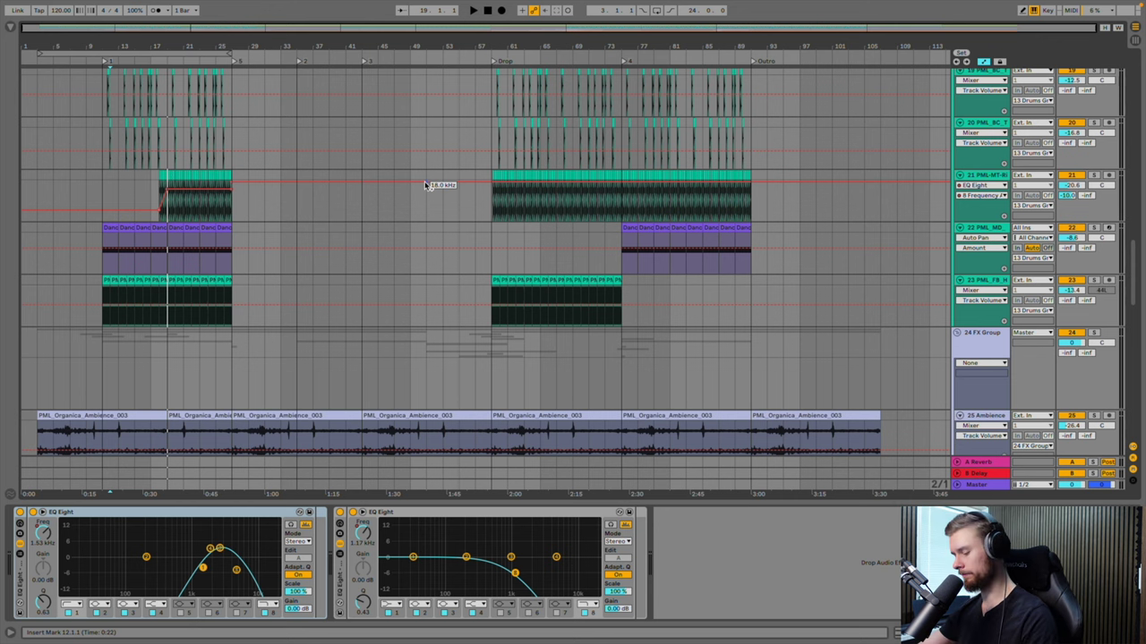
Examine the device chains on the FX and synth tracks and on drum tracks 19 to 23
scroll(466, 179, up, 15)
scroll(1062, 108, down, 20)
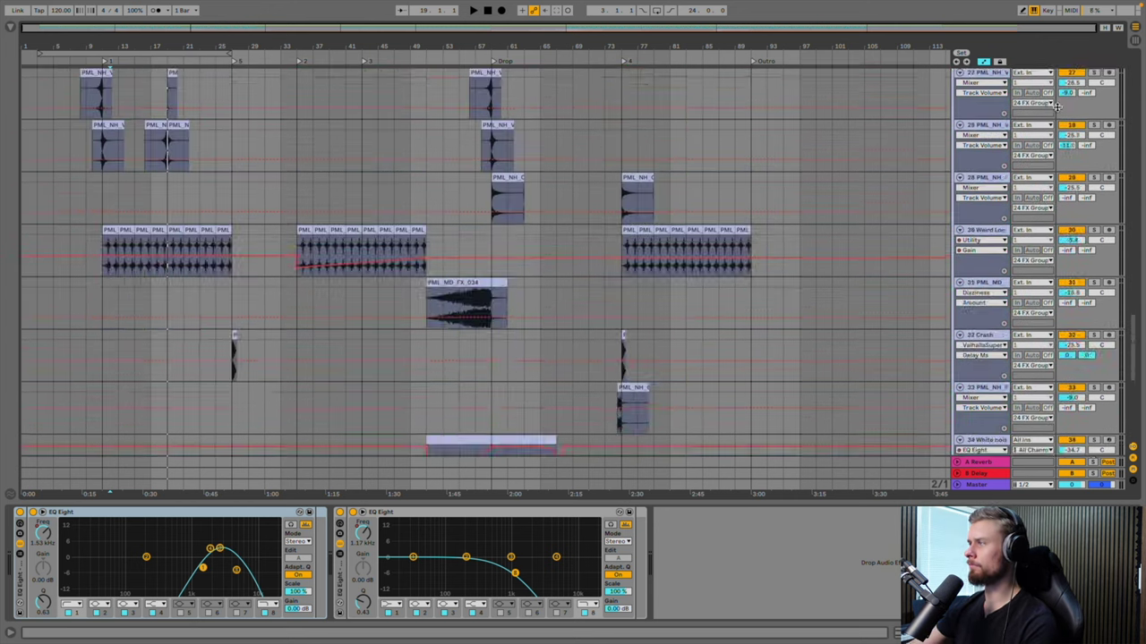
click(978, 383)
click(903, 304)
click(903, 262)
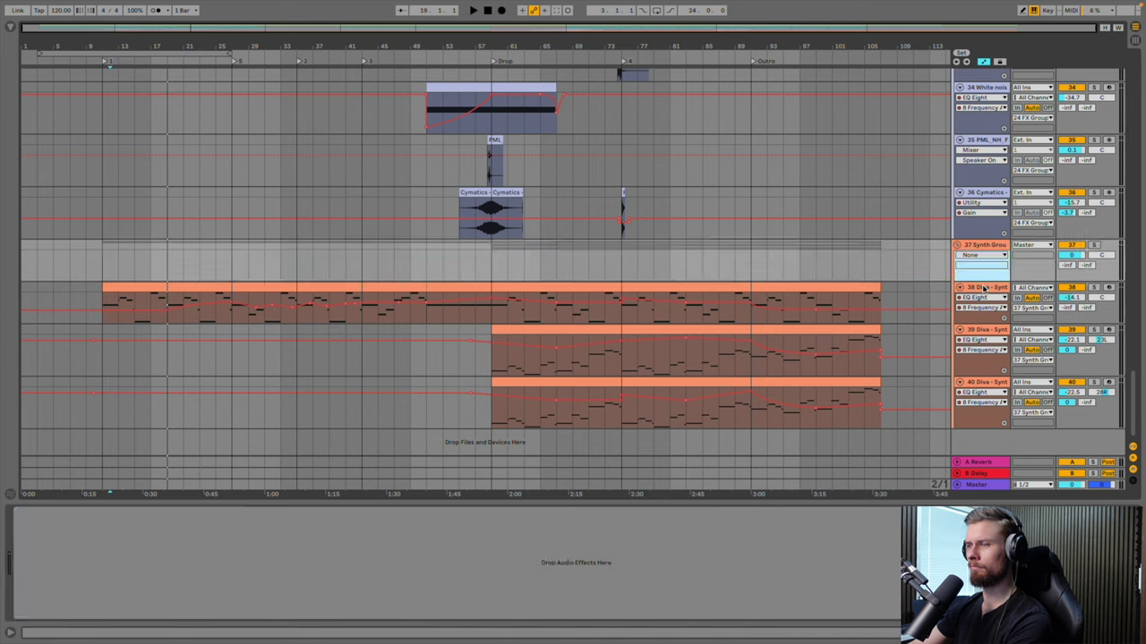
scroll(903, 289, up, 3)
scroll(825, 269, up, 15)
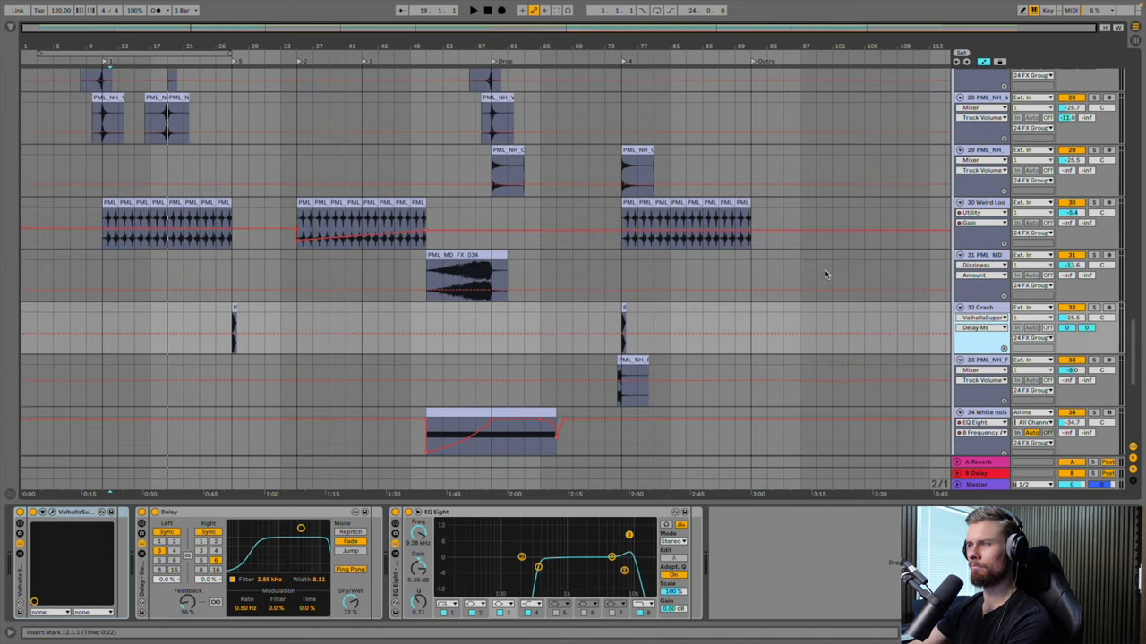
scroll(824, 274, up, 12)
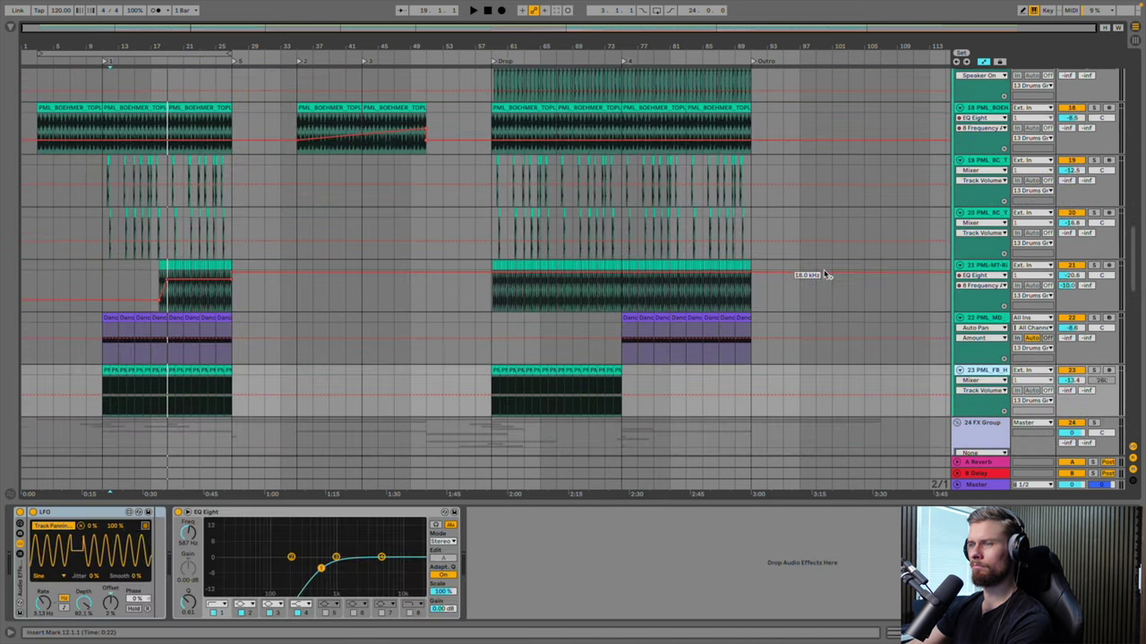
click(507, 402)
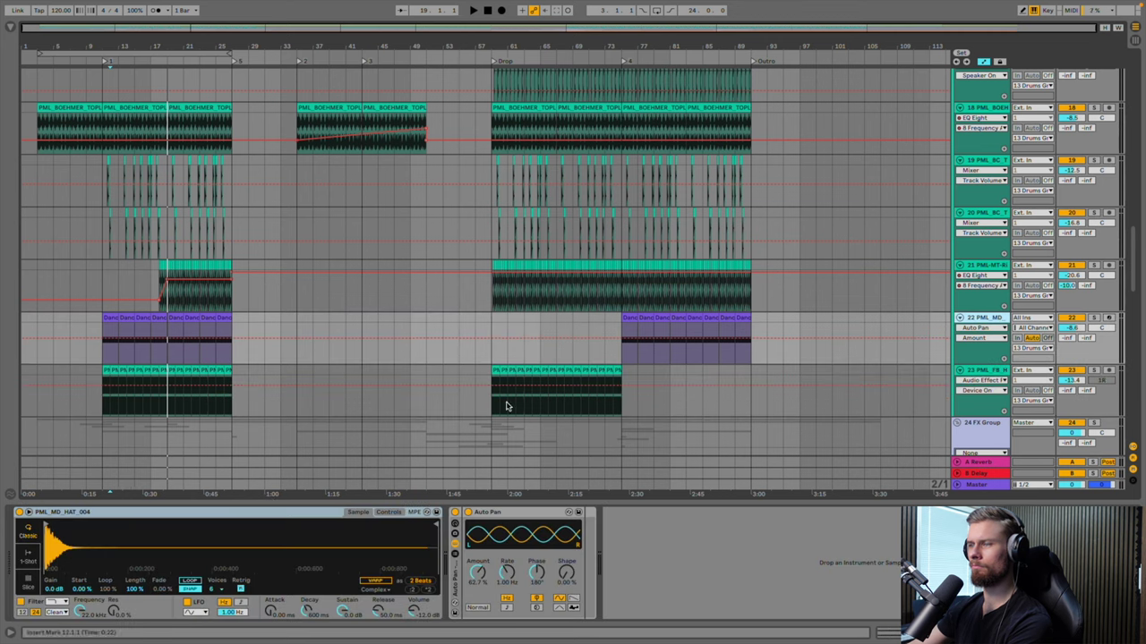
scroll(516, 366, up, 4)
click(548, 396)
scroll(548, 397, up, 3)
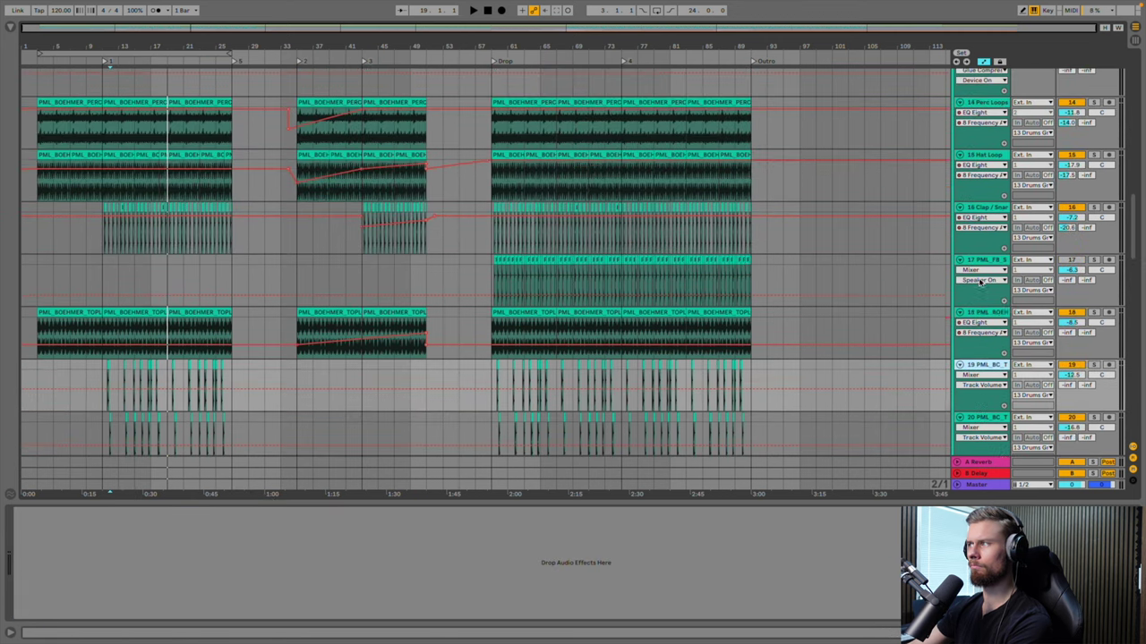
Switch off the mixing effect racks on the top loop (track 18), Clap/Snare and Hat Loop tracks
click(493, 336)
scroll(756, 315, up, 2)
scroll(756, 315, up, 2)
key(Up)
key(Up)
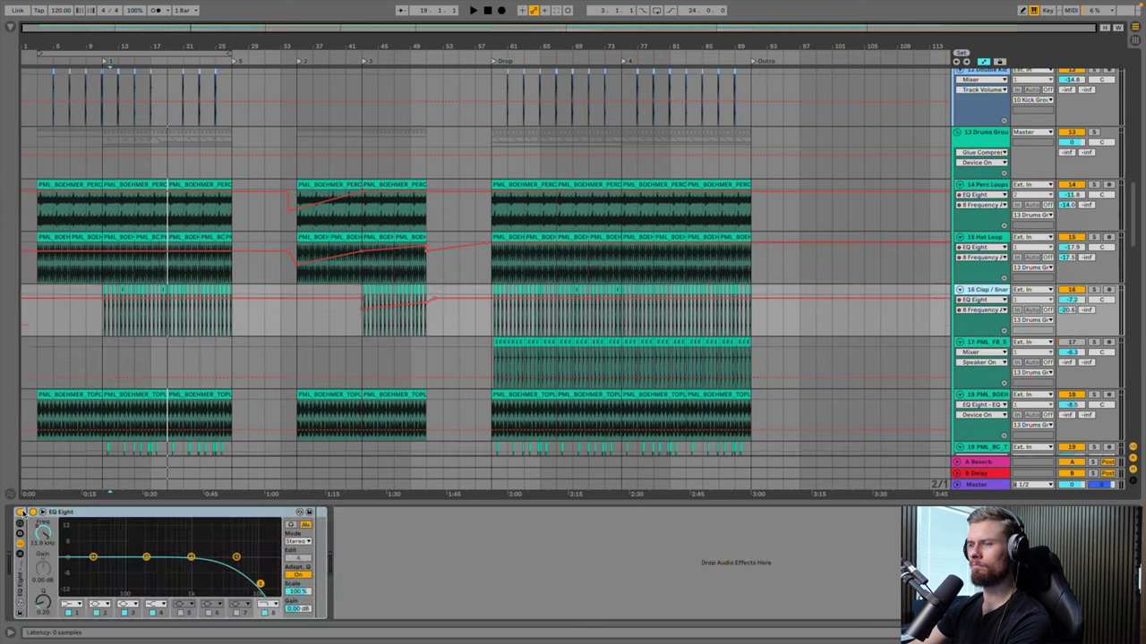
key(Up)
key(Up)
key(Up)
key(Up)
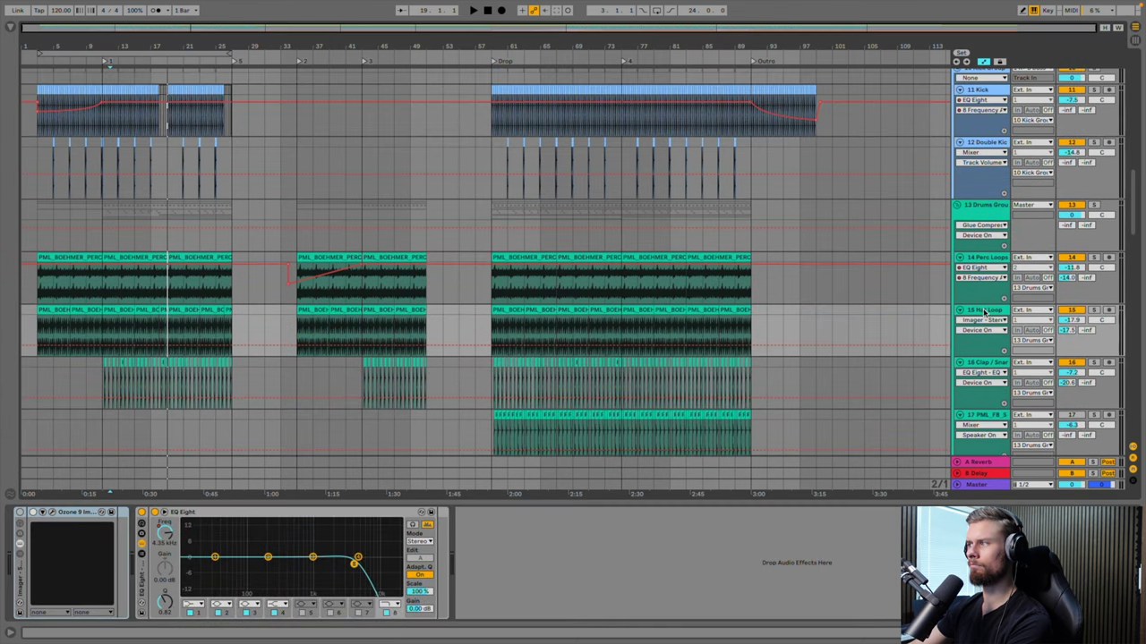
Examine the device chains on the Kick, piano, Sub Bass and Diva tracks, and on the K+B Buss
scroll(154, 366, up, 4)
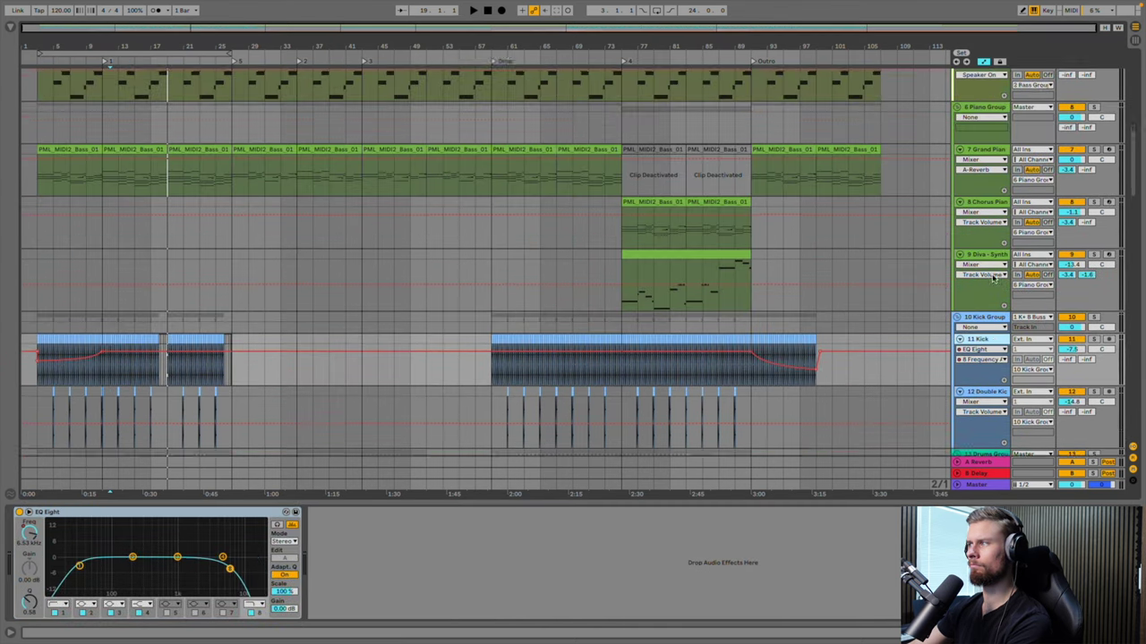
key(Up)
key(Up)
key(Up)
key(Up)
key(Up)
key(Up)
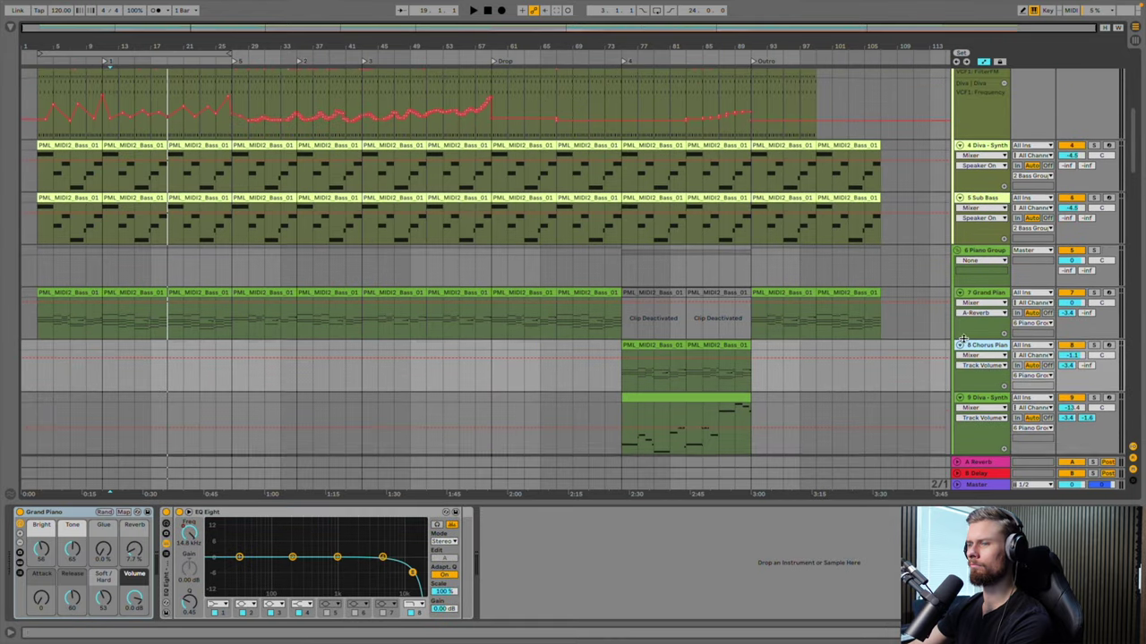
key(Up)
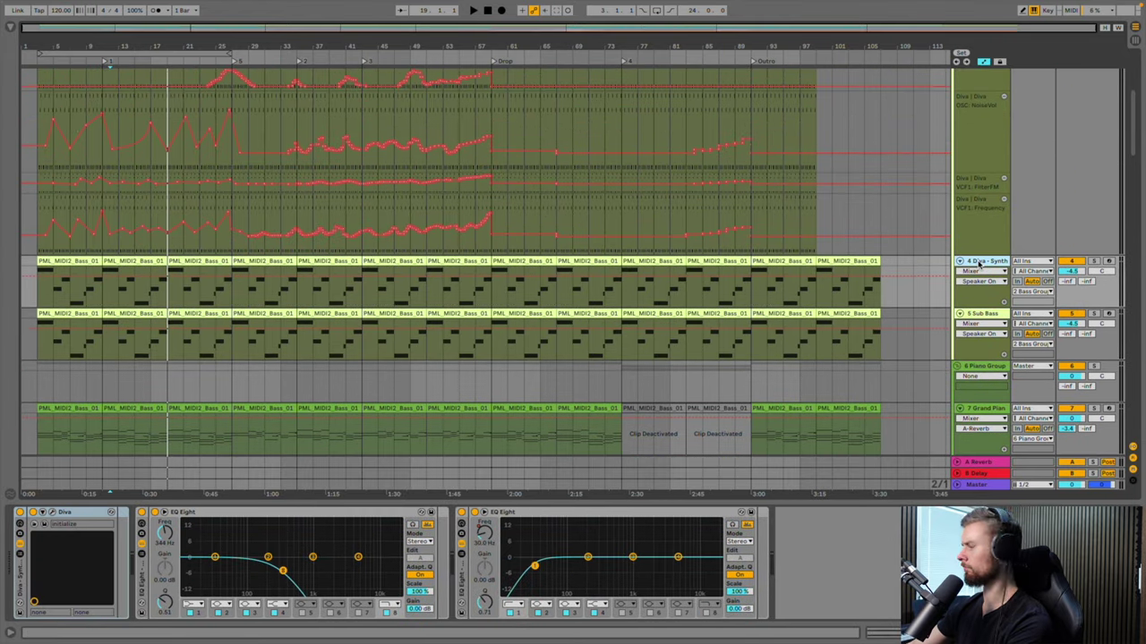
key(Up)
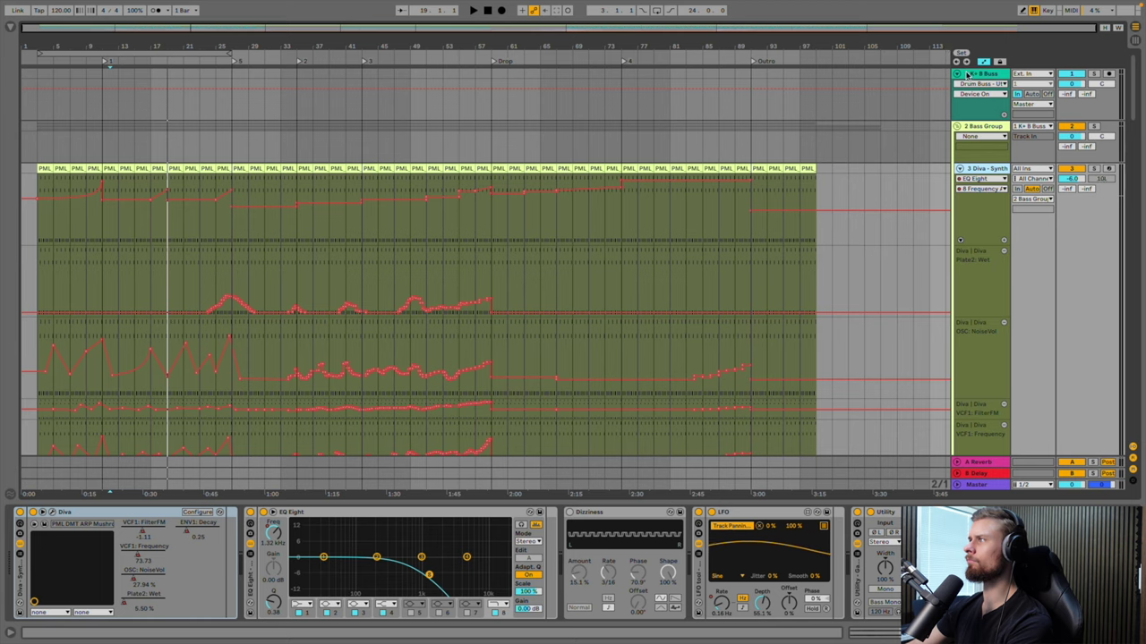
click(967, 74)
Open the audio export settings and set the rendered track to All Individual Tracks
mouse_move(110, 4)
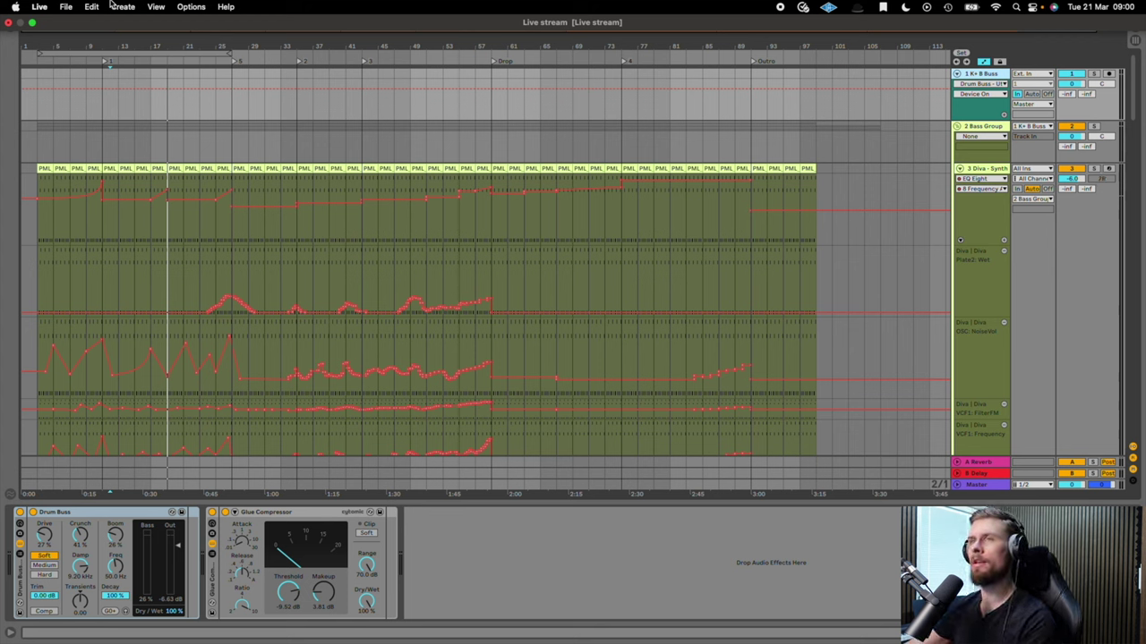
click(65, 6)
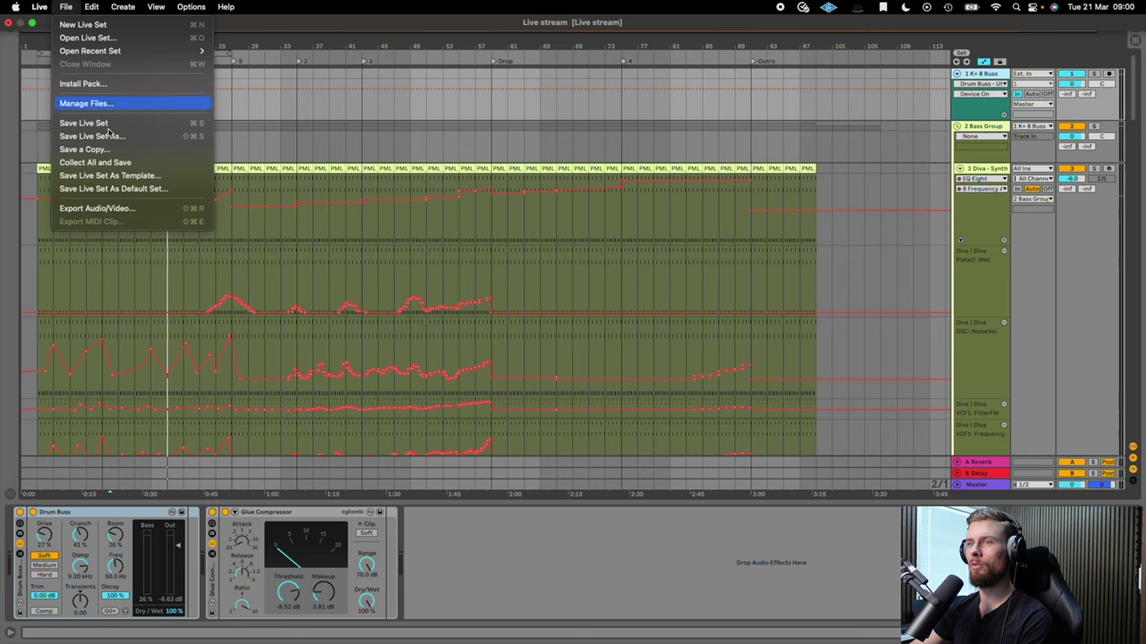
click(103, 211)
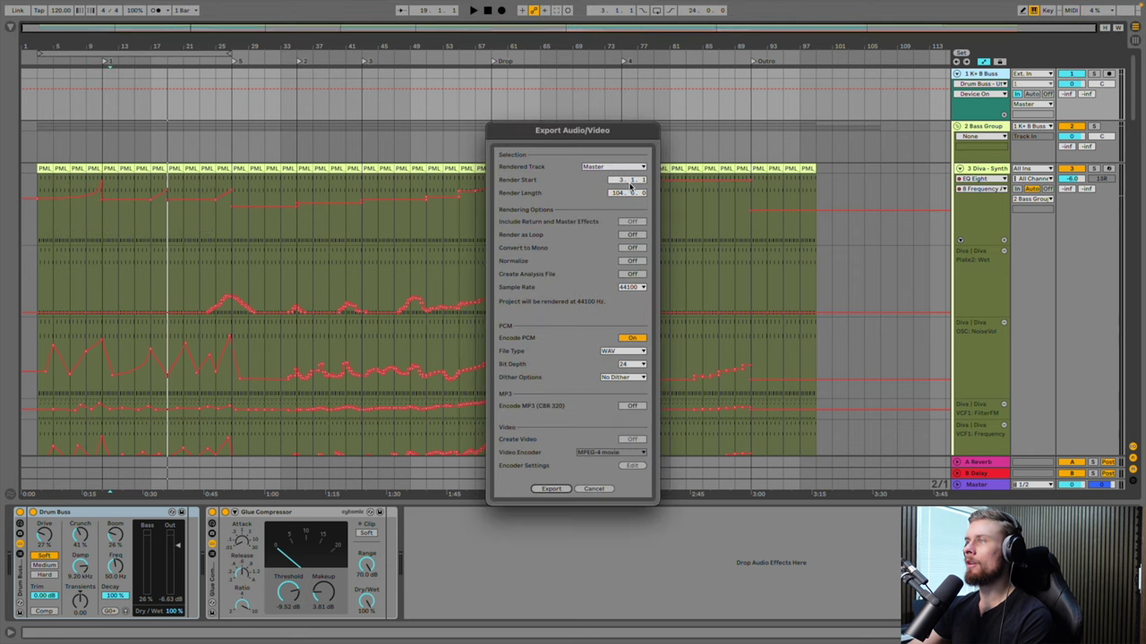
click(624, 168)
click(617, 178)
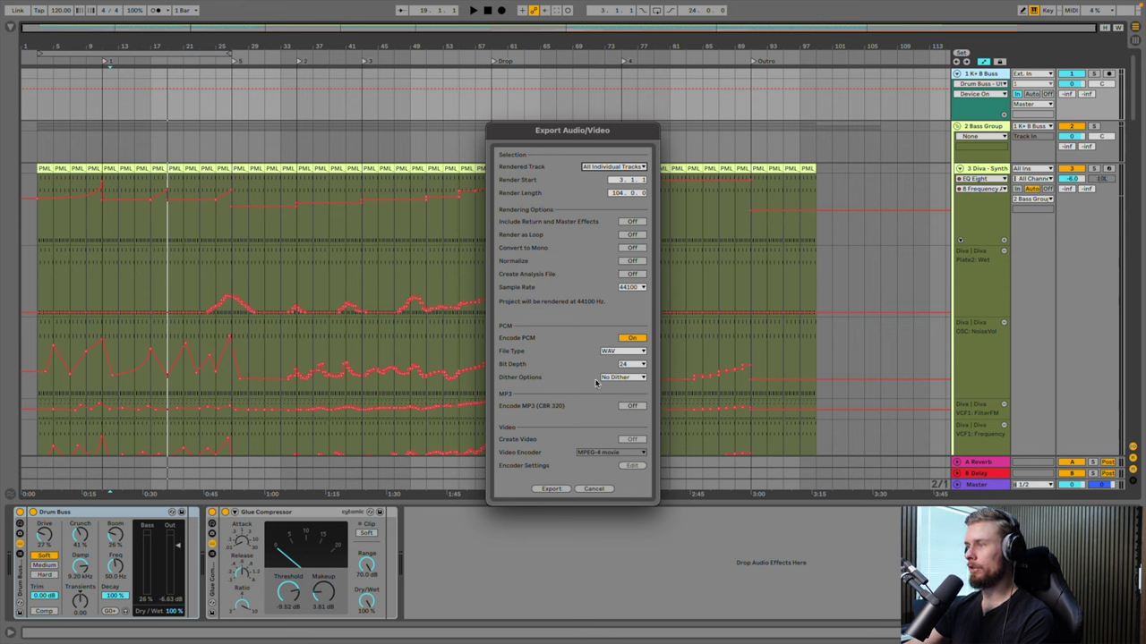
Export the stems into a new Desktop folder named MIX STEMS, using "_" as the file name
click(550, 488)
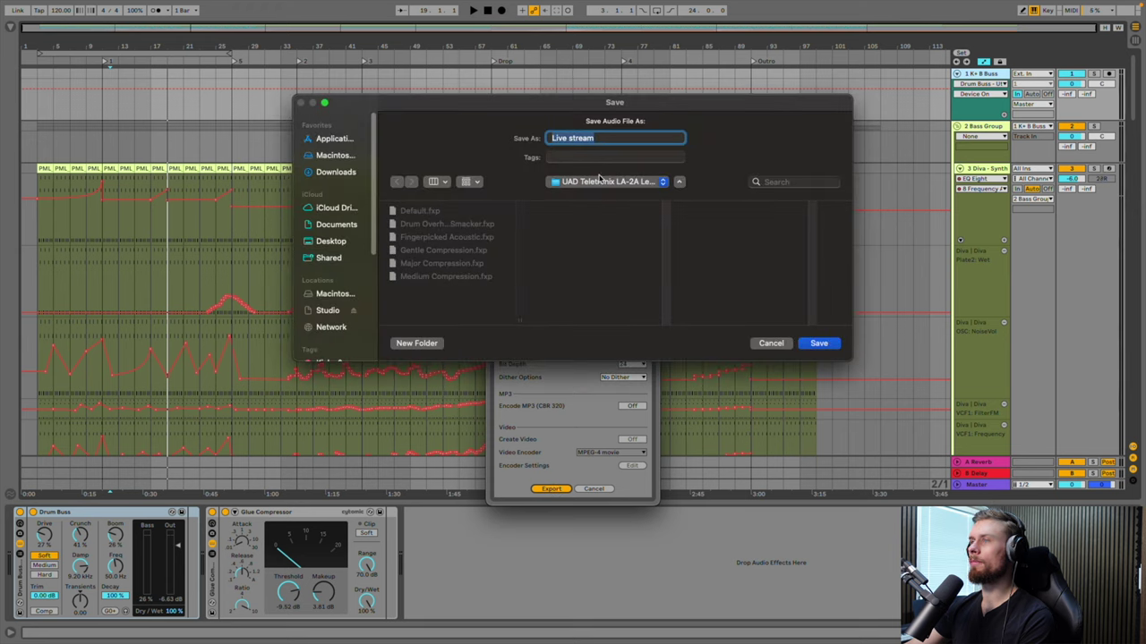
click(331, 242)
click(413, 343)
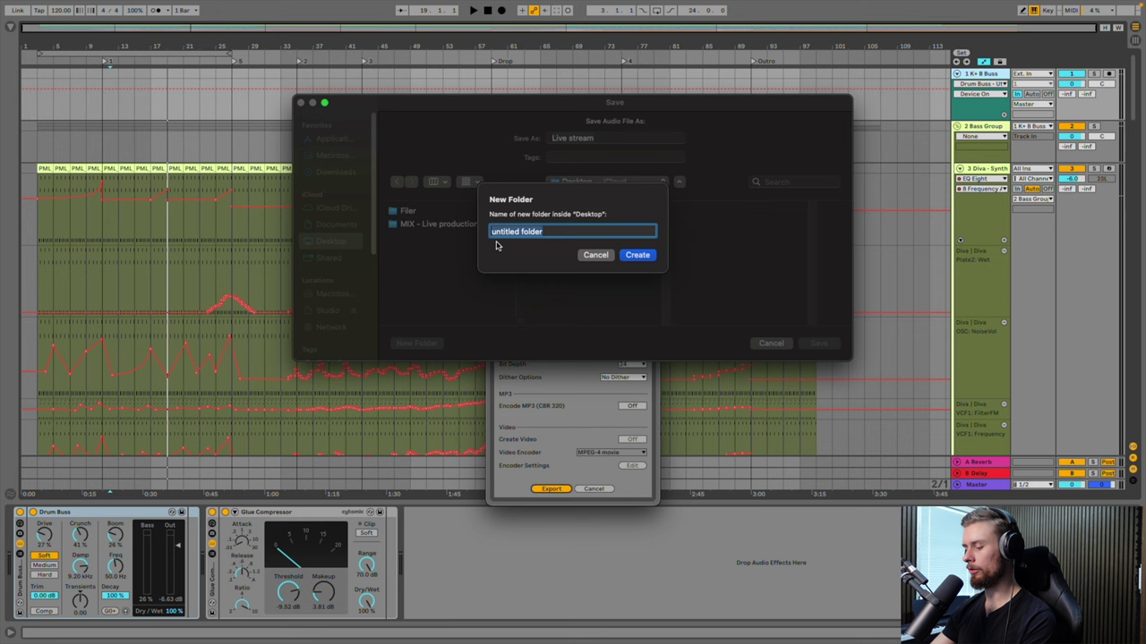
text(MIX STEMS)
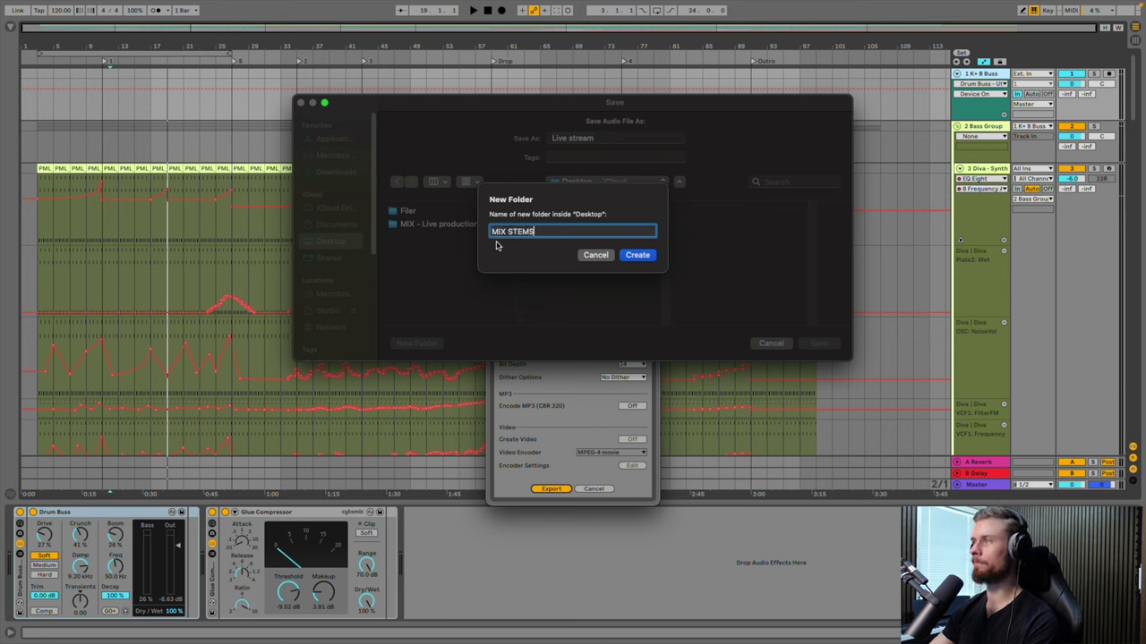
key(Return)
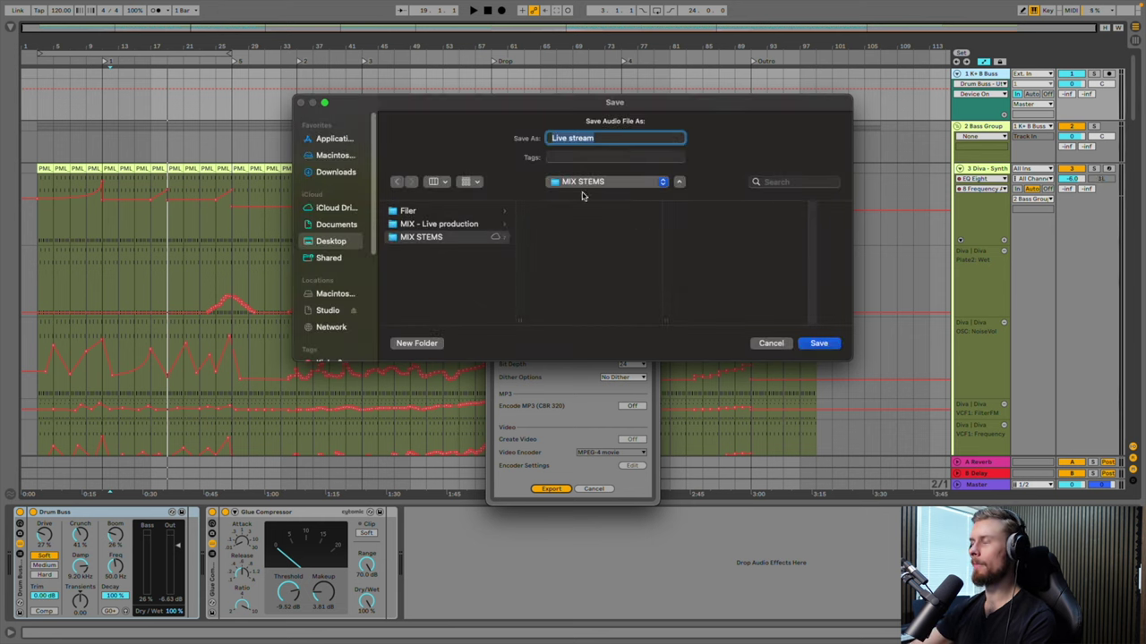
key(BackSpace)
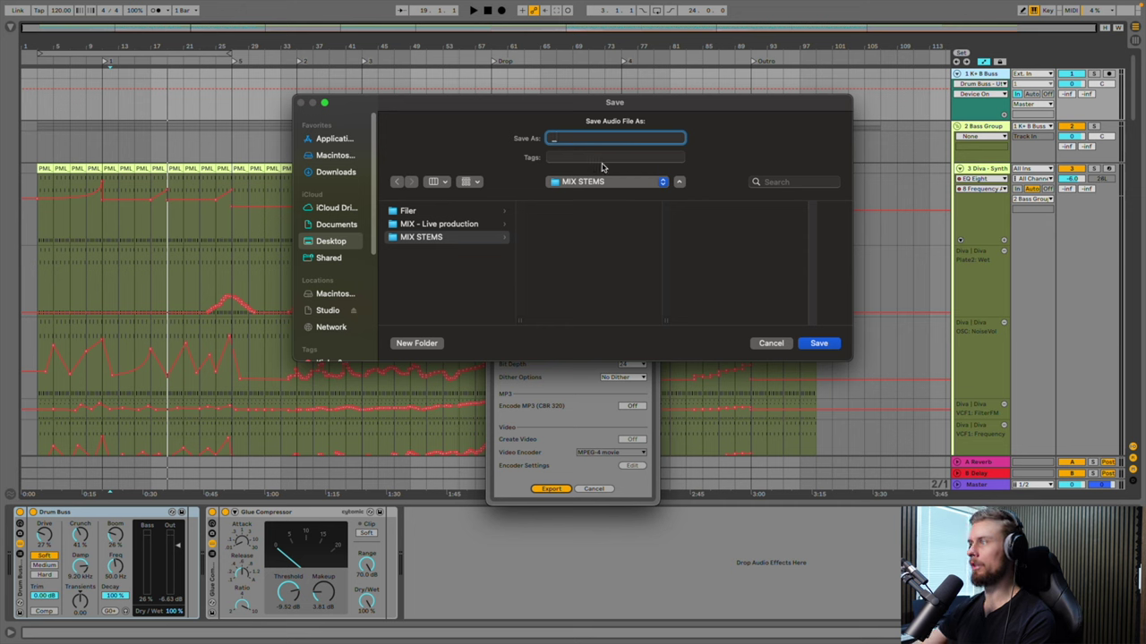
click(818, 345)
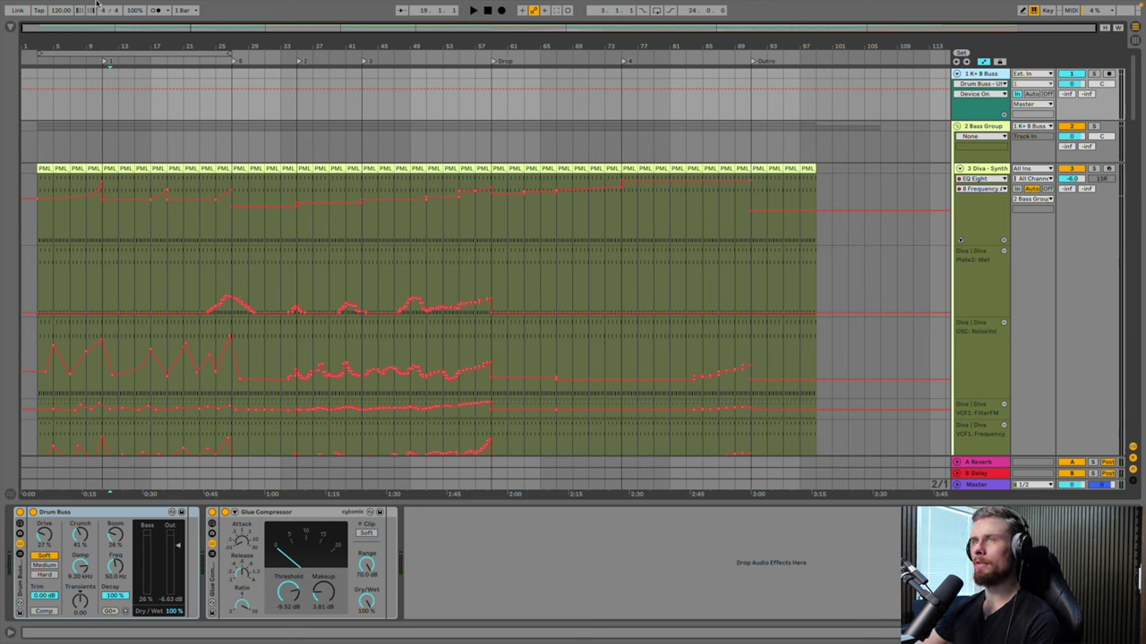
Close the Live stream set without saving changes and close the QuickTime audio recording window
mouse_move(86, 5)
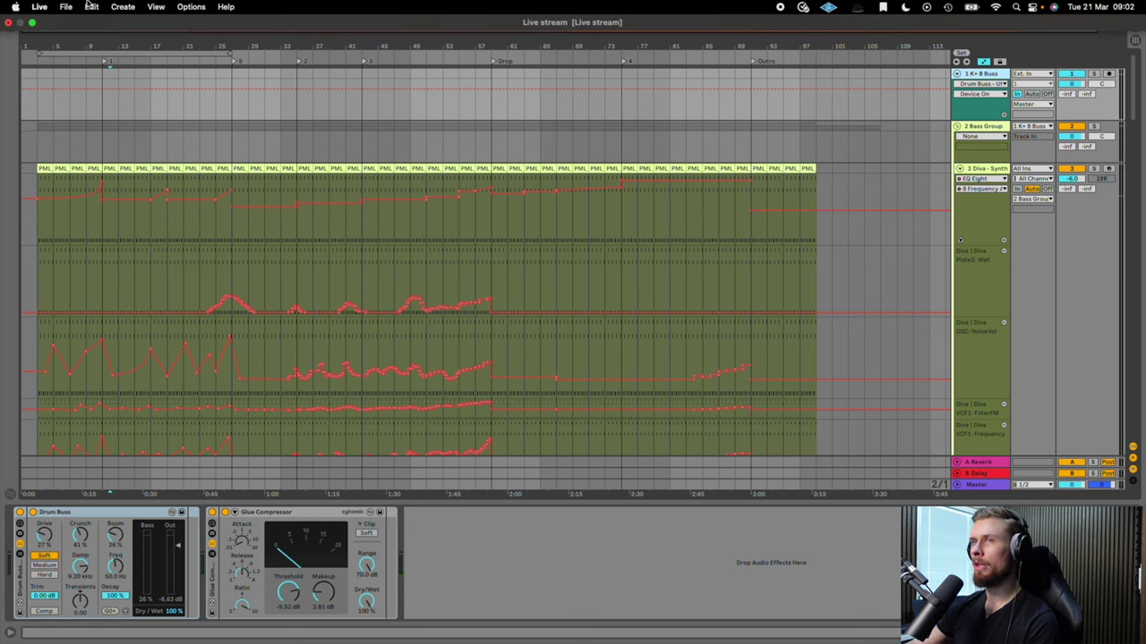
click(9, 23)
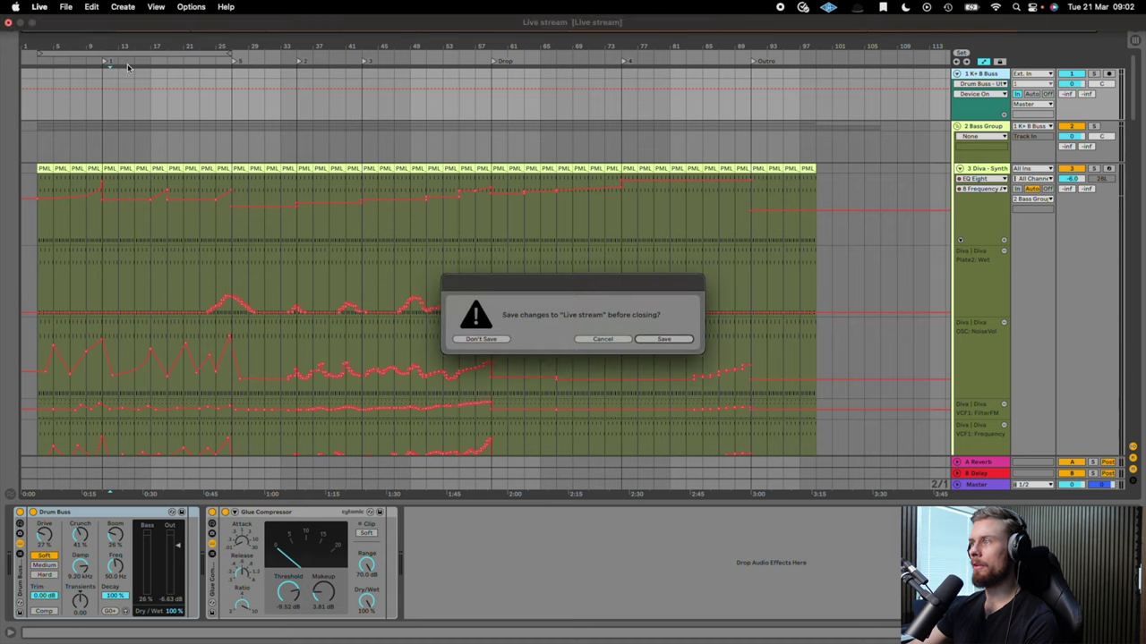
click(482, 339)
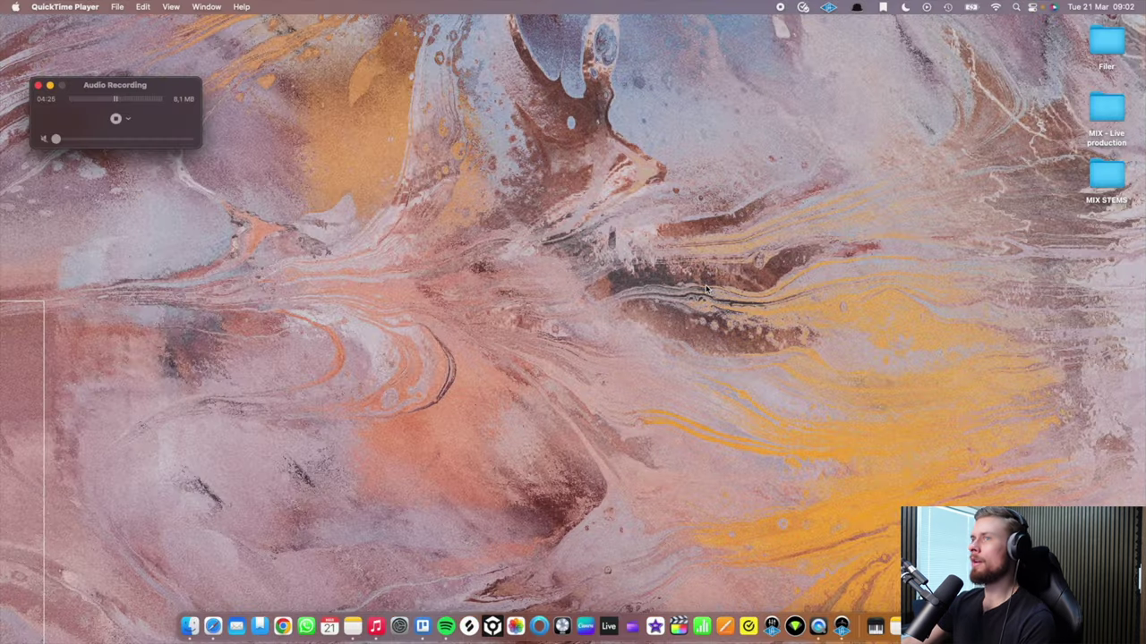
click(37, 85)
Open the MIX STEMS folder on the desktop and look through the exported stem files
double_click(1107, 175)
scroll(576, 205, down, 3)
scroll(576, 206, down, 10)
scroll(575, 206, up, 7)
scroll(575, 206, up, 3)
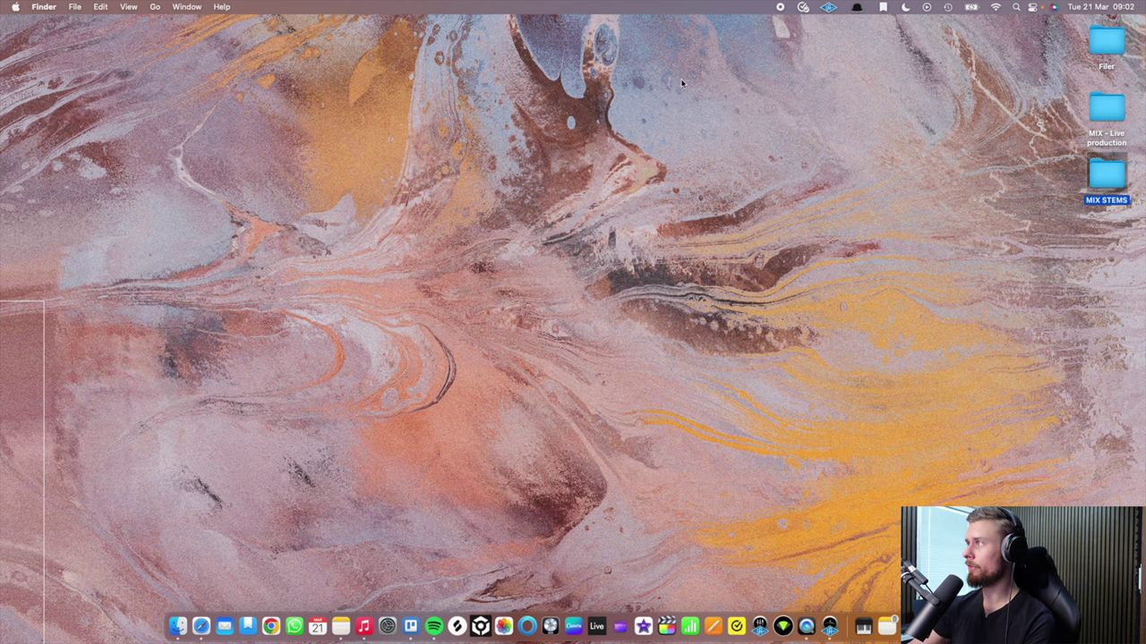
Open the mixing template set from the MIX - Live production folder and show the Kick Group and Vocals Group effect chains
double_click(1106, 112)
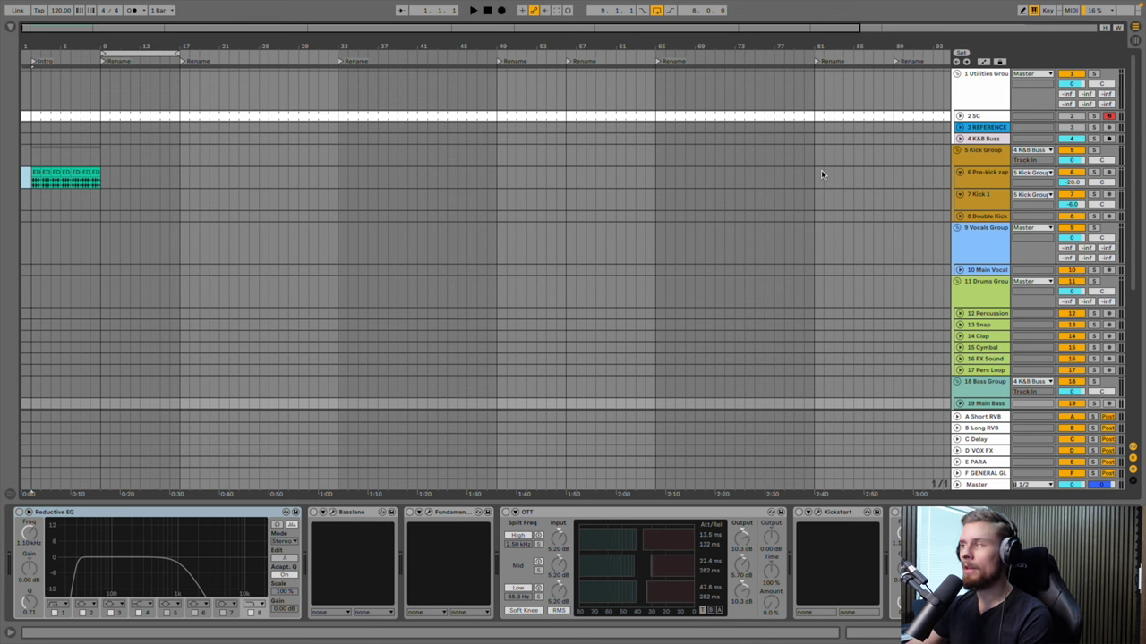
click(976, 150)
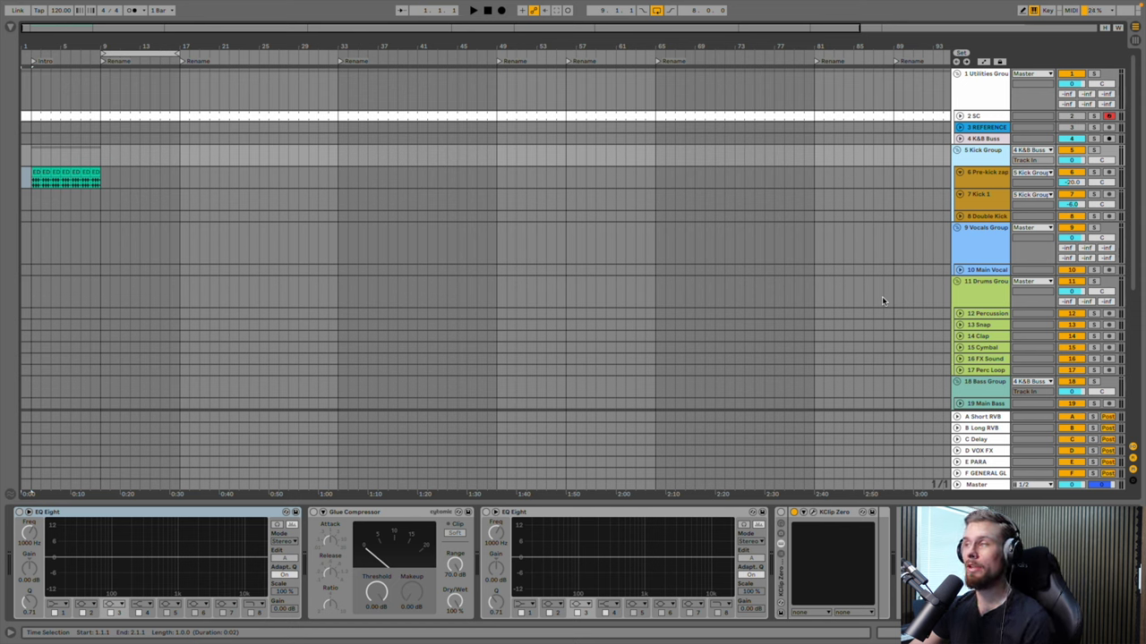
click(986, 250)
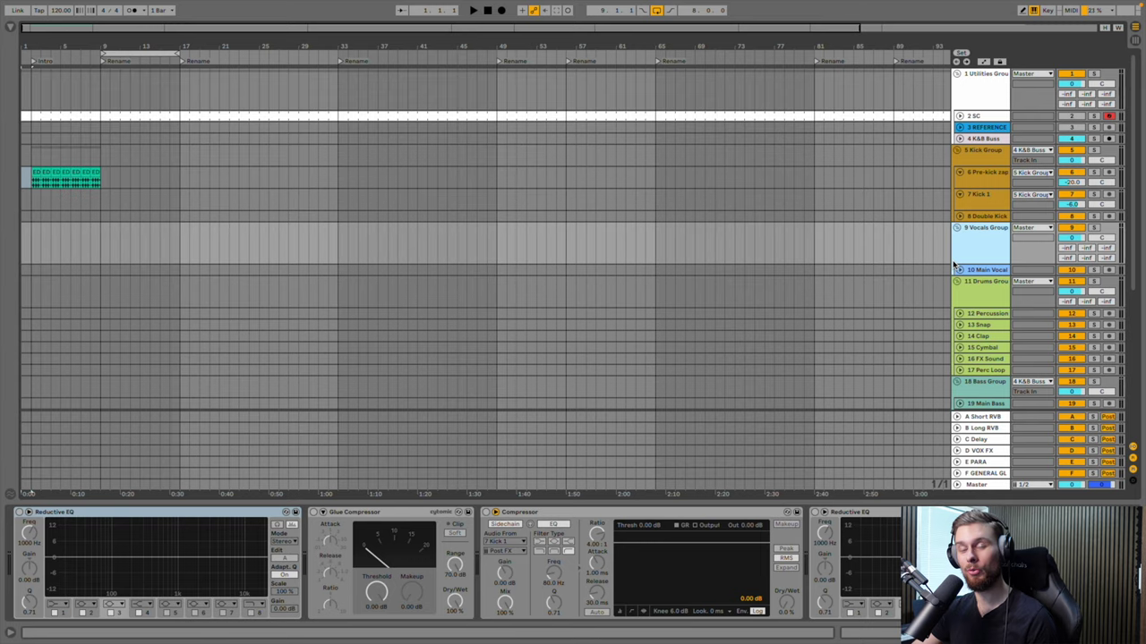
Inspect the effect chains of the Short RVB, Long RVB, Delay and VOX FX return tracks
click(977, 438)
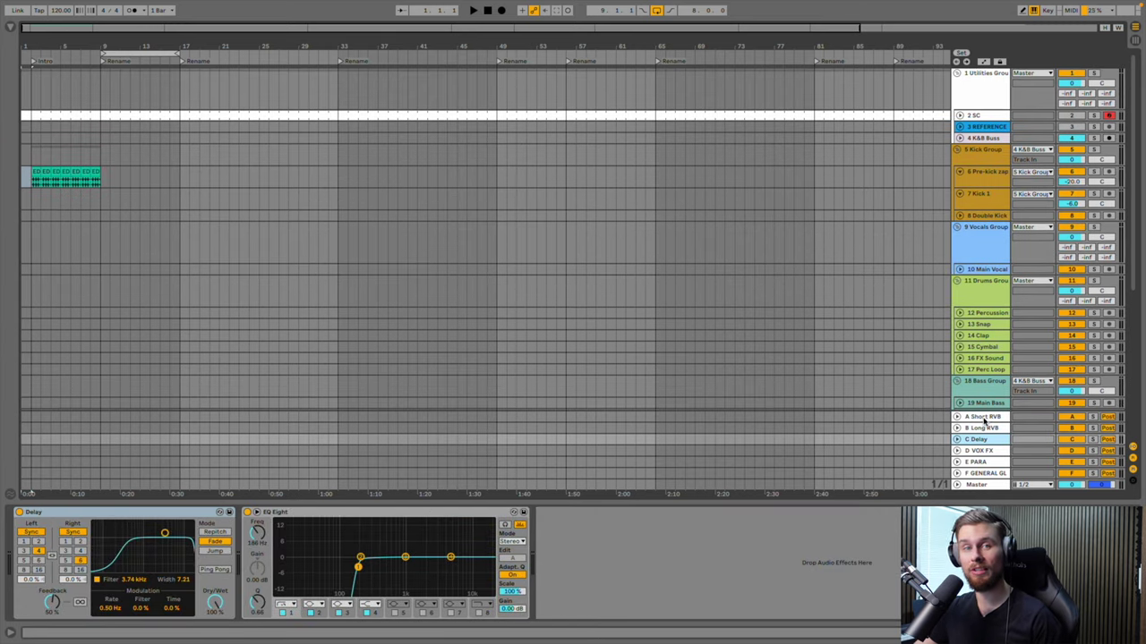
click(982, 420)
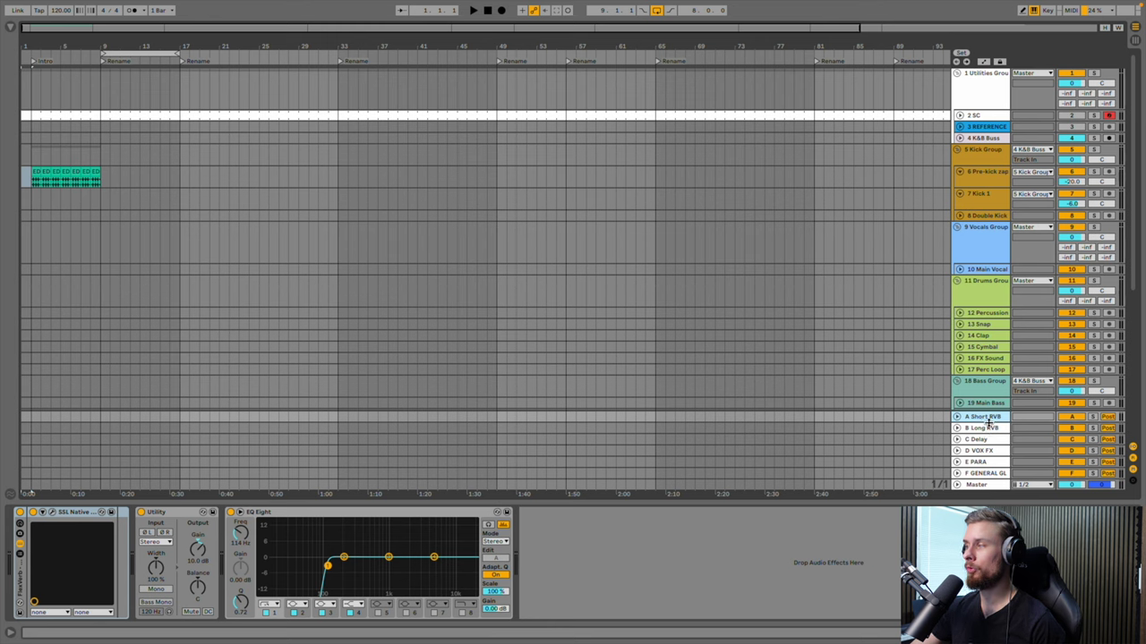
click(984, 430)
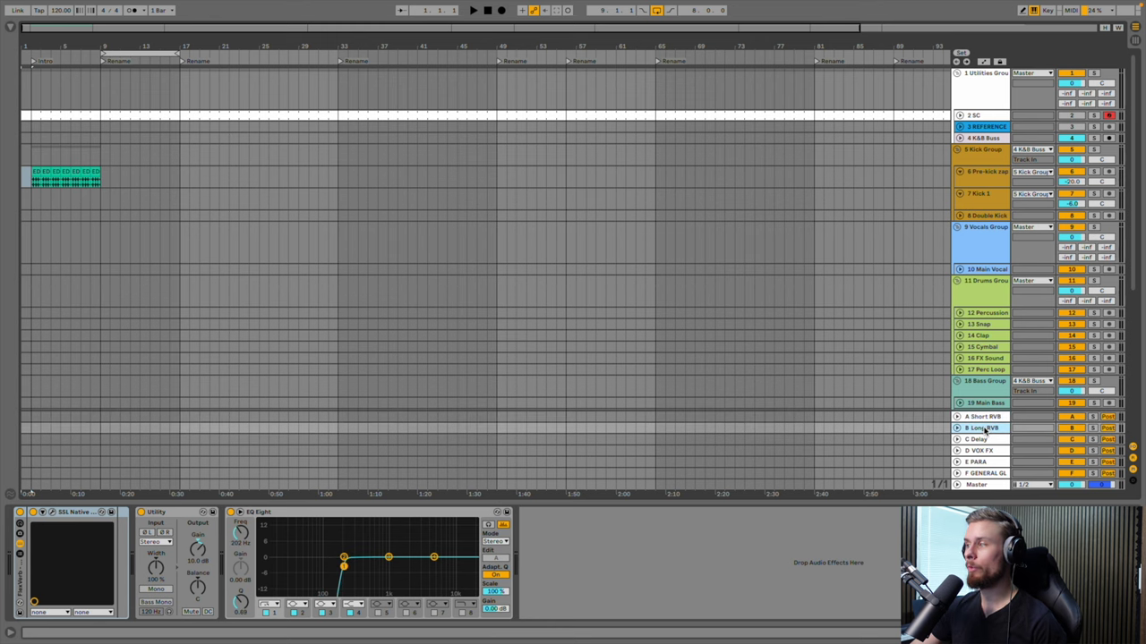
click(983, 440)
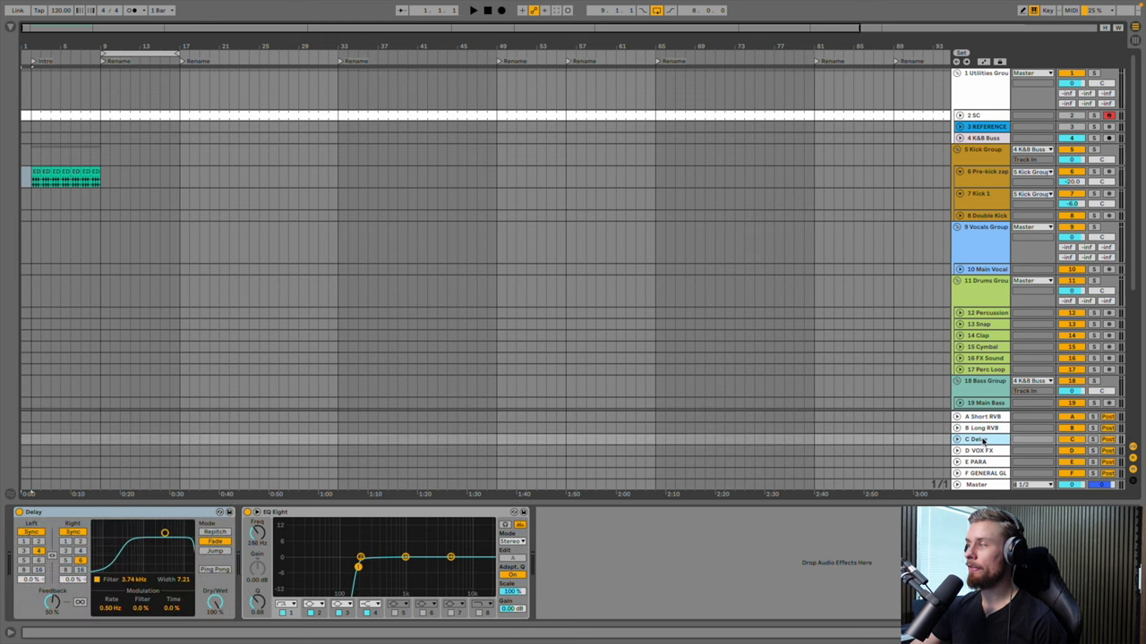
click(950, 450)
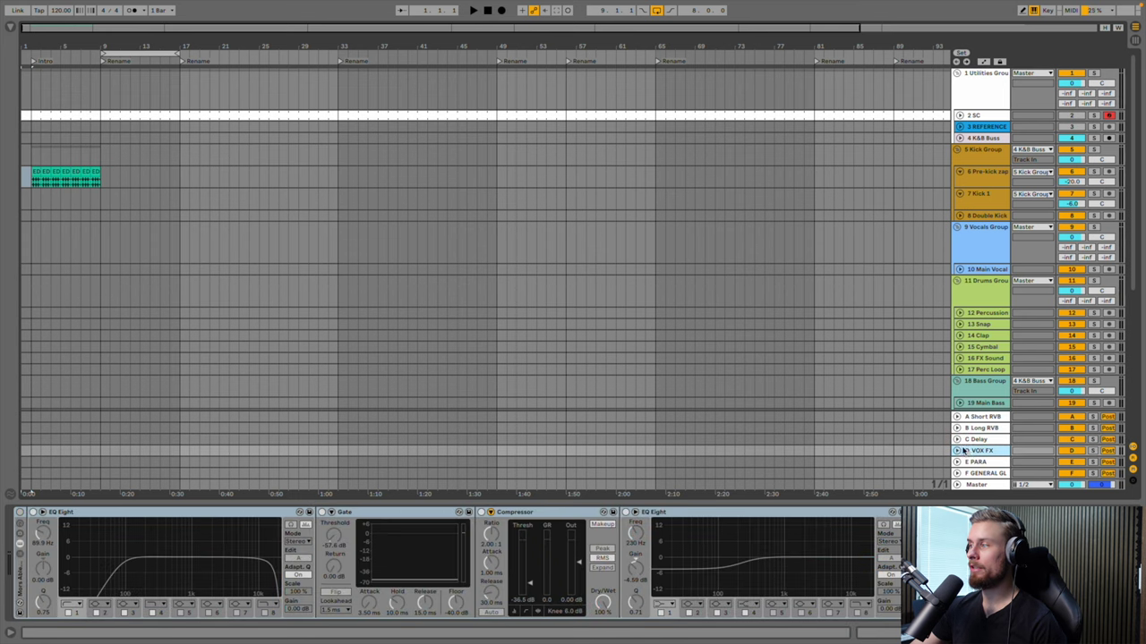
scroll(501, 595, right, 10)
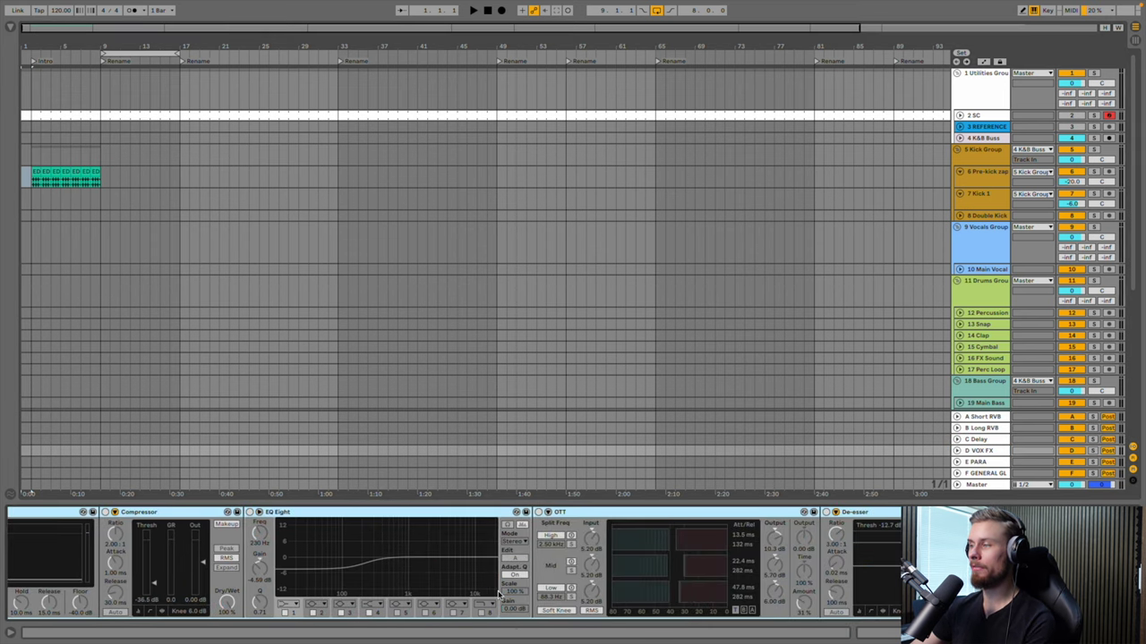
Inspect the effect chains of the PARA and GENERAL GL return tracks
click(990, 463)
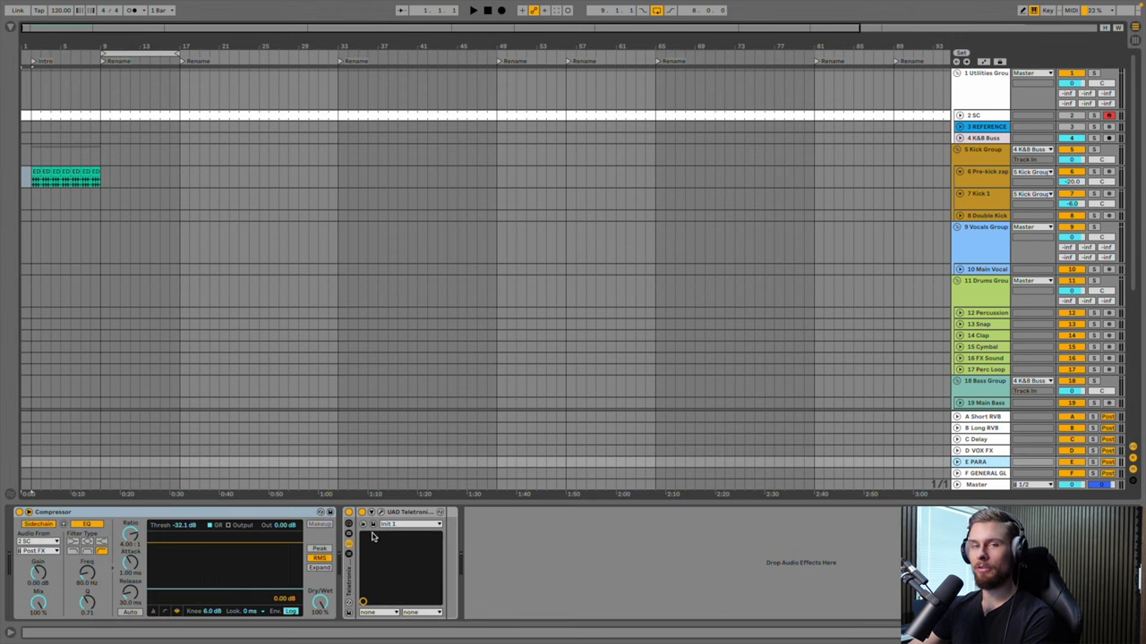
click(977, 473)
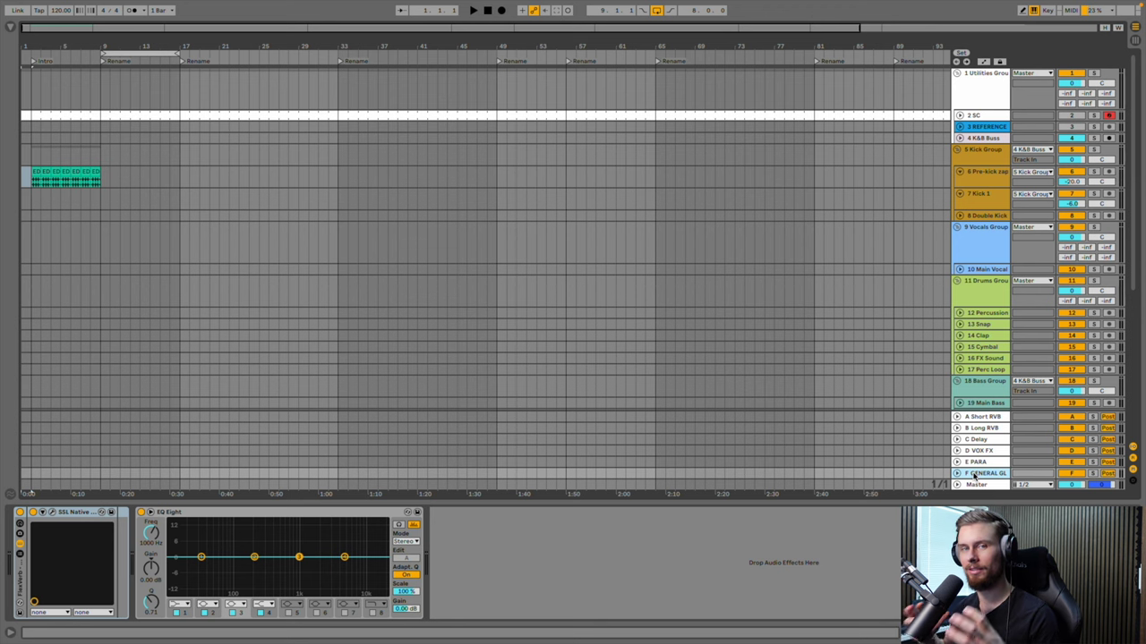
Show the Master track's devices and switch off the audio effect rack, Insight 2 and Spectrum
click(980, 485)
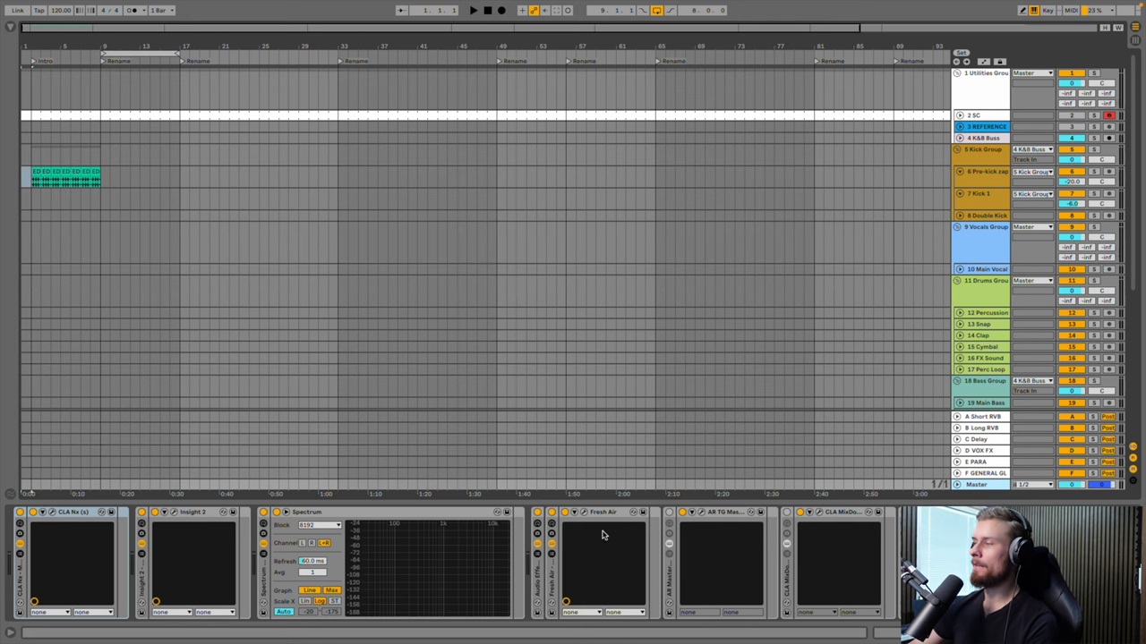
click(537, 513)
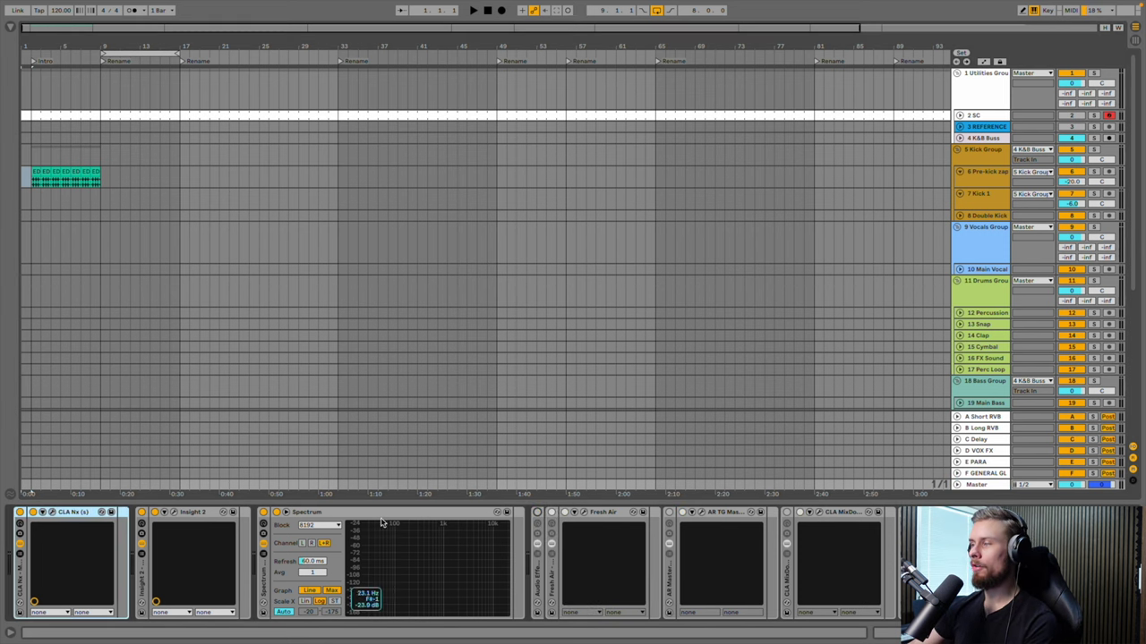
click(154, 512)
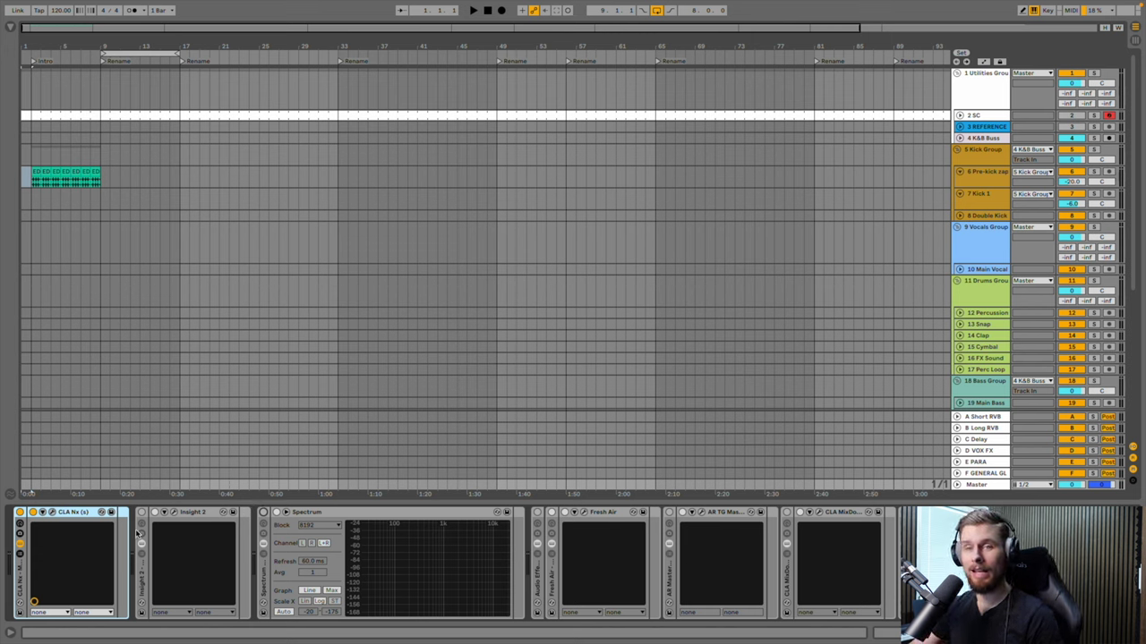
Open the CLA Nx plug-in on the Master, try rotating the studio, and switch through the studio monitors to Boombox
click(42, 513)
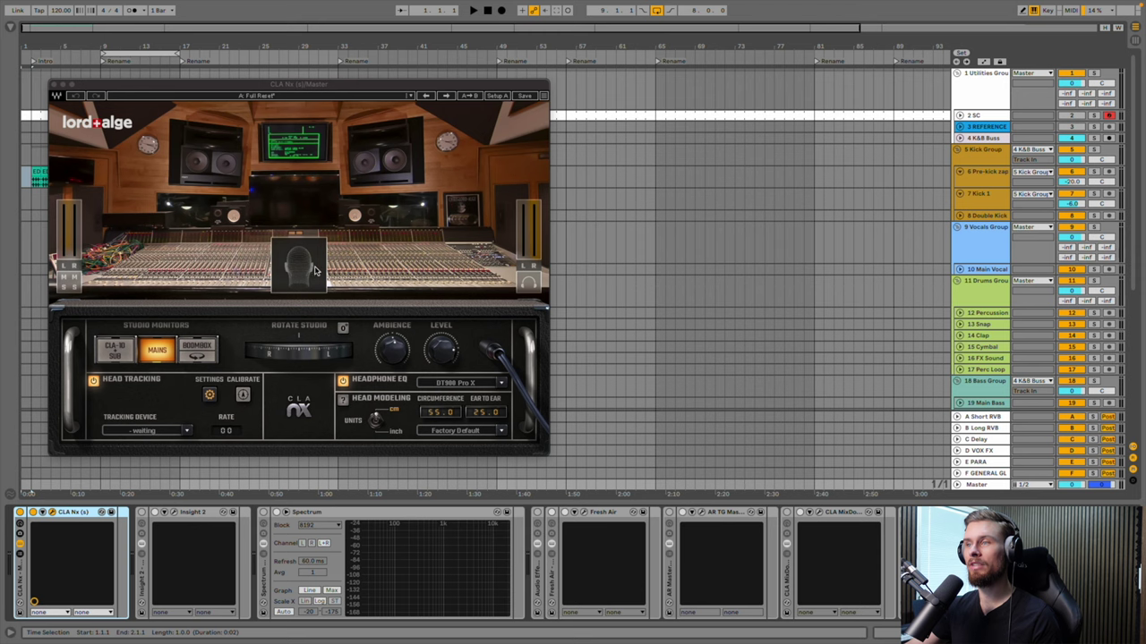
drag(286, 352, 322, 351)
click(342, 328)
click(113, 349)
click(156, 349)
click(197, 351)
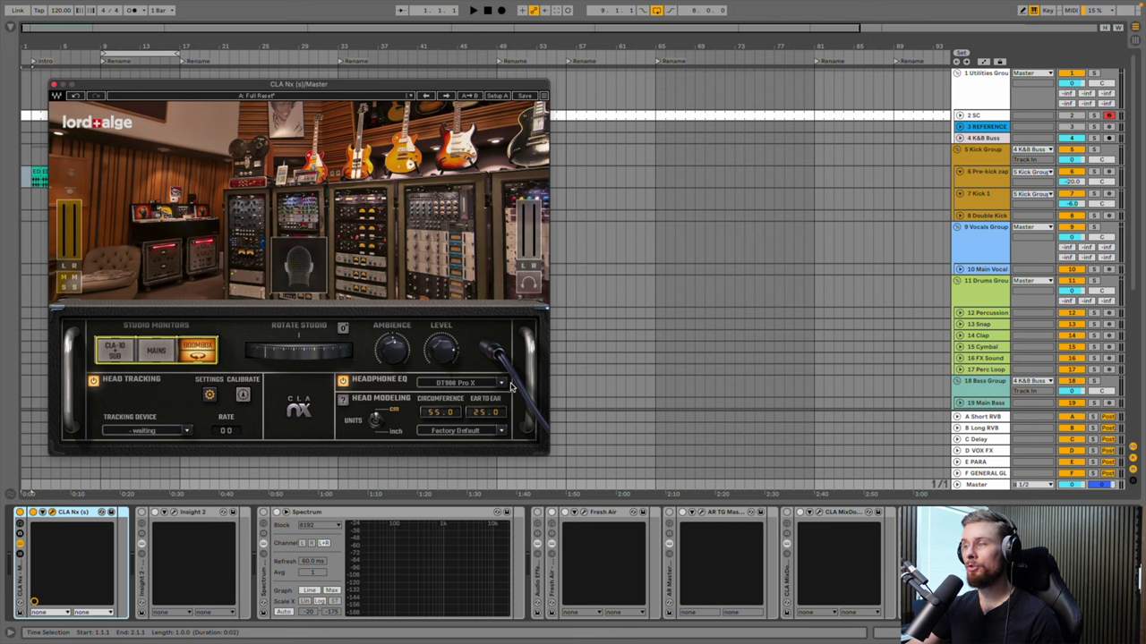
Look through the available Headphone EQ models in CLA Nx without choosing one and close the plug-in window
click(511, 387)
scroll(537, 411, down, 3)
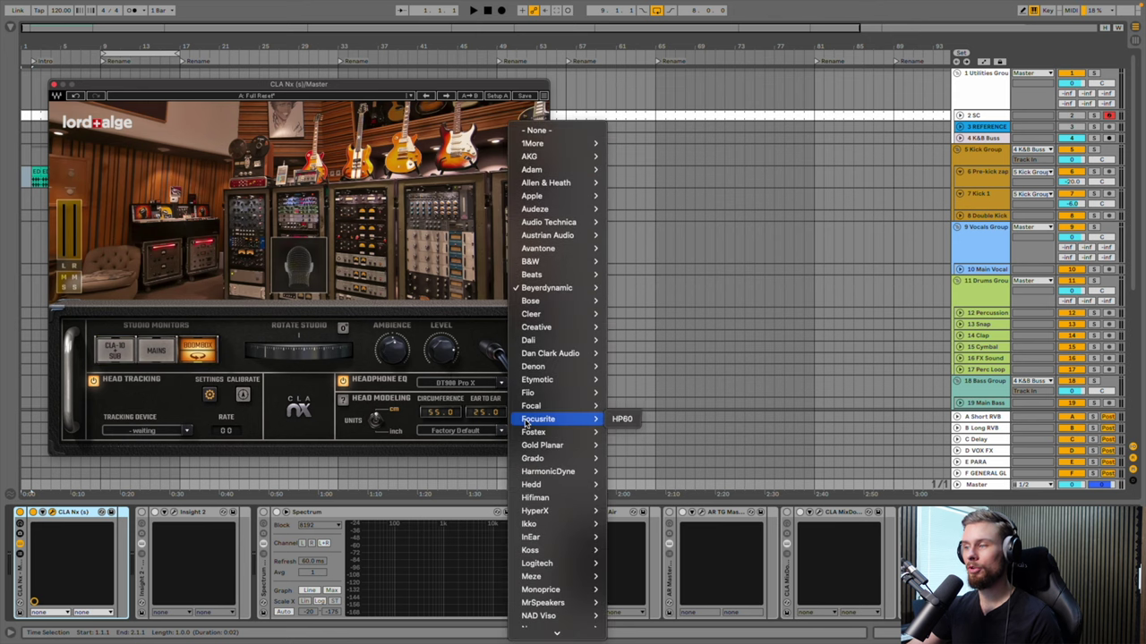
scroll(526, 423, down, 5)
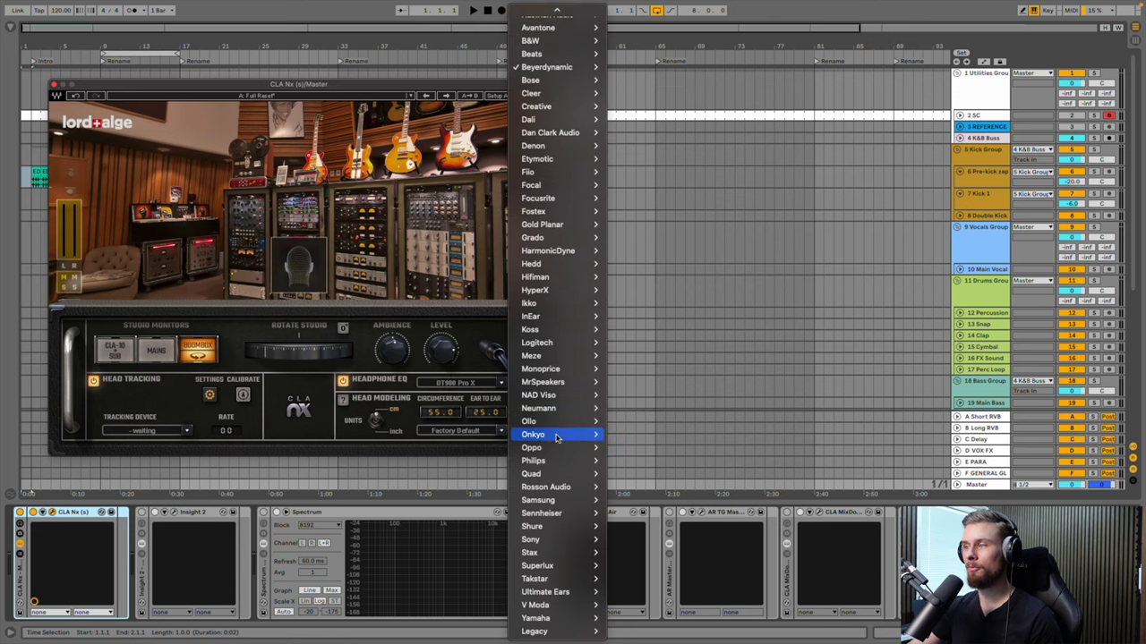
scroll(550, 412, up, 4)
mouse_move(547, 392)
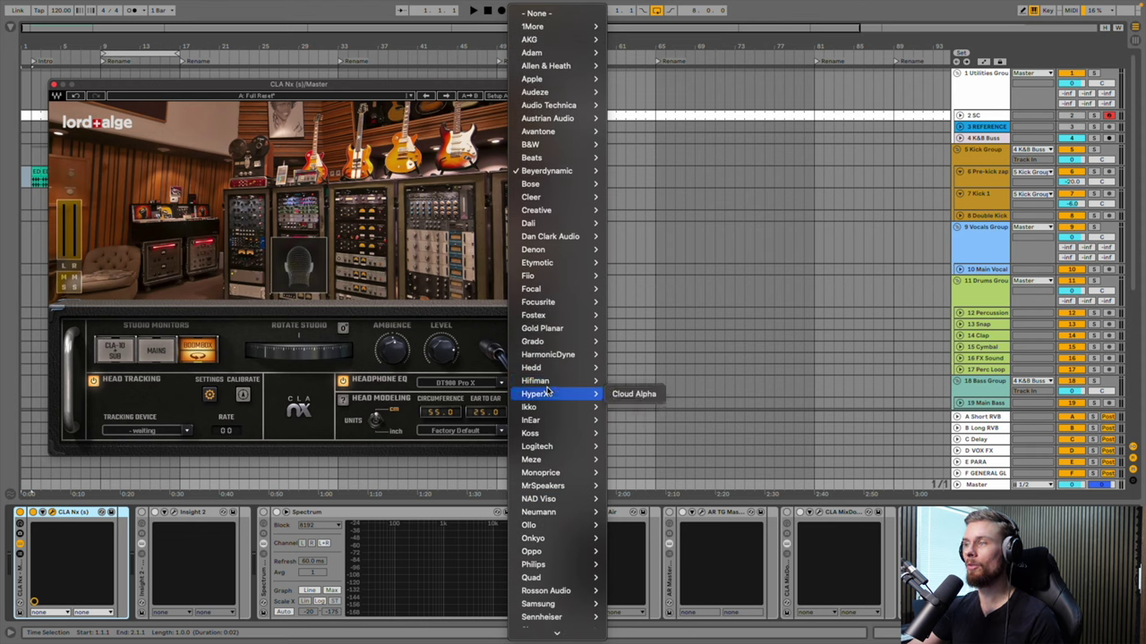
click(329, 402)
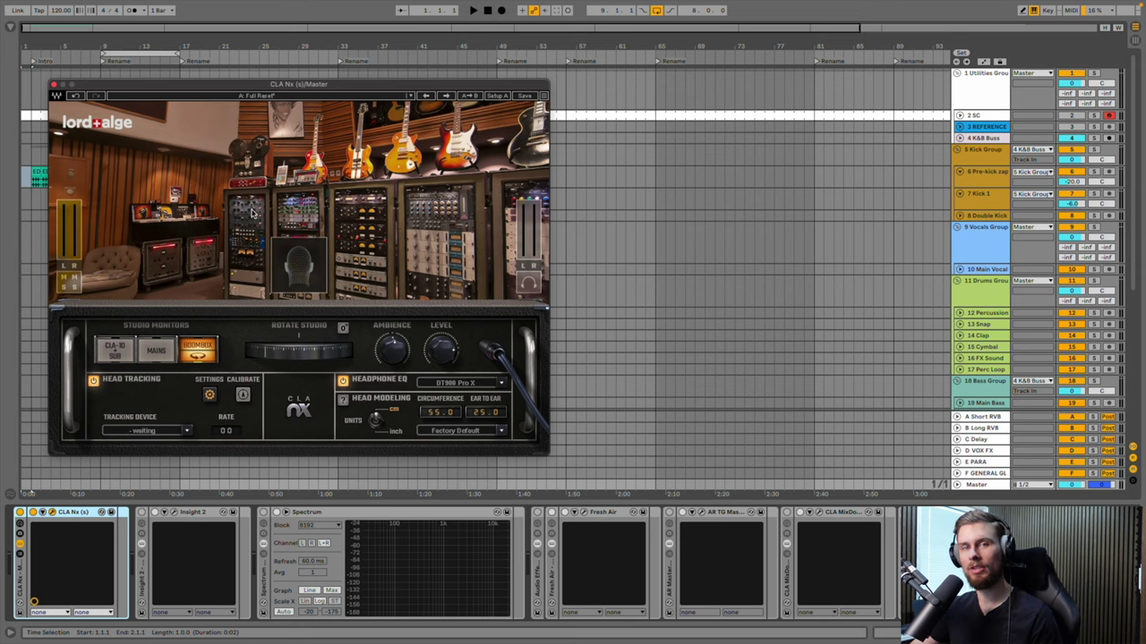
click(53, 83)
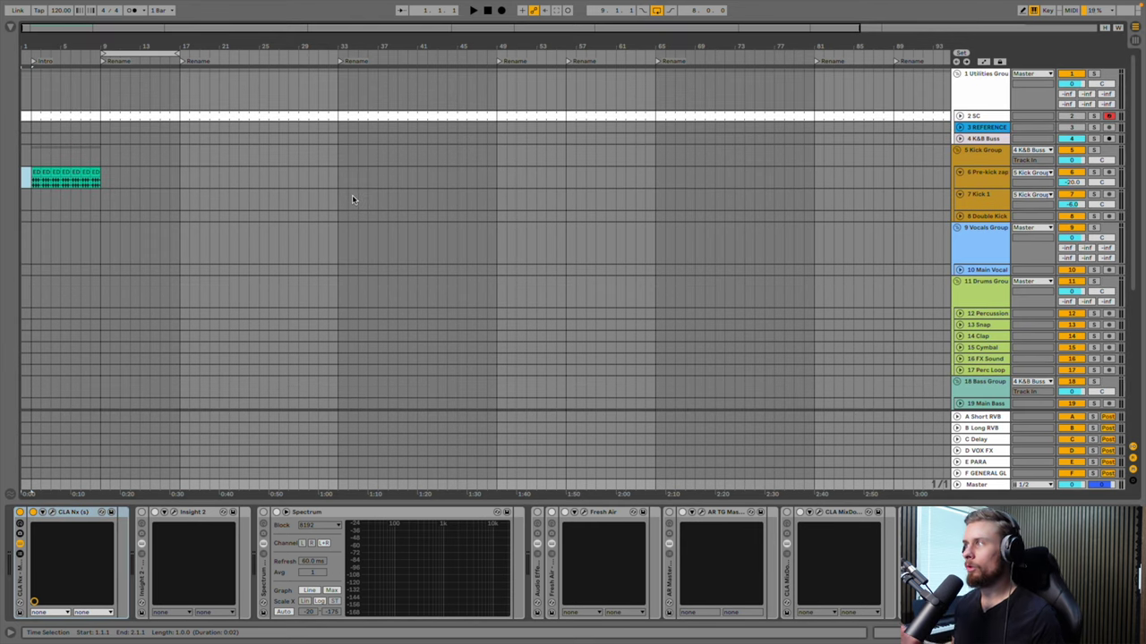
Show the K&B Buss effect chain, then take the set out of full screen and open the MIX STEMS folder from the desktop
click(980, 139)
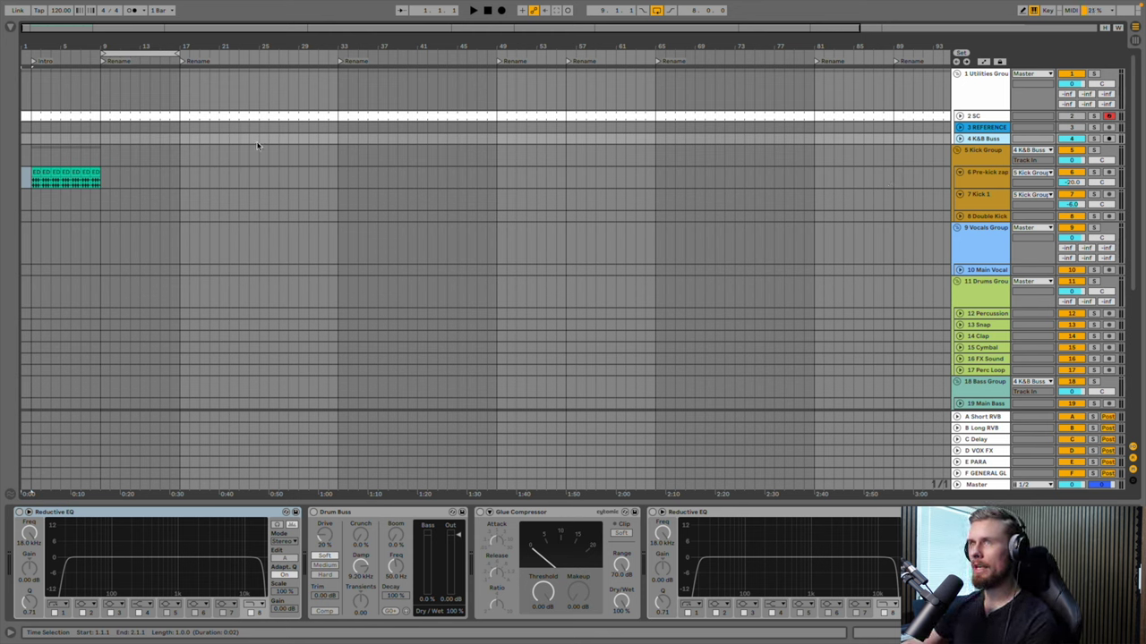
click(35, 24)
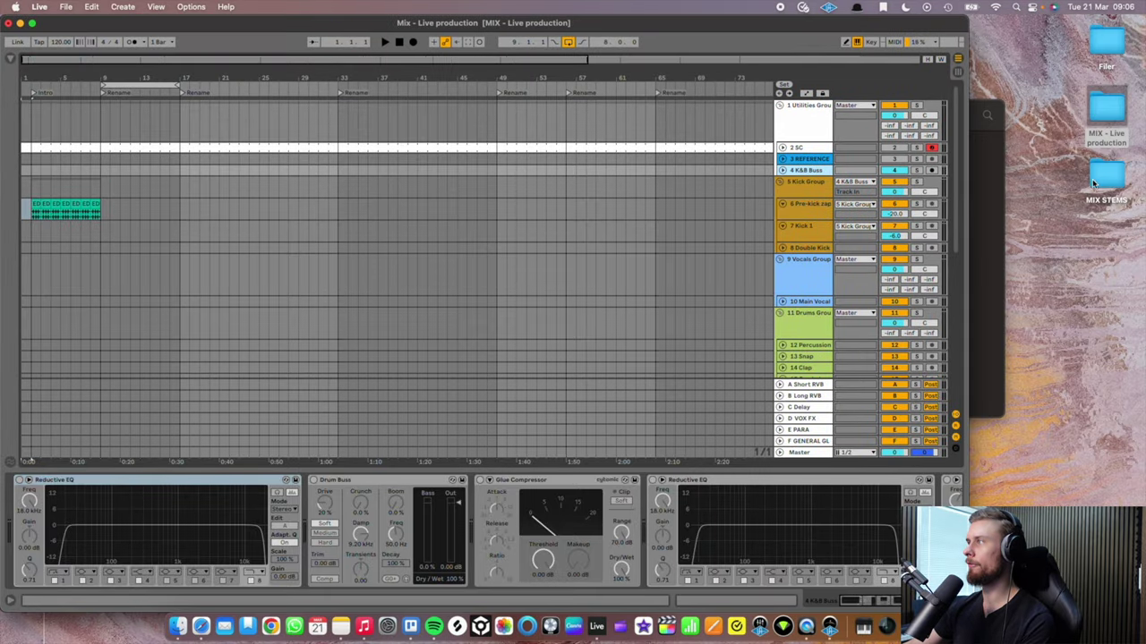
click(991, 185)
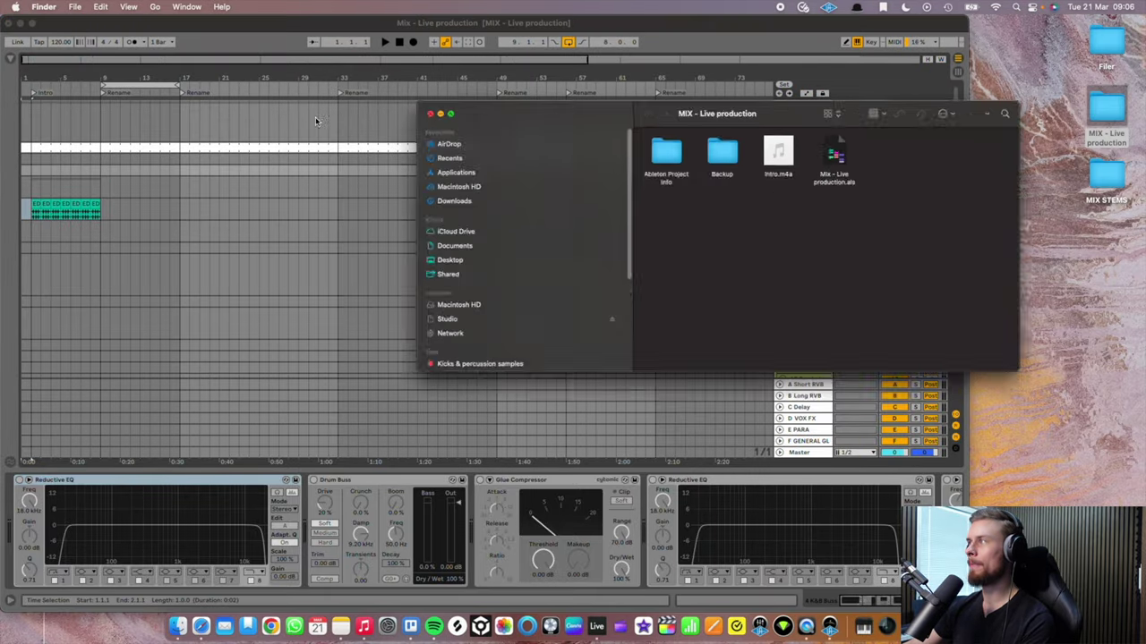
click(313, 115)
double_click(1107, 179)
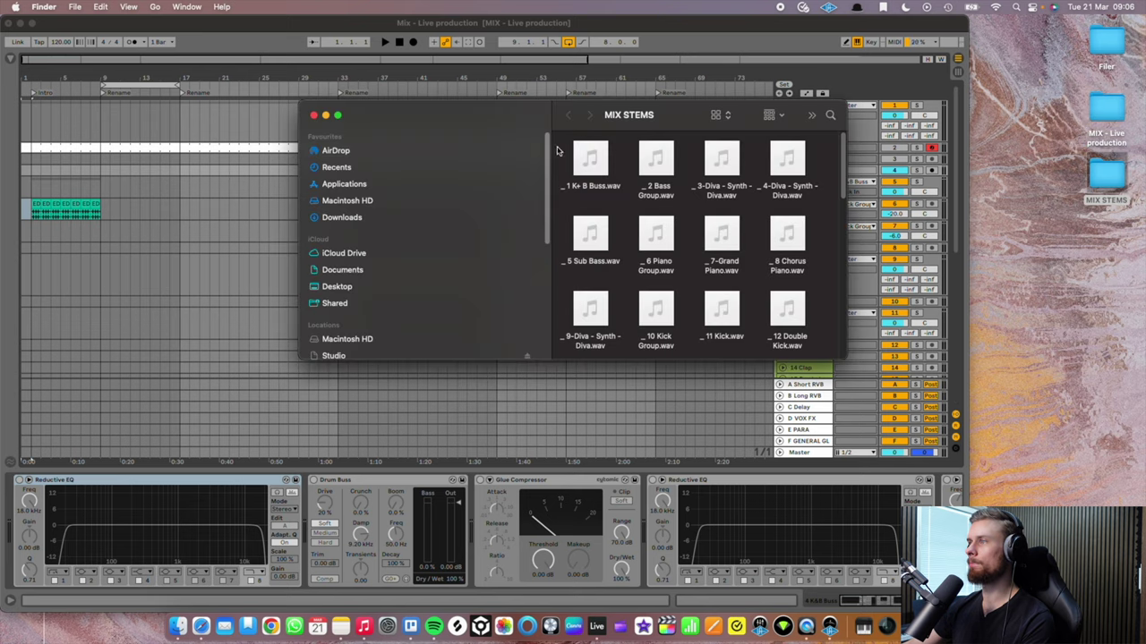
Import all stem files from the MIX STEMS folder onto new tracks below the template's last track, starting at bar 2
key(super+a)
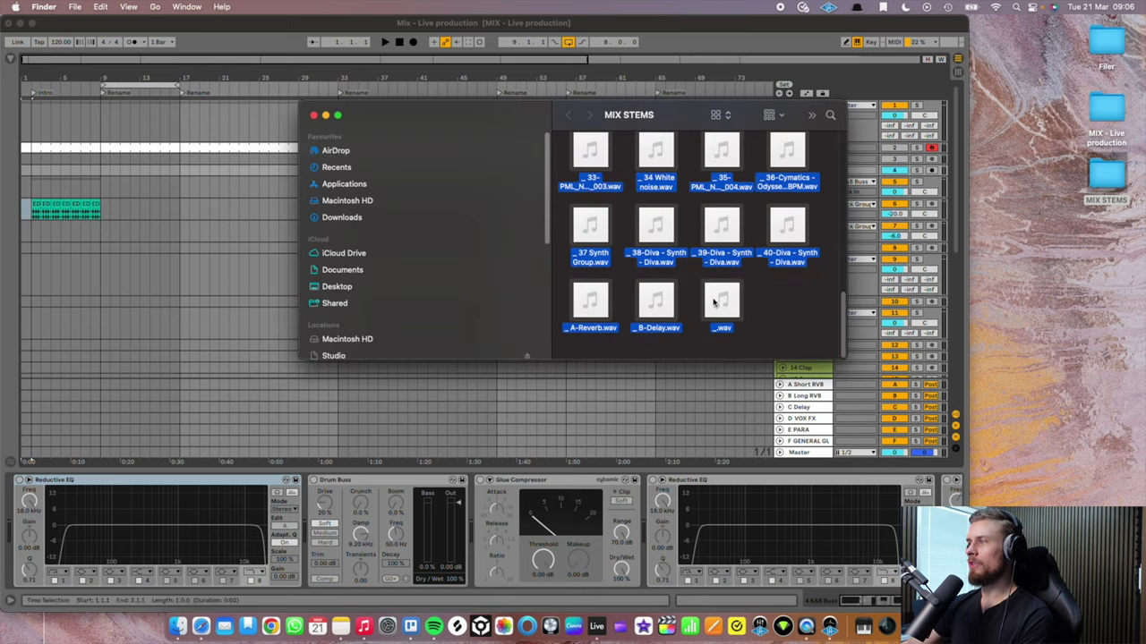
scroll(278, 266, down, 10)
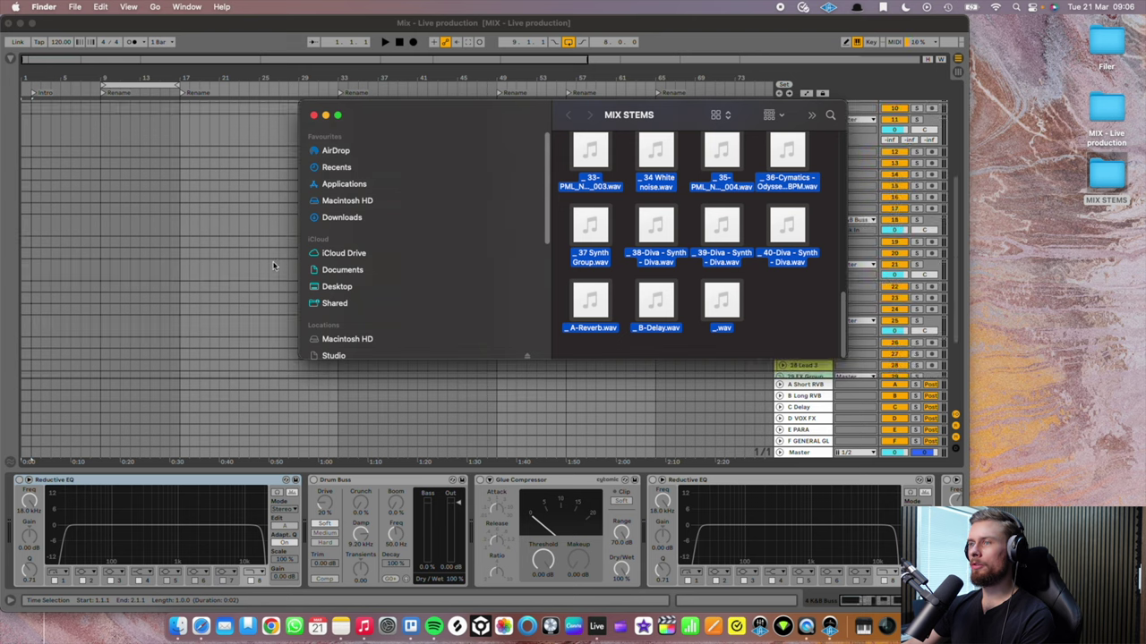
drag(403, 115, 769, 5)
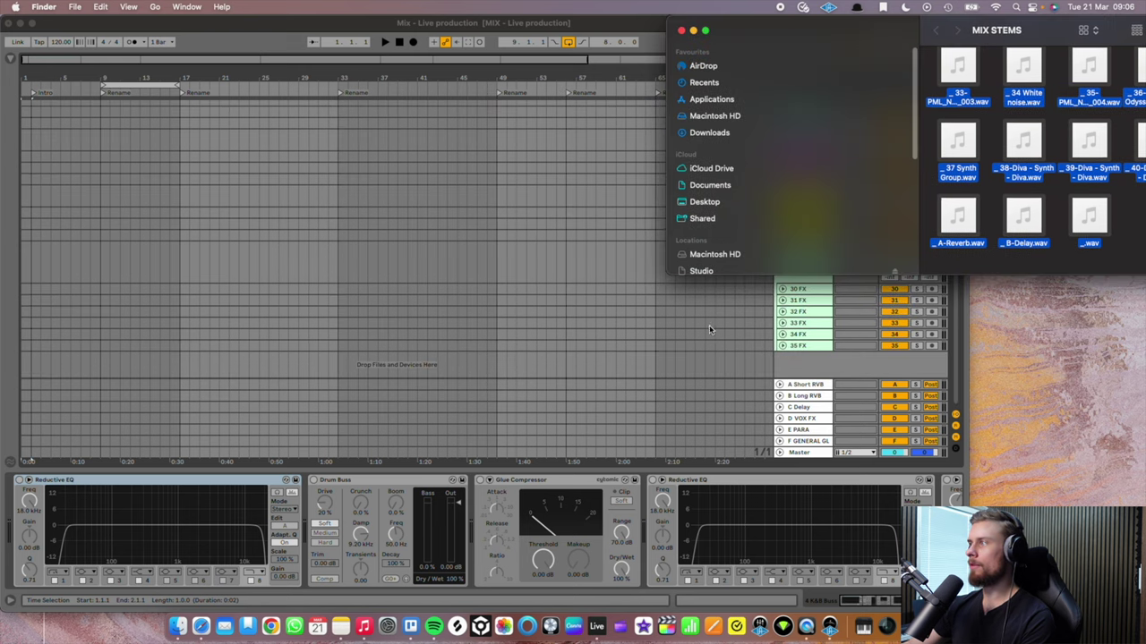
drag(963, 215, 36, 360)
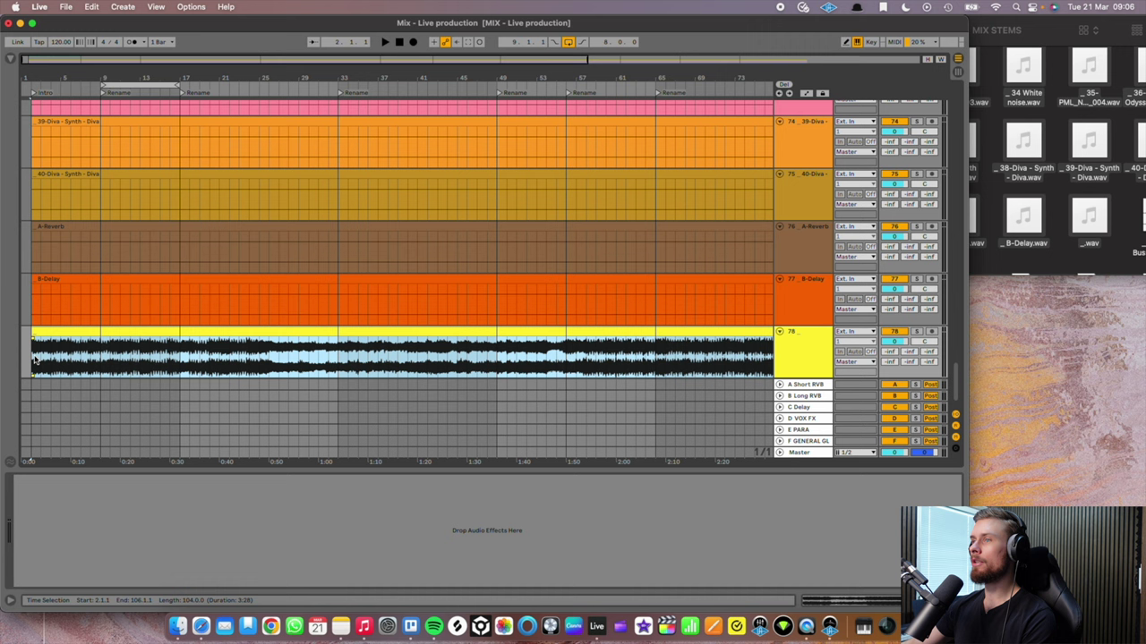
Look through the imported stem tracks from the last one up to the template groups at the start of the arrangement
scroll(135, 219, up, 3)
scroll(136, 219, up, 15)
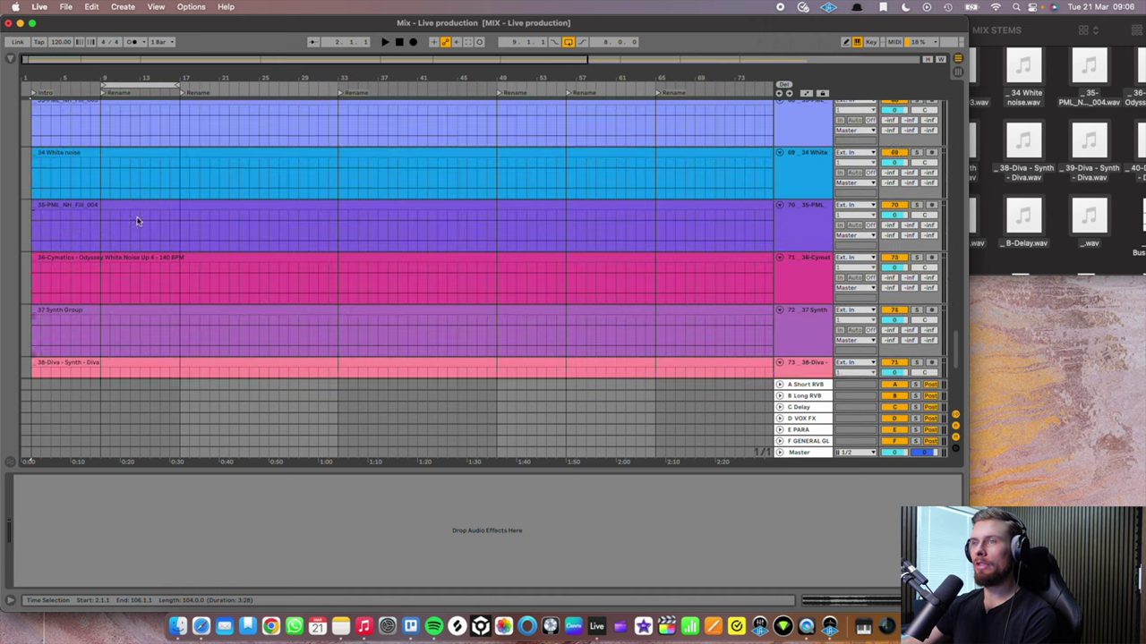
scroll(129, 213, up, 5)
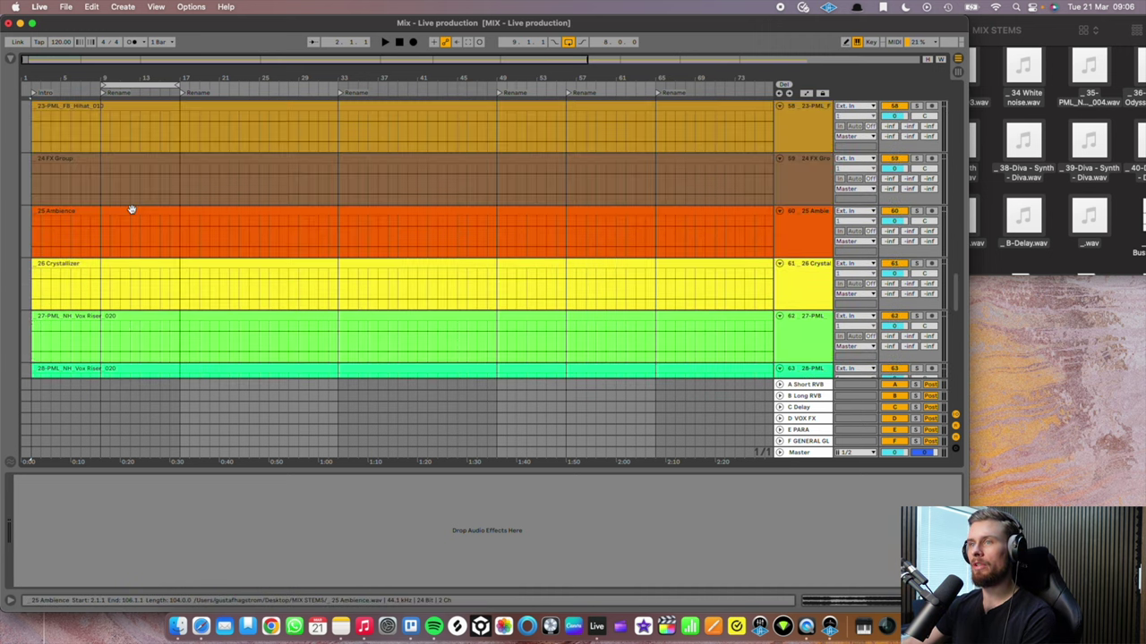
scroll(131, 211, up, 6)
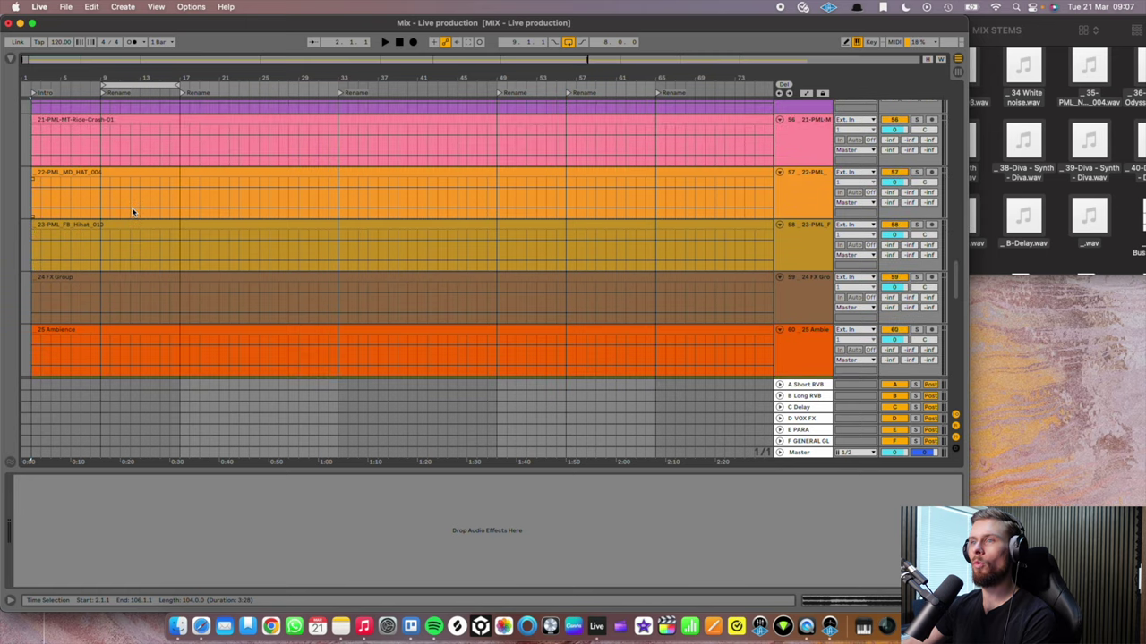
scroll(320, 180, up, 8)
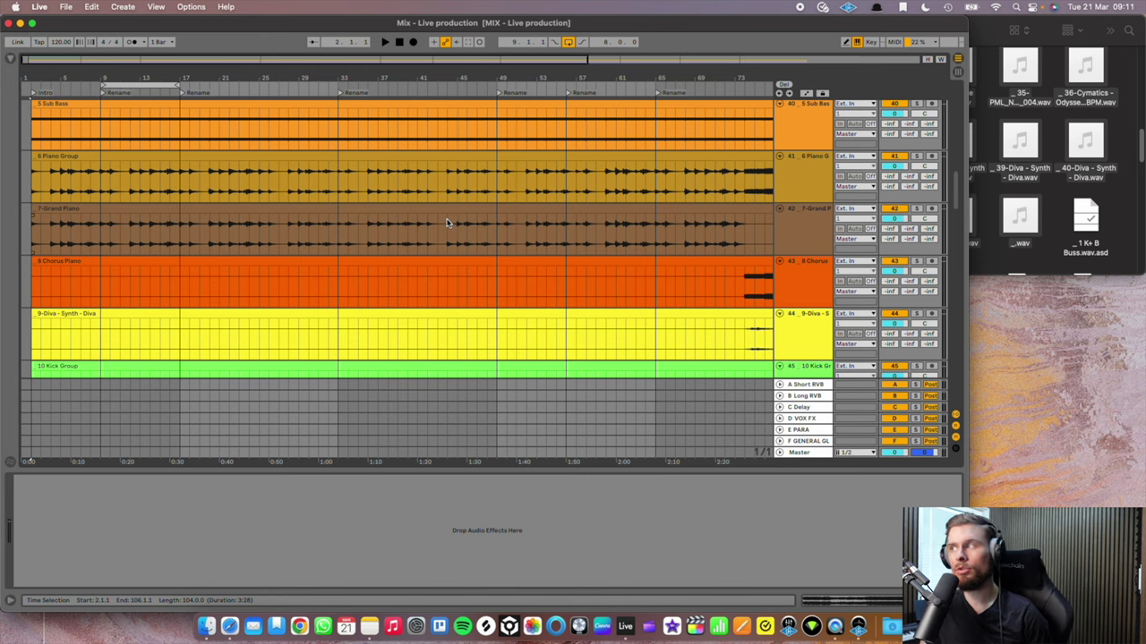
scroll(439, 210, up, 15)
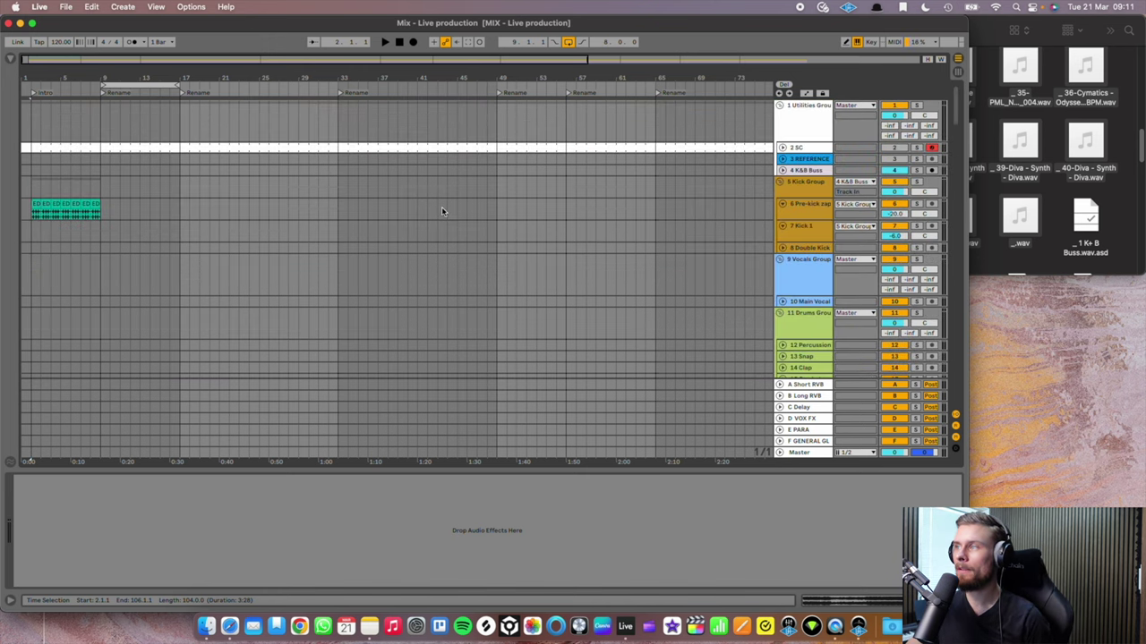
Unfold the REFERENCE track and place the Otherside (Nils Hoffmann Extended Remix) file from the desktop on it at bar 2
click(782, 160)
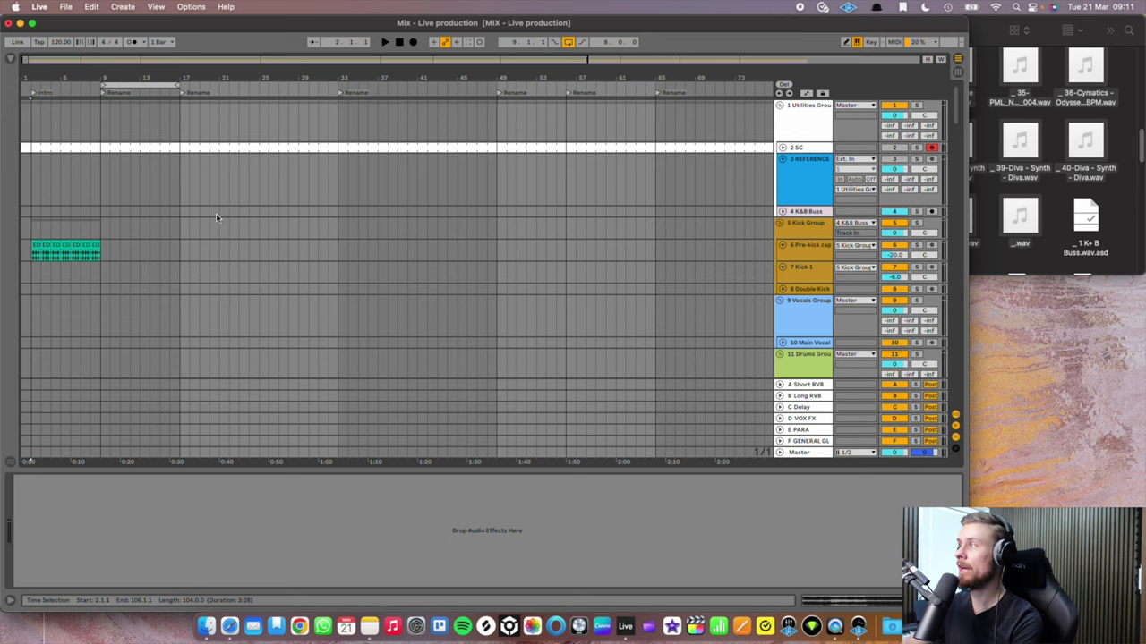
click(984, 39)
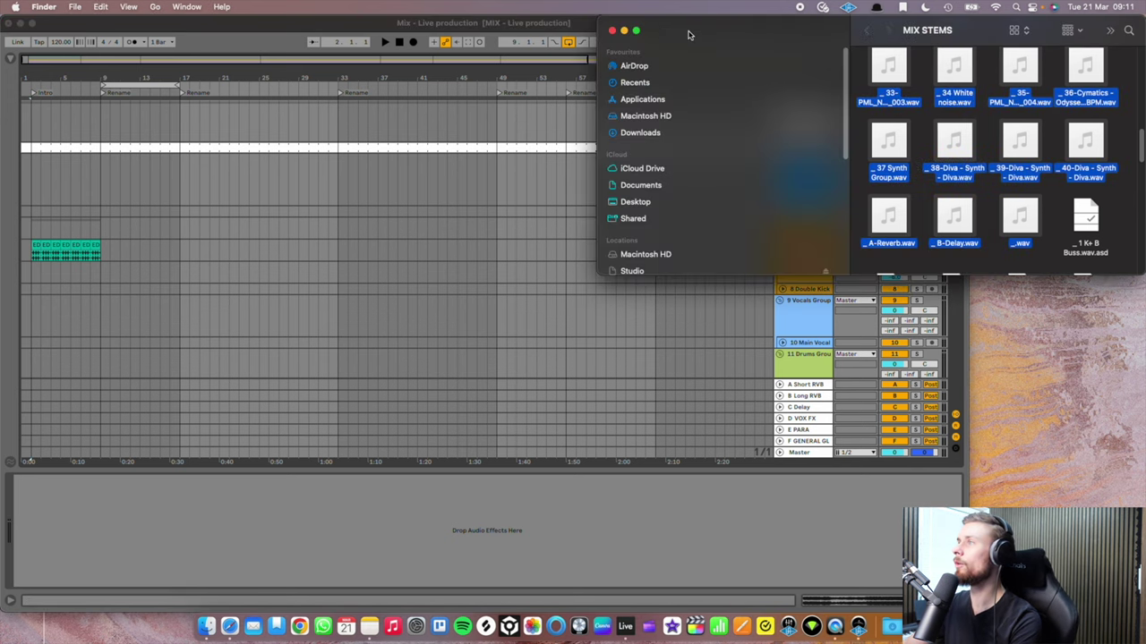
click(625, 33)
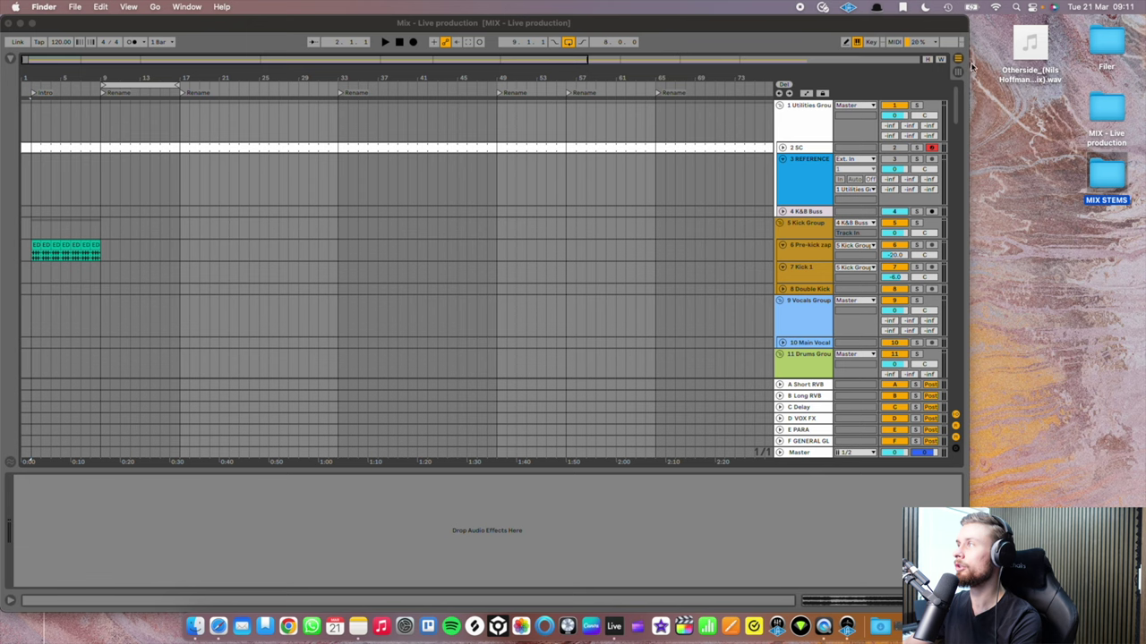
drag(1025, 54, 30, 169)
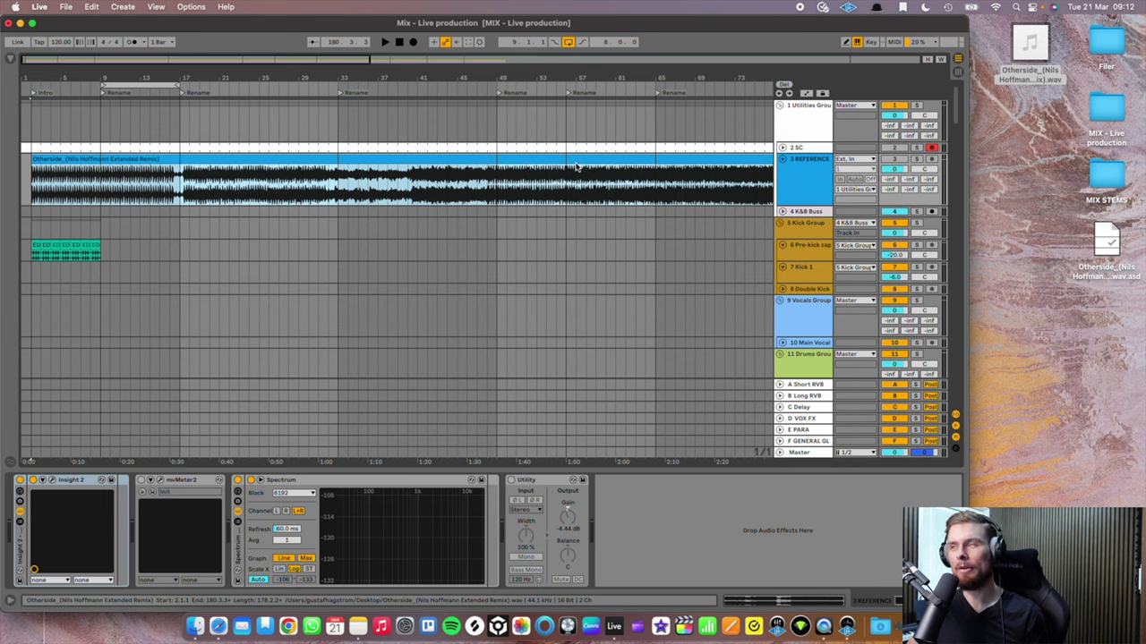
Set the REFERENCE track's volume to -12 dB
click(792, 183)
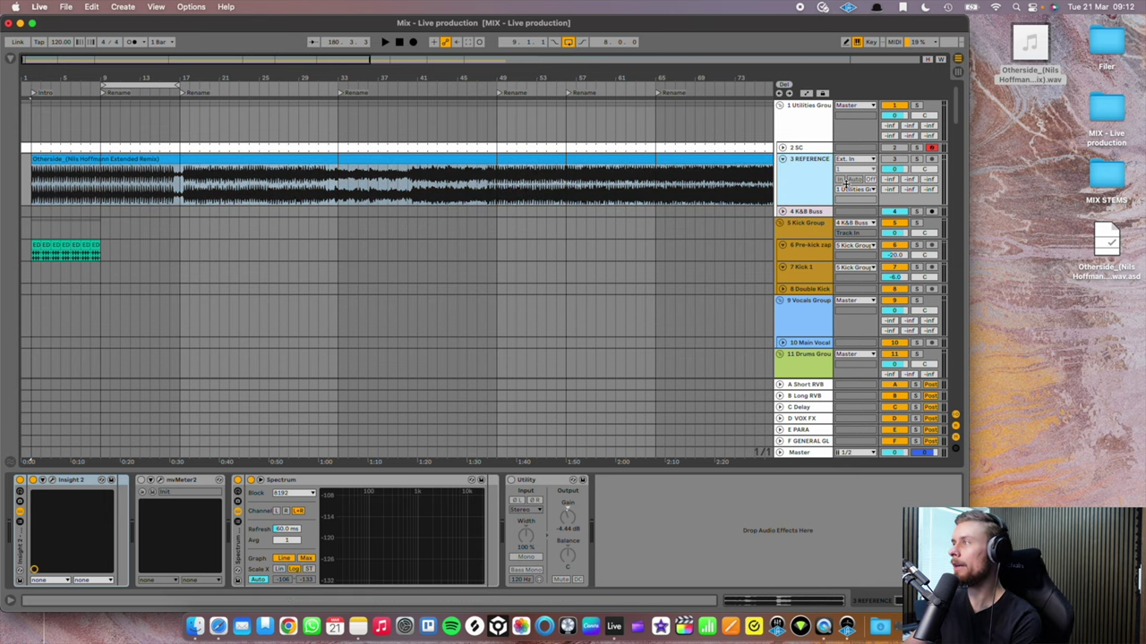
click(895, 170)
text(-12)
key(Return)
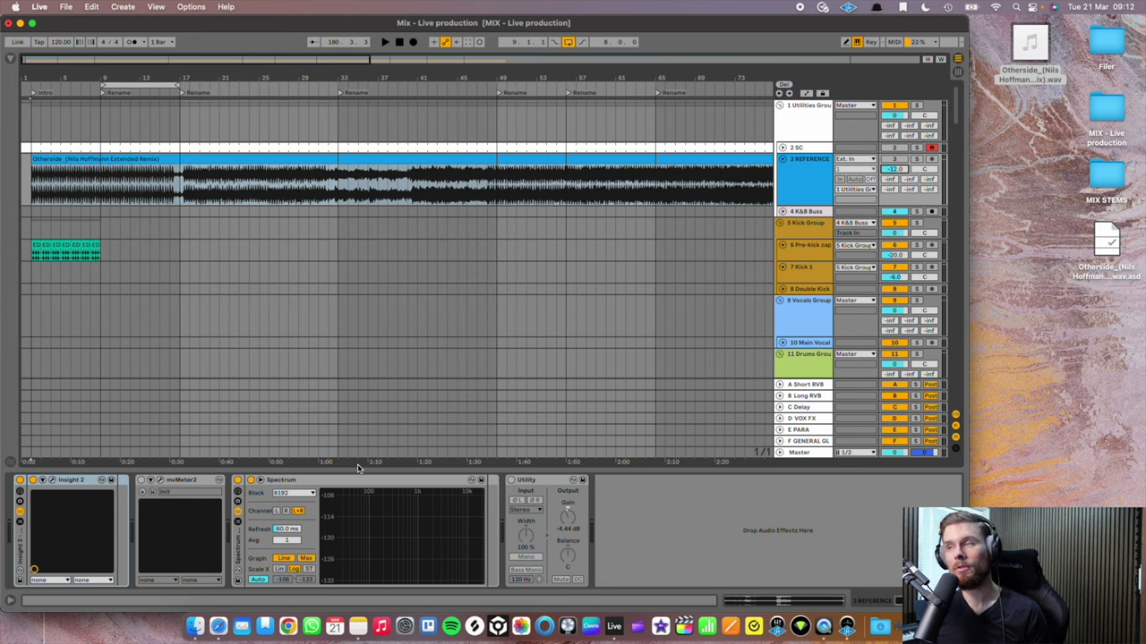
Play the soloed reference song from a later section and check its loudness and spectrum in Insight 2
key(space)
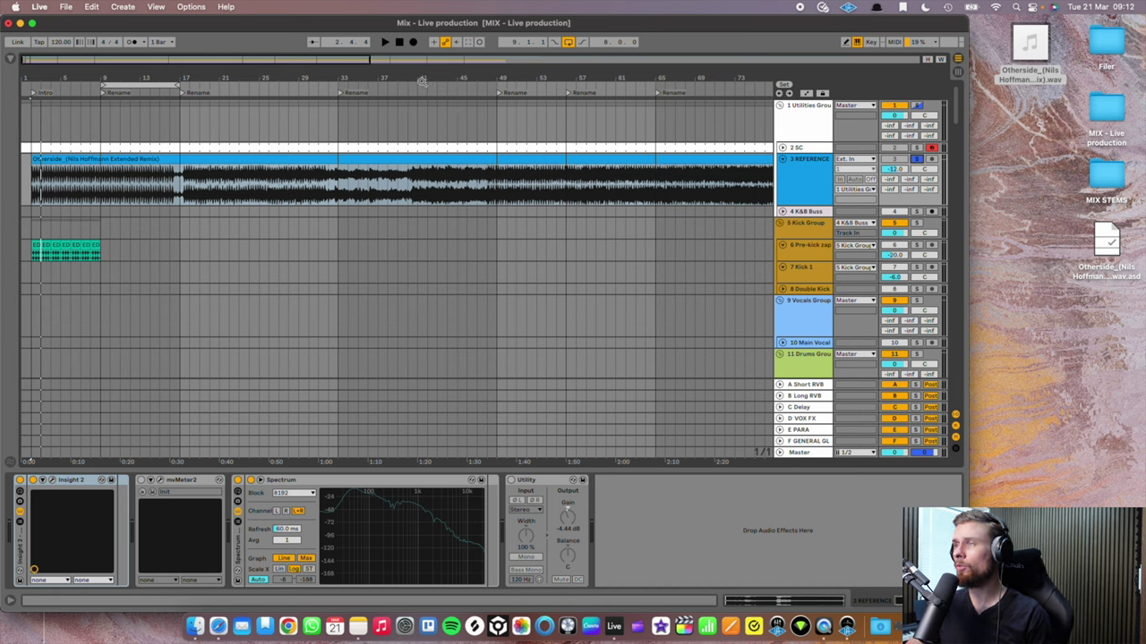
click(471, 126)
key(space)
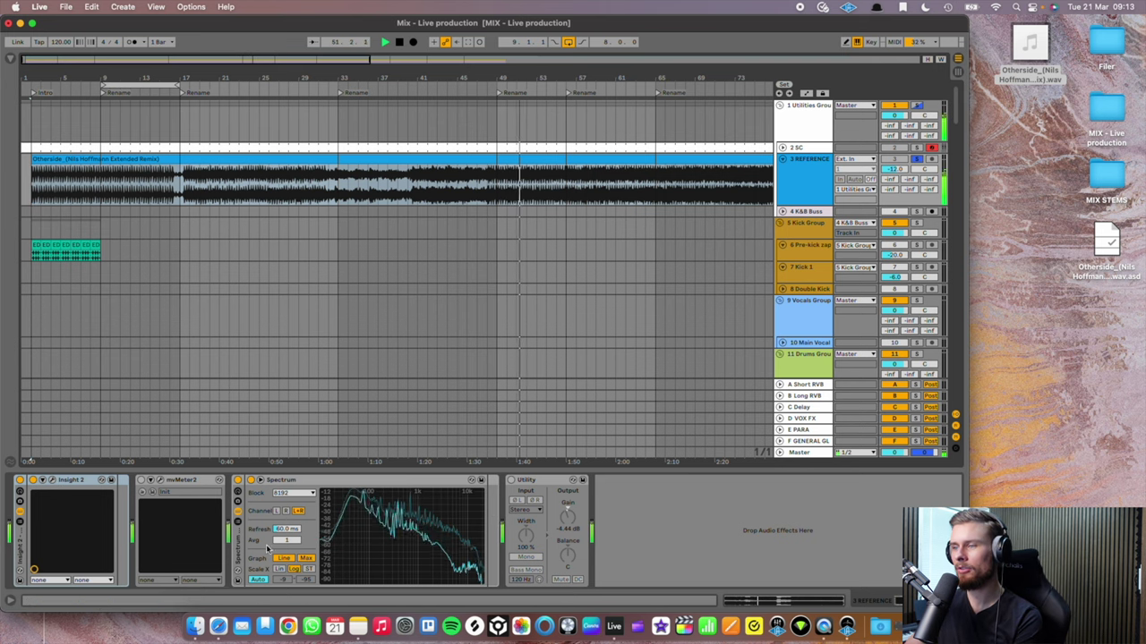
click(53, 481)
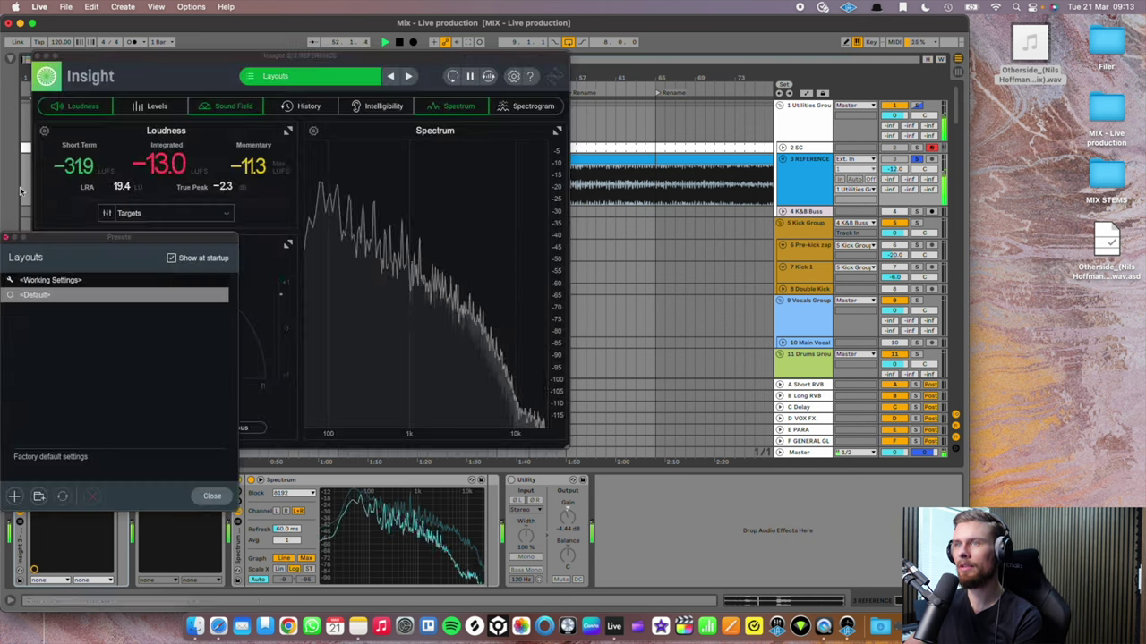
click(25, 248)
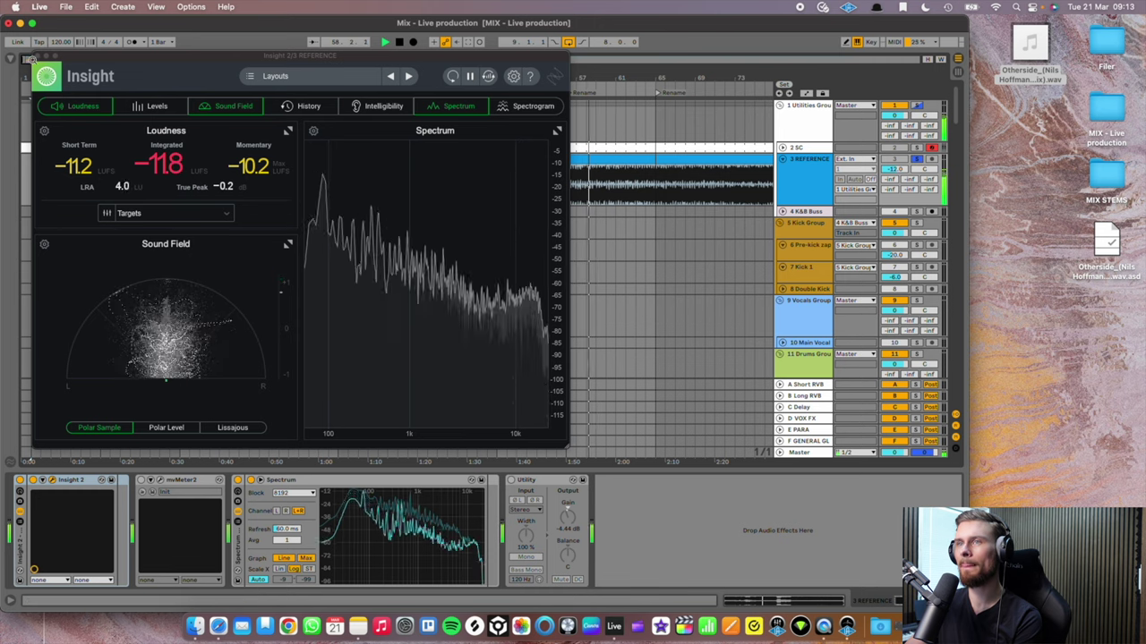
Close the Insight 2 window and stop playback of the reference song
click(39, 59)
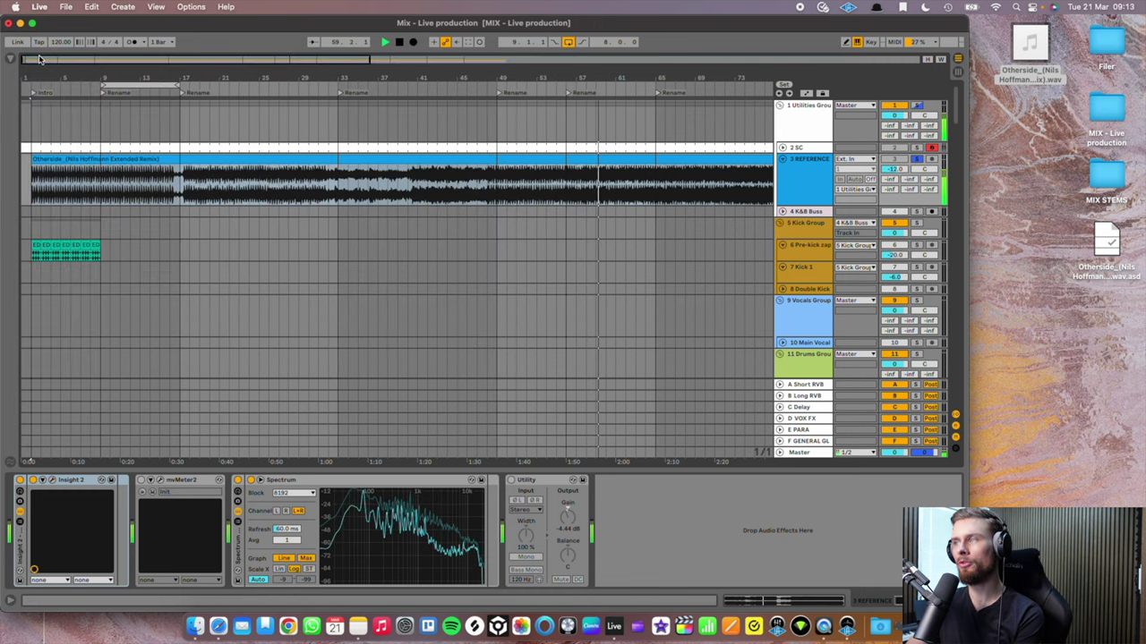
key(space)
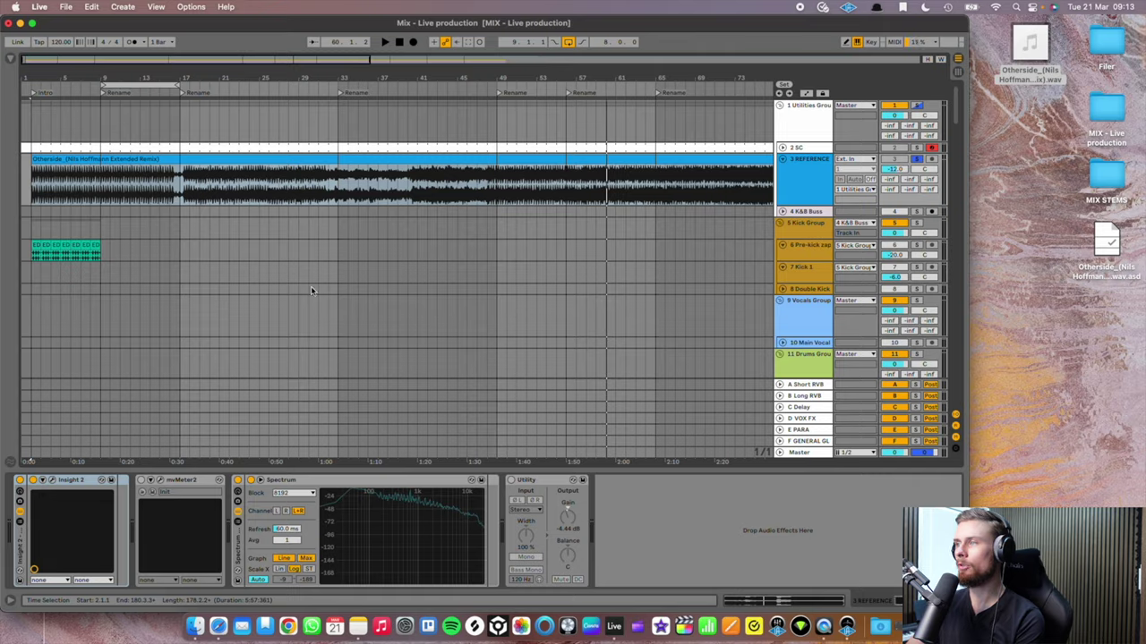
Delete the imported 1 K+B Bus stem track below the FX tracks
scroll(310, 290, down, 15)
scroll(509, 280, up, 8)
scroll(618, 247, up, 2)
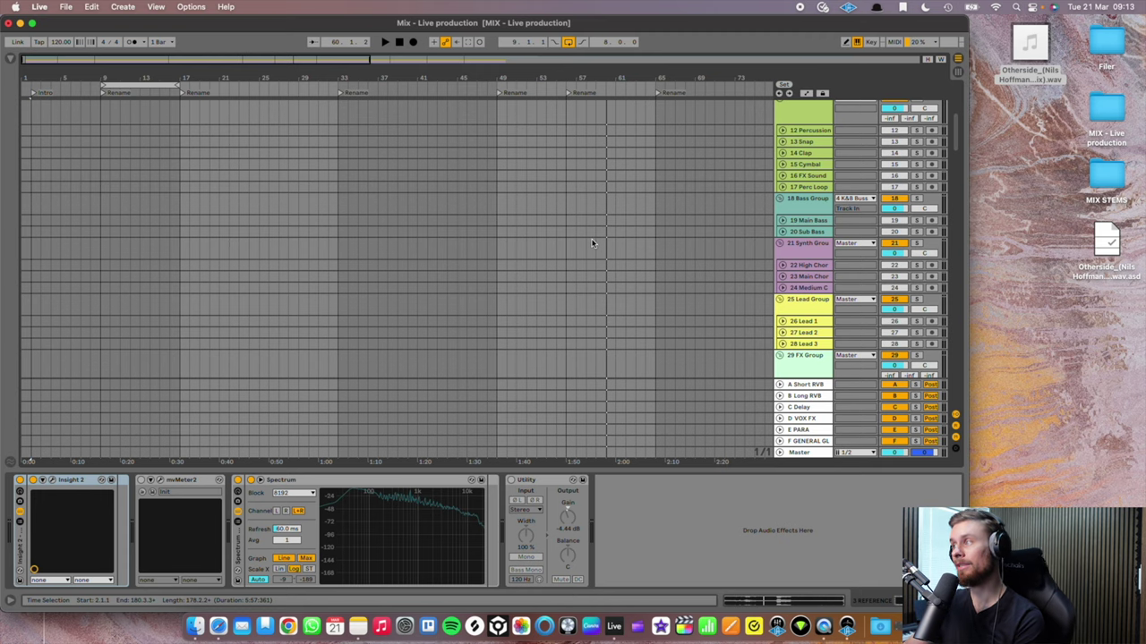
scroll(590, 245, down, 5)
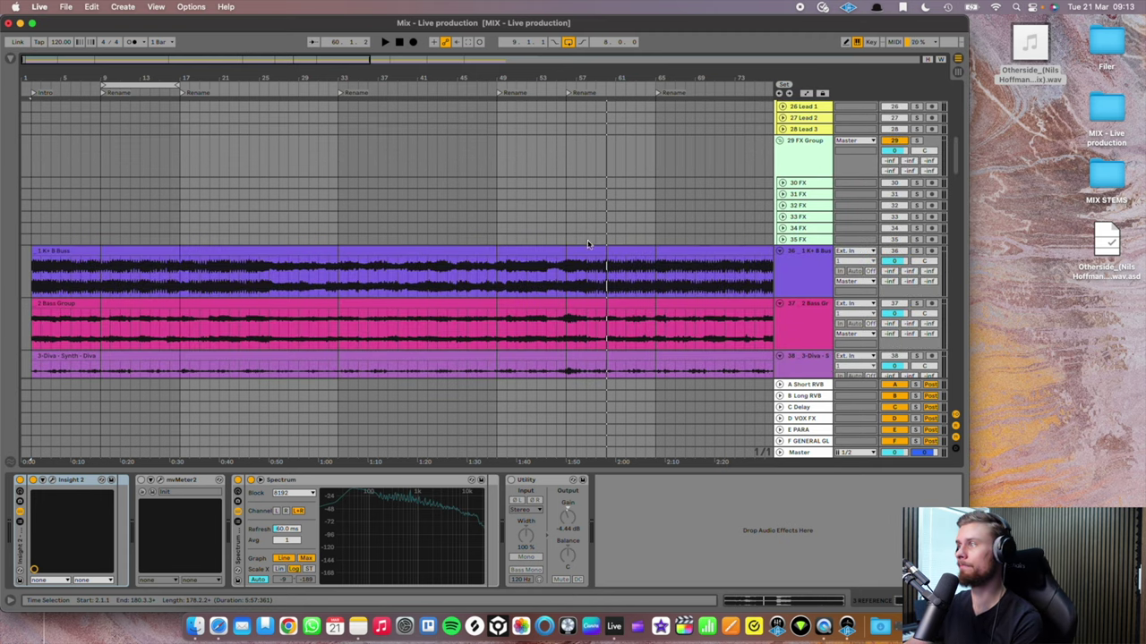
click(827, 275)
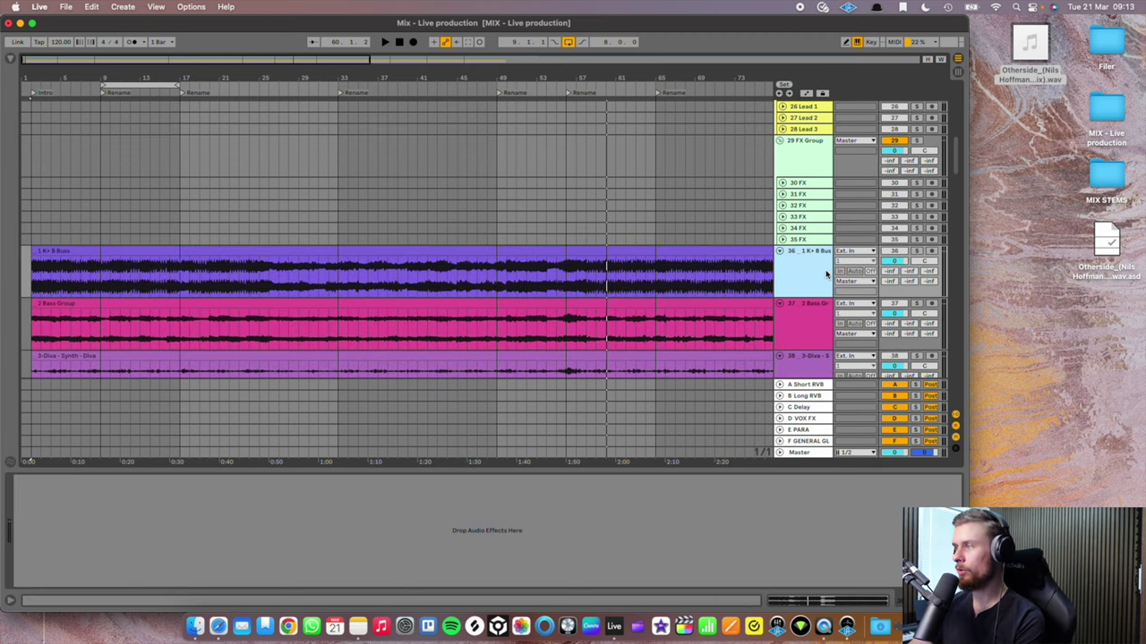
key(Delete)
scroll(827, 275, down, 1)
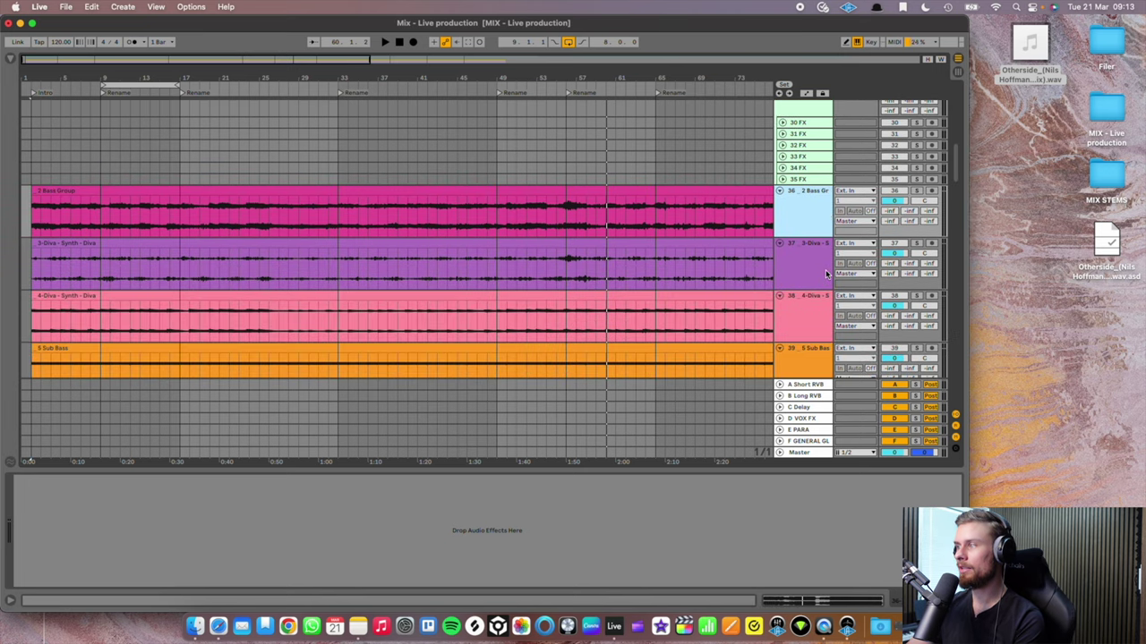
Widen the set's window to the full width of the screen
scroll(827, 272, down, 5)
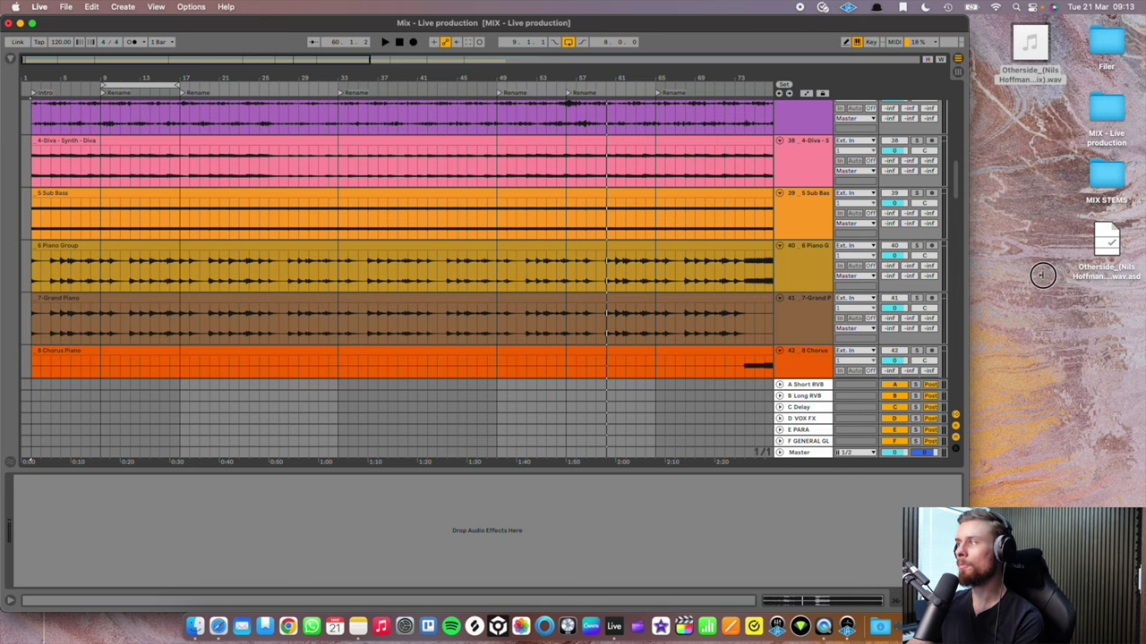
drag(964, 271, 1140, 285)
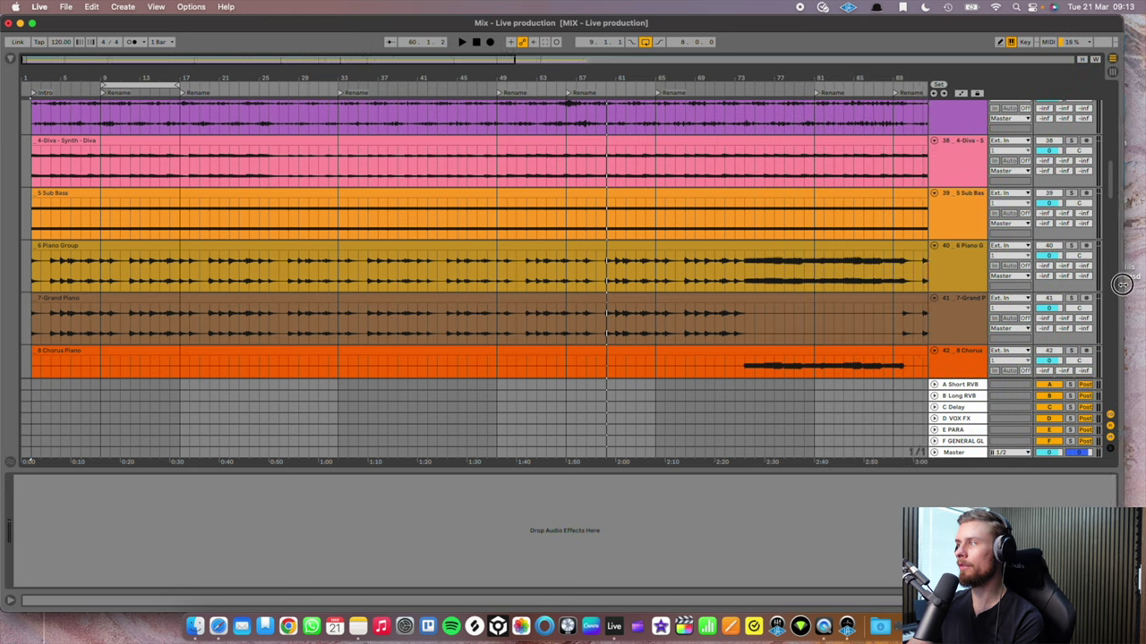
scroll(782, 285, down, 4)
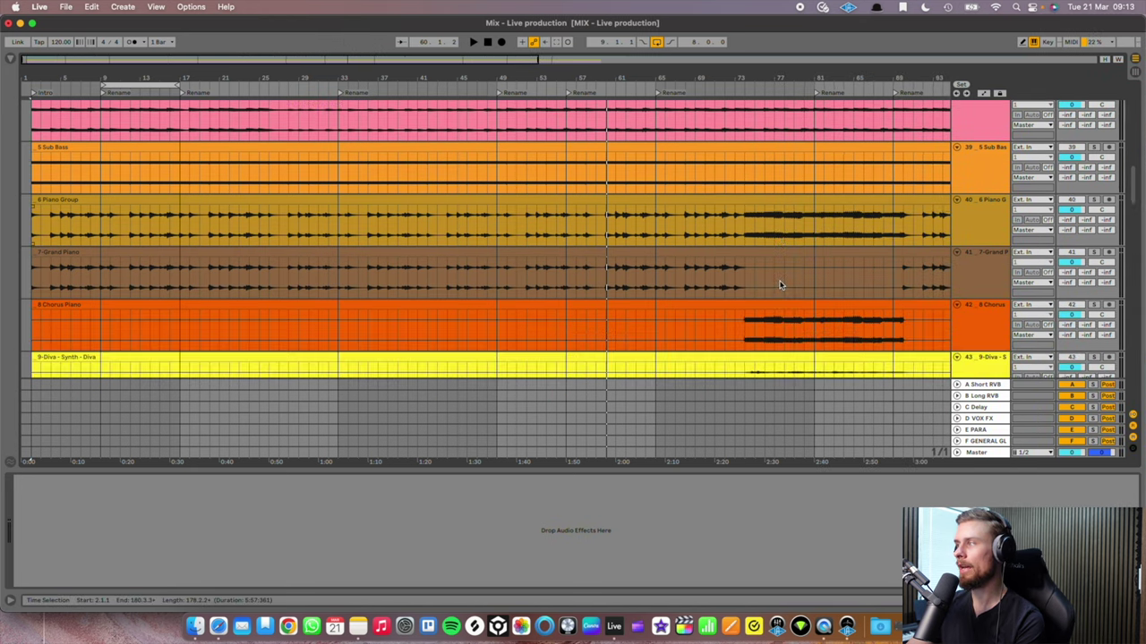
Widen the track name column and delete the 10 Kick Group stem track
scroll(782, 284, down, 5)
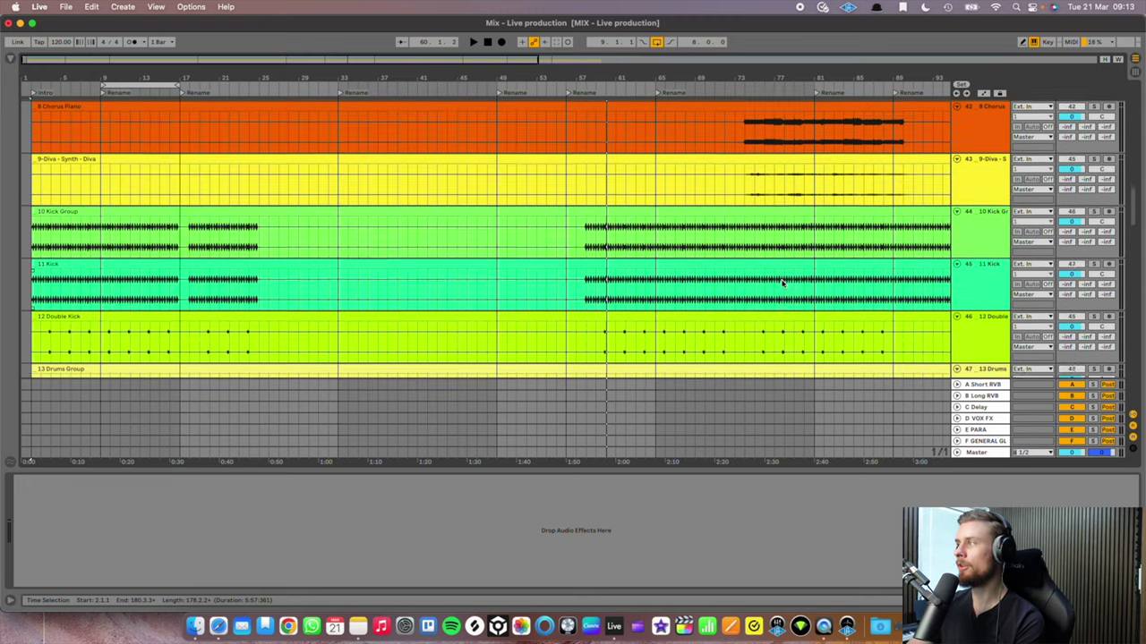
scroll(782, 285, up, 2)
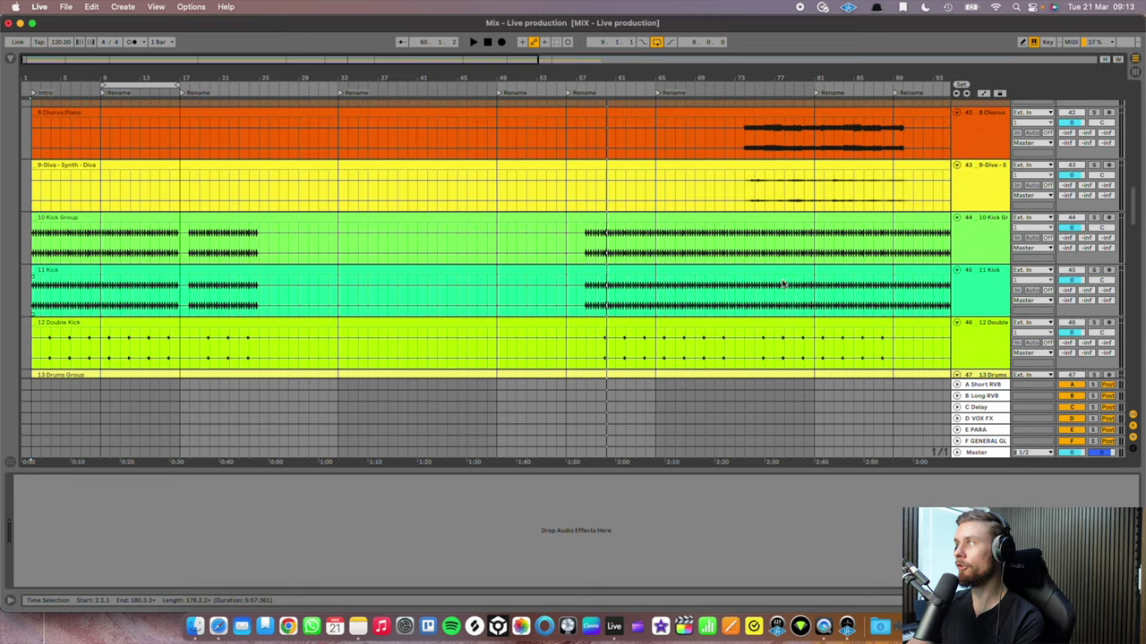
click(972, 238)
drag(955, 238, 884, 235)
click(911, 236)
key(super+shift+g)
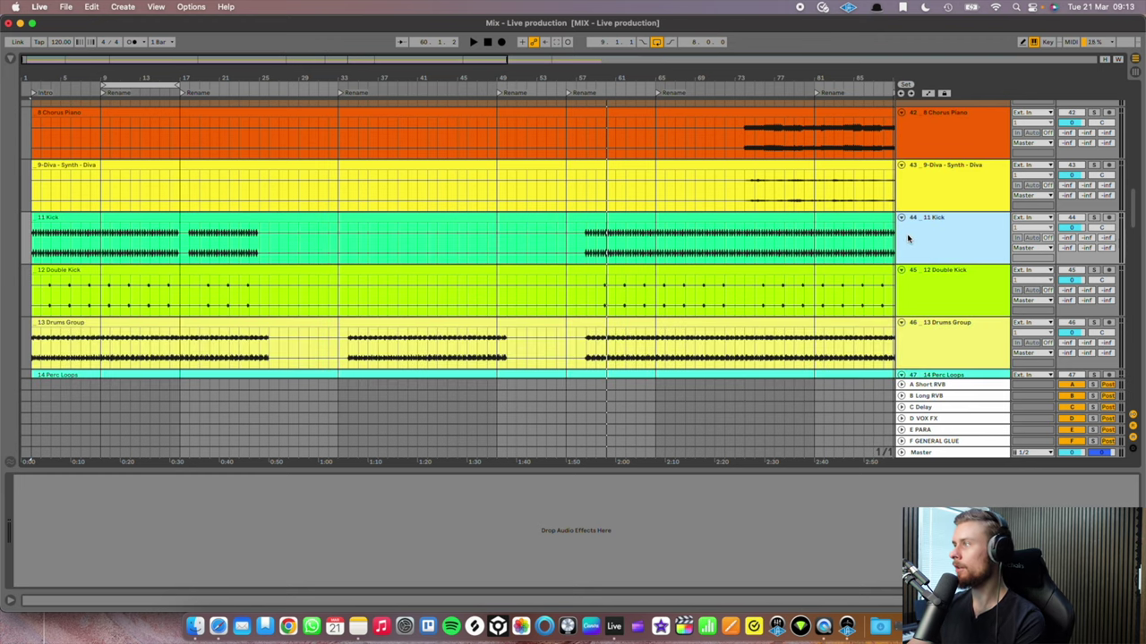
Delete the 13 Drums Group stem track
scroll(926, 287, down, 2)
click(950, 331)
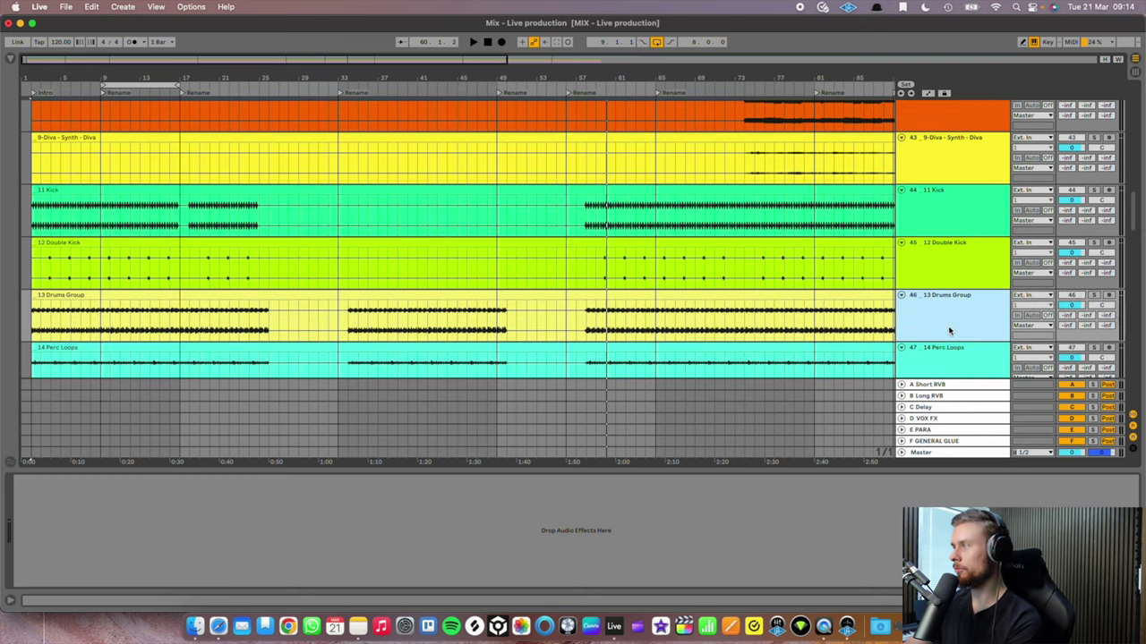
key(super+shift+g)
Delete the 24 FX Group stem track
scroll(931, 306, down, 2)
scroll(931, 309, down, 10)
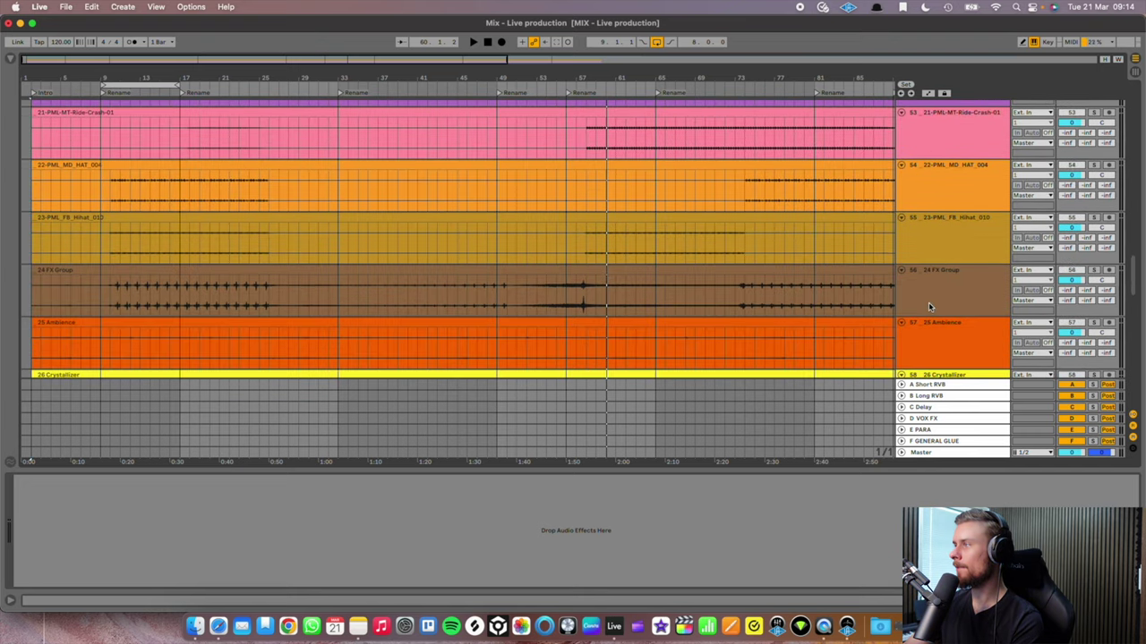
click(929, 302)
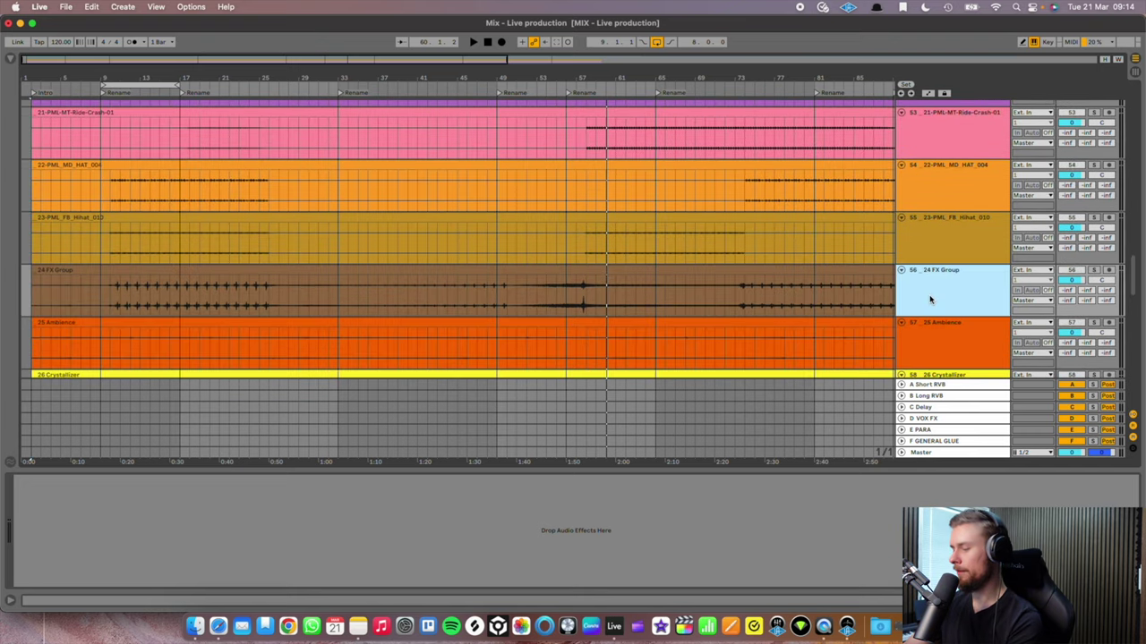
scroll(929, 300, down, 8)
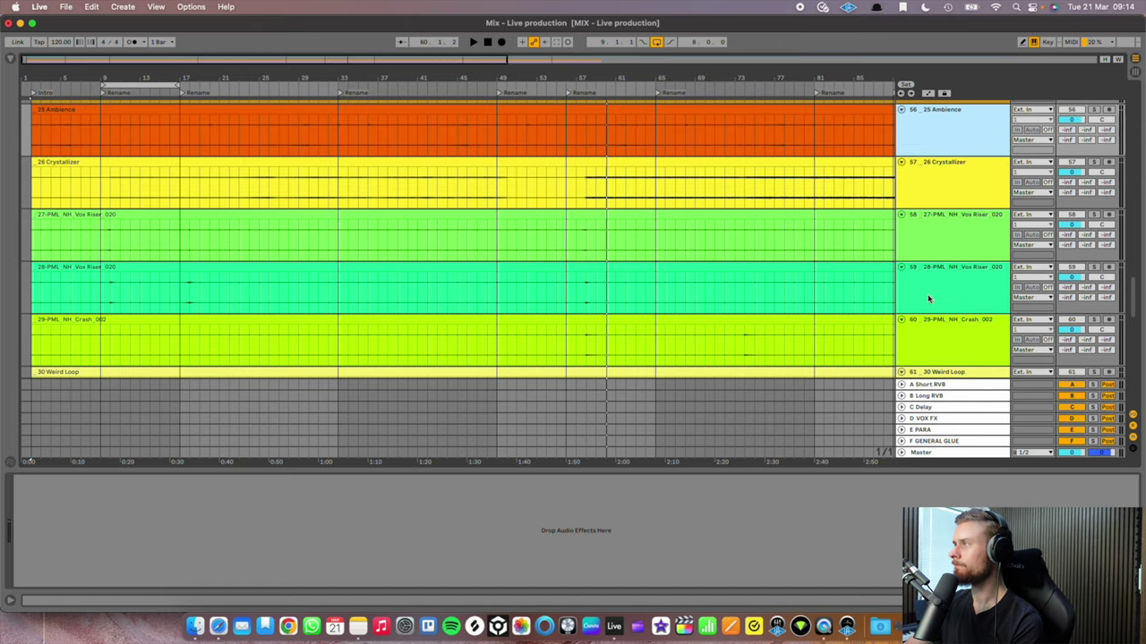
Delete the 37 Synth Group stem track
scroll(928, 299, down, 8)
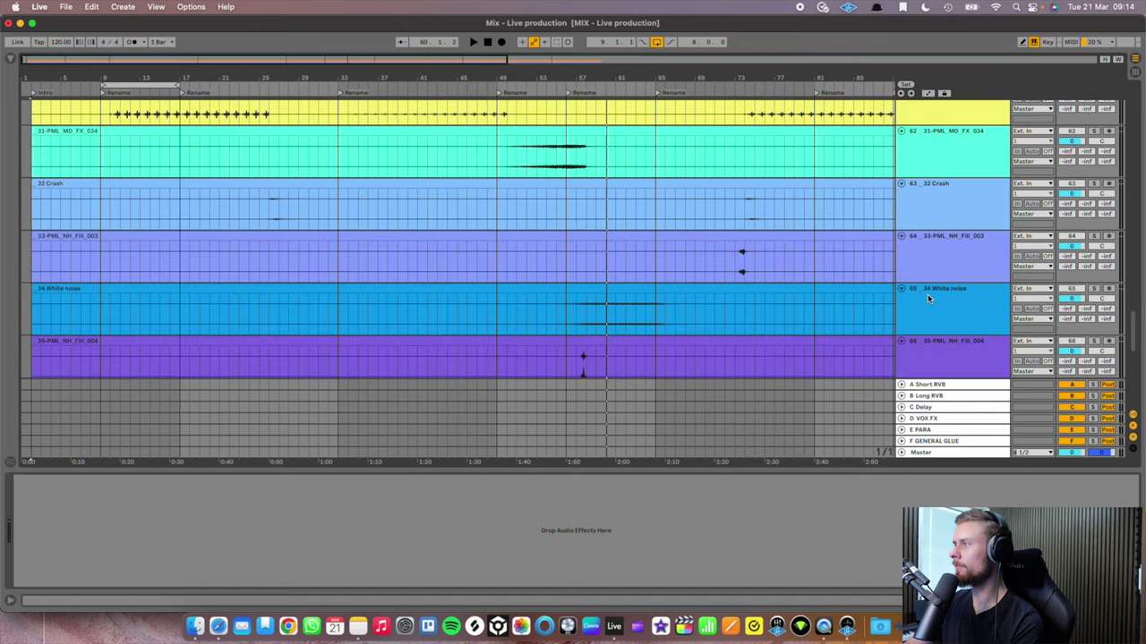
scroll(927, 294, down, 6)
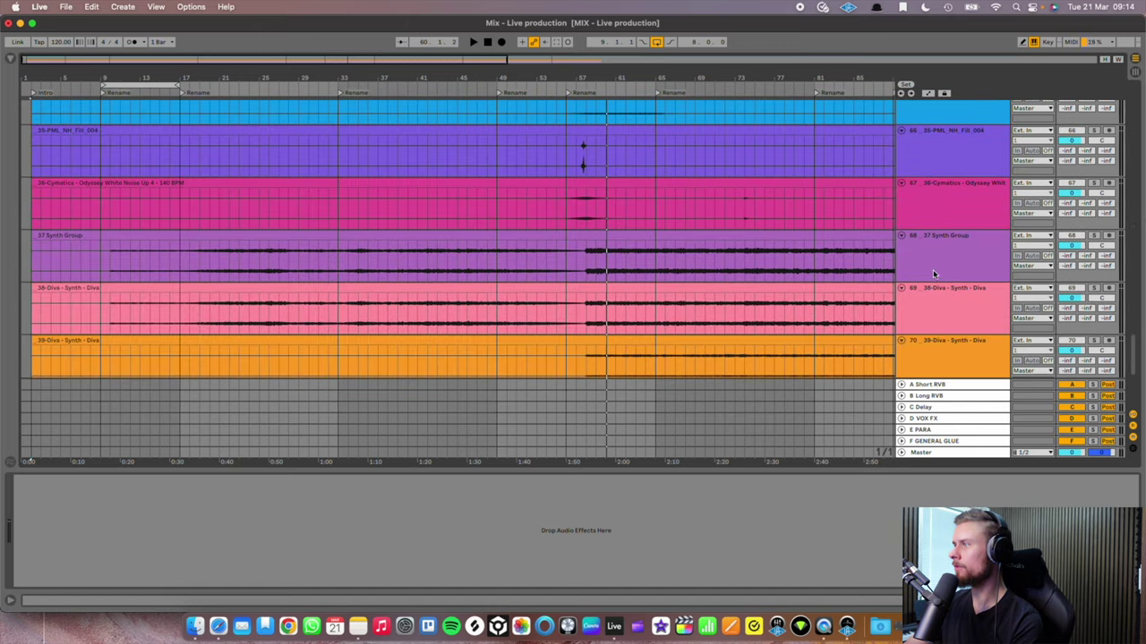
click(934, 272)
key(super+shift+g)
Delete the A-Reverb and B-Delay stem tracks and the unnamed full-mix track at the end of the arrangement
scroll(935, 270, down, 5)
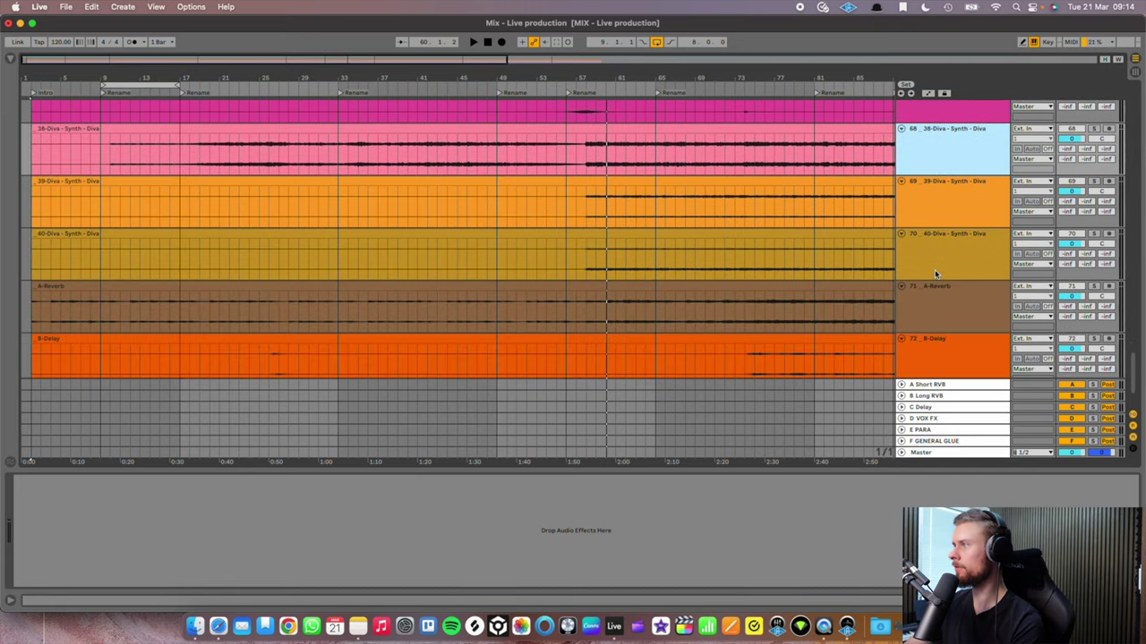
click(929, 288)
key(BackSpace)
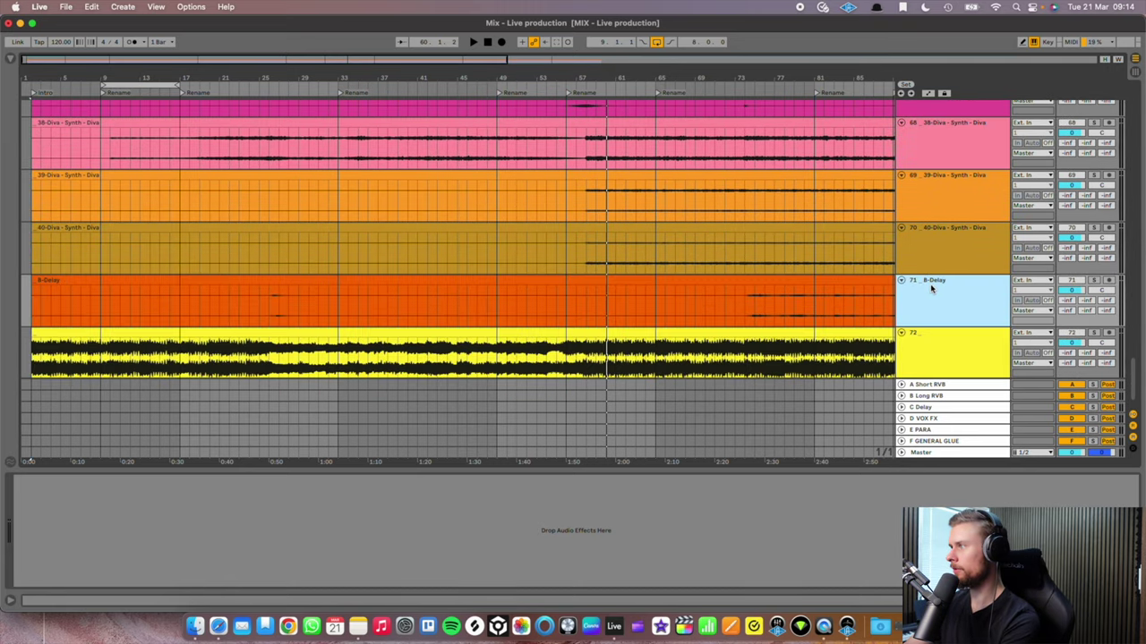
key(BackSpace)
key(BackSpace)
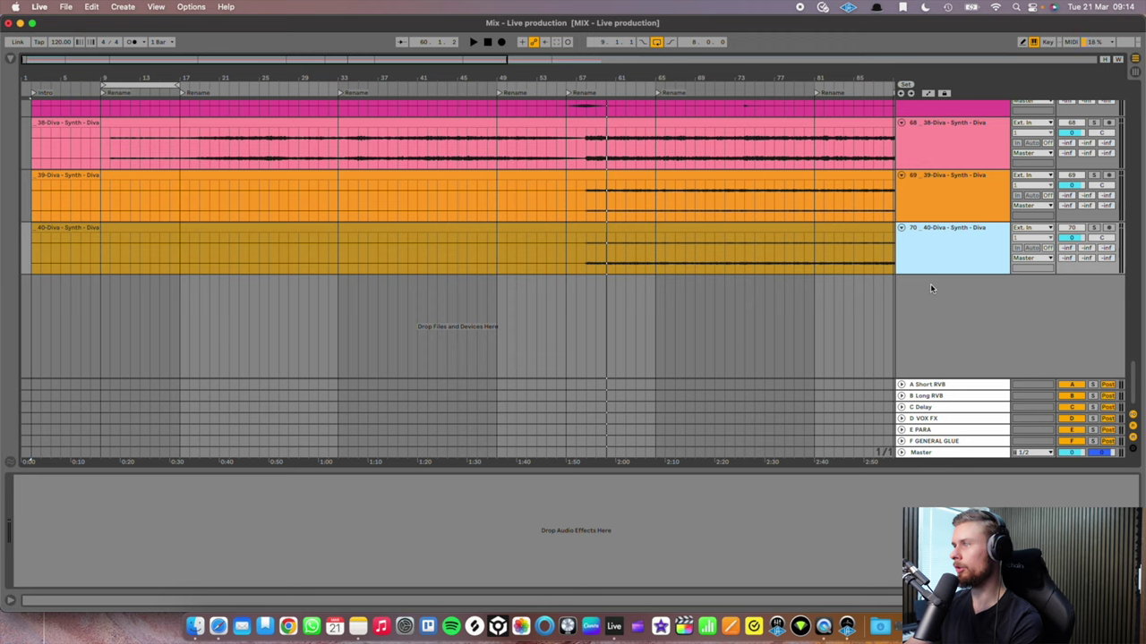
Raise the clip gain of the 29-PML_NH_Crash_002 stem to 15.2 dB
scroll(867, 255, up, 4)
scroll(864, 253, up, 6)
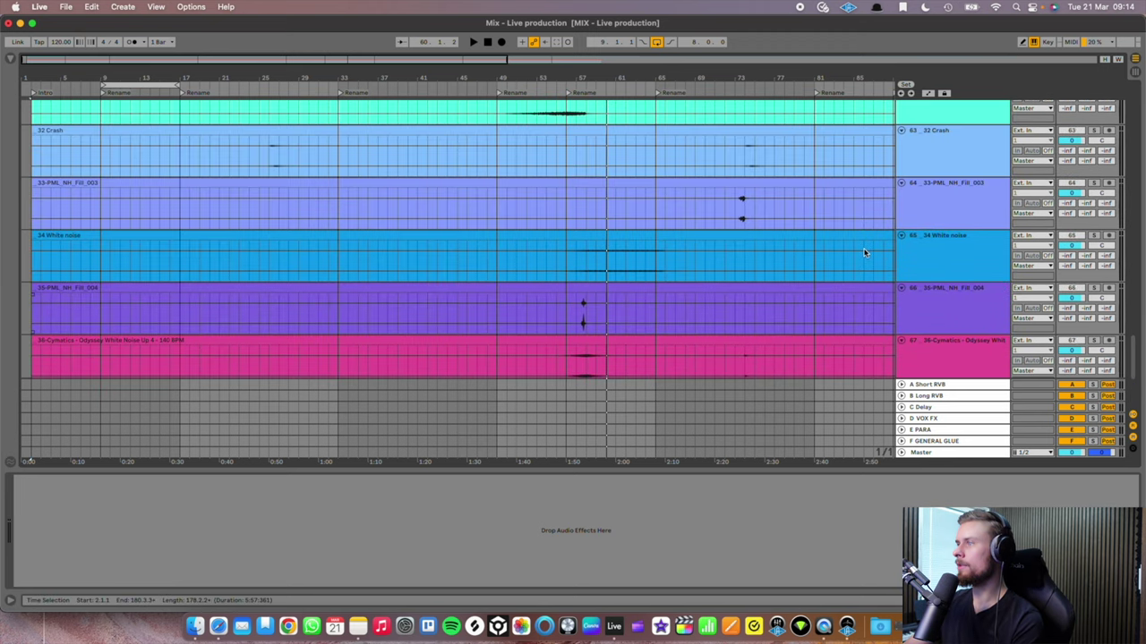
scroll(864, 251, up, 2)
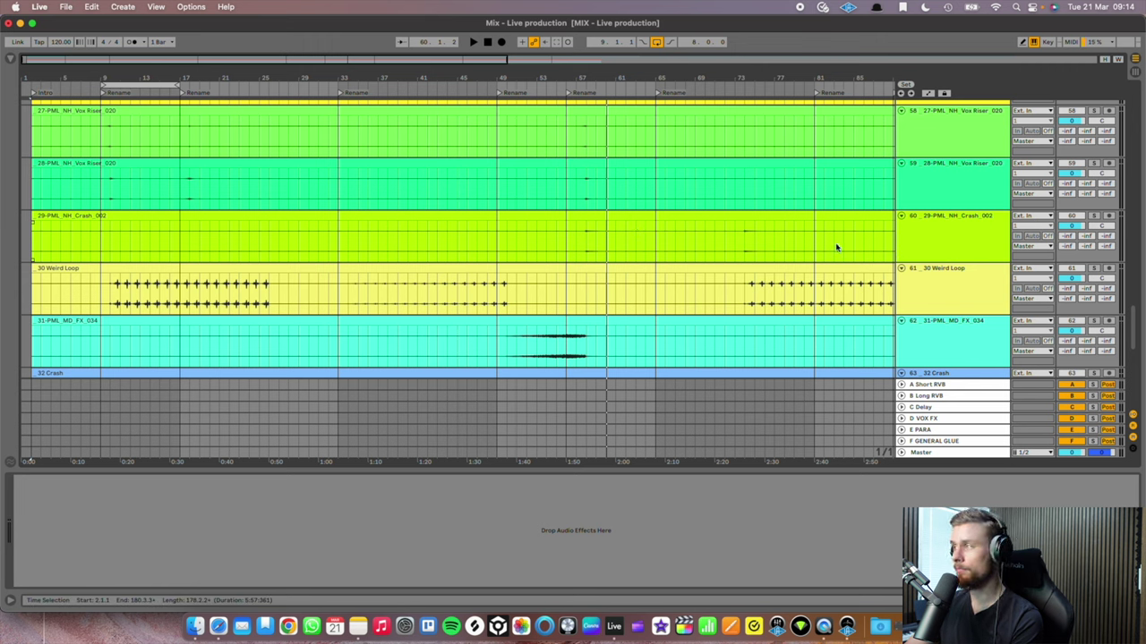
click(893, 247)
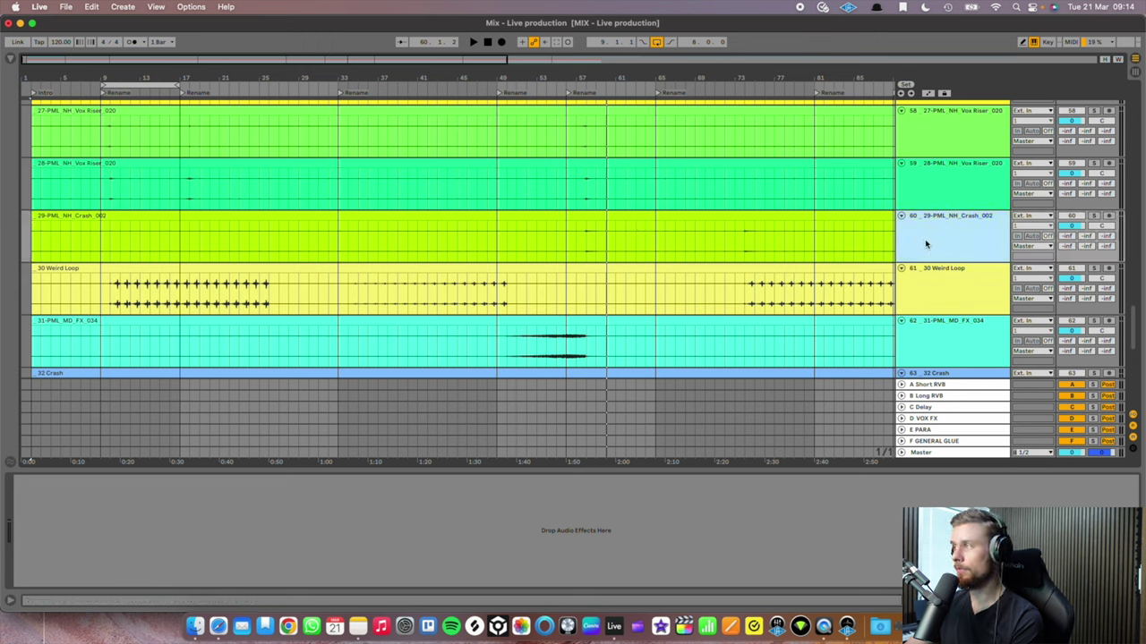
double_click(604, 222)
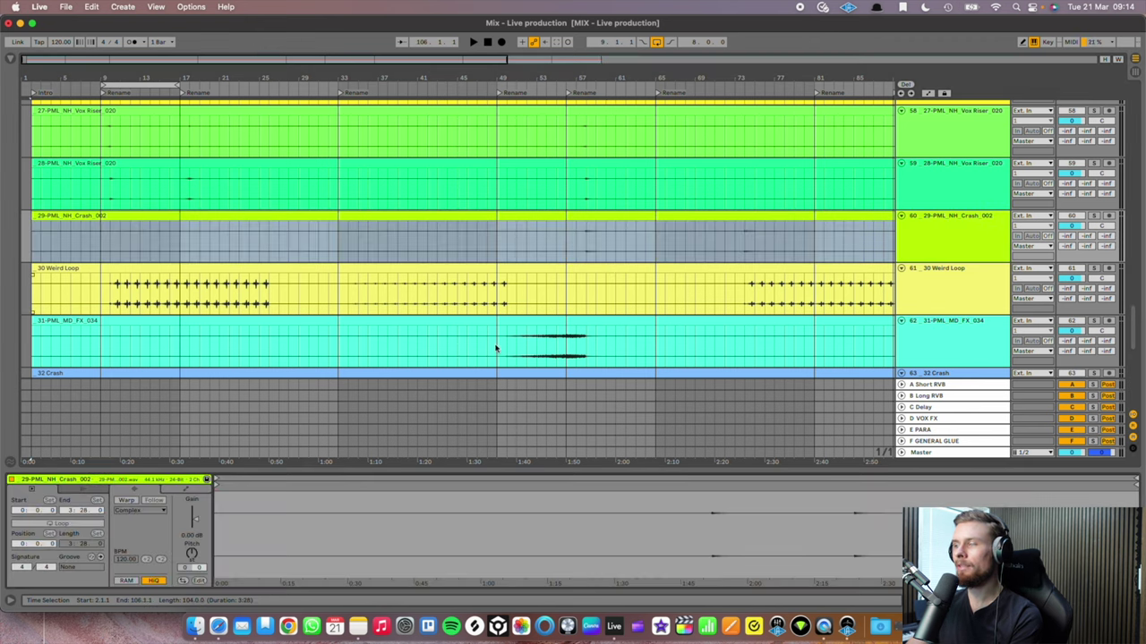
click(708, 510)
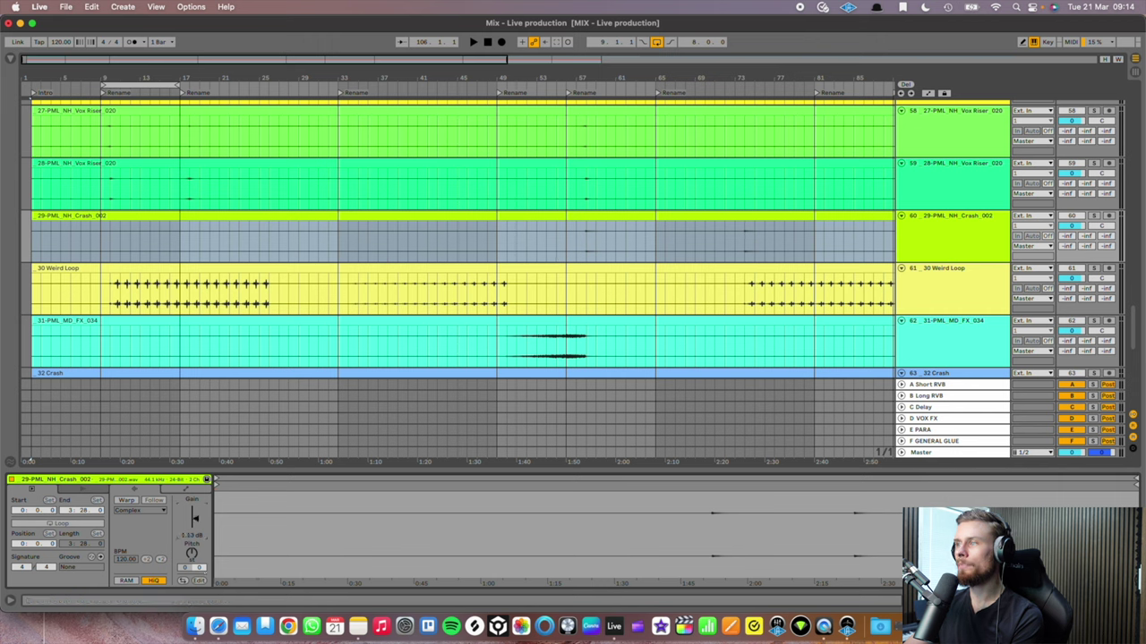
drag(195, 517, 194, 510)
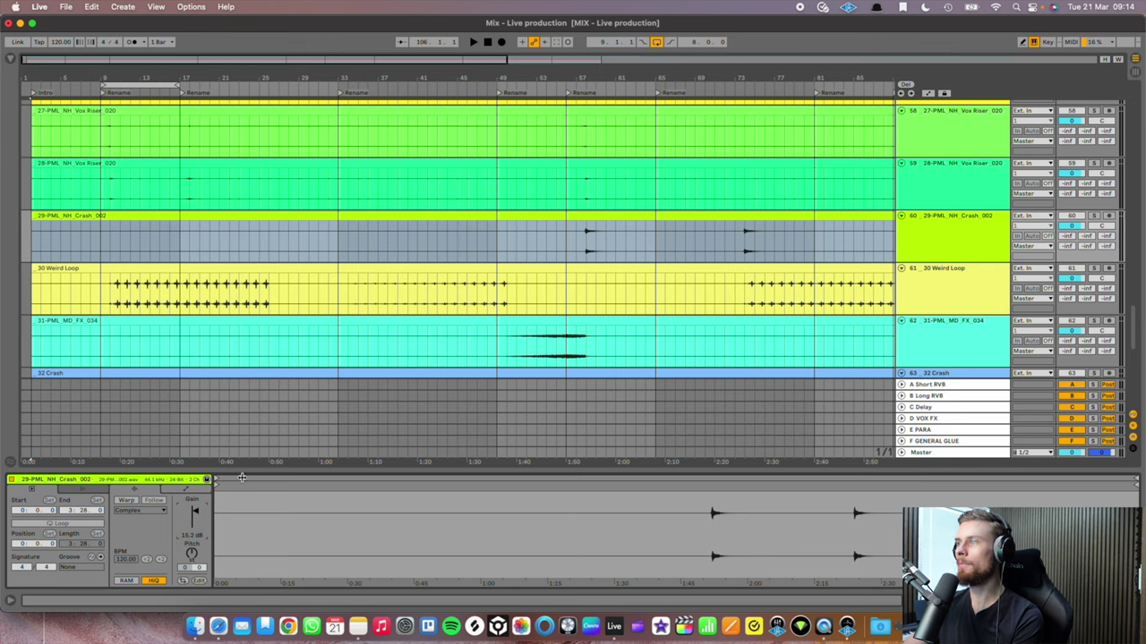
Raise the clip gain of the 28-PML_NH_Vox Riser_020 stem and select the 27-PML_NH_Vox Riser_020 clip above it
click(926, 174)
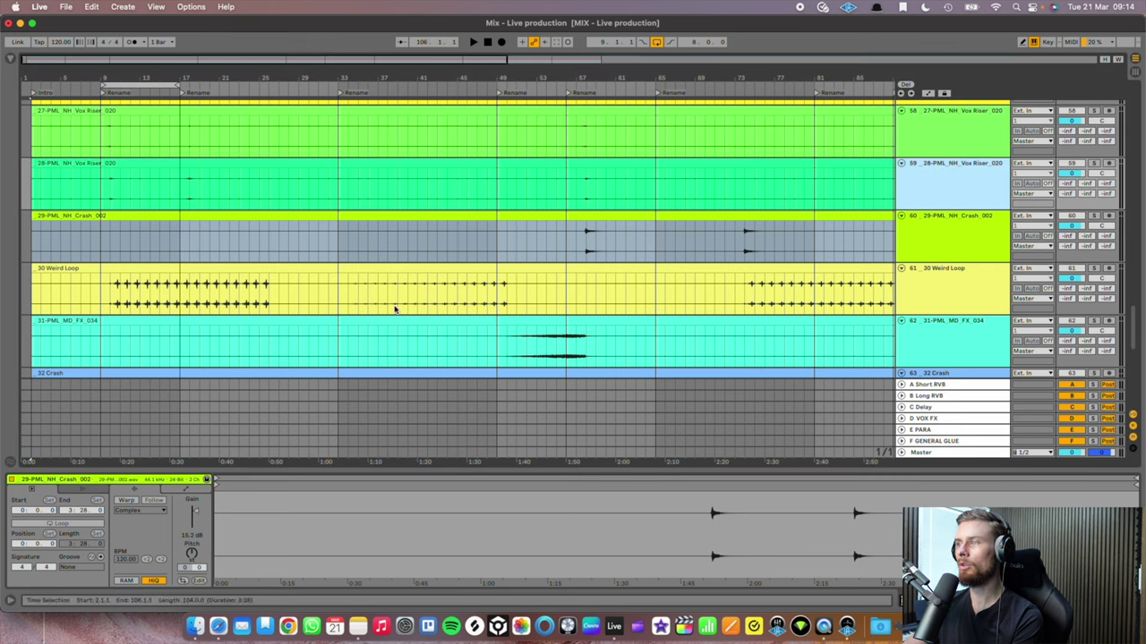
click(951, 170)
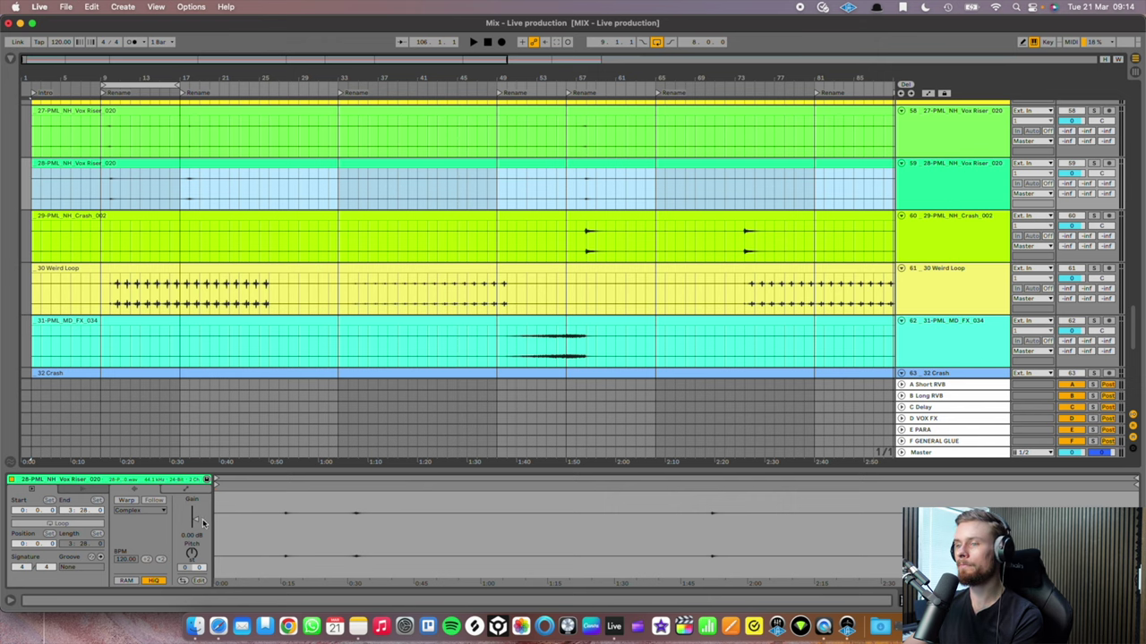
scroll(464, 243, down, 3)
key(Up)
key(Up)
key(Up)
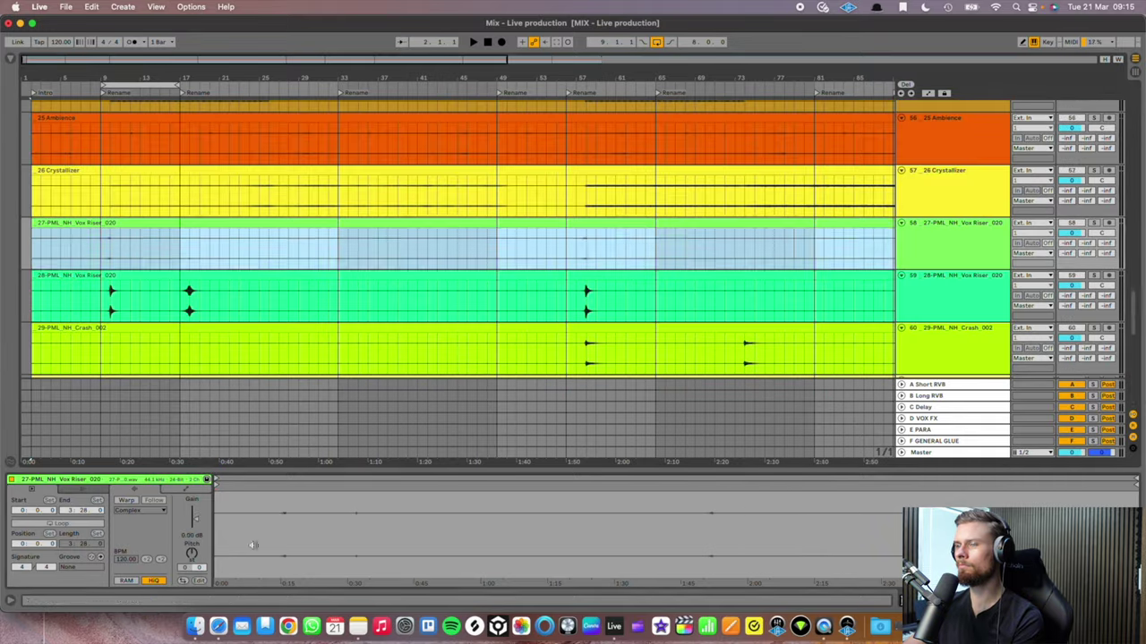
Raise the clip gain of the remaining quiet FX and drum stems, working upward through the tracks to 17-PML_FB_Snare_015
key(Up)
key(Up)
key(Up)
key(Up)
key(Up)
key(Up)
key(Up)
key(Up)
key(Up)
key(Up)
key(Up)
key(Up)
key(Up)
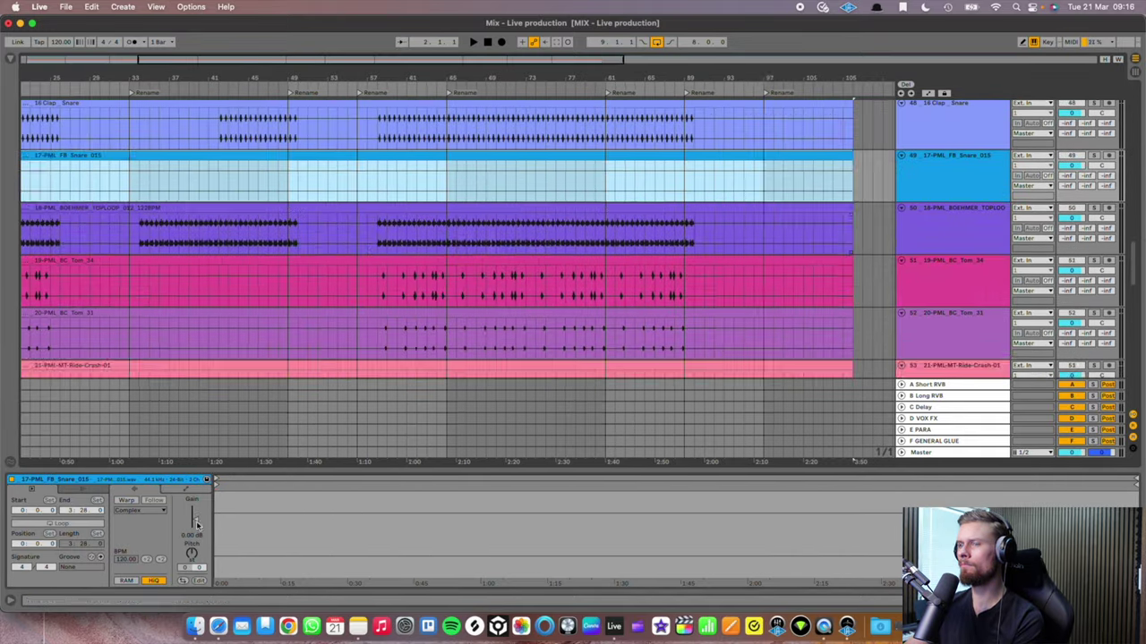
Look through the stem tracks from 2 Bass Group to the last FX stems to check their waveform levels
scroll(523, 258, up, 10)
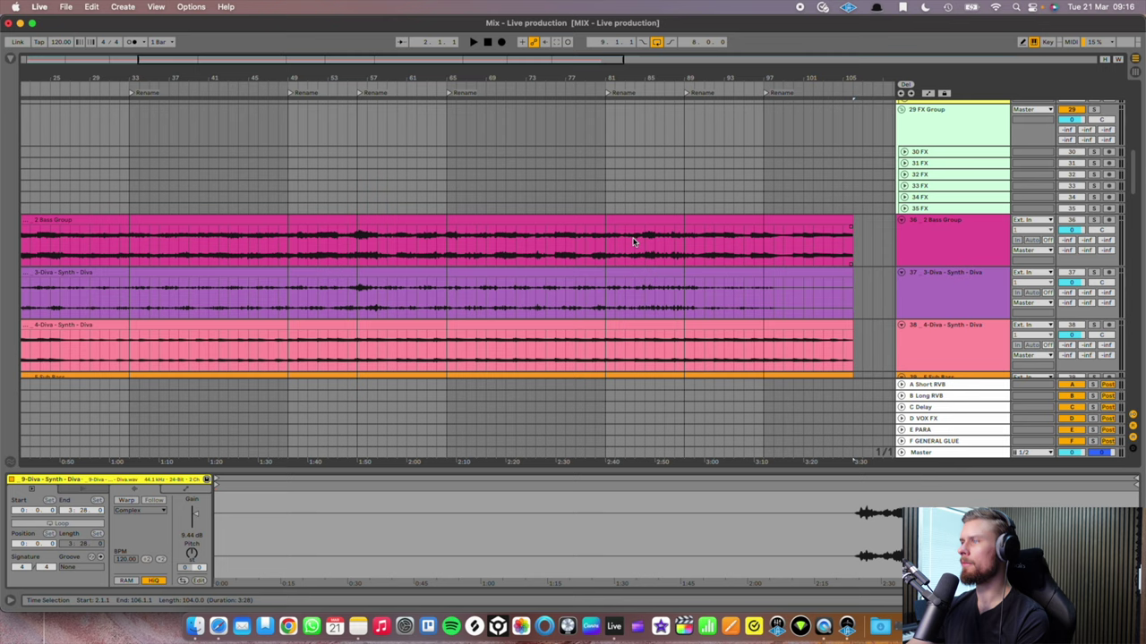
scroll(640, 234, down, 3)
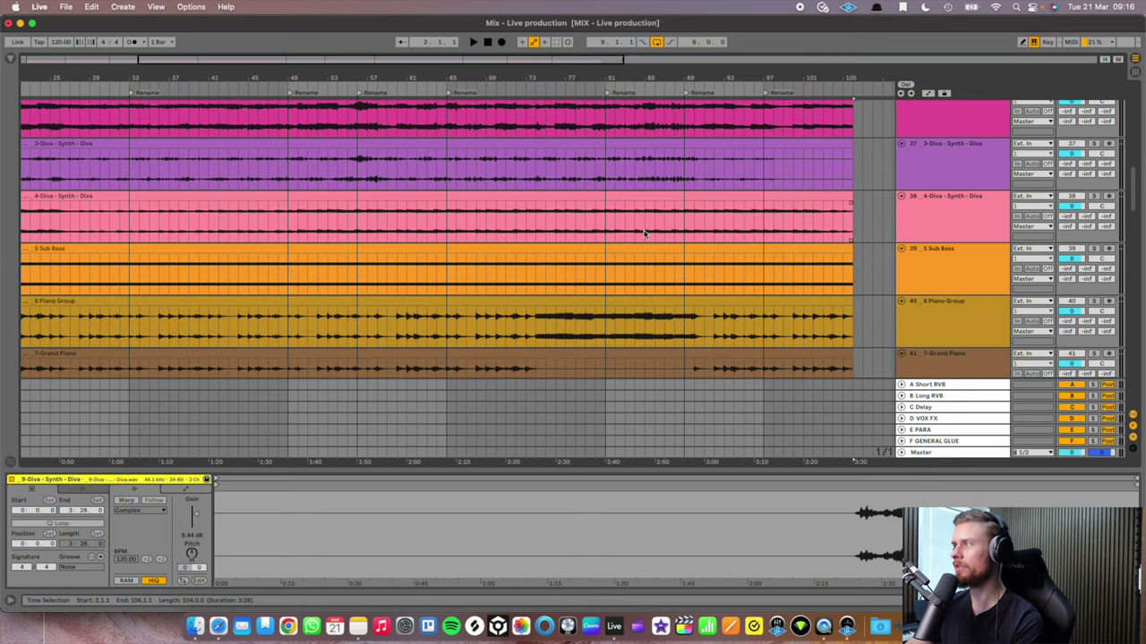
scroll(674, 218, down, 20)
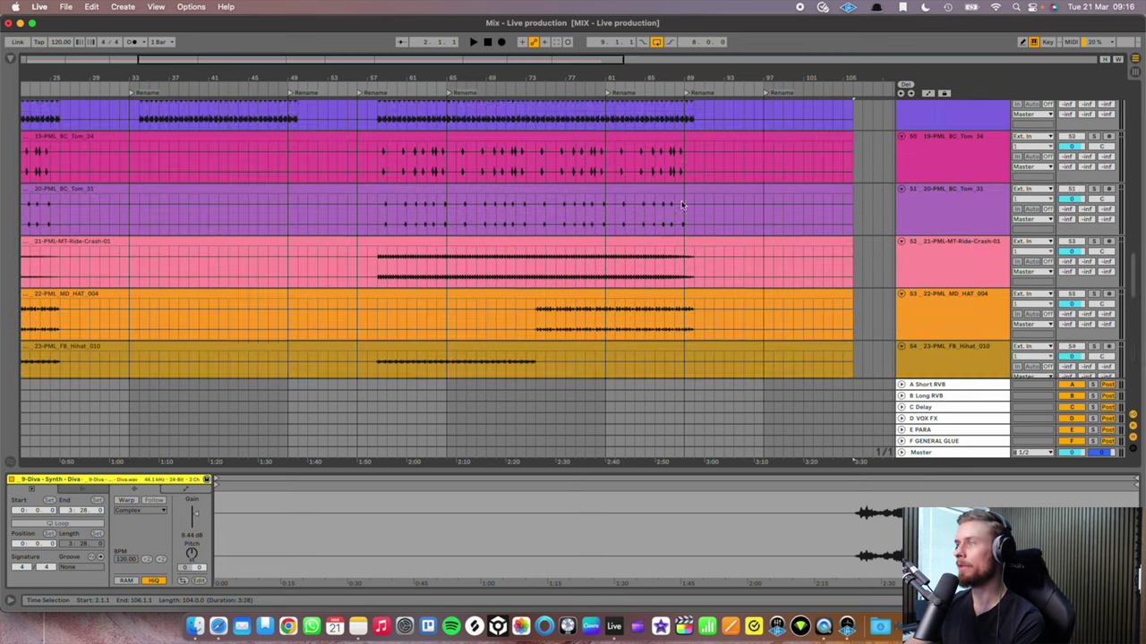
scroll(681, 201, up, 10)
scroll(681, 202, down, 5)
scroll(681, 201, up, 5)
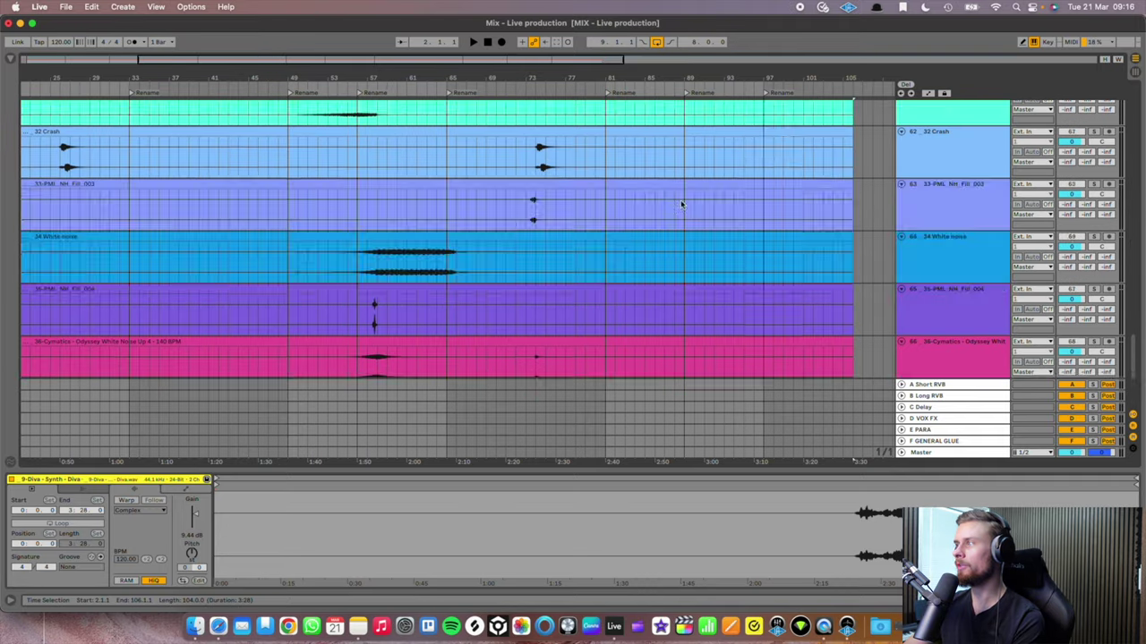
Move the 38-, 39- and 40-Diva synth stems onto the High, Main and Medium Chords tracks of the Synth Group
scroll(681, 206, down, 10)
scroll(681, 205, up, 5)
scroll(684, 207, down, 10)
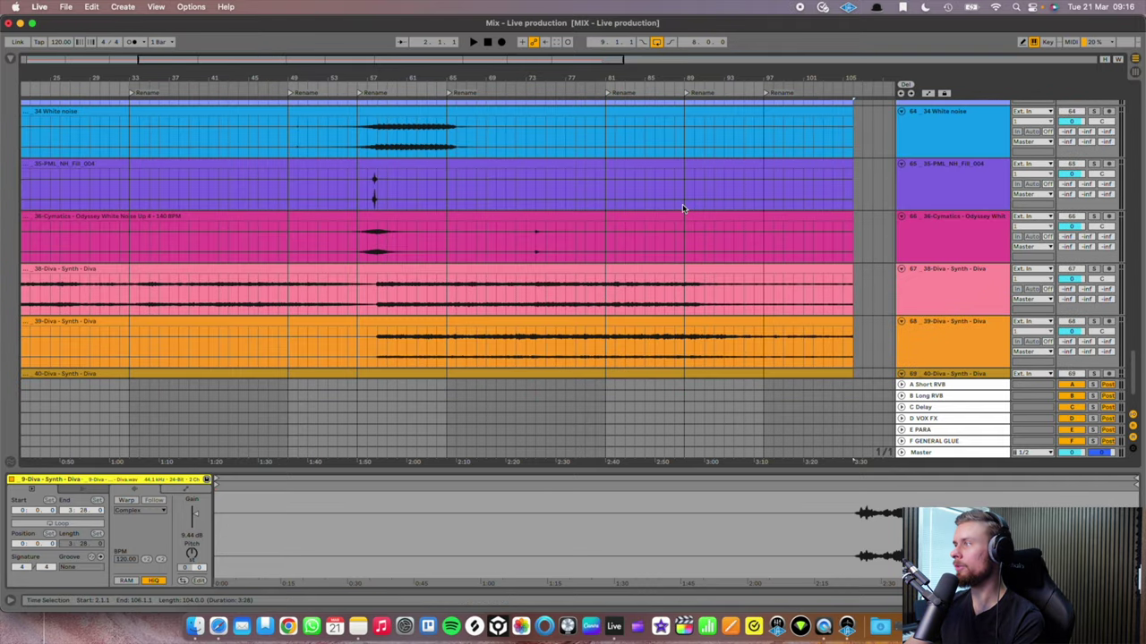
scroll(686, 208, up, 15)
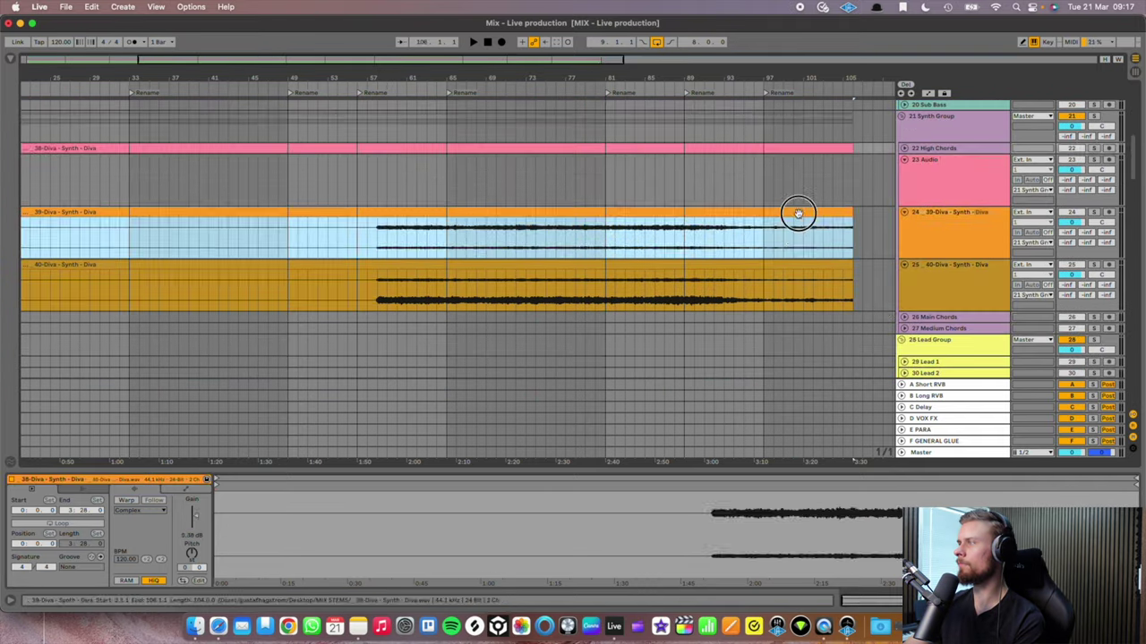
scroll(831, 149, up, 15)
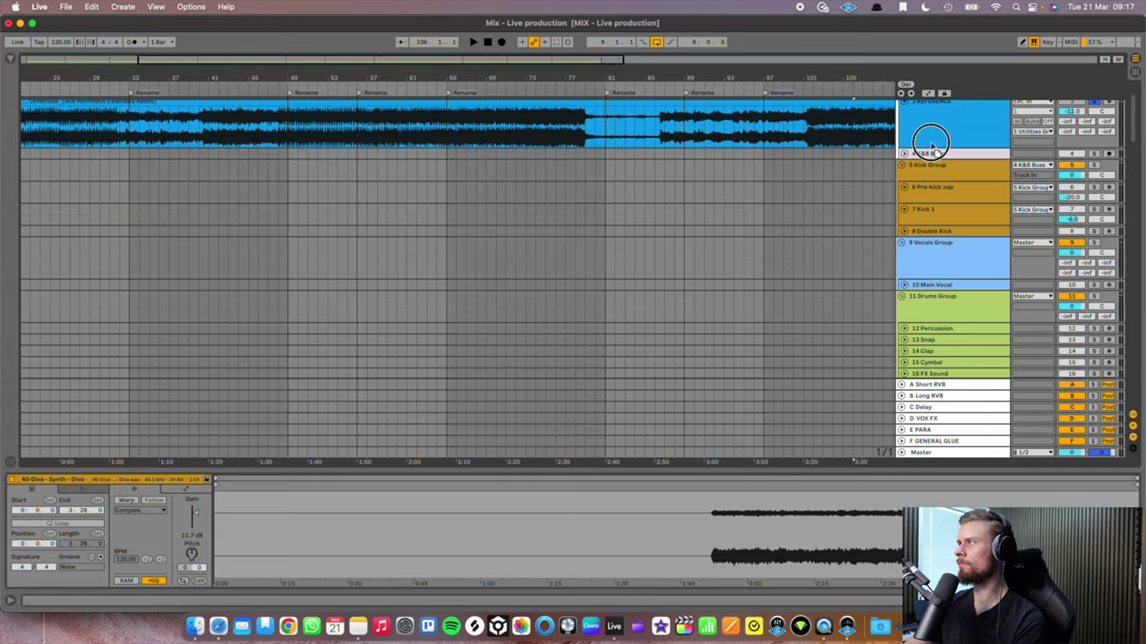
Place the 11 Kick stem on Kick 1 and the 12 Double Kick stem on Double Kick in the Kick Group
click(708, 212)
key(space)
scroll(727, 263, down, 20)
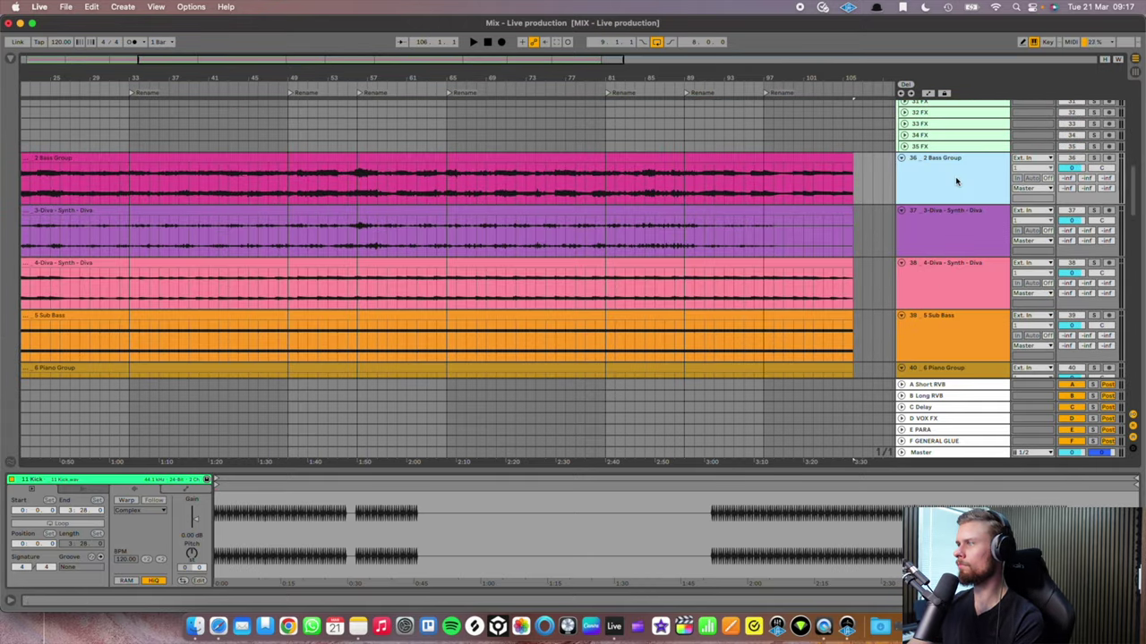
Audition the 2 Bass Group stem, then move 4-Diva and 5 Sub Bass into the Bass Group and 3-Diva onto Lead 1
click(1094, 159)
key(space)
drag(1097, 159, 908, 331)
key(super+z)
key(super+z)
key(super+z)
key(super+z)
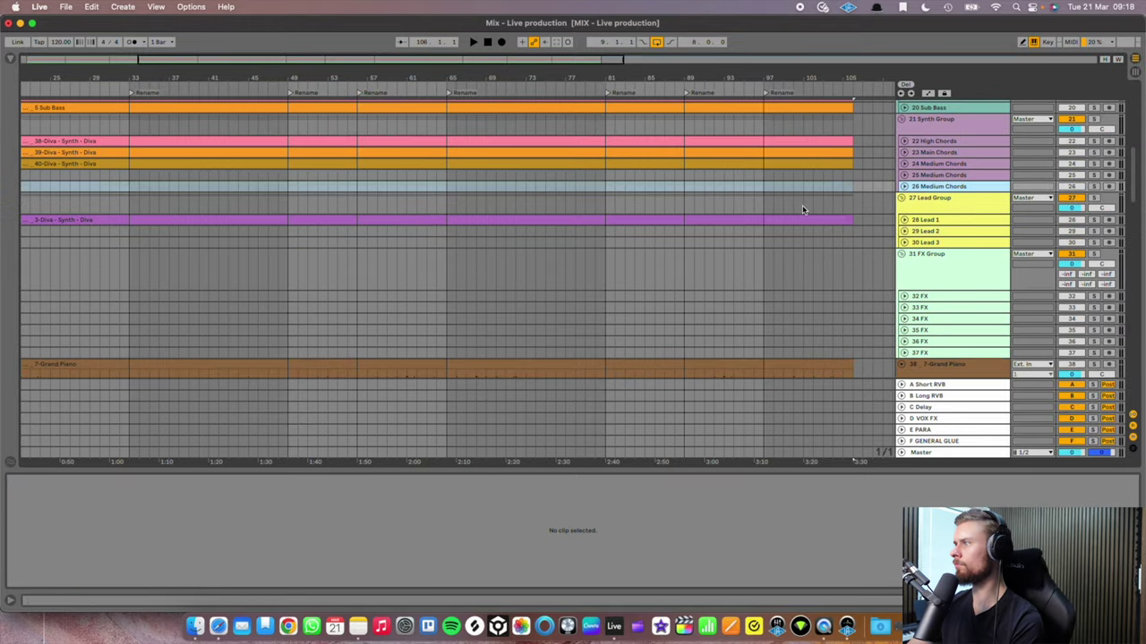
Move the 7-Grand Piano and 8 Chorus Piano stems onto Medium Chords tracks and the 9-Diva stem onto Lead 2
key(super+z)
key(super+z)
key(super+z)
key(super+z)
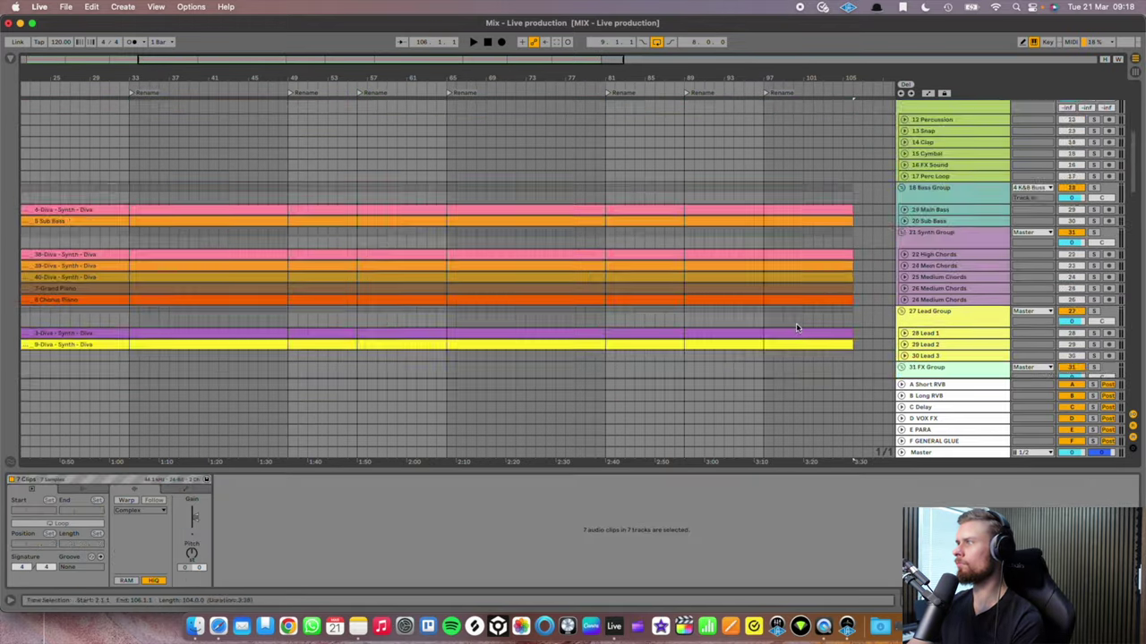
Move the drum stems from 14 Perc Loops to 20-PML_BC_Tom_31 onto Drums Group tracks, adding Perc Loop tracks as needed
key(super+z)
key(super+z)
key(super+z)
key(super+z)
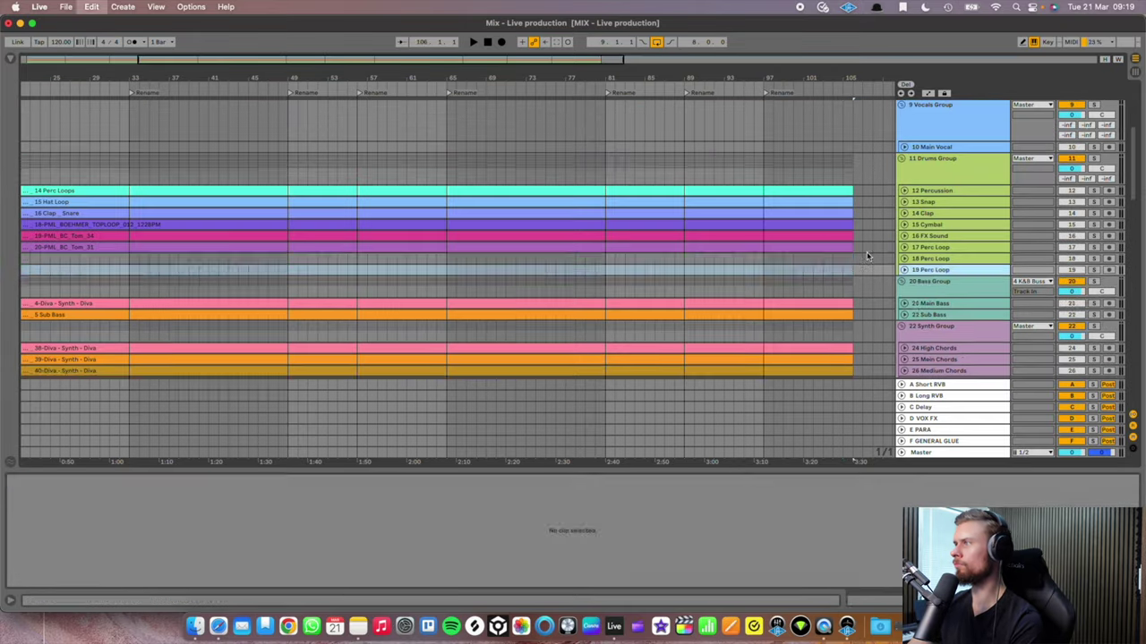
Move drum stems 21 to 23 into the Drums Group and the stems from 25 Ambience to 29-PML_NH_Crash_002 into the FX Group
key(super+z)
key(super+z)
key(super+z)
key(super+z)
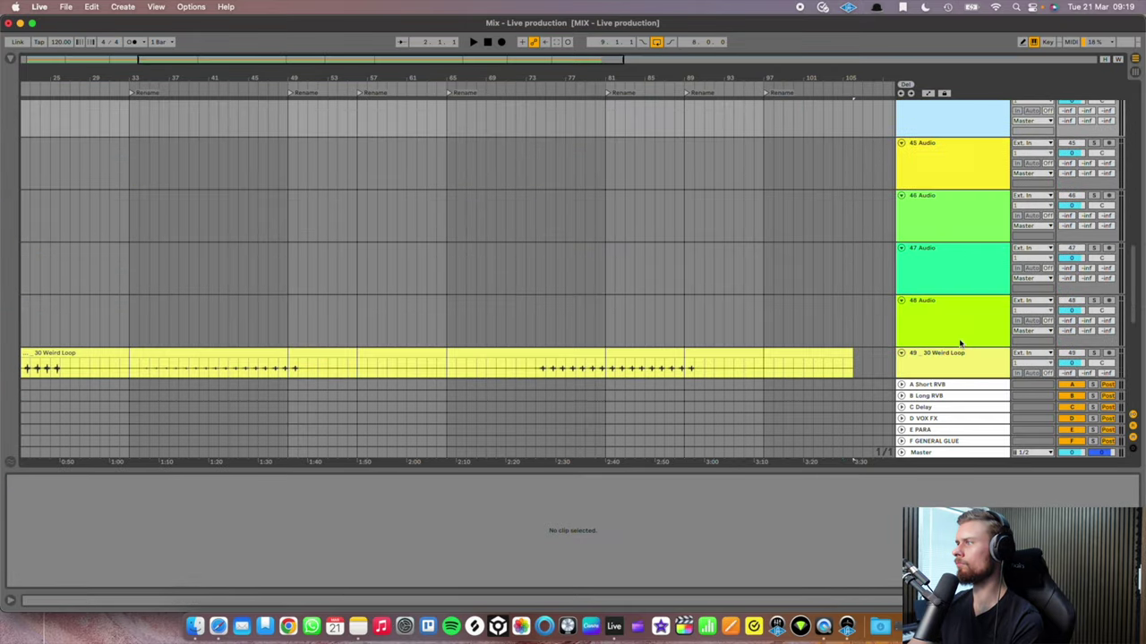
Move the stems from 30 Weird Loop to 36-Cymatics Odyssey White Noise onto FX Group tracks and delete the emptied audio tracks
key(super+z)
key(super+z)
key(super+z)
key(super+z)
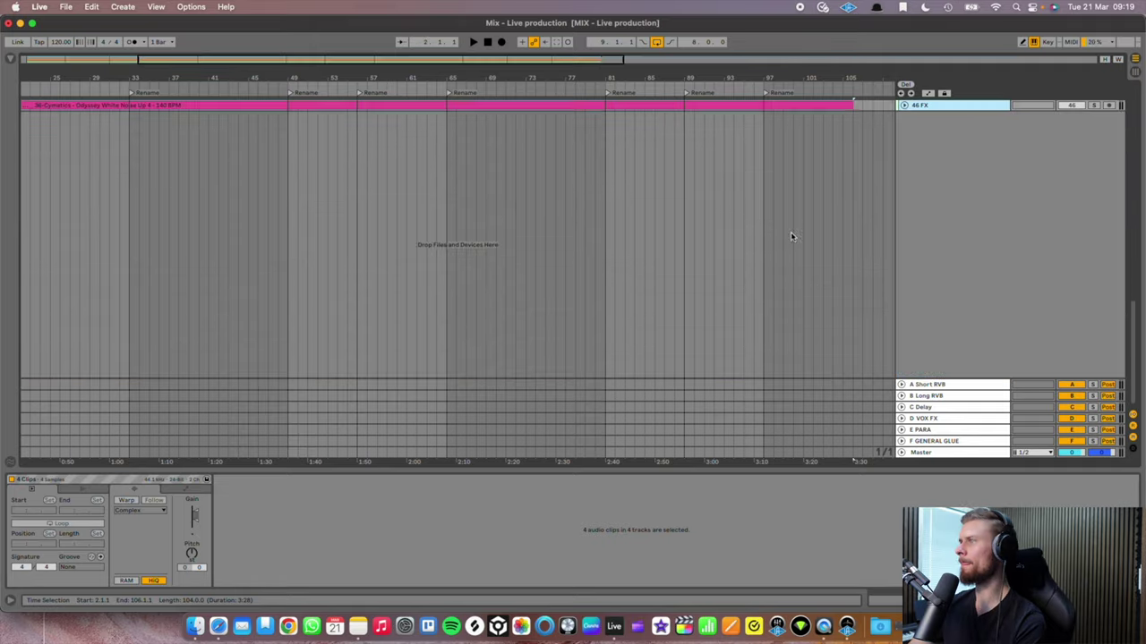
Assign the Kick Group and Drums Group track colors to their grouped tracks and clips
scroll(792, 227, up, 5)
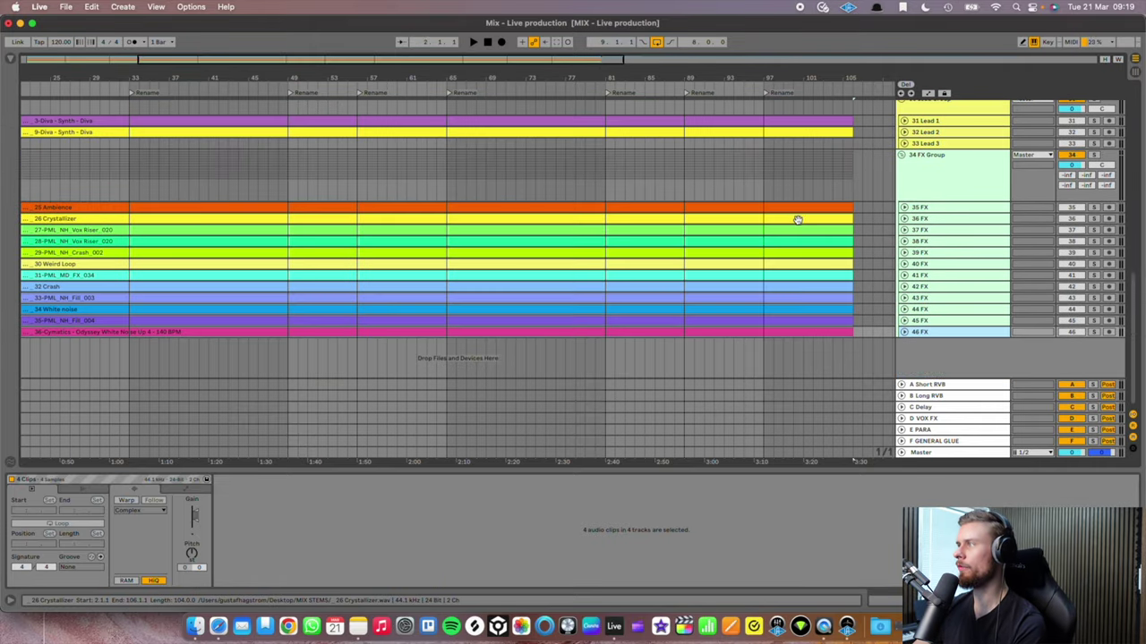
scroll(797, 220, up, 10)
scroll(938, 183, up, 10)
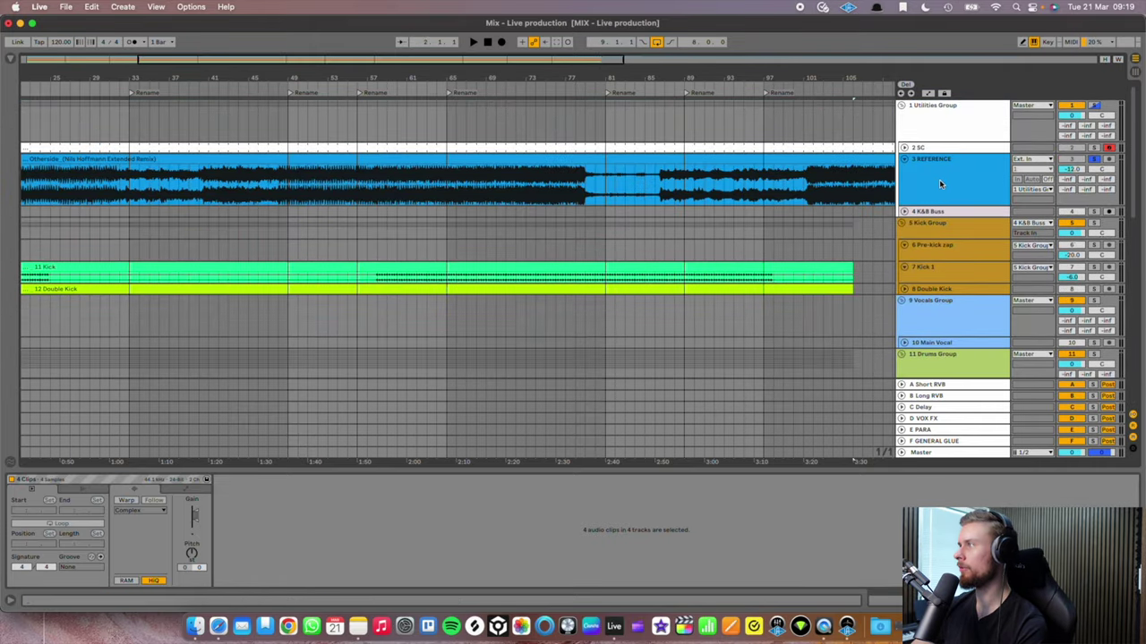
right_click(939, 233)
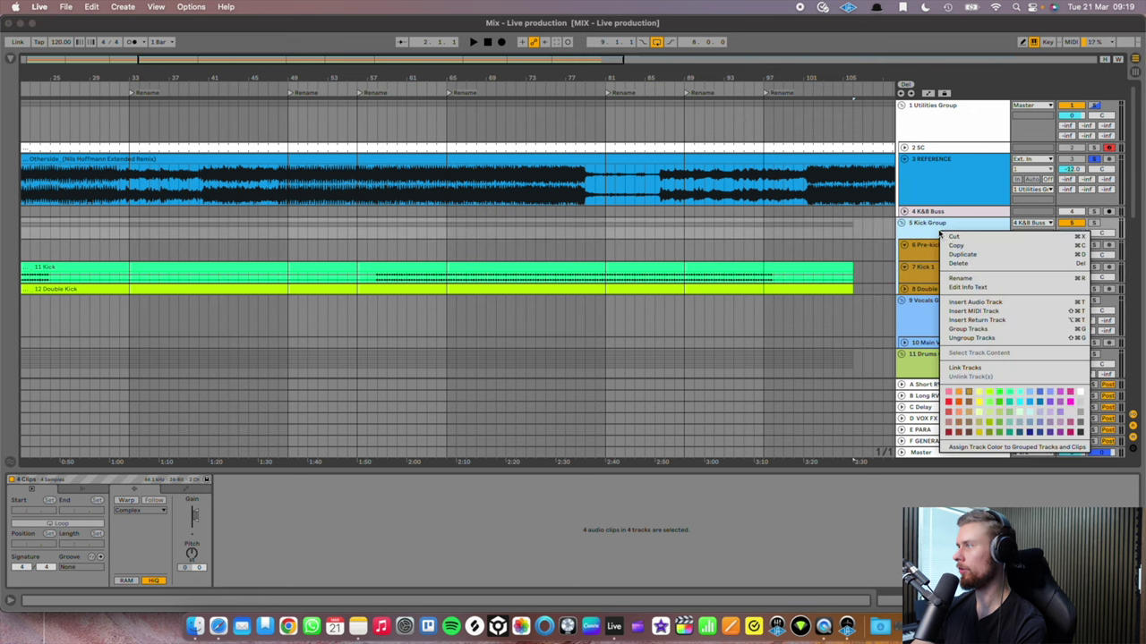
click(960, 434)
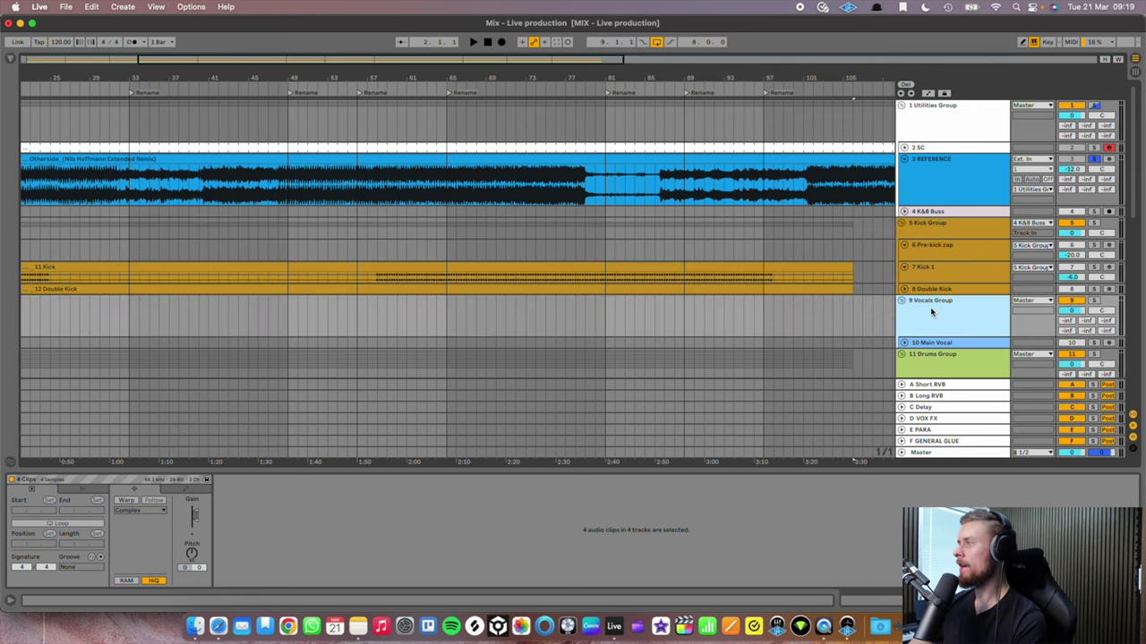
scroll(931, 311, down, 2)
right_click(929, 273)
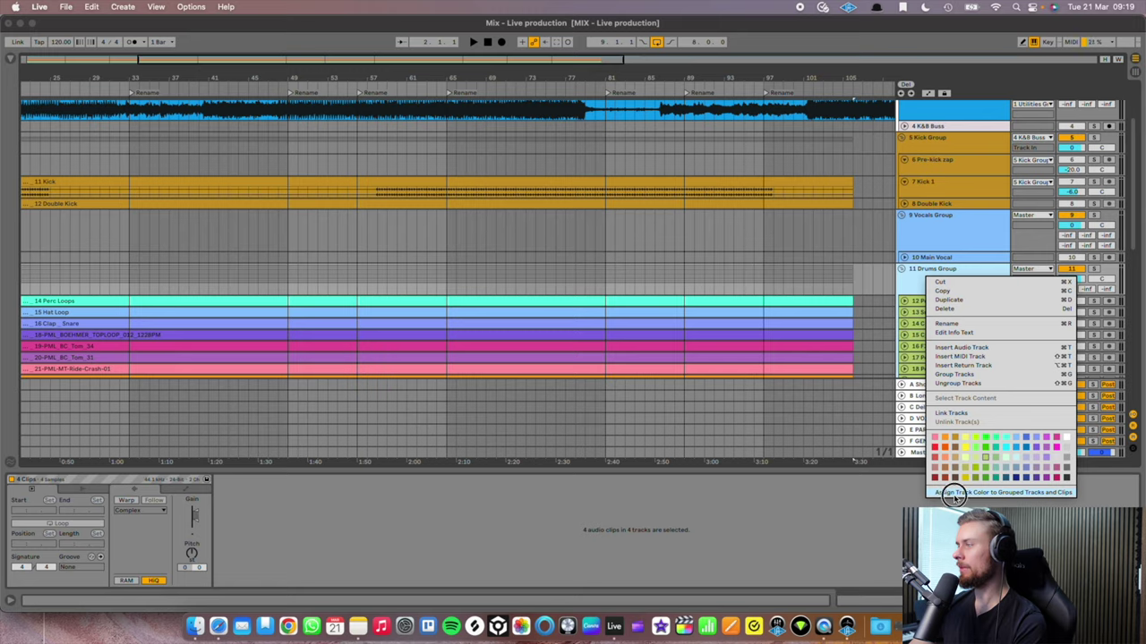
click(974, 447)
Assign the Bass Group and Synth Group track colors to their grouped tracks and clips
scroll(931, 313, down, 4)
right_click(931, 259)
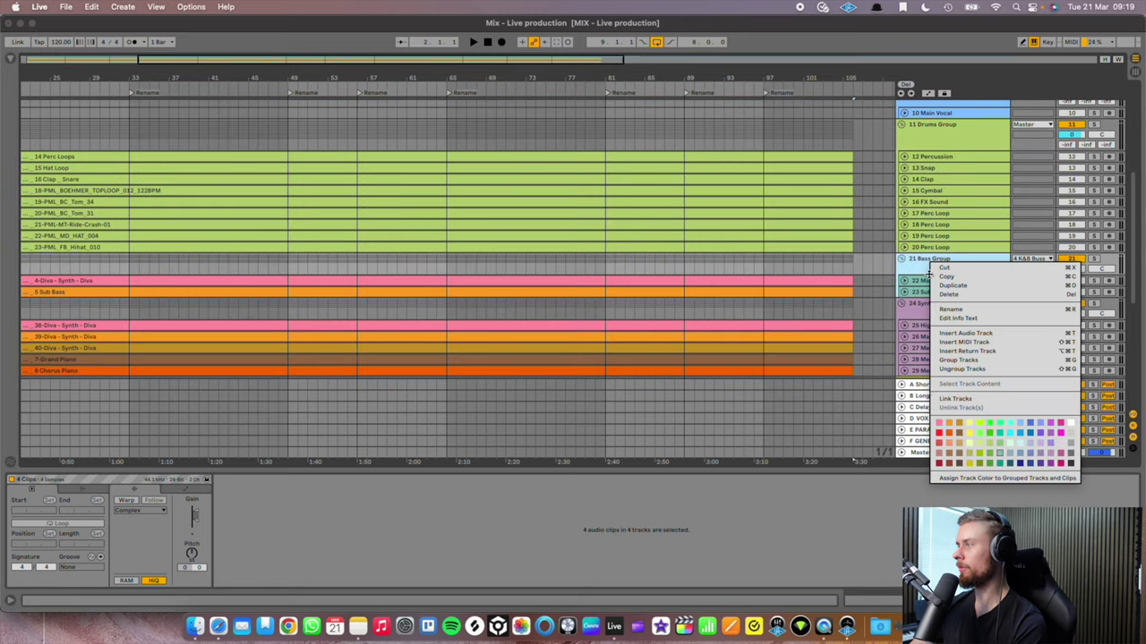
click(952, 480)
scroll(940, 314, down, 3)
right_click(929, 240)
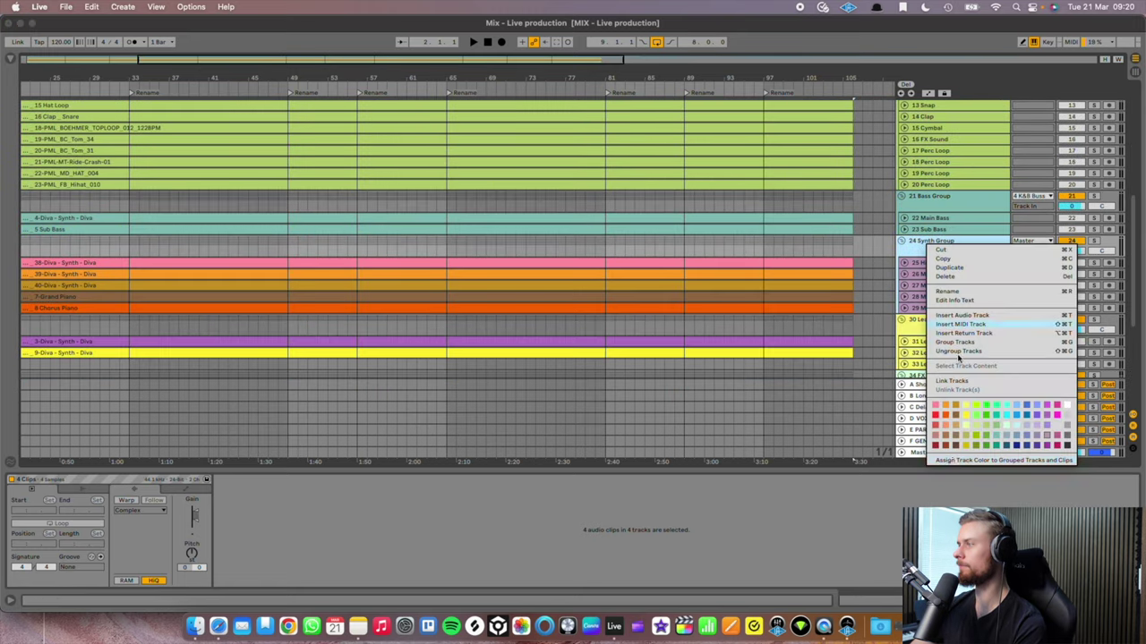
click(994, 458)
Assign the Lead Group and FX Group track colors to their grouped tracks and clips
scroll(817, 301, down, 3)
right_click(931, 223)
click(959, 443)
scroll(940, 313, down, 3)
right_click(931, 212)
click(978, 397)
scroll(805, 229, up, 10)
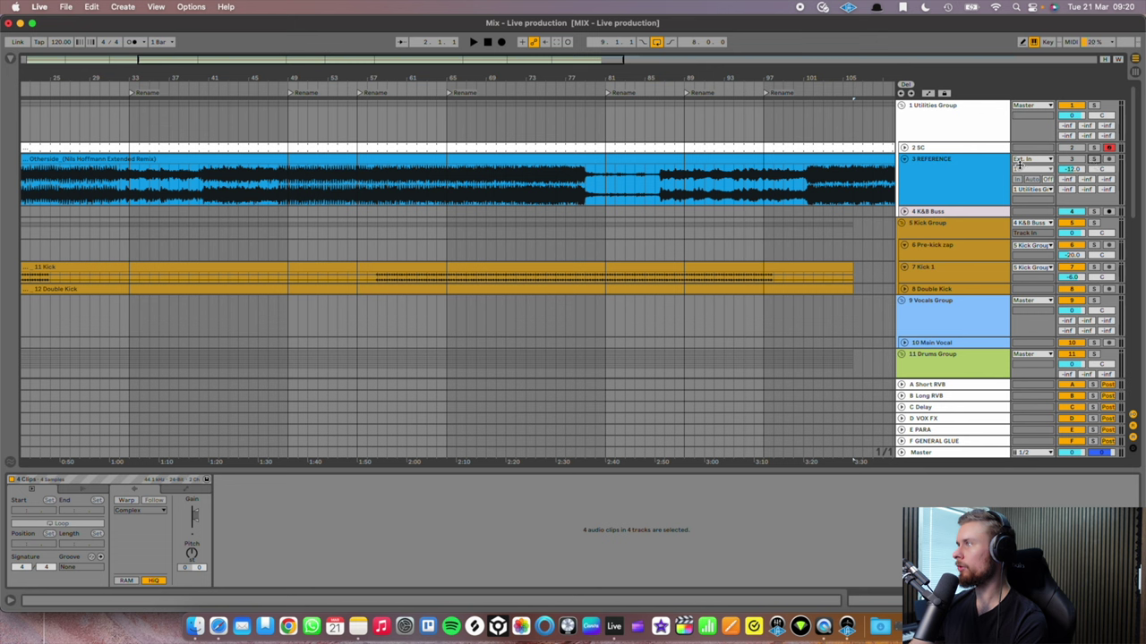
Check the key mapping assigned to the REFERENCE track's solo control
click(992, 173)
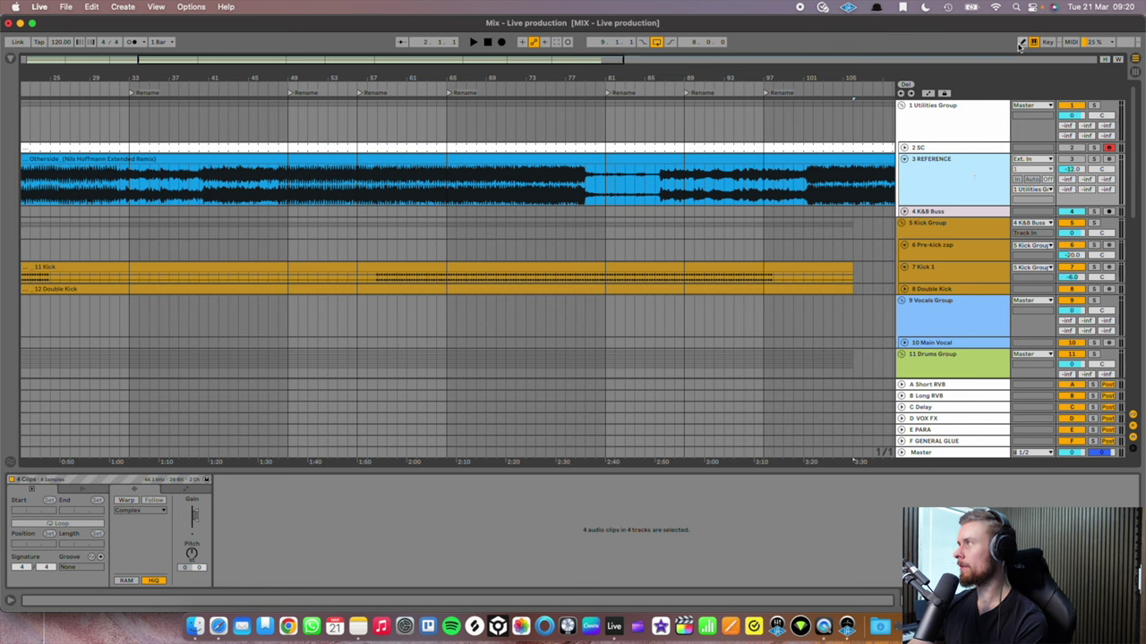
click(1047, 42)
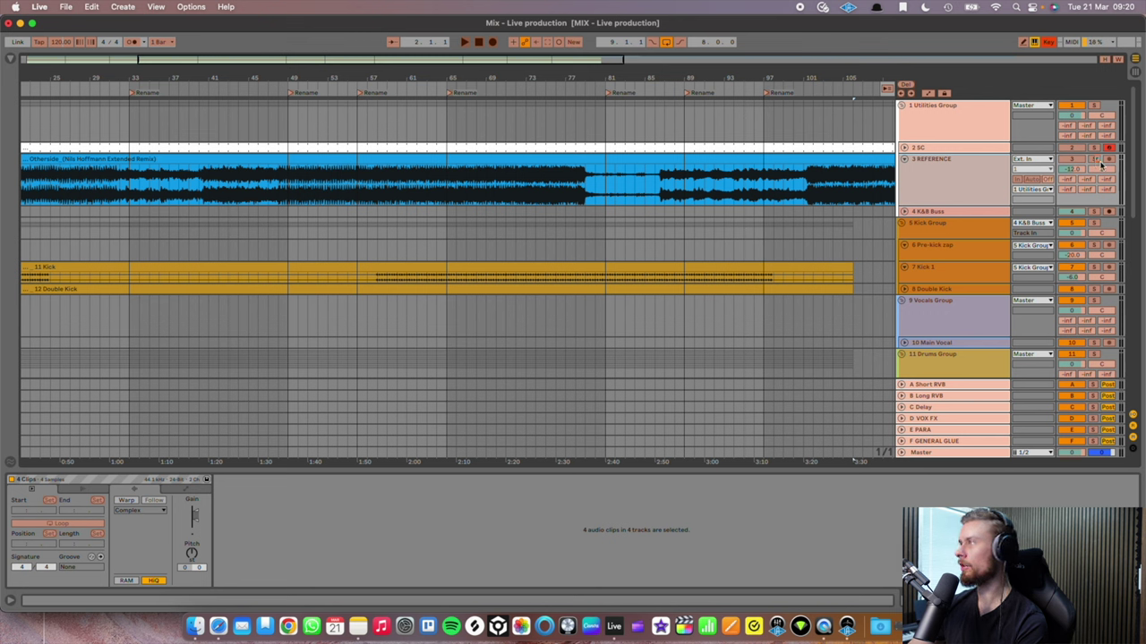
click(1047, 42)
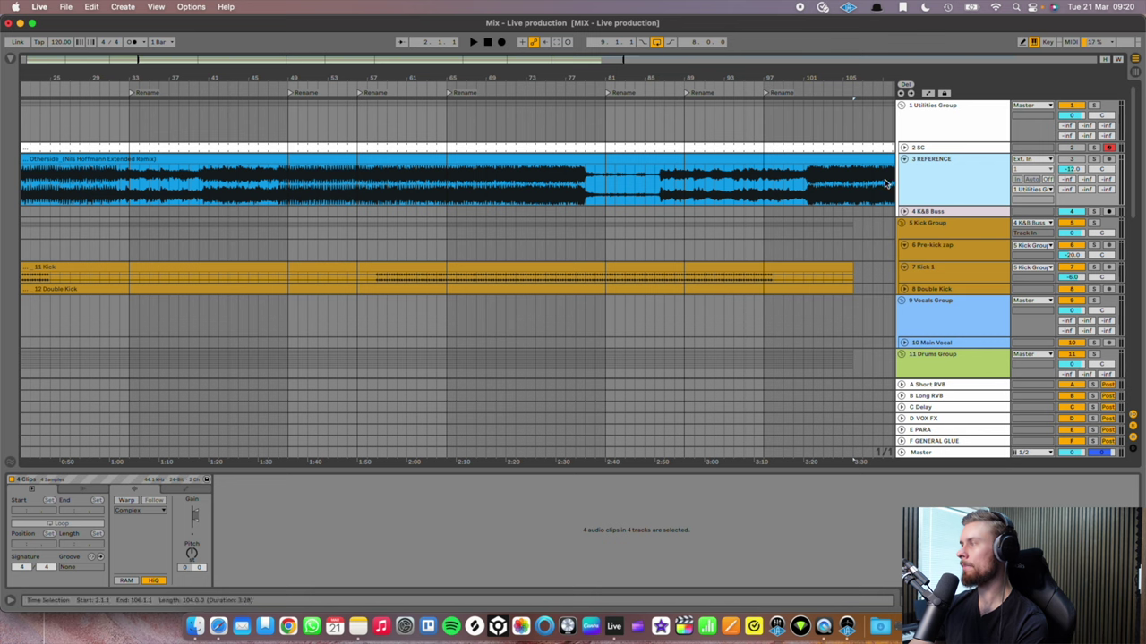
Show the Master track's device chain, select the Utility device and check its key mapping
click(915, 453)
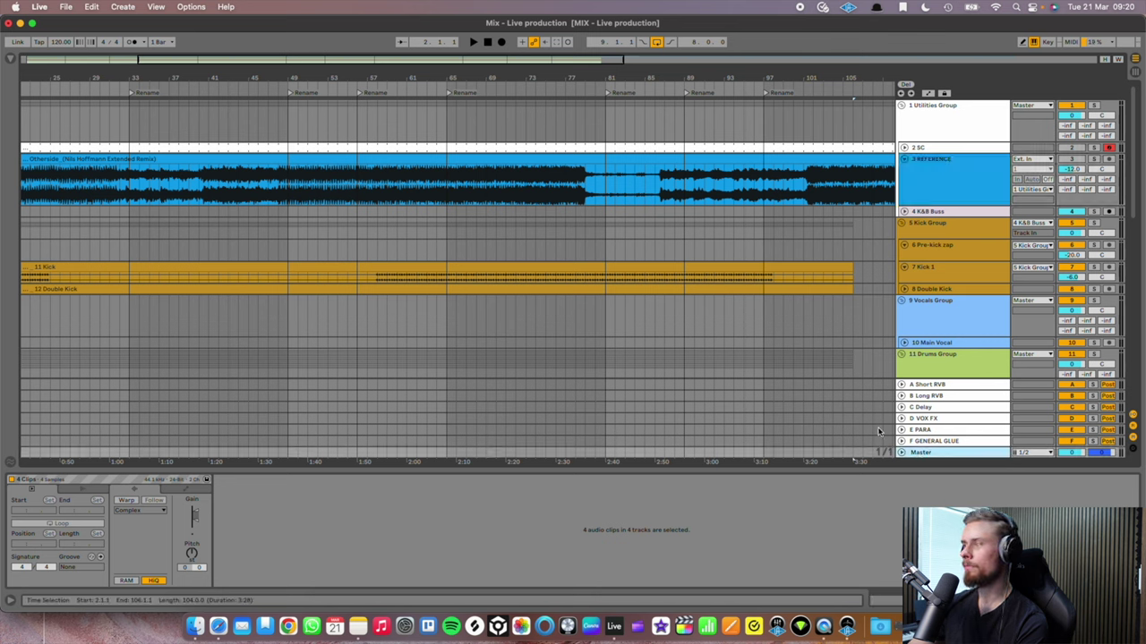
click(914, 450)
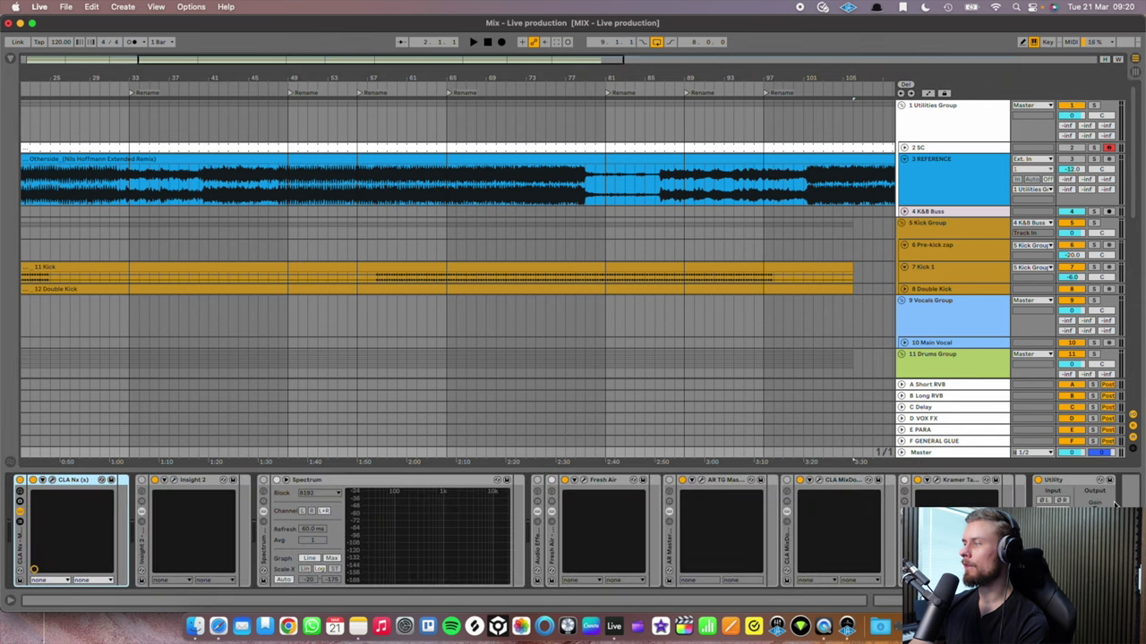
click(1080, 491)
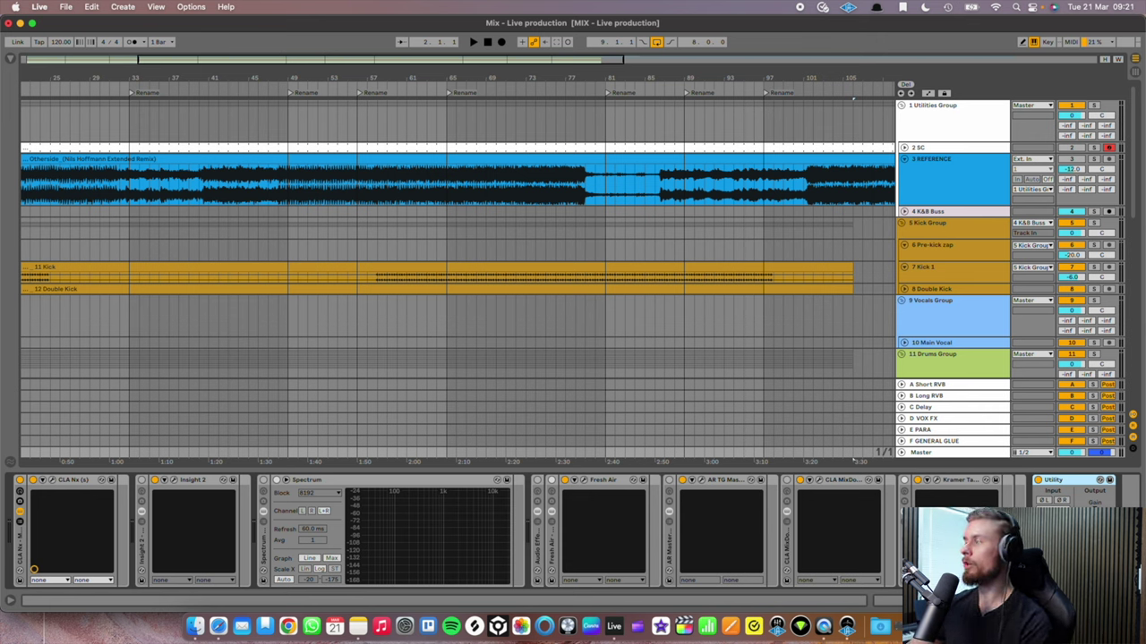
click(1047, 42)
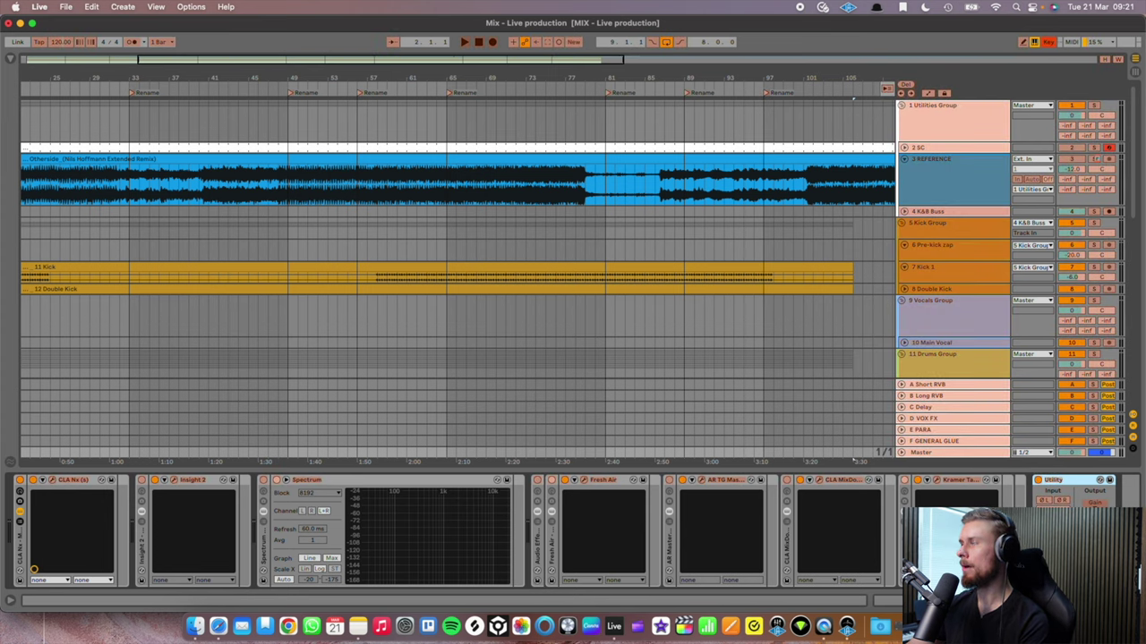
click(1047, 42)
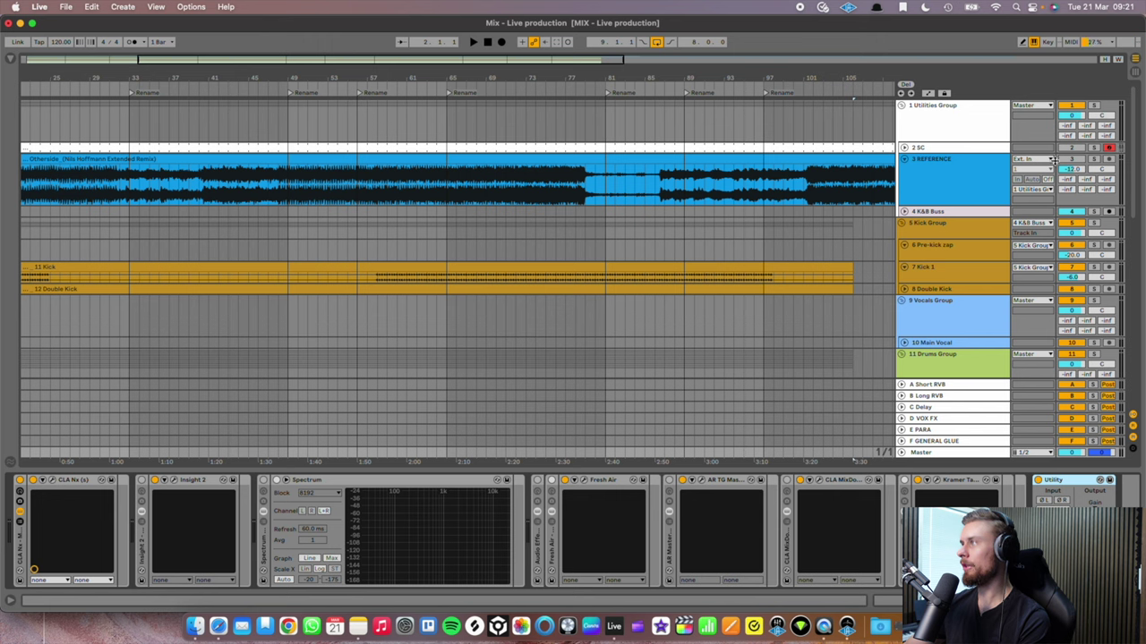
Try the REFERENCE track's solo control and unfold the 8 Double Kick track
click(1093, 160)
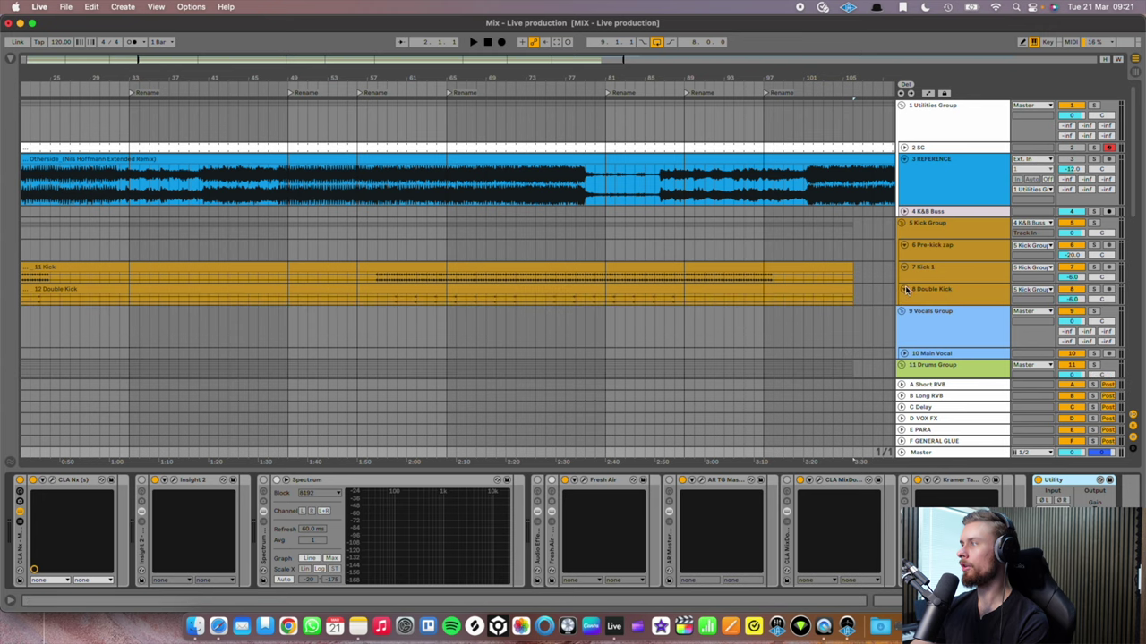
scroll(905, 288, down, 1)
scroll(761, 260, up, 1)
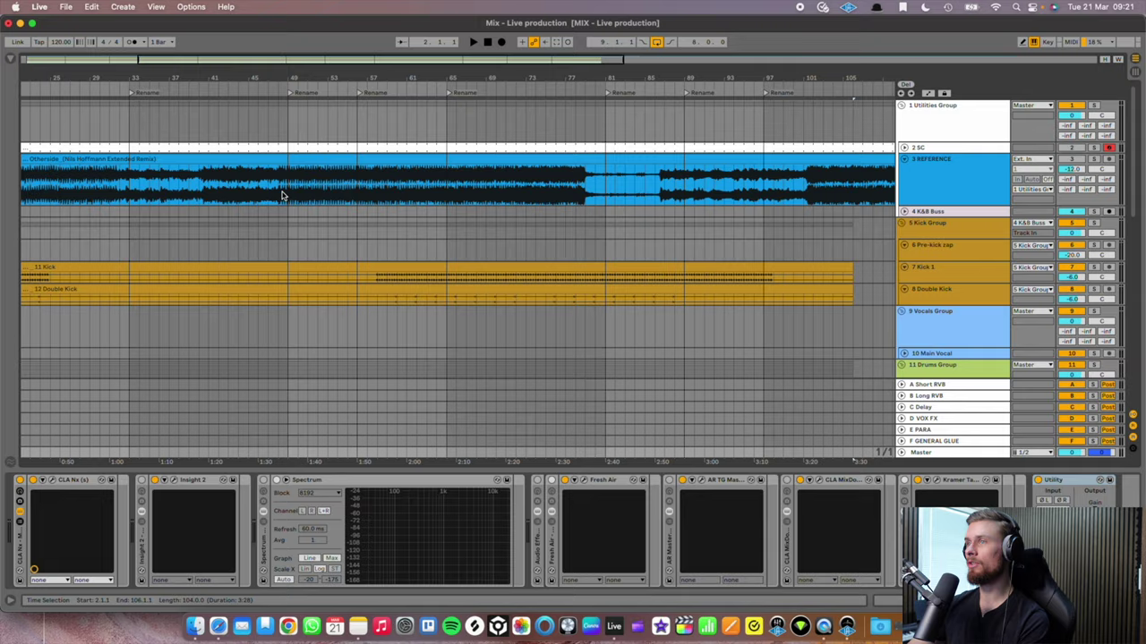
Play the song from its start and name the early section locators Intro more drums, Mini-chorus, Quiet part and Build-up starts
scroll(281, 195, left, 10)
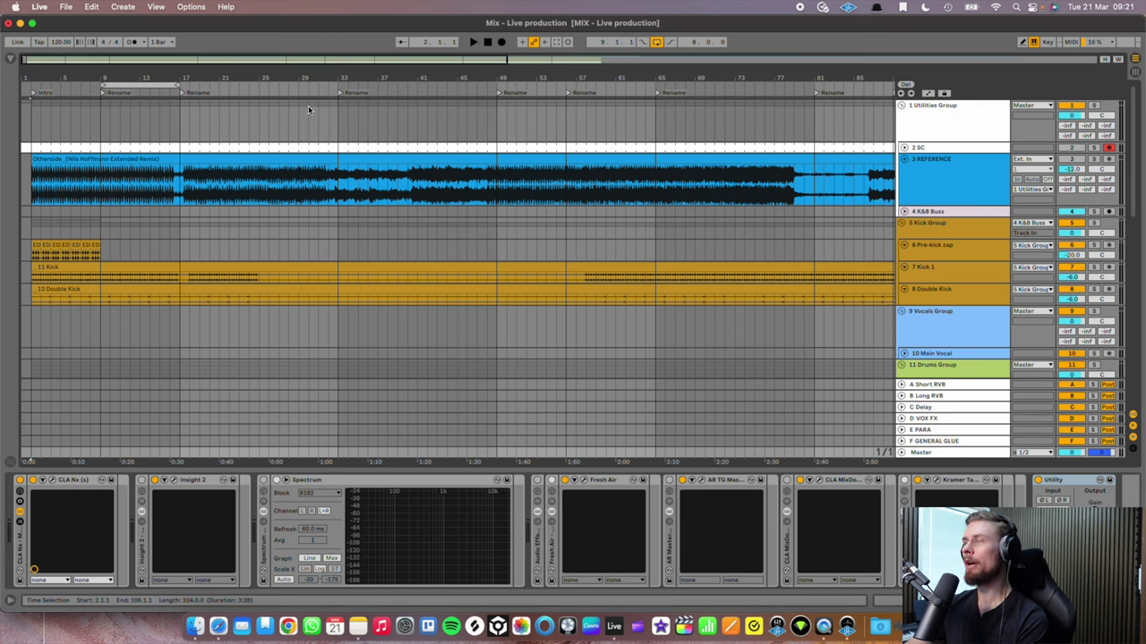
click(34, 277)
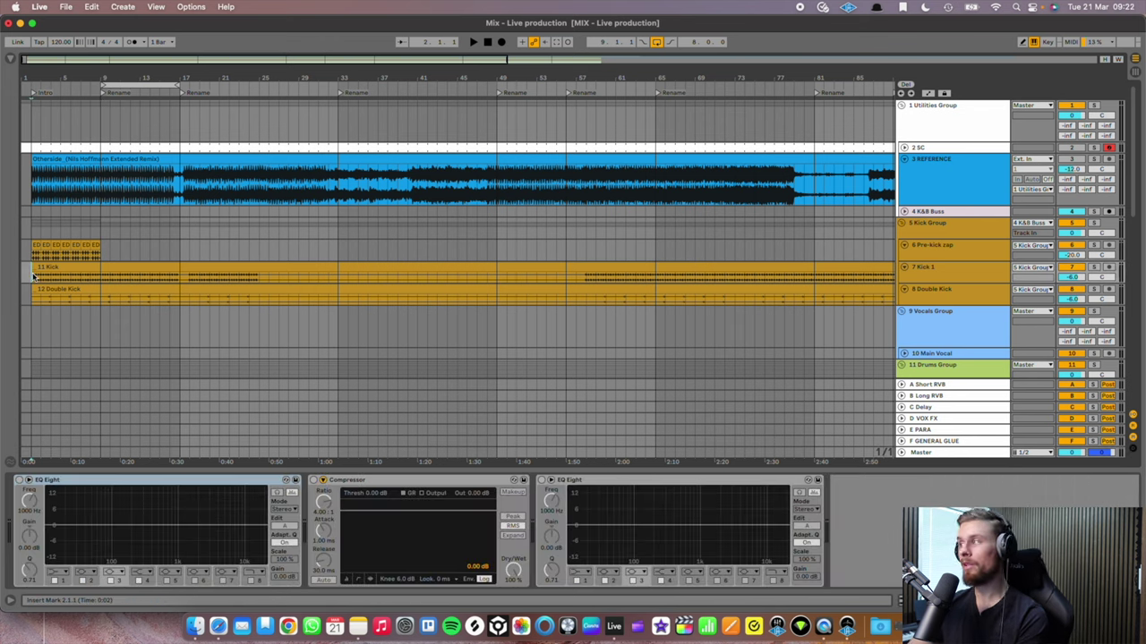
click(45, 107)
click(56, 107)
click(125, 106)
key(space)
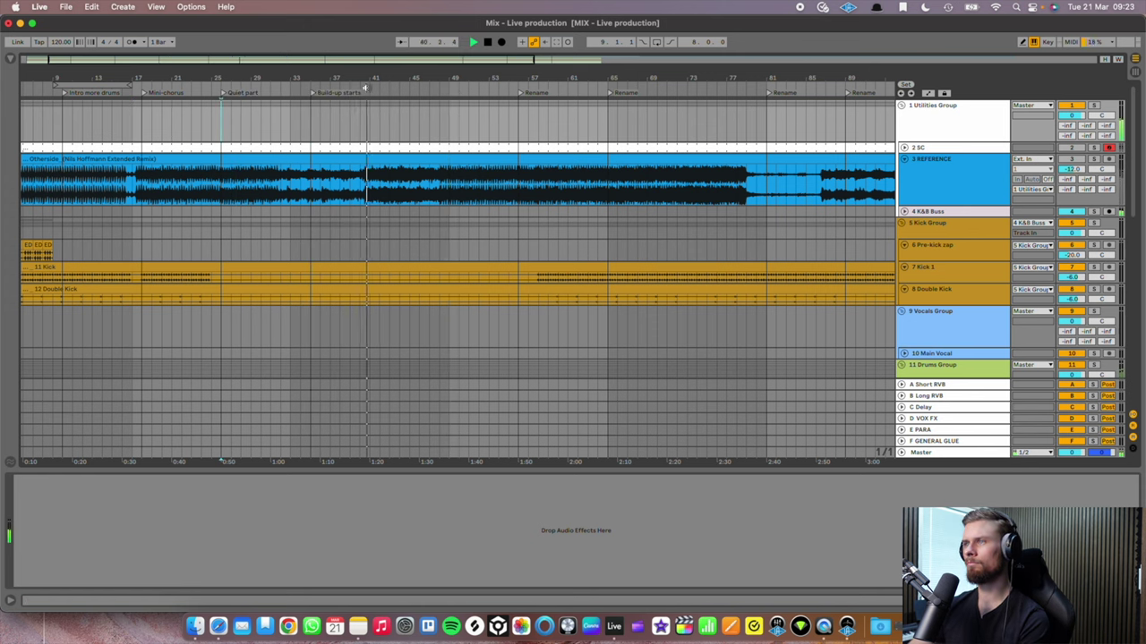
Label the sections after Build-up starts with the locators Clap comes in, Silence and Drop
text(Clap comes in)
key(Return)
right_click(474, 93)
click(488, 116)
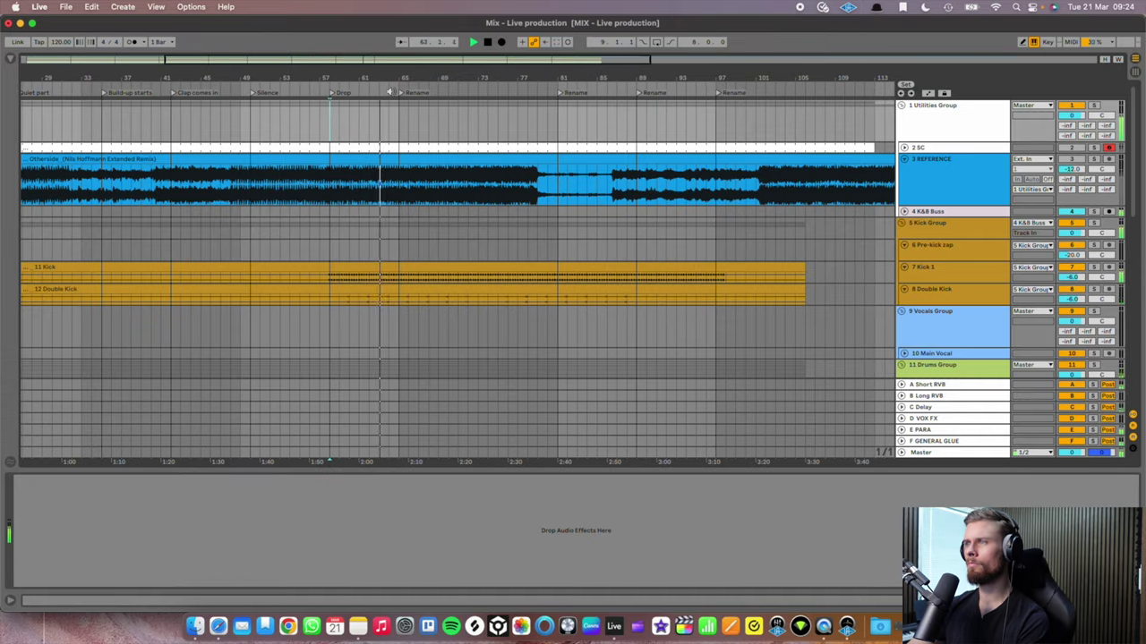
Rename the locator after Drop as Drop part 2 and add a New chord progressions locator around bar 73
text(Drop part 2)
key(Return)
right_click(484, 92)
click(500, 116)
text(New chord progressions)
key(Return)
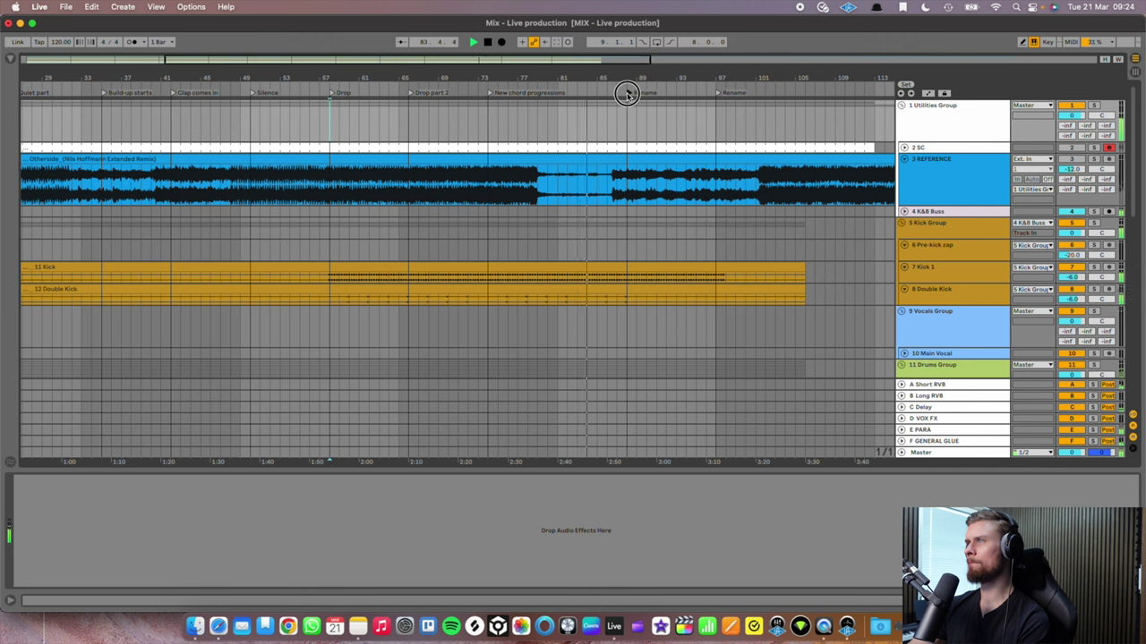
Shift the locator following New chord progressions slightly later in the song and rename it Outro
drag(627, 93, 651, 94)
key(super+r)
text(Outro)
key(Return)
Rename the locator after Outro as Kick out and add a Silence locator at bar 106, where the stems end
right_click(729, 93)
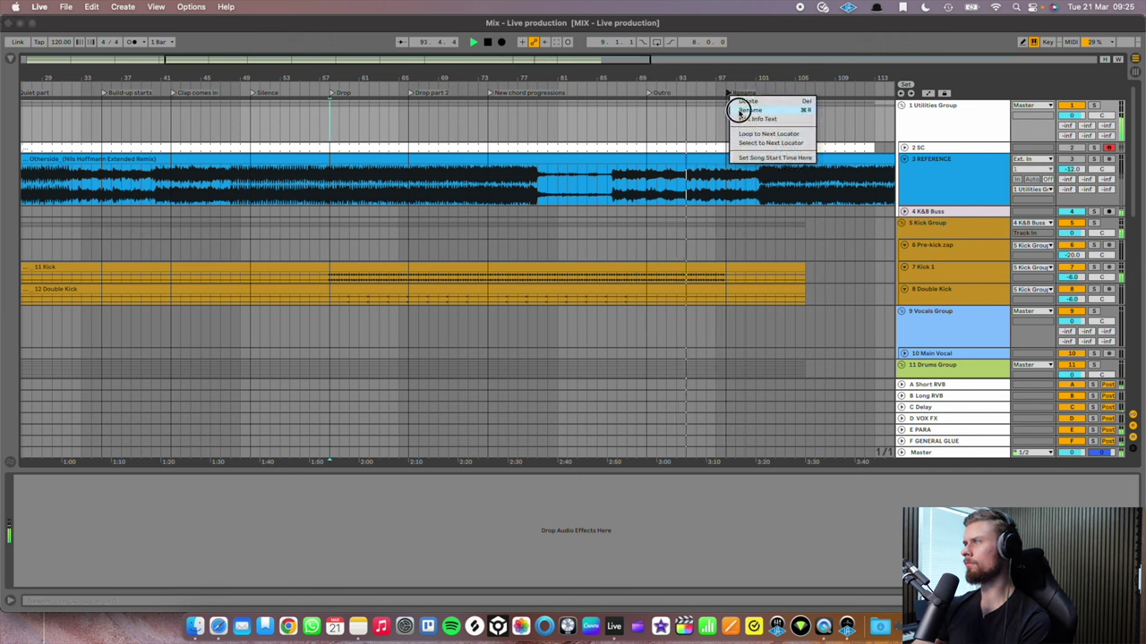
click(739, 110)
text(Kick out)
key(Return)
right_click(793, 91)
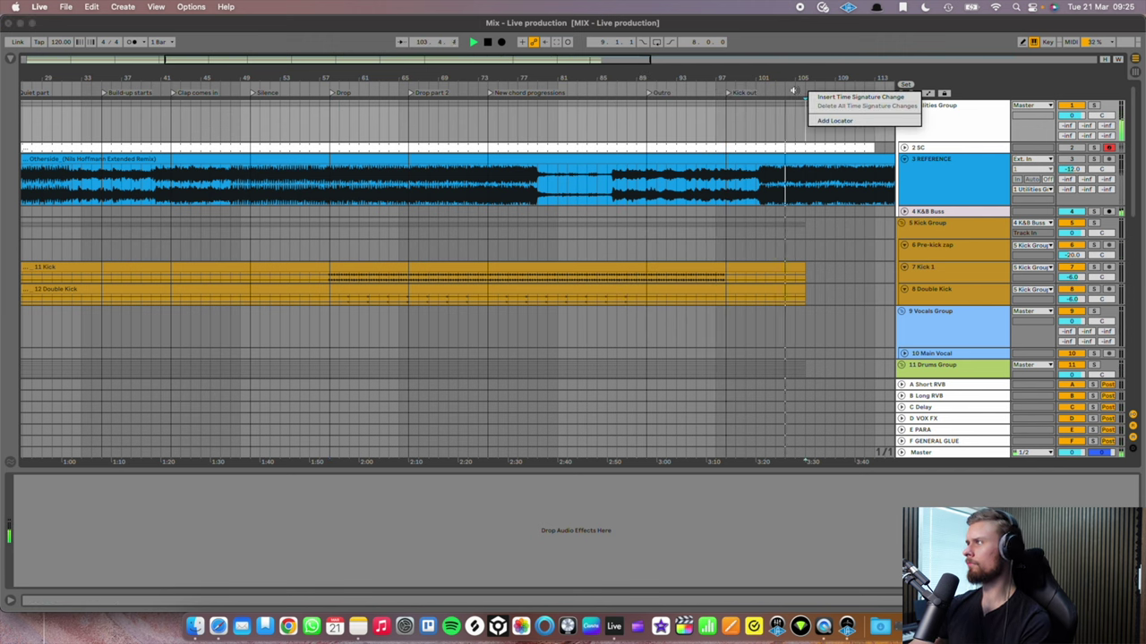
click(829, 119)
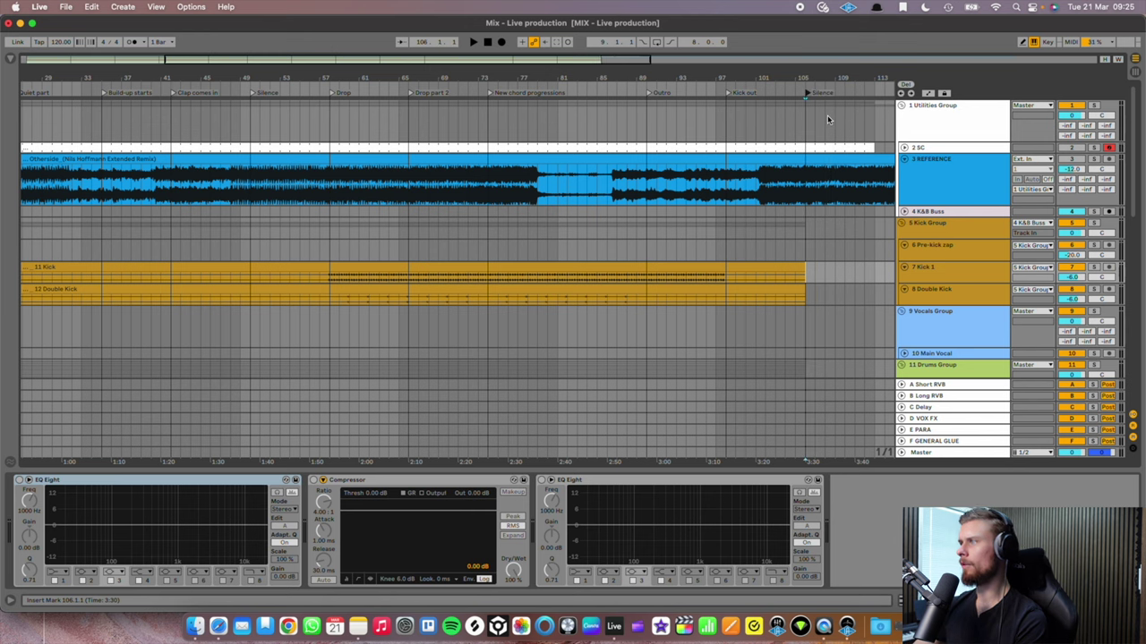
scroll(715, 194, down, 5)
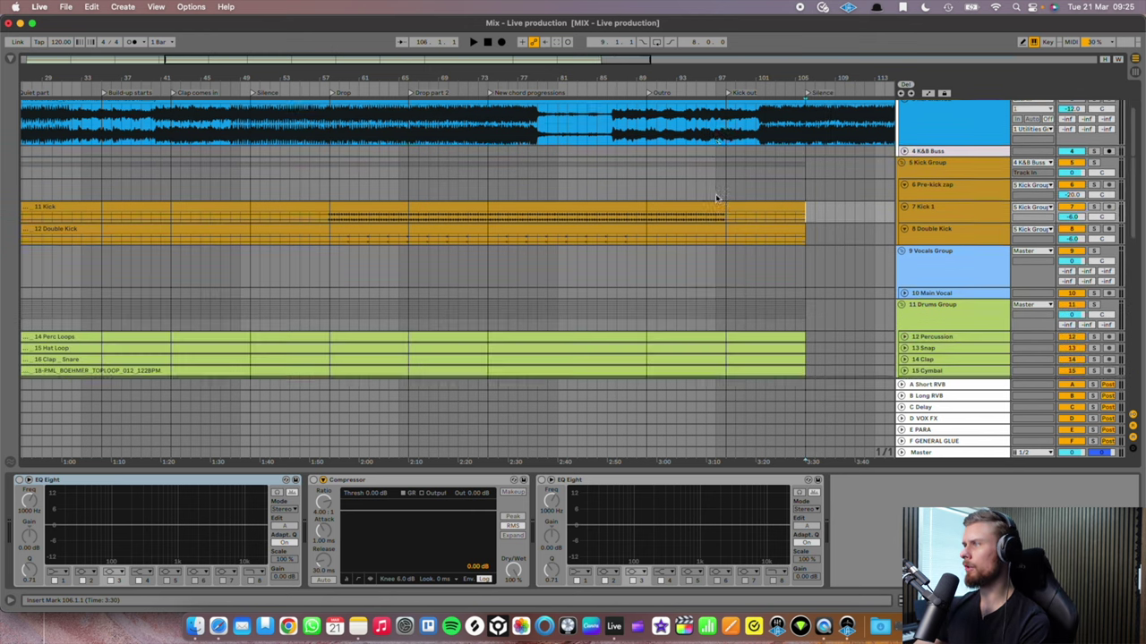
scroll(714, 194, up, 5)
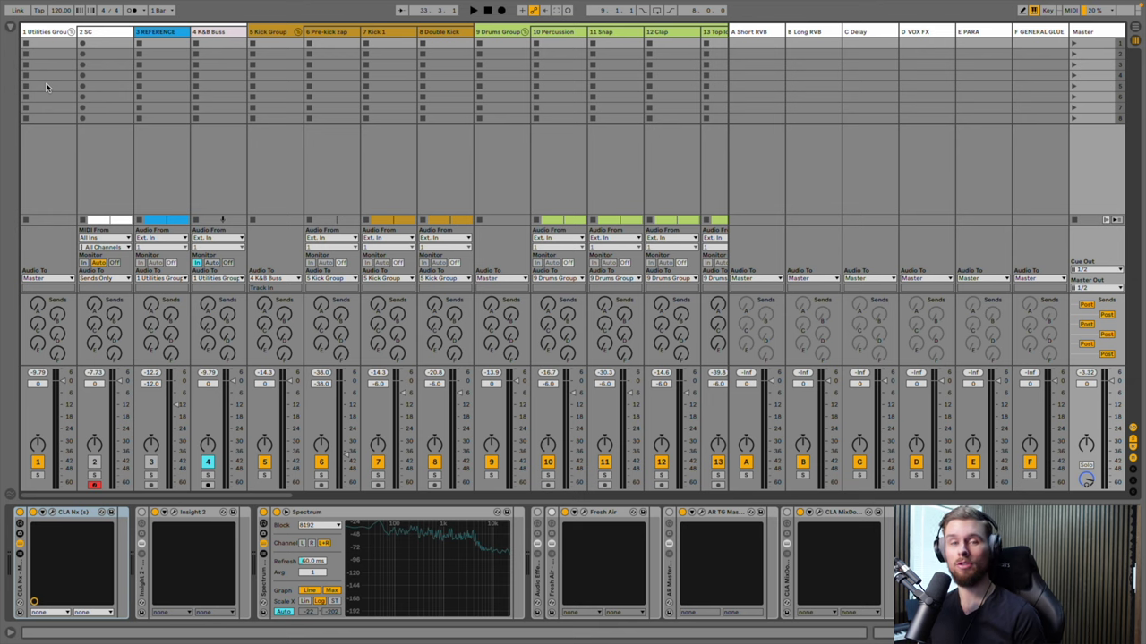
Solo the Kick 1 track and play the Drop section in a loop from bar 58 to bar 66
click(379, 469)
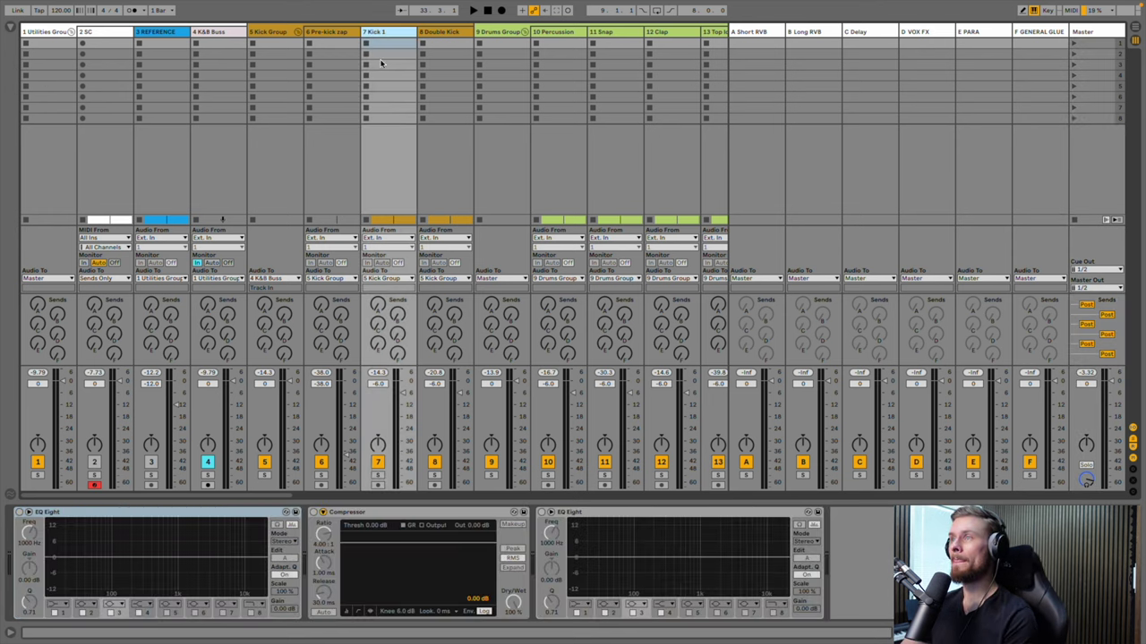
click(379, 476)
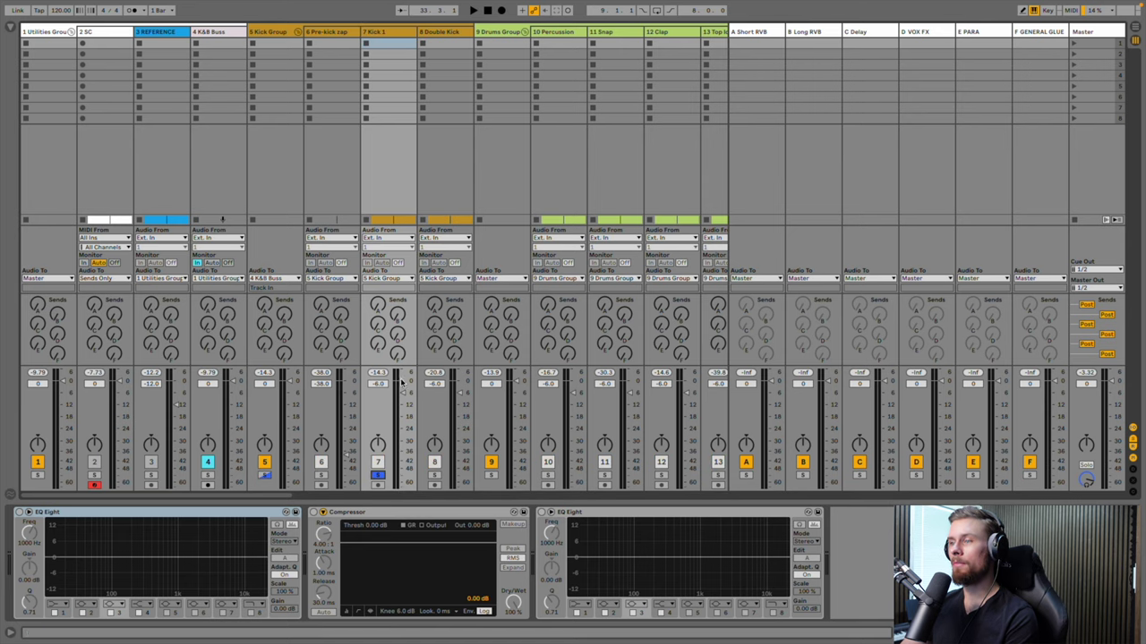
key(Tab)
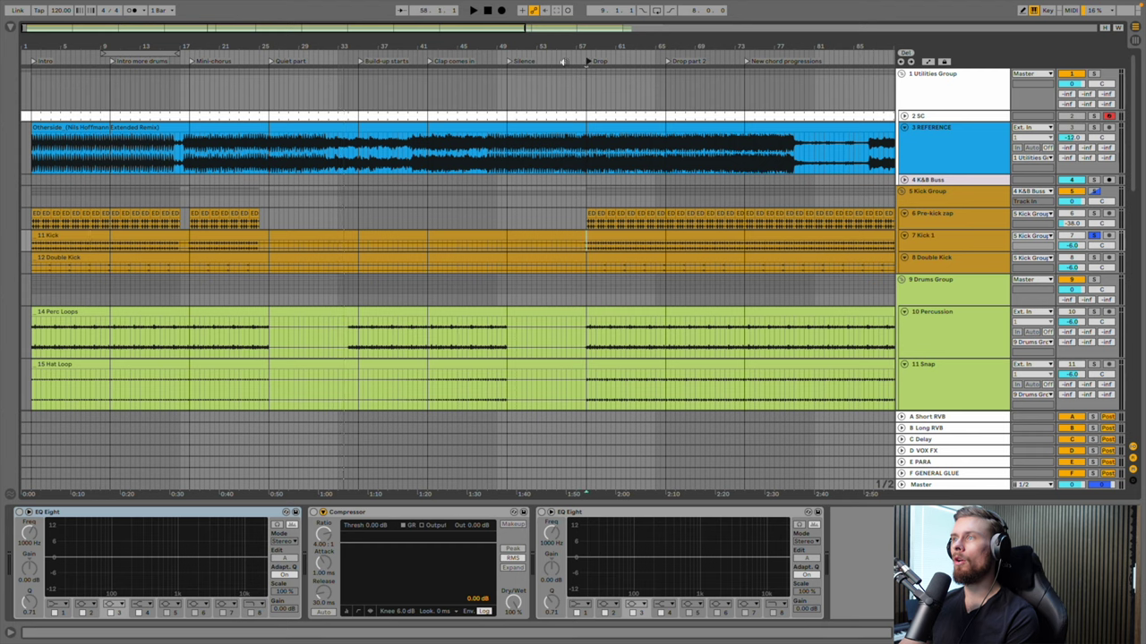
drag(143, 52, 629, 52)
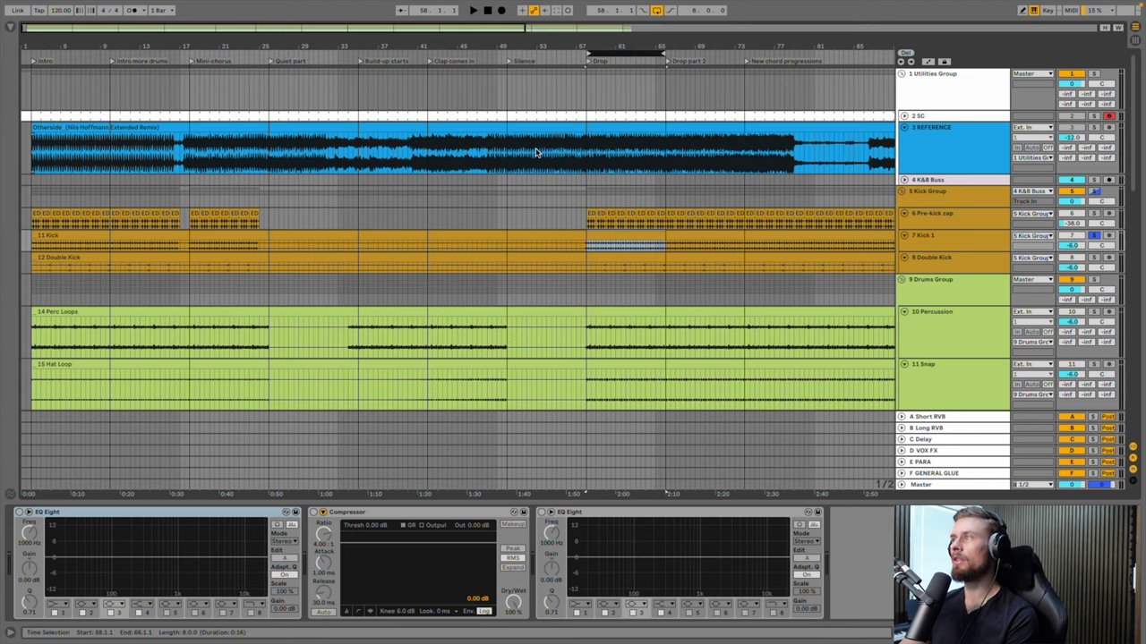
key(Tab)
key(space)
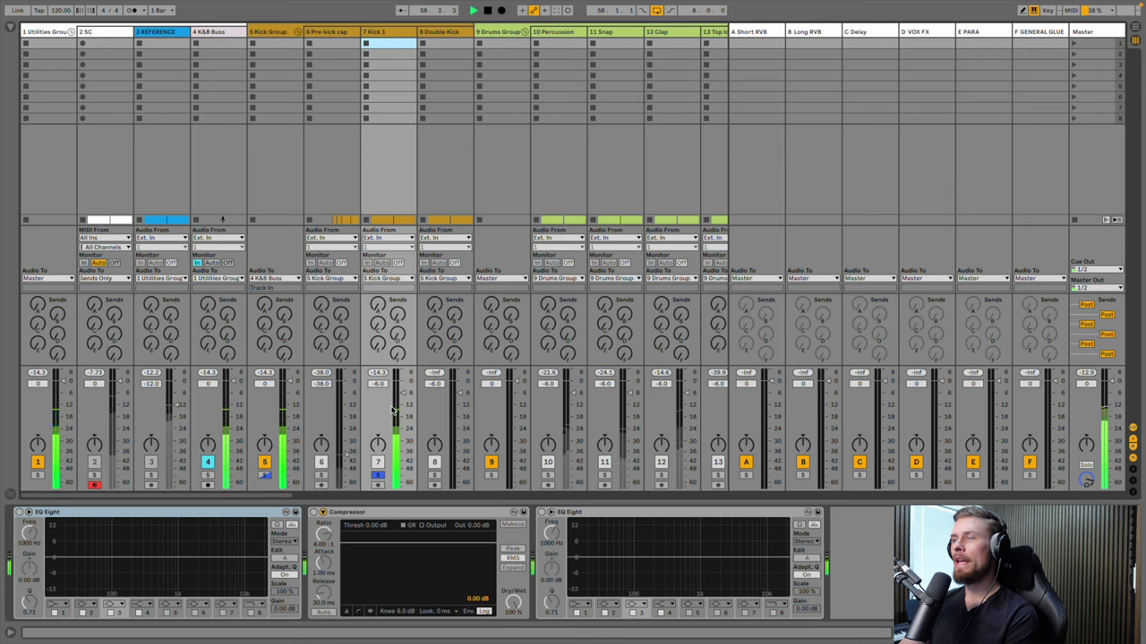
Set the Kick 1 volume to -3.6 dB and add Double Kick to the soloed tracks
drag(405, 407, 403, 389)
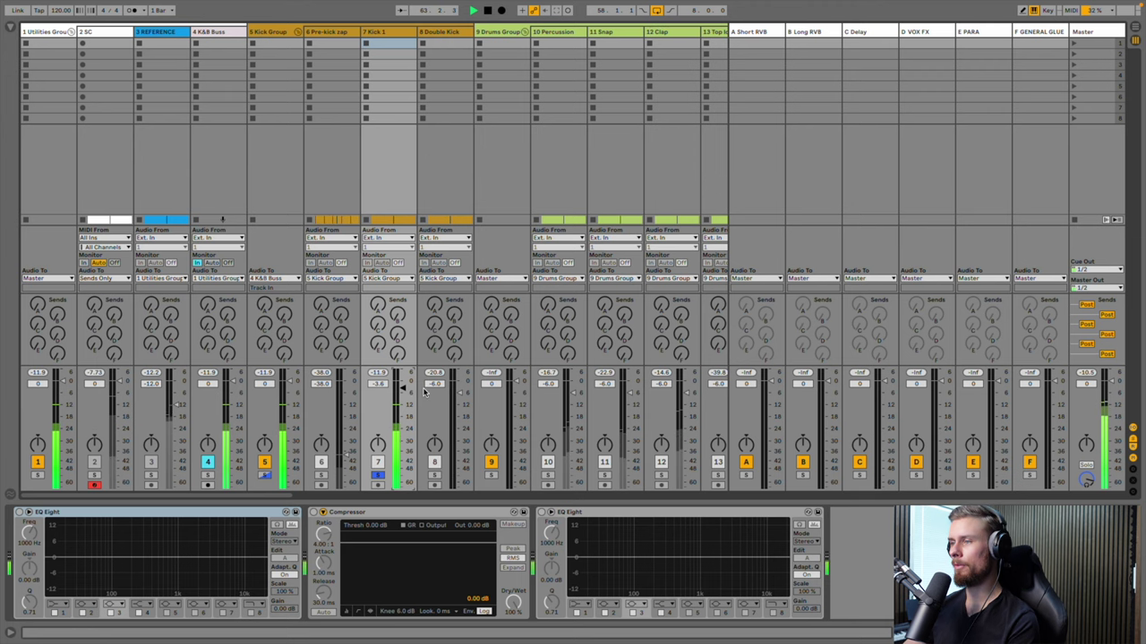
click(441, 474)
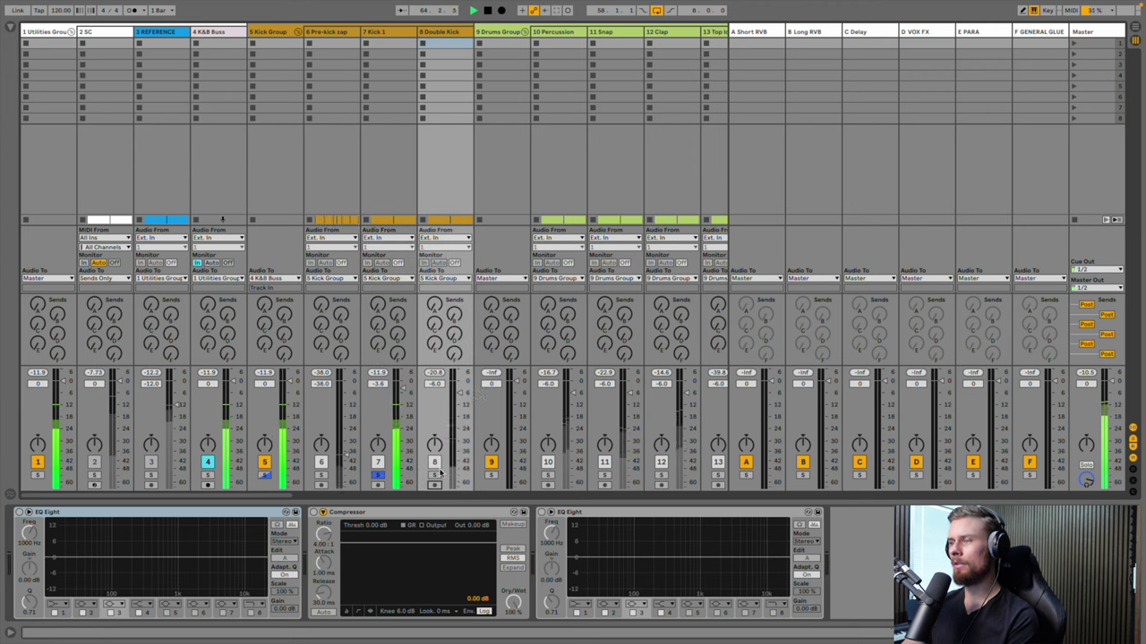
click(435, 475)
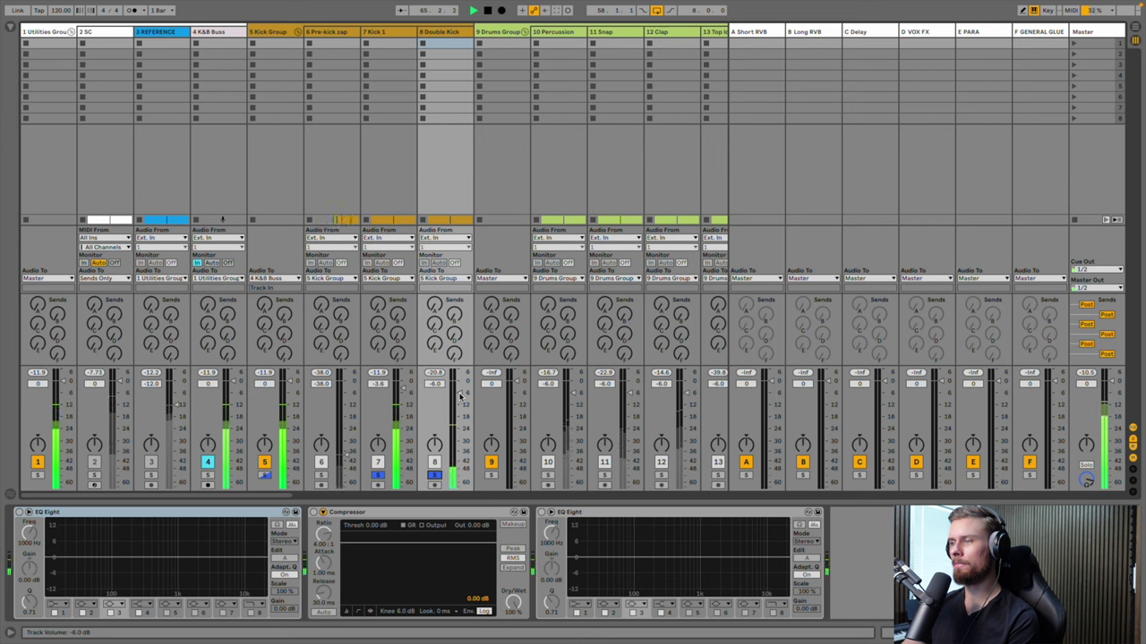
Add Pre-kick zap to the soloed tracks, inspect its waveform against the kick and compare the sound with and without it
click(321, 474)
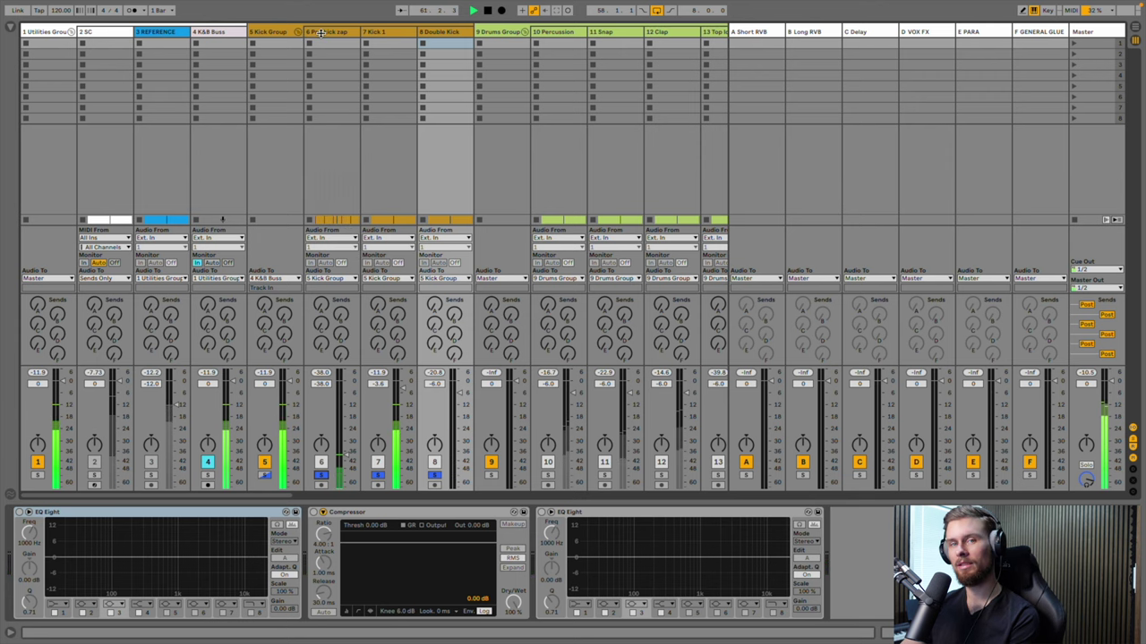
key(Tab)
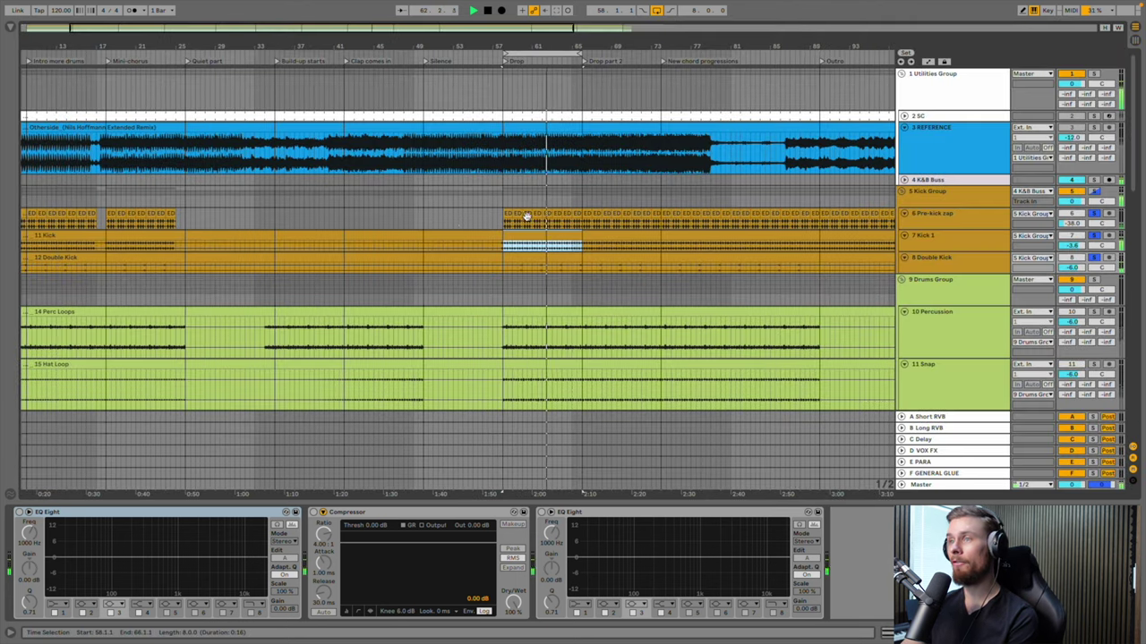
key(z)
scroll(513, 221, up, 3)
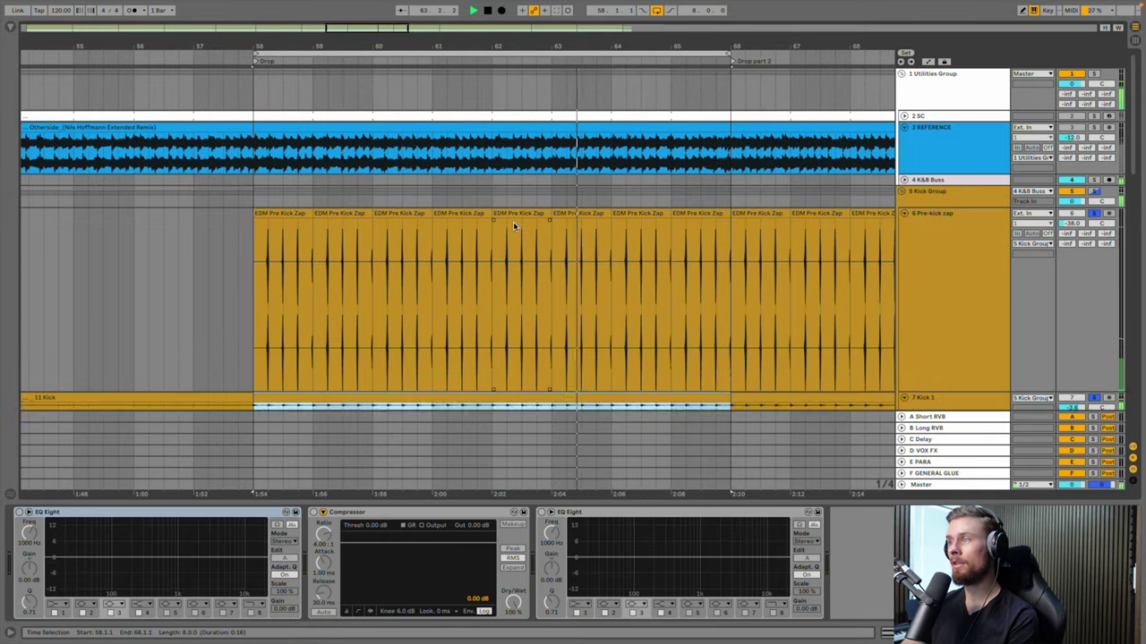
scroll(511, 243, up, 10)
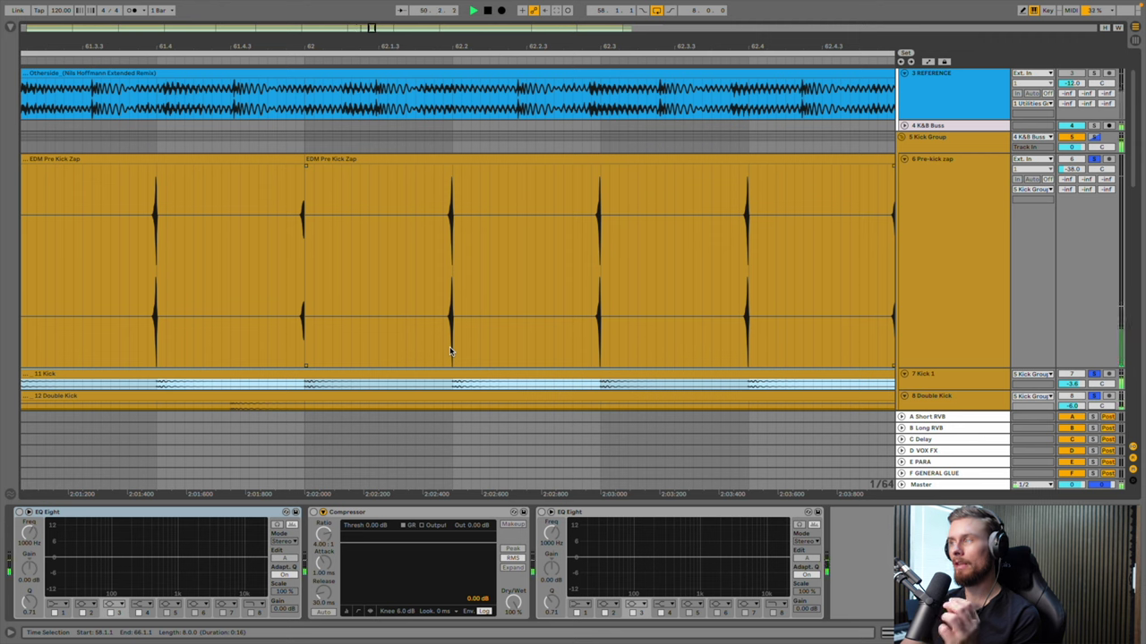
click(1094, 159)
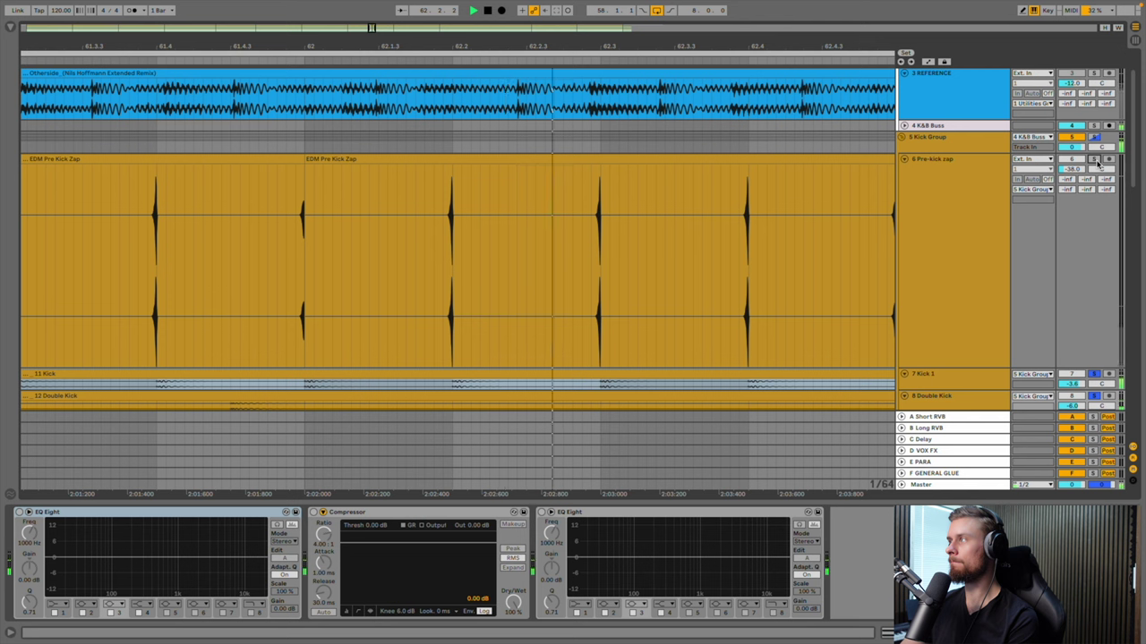
click(1094, 160)
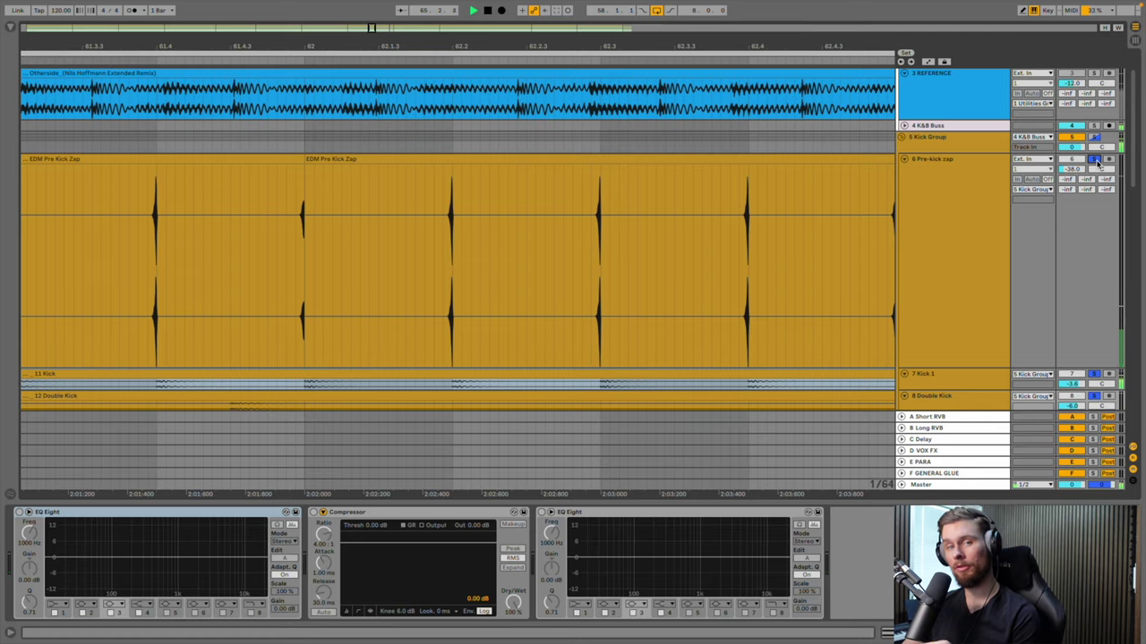
Solo Main Bass and Sub Bass alongside the kicks, setting their volumes to -4.4 dB and -4.7 dB
key(Tab)
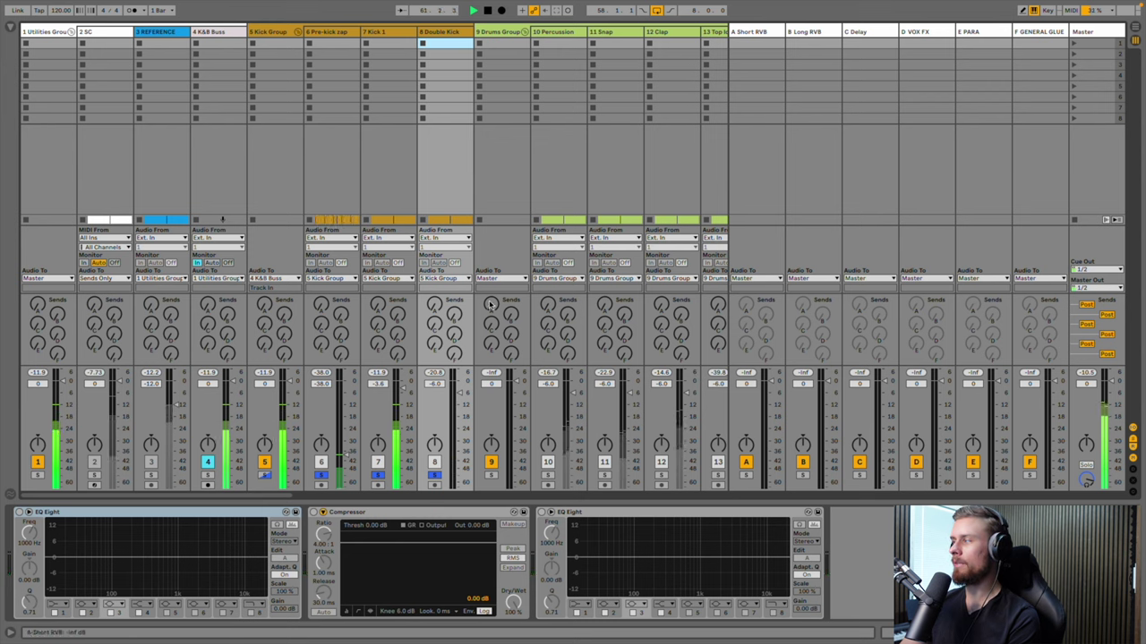
scroll(493, 295, right, 10)
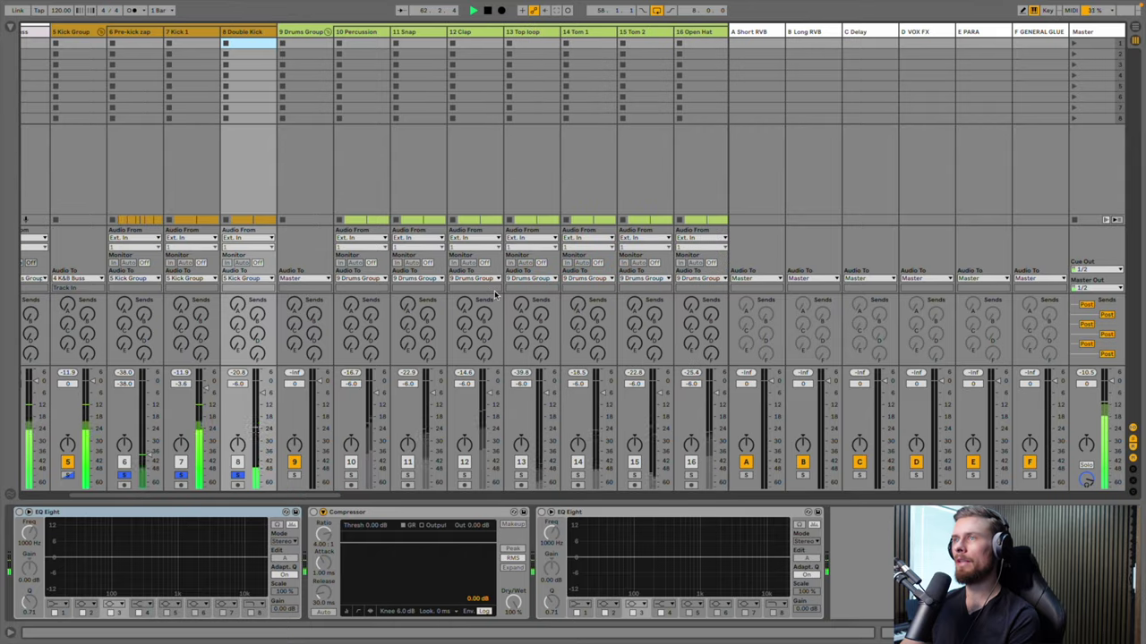
scroll(494, 294, right, 5)
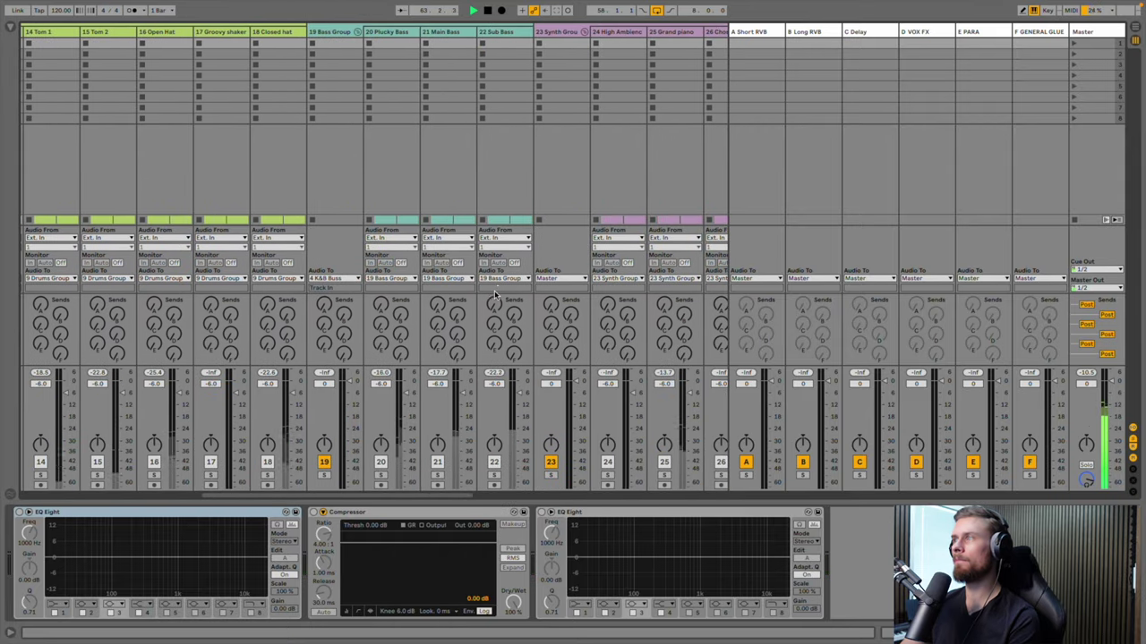
mouse_move(463, 395)
mouse_down()
mouse_move(457, 470)
mouse_move(462, 392)
mouse_up()
click(436, 474)
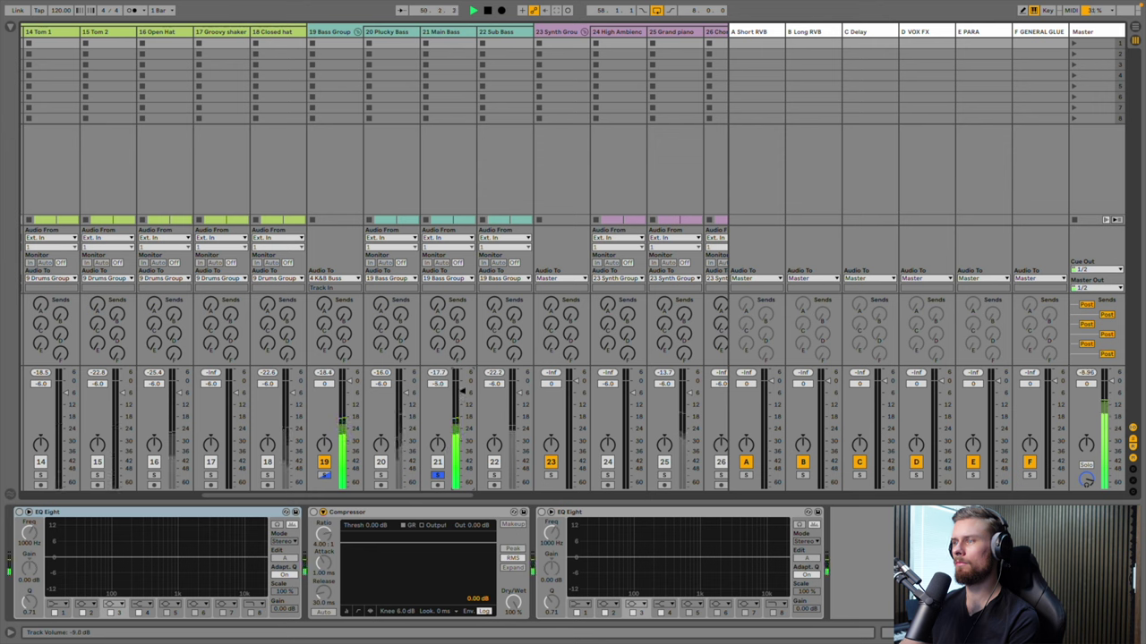
drag(462, 392, 518, 390)
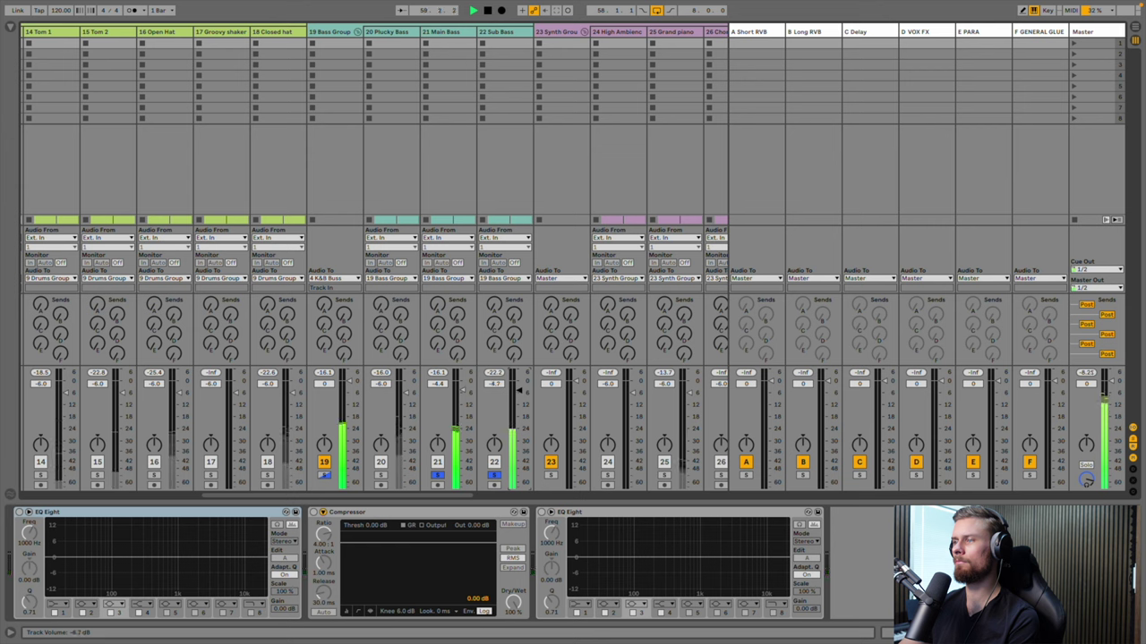
drag(519, 391, 519, 392)
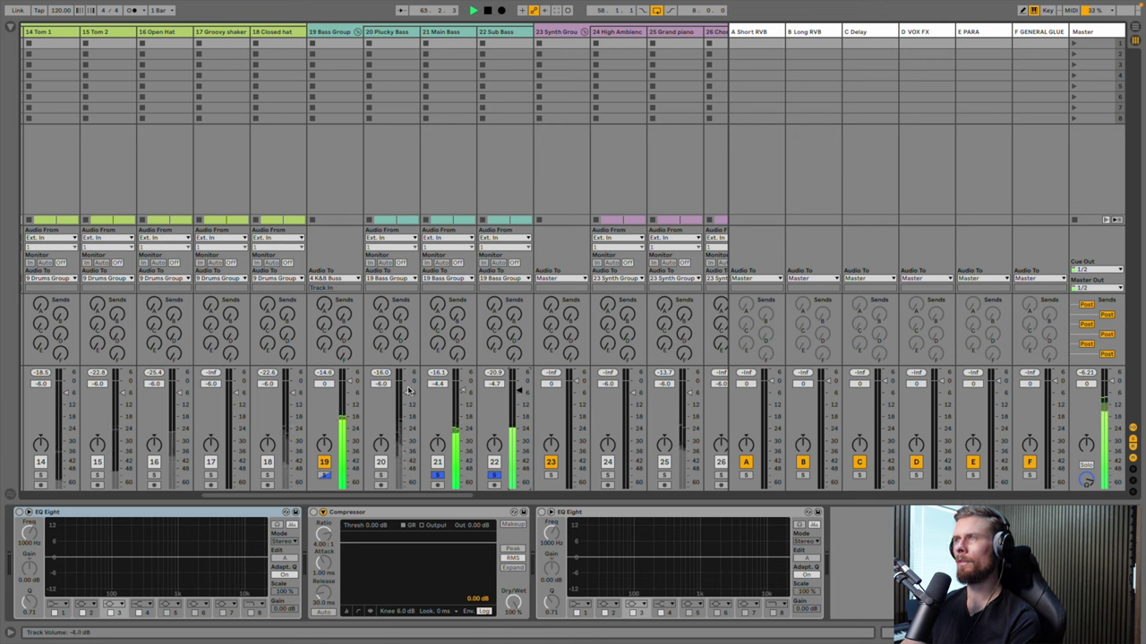
Add Plucky Bass to the soloed tracks and lower its volume to -12.8 dB
drag(399, 421, 387, 479)
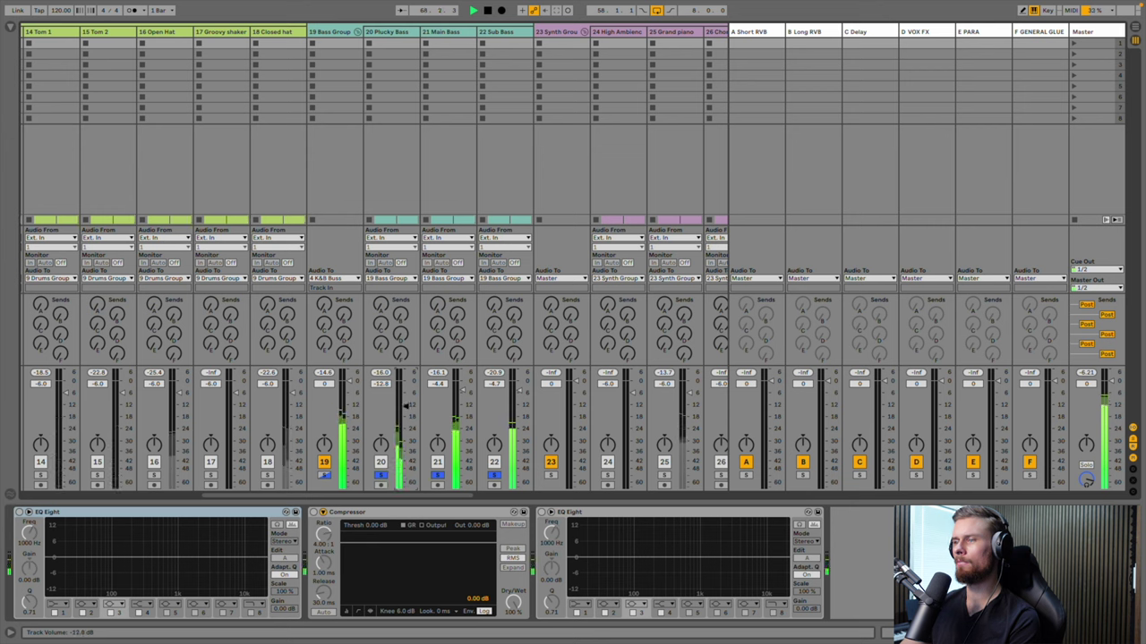
drag(406, 407, 406, 410)
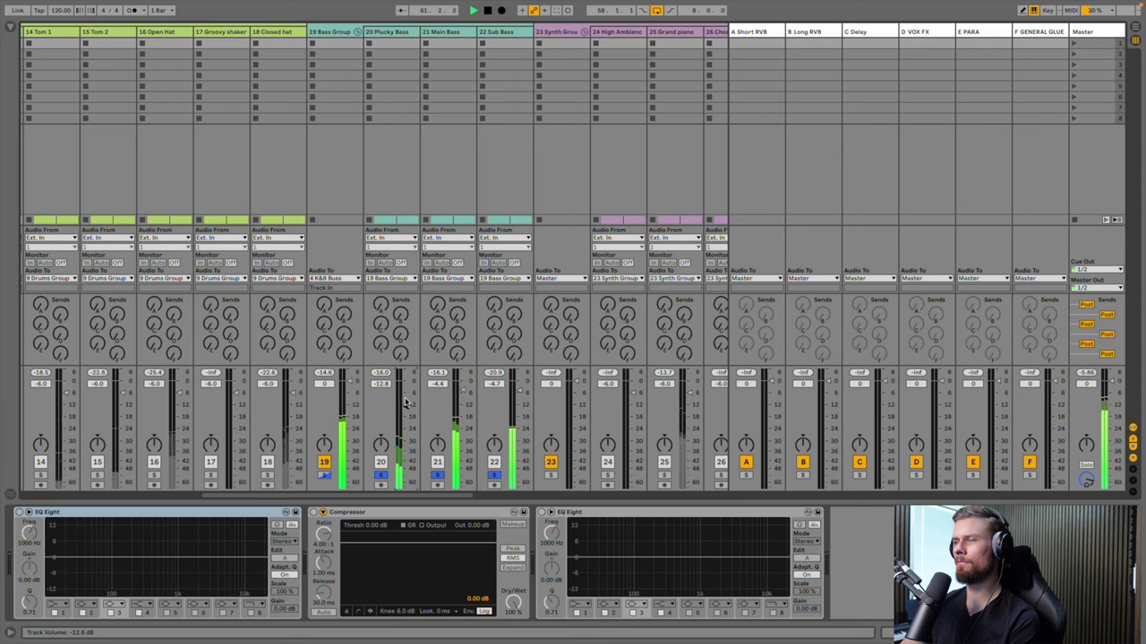
scroll(405, 403, right, 2)
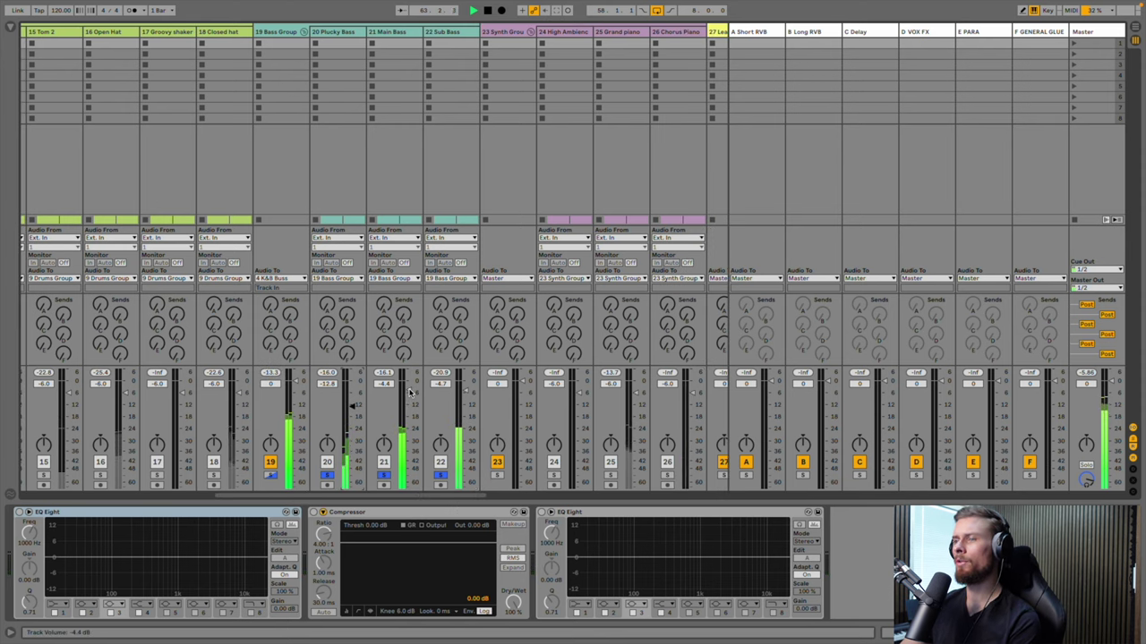
Pull the Clap volume fully down, solo the track and raise its volume to -16.0 dB against the kick and bass
scroll(411, 392, left, 1)
scroll(411, 392, left, 6)
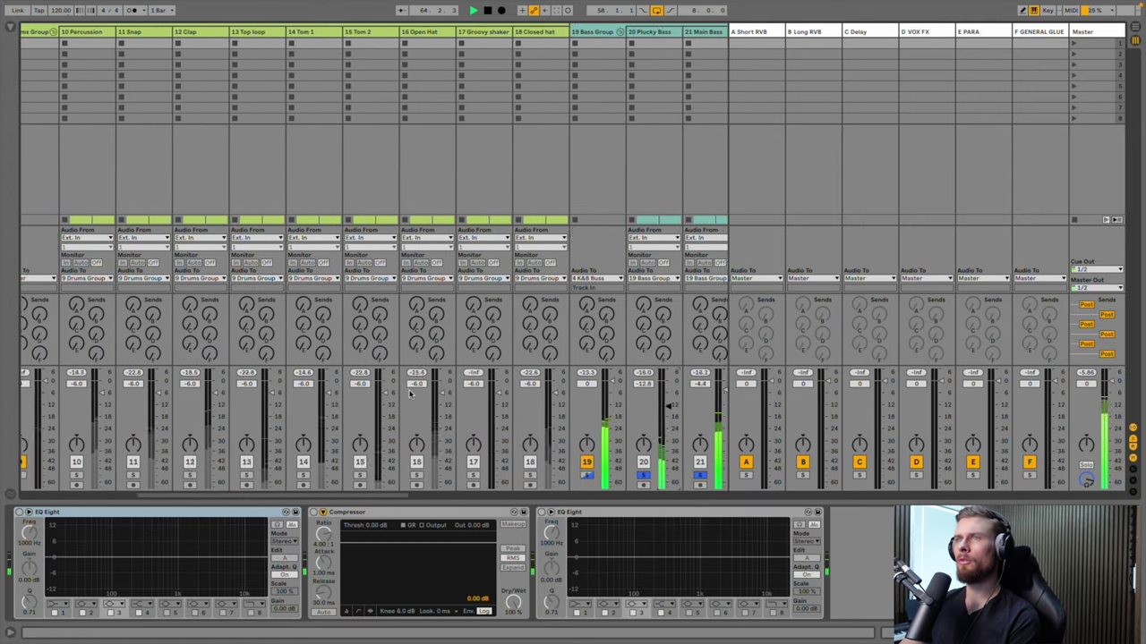
scroll(411, 392, left, 1)
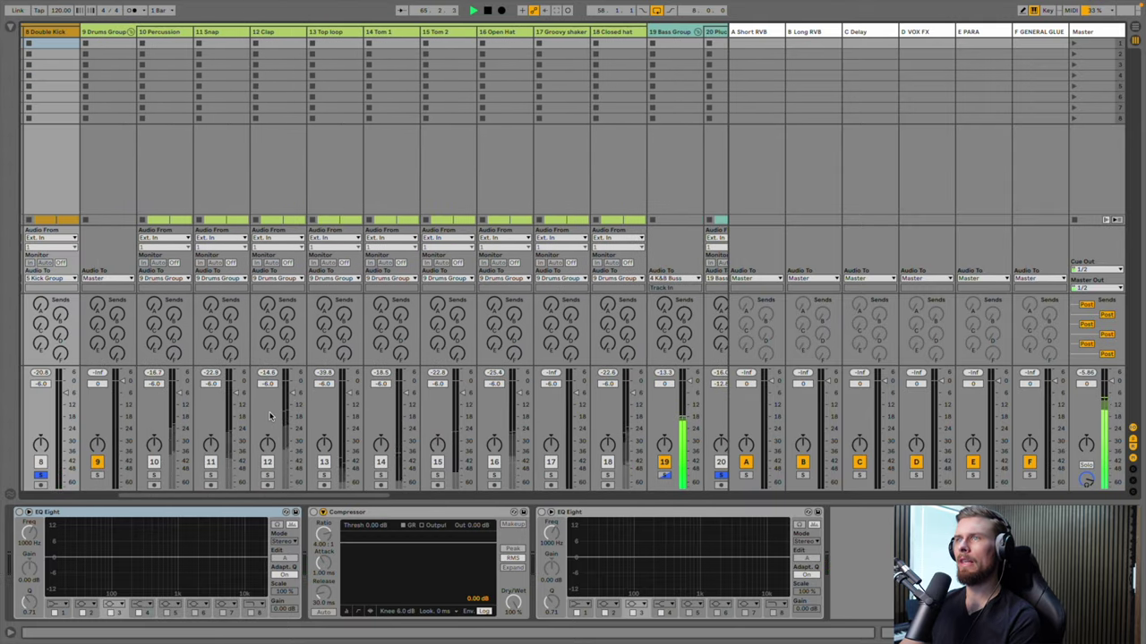
drag(296, 394, 291, 484)
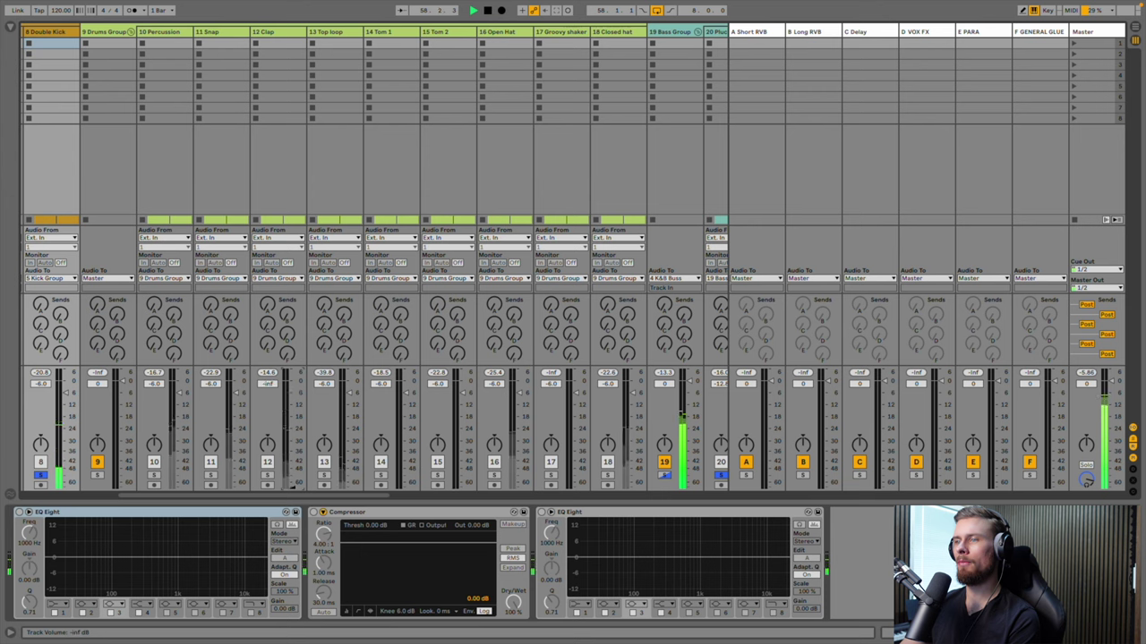
click(267, 474)
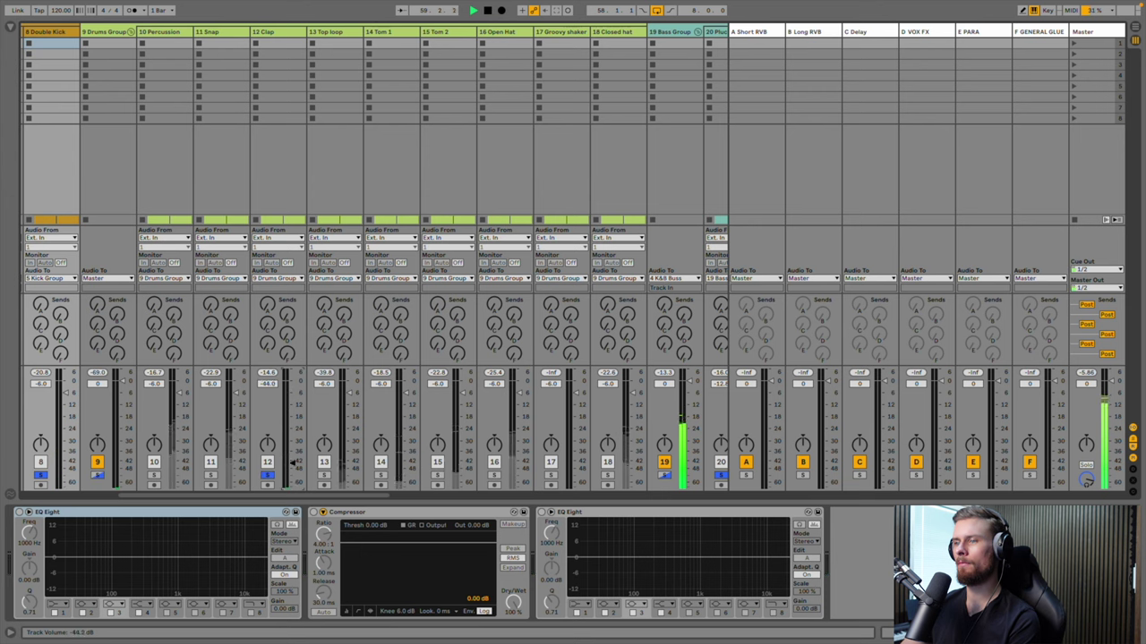
drag(291, 441, 292, 413)
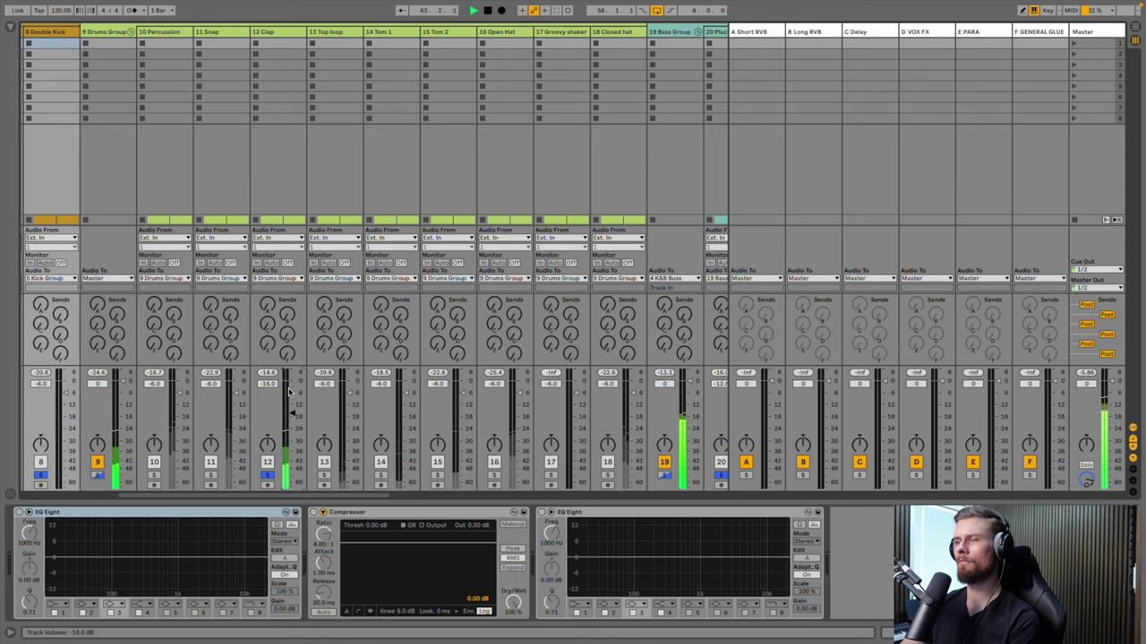
scroll(288, 394, right, 1)
scroll(288, 392, right, 5)
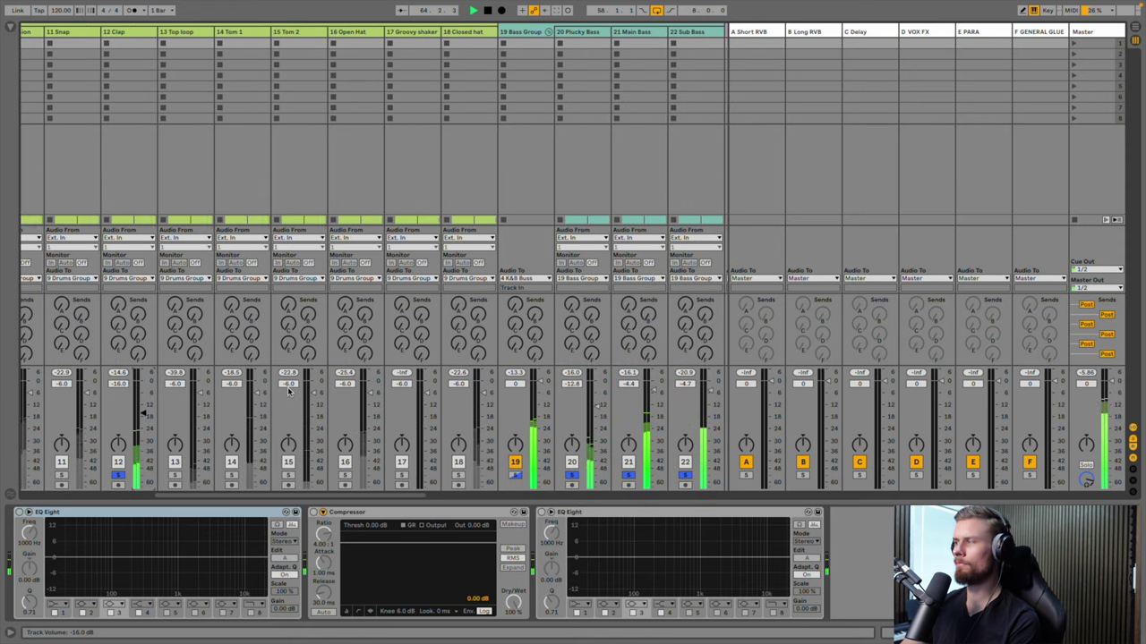
scroll(287, 389, right, 15)
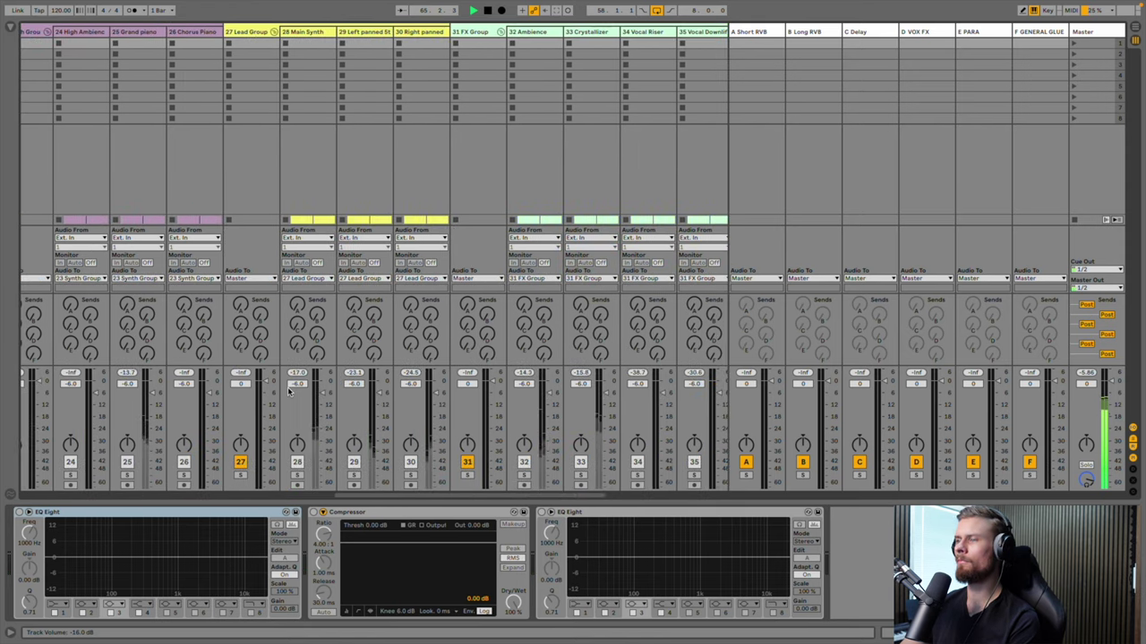
scroll(287, 391, left, 2)
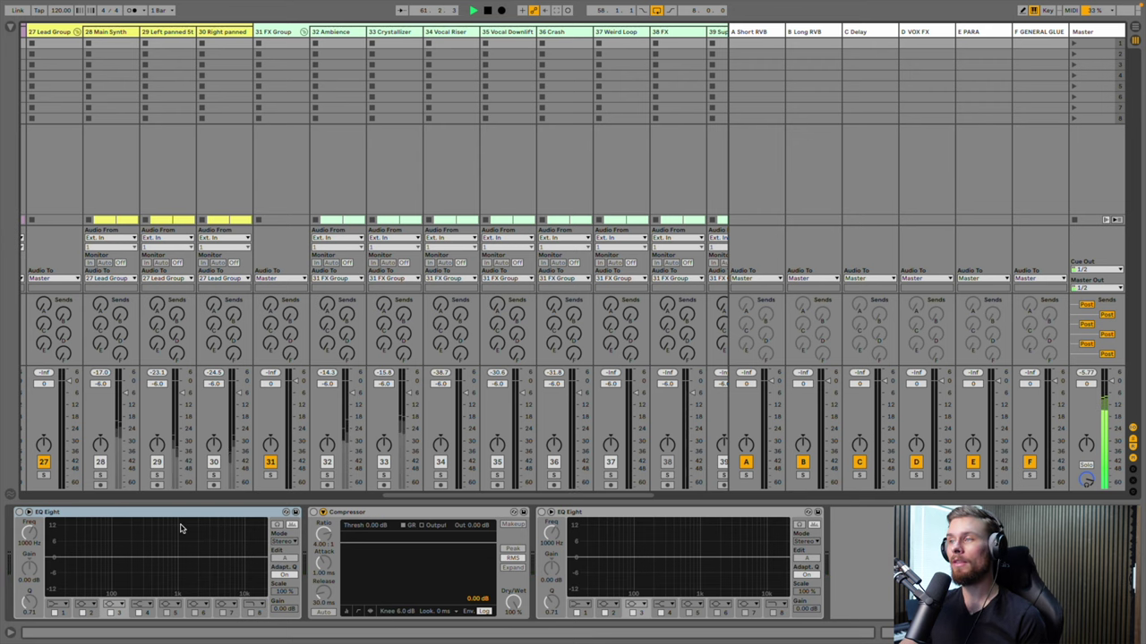
scroll(338, 367, left, 10)
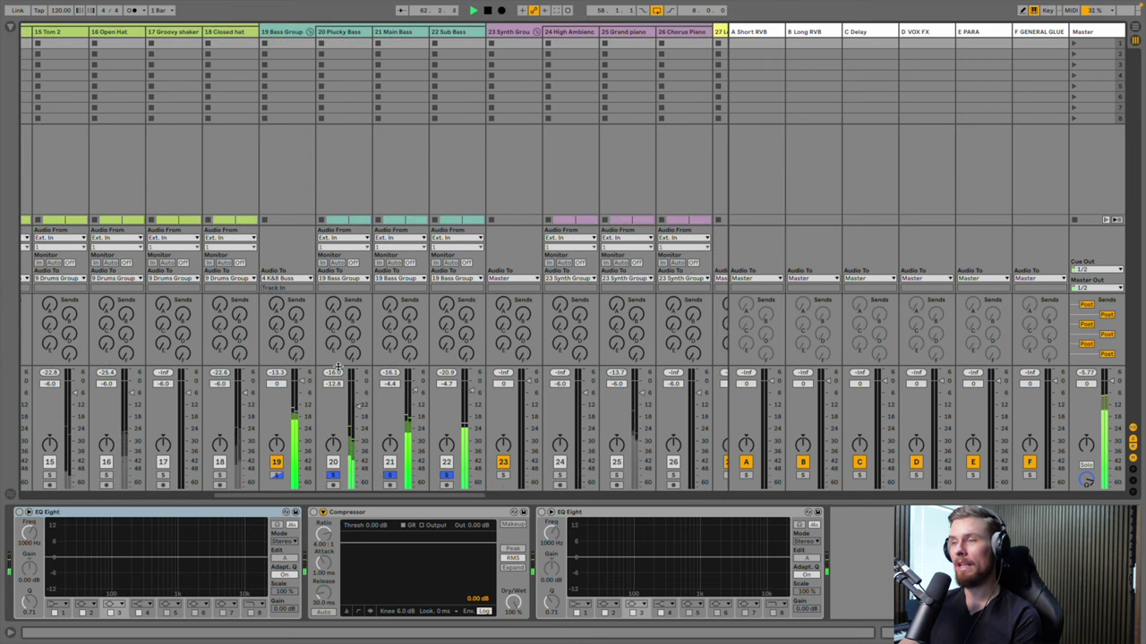
scroll(362, 394, left, 3)
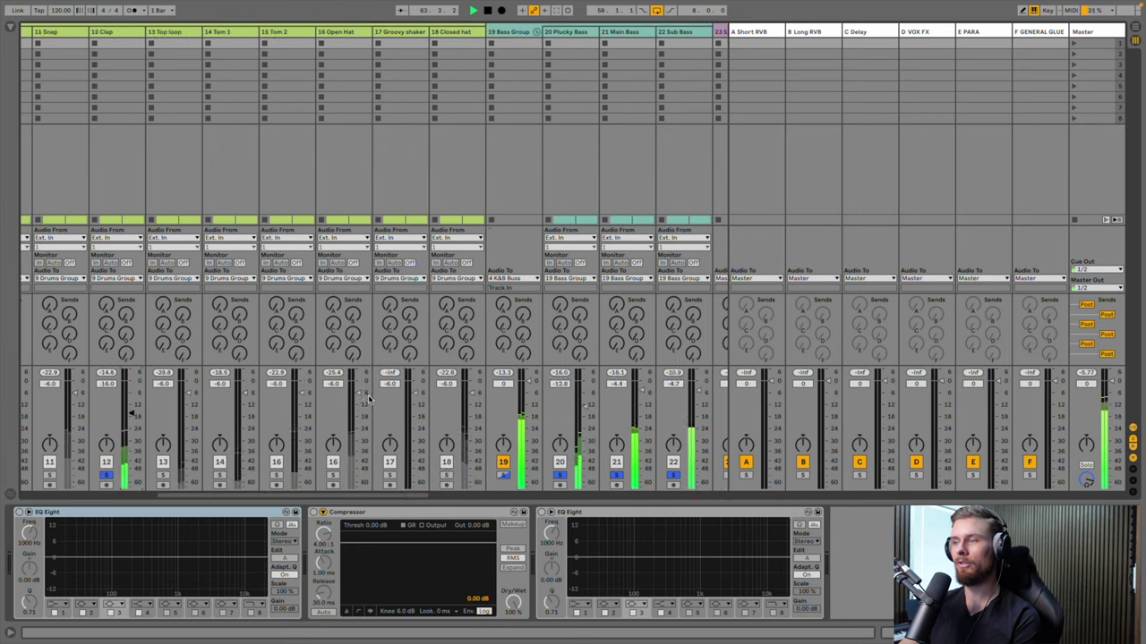
Pull the Main Synth volume down, solo the track with the kick, bass and clap, and raise its volume to -15.2 dB
scroll(367, 399, left, 7)
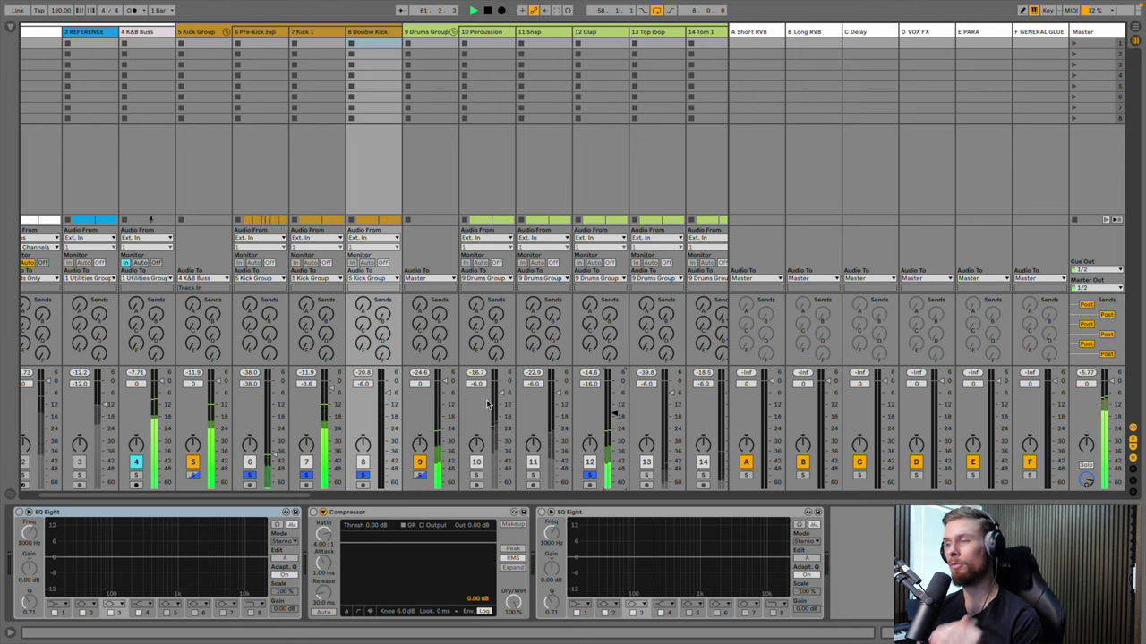
scroll(492, 398, right, 3)
scroll(492, 398, right, 12)
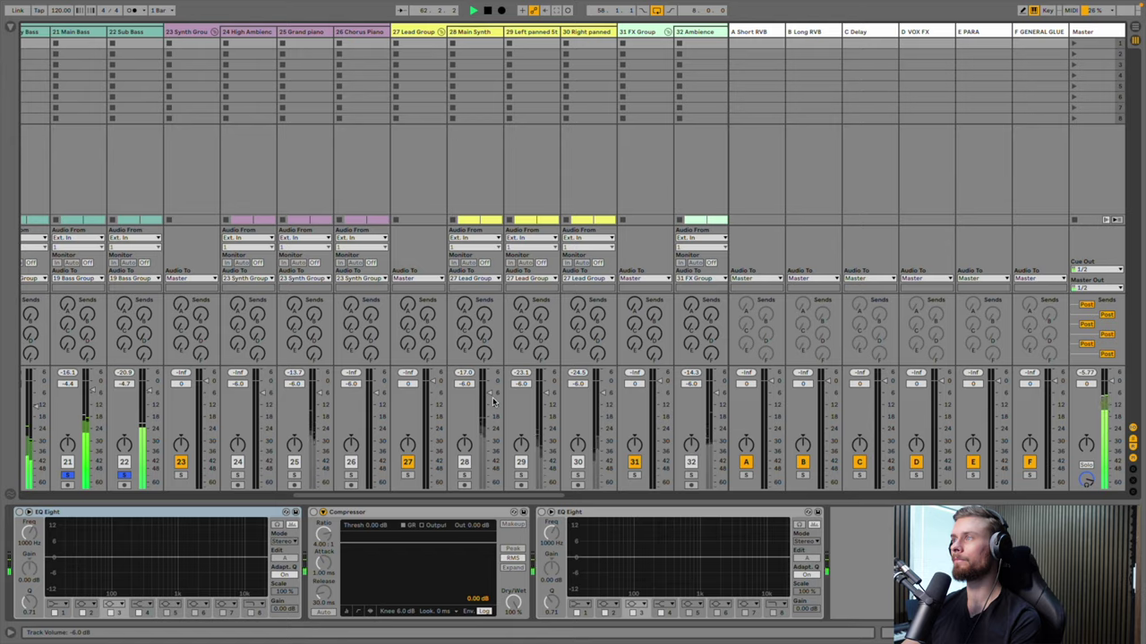
scroll(492, 403, right, 2)
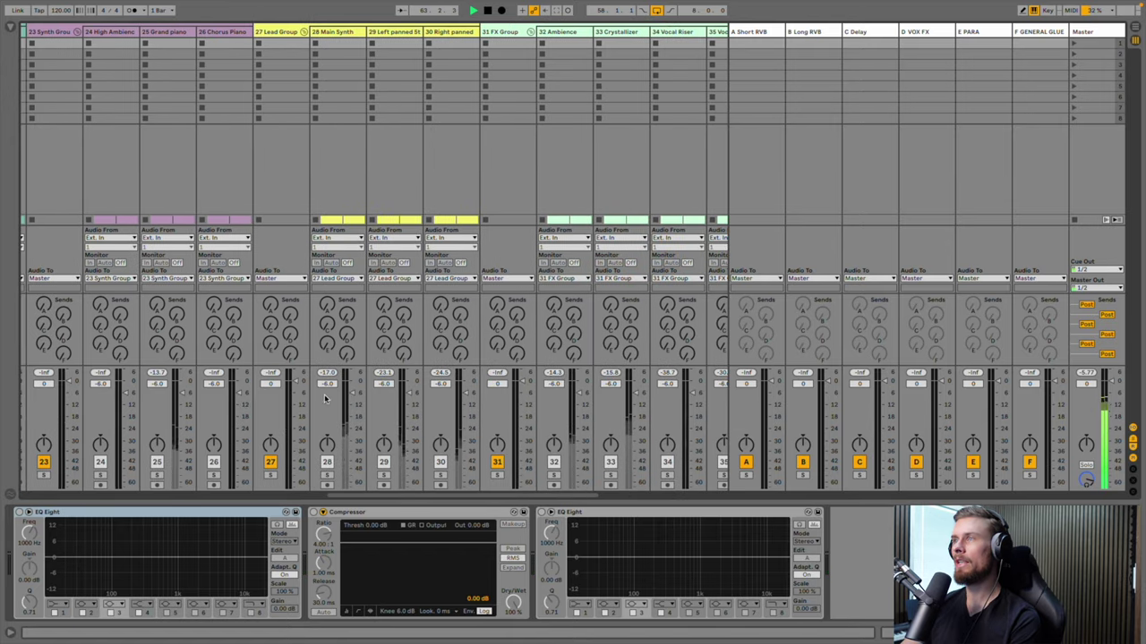
drag(344, 393, 327, 481)
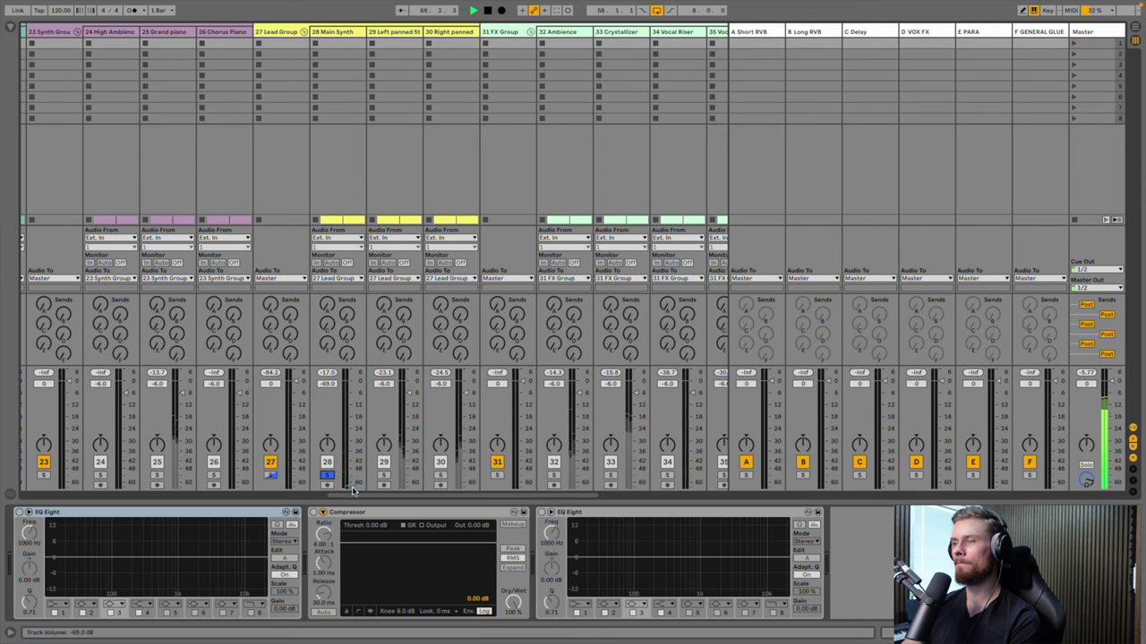
drag(352, 474, 354, 441)
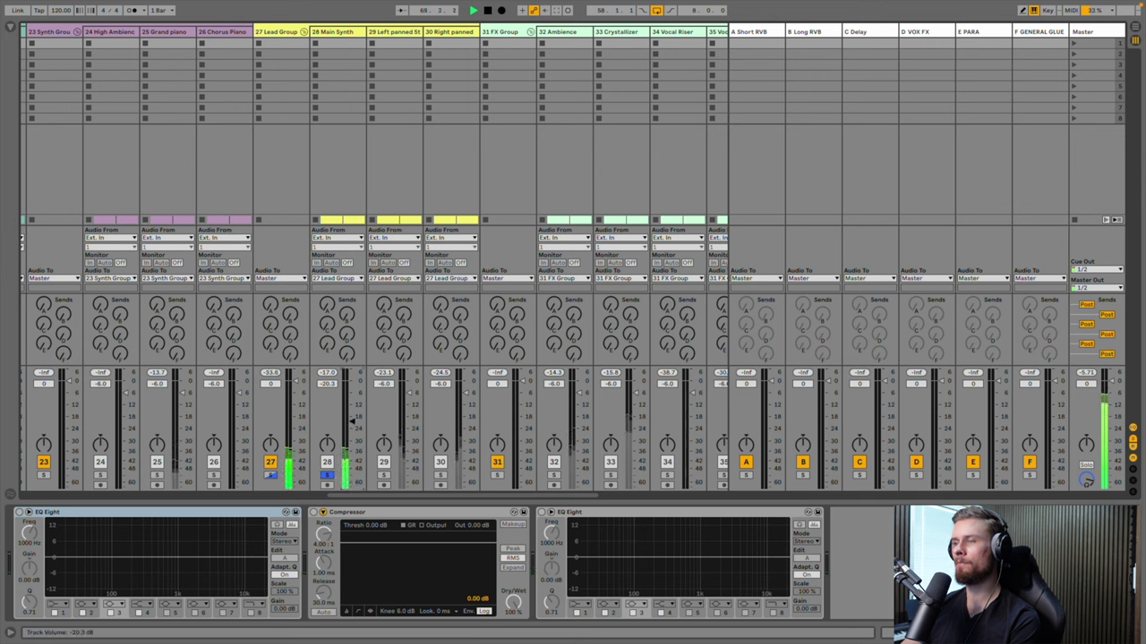
drag(355, 416, 354, 414)
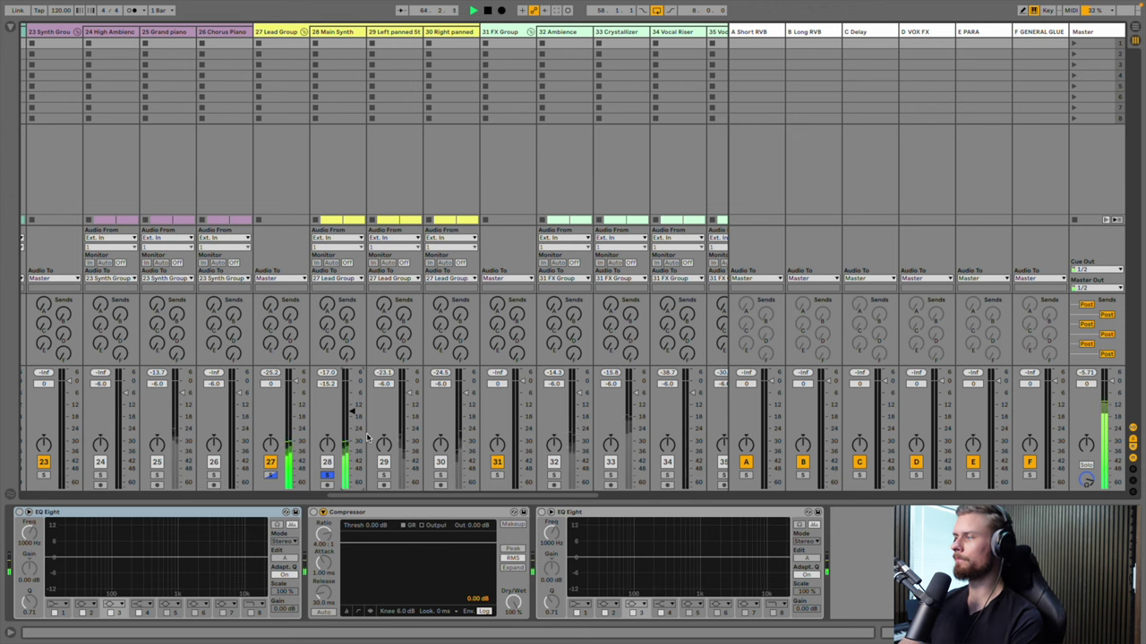
Audition the mix through the master's CLA Nx Mains, Boombox and CLA-10 + Sub monitors, rotate the studio, and reset the rotation
click(145, 427)
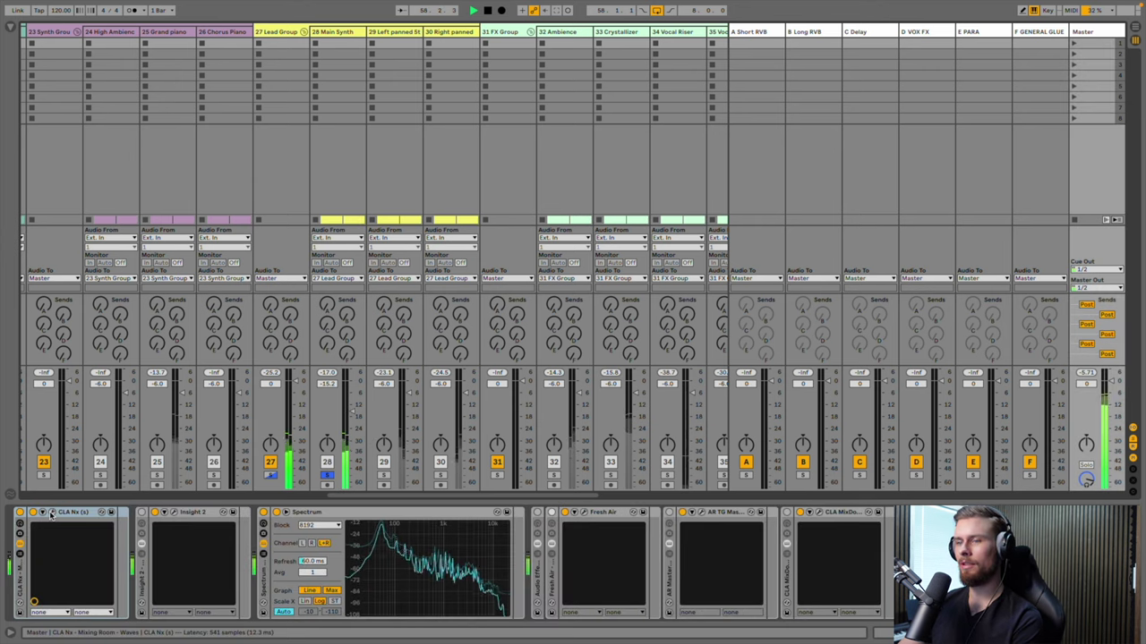
click(67, 511)
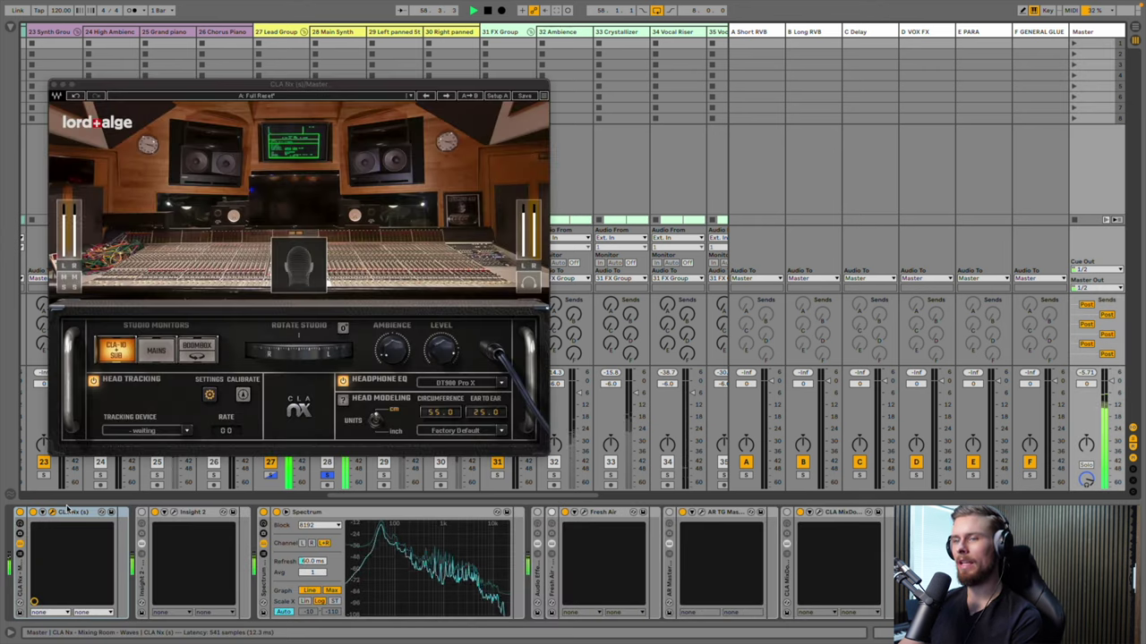
click(153, 350)
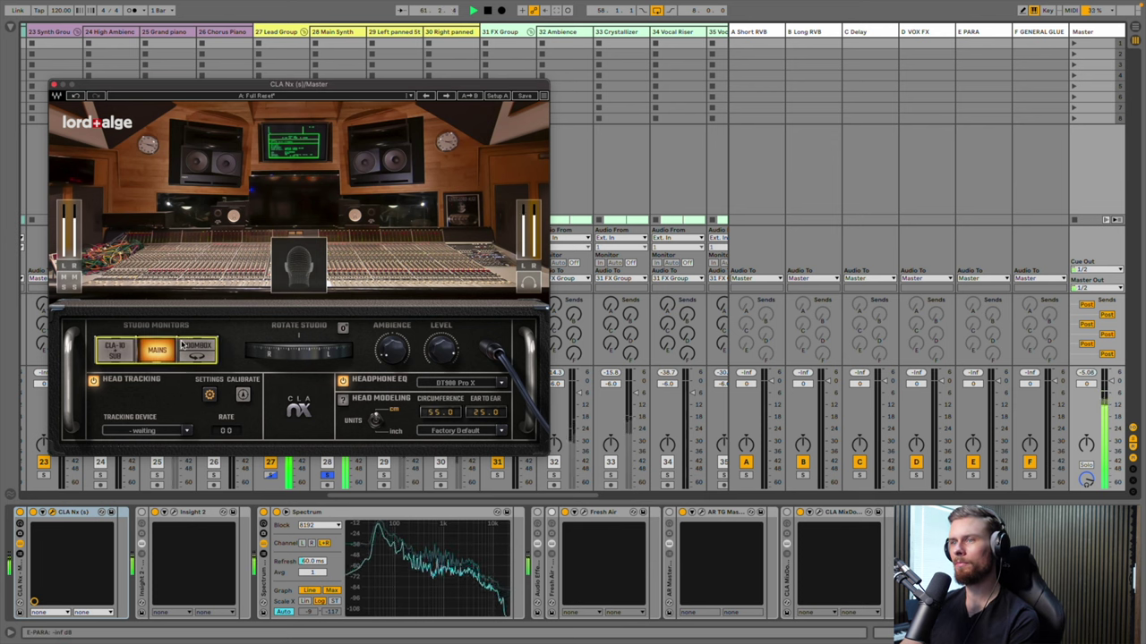
click(189, 348)
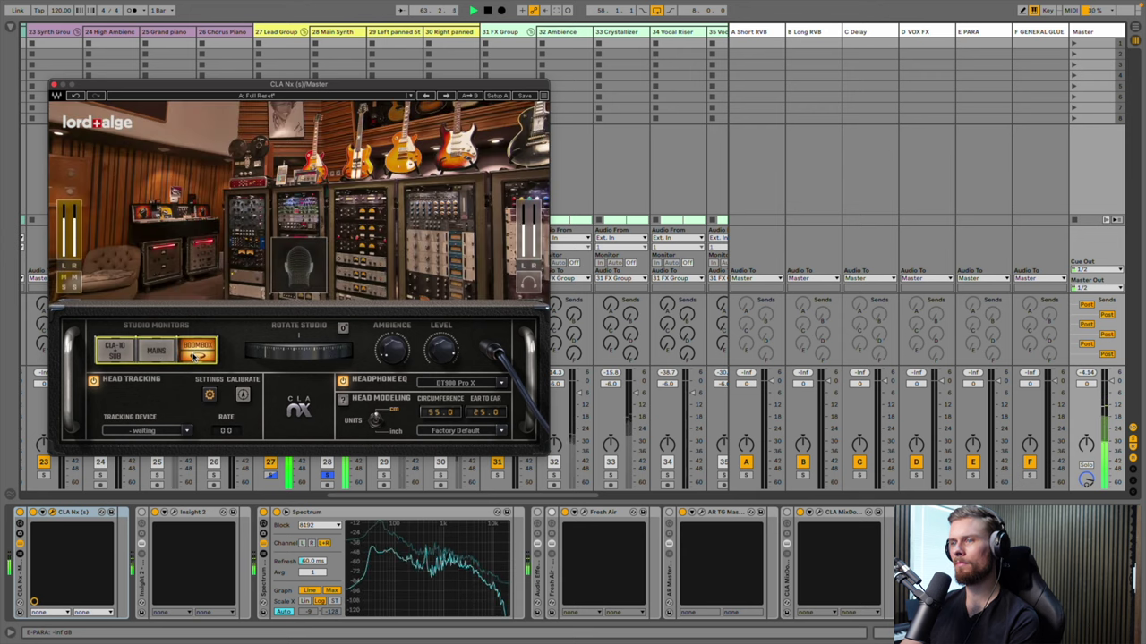
click(117, 351)
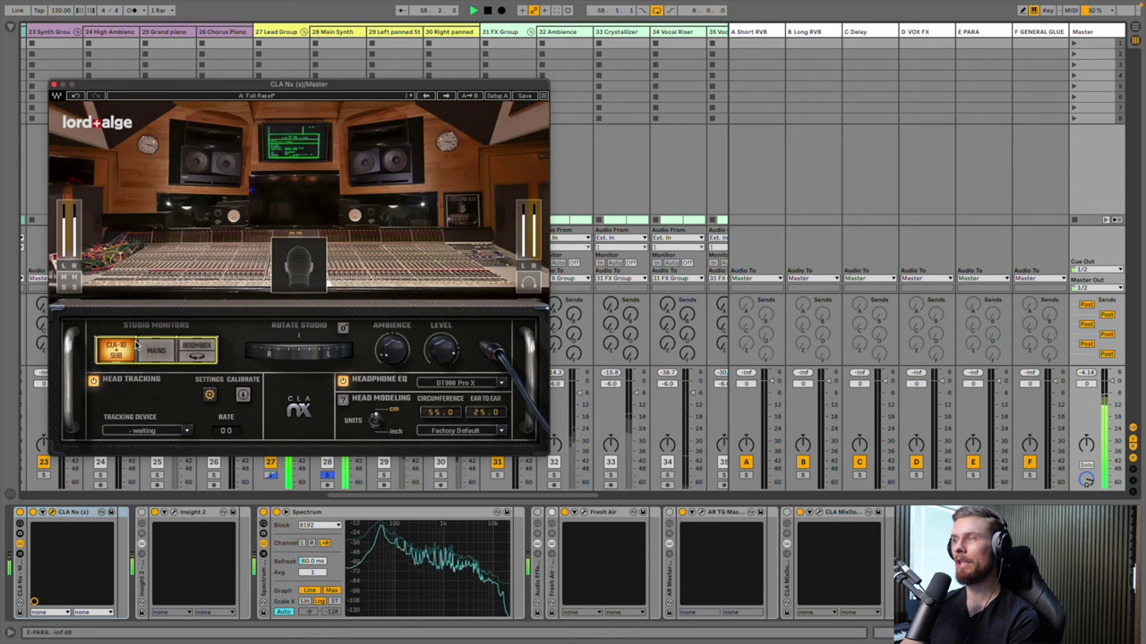
mouse_move(296, 354)
mouse_down()
mouse_move(317, 353)
mouse_move(229, 353)
mouse_move(287, 354)
mouse_up()
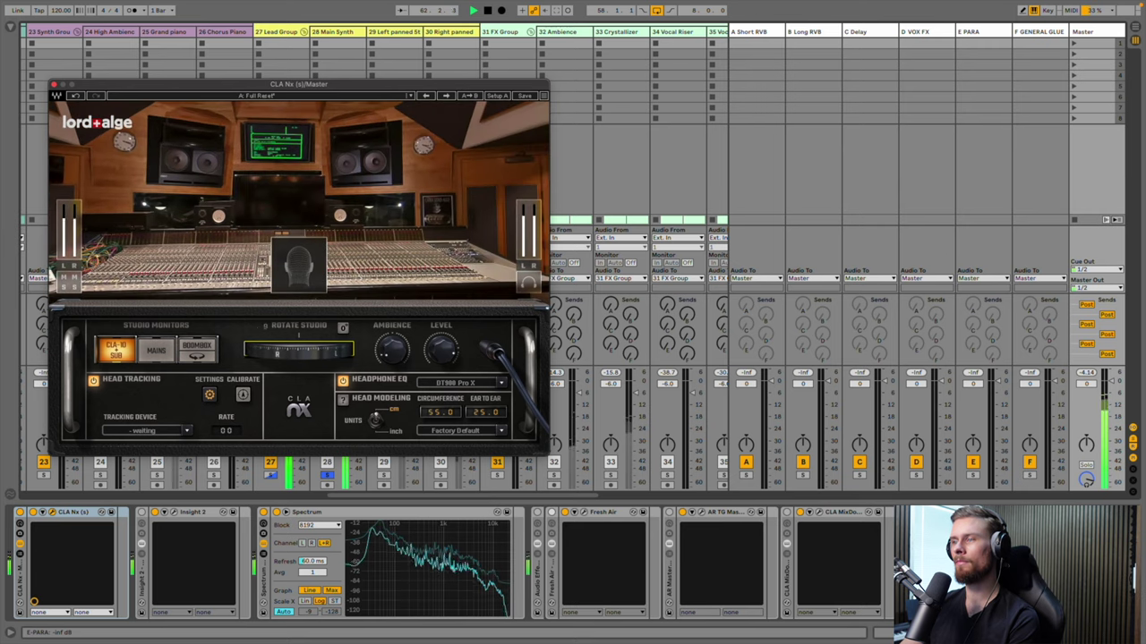
click(342, 329)
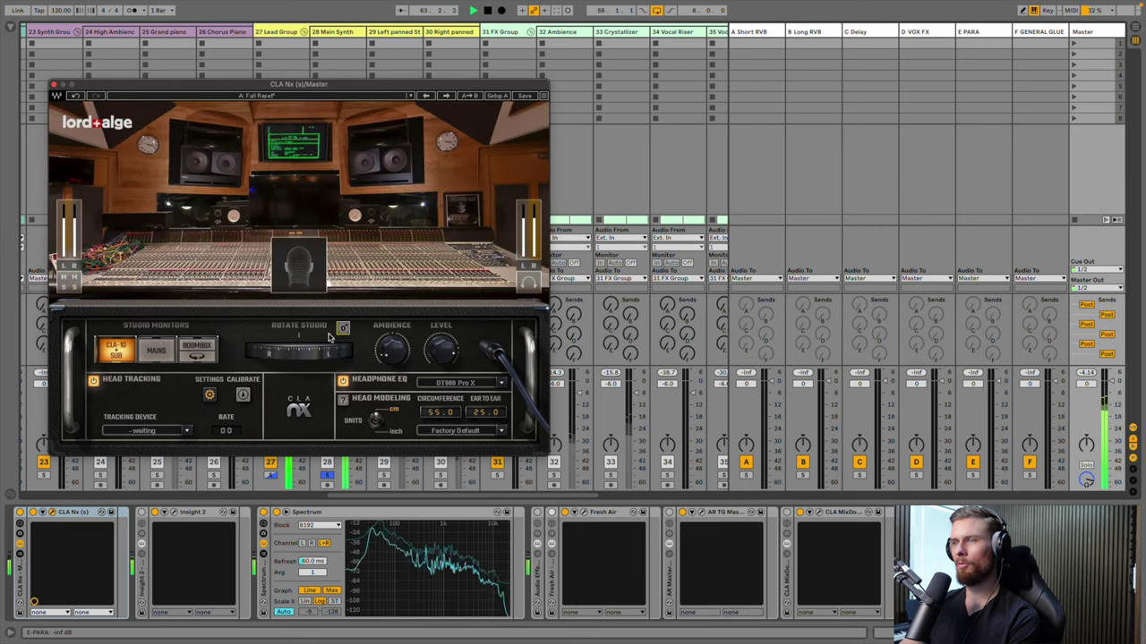
click(54, 83)
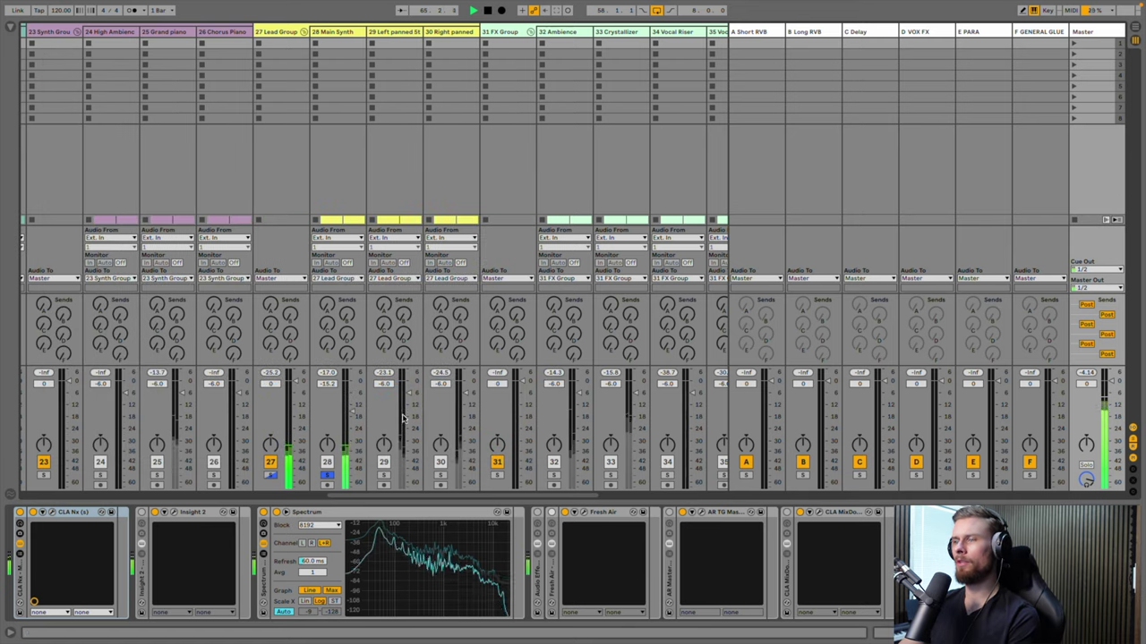
Solo the left-panned and right-panned lead tracks and set their volumes to -13.4 dB and -12.8 dB
click(384, 476)
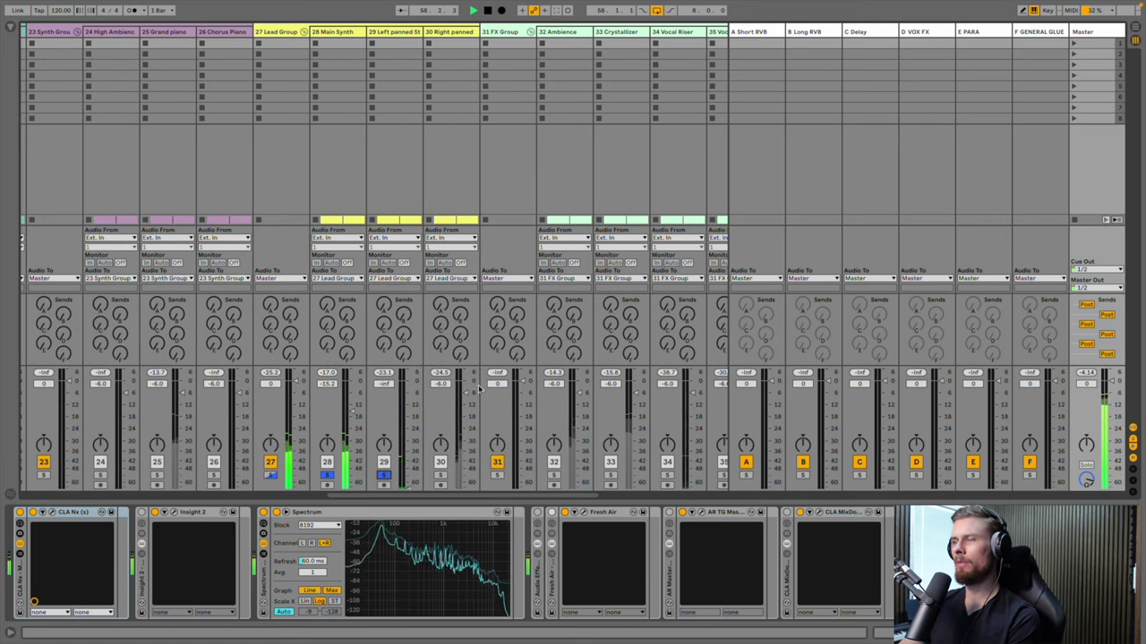
click(441, 475)
drag(407, 485, 407, 480)
drag(409, 431, 412, 424)
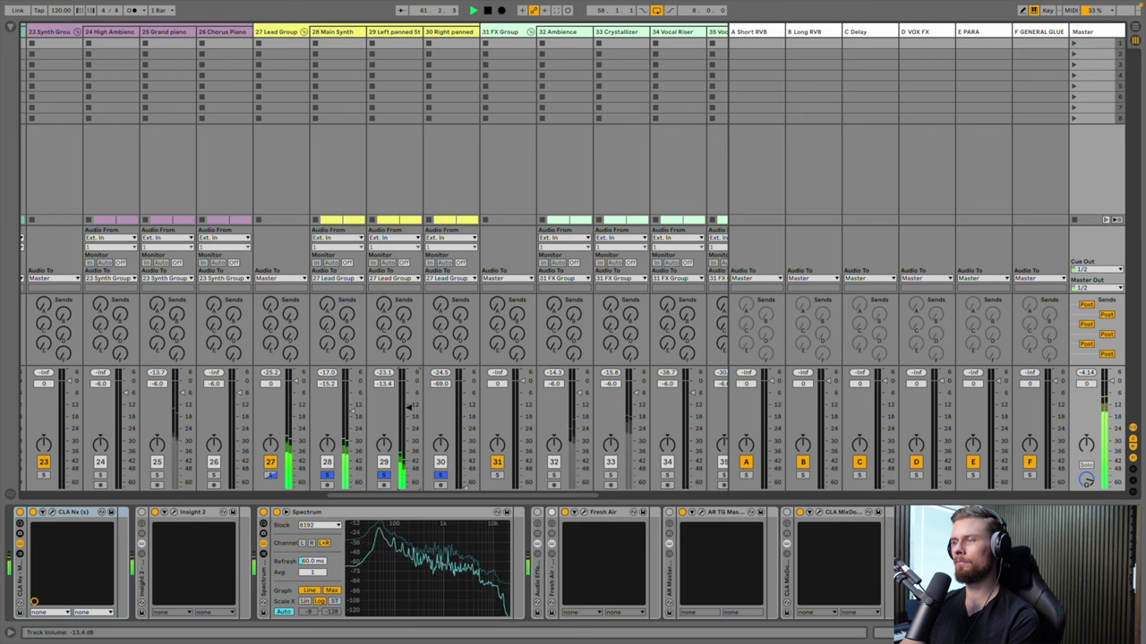
drag(464, 483, 464, 445)
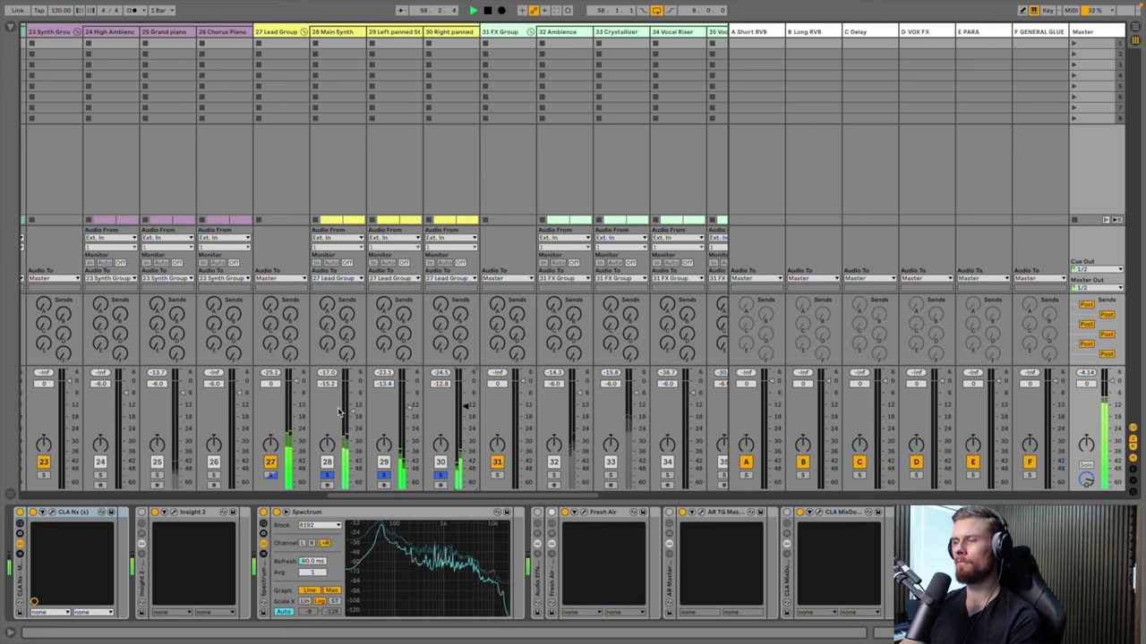
Open Insight 2 on the REFERENCE track and examine its loudness, sound field and frequency spectrum
scroll(338, 412, left, 12)
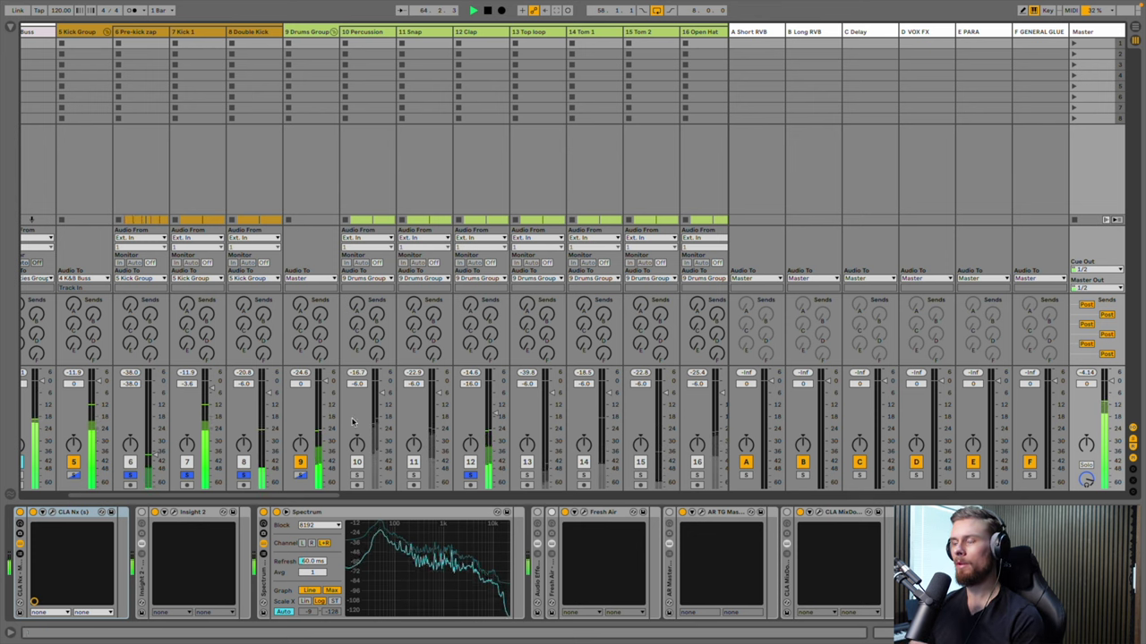
scroll(165, 177, left, 4)
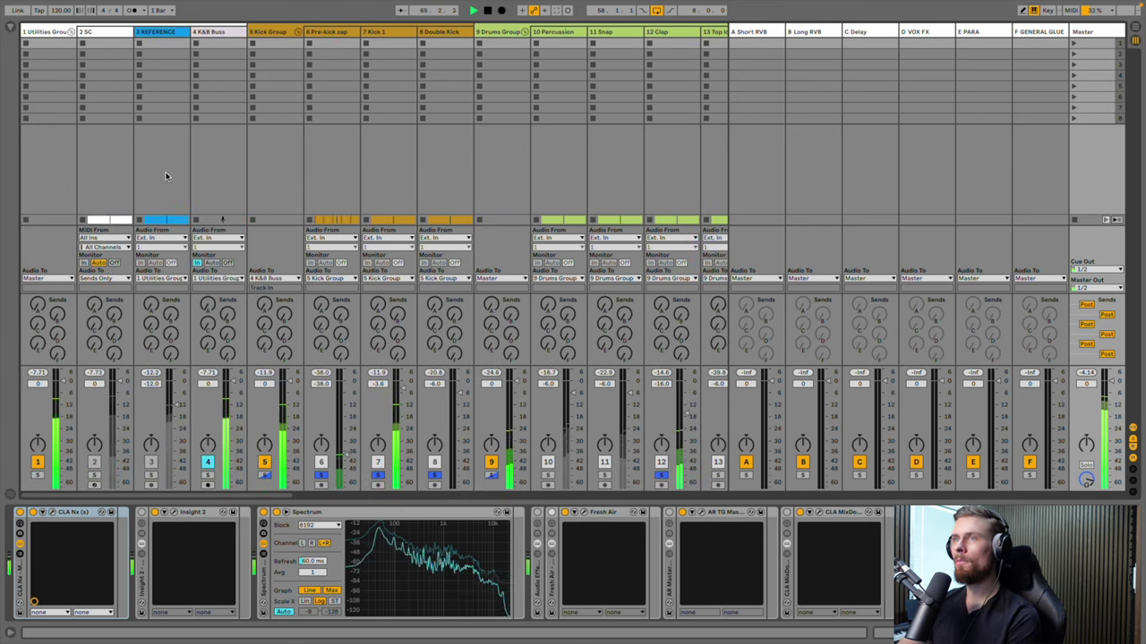
mouse_move(164, 5)
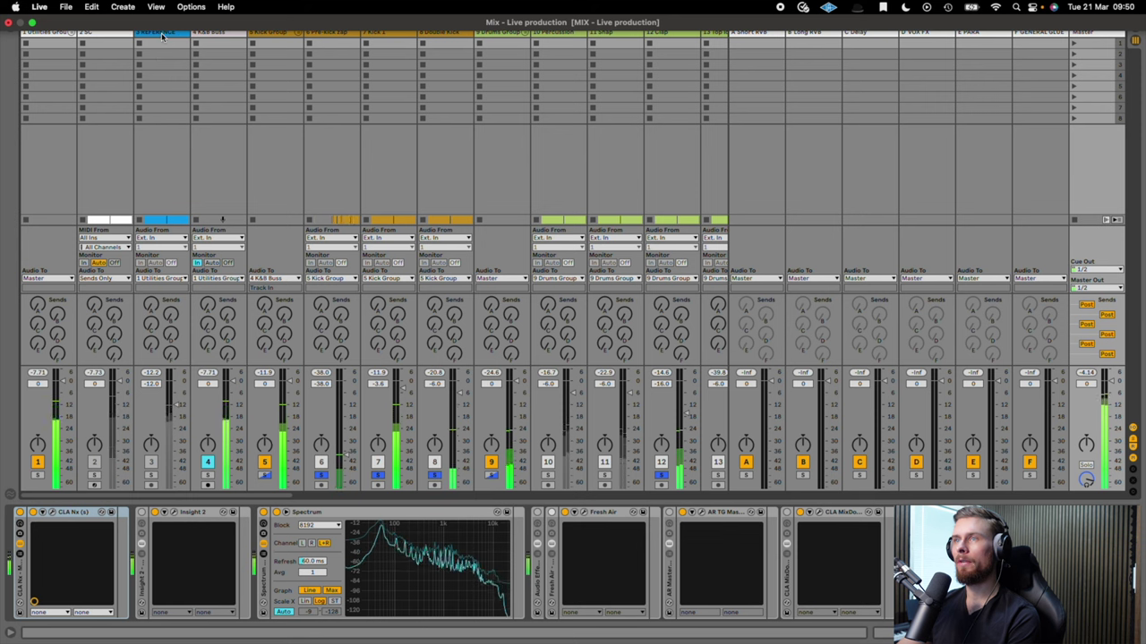
click(169, 419)
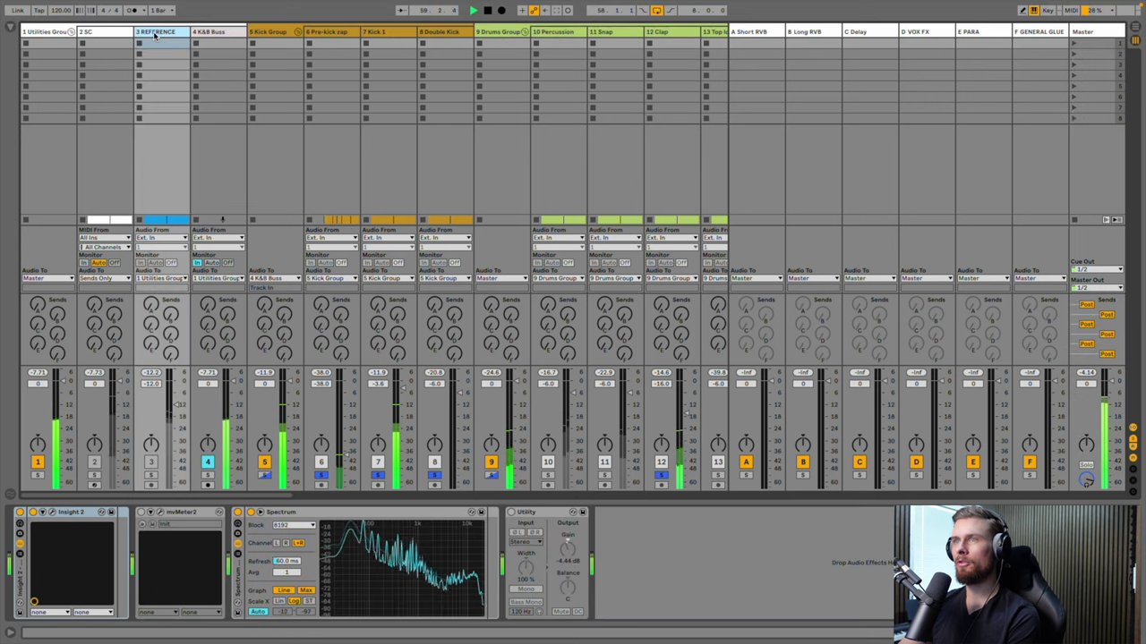
click(53, 513)
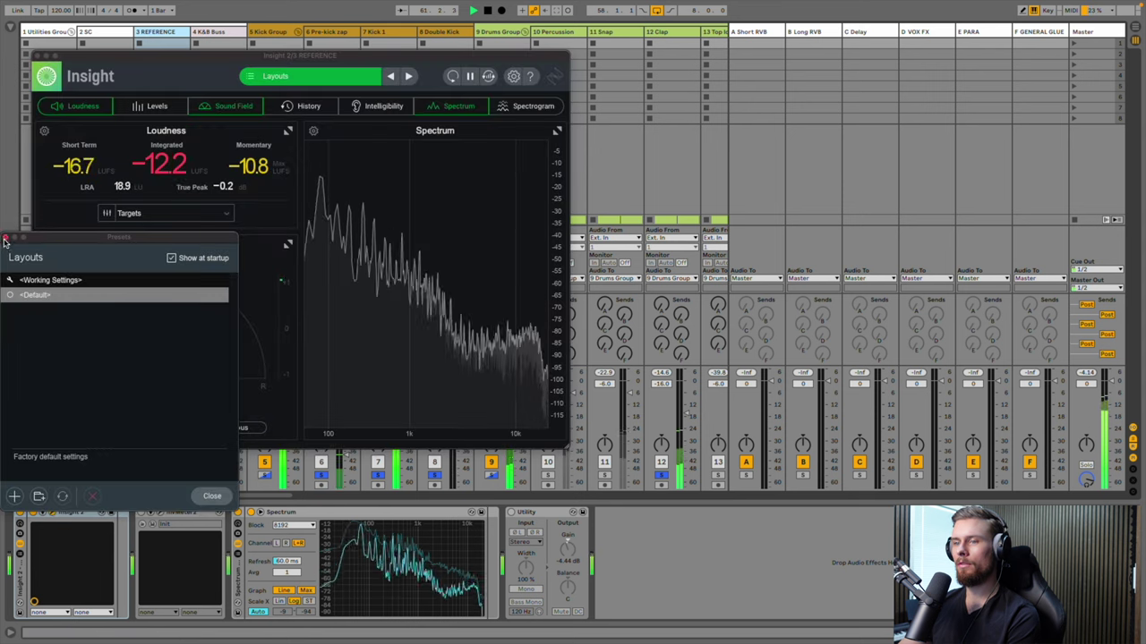
click(139, 213)
drag(215, 56, 188, 61)
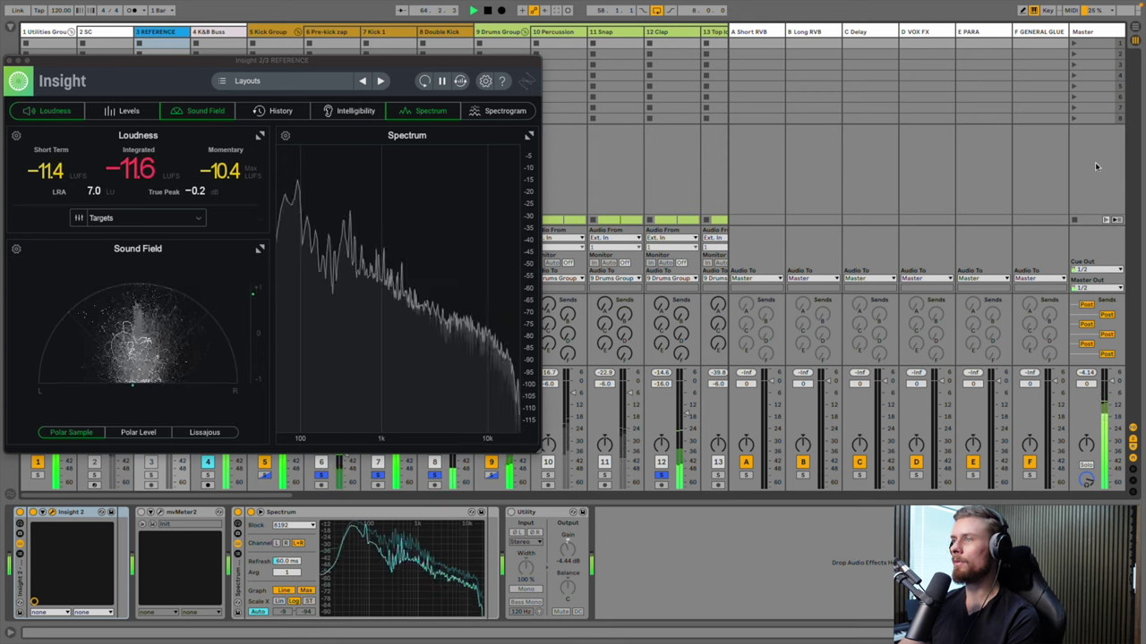
Compare the enlarged master Spectrum with the REFERENCE track's spectrum, checking the low end and overall frequency balance
key(Tab)
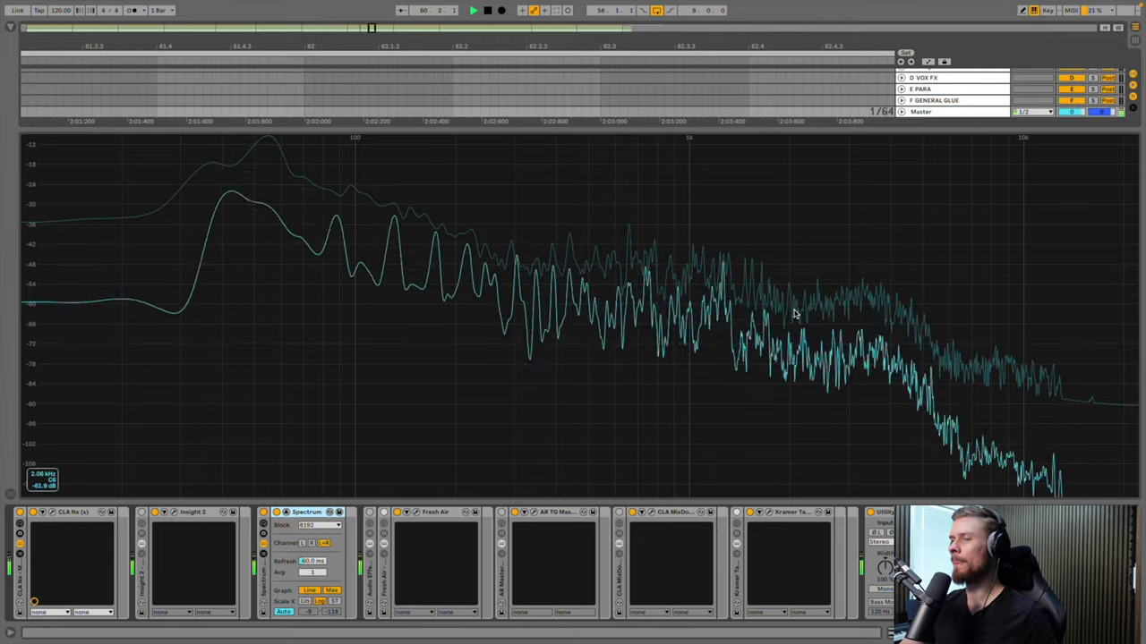
key(Tab)
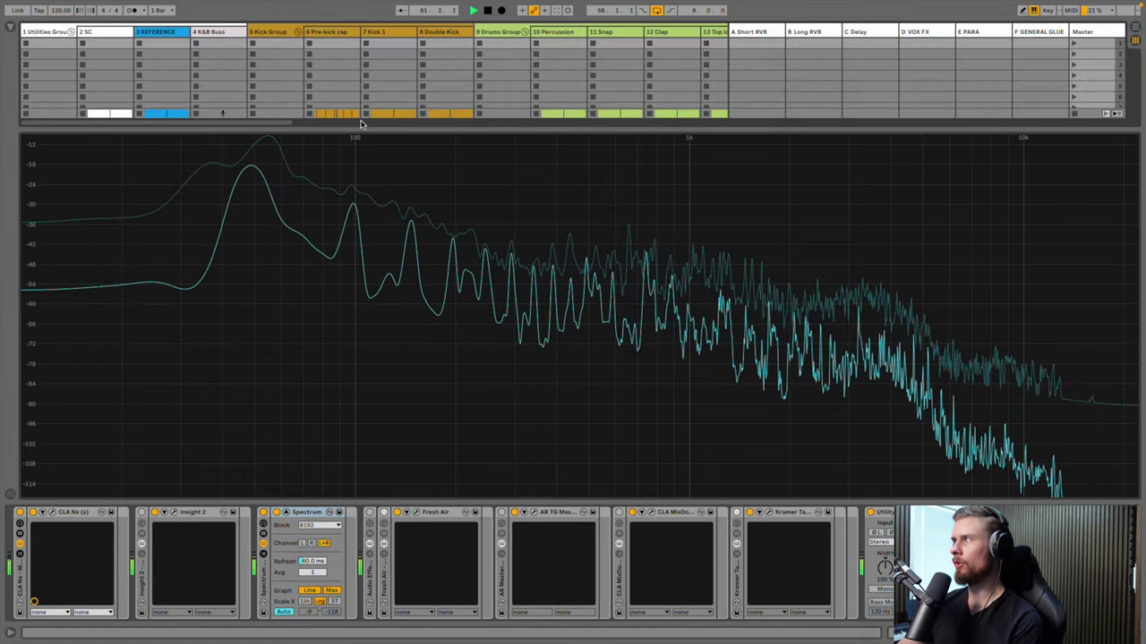
click(167, 34)
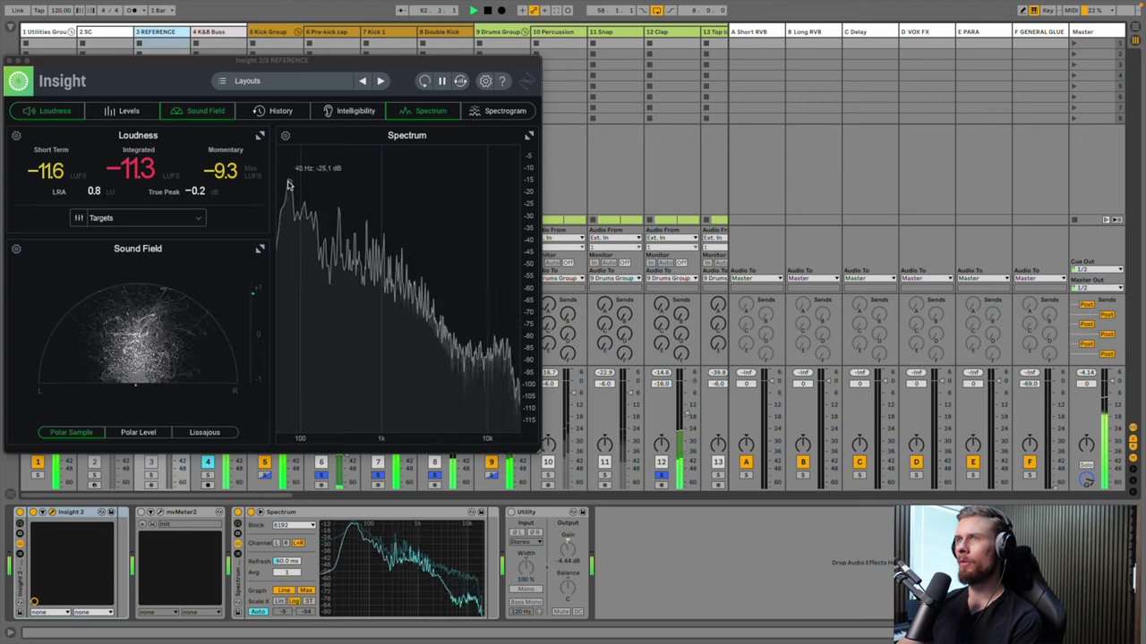
mouse_move(350, 541)
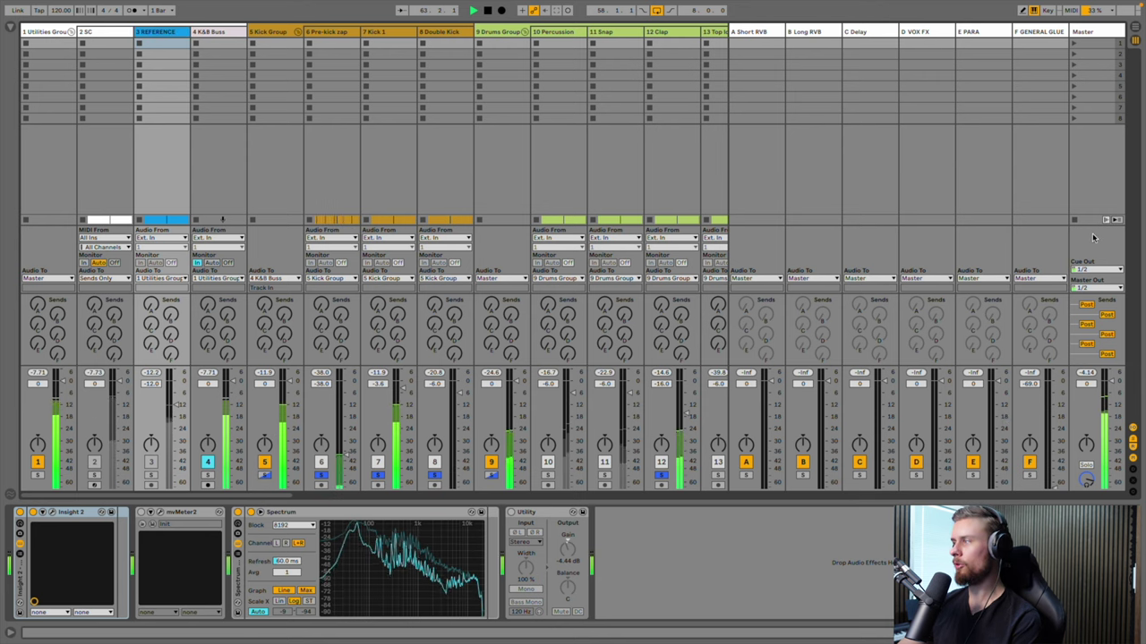
click(1100, 193)
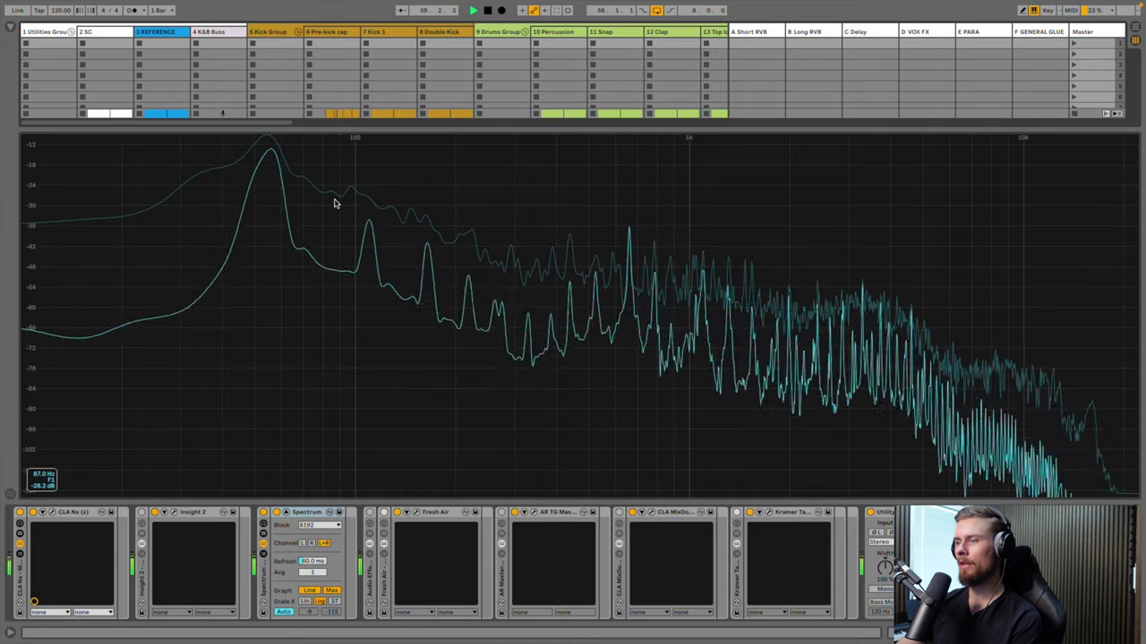
double_click(300, 394)
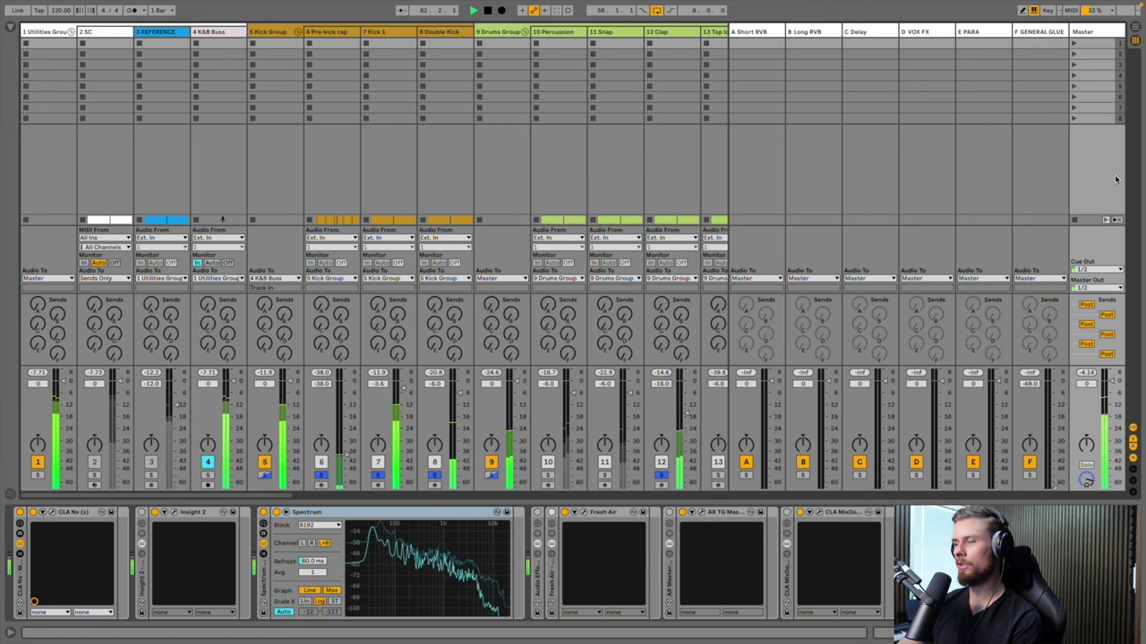
click(160, 34)
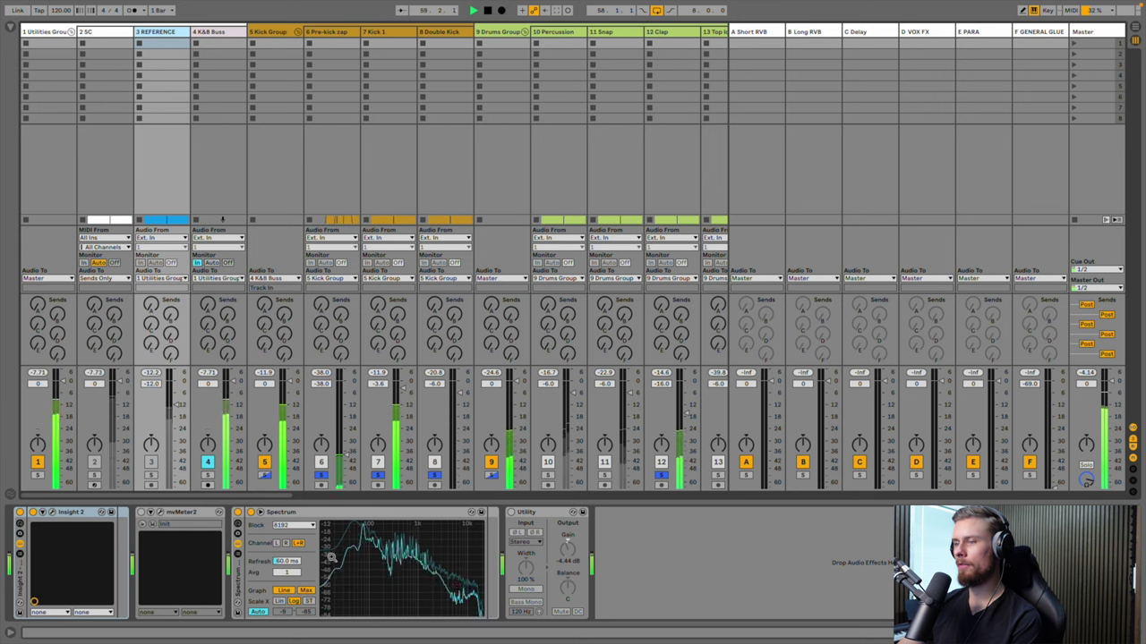
click(1092, 152)
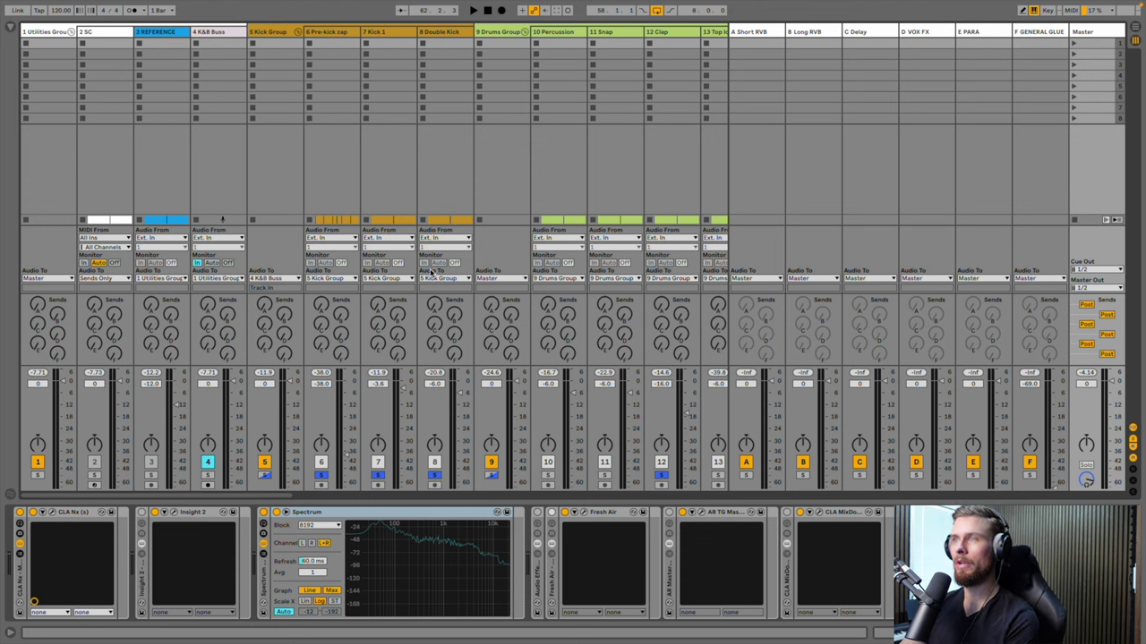
Resume playback, add Percussion to the soloed tracks and set its volume to -11.3 dB
key(space)
scroll(465, 402, right, 3)
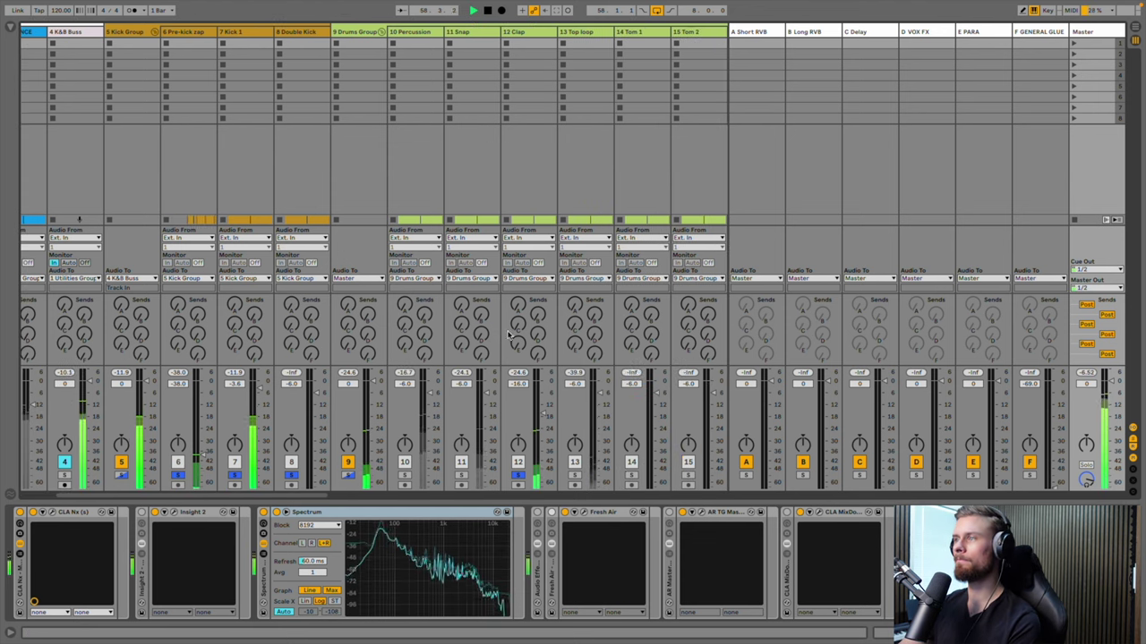
drag(429, 398, 432, 470)
mouse_move(429, 418)
mouse_down()
mouse_move(430, 395)
mouse_move(430, 404)
mouse_up()
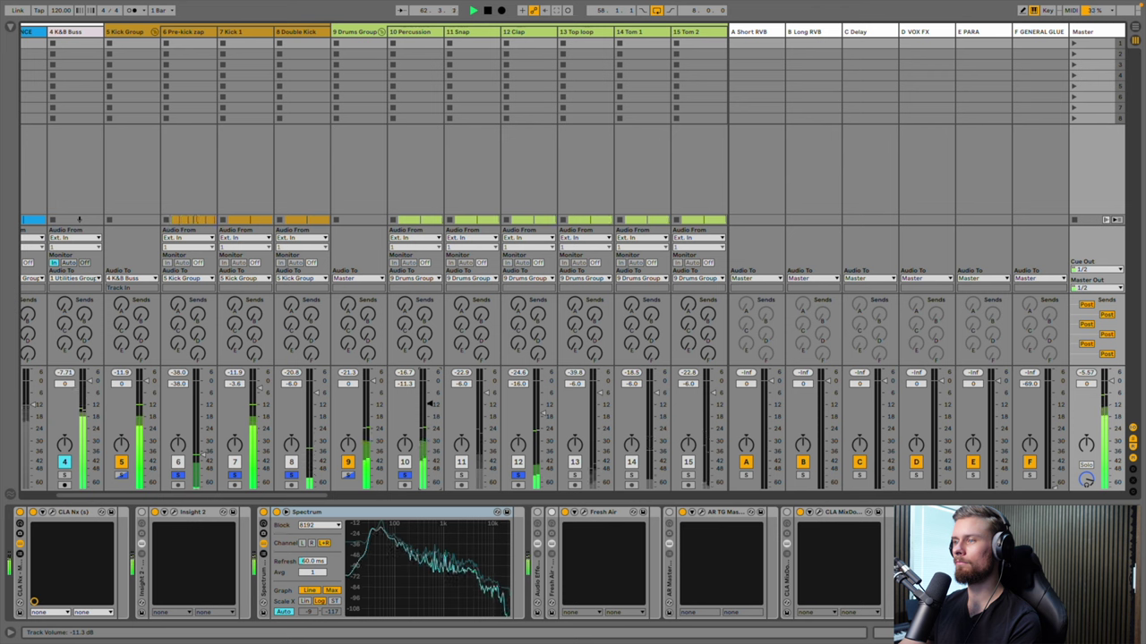
Add Snap and Top loop to the soloed tracks, lowering their volumes to -16.7 dB and -21.8 dB
mouse_move(486, 395)
mouse_down()
mouse_move(486, 423)
mouse_move(488, 414)
mouse_up()
scroll(495, 433, right, 1)
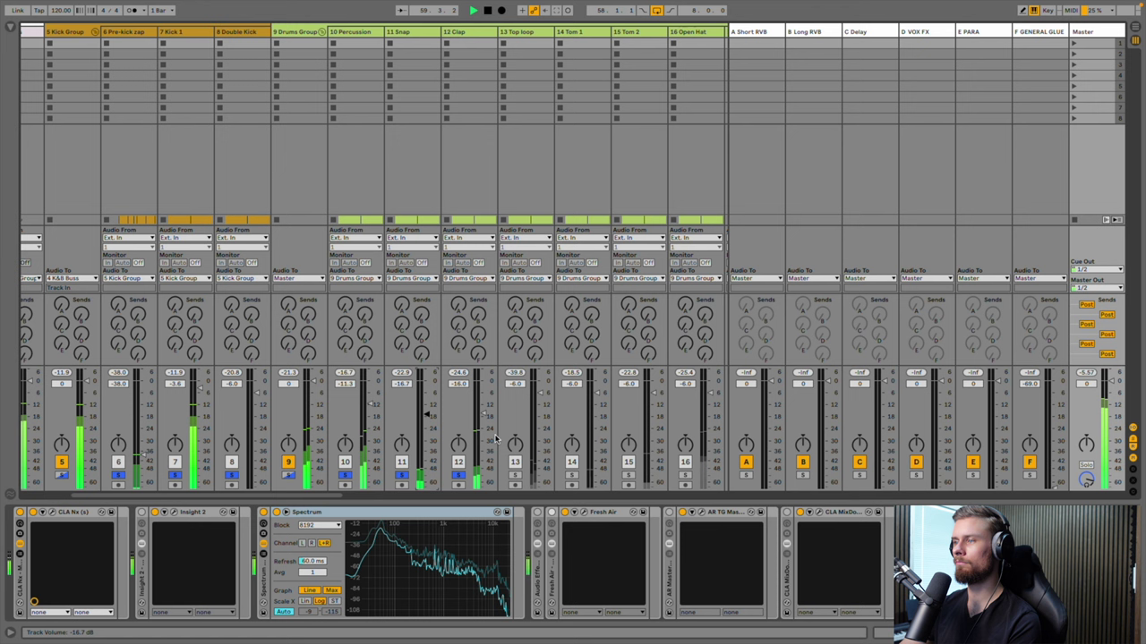
mouse_move(545, 383)
mouse_down()
mouse_move(541, 417)
mouse_move(542, 404)
mouse_up()
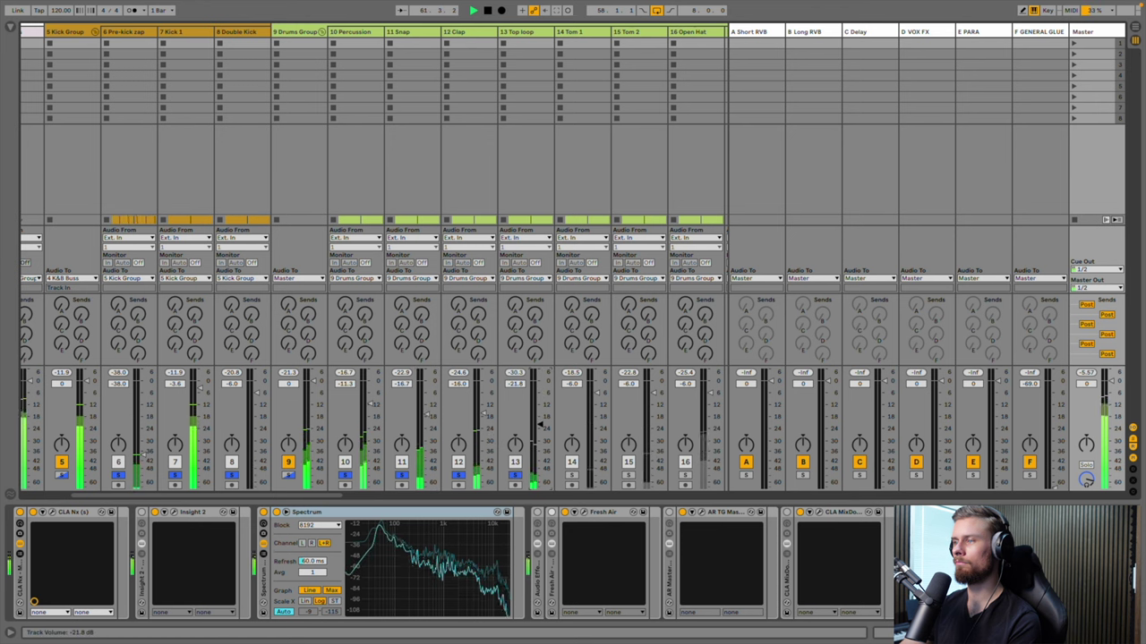
Raise Top loop to -11.3 dB and add Tom 1 and Tom 2 to the soloed tracks at -13.0 dB and -15.8 dB
scroll(559, 421, right, 3)
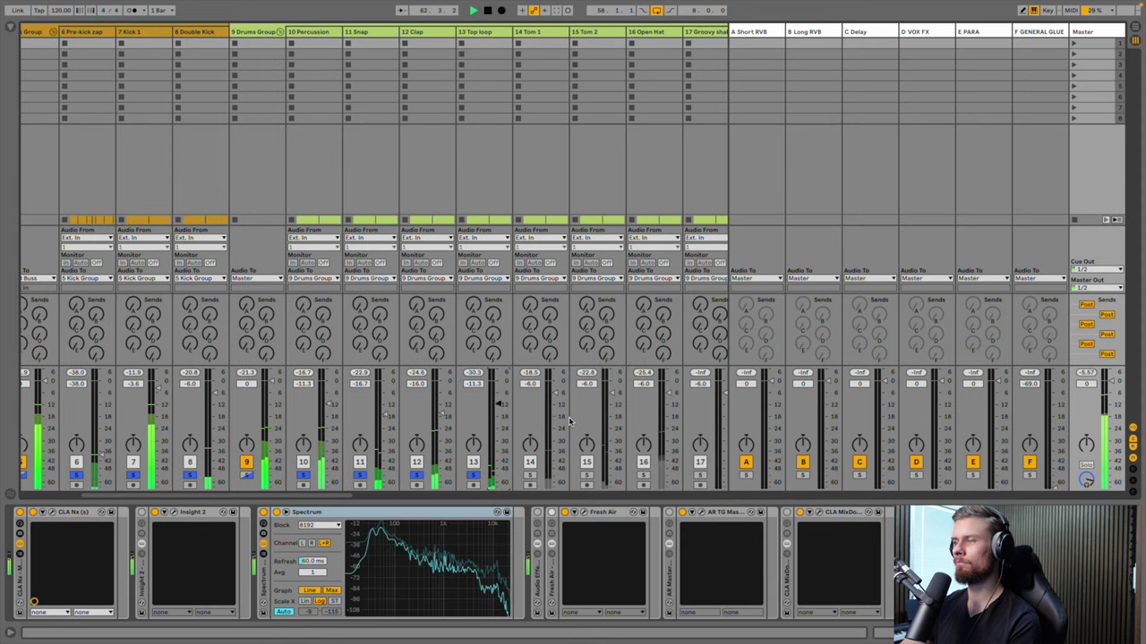
mouse_move(434, 383)
mouse_down()
mouse_move(434, 405)
mouse_move(459, 416)
mouse_up()
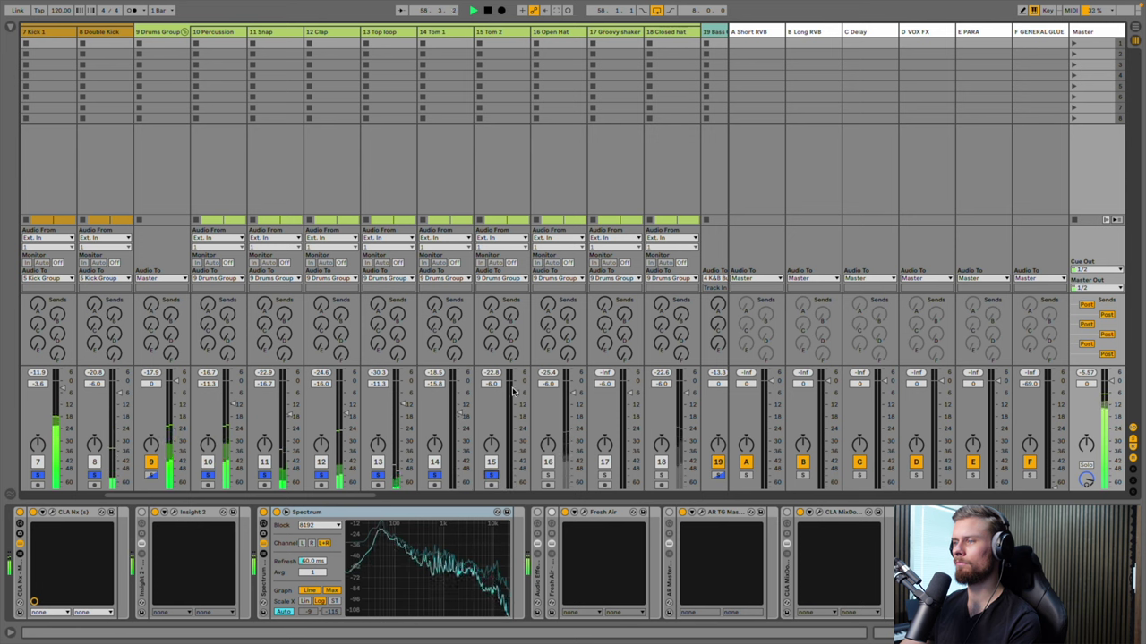
drag(515, 391, 517, 415)
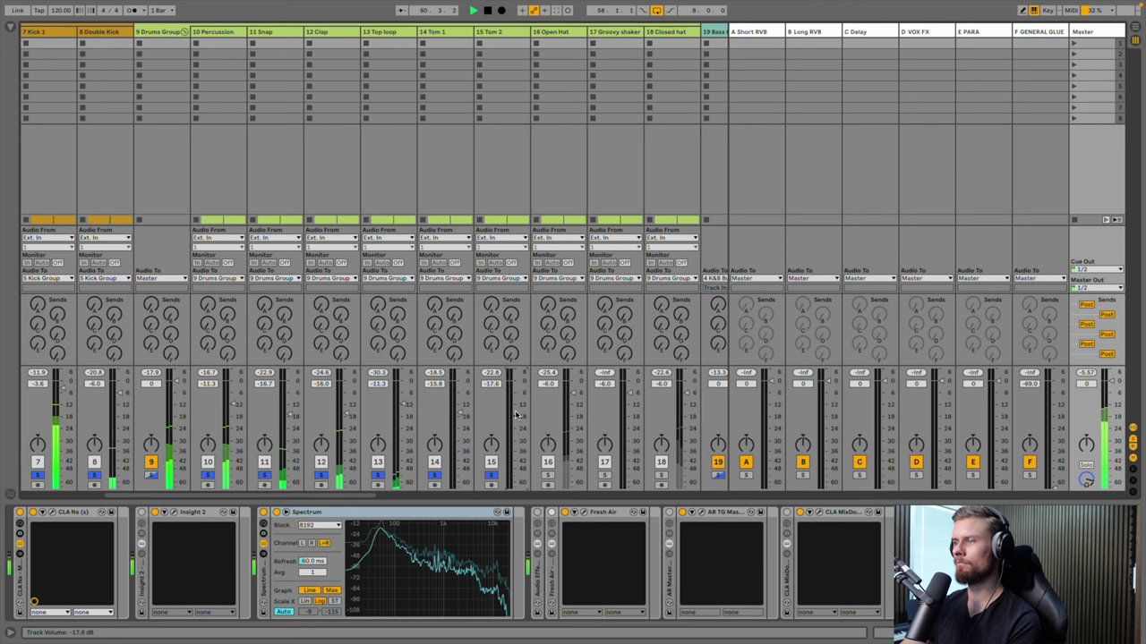
drag(460, 413, 517, 410)
Add Open Hat and Closed hat to the soloed tracks, lowering their volumes to -17.3 dB and -18.5 dB
scroll(452, 479, right, 2)
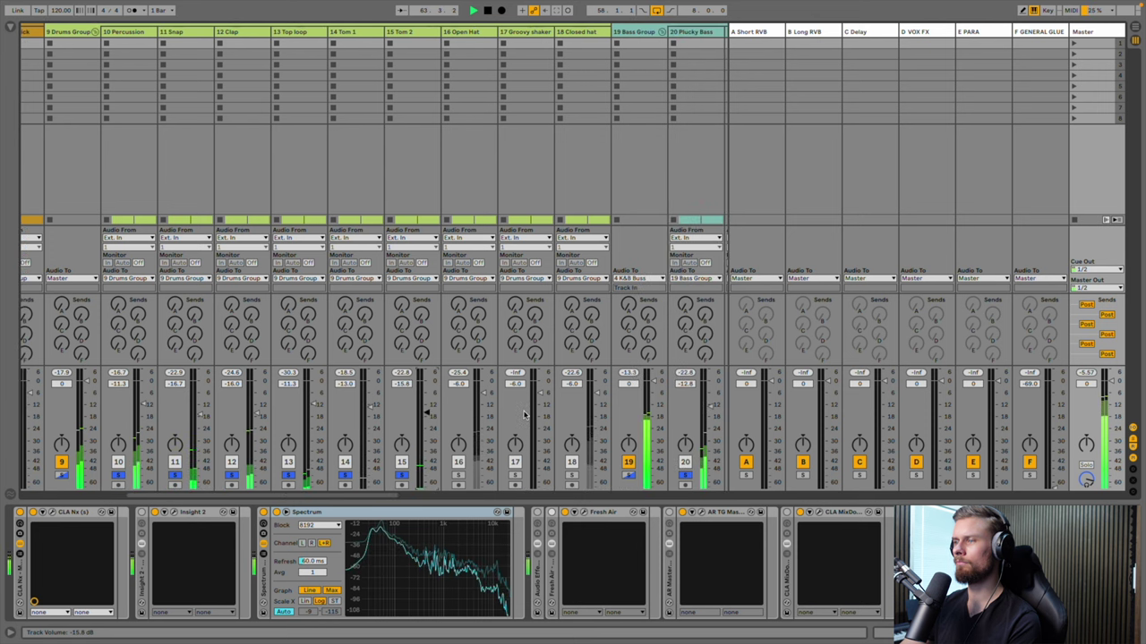
drag(484, 392, 484, 418)
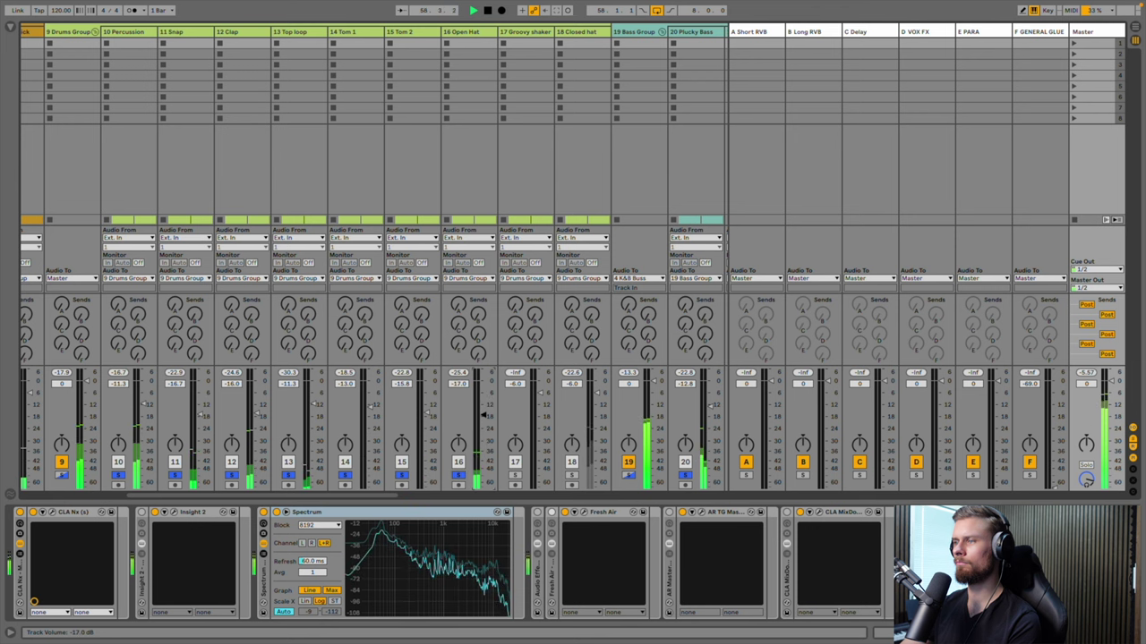
scroll(485, 418, right, 1)
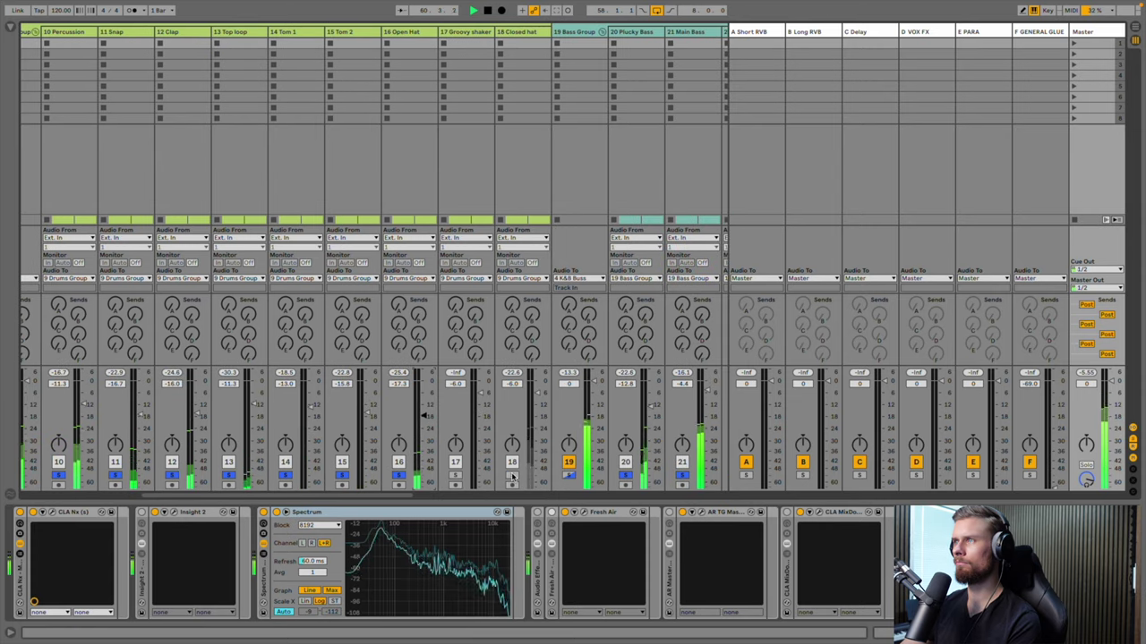
drag(541, 399, 537, 418)
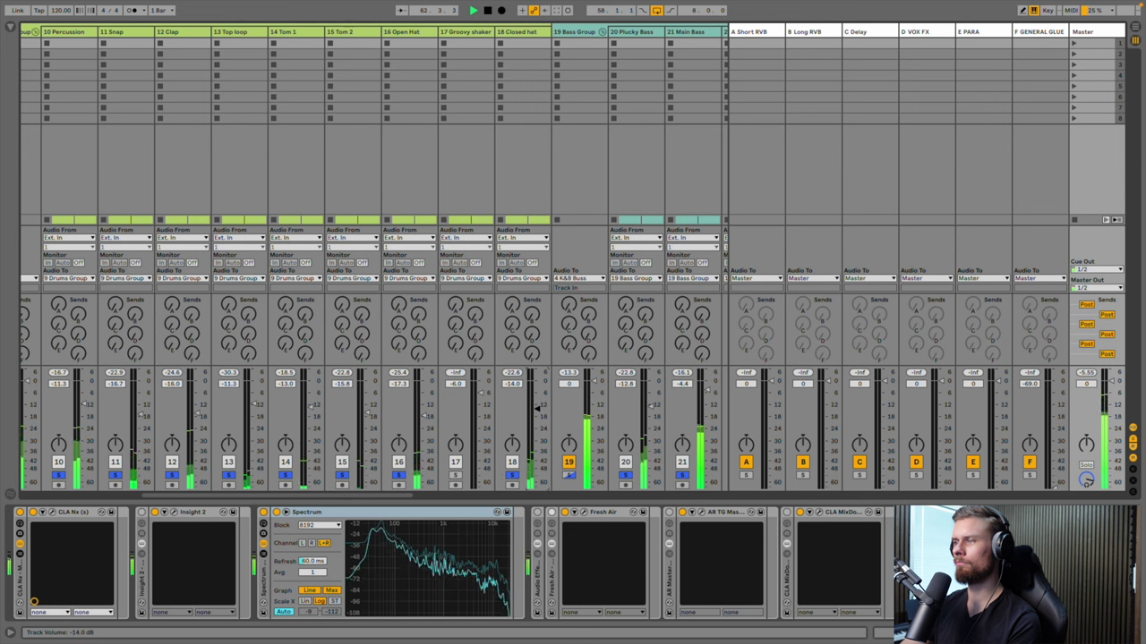
drag(538, 415, 538, 418)
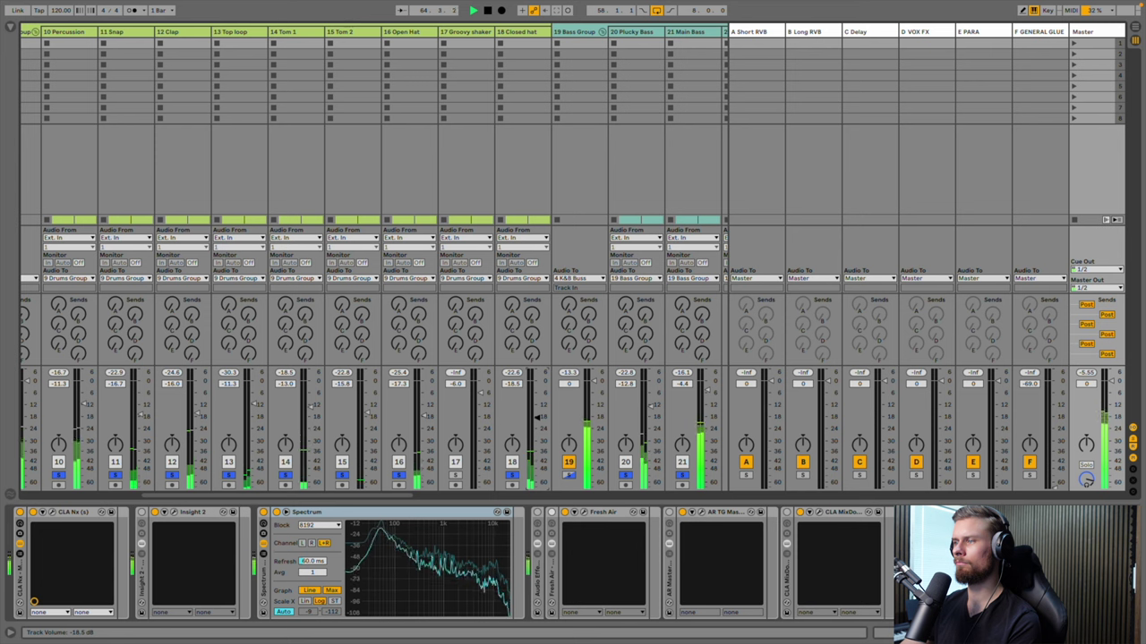
Set the Grand piano track's volume to -12.2 dB
scroll(479, 425, right, 6)
scroll(488, 437, right, 2)
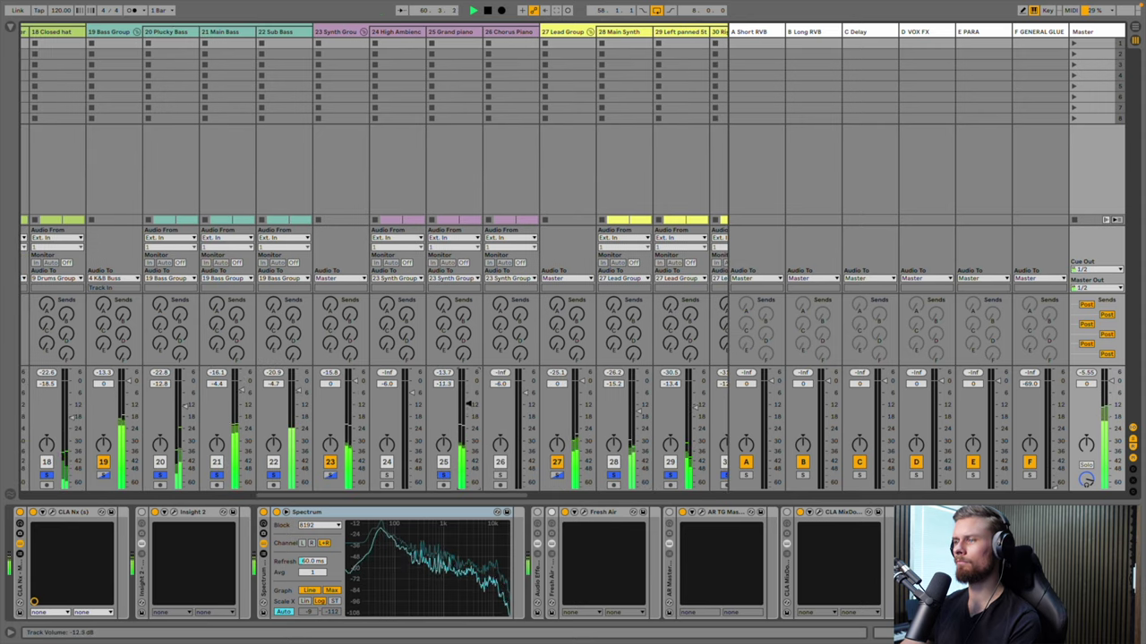
drag(470, 397, 469, 405)
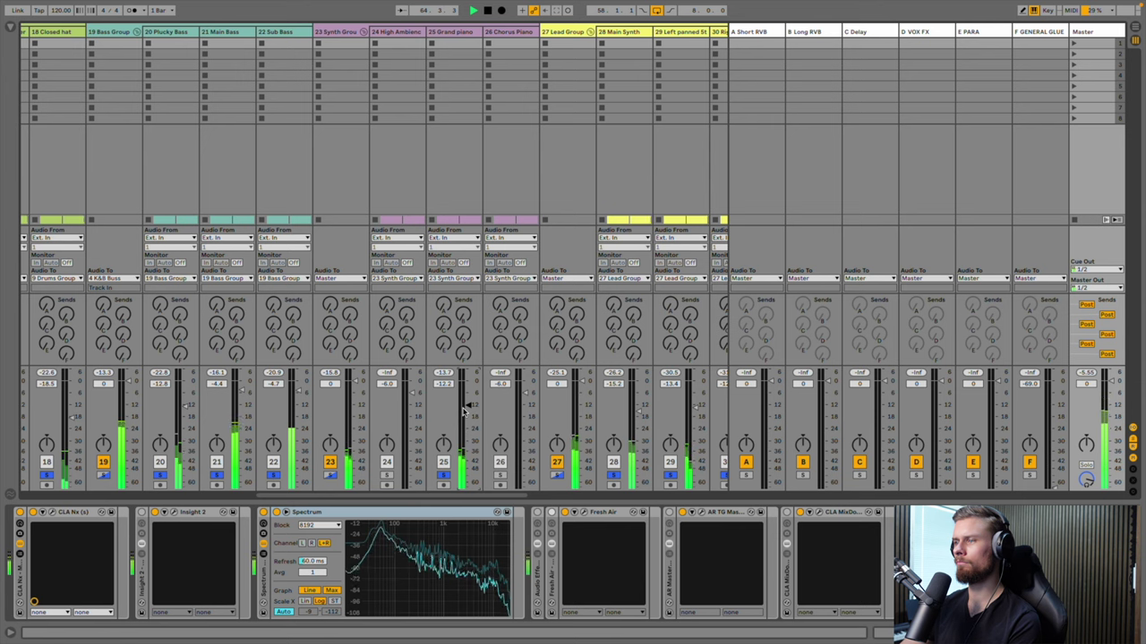
Extend the arrangement loop to 15 bars, move it to bar 74 in the New chord progressions section and play it
scroll(465, 405, right, 1)
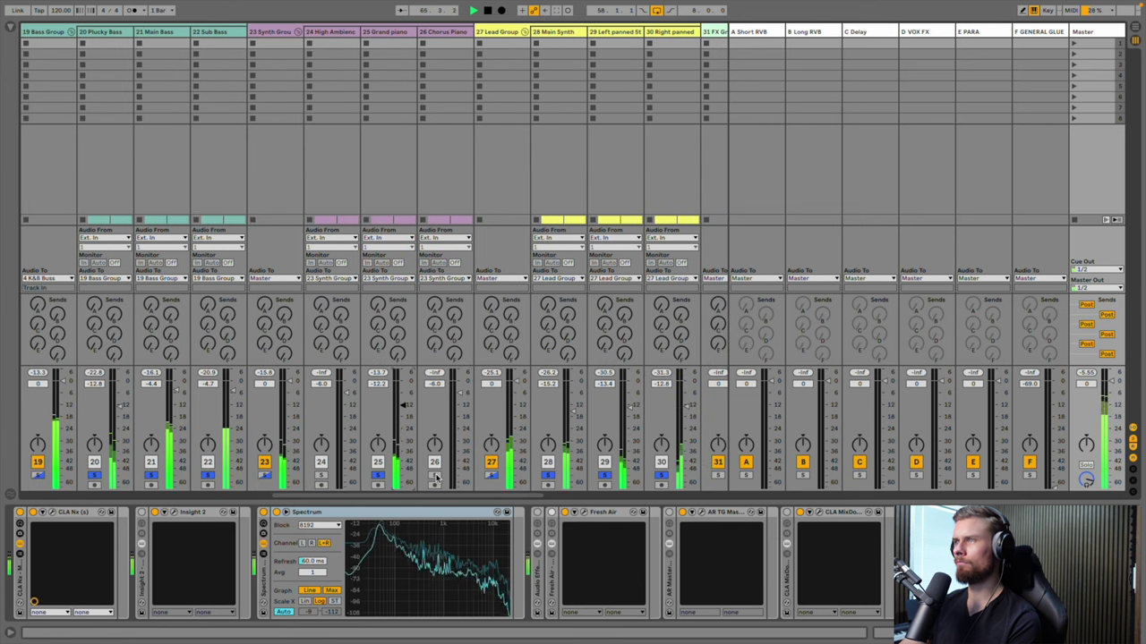
key(Tab)
scroll(607, 117, down, 6)
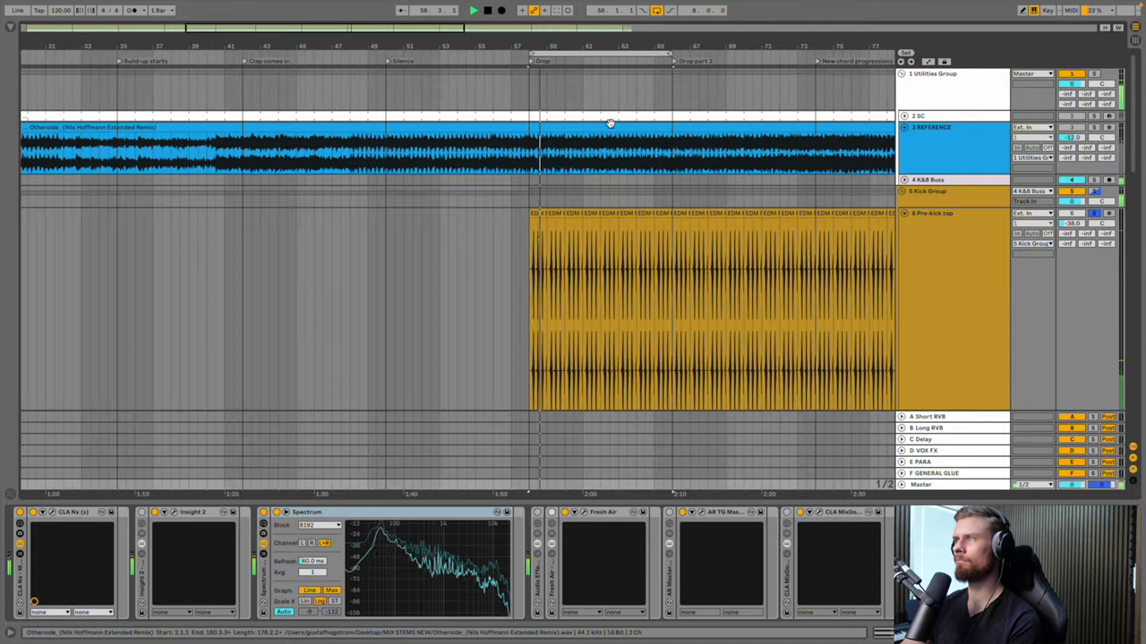
drag(526, 56, 605, 54)
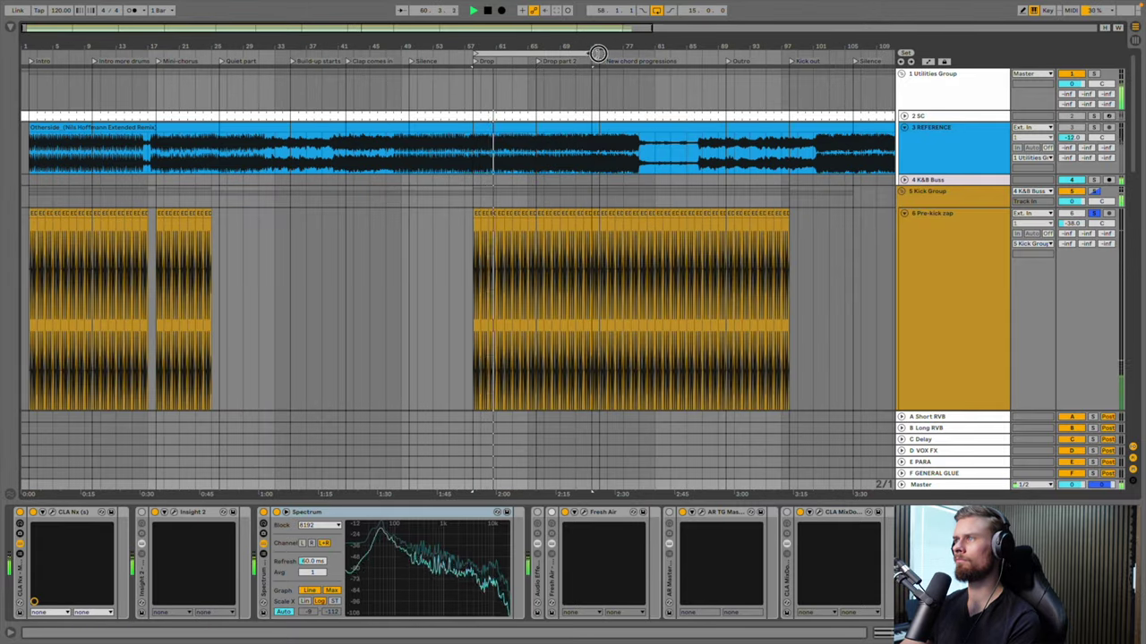
drag(600, 52, 648, 52)
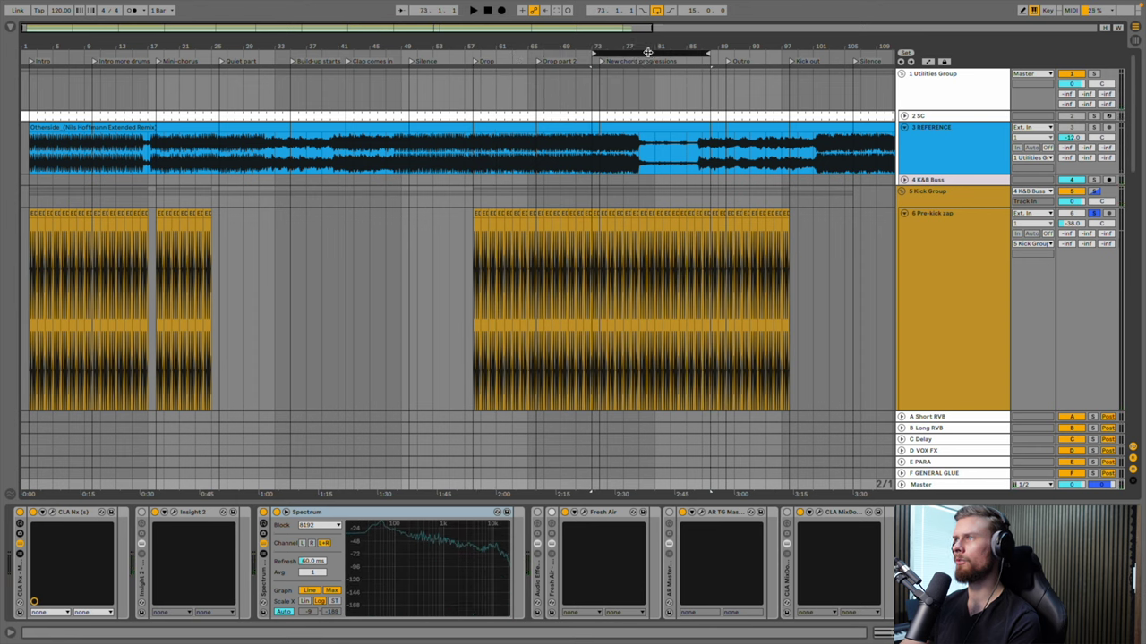
key(space)
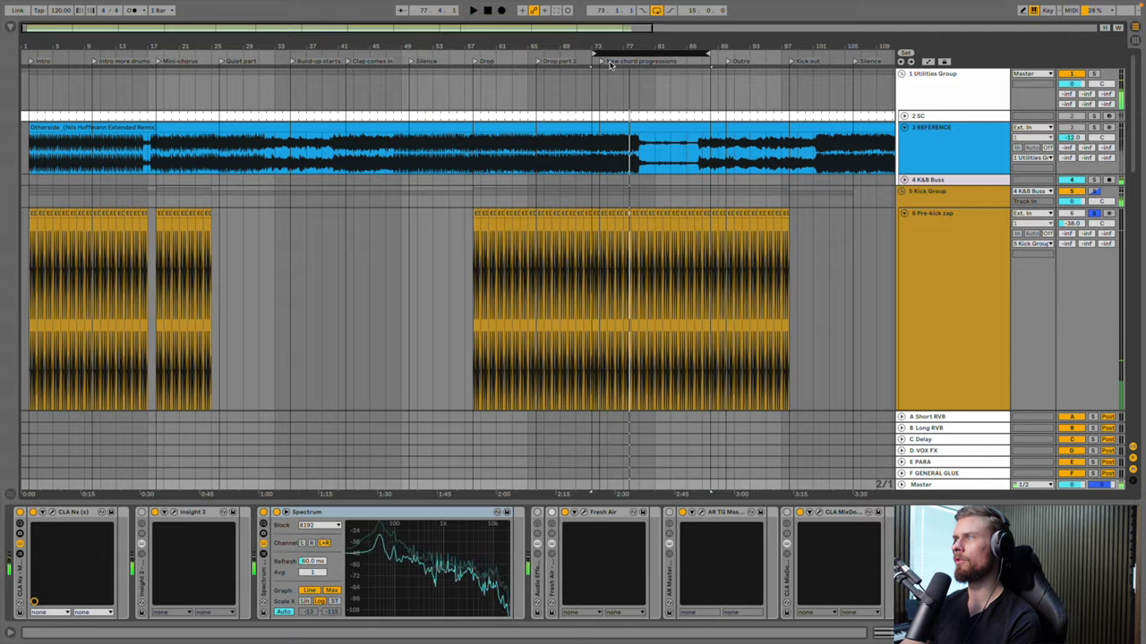
scroll(606, 60, up, 3)
scroll(606, 61, up, 2)
drag(598, 52, 624, 52)
Add Chorus Piano to the soloed tracks in the mixer and lower its volume to -12.0 dB during playback
key(Tab)
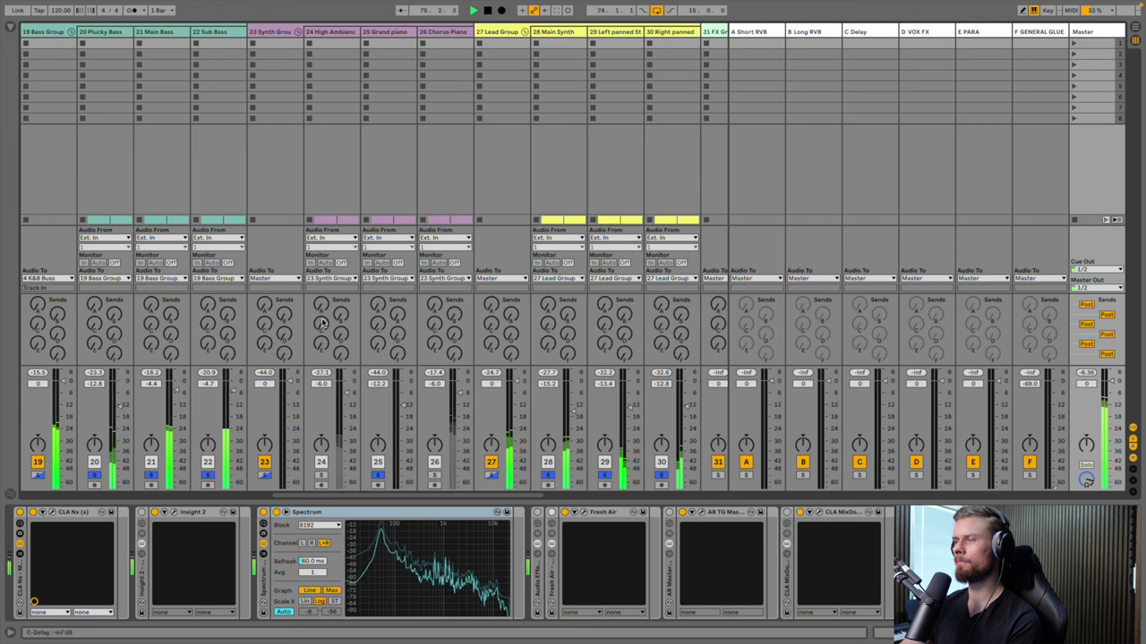
drag(460, 394, 460, 405)
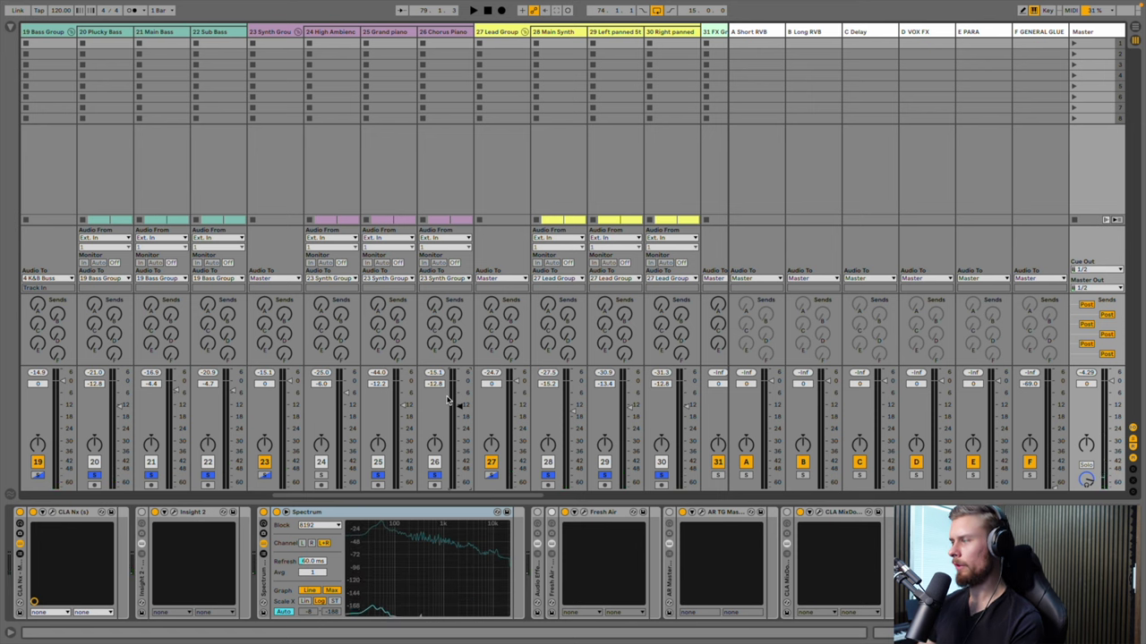
key(space)
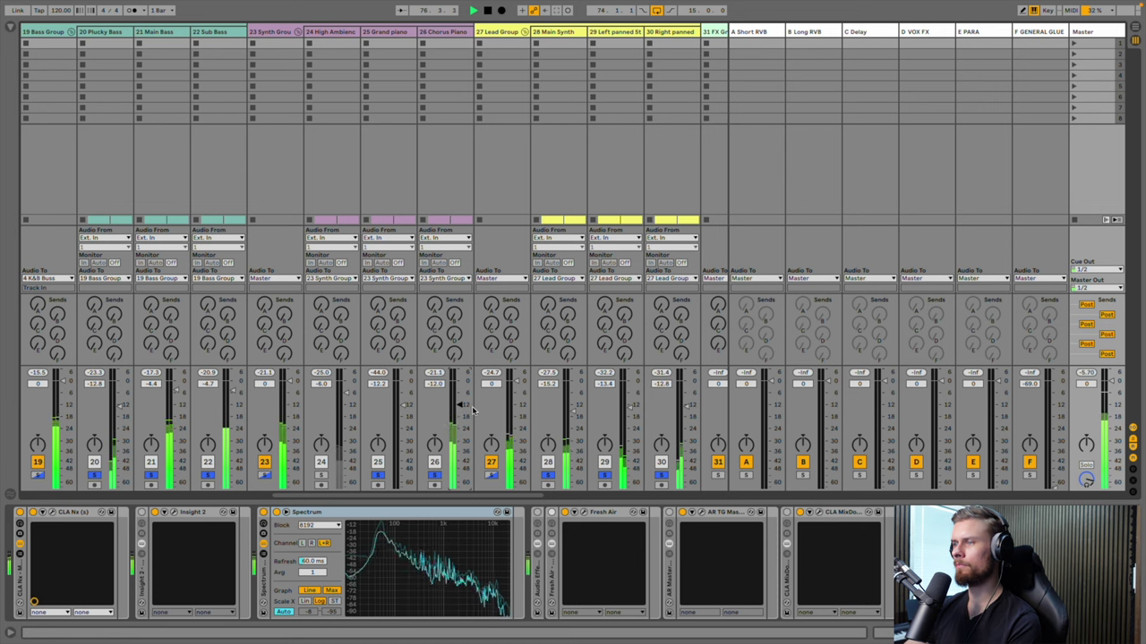
Return to the drum tracks and lower Snap to -17.3 dB and Clap to -17.0 dB
scroll(472, 409, right, 2)
scroll(471, 409, left, 7)
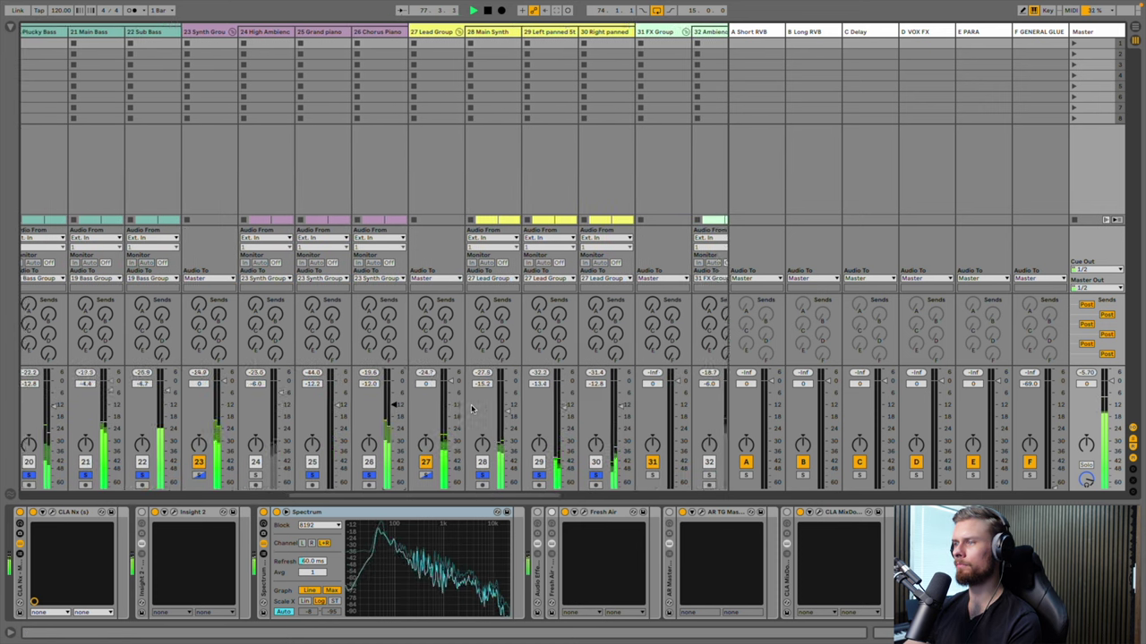
scroll(471, 409, left, 1)
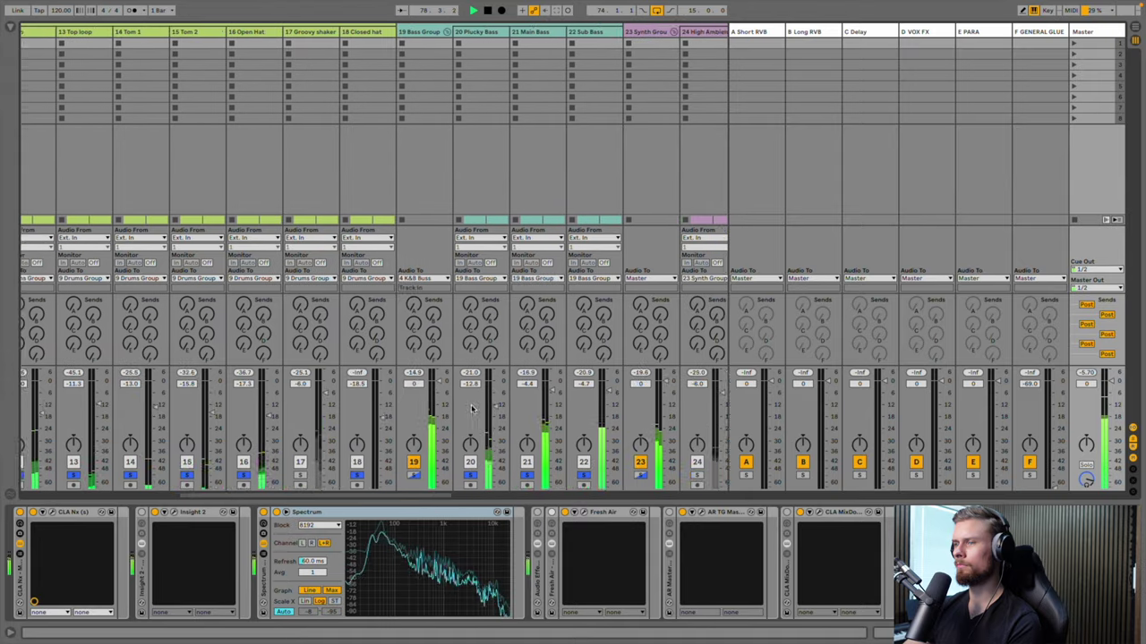
scroll(472, 409, left, 10)
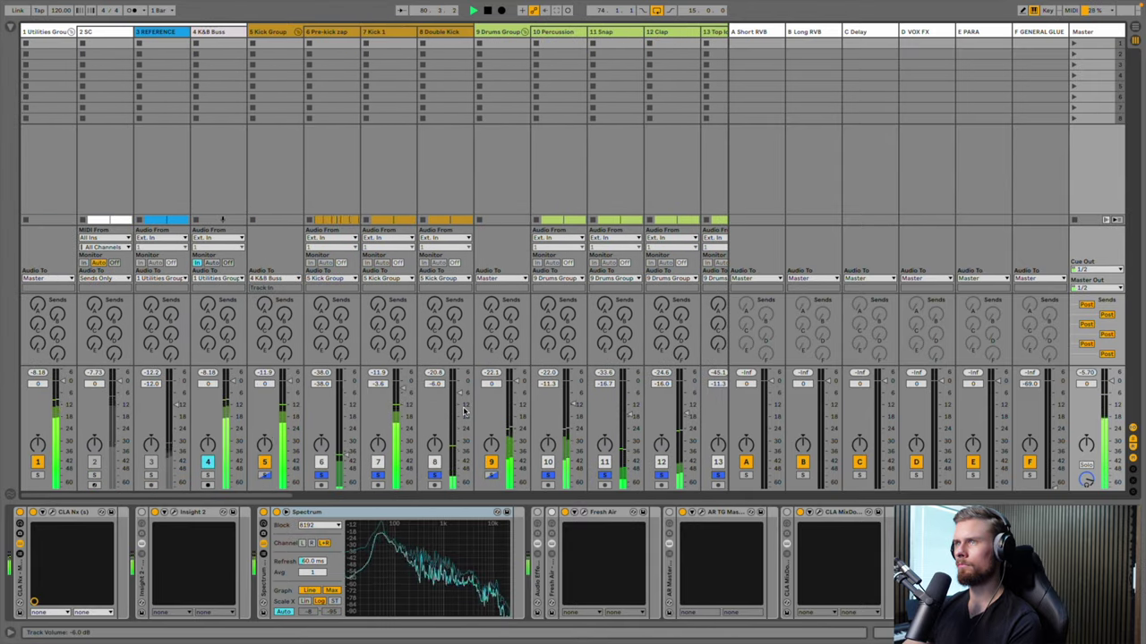
scroll(472, 409, right, 2)
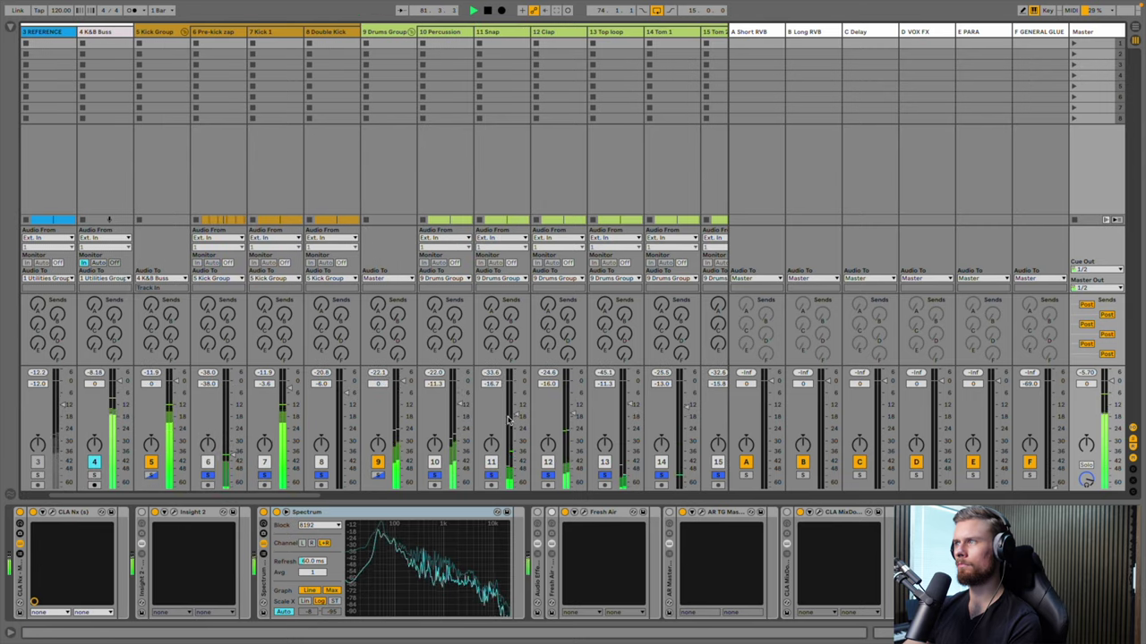
drag(517, 413, 526, 417)
scroll(538, 419, right, 1)
scroll(483, 416, right, 3)
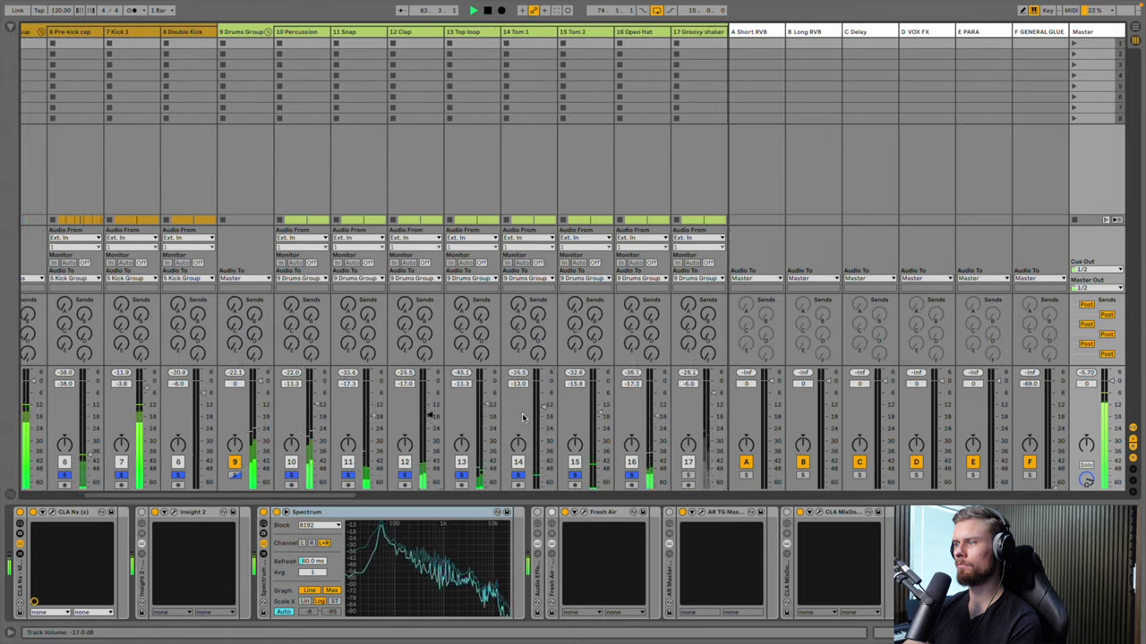
Raise Plucky Bass to -12.2 dB and display the Main Bass track's device chain
scroll(434, 416, right, 6)
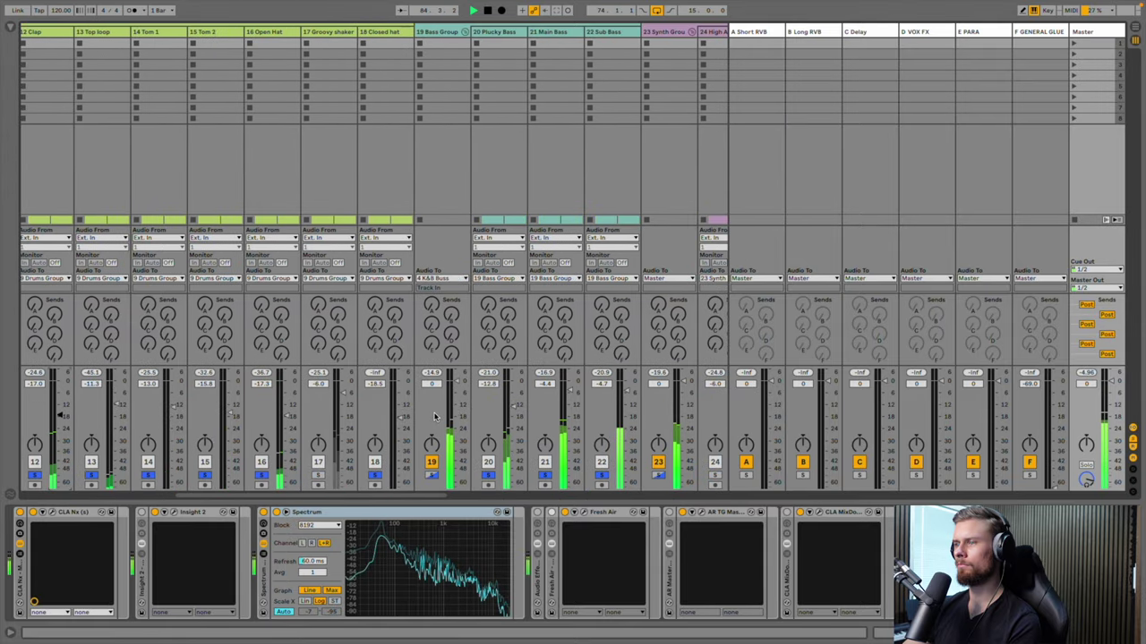
drag(432, 409, 429, 405)
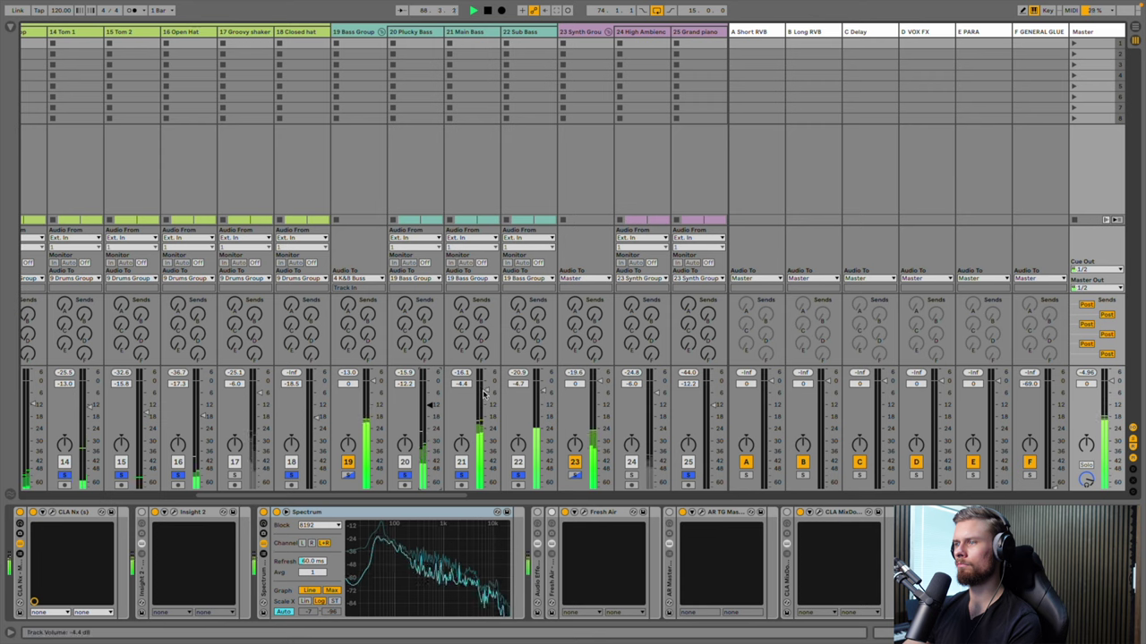
click(474, 176)
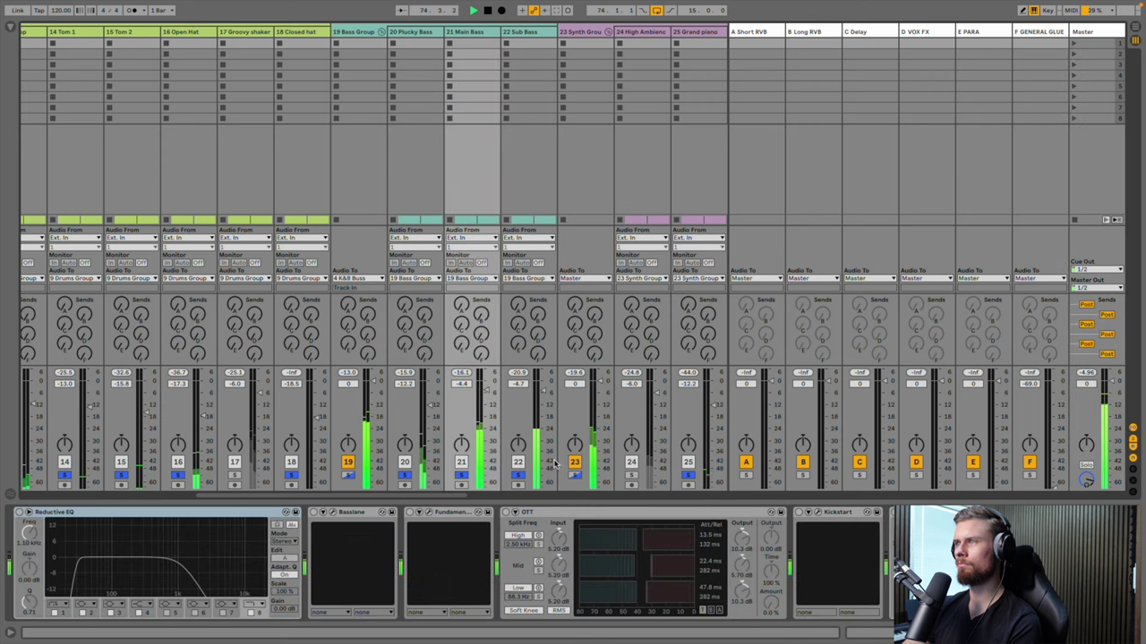
scroll(633, 541, down, 5)
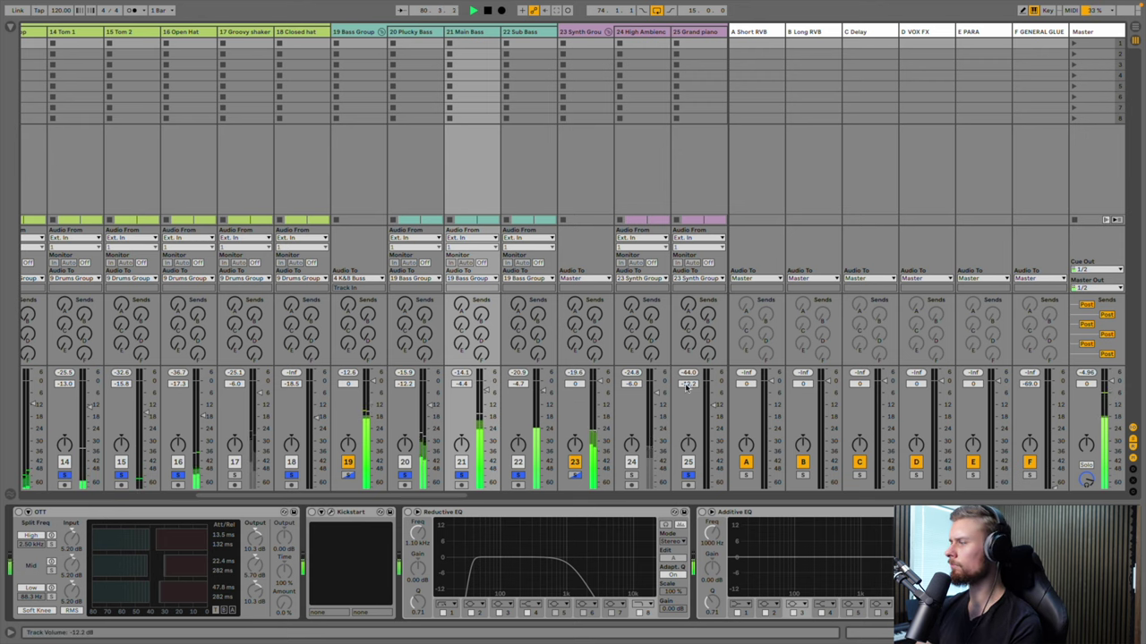
Add Ambience and Crystallizer from the FX Group to the soloed tracks, lowering their volumes to -25.6 dB and -23.0 dB
scroll(494, 380, right, 4)
scroll(499, 371, right, 10)
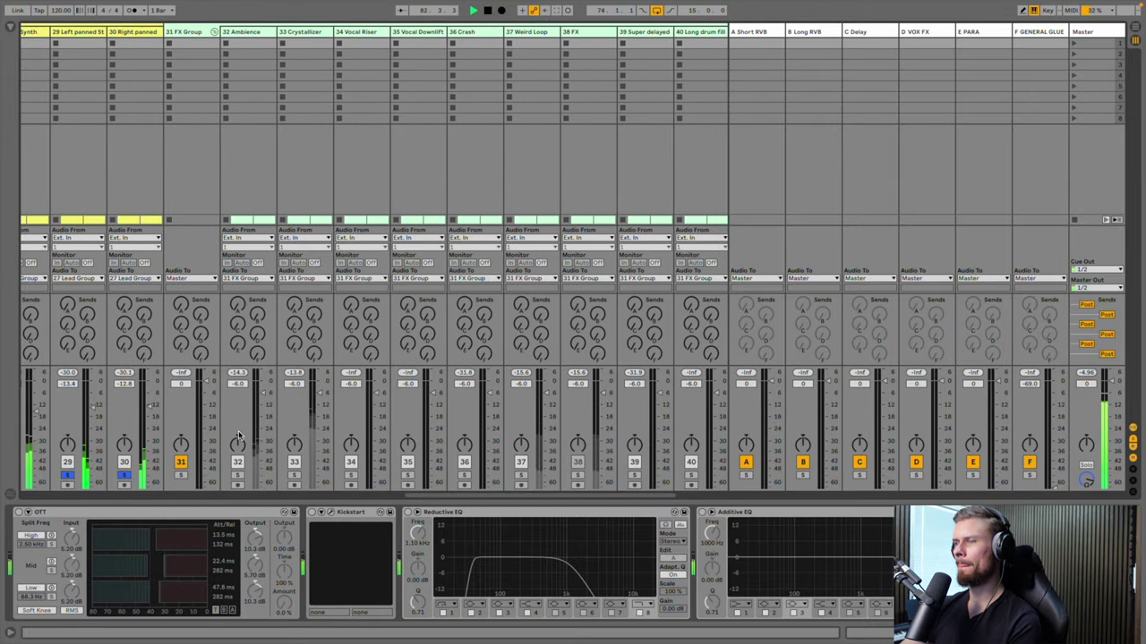
click(237, 474)
drag(261, 394, 263, 429)
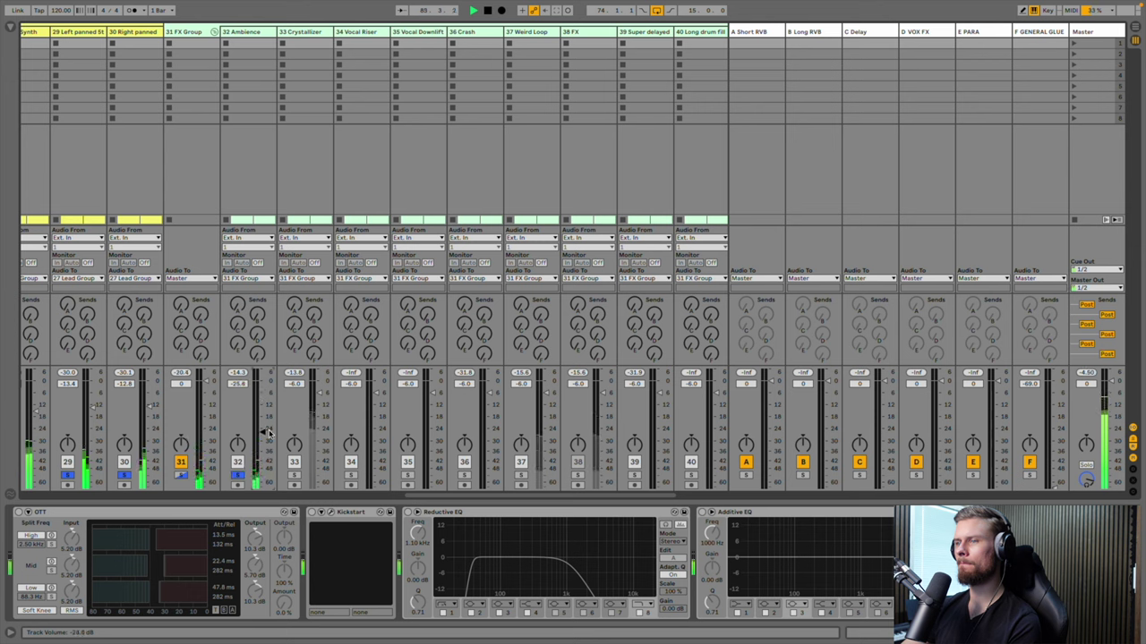
ctrl+click(293, 475)
drag(320, 400, 318, 424)
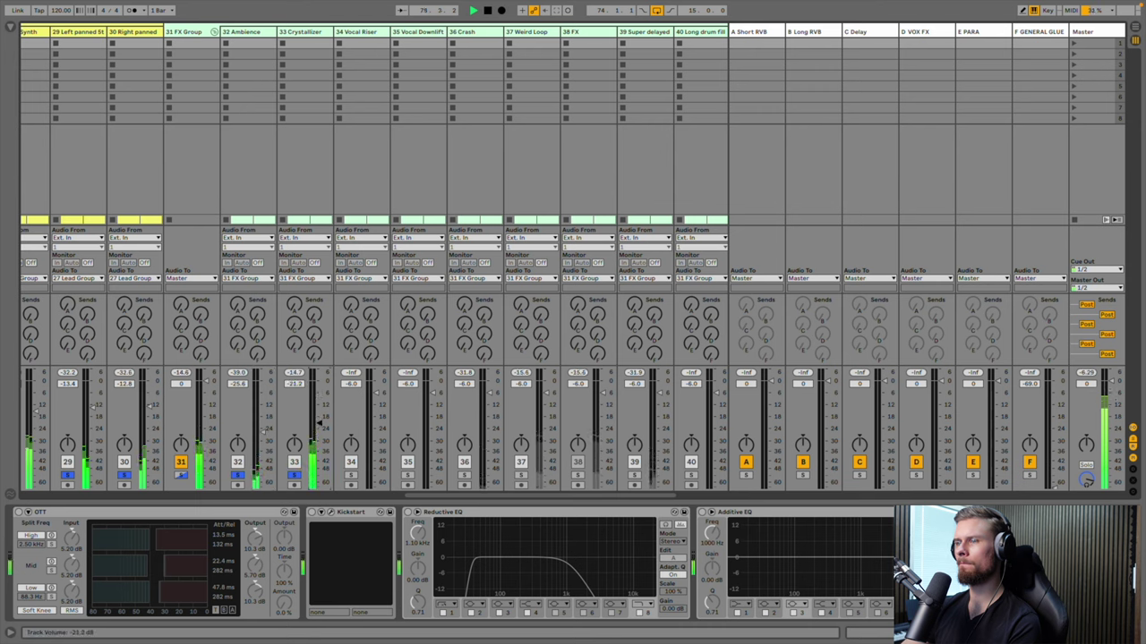
drag(319, 423, 320, 428)
Add Weird Loop to the soloed tracks and lower its volume to -13.4 dB
scroll(337, 428, right, 2)
scroll(341, 428, right, 2)
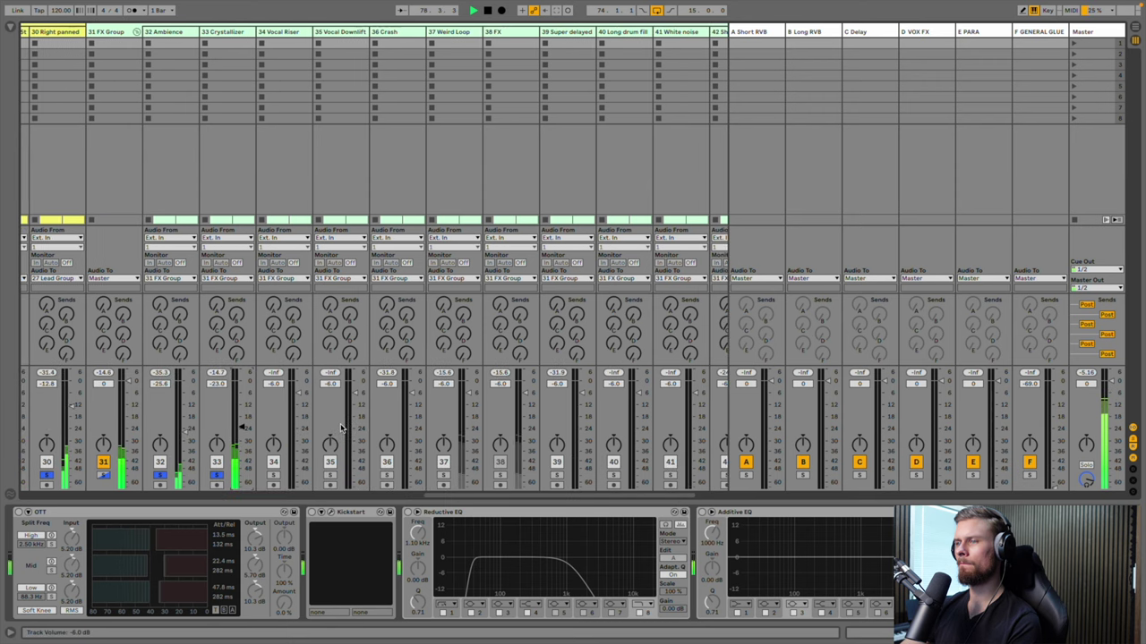
scroll(421, 418, right, 3)
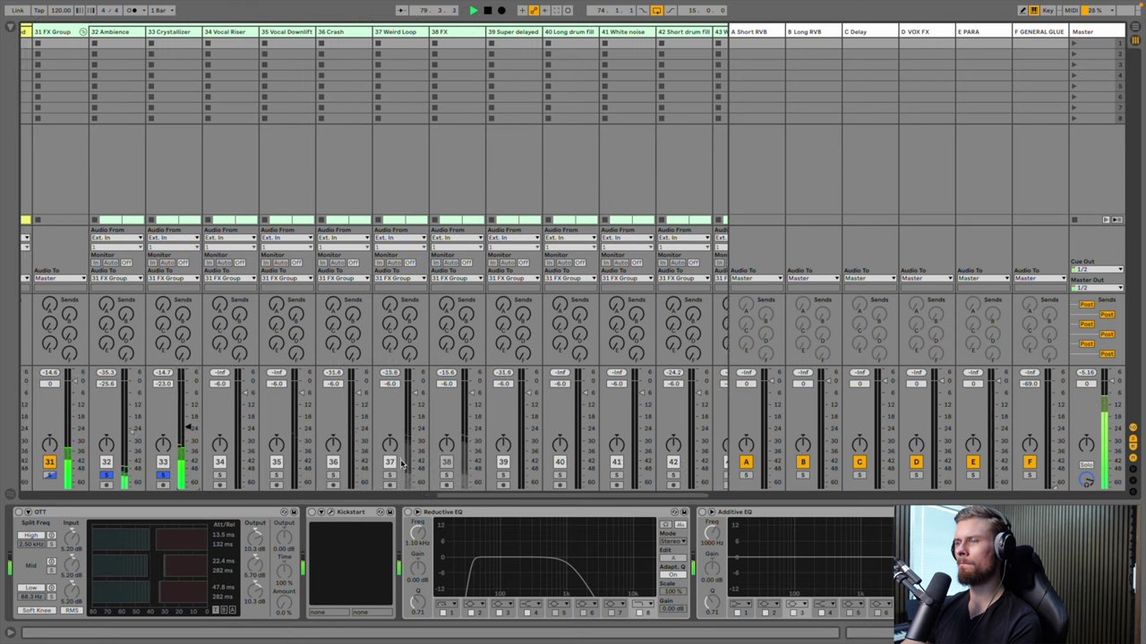
mouse_move(415, 399)
mouse_down()
mouse_move(413, 375)
mouse_move(416, 412)
mouse_up()
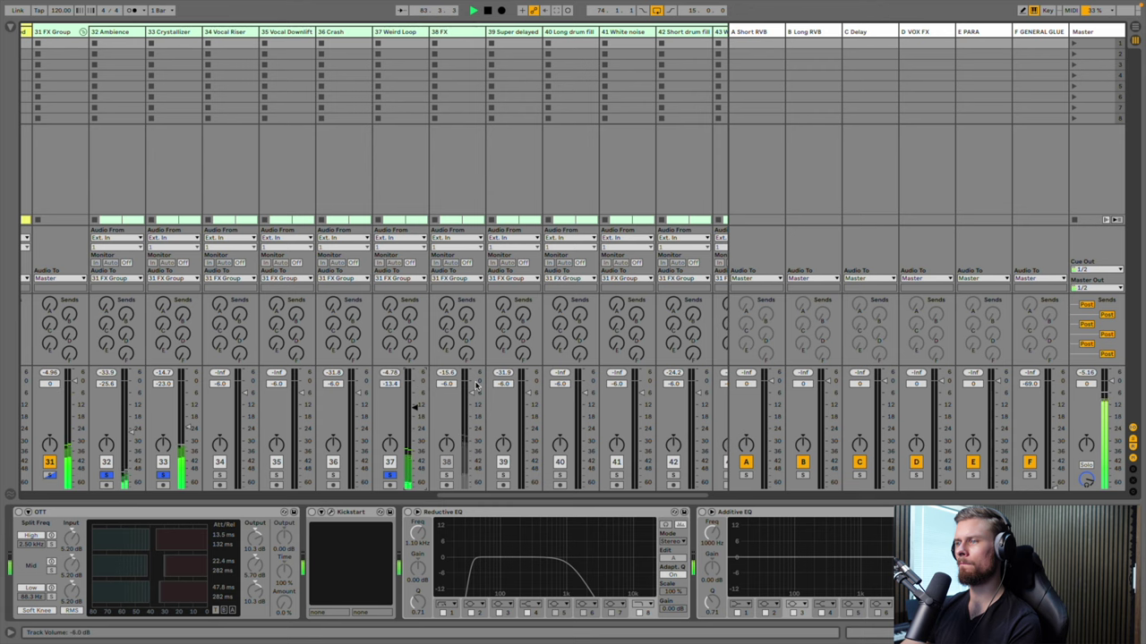
Delete the track named FX, next to Weird Loop, from the FX Group
scroll(412, 420, right, 3)
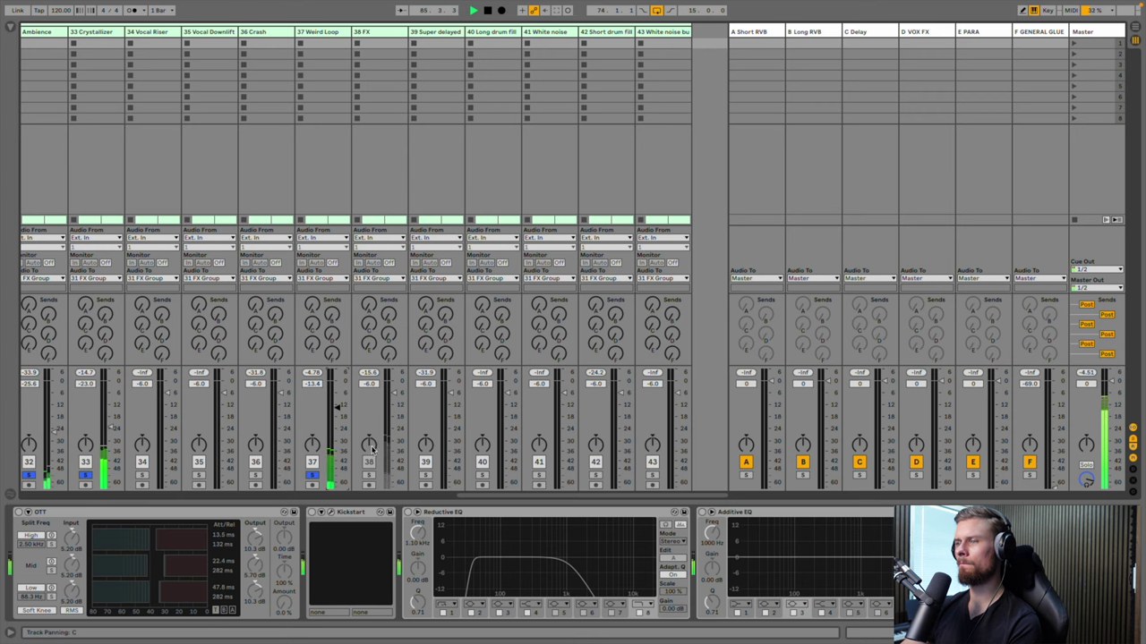
click(371, 33)
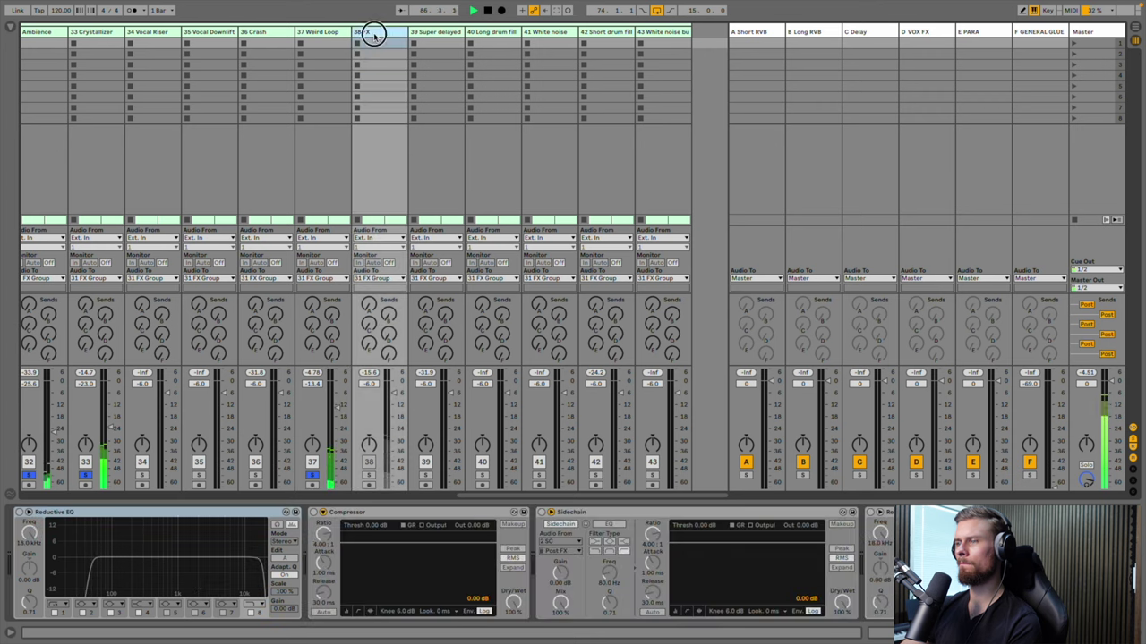
key(Delete)
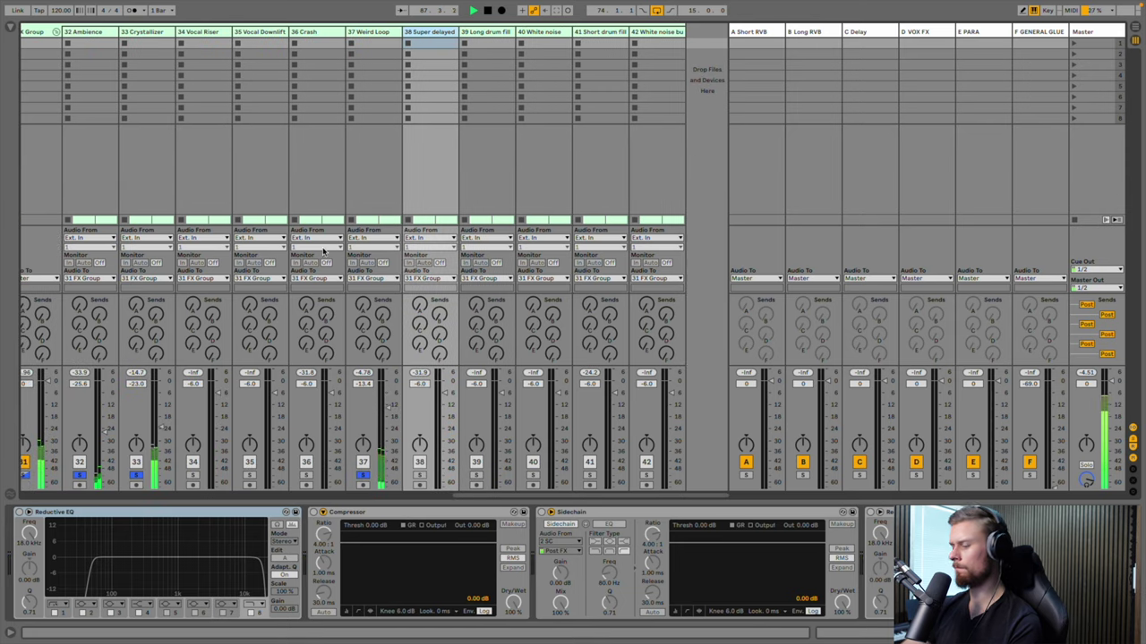
Show the arrangement, stop playback and unfold all FX Group tracks from Ambience to White noise build up
key(Tab)
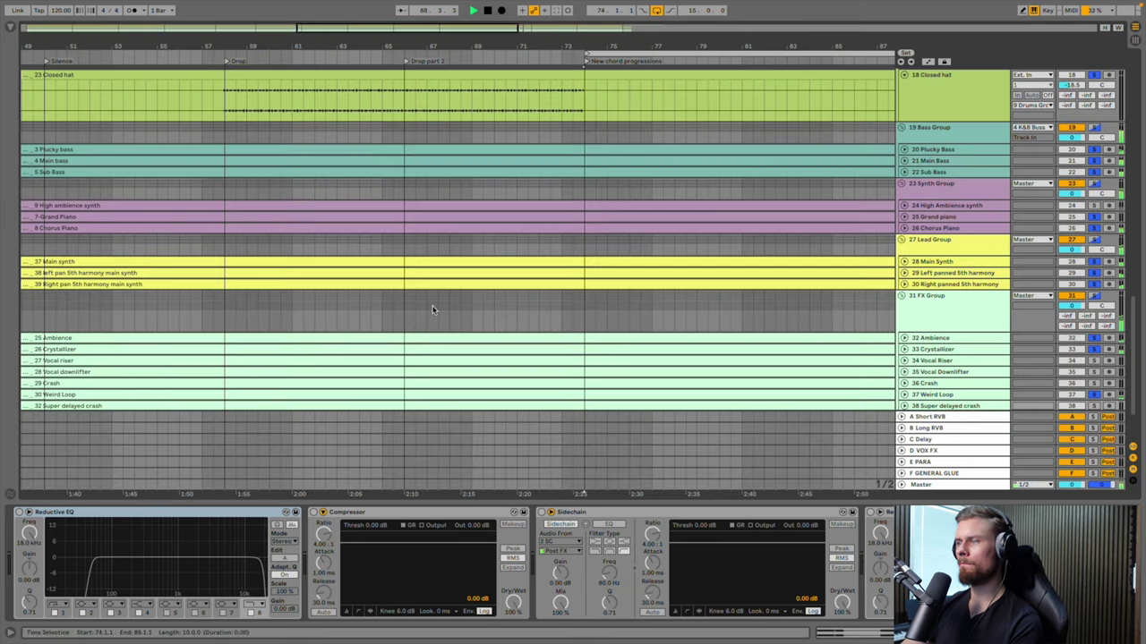
click(931, 339)
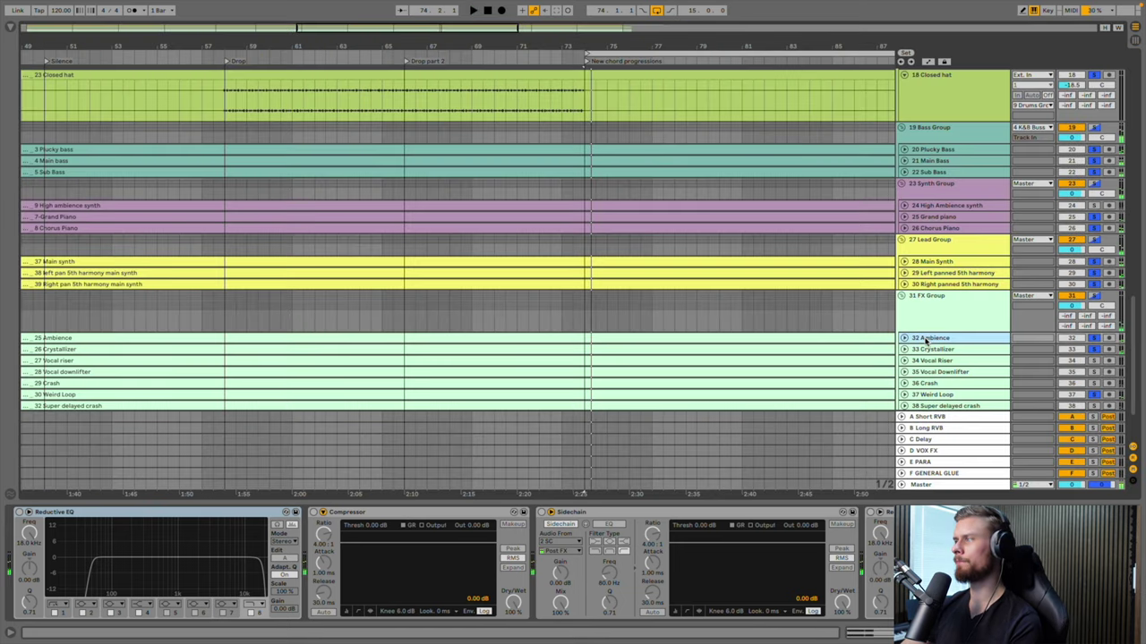
key(ctrl+z)
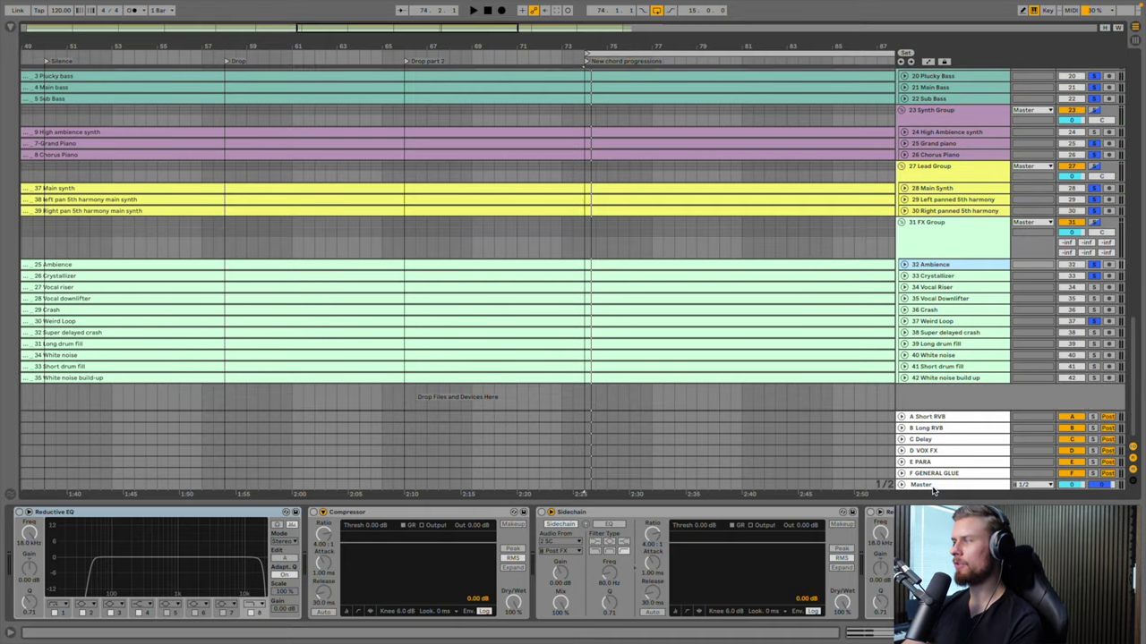
click(922, 379)
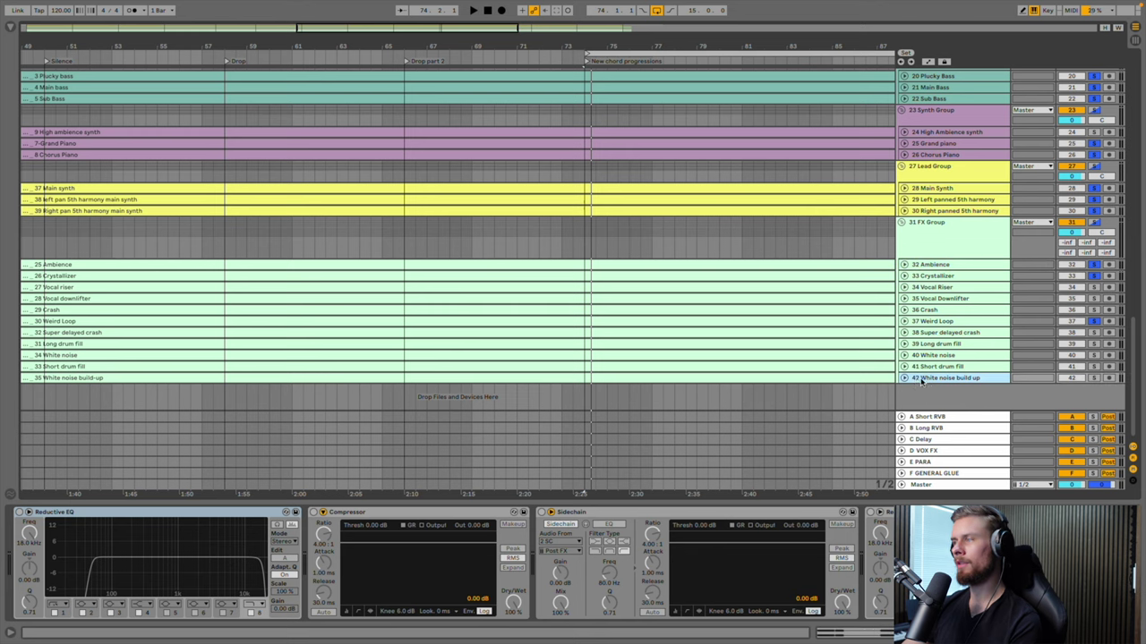
shift+click(914, 266)
click(904, 266)
scroll(466, 292, down, 1)
scroll(466, 293, up, 4)
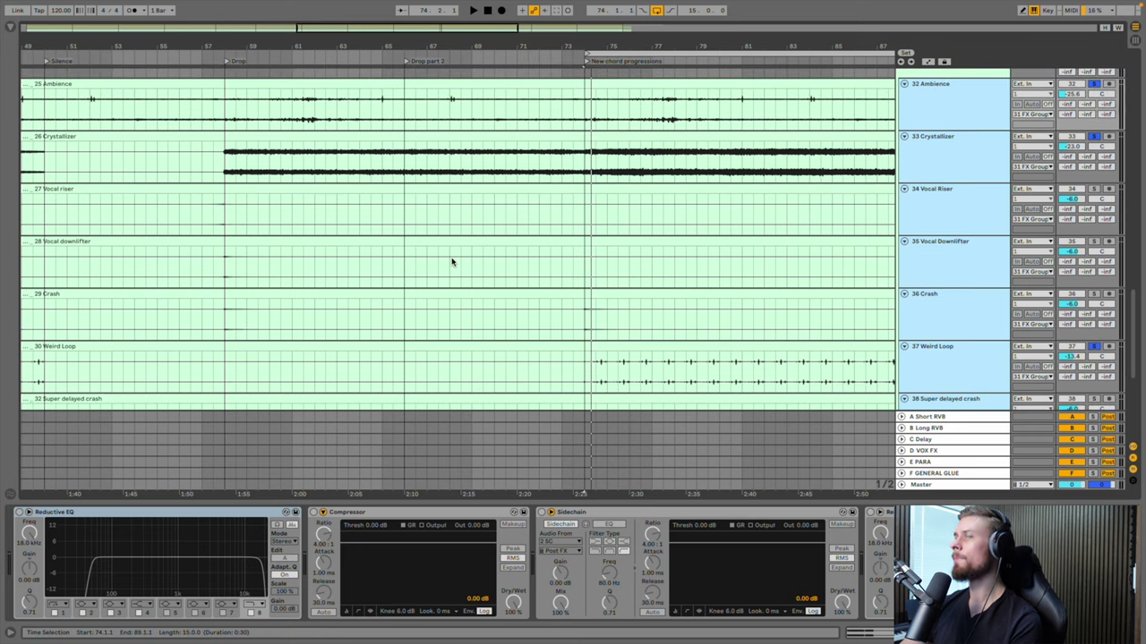
Raise the clip gain of the quiet FX clips, including Vocal downlifter and Crash, with Vocal riser at 12.1 dB
scroll(452, 261, up, 3)
scroll(453, 261, right, 10)
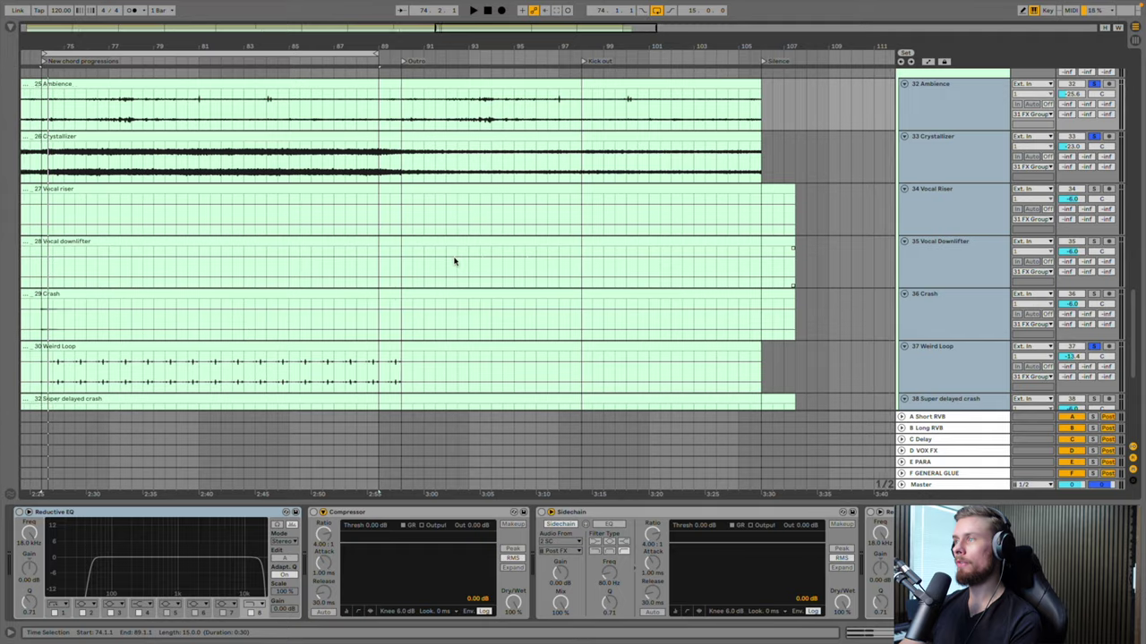
scroll(454, 261, left, 20)
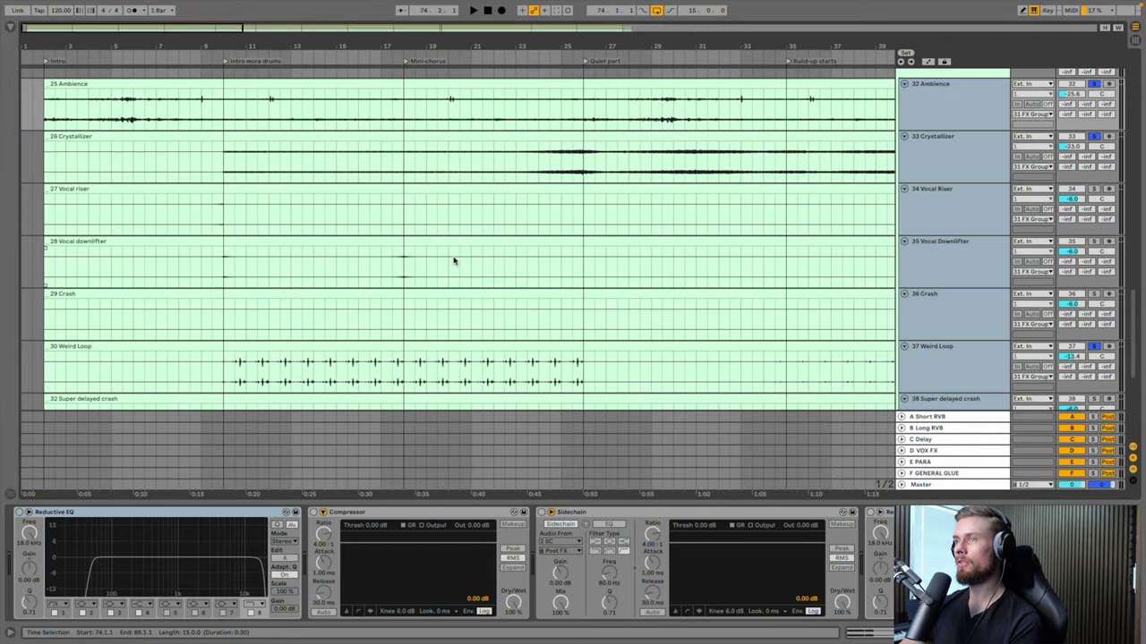
scroll(454, 261, down, 5)
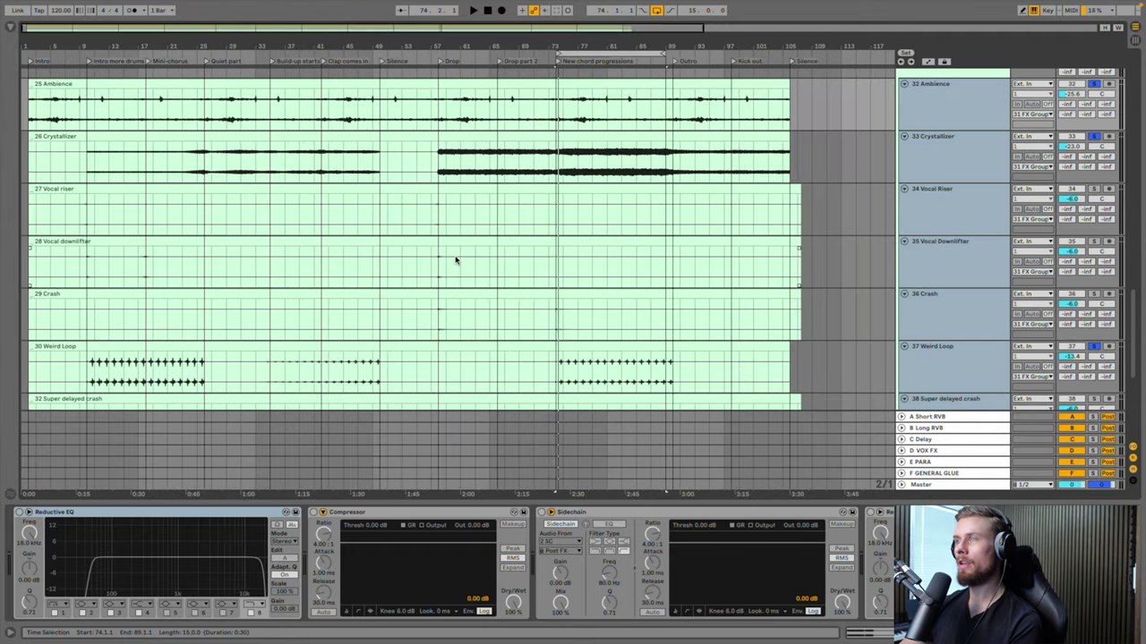
click(195, 255)
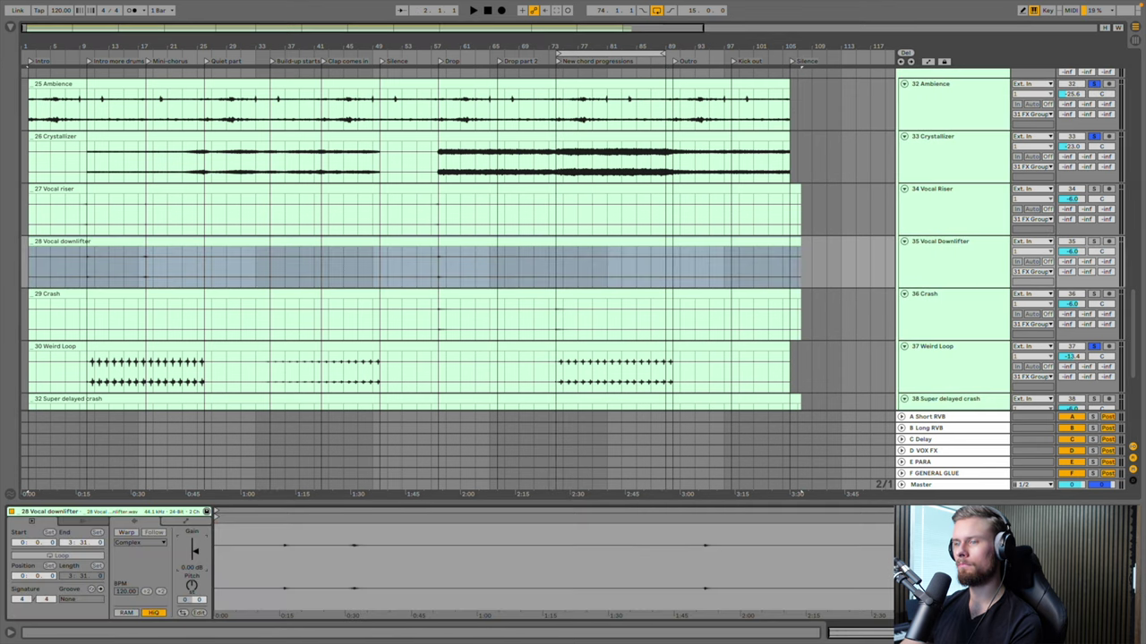
key(Up)
key(Down)
key(Down)
key(Down)
key(Down)
key(Down)
key(Down)
key(Down)
key(Down)
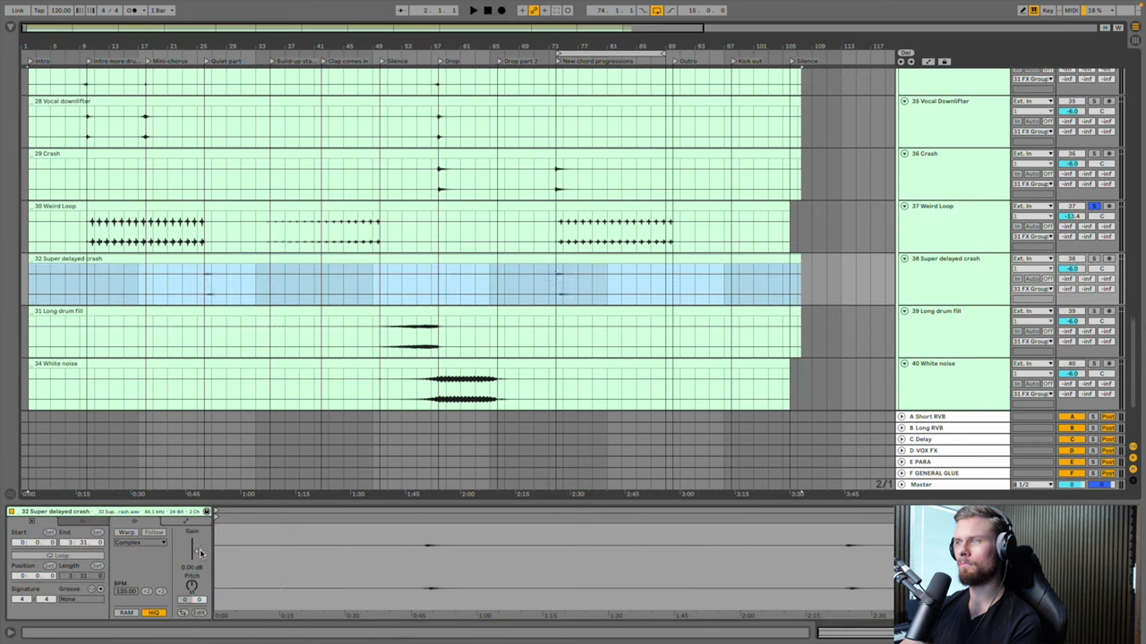
key(Up)
key(Up)
key(Up)
key(Up)
key(Up)
key(Up)
key(Up)
key(Up)
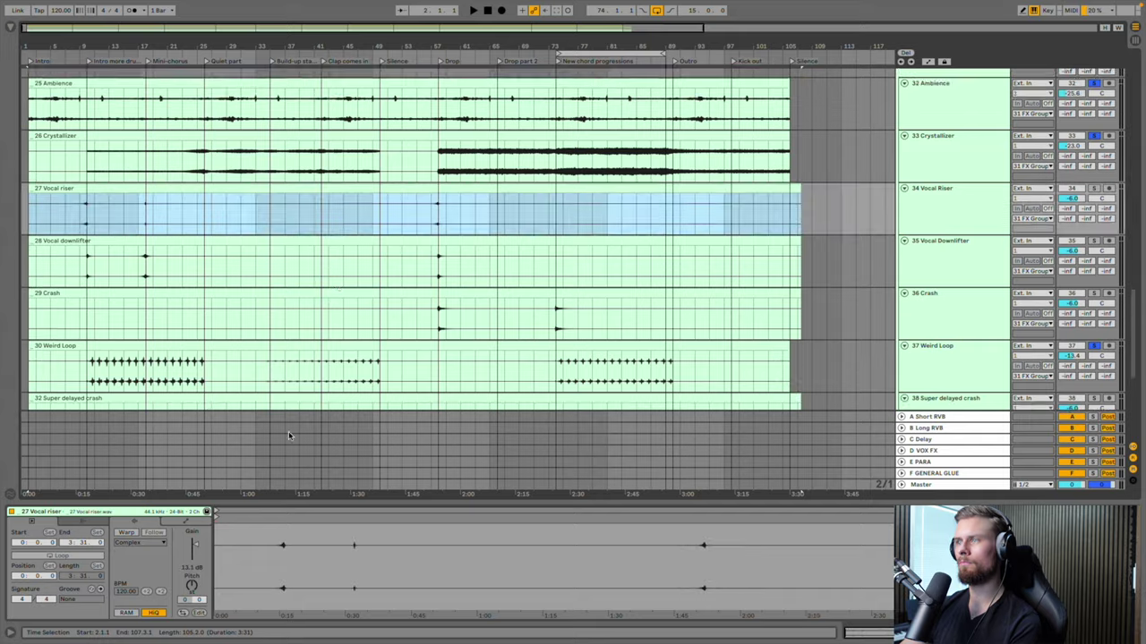
Solo and balance FX tracks: Crash -21.0 dB, Super delayed crash -24.2 dB, Long drum fill -13.1 dB, White noise -20.8 dB, Short drum fill -18.9 dB
key(space)
key(plus)
key(plus)
key(plus)
scroll(1021, 243, down, 2)
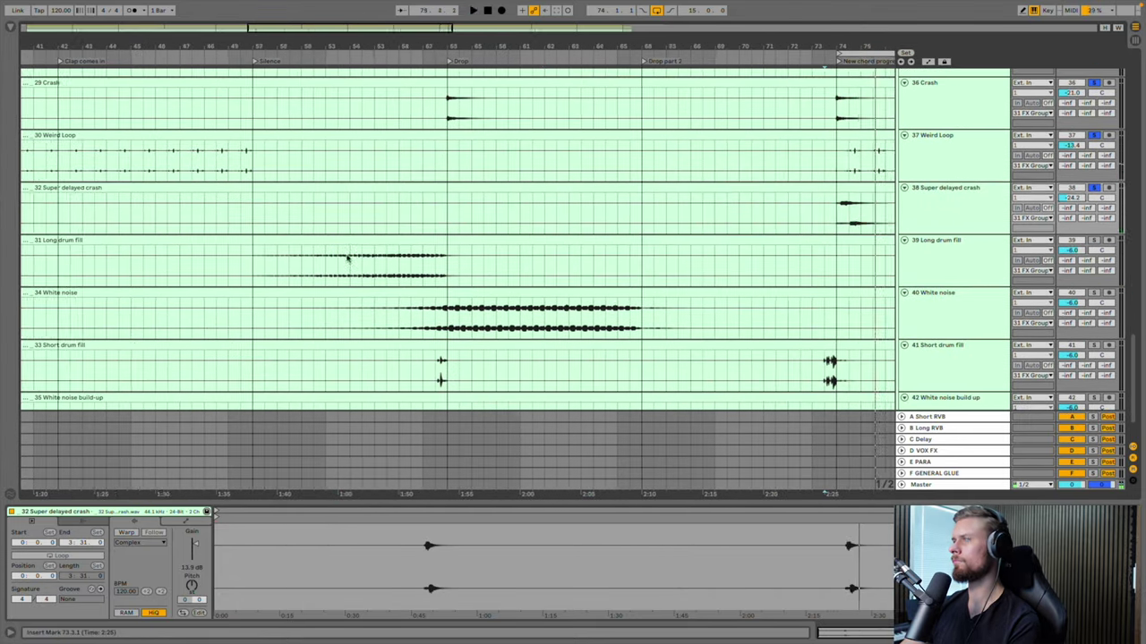
key(Down)
scroll(1094, 286, down, 2)
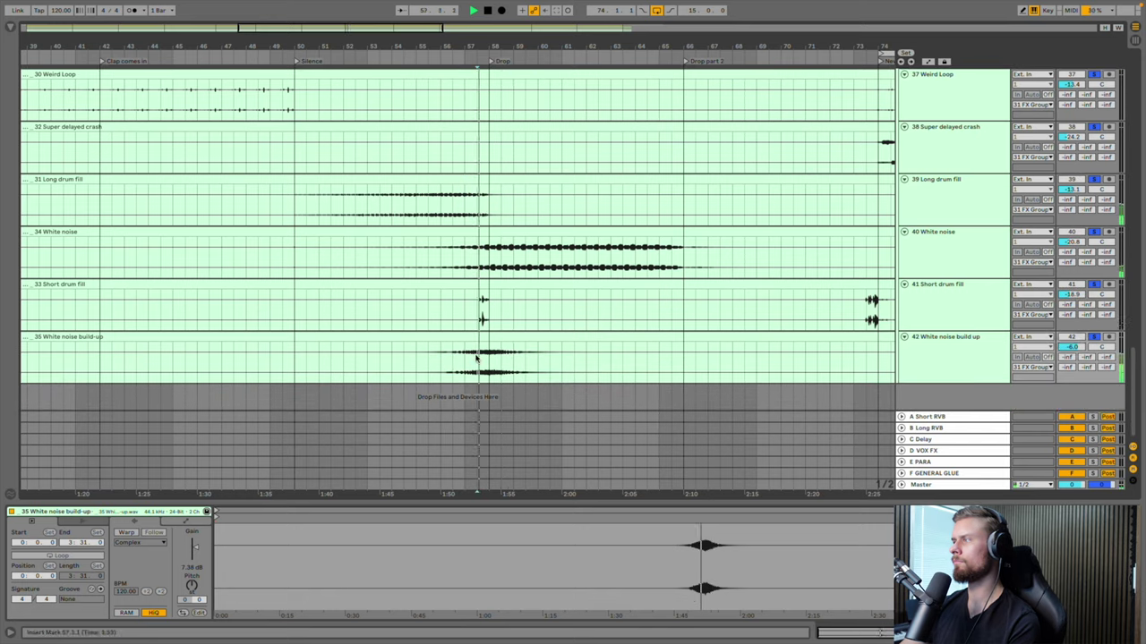
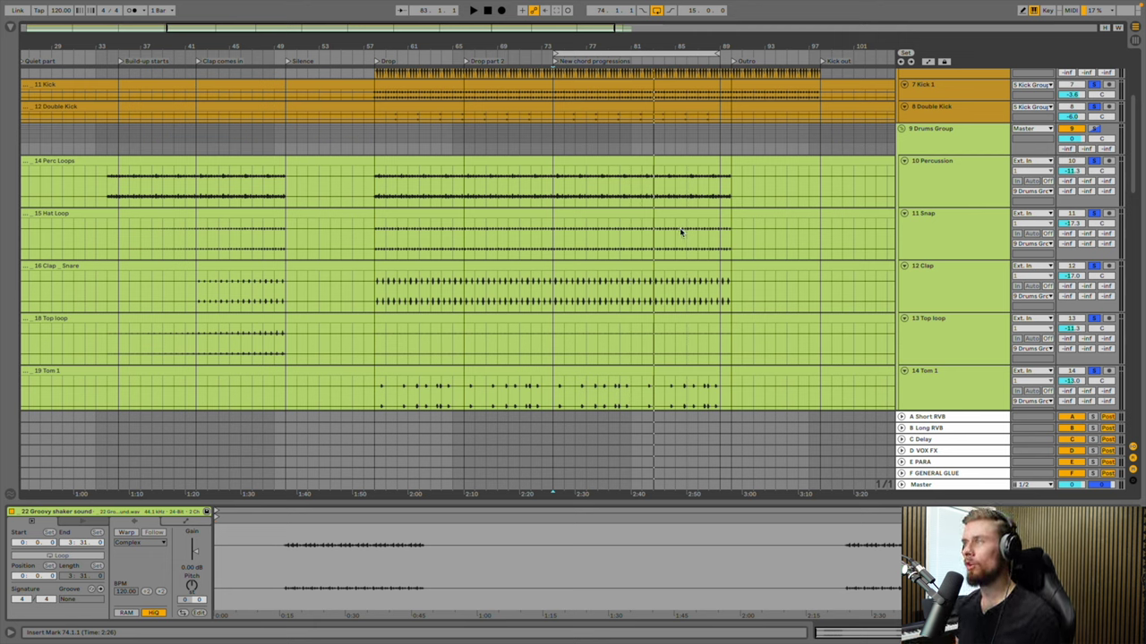
Bring the whole song into view and play the mix from bar 10
click(959, 486)
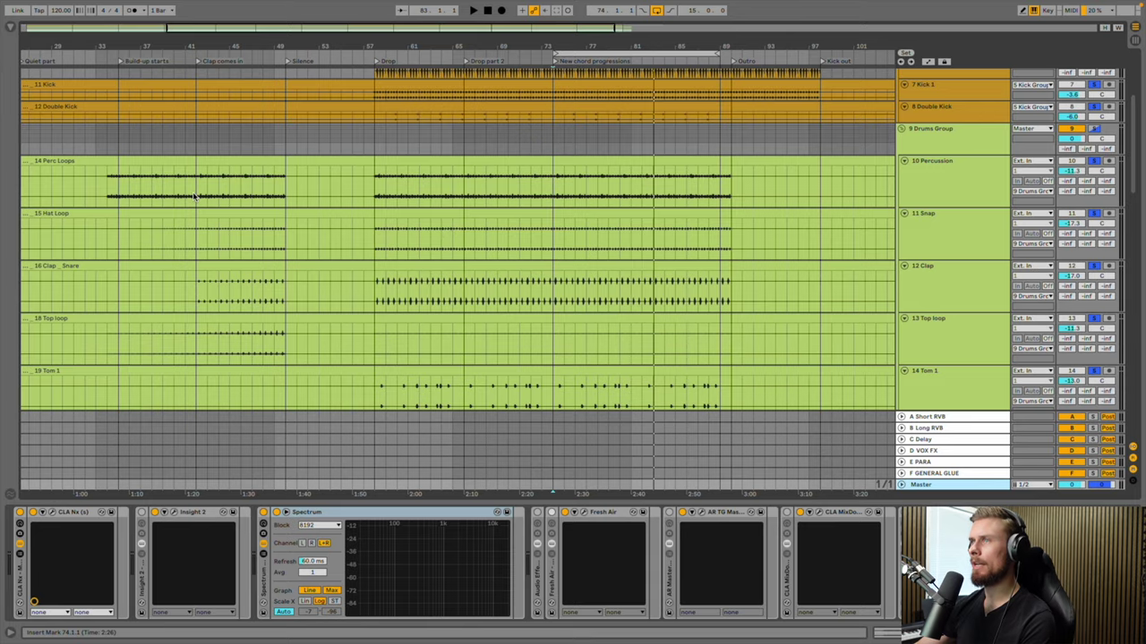
key(minus)
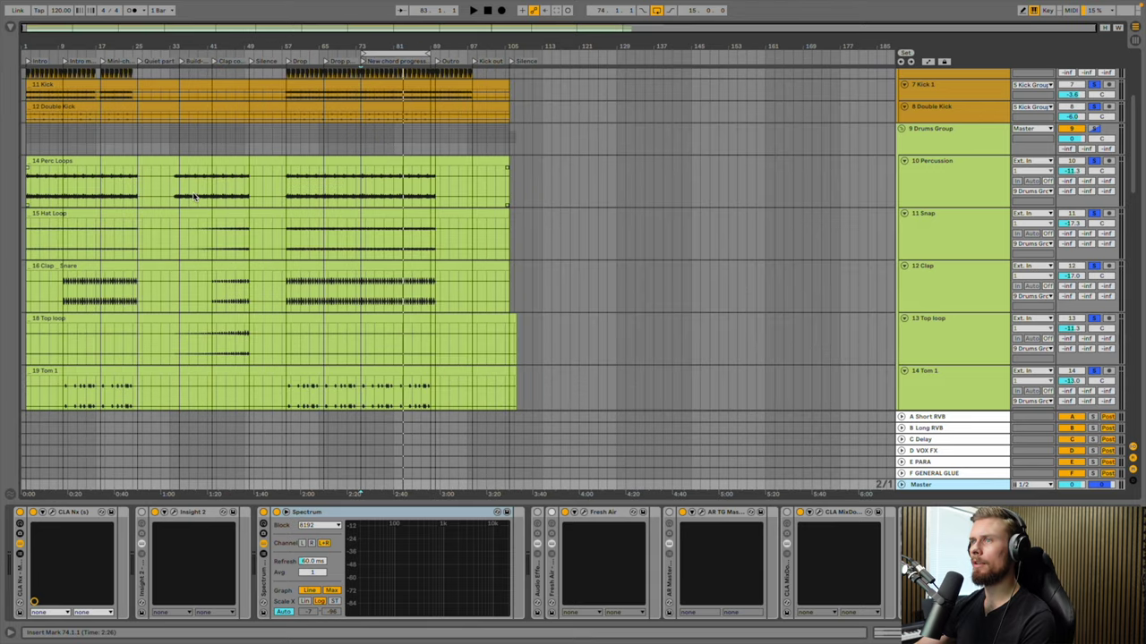
click(65, 178)
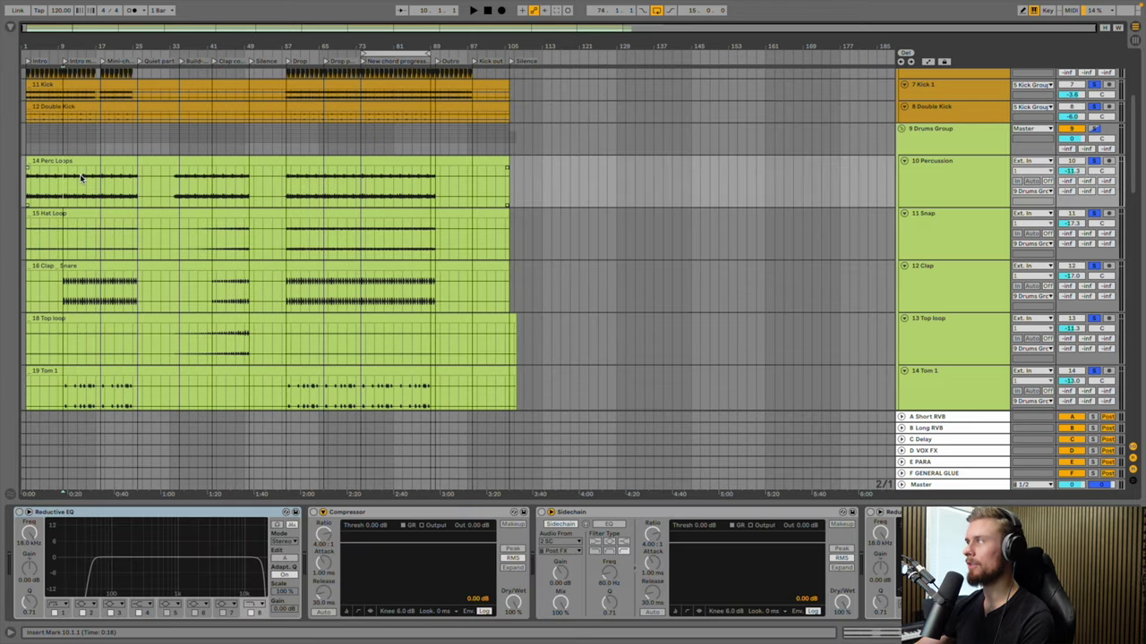
scroll(417, 215, up, 1)
key(space)
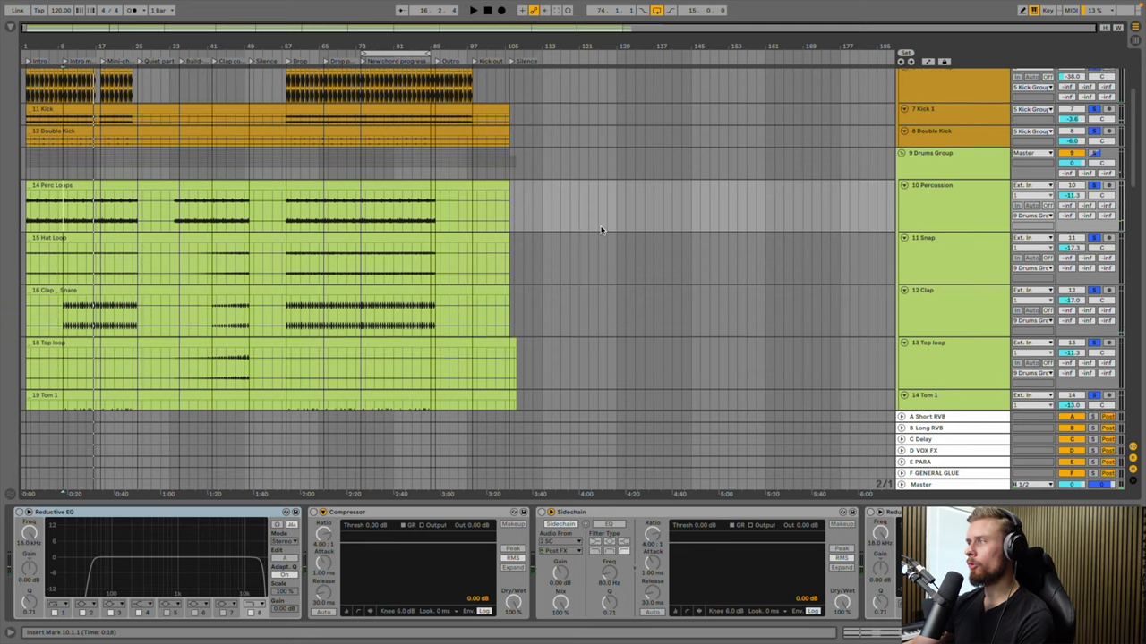
Pan Tom 1 to 10L and Tom 2 to 12R
scroll(600, 230, down, 3)
scroll(598, 231, down, 6)
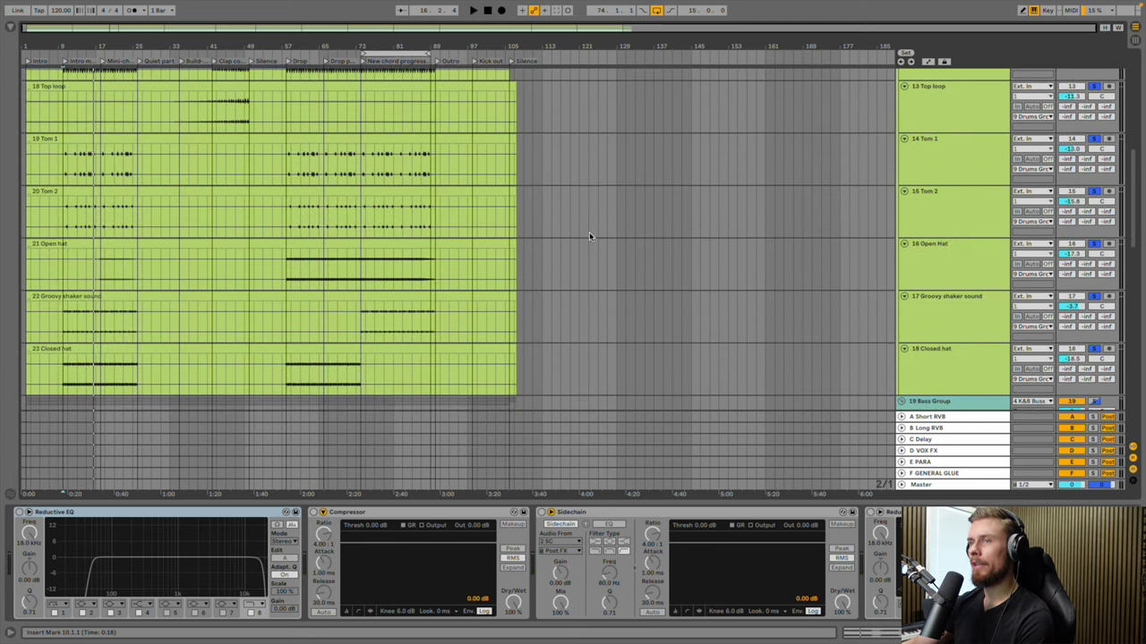
scroll(589, 236, down, 2)
scroll(589, 237, down, 1)
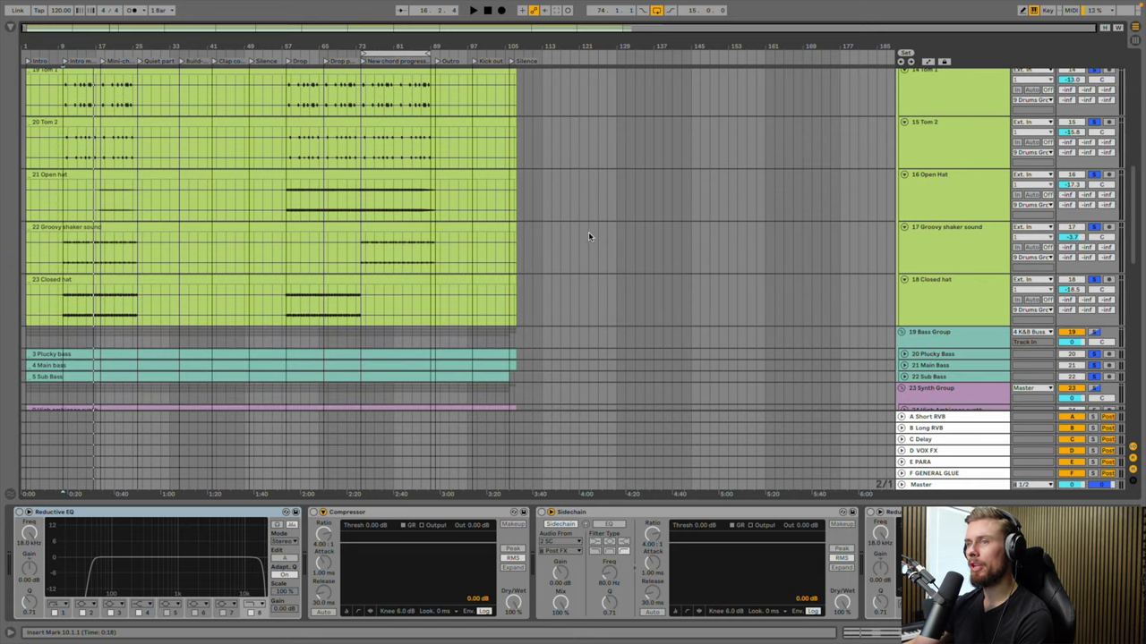
scroll(317, 246, up, 4)
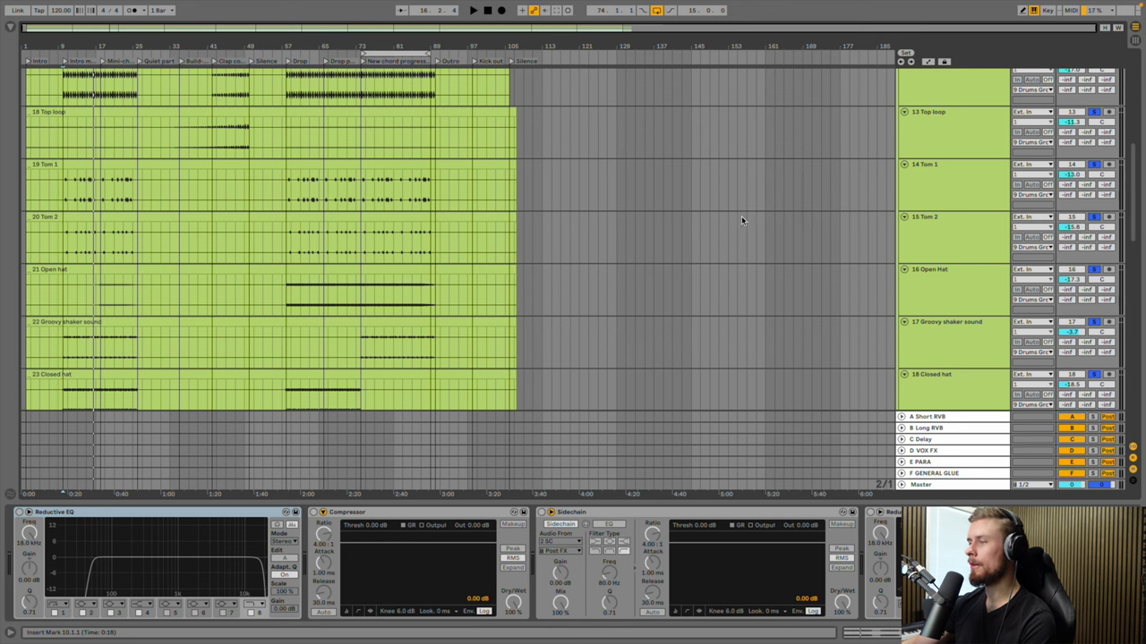
drag(1097, 174, 1097, 176)
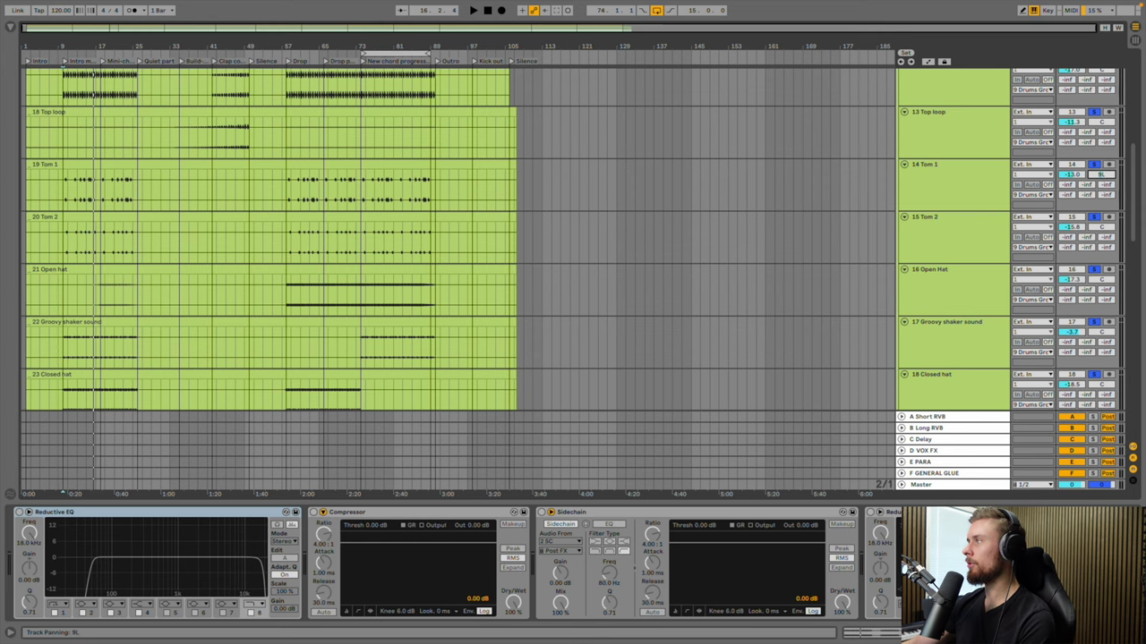
scroll(1093, 179, down, 2)
drag(1098, 197, 1097, 190)
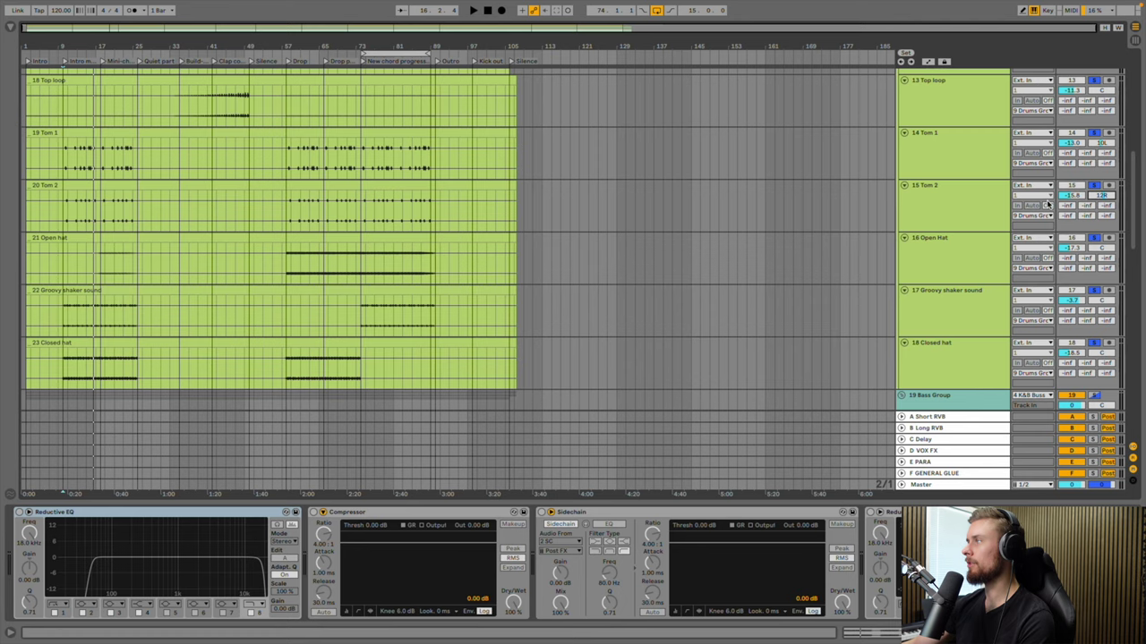
Try panning Open Hat to 34R during playback
click(903, 395)
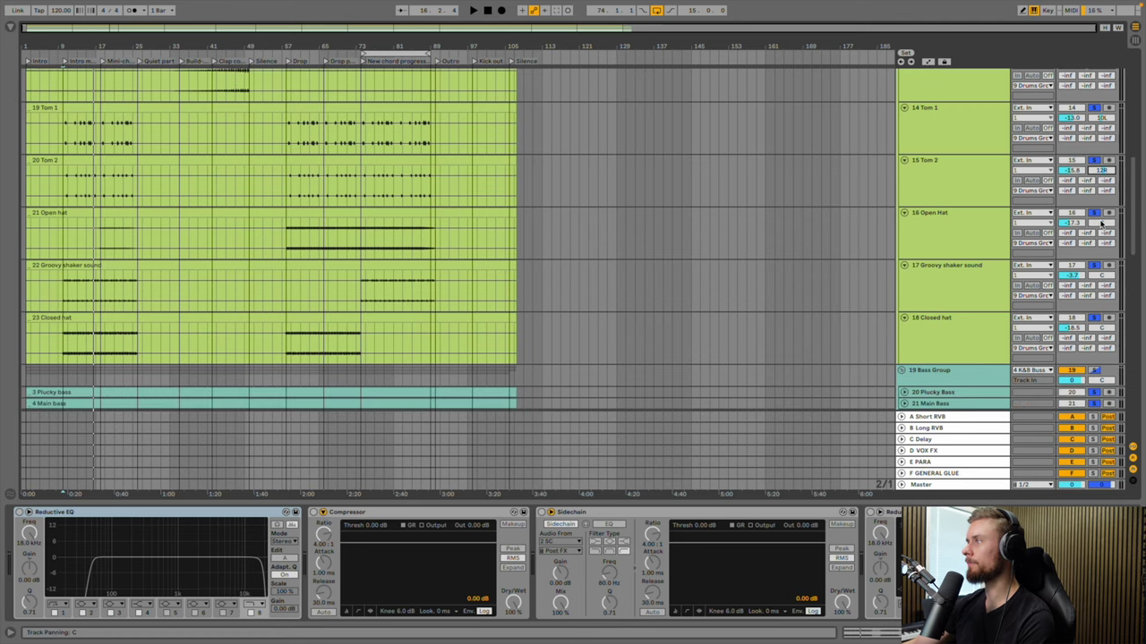
key(space)
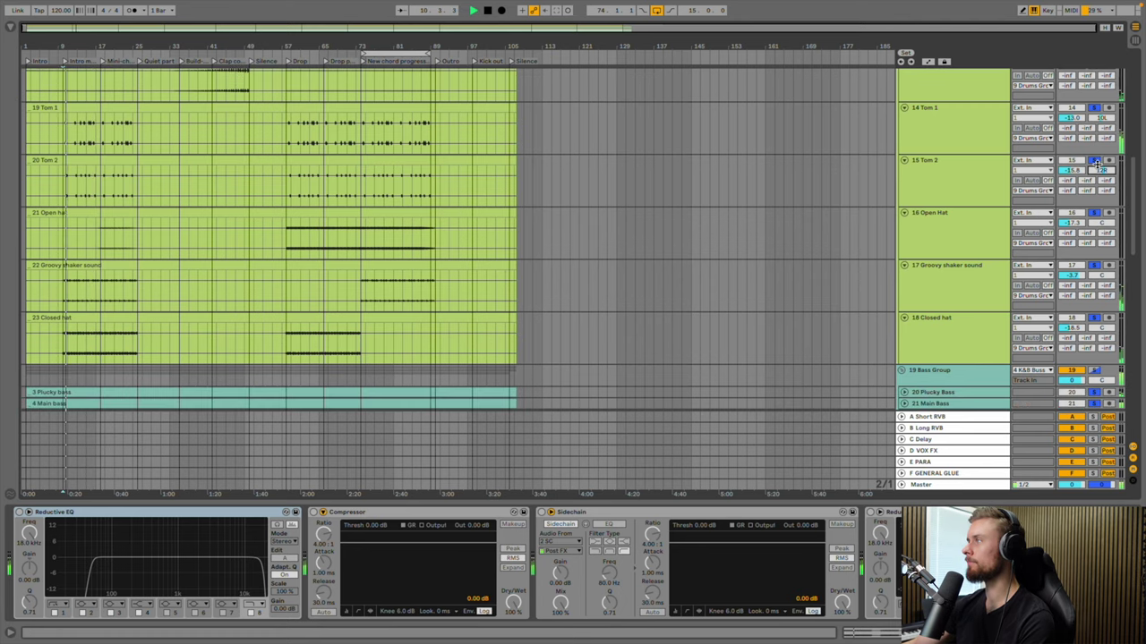
drag(1095, 225, 1096, 195)
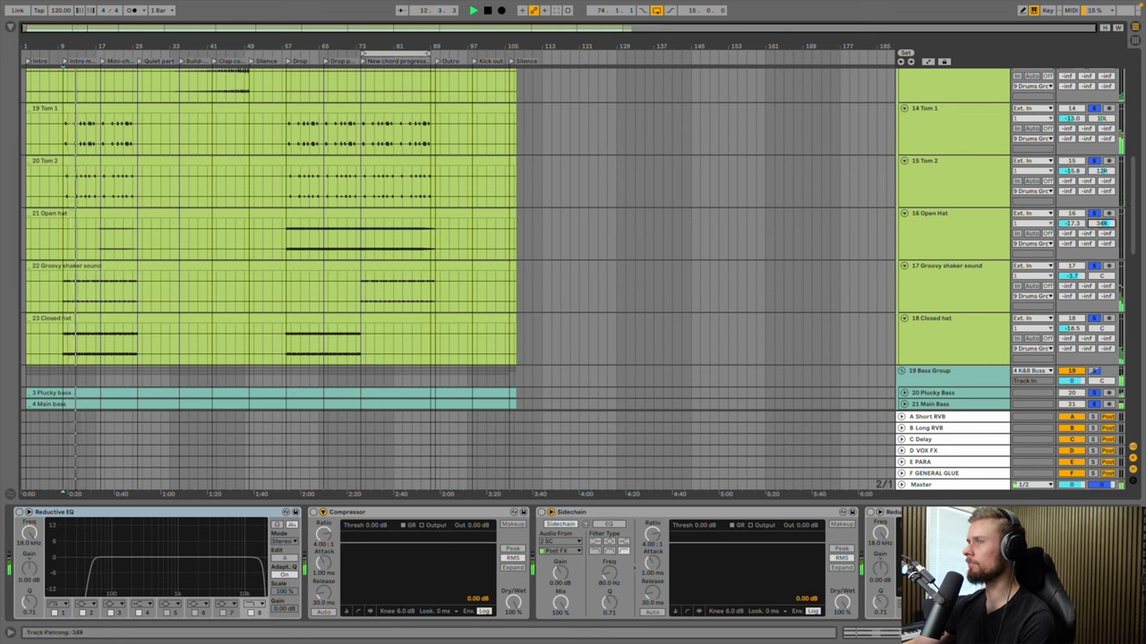
Pan Open Hat to 34L while playing the drop from bar 59
click(289, 233)
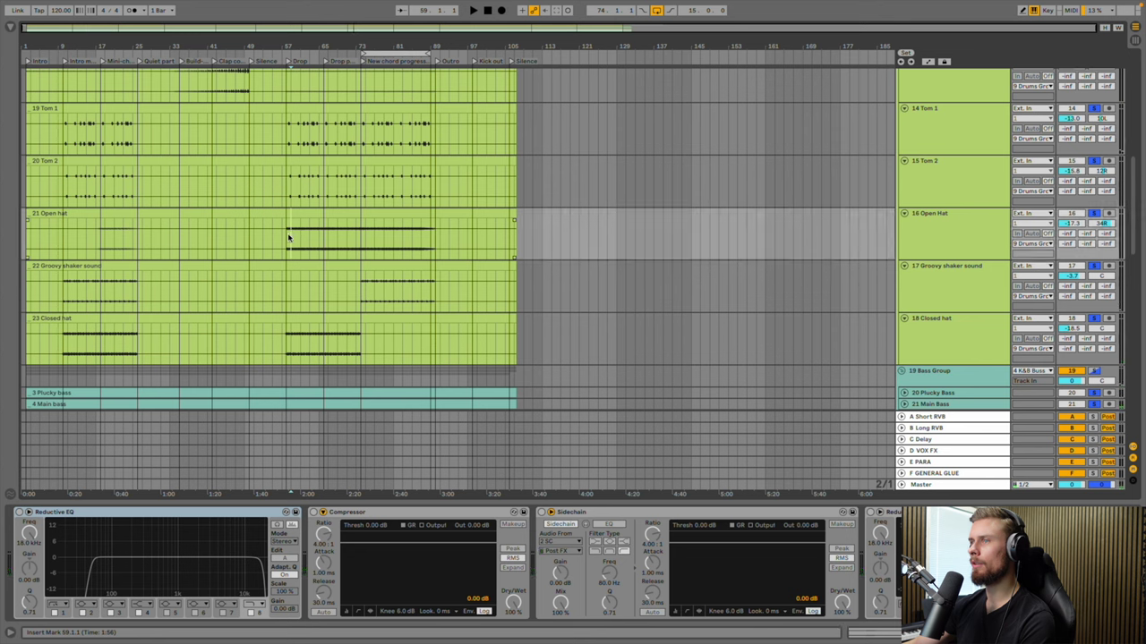
drag(1095, 224, 1096, 284)
key(space)
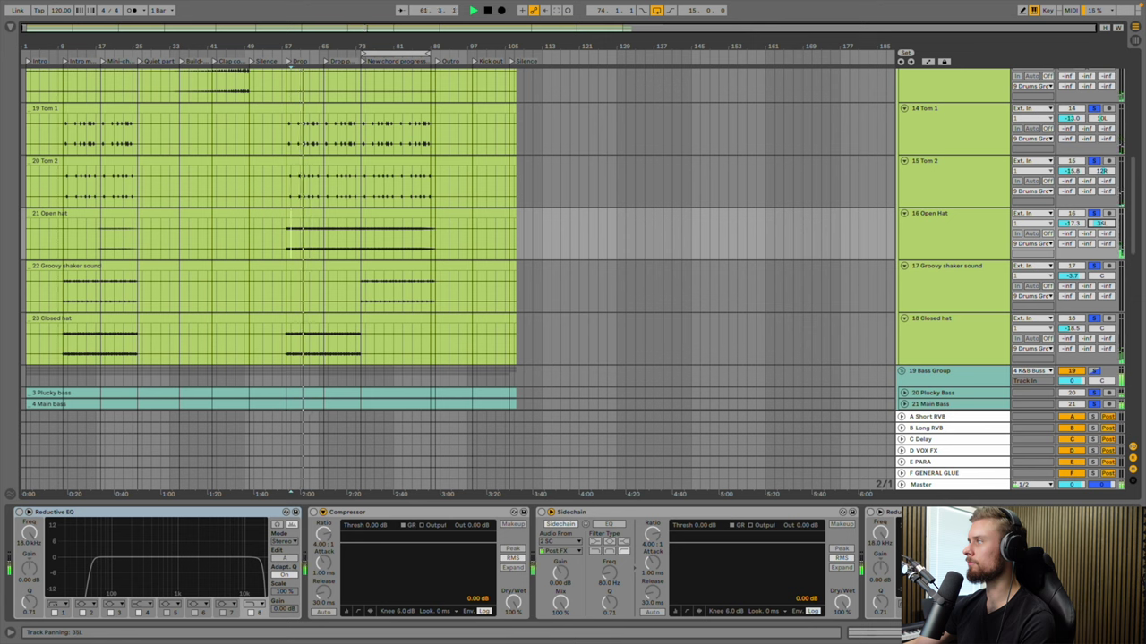
key(space)
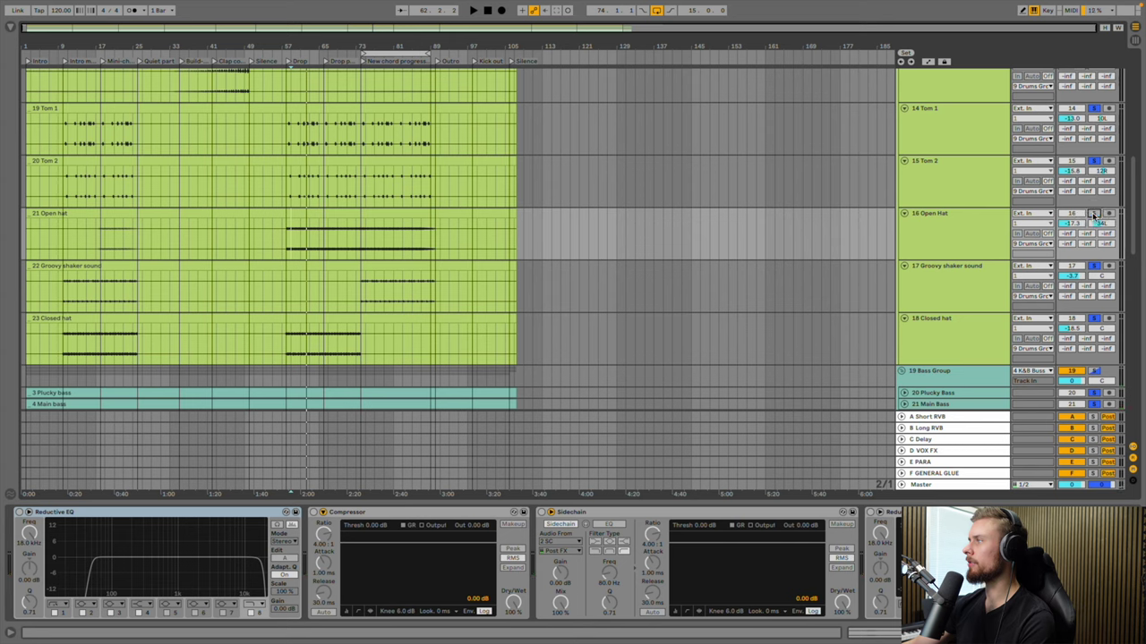
Clear the remaining solos across the drum, bass, synth and FX tracks, and play the full drop from bar 59
scroll(1093, 269, down, 2)
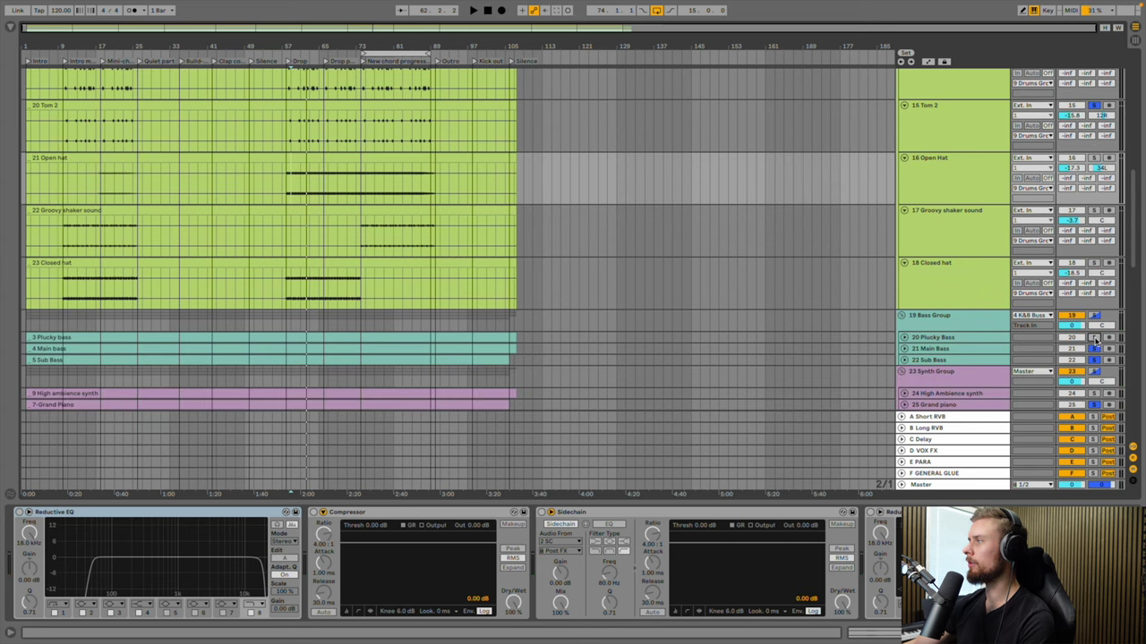
scroll(1094, 344, down, 3)
scroll(1094, 340, down, 10)
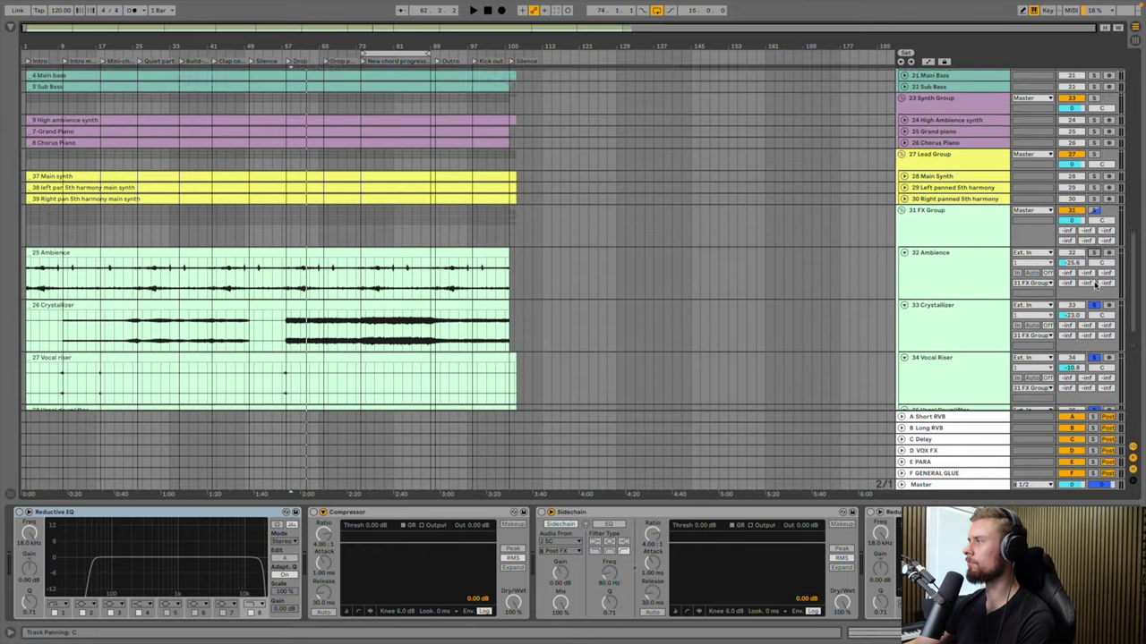
scroll(1091, 365, up, 15)
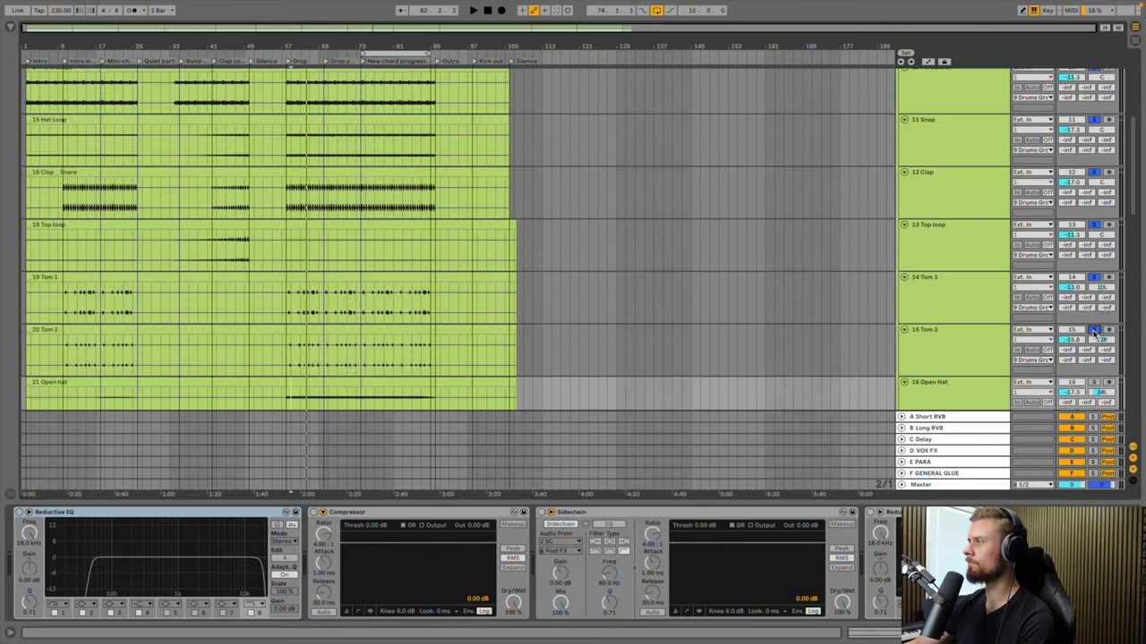
scroll(1092, 204, down, 8)
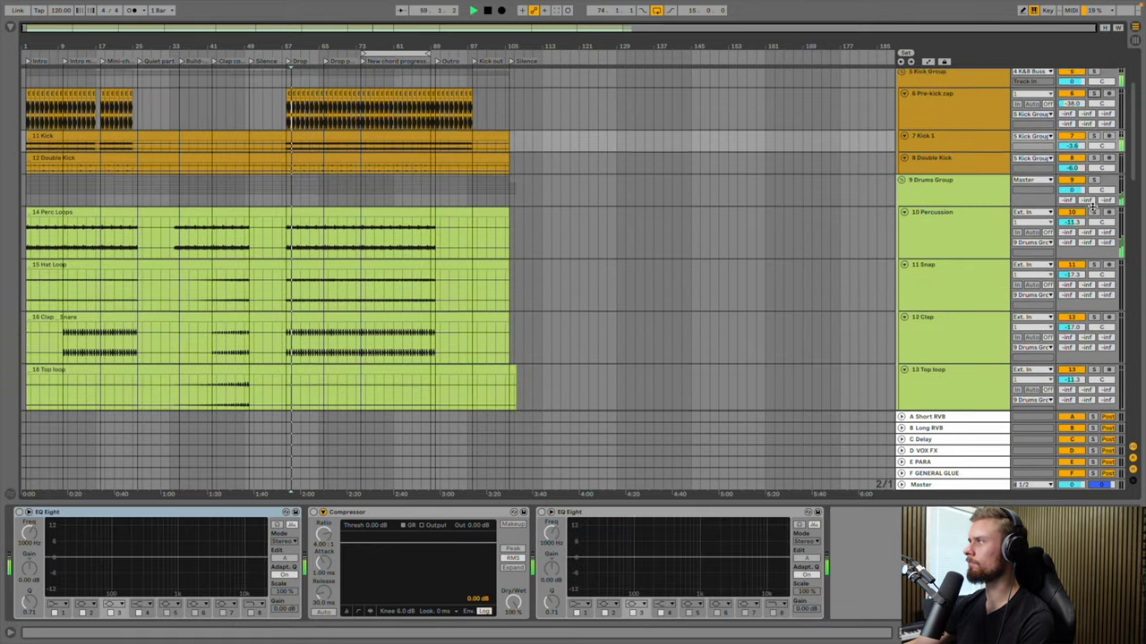
key(space)
scroll(1092, 208, down, 1)
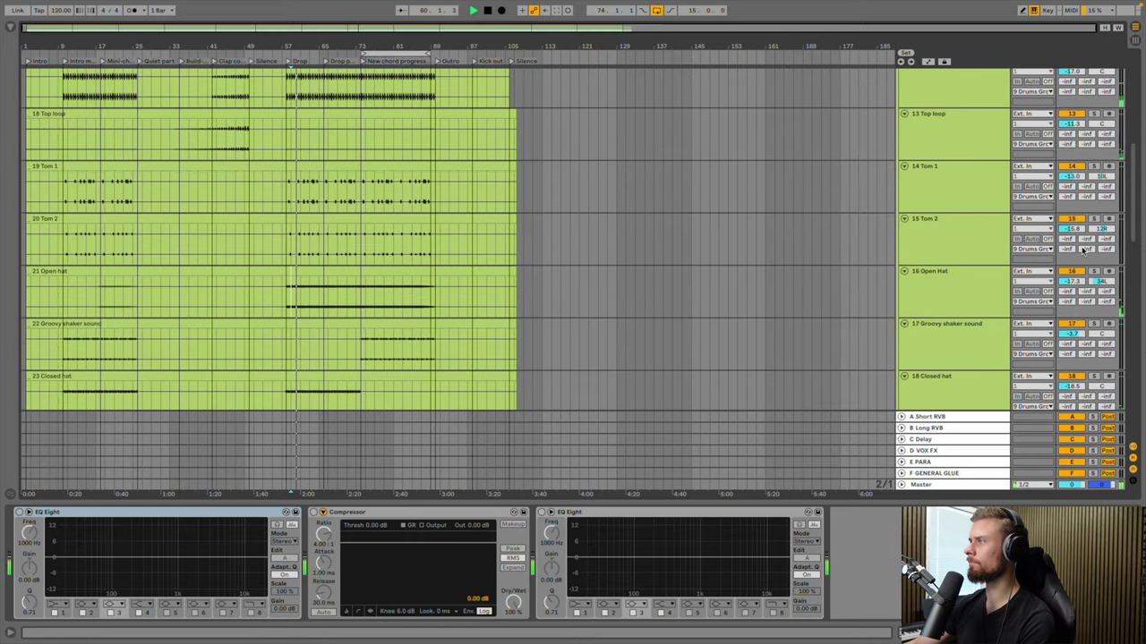
Solo Open Hat to compare pan positions, clear the solo, and set its pan to 31L in the full mix
click(1094, 271)
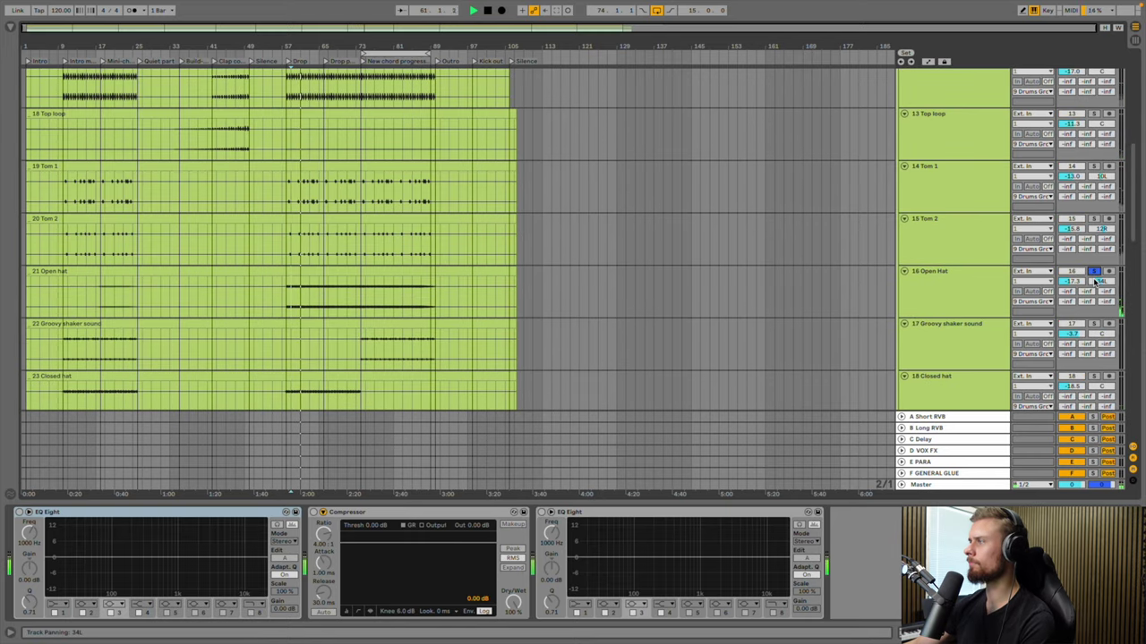
mouse_move(1101, 281)
mouse_down()
mouse_move(1101, 271)
mouse_move(1100, 286)
mouse_up()
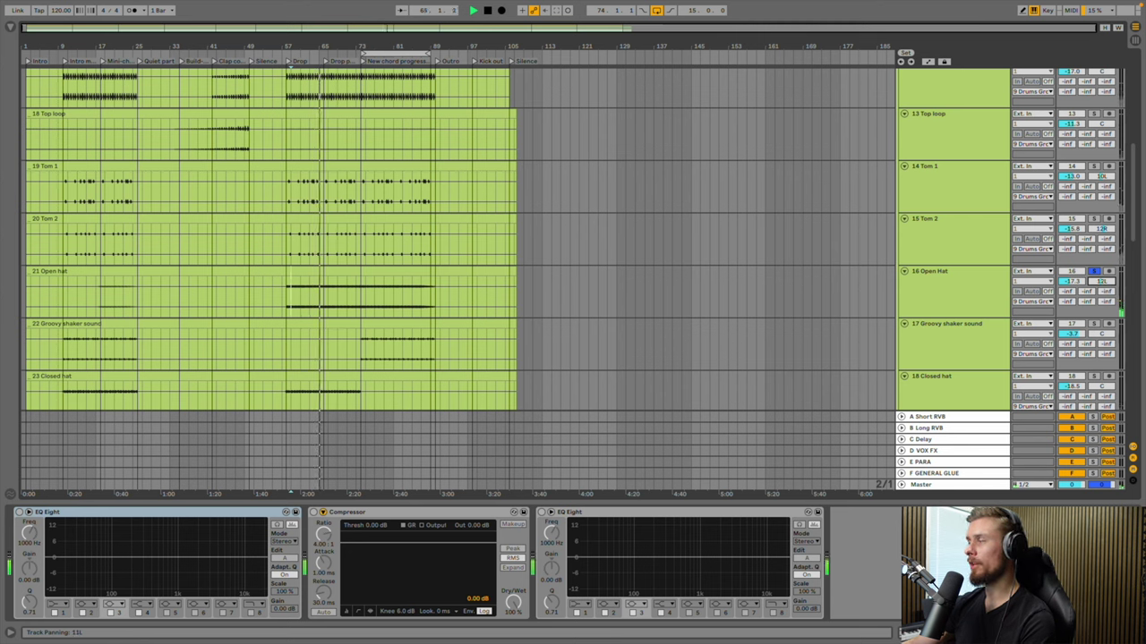
mouse_move(1101, 281)
mouse_down()
mouse_move(1101, 293)
mouse_move(1093, 273)
mouse_up()
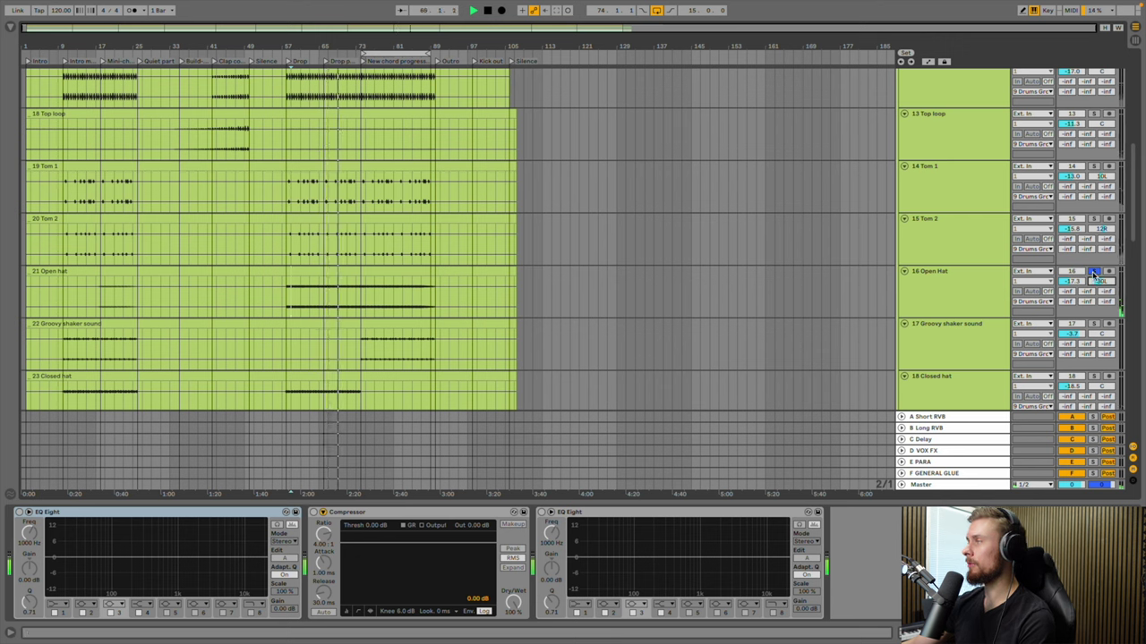
click(1093, 272)
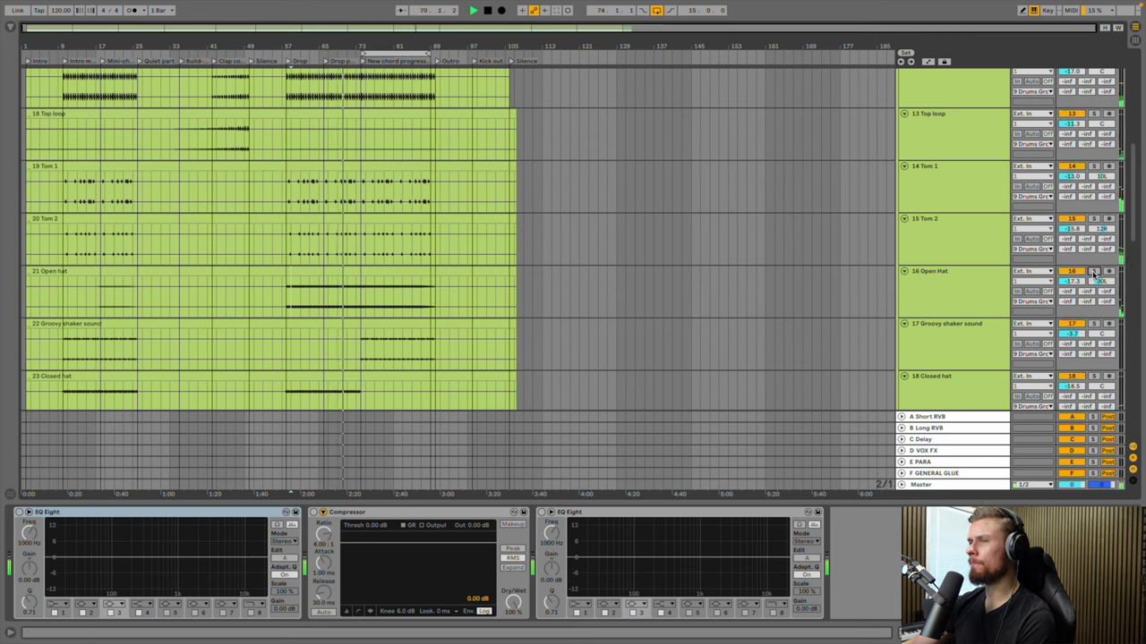
drag(1092, 280, 1090, 281)
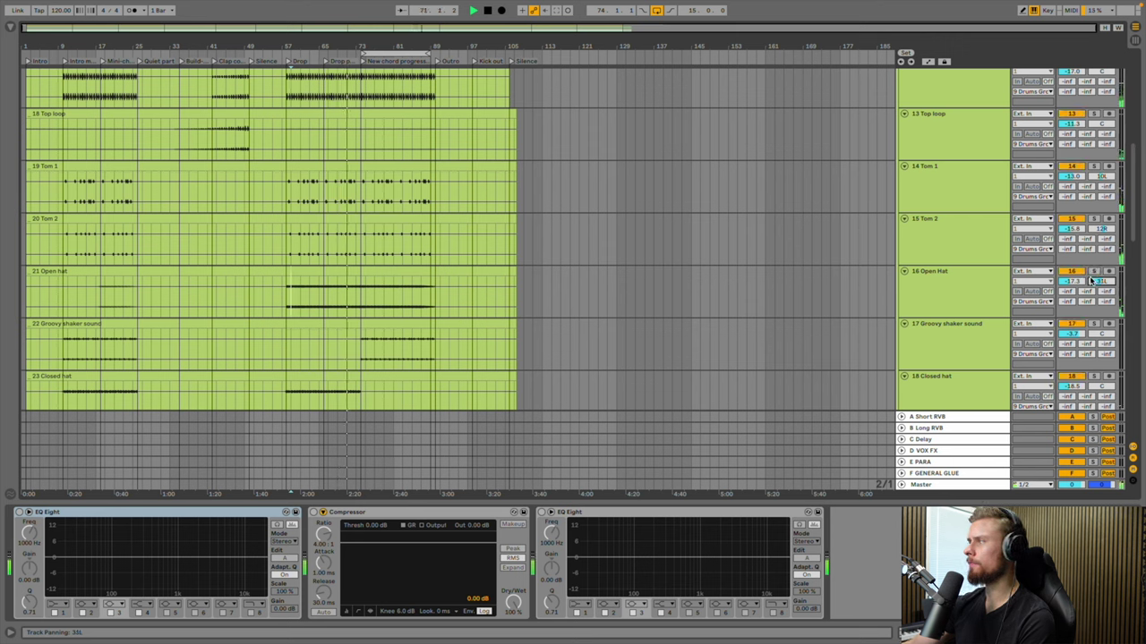
Solo Groovy shaker sound, pan it to 35R during playback, and stop playback
scroll(1083, 282, down, 3)
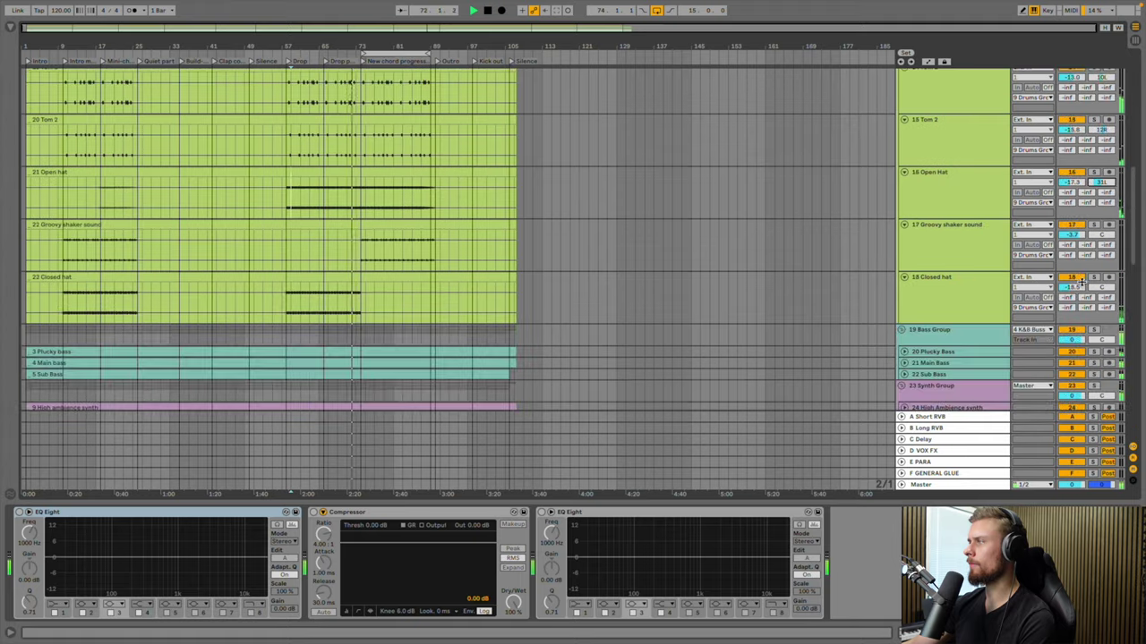
scroll(1087, 255, up, 1)
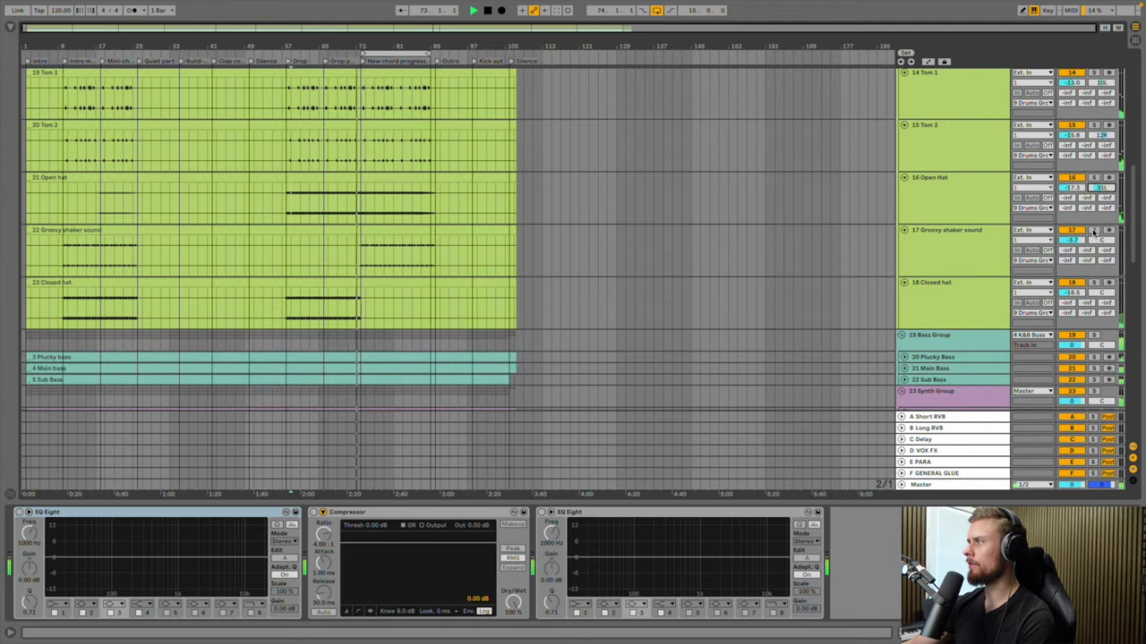
click(1093, 230)
drag(1103, 240, 1102, 215)
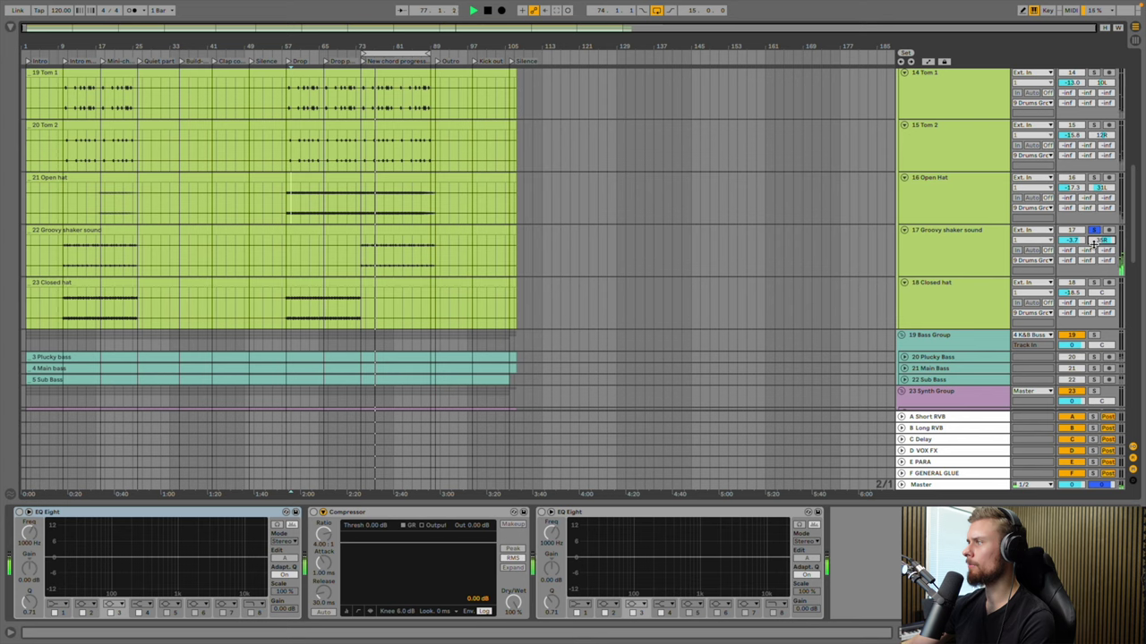
scroll(1006, 270, down, 1)
key(space)
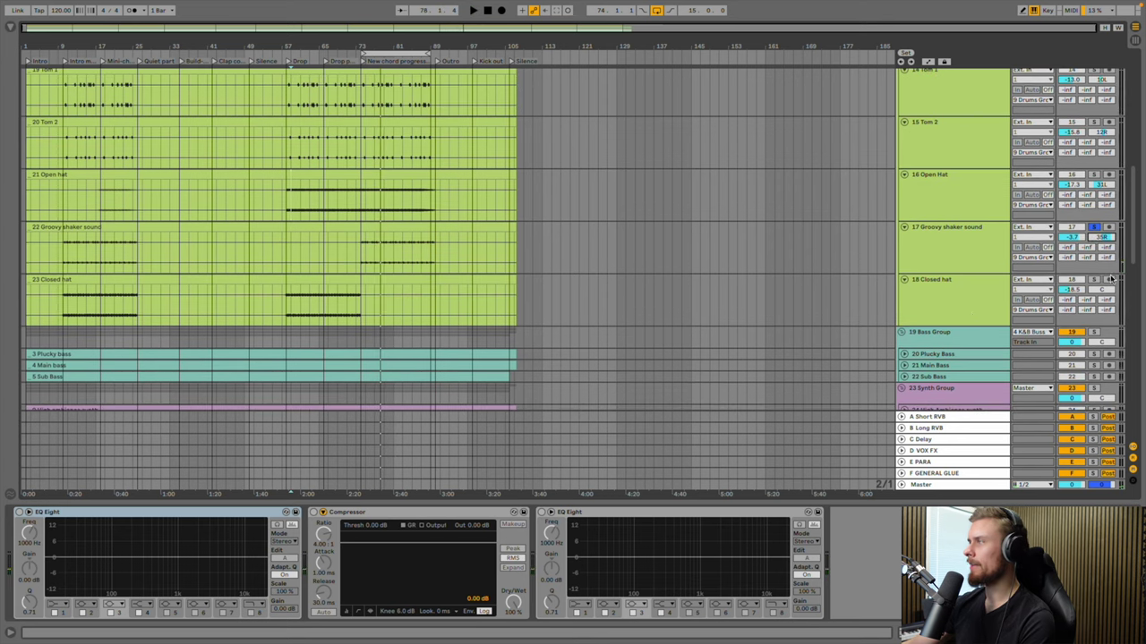
Play from bar 67 with Closed hat soloed, pan it to 11L, and stop playback
click(330, 312)
key(space)
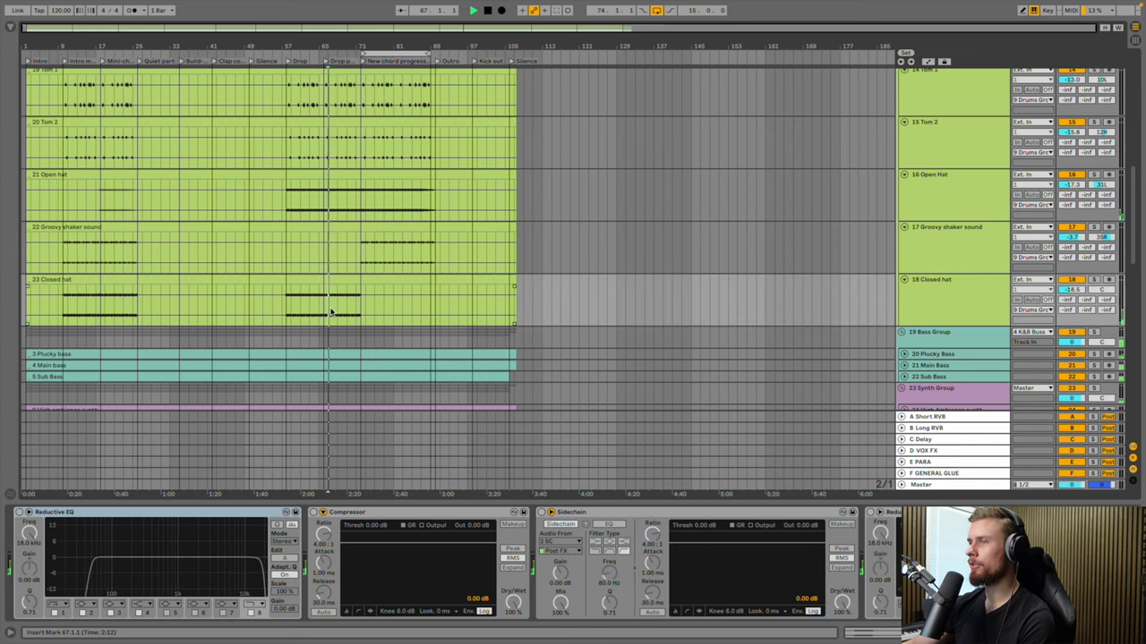
click(1095, 280)
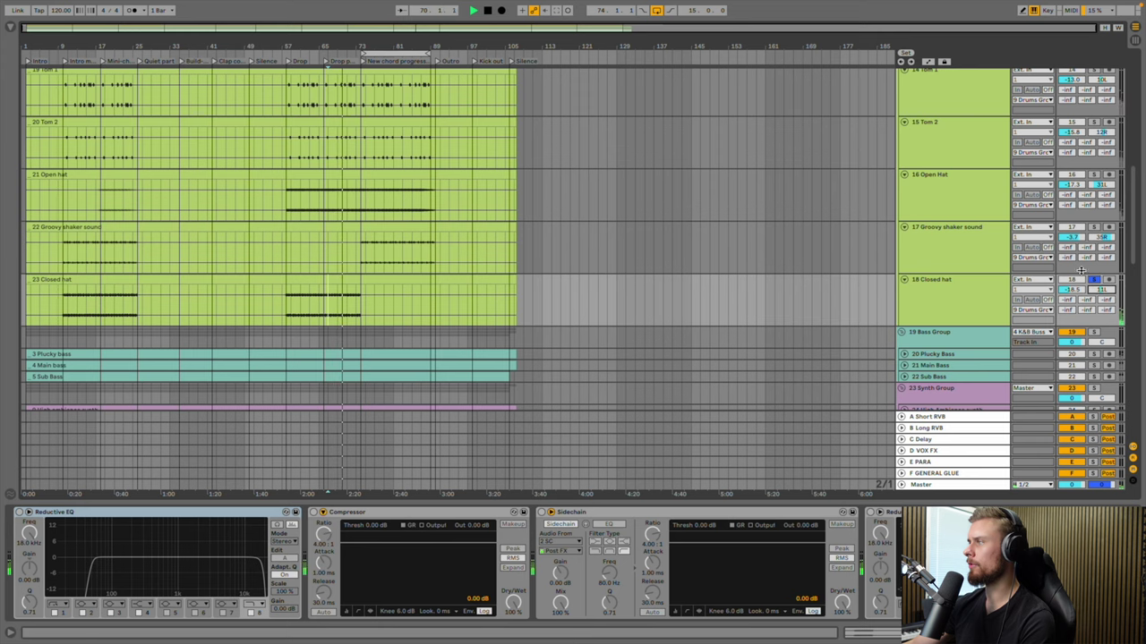
scroll(1081, 270, down, 1)
scroll(1053, 269, up, 2)
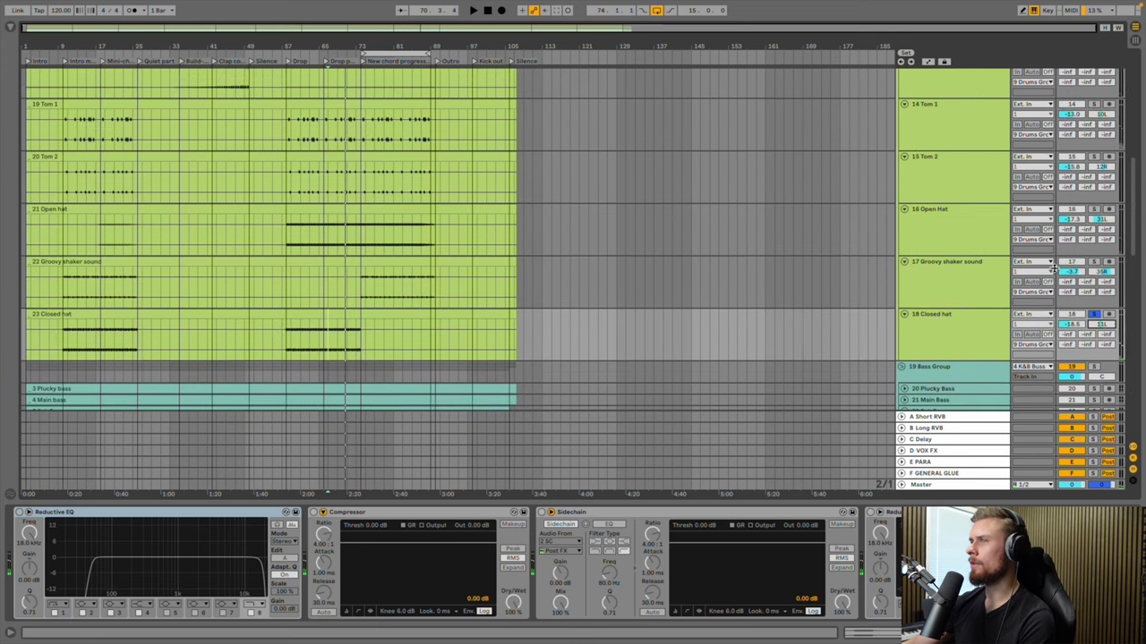
scroll(921, 194, up, 1)
Clear the Closed hat solo, then audition Tom 1 and Tom 2 soloed together and clear their solos
click(975, 219)
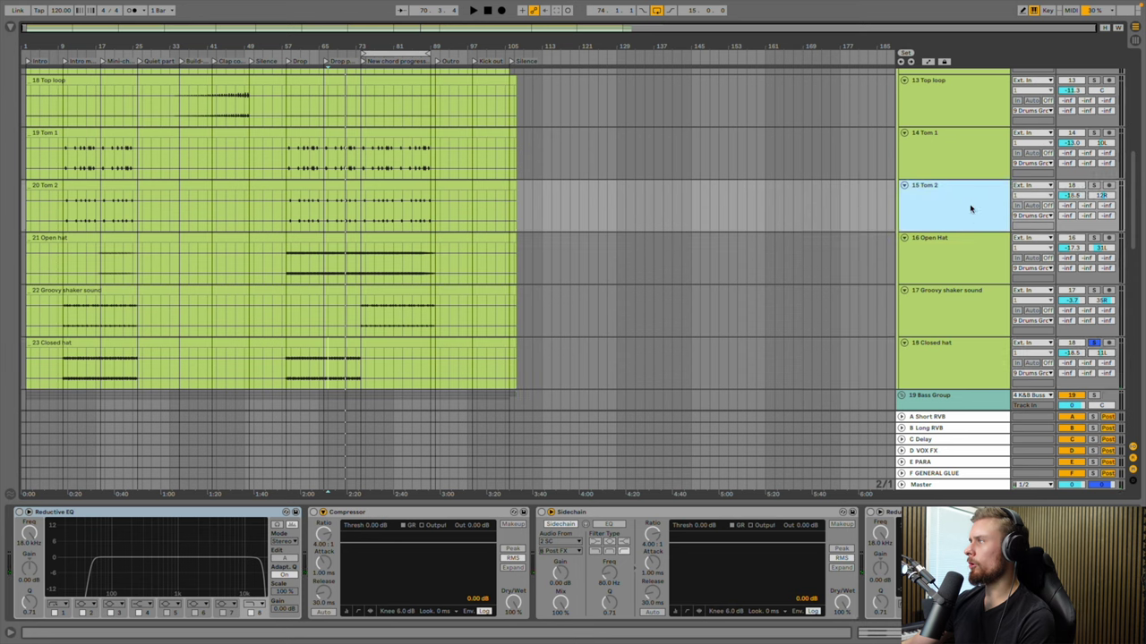
click(970, 136)
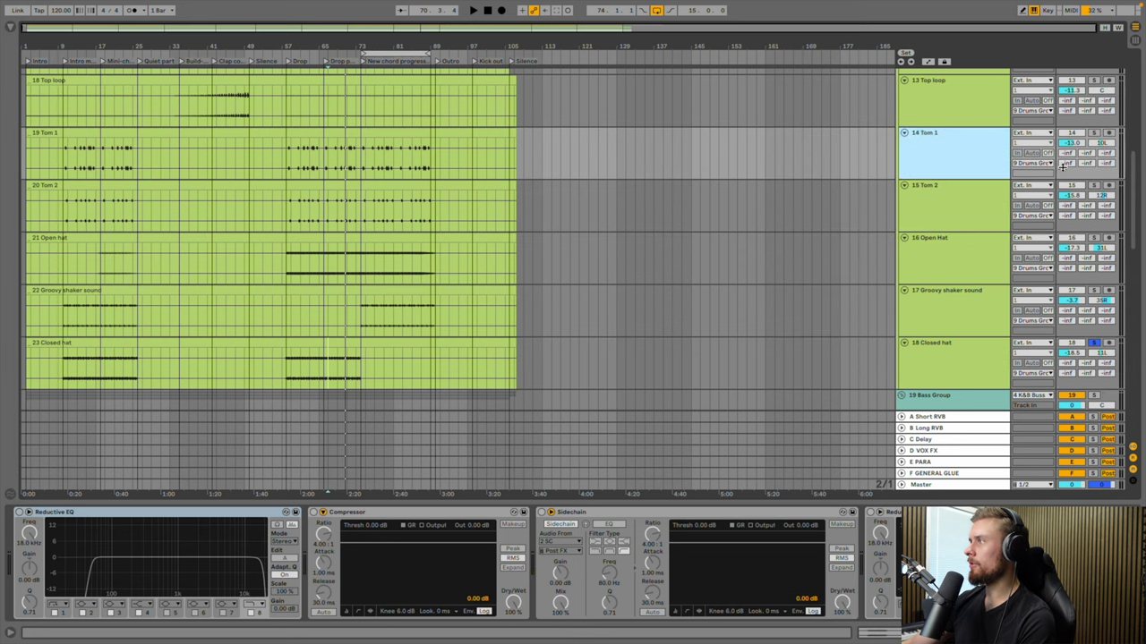
click(1093, 343)
click(1094, 134)
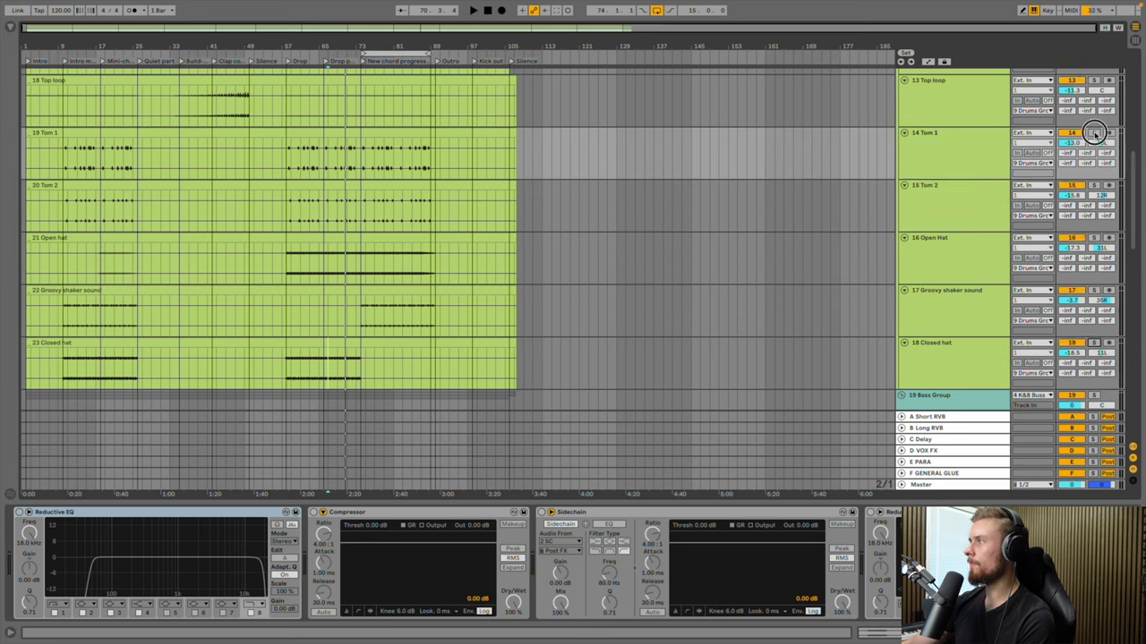
ctrl+click(1094, 185)
key(space)
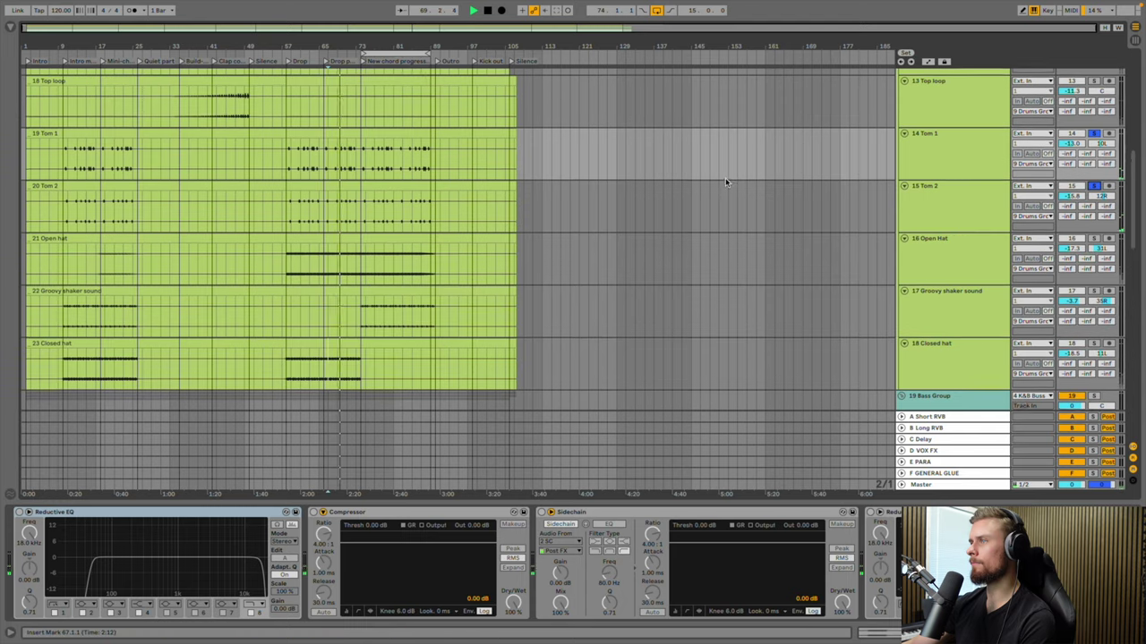
scroll(725, 181, up, 2)
click(1094, 208)
click(1093, 259)
Audition Top loop in solo from bar 47 and clear its solo
scroll(797, 179, up, 1)
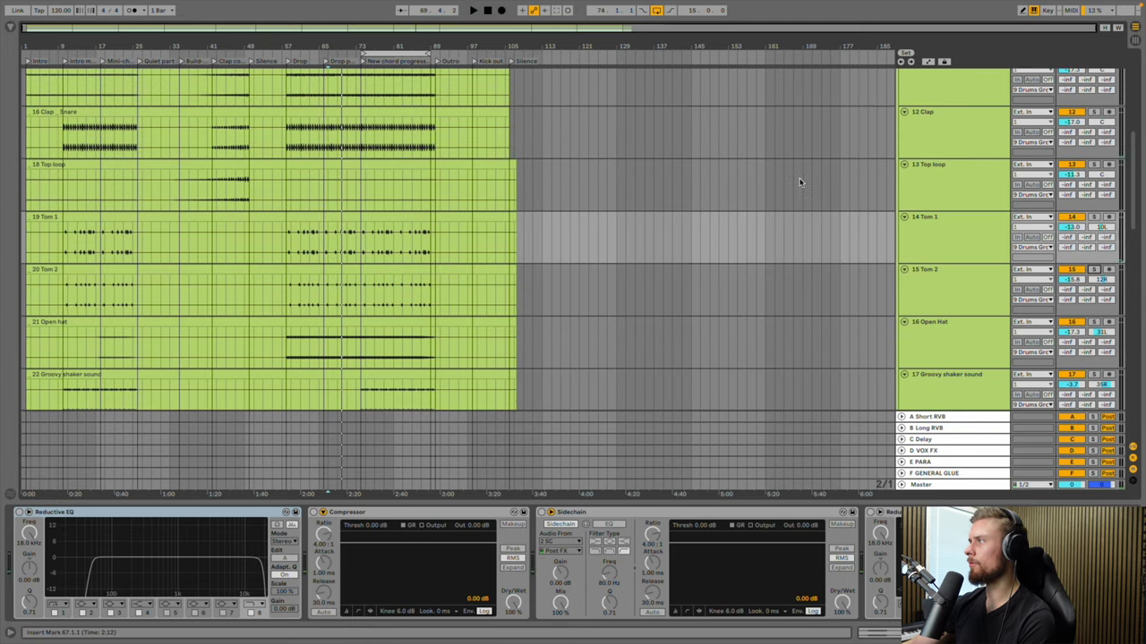
click(215, 190)
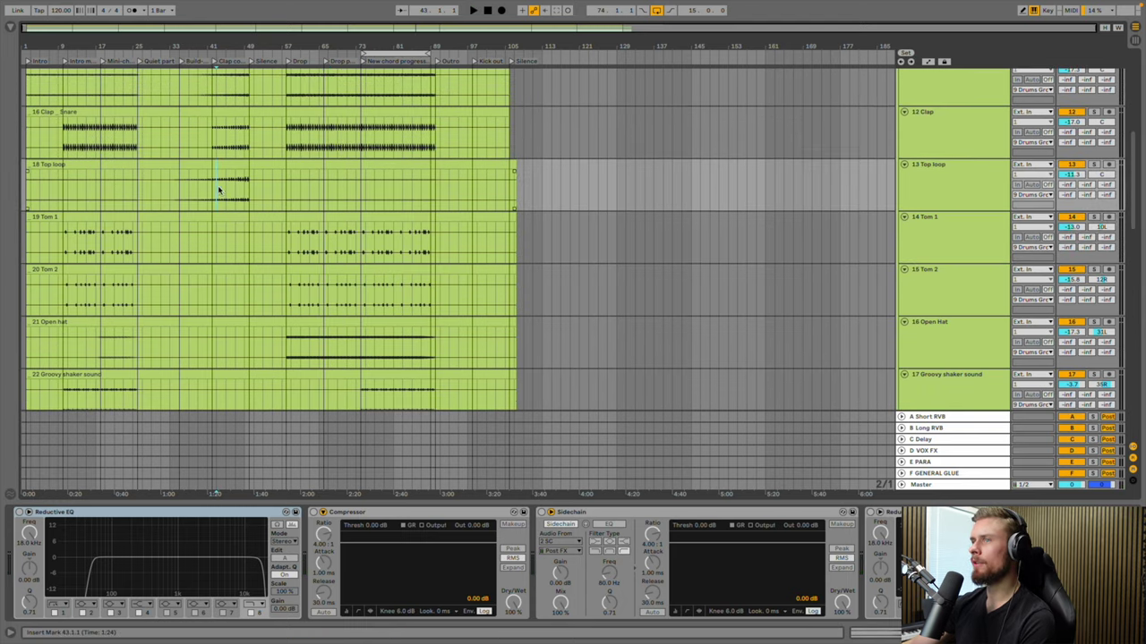
click(1093, 165)
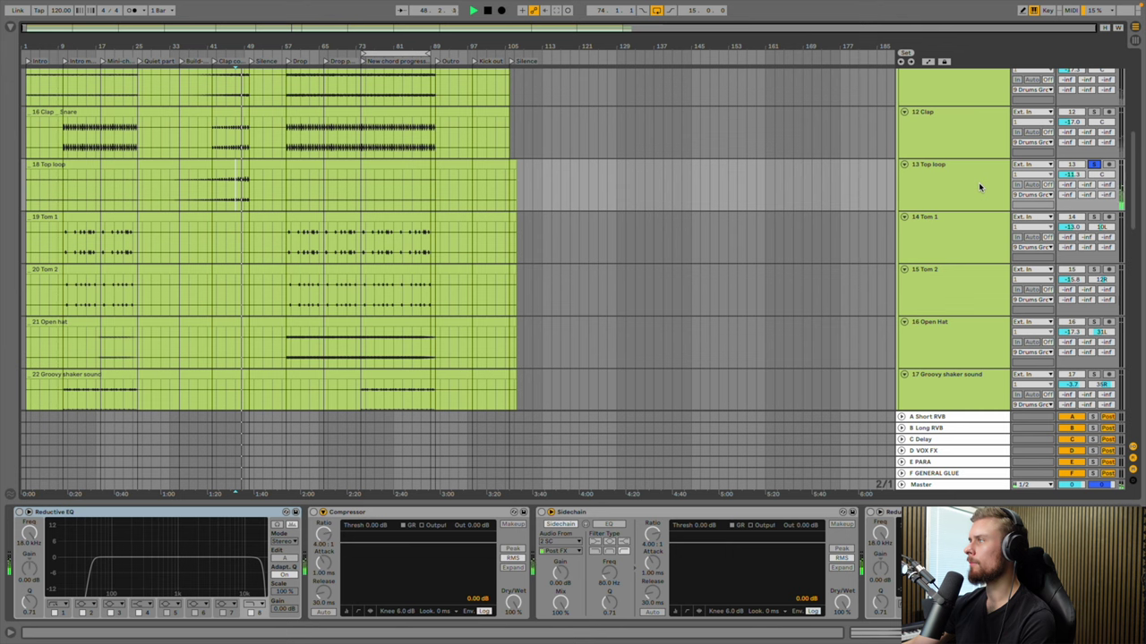
click(1095, 166)
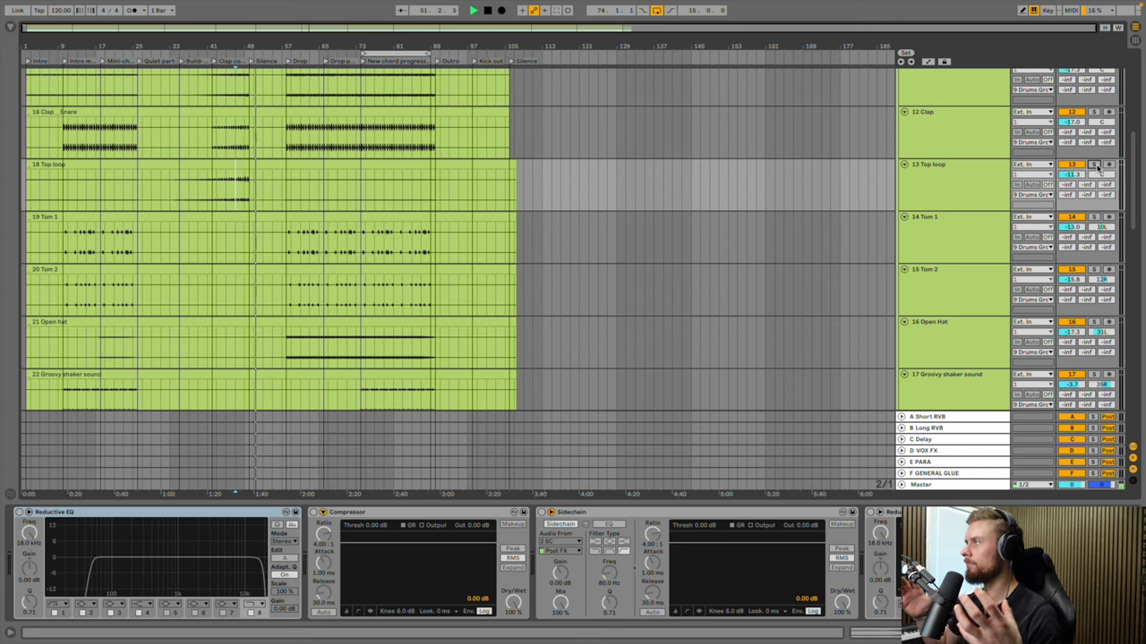
Play the drop from bar 59 with only Snap soloed to hear its stereo placement
scroll(469, 303, up, 2)
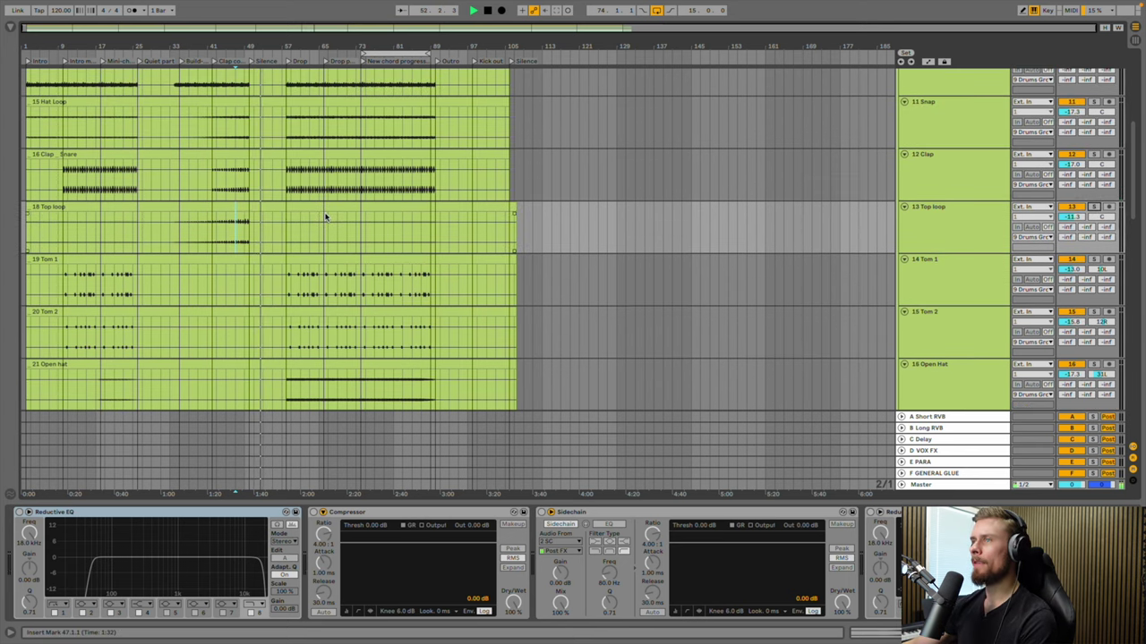
click(960, 166)
scroll(474, 176, up, 2)
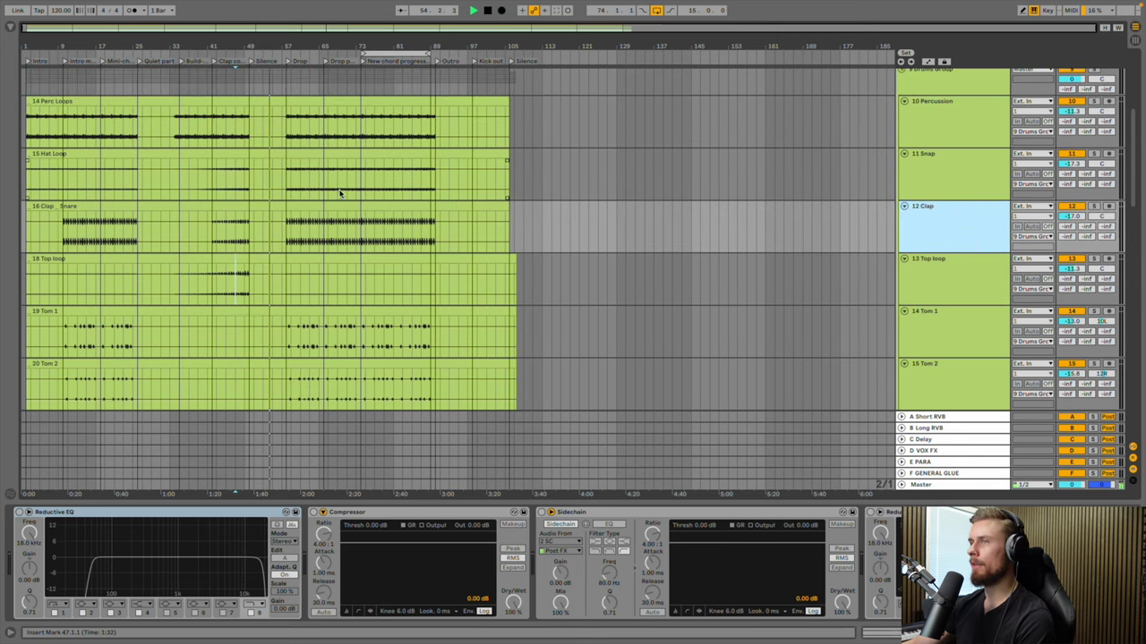
click(507, 162)
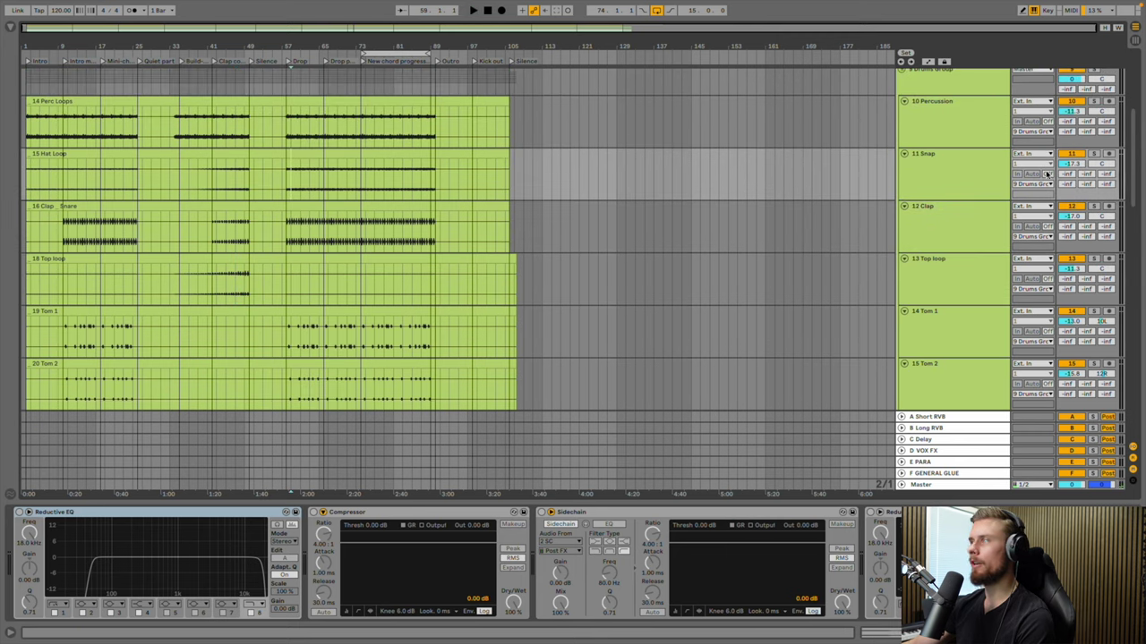
click(1093, 154)
key(space)
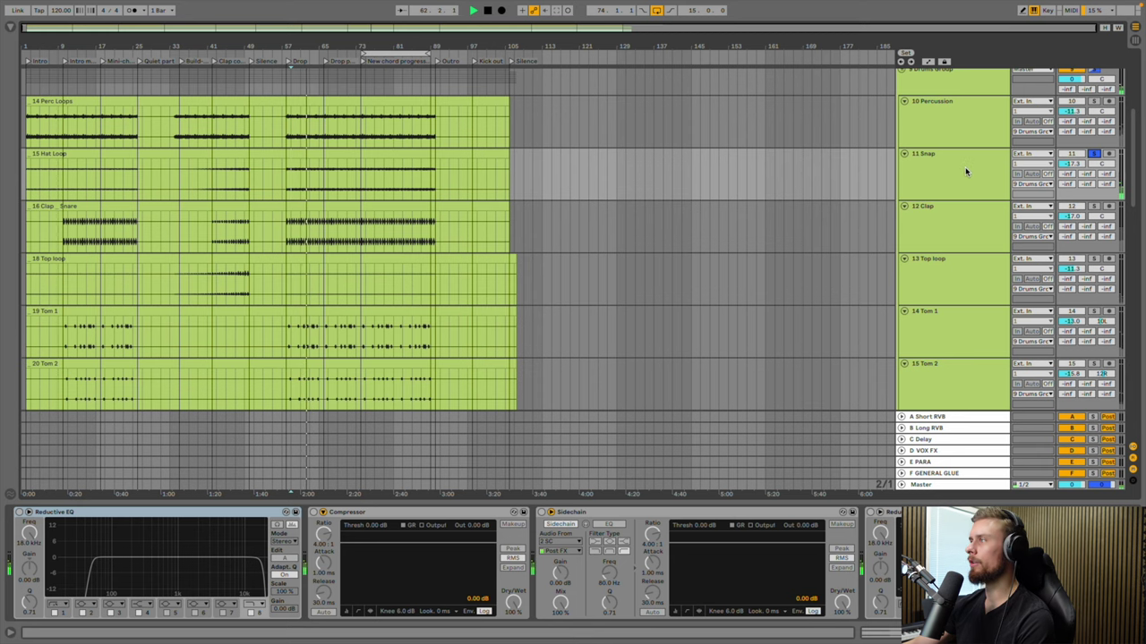
scroll(962, 168, up, 1)
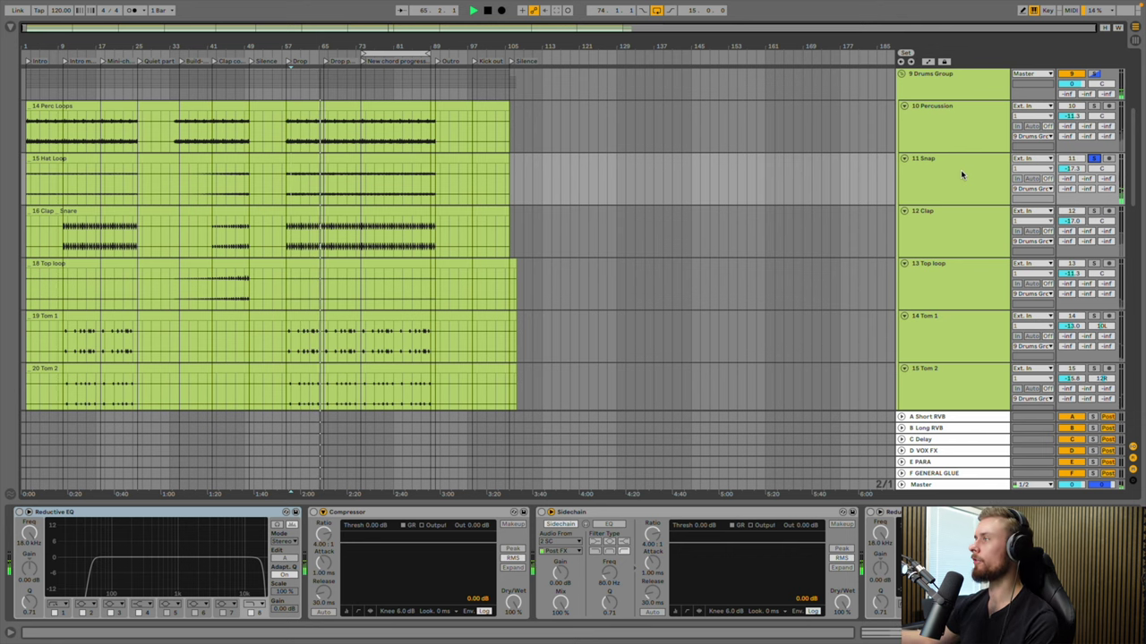
Switch the solo from Snap to Percussion, listen to it on its own, and clear the solo
click(1092, 106)
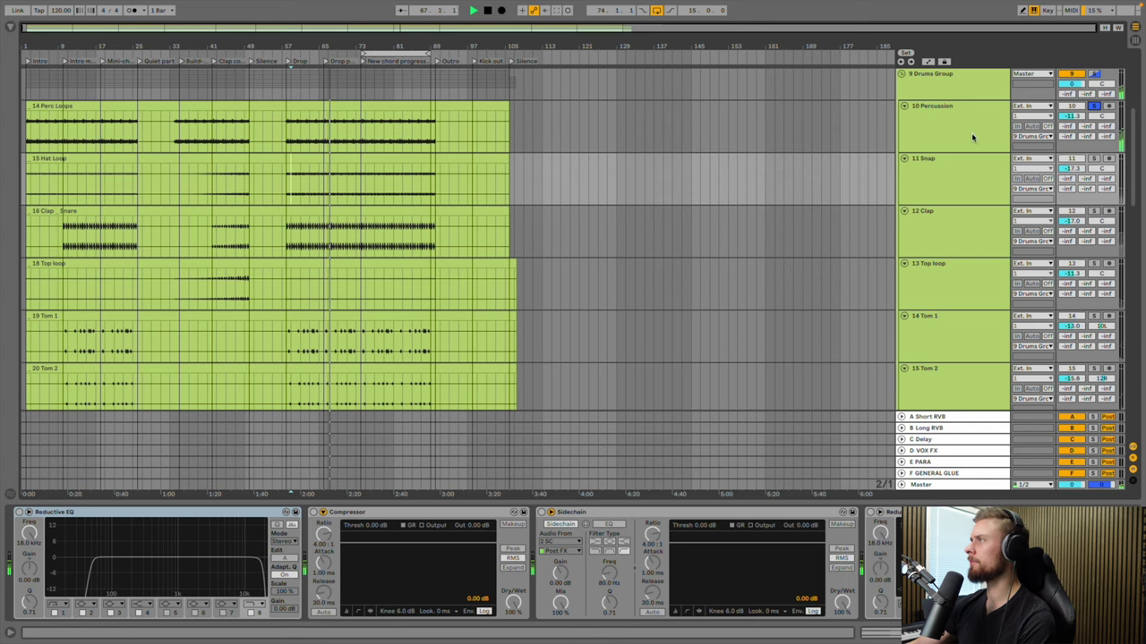
scroll(972, 134, up, 1)
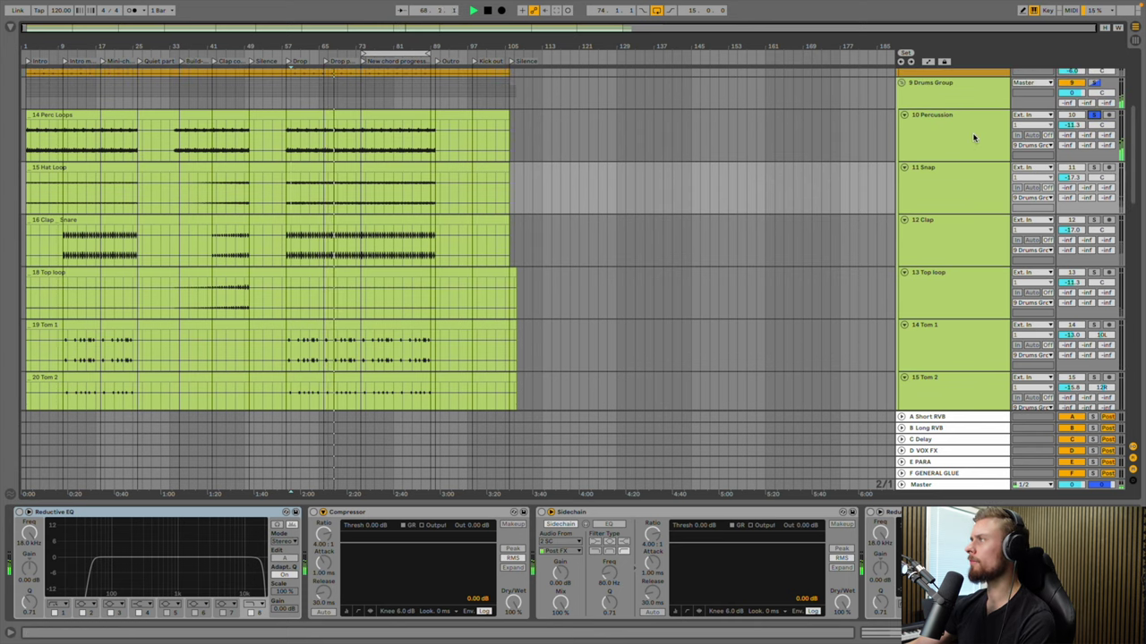
scroll(974, 137, up, 1)
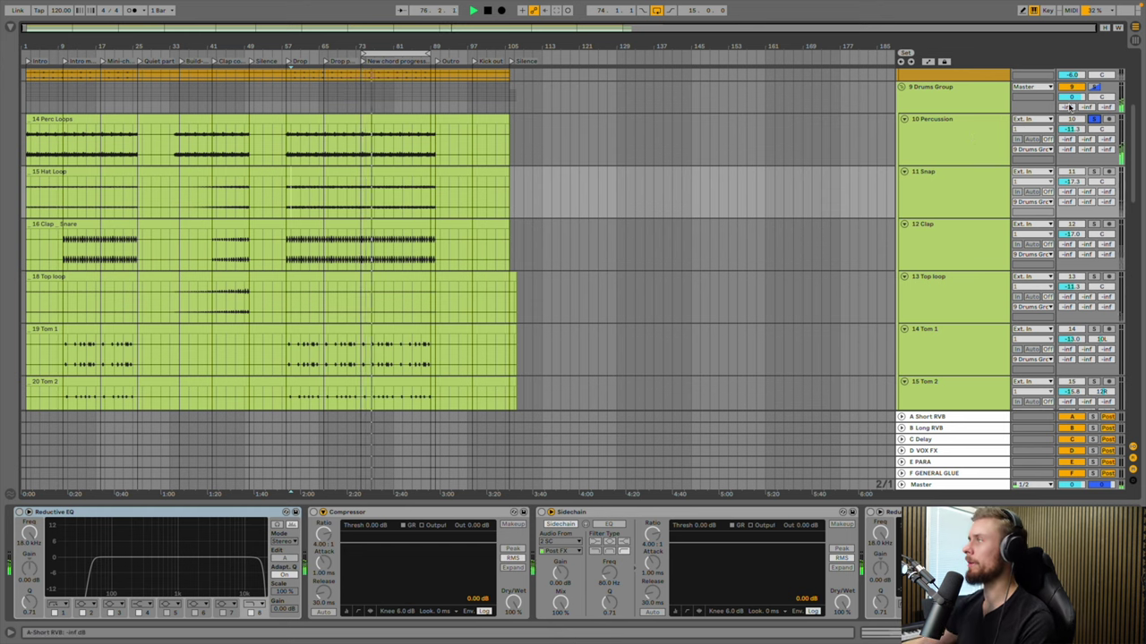
click(1093, 118)
Play the whole Drums Group in solo from bar 59 to check the panned drums together
click(293, 277)
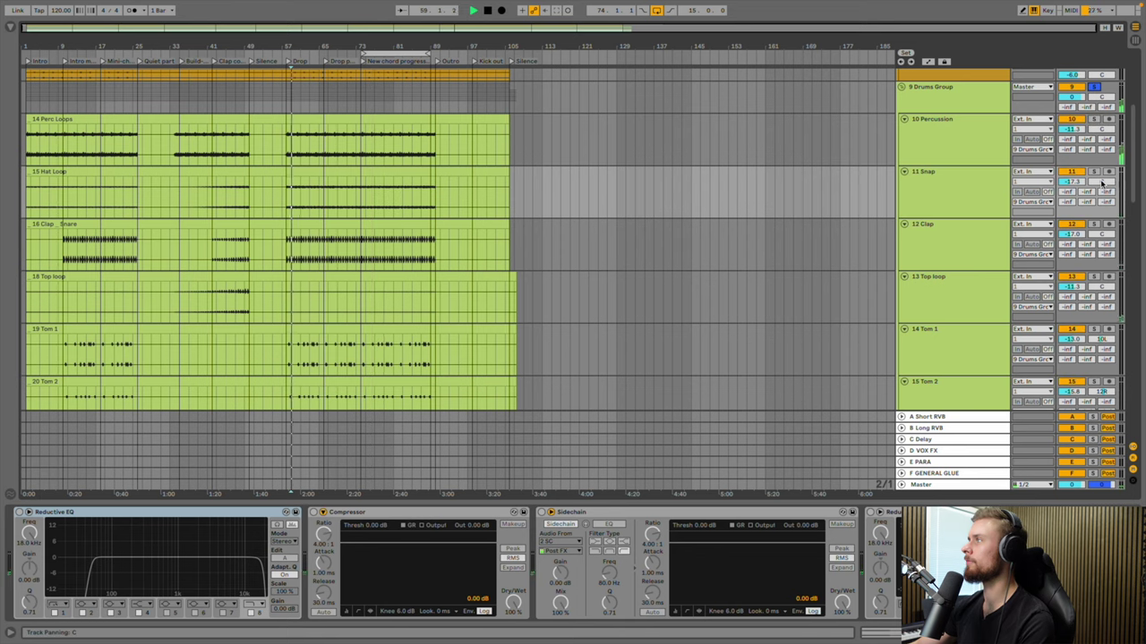
scroll(680, 276, down, 1)
scroll(680, 276, down, 4)
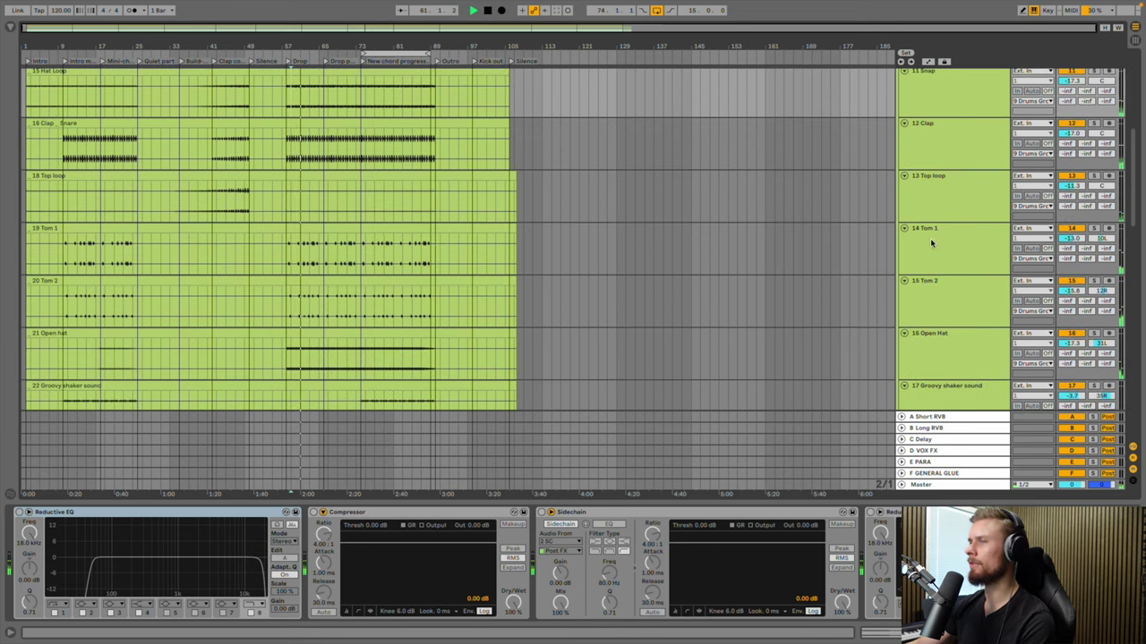
Pan Tom 1 to 18L and Tom 2 to 17R while the drums play, listen to the wider placement, and stop playback
drag(1101, 238, 1100, 240)
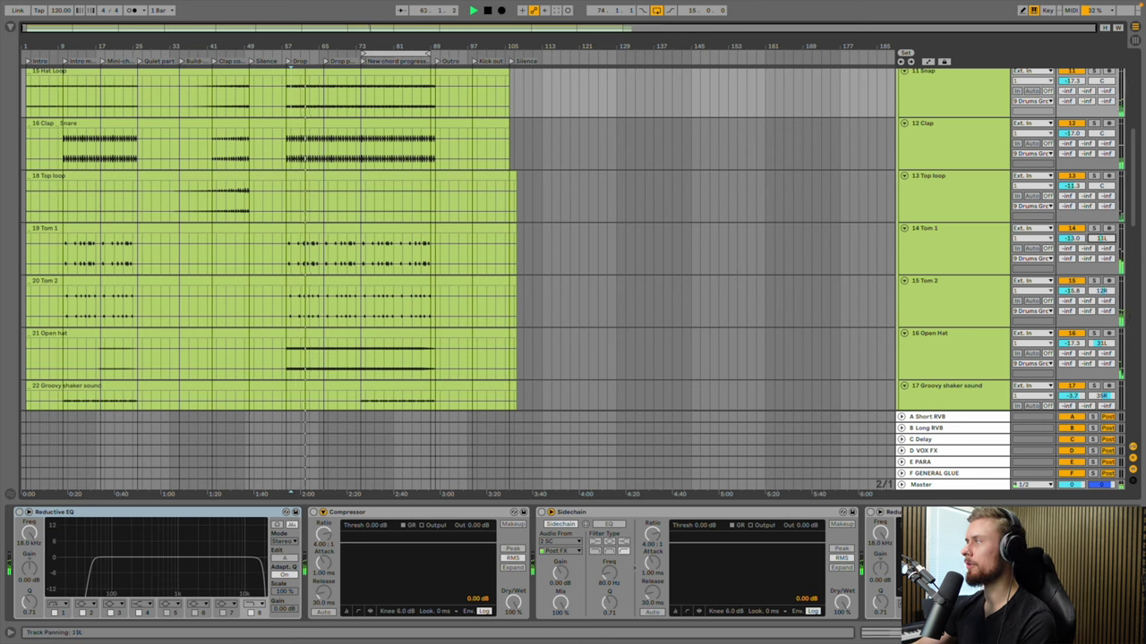
click(1101, 291)
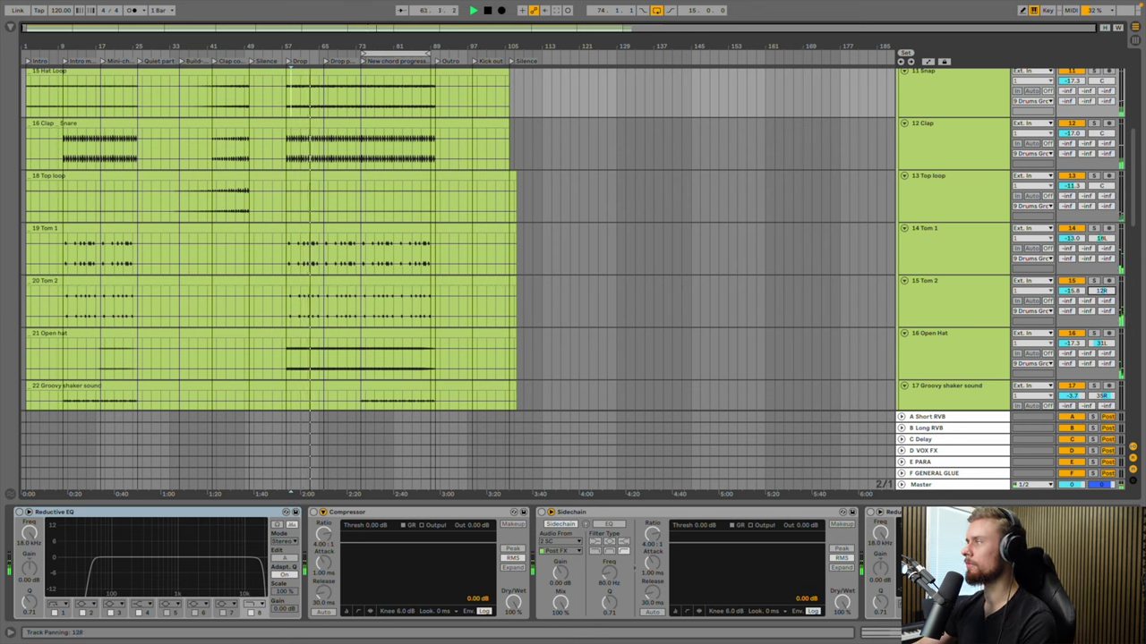
drag(1102, 293, 1101, 289)
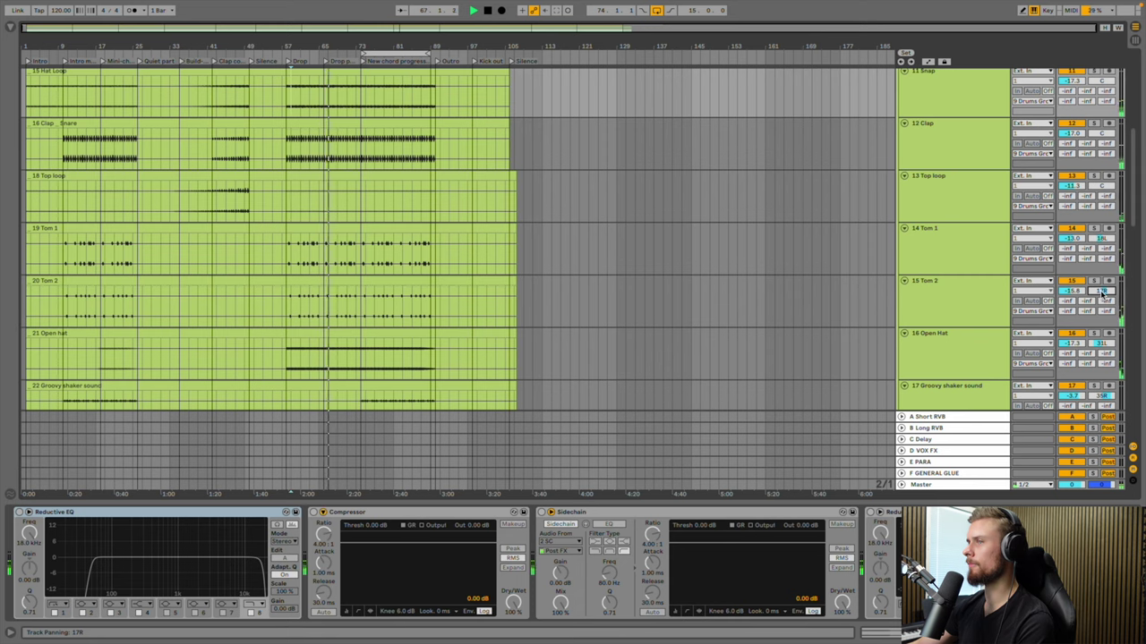
scroll(1102, 293, down, 2)
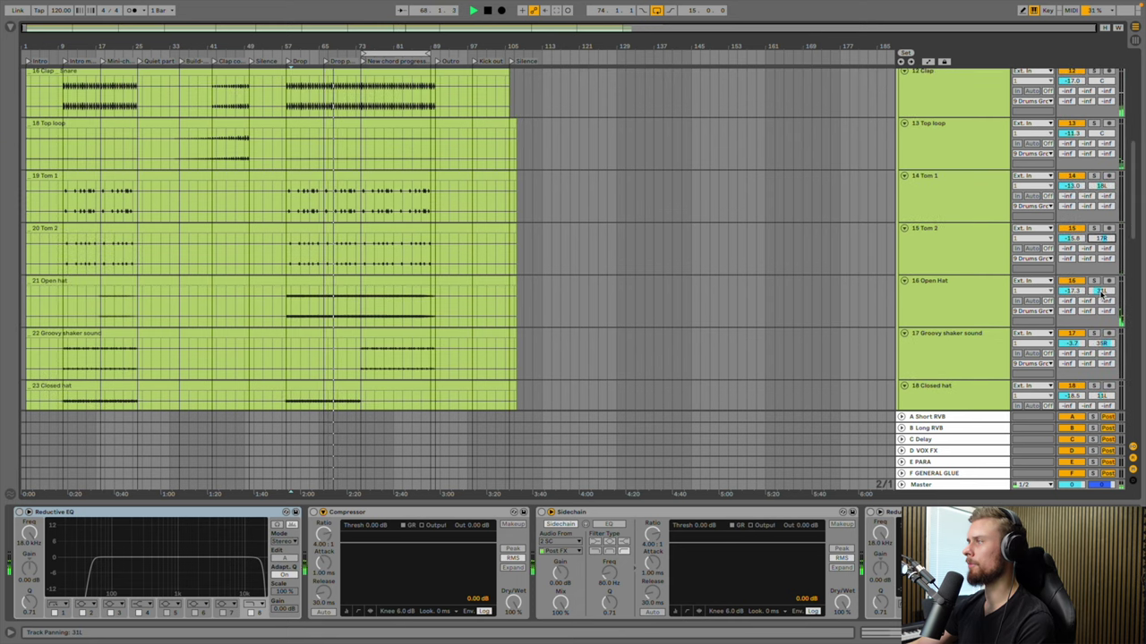
scroll(1103, 293, down, 1)
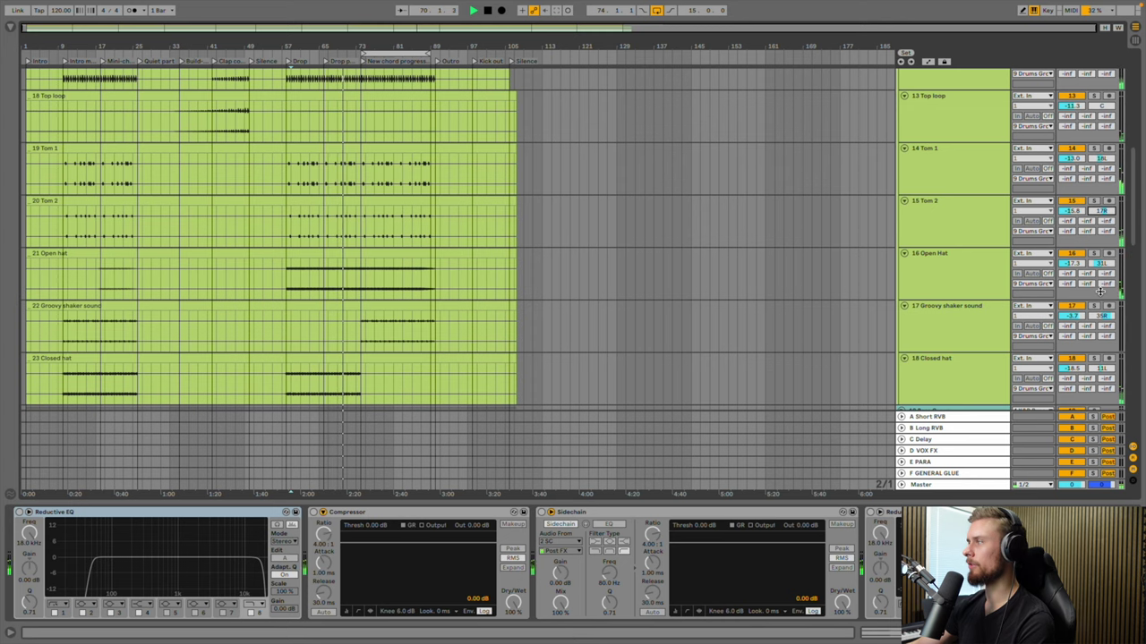
scroll(1080, 285, down, 4)
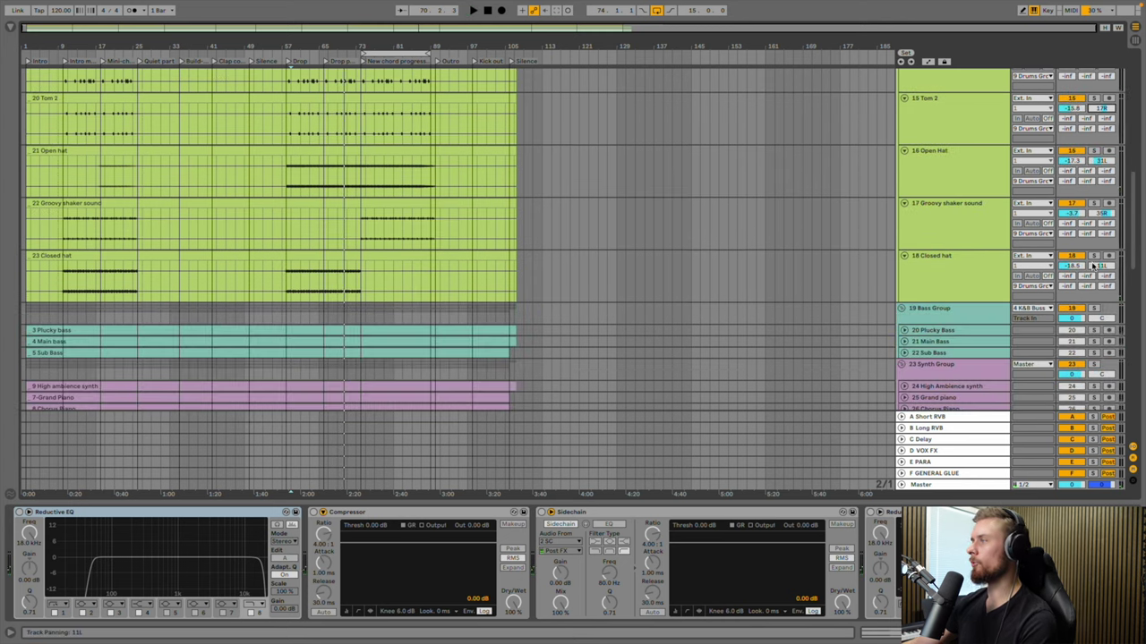
Look through the Bass, Synth, Lead and FX group tracks for further sounds that could use stereo treatment
click(950, 315)
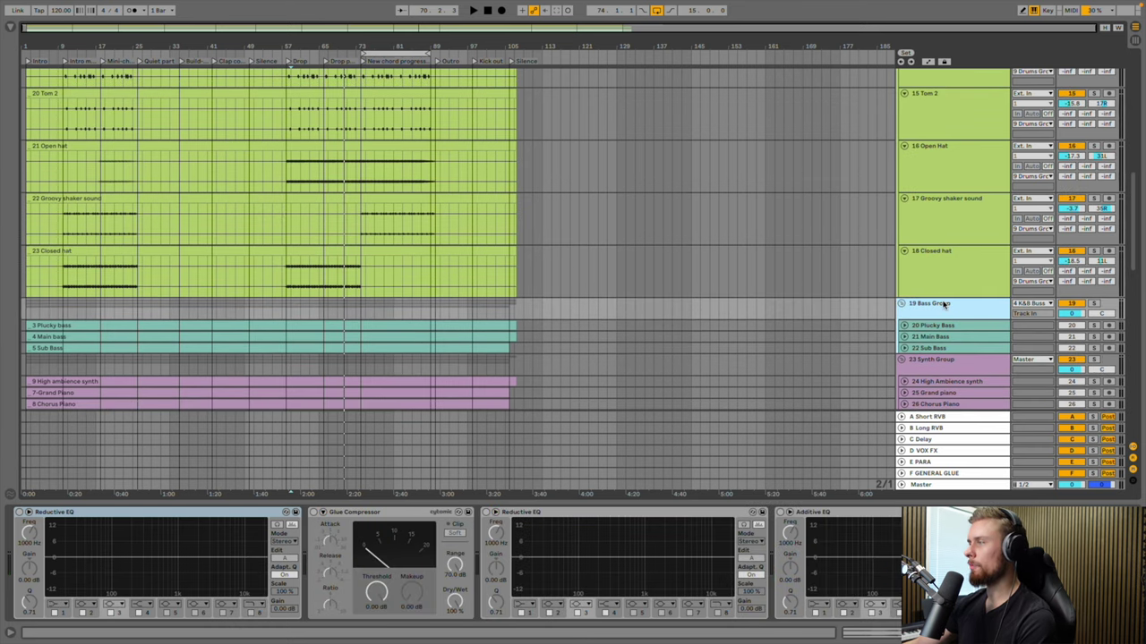
scroll(942, 311, down, 2)
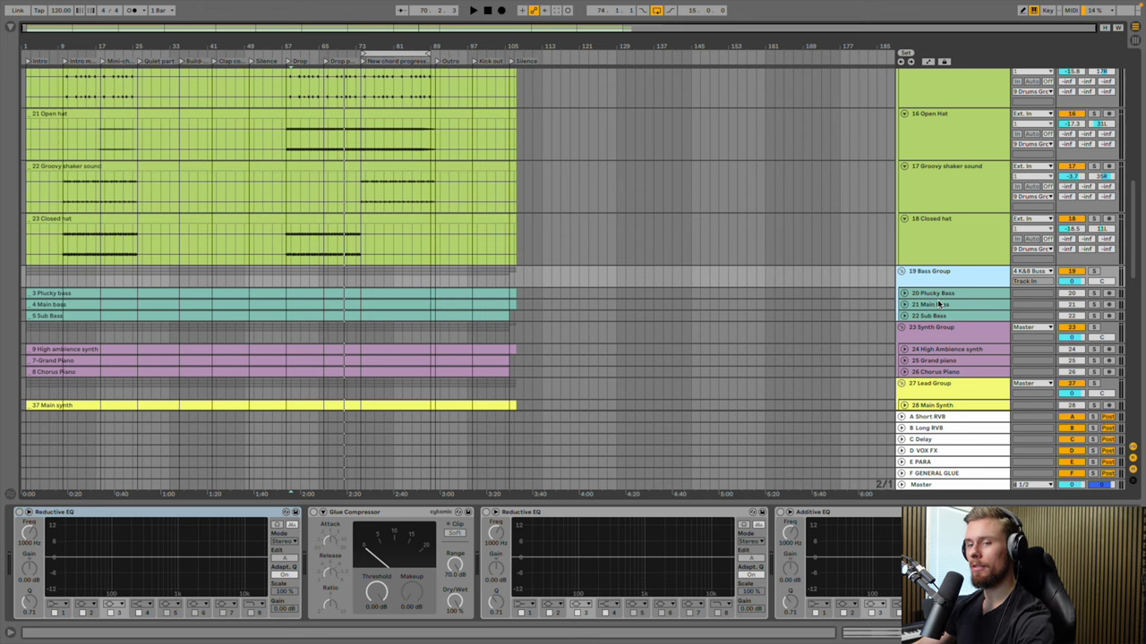
scroll(940, 305, down, 1)
scroll(933, 298, down, 7)
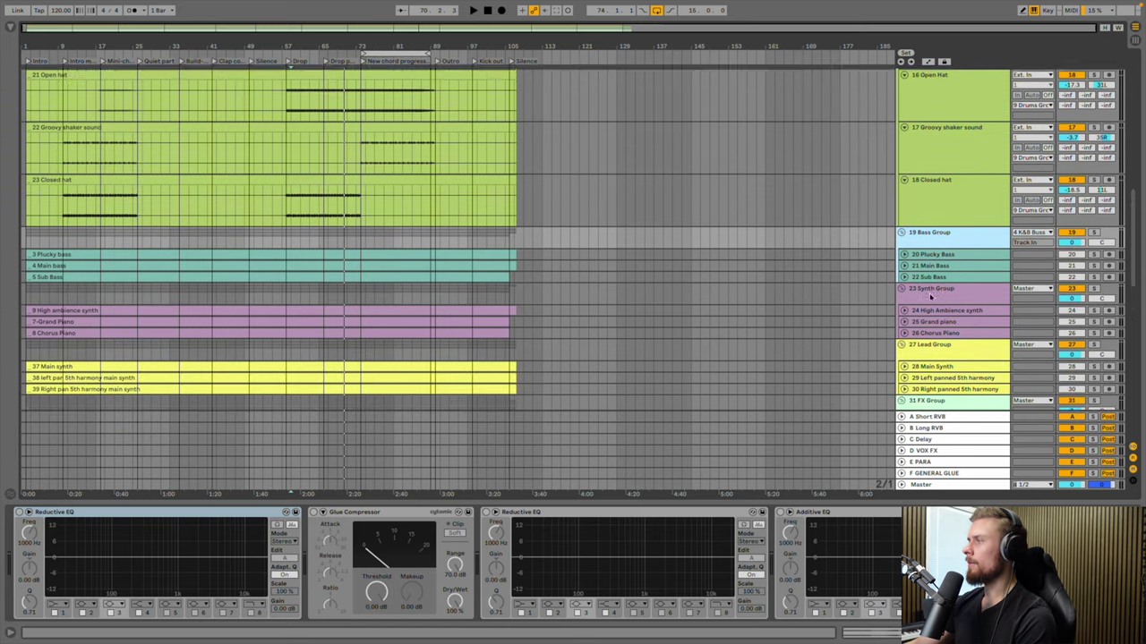
scroll(931, 298, down, 4)
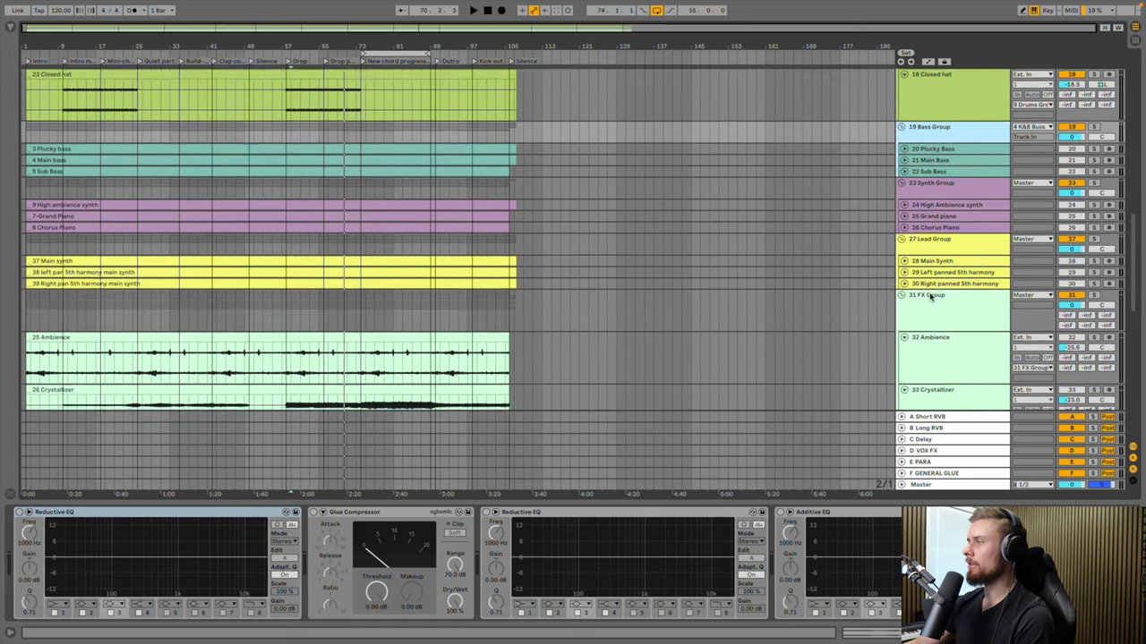
click(958, 240)
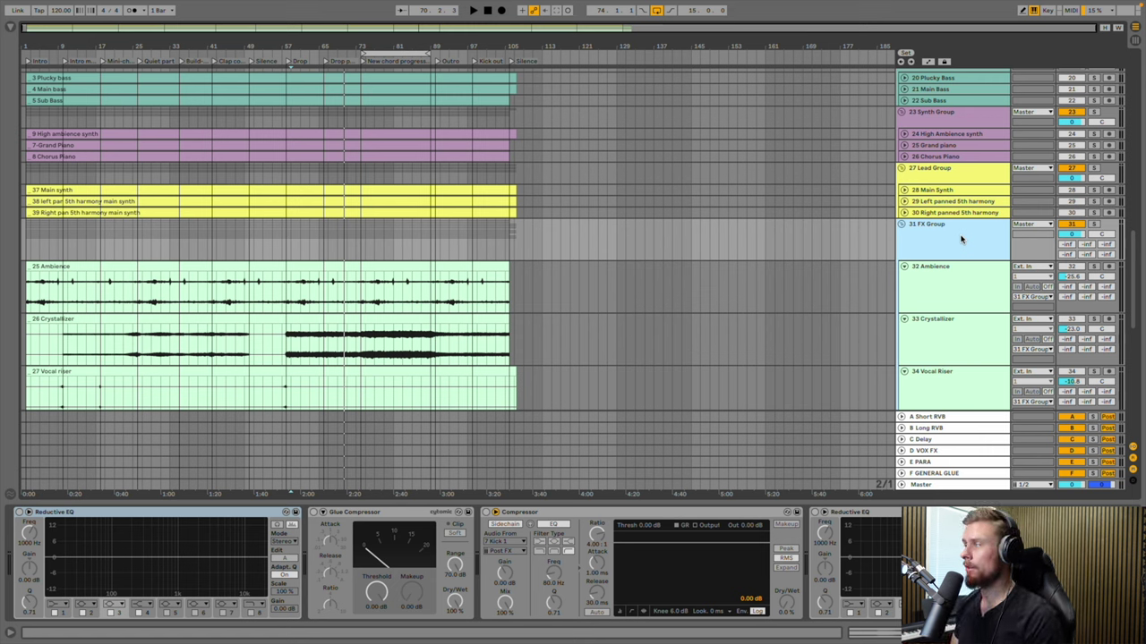
scroll(931, 229, down, 1)
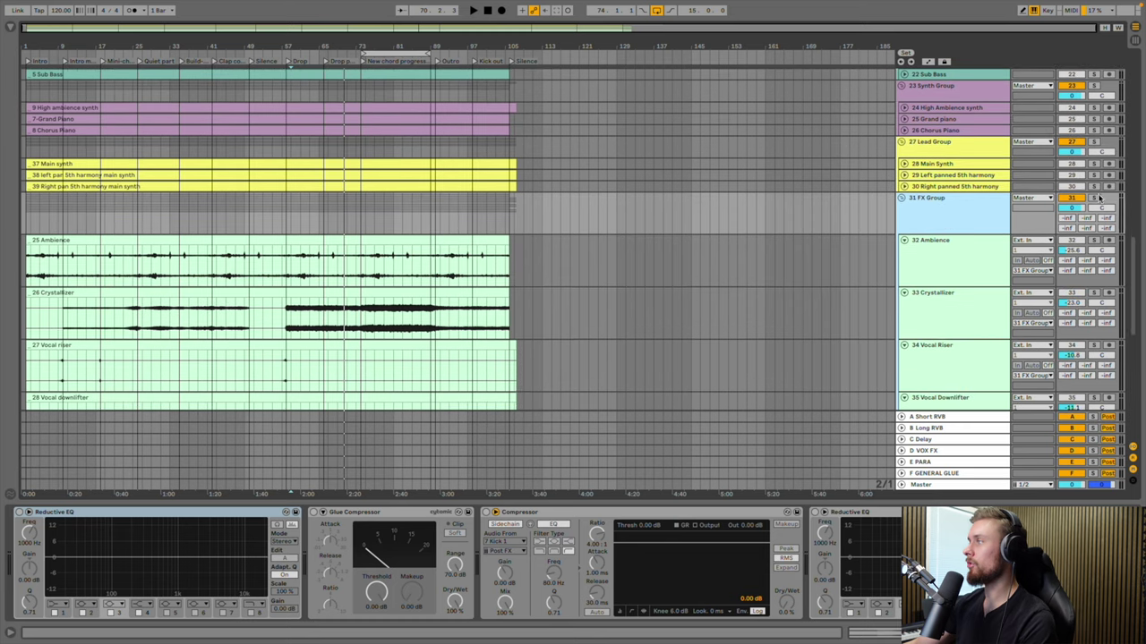
scroll(1018, 212, down, 8)
scroll(1018, 212, down, 10)
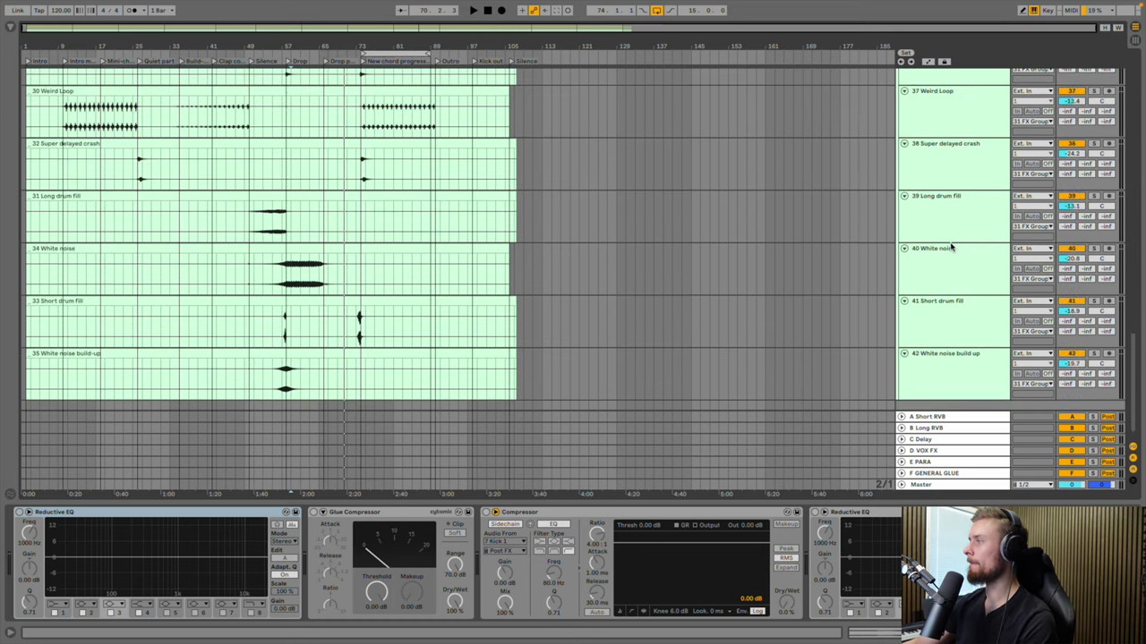
Load the Imager - Stereo Spreader - Isotope preset from Utilities/Stereo Spreaders onto White noise, directly before its Sidechain compressor
click(970, 271)
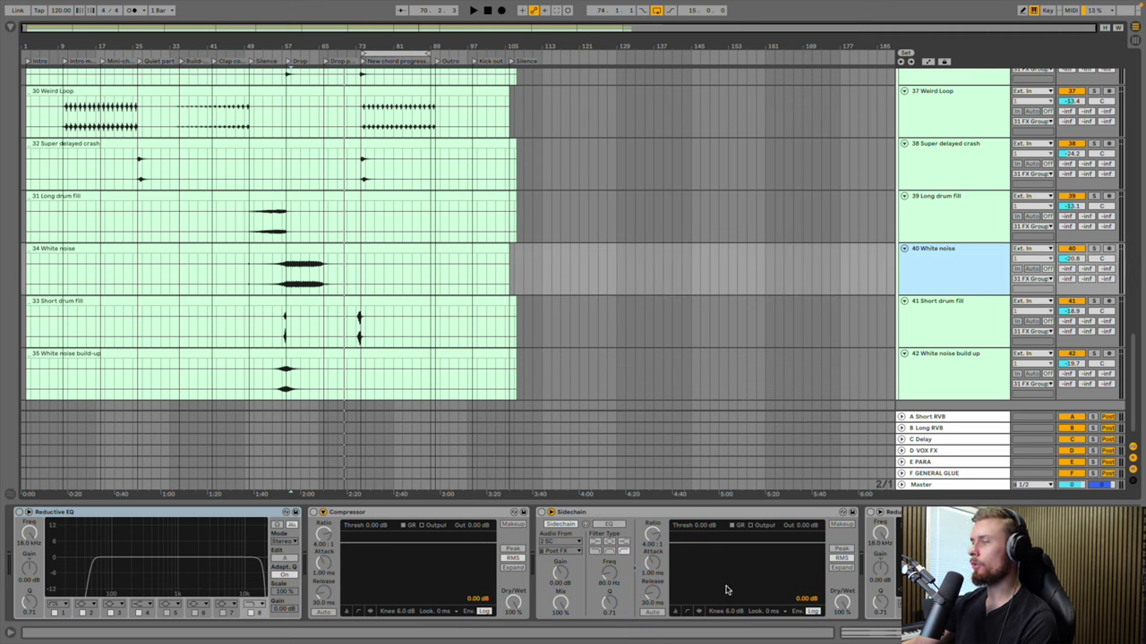
scroll(726, 590, right, 5)
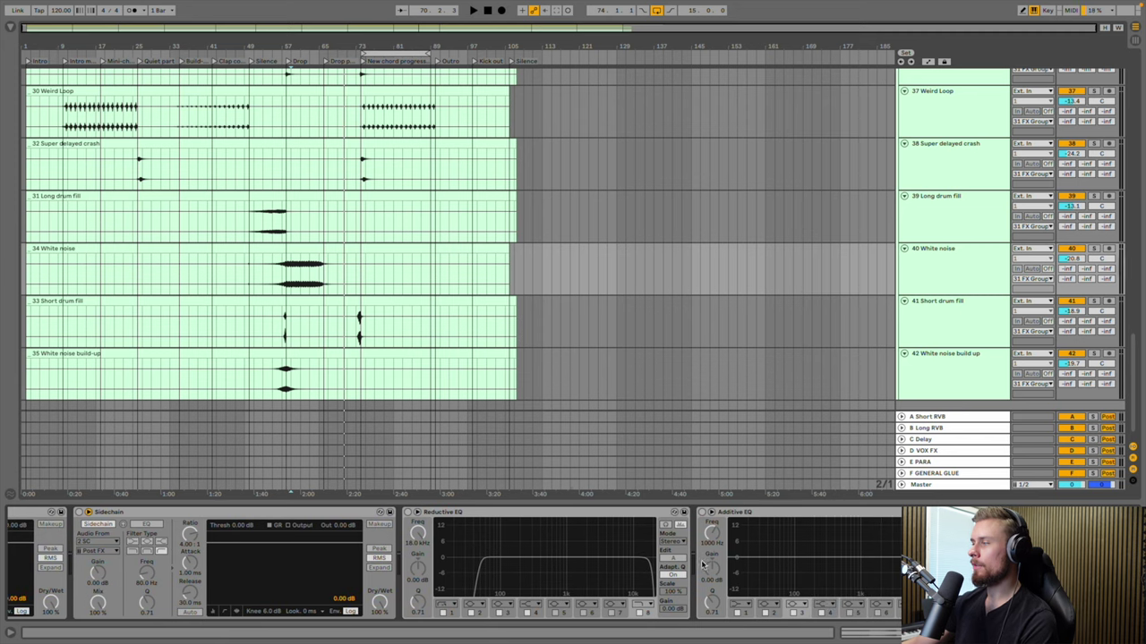
click(7, 24)
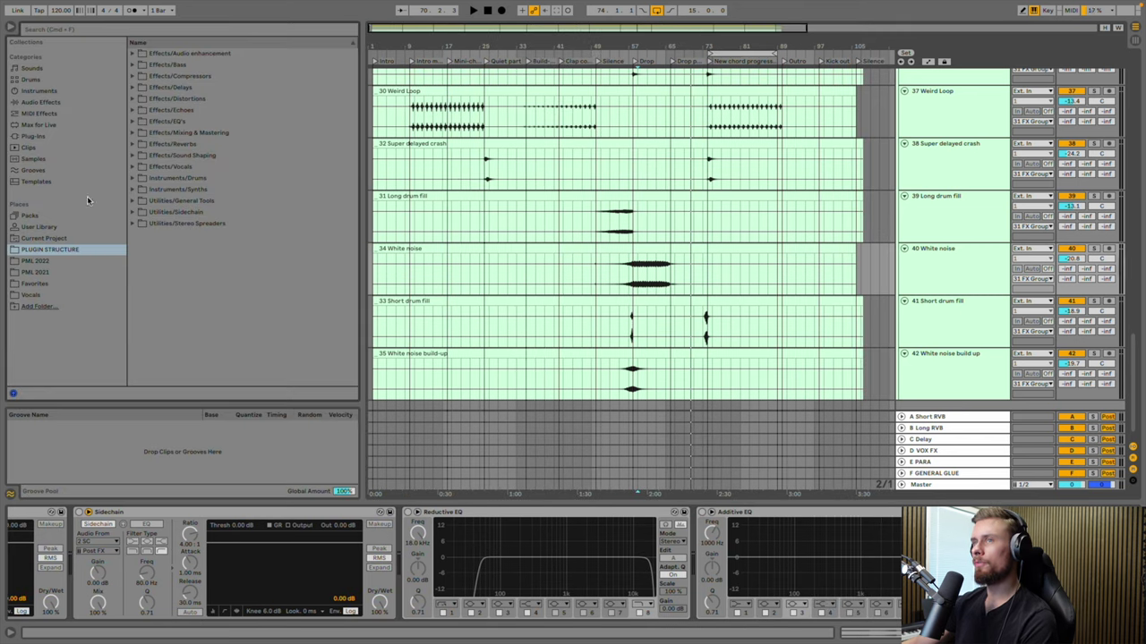
click(132, 224)
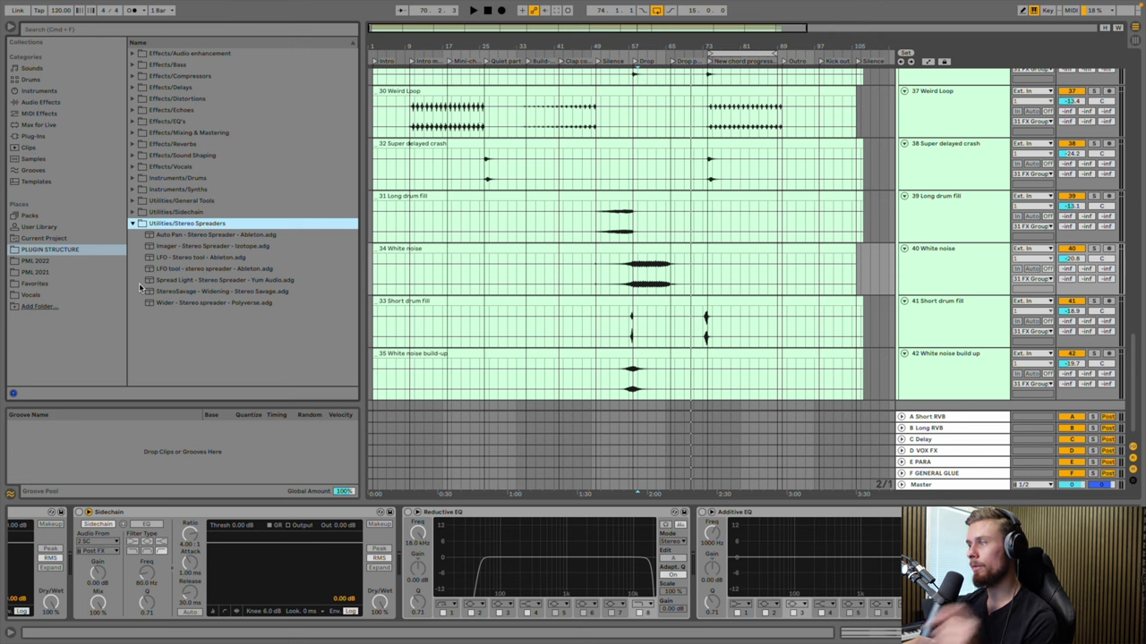
click(170, 248)
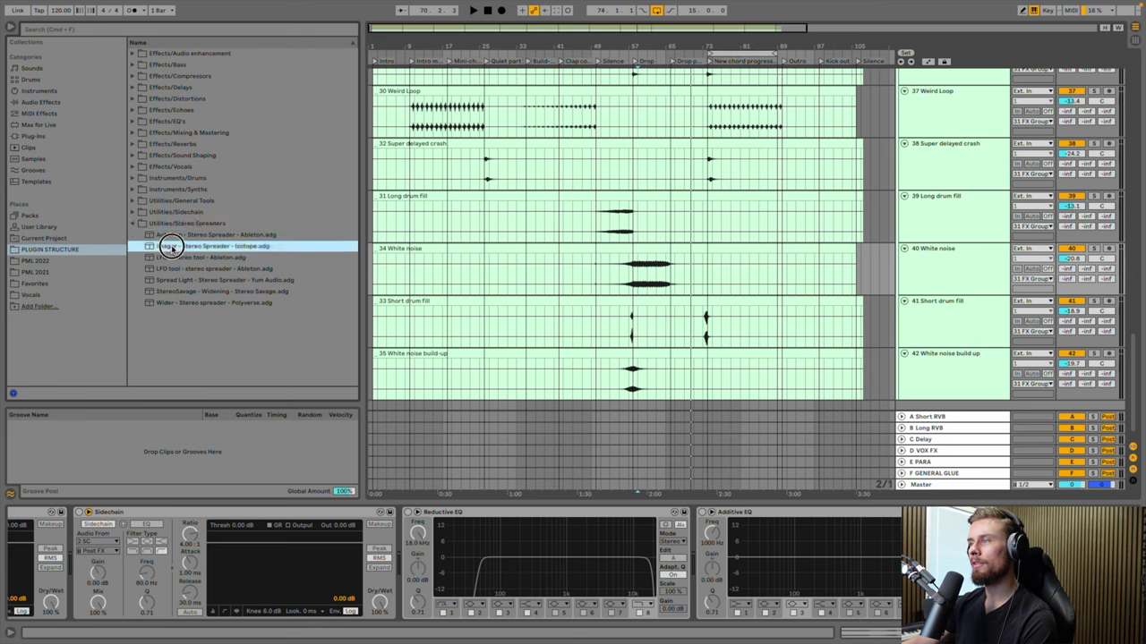
drag(170, 246, 640, 272)
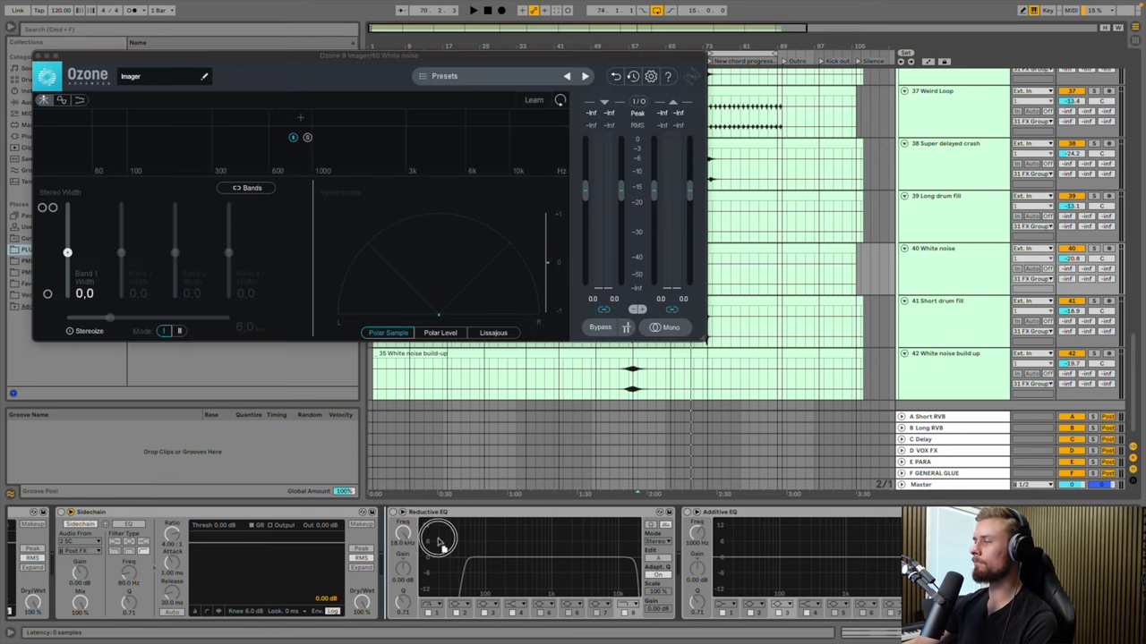
click(80, 530)
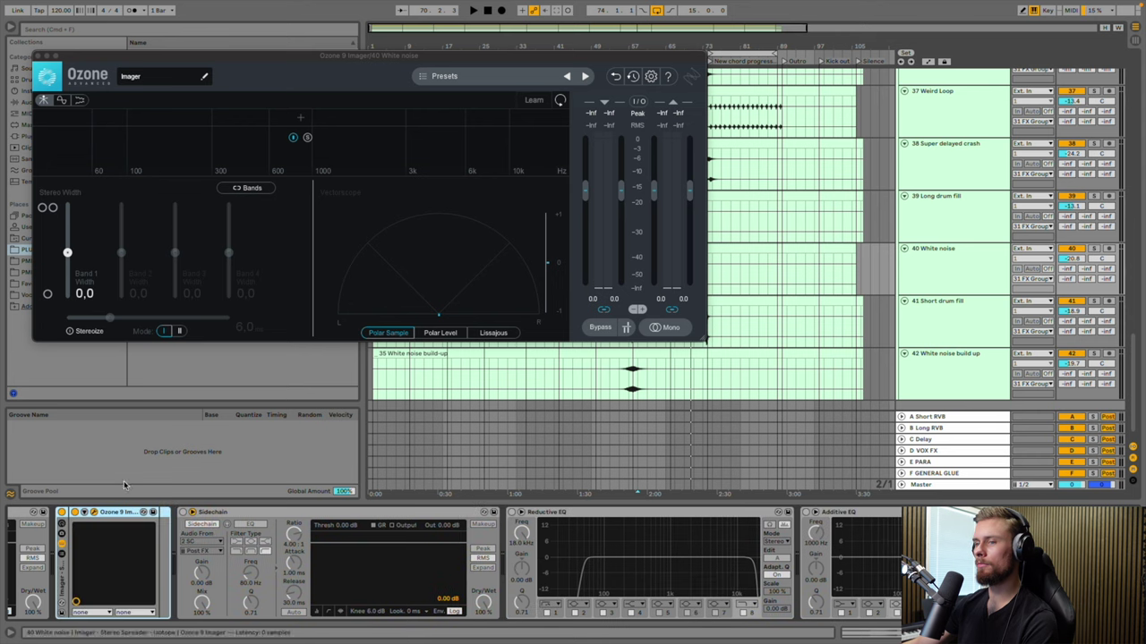
Solo Short drum fill, move the Imager window clear of the track controls, and play the drop to check White noise's unwidened stereo image
click(1093, 302)
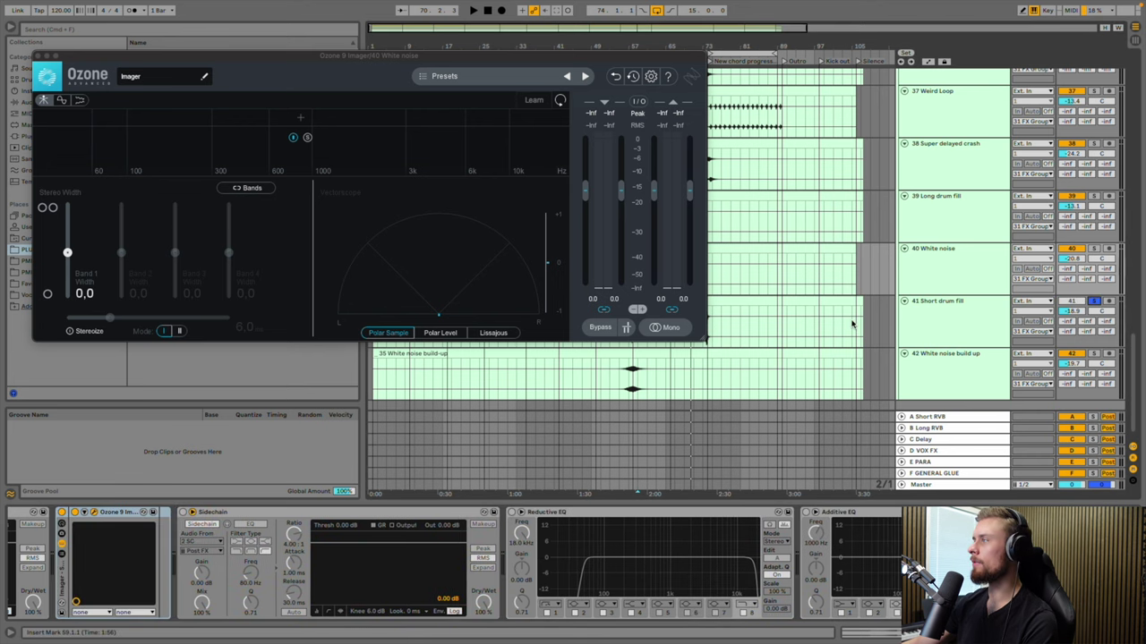
drag(515, 56, 386, 40)
key(space)
drag(287, 40, 618, 231)
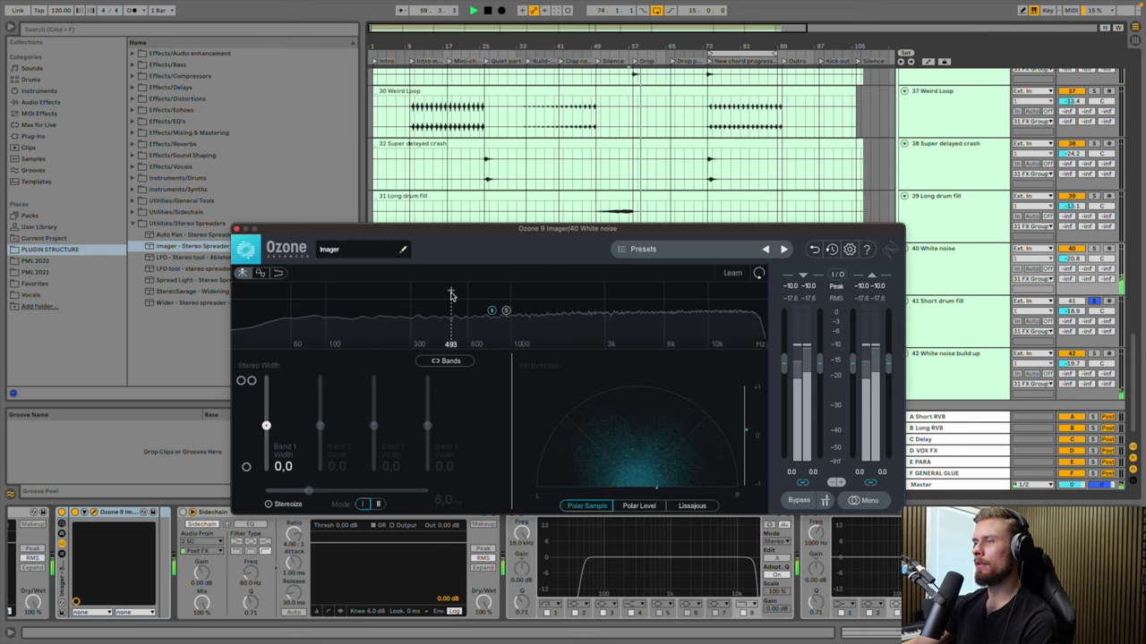
key(space)
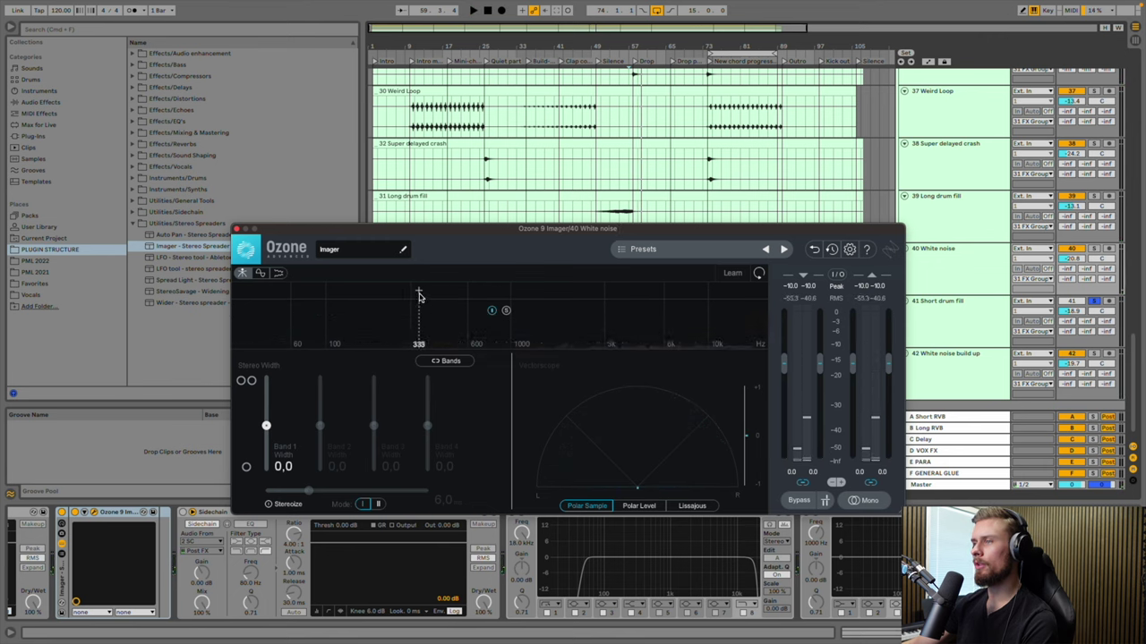
Split the Imager into two bands just below 600 Hz and set Band 2 Width to 72.2, comparing it with zero width during playback
click(418, 296)
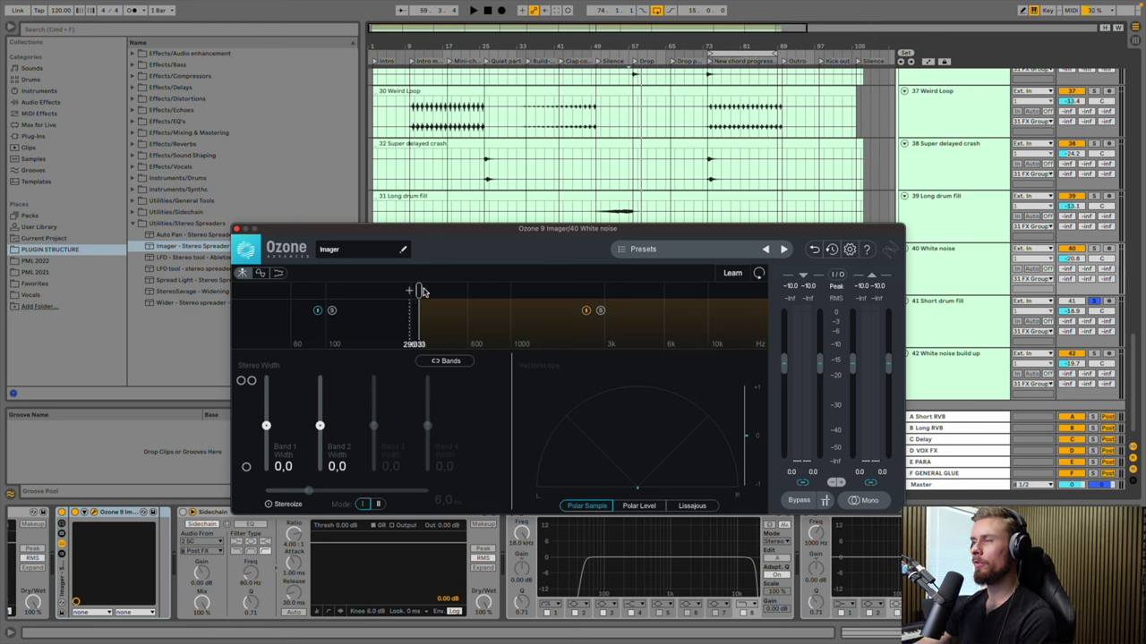
drag(422, 291, 458, 289)
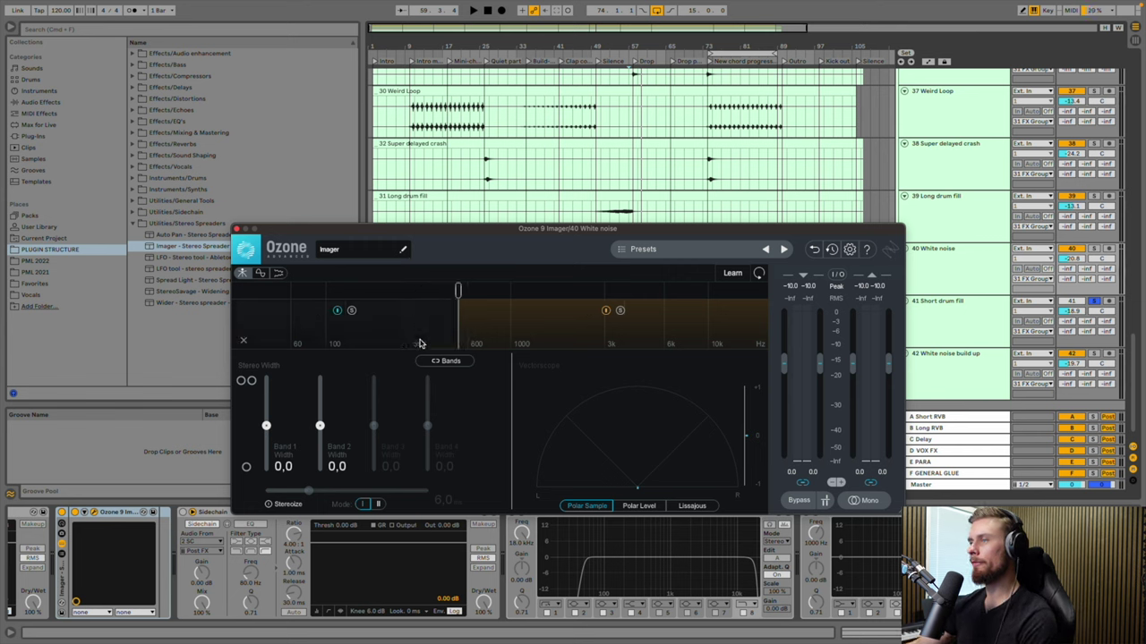
drag(319, 427, 325, 398)
key(space)
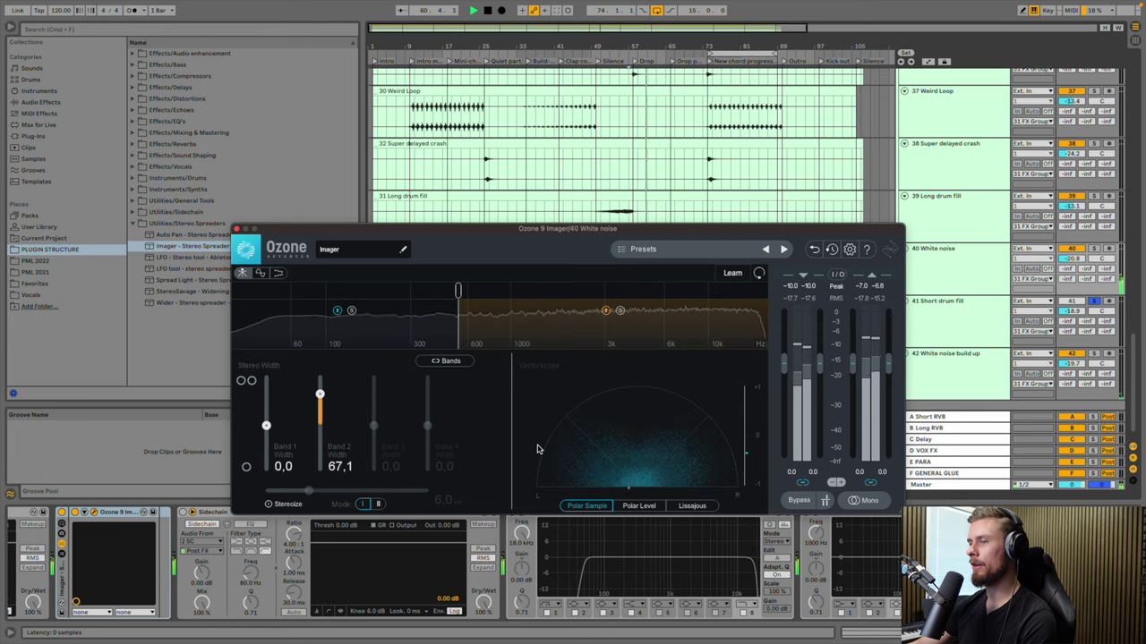
drag(319, 395, 320, 425)
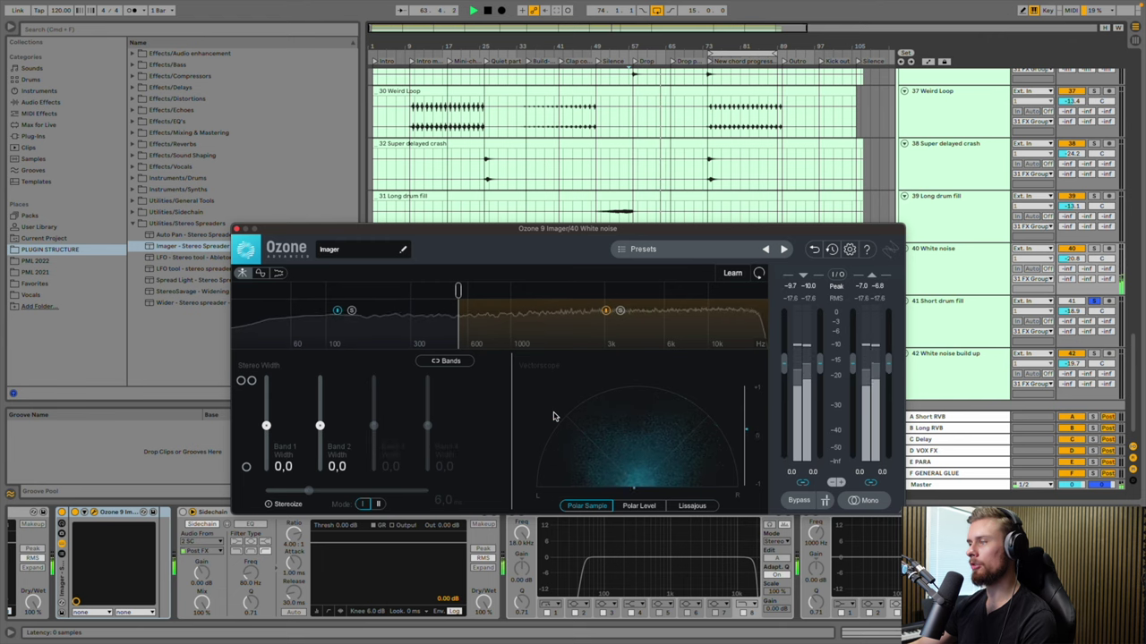
drag(321, 426, 320, 391)
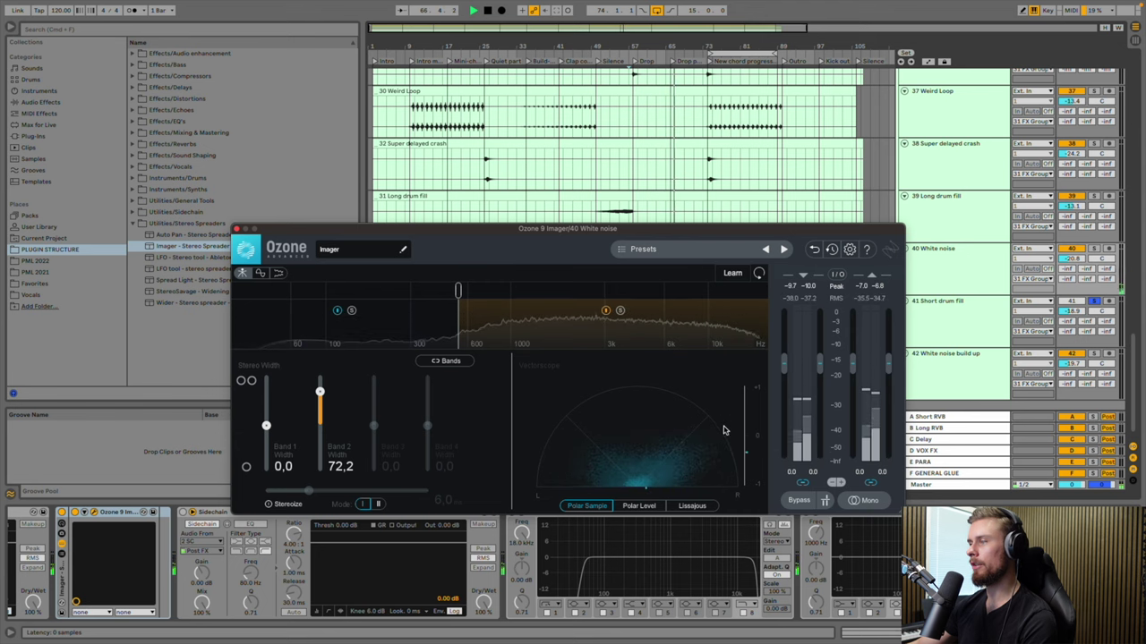
key(space)
Enable Stereoize in the Imager, set it to 13.0 ms, and play the drop to hear the widened noise
click(269, 505)
drag(308, 492, 368, 490)
key(space)
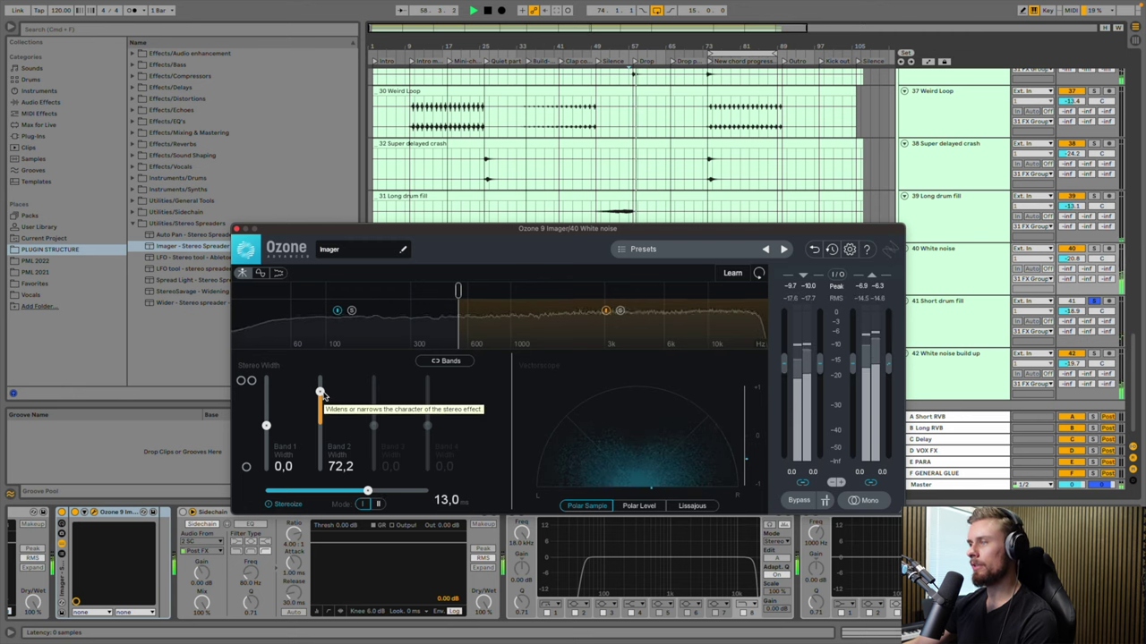
key(space)
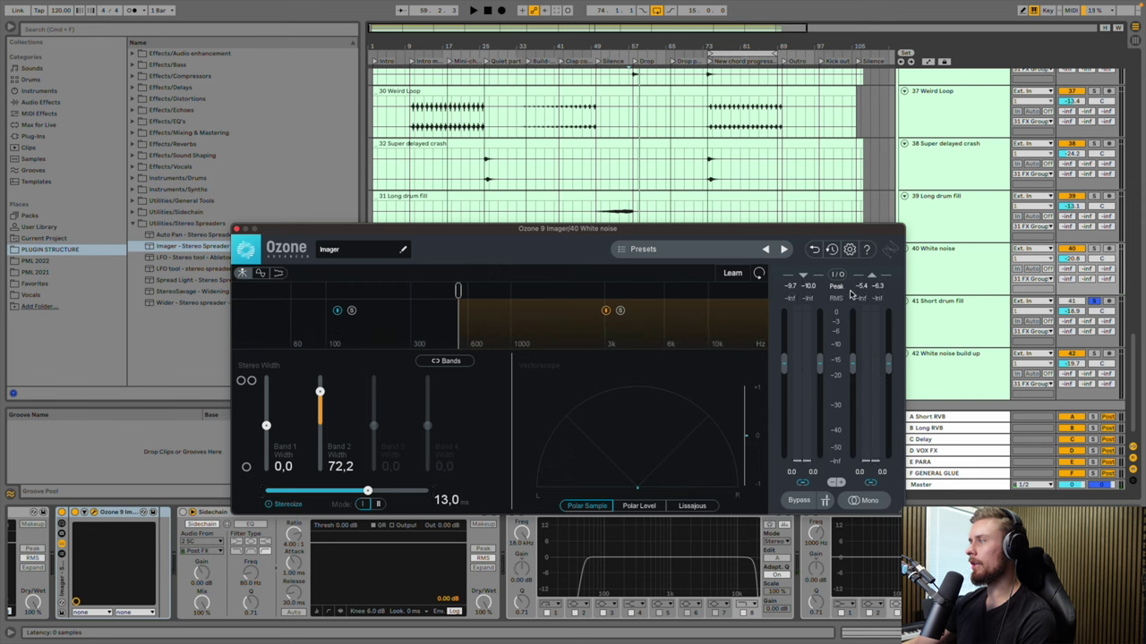
Lower both Imager output channels to -3.0 dB, close the plug-in window, and play the drop briefly
drag(888, 366, 888, 376)
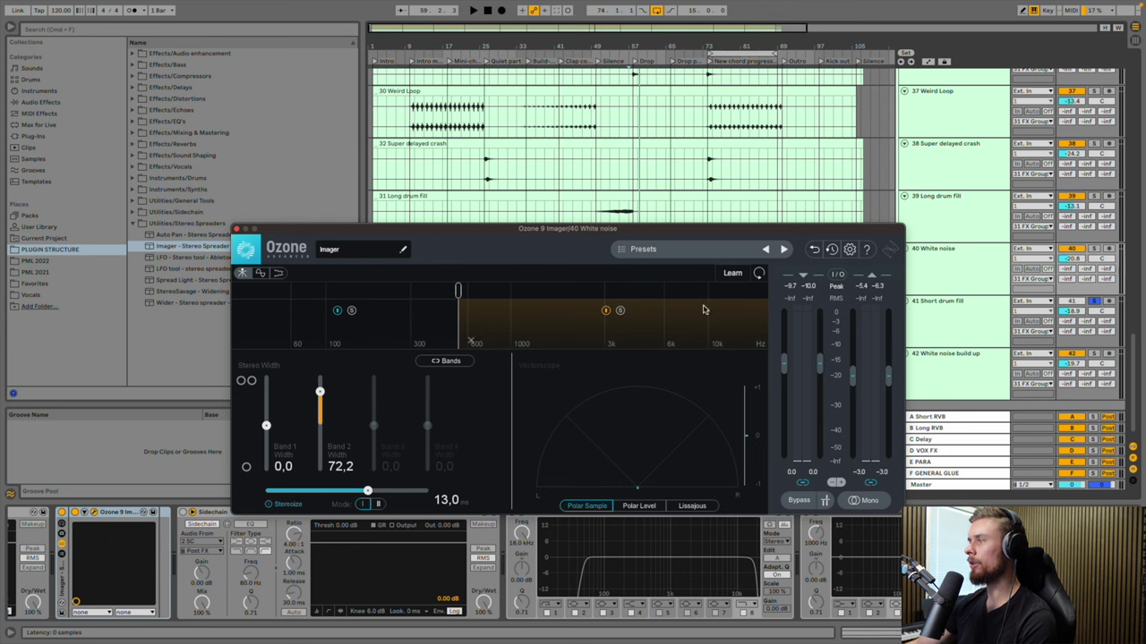
click(235, 229)
key(space)
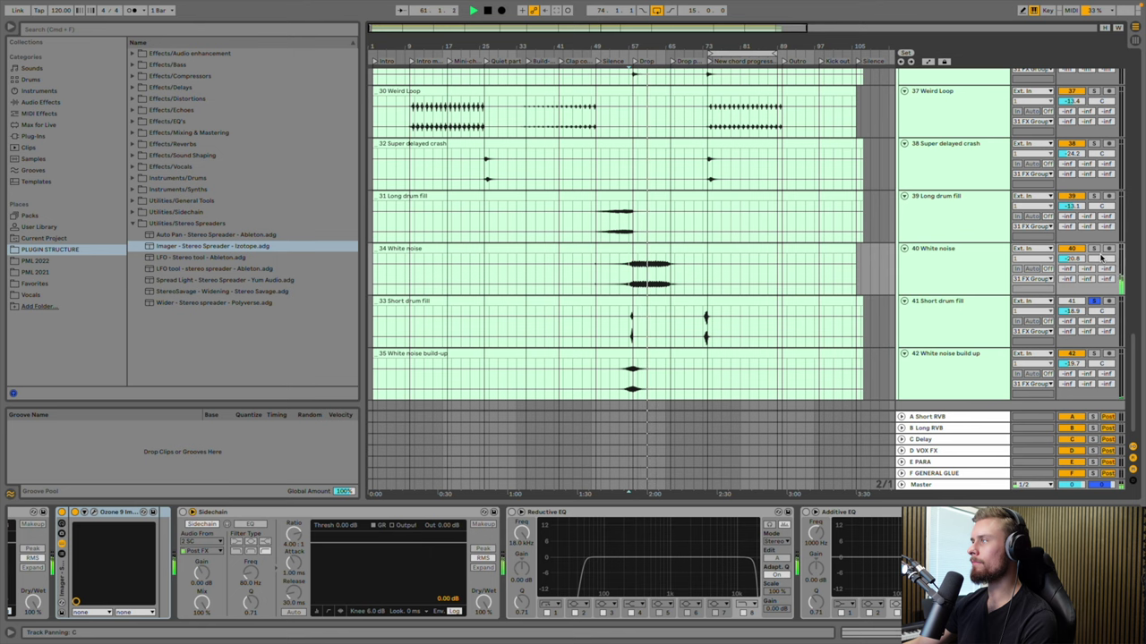
key(space)
Solo White noise alongside Short drum fill and play the drop to hear them together
scroll(1099, 255, up, 3)
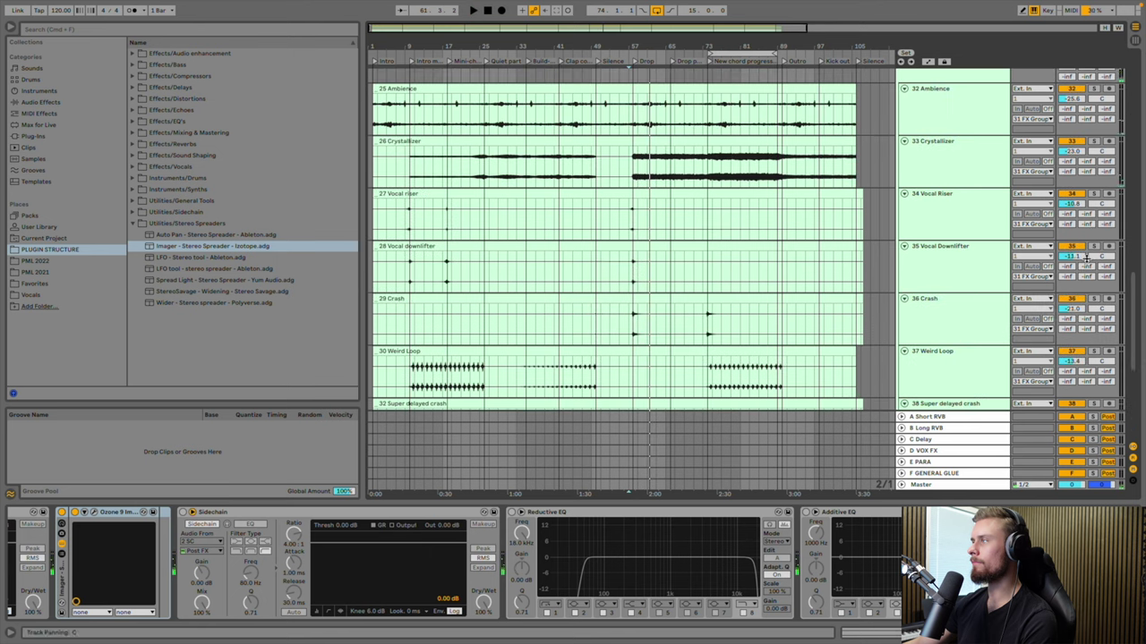
scroll(1085, 259, down, 1)
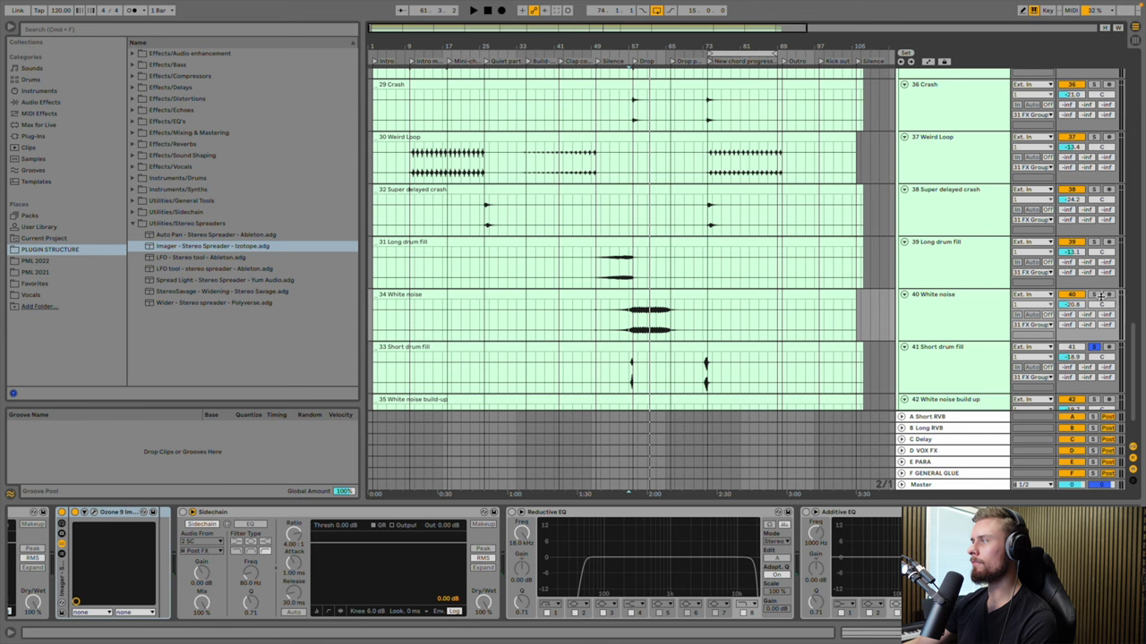
click(1095, 296)
key(space)
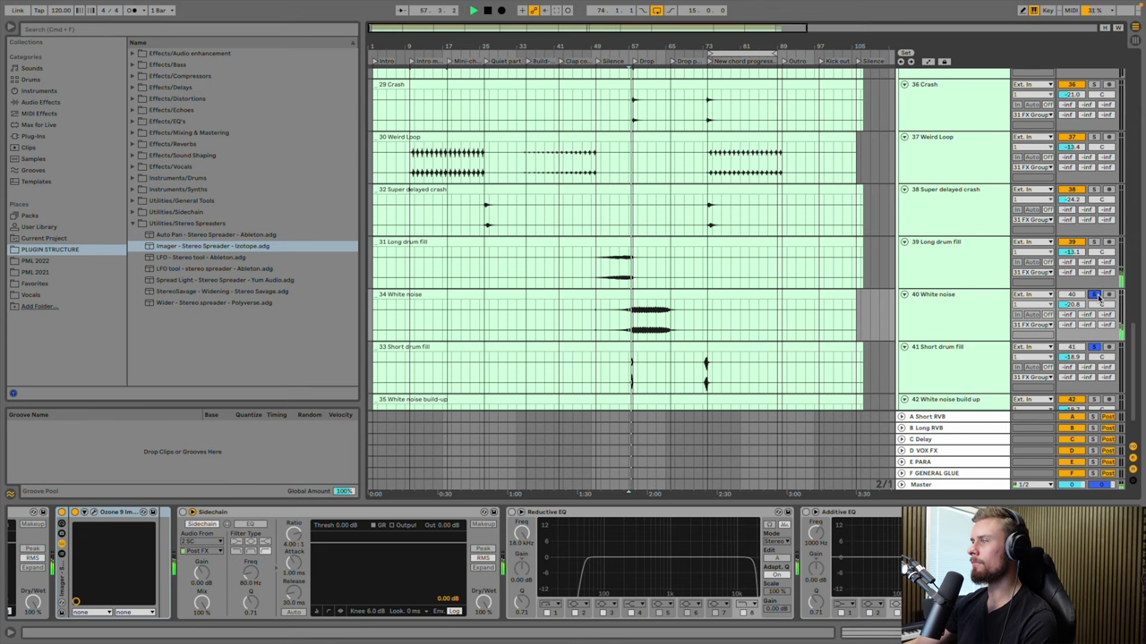
Take Short drum fill out of solo and play White noise at the drop
scroll(1083, 295, down, 1)
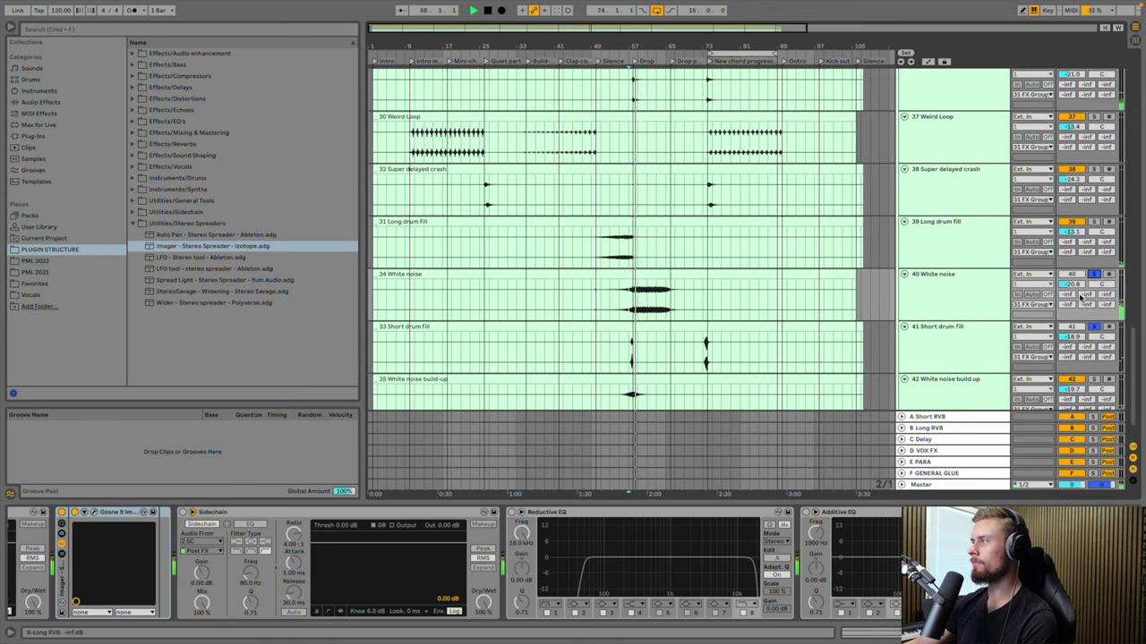
scroll(1081, 289, down, 1)
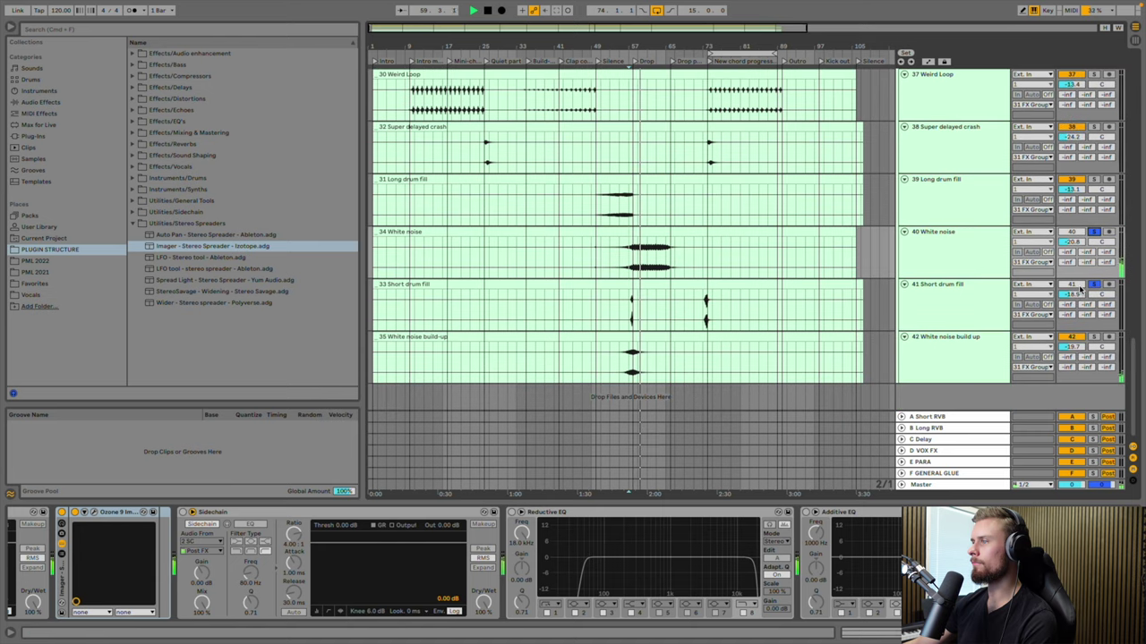
scroll(1081, 289, down, 1)
click(1093, 307)
key(space)
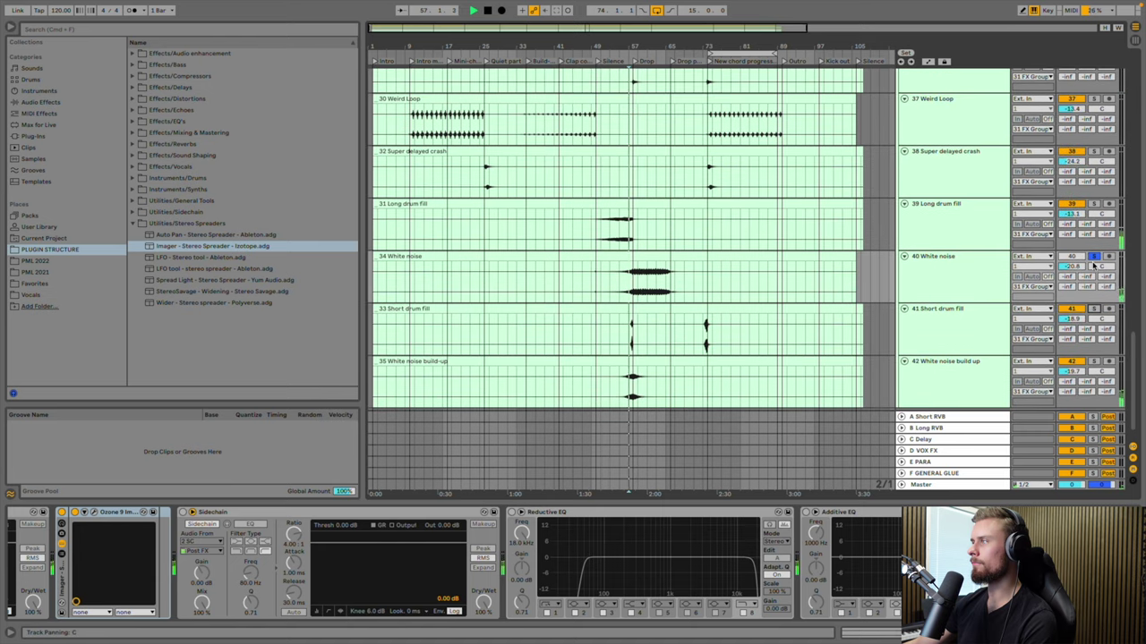
Solo the FX Group, listen to it through the start of the drop, and stop playback
scroll(1093, 259, up, 10)
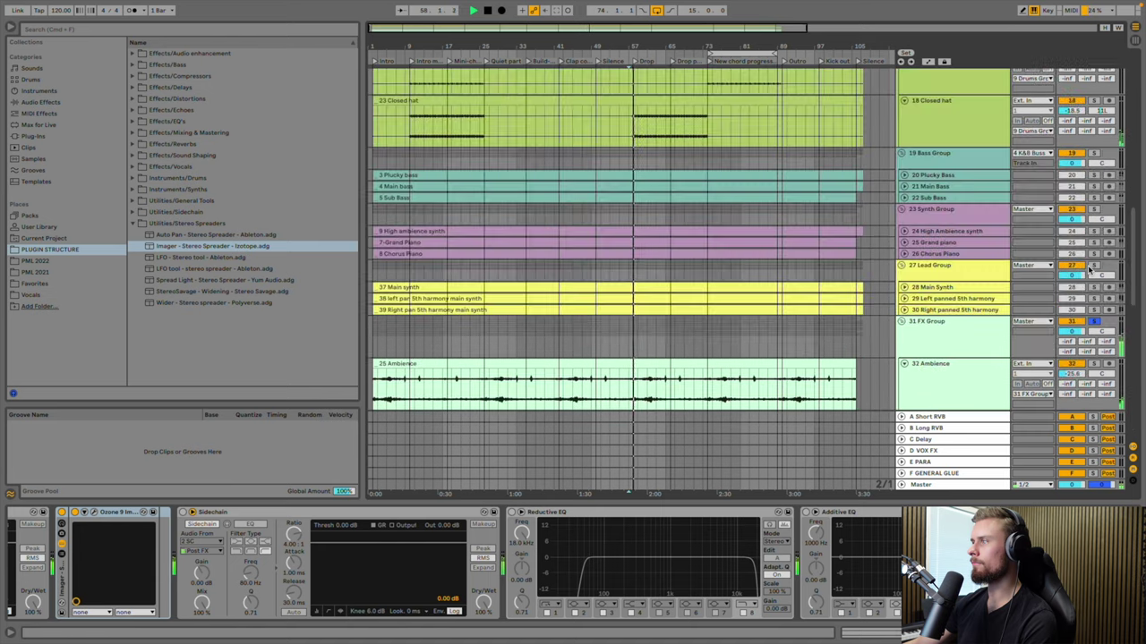
scroll(1089, 278, down, 5)
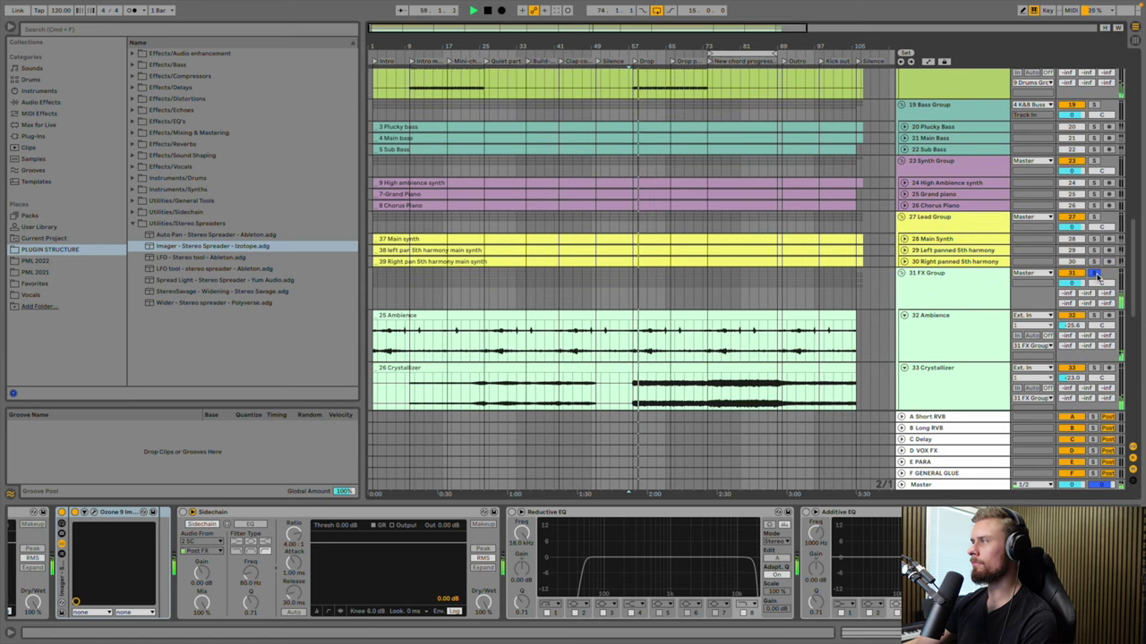
scroll(1089, 278, down, 5)
scroll(1088, 277, down, 3)
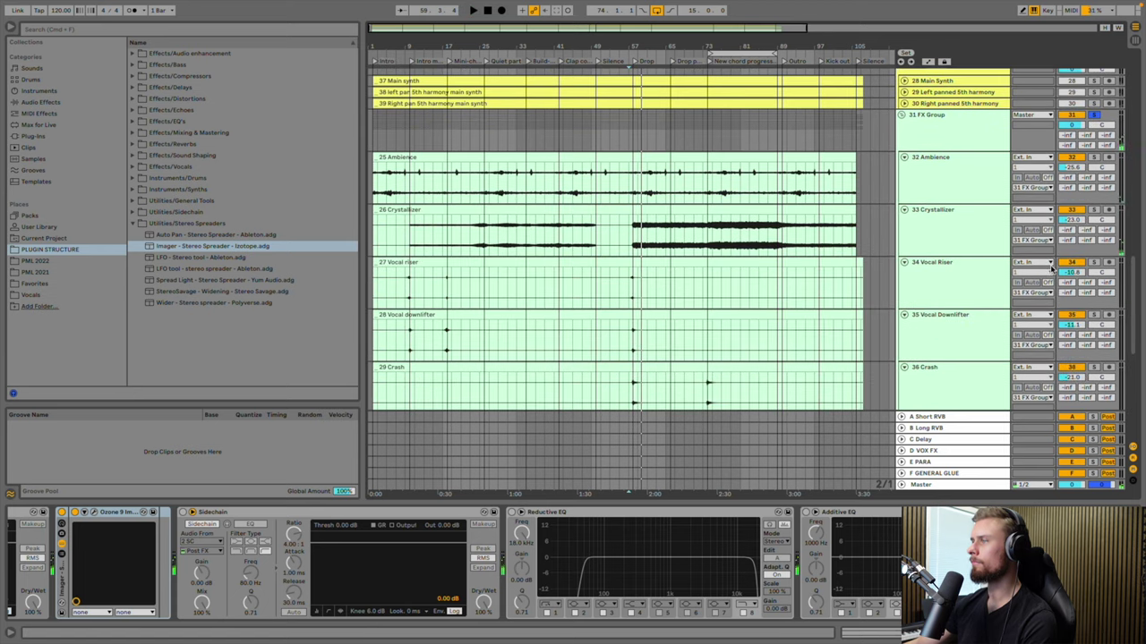
scroll(1000, 232, down, 1)
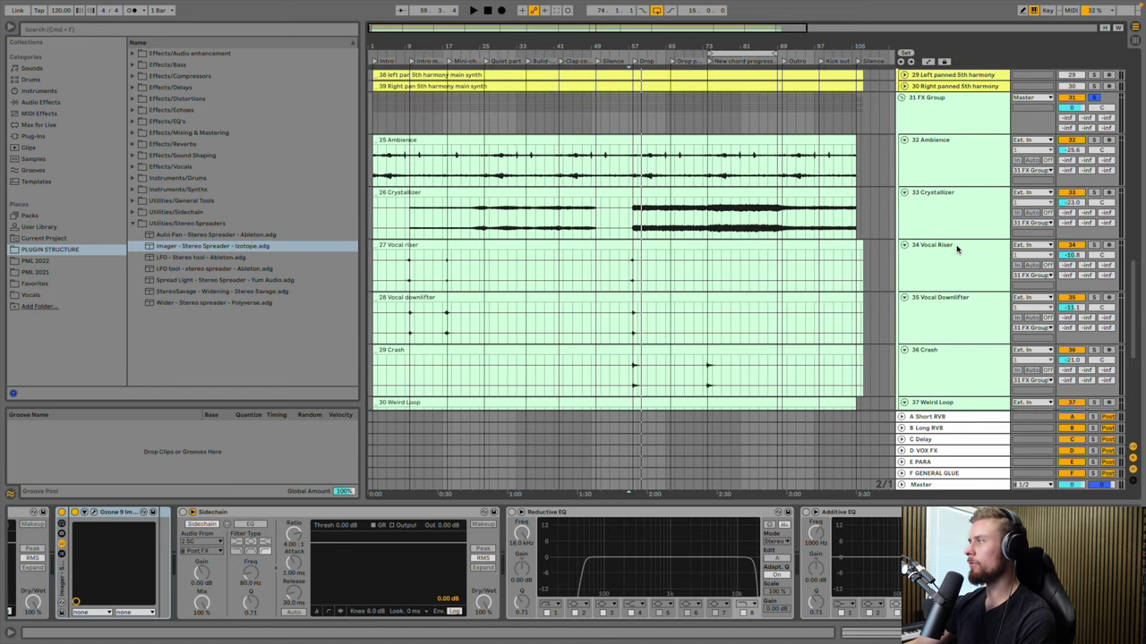
Pan the Vocal Riser track to 14L and play the lead-in to the drop from bar 57
click(956, 249)
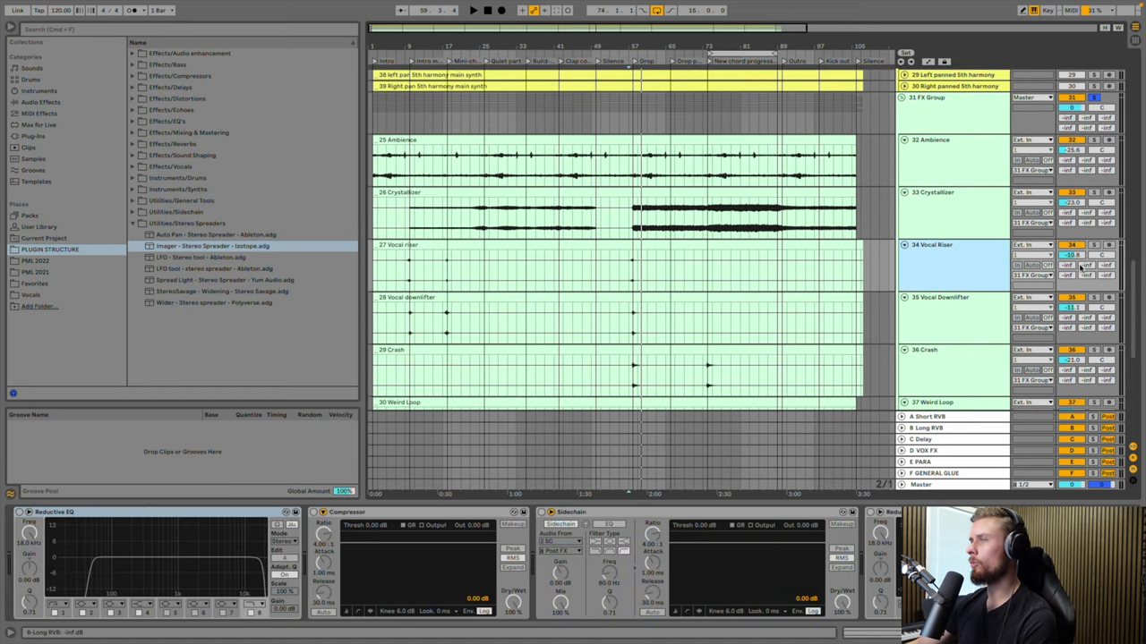
scroll(645, 313, down, 1)
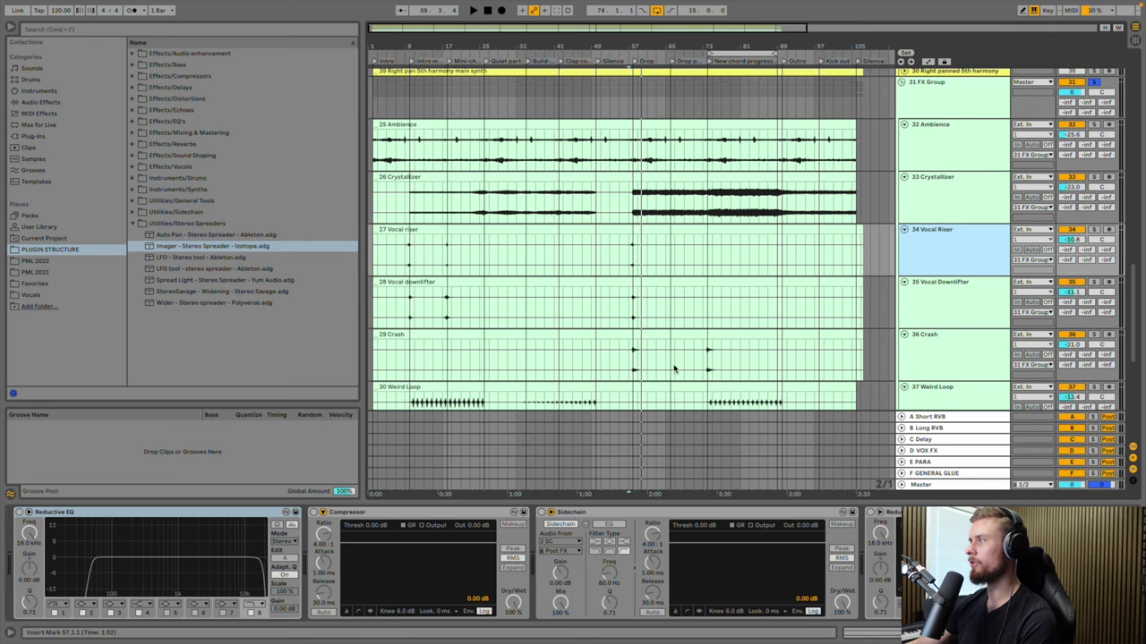
scroll(694, 354, down, 1)
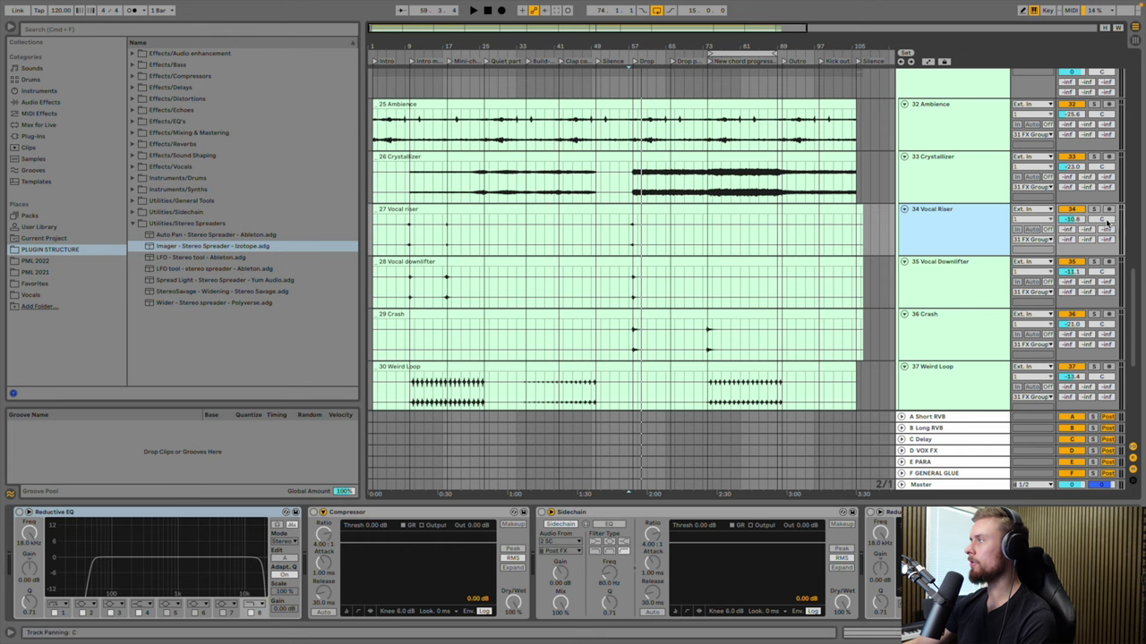
drag(1107, 221, 1108, 229)
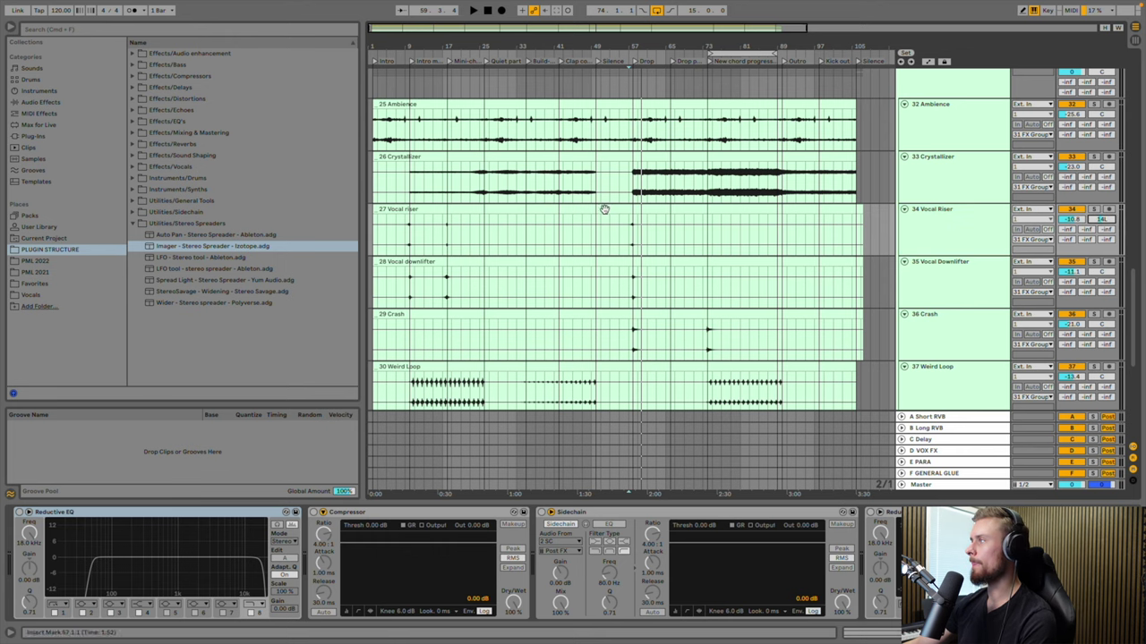
scroll(609, 210, up, 5)
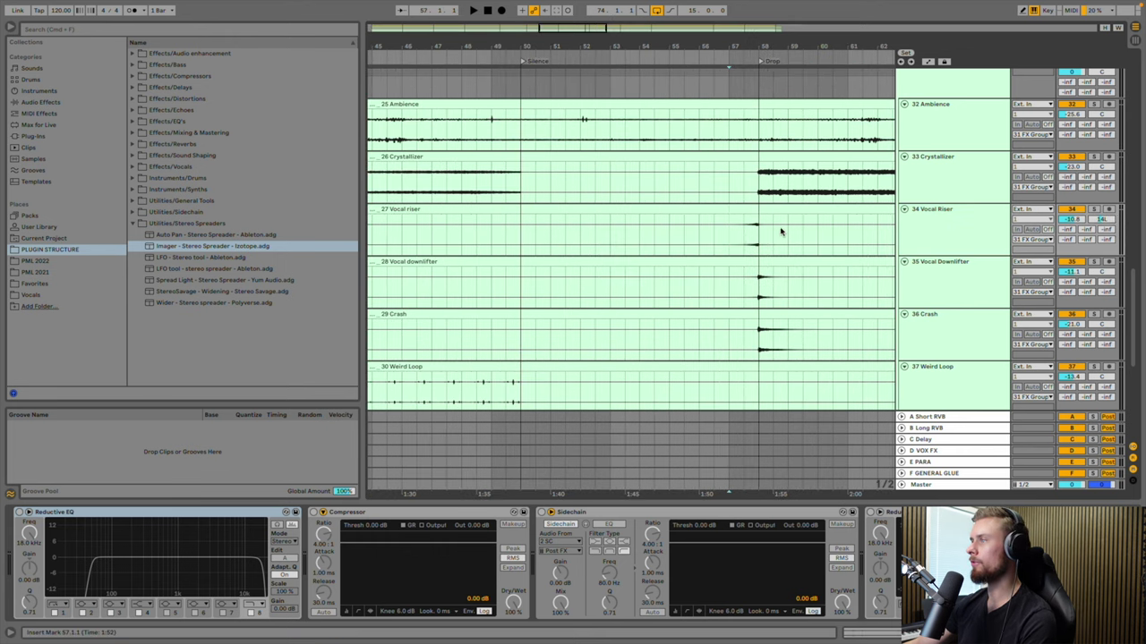
key(space)
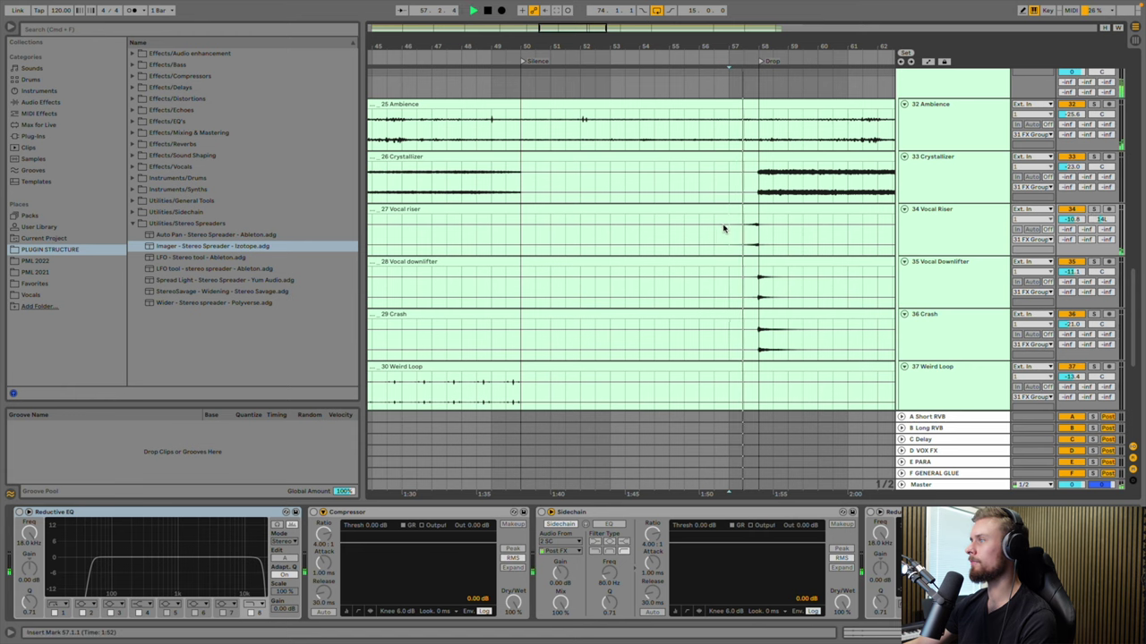
Solo Vocal Riser, audition it before the drop, and pan it fully to 50L during repeated playback
scroll(751, 232, up, 3)
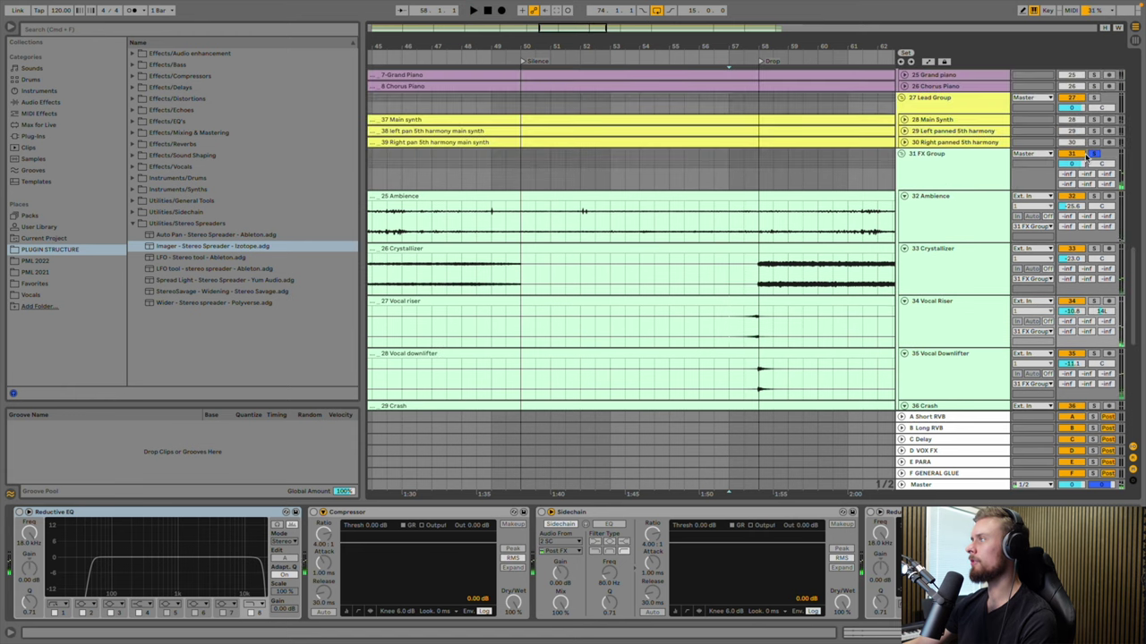
scroll(852, 256, down, 1)
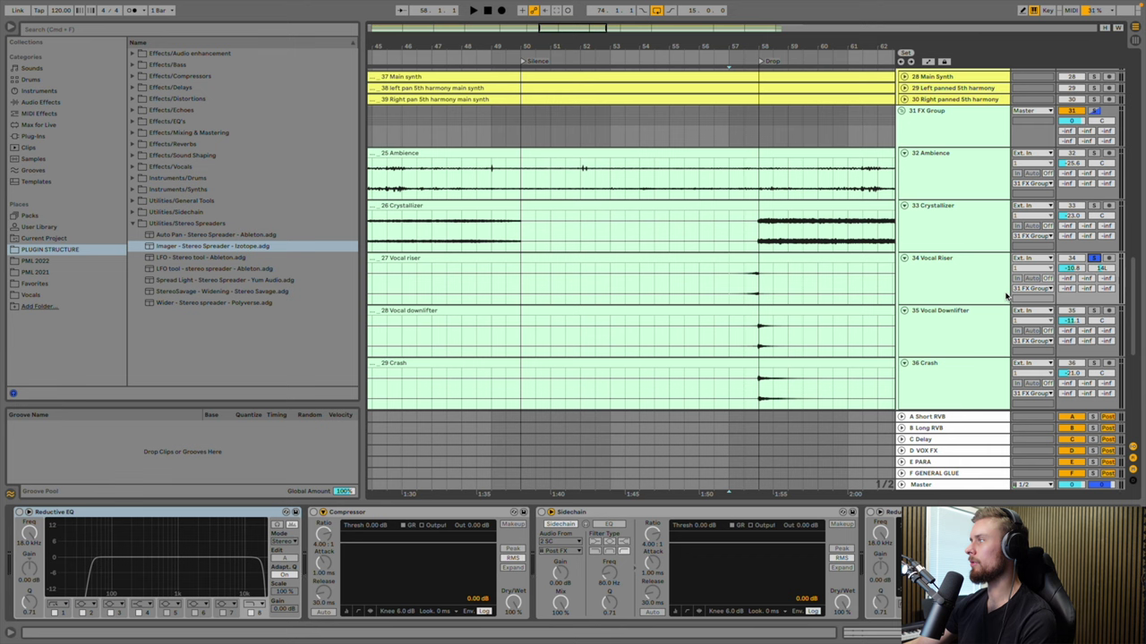
key(space)
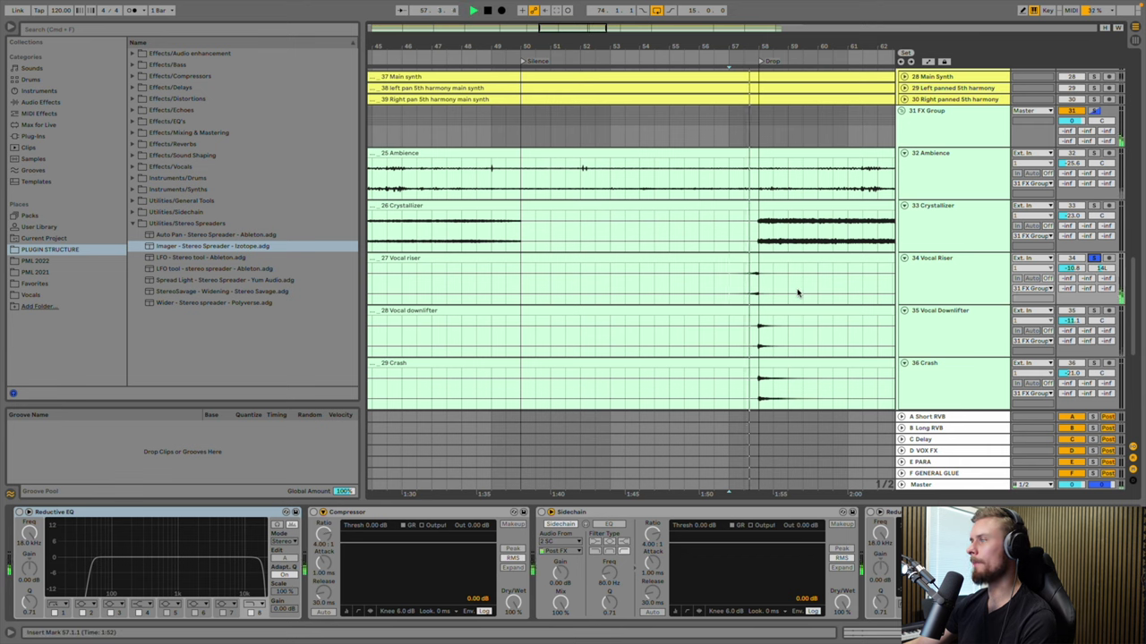
key(space)
key(space)
drag(1099, 269, 1099, 259)
key(space)
key(space)
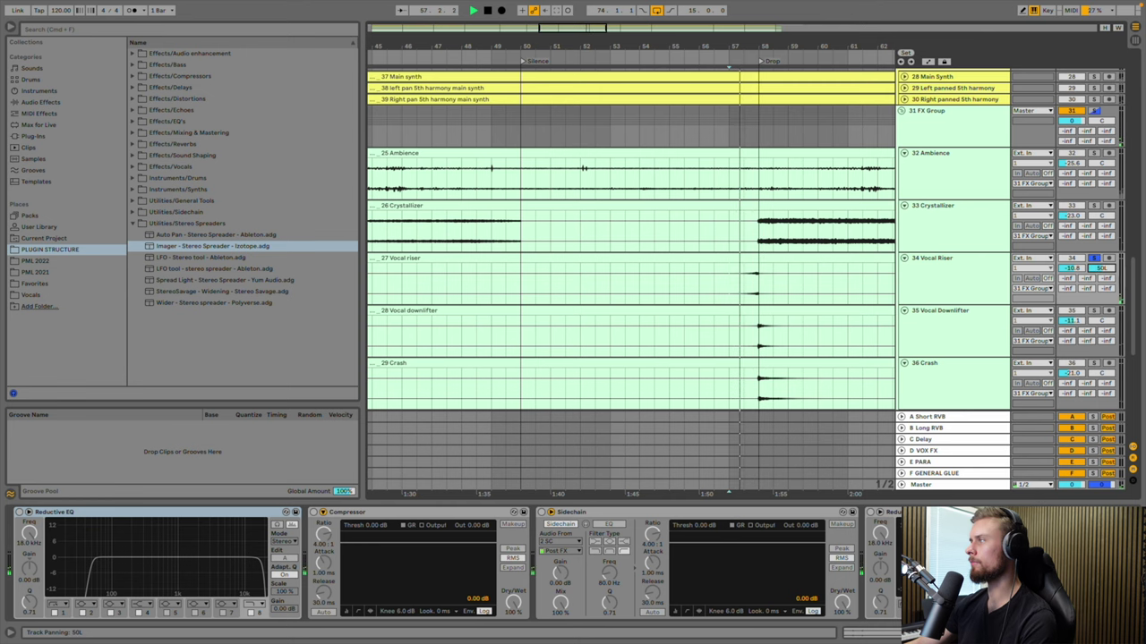
Pan the Vocal Downlifter track to 50R and play from bar 57 into the drop
scroll(746, 261, down, 1)
scroll(746, 261, down, 1)
click(977, 283)
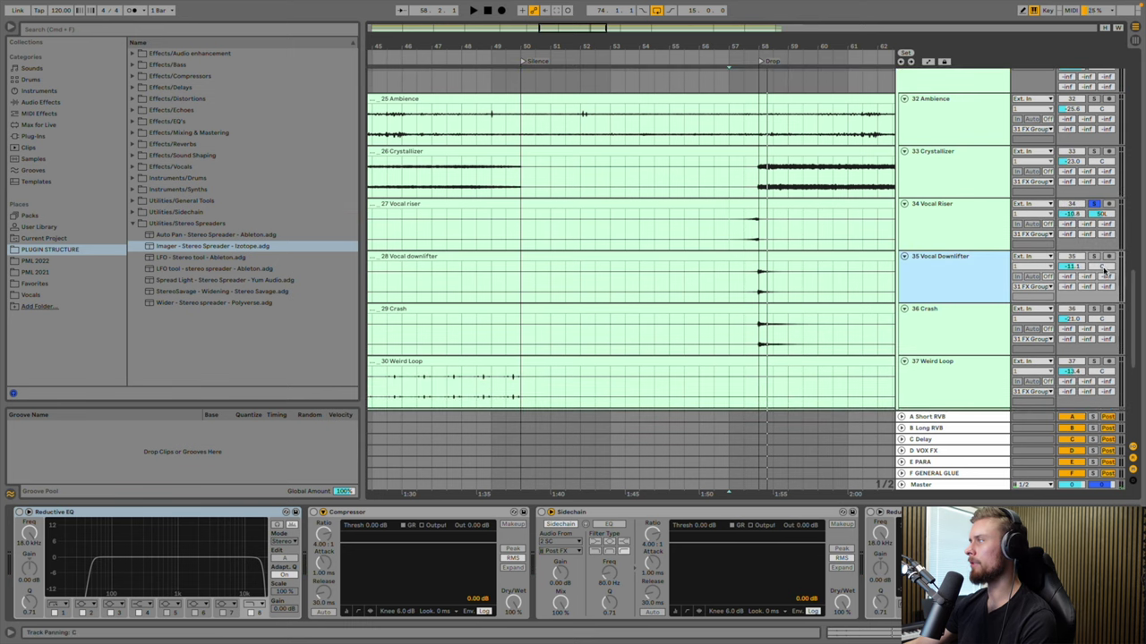
drag(1104, 270, 1104, 252)
click(733, 280)
key(space)
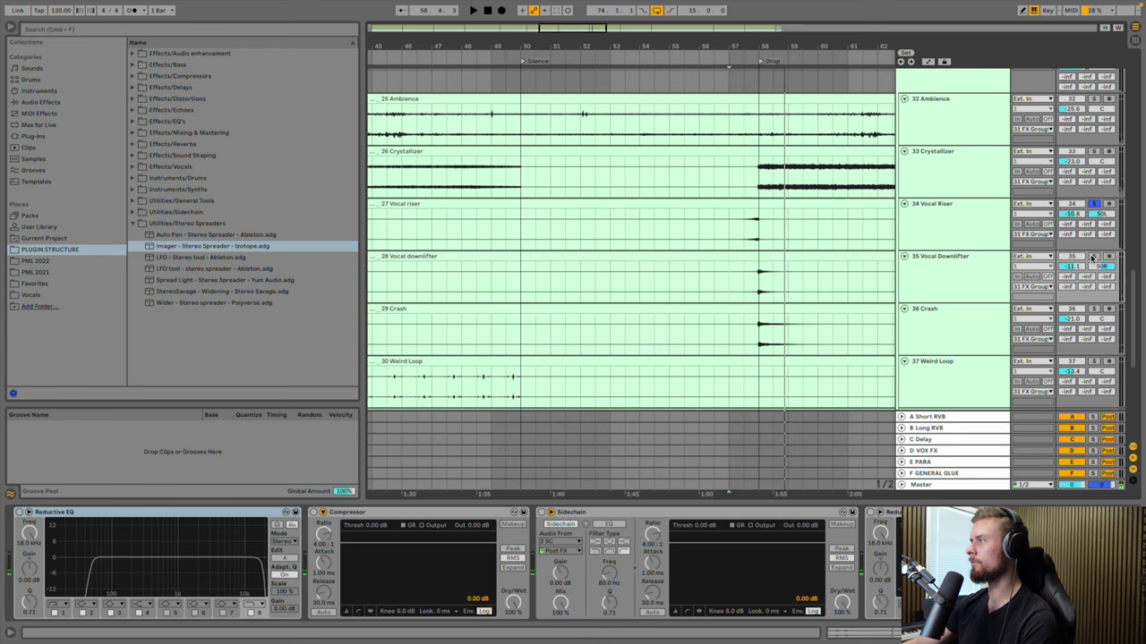
Solo Vocal Downlifter alongside Vocal Riser, play the transition into the drop, and pan the downlifter to 50L
key(space)
key(space)
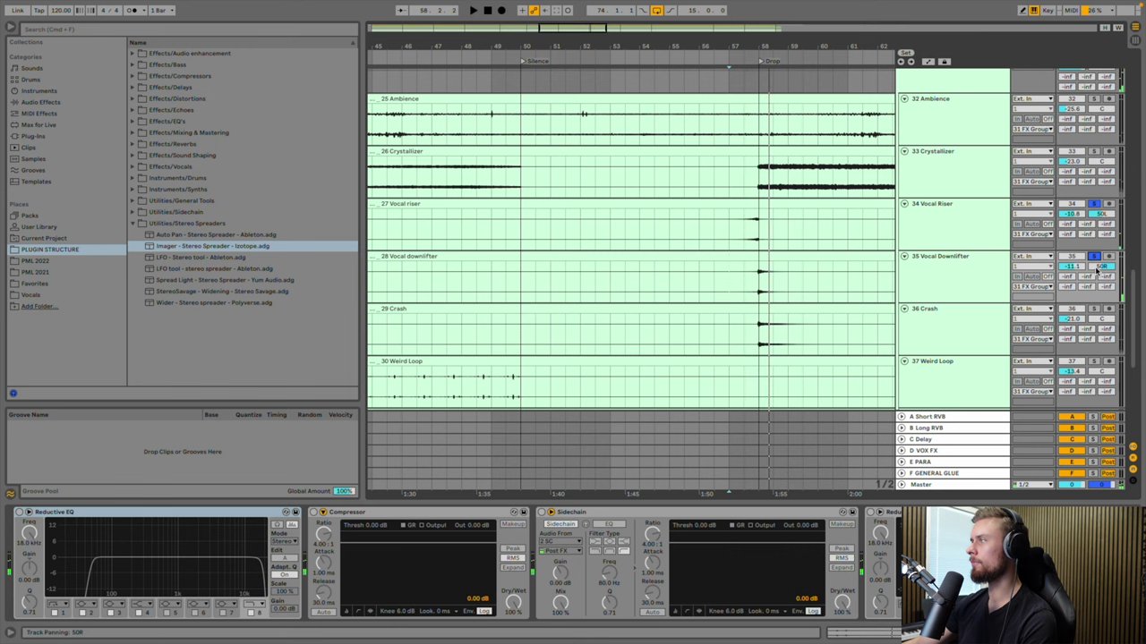
key(space)
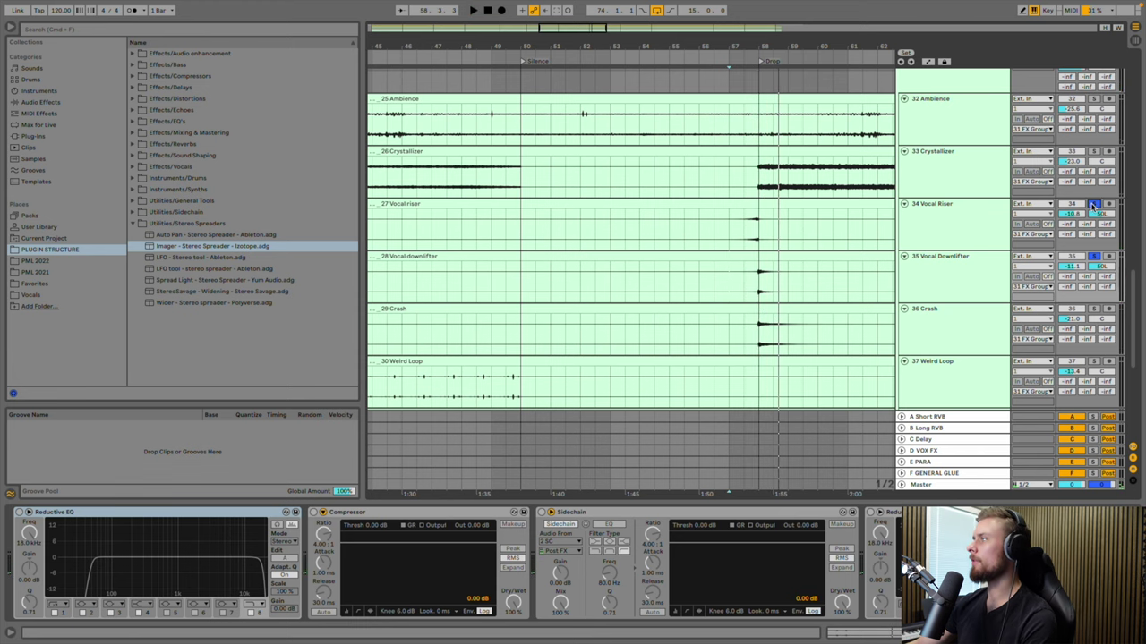
Pan the Crash track to 46R and play the drop with Vocal Riser, Vocal Downlifter and Crash soloed
scroll(936, 225, down, 1)
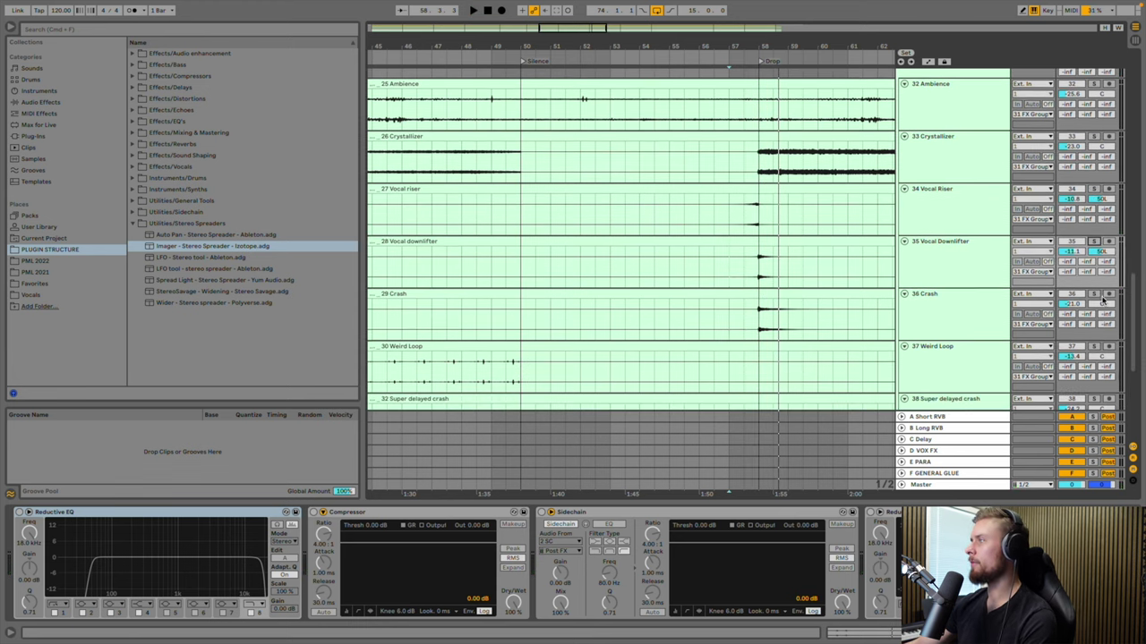
scroll(805, 270, down, 4)
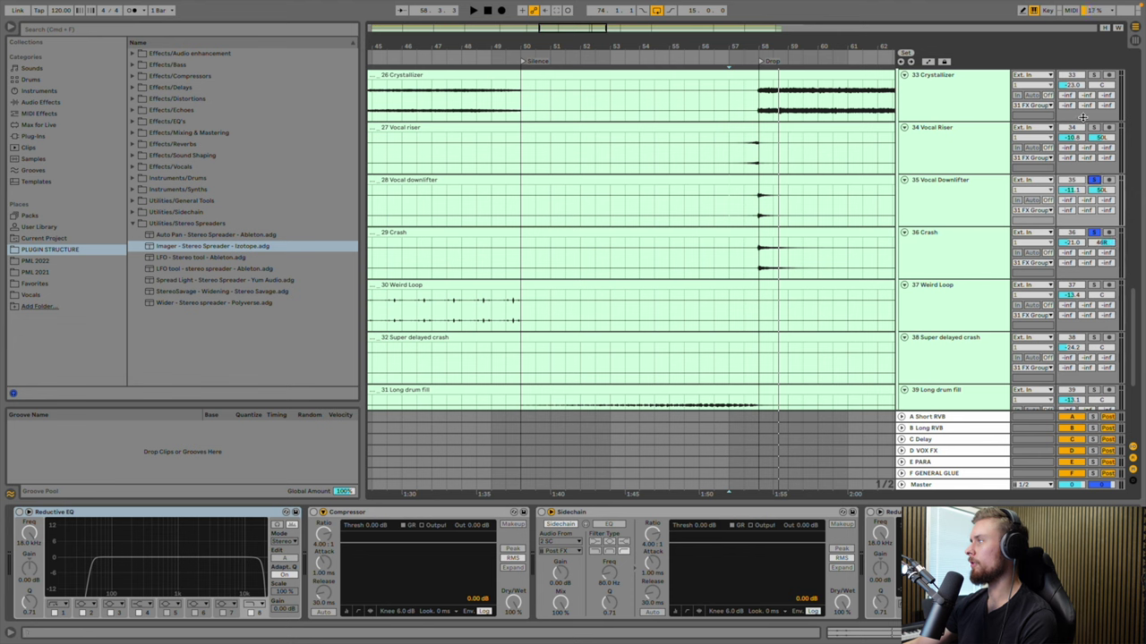
click(720, 265)
key(space)
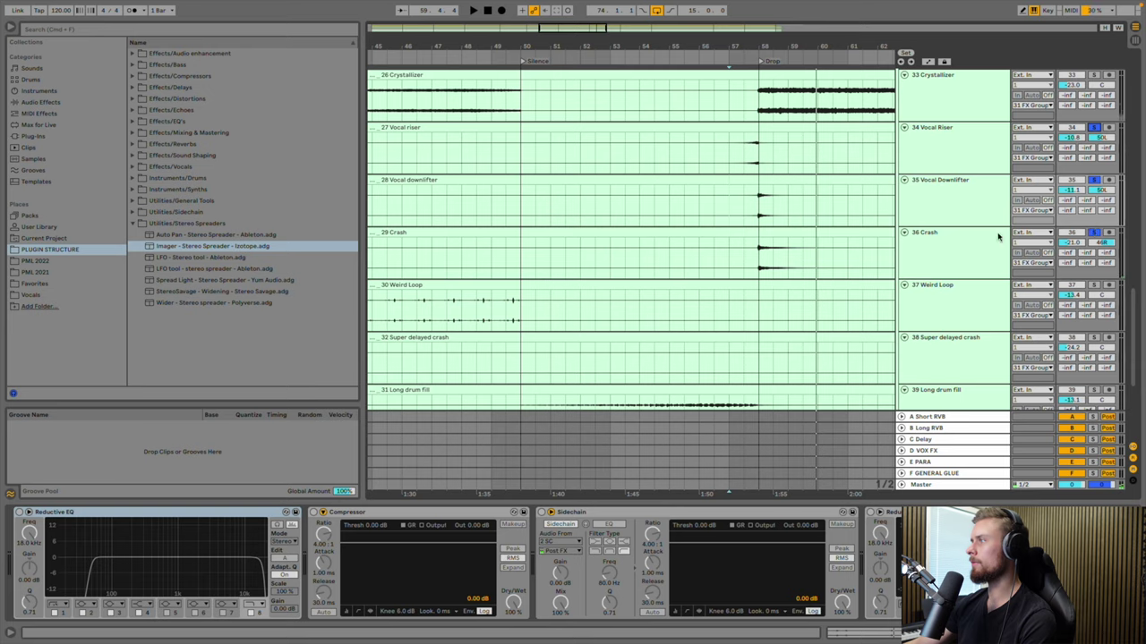
Clear the riser, downlifter and crash solos, solo Weird Loop, and play it from bar 44
scroll(882, 242, down, 1)
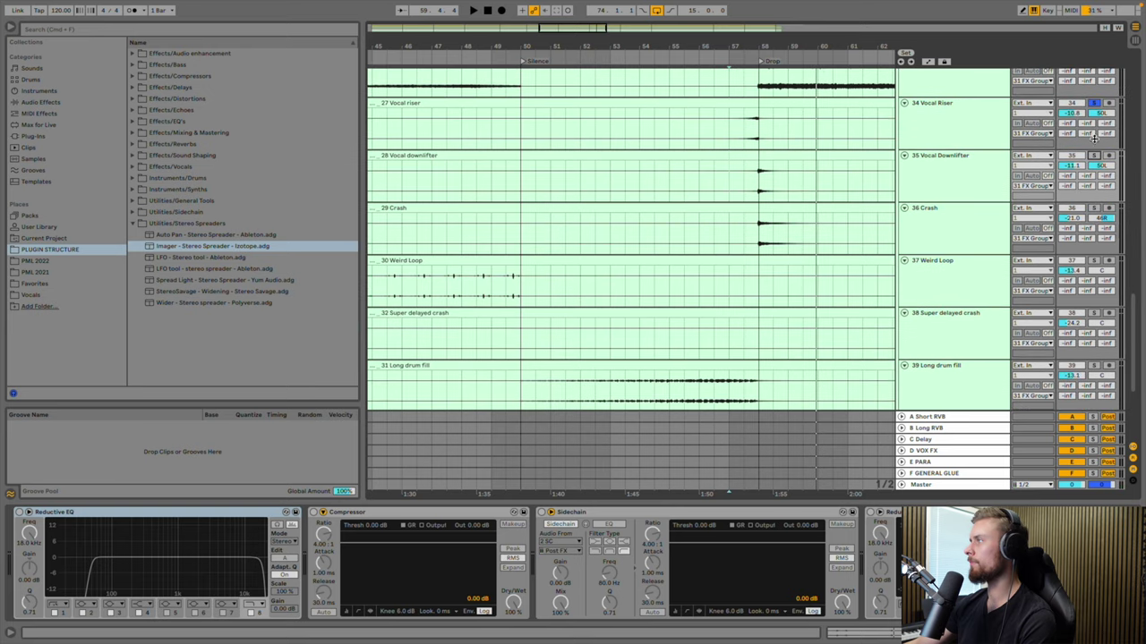
scroll(790, 265, down, 1)
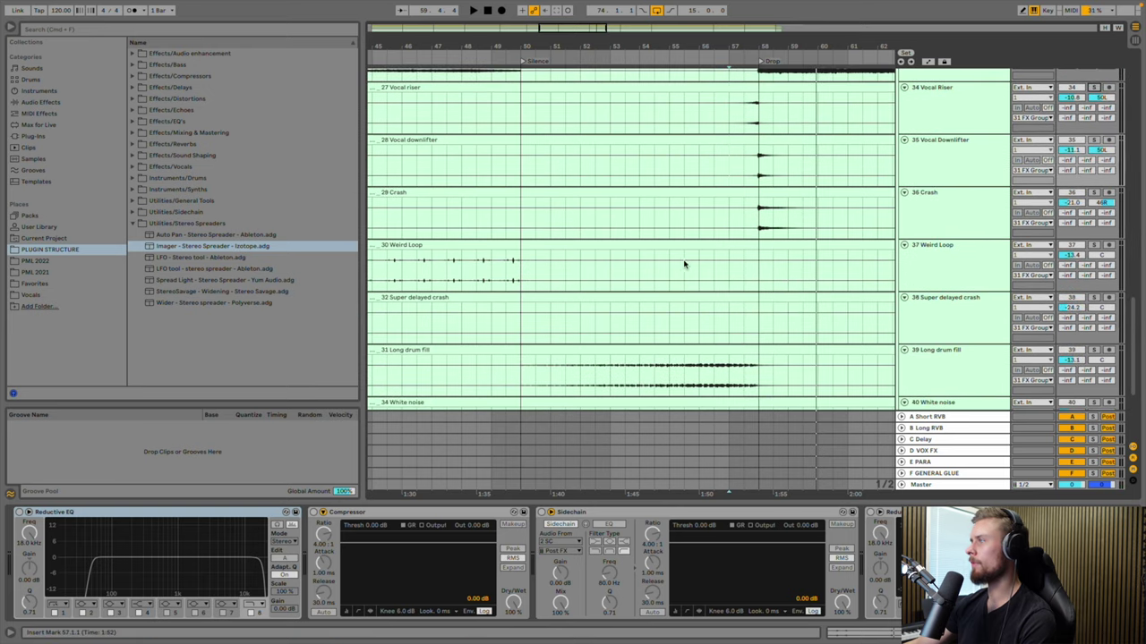
scroll(639, 263, left, 5)
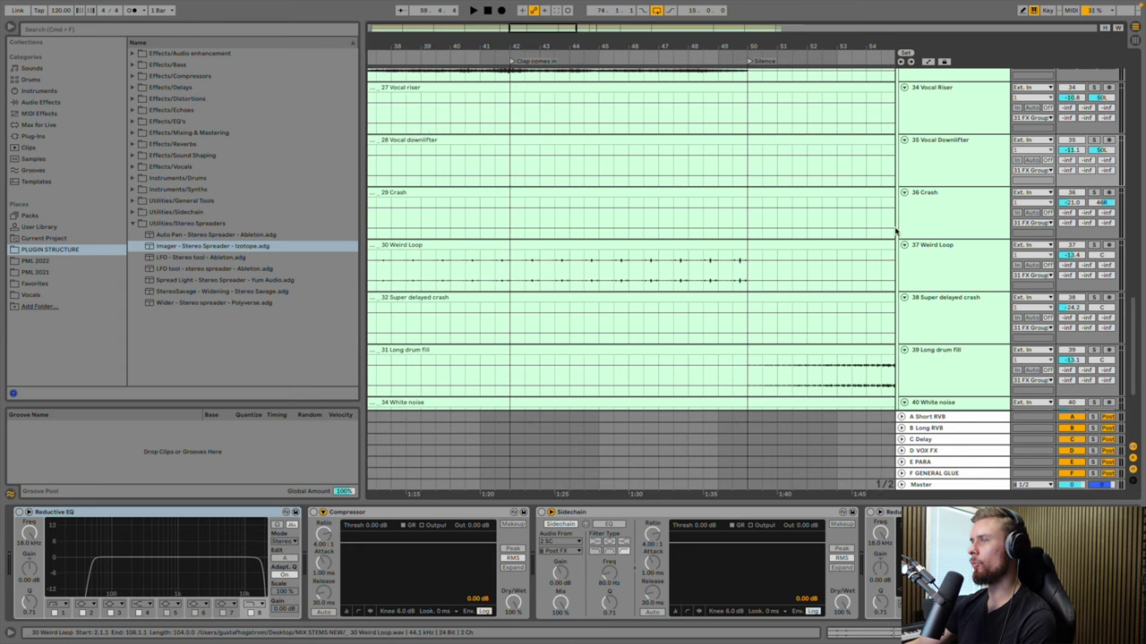
click(1095, 245)
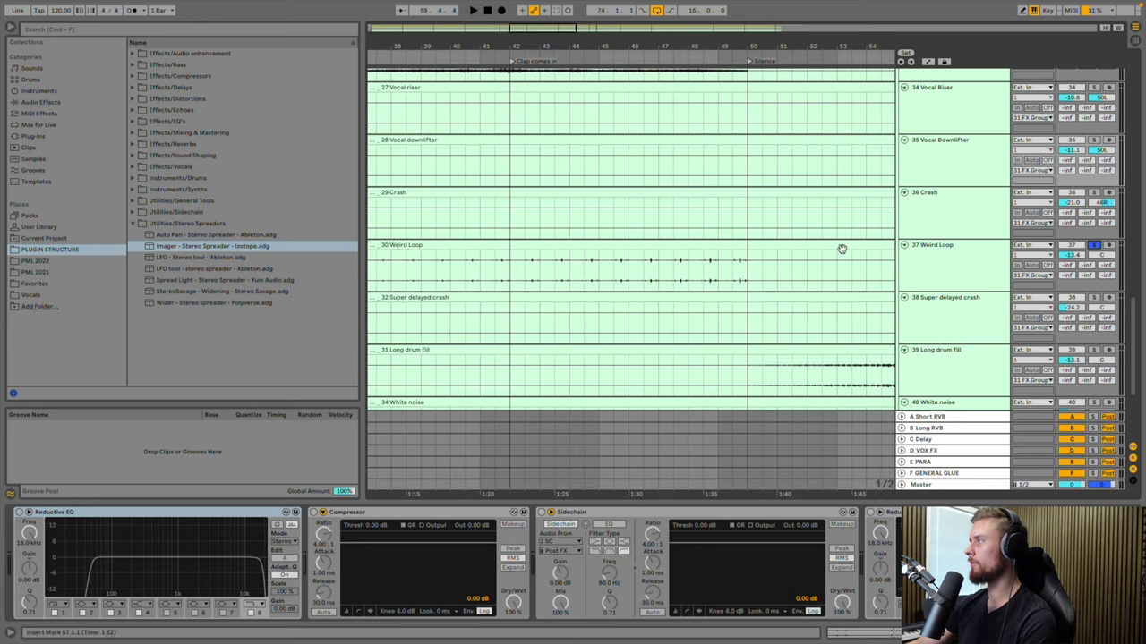
click(564, 273)
key(space)
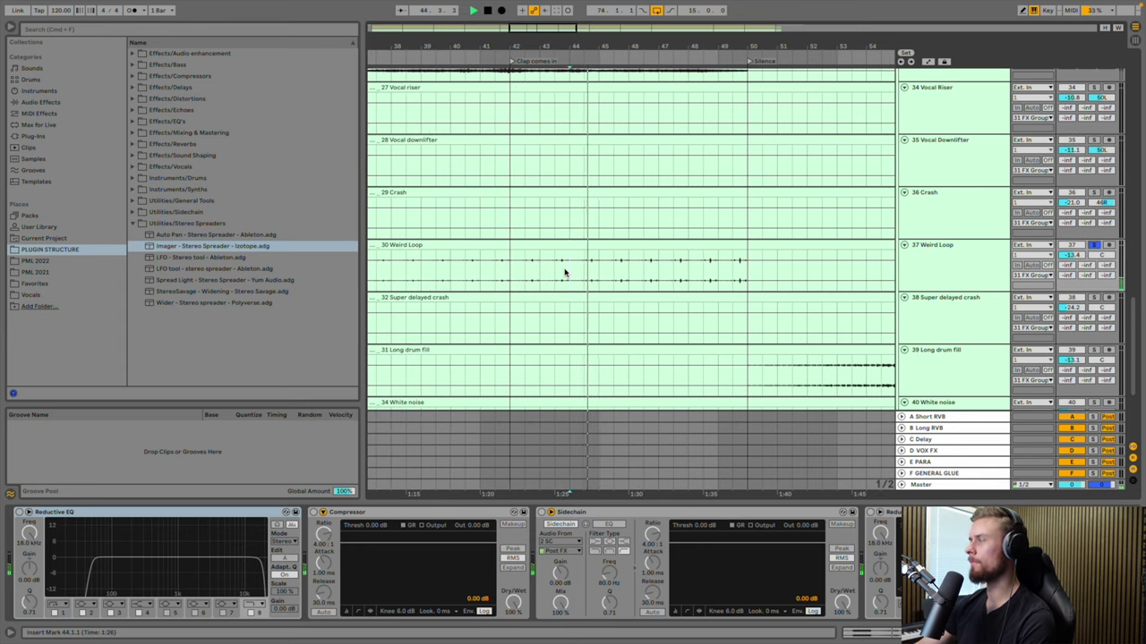
Solo the Drums Group alongside Weird Loop and replay the build-up from bar 44
scroll(564, 273, up, 3)
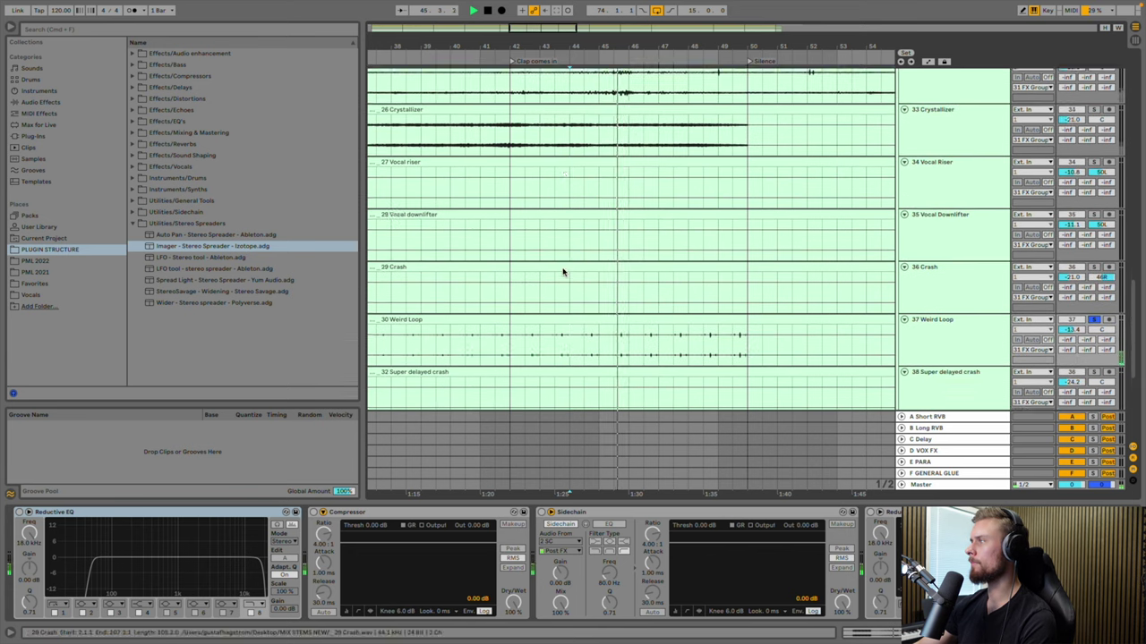
scroll(569, 270, down, 1)
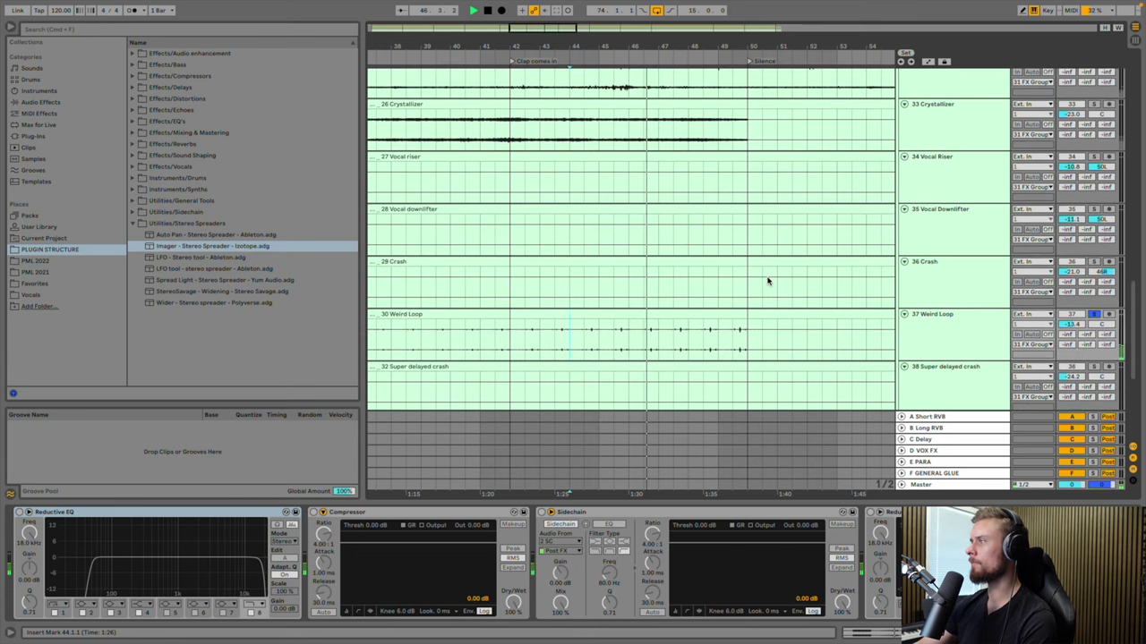
scroll(765, 276, up, 10)
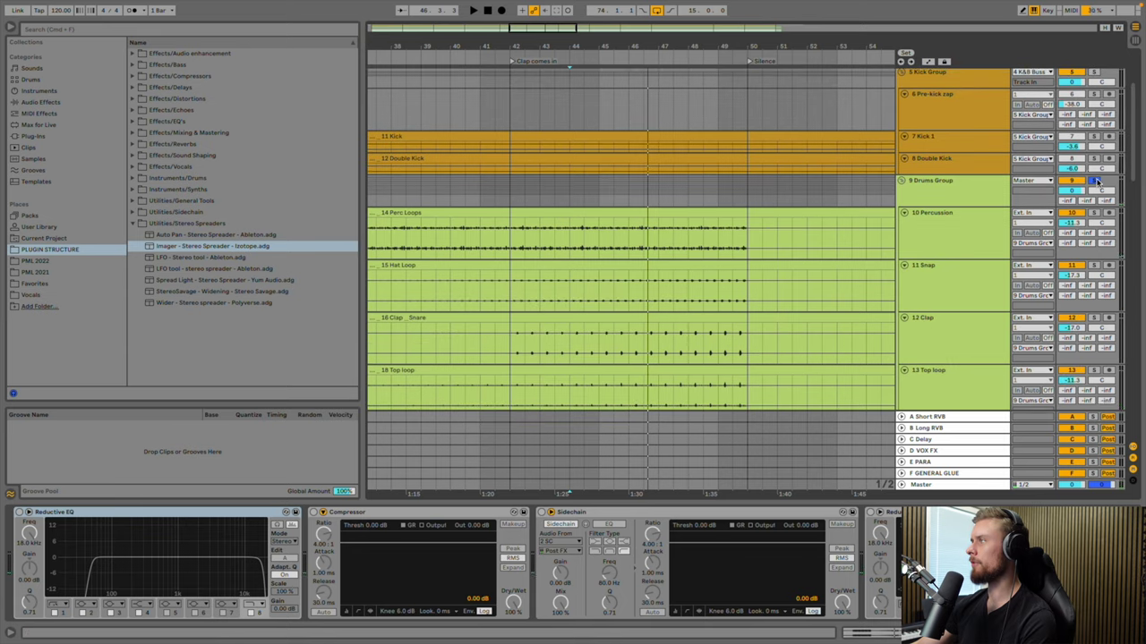
scroll(928, 225, down, 10)
key(space)
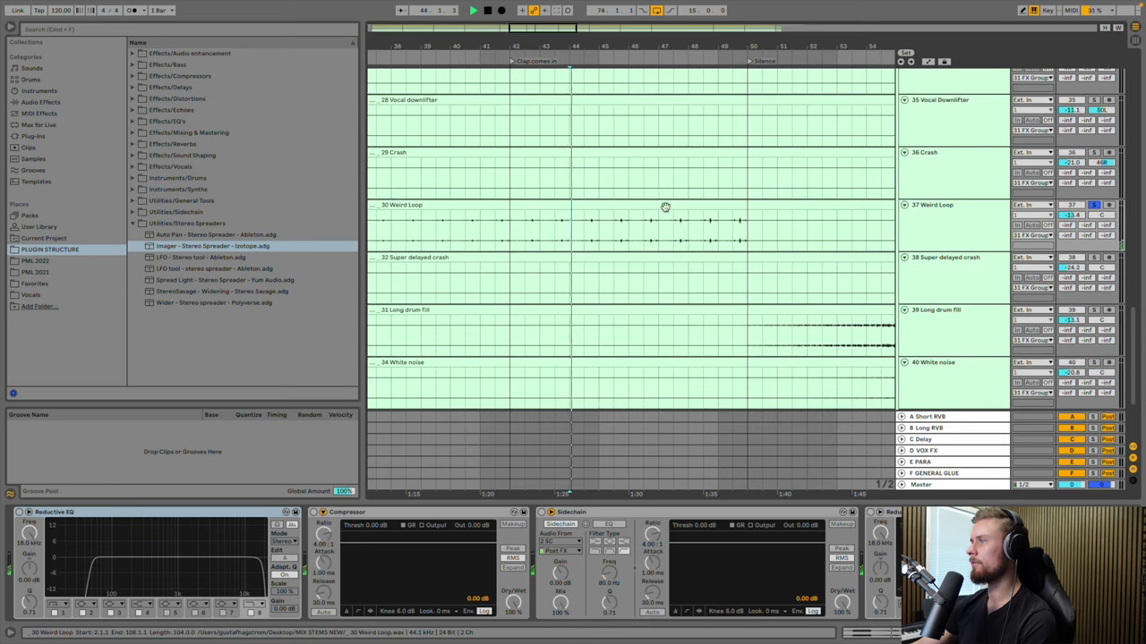
Set Weird Loop's volume to -9.5 dB and pan the track to 20R
mouse_move(1071, 215)
mouse_down()
mouse_move(1072, 199)
mouse_move(1071, 211)
mouse_up()
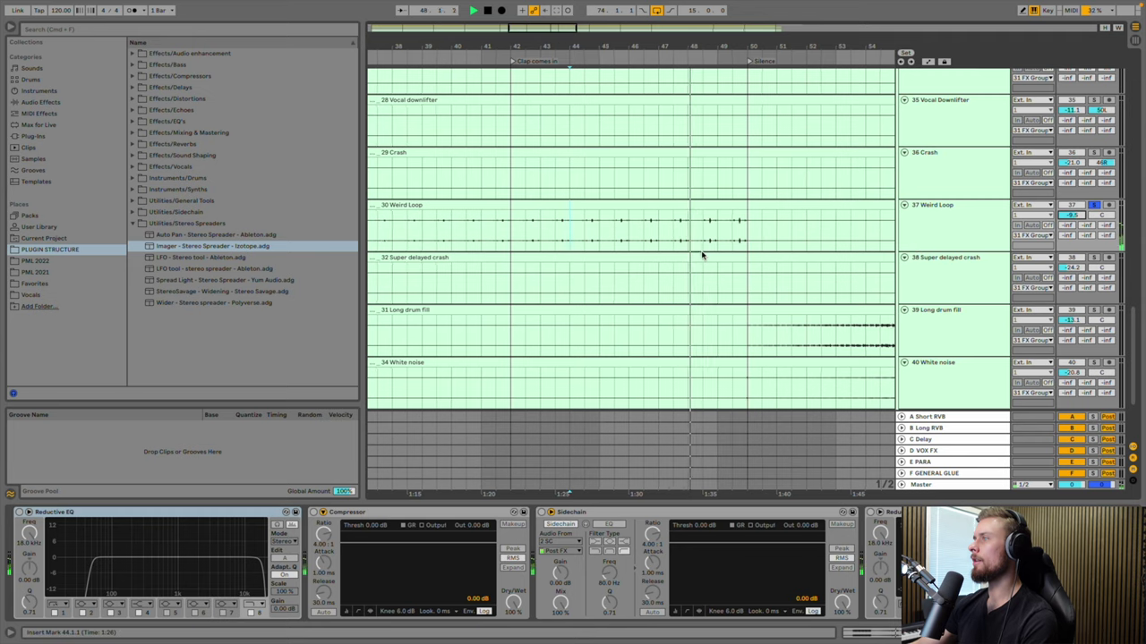
scroll(701, 255, down, 2)
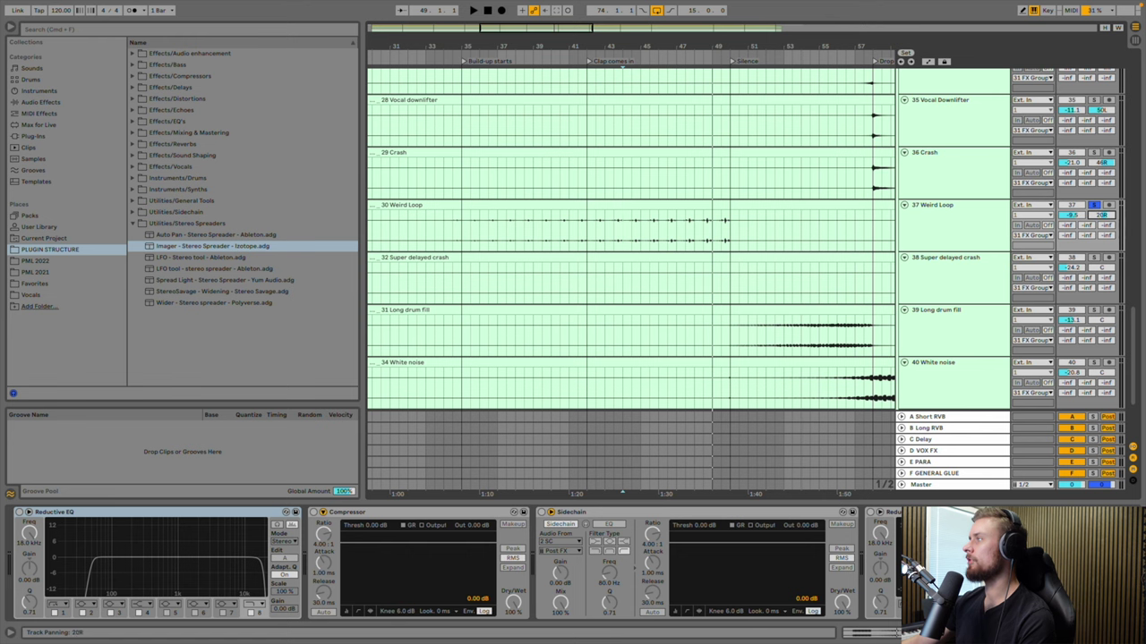
Replay the soloed Weird Loop track from bar 44
click(627, 211)
key(space)
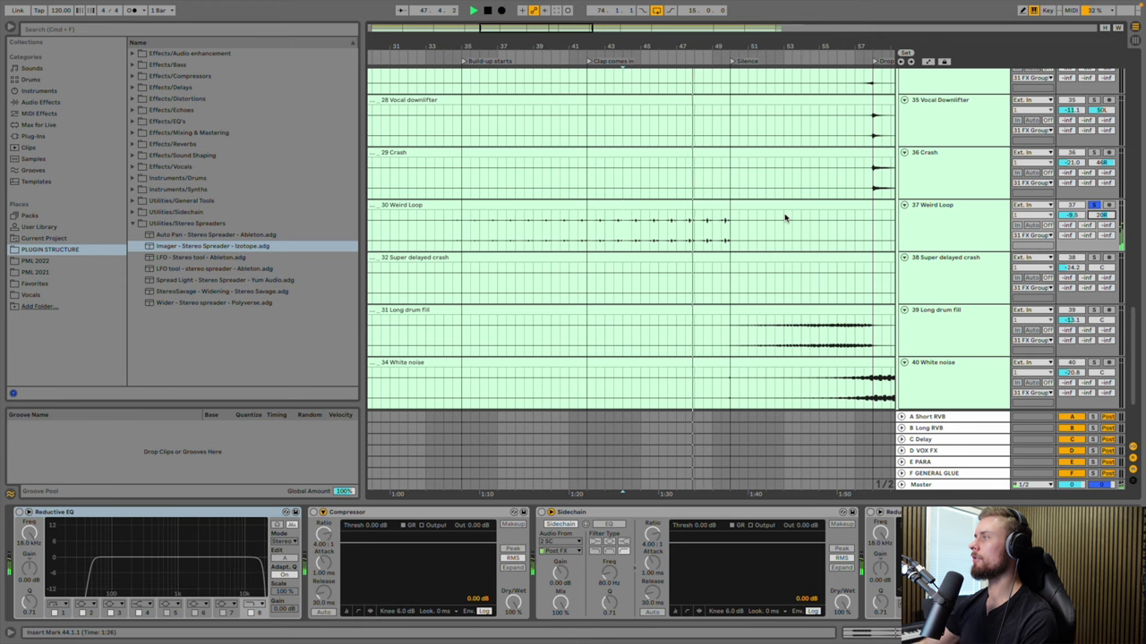
Clear the Weird Loop solo, solo Super delayed crash, and play it from bar 73
scroll(589, 256, down, 1)
scroll(592, 260, right, 5)
scroll(595, 259, right, 6)
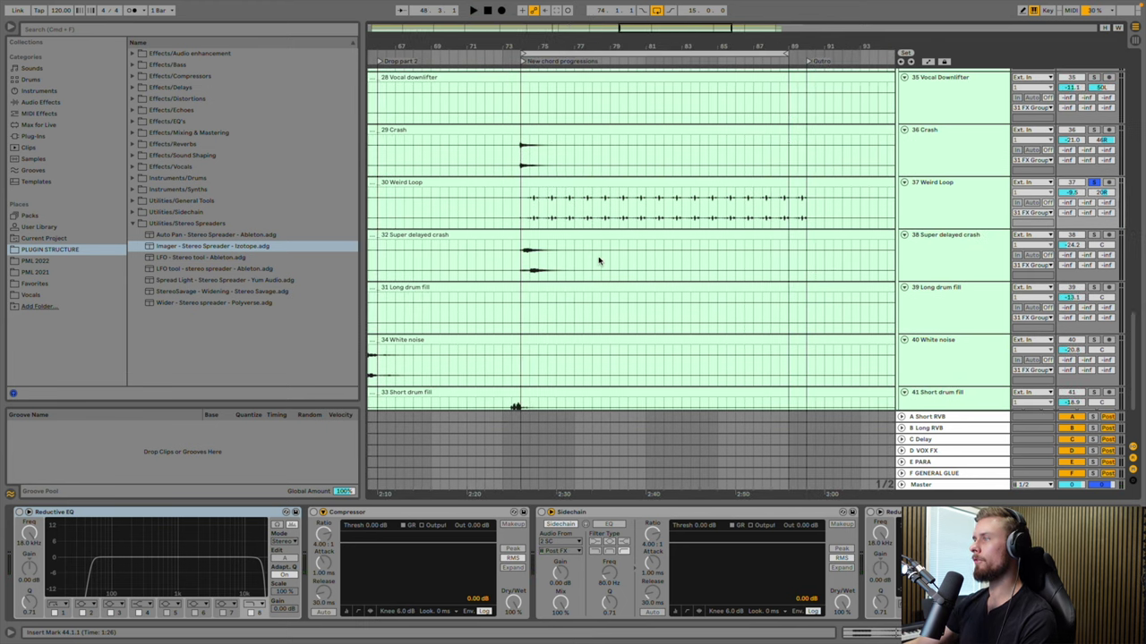
click(1091, 182)
click(1093, 234)
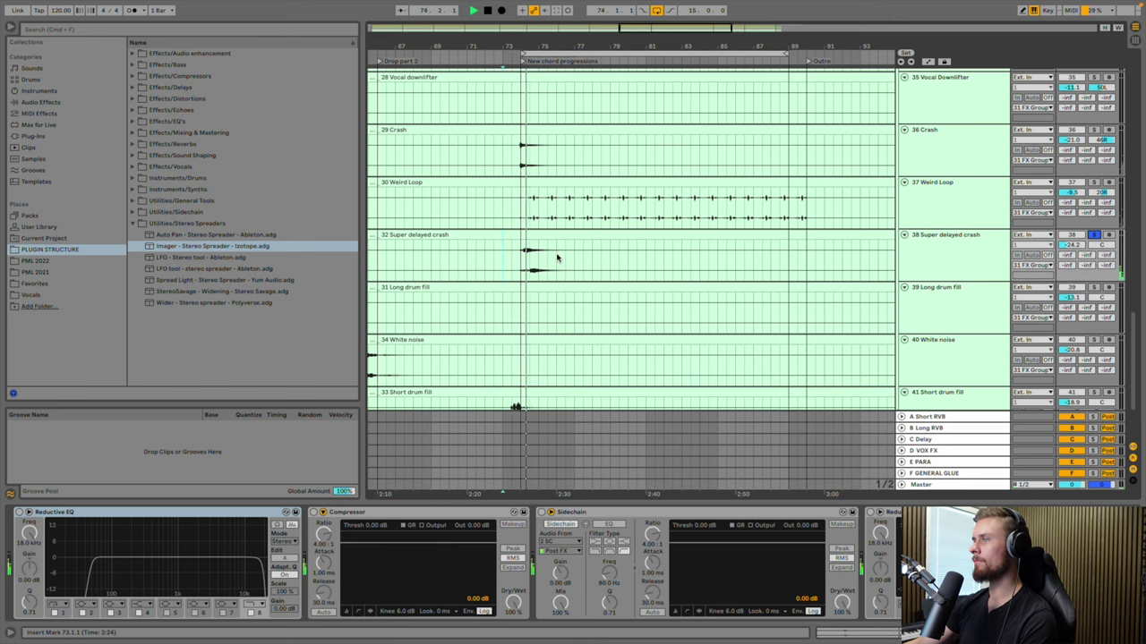
key(space)
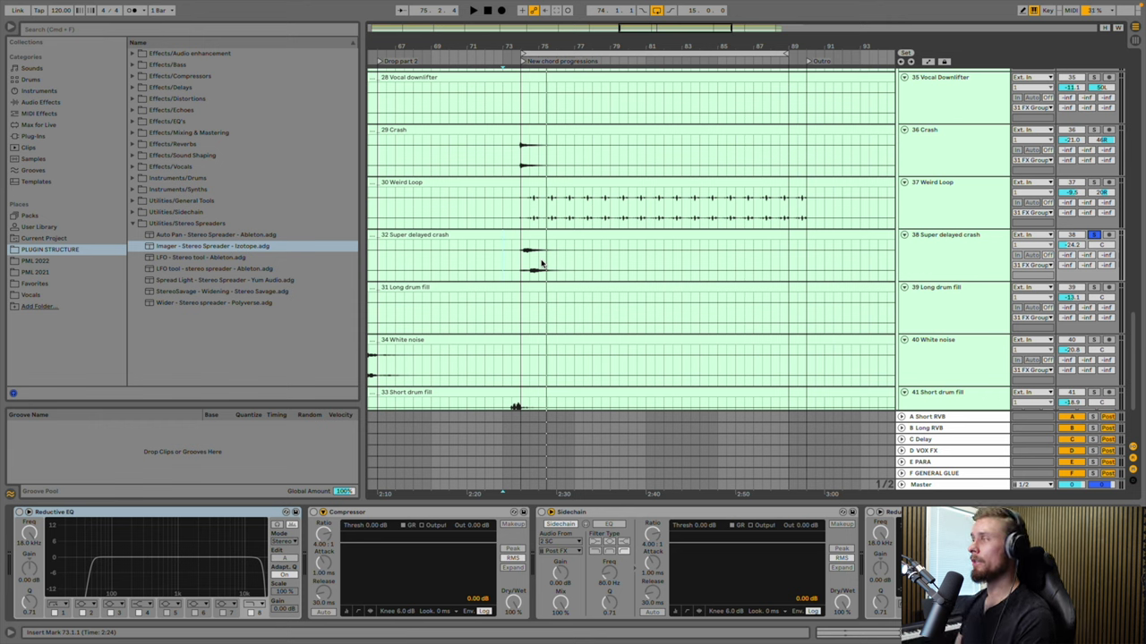
Switch the solo from Super delayed crash to Long drum fill and play the fill from bar 54
scroll(548, 260, down, 3)
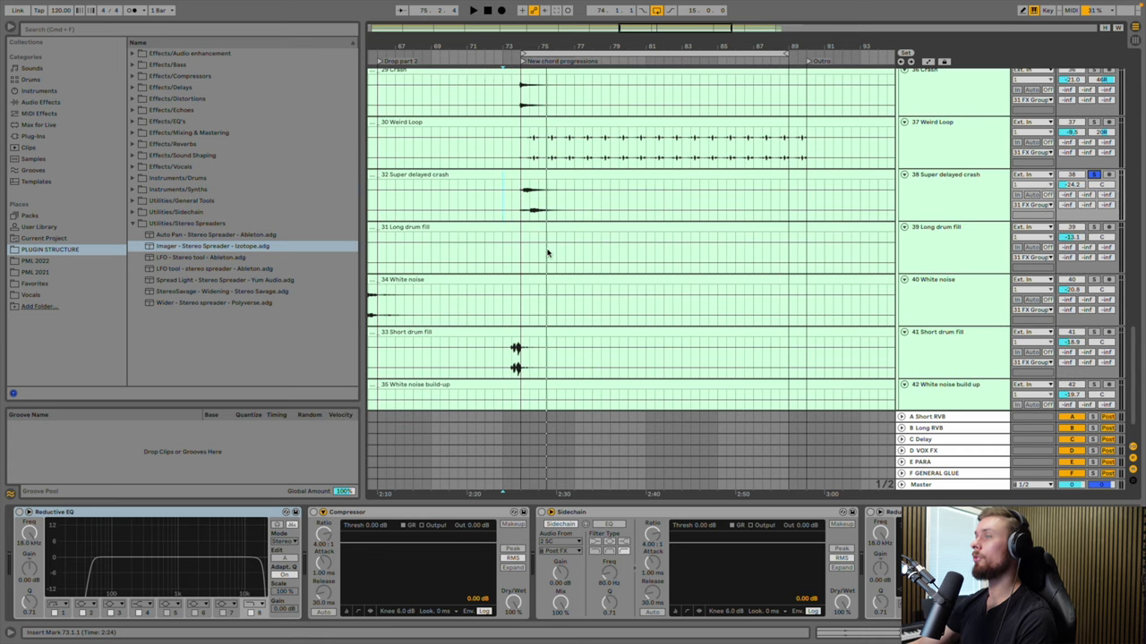
click(1093, 174)
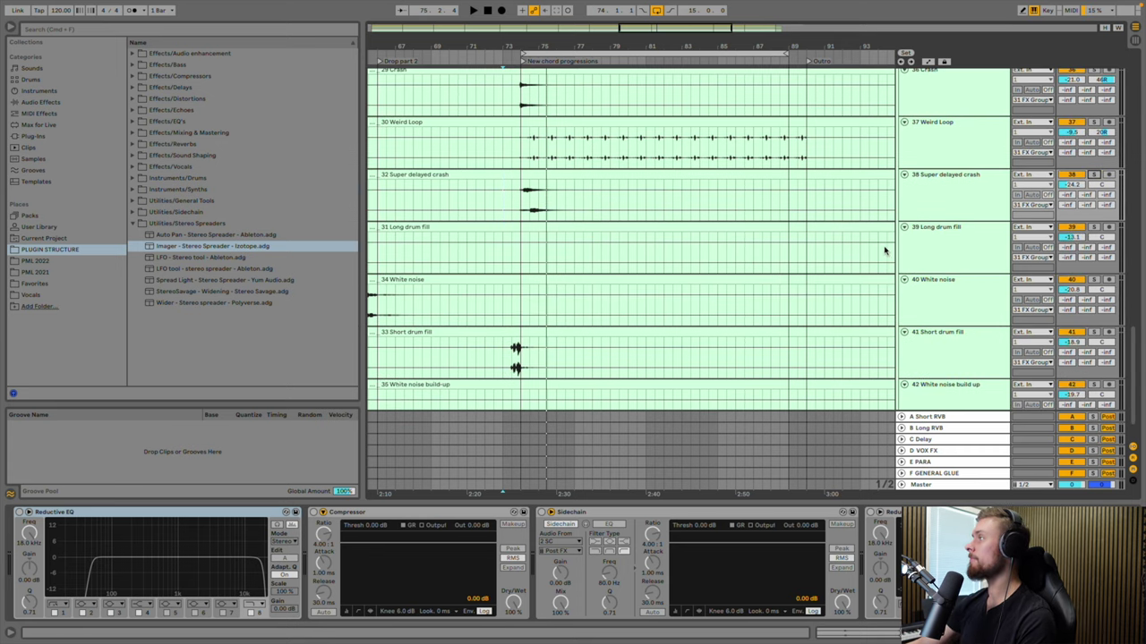
scroll(690, 268, left, 10)
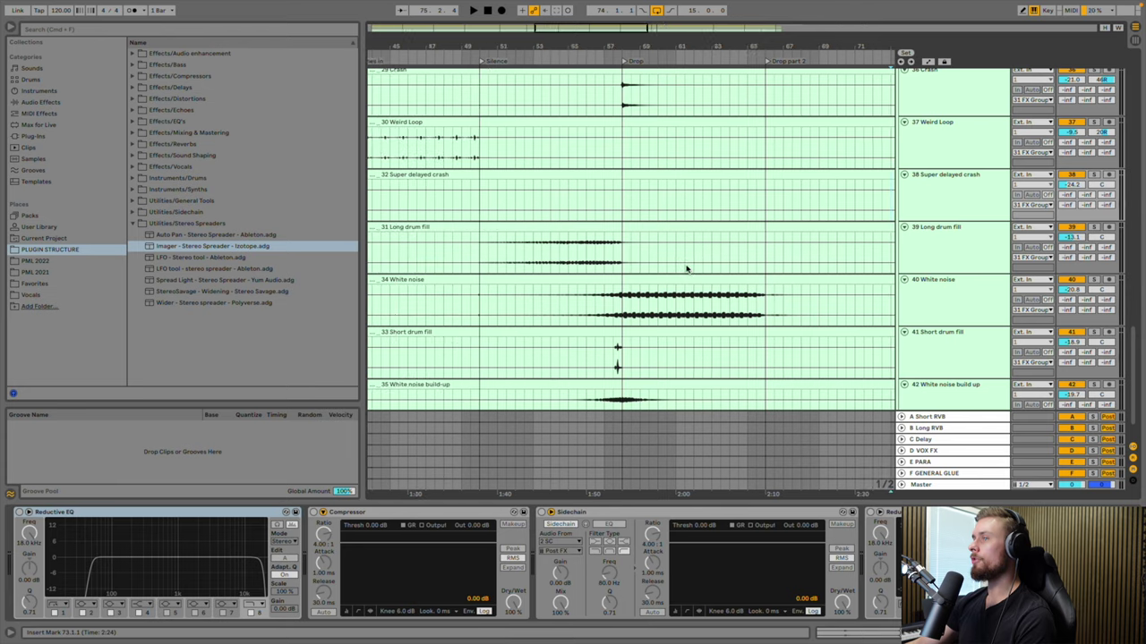
click(1091, 228)
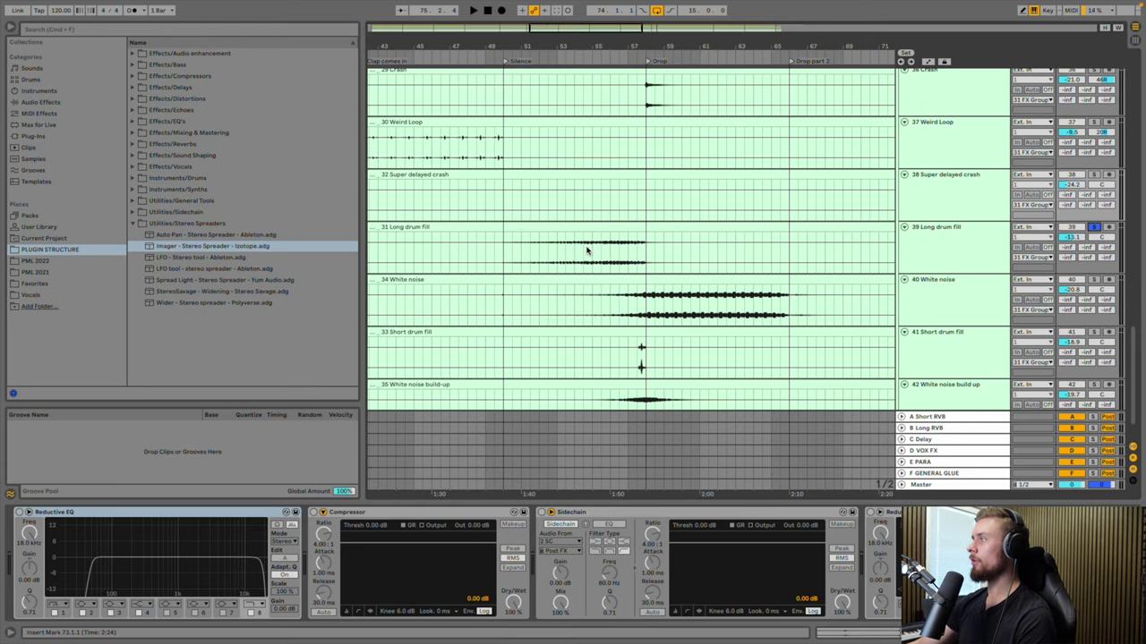
click(586, 249)
key(space)
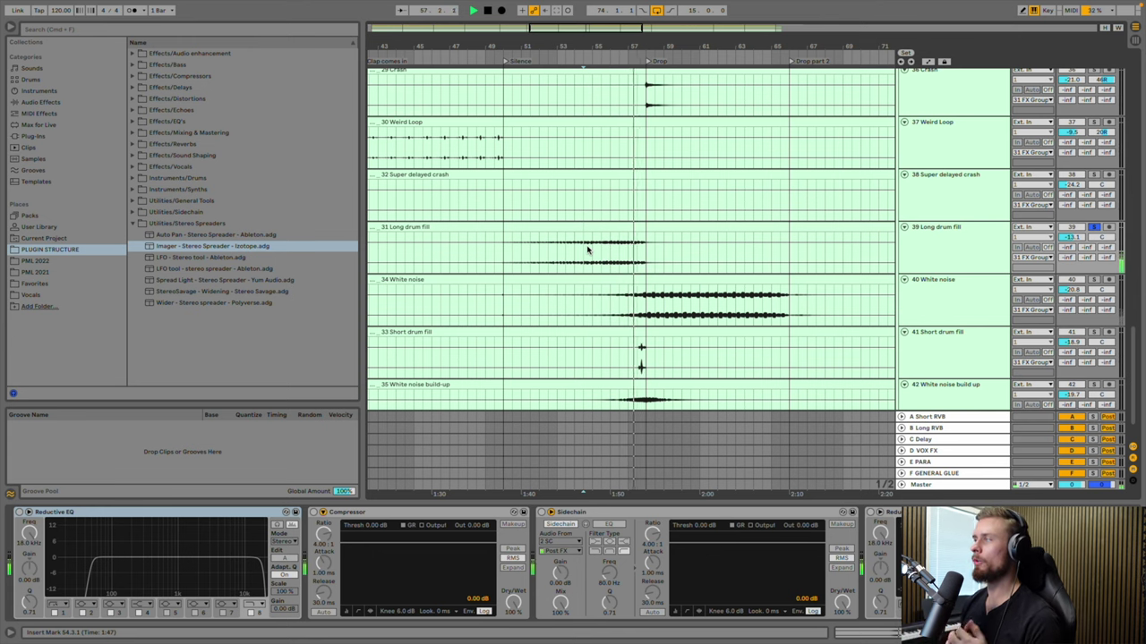
Switch the solo from Long drum fill to White noise and place the insert marker at the drop, bar 58
click(1093, 227)
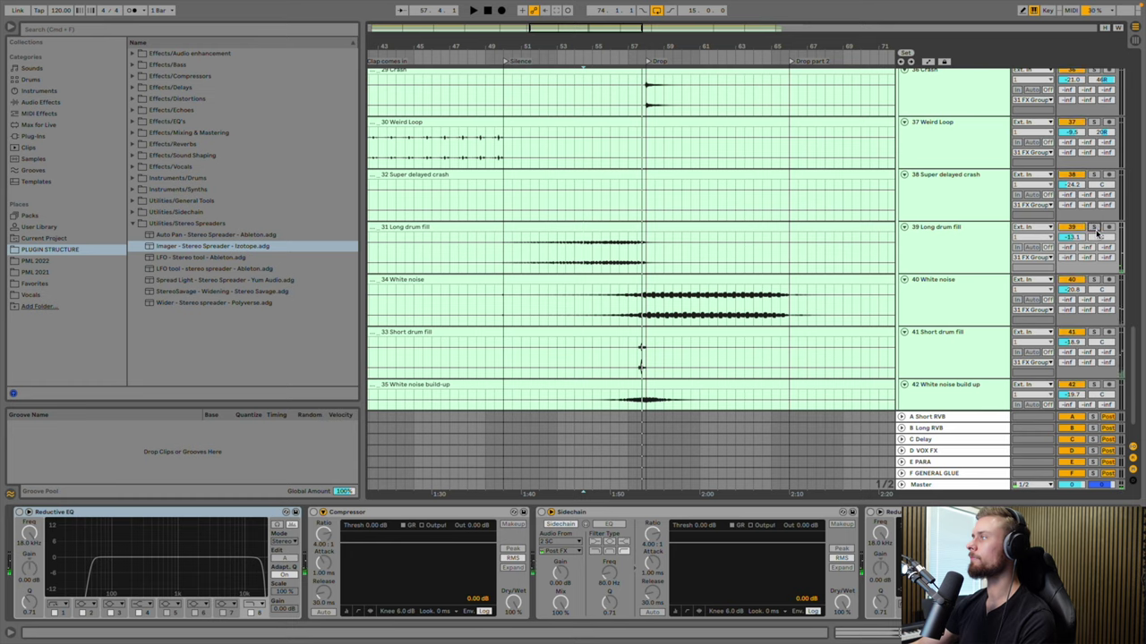
scroll(813, 227, down, 2)
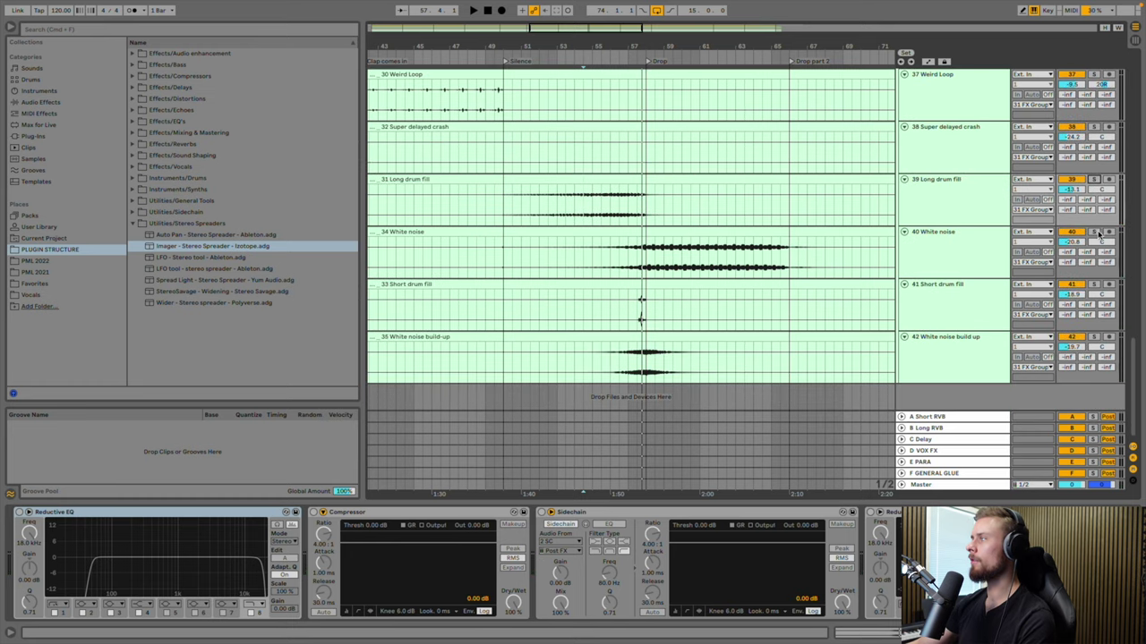
click(1093, 233)
click(649, 255)
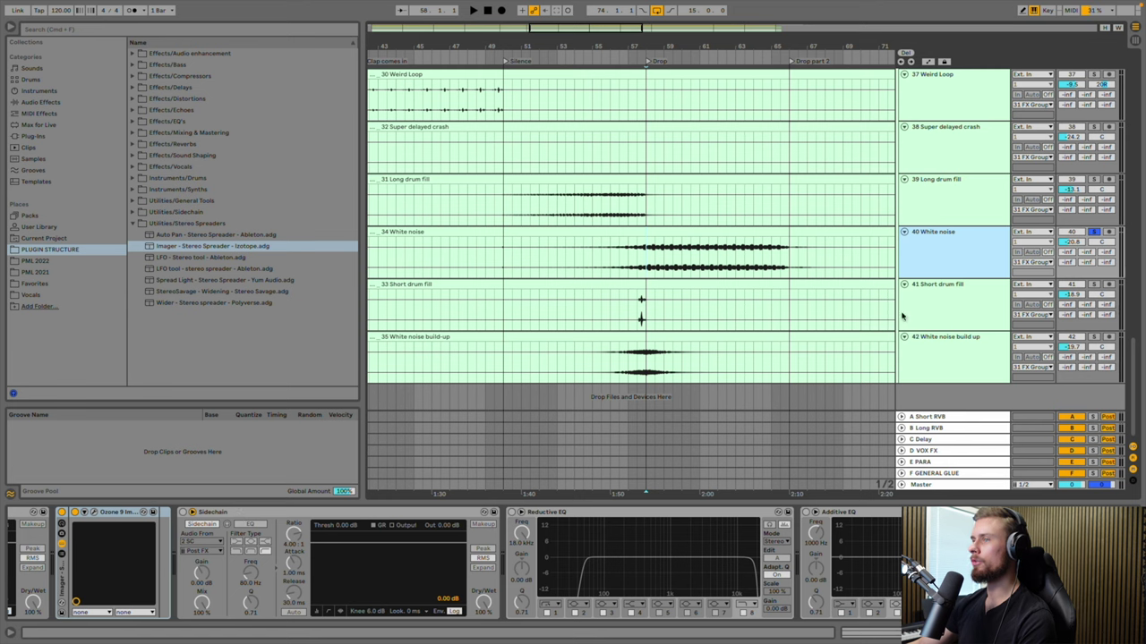
Pan the Short drum fill track to 13L, audition it soloed from bar 57, and clear its solo
click(974, 311)
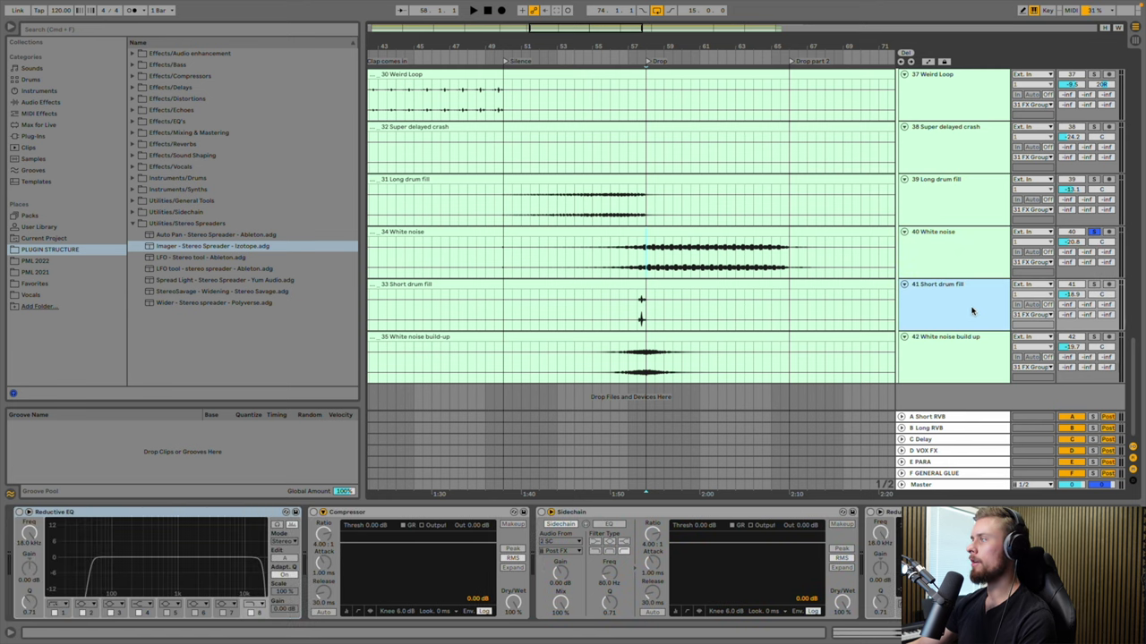
drag(1090, 298, 1089, 302)
click(1094, 285)
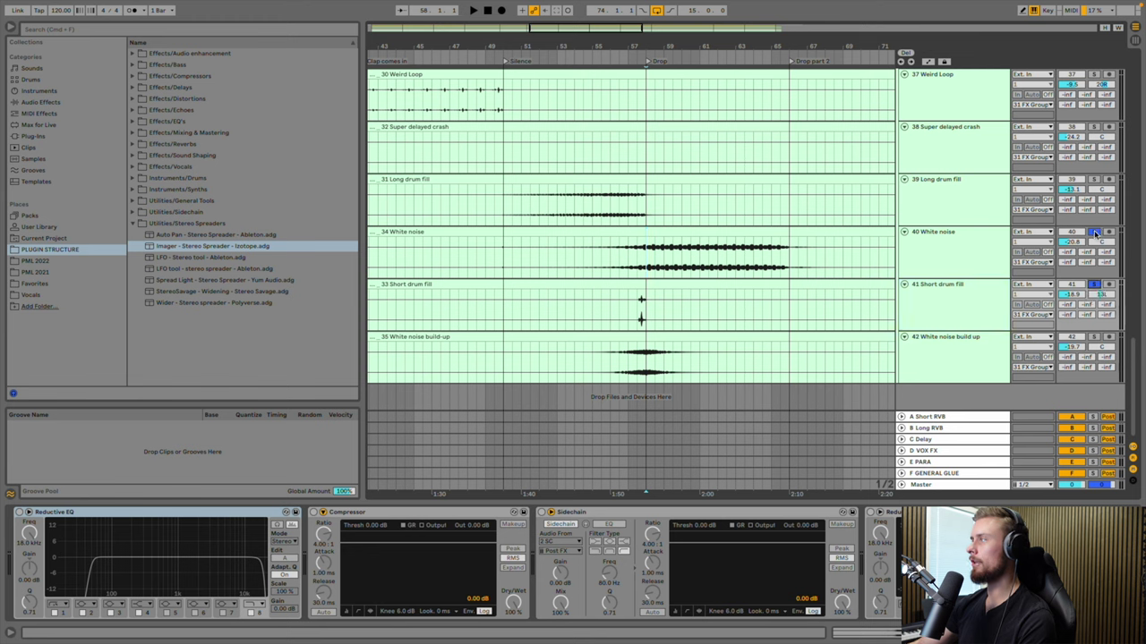
click(631, 302)
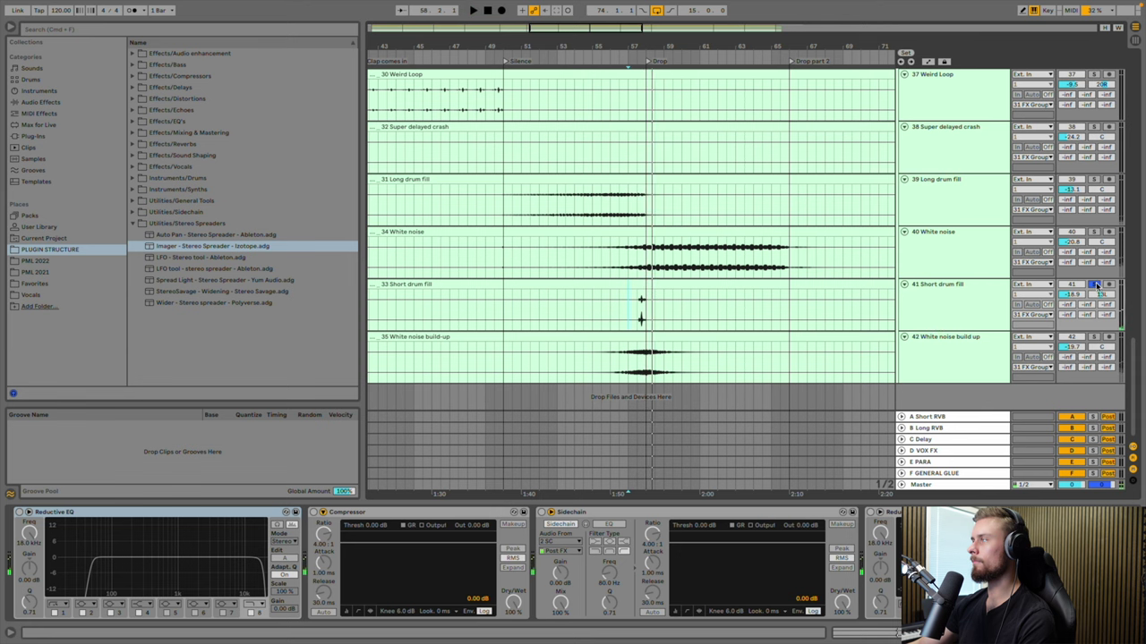
click(1095, 285)
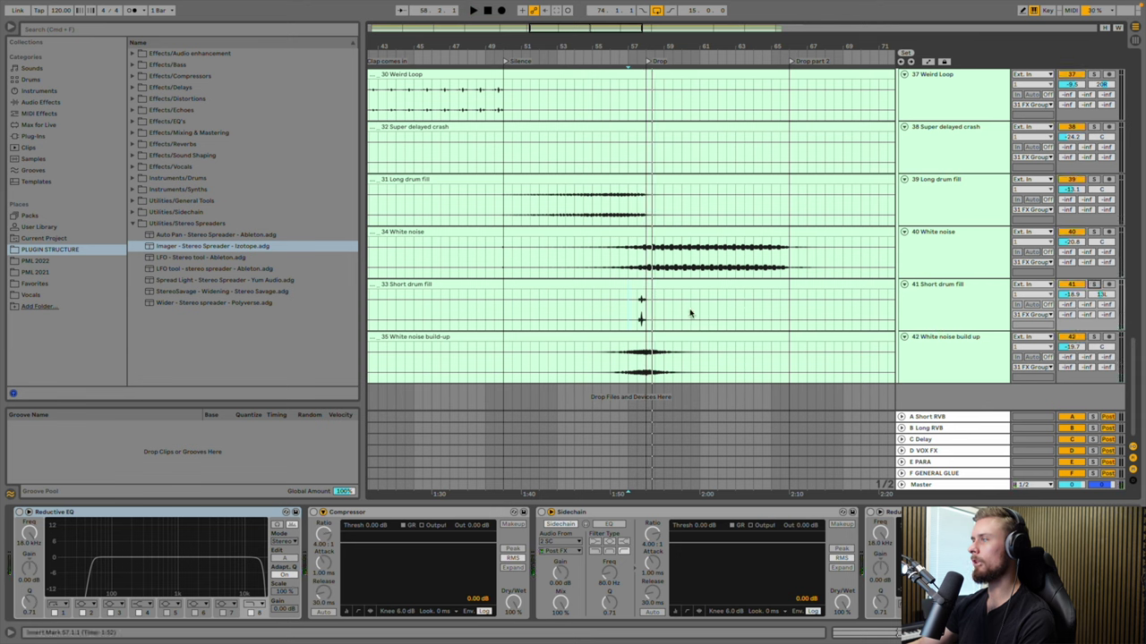
Solo the White noise build up track and add the "LFO - Stereo tool - Ableton" preset to it
click(1093, 337)
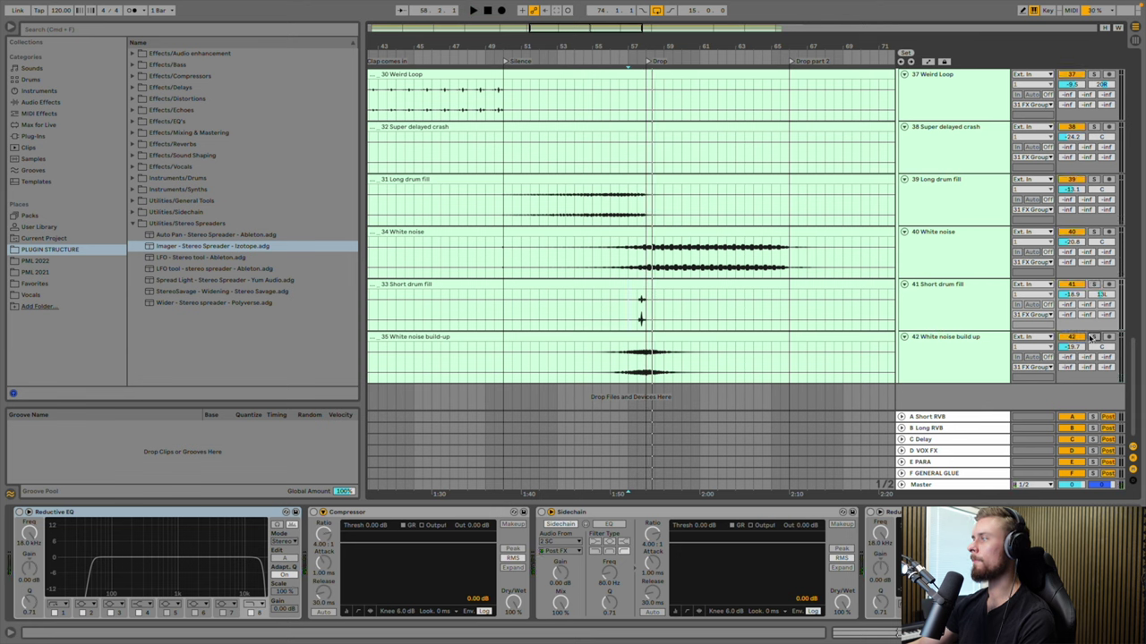
click(943, 351)
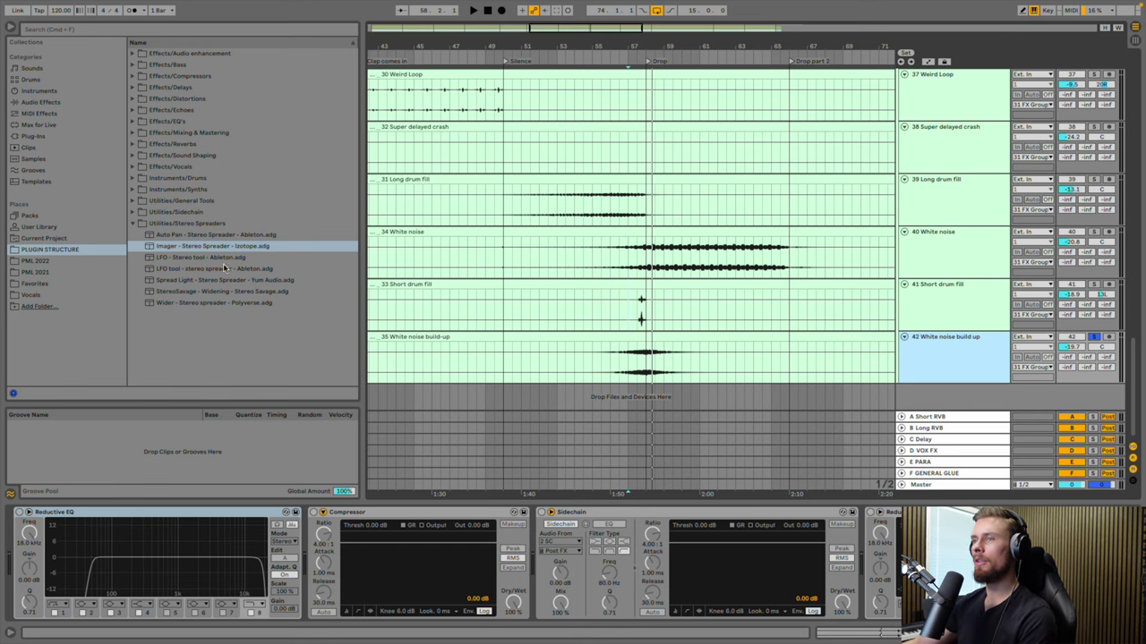
click(186, 258)
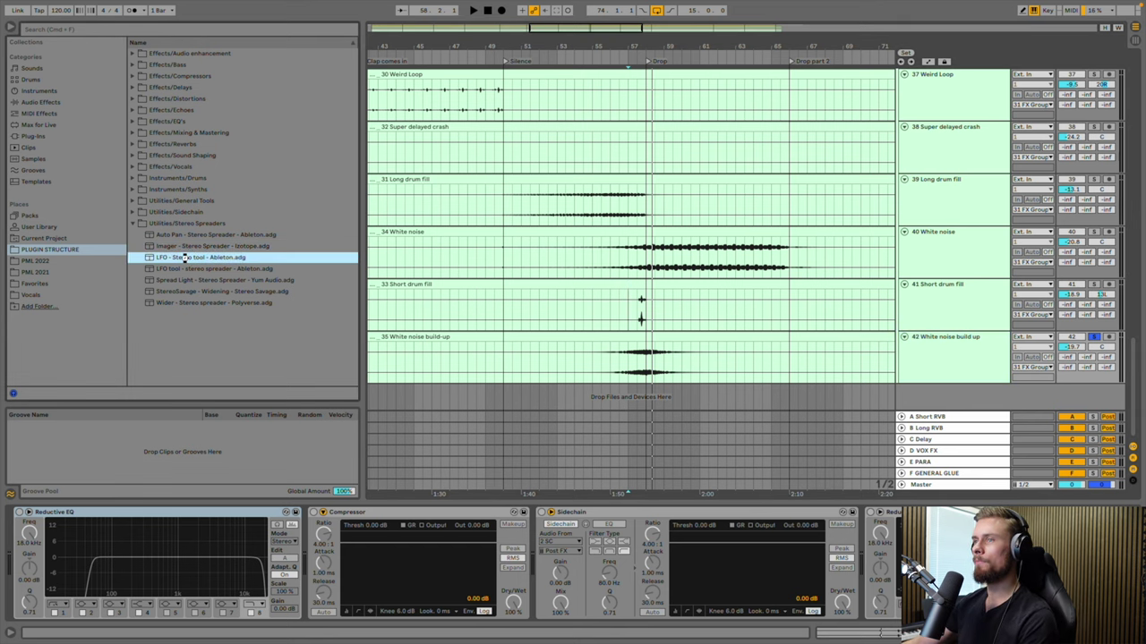
click(935, 351)
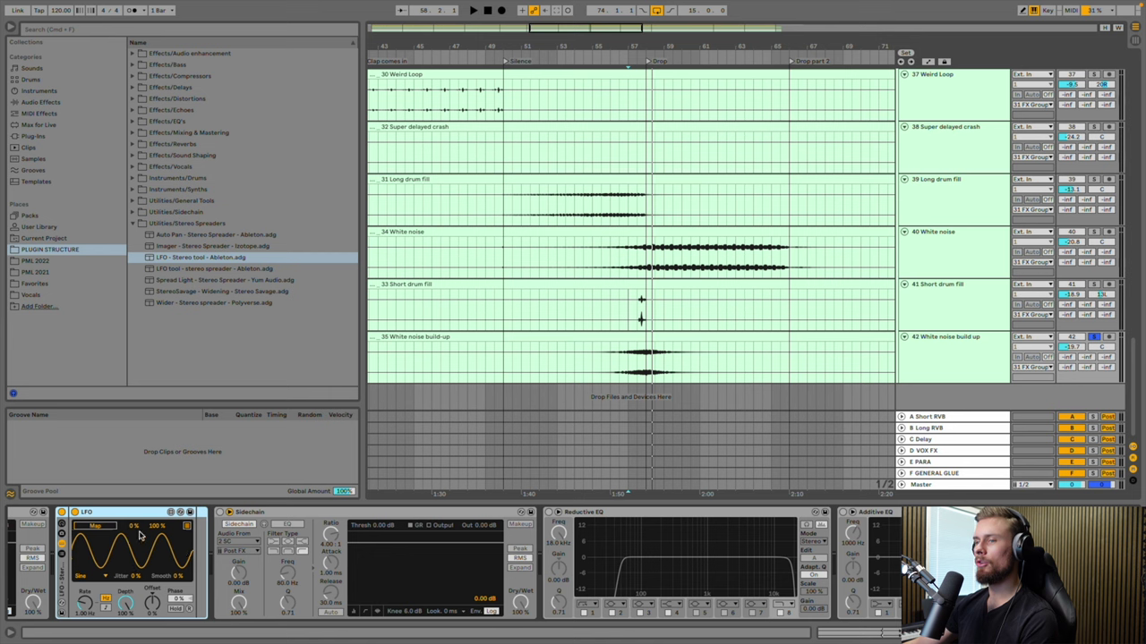
Map the LFO to the White noise build up track's panning, with a rate of 0.32 Hz and a depth of 37%
click(97, 527)
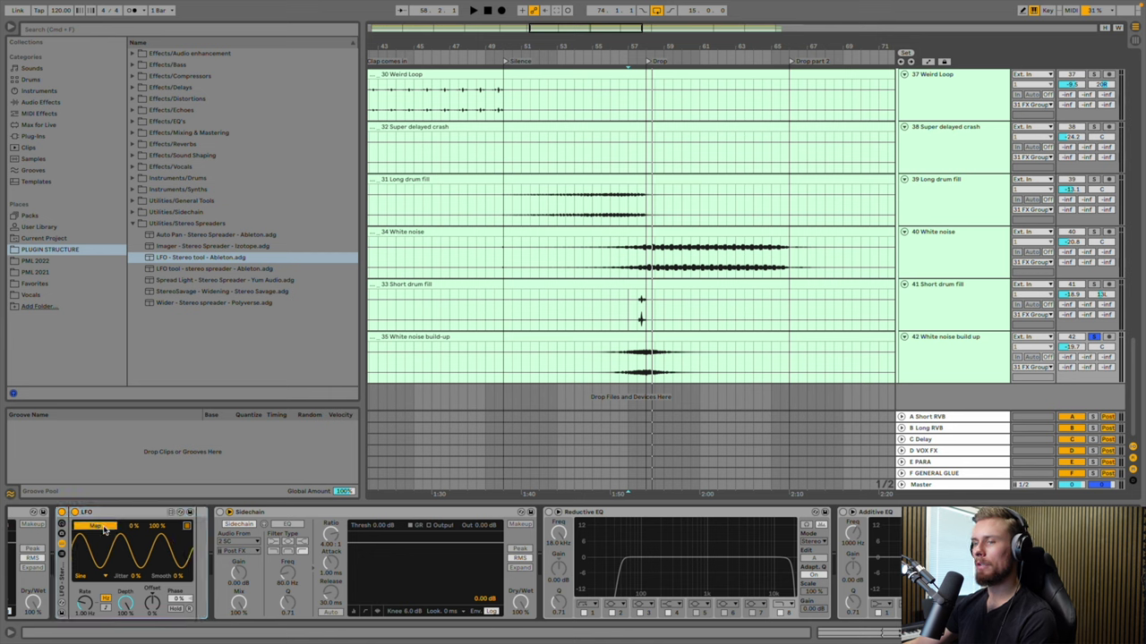
click(1099, 347)
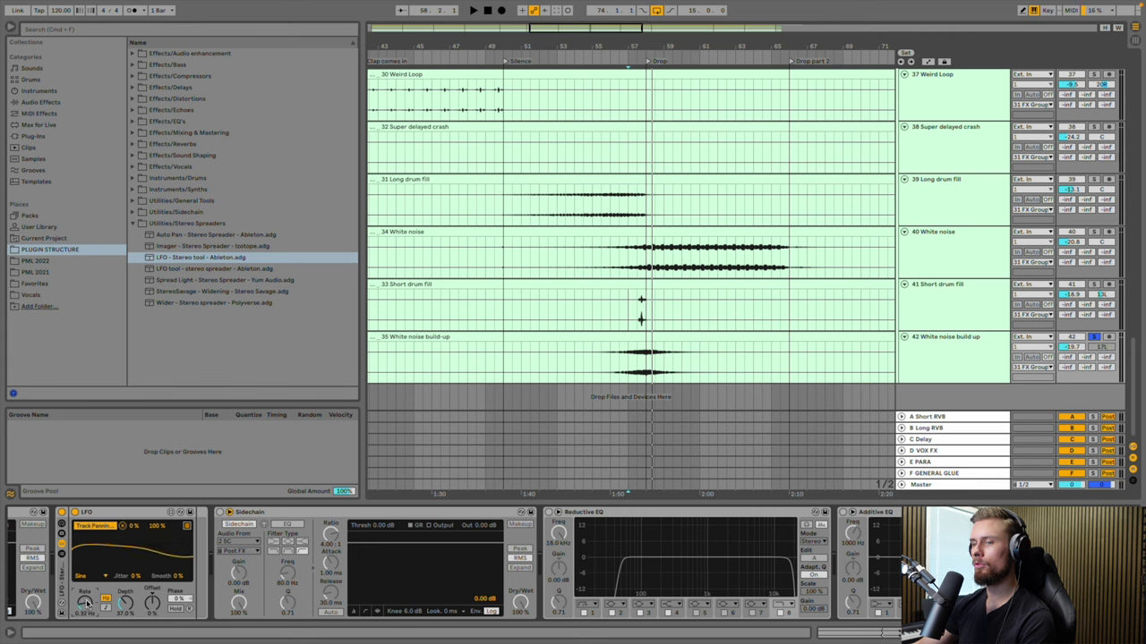
key(space)
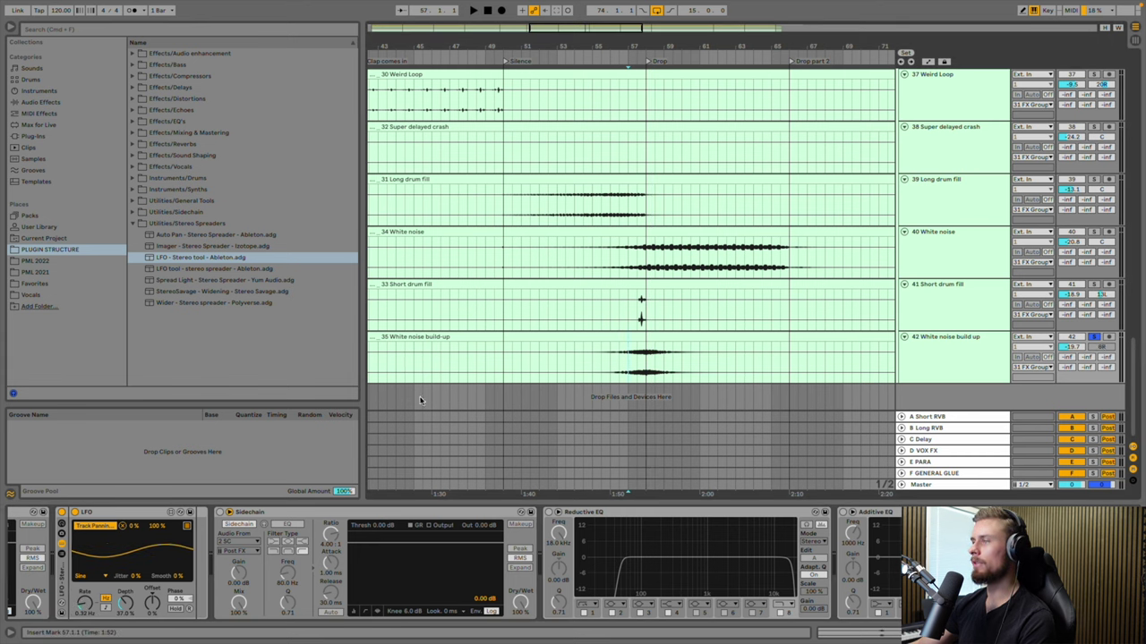
Play the white noise build-up with the LFO rack bypassed, and re-enable the rack during playback to compare
click(61, 512)
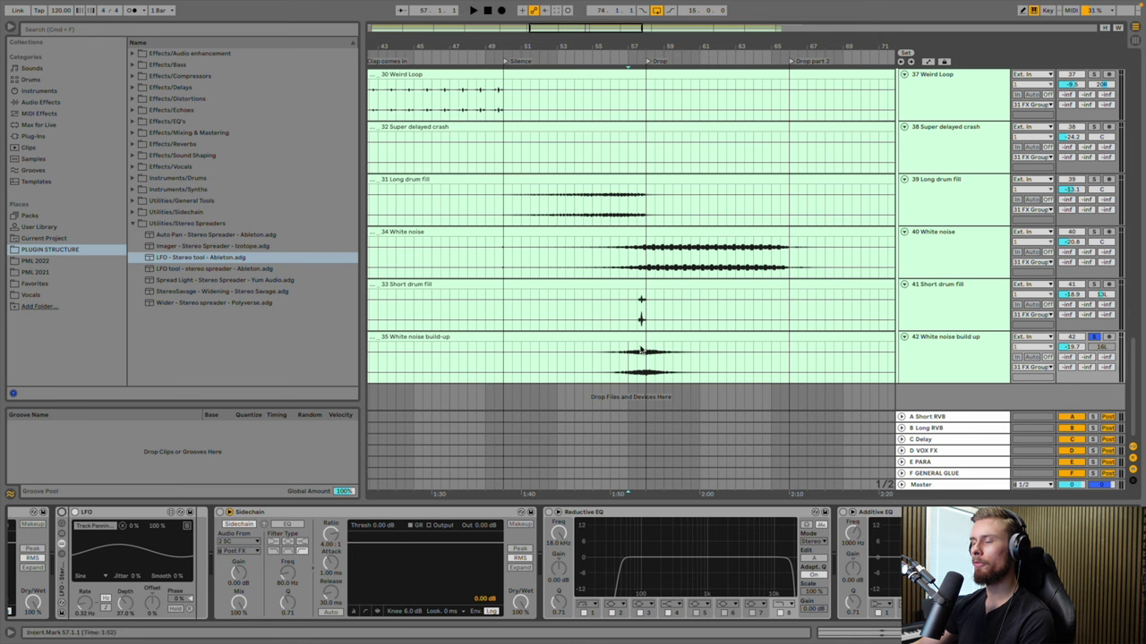
key(space)
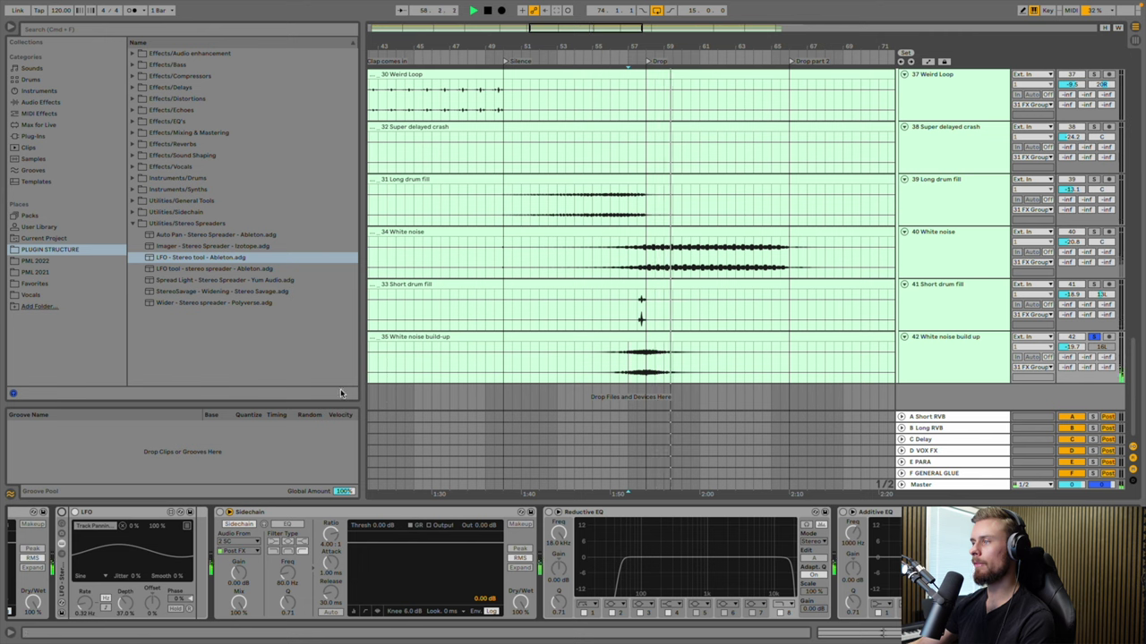
click(61, 513)
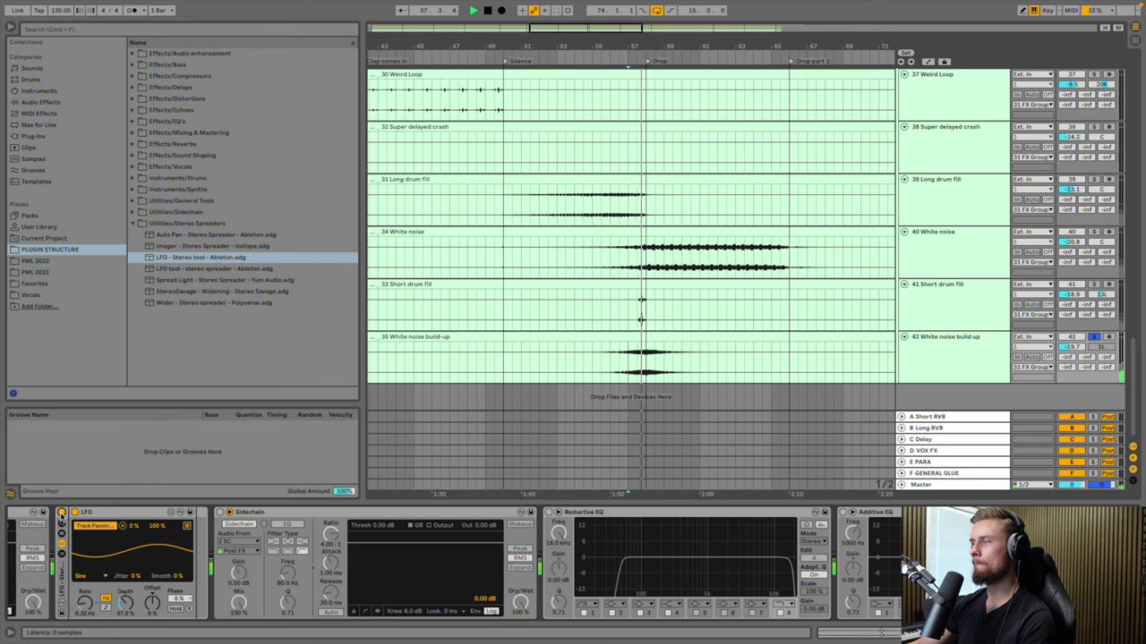
Try faster LFO panning rates up to 12 Hz during playback, and settle on 0.46 Hz with a depth of 63%
drag(84, 600, 131, 609)
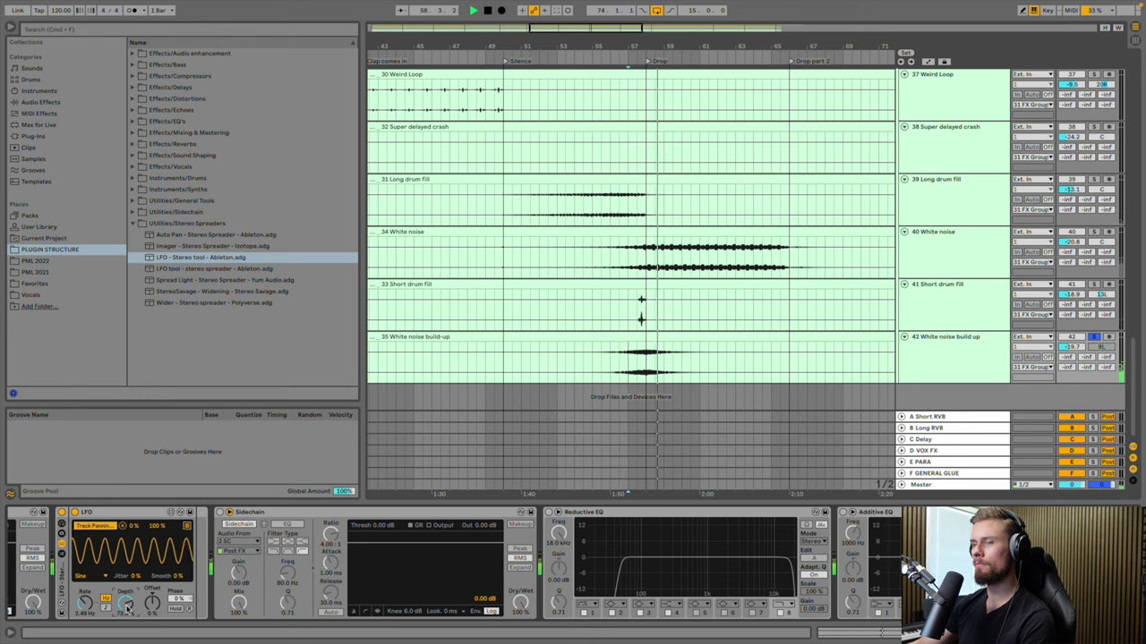
drag(79, 609, 80, 601)
key(space)
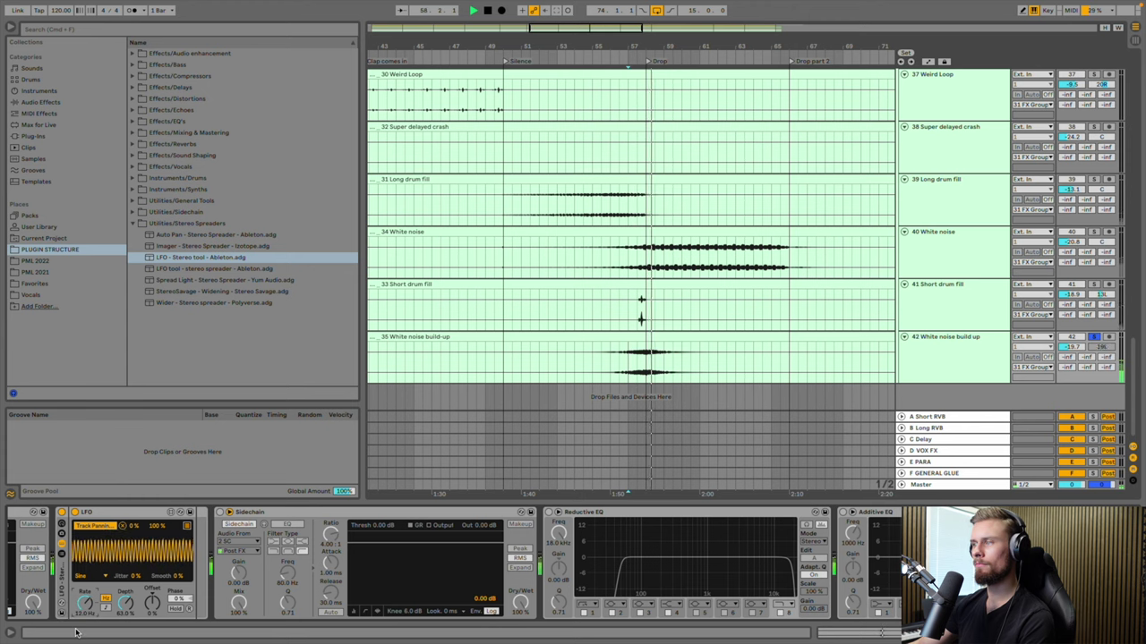
drag(84, 601, 81, 603)
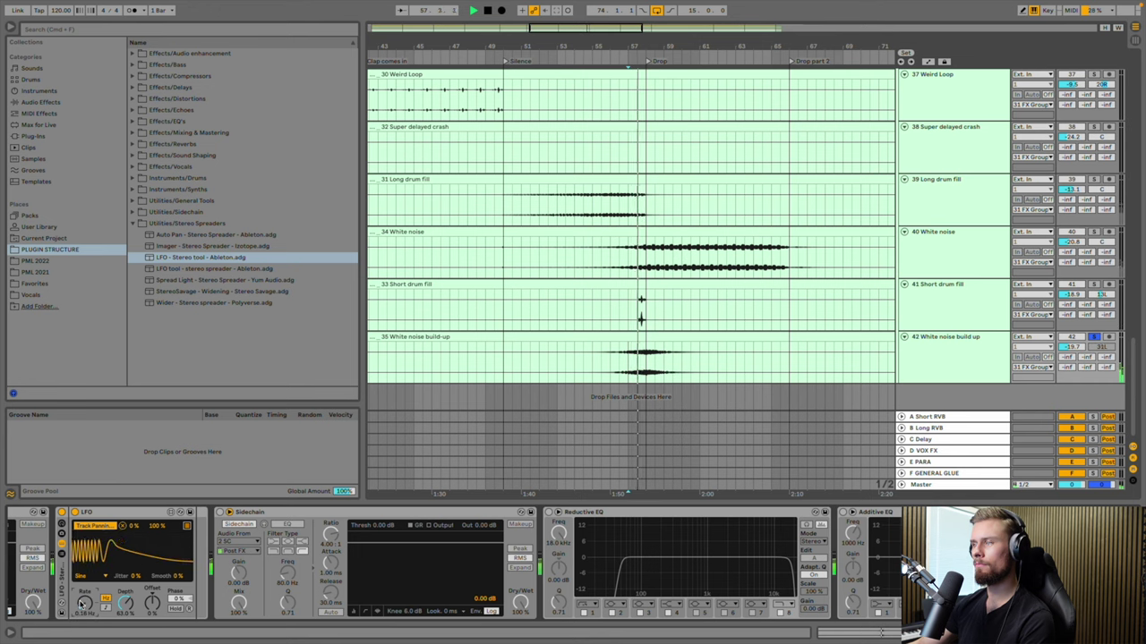
drag(81, 603, 80, 598)
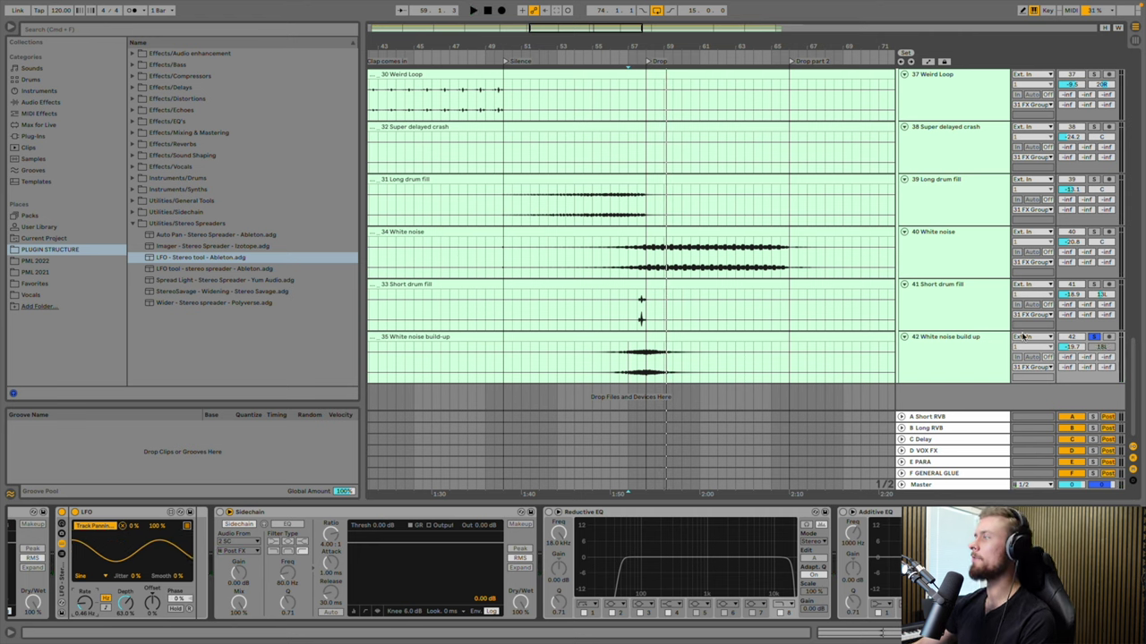
Audition the white noise build-up while switching the LFO rack off and on to compare its stereo movement
click(62, 513)
key(space)
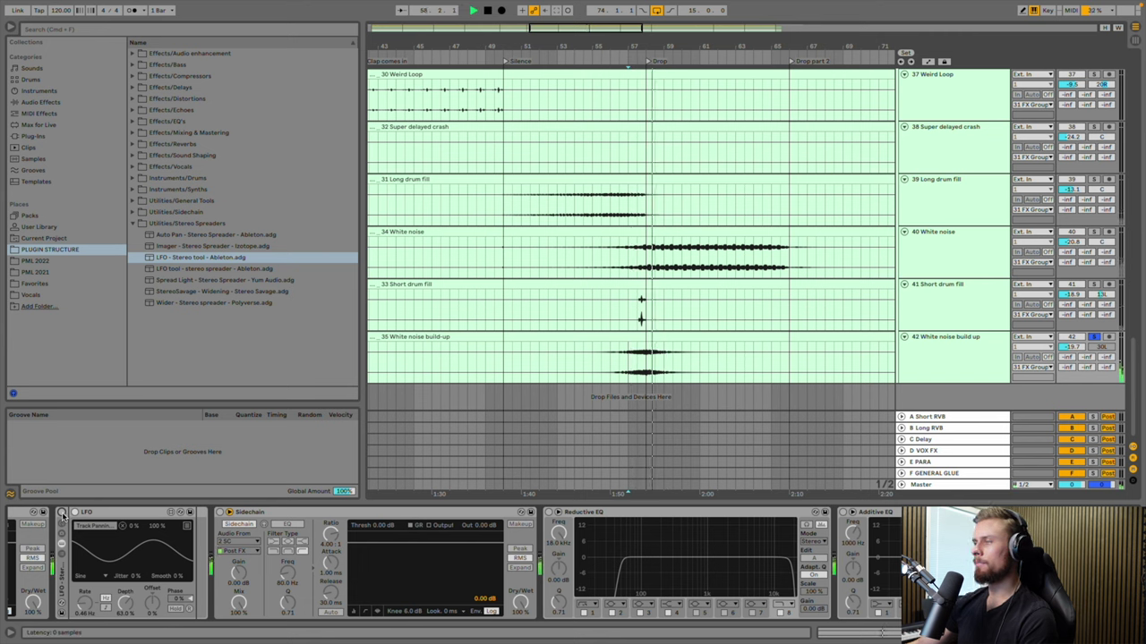
click(61, 513)
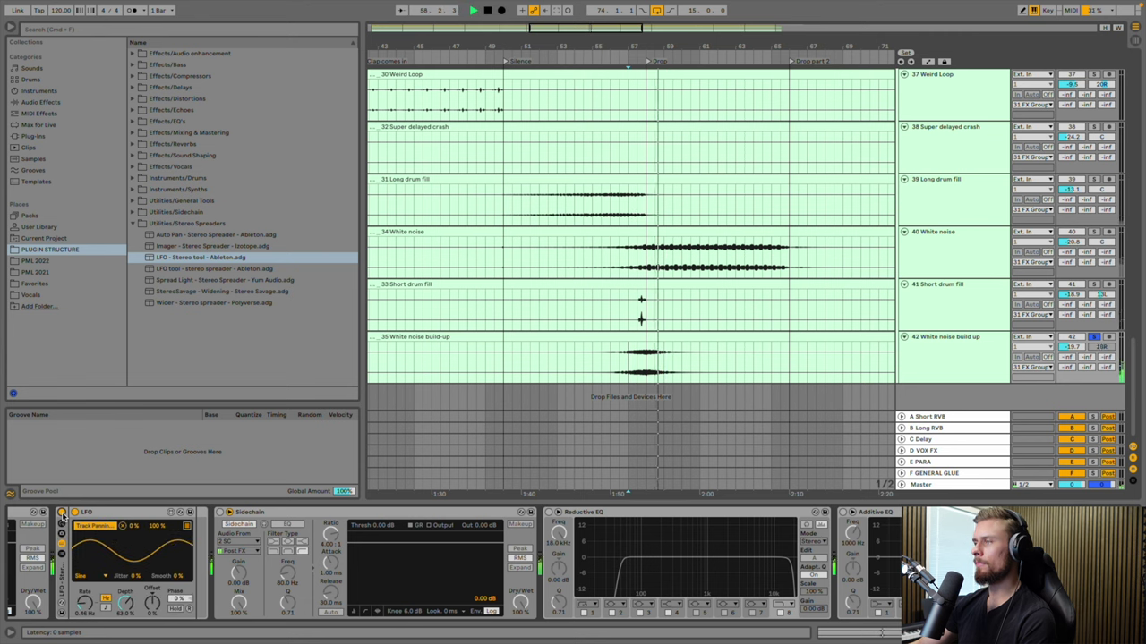
click(61, 513)
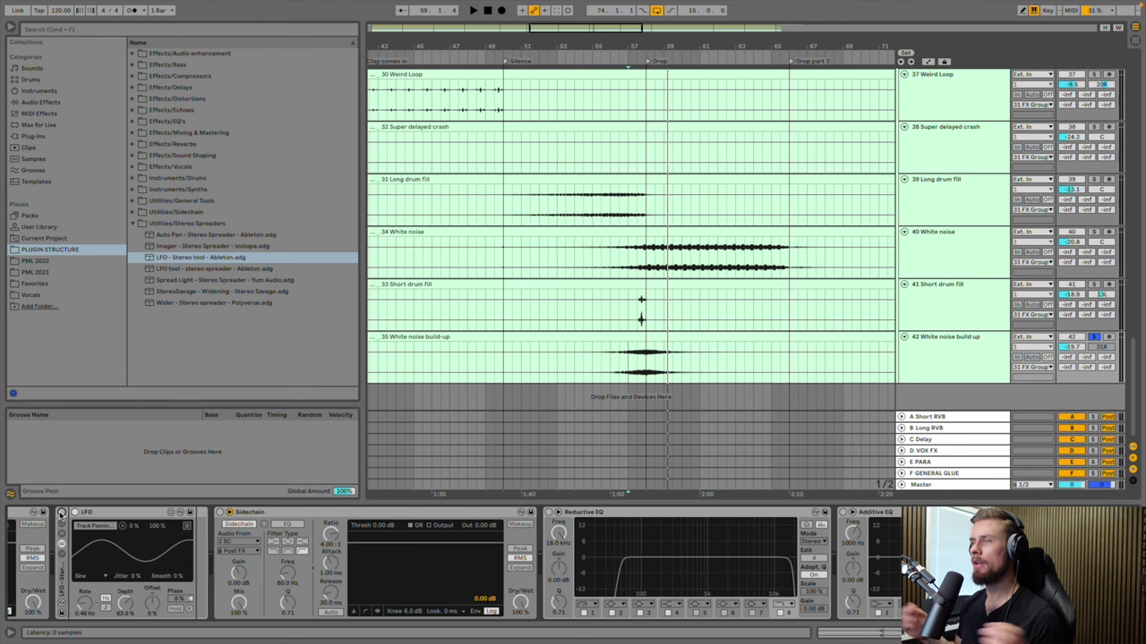
click(61, 513)
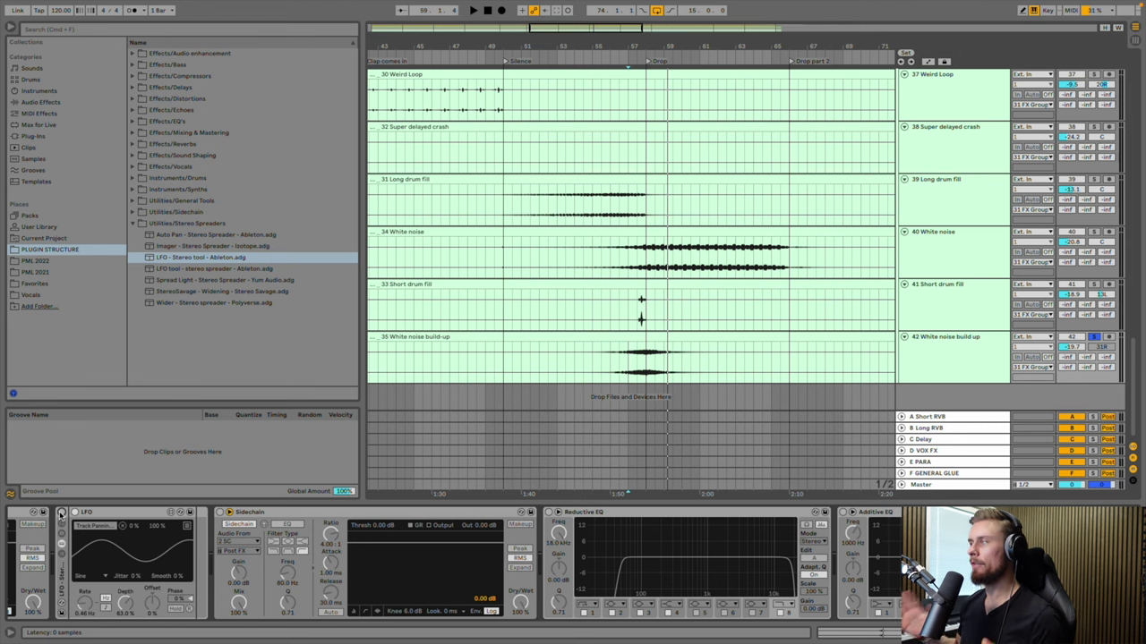
Unfold the Main Synth, Left panned 5th harmony and Right panned 5th harmony tracks in the Lead Group
scroll(539, 289, up, 10)
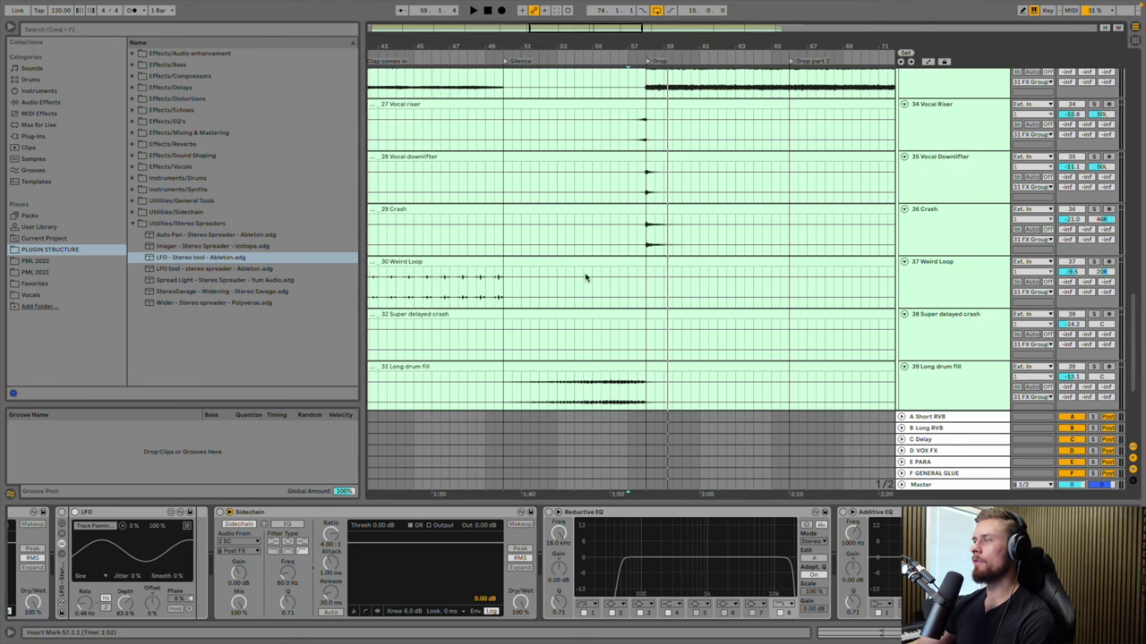
scroll(601, 271, up, 8)
scroll(600, 268, down, 4)
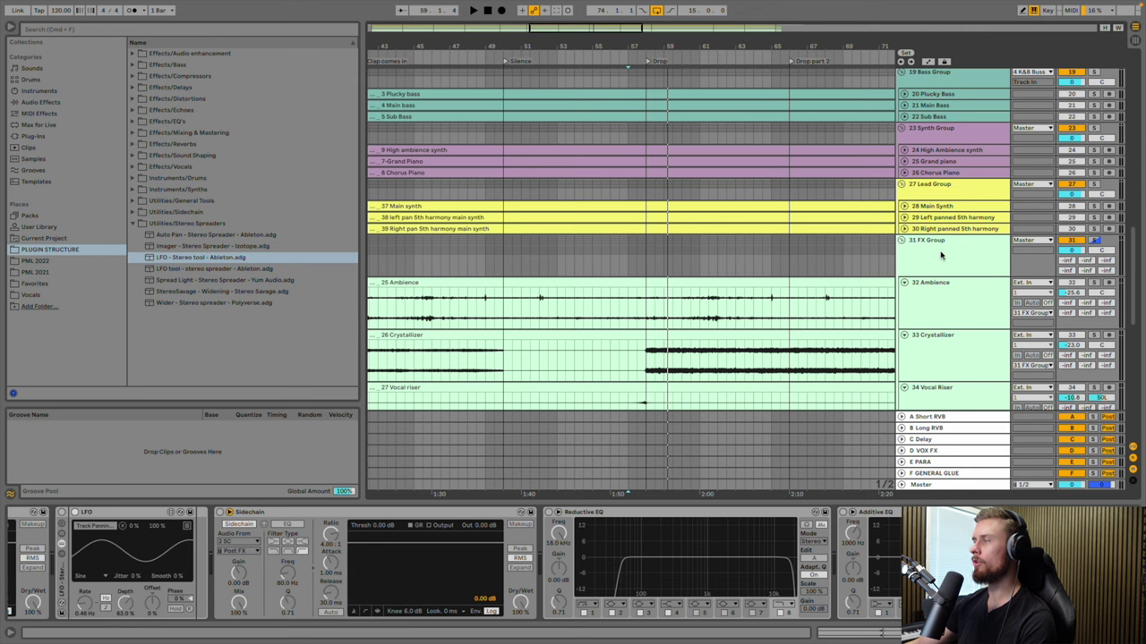
scroll(940, 255, up, 3)
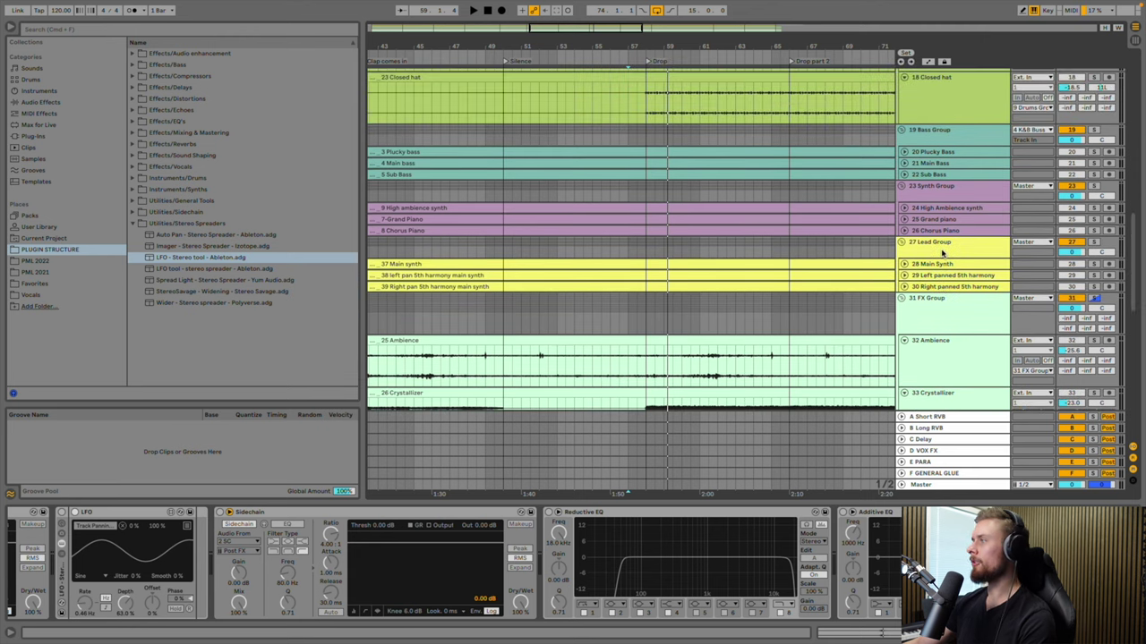
click(942, 253)
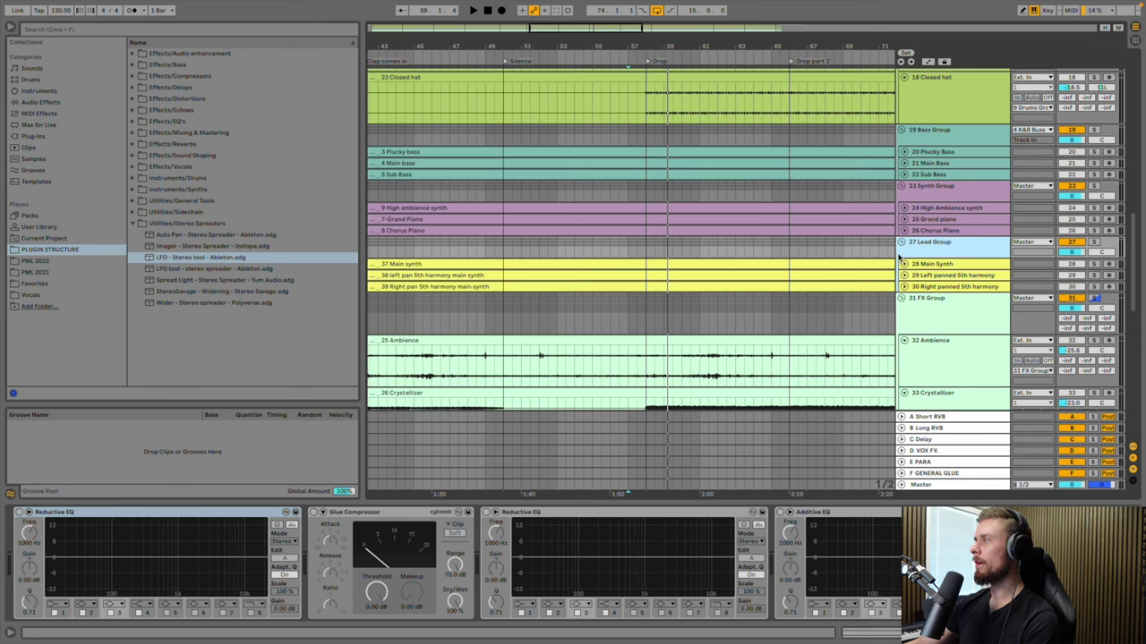
click(936, 266)
shift+click(929, 288)
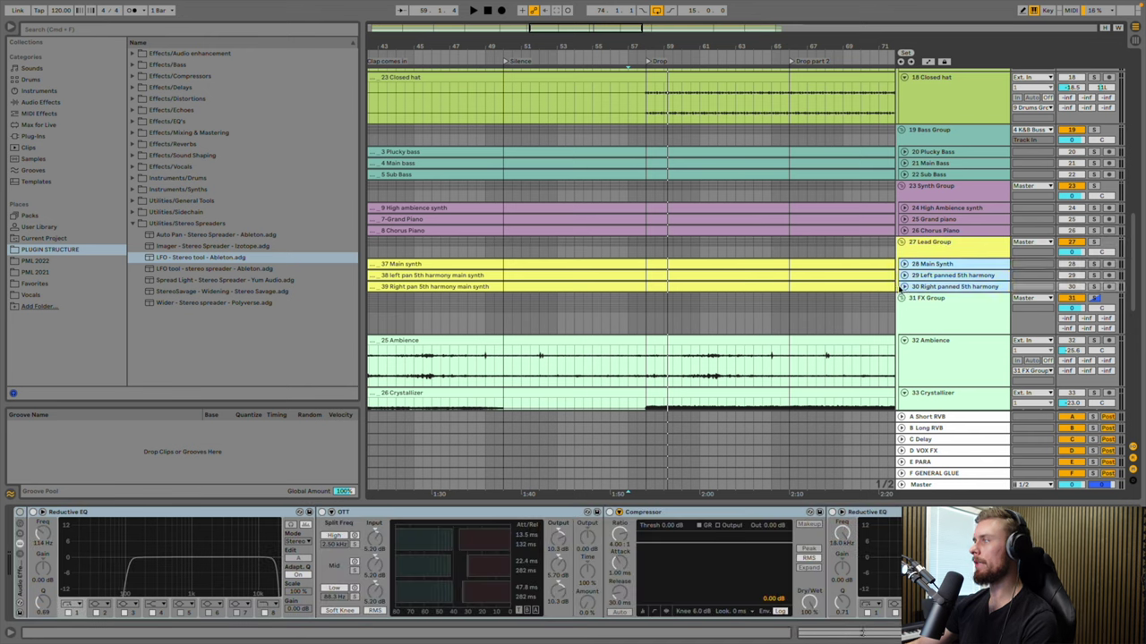
click(903, 287)
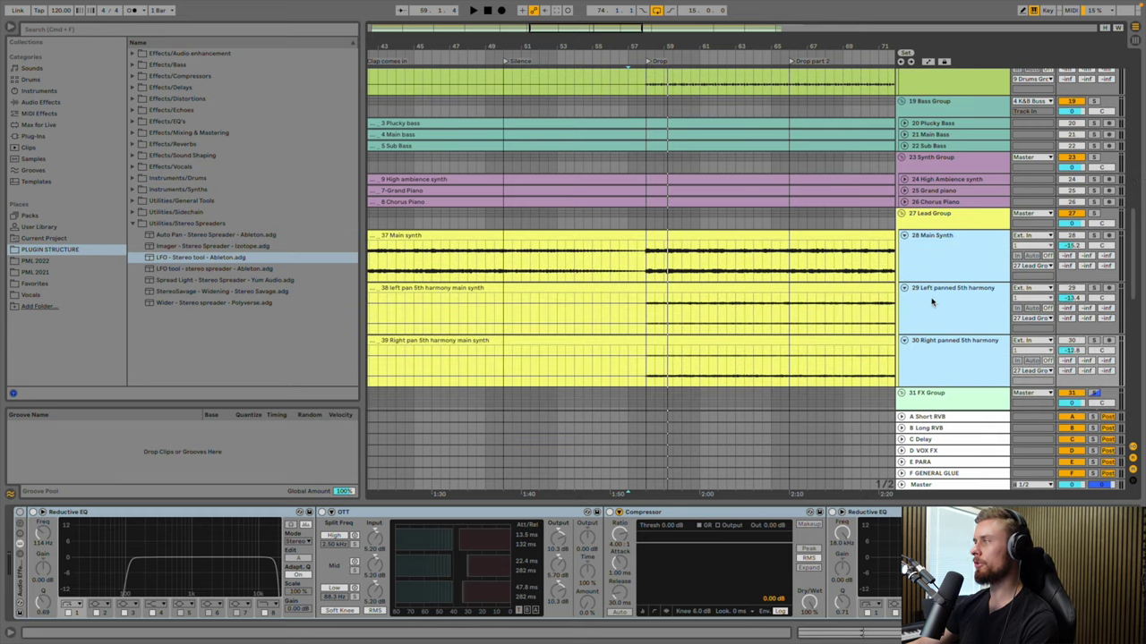
Solo the Left panned 5th harmony track and play it from the Drop marker
click(941, 303)
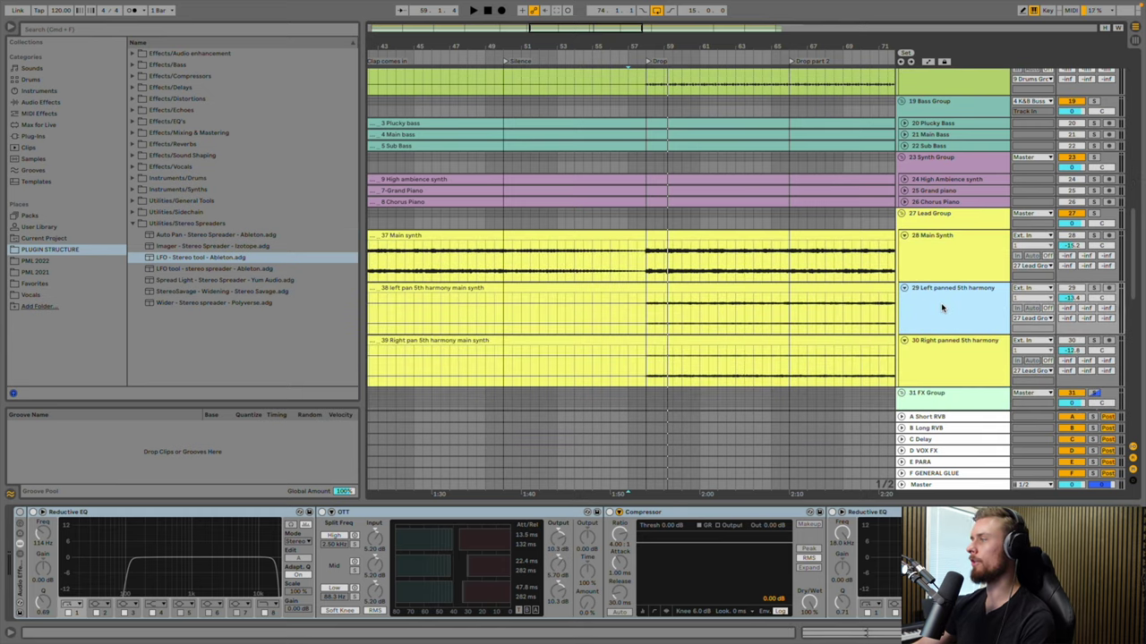
click(939, 376)
click(643, 311)
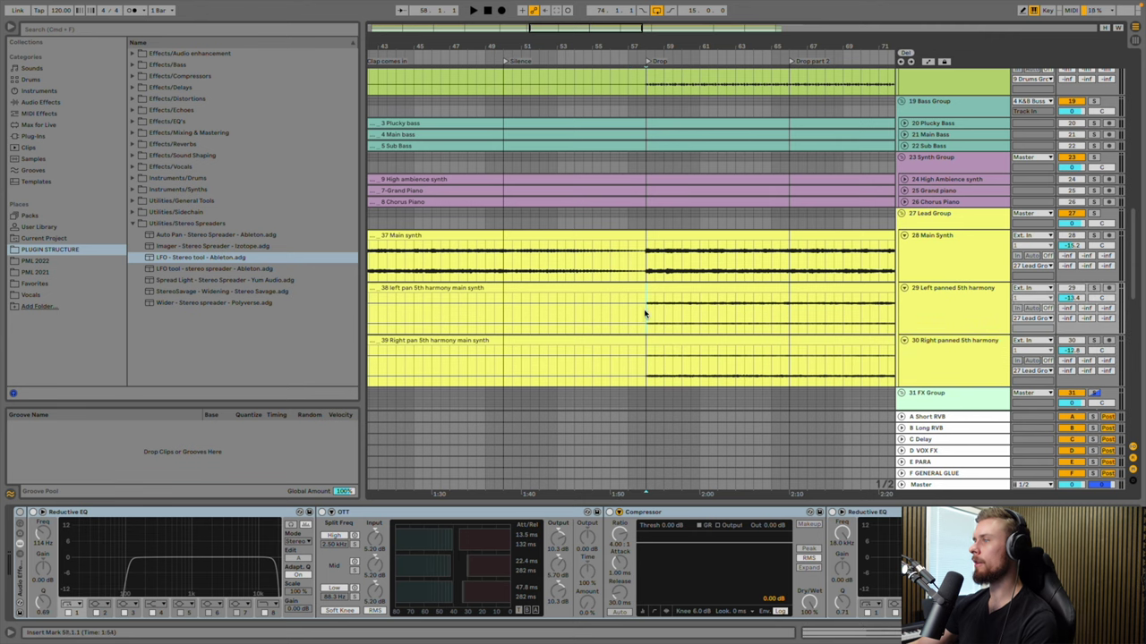
click(1092, 289)
key(space)
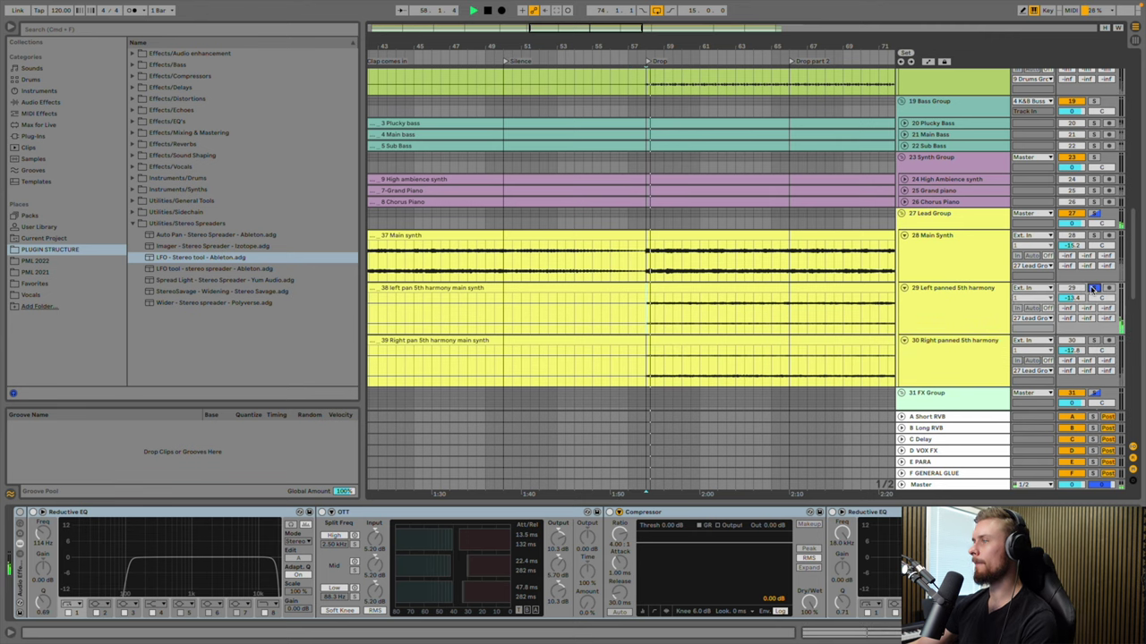
Unsolo the White noise build up track and switch the lead solo to the Right panned 5th harmony track
scroll(1039, 371, down, 10)
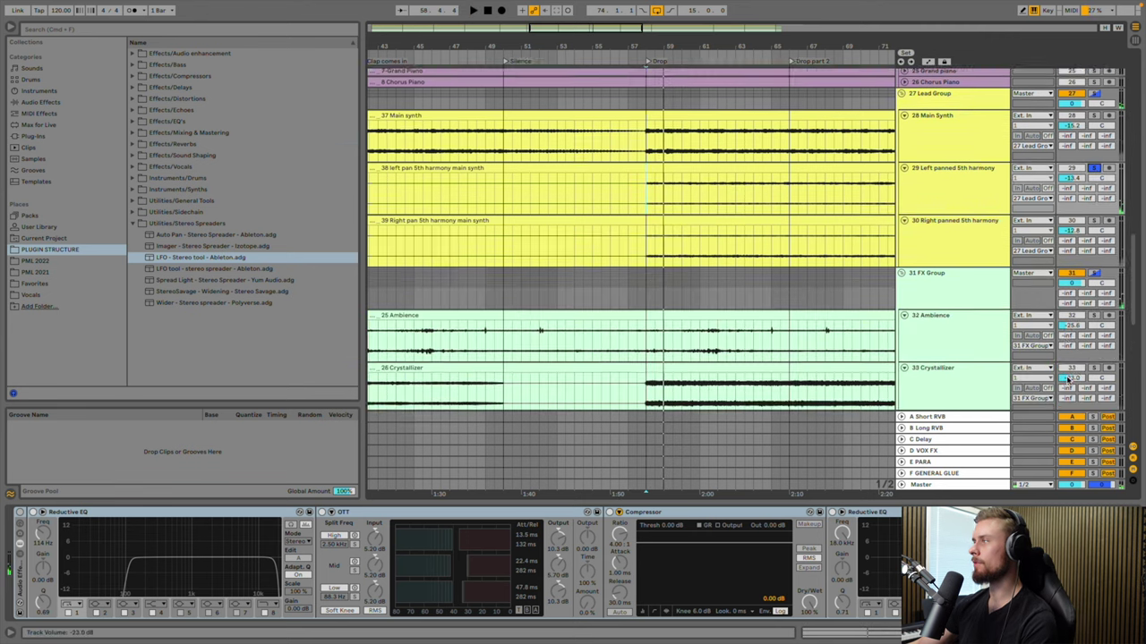
scroll(1067, 376, up, 10)
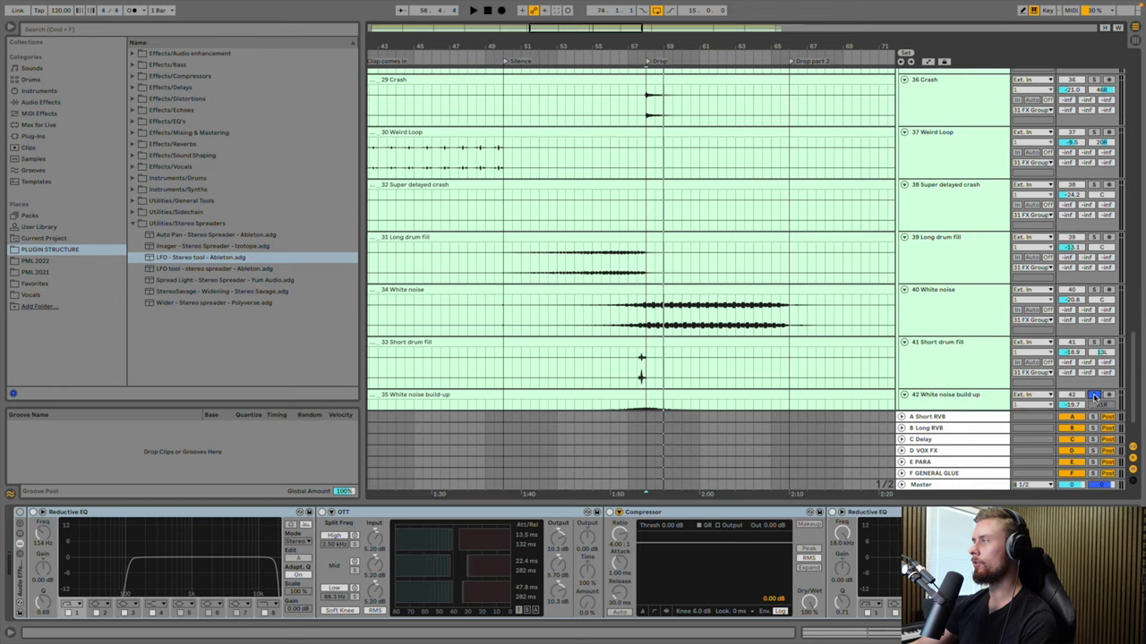
scroll(903, 309, down, 3)
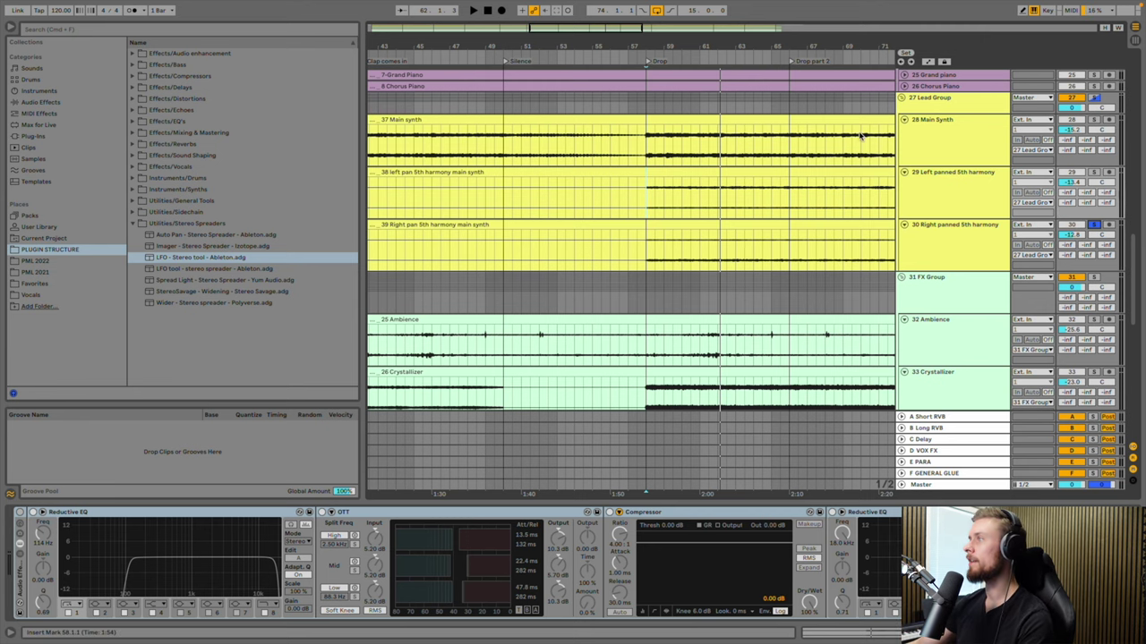
Unfold the High Ambience synth, Grand piano and Chorus Piano tracks in the Synth Group
scroll(866, 152, up, 1)
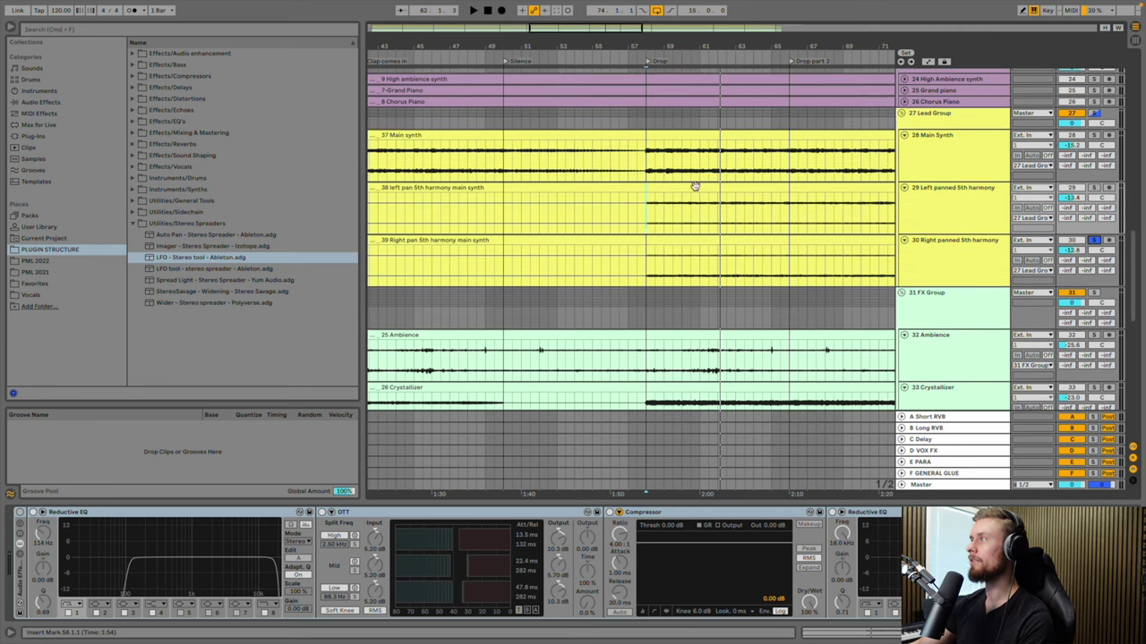
scroll(917, 190, up, 2)
click(917, 198)
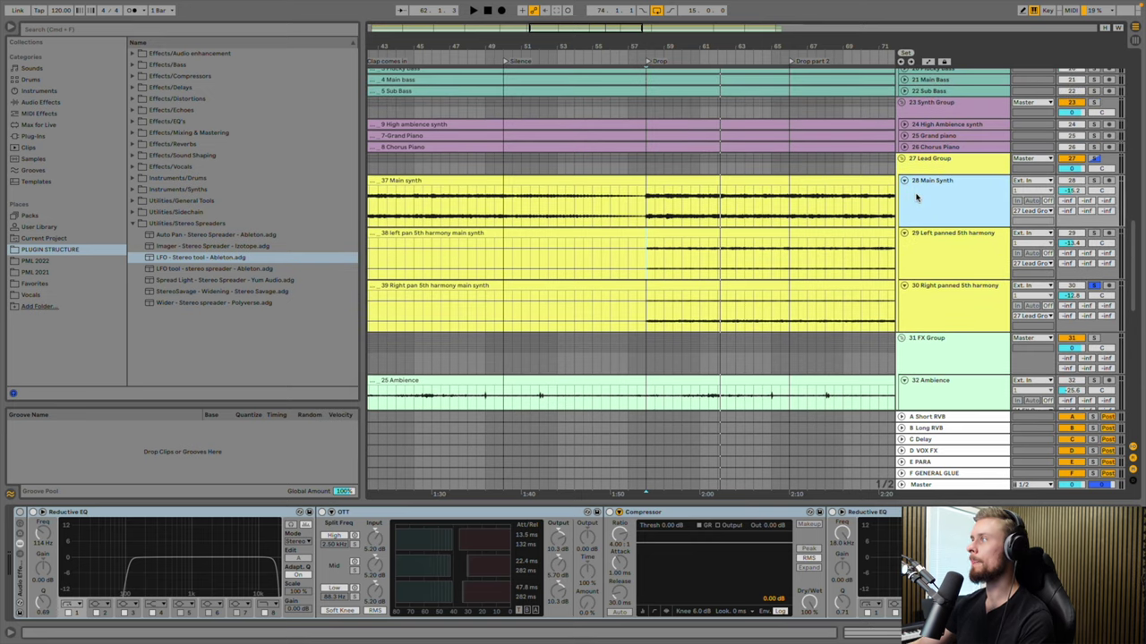
click(915, 114)
click(908, 126)
shift+click(917, 151)
key(u)
click(974, 146)
Solo the High Ambience synth track and play it from 74.3.1 in the New chord progressions section
scroll(625, 163, up, 2)
scroll(625, 164, down, 2)
scroll(602, 145, left, 15)
scroll(597, 145, right, 20)
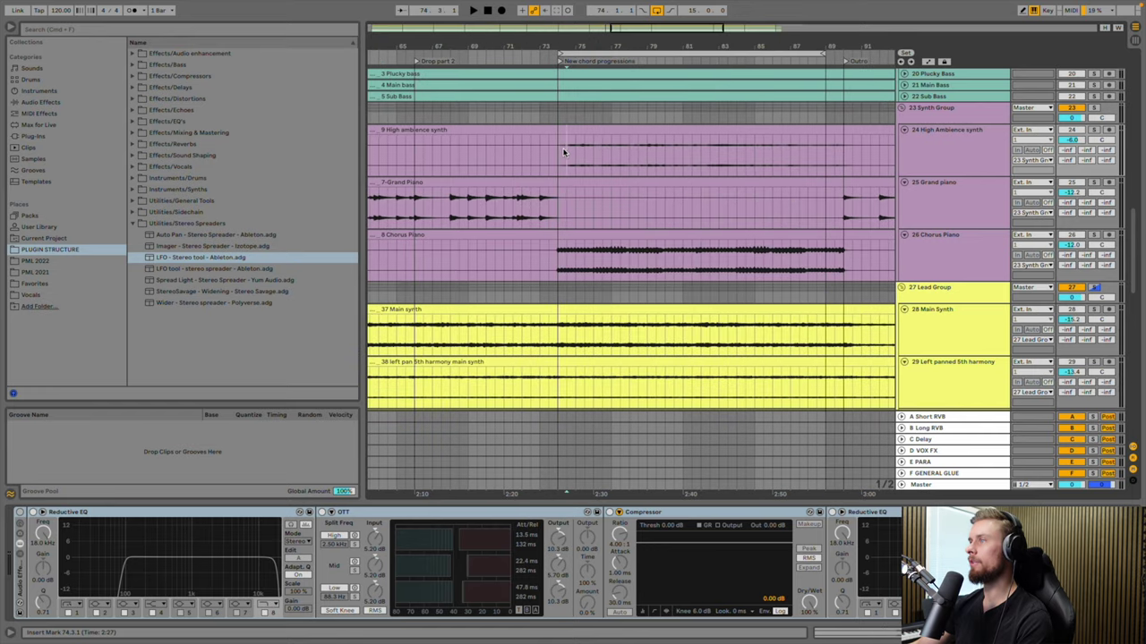
click(1093, 131)
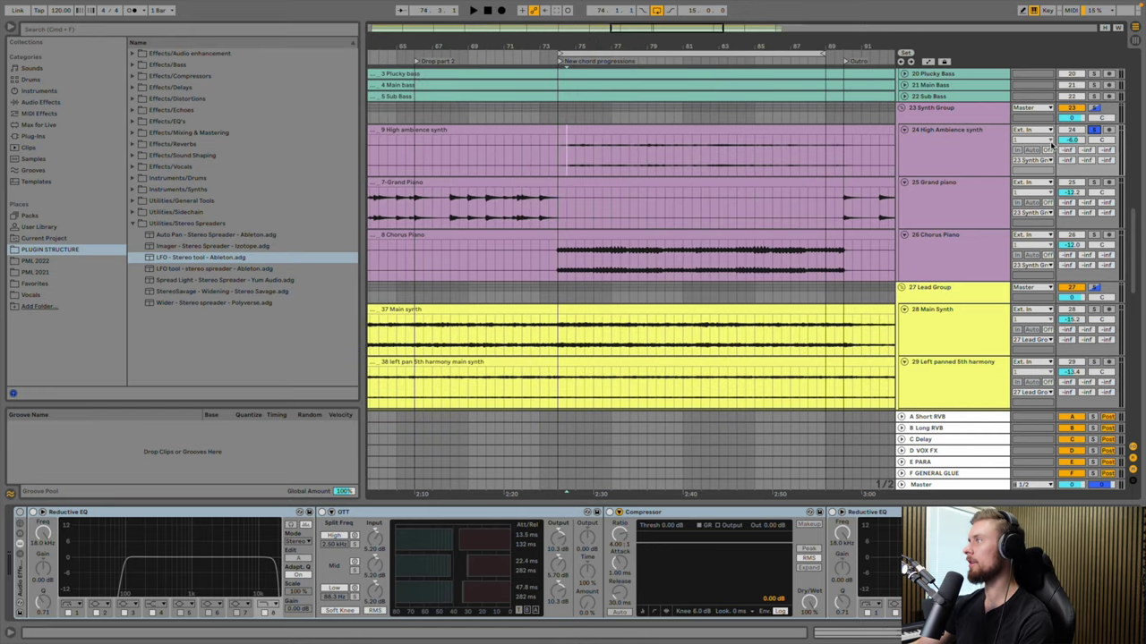
key(space)
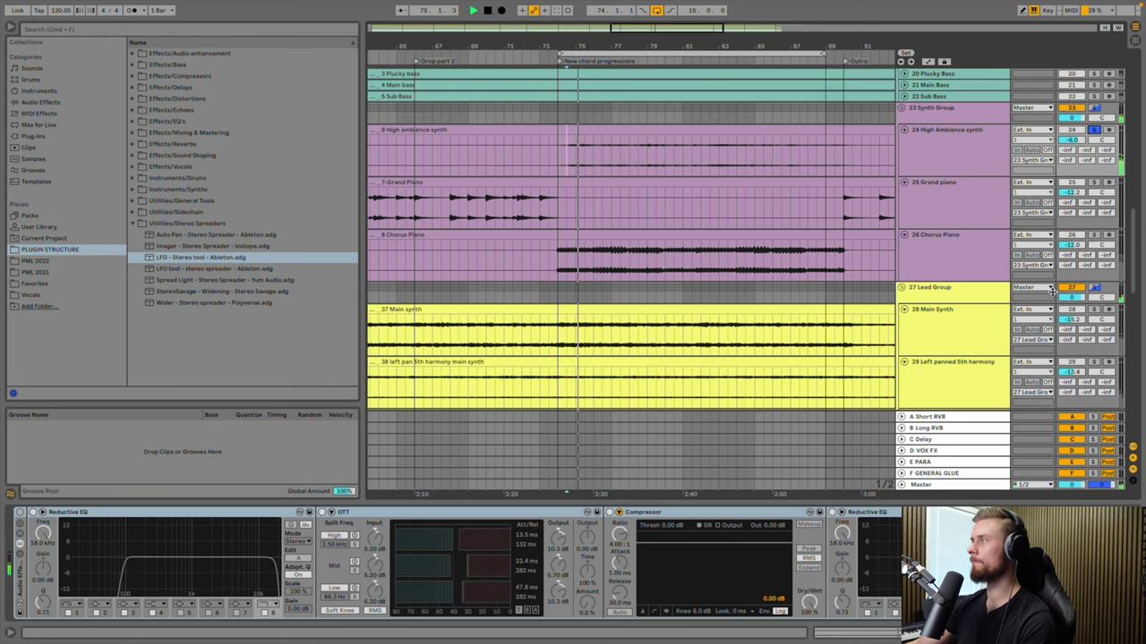
Lower the High Ambience synth track's volume to -17.5 dB and pan it to 20R
scroll(1095, 356, down, 2)
scroll(1096, 356, up, 3)
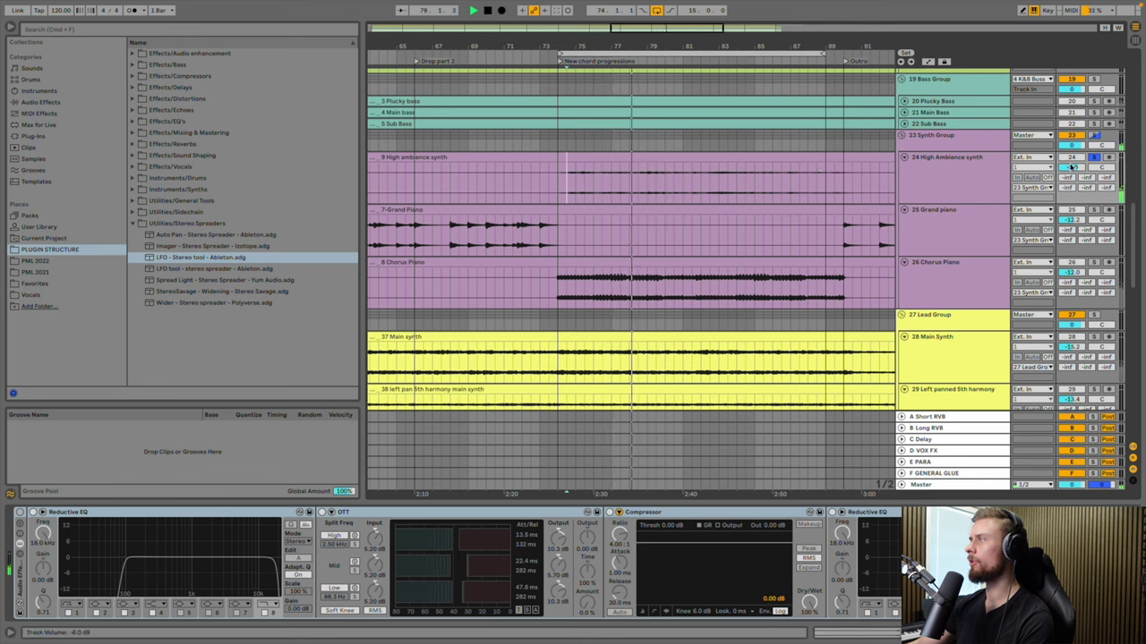
drag(1072, 168, 1071, 169)
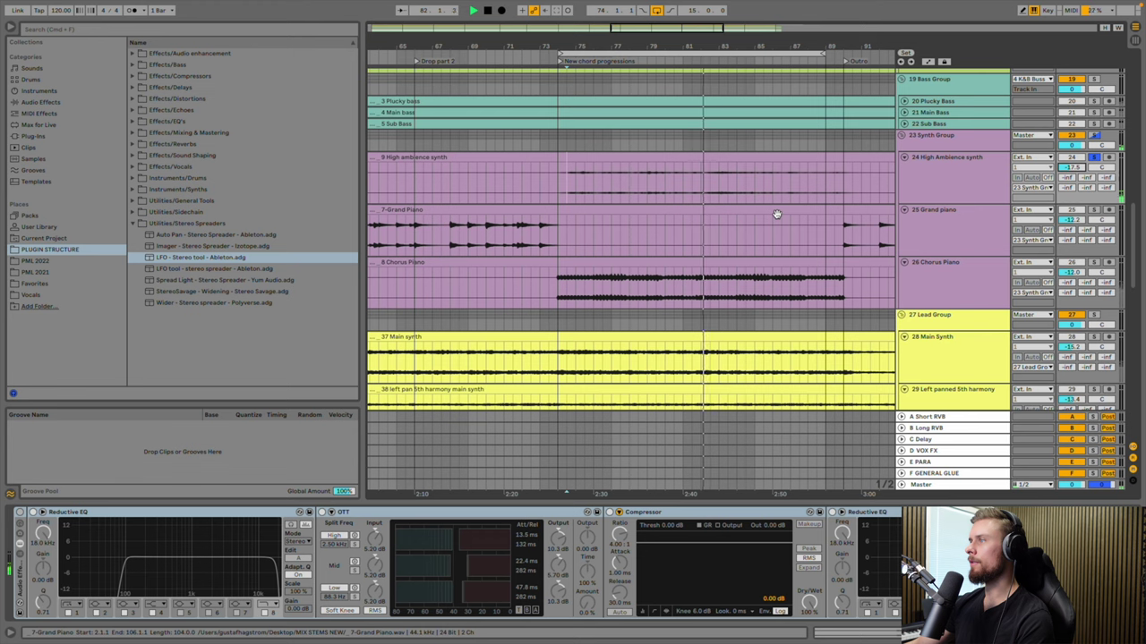
drag(1101, 167, 1101, 162)
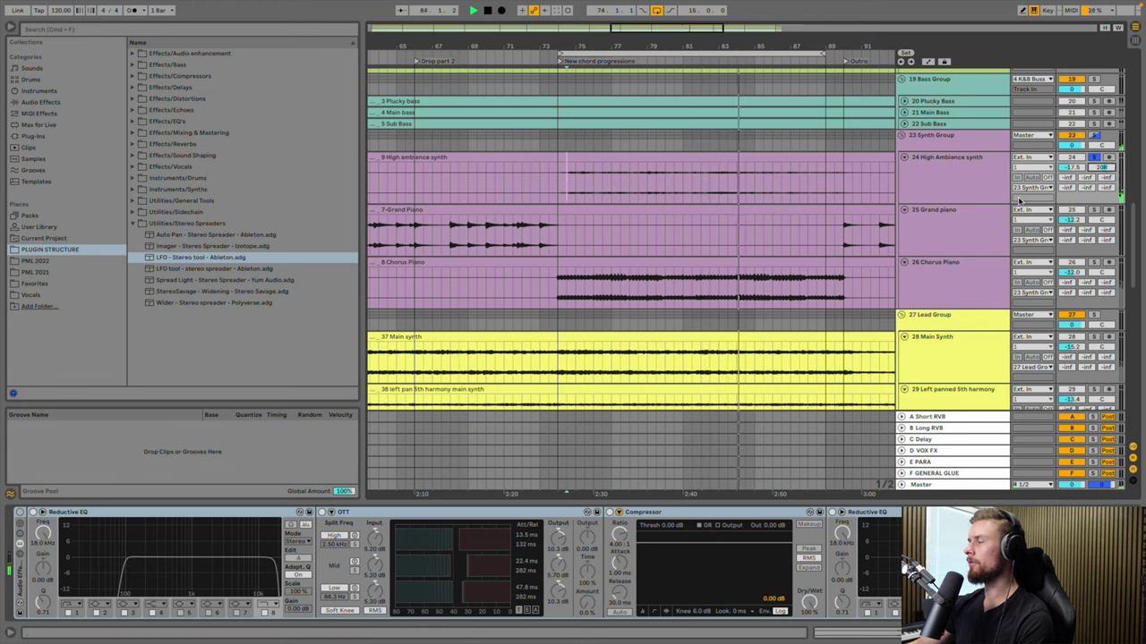
Add the LFO - Stereo tool preset to the High Ambience synth track, placed before Reductive EQ at the start of the device chain
click(186, 259)
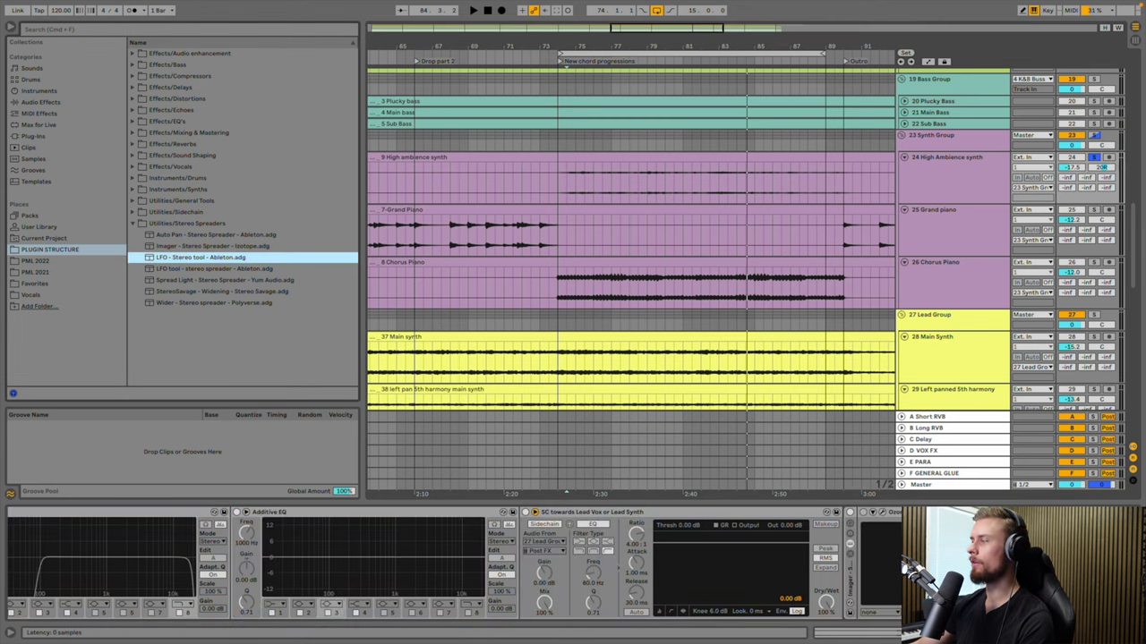
click(27, 579)
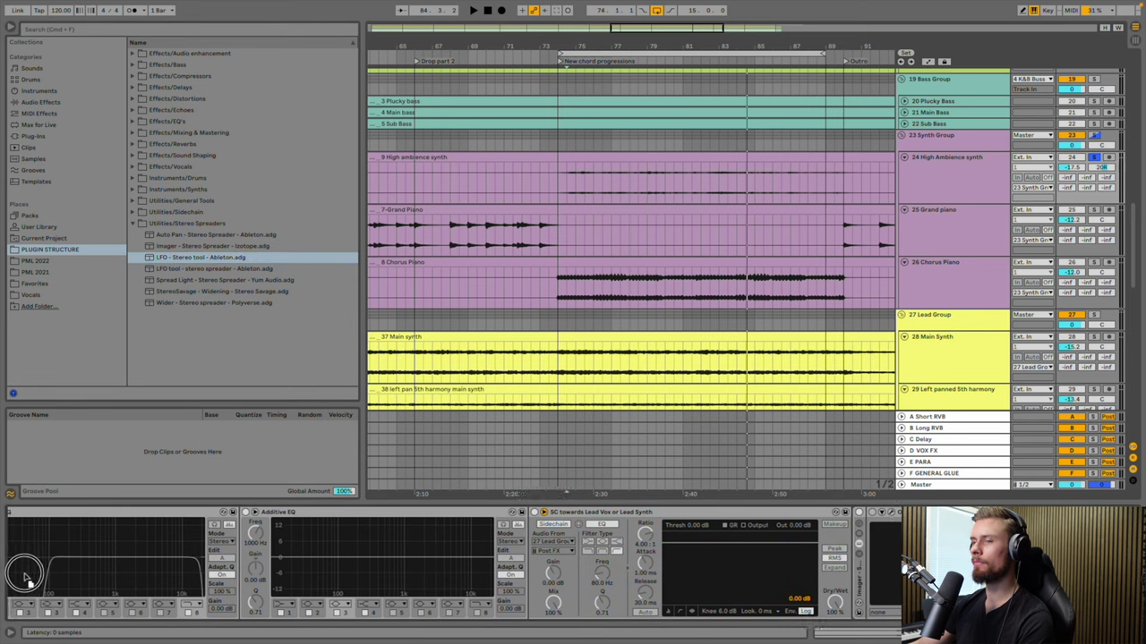
scroll(27, 578, left, 10)
scroll(27, 578, left, 6)
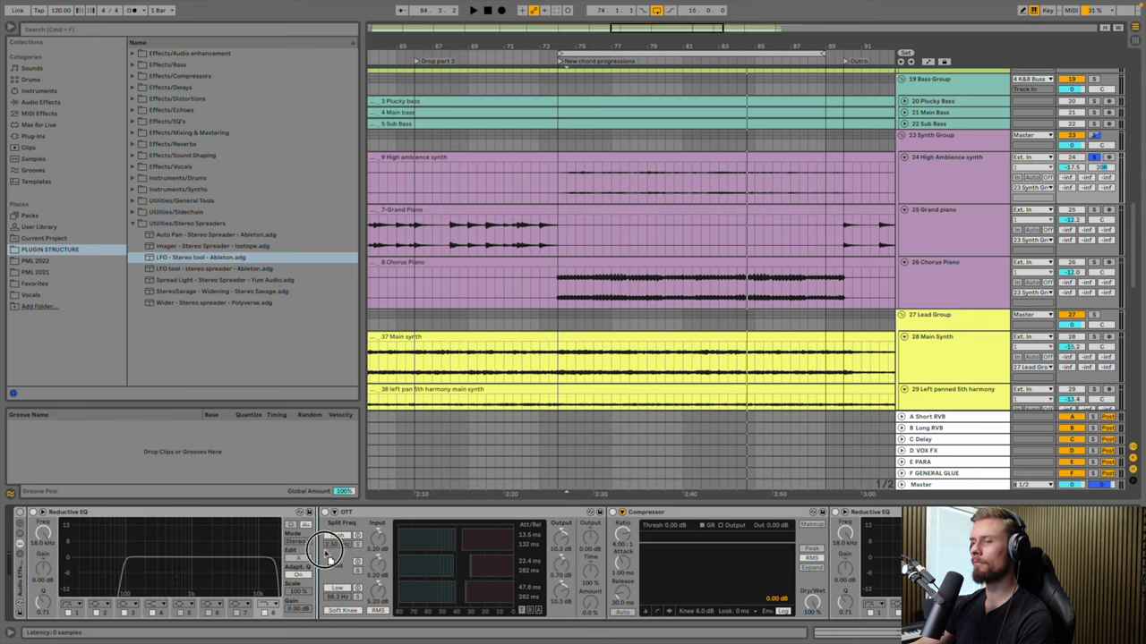
drag(319, 548, 323, 546)
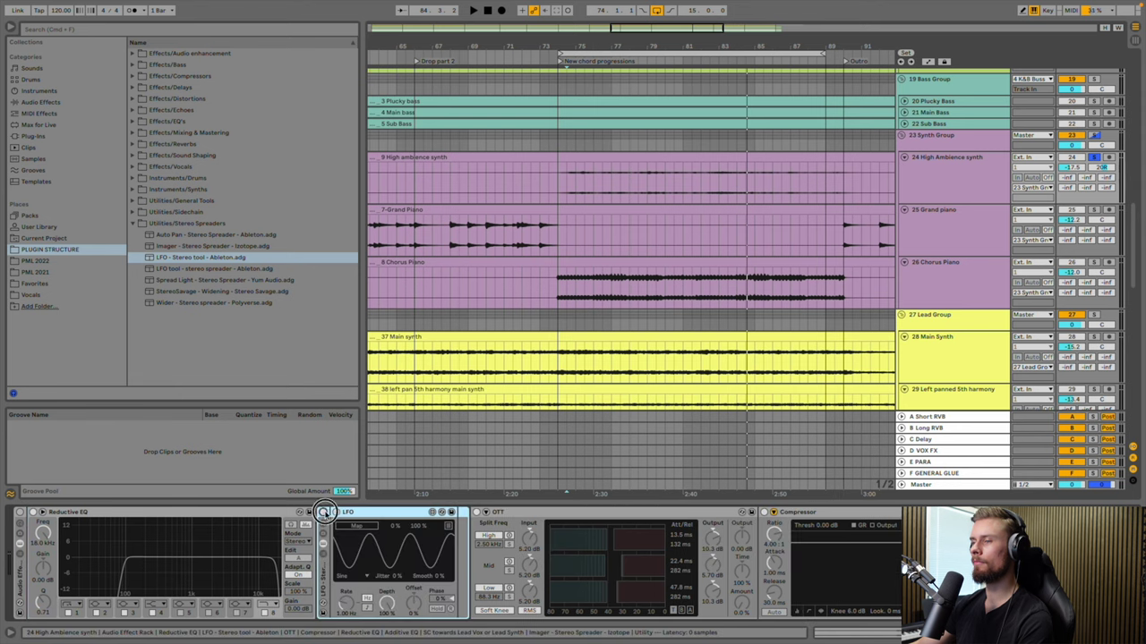
click(338, 516)
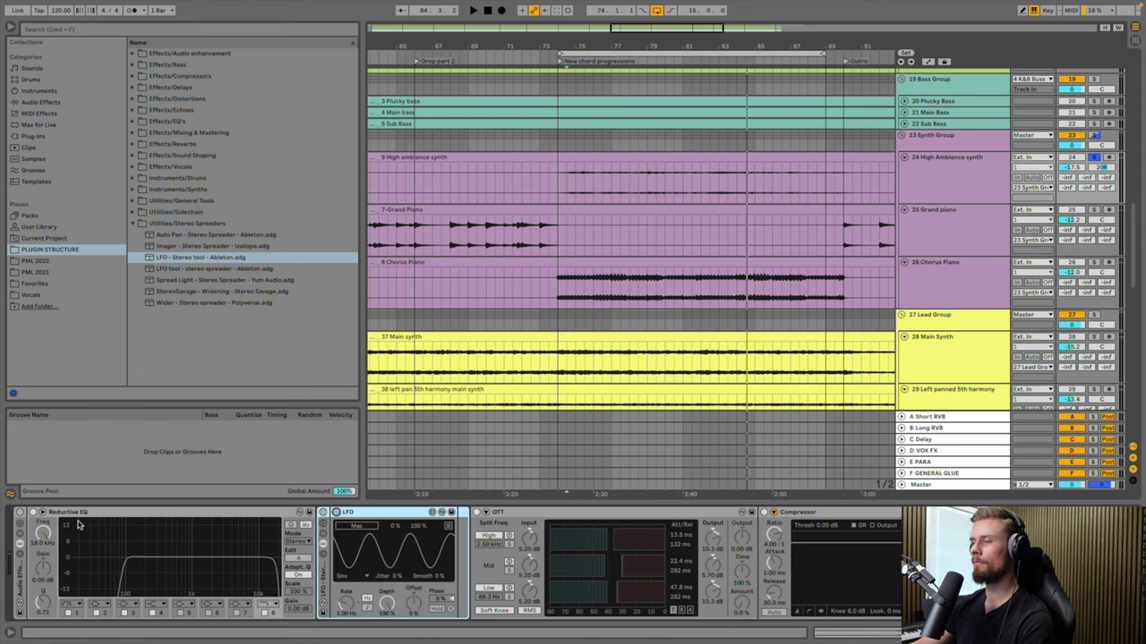
drag(8, 593, 40, 547)
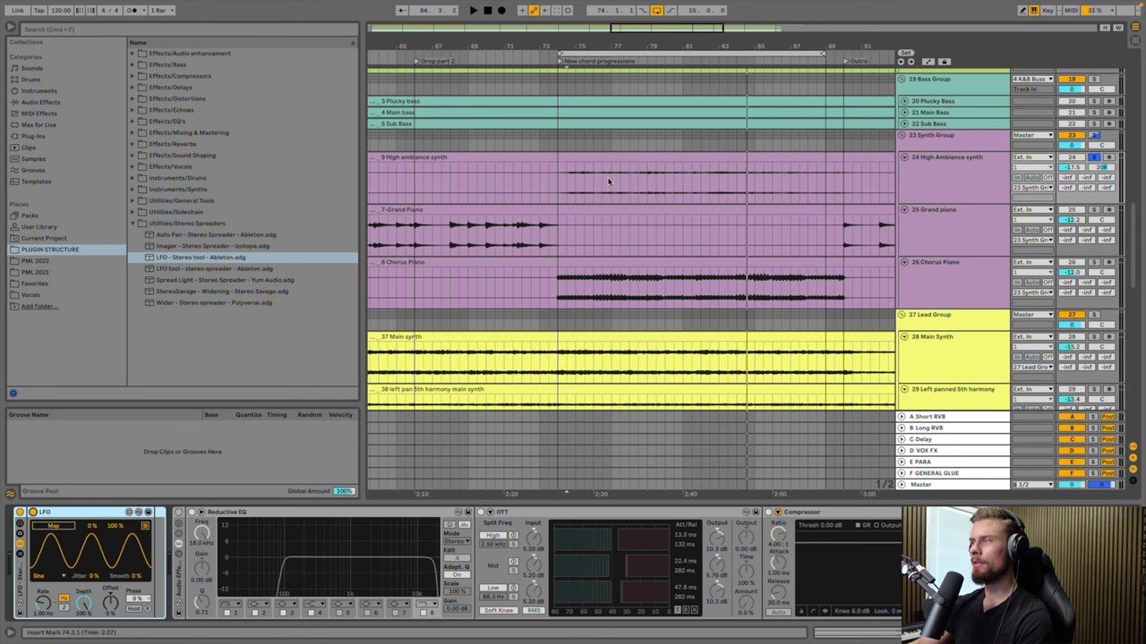
Map the LFO to the High Ambience synth's track panning and set its rate to 0.21 Hz, auditioning from the New chord progressions marker
click(558, 175)
key(space)
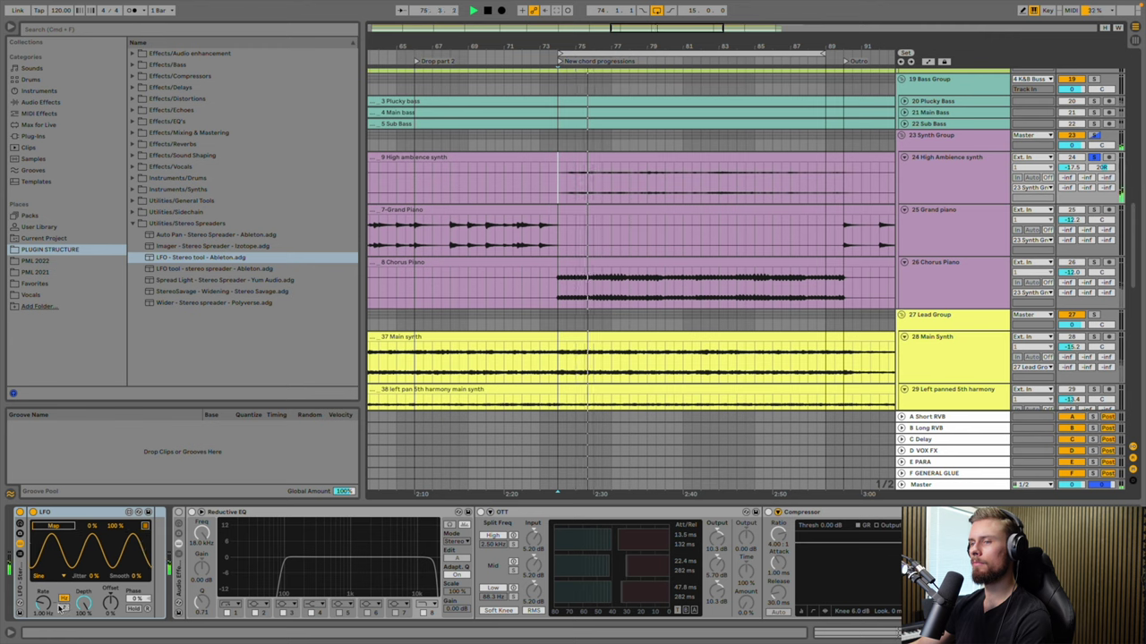
key(space)
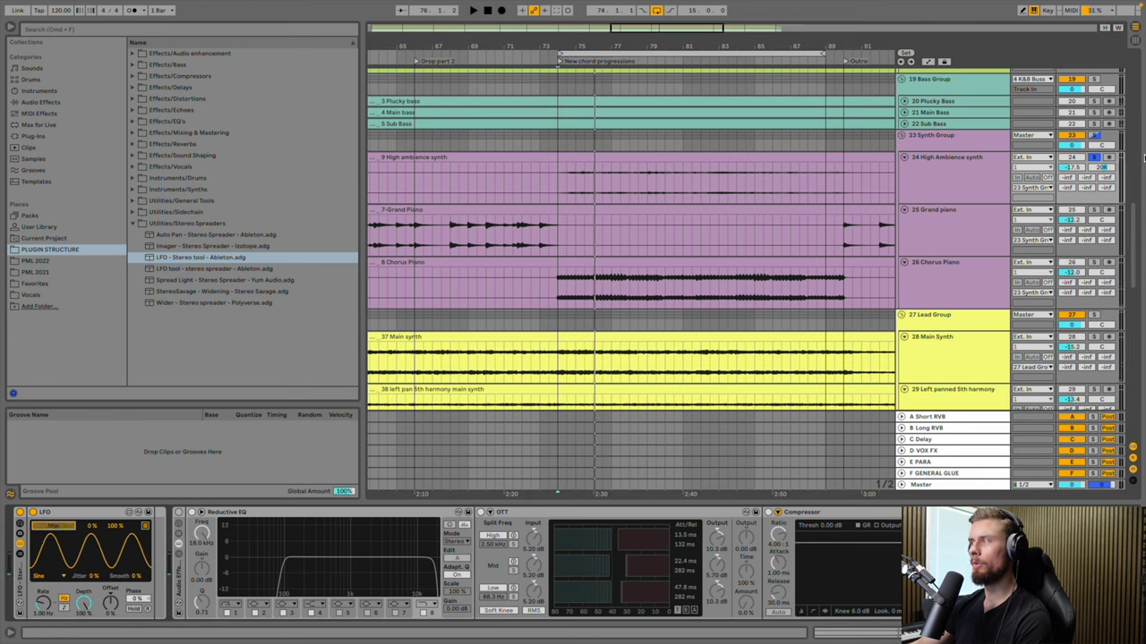
click(1104, 169)
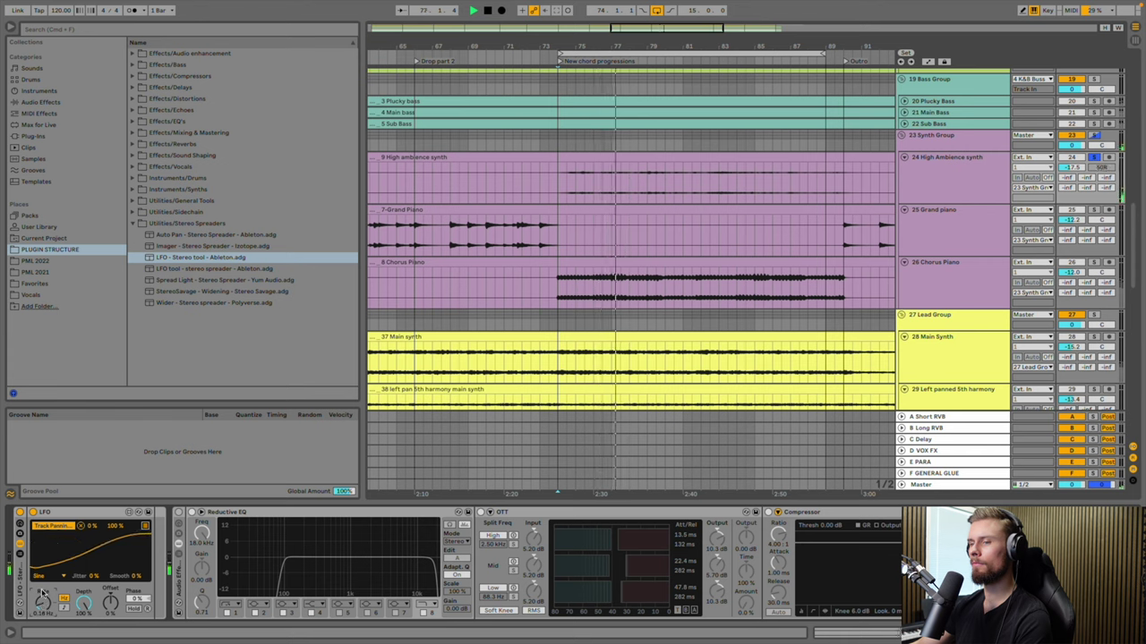
drag(43, 601, 51, 600)
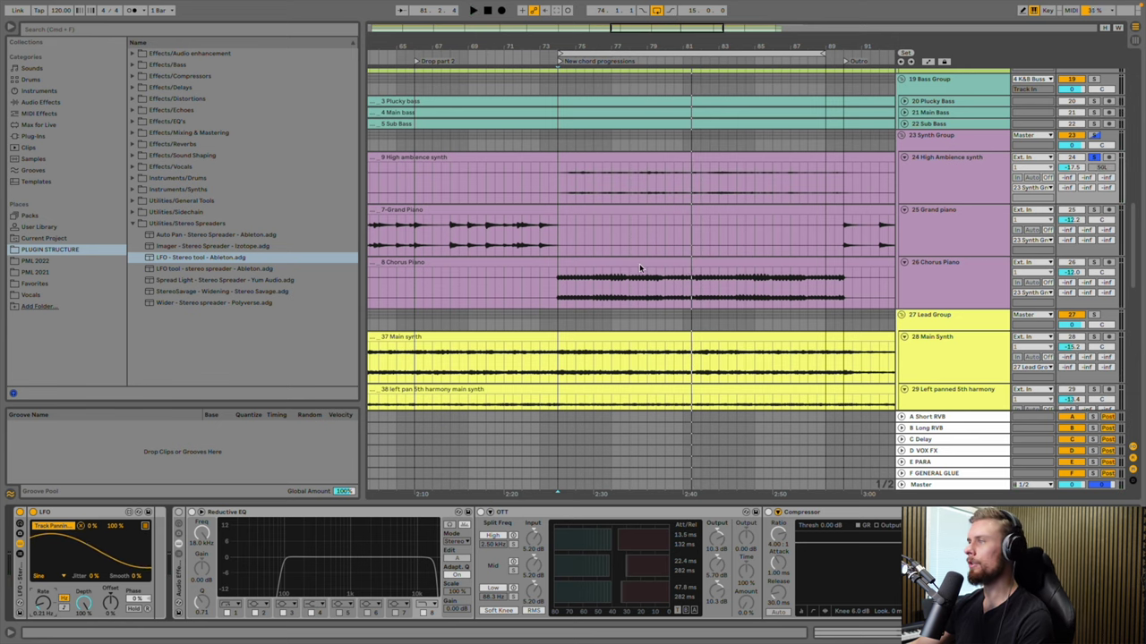
Solo the Grand piano and Chorus Piano tracks, pan both to 9L during playback, and solo the Main Synth alongside them
scroll(683, 205, up, 1)
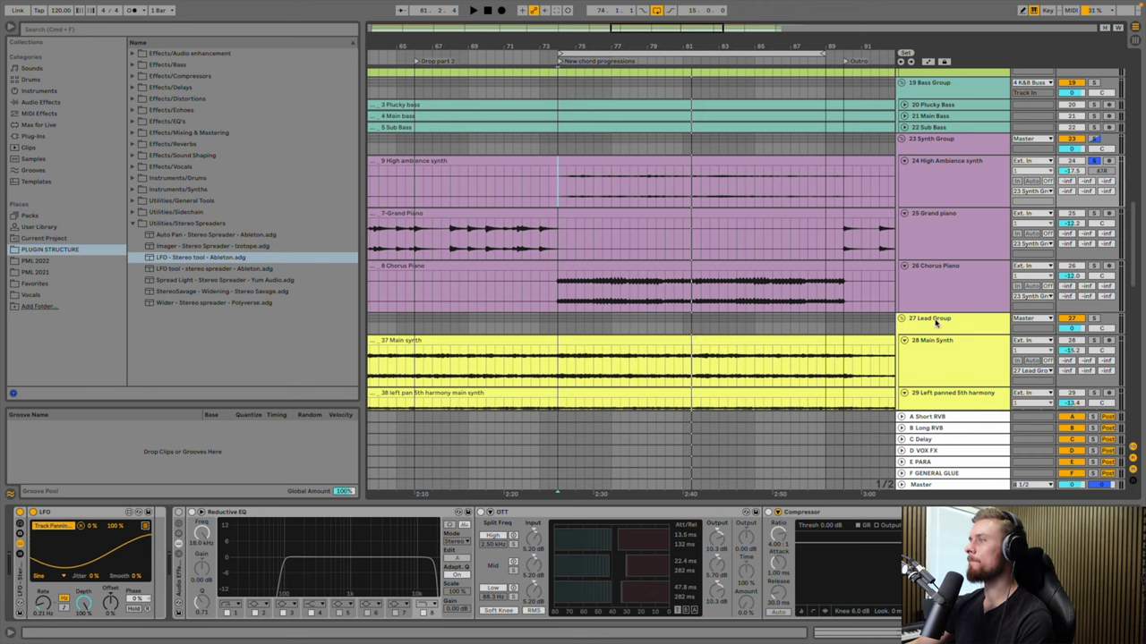
click(936, 229)
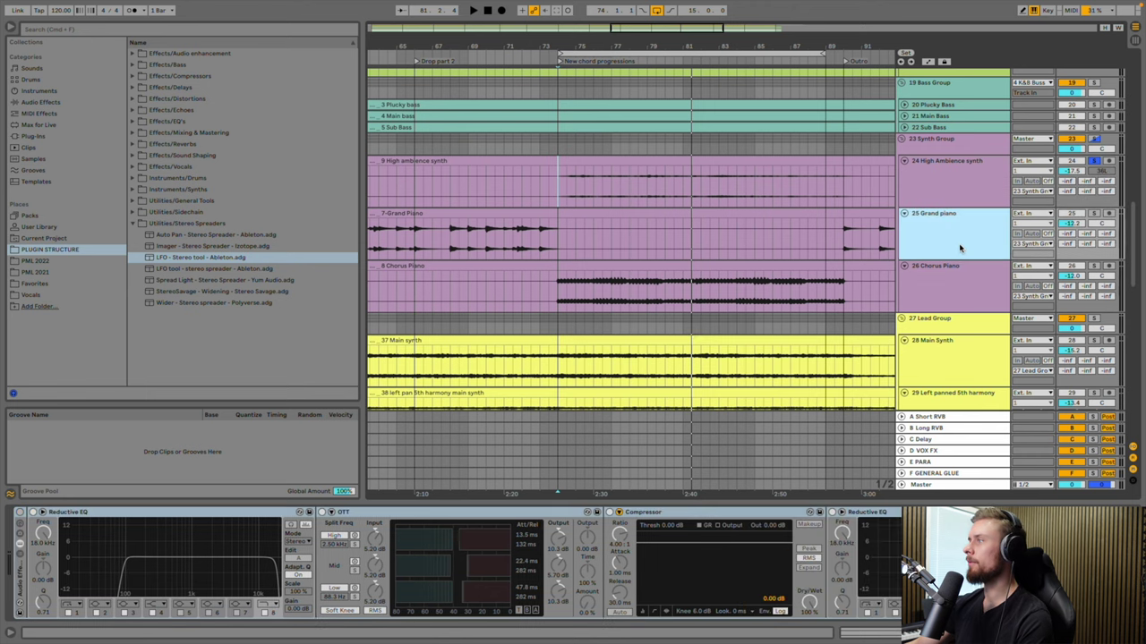
click(1097, 213)
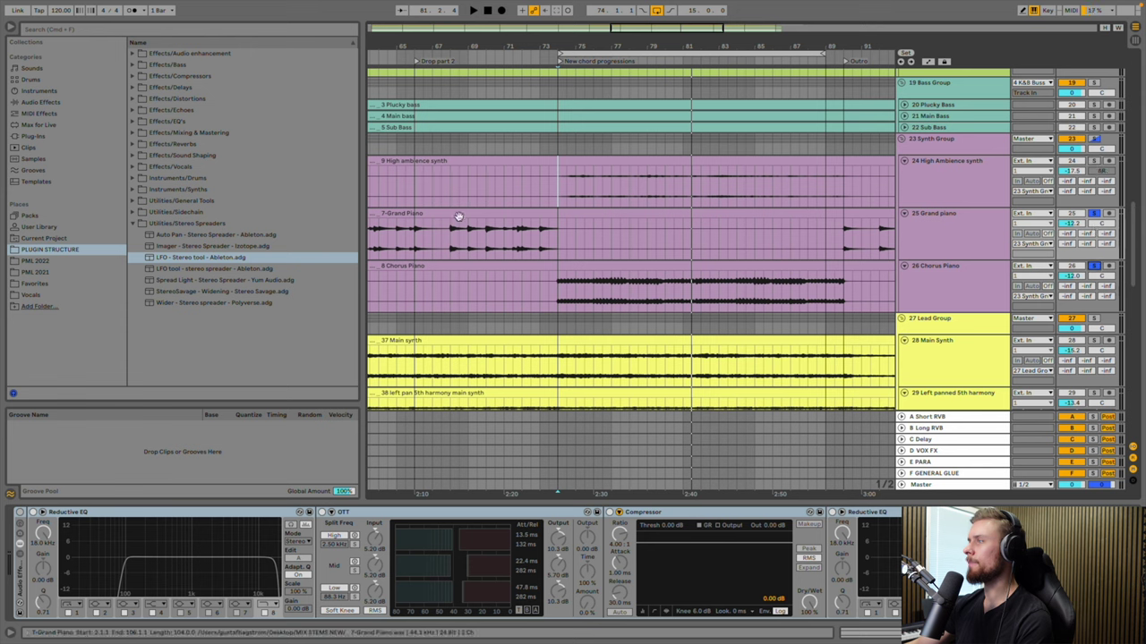
click(410, 235)
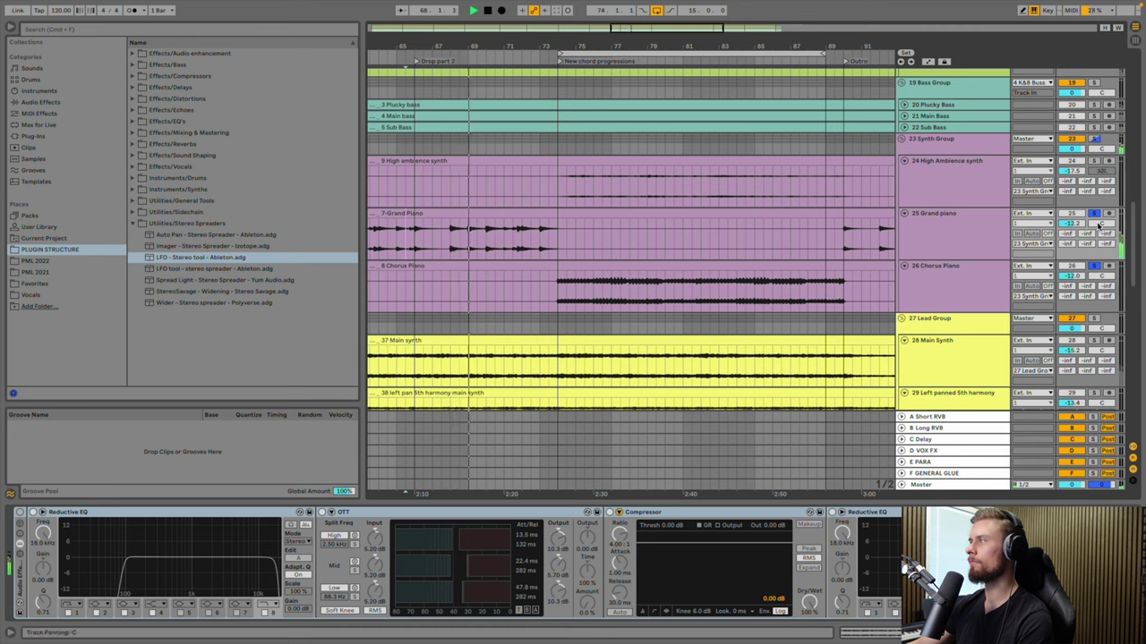
drag(1097, 226, 1097, 237)
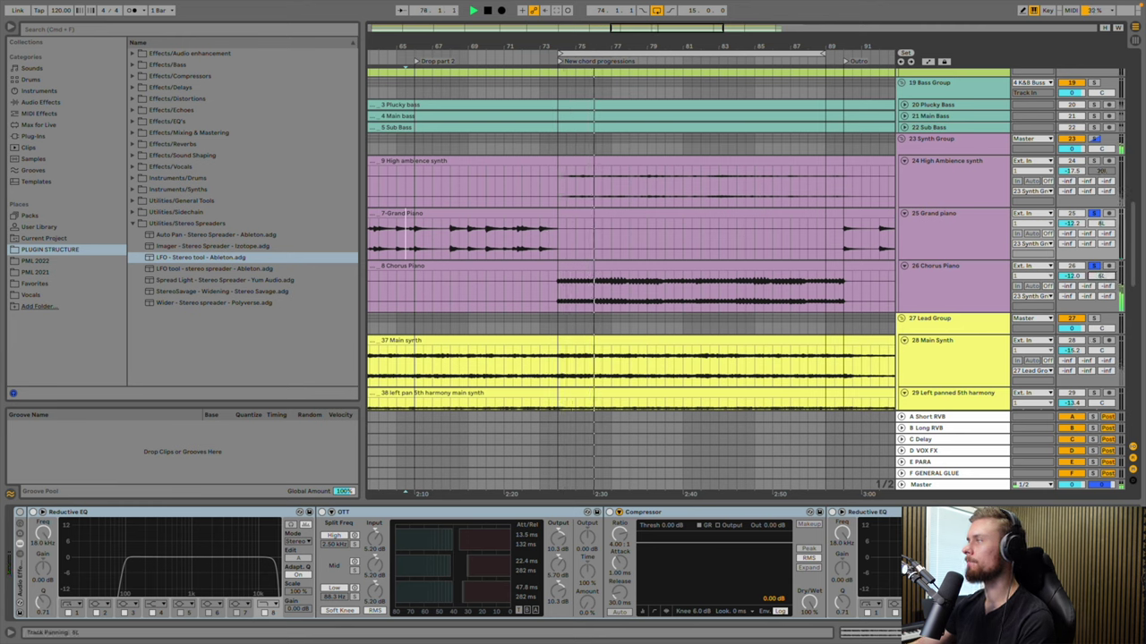
click(1094, 340)
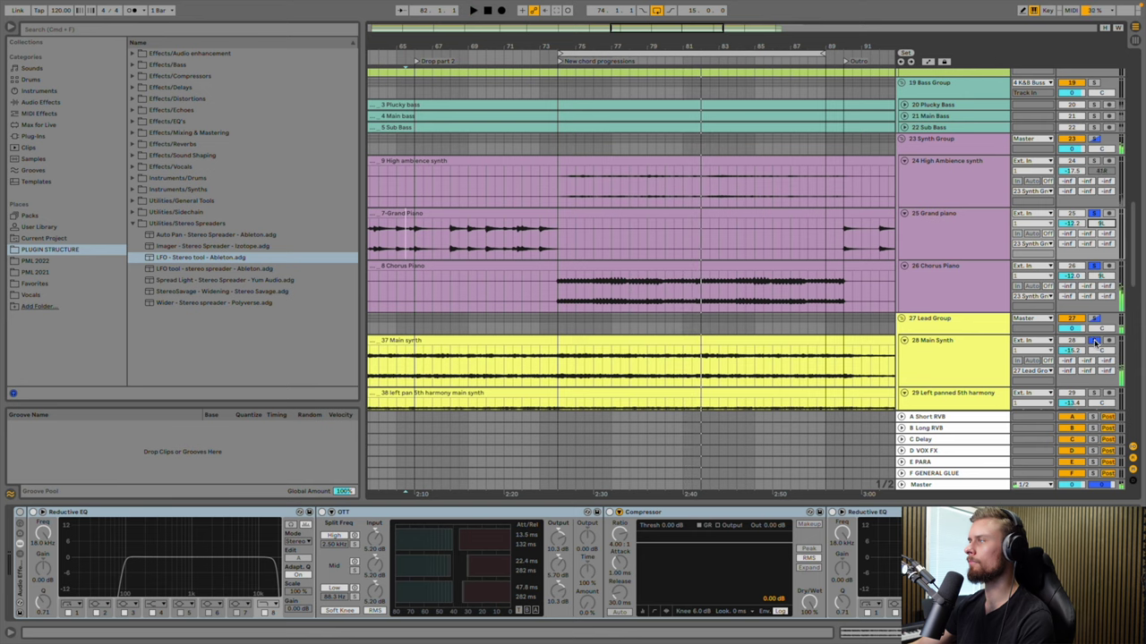
Unfold and solo the Plucky Bass track, play it from 79.3.1, and fold the track again
scroll(924, 243, up, 5)
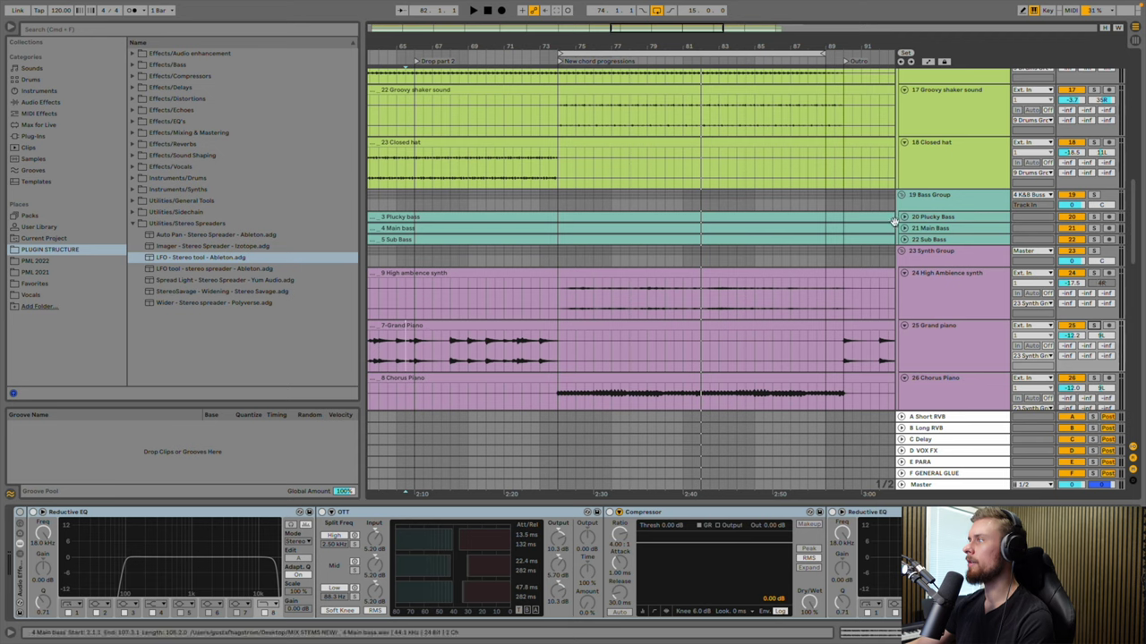
click(904, 218)
click(1006, 221)
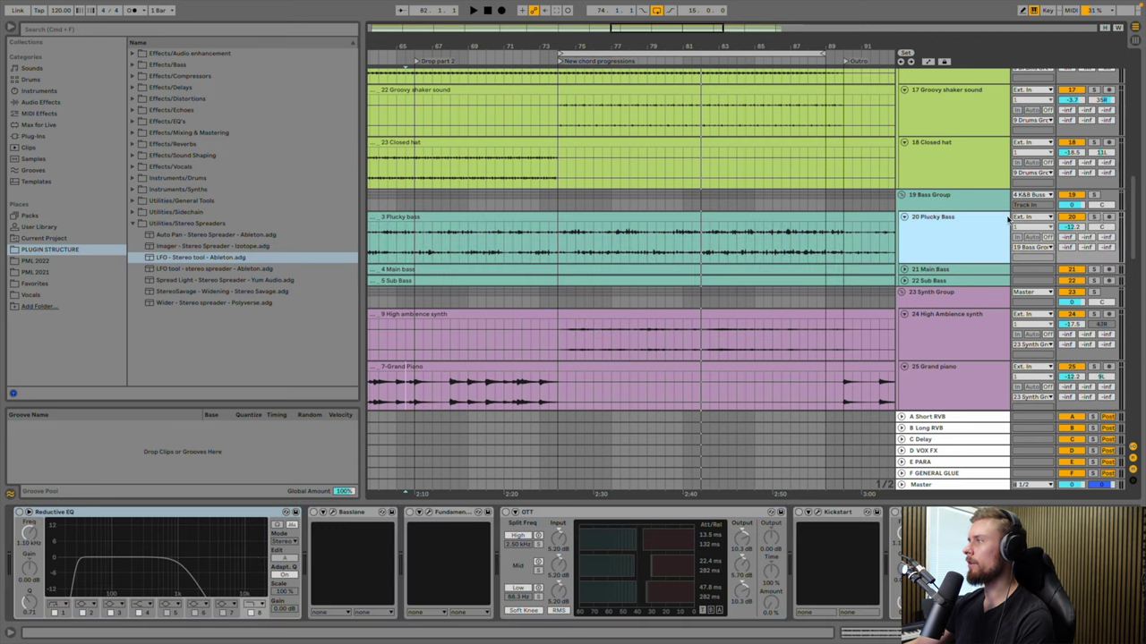
click(1094, 218)
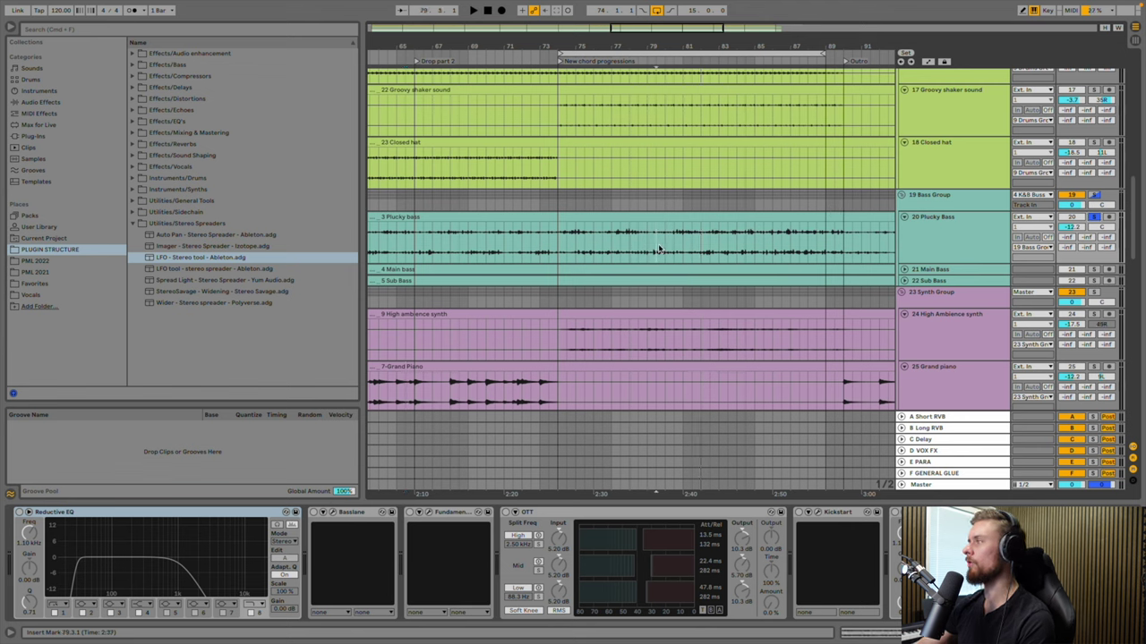
key(space)
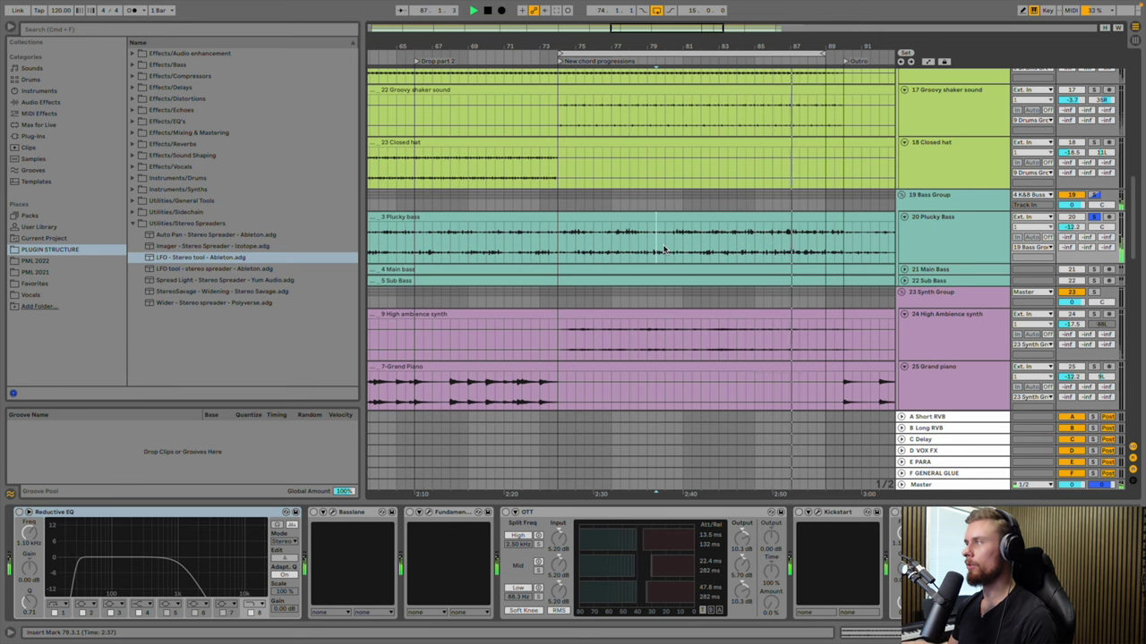
click(904, 217)
Unsolo the Plucky Bass track and play the full mix from 53.1.1, ahead of the Drop marker
scroll(904, 215, up, 10)
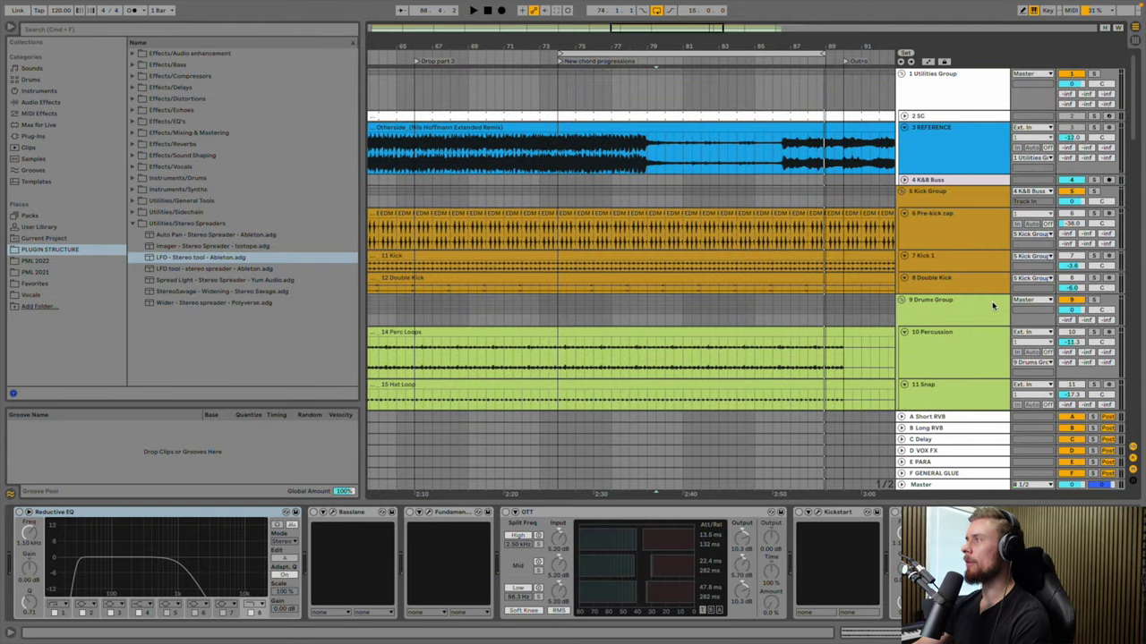
click(920, 484)
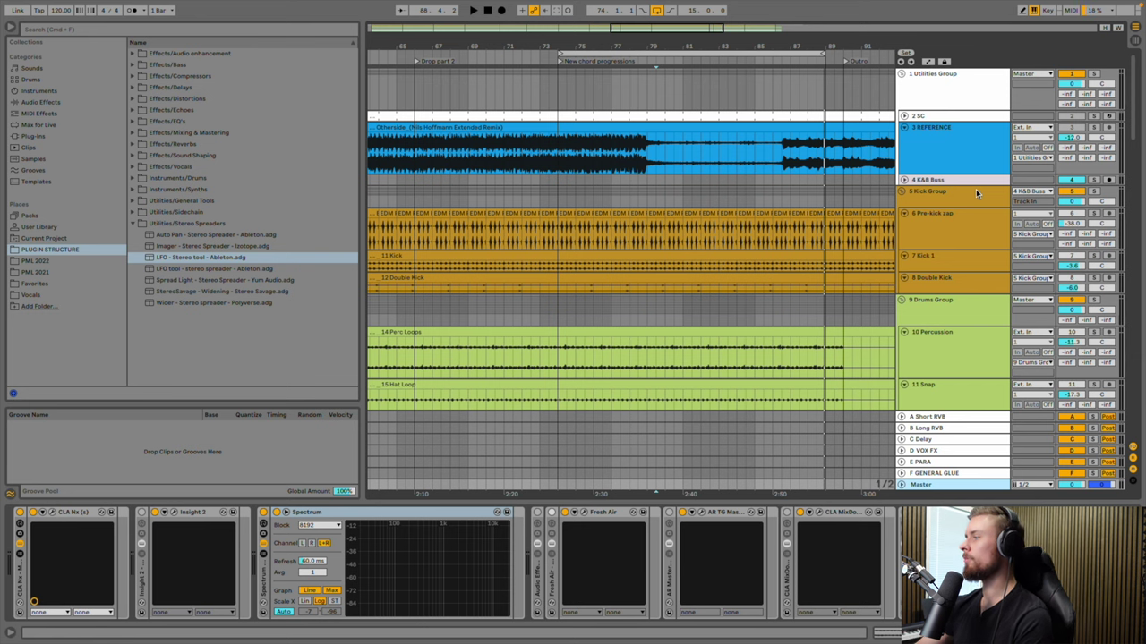
scroll(644, 240, down, 3)
scroll(645, 240, down, 2)
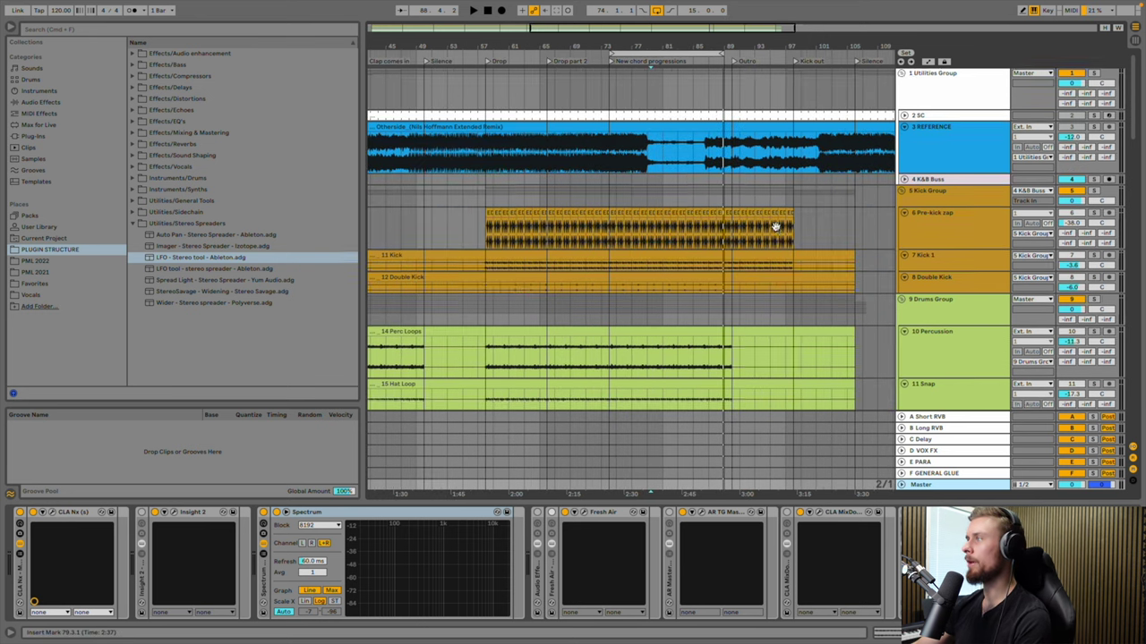
scroll(775, 230, down, 10)
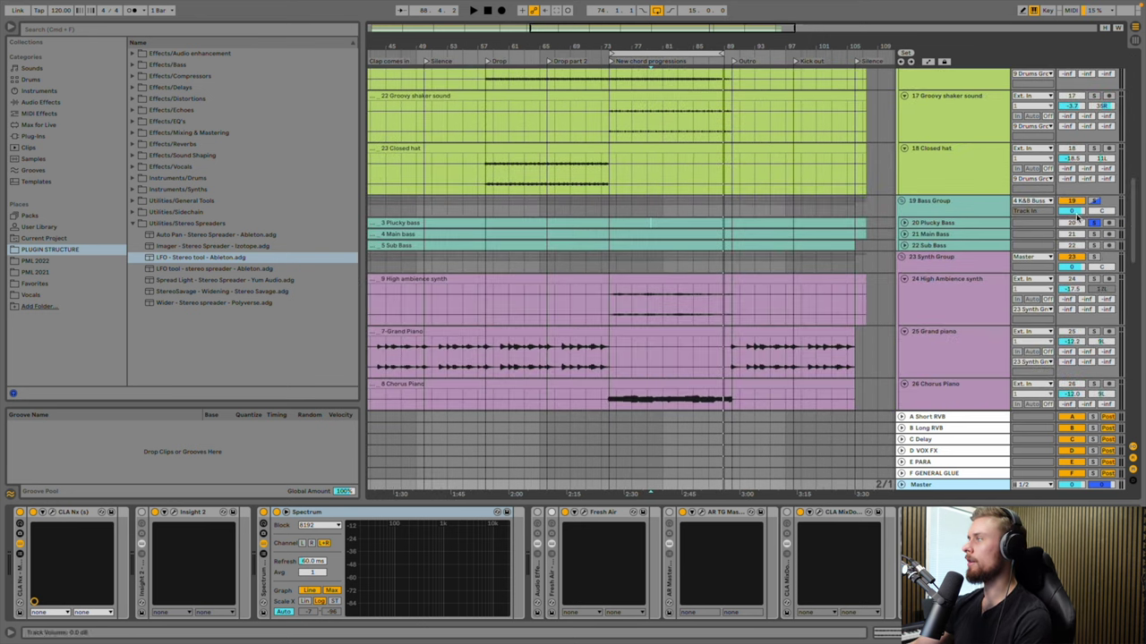
scroll(996, 227, down, 10)
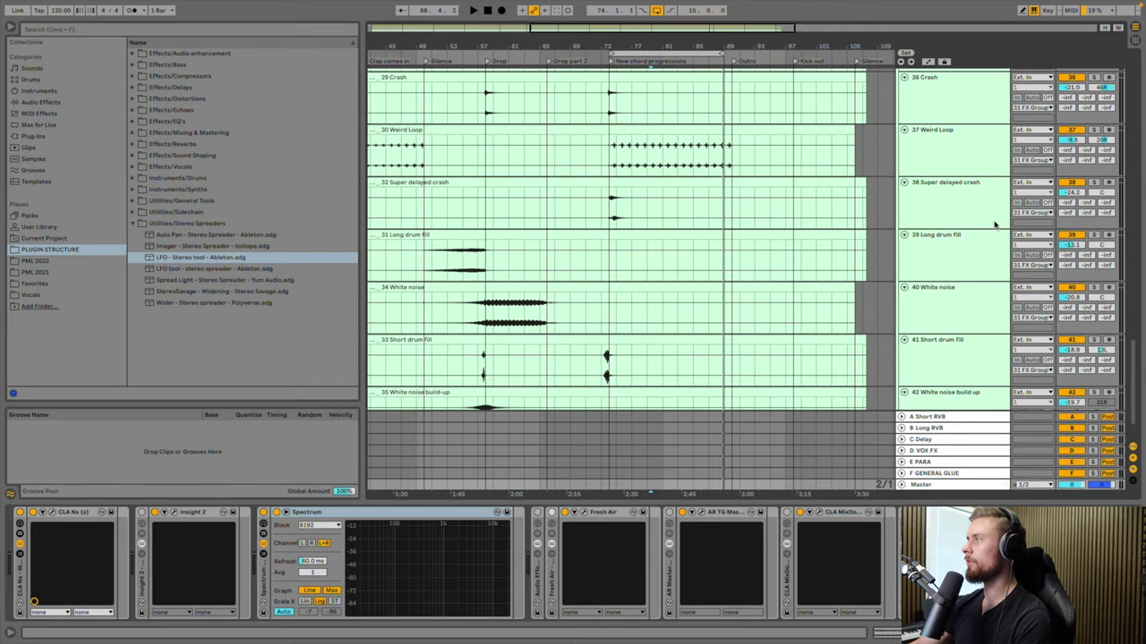
scroll(996, 227, up, 20)
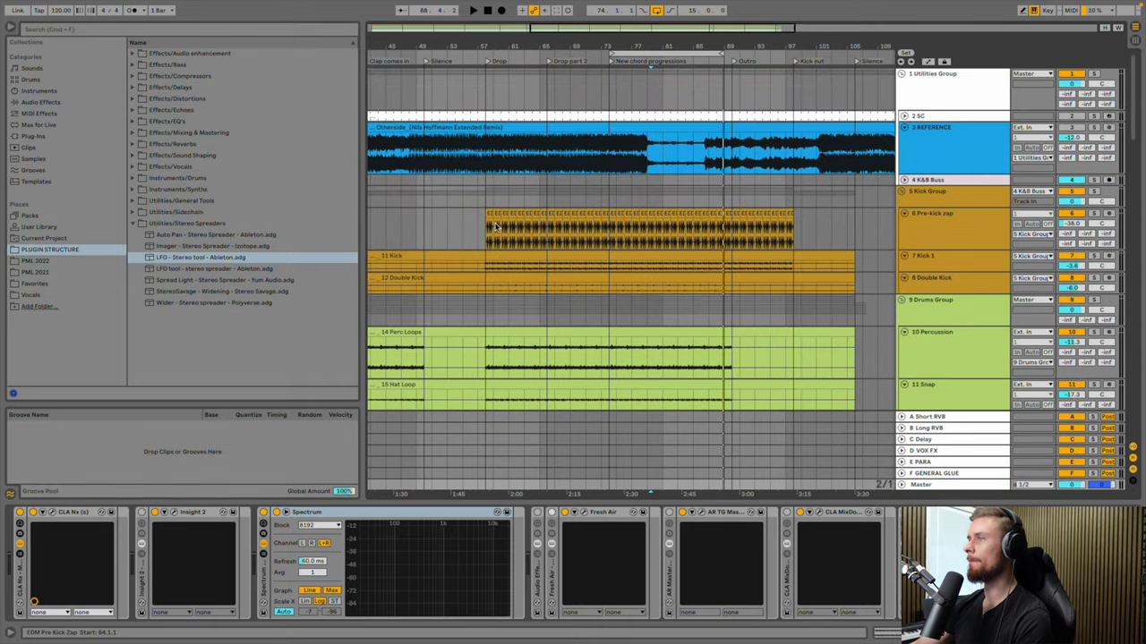
click(450, 231)
key(space)
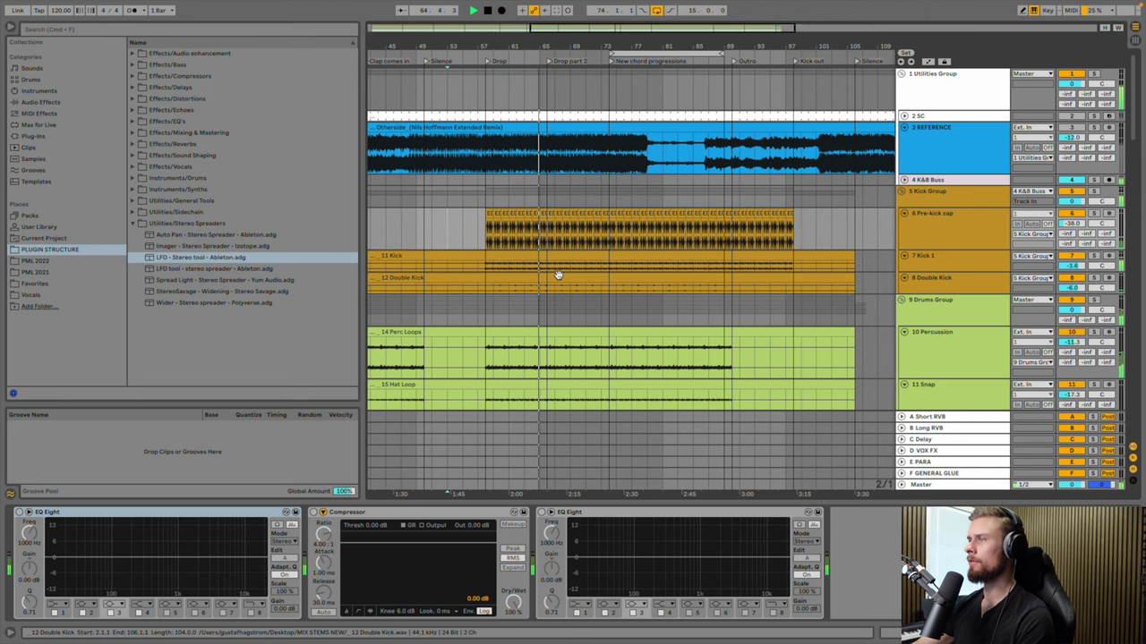
Lower the White noise track's volume to -29.6 dB and play the mix from 58.1.1
scroll(556, 280, down, 8)
scroll(556, 280, down, 15)
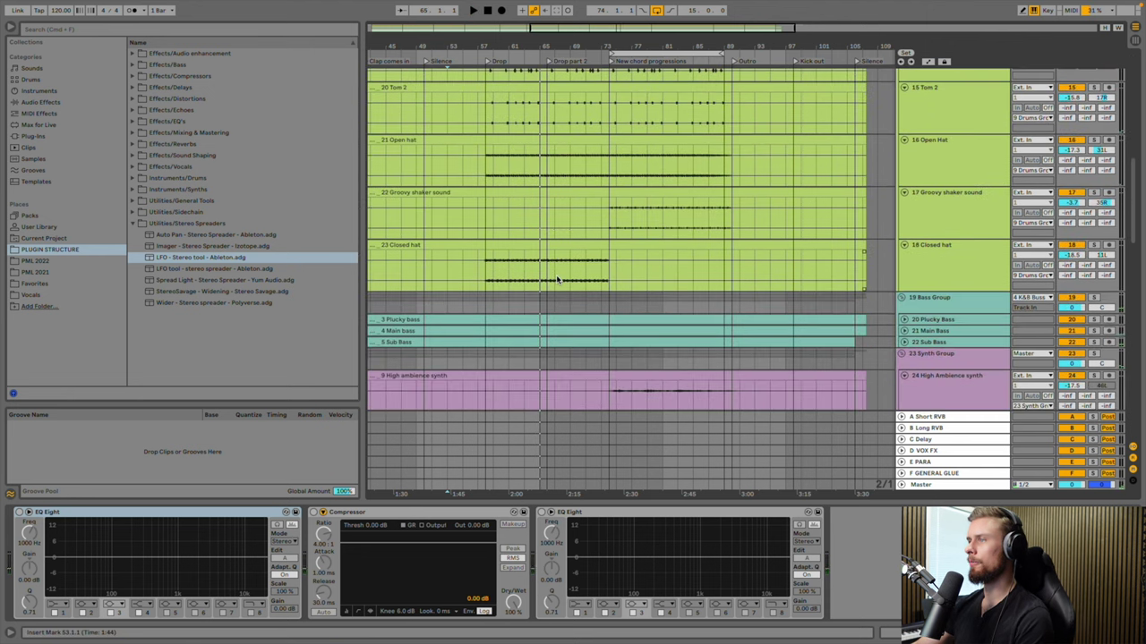
scroll(556, 280, down, 15)
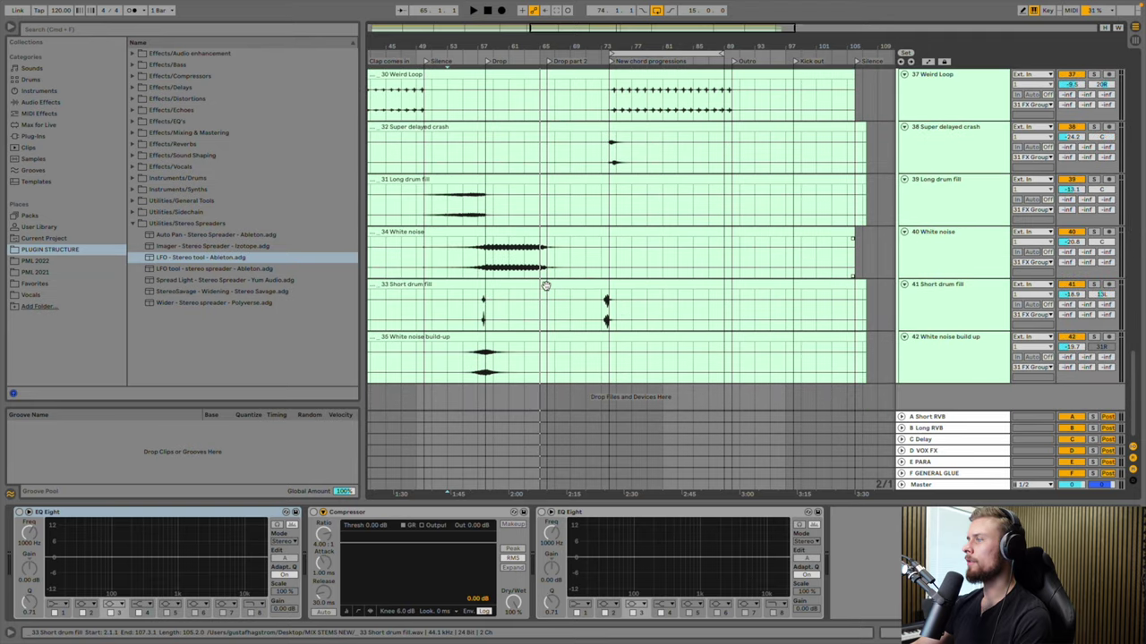
click(979, 249)
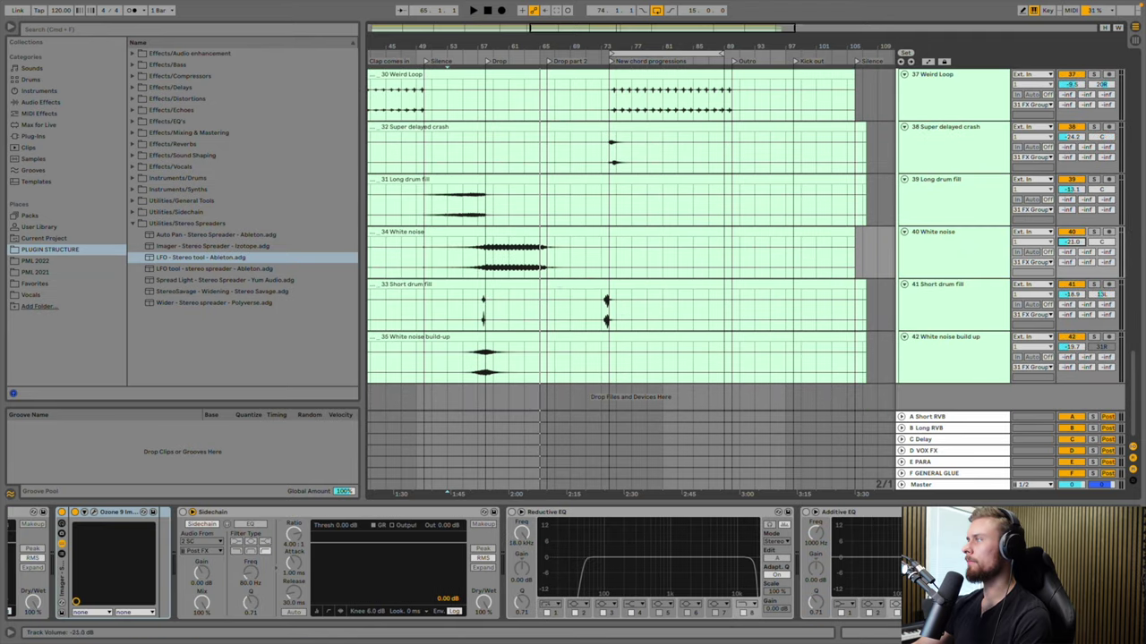
click(486, 251)
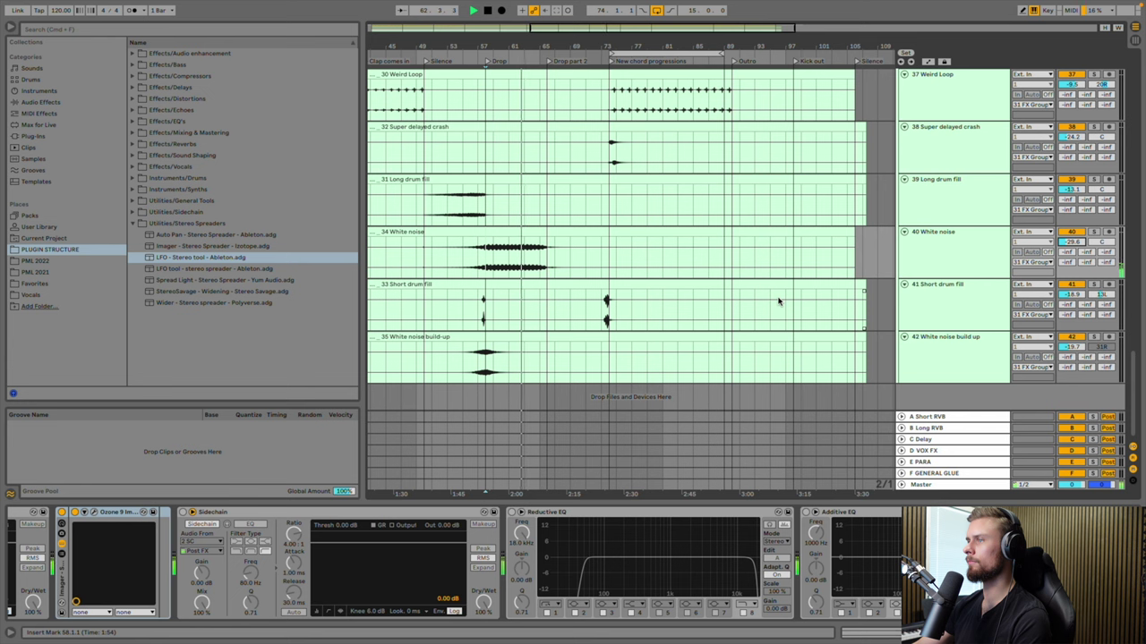
scroll(629, 221, up, 4)
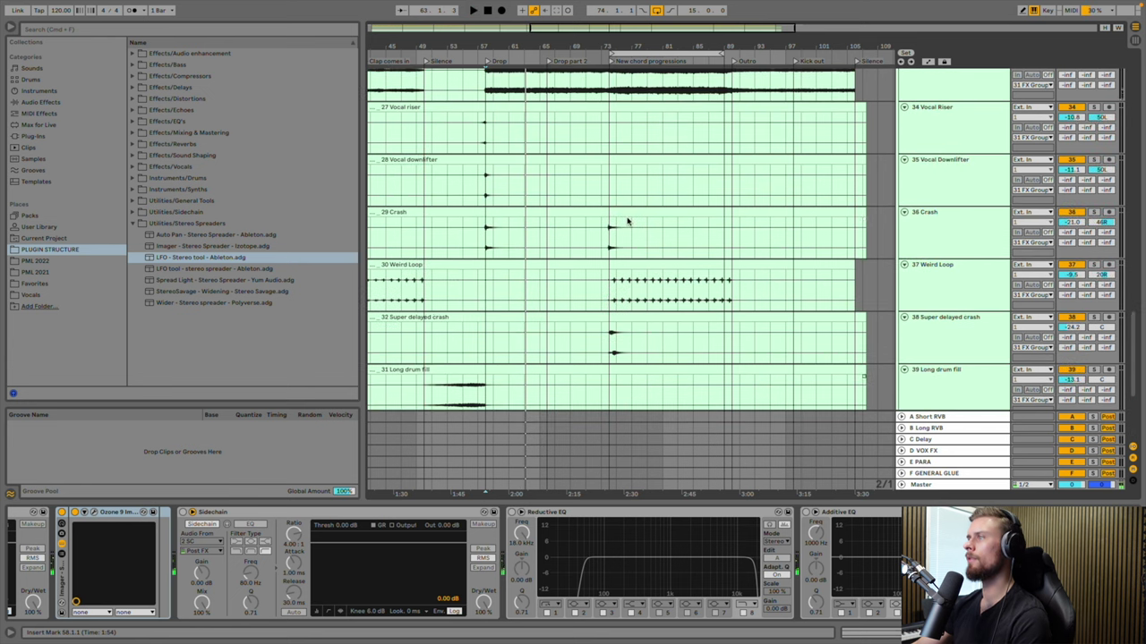
Play the full mix through the Drop section
scroll(627, 221, up, 20)
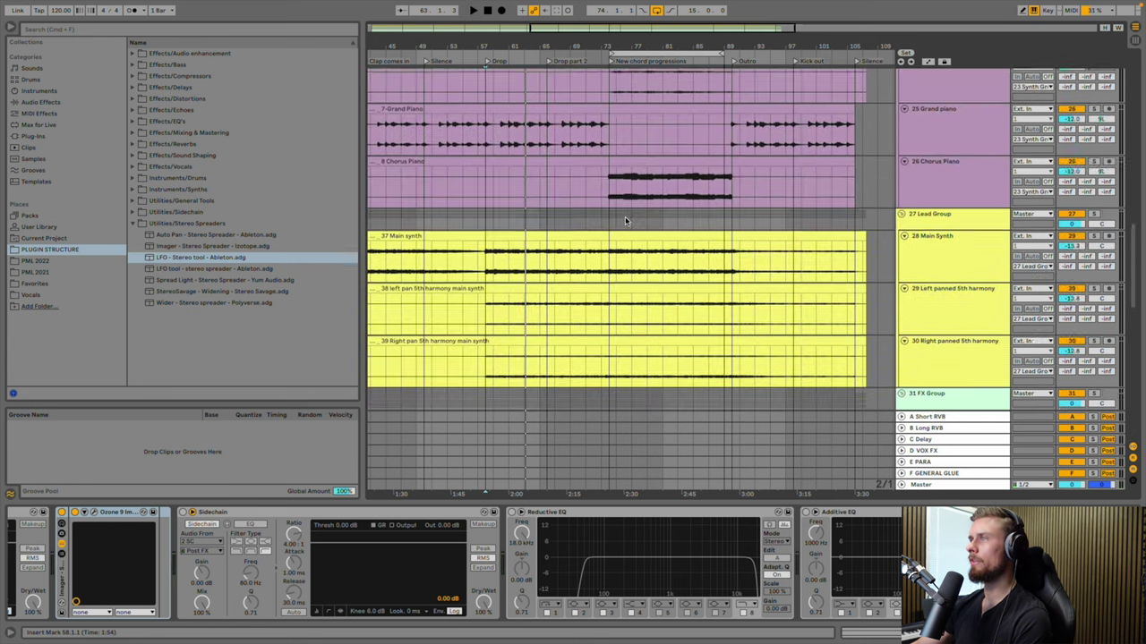
scroll(625, 221, up, 3)
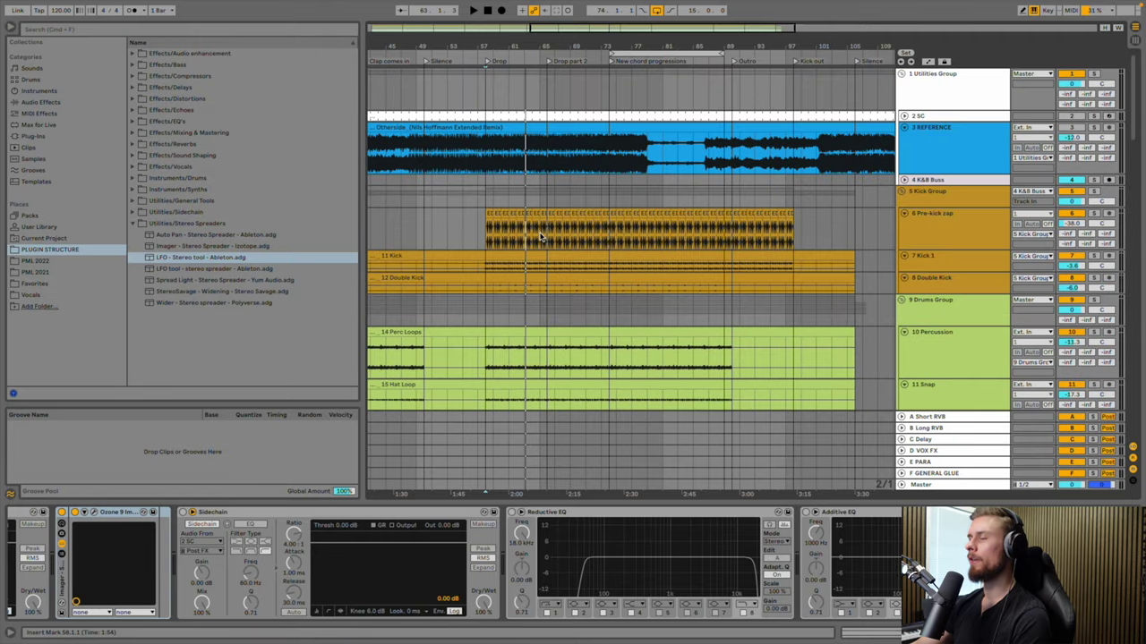
key(space)
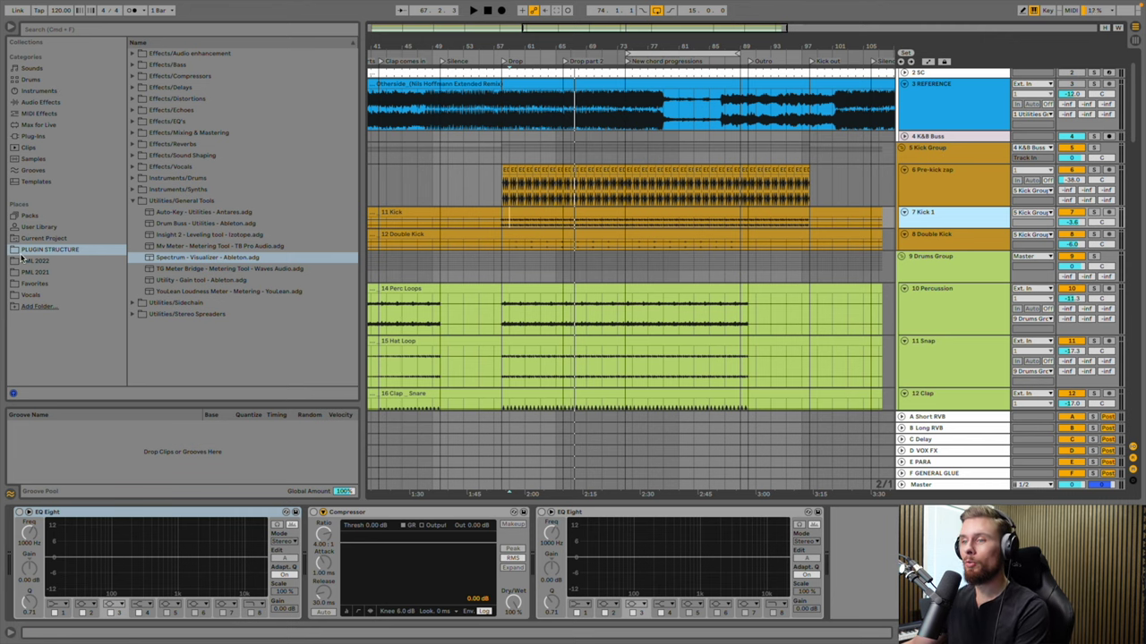
Inspect the device chains of the Percussion and Snap tracks in the Drums Group
click(933, 299)
scroll(931, 297, down, 1)
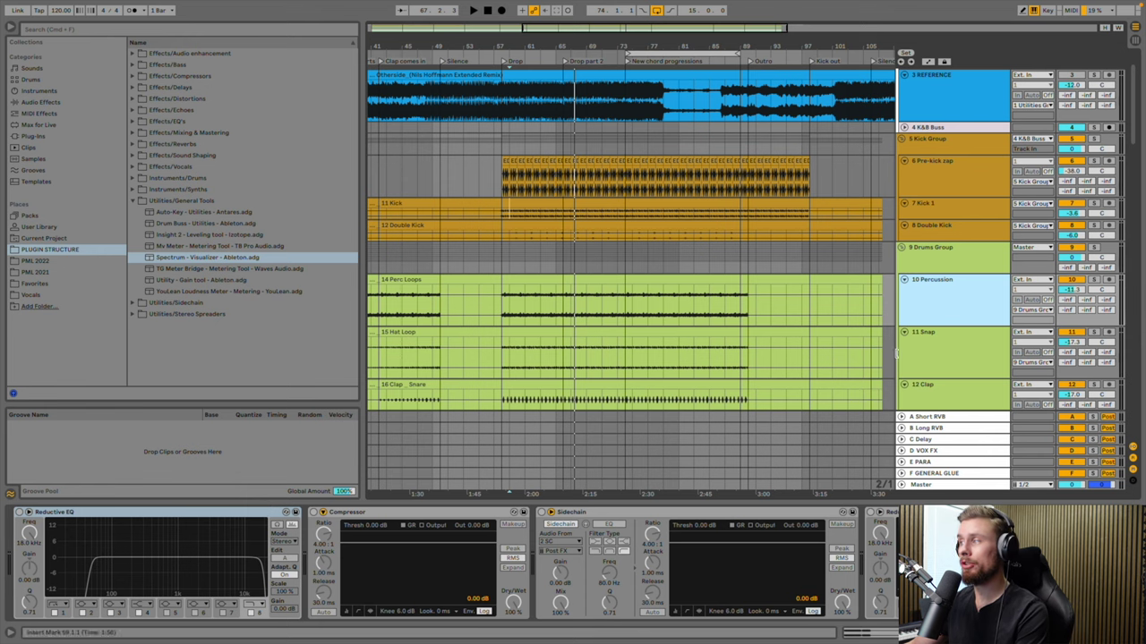
click(954, 350)
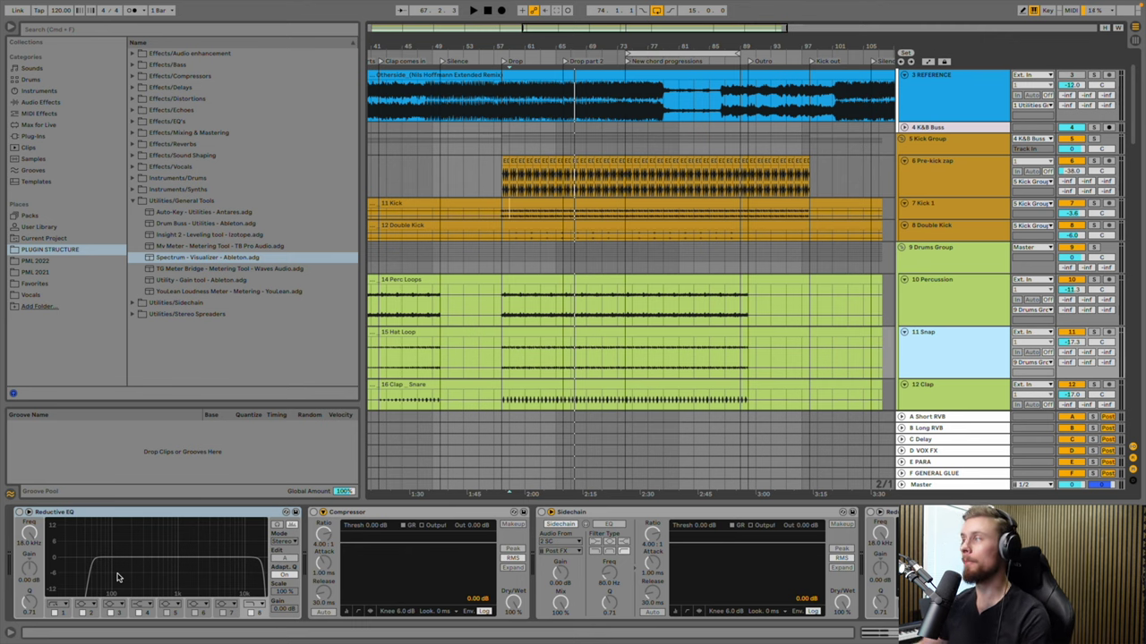
Solo the Main Bass track and play it from the New chord progressions marker
scroll(626, 296, down, 15)
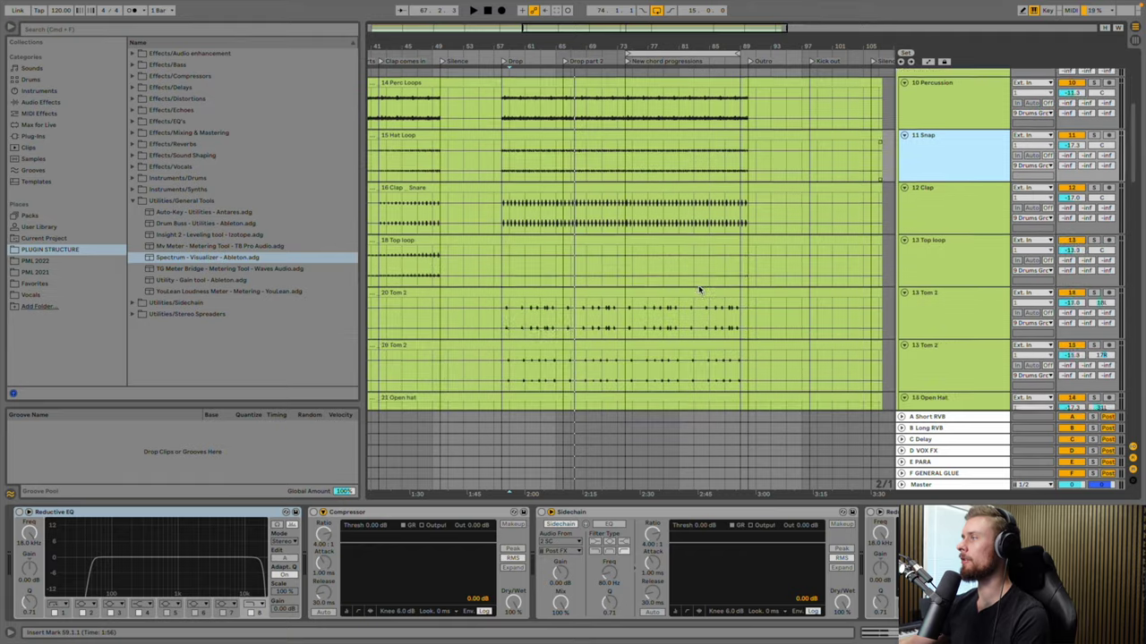
scroll(701, 289, down, 2)
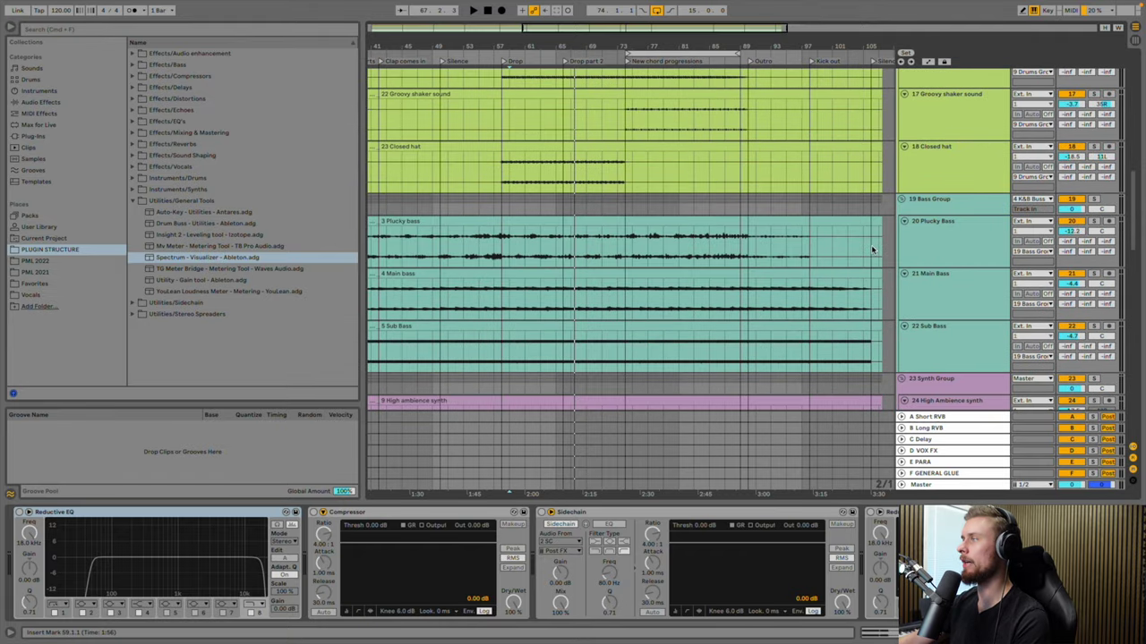
click(938, 207)
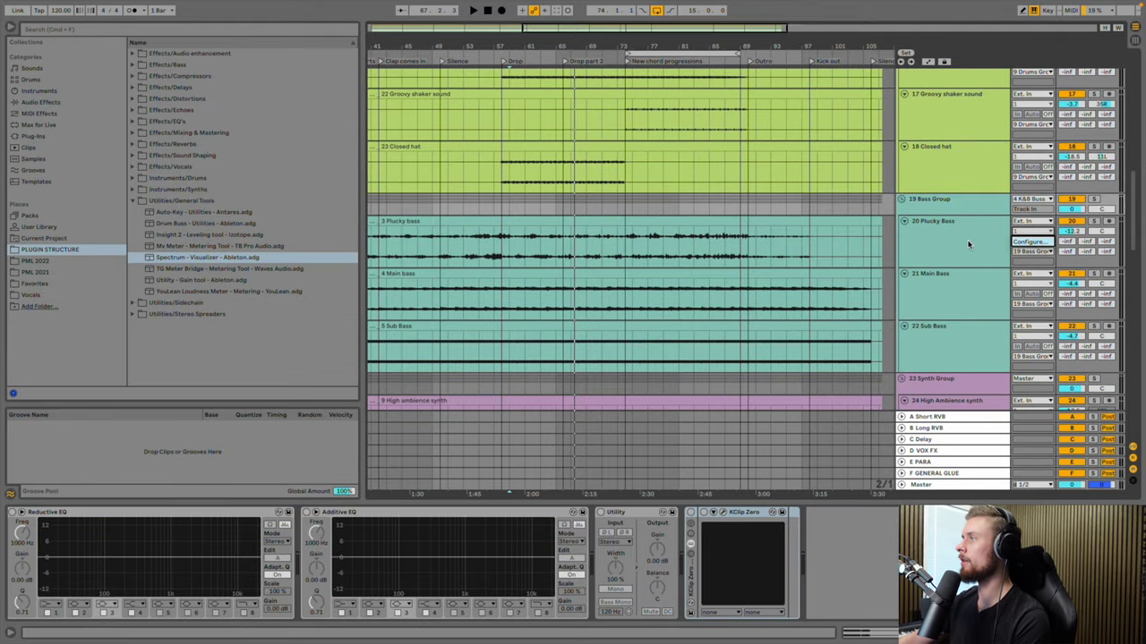
click(922, 289)
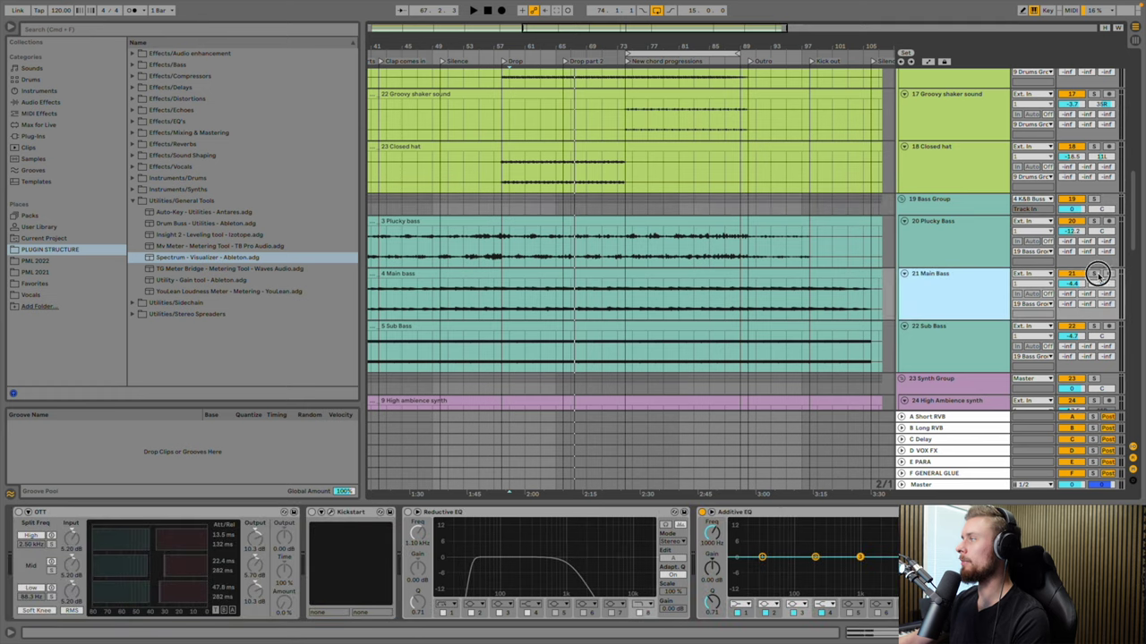
click(1099, 275)
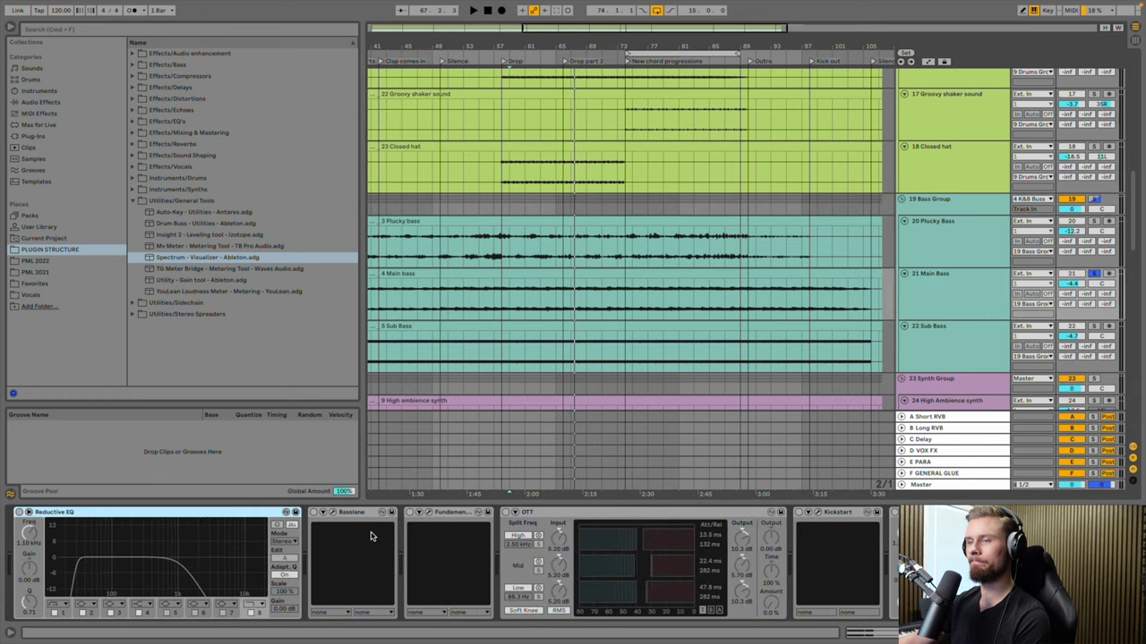
click(627, 61)
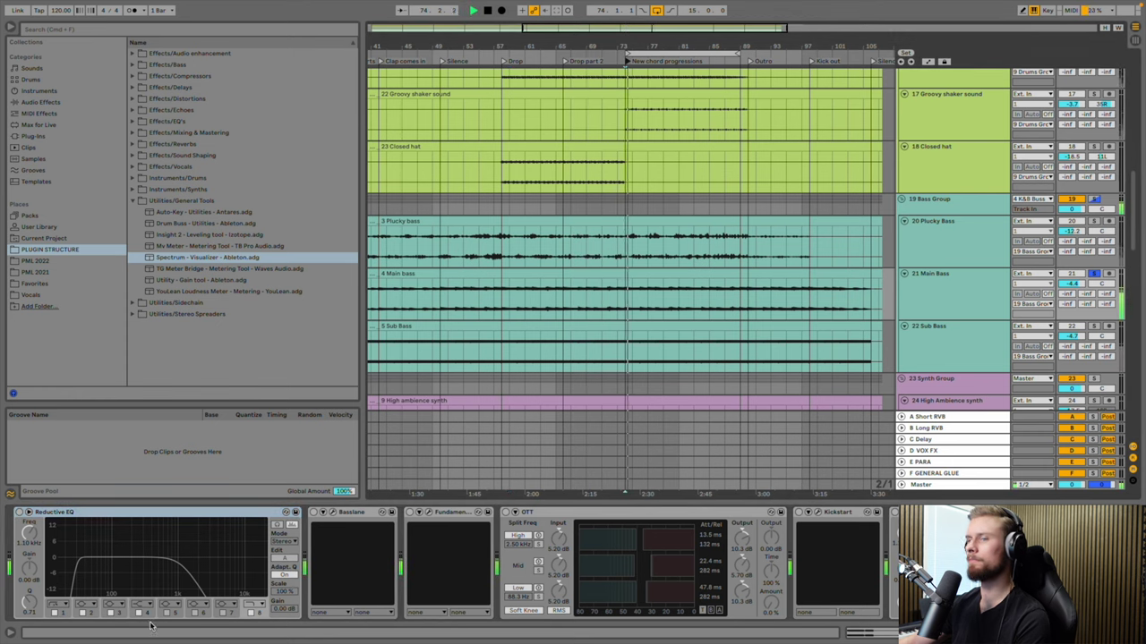
Enable the Main Bass track's first Reductive EQ, setting its high cut to 587 Hz and low cut to 58.9 Hz
click(18, 512)
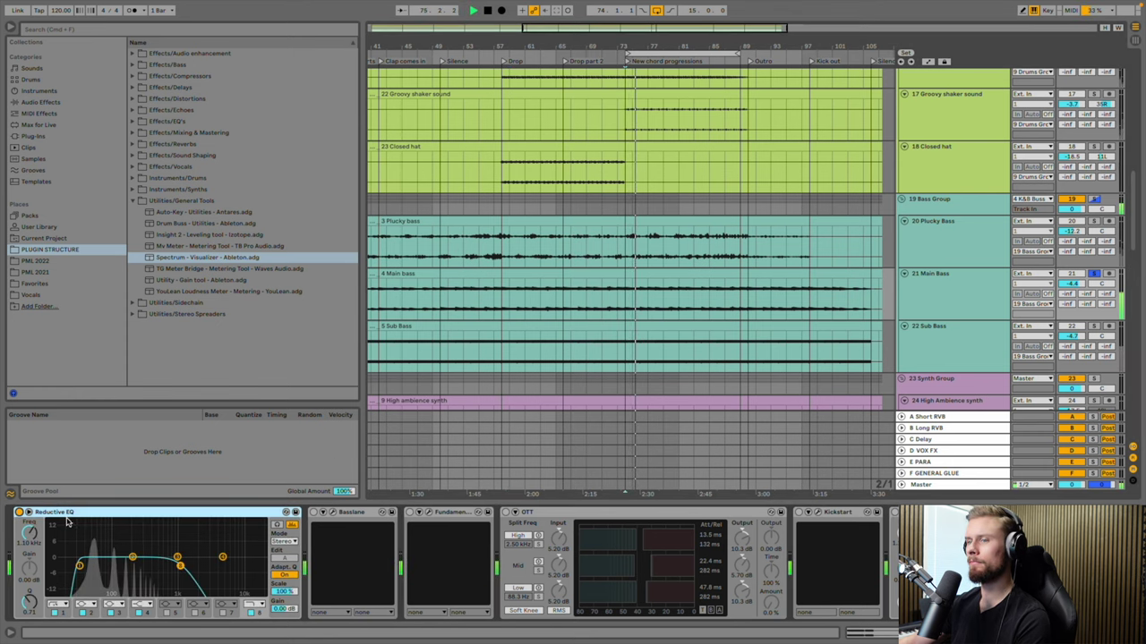
mouse_move(180, 566)
mouse_down()
mouse_move(144, 573)
mouse_move(261, 569)
mouse_move(122, 569)
mouse_move(160, 570)
mouse_up()
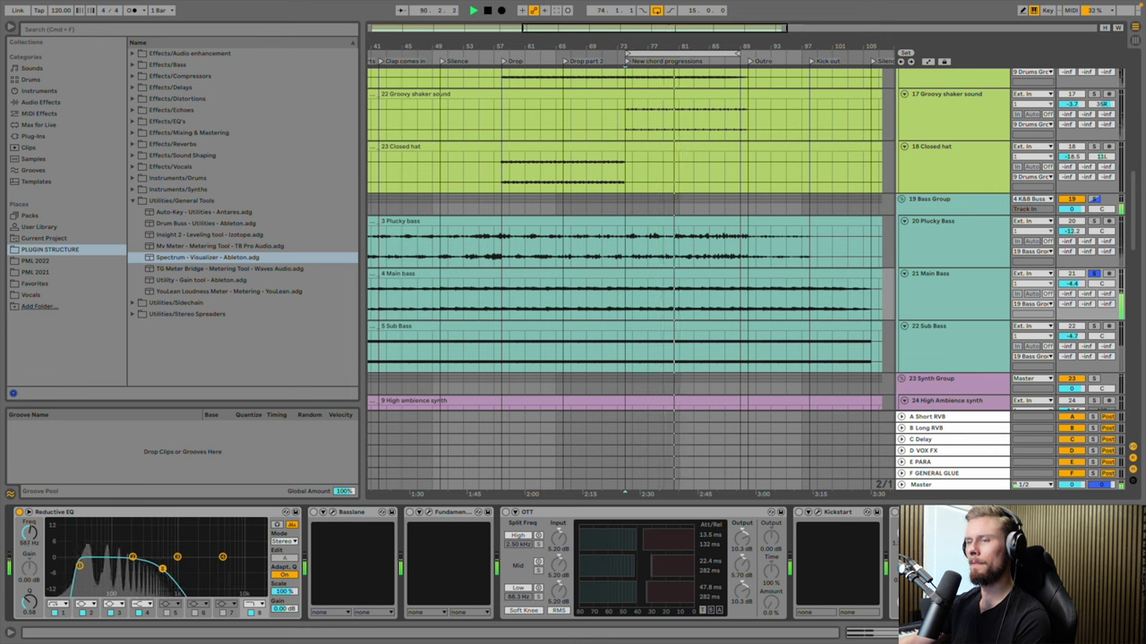
drag(160, 570, 162, 569)
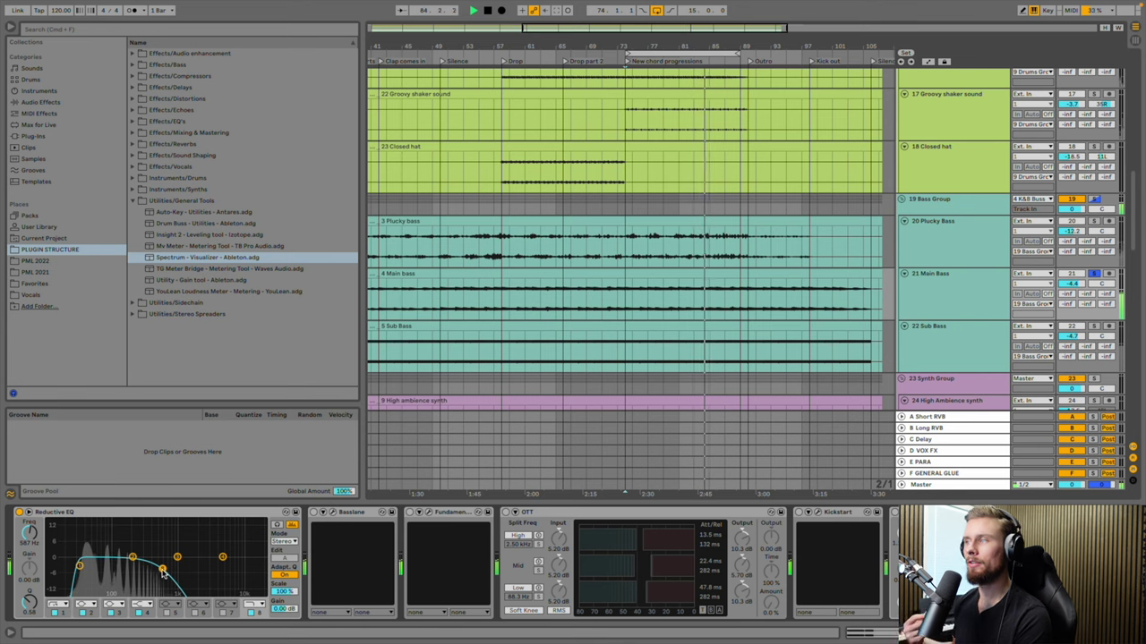
mouse_move(78, 566)
mouse_down()
mouse_move(54, 564)
mouse_move(88, 565)
mouse_up()
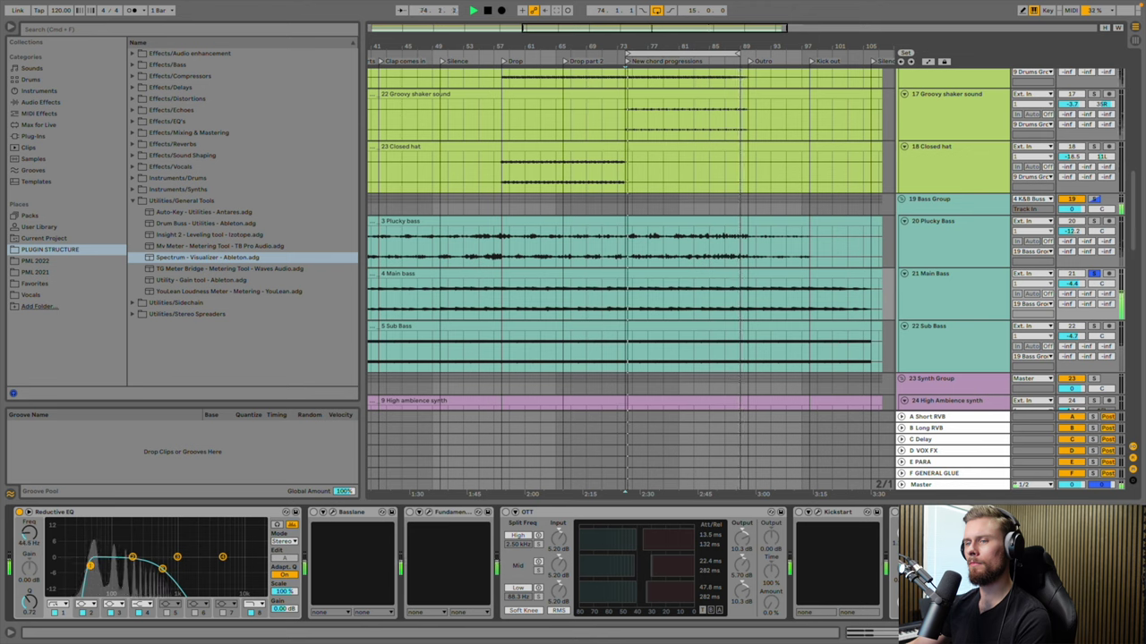
drag(89, 565, 99, 566)
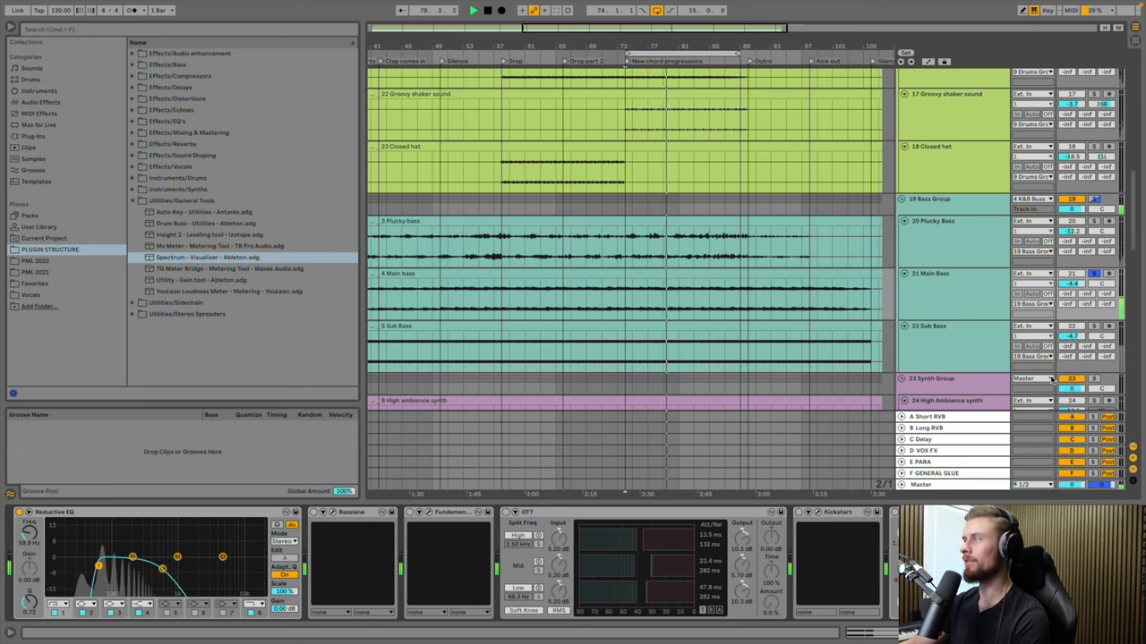
Solo the Sub Bass track alongside the Main Bass and enable its first Reductive EQ
click(1093, 326)
click(924, 347)
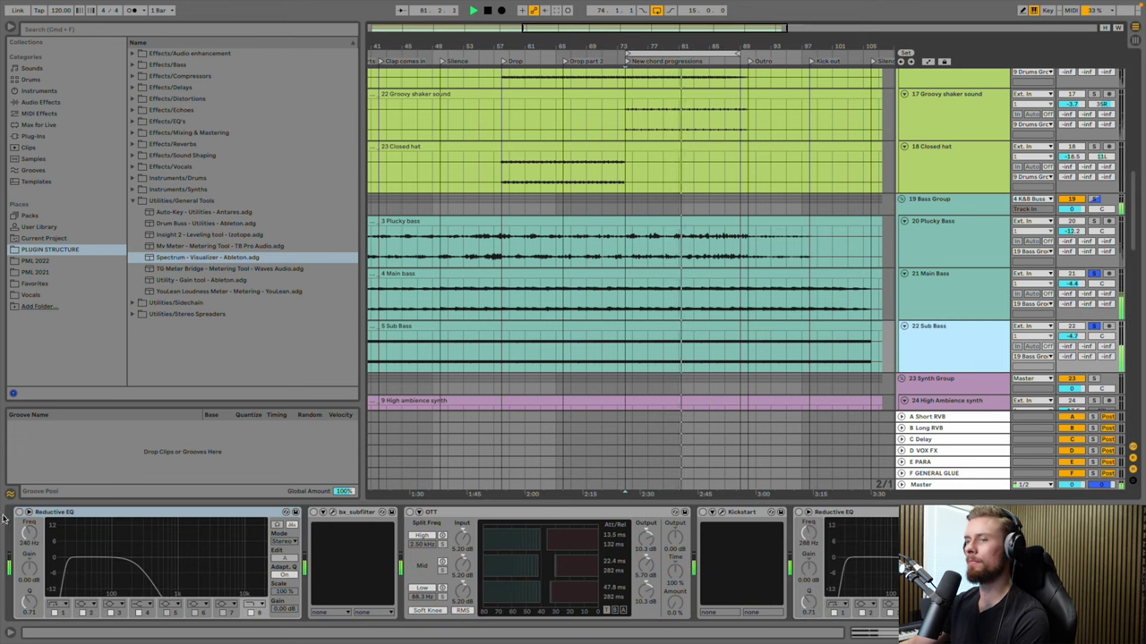
click(62, 526)
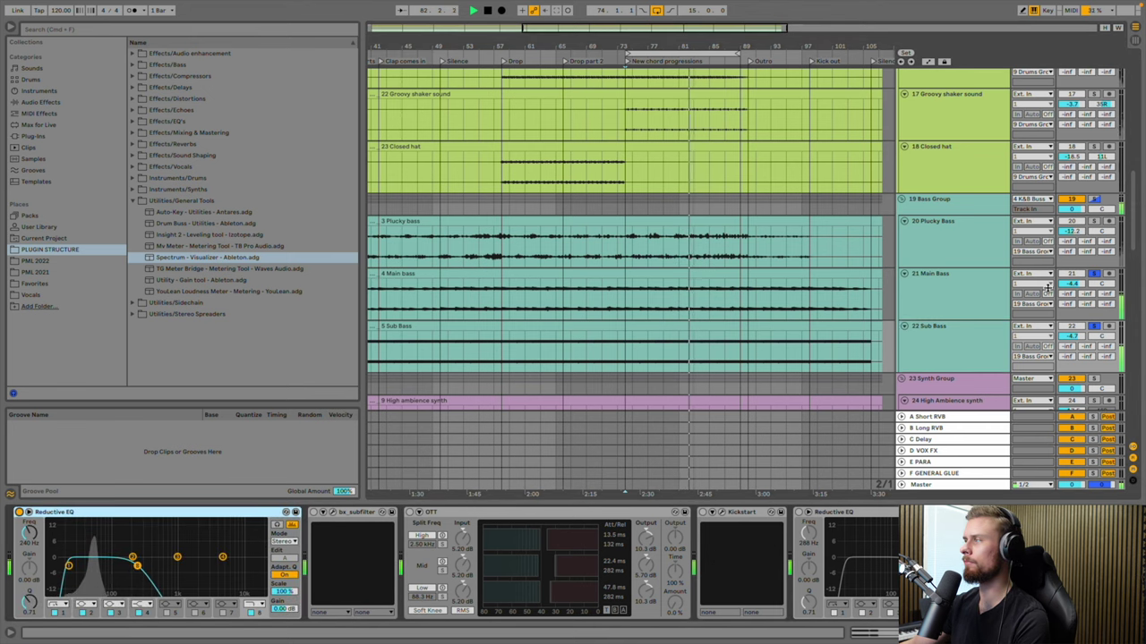
Lower the Sub Bass EQ's low cut slightly and set its high cut to 82.5 Hz
click(1093, 327)
click(1093, 327)
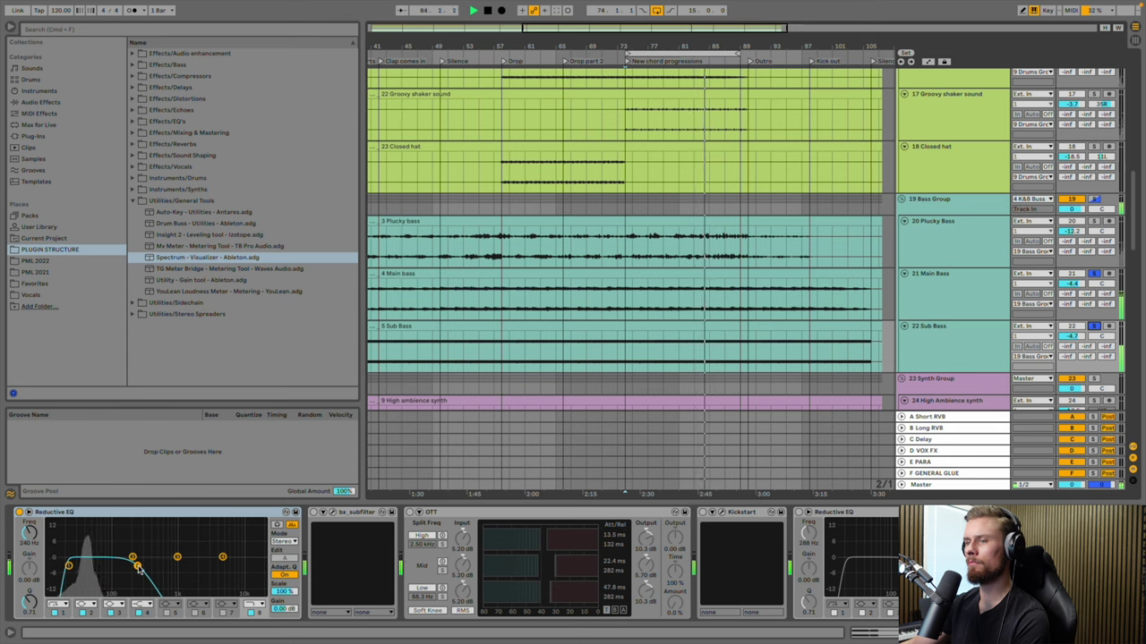
drag(69, 566, 67, 568)
drag(136, 584, 105, 582)
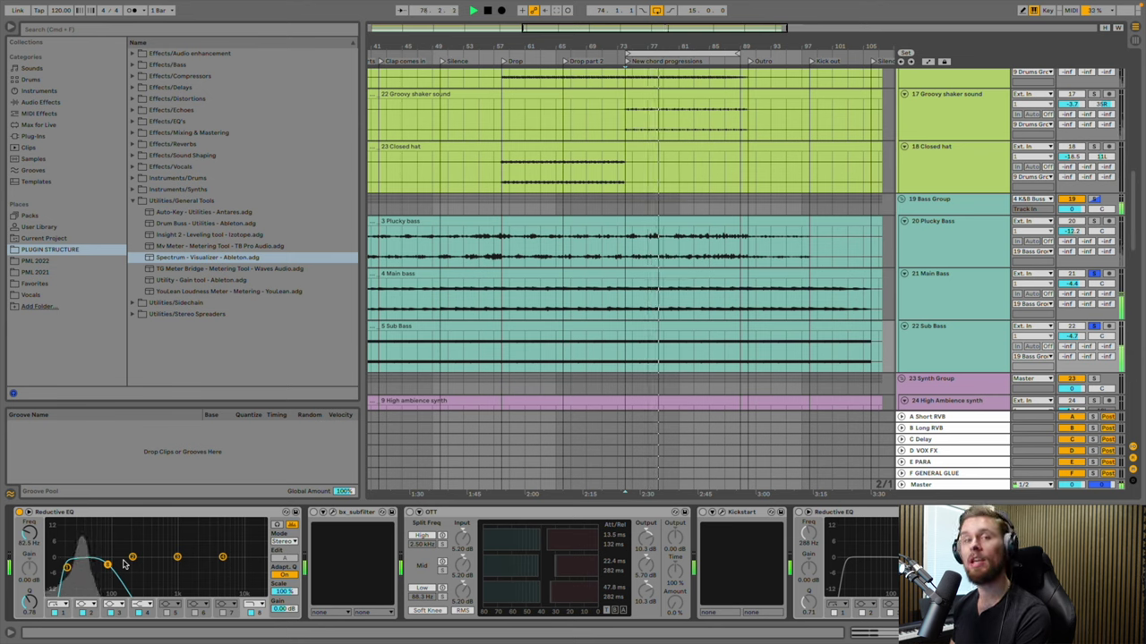
Solo the Plucky Bass track with the other basses and enable its first Reductive EQ
click(1093, 220)
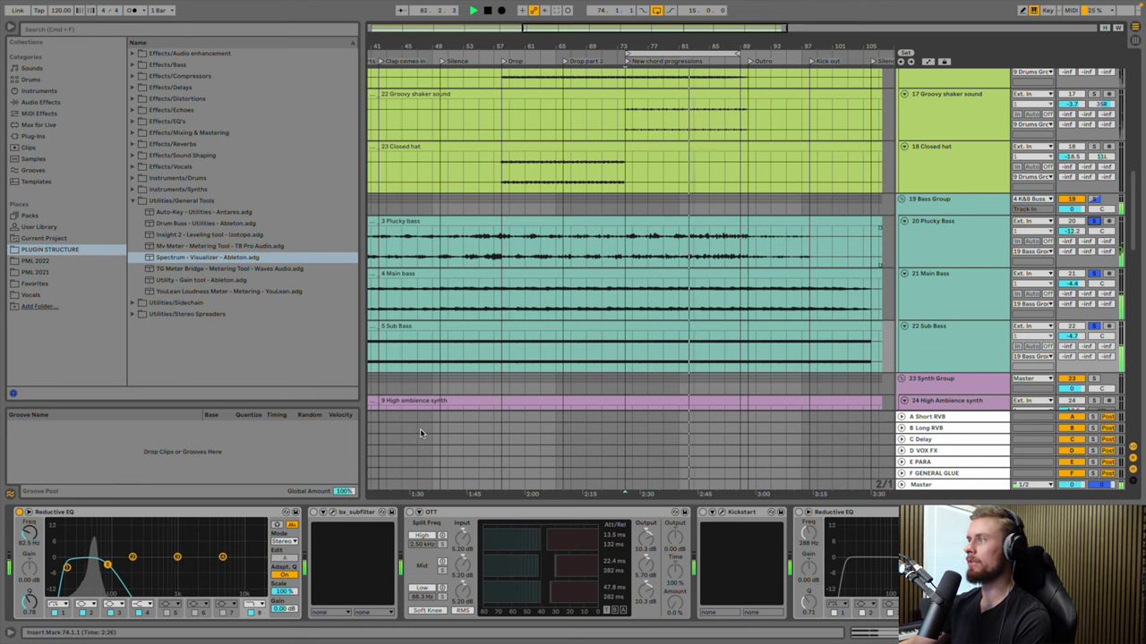
key(Up)
key(Up)
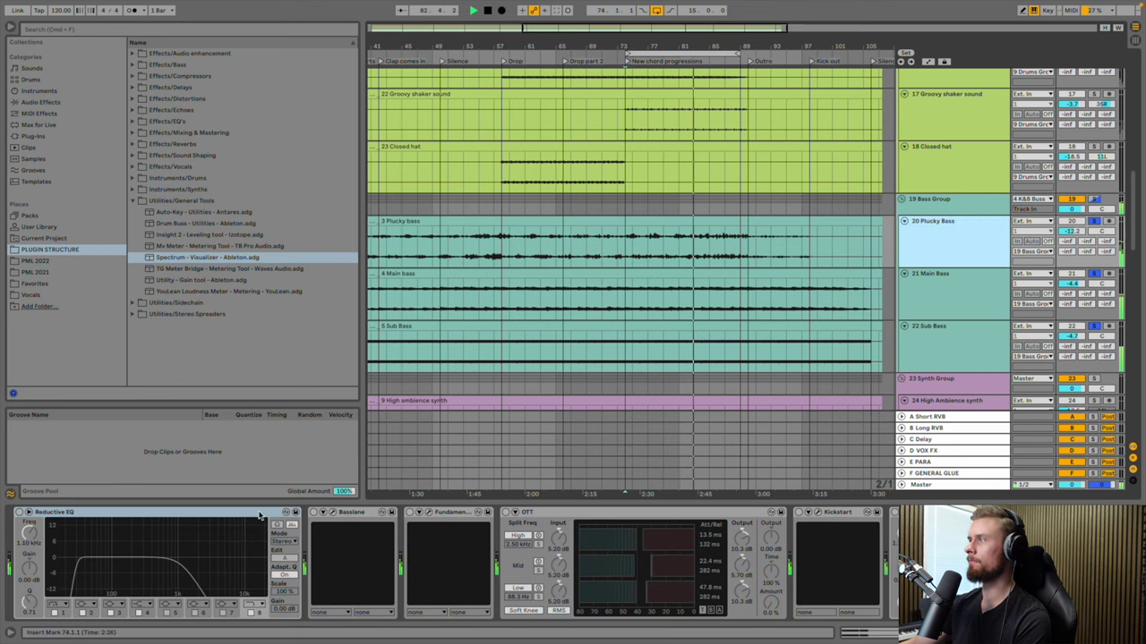
click(19, 512)
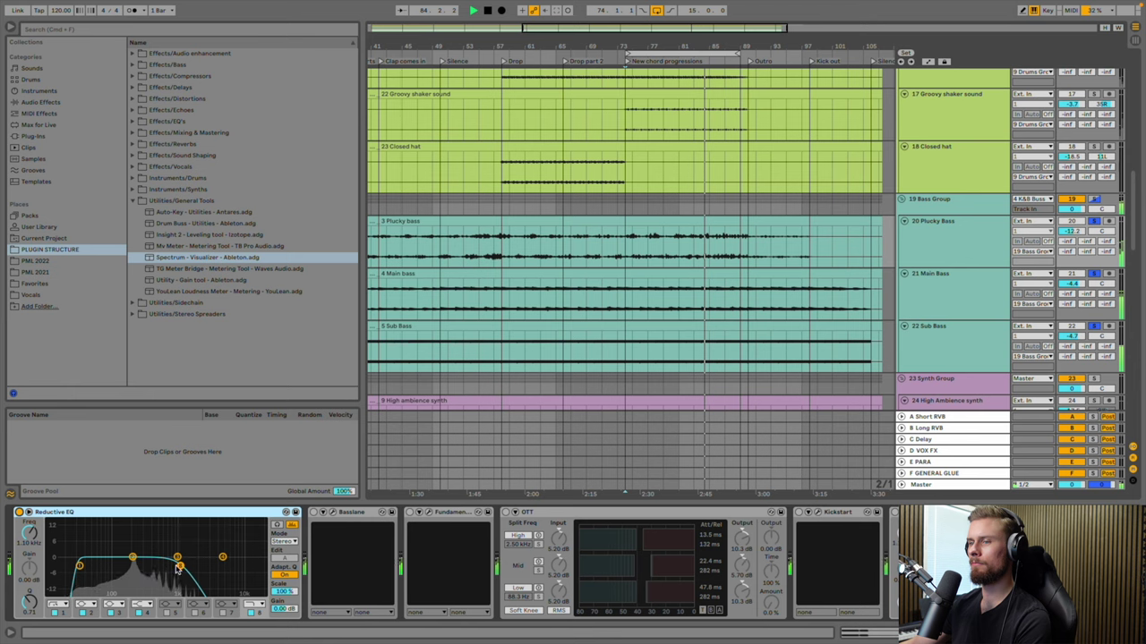
Set the Plucky Bass EQ's high cut to 9.18 kHz and its low cut to 138 Hz
drag(222, 557, 250, 573)
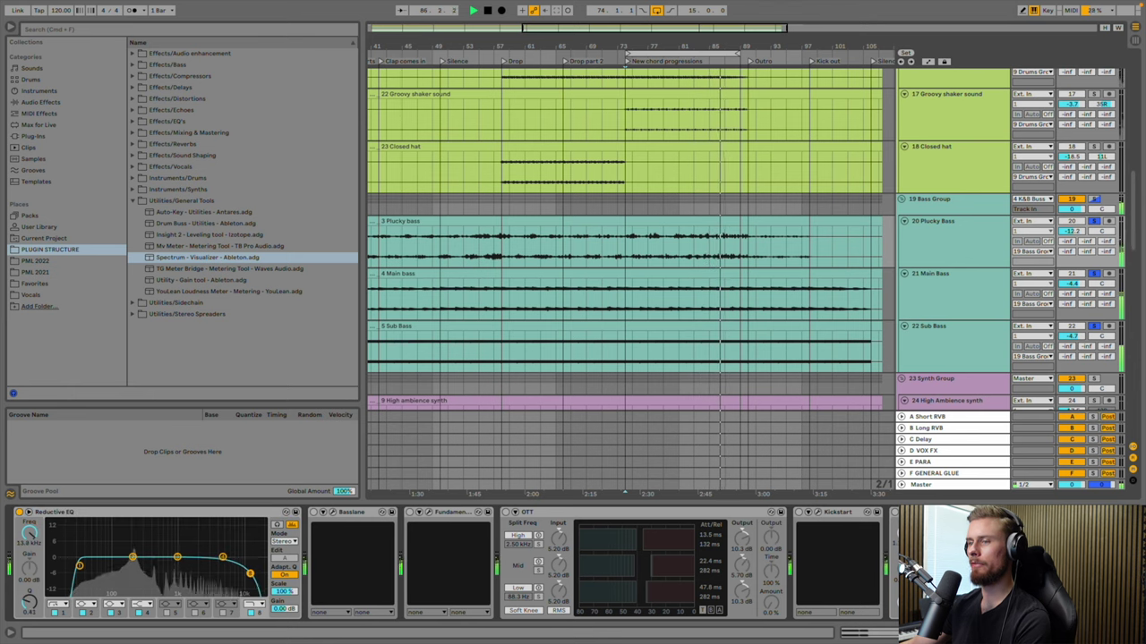
drag(79, 571, 120, 567)
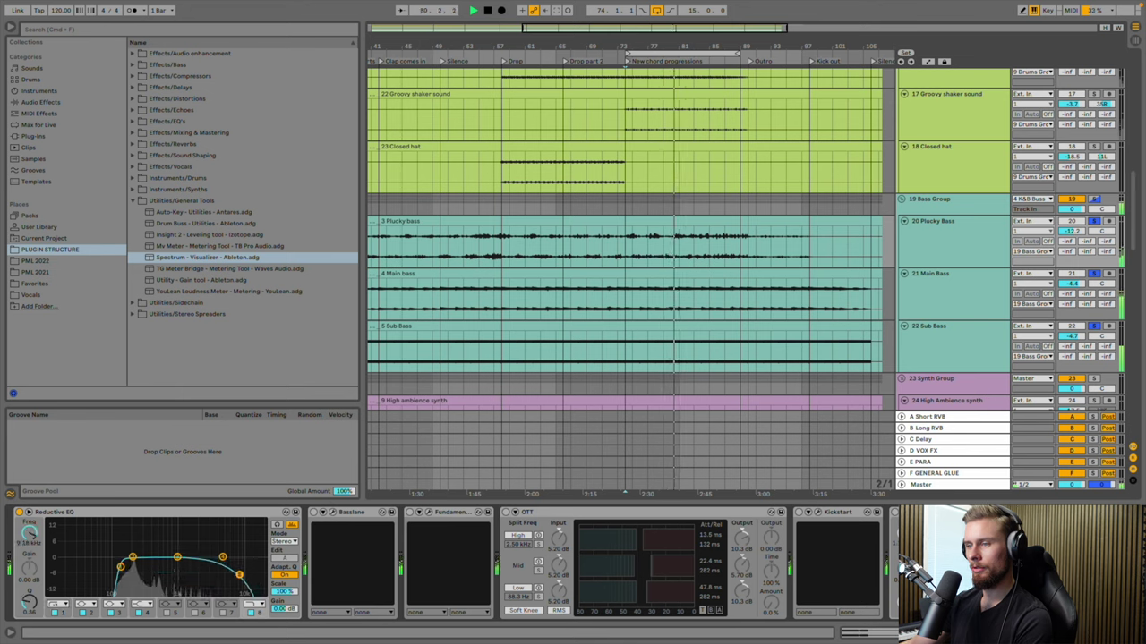
click(120, 568)
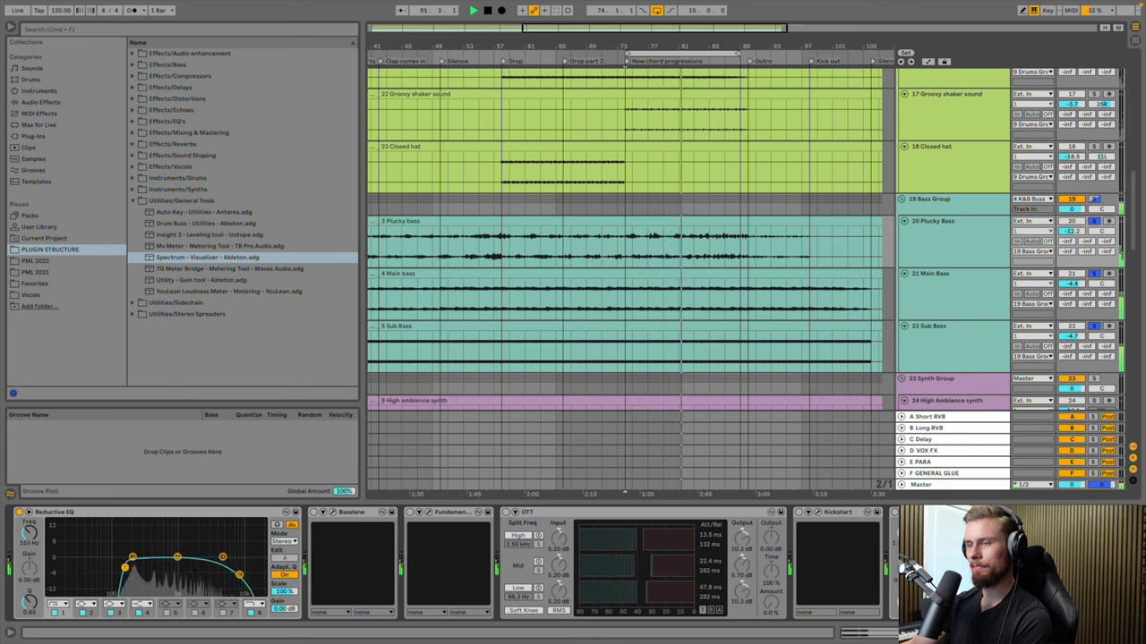
Solo the High Ambience synth track alongside the three basses and show its device chain
scroll(869, 268, down, 3)
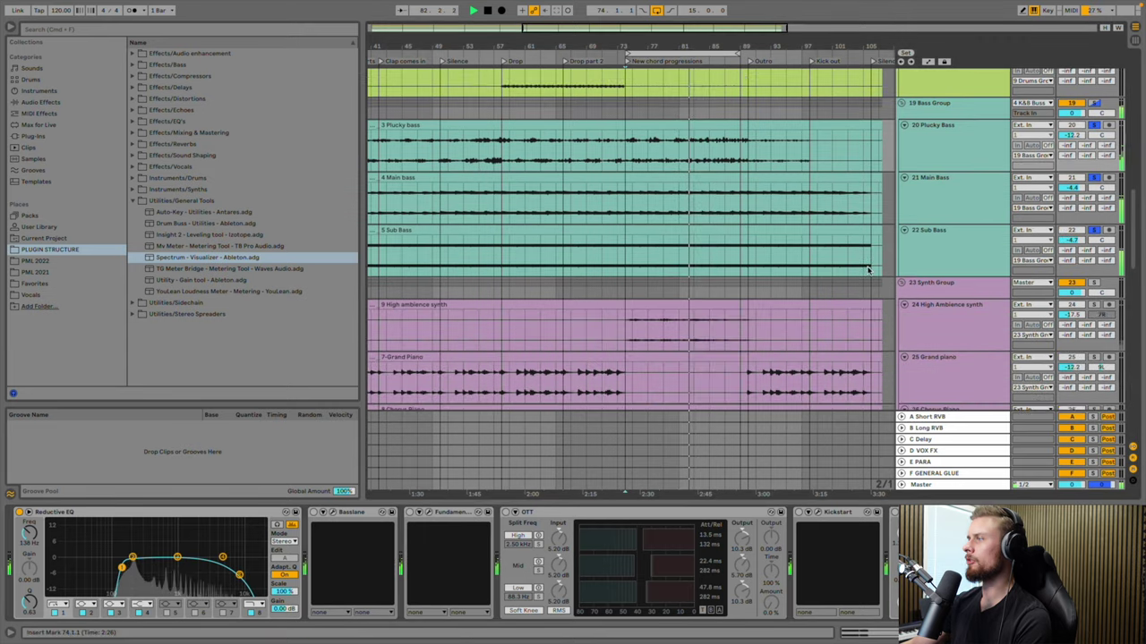
scroll(1056, 273, down, 1)
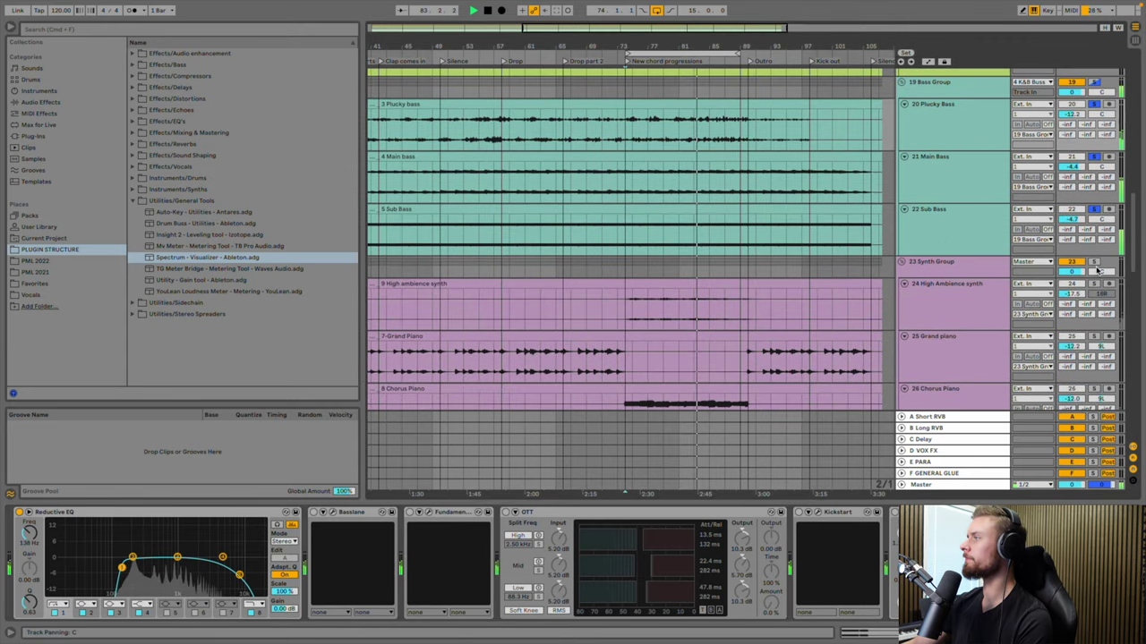
scroll(1088, 259, down, 2)
click(1094, 222)
click(989, 236)
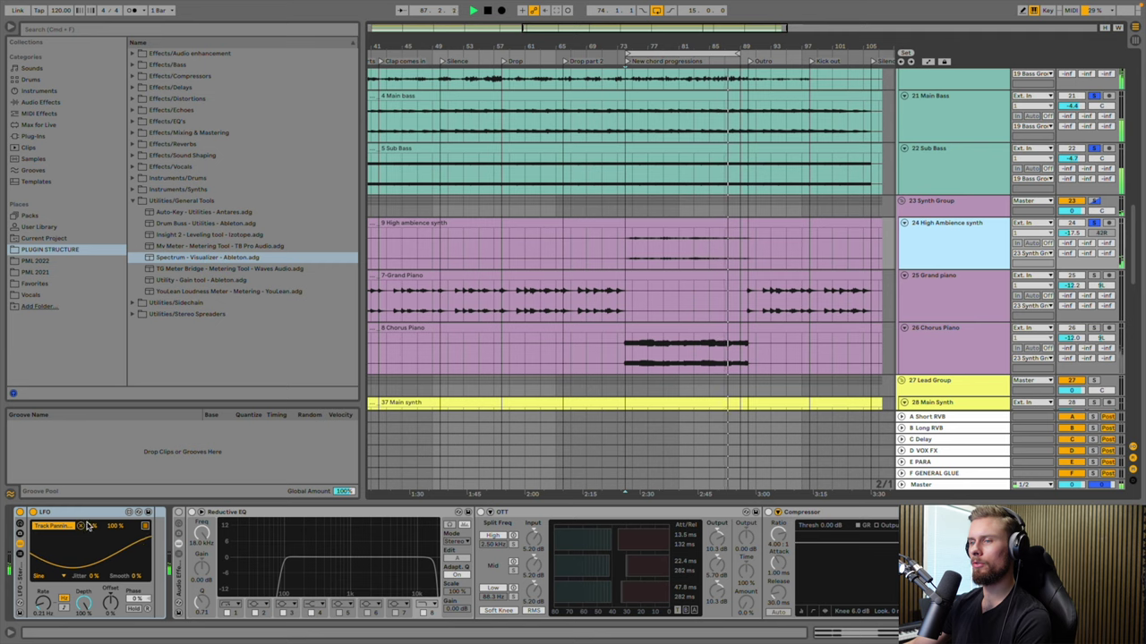
Turn on the High Ambience synth's Audio Effect Rack that contains the Reductive EQ and OTT
click(18, 518)
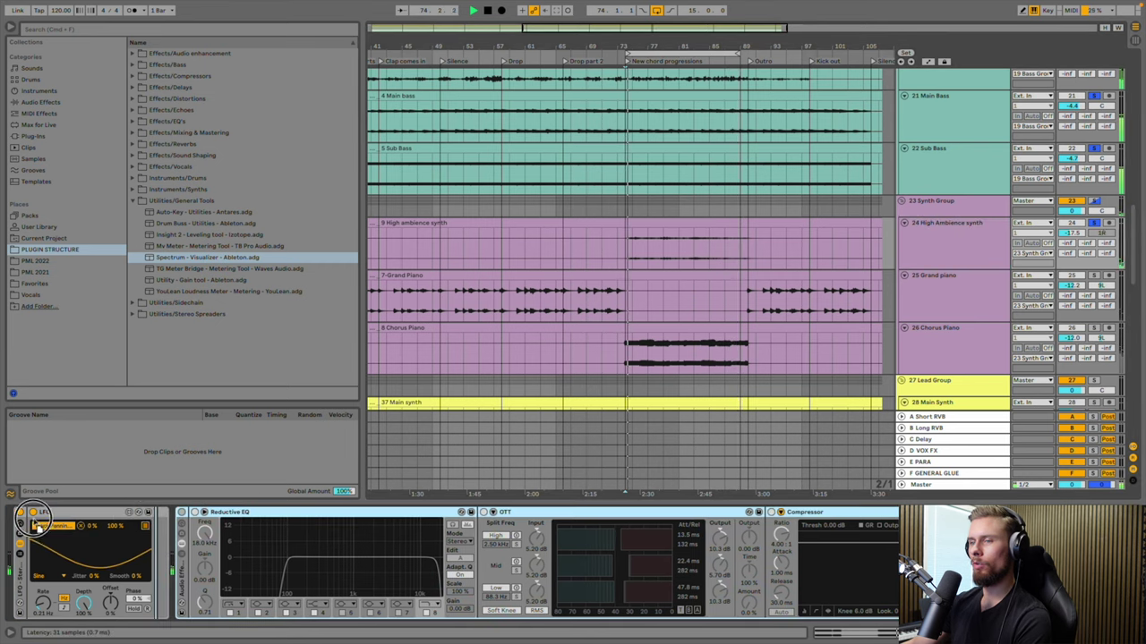
key(Delete)
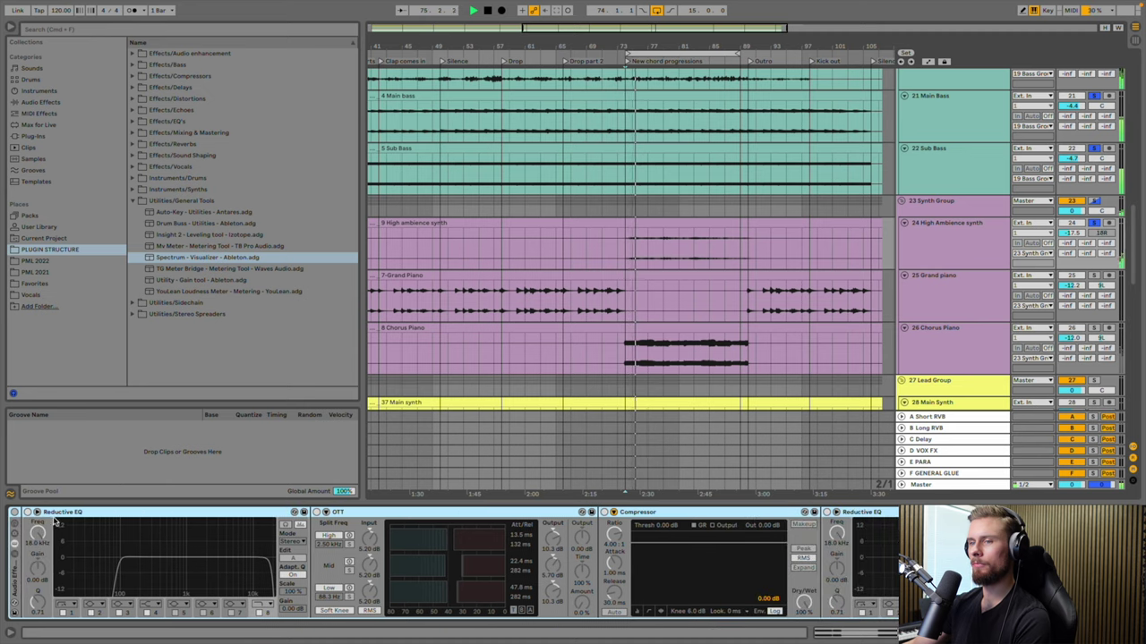
click(16, 512)
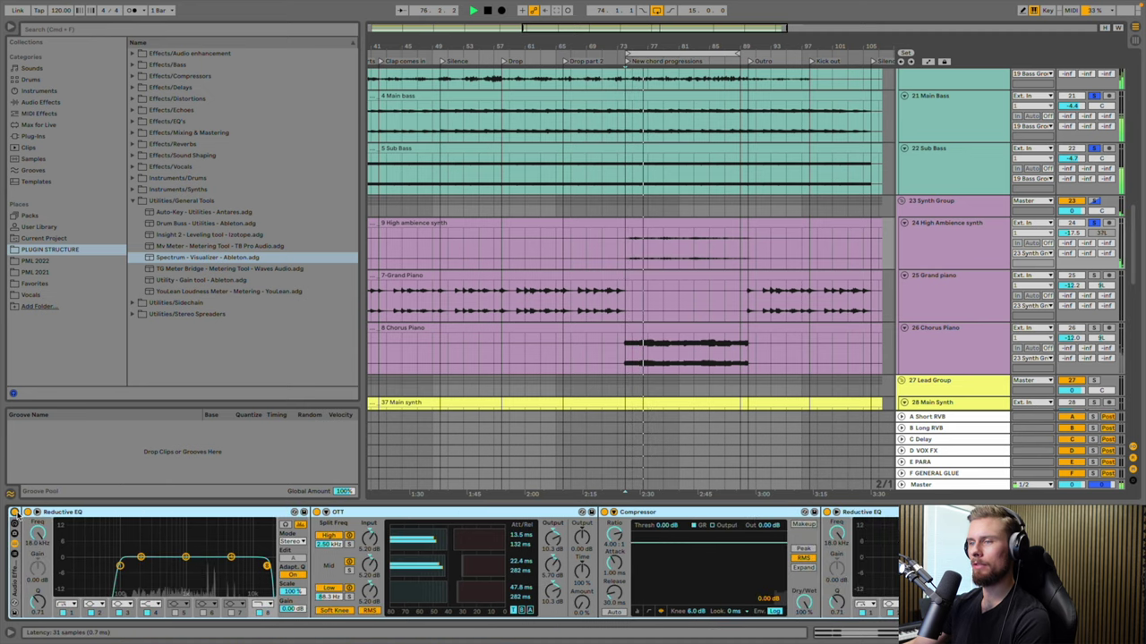
Turn off the High Ambience synth's OTT, Compressor, second Reductive EQ, Additive EQ, lead sidechain compressor and Imager rack
click(316, 513)
scroll(537, 546, right, 2)
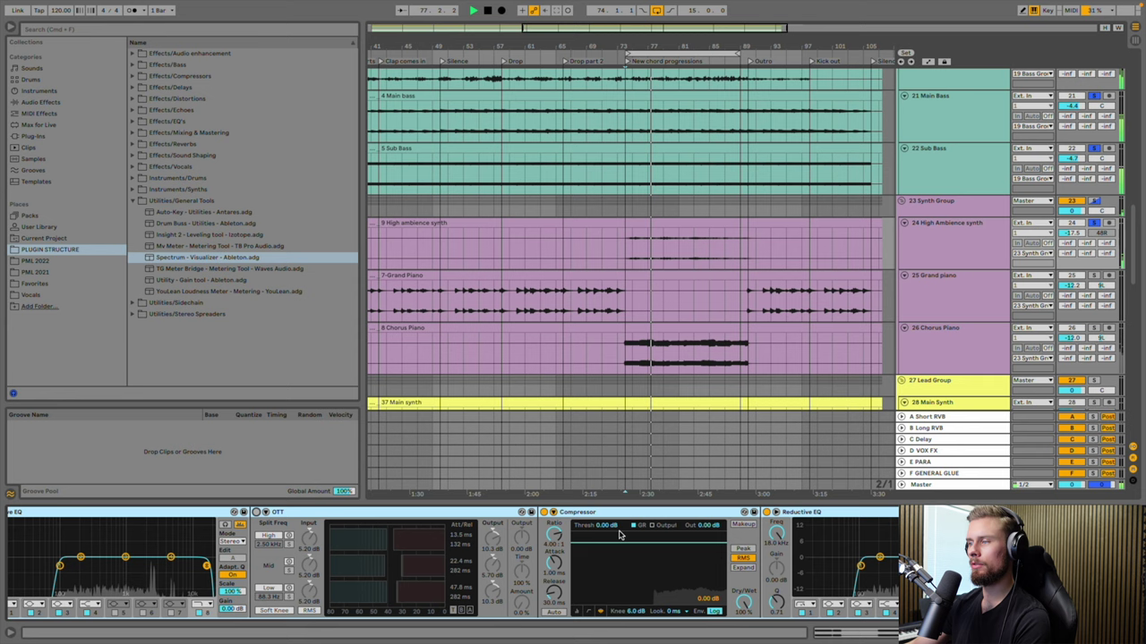
scroll(544, 546, right, 6)
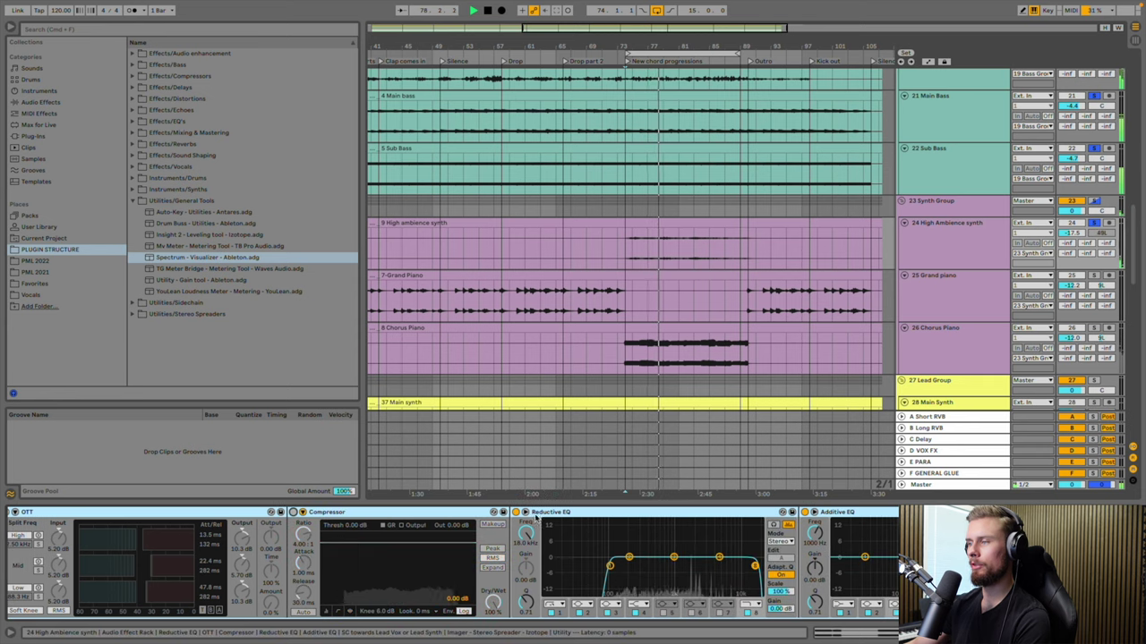
click(415, 512)
scroll(414, 512, right, 3)
click(525, 514)
scroll(524, 517, right, 4)
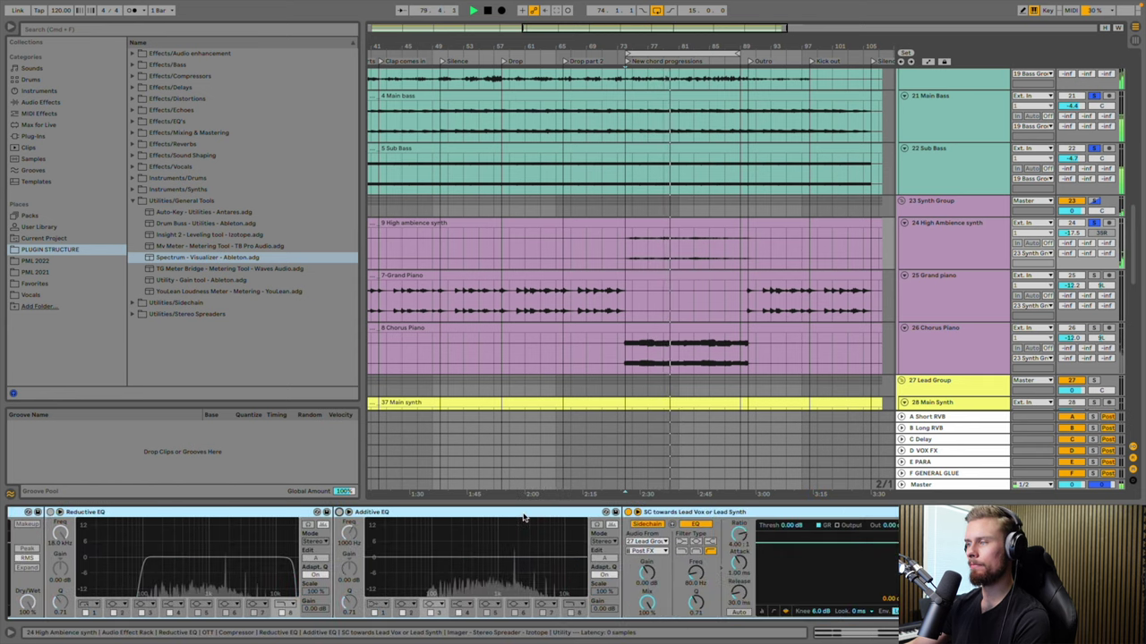
click(638, 513)
scroll(627, 521, right, 4)
scroll(627, 521, right, 1)
click(710, 513)
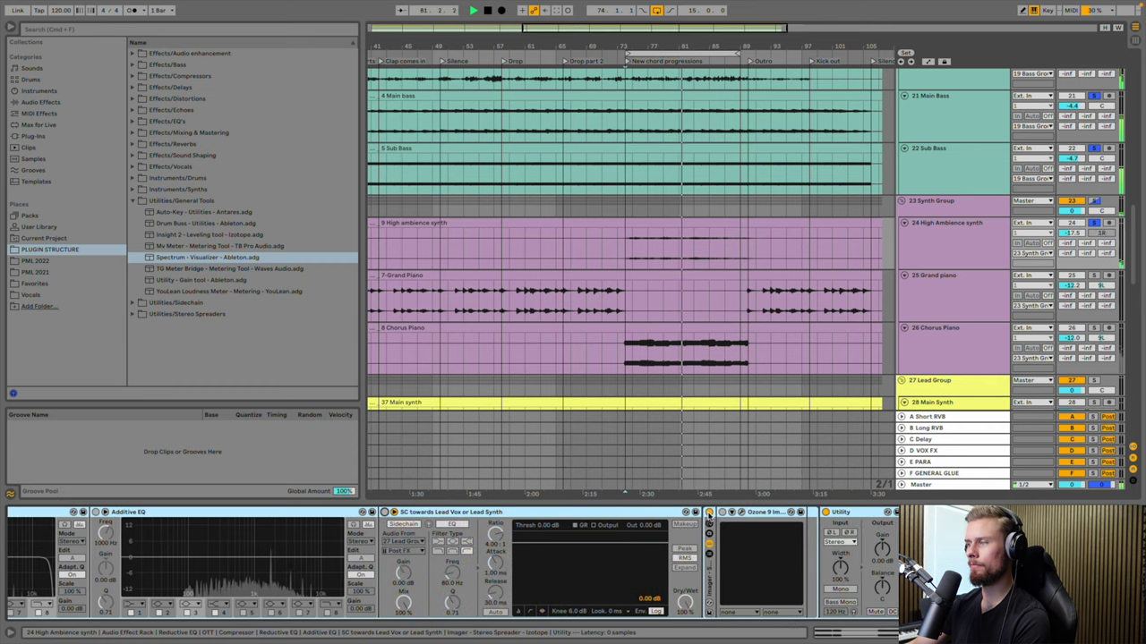
Set the High Ambience synth's first Reductive EQ to a low cut of 1.63 kHz and a high cut of 13.6 kHz
scroll(825, 517, left, 15)
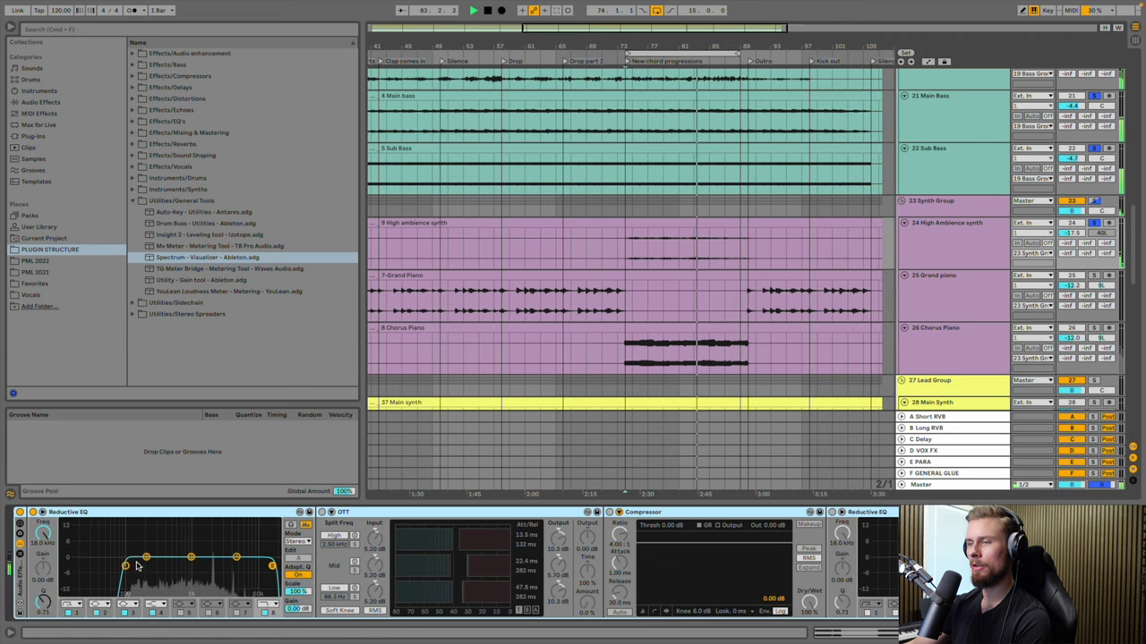
drag(125, 566, 261, 565)
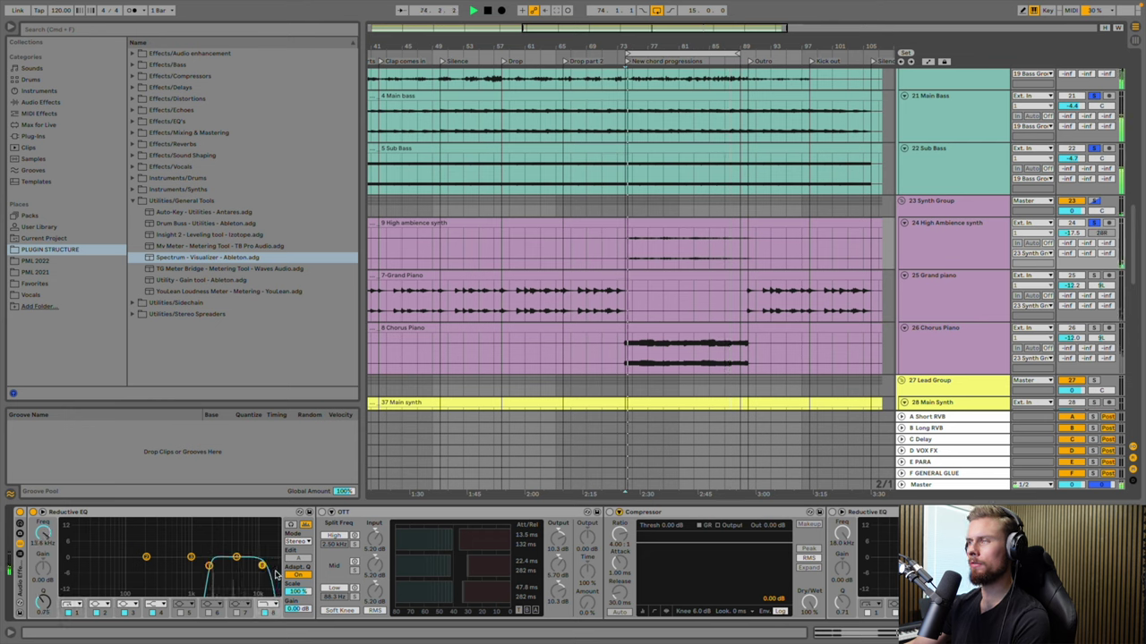
mouse_move(209, 567)
mouse_down()
mouse_move(141, 561)
mouse_move(205, 566)
mouse_up()
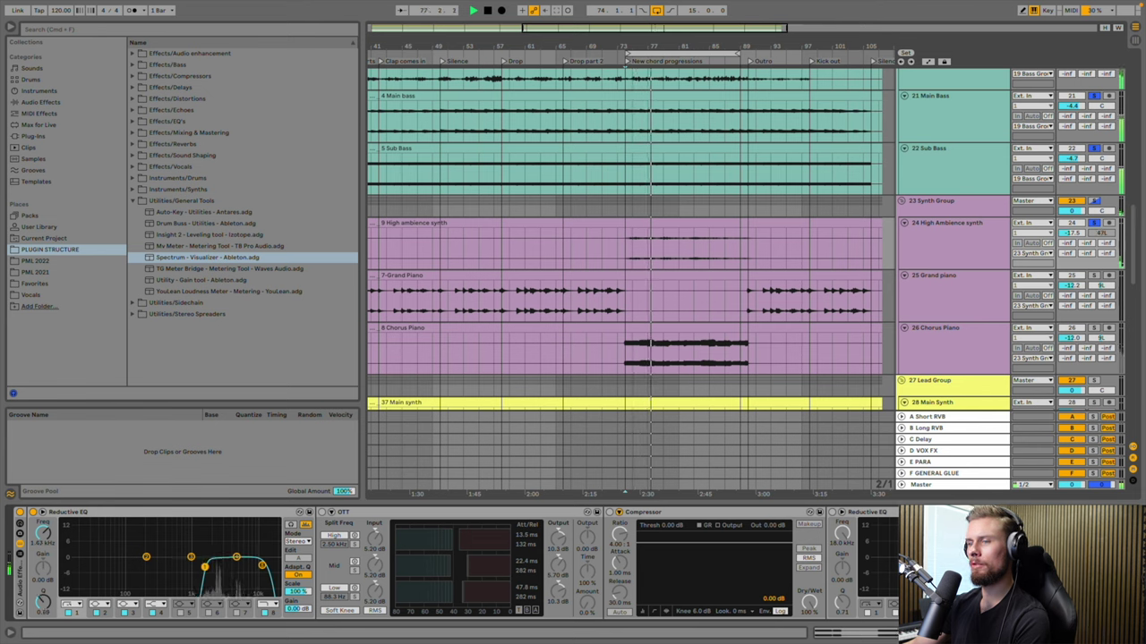
Solo the Grand Piano along with the other tracks, play it from bar 67 and turn on its Audio Effect Rack and first Reductive EQ
key(space)
click(1093, 275)
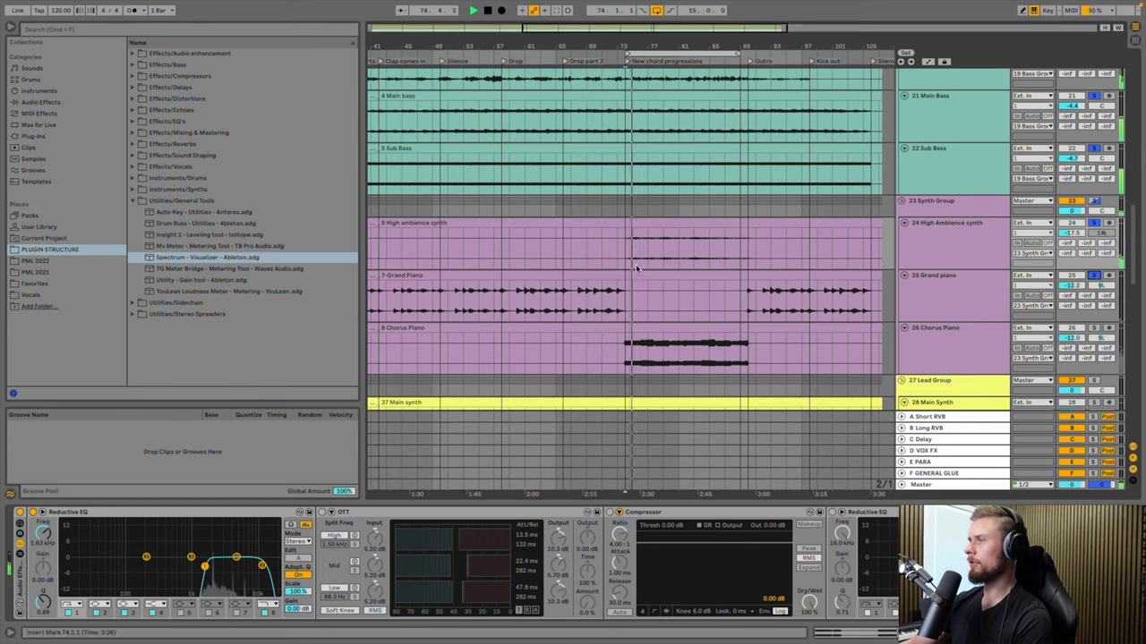
click(570, 292)
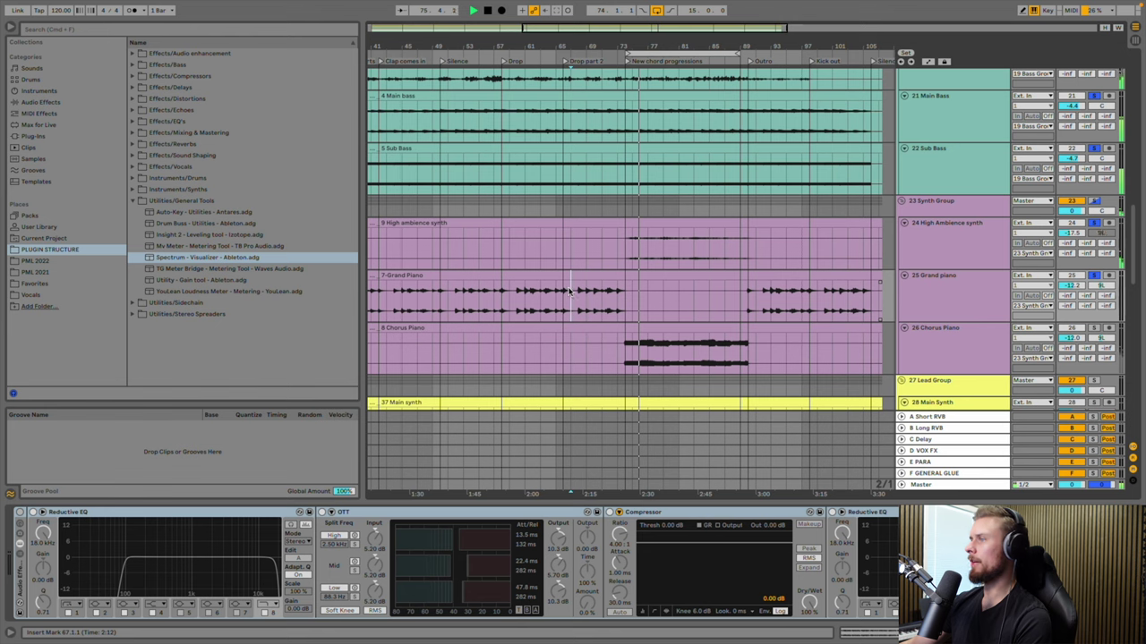
key(space)
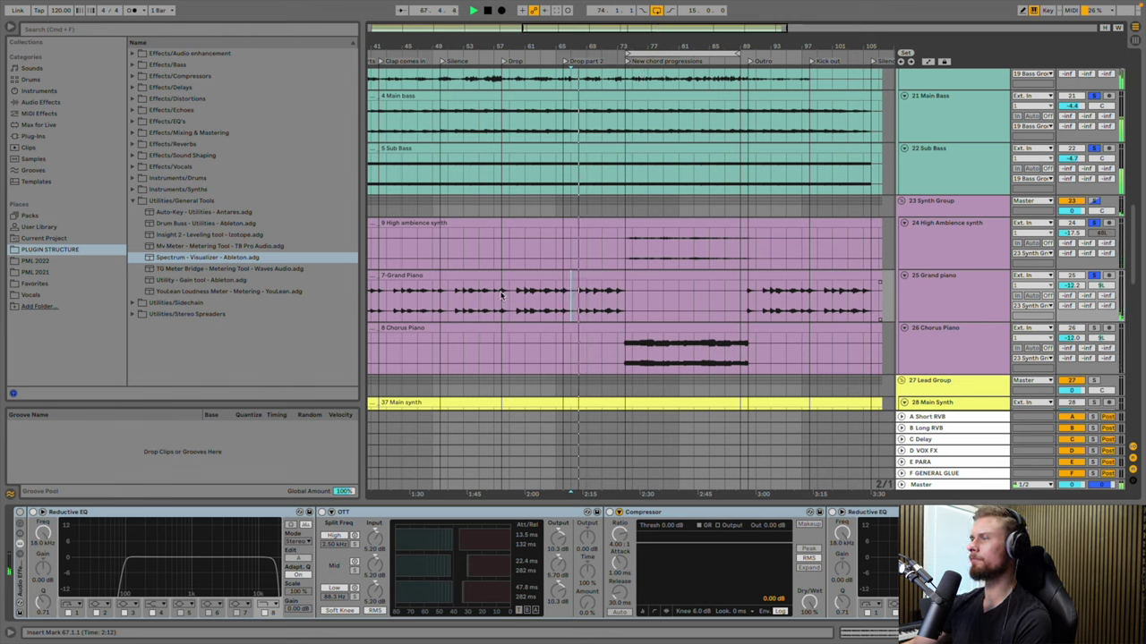
click(42, 512)
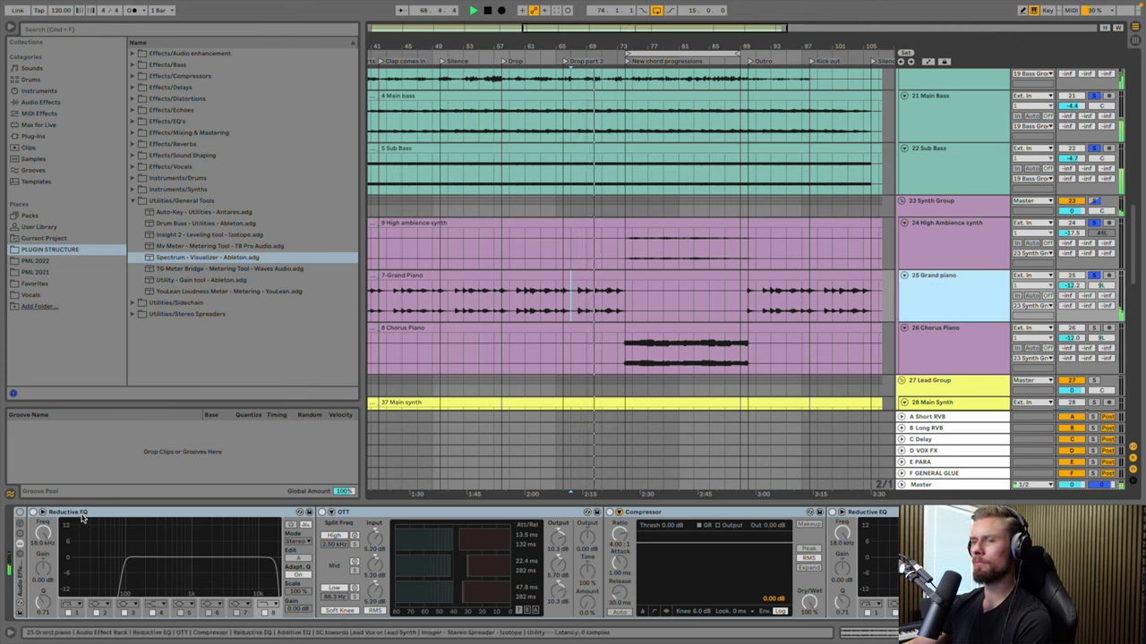
click(33, 513)
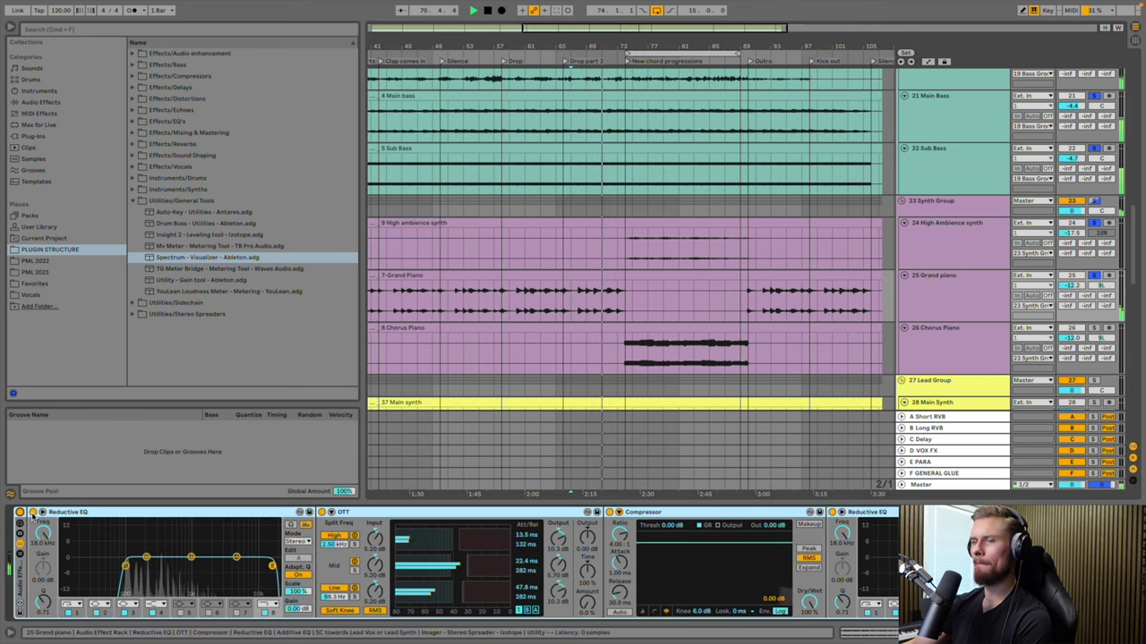
Turn off the Grand Piano's OTT, Compressor, second Reductive EQ, Additive EQ, lead sidechain compressor and Imager rack
scroll(252, 518, right, 2)
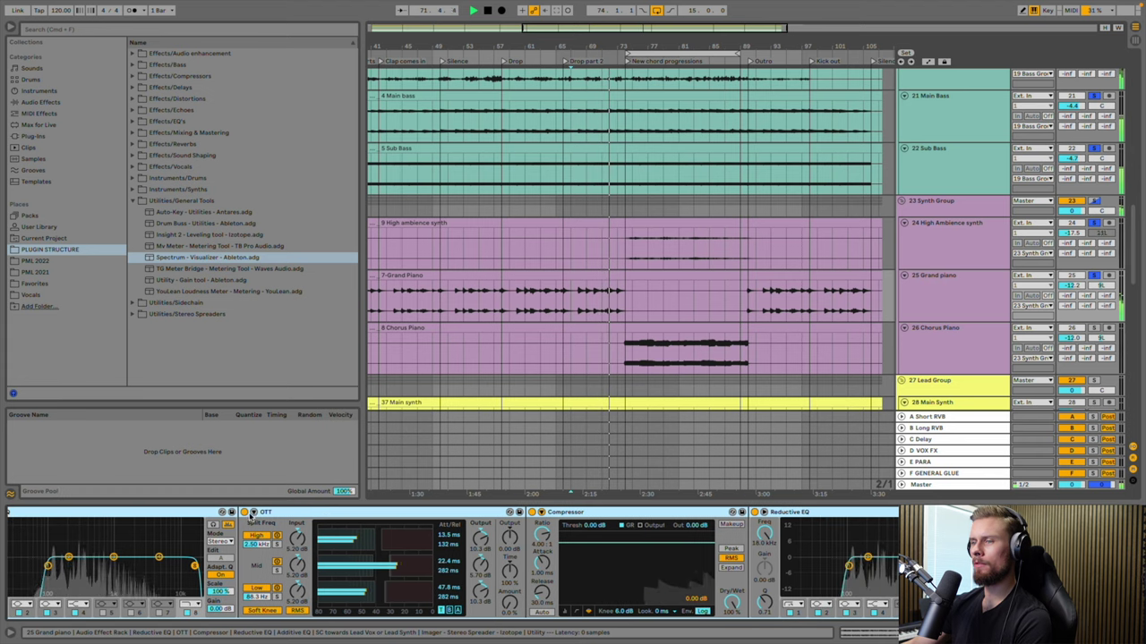
scroll(269, 517, right, 4)
scroll(349, 516, right, 2)
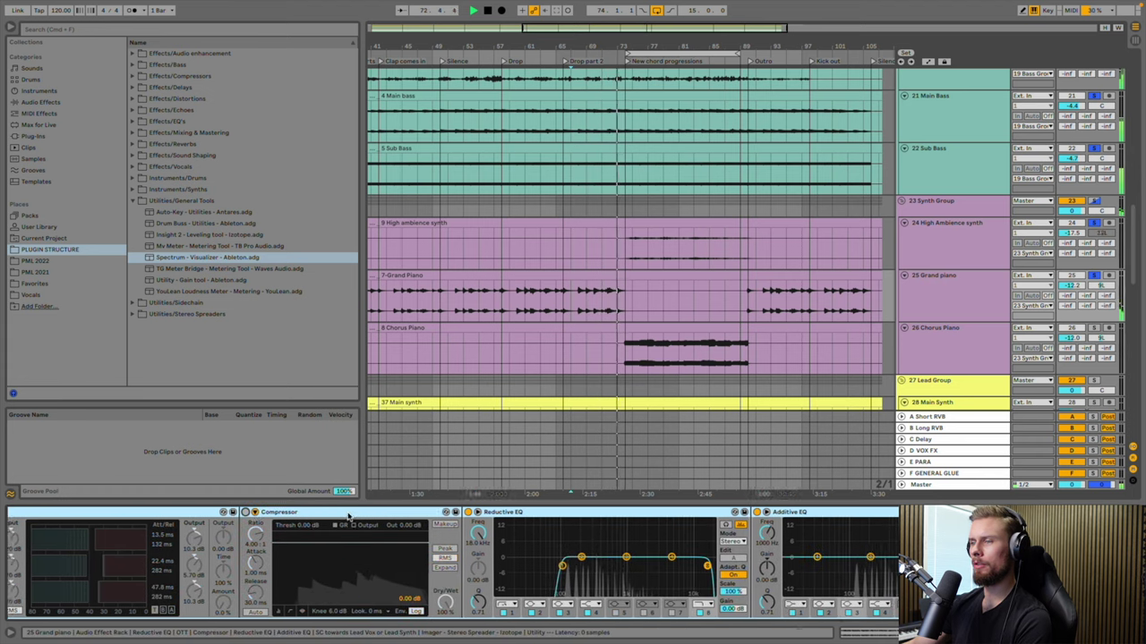
scroll(349, 517, right, 3)
scroll(490, 518, right, 4)
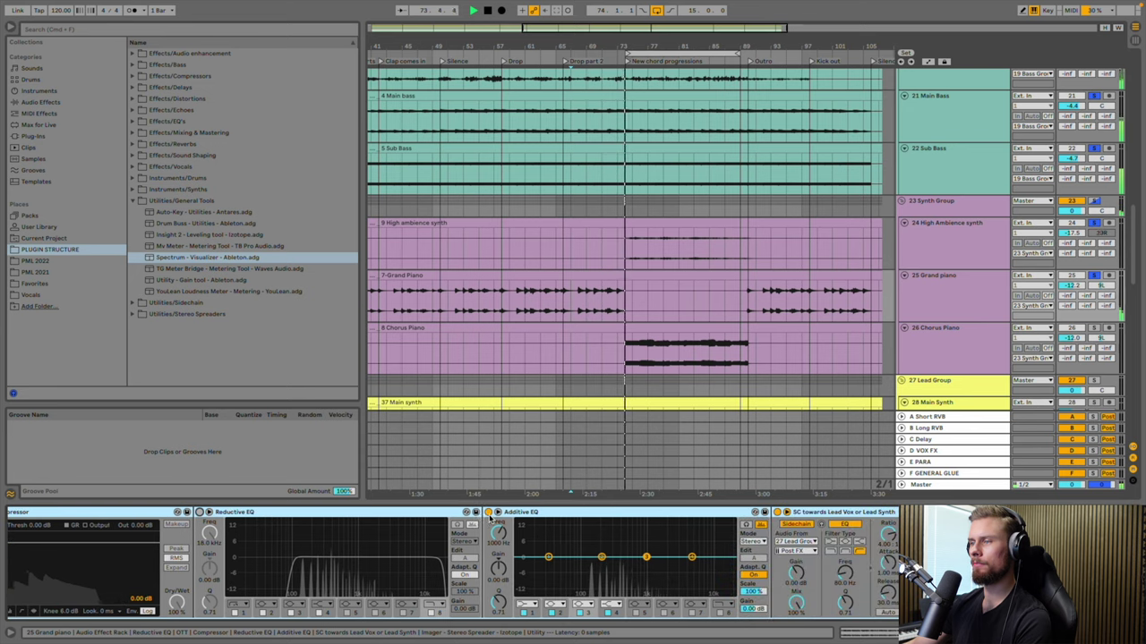
scroll(489, 517, right, 4)
scroll(618, 516, right, 2)
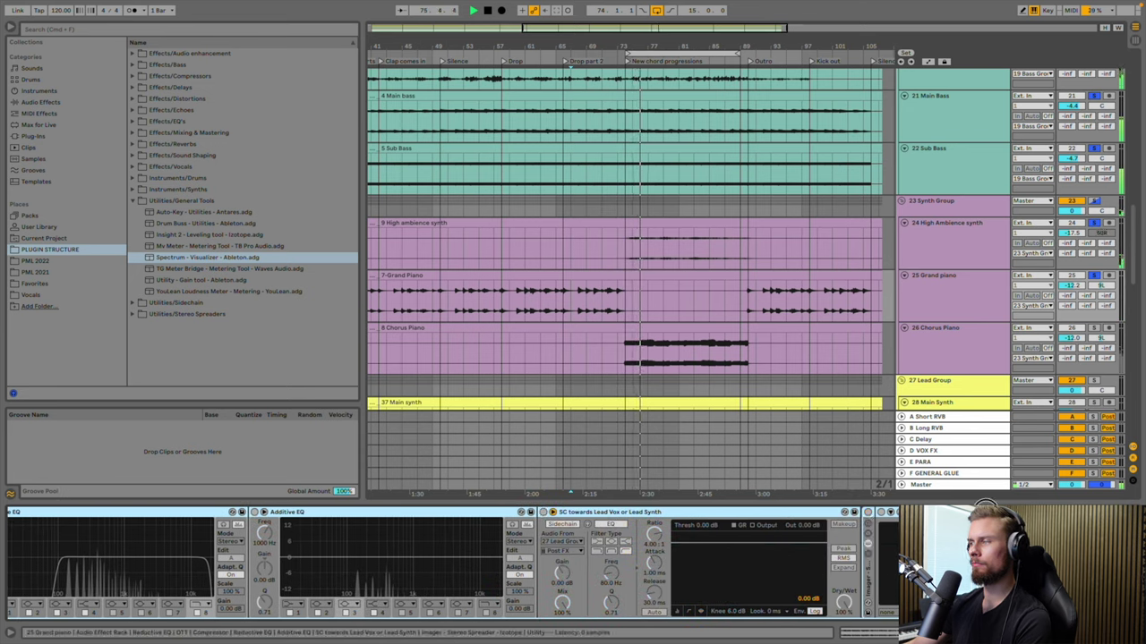
Play the drop and set the Grand Piano EQ's low cut to about 200 Hz and its high cut to about 5.8 kHz
scroll(447, 563, left, 15)
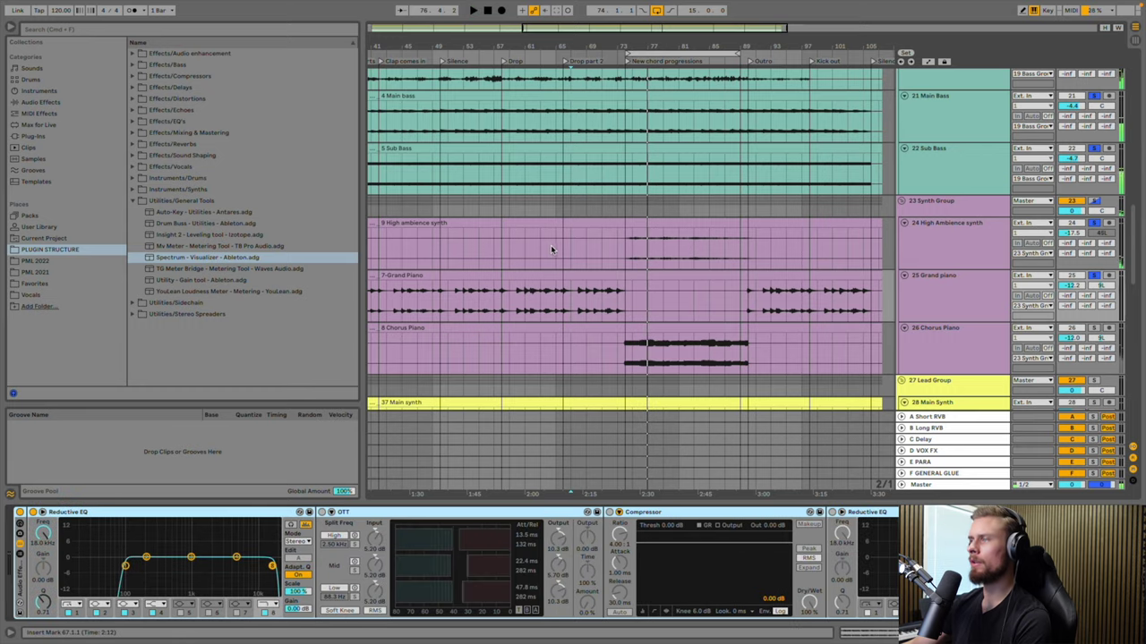
key(space)
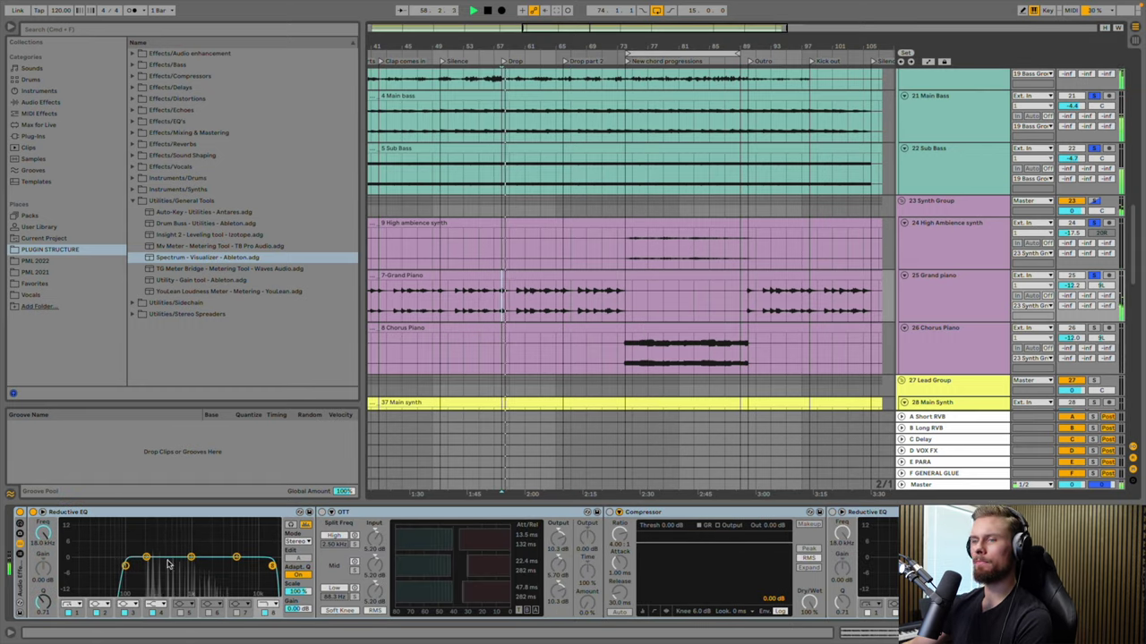
mouse_move(125, 565)
mouse_down()
mouse_move(197, 566)
mouse_move(64, 566)
mouse_move(127, 564)
mouse_up()
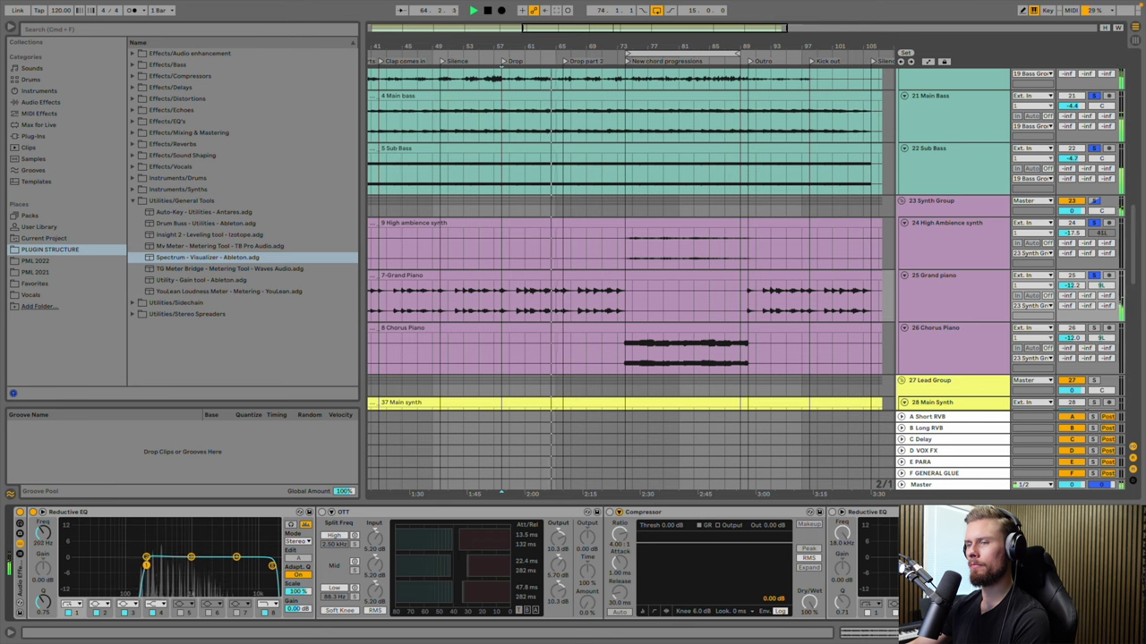
click(273, 567)
drag(249, 566, 239, 566)
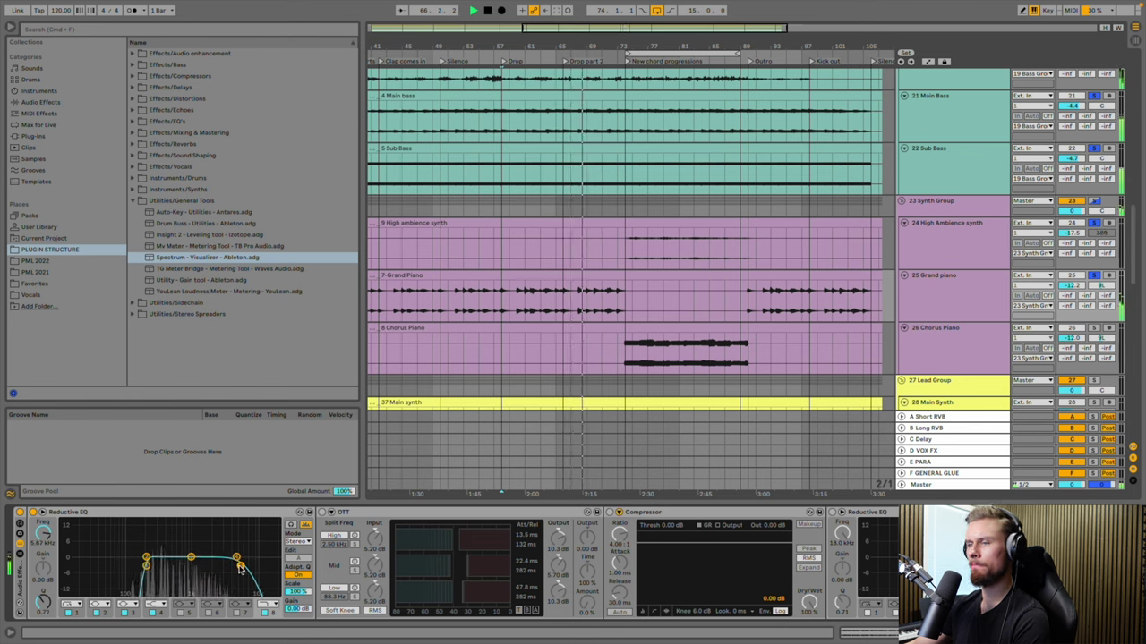
Solo the Chorus Piano from bar 74 and place its first Reductive EQ, switched on, ahead of the Audio Effect Rack
key(space)
click(1094, 329)
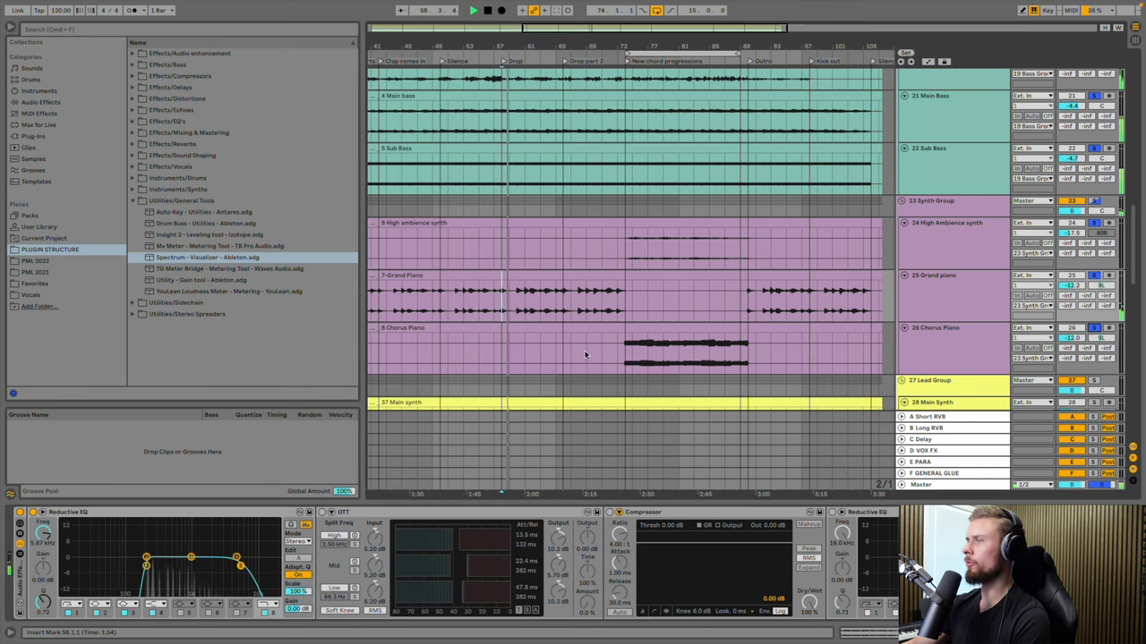
click(623, 351)
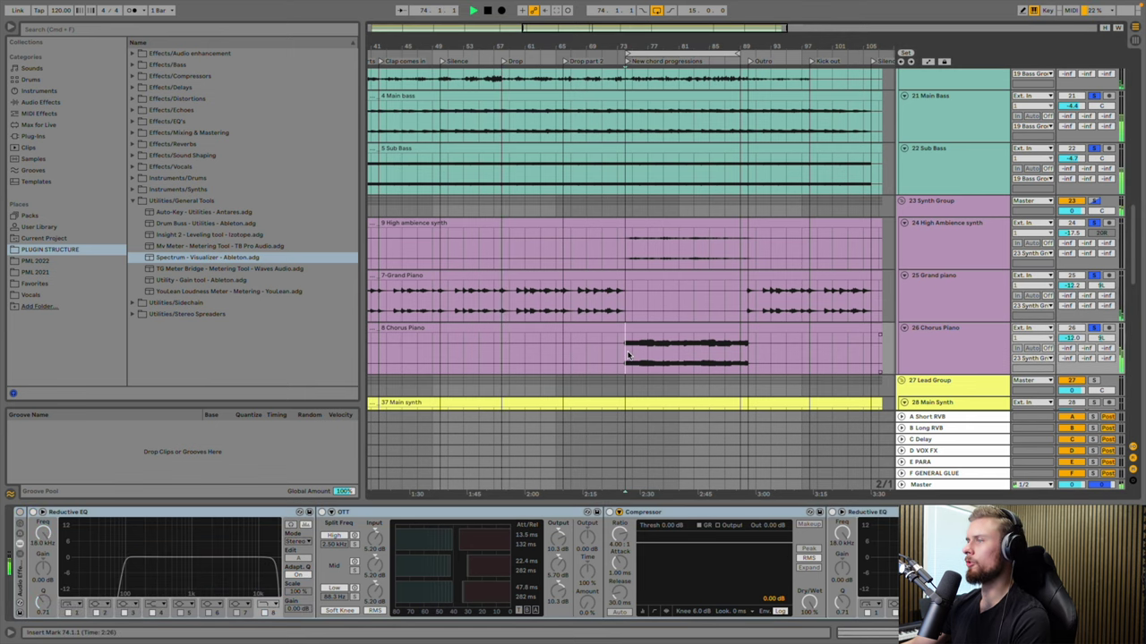
click(948, 338)
drag(124, 512, 10, 519)
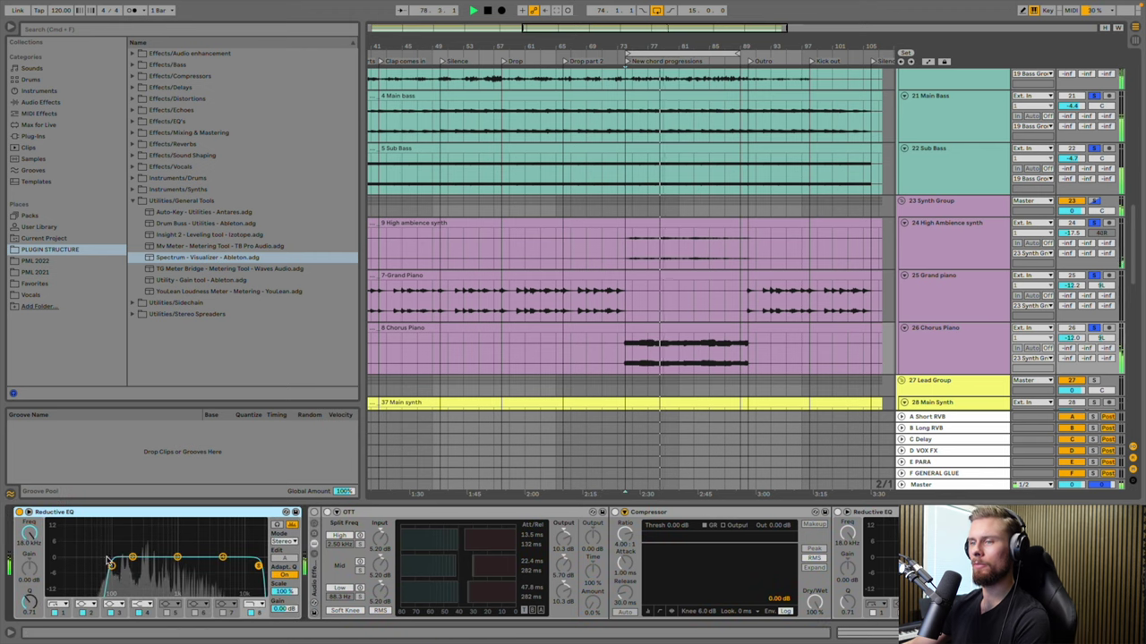
Raise the Chorus Piano EQ's low cut to just under 200 Hz and set its high cut to 5.99 kHz
drag(259, 566, 220, 560)
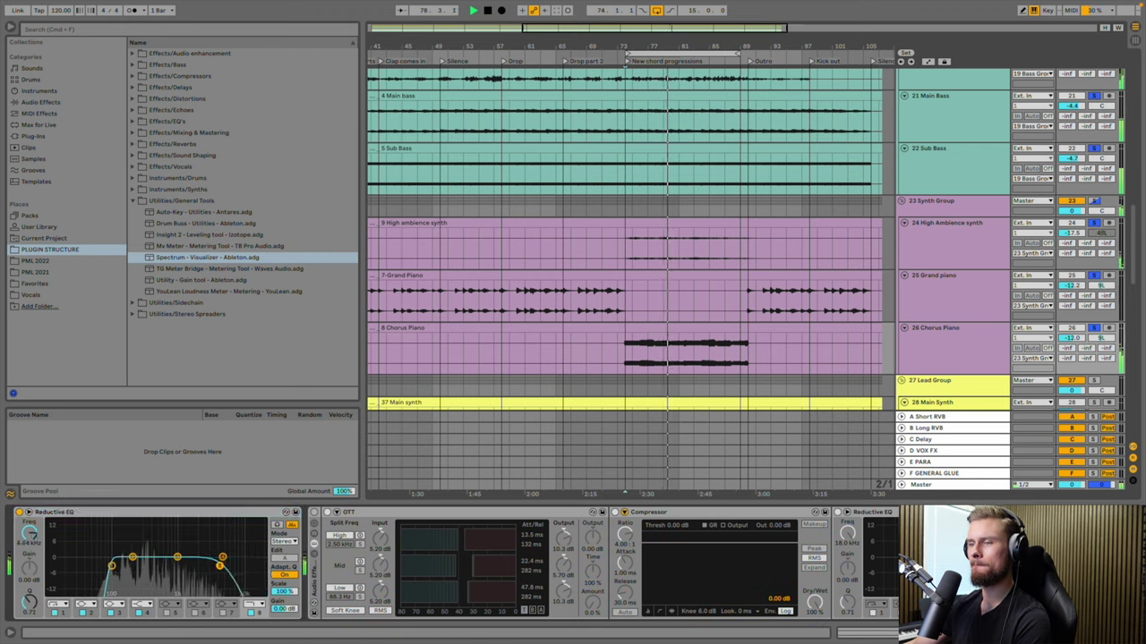
drag(111, 566, 126, 564)
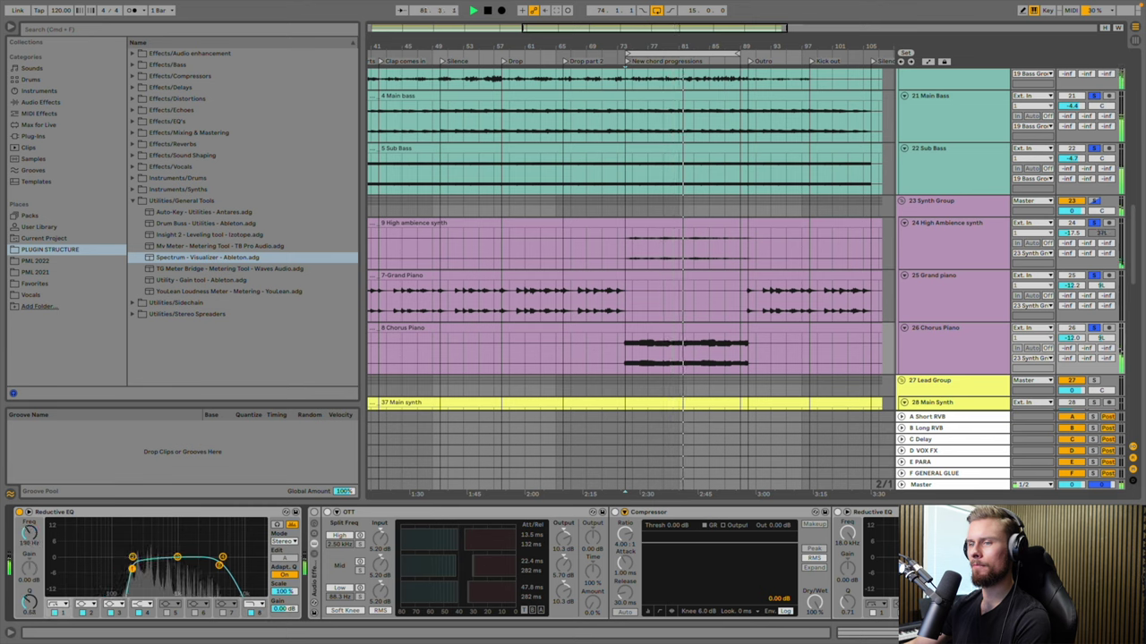
drag(128, 568, 127, 566)
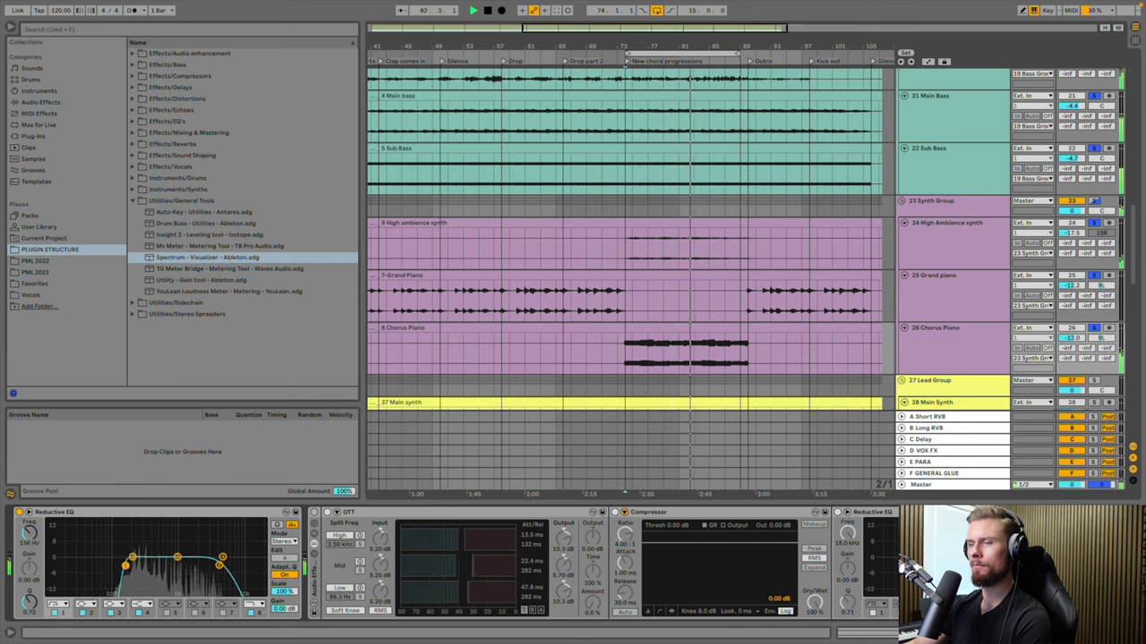
drag(220, 566, 159, 564)
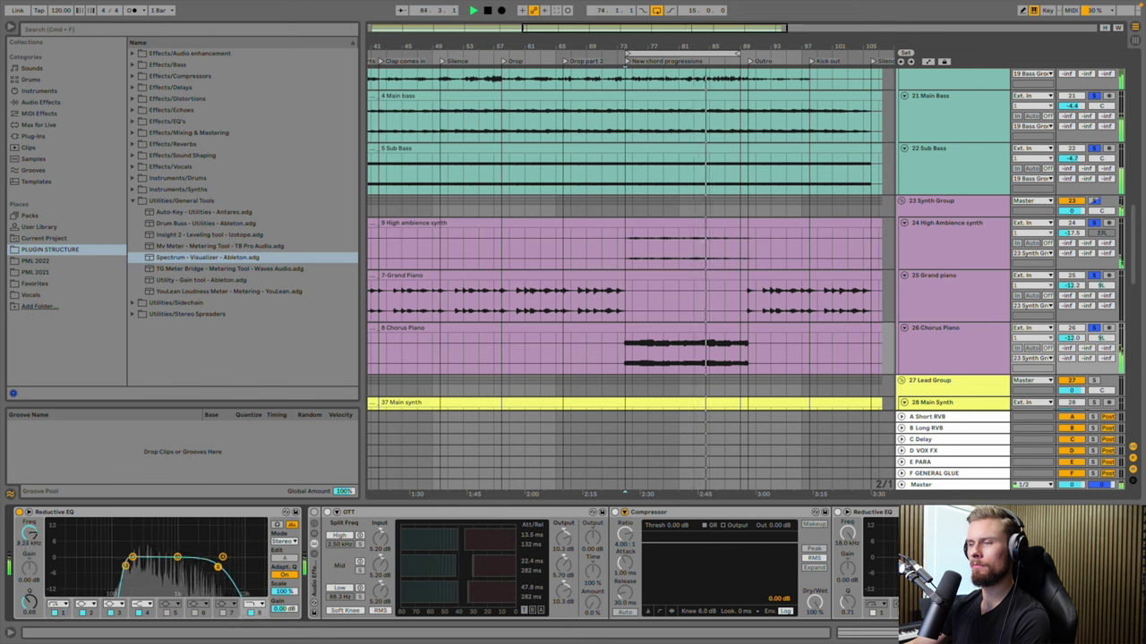
drag(232, 568, 210, 568)
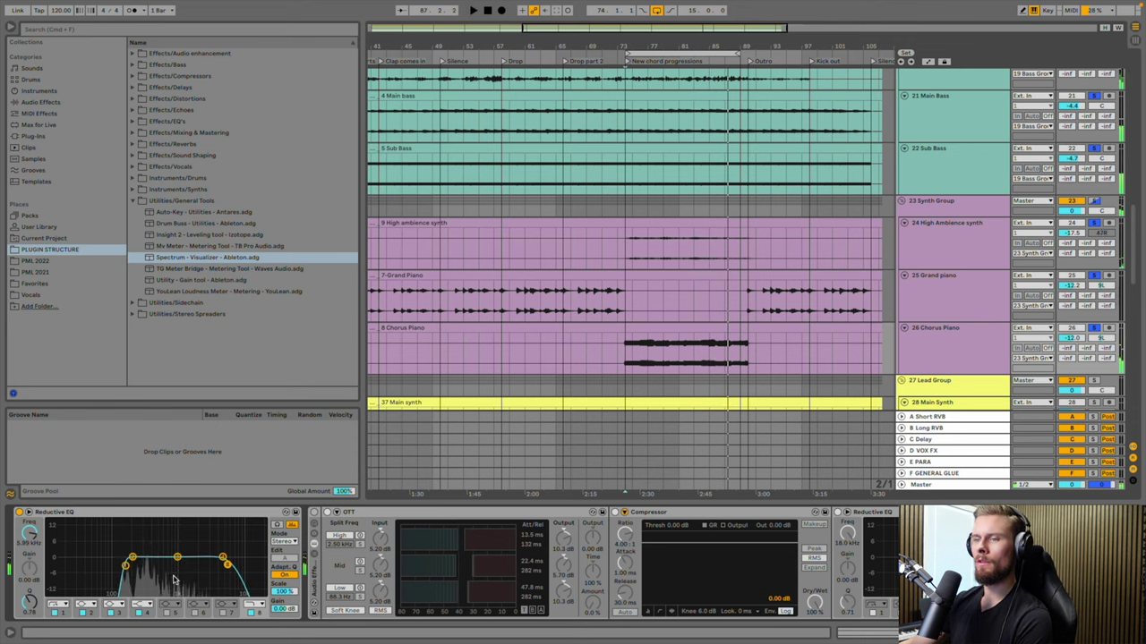
Solo the Lead Group and place the Main Synth's first Reductive EQ, switched on, ahead of its Audio Effect Rack
scroll(661, 317, down, 5)
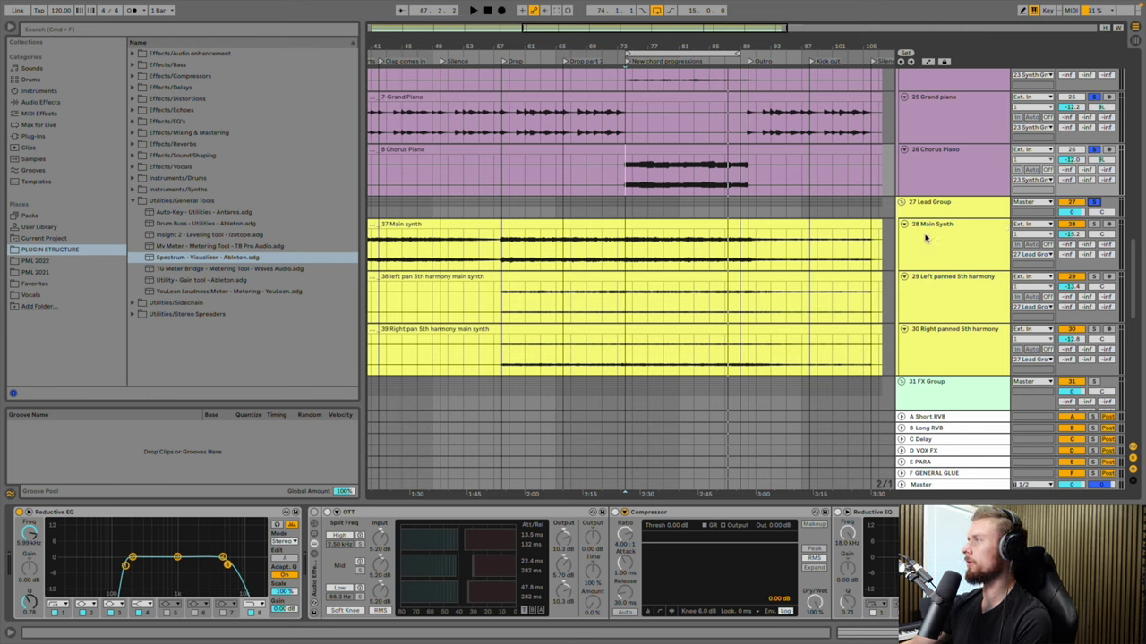
key(space)
click(736, 262)
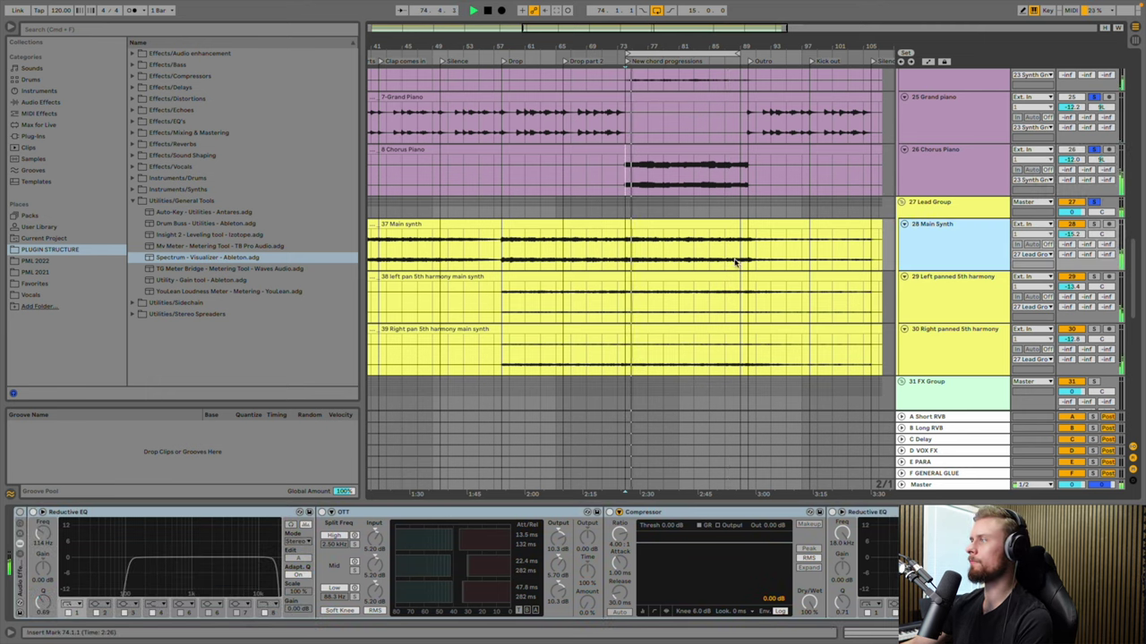
click(16, 519)
mouse_move(12, 524)
mouse_down()
mouse_move(52, 540)
mouse_move(16, 519)
mouse_up()
Raise the Main Synth EQ's low cut above 100 Hz and set its high cut to 4.64 kHz
mouse_move(118, 570)
mouse_down()
mouse_move(132, 566)
mouse_move(119, 567)
mouse_up()
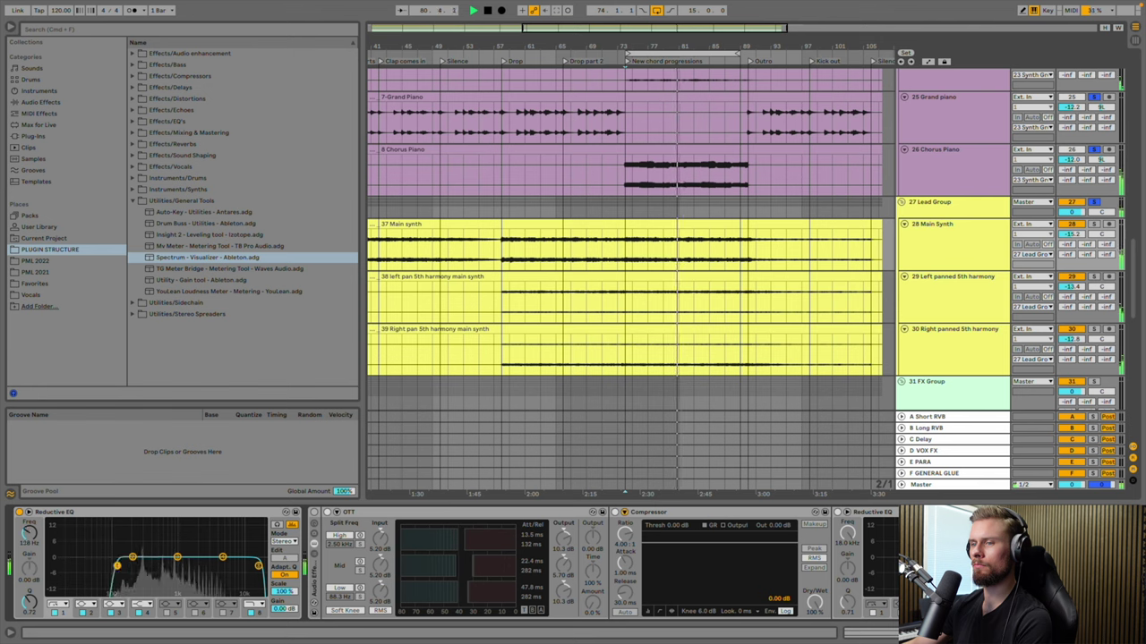
mouse_move(117, 566)
mouse_down()
mouse_move(48, 569)
mouse_move(132, 562)
mouse_up()
mouse_move(200, 566)
mouse_down()
mouse_move(233, 573)
mouse_move(229, 592)
mouse_move(224, 560)
mouse_move(212, 565)
mouse_up()
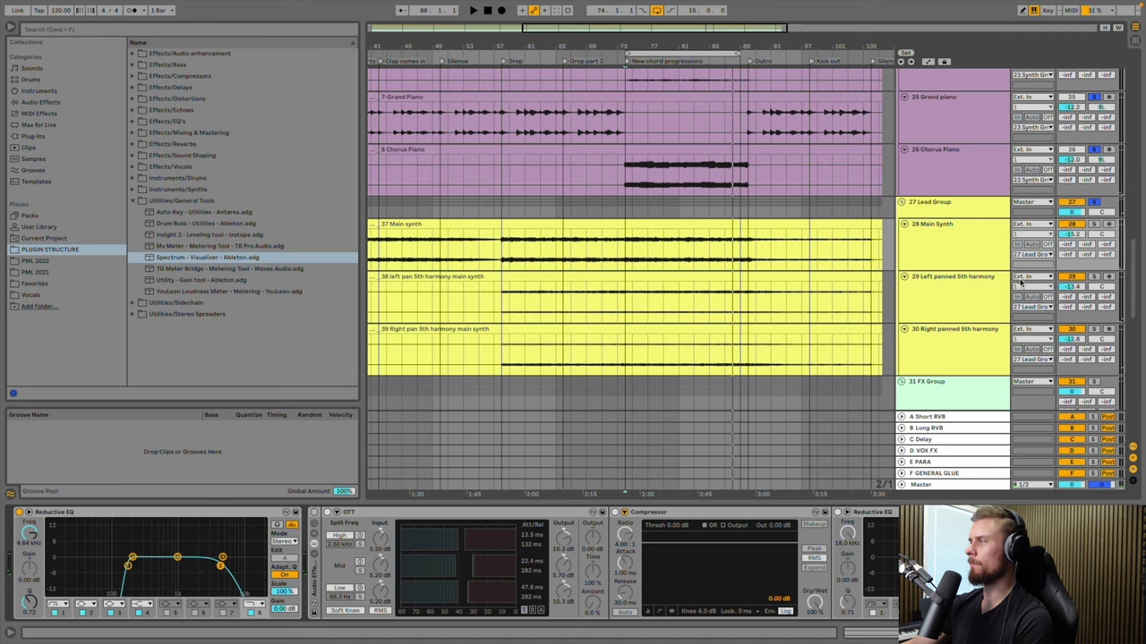
Place the Left panned 5th harmony's first Reductive EQ, switched on, ahead of its rack, with a raised low cut and 6.53 kHz high cut
click(967, 297)
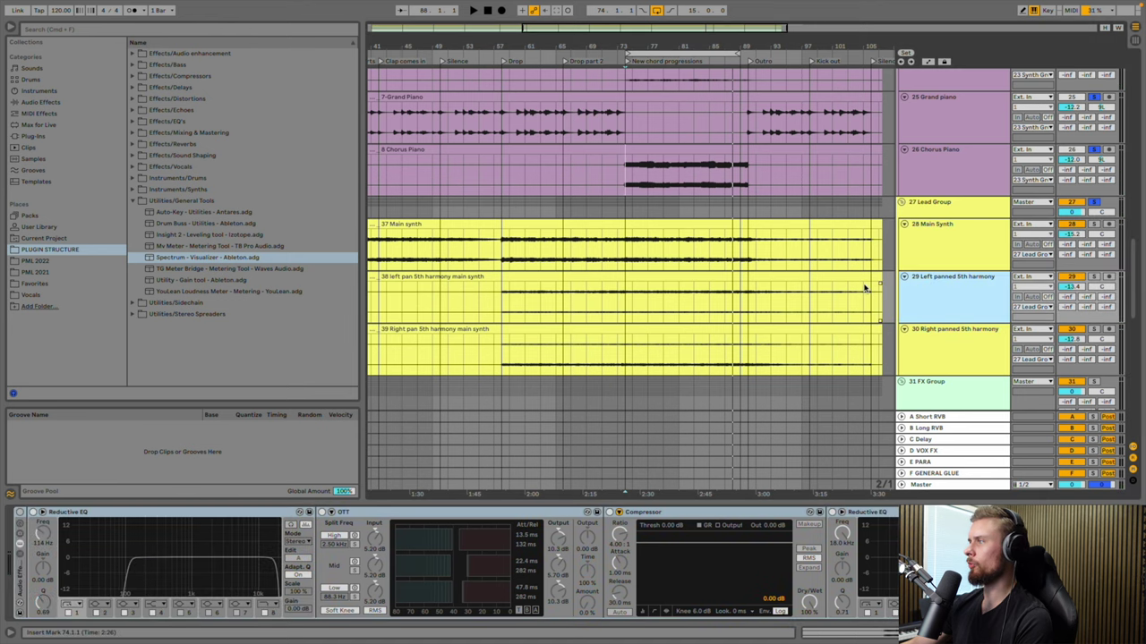
scroll(464, 324, down, 1)
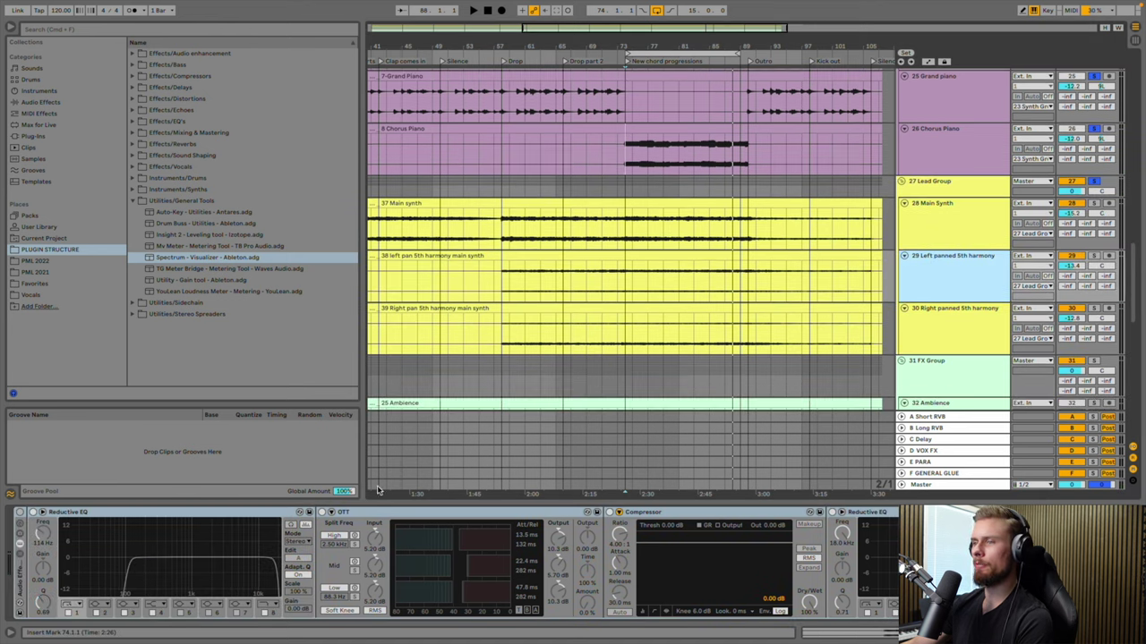
click(222, 511)
key(space)
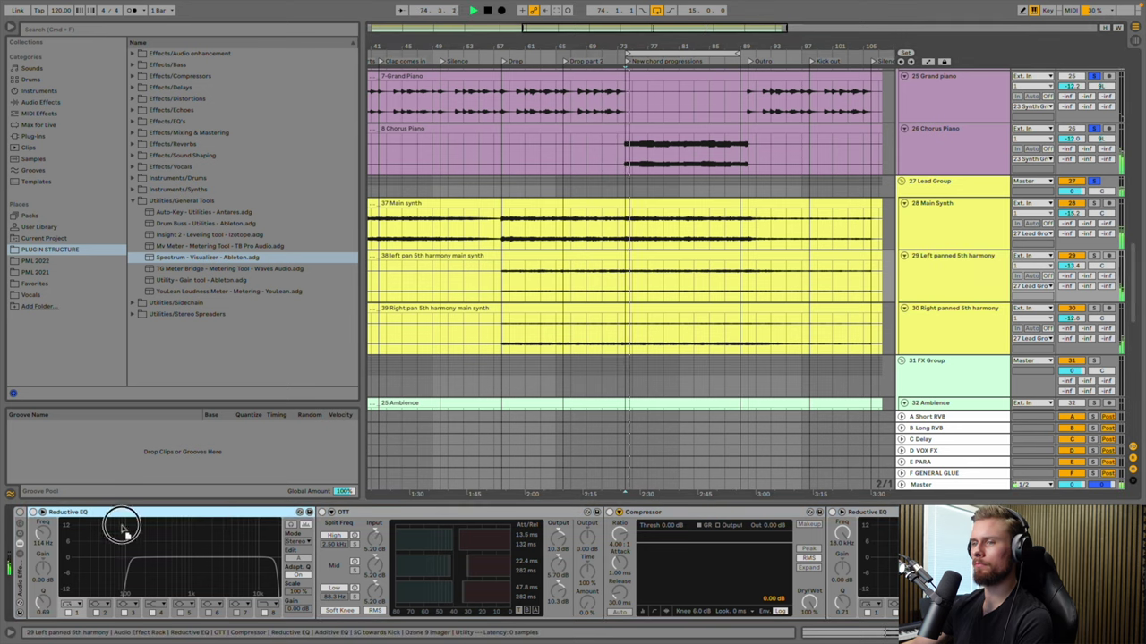
key(ctrl+z)
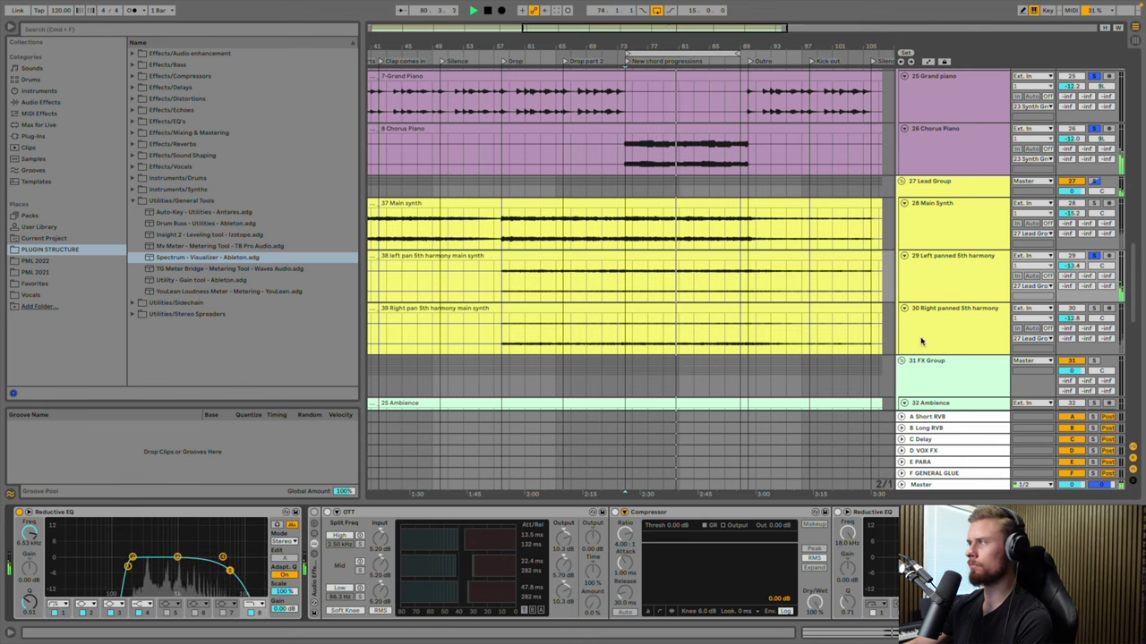
Solo the Right panned 5th harmony and place its first Reductive EQ, switched on, ahead of the Audio Effect Rack
click(1094, 309)
click(943, 269)
click(926, 334)
key(space)
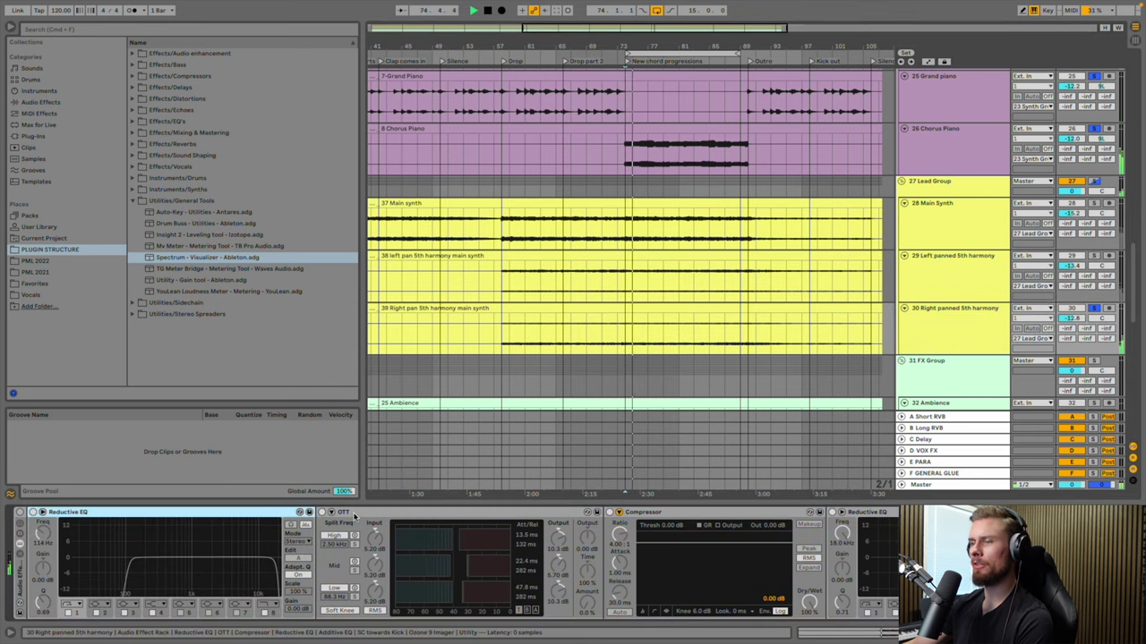
click(33, 512)
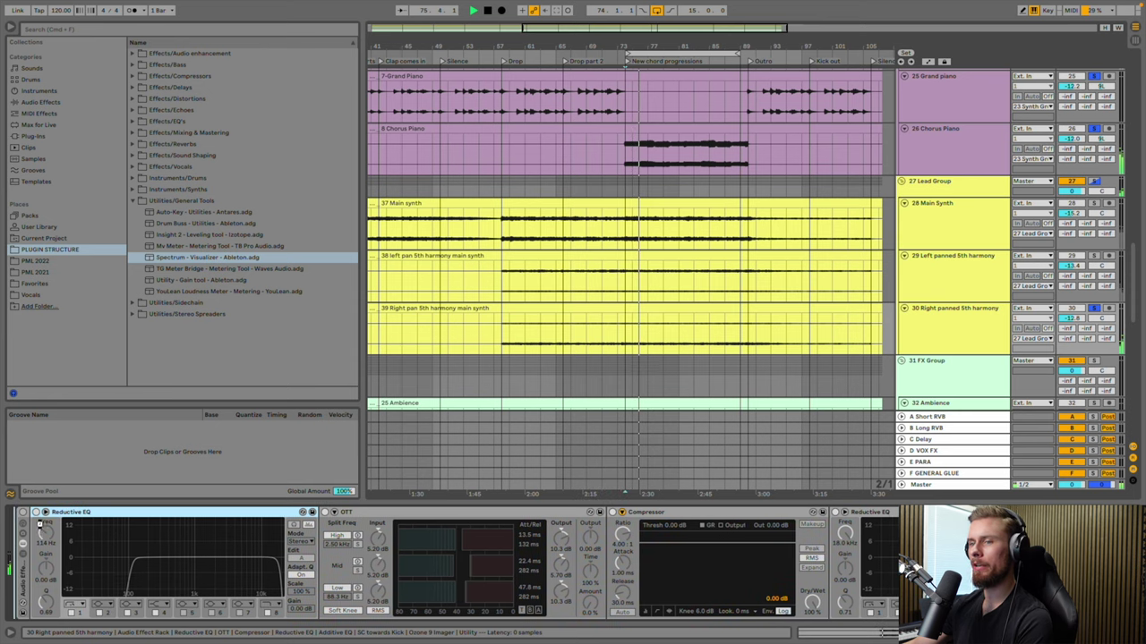
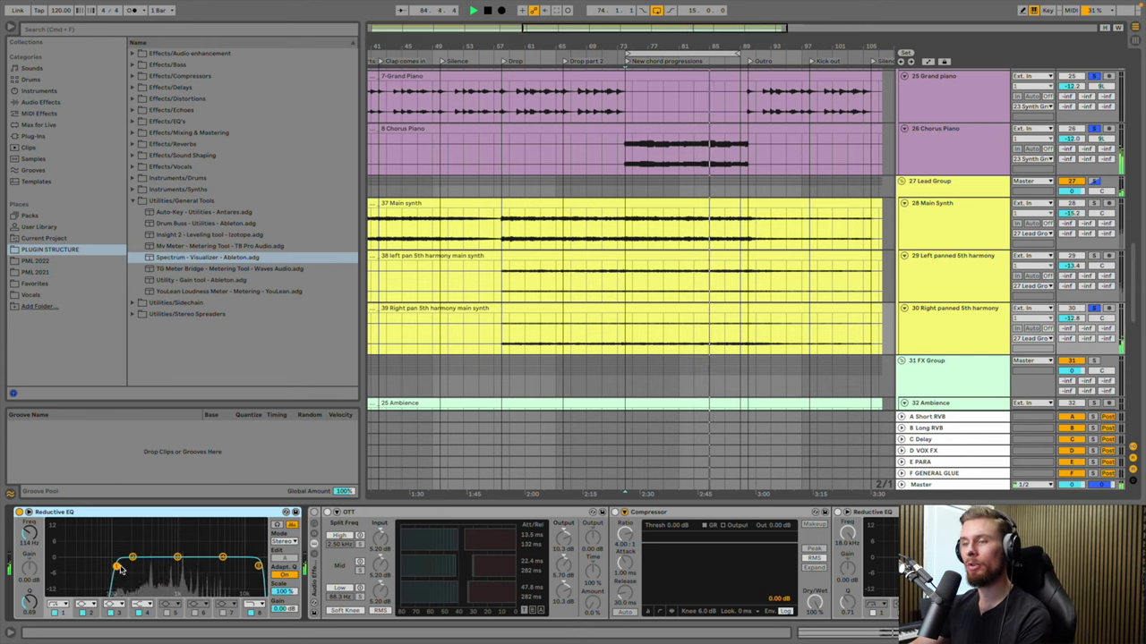
Raise the Right panned 5th harmony EQ's low cut above 200 Hz and set its high cut to 5.87 kHz
drag(119, 569, 132, 566)
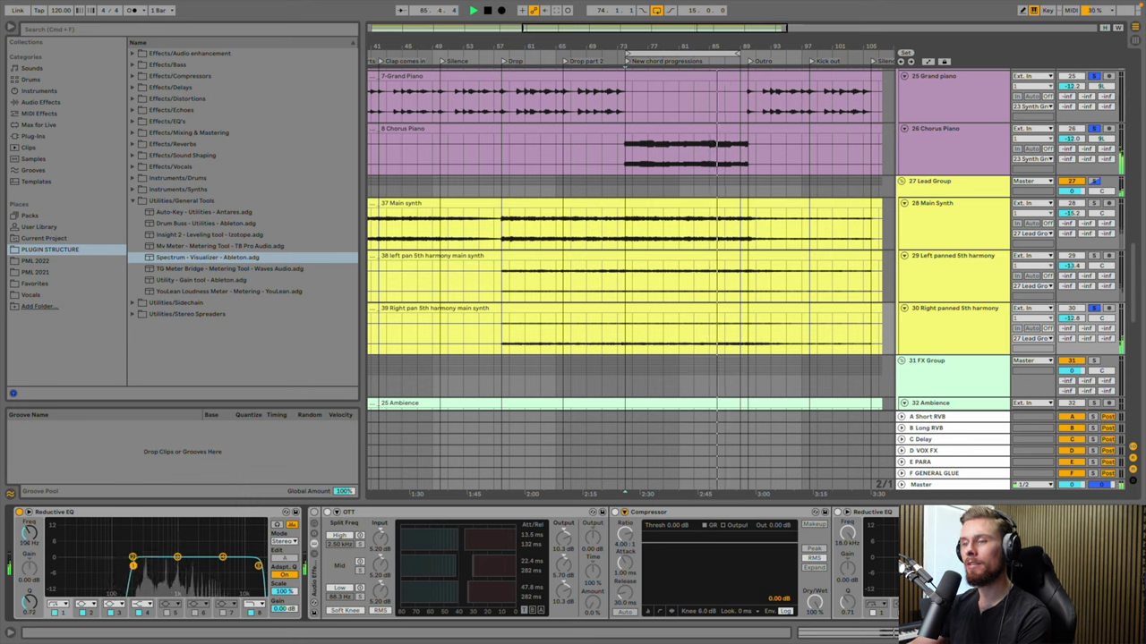
click(222, 559)
drag(224, 570, 229, 573)
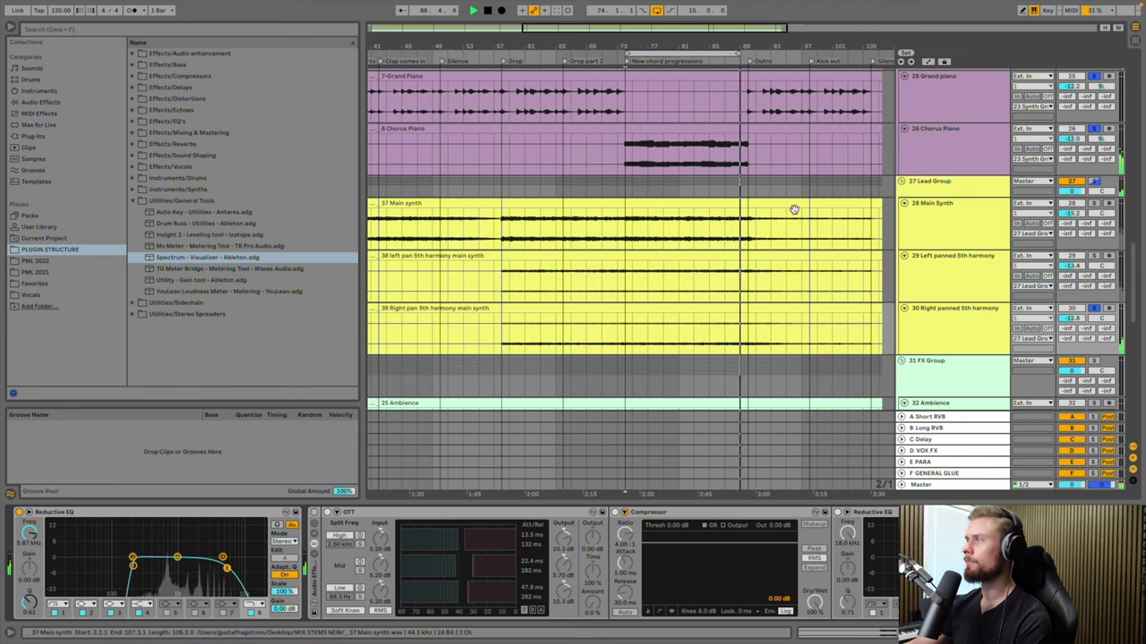
Clear the solos on the two panned harmony tracks, then solo the Kick Group and play it from bar 74
click(1093, 308)
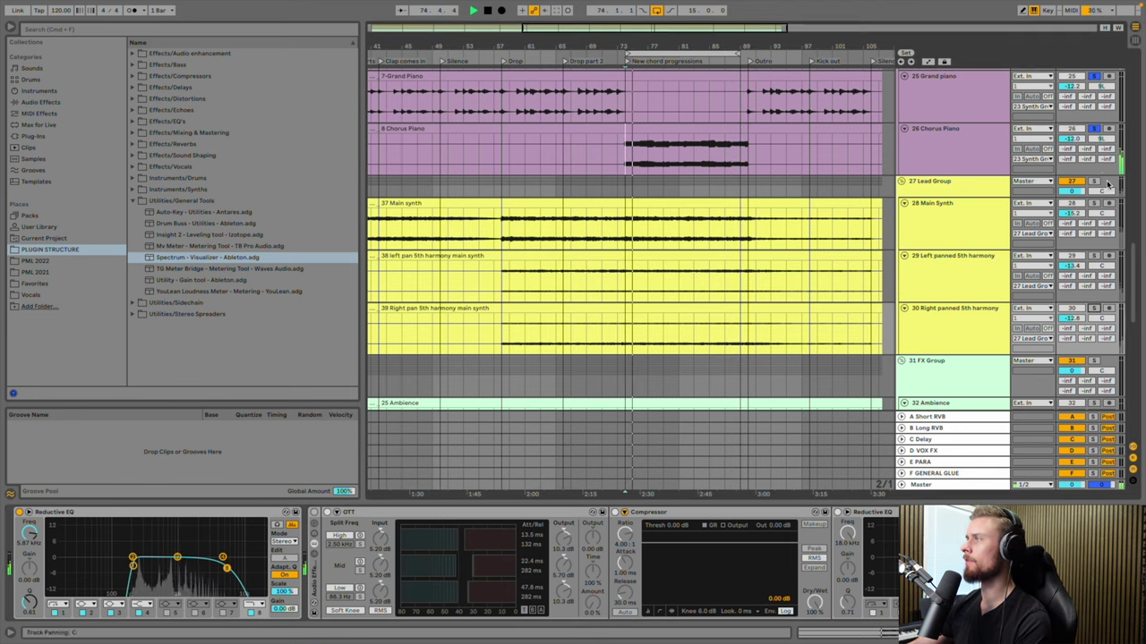
scroll(718, 234, down, 2)
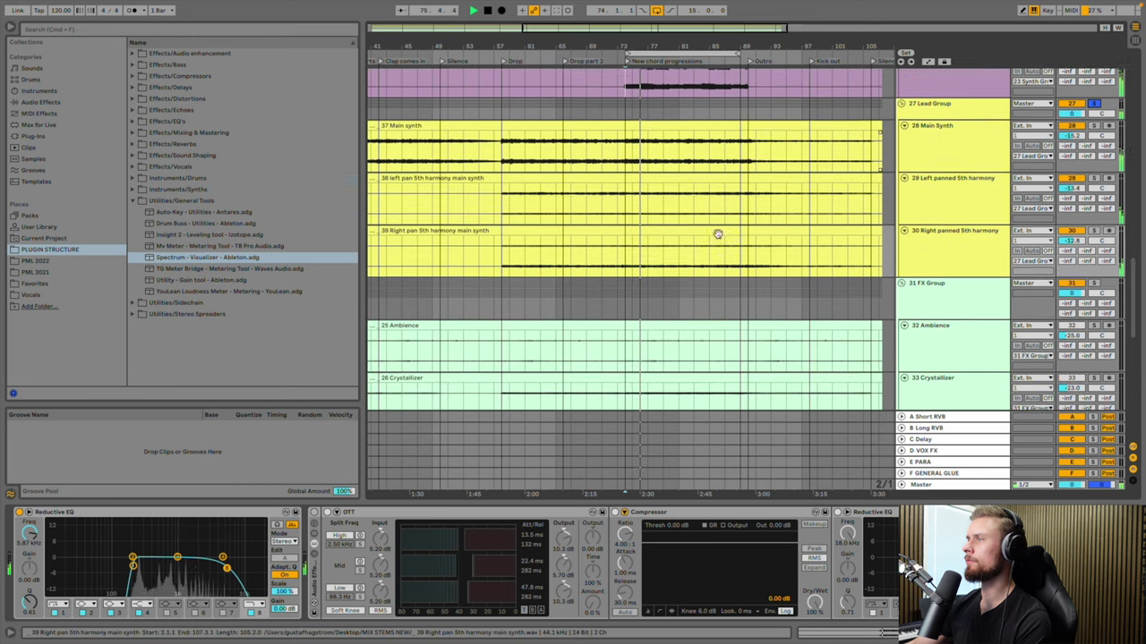
scroll(718, 234, down, 2)
scroll(714, 238, up, 5)
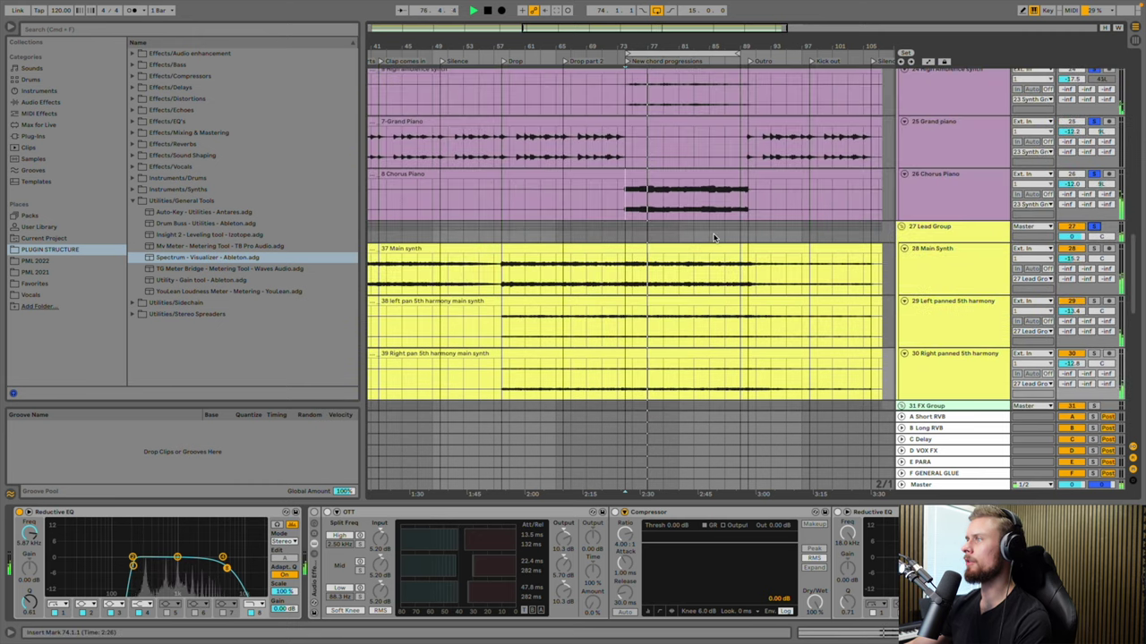
scroll(716, 235, up, 15)
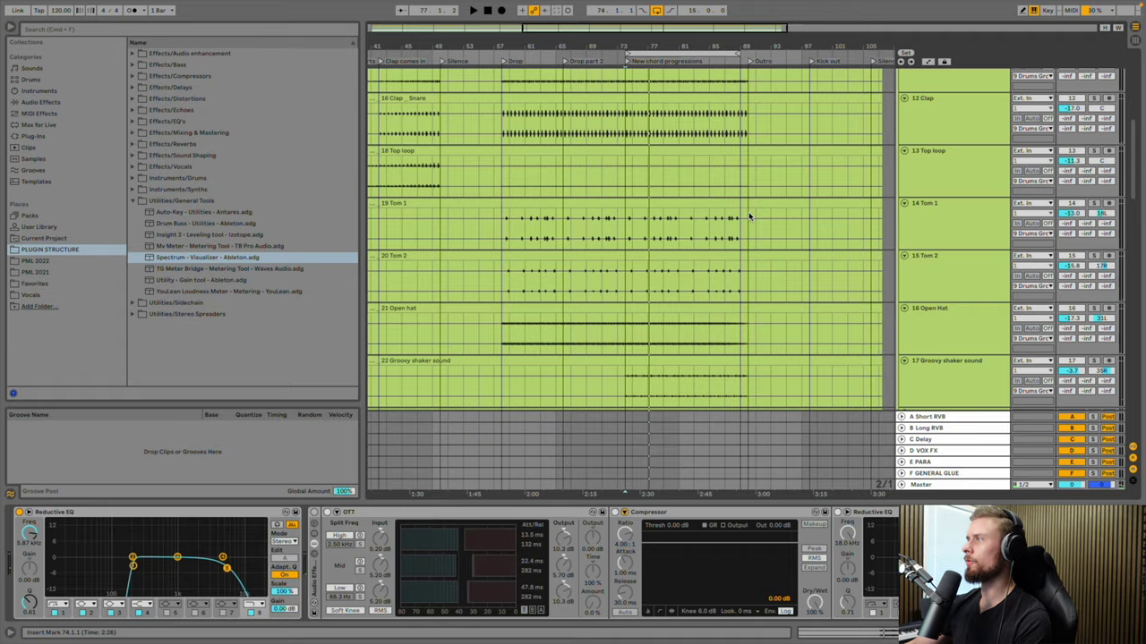
scroll(750, 217, up, 8)
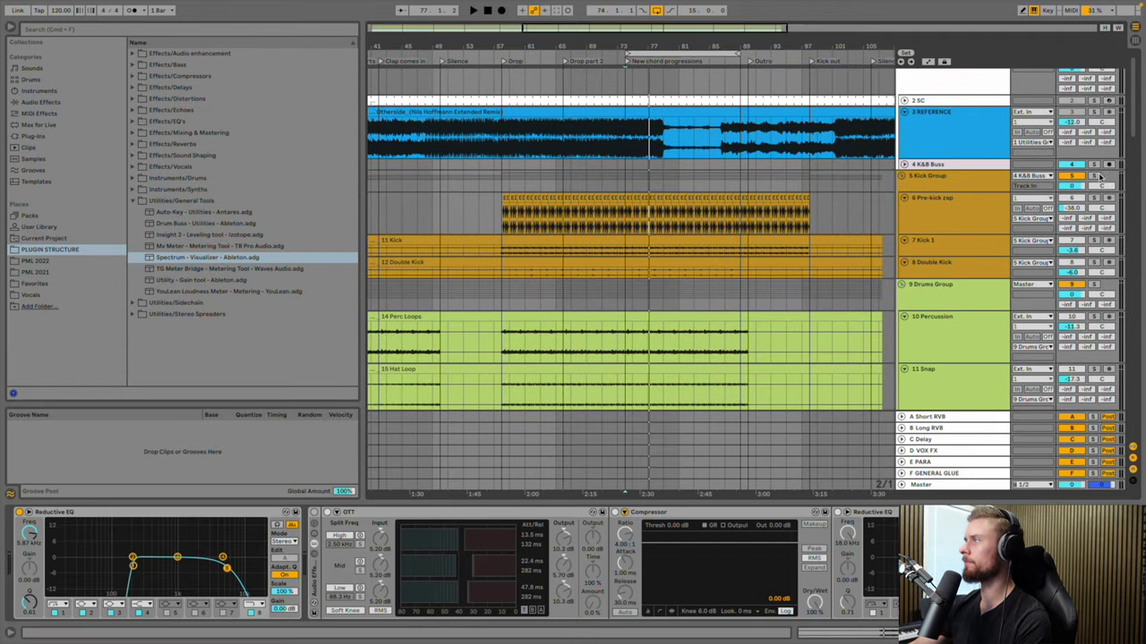
key(space)
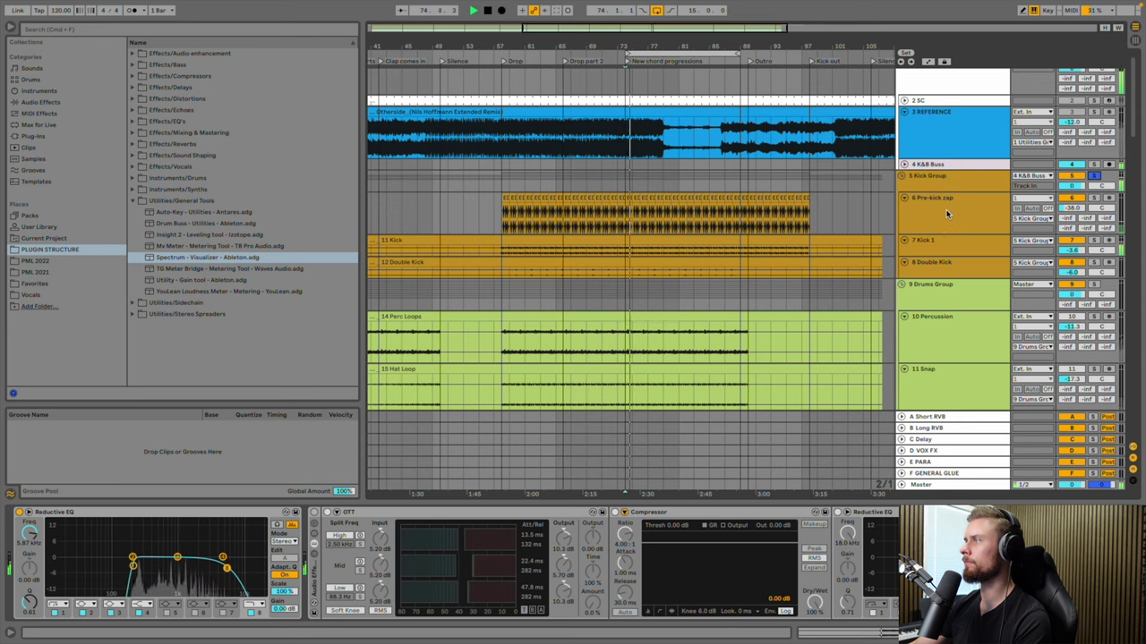
Lower the Pre-kick zap track volume to -47.4 dB and enlarge the Kick 1 and Double Kick tracks
click(947, 213)
click(1073, 208)
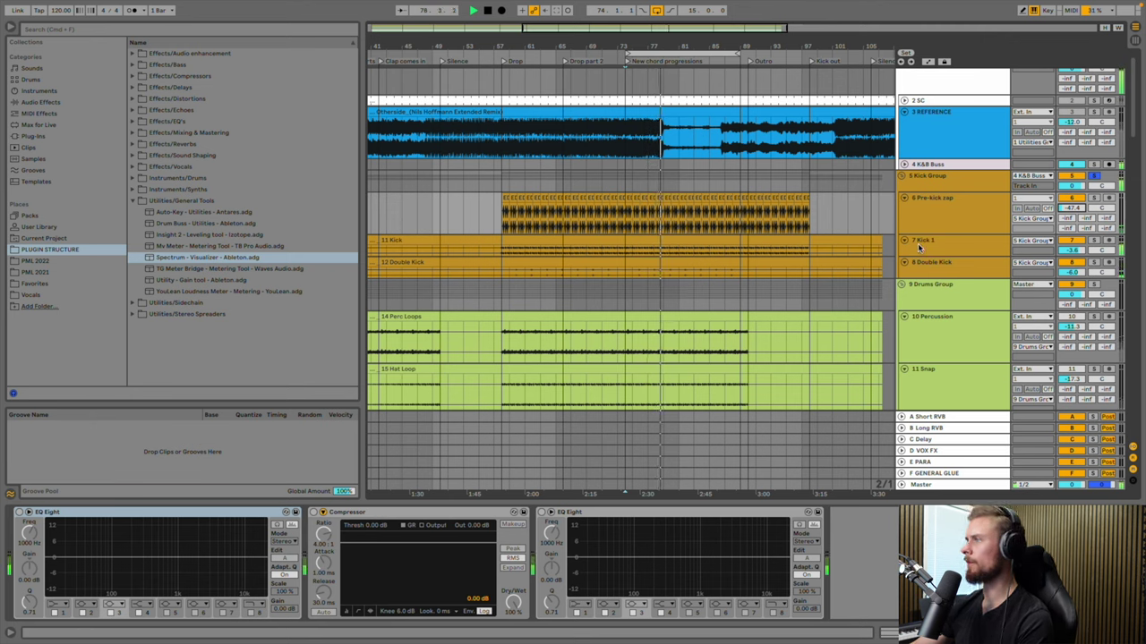
scroll(915, 249, up, 3)
scroll(945, 333, up, 3)
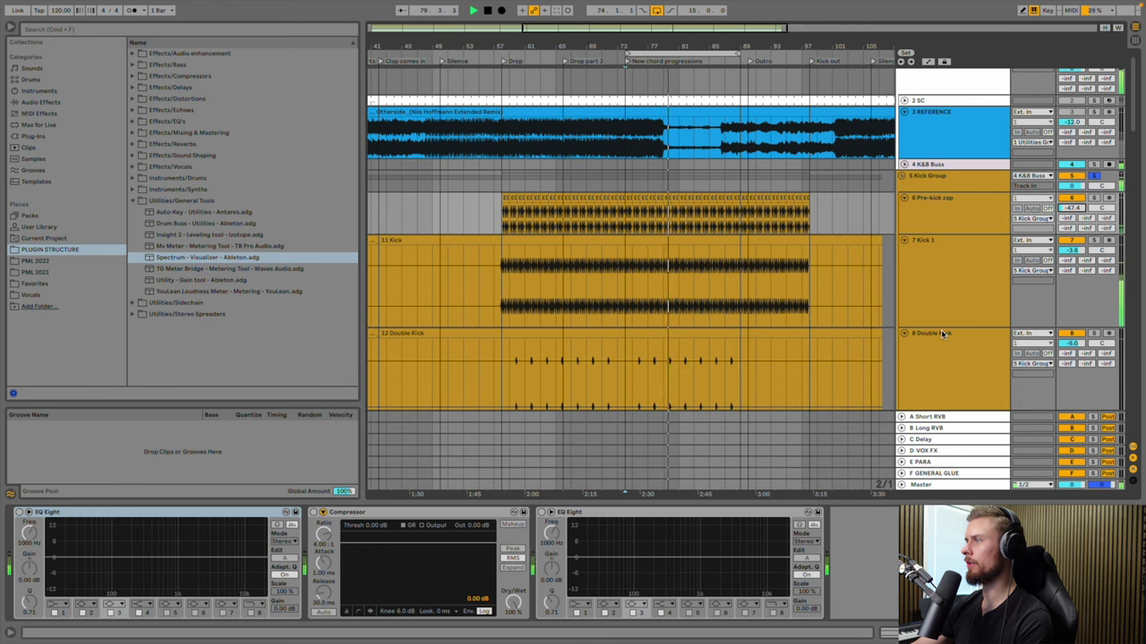
Switch on Kick 1's first EQ Eight and set a 27.2 Hz low cut and a gentle 12.4 kHz high cut
click(941, 243)
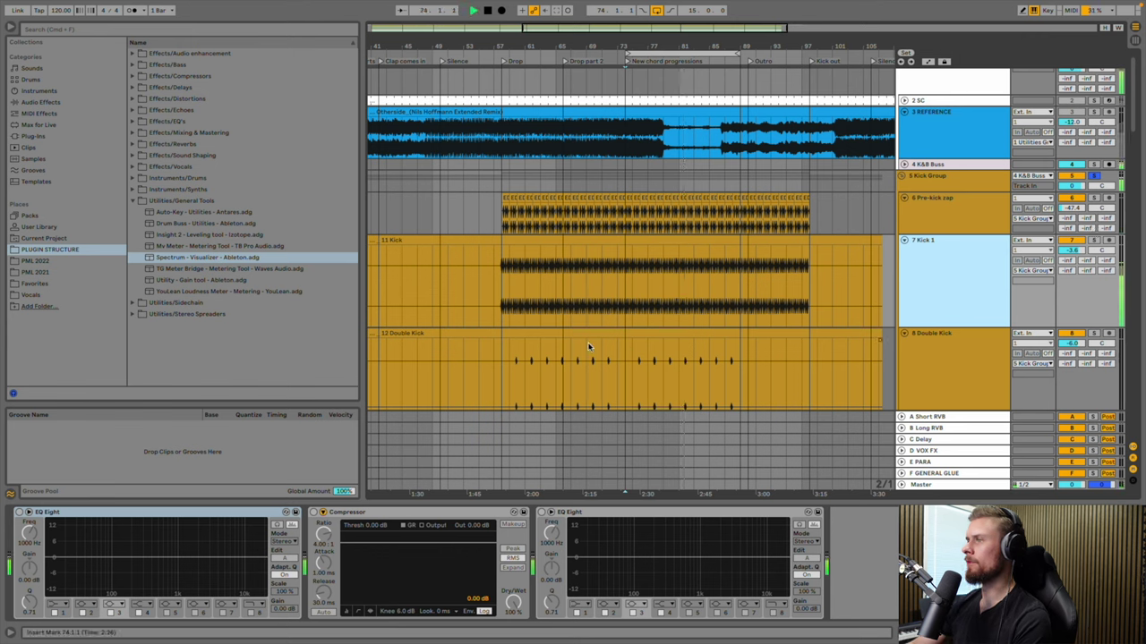
click(20, 515)
click(19, 513)
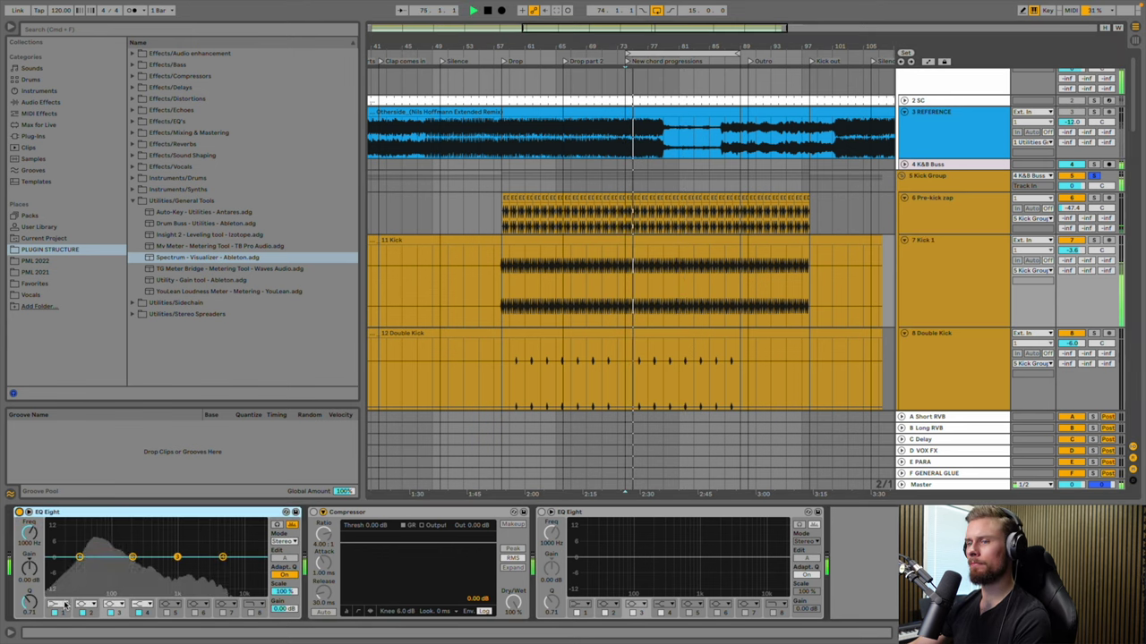
drag(79, 566, 76, 566)
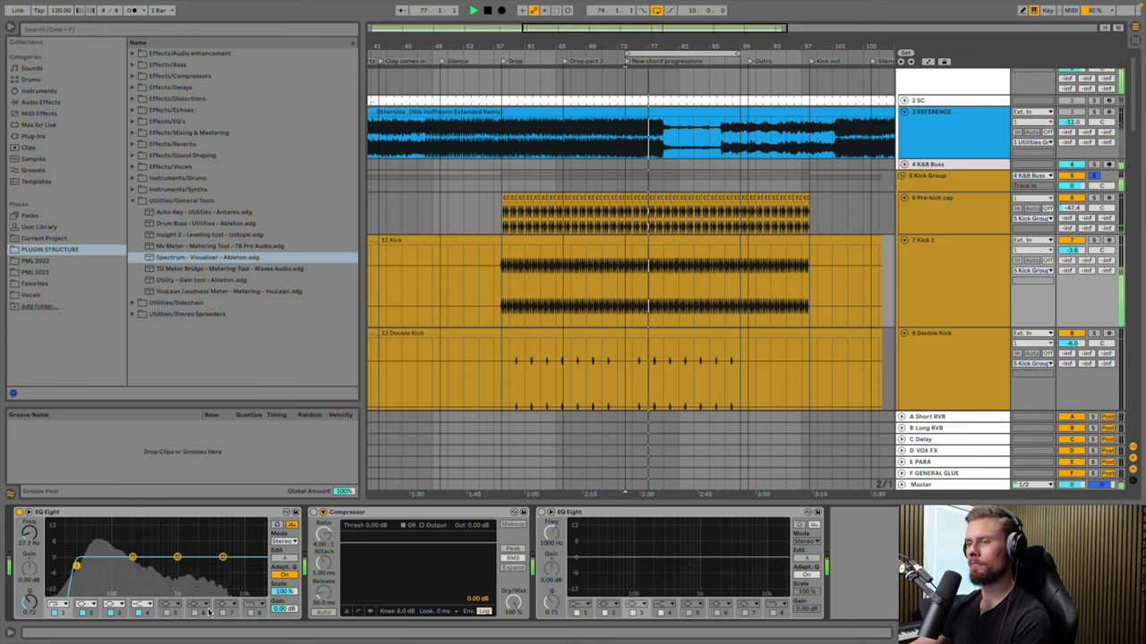
click(249, 614)
drag(243, 558, 247, 583)
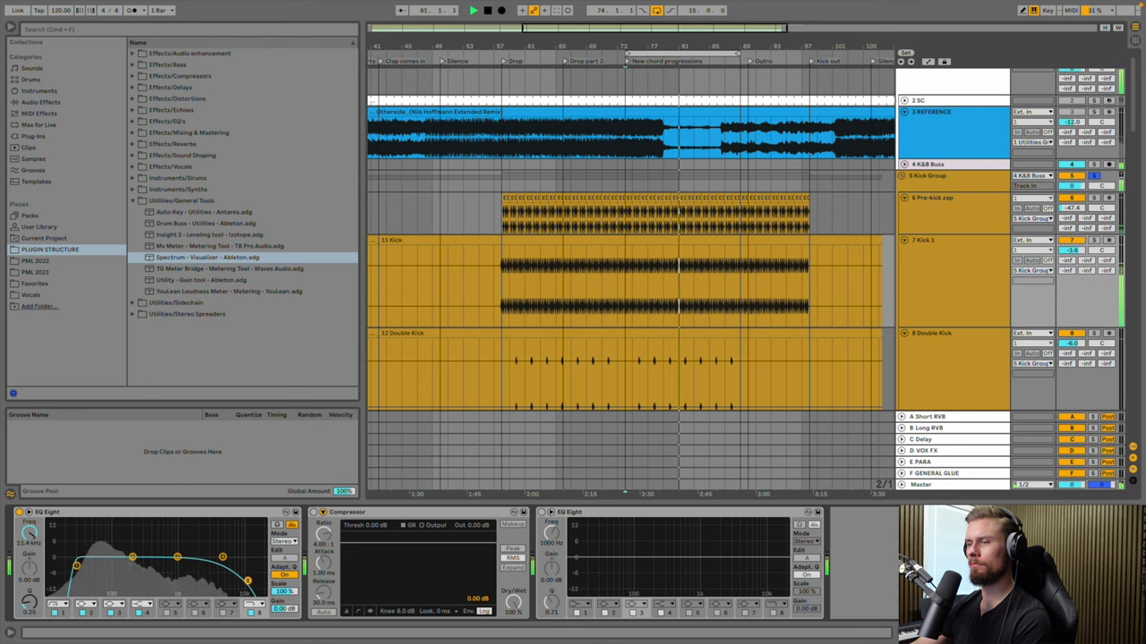
click(913, 385)
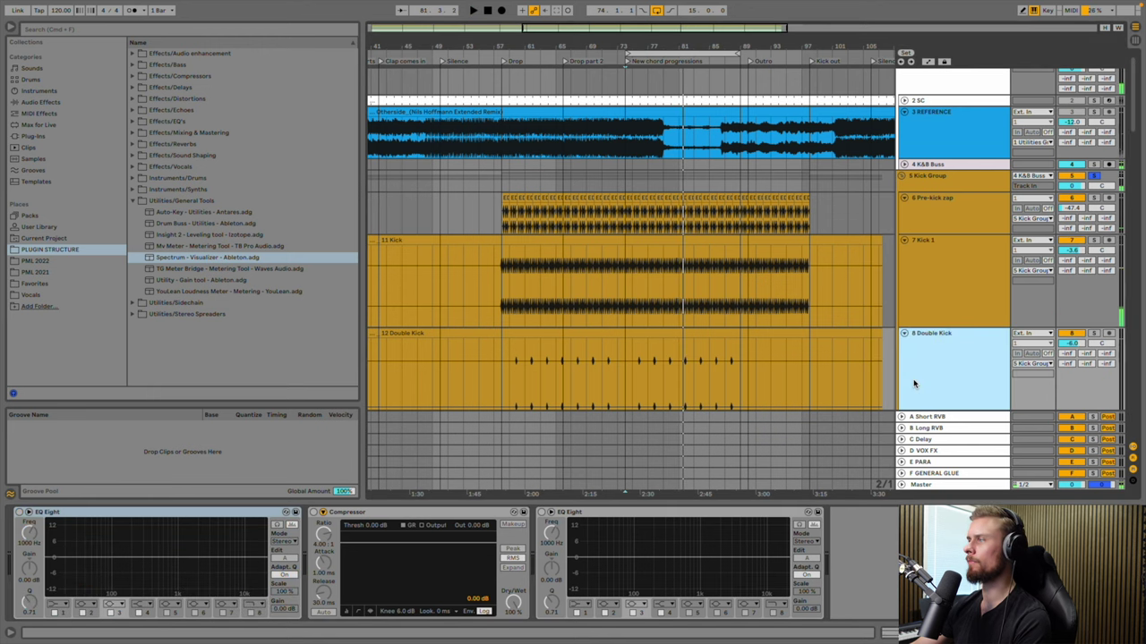
click(19, 512)
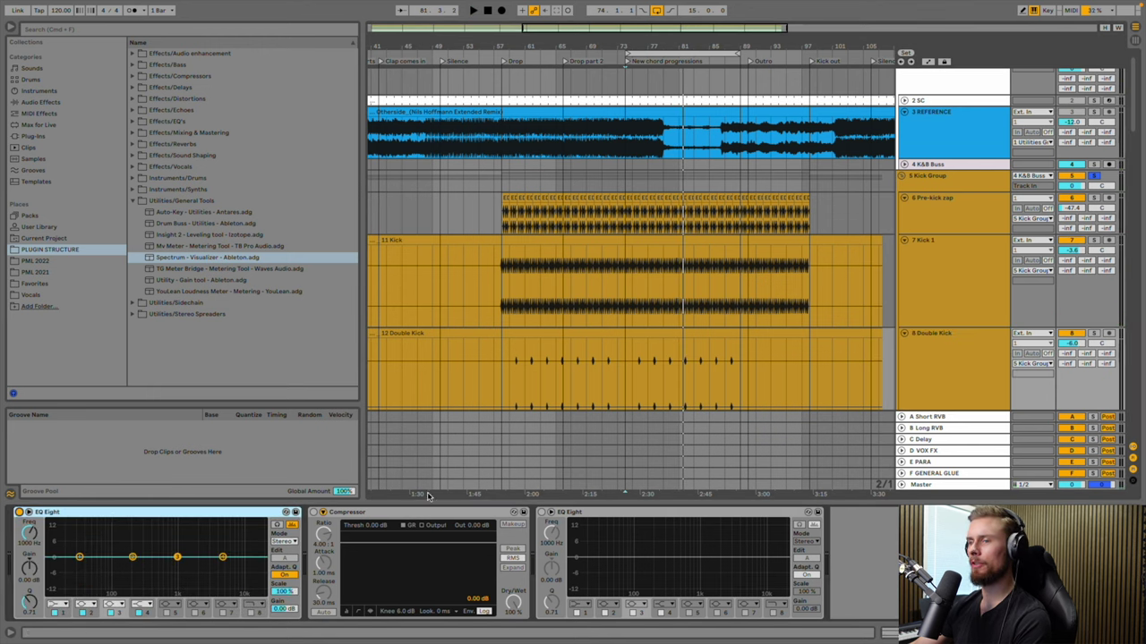
click(960, 268)
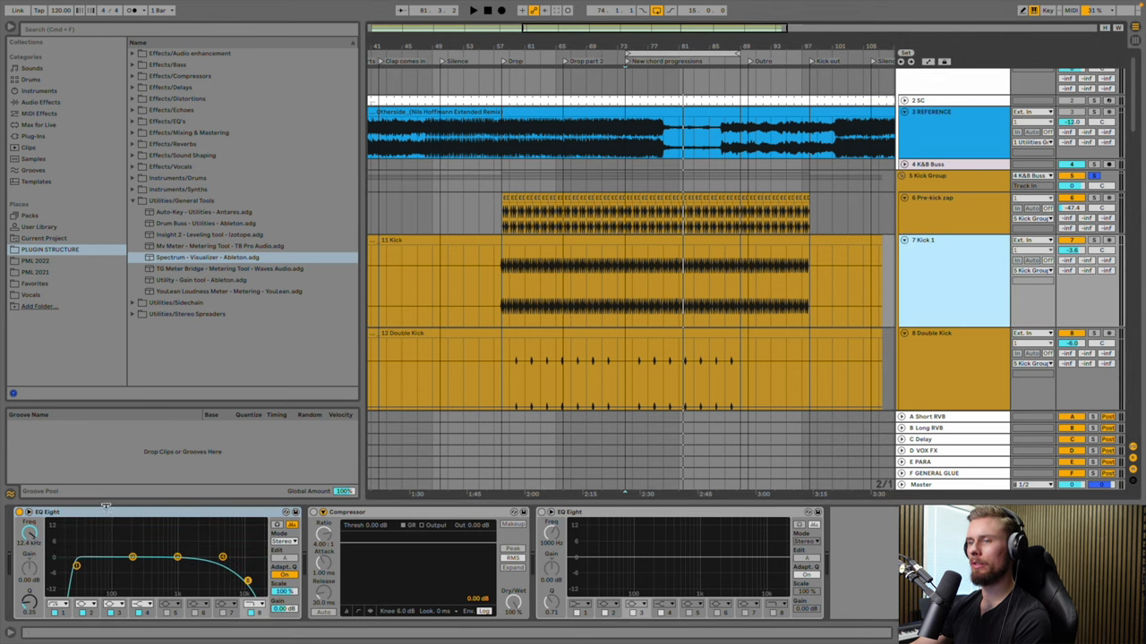
click(109, 512)
click(879, 365)
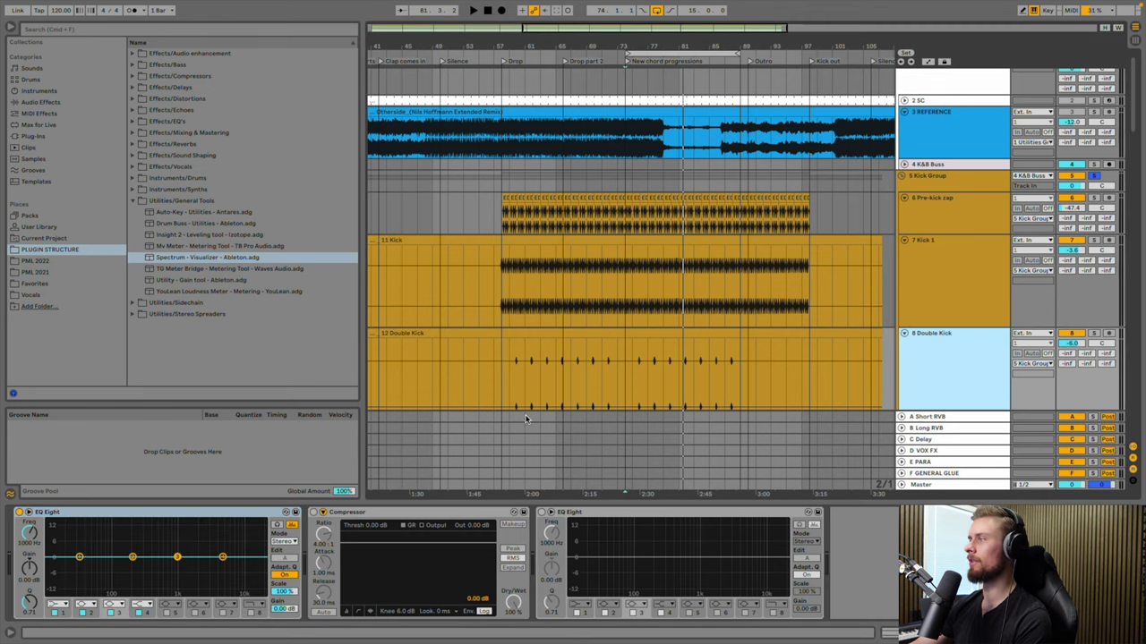
click(114, 521)
key(ctrl+v)
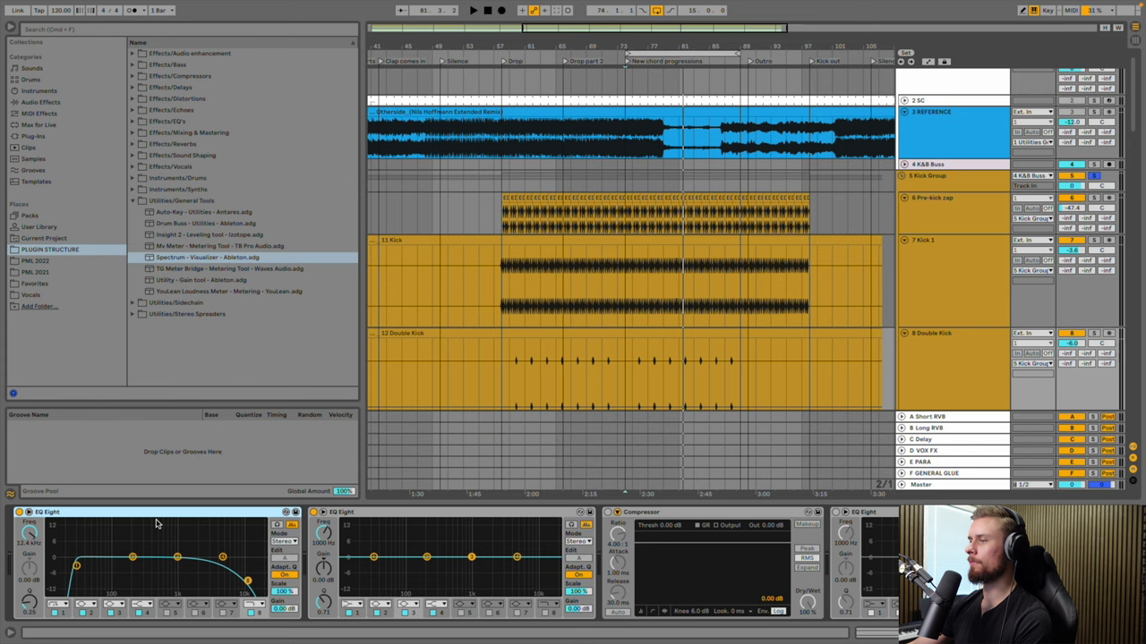
key(ctrl+z)
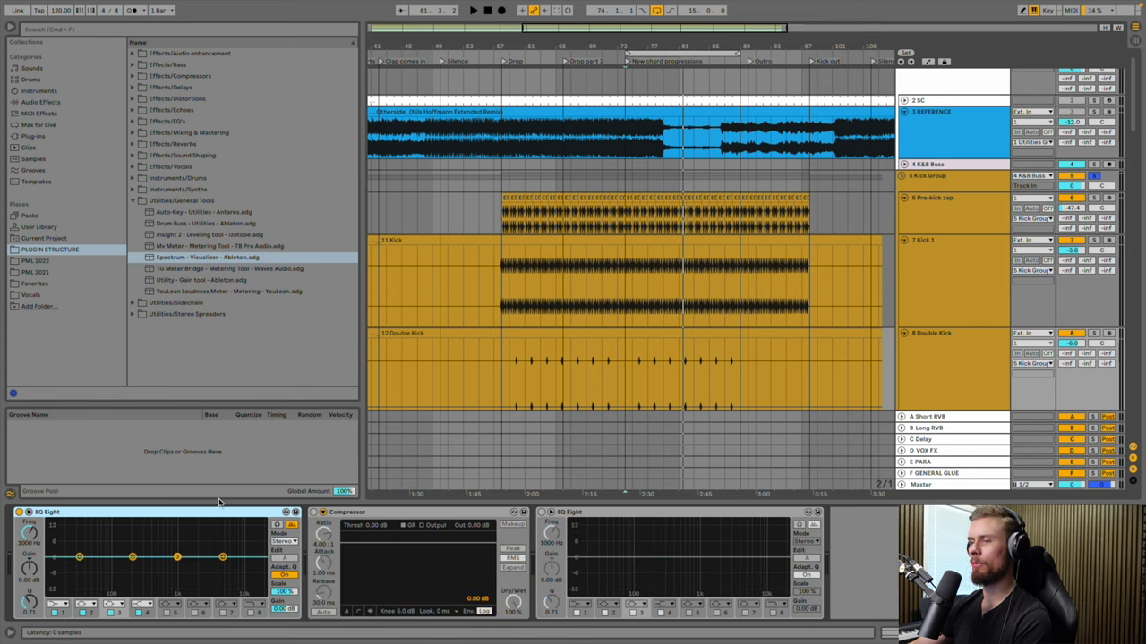
click(927, 293)
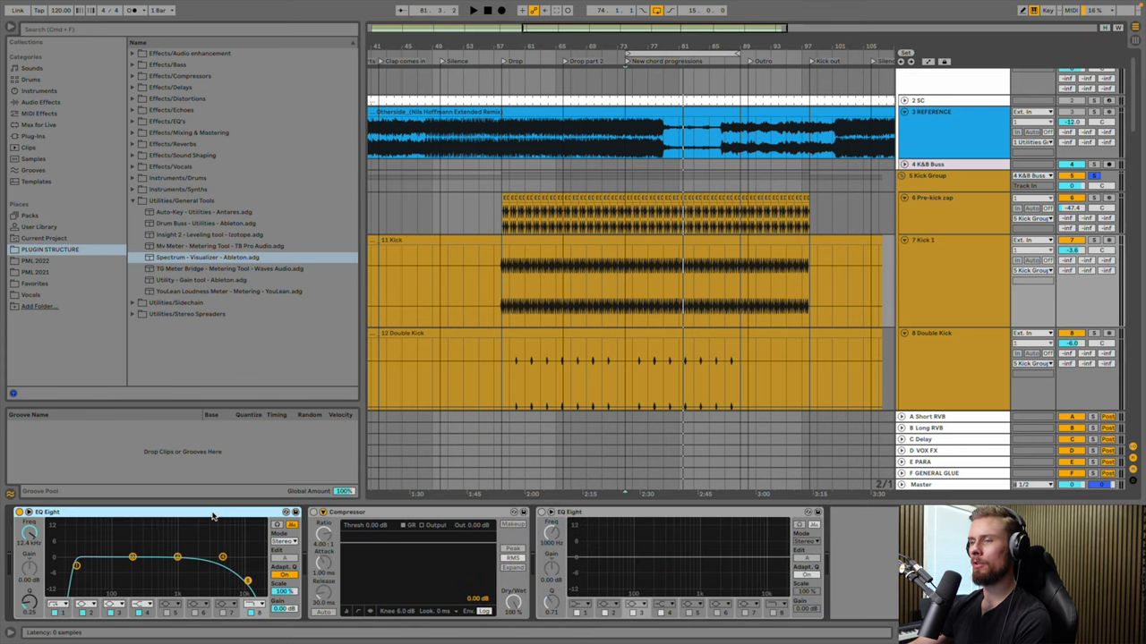
drag(515, 383, 515, 386)
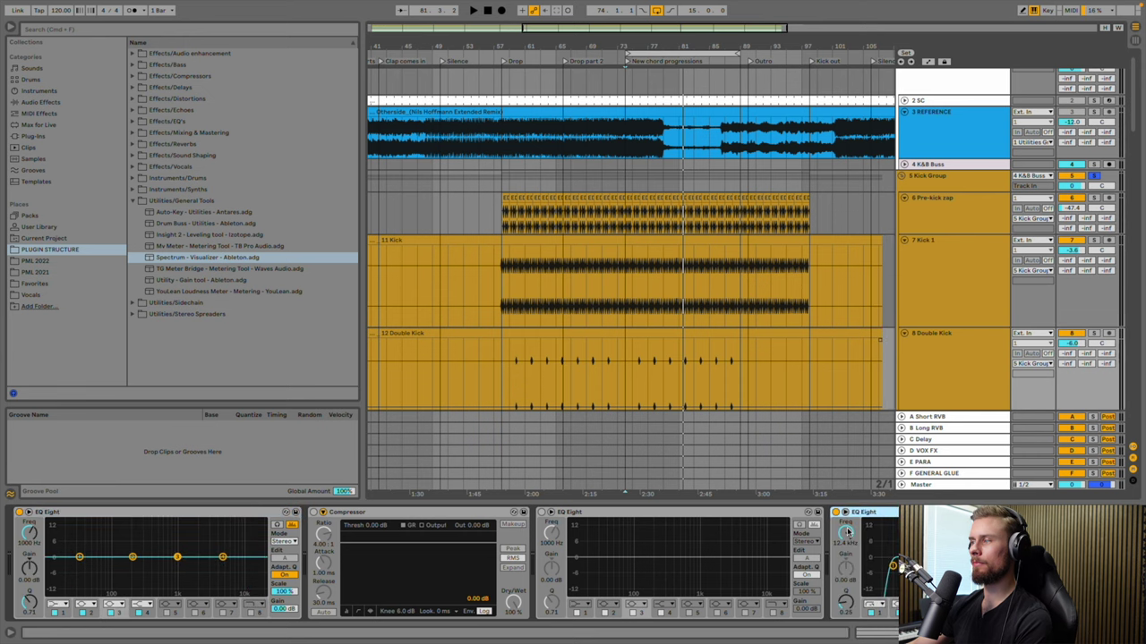
drag(892, 512, 40, 533)
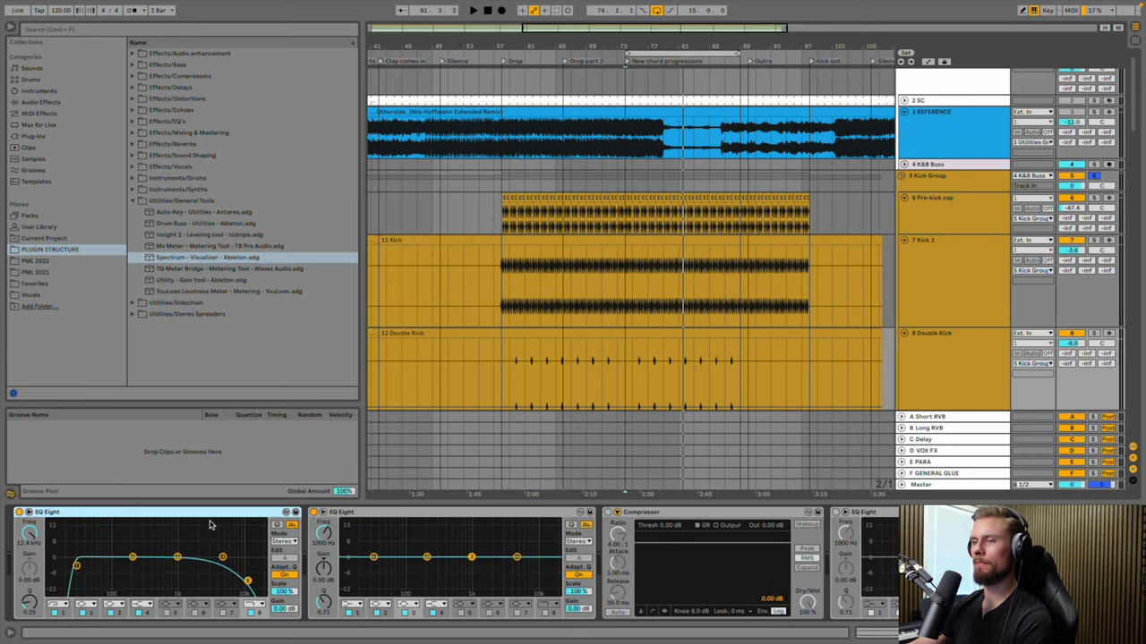
key(Delete)
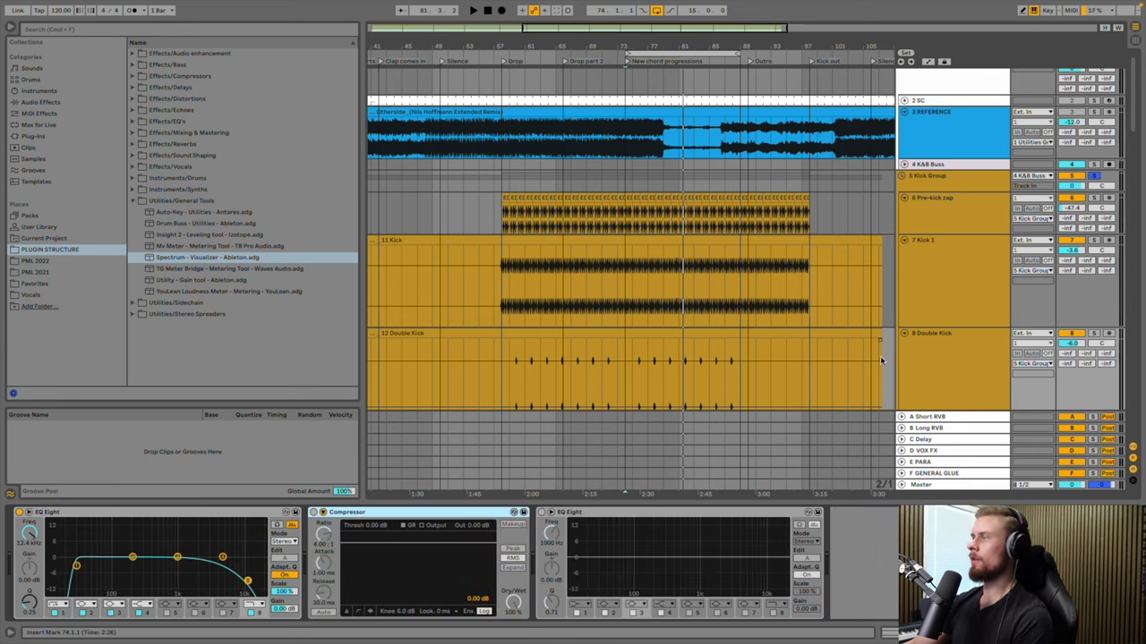
Switch on the Pre-kick zap's first EQ Eight and set band 1 as a low cut just under 1 kHz during playback
click(930, 222)
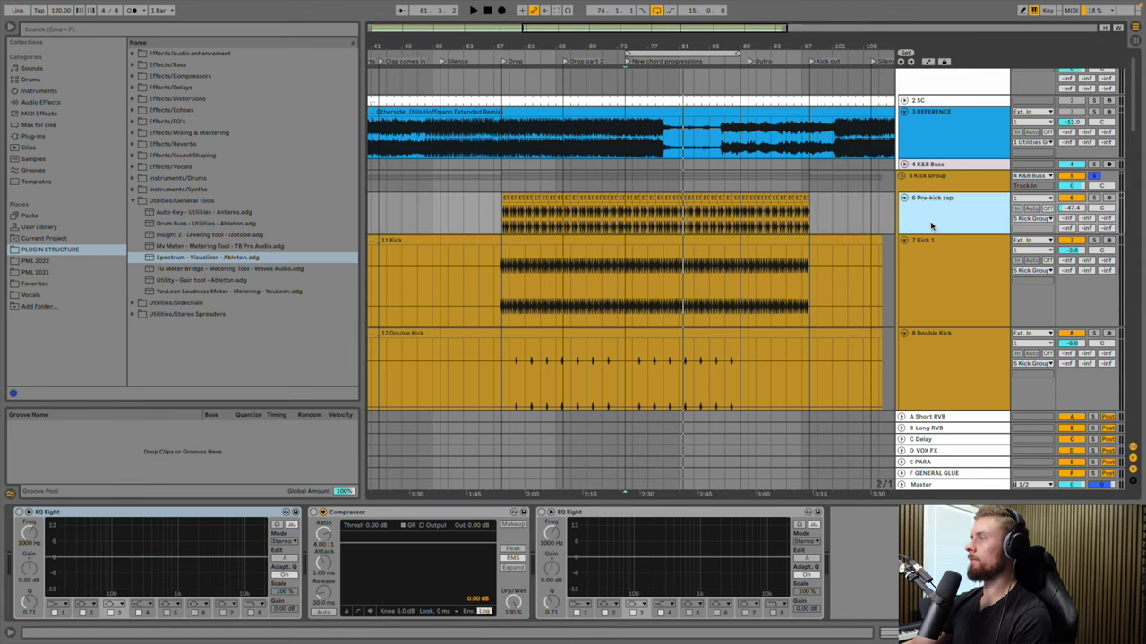
click(19, 513)
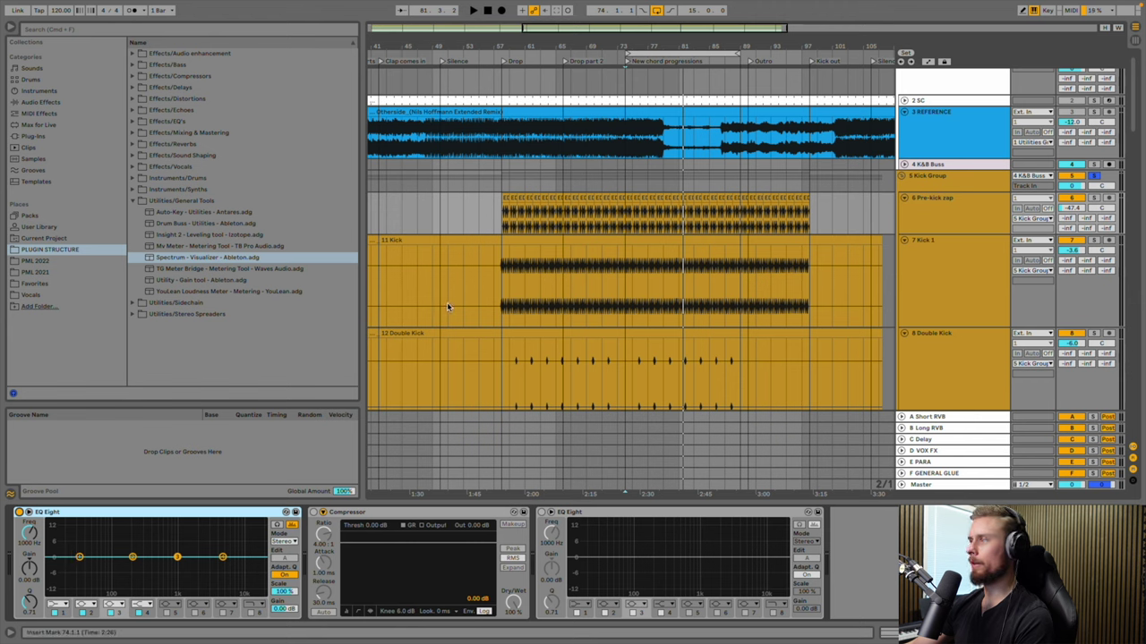
key(space)
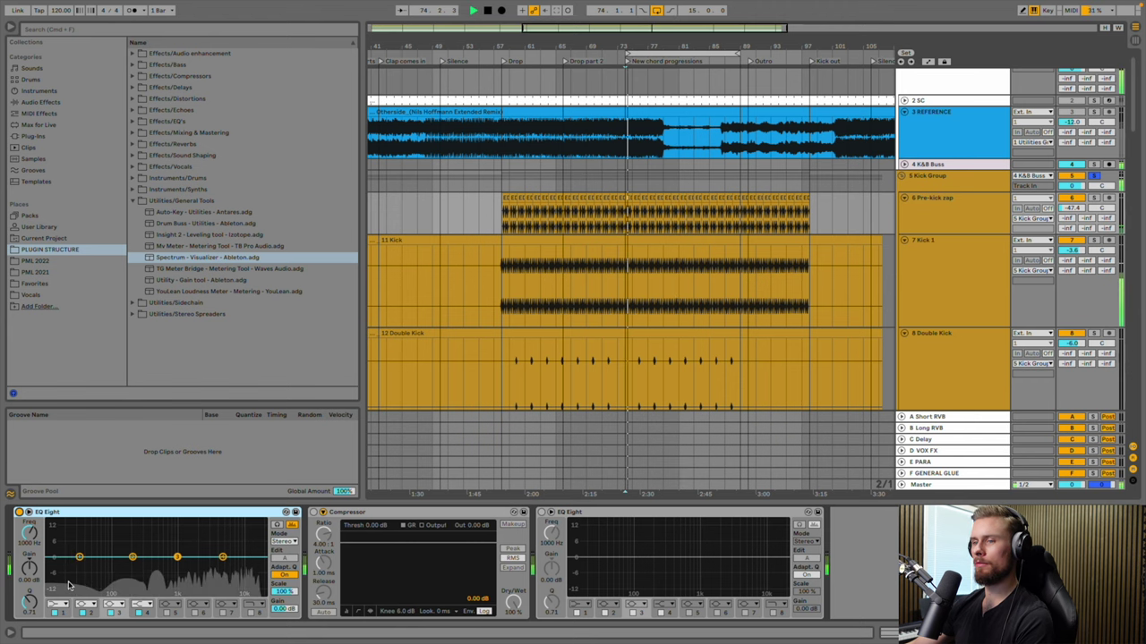
click(58, 605)
click(58, 542)
drag(78, 559, 179, 567)
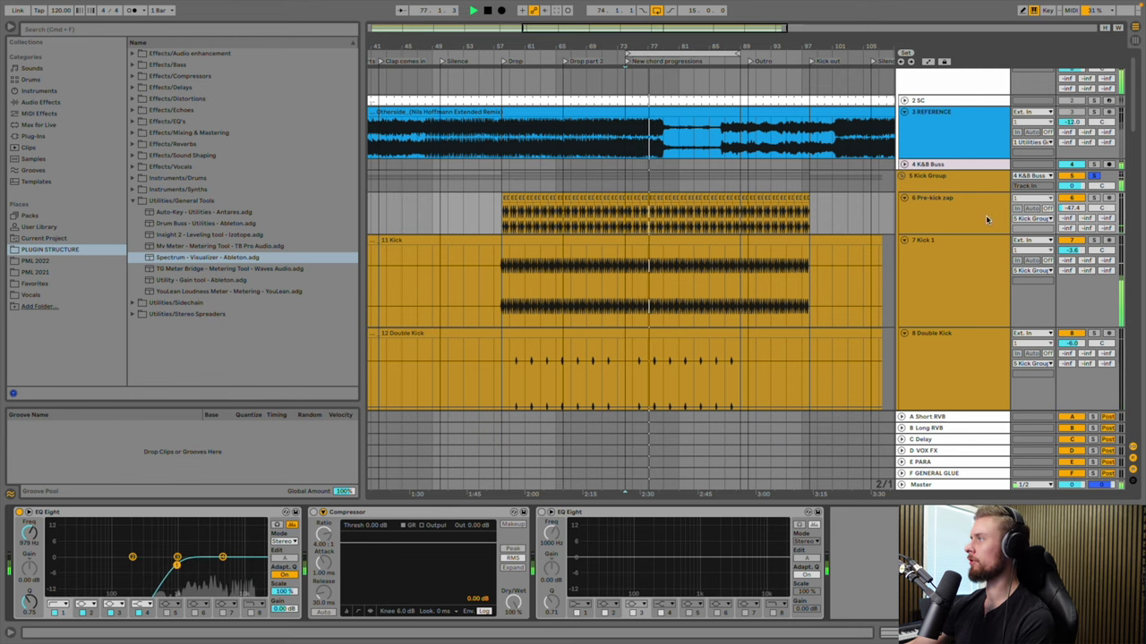
Solo the Pre-kick zap track and set its volume to -45.0 dB during playback
click(1090, 199)
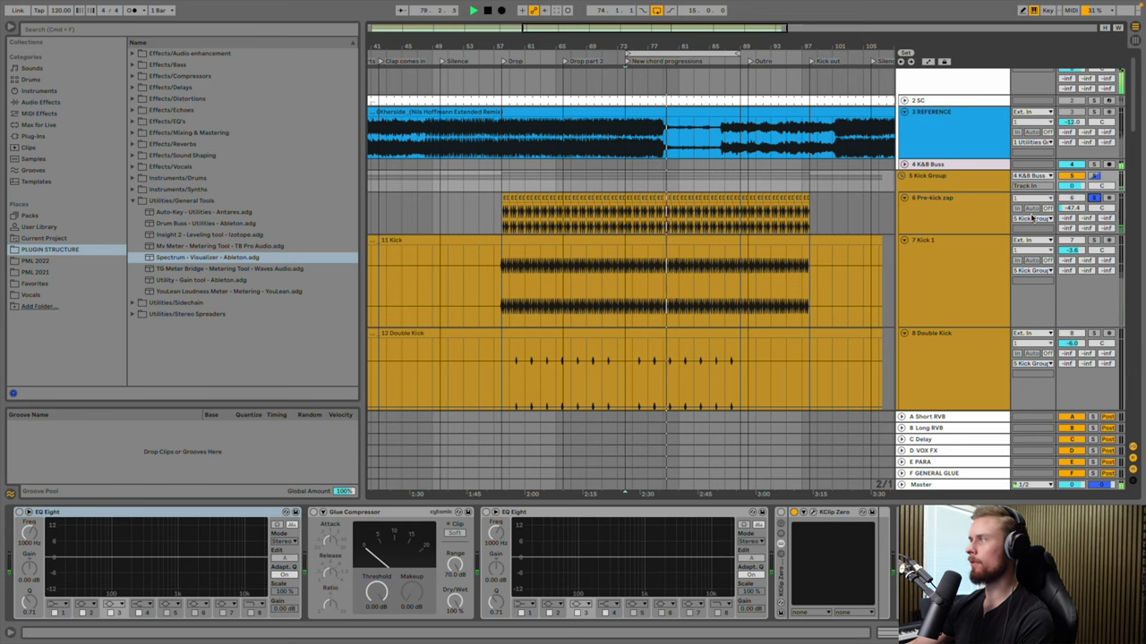
mouse_move(1072, 207)
mouse_down()
mouse_move(1072, 181)
mouse_move(1072, 209)
mouse_up()
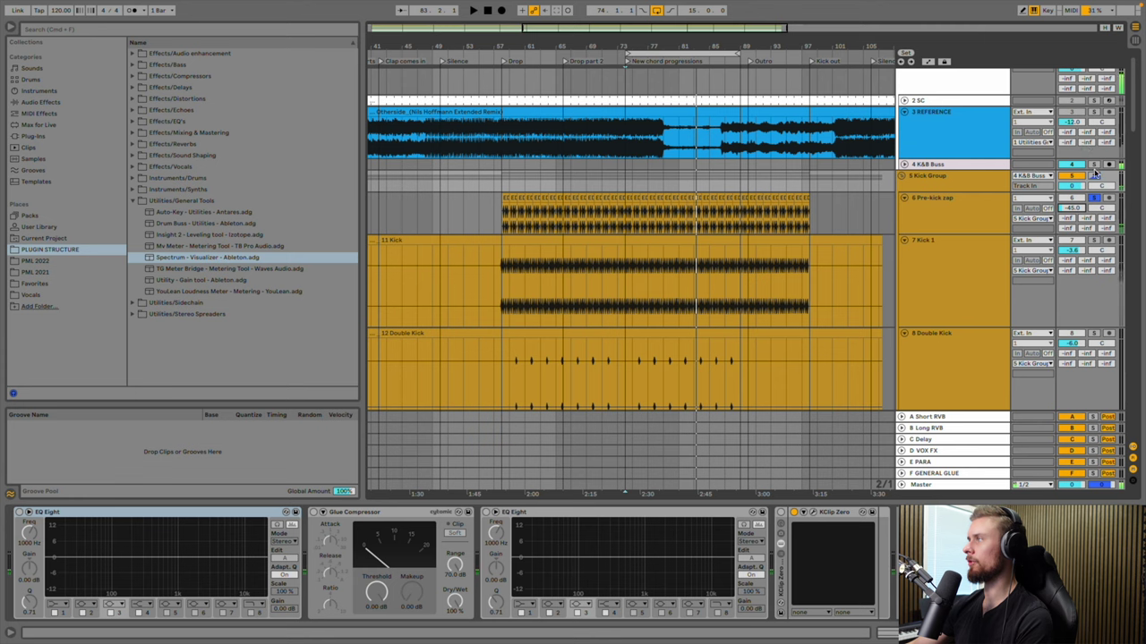
Select the Drums Group, clear the leftover solos on the bass, synth and lead tracks, and solo the Percussion track
scroll(742, 178, down, 8)
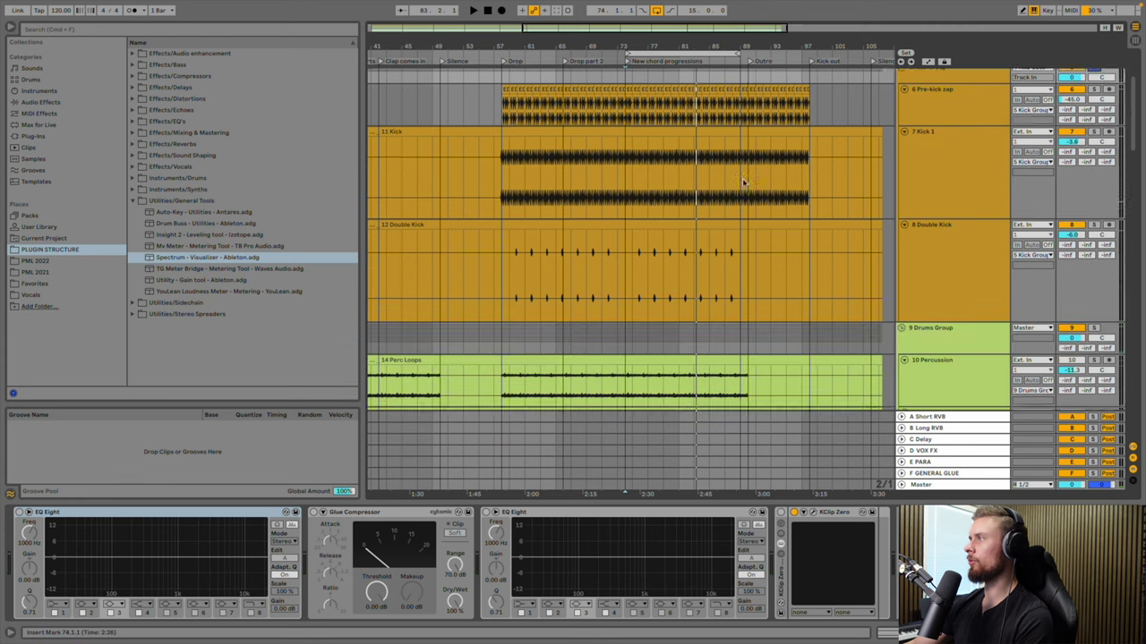
scroll(743, 183, down, 1)
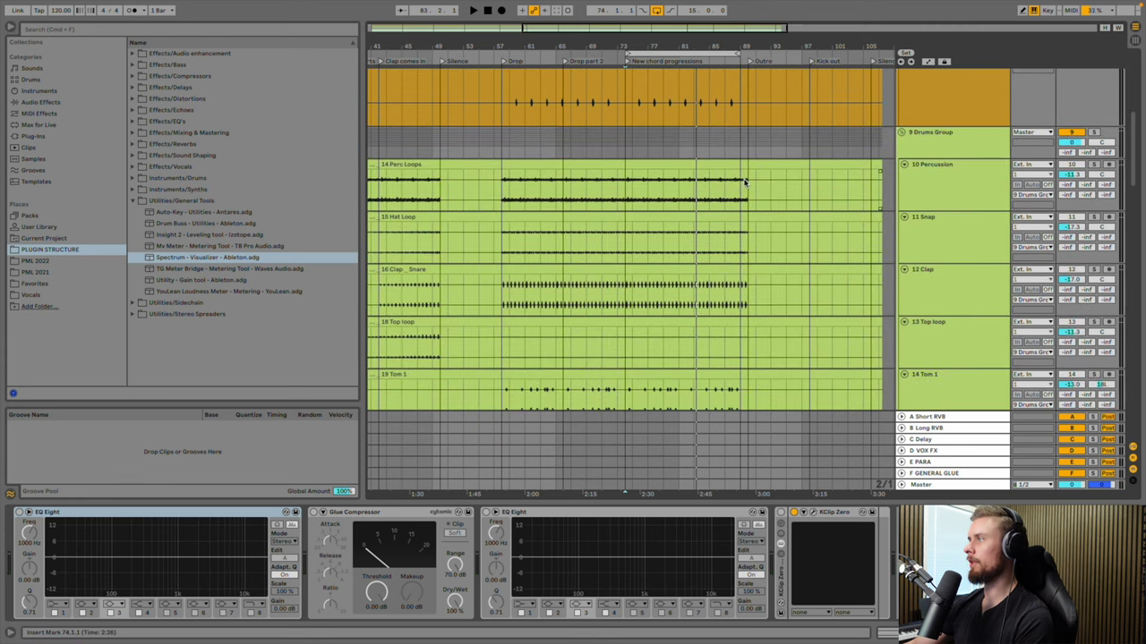
scroll(744, 183, down, 3)
click(949, 128)
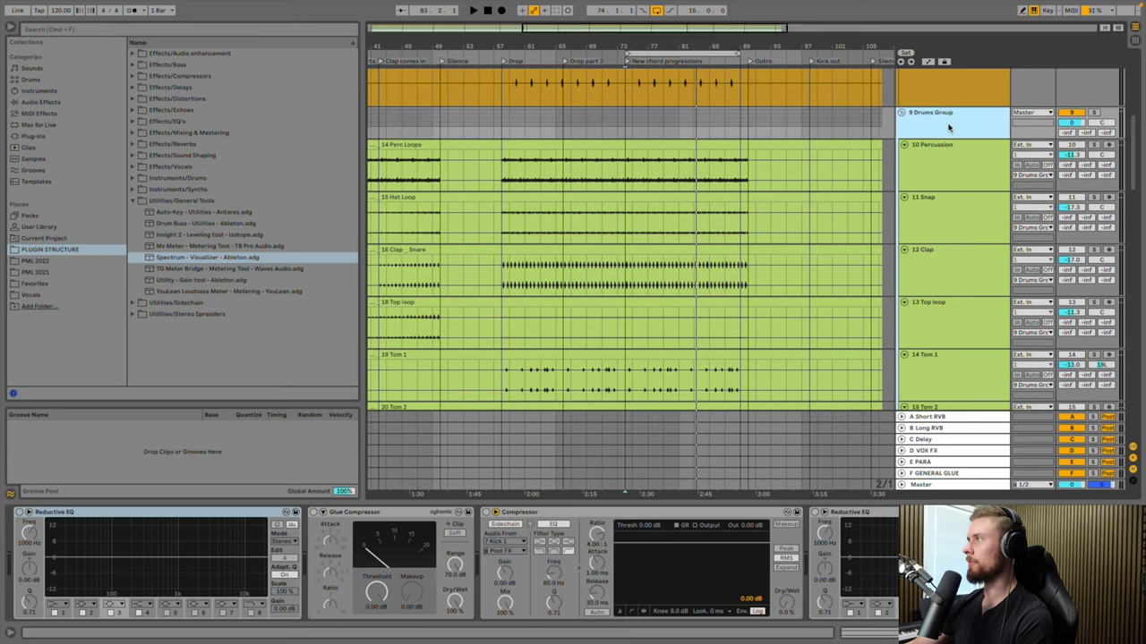
scroll(827, 187, down, 15)
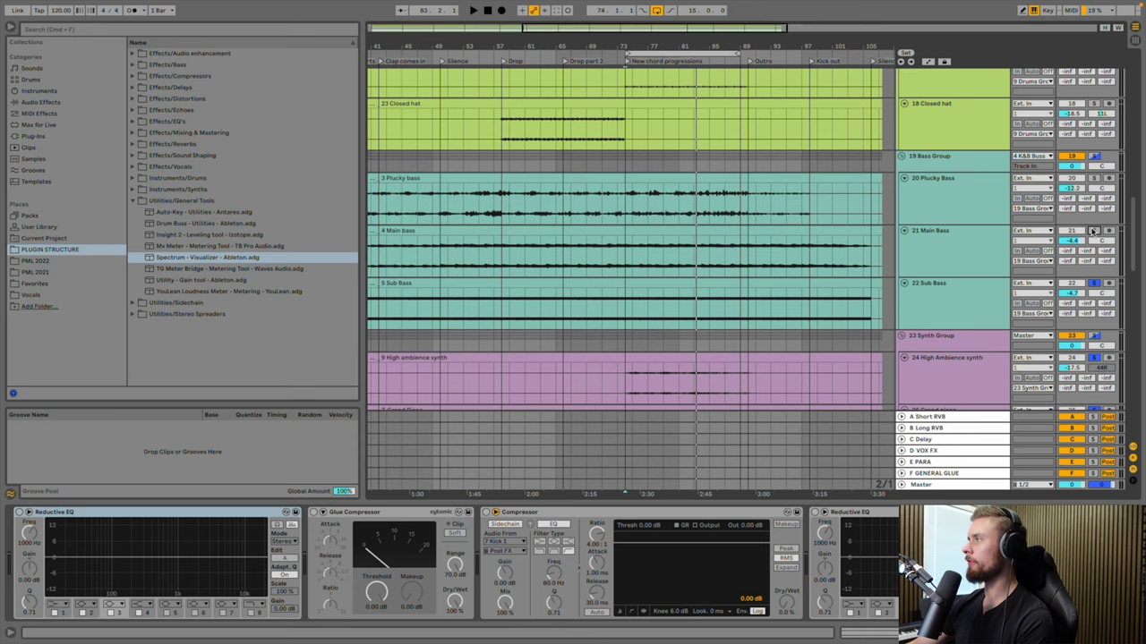
scroll(1091, 231, down, 10)
scroll(1088, 255, down, 10)
scroll(1093, 233, down, 4)
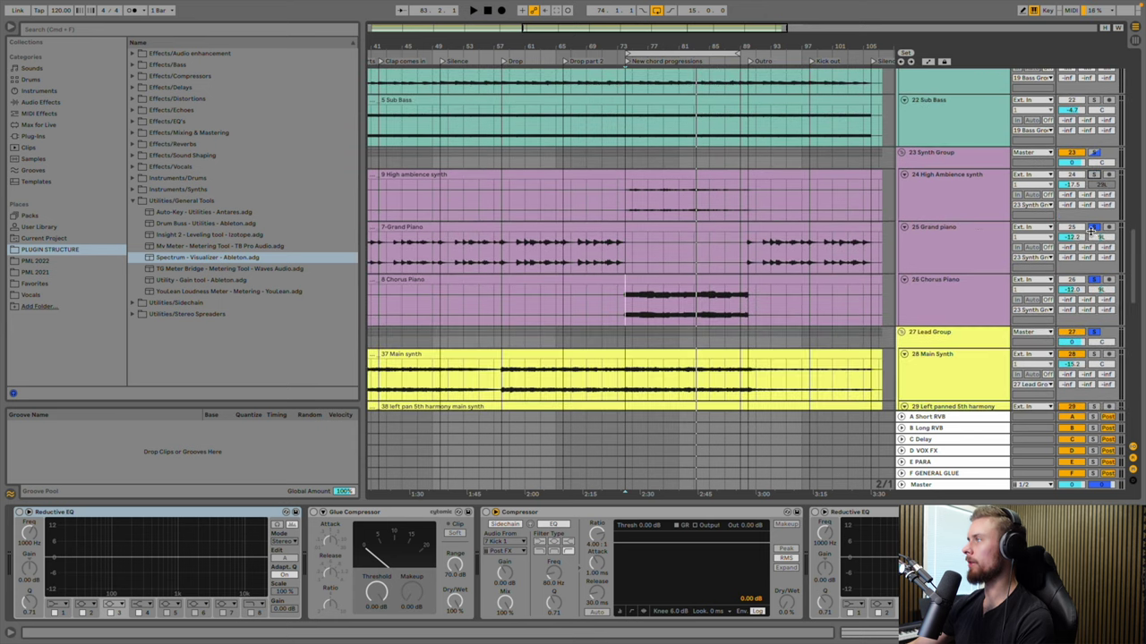
scroll(1091, 284, down, 4)
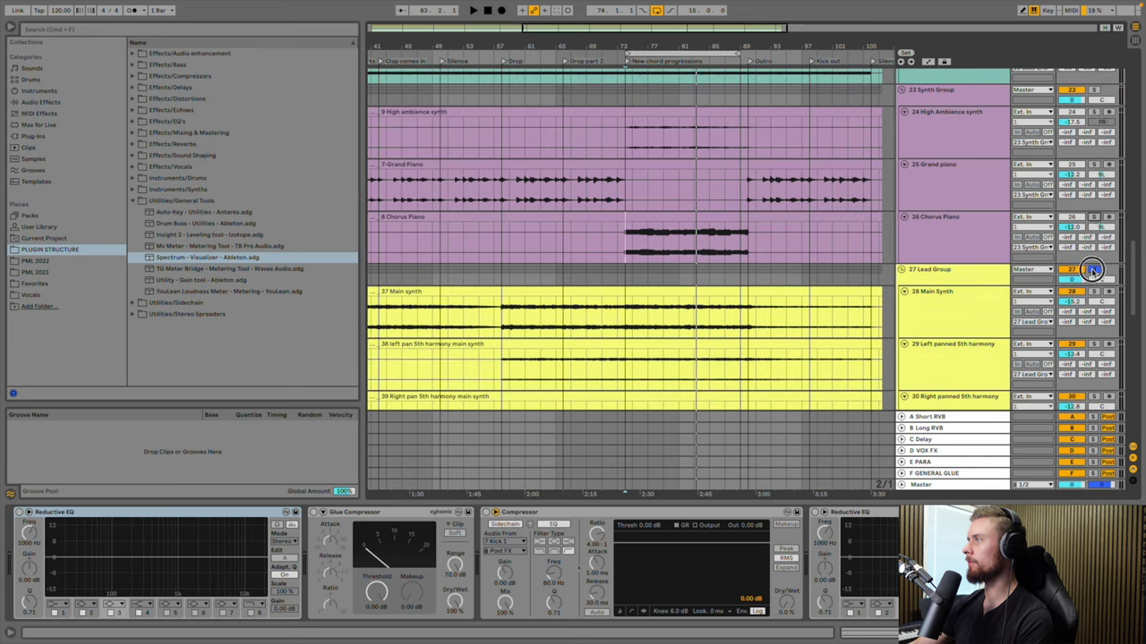
scroll(1091, 270, down, 20)
scroll(1088, 265, up, 20)
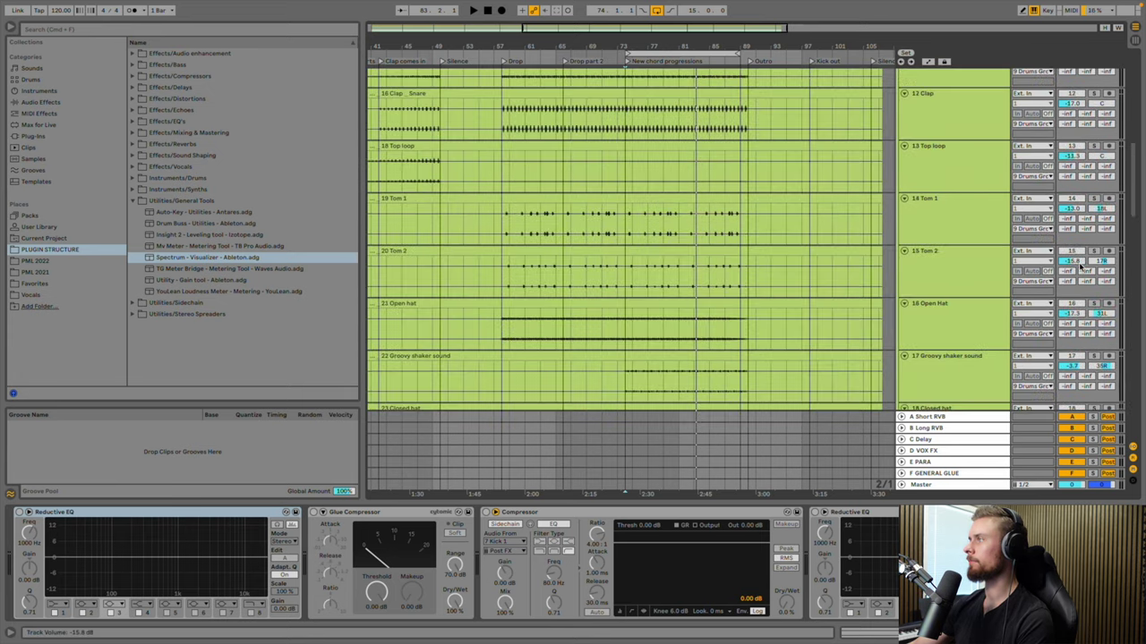
scroll(1081, 265, up, 3)
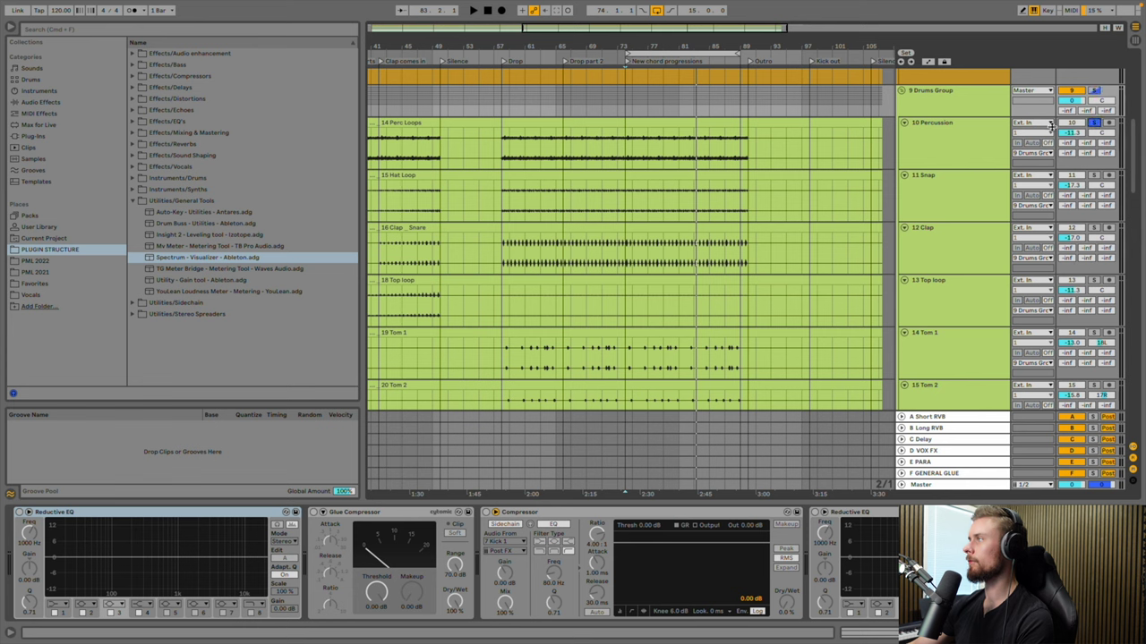
Switch on the Drums Group's first Reductive EQ during playback and set a low cut around 111 Hz and a 5.74 kHz high cut
key(space)
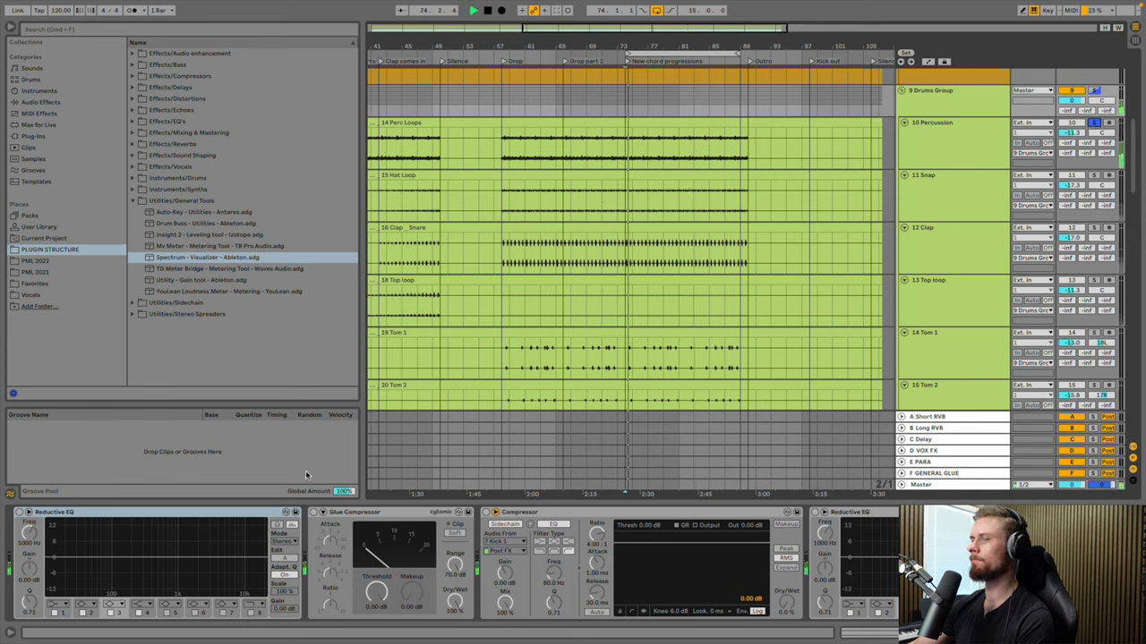
click(21, 514)
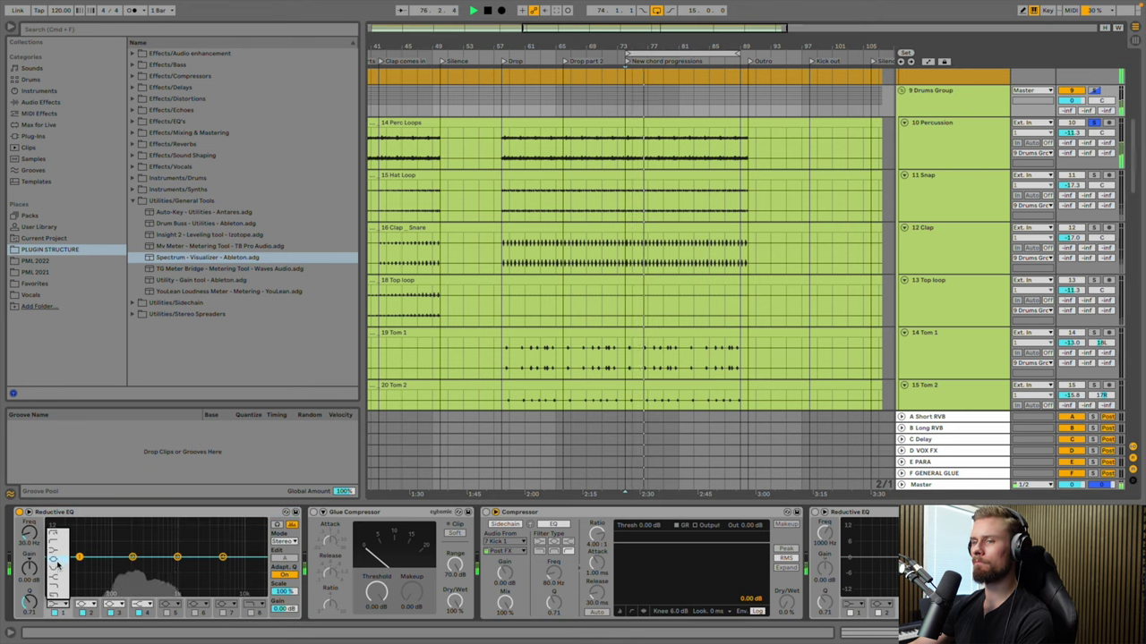
click(56, 562)
drag(90, 559, 118, 565)
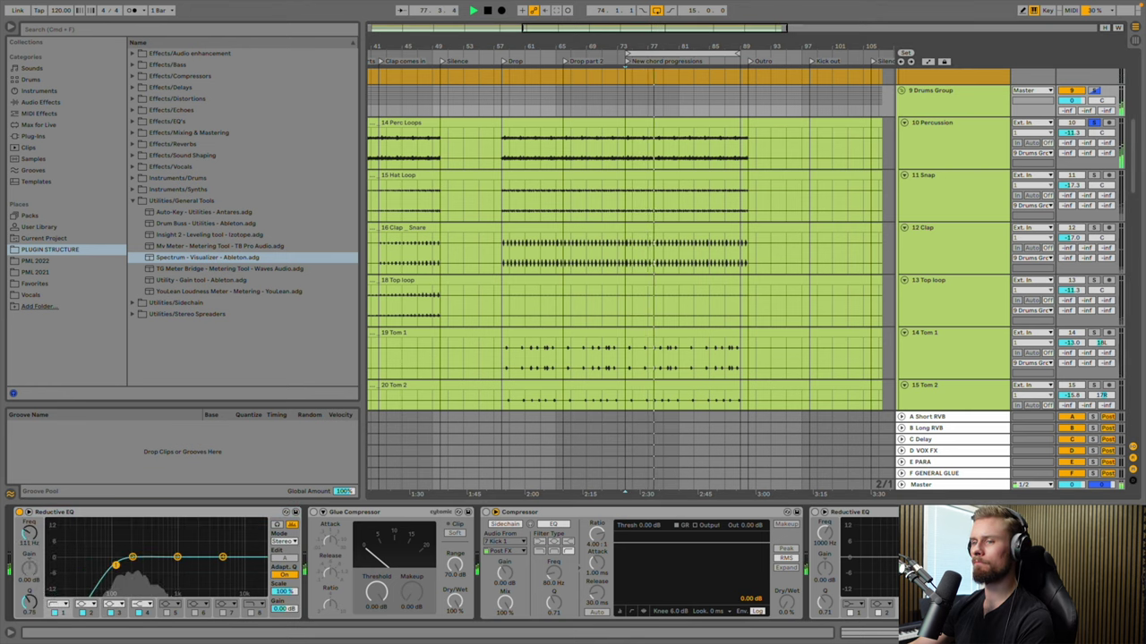
click(251, 612)
drag(260, 568, 224, 570)
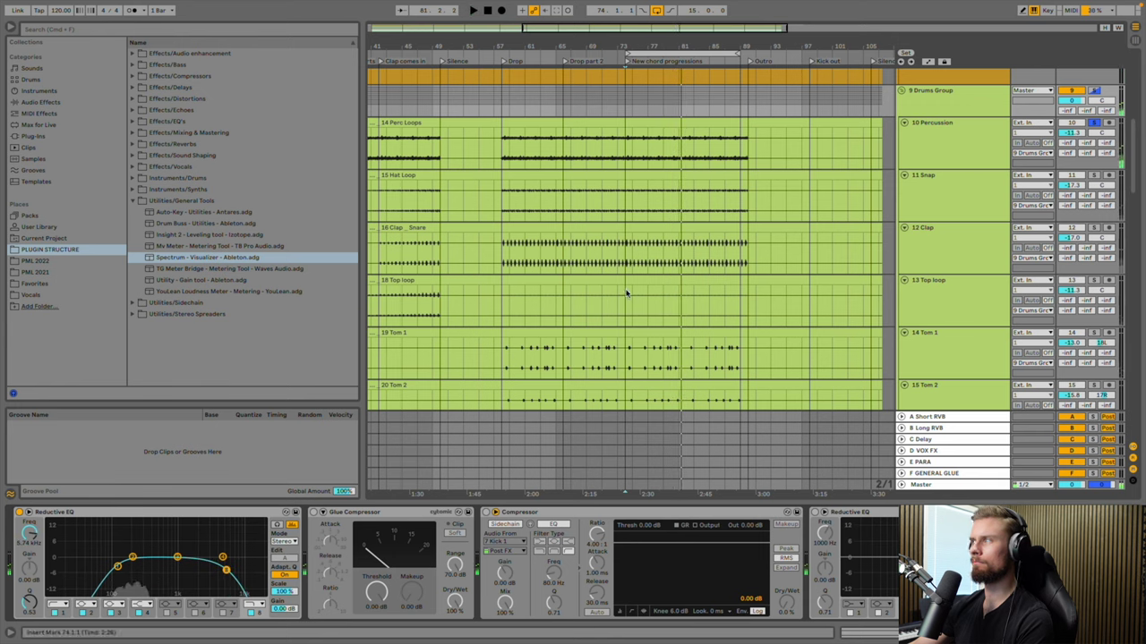
Solo the Snap track, switch on its first Reductive EQ and set the low cut to 979 Hz with a Q of 0.17
click(963, 195)
click(1093, 168)
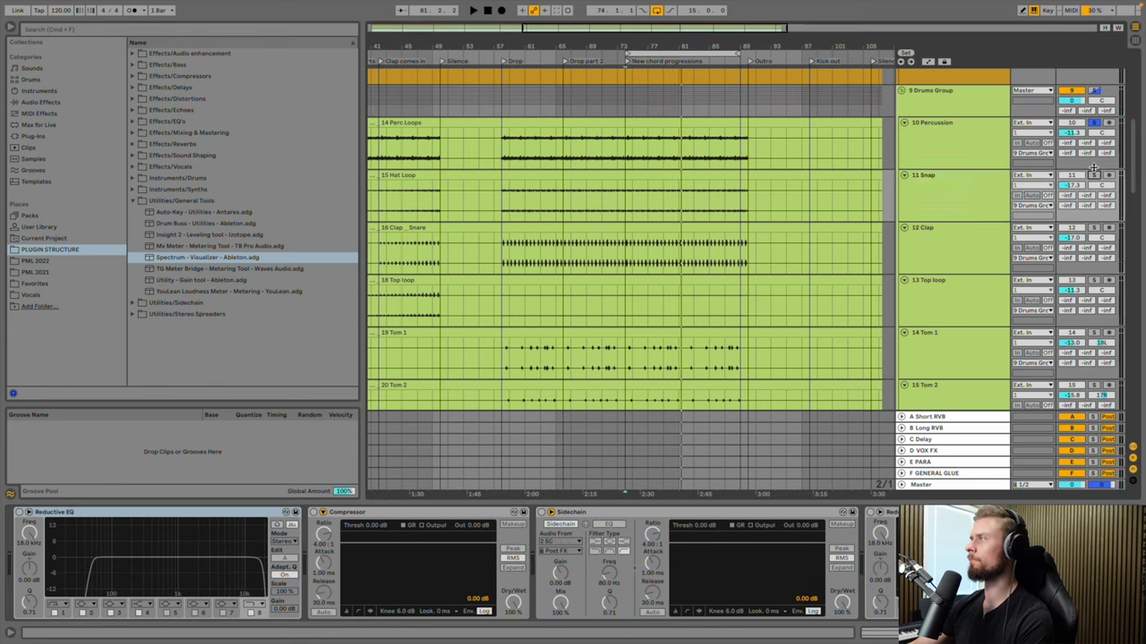
click(894, 197)
key(space)
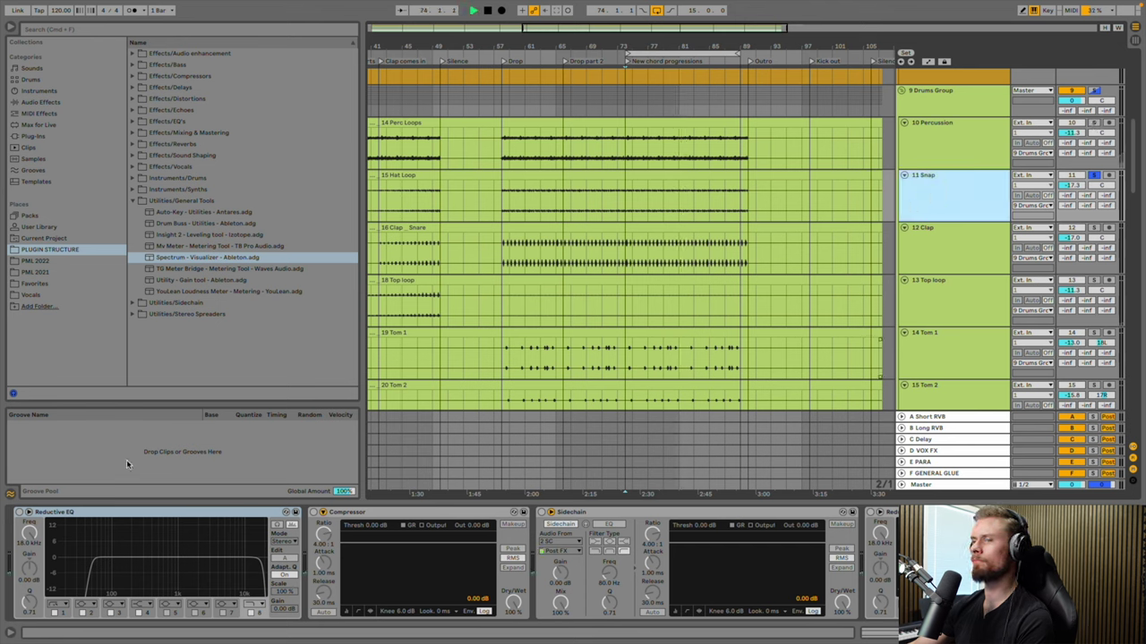
click(19, 513)
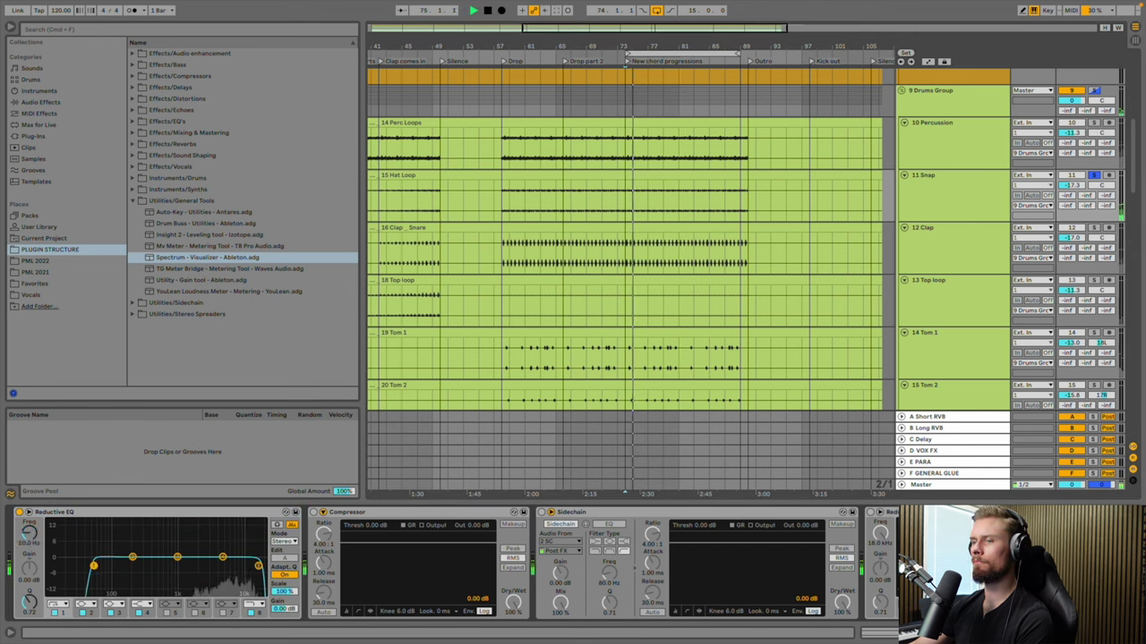
mouse_move(170, 566)
mouse_down()
mouse_move(208, 593)
mouse_move(174, 584)
mouse_up()
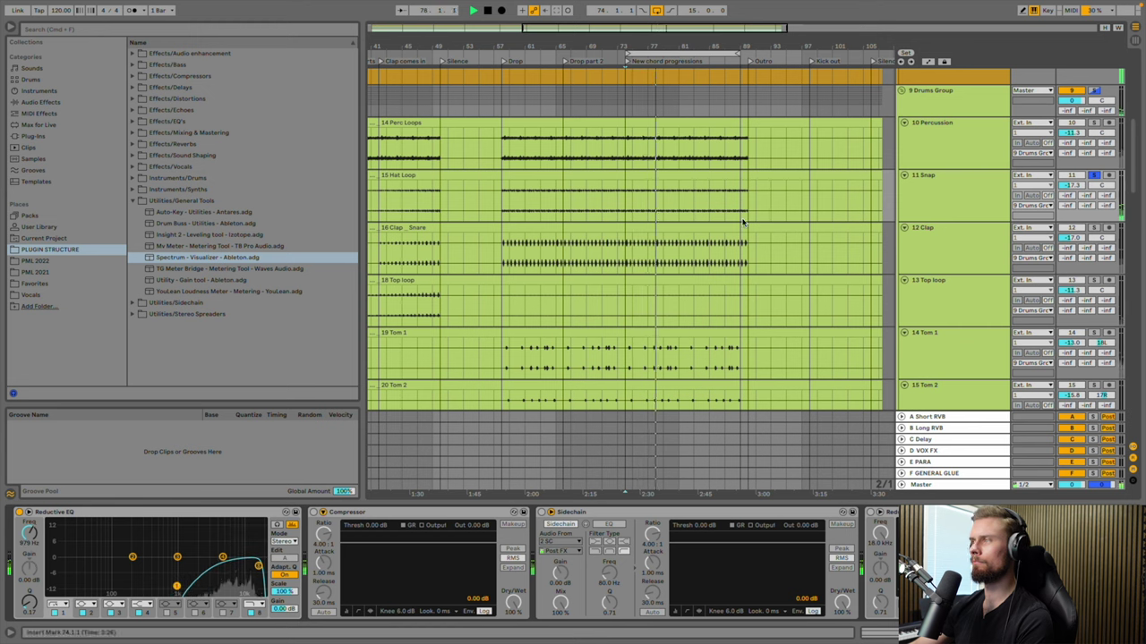
Solo the Clap track, switch on its first Reductive EQ and set a 516 Hz low cut and a high cut just below 10 kHz
click(1092, 228)
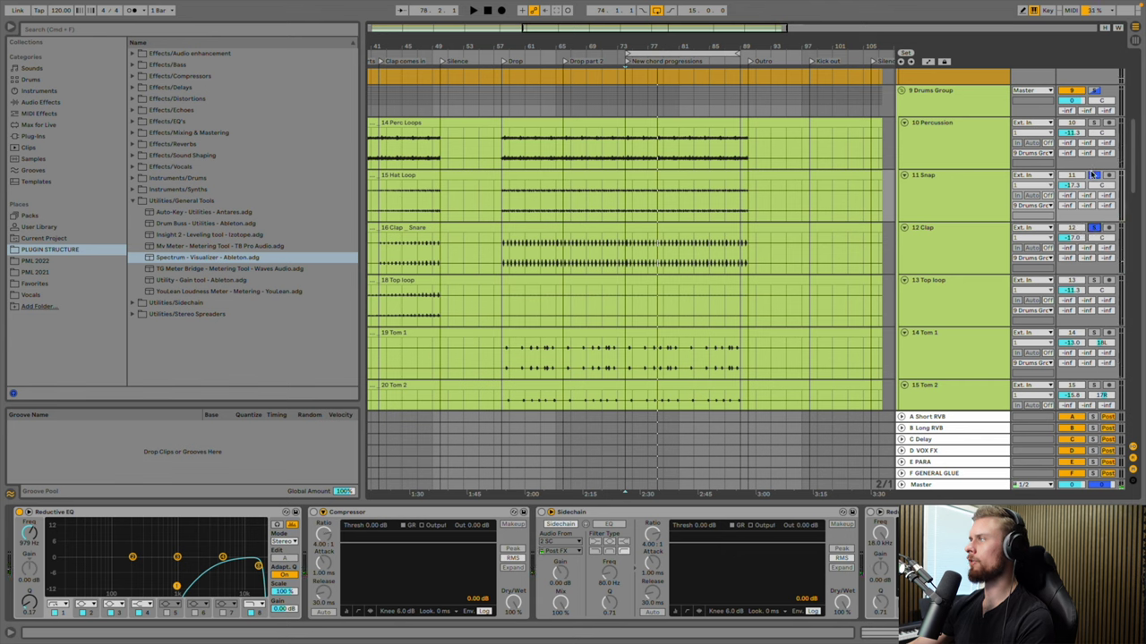
click(908, 257)
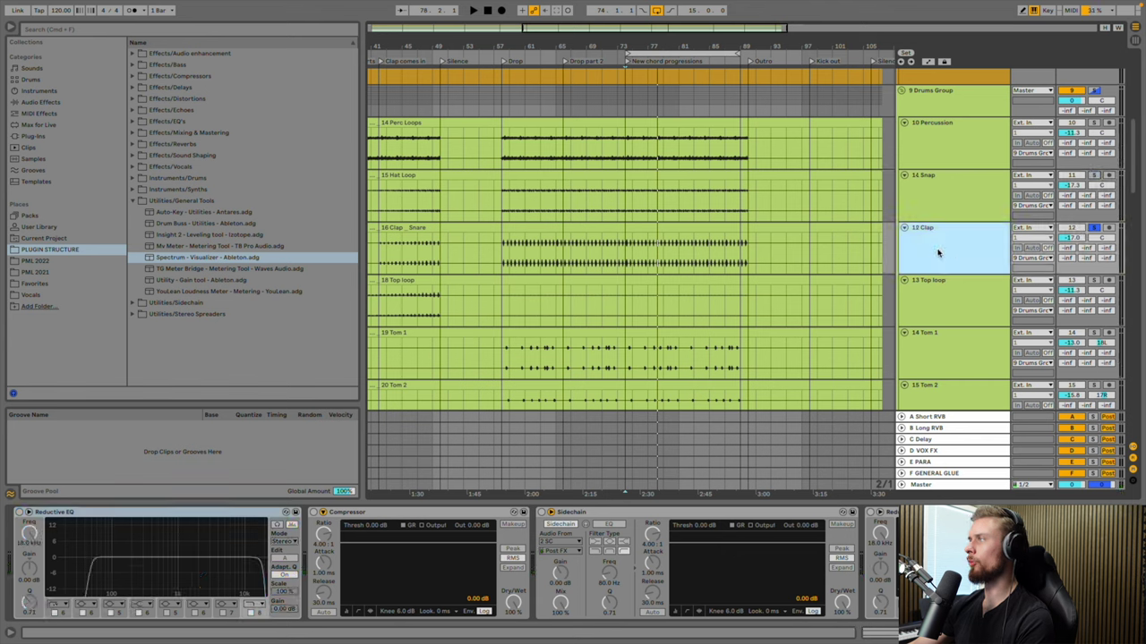
click(18, 512)
key(space)
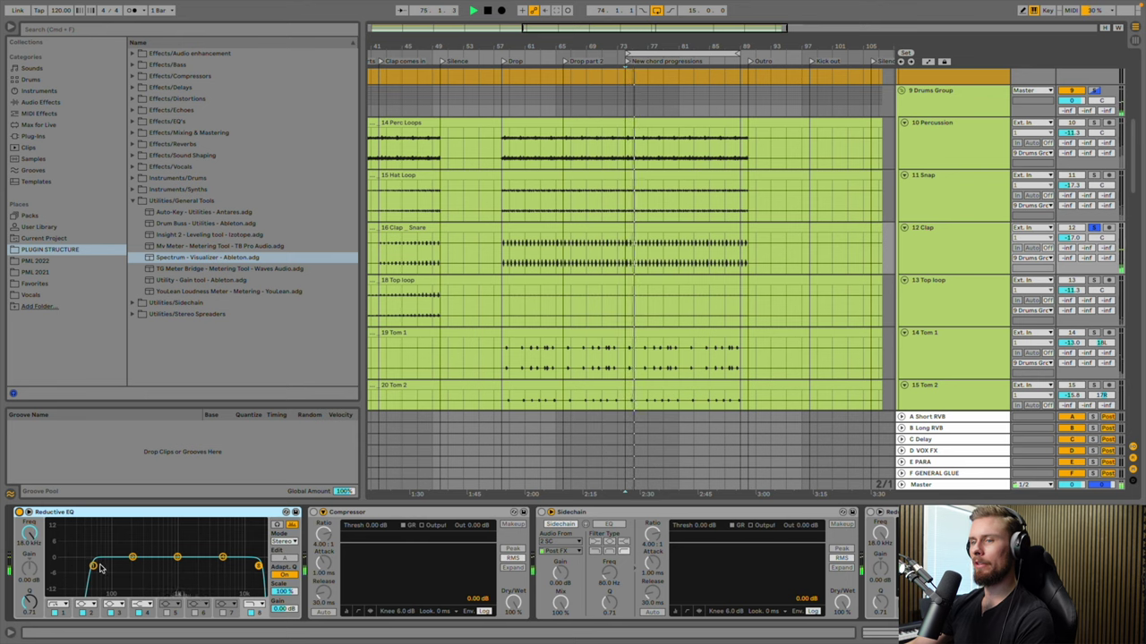
drag(258, 566, 238, 568)
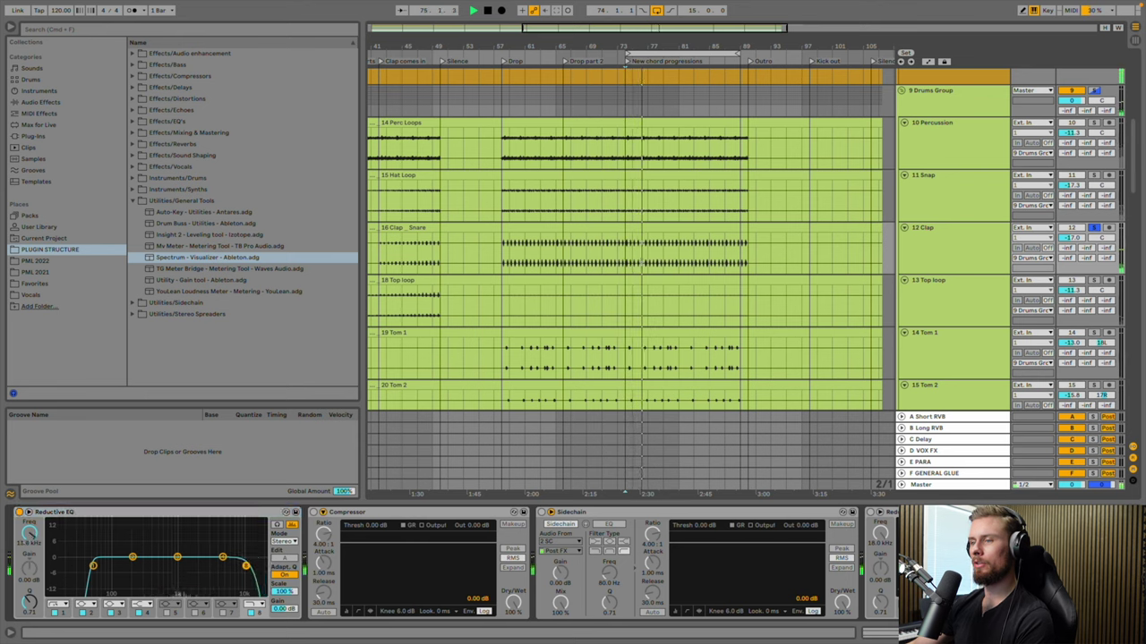
drag(93, 566, 159, 566)
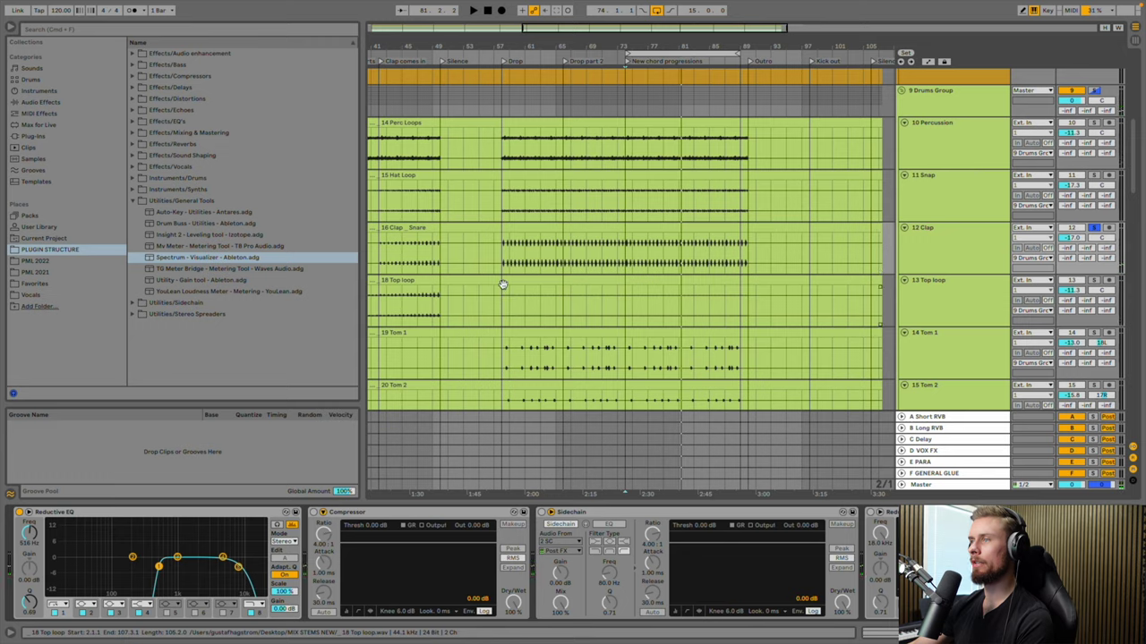
Solo the Top loop at bar 45, switch on its Reductive EQ and set a low cut just above 100 Hz and a 5.50 kHz high cut
scroll(502, 283, left, 5)
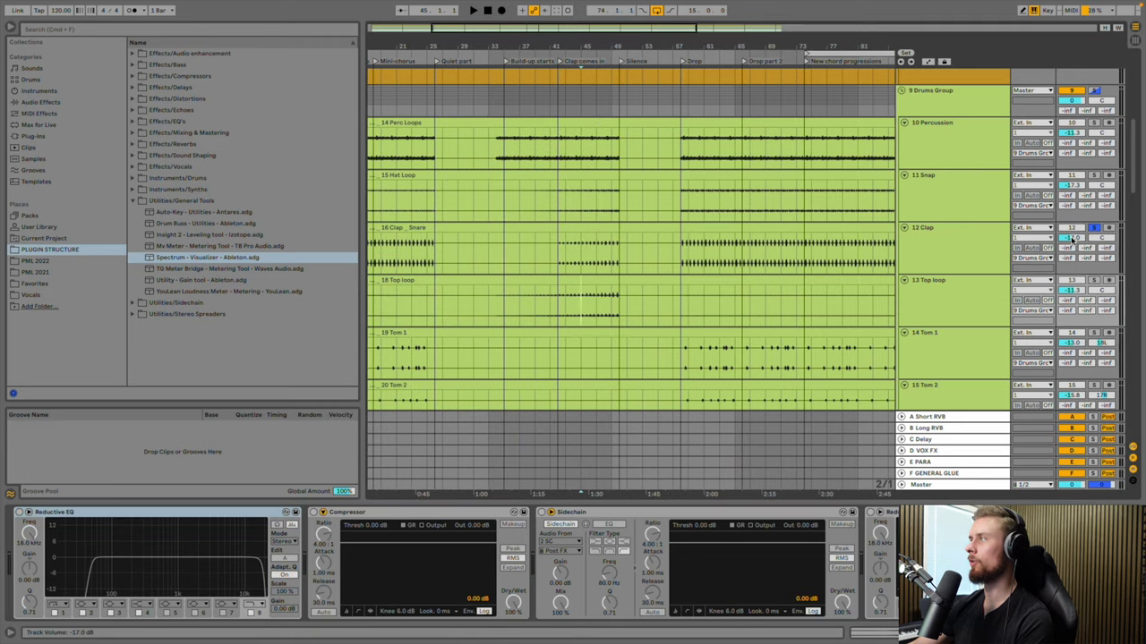
click(1091, 230)
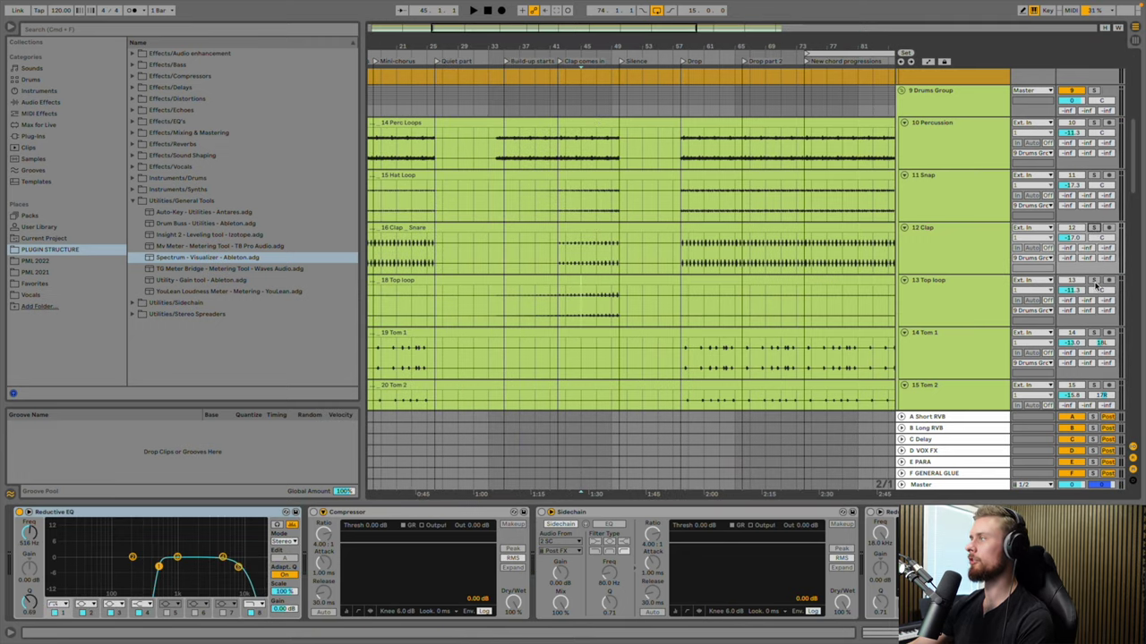
click(912, 303)
key(space)
click(36, 525)
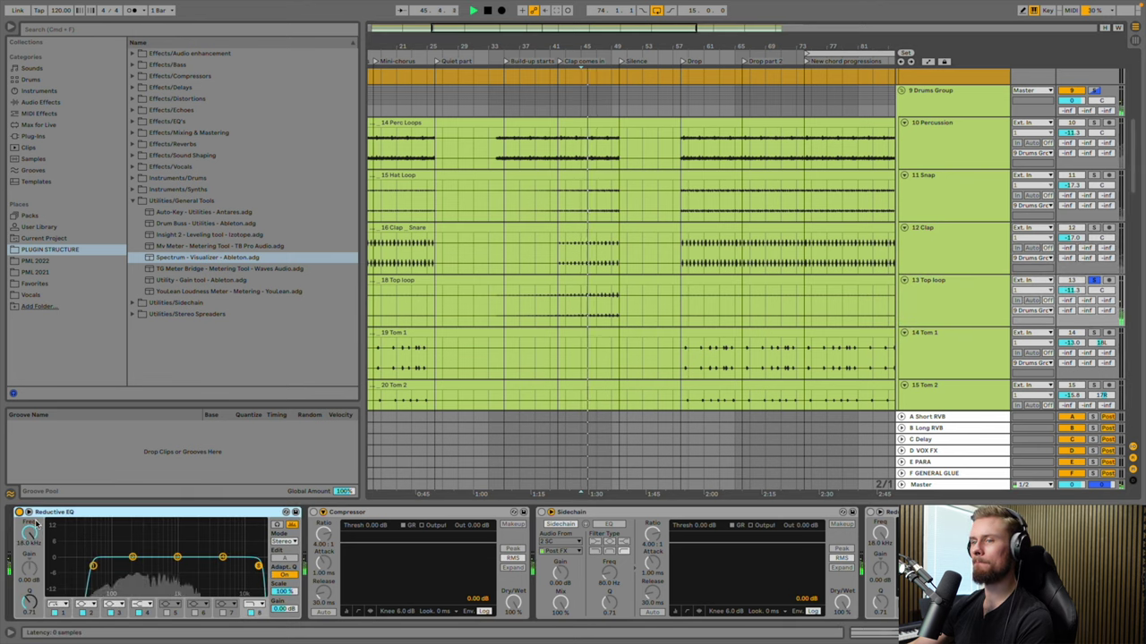
drag(94, 566, 120, 567)
drag(258, 566, 225, 570)
key(space)
Solo Tom 1 from the Drop, switch on its first Reductive EQ, set the low cut just under 60 Hz and lower the high cut
scroll(623, 363, down, 2)
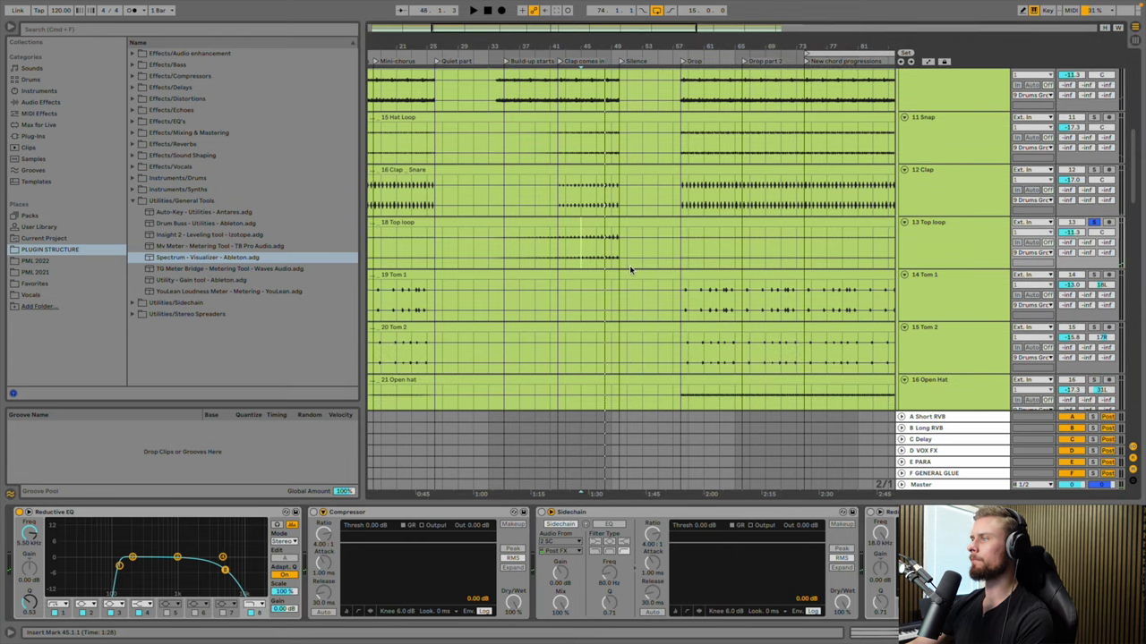
scroll(629, 266, right, 3)
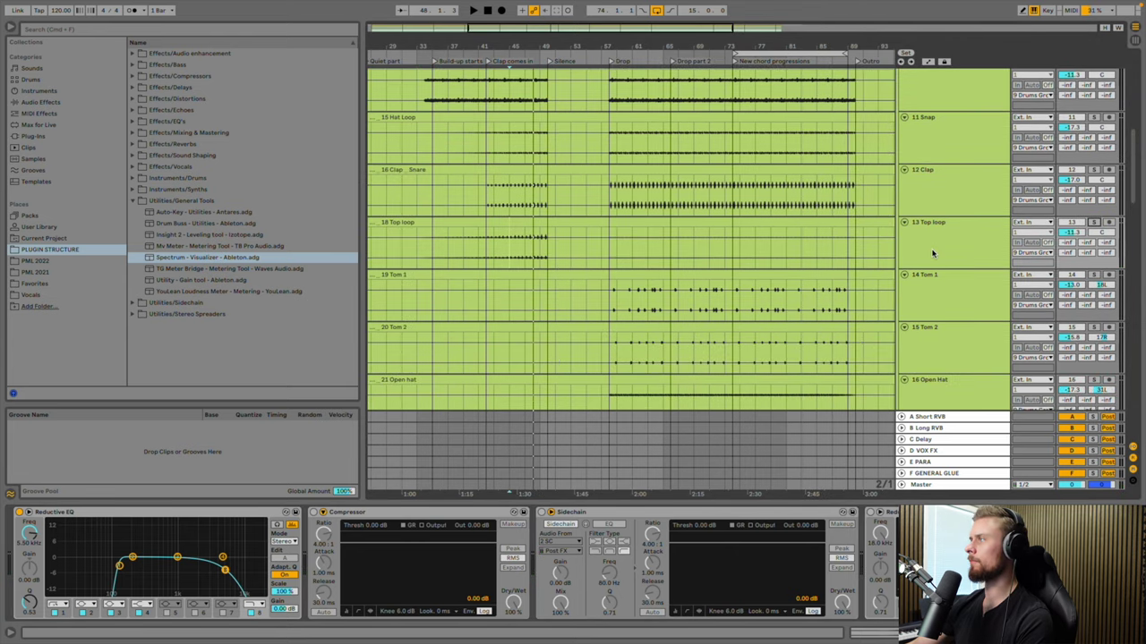
scroll(814, 256, down, 3)
click(608, 227)
click(945, 229)
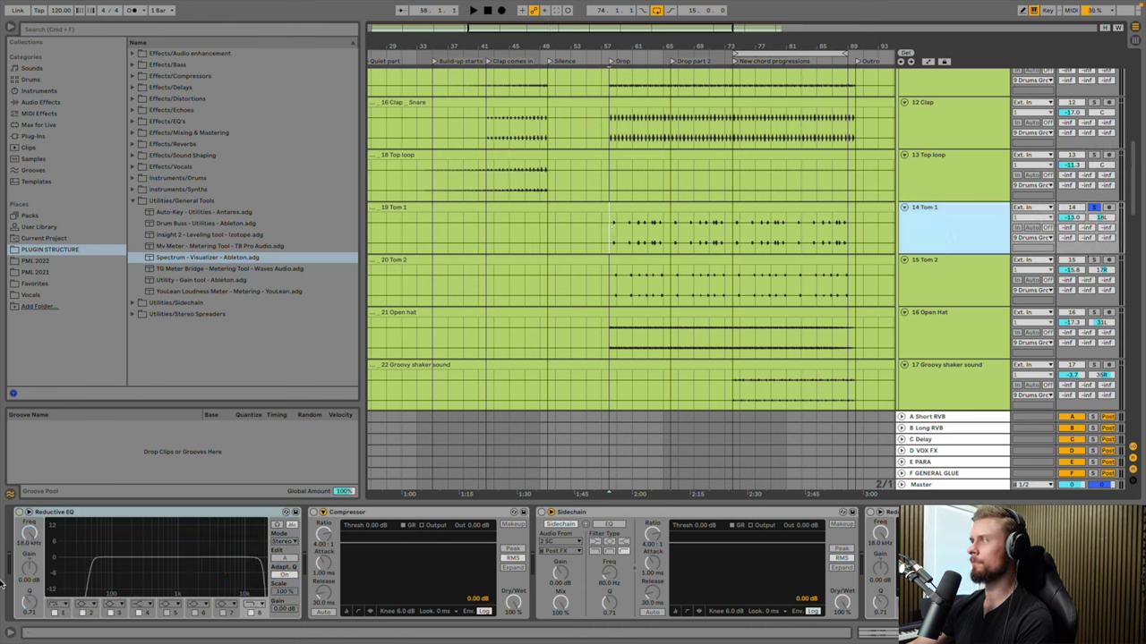
click(20, 514)
key(space)
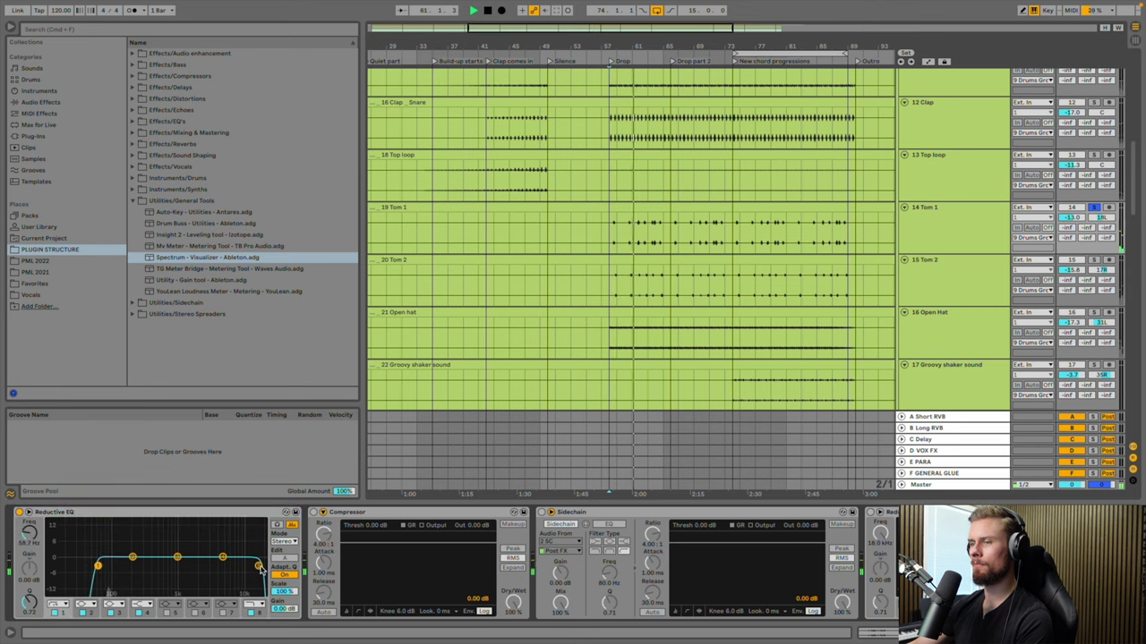
drag(260, 567, 204, 570)
Solo Tom 2, switch on its first Reductive EQ, keep the low cut near 50 Hz and set a gentle 1.29 kHz high cut
click(1093, 260)
click(943, 253)
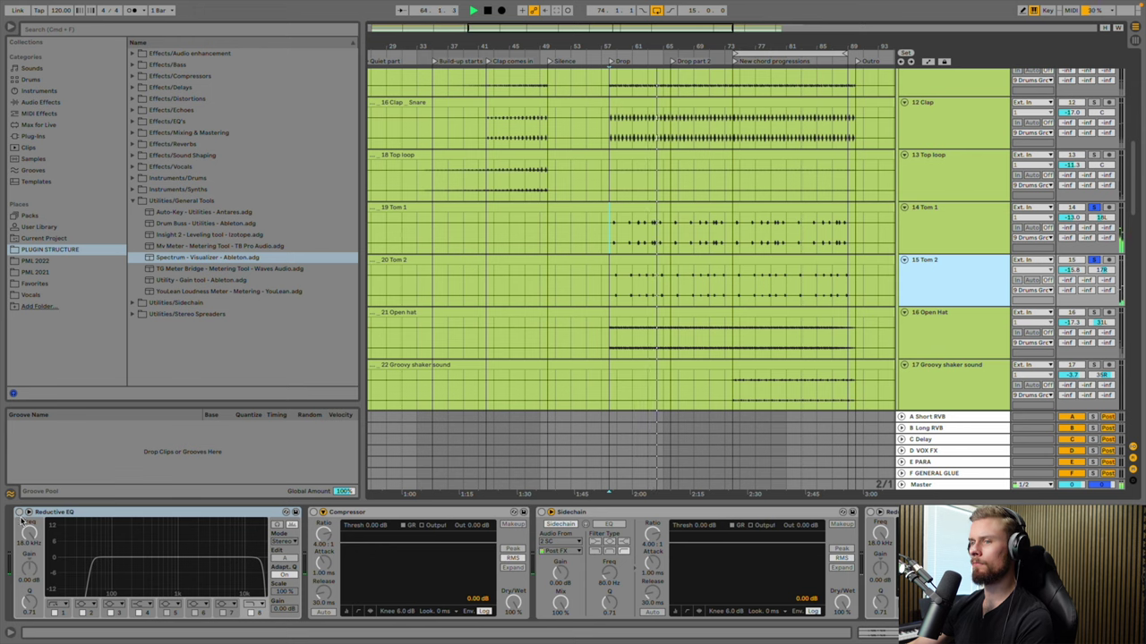
click(94, 570)
drag(94, 569, 94, 567)
drag(257, 567, 185, 570)
key(space)
click(1093, 260)
Solo the Open Hat within the Drop, switch on its first Reductive EQ and set the low cut to 156 Hz with a Q of 0.58
scroll(935, 270, down, 2)
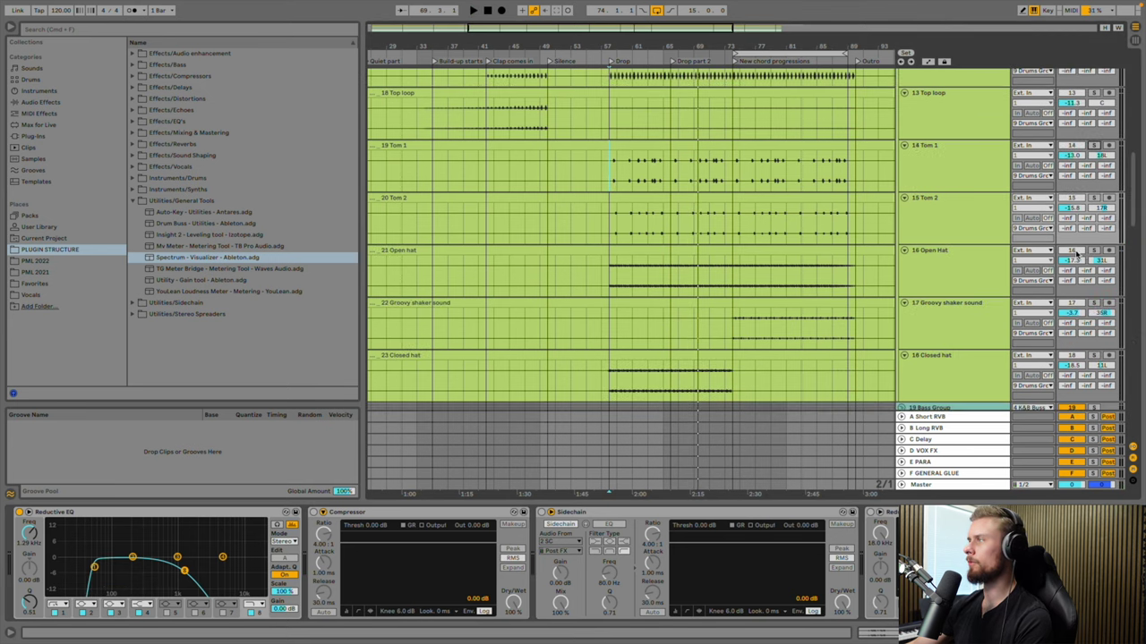
click(1089, 249)
click(960, 277)
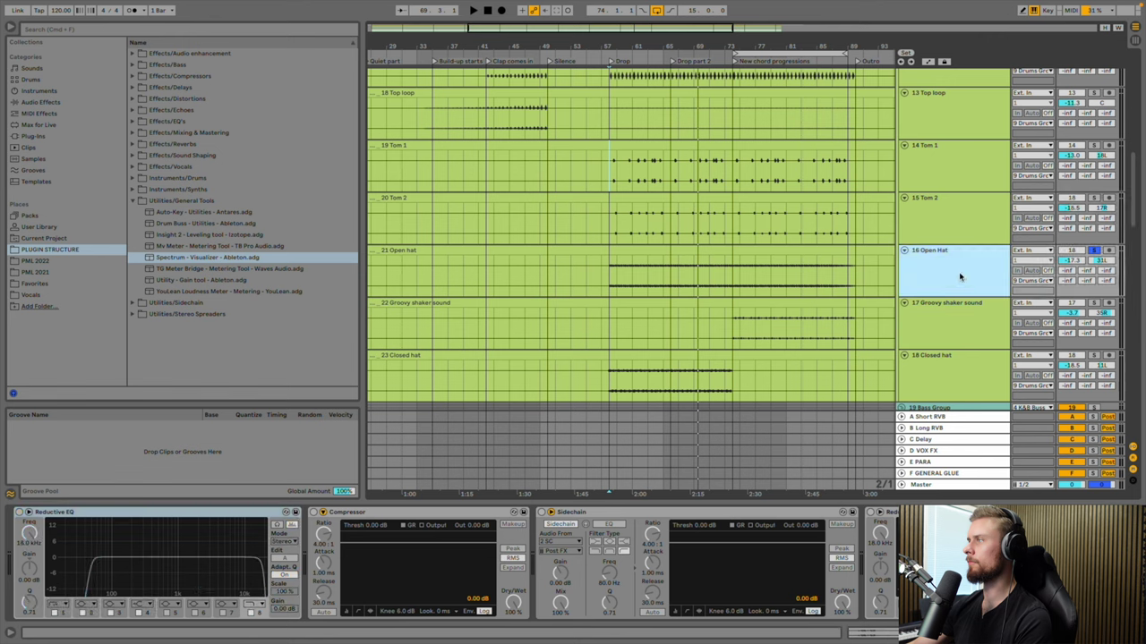
click(650, 274)
key(space)
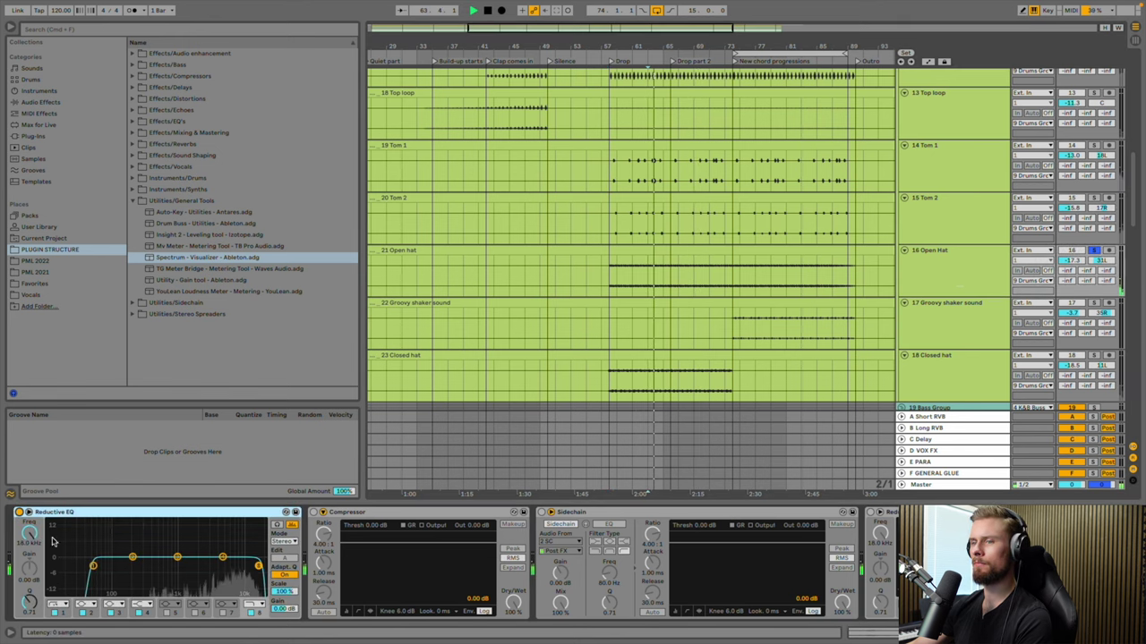
drag(94, 566, 126, 569)
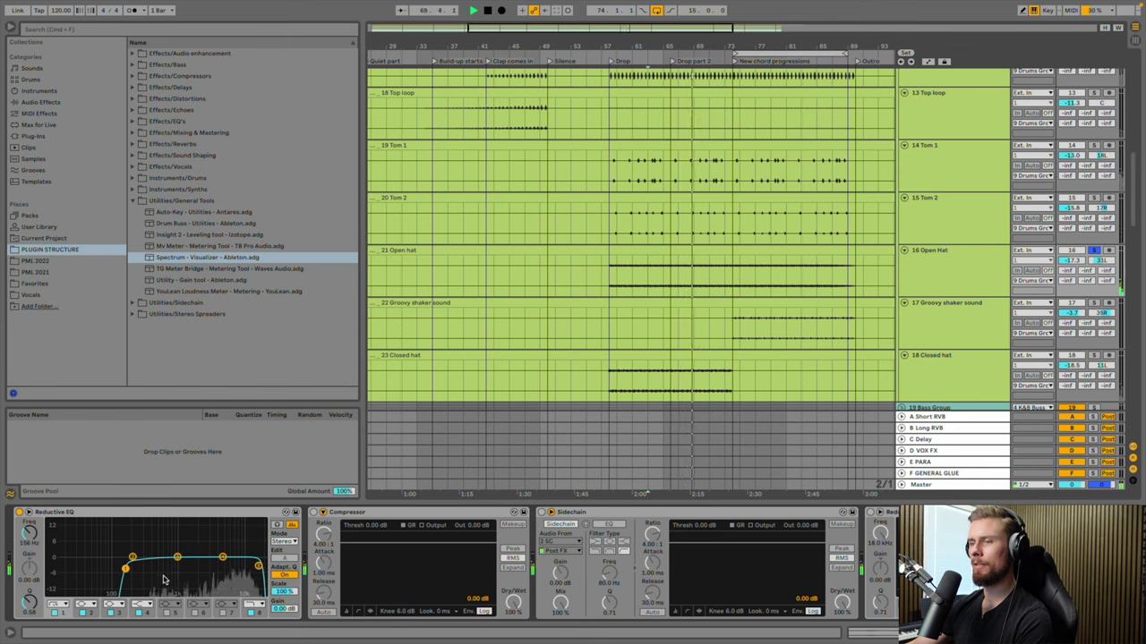
Raise the low cut in the Open Hat's Reductive EQ to 2.06 kHz
drag(126, 569, 197, 567)
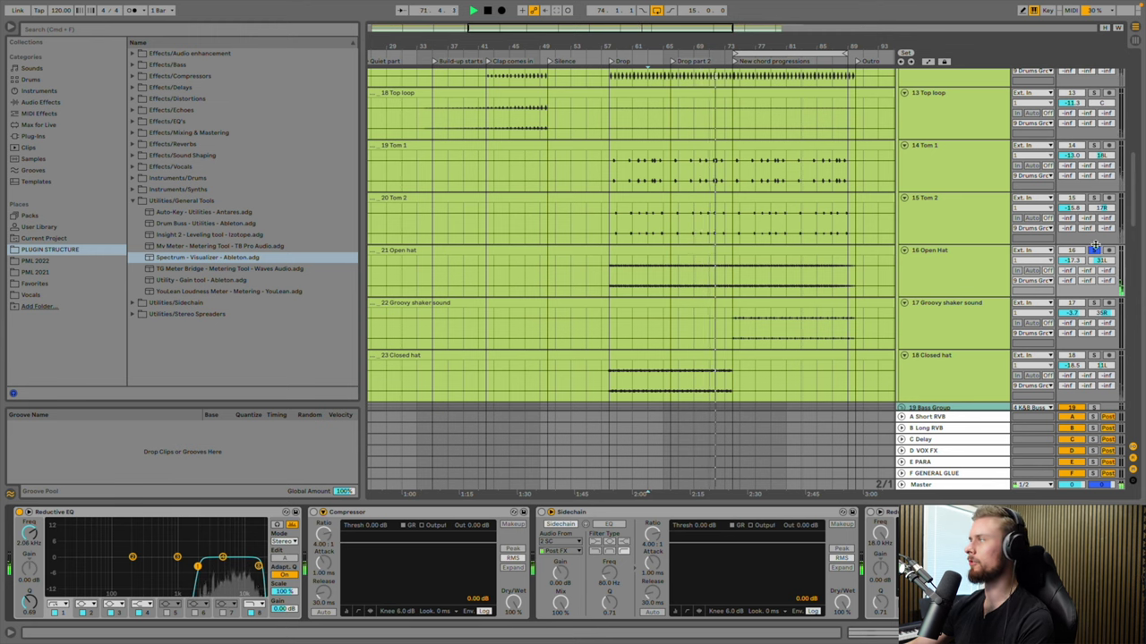
Solo the Groovy shaker sound from bar 74, switch on its Reductive EQ and set a low cut just above 1 kHz and a 3.83 kHz high cut
click(1094, 305)
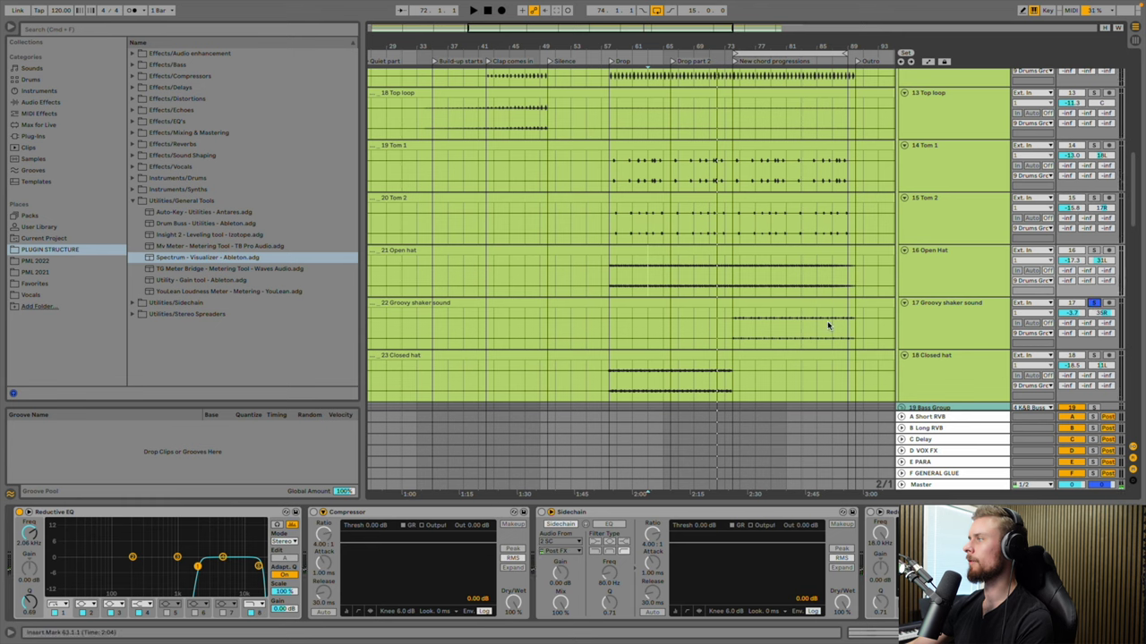
click(732, 322)
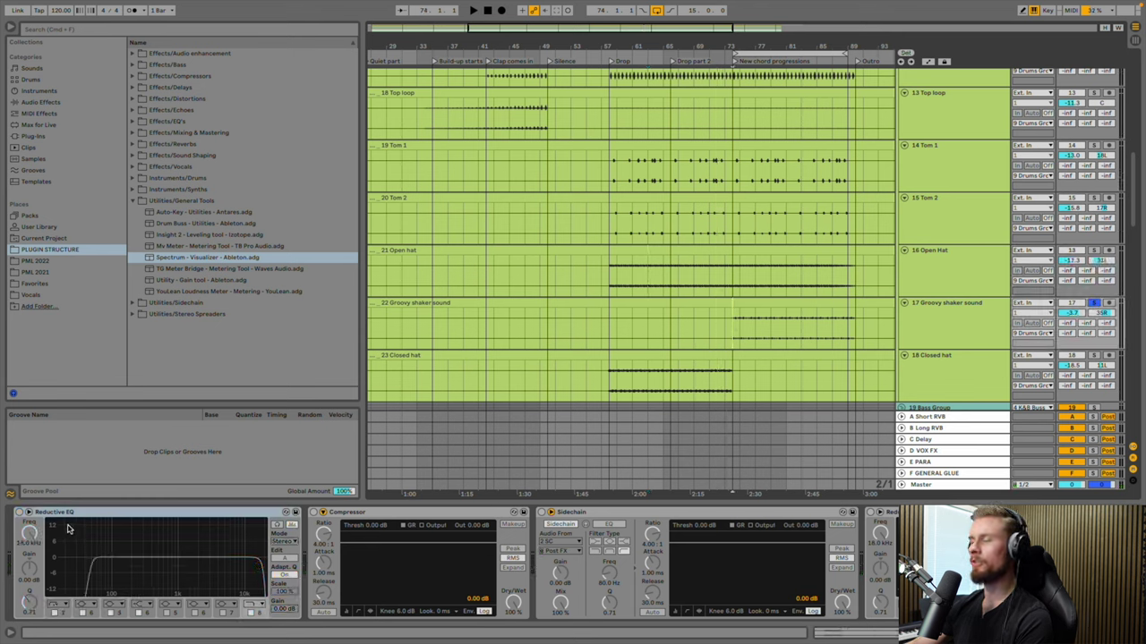
click(20, 512)
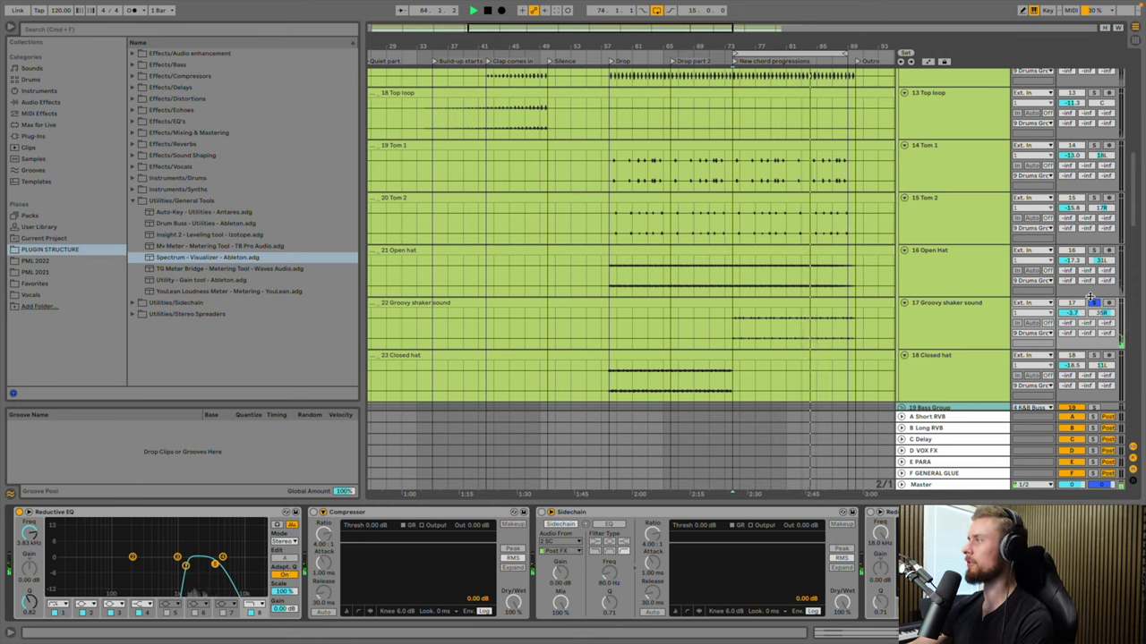
key(space)
Solo the Closed hat from bar 59, switch on its Reductive EQ and set a low cut just above 1 kHz and a 4.08 kHz high cut
scroll(781, 284, down, 3)
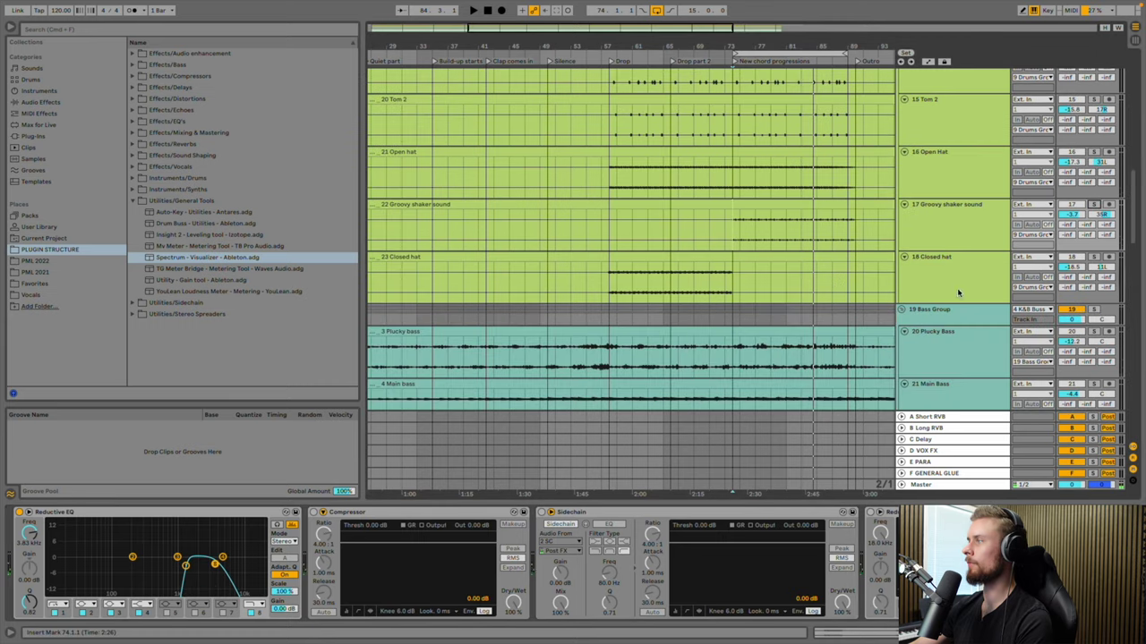
click(619, 285)
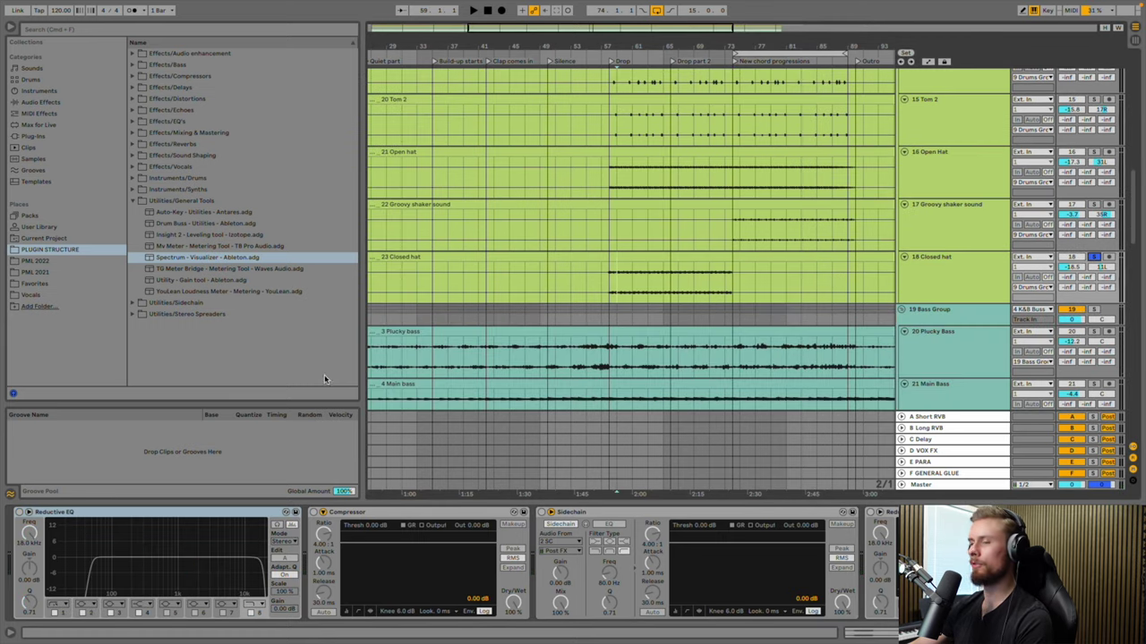
click(19, 512)
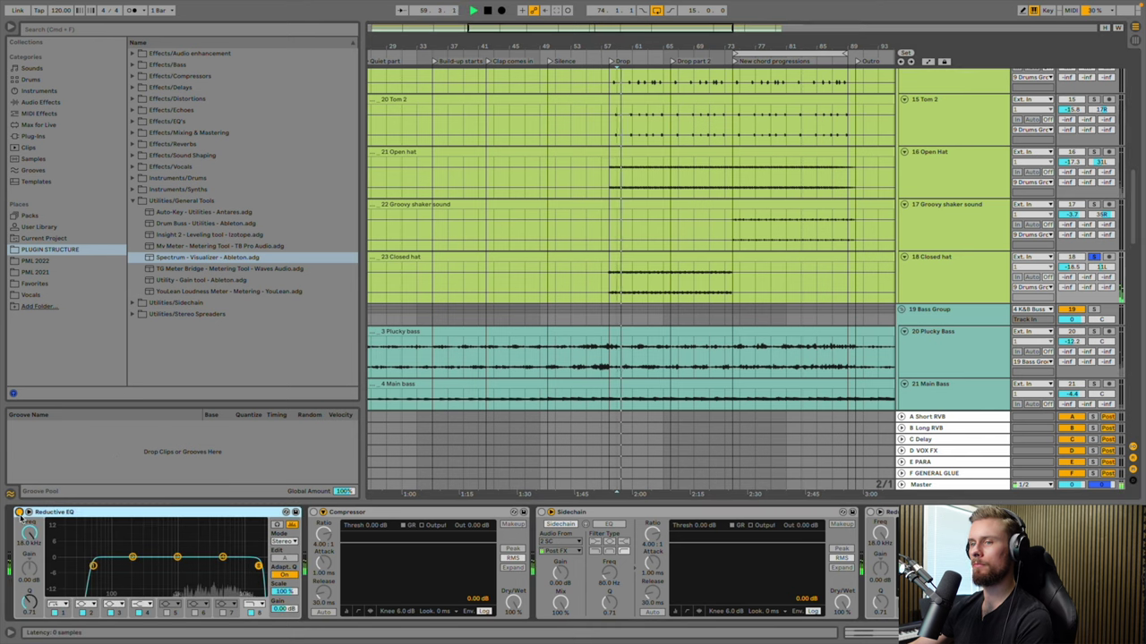
drag(92, 566, 180, 567)
drag(258, 566, 234, 570)
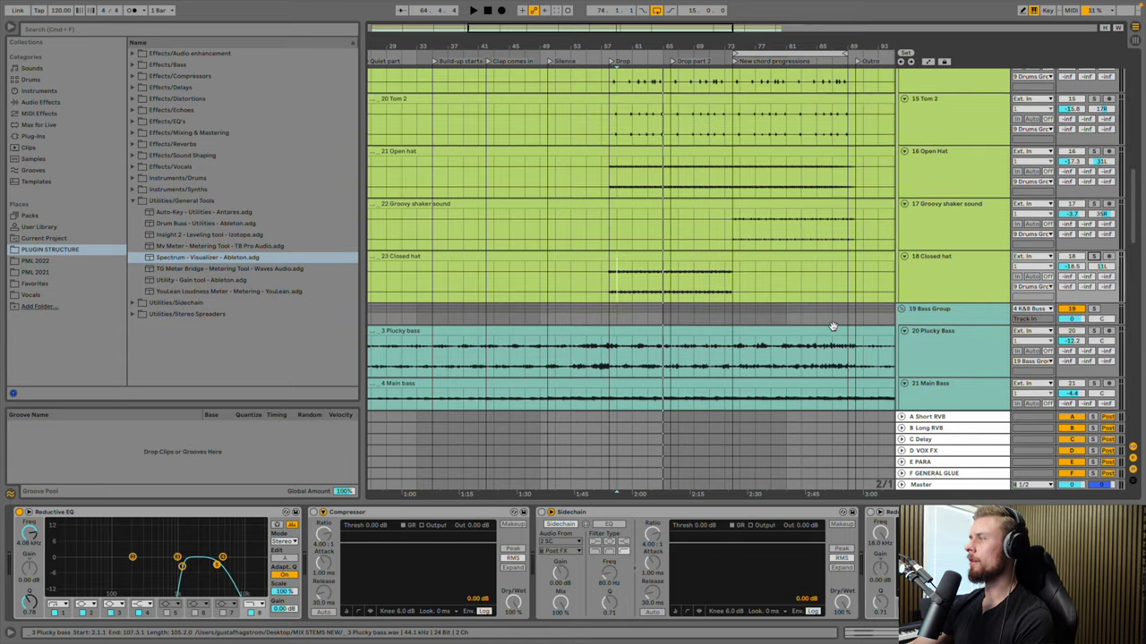
Solo the Ambience track in the FX Group, play it from bar 79 and raise its volume to -15.5 dB
scroll(833, 328, down, 5)
scroll(832, 328, down, 10)
scroll(837, 322, up, 3)
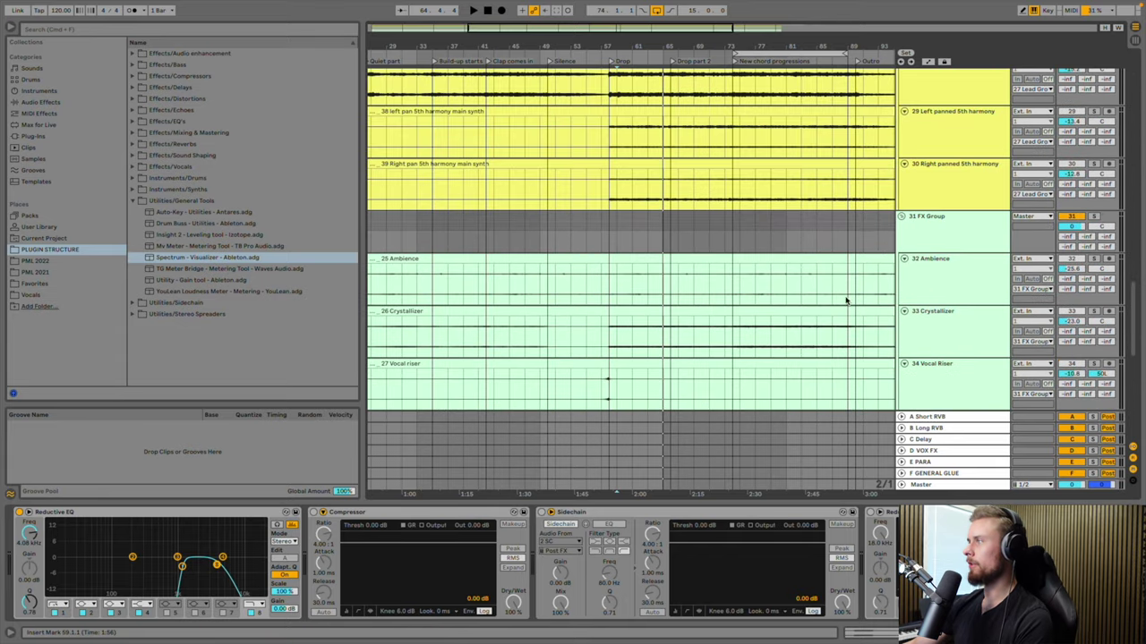
click(909, 245)
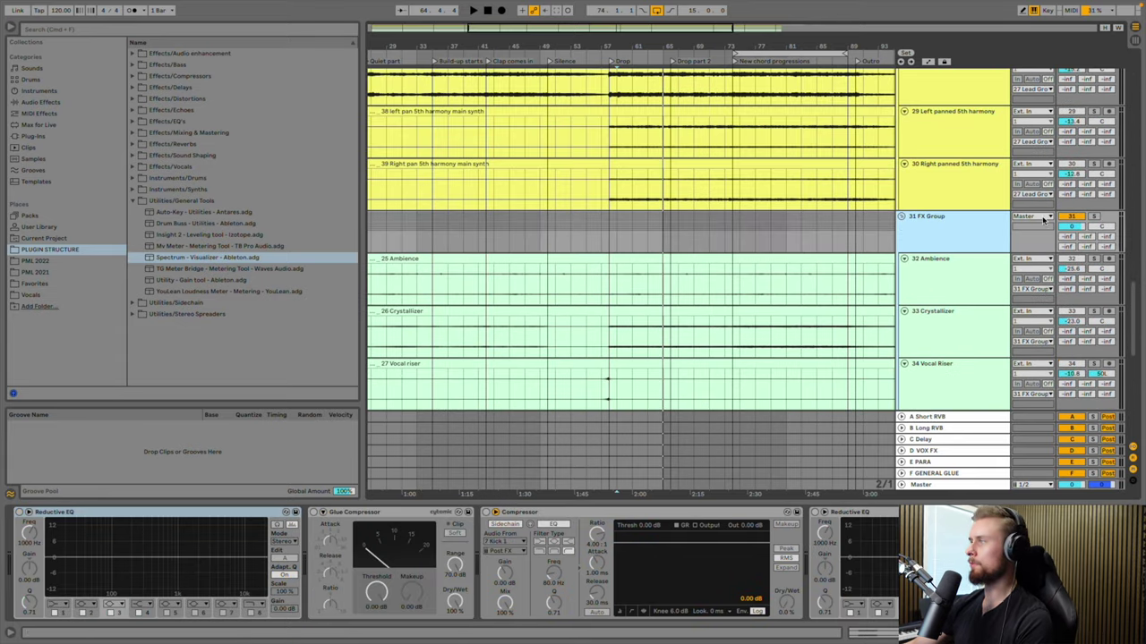
scroll(869, 248, down, 1)
click(952, 224)
click(841, 248)
scroll(779, 238, right, 5)
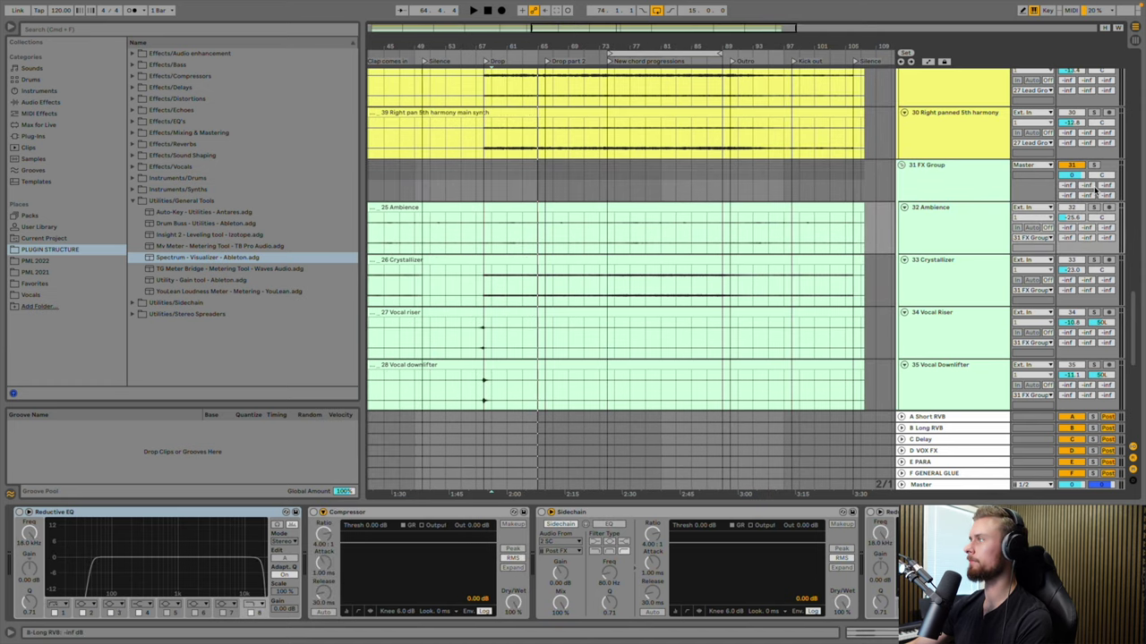
key(space)
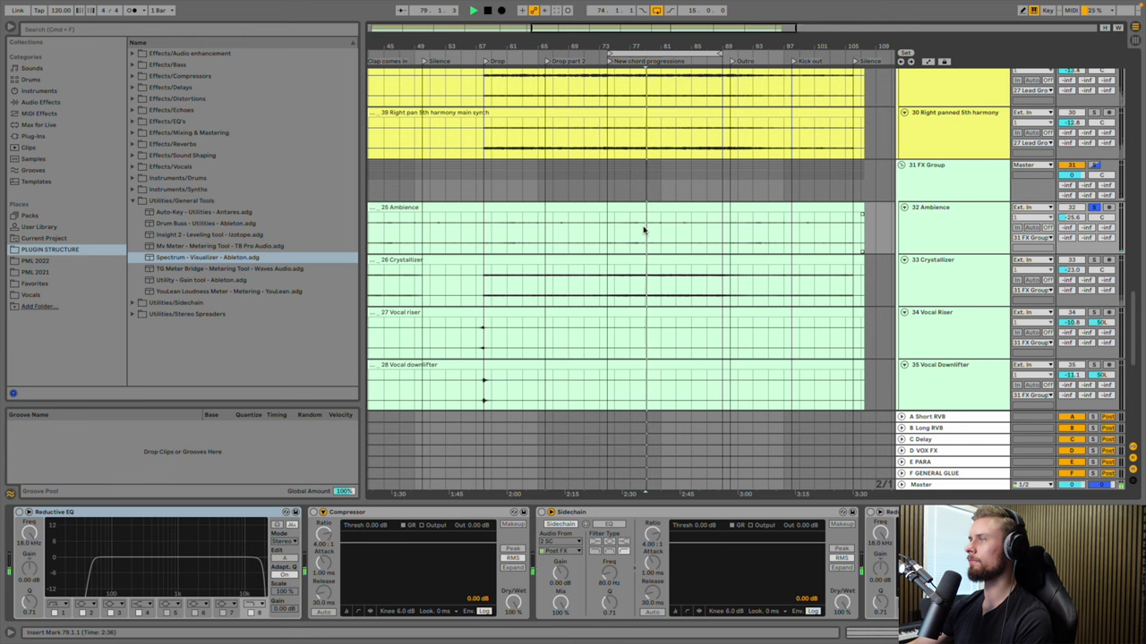
mouse_move(1072, 217)
mouse_down()
mouse_move(1071, 202)
mouse_move(1071, 219)
mouse_up()
key(space)
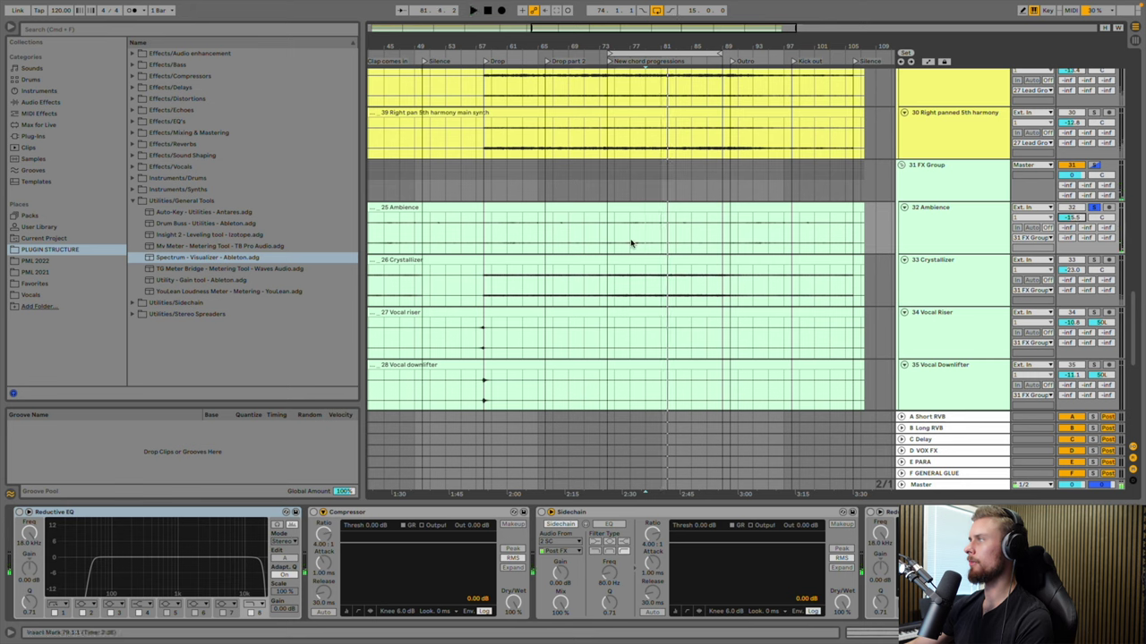
Boost the Ambience clip's gain to 20.1 dB and lower the track volume to -29.3 dB during playback
click(698, 209)
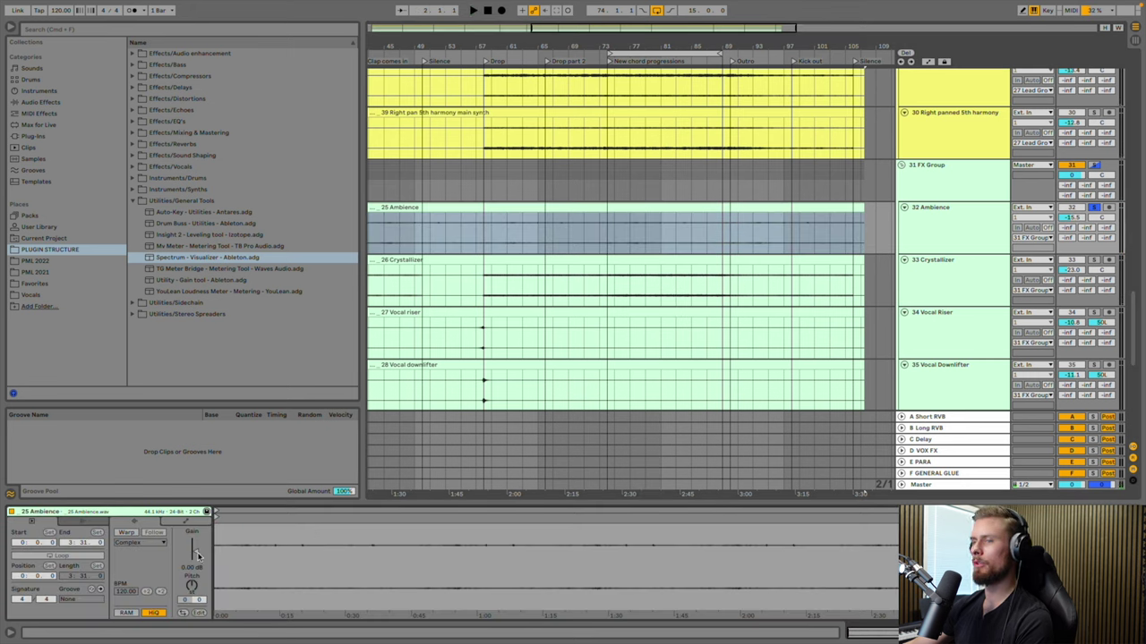
drag(193, 552, 193, 535)
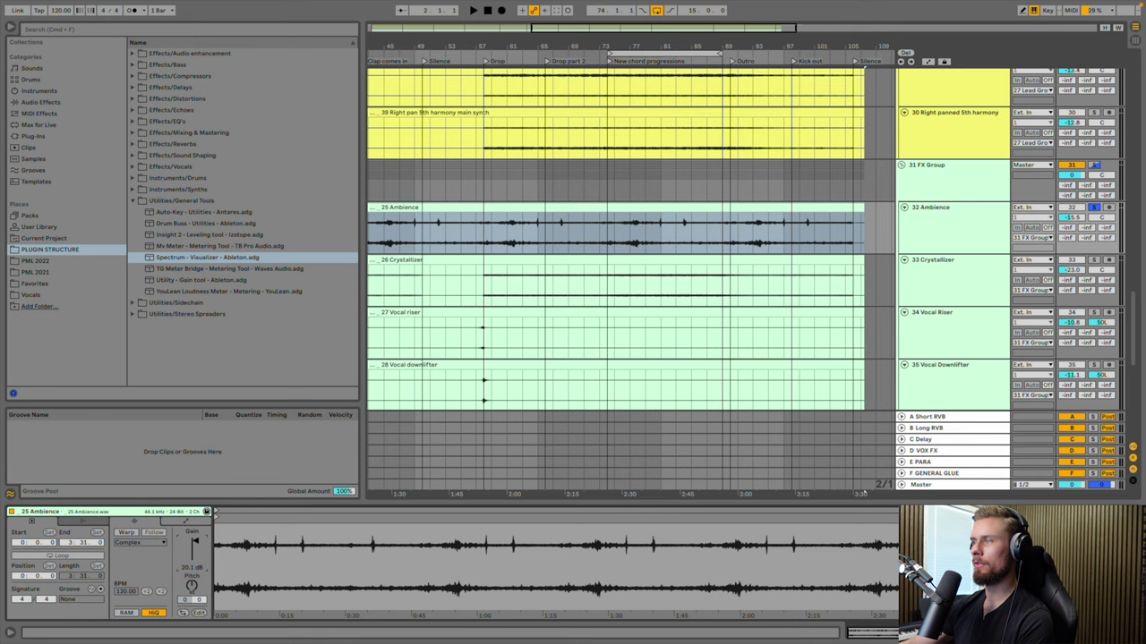
click(513, 227)
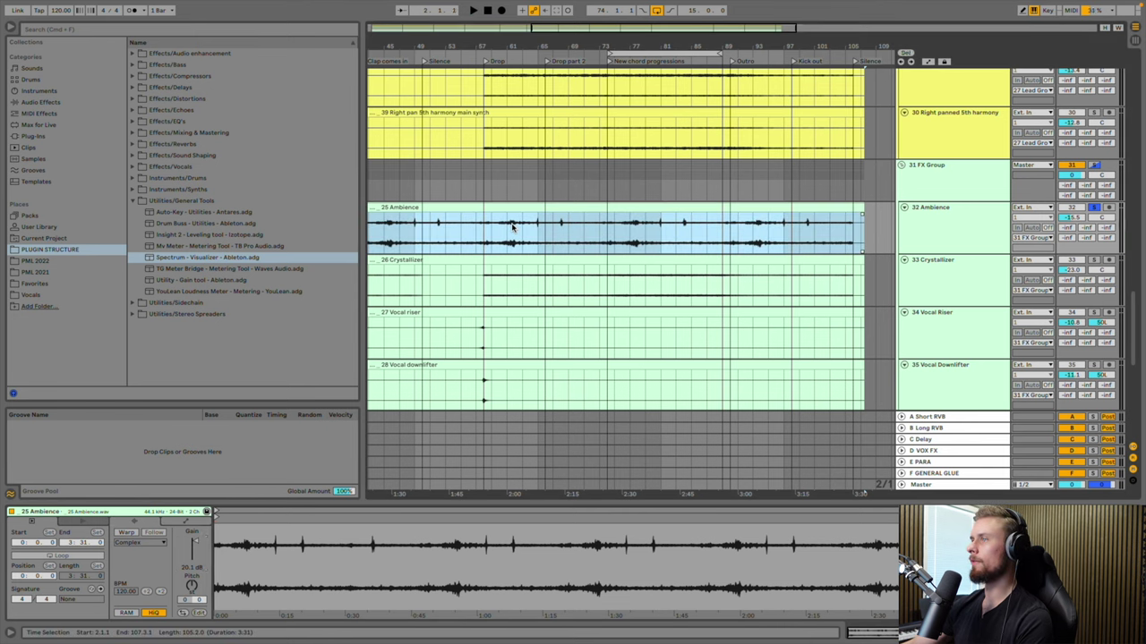
click(573, 235)
key(space)
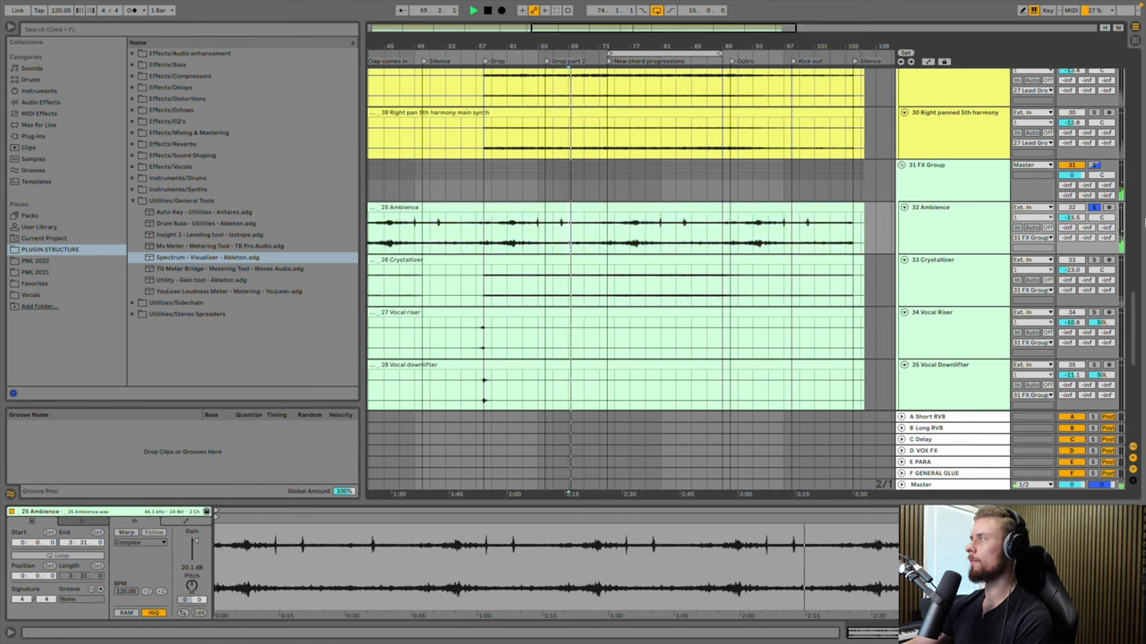
drag(1080, 218, 1081, 260)
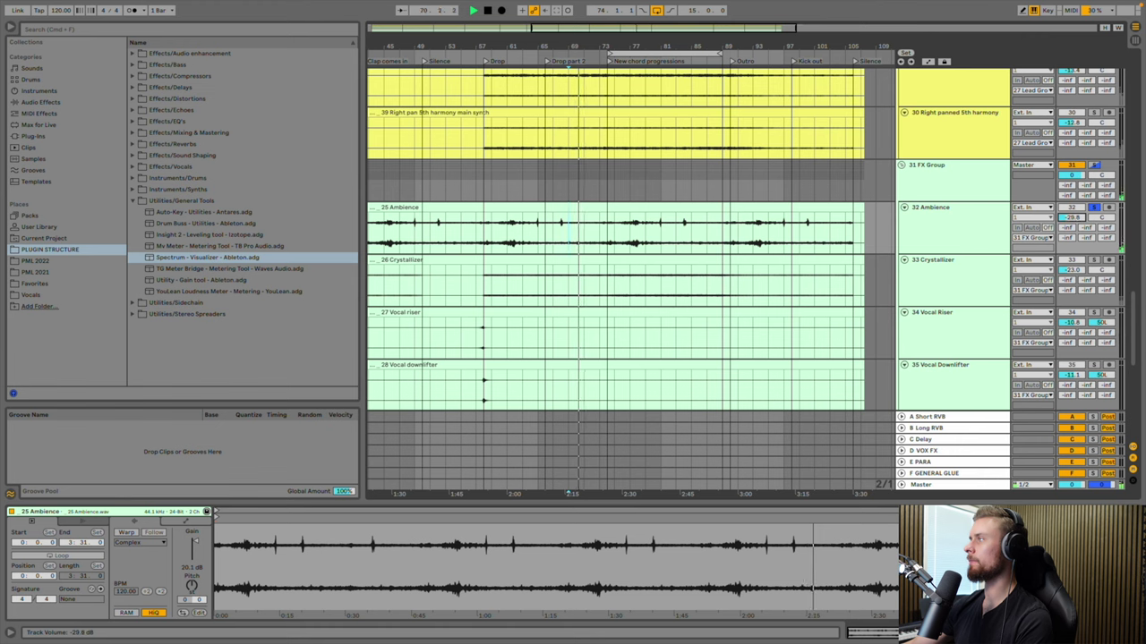
Switch on the Ambience track's first Reductive EQ and set a 284 Hz low cut and a 7.11 kHz high cut
click(937, 225)
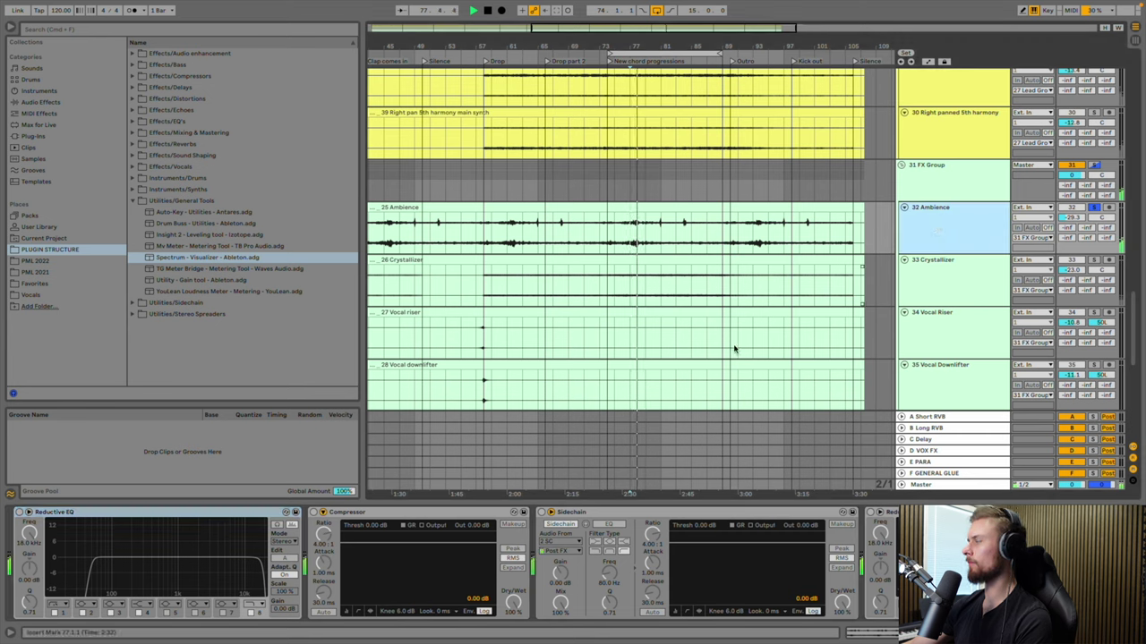
click(19, 513)
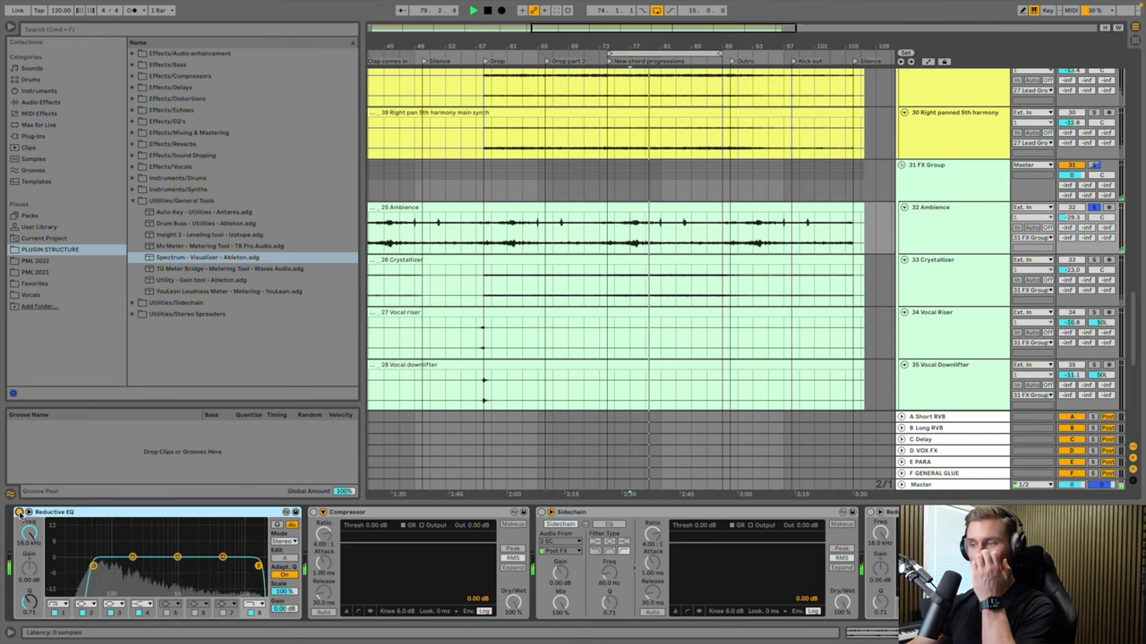
drag(40, 535, 40, 502)
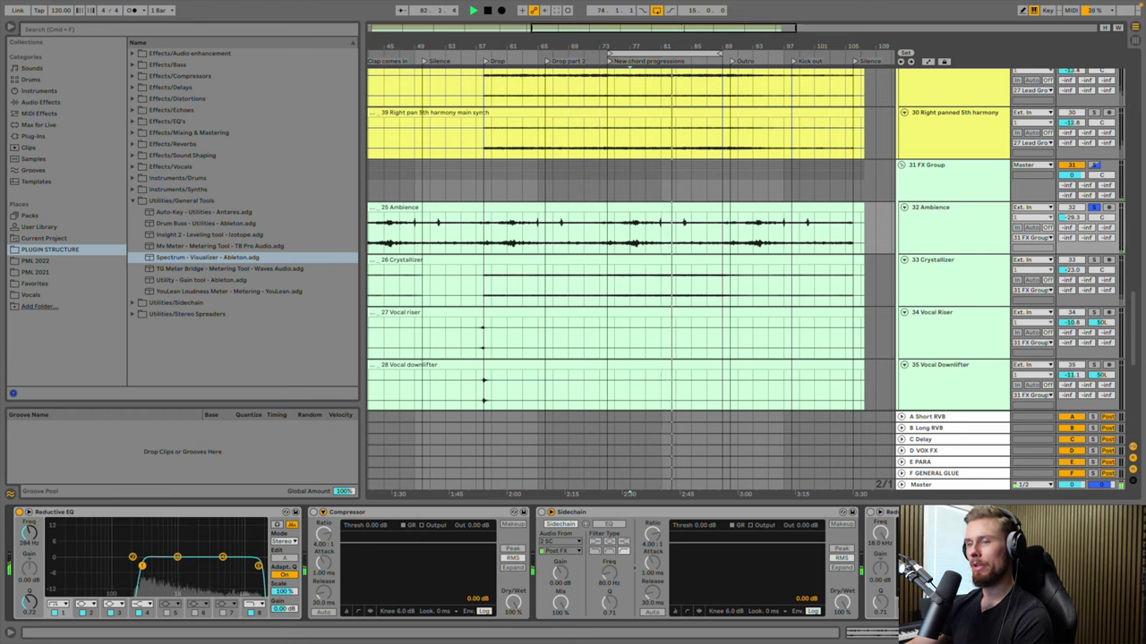
drag(258, 566, 231, 566)
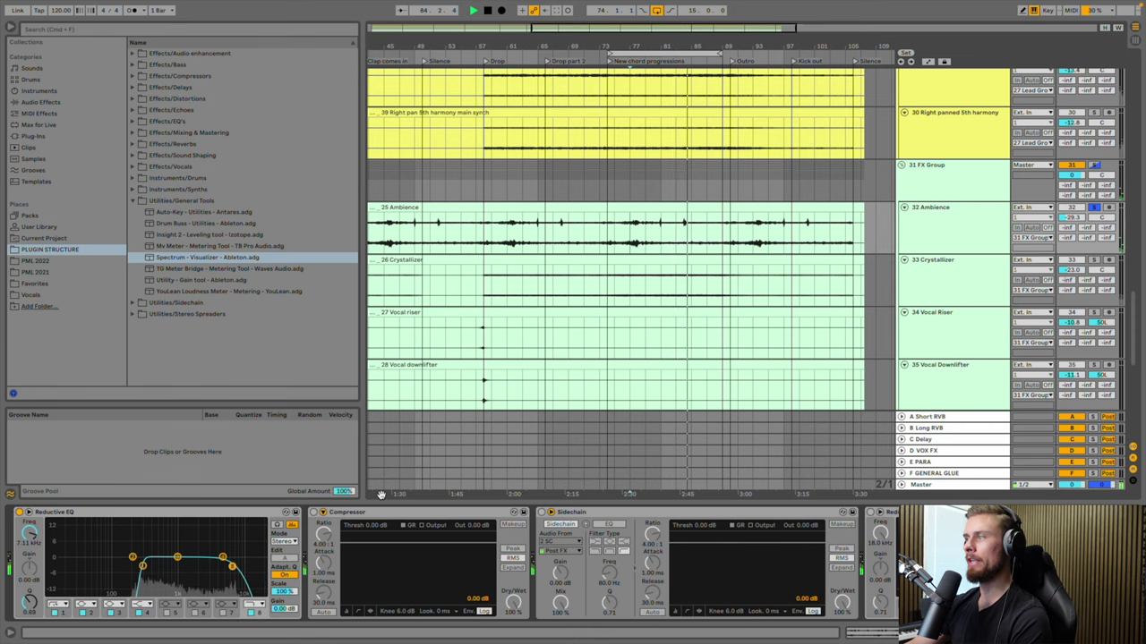
click(965, 240)
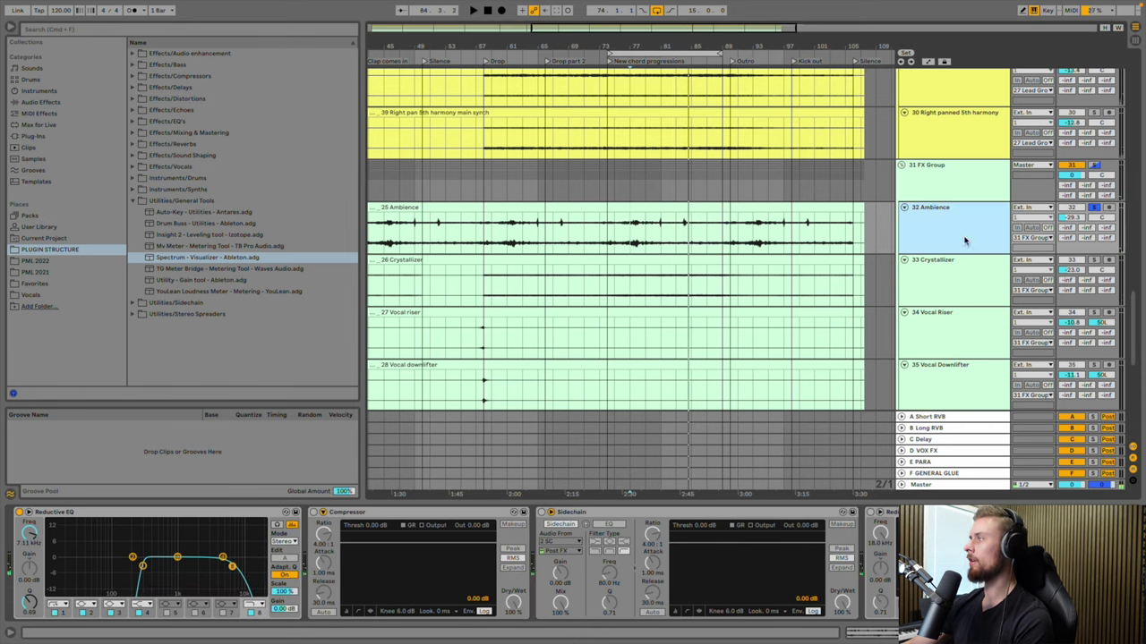
Solo the Crystallizer, switch on its first Reductive EQ and set the low cut to 742 Hz
click(1094, 261)
click(926, 292)
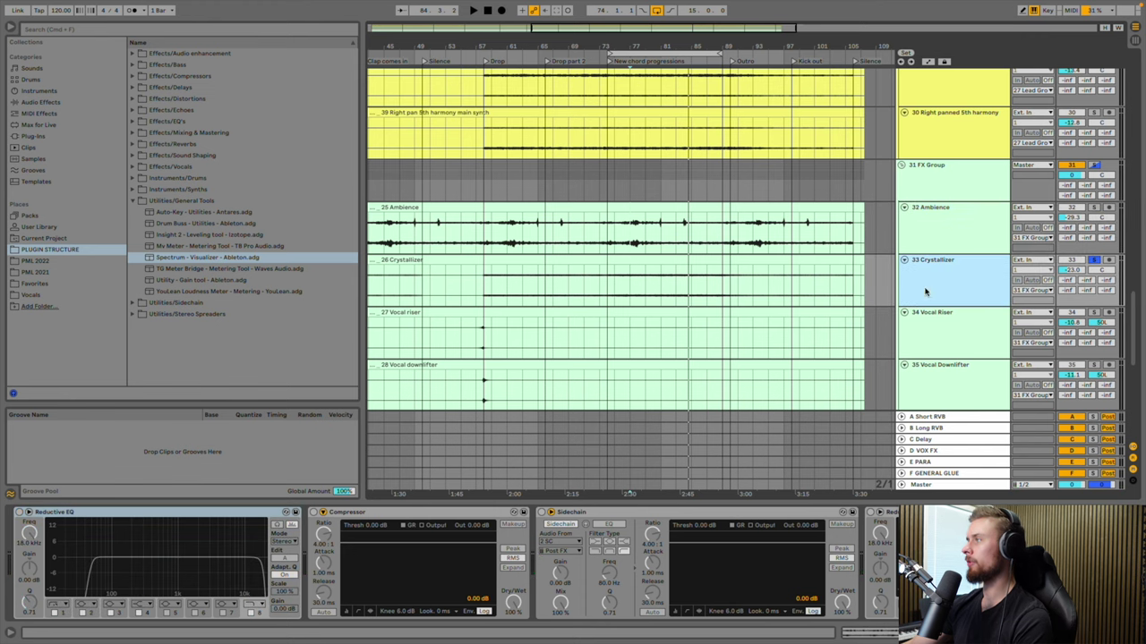
click(18, 513)
key(space)
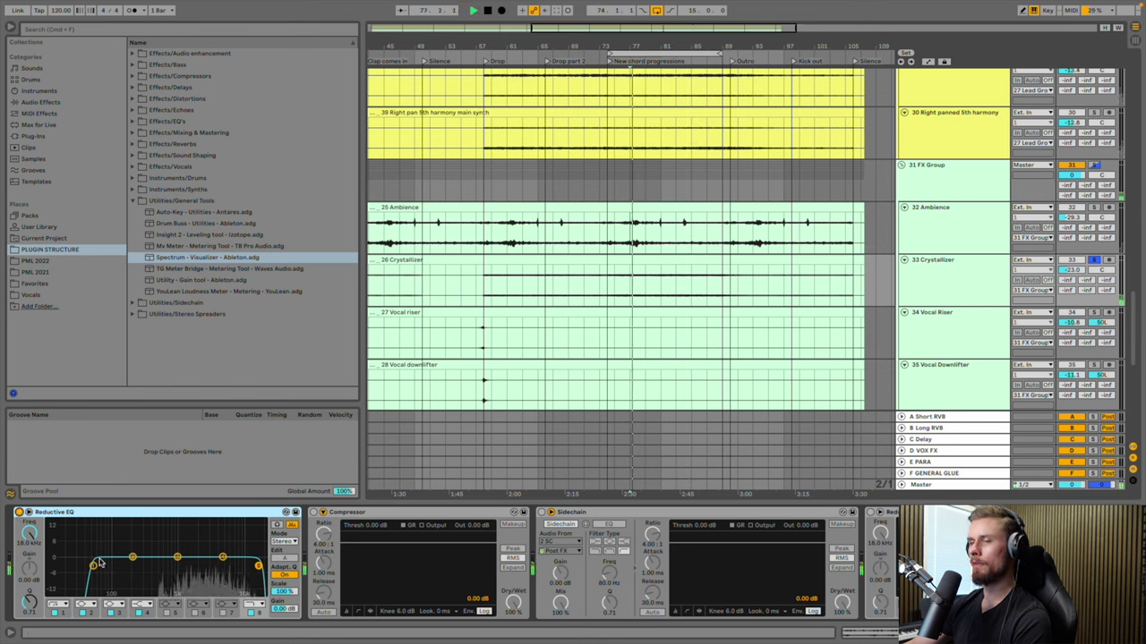
drag(95, 564, 167, 566)
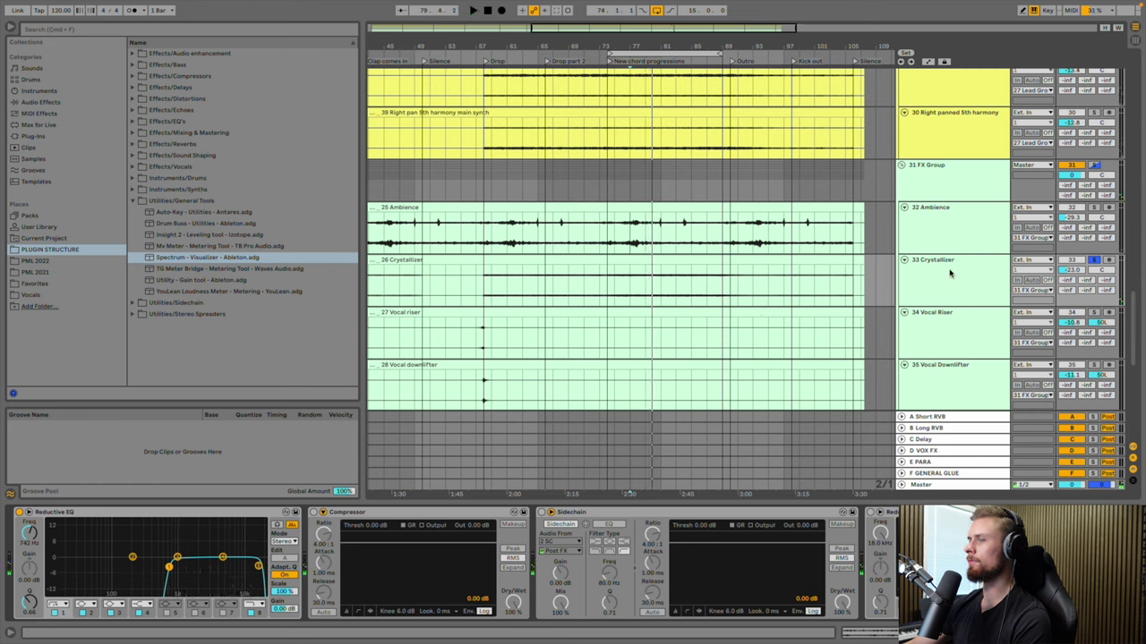
Boost the Crystallizer clip's gain to 11.0 dB and play the soloed track from bar 73
click(737, 260)
drag(197, 555, 194, 544)
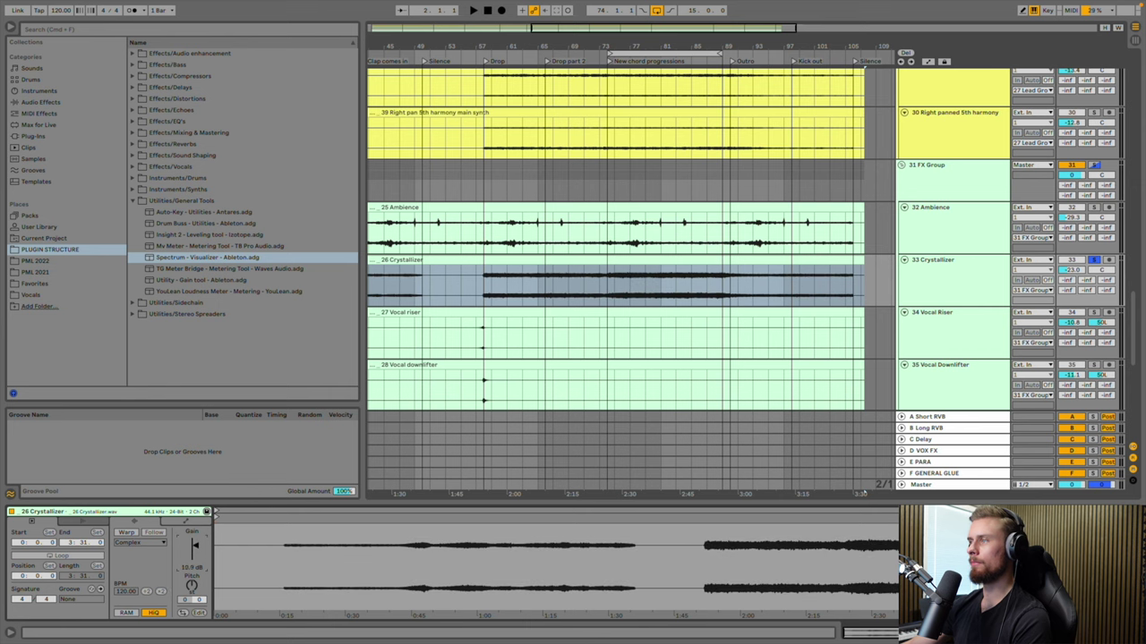
click(949, 284)
click(597, 279)
key(space)
Unsolo the Crystallizer and play the full mix from bar 73 to hear it in context
click(945, 282)
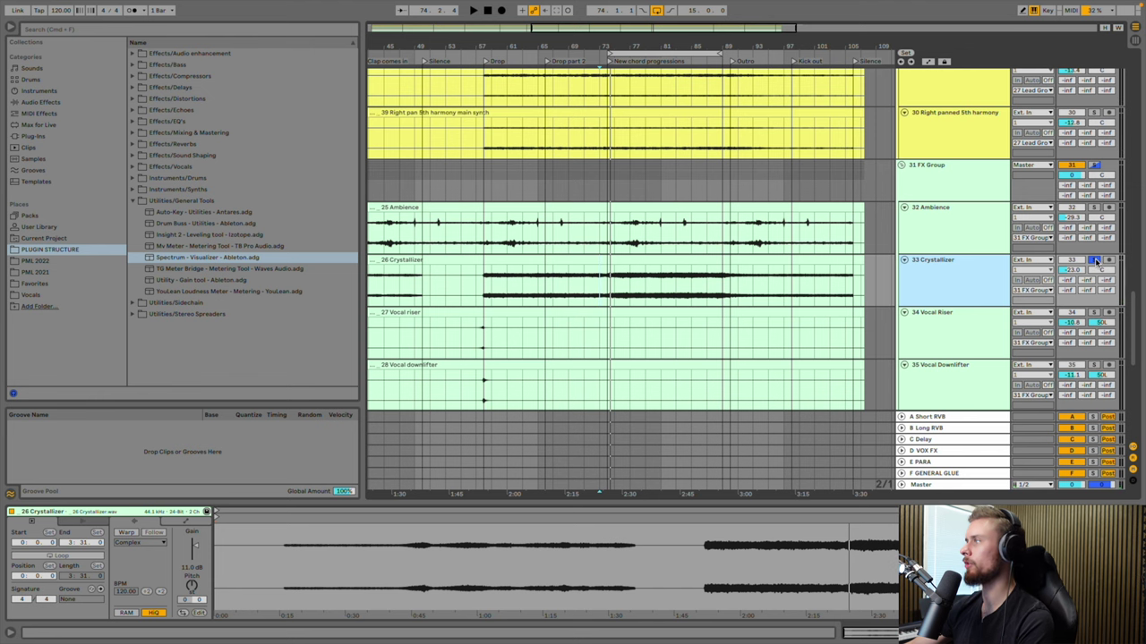
scroll(1094, 259, up, 15)
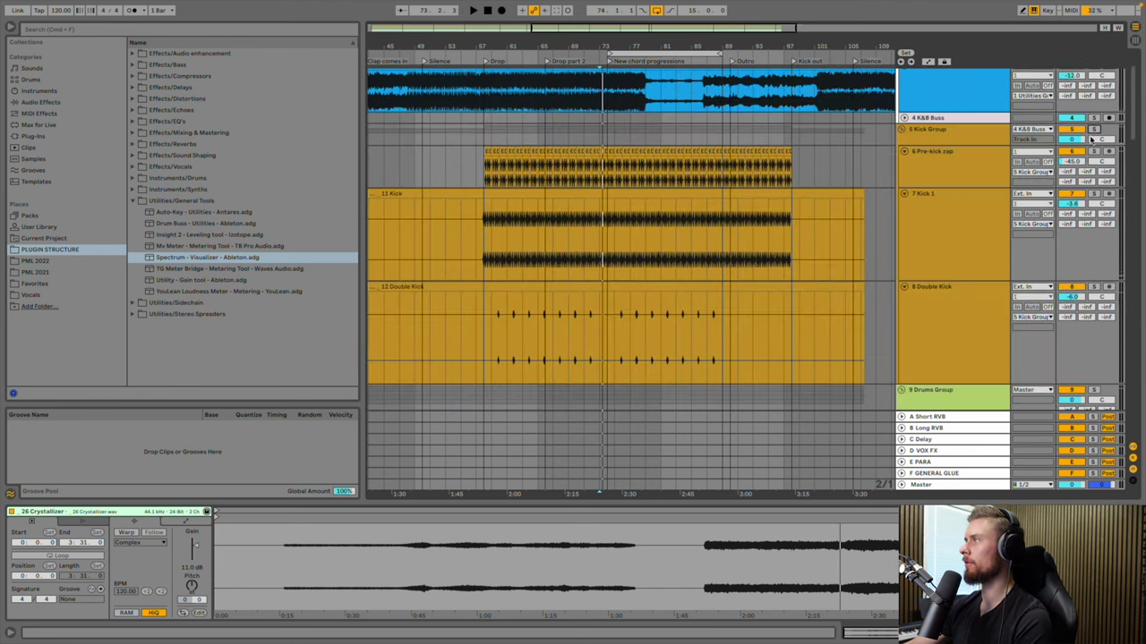
scroll(1092, 139, down, 15)
key(space)
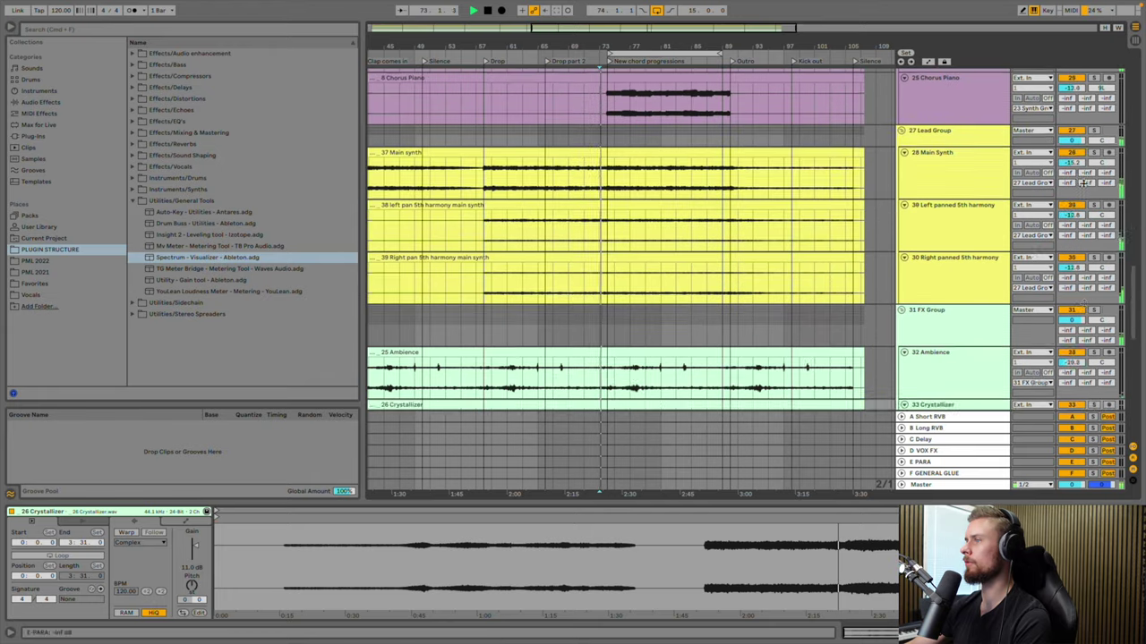
scroll(1084, 184, down, 4)
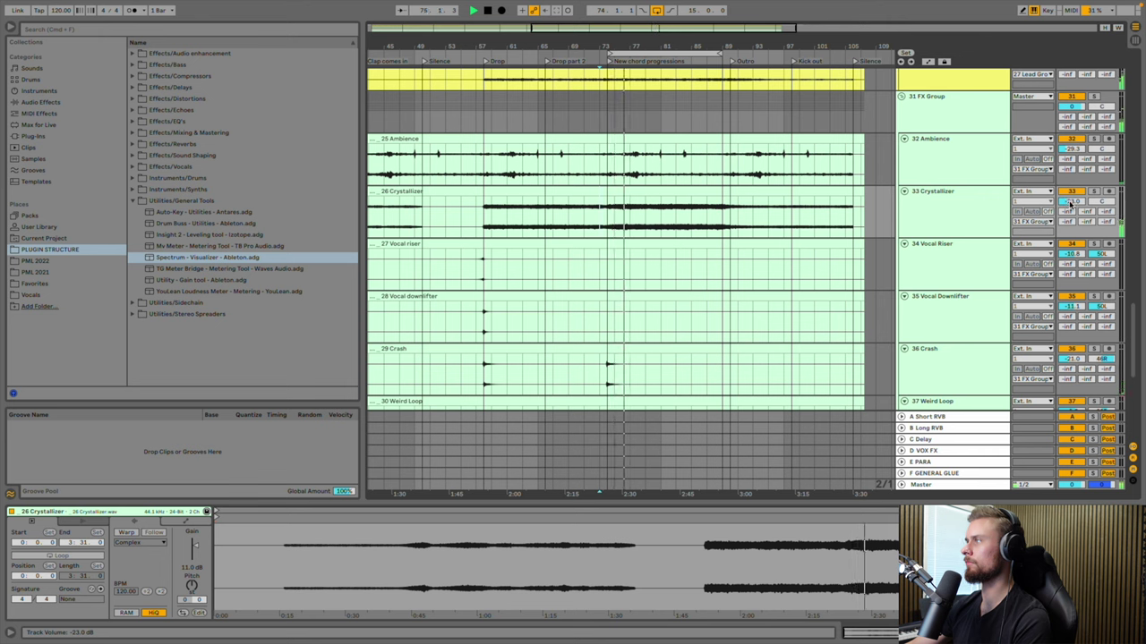
Solo the Crystallizer again and set the high cut in its Reductive EQ to 4.00 kHz
click(966, 206)
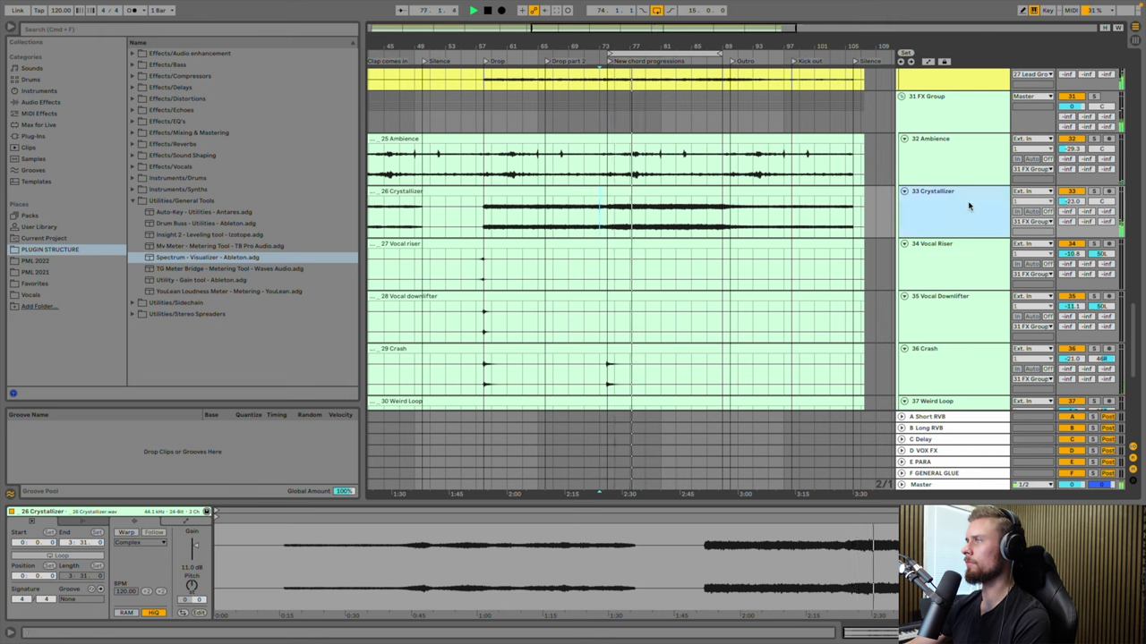
click(964, 206)
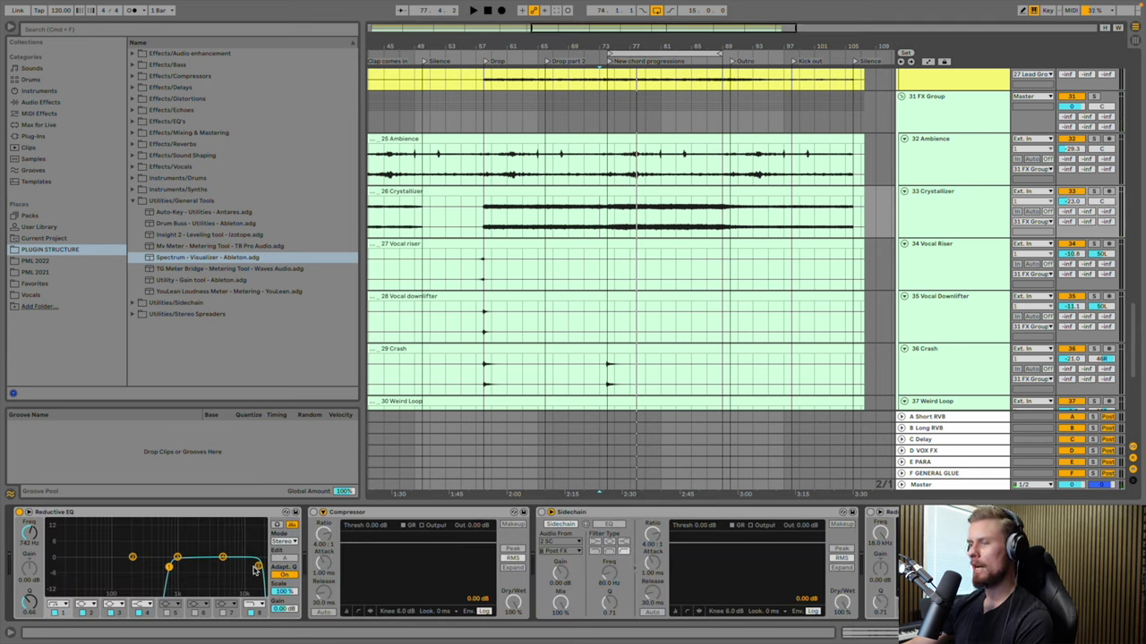
click(1092, 192)
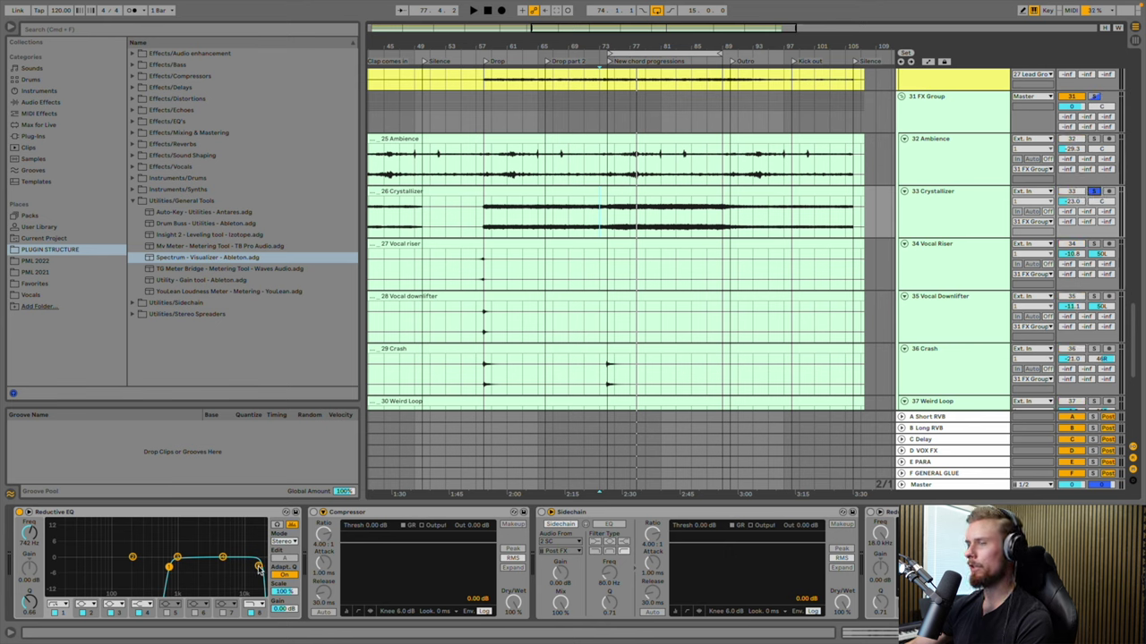
key(space)
drag(258, 569, 227, 564)
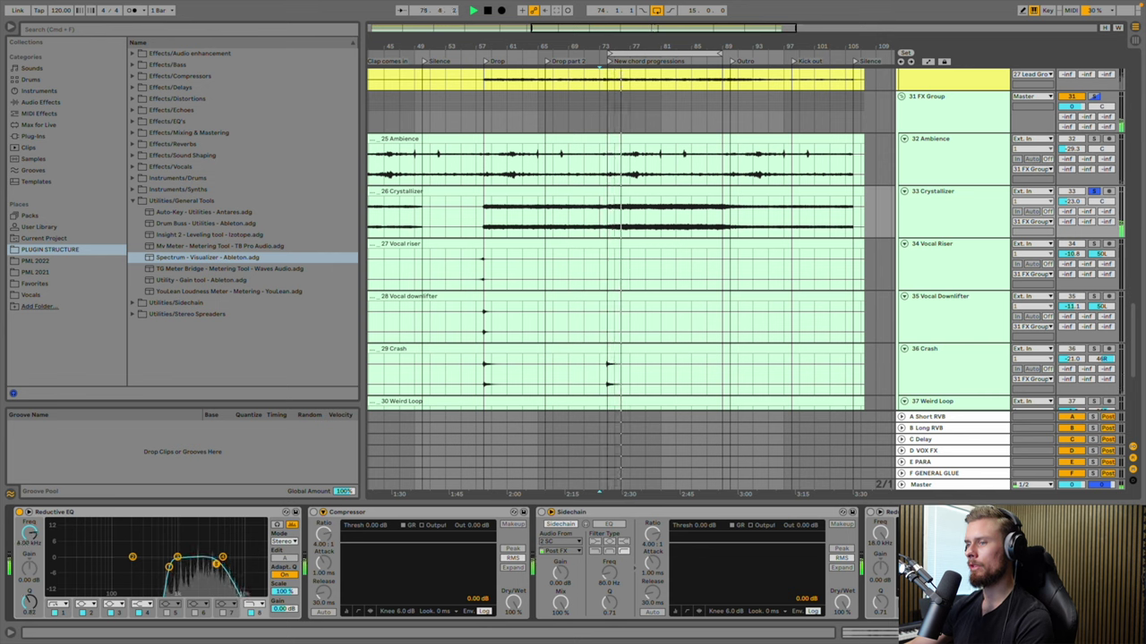
Set the Crystallizer's Reductive EQ high cut to 4.17 kHz, lower its low cut, and unsolo the track to hear the full mix
drag(223, 563, 201, 535)
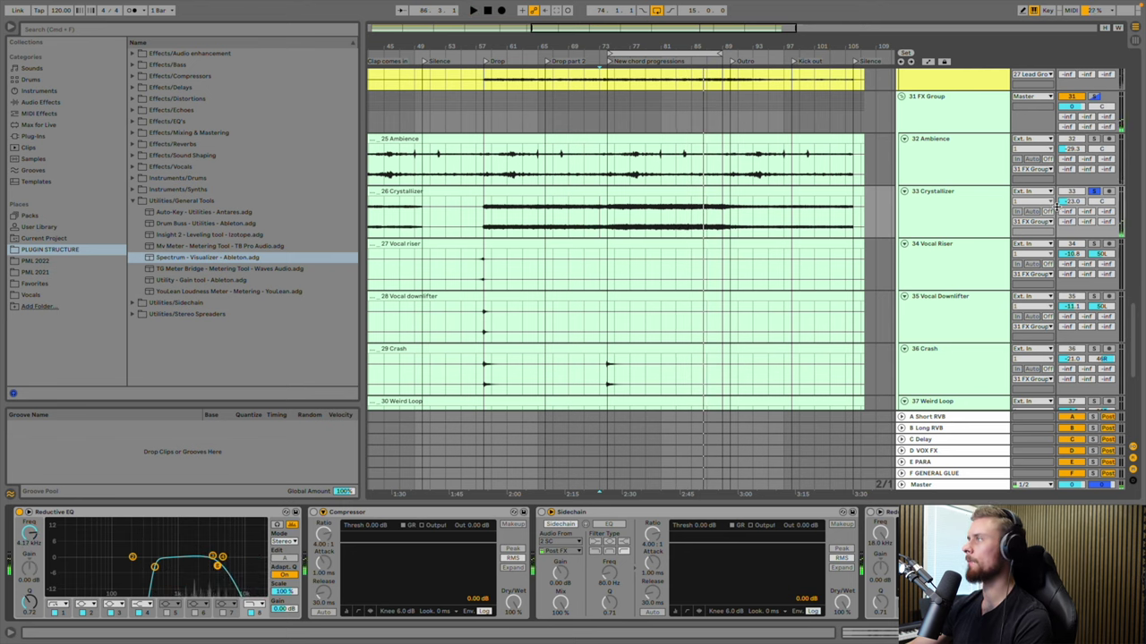
click(1094, 191)
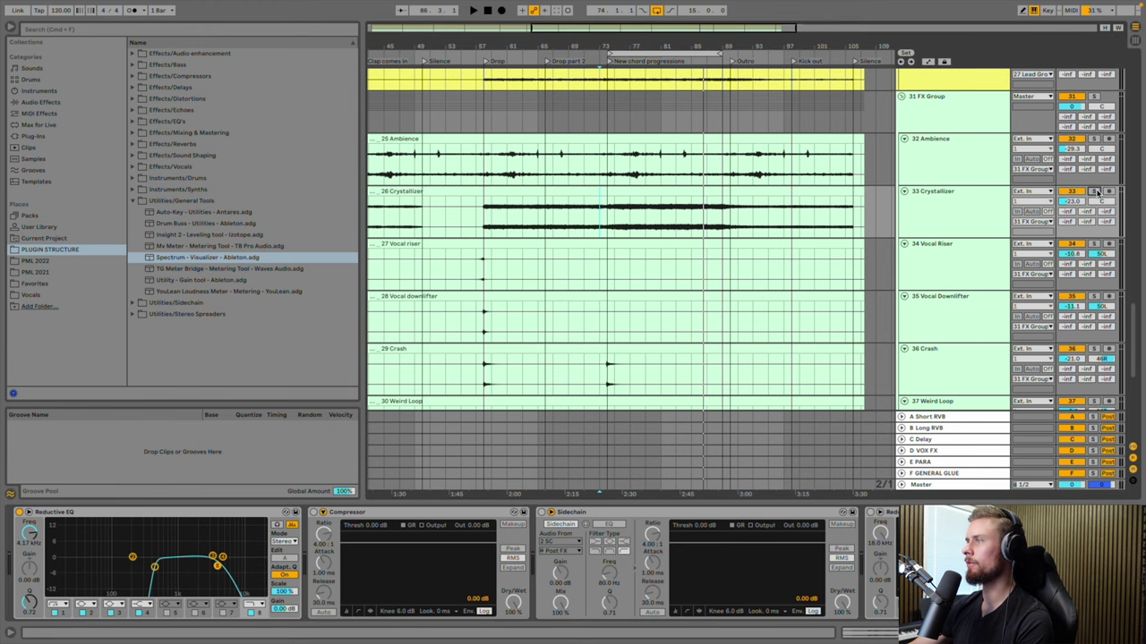
key(space)
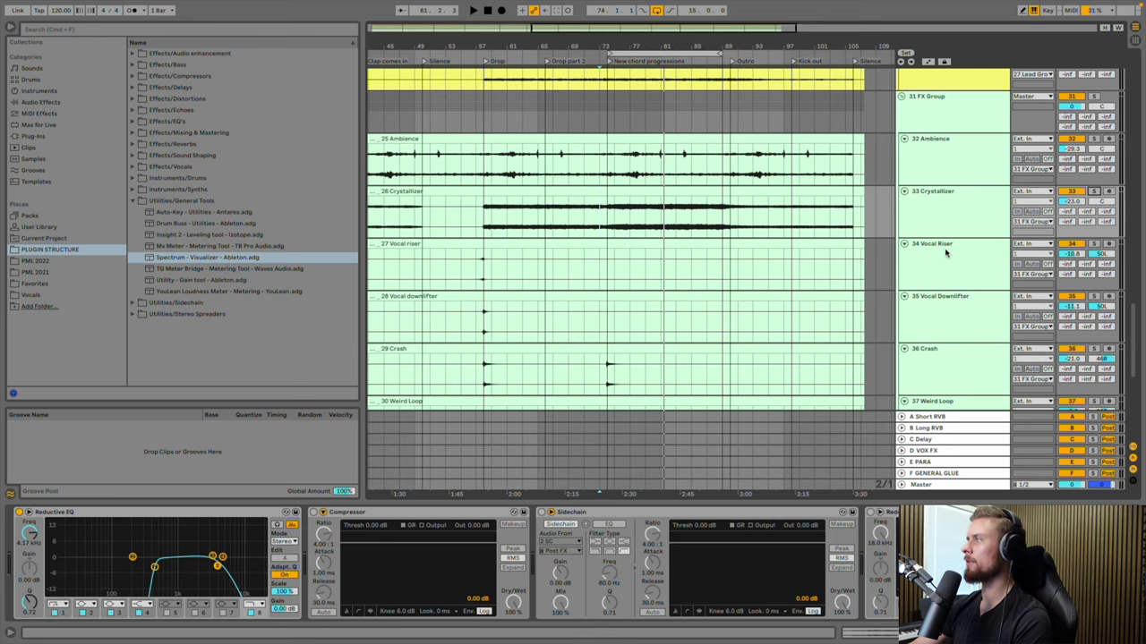
Switch on the Vocal Riser's first Reductive EQ and set its high cut to 15.3 kHz
scroll(651, 259, down, 5)
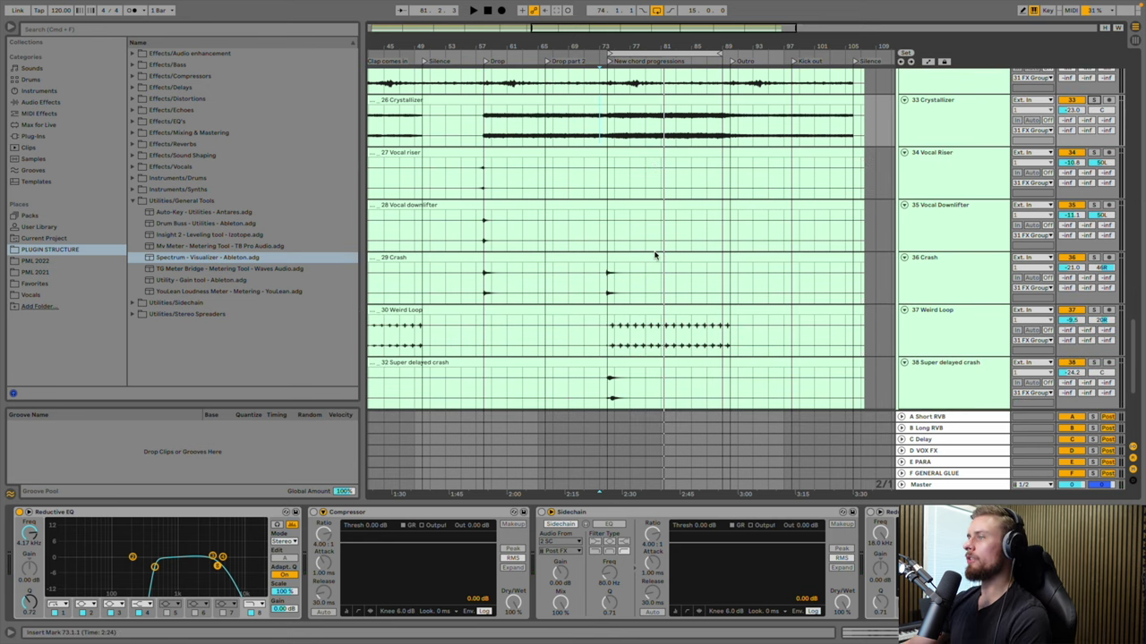
click(921, 187)
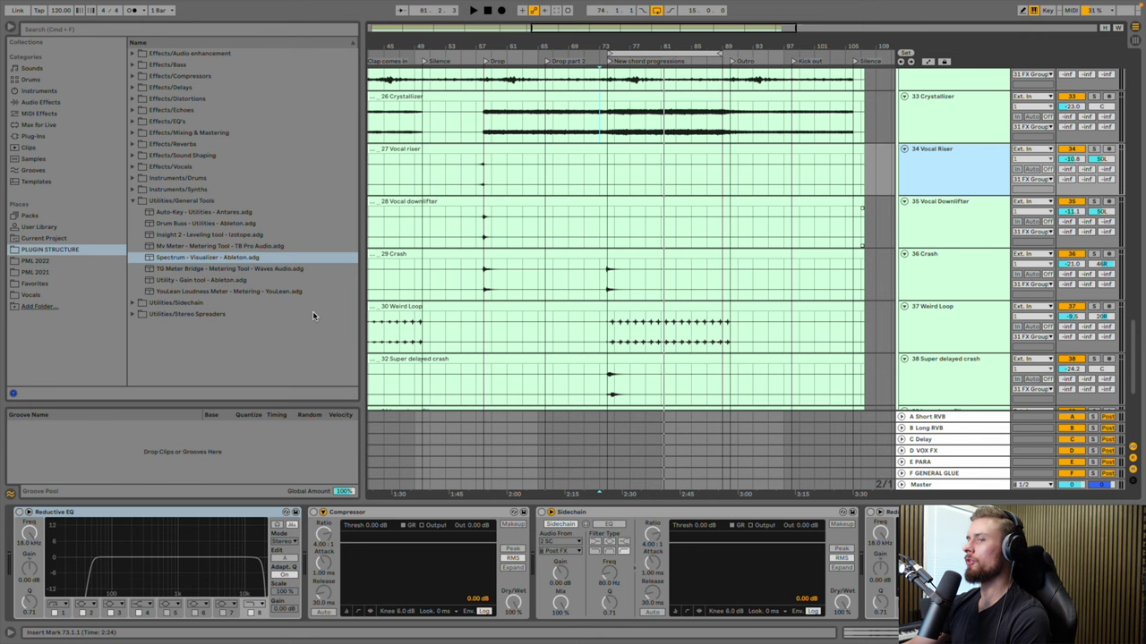
click(80, 513)
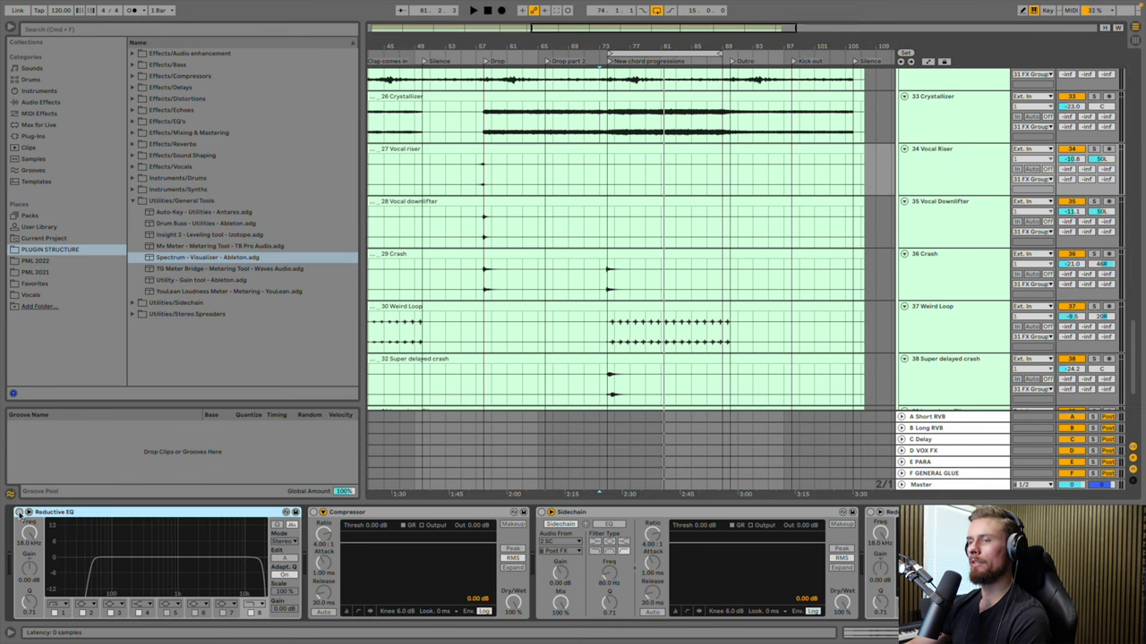
click(19, 512)
drag(259, 570, 256, 567)
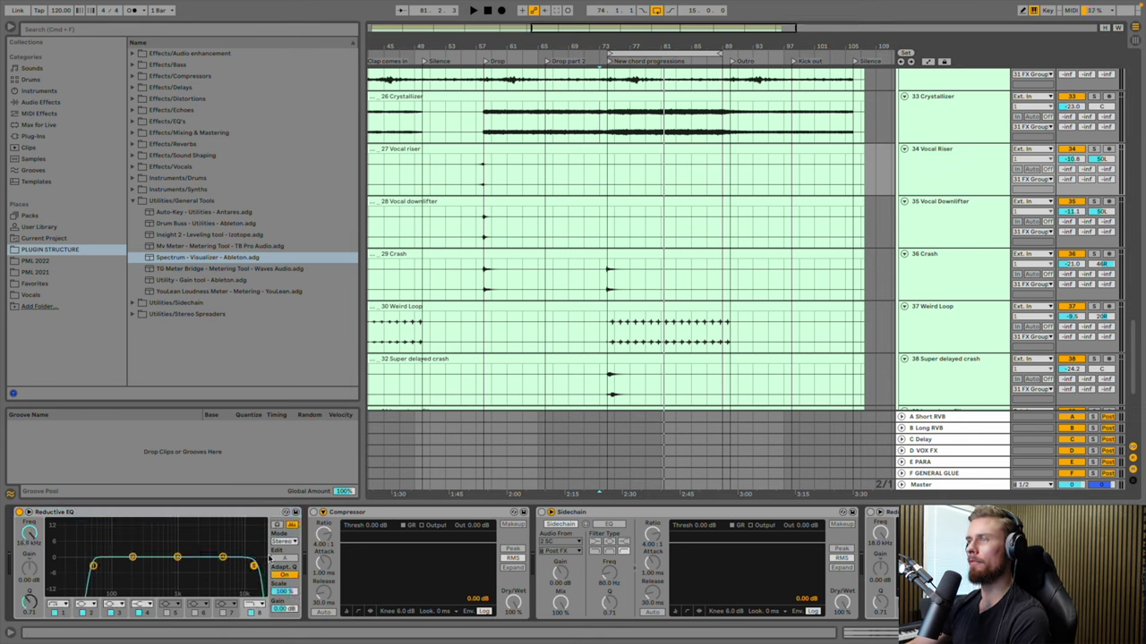
Solo the Vocal Riser and audition its clip just before the drop
click(1094, 150)
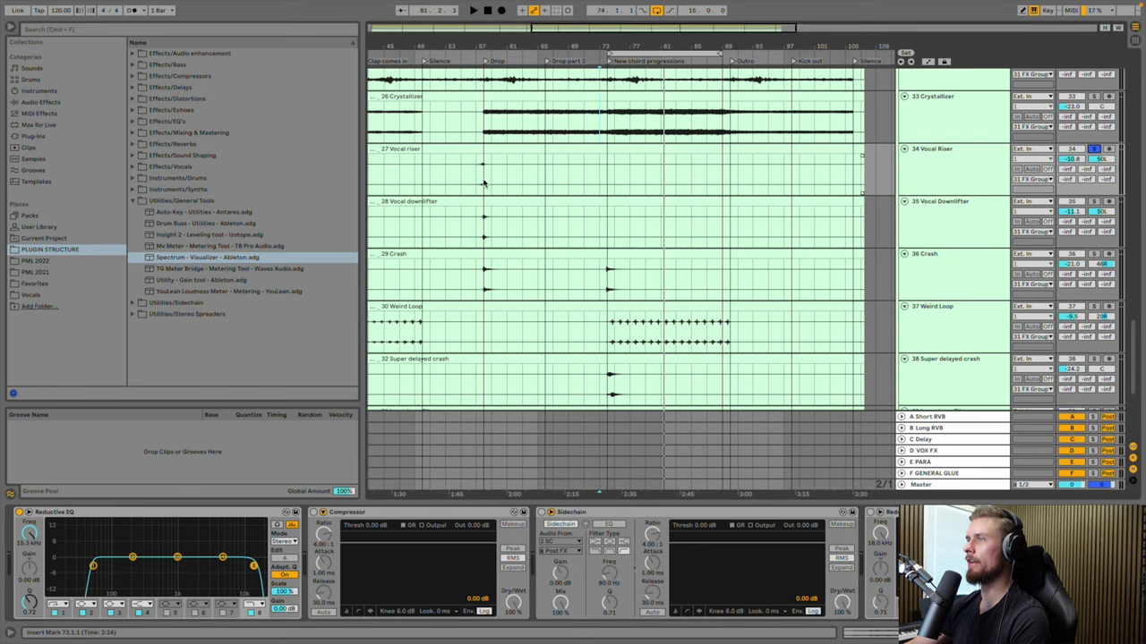
scroll(477, 179, up, 8)
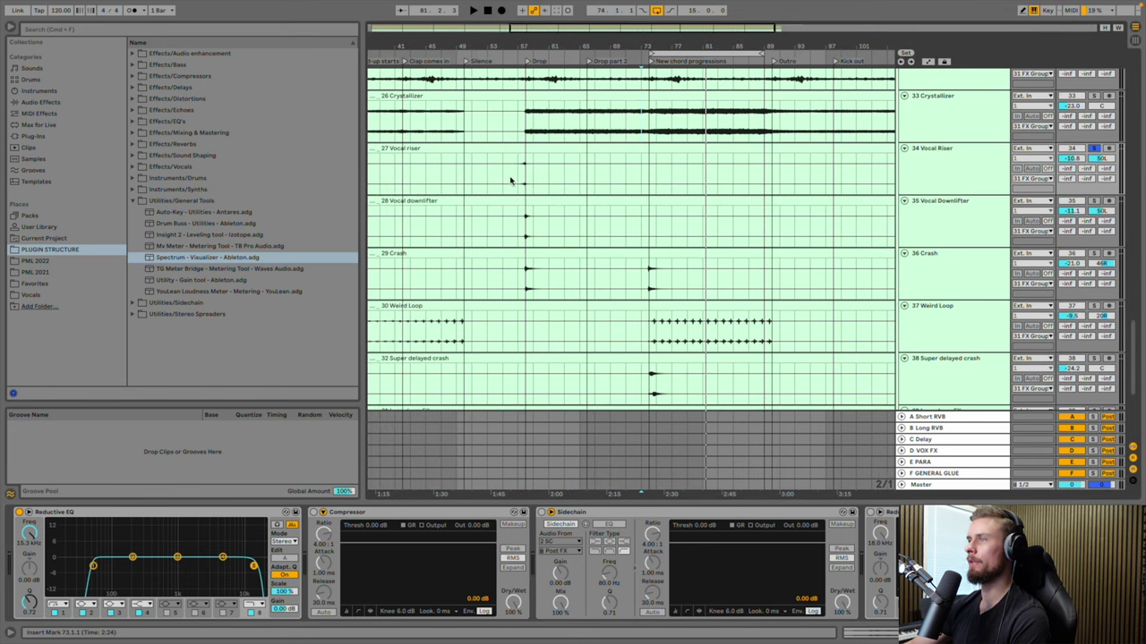
scroll(527, 180, up, 4)
key(space)
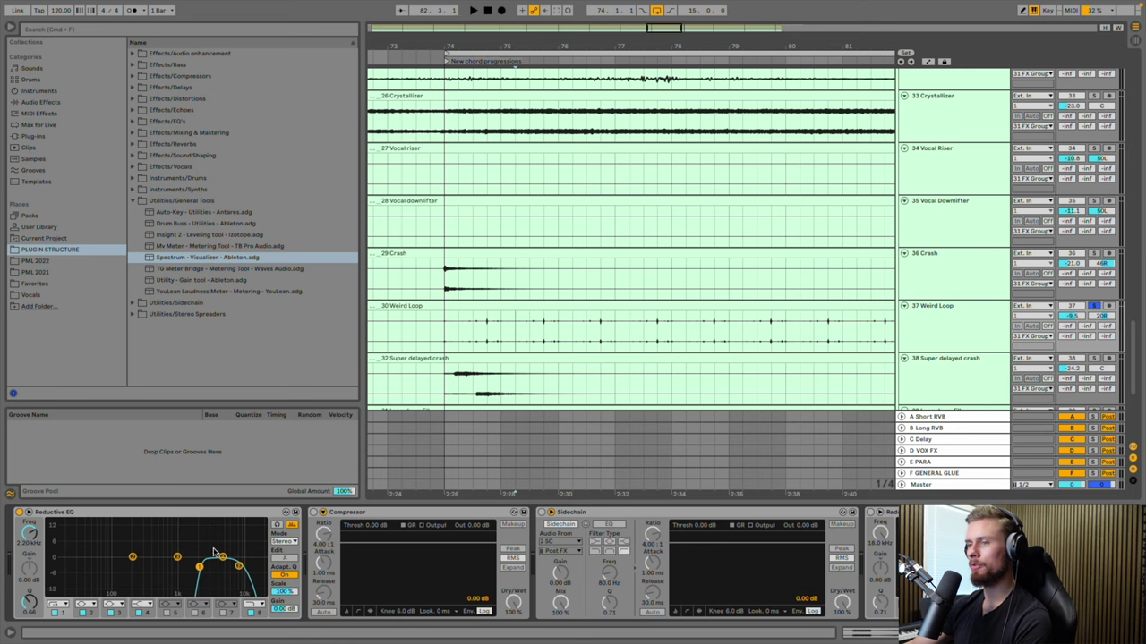
Solo the Super delayed crash instead of the Weird Loop, switch on its first Reductive EQ, raise the low cut and lower the high cut
scroll(811, 238, down, 2)
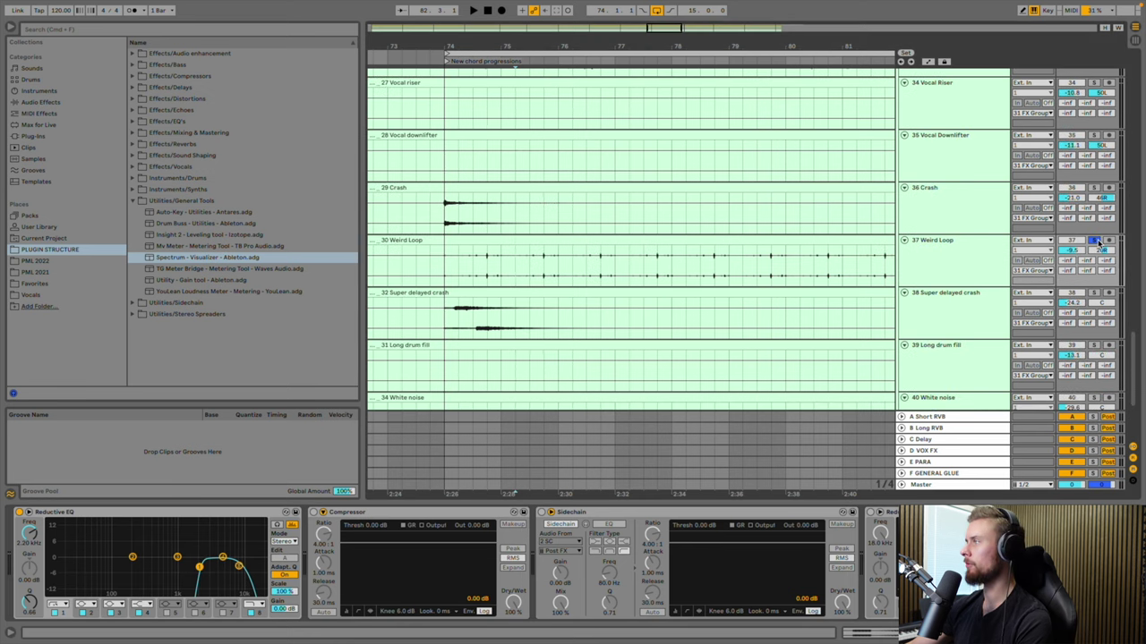
click(1094, 241)
click(1093, 293)
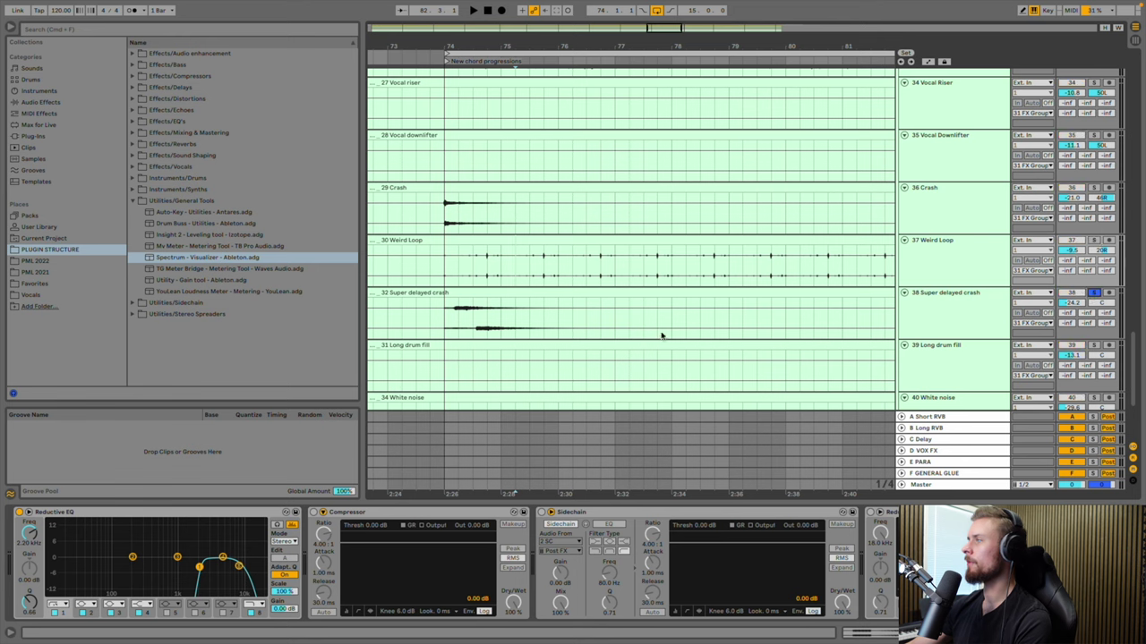
key(space)
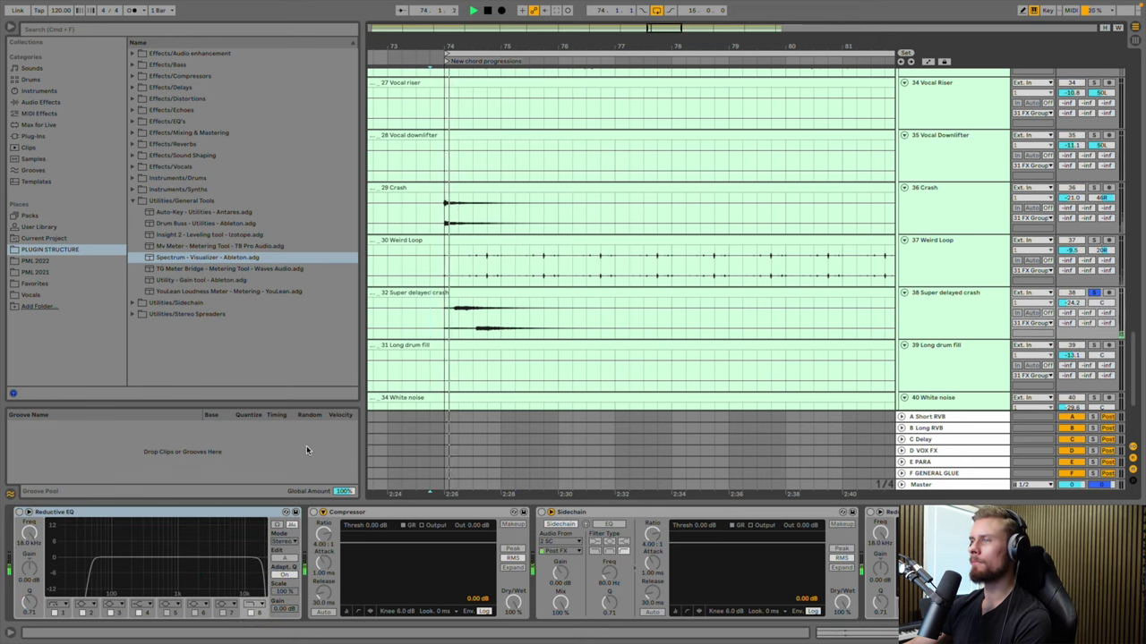
click(161, 542)
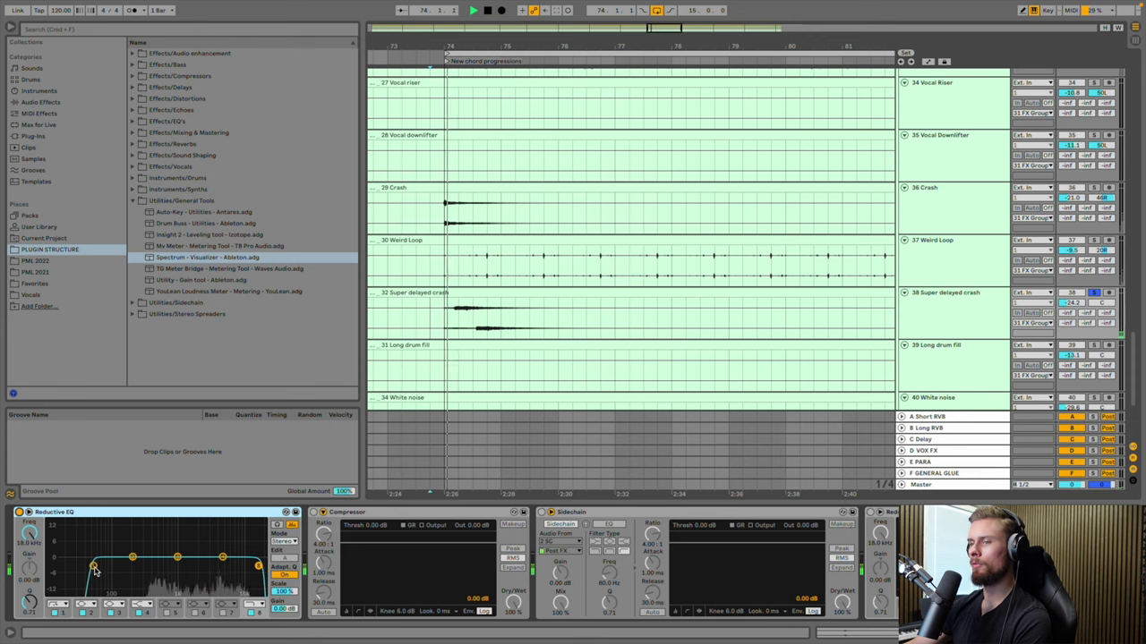
drag(93, 567, 150, 567)
drag(258, 567, 185, 569)
Solo the Crash together with the Super delayed crash and play both from bar 73
scroll(537, 256, up, 2)
click(1092, 240)
scroll(477, 275, down, 2)
key(space)
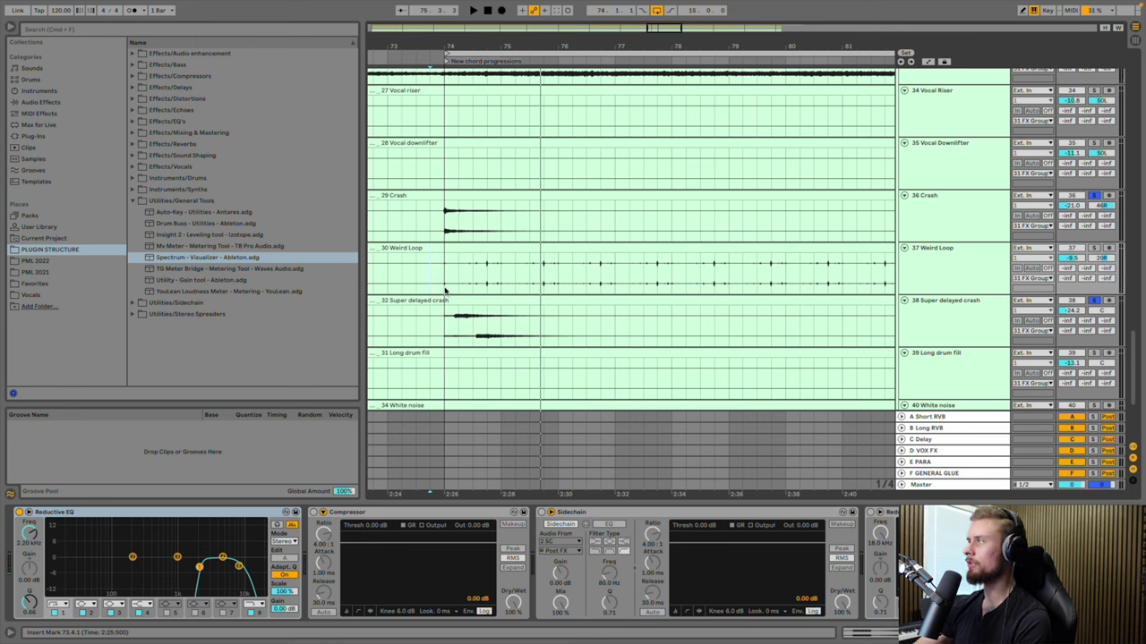
key(space)
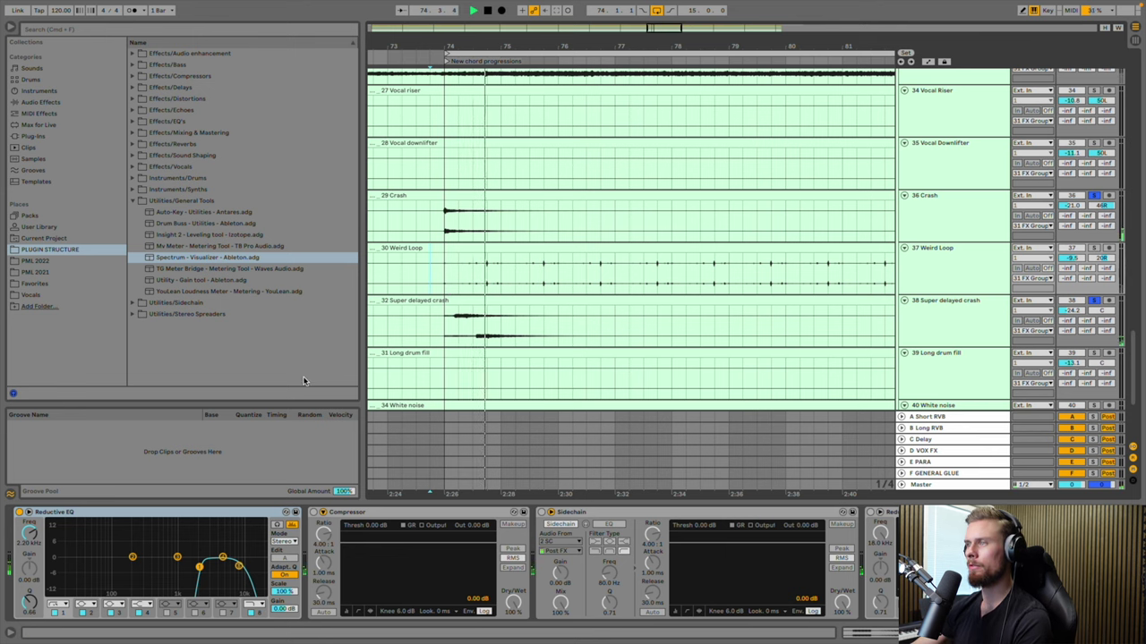
Solo only the Long drum fill, switch on its first Reductive EQ and play the fill from bar 54
scroll(711, 312, down, 2)
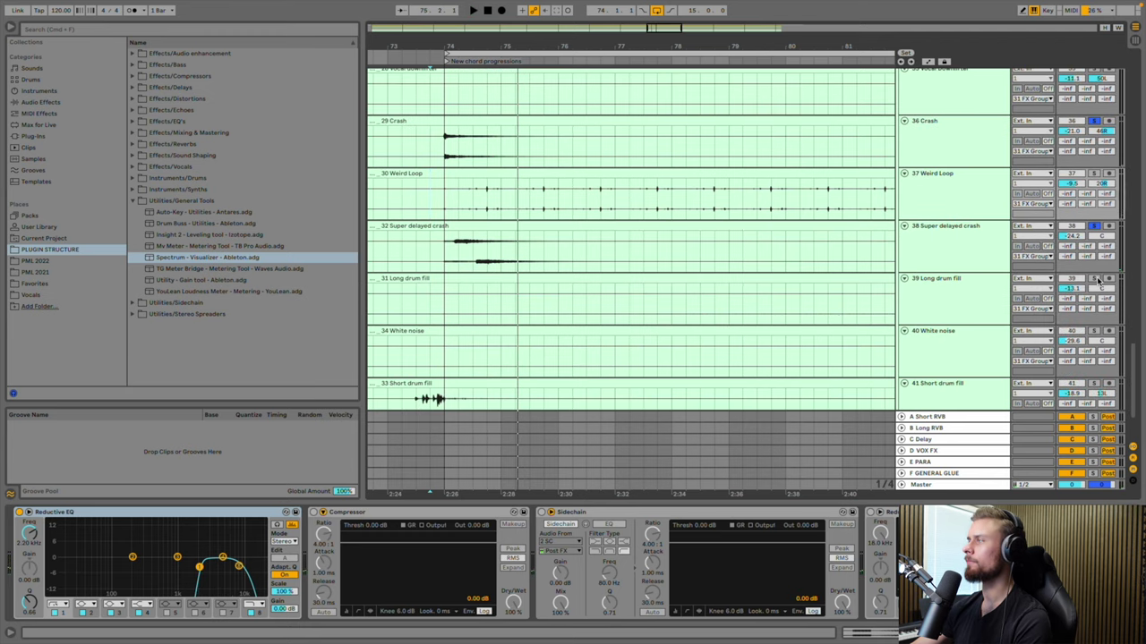
click(1094, 227)
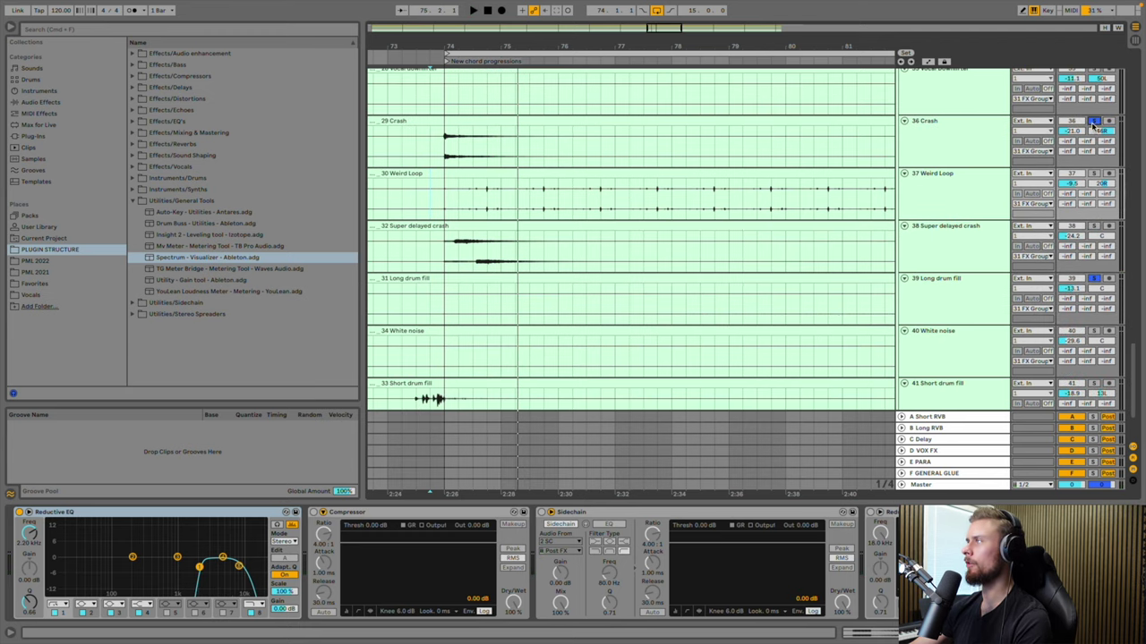
click(1093, 121)
scroll(677, 248, left, 10)
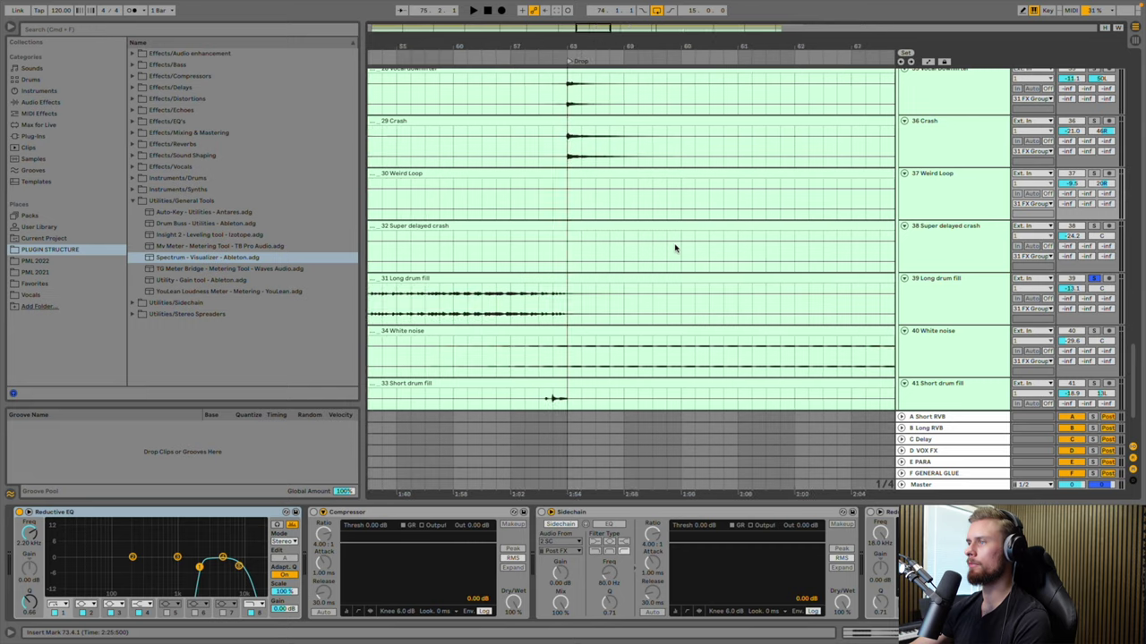
scroll(675, 248, left, 5)
click(614, 295)
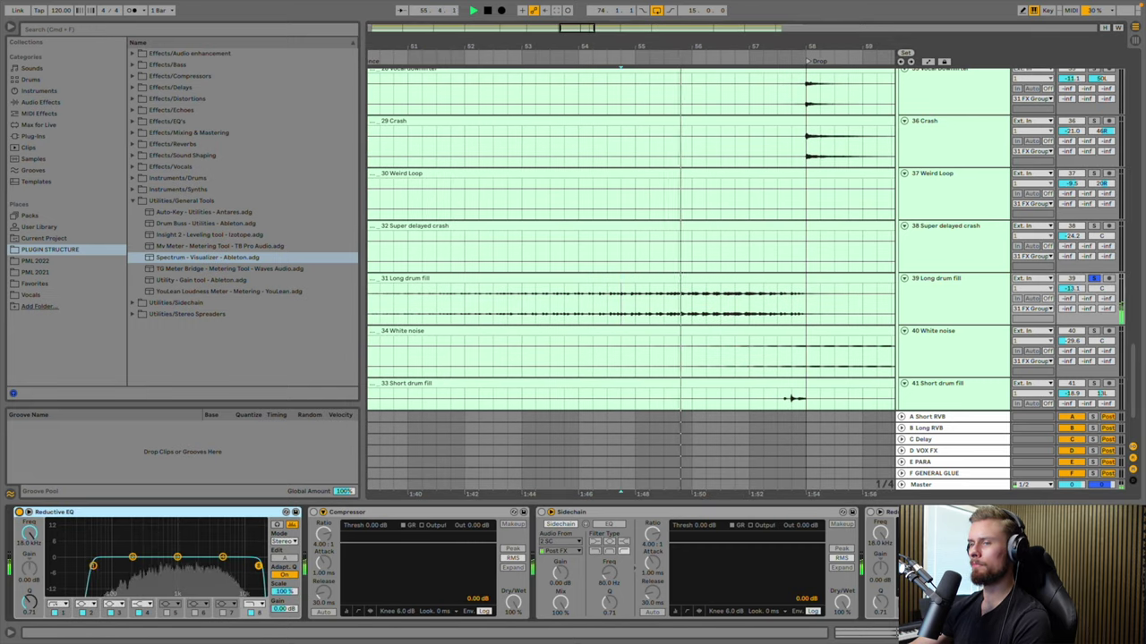
Set the Long drum fill's low cut to 116 Hz and high cut to 11.1 kHz, and unsolo the track
drag(93, 565, 117, 566)
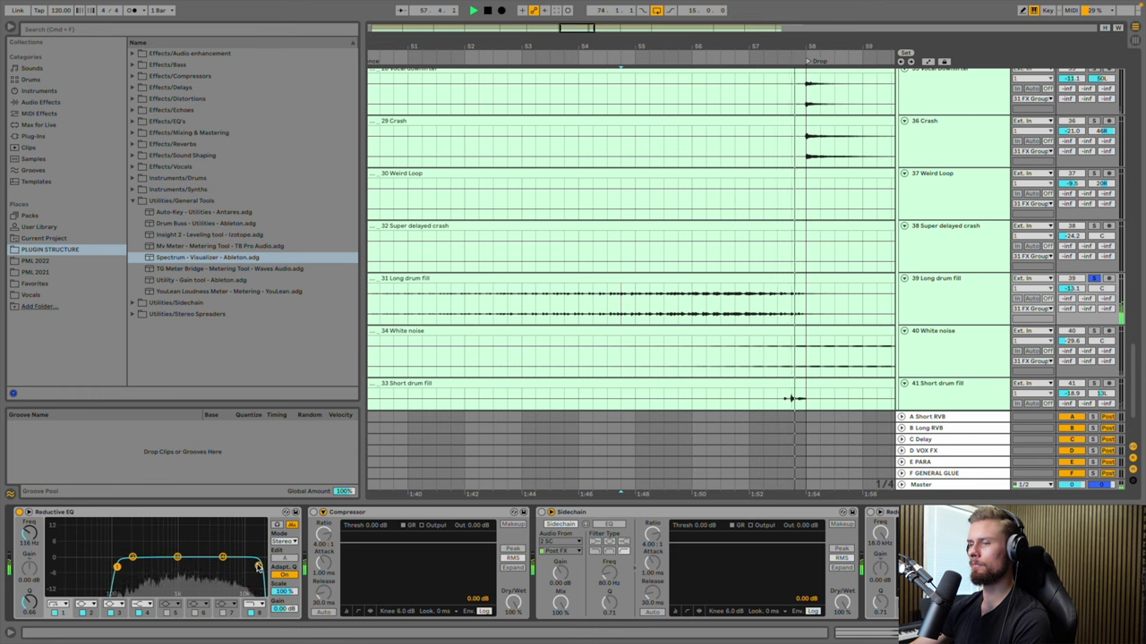
drag(258, 568, 245, 565)
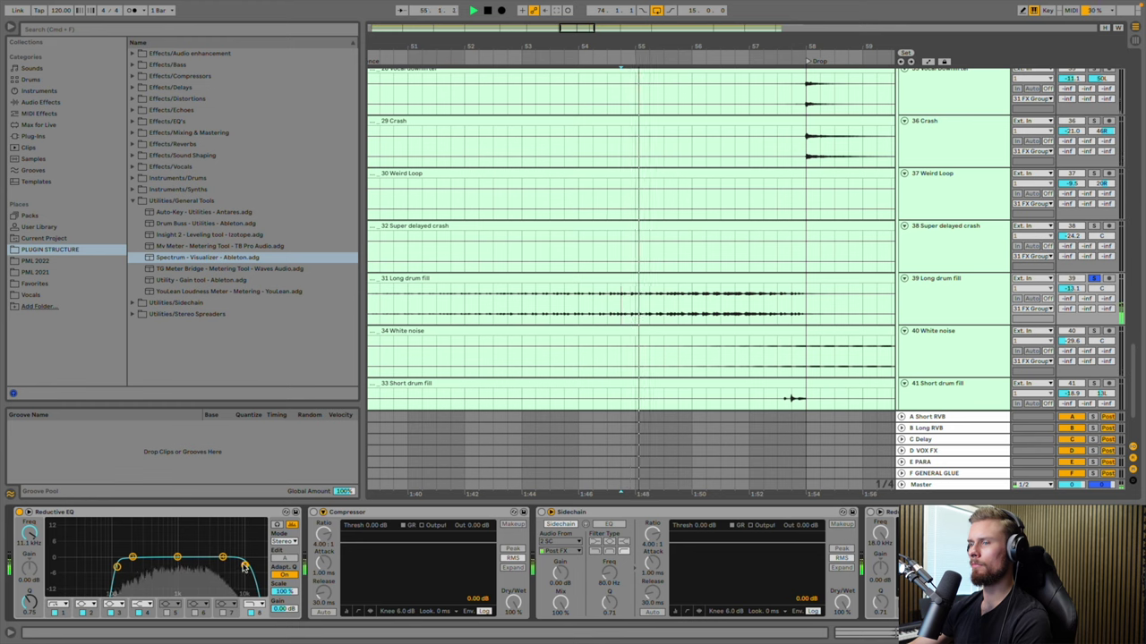
key(space)
click(1097, 279)
Switch on the White noise track's first Reductive EQ and play the track soloed from bar 59
click(939, 360)
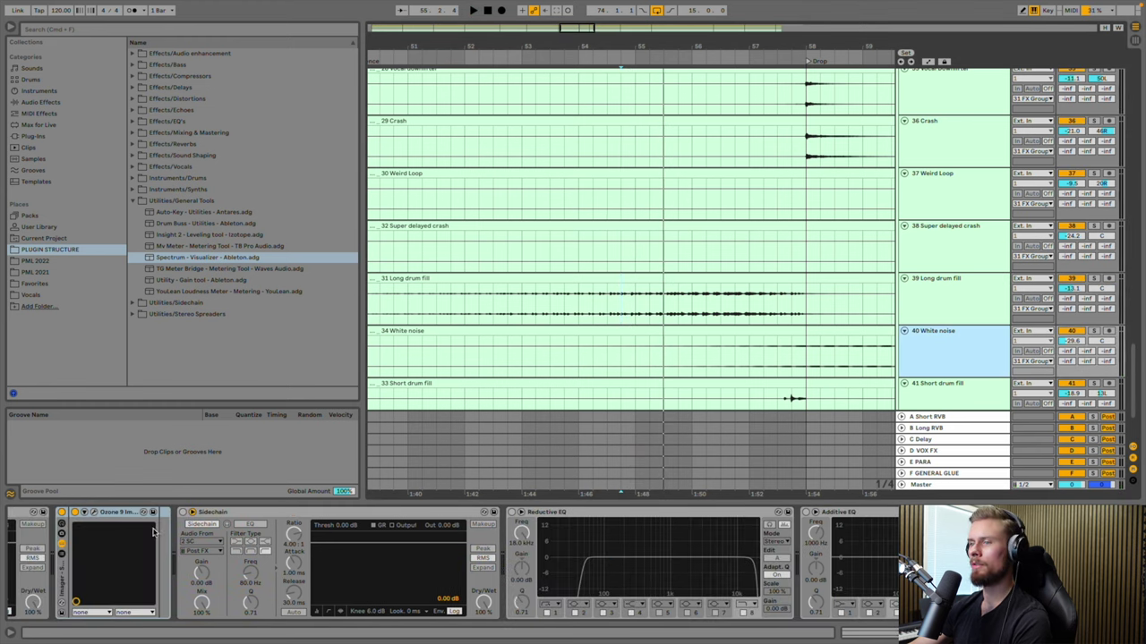
scroll(153, 531, left, 10)
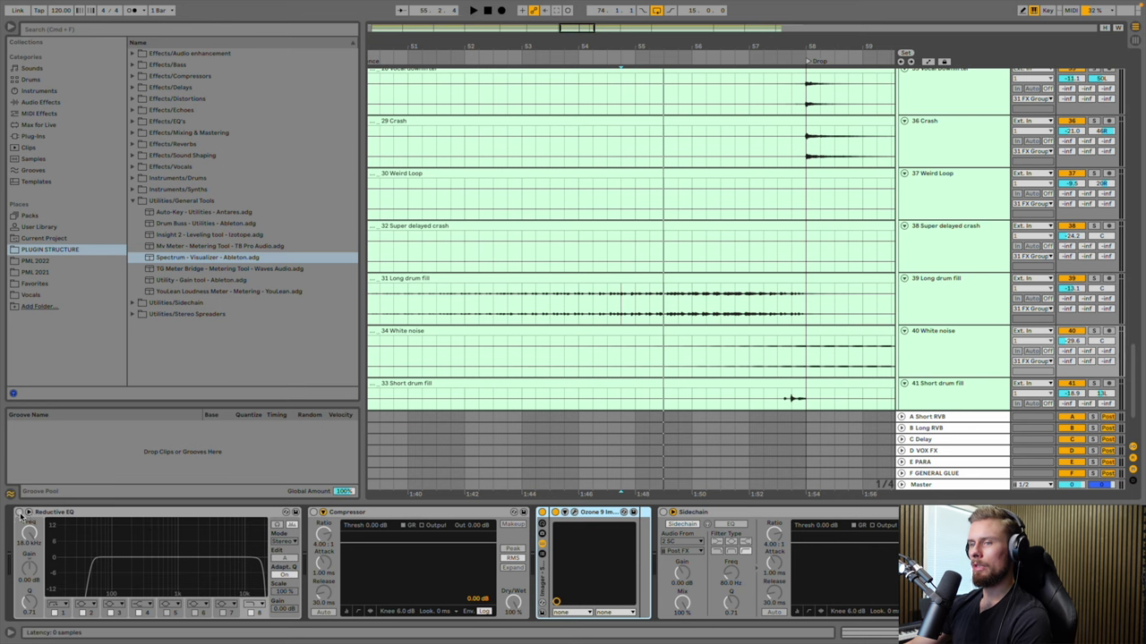
click(21, 515)
scroll(643, 322, right, 8)
click(633, 361)
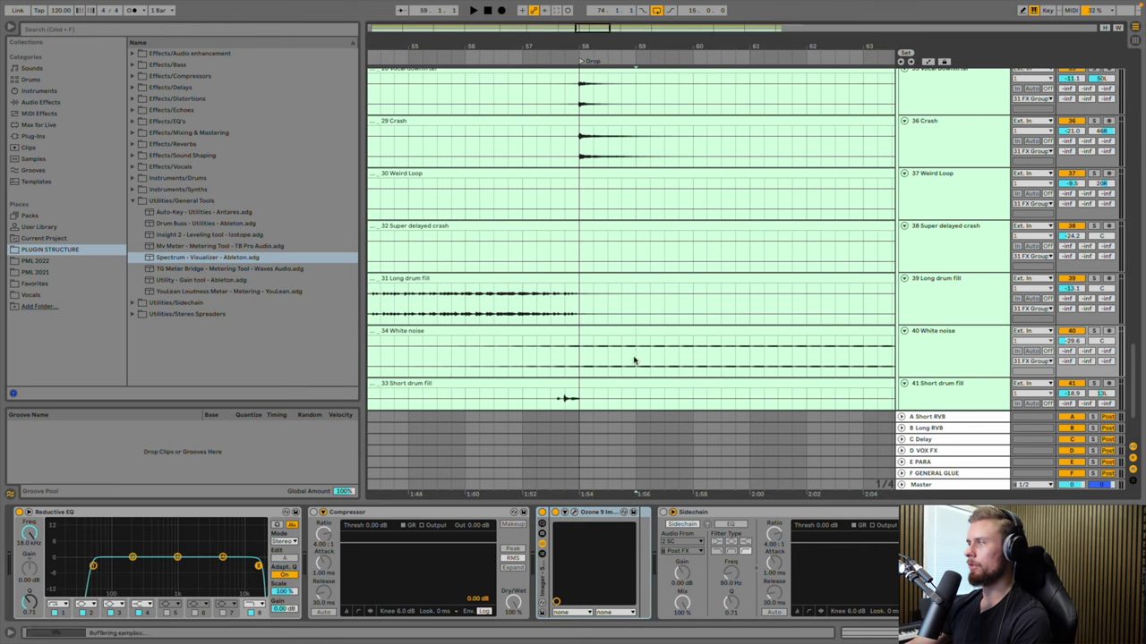
click(1093, 331)
key(space)
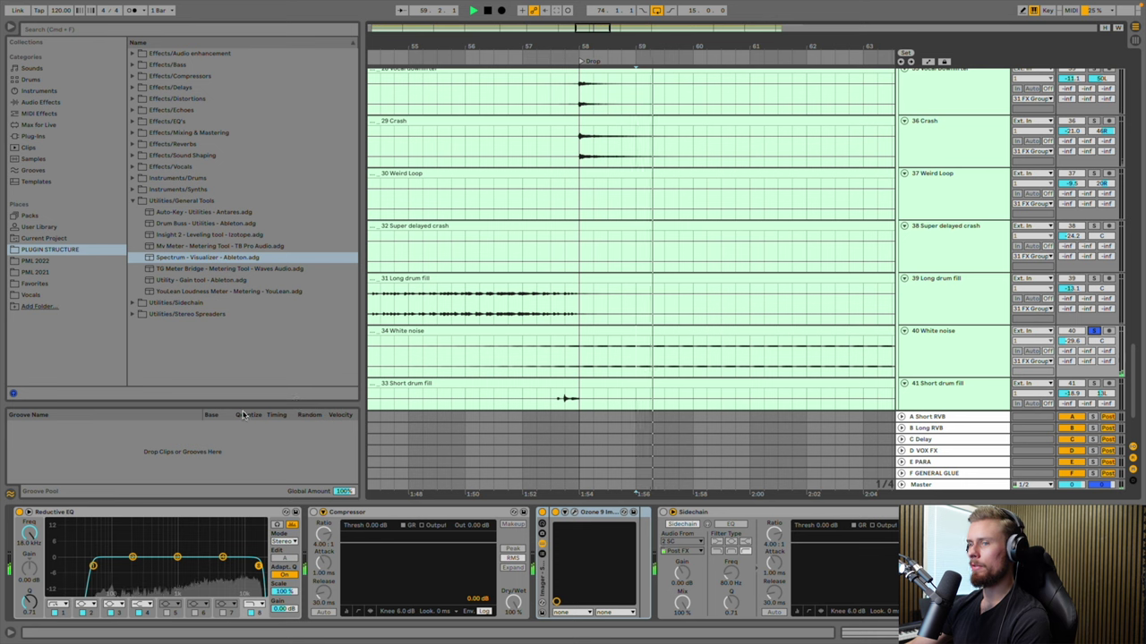
Raise the White noise track's low cut, set its high cut to 11.1 kHz, and stop playback
drag(95, 569, 132, 562)
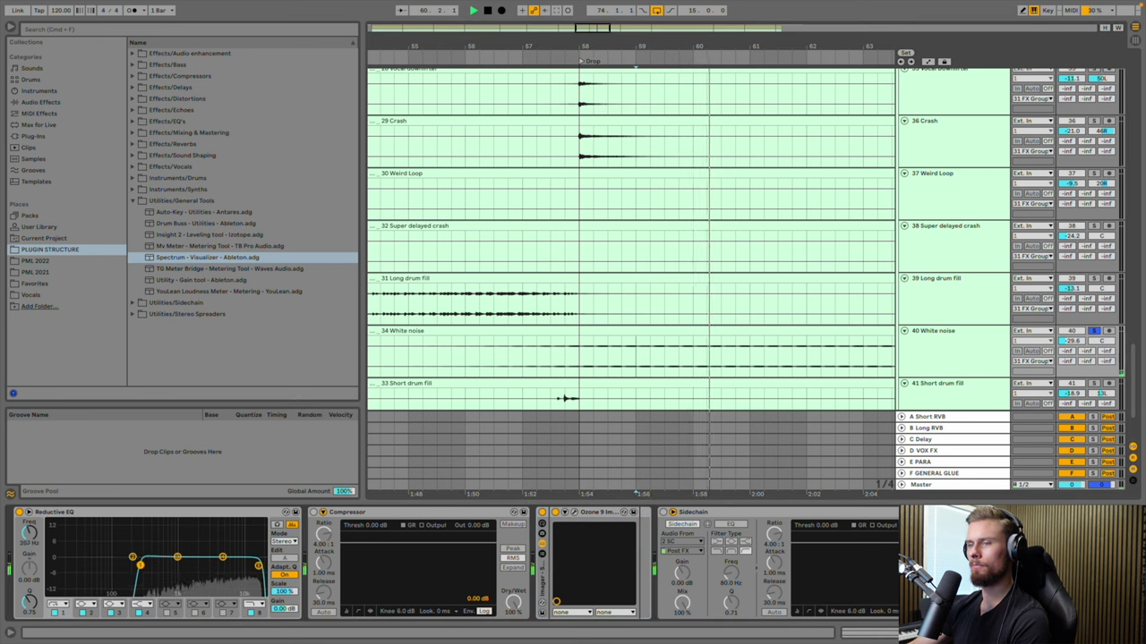
drag(258, 566, 244, 566)
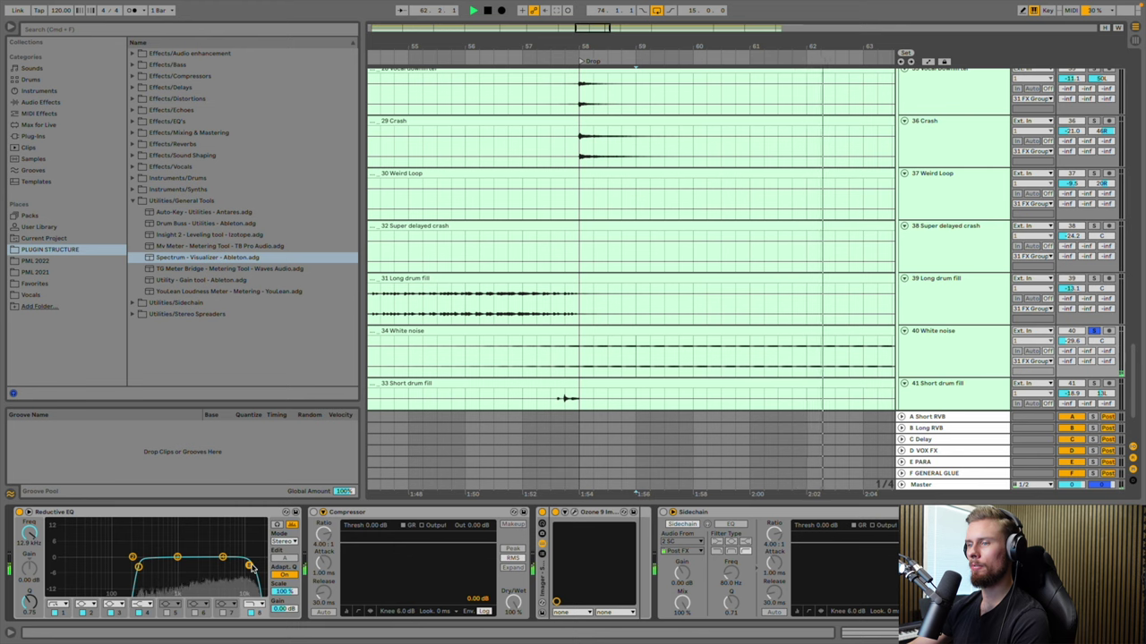
key(space)
Solo only the Short drum fill, switch on its first Reductive EQ and play it from bar 57
scroll(759, 392, down, 3)
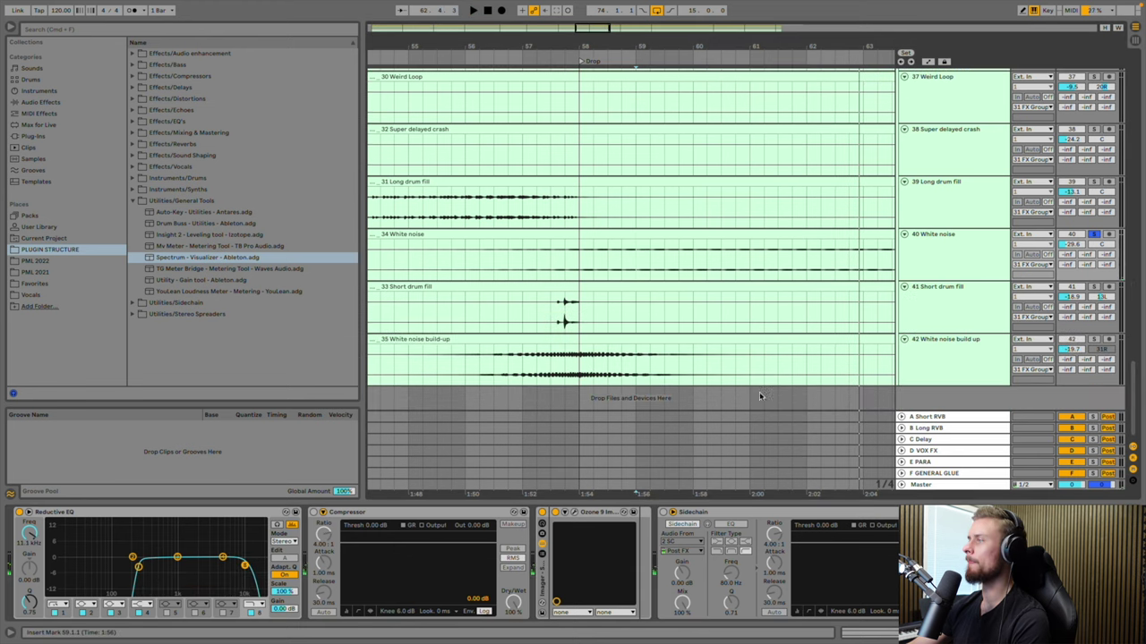
click(956, 315)
click(1091, 287)
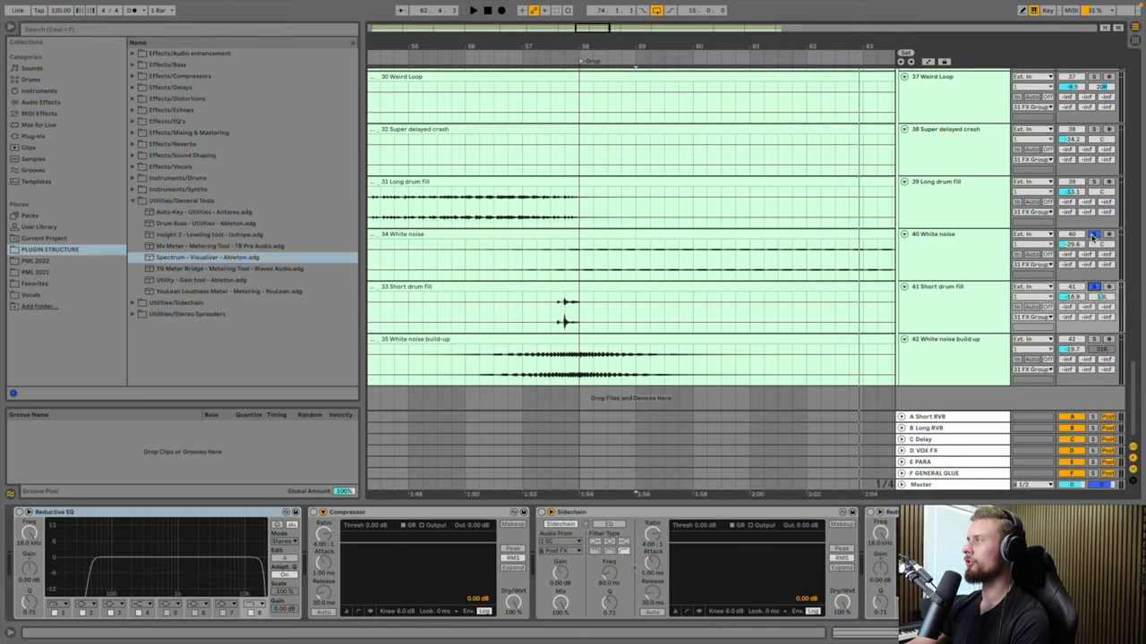
click(555, 309)
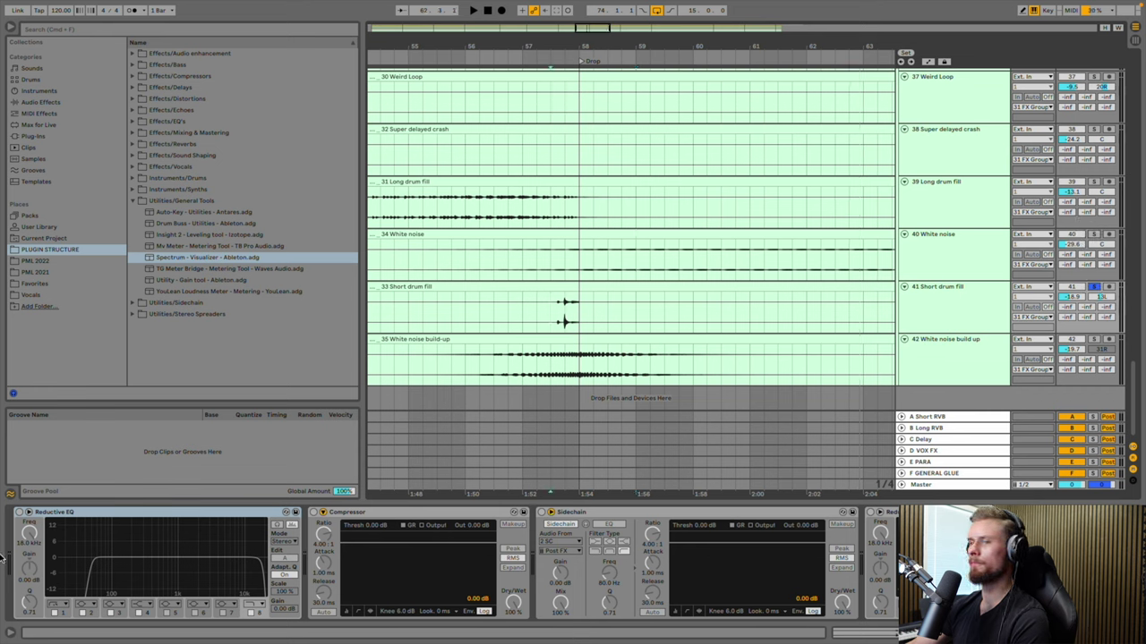
click(20, 512)
key(space)
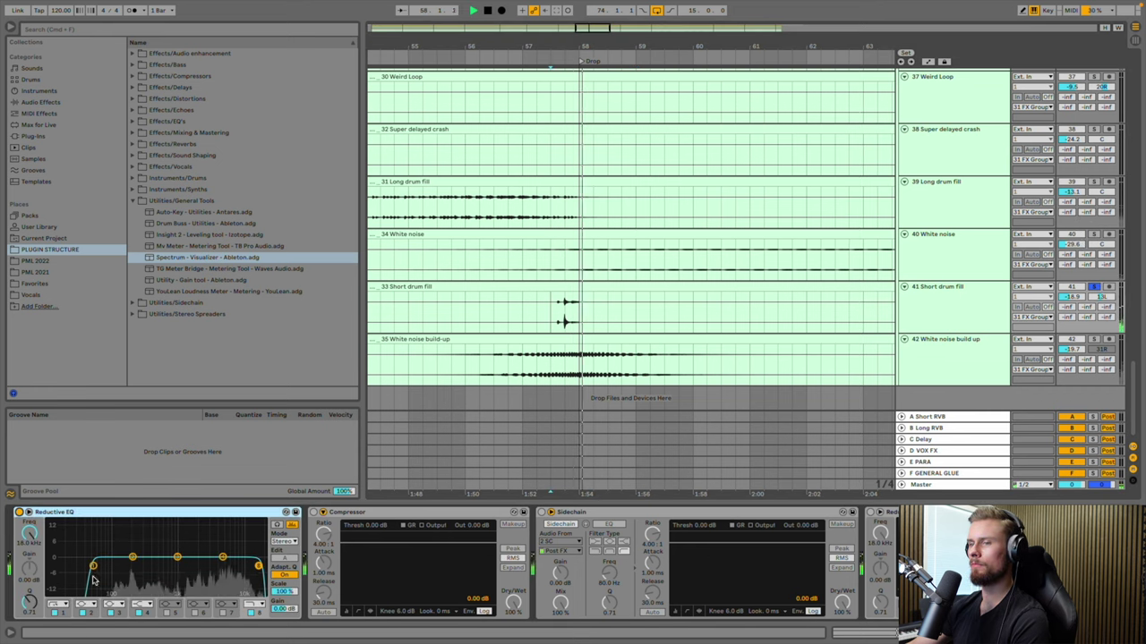
Raise the Short drum fill's low cut, set its high cut to 19.0 kHz with a Q of 0.43, and unsolo the track
drag(93, 565, 114, 559)
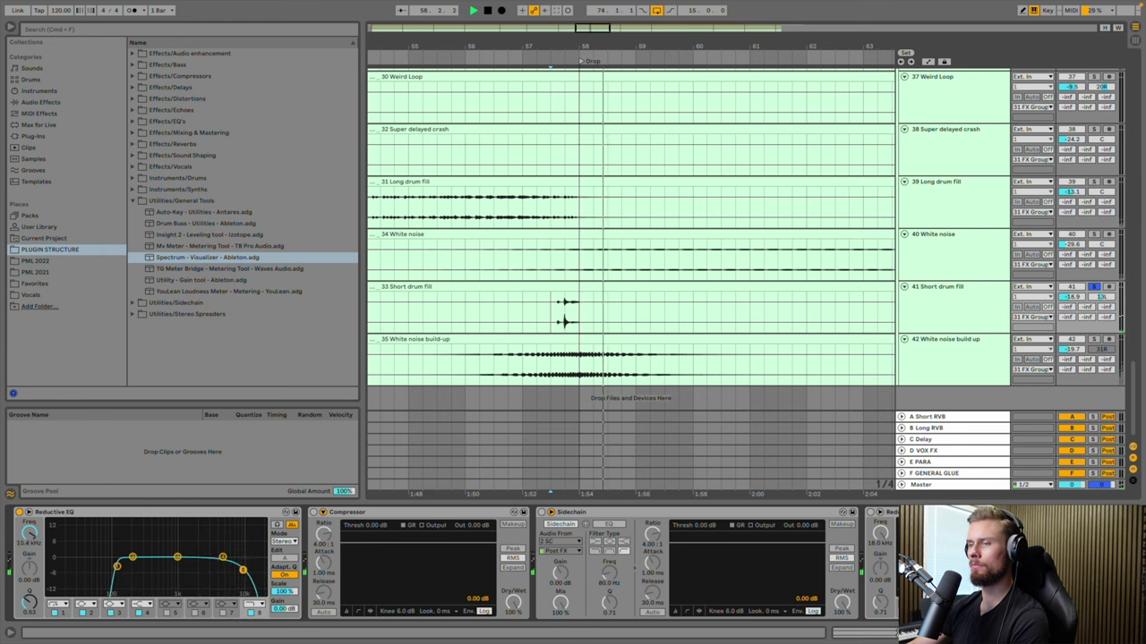
drag(251, 573, 261, 573)
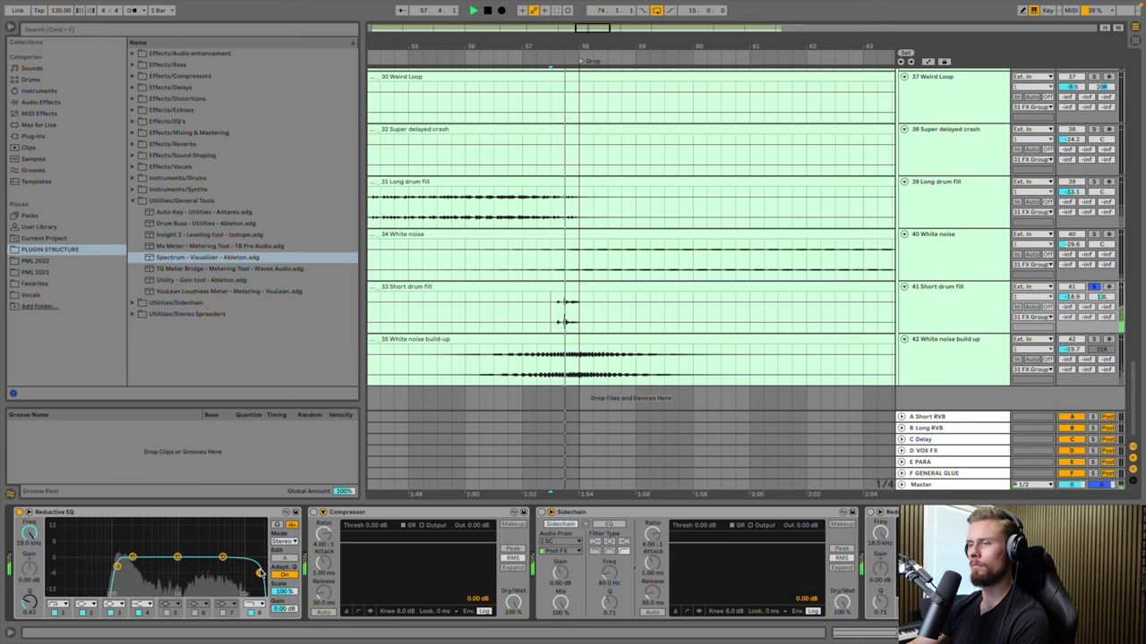
click(1092, 288)
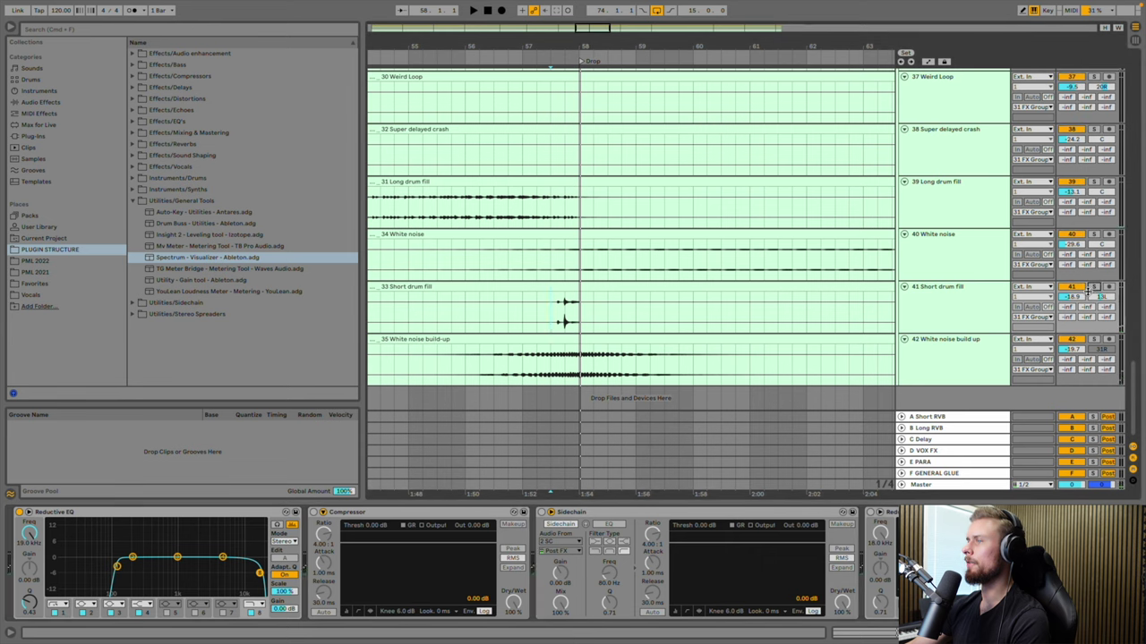
Solo the White noise build up track, play it from bar 57 and switch on its first Reductive EQ
click(1093, 340)
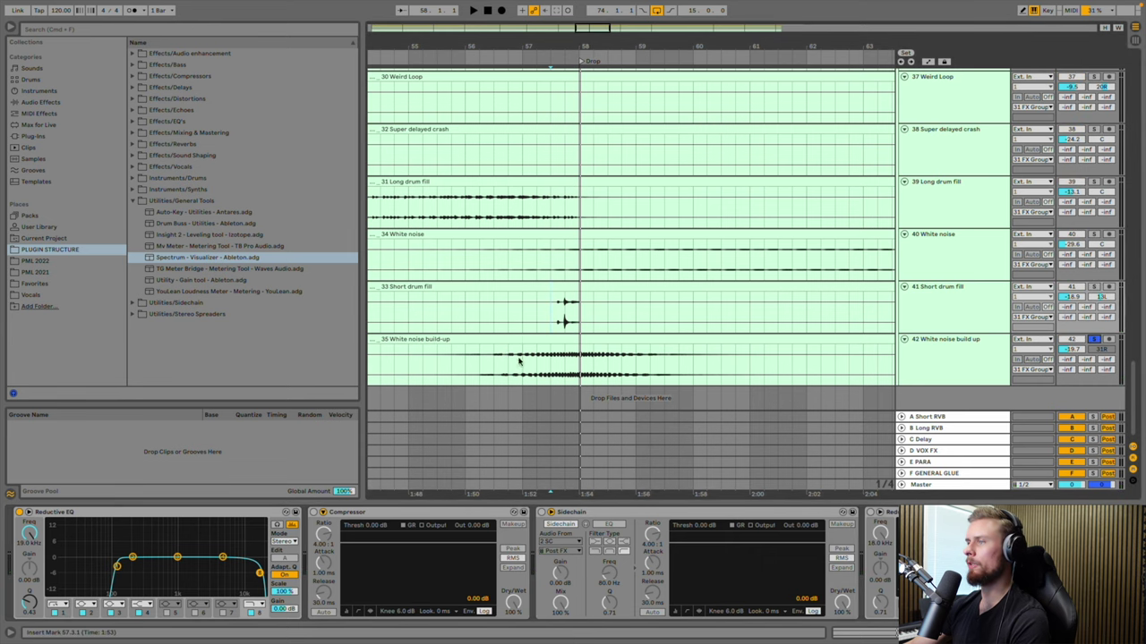
click(518, 361)
key(space)
scroll(141, 540, left, 5)
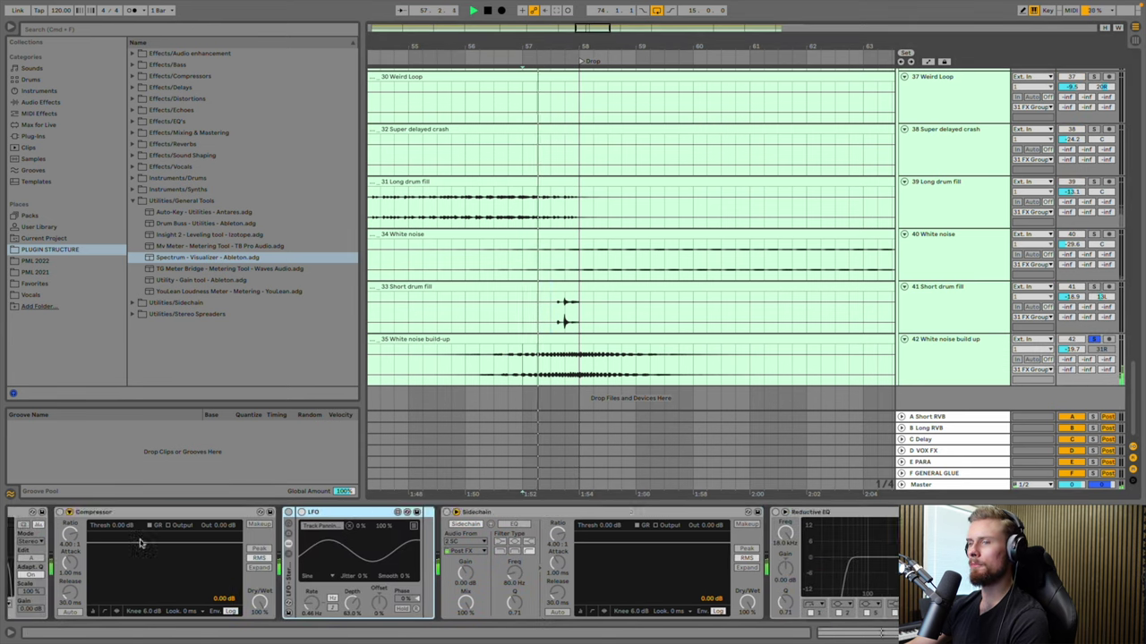
click(18, 512)
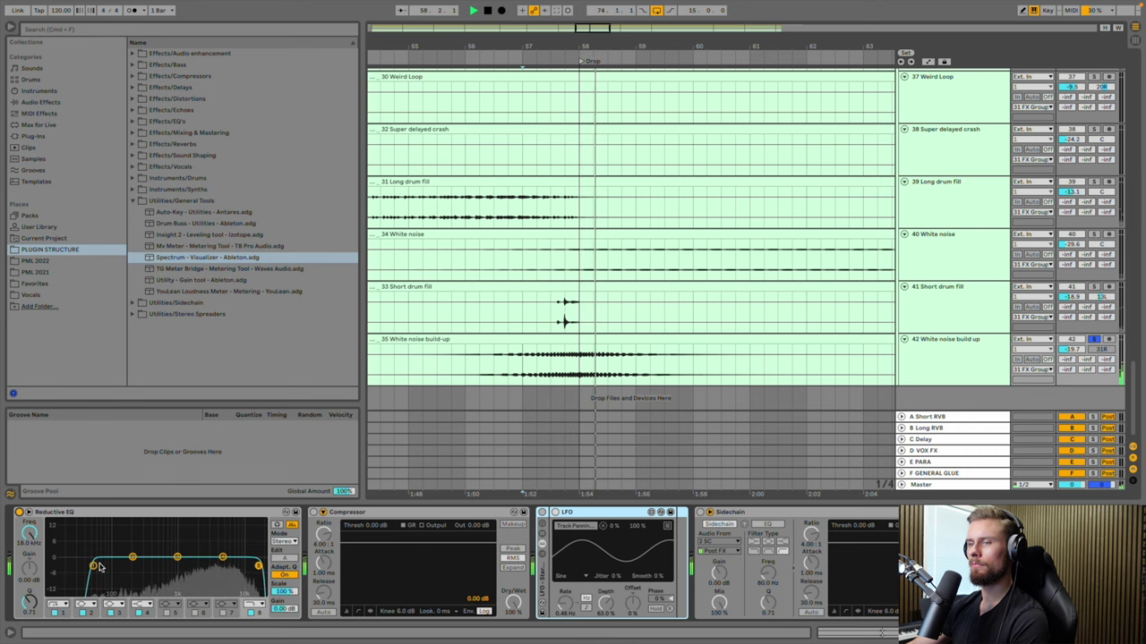
Set the White noise build up's low cut to 211 Hz and its high cut to 11.6 kHz, and unsolo the track
drag(92, 565, 96, 566)
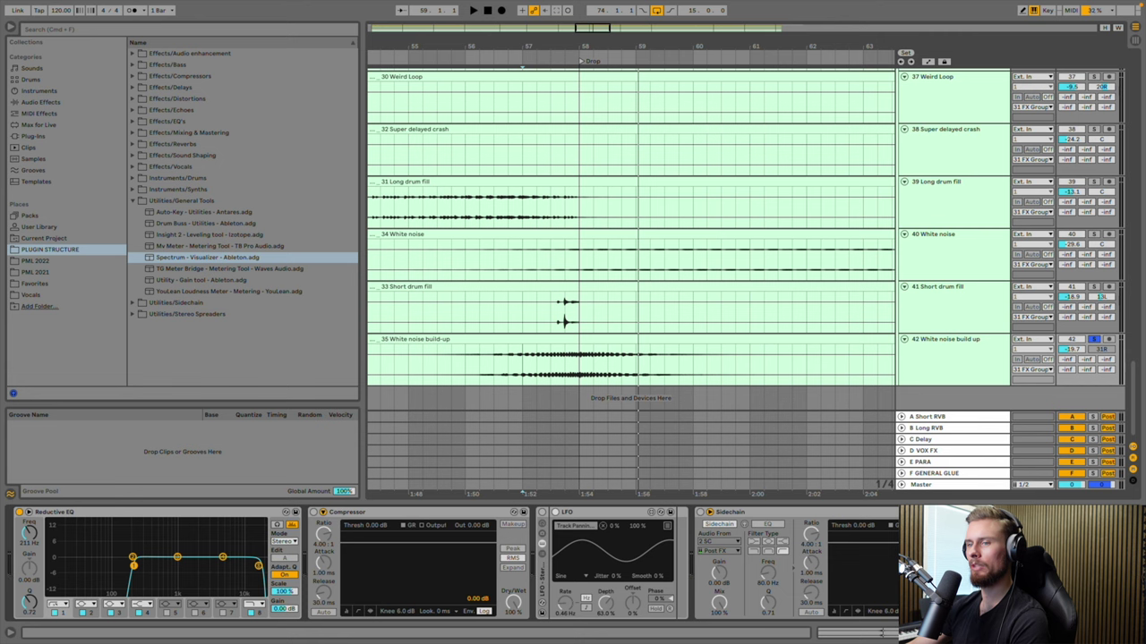
drag(258, 566, 246, 566)
scroll(537, 361, up, 3)
scroll(537, 361, down, 3)
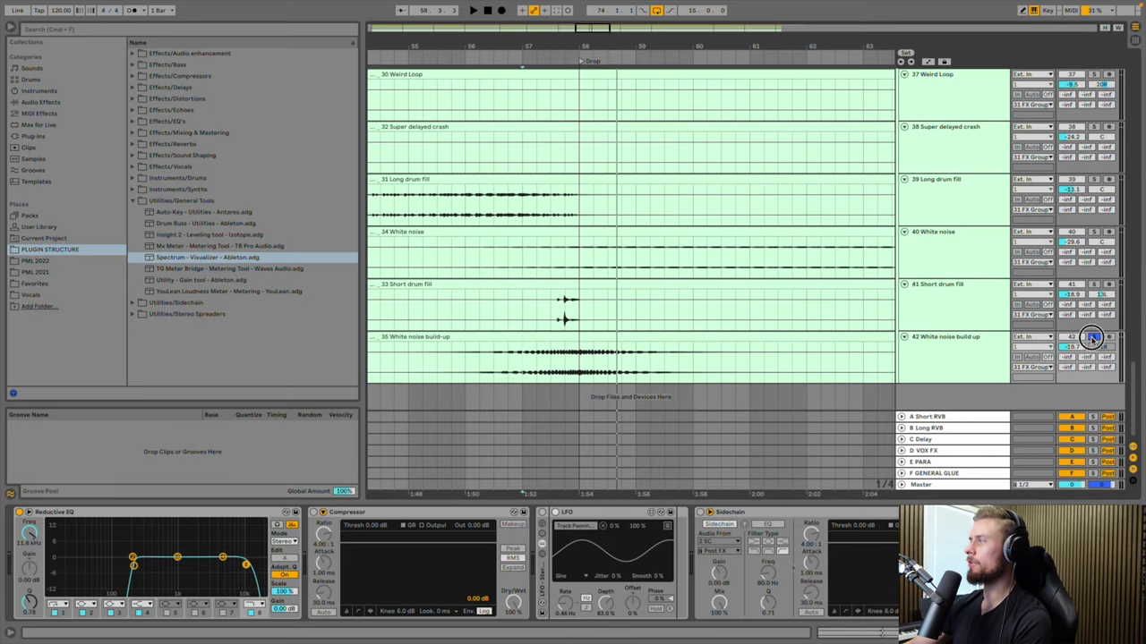
scroll(707, 321, up, 10)
scroll(680, 310, up, 10)
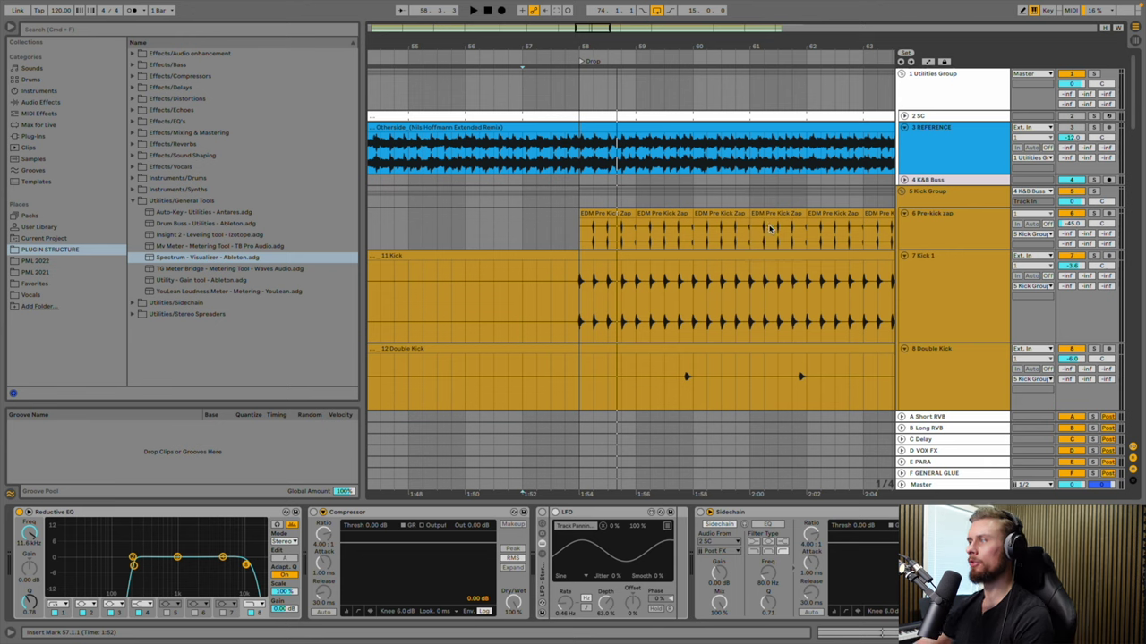
click(958, 277)
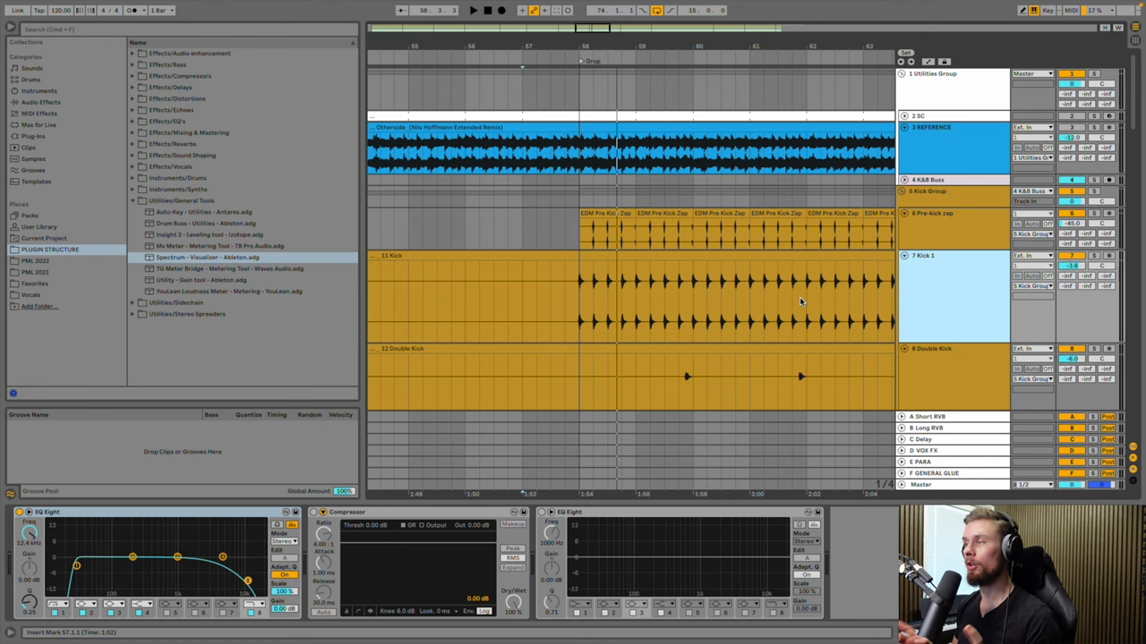
scroll(939, 273, down, 10)
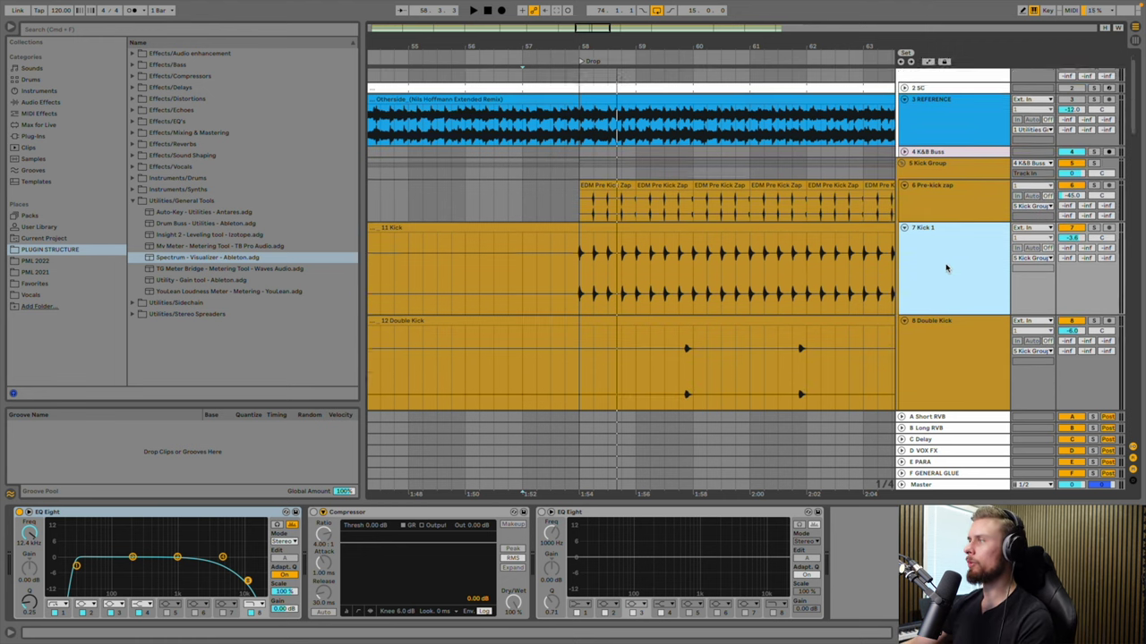
scroll(939, 279, down, 10)
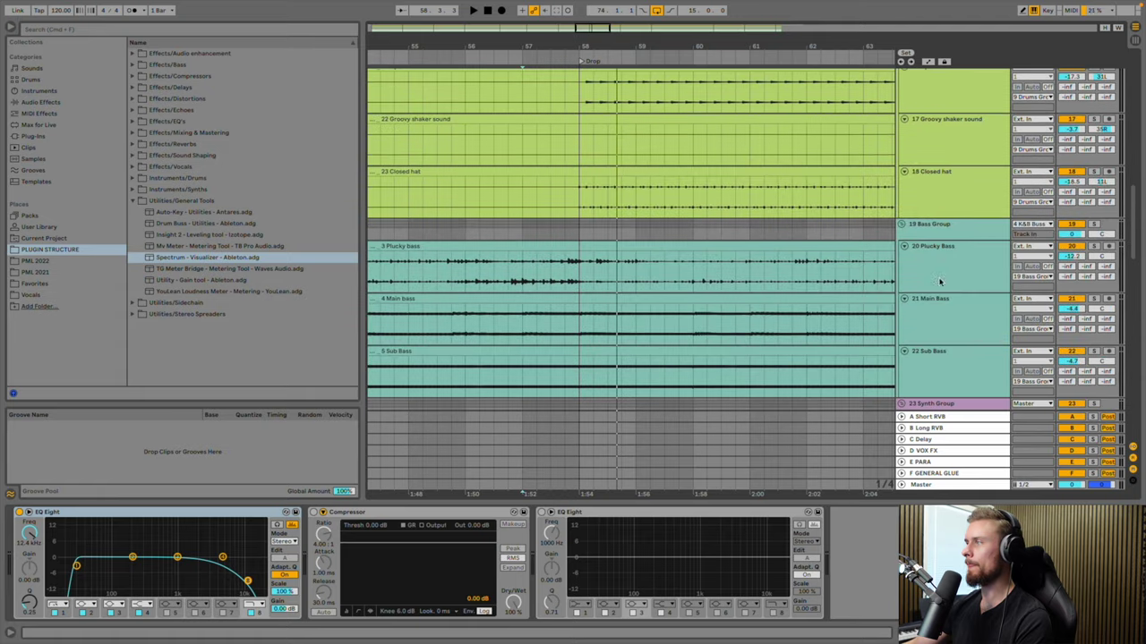
click(929, 231)
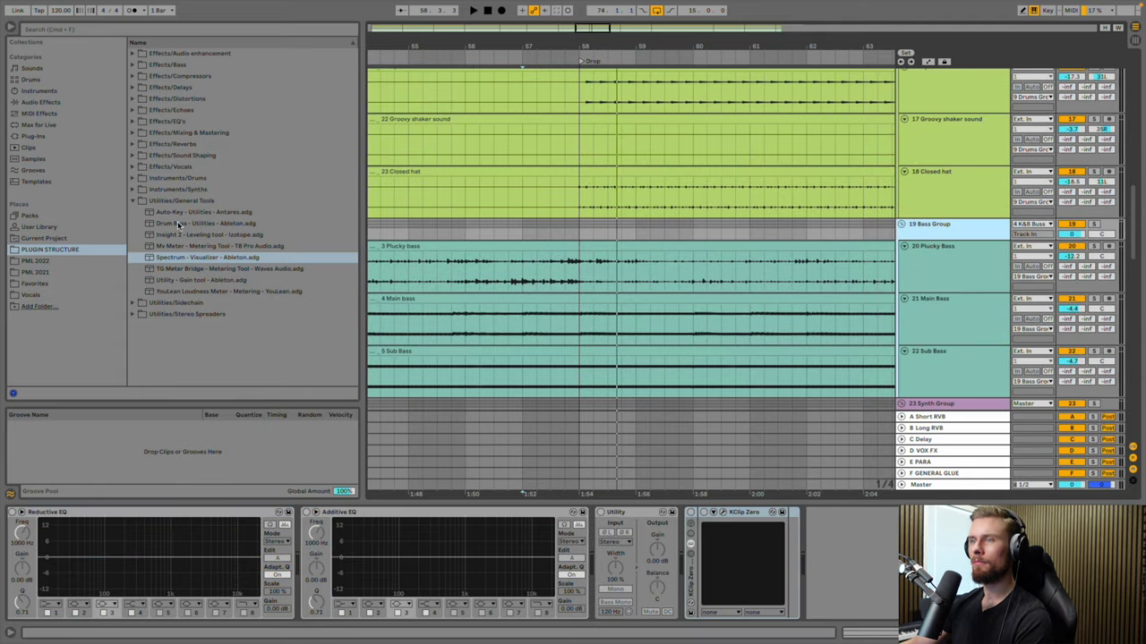
drag(161, 259, 820, 541)
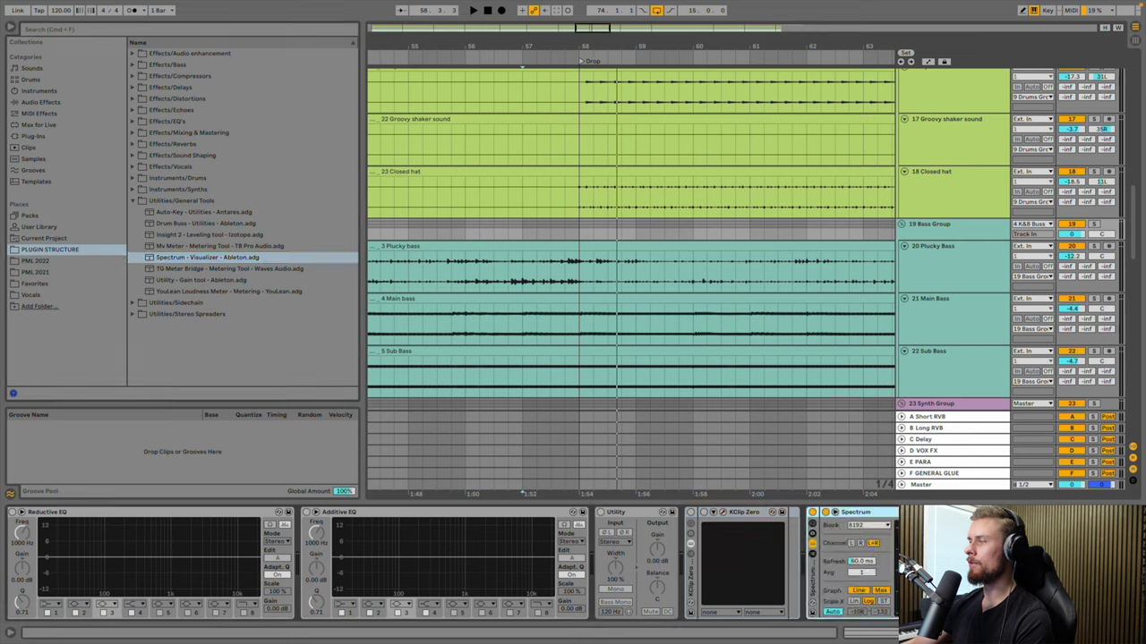
Solo the Bass Group, play it to examine its frequency spectrum, and stop playback
click(1093, 225)
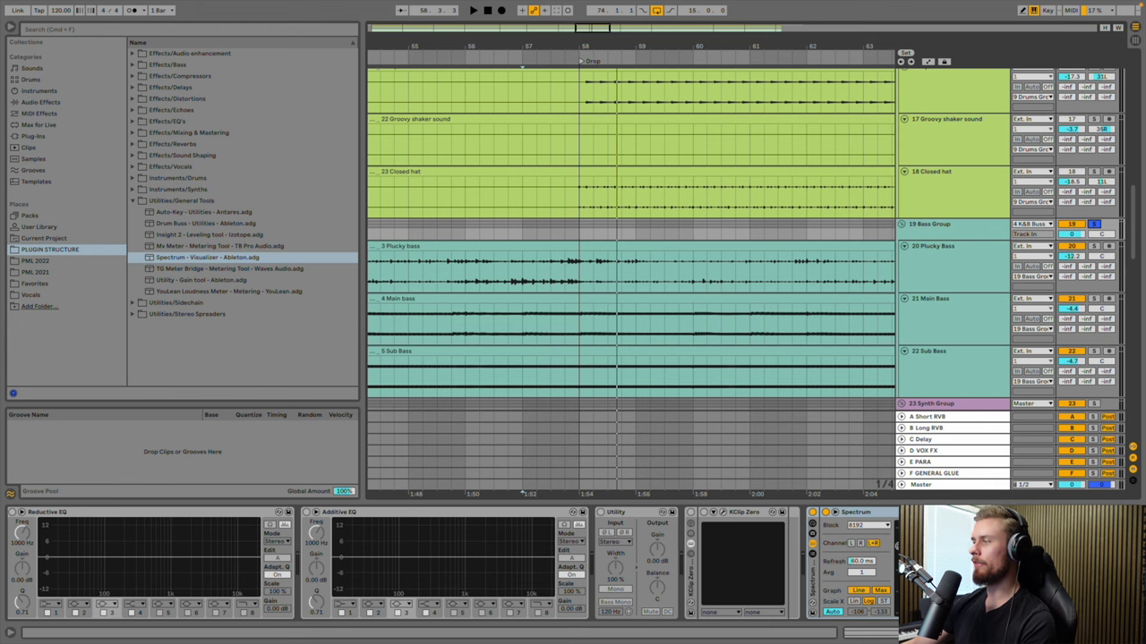
key(space)
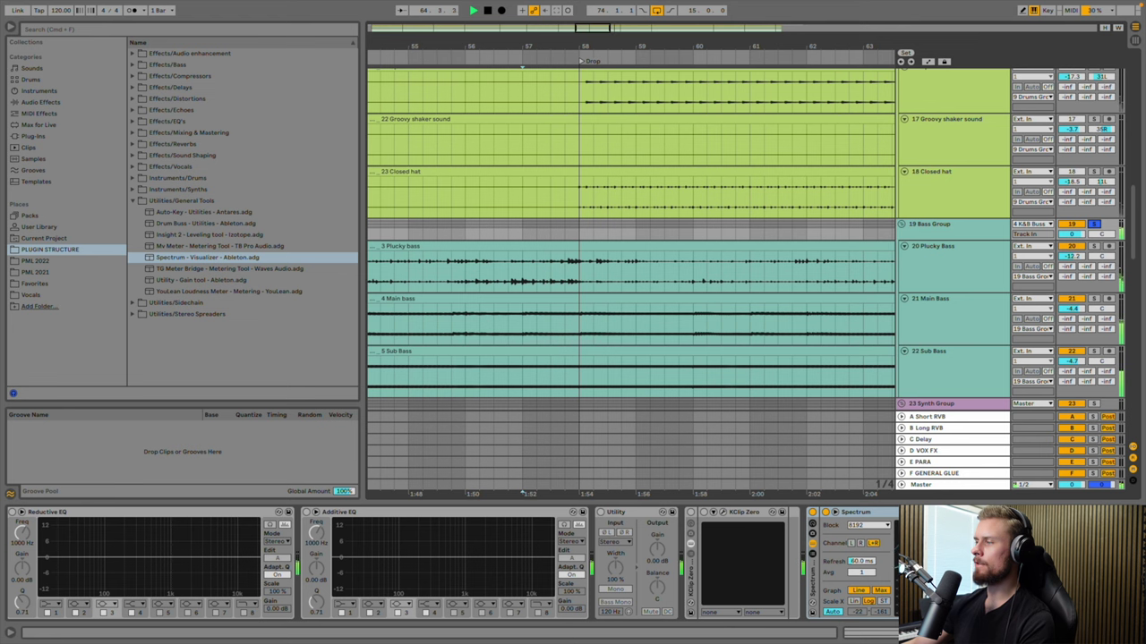
key(space)
Enable band 5 in Kick 1's first EQ Eight and shape a narrow cut of -1.41 dB at 80.7 Hz with a Q of 10.6
scroll(724, 365, up, 10)
scroll(712, 361, up, 6)
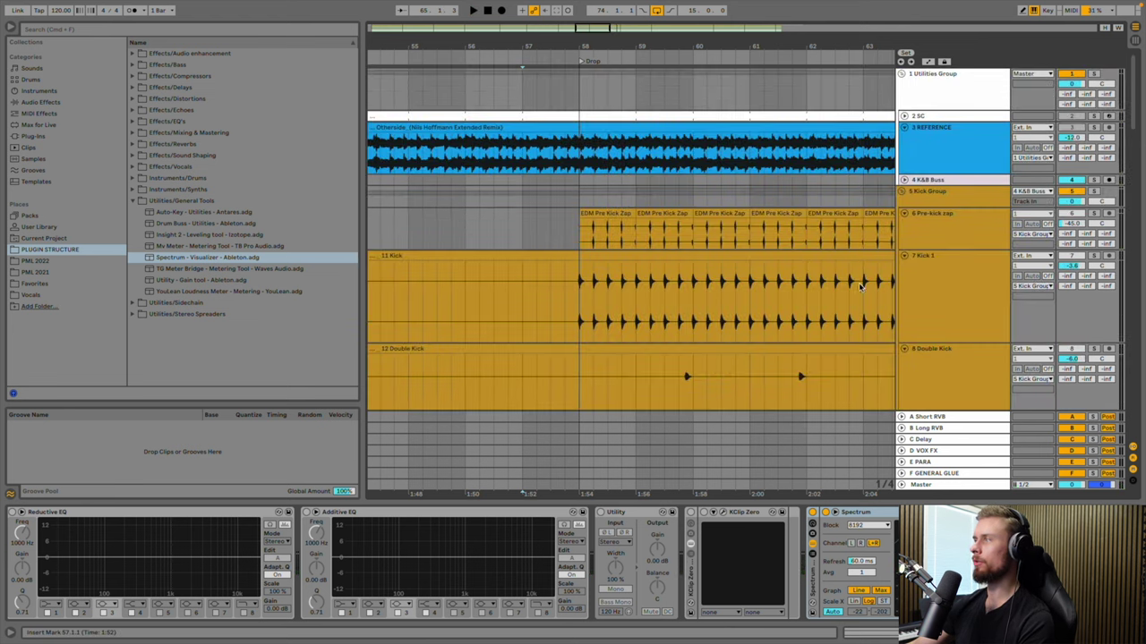
click(921, 286)
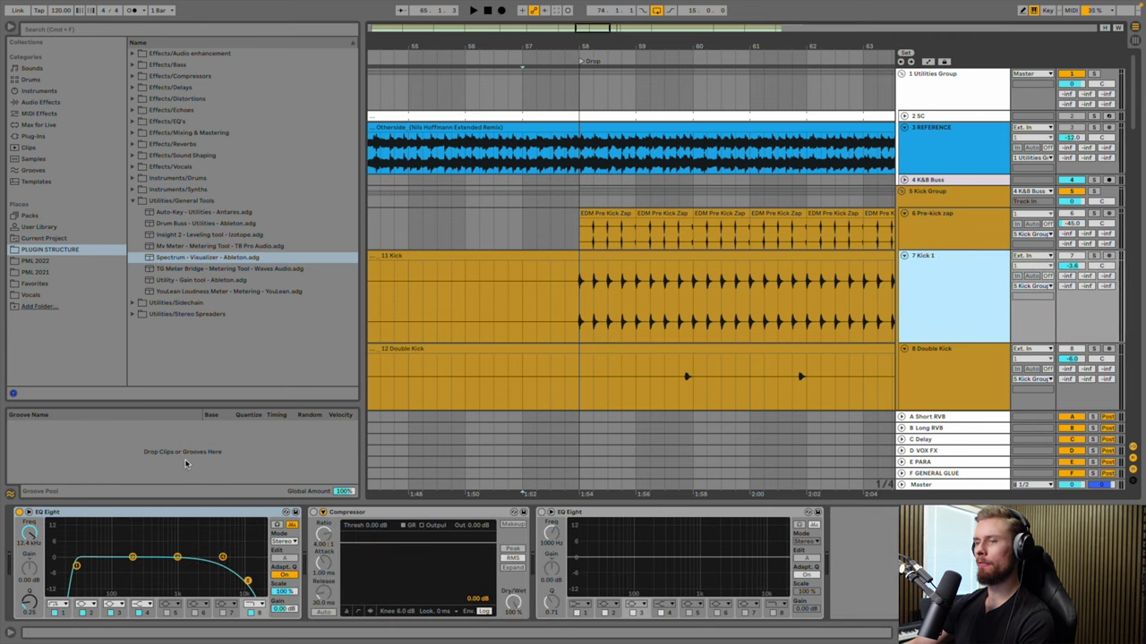
double_click(157, 539)
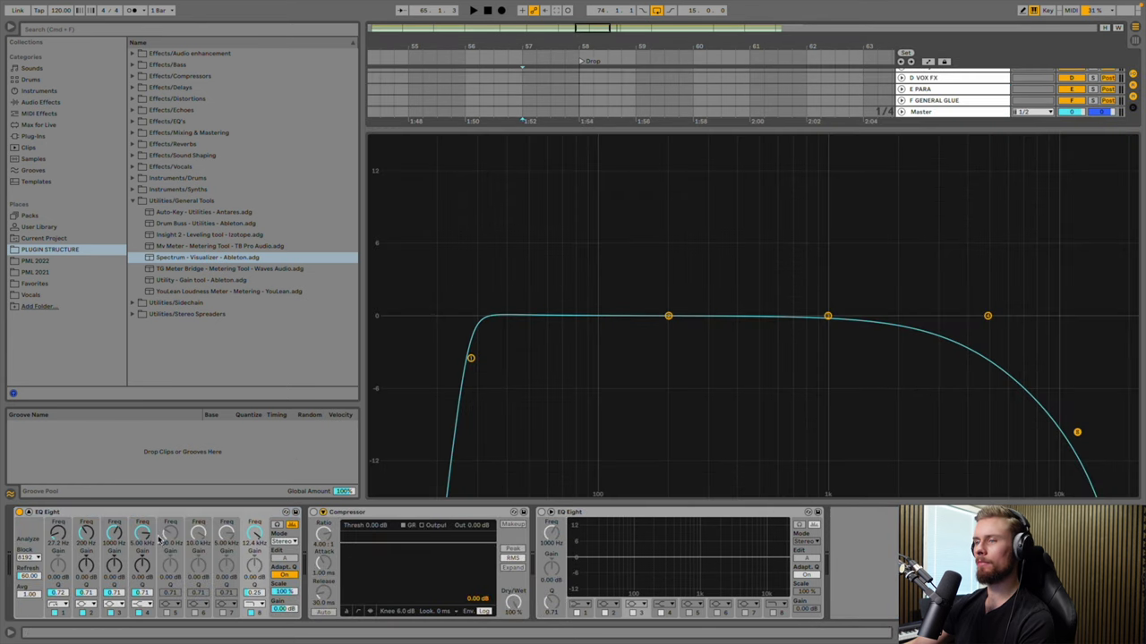
double_click(584, 330)
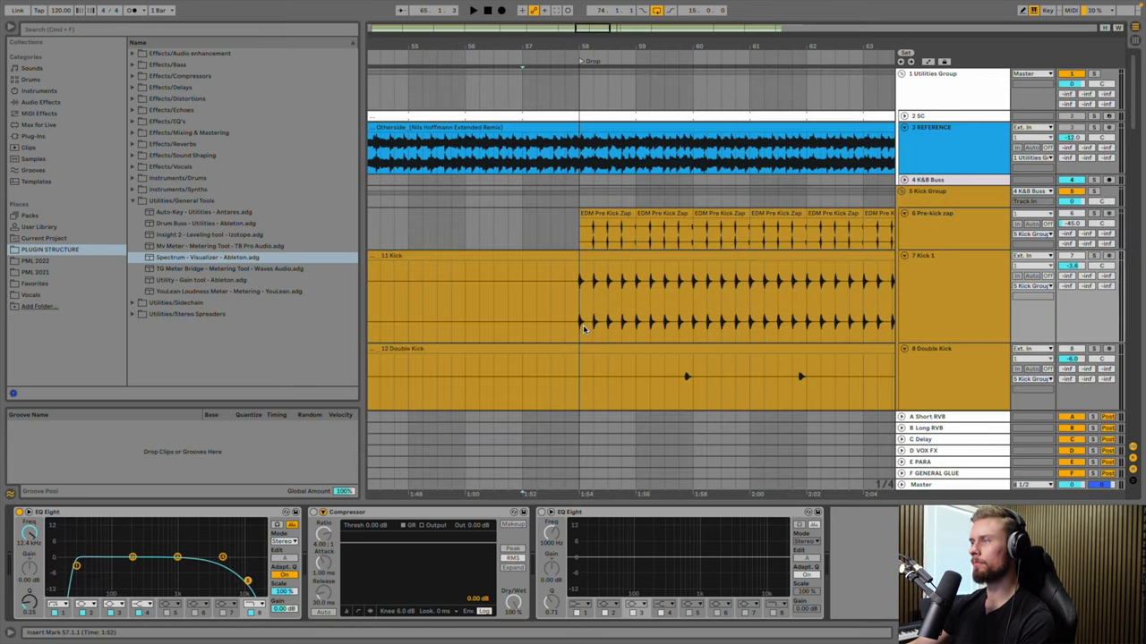
double_click(146, 545)
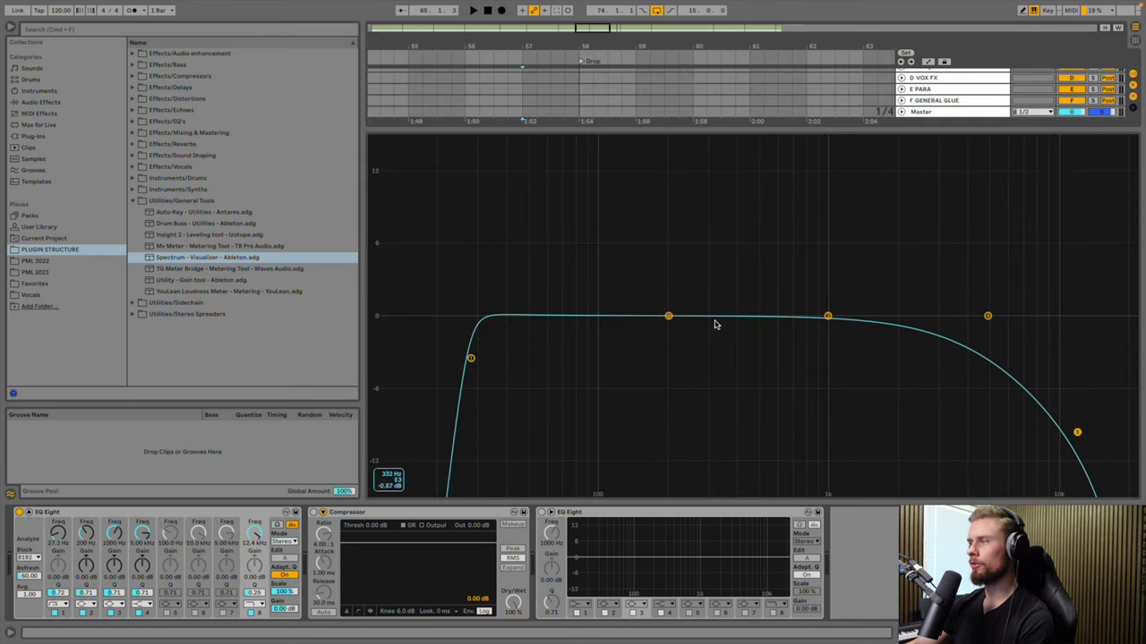
click(166, 612)
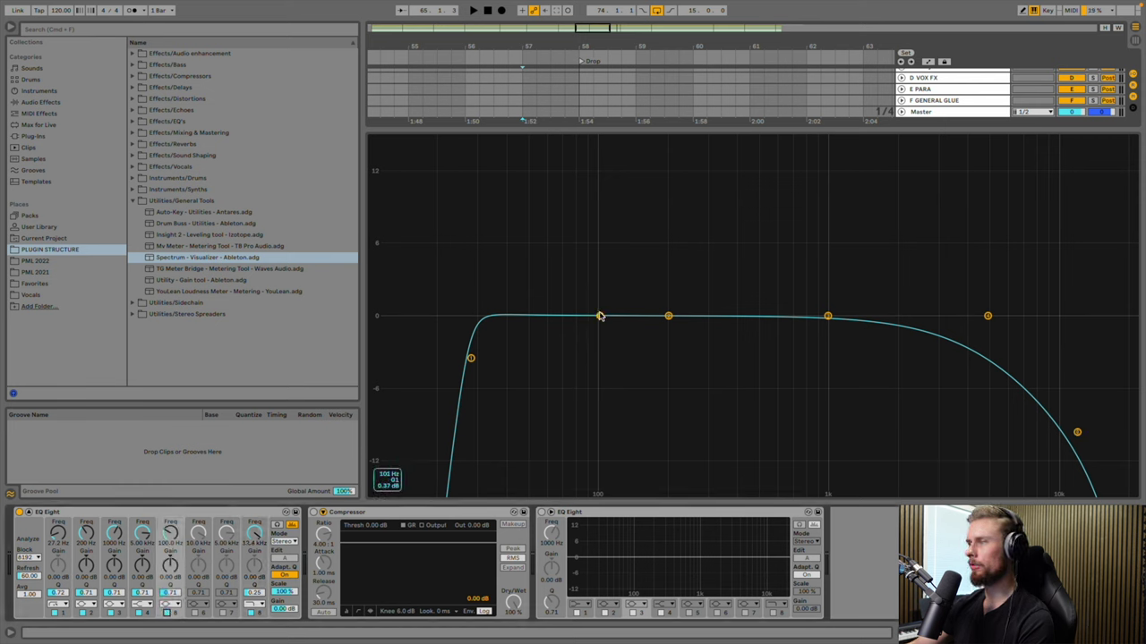
drag(599, 316, 574, 310)
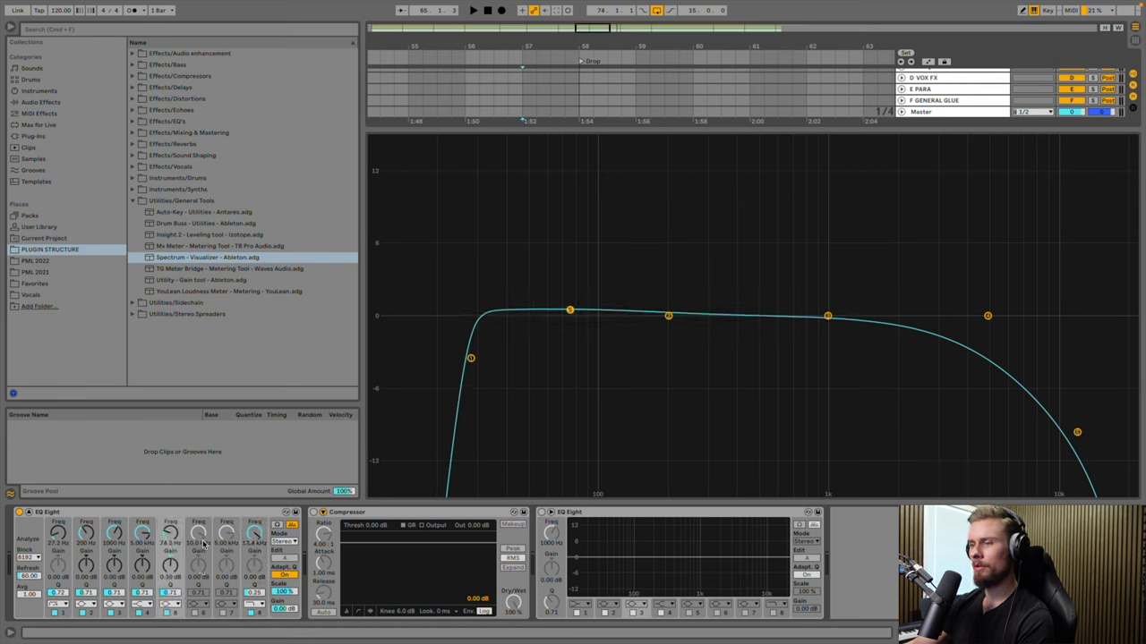
drag(569, 310, 596, 309)
drag(169, 593, 170, 555)
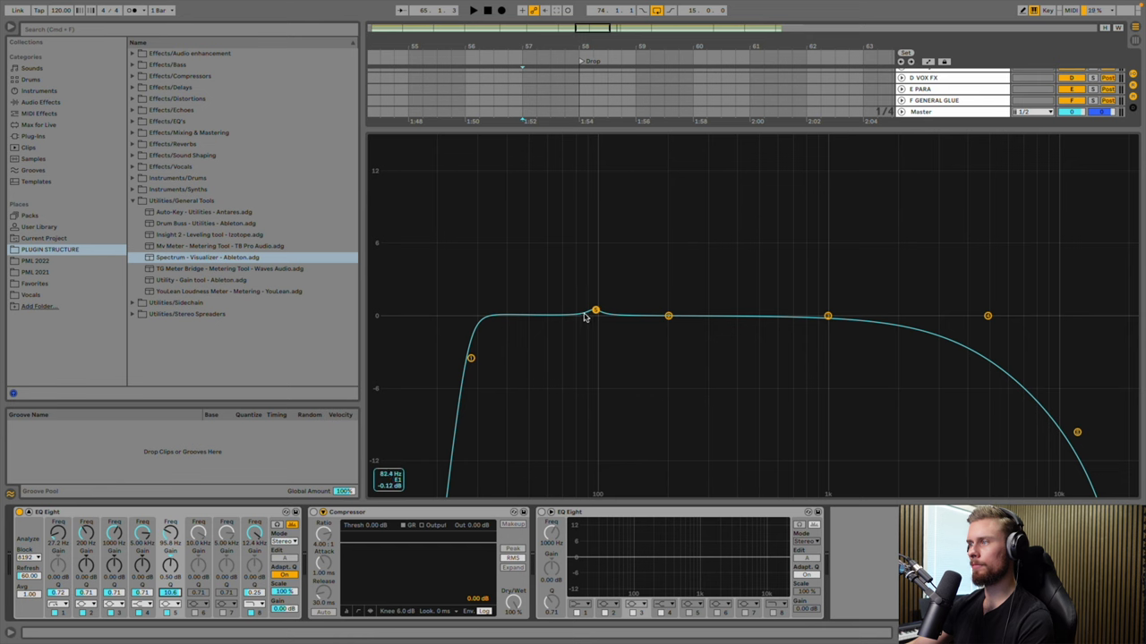
drag(595, 310, 578, 335)
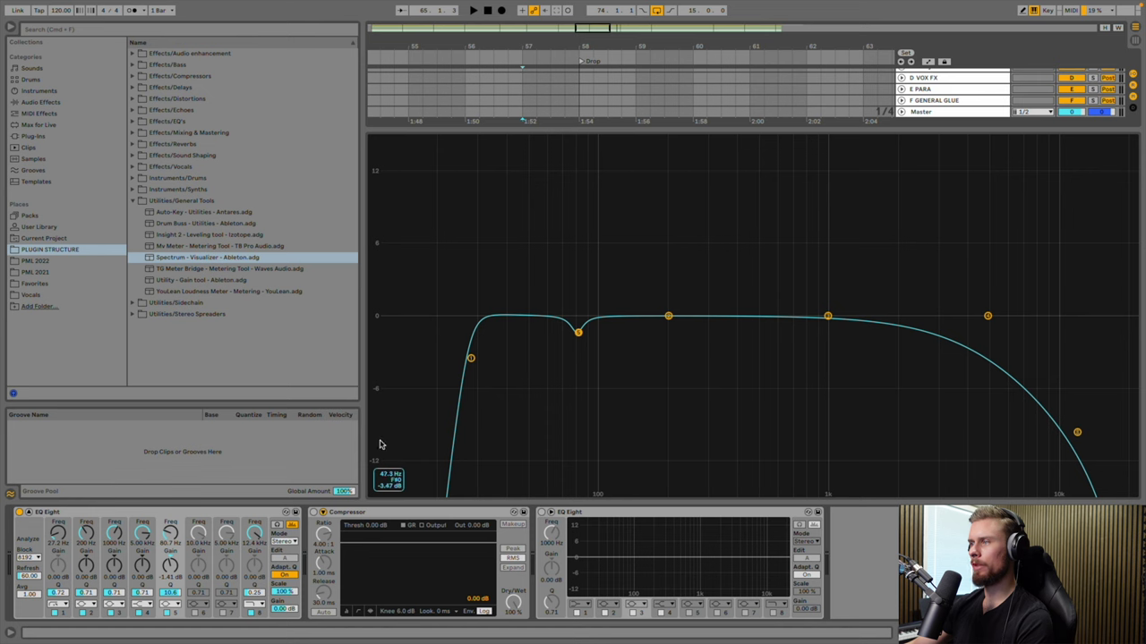
Enable band 6 as a -1.21 dB cut at about 59 Hz with a Q of 9.79, and set band 5's gain to -1.31 dB
click(196, 613)
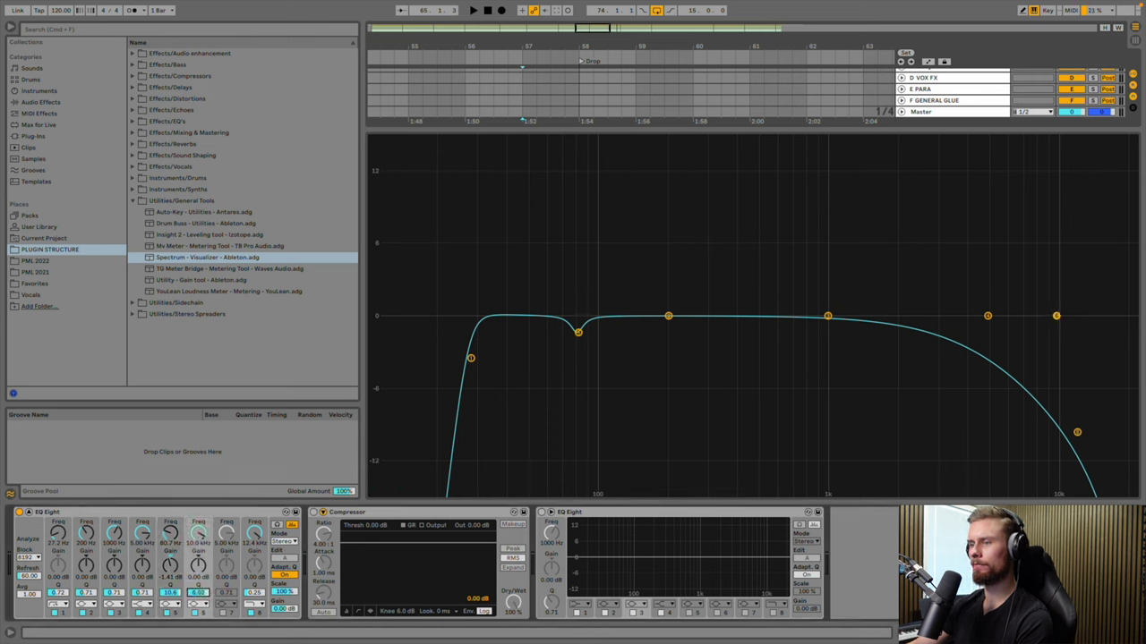
drag(1055, 316, 546, 329)
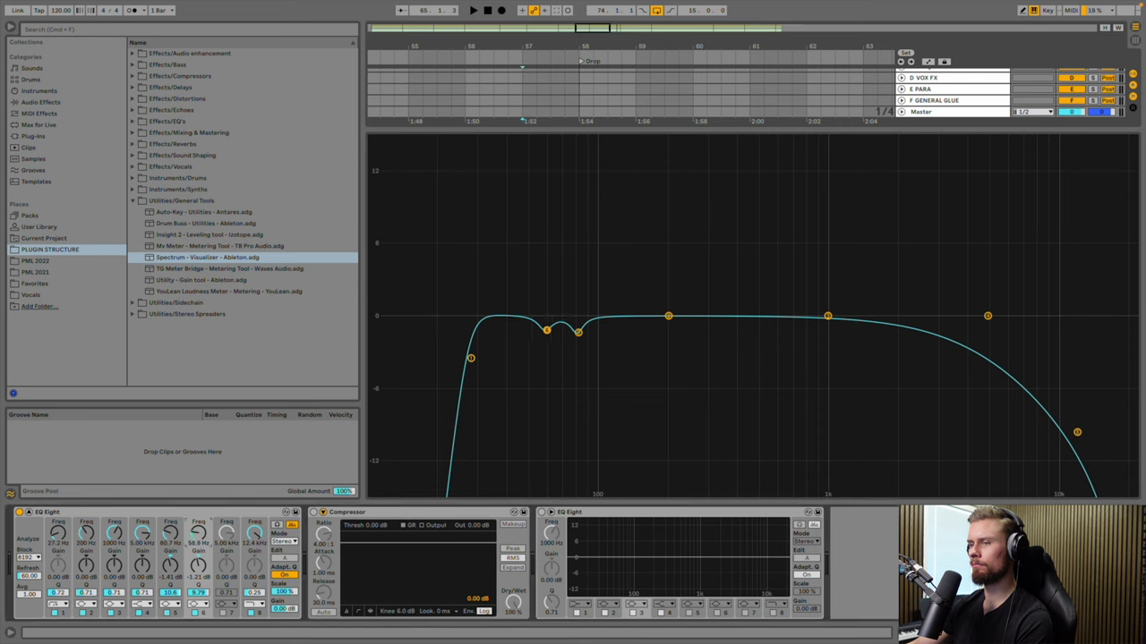
click(579, 333)
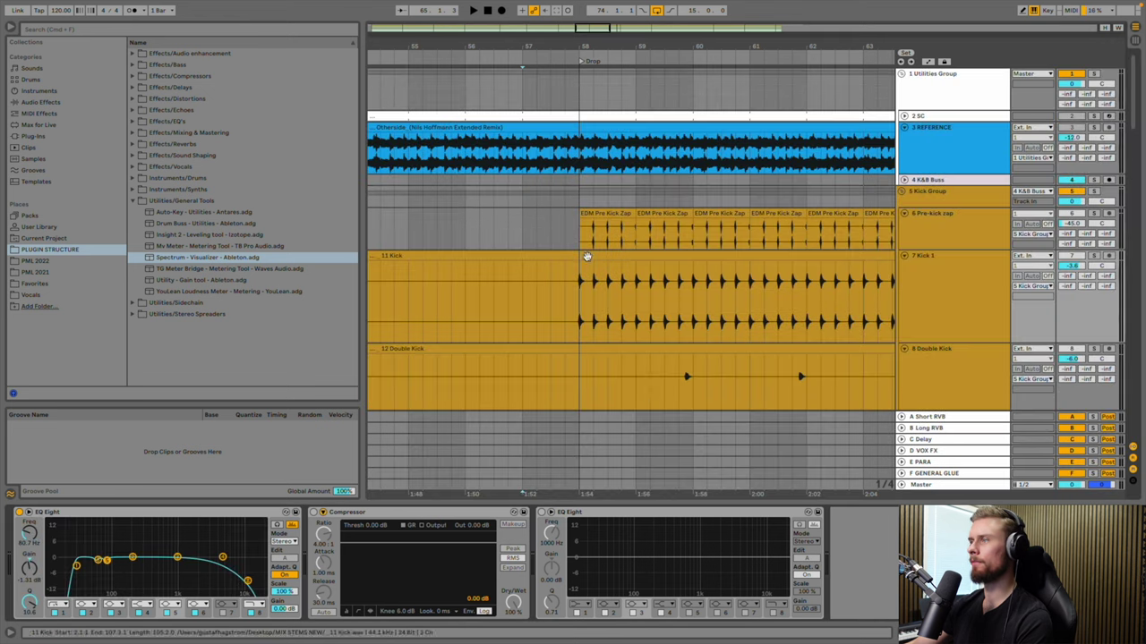
Play the soloed Bass Group again to examine its low-frequency peaks in the Spectrum, and stop playback
scroll(891, 251, down, 6)
scroll(891, 250, down, 6)
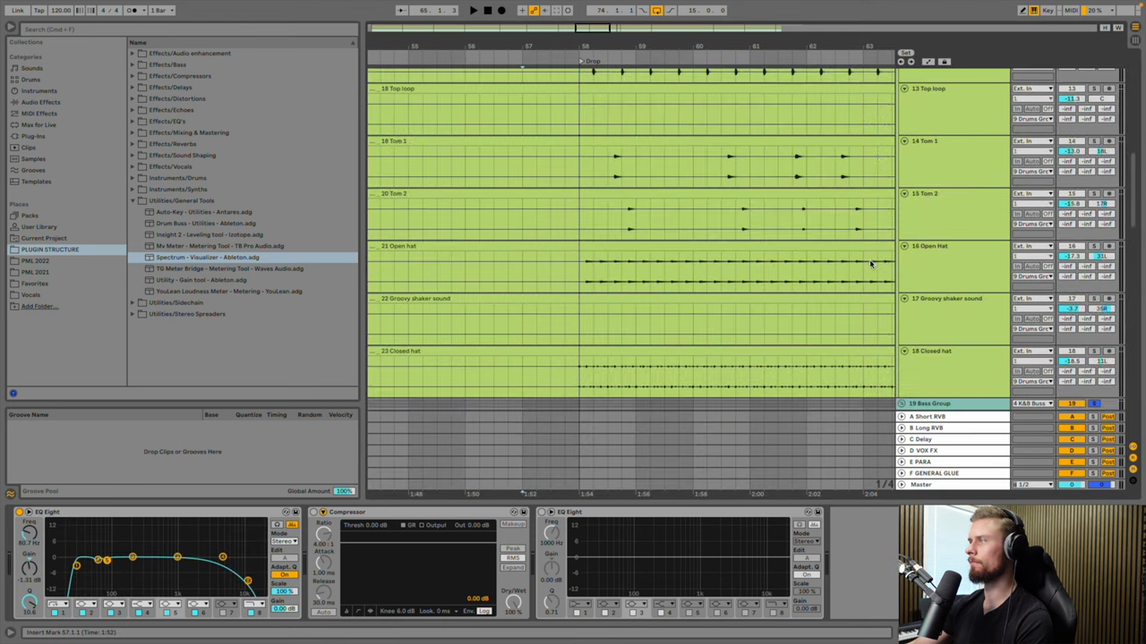
click(931, 297)
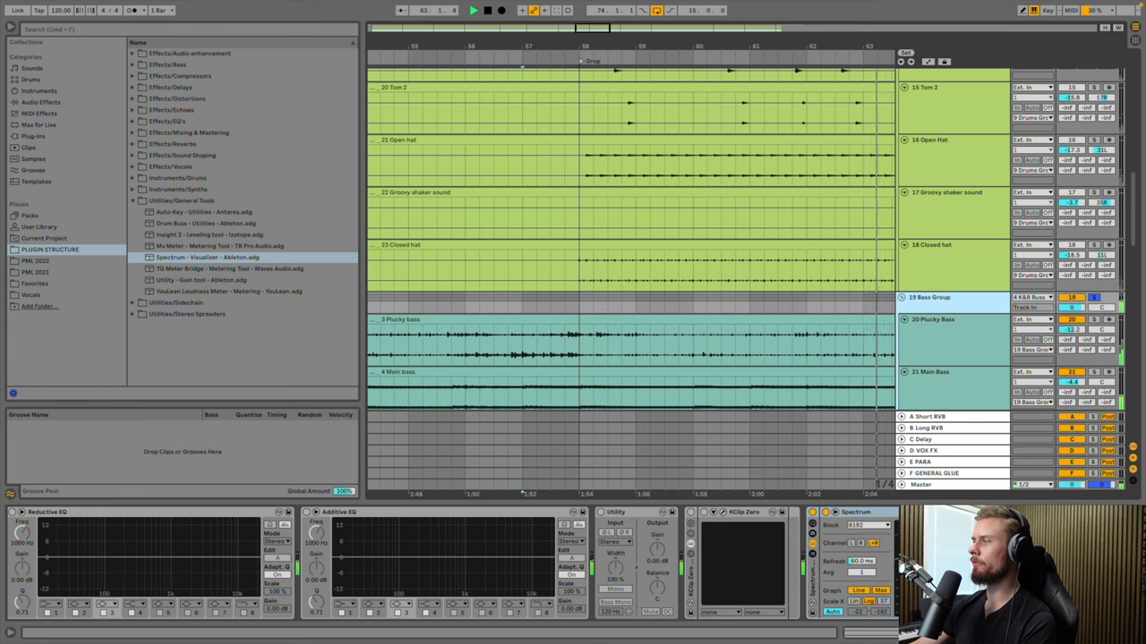
key(space)
scroll(808, 179, up, 1)
scroll(808, 179, up, 10)
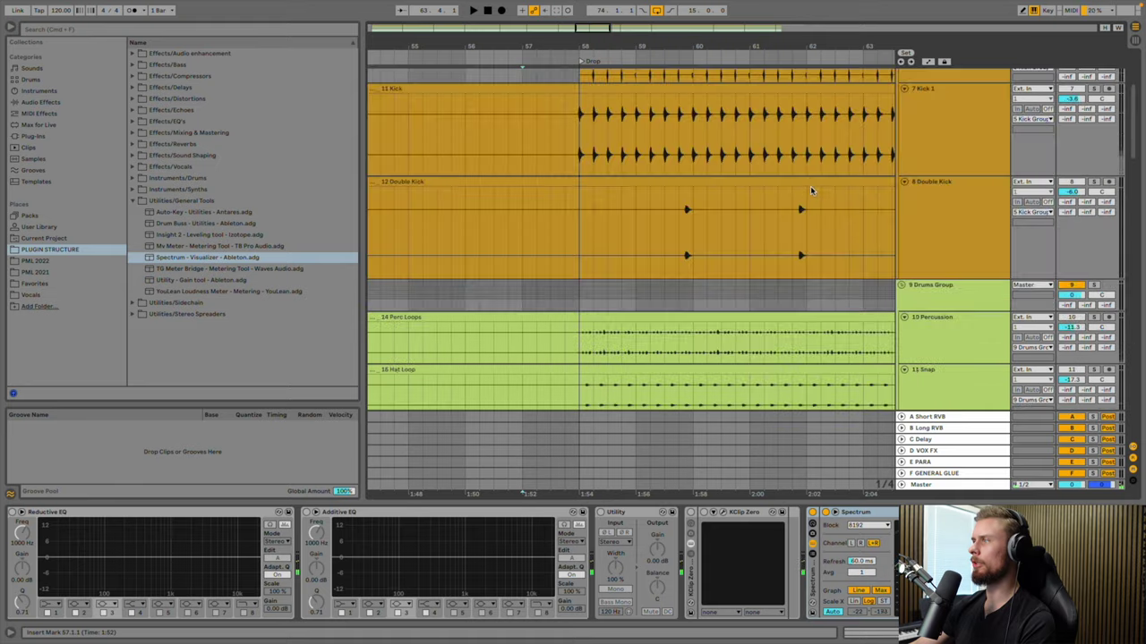
In Kick 1's first EQ Eight, enable band 7 as a narrow cut at 40.6 Hz with a Q of 18.0, and move band 4 to 365 Hz
click(917, 278)
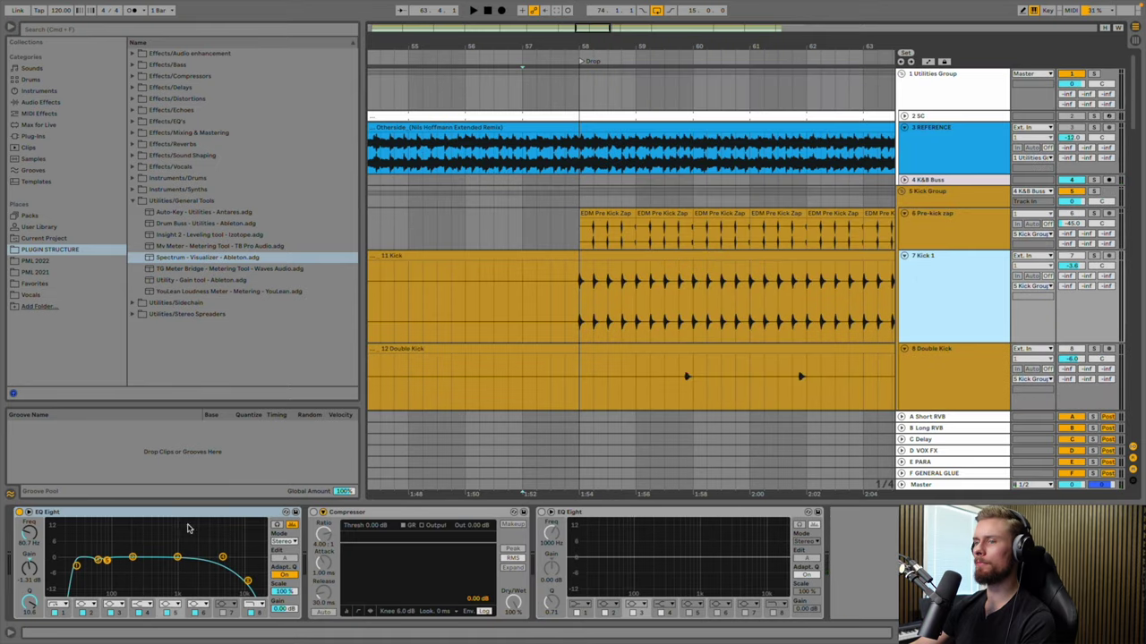
click(266, 522)
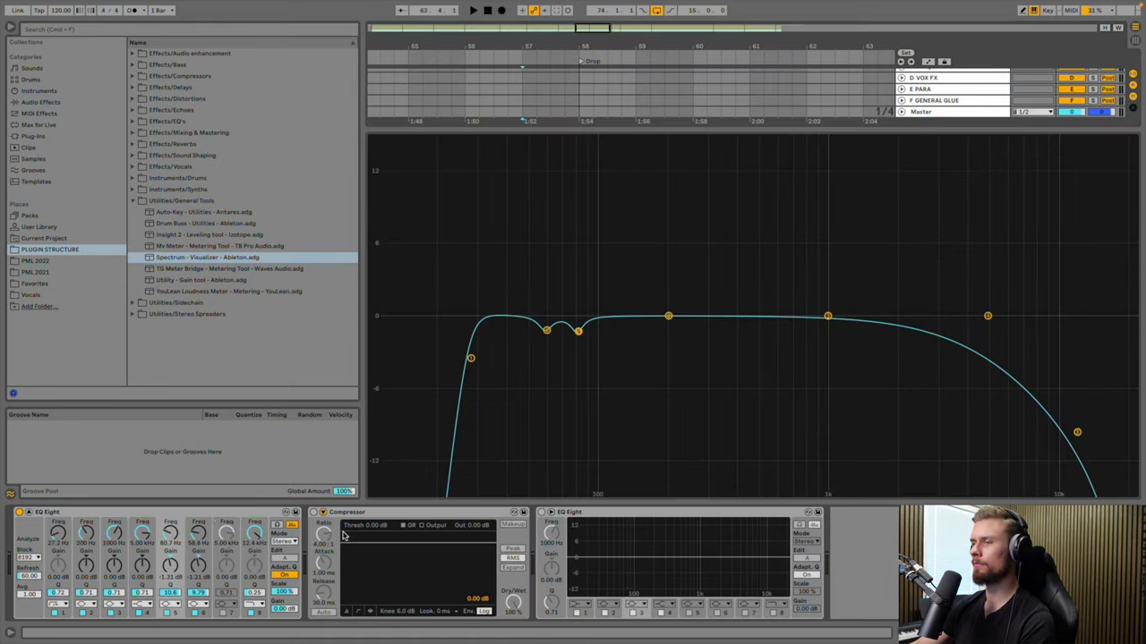
click(220, 615)
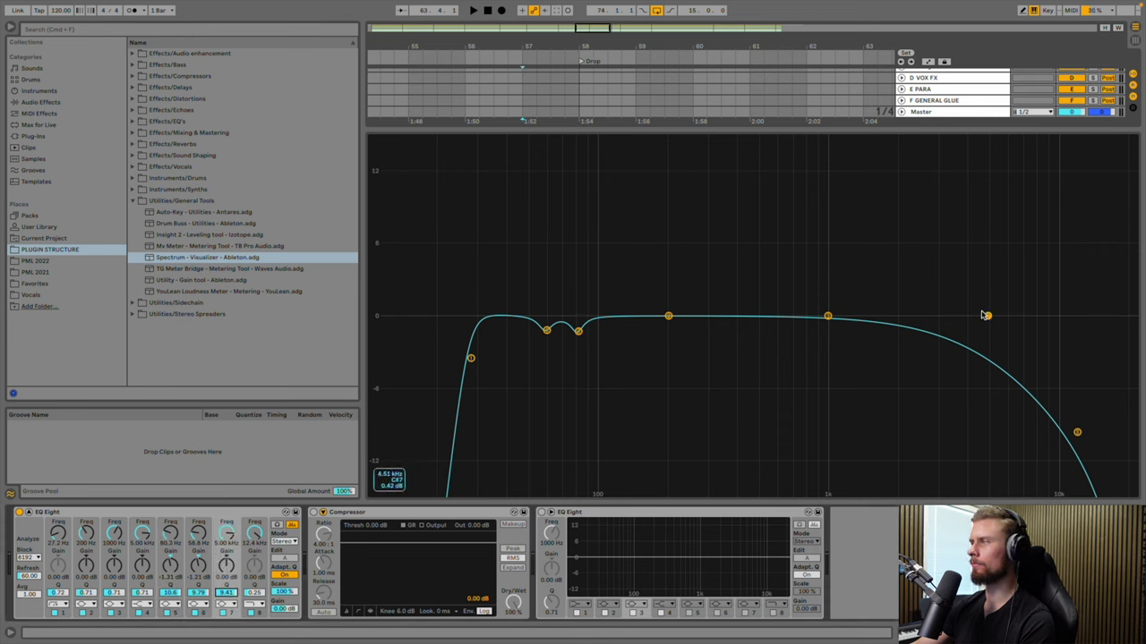
drag(987, 318, 513, 316)
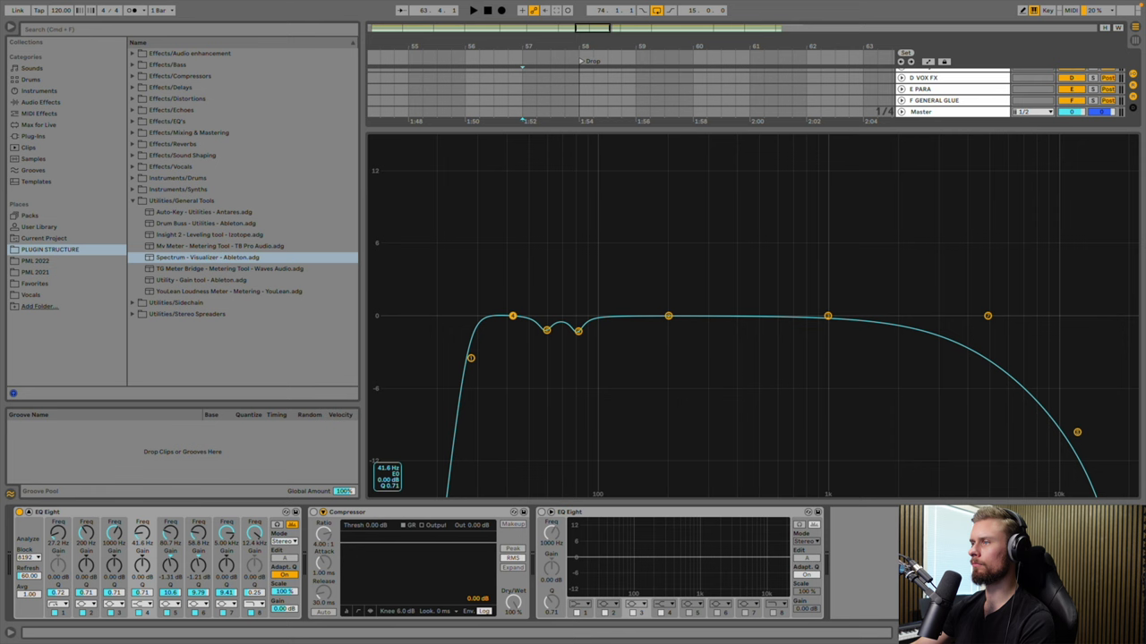
drag(227, 600, 224, 575)
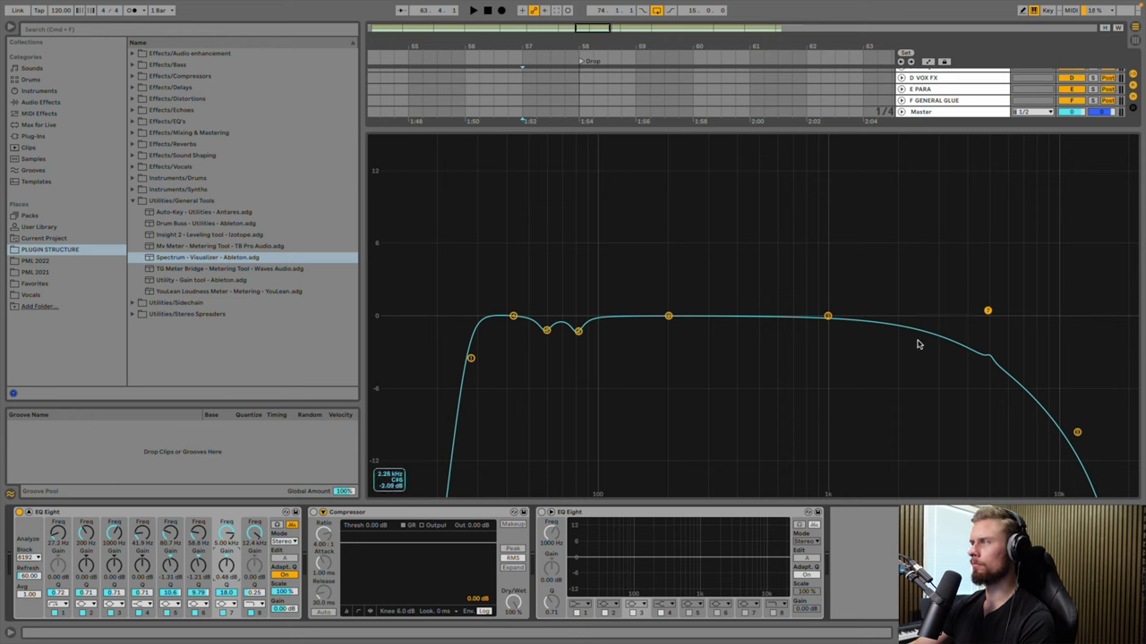
drag(512, 318, 728, 314)
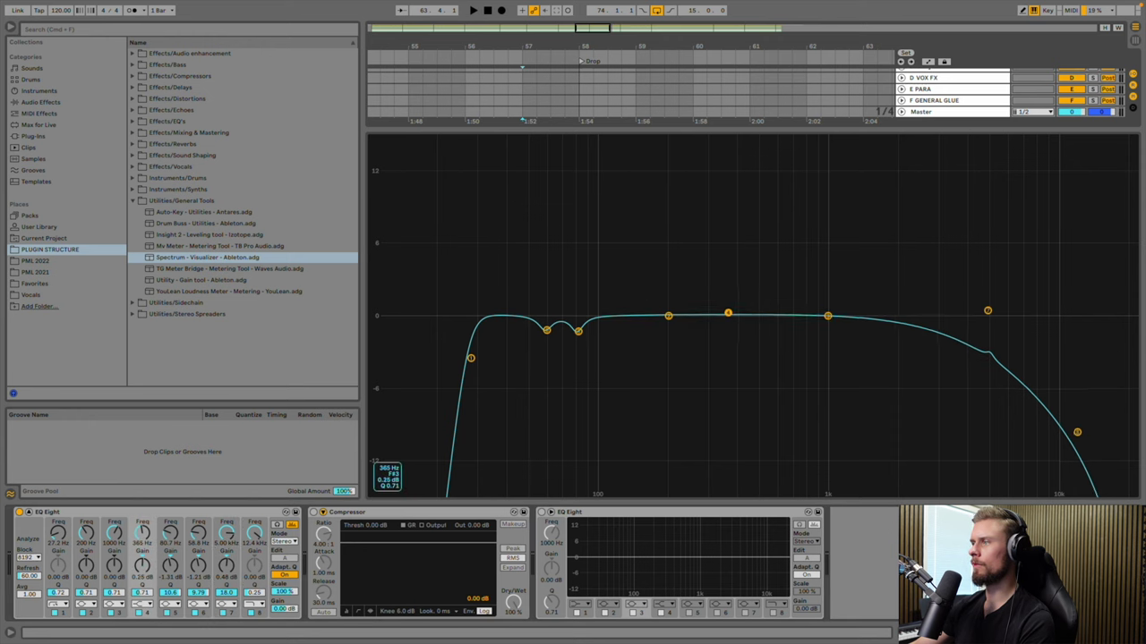
drag(987, 310, 513, 323)
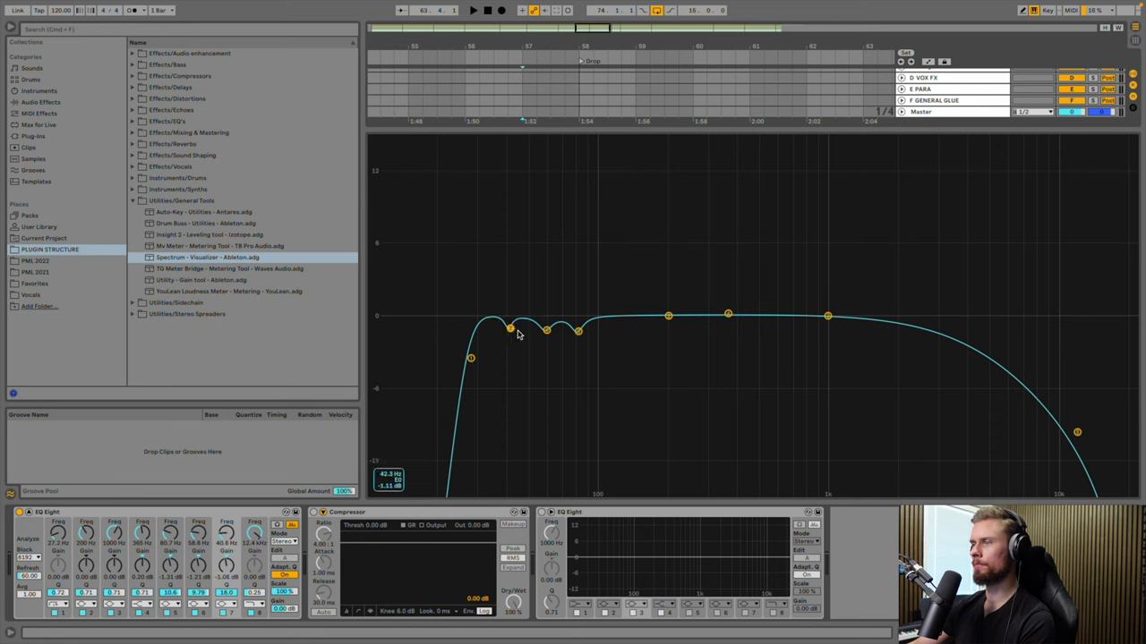
Set the gains of bands 5 and 6 in Kick 1's first EQ Eight to about -1.2 dB and close the enlarged display
drag(579, 334, 578, 332)
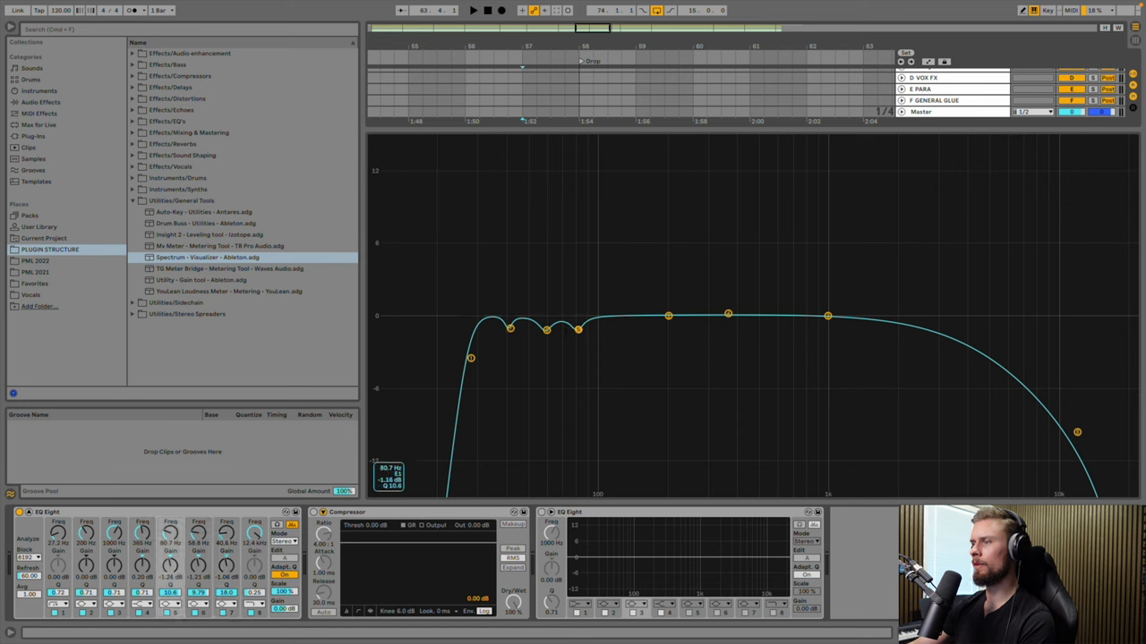
drag(197, 565, 198, 564)
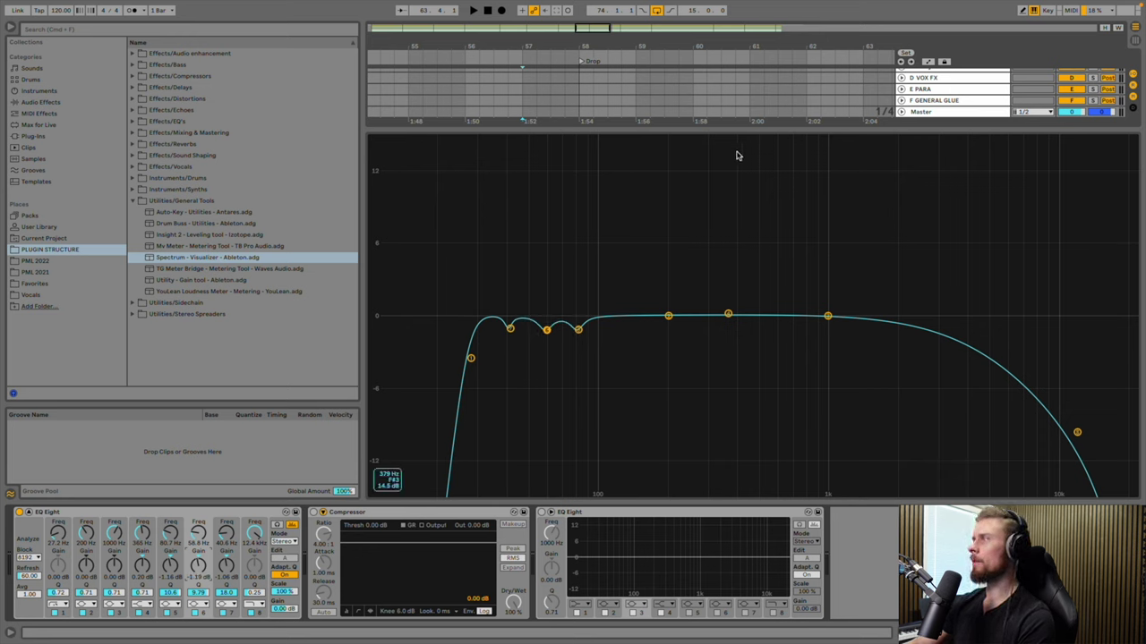
key(Escape)
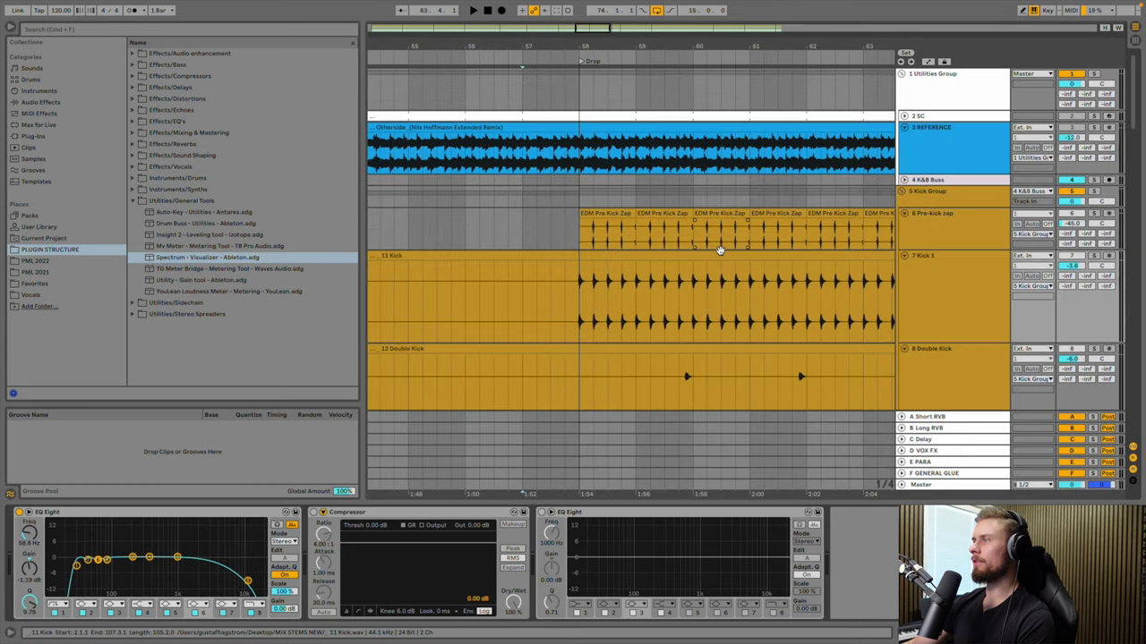
Play Kick 1 and Main bass soloed from the Drop at bar 58, bypassing and re-enabling kick EQ bands 5, 6 and 7 to compare
click(573, 287)
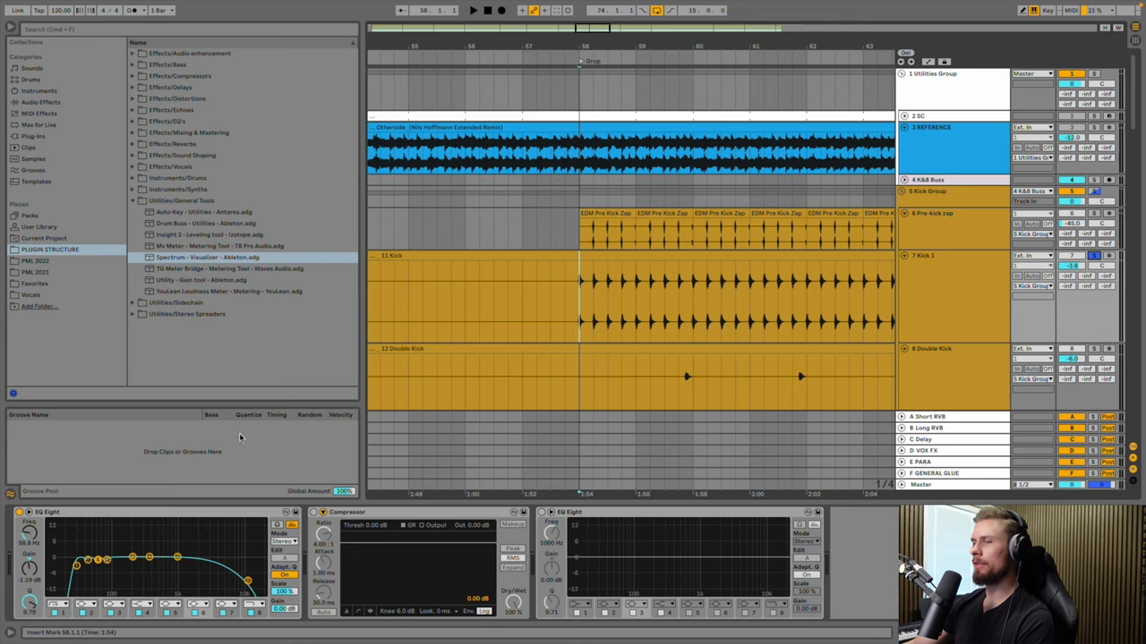
scroll(610, 370, down, 15)
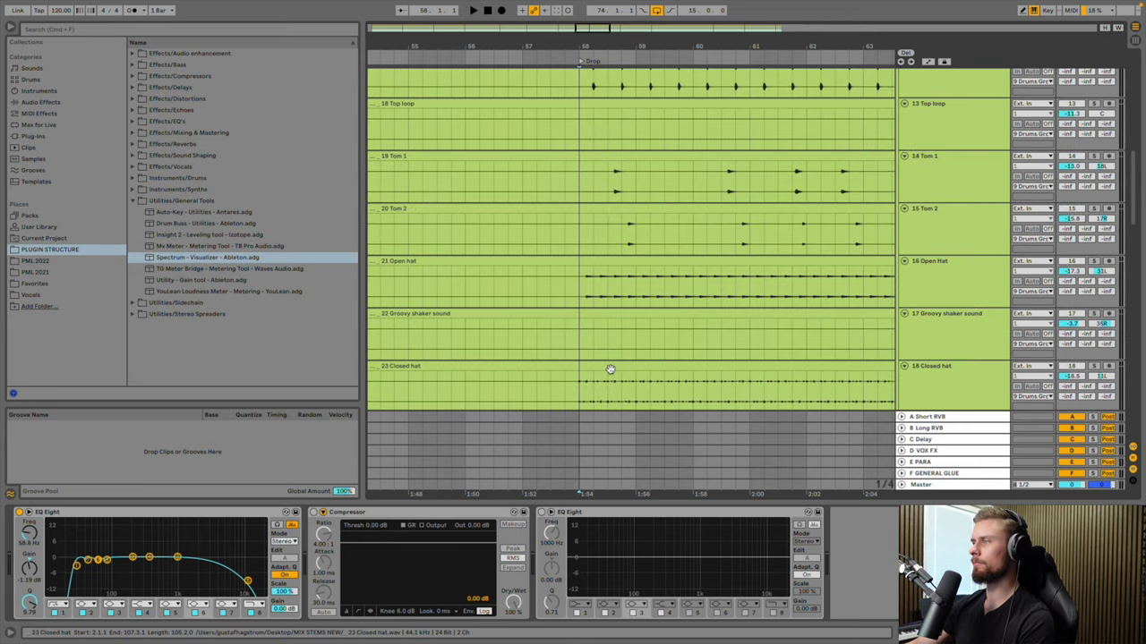
scroll(610, 370, up, 5)
scroll(613, 372, down, 10)
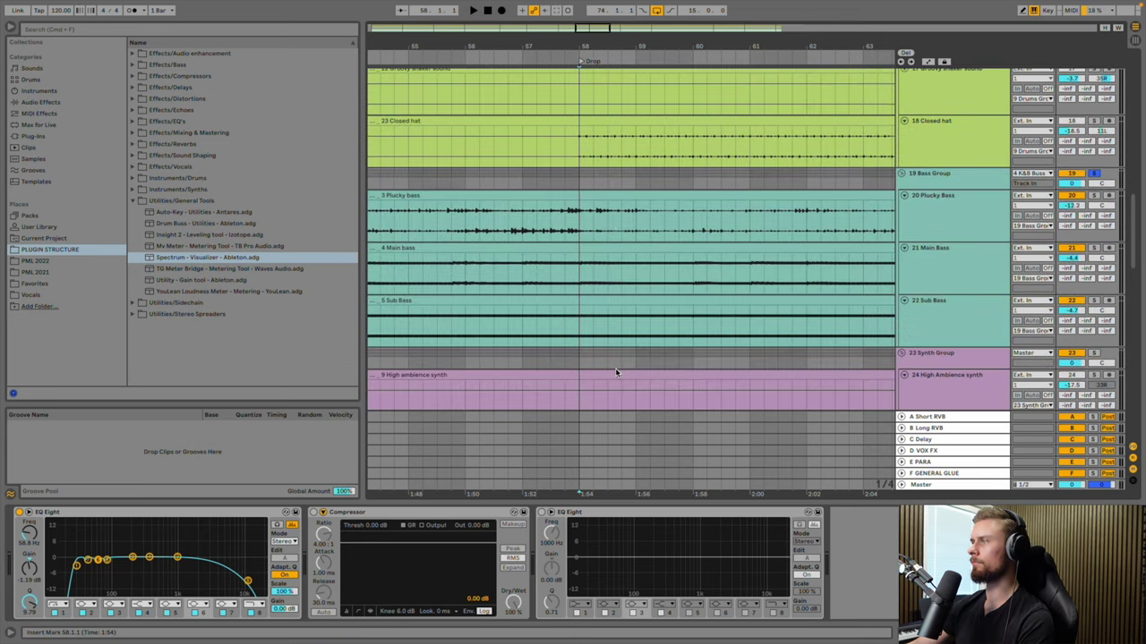
click(1093, 248)
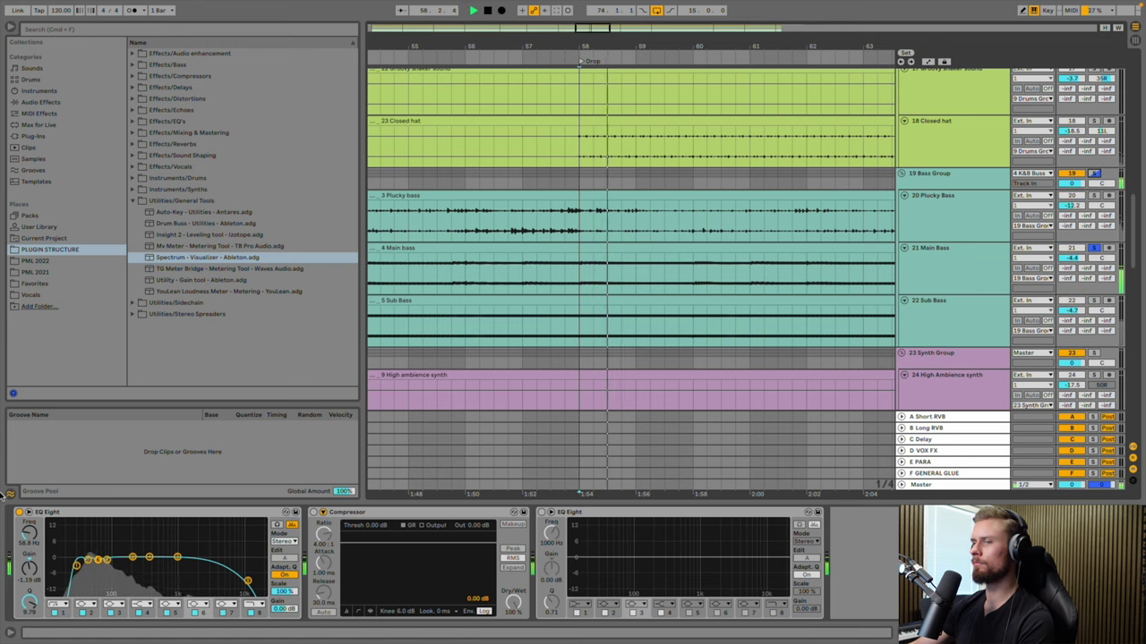
mouse_move(157, 619)
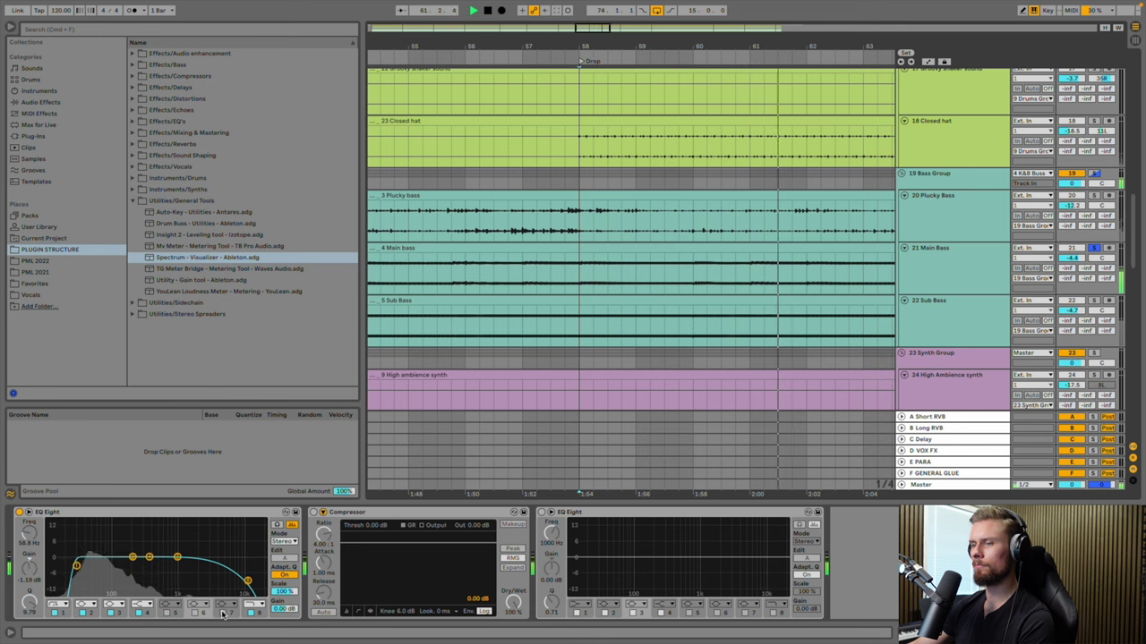
click(198, 612)
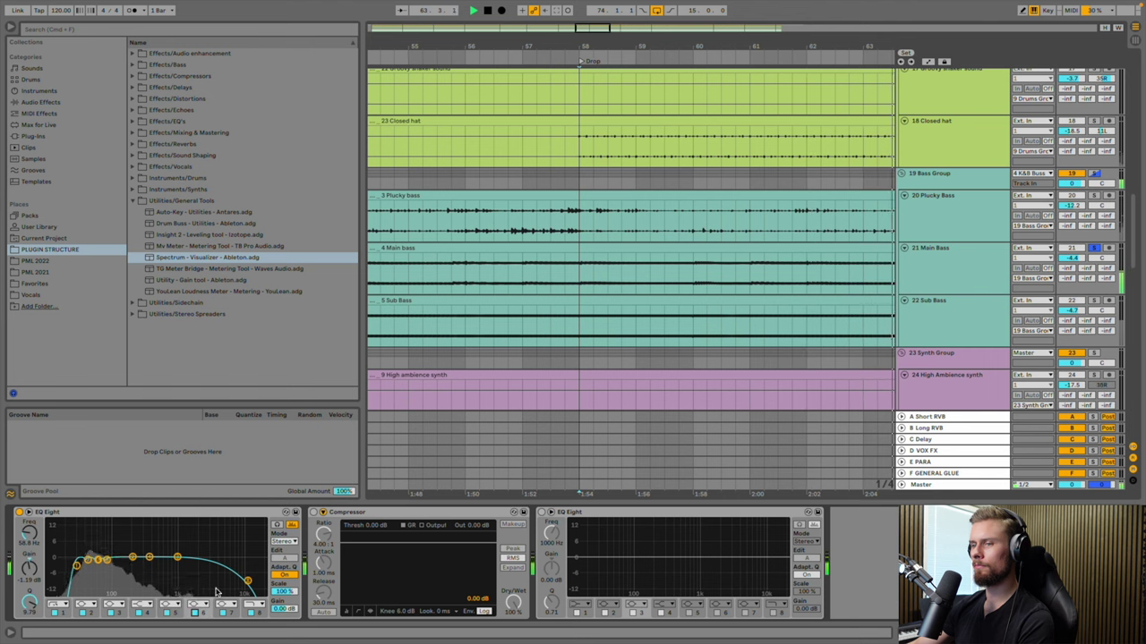
Clear the solos and play the full mix from the New chord progressions marker at bar 74
scroll(484, 331, up, 10)
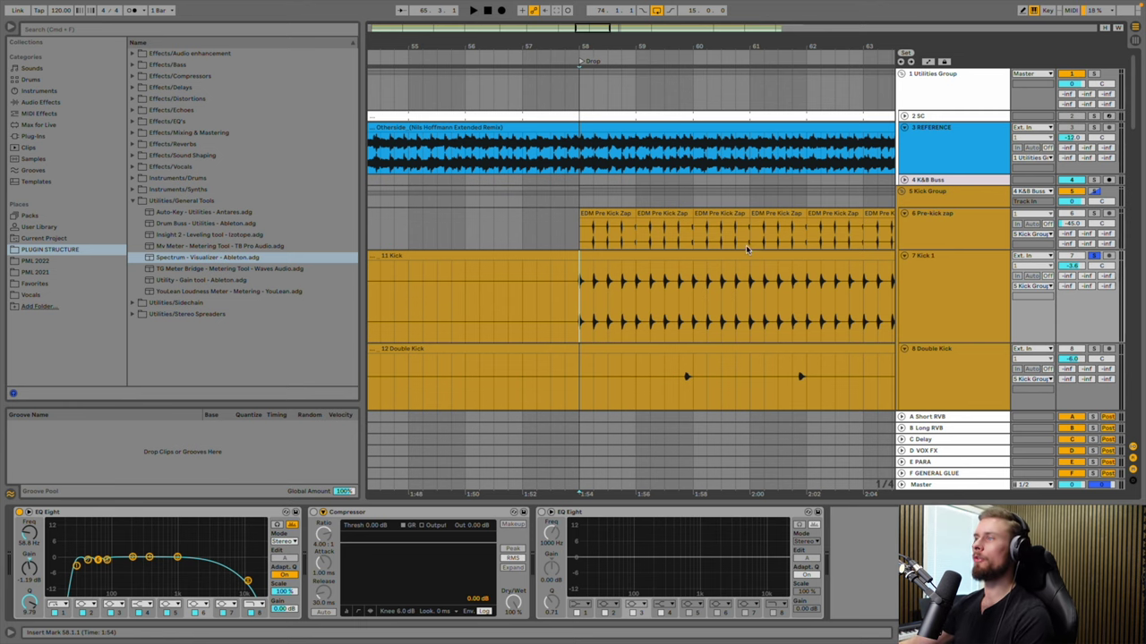
scroll(686, 292, down, 5)
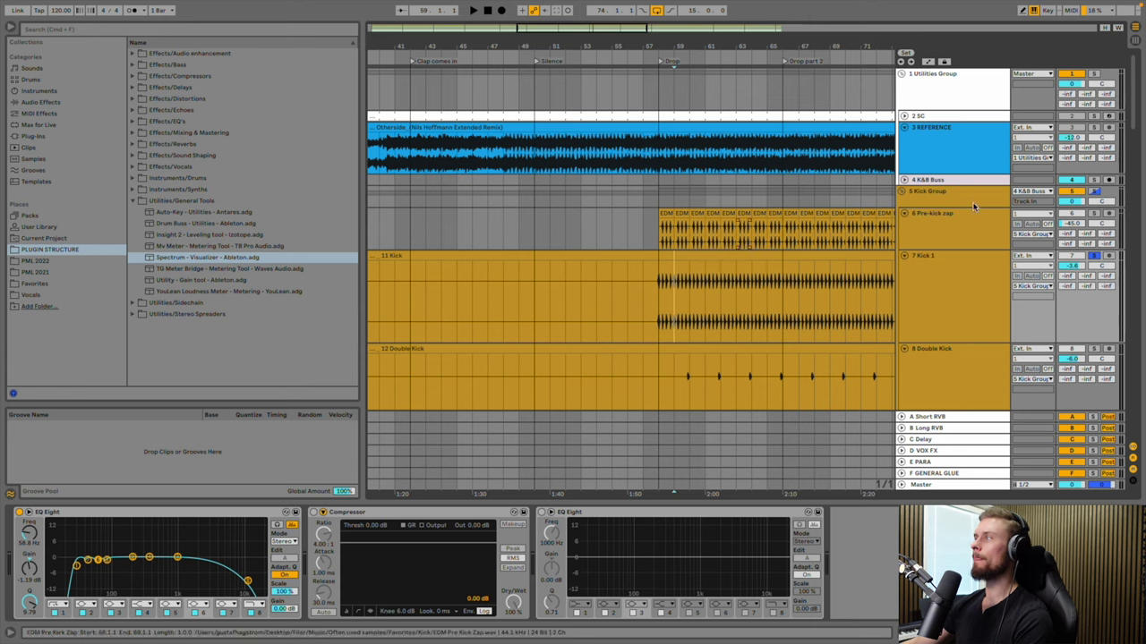
scroll(642, 253, down, 5)
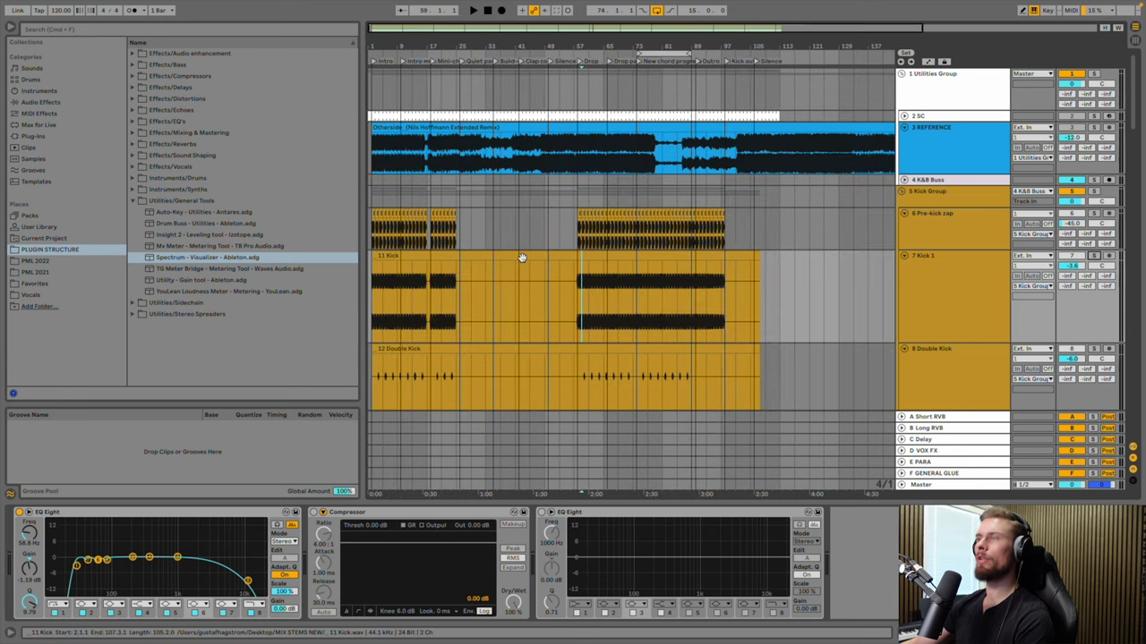
click(584, 279)
click(641, 74)
scroll(622, 303, up, 5)
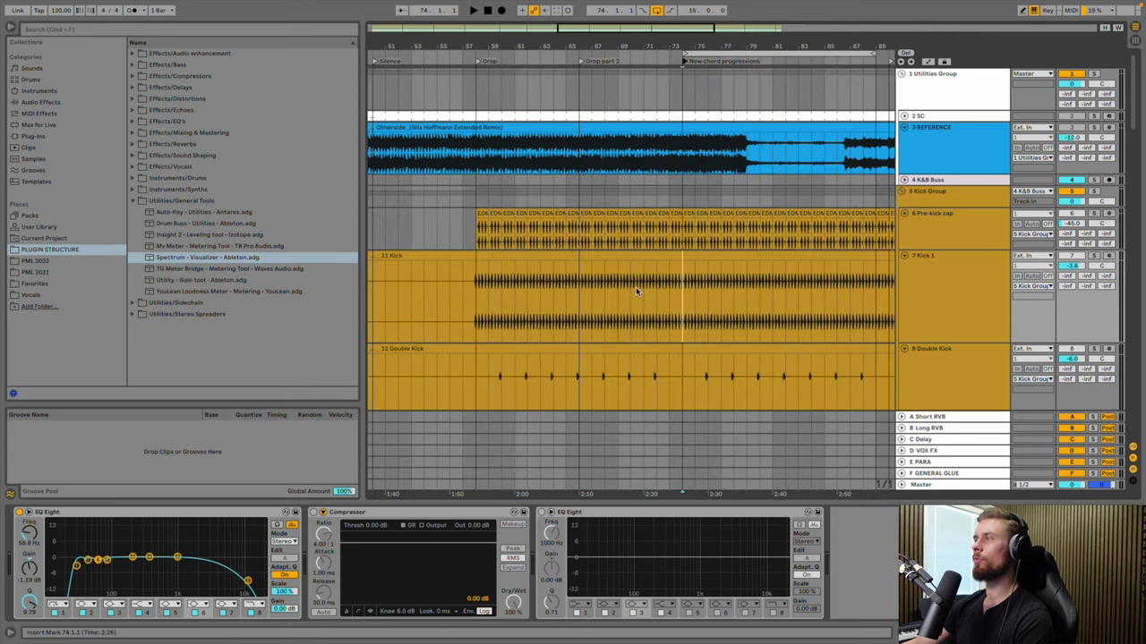
scroll(635, 286, right, 3)
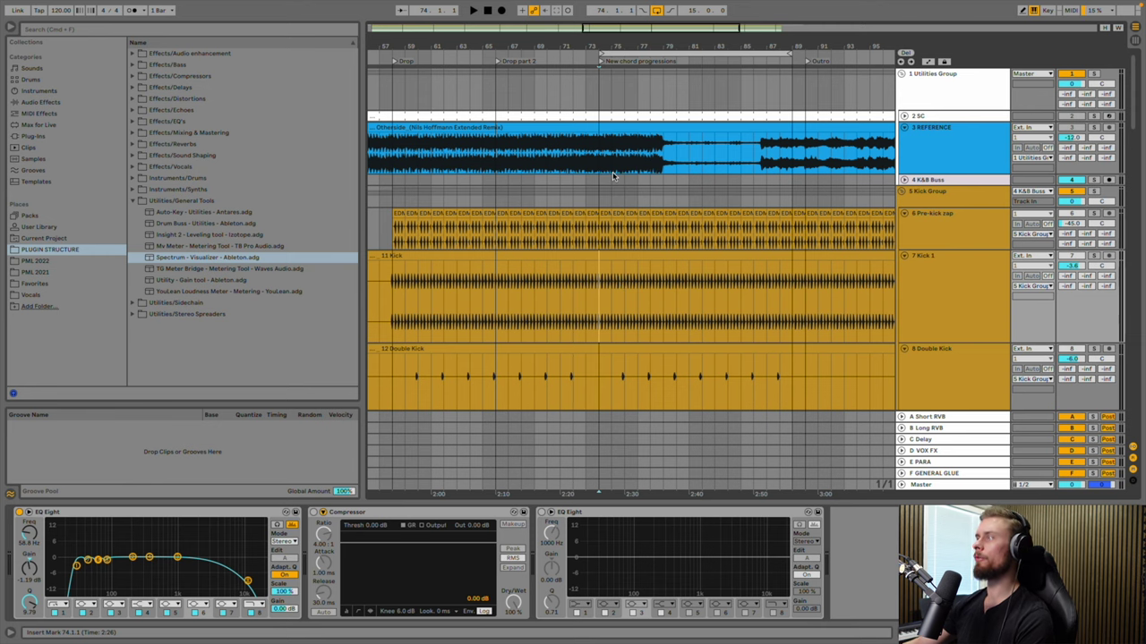
scroll(614, 177, down, 2)
key(space)
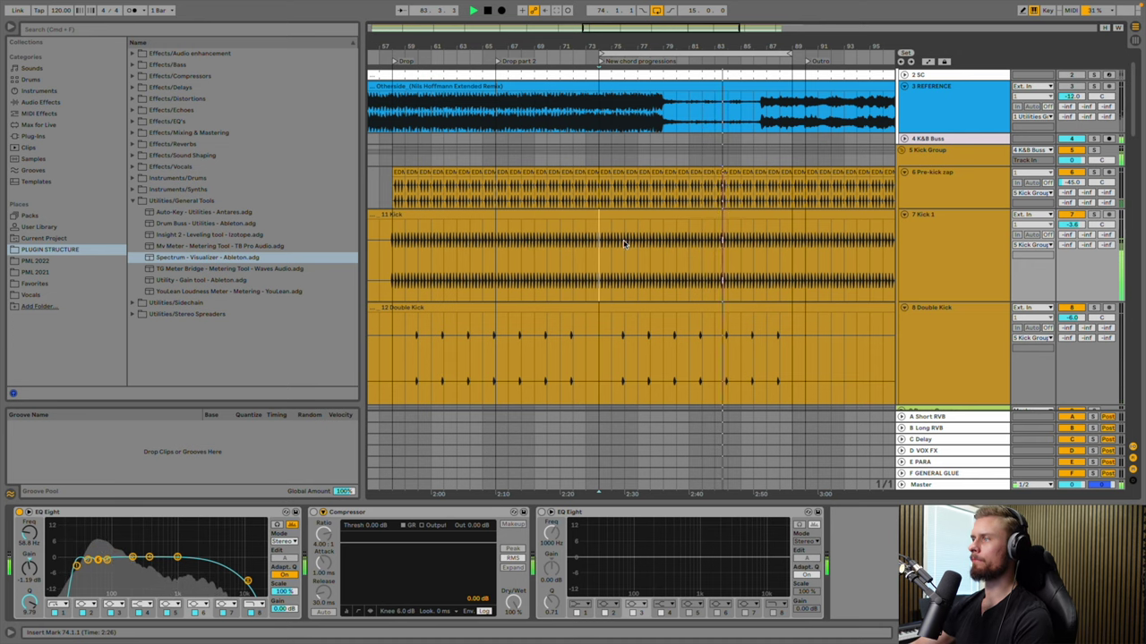
Open CLA Nx on the Master and compare the mix through the CLA-10 + Sub, Mains and Boombox monitors
click(890, 488)
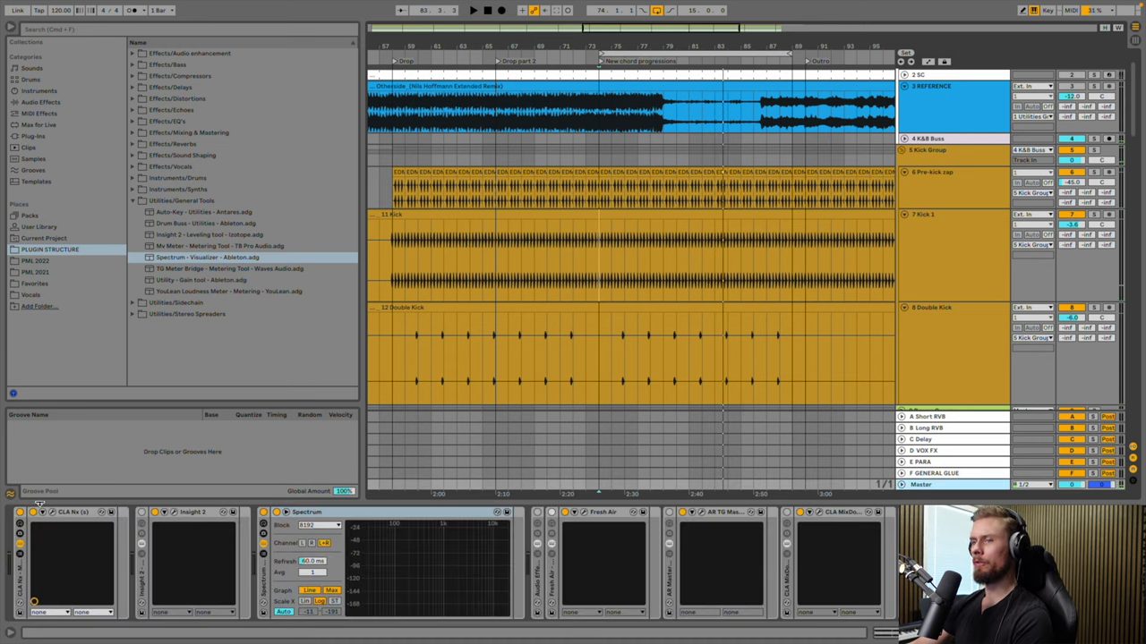
click(54, 515)
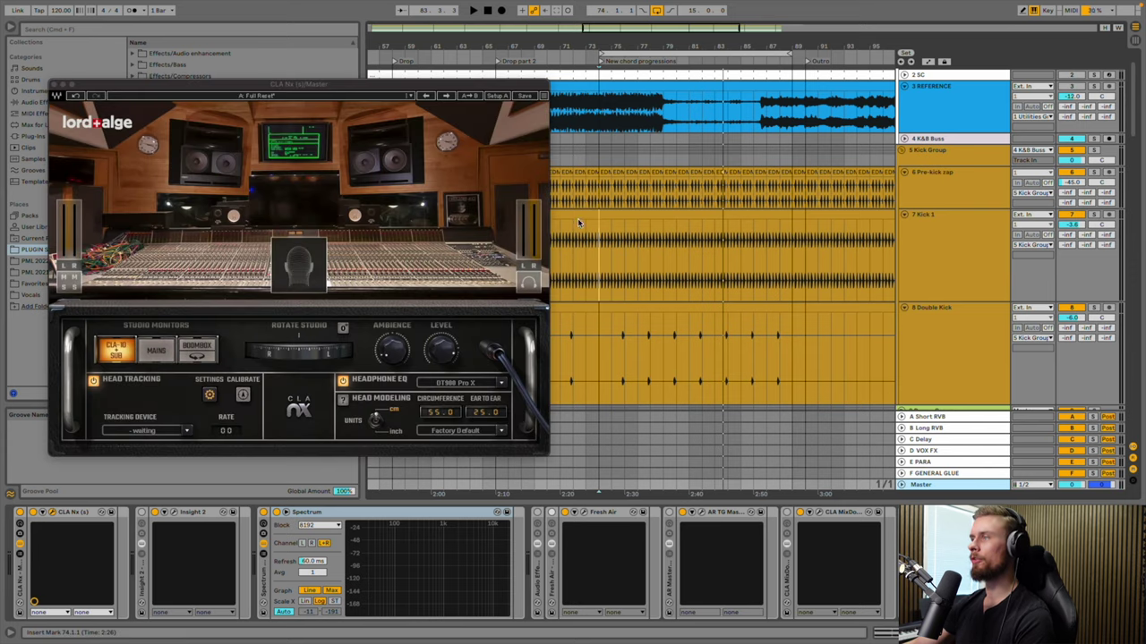
key(space)
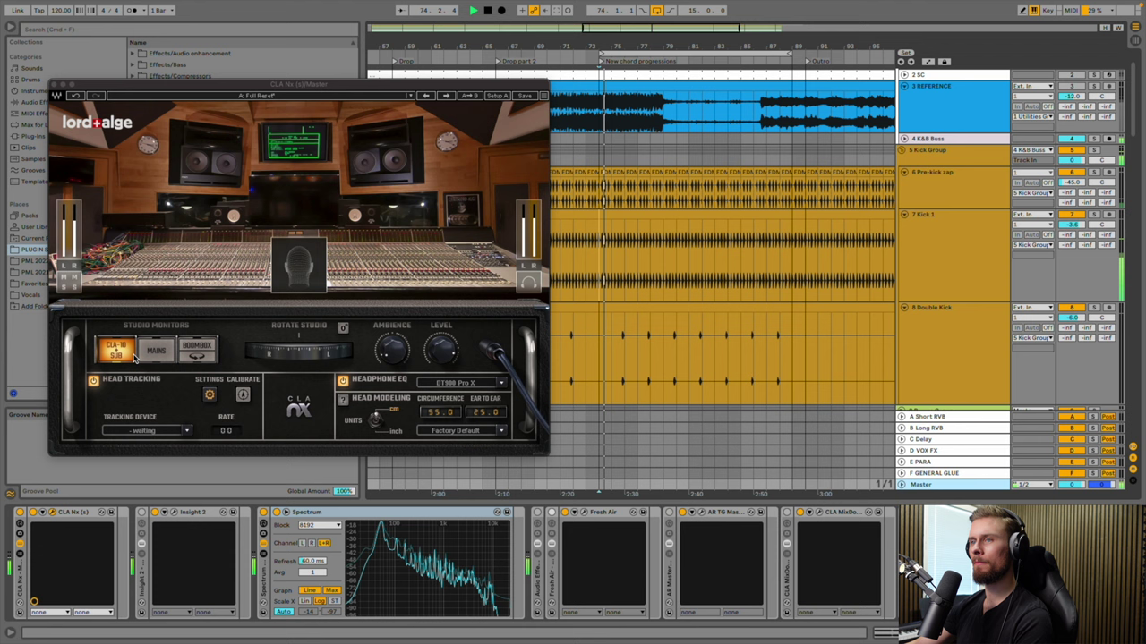
click(154, 351)
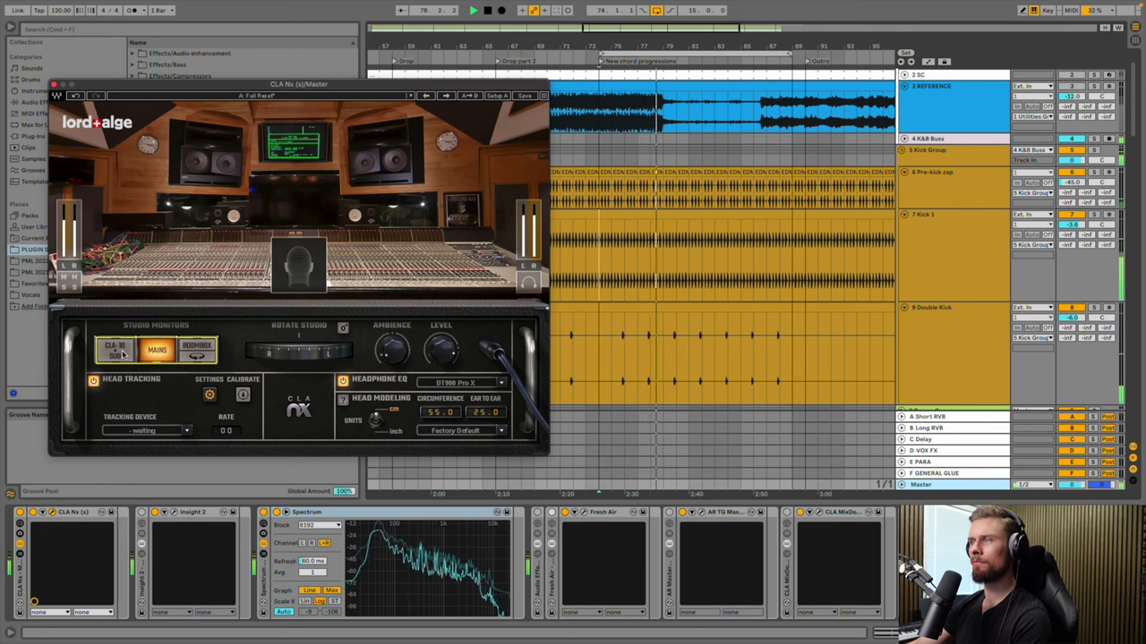
click(124, 355)
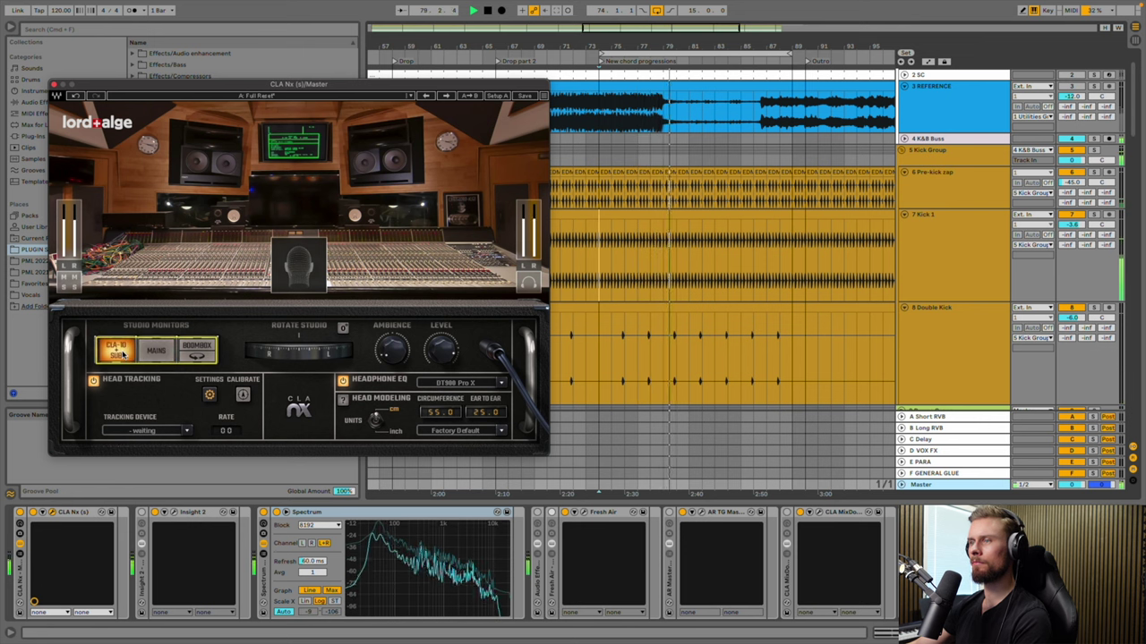
click(157, 351)
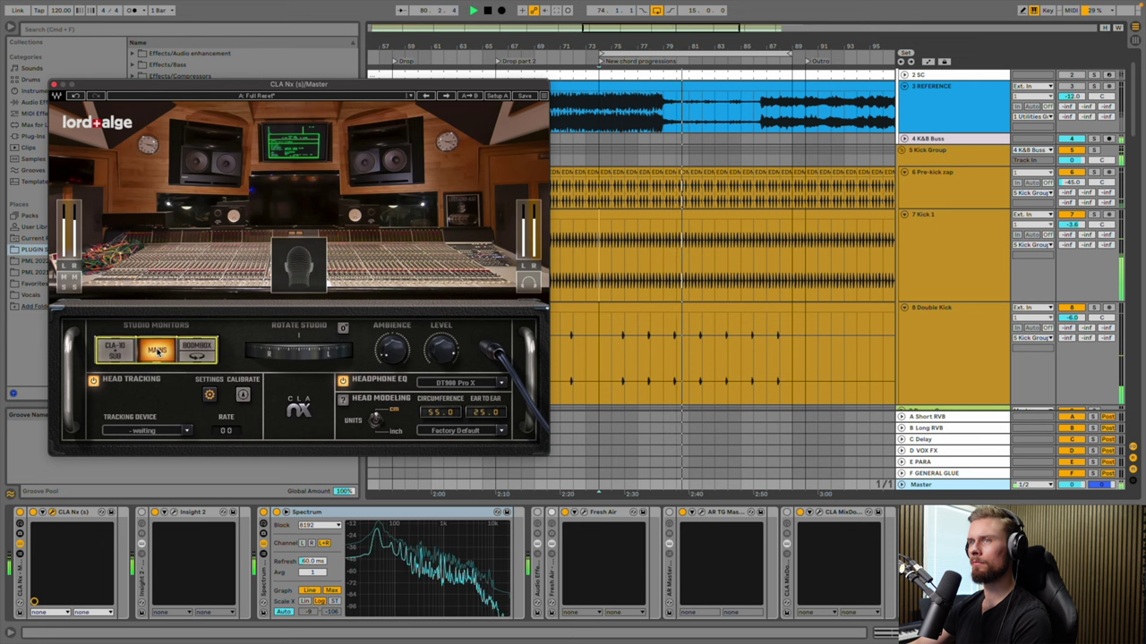
click(196, 351)
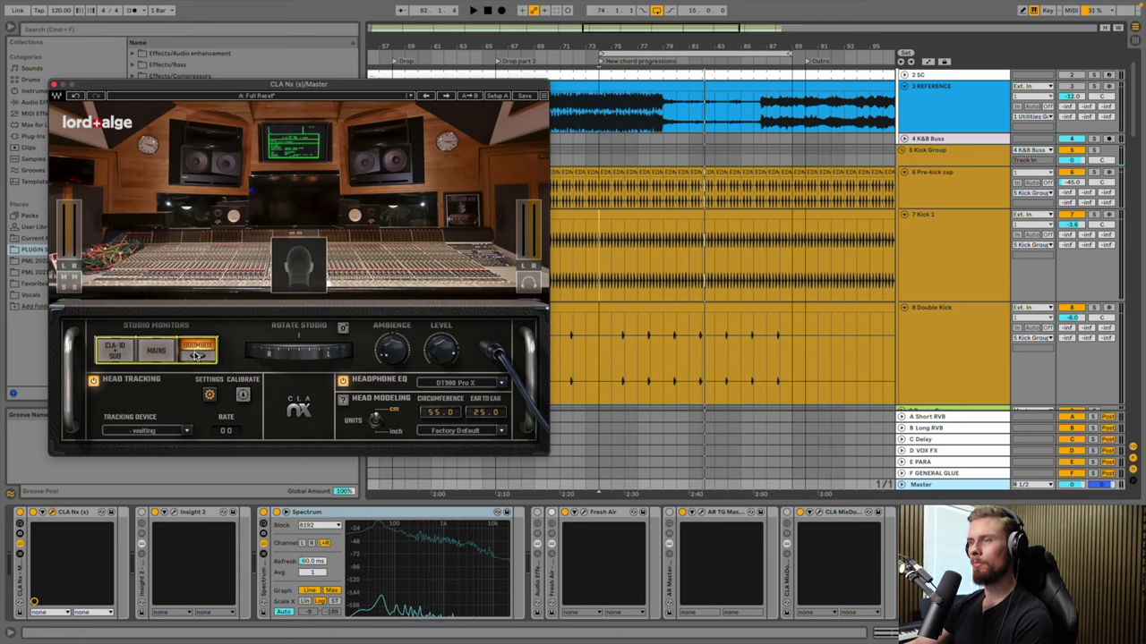
key(space)
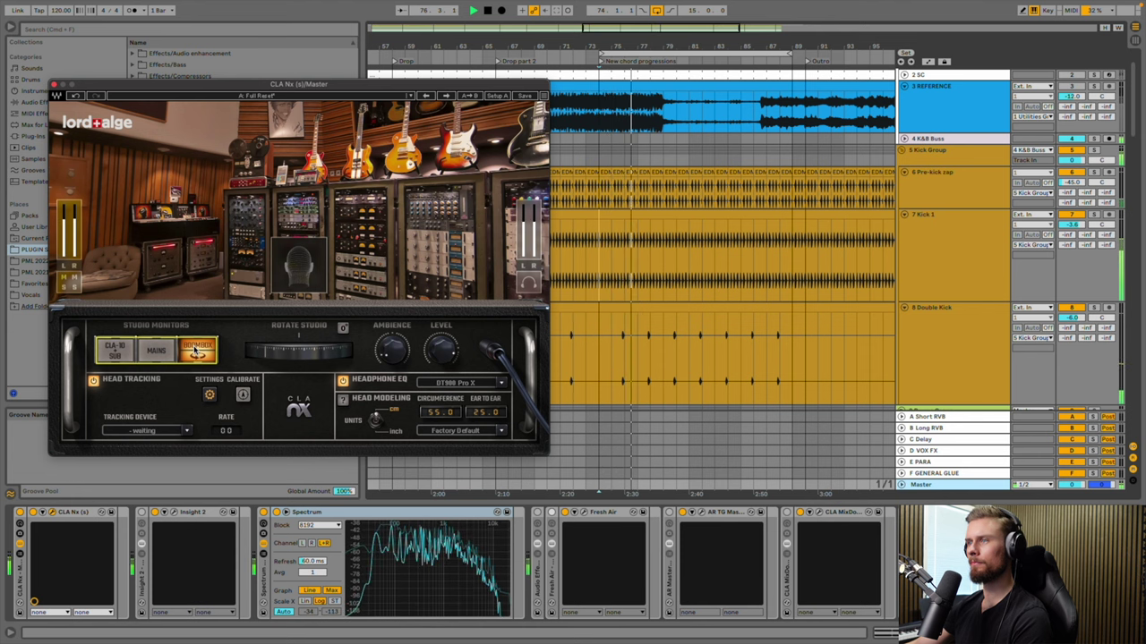
key(space)
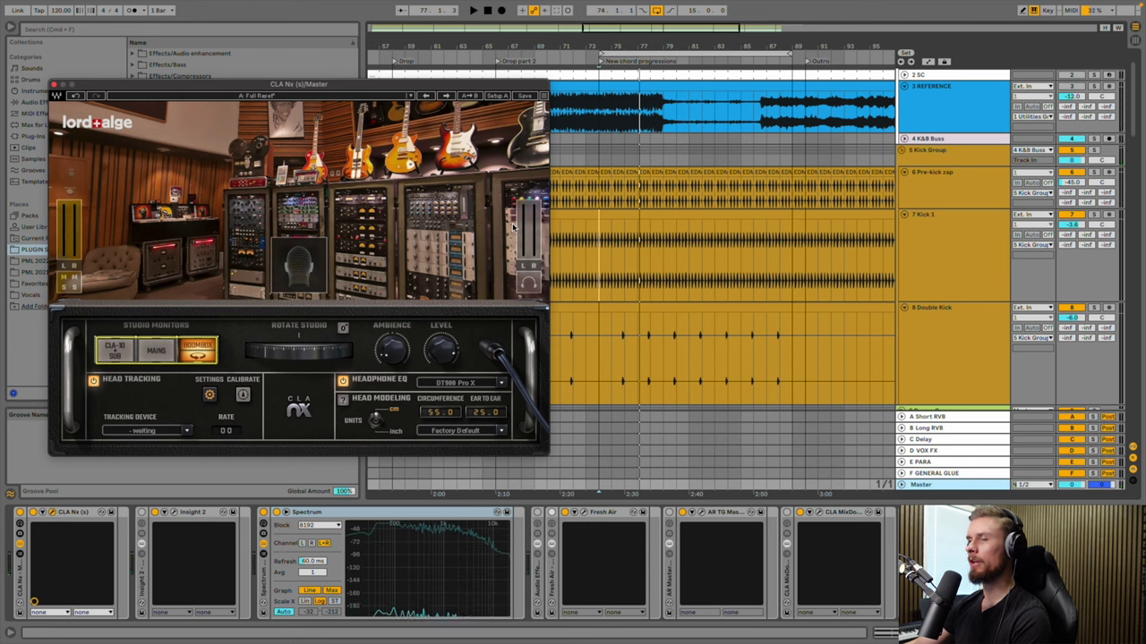
Listen to the soloed REFERENCE track through the Boombox monitors, switch back to CLA-10 + Sub, and unsolo the reference
key(space)
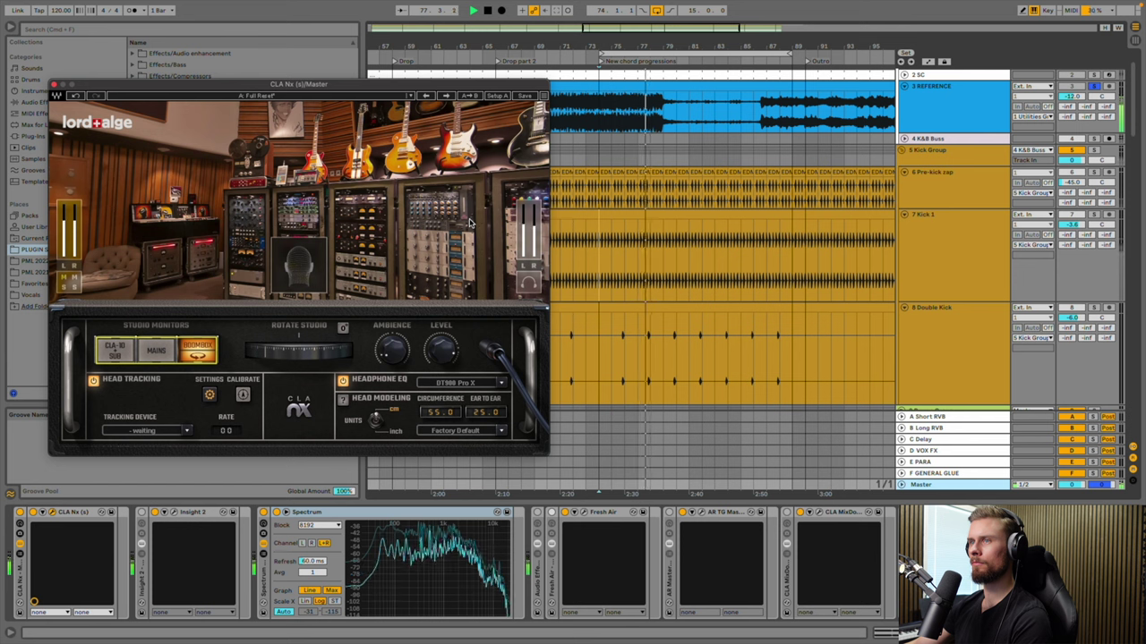
key(space)
key(space)
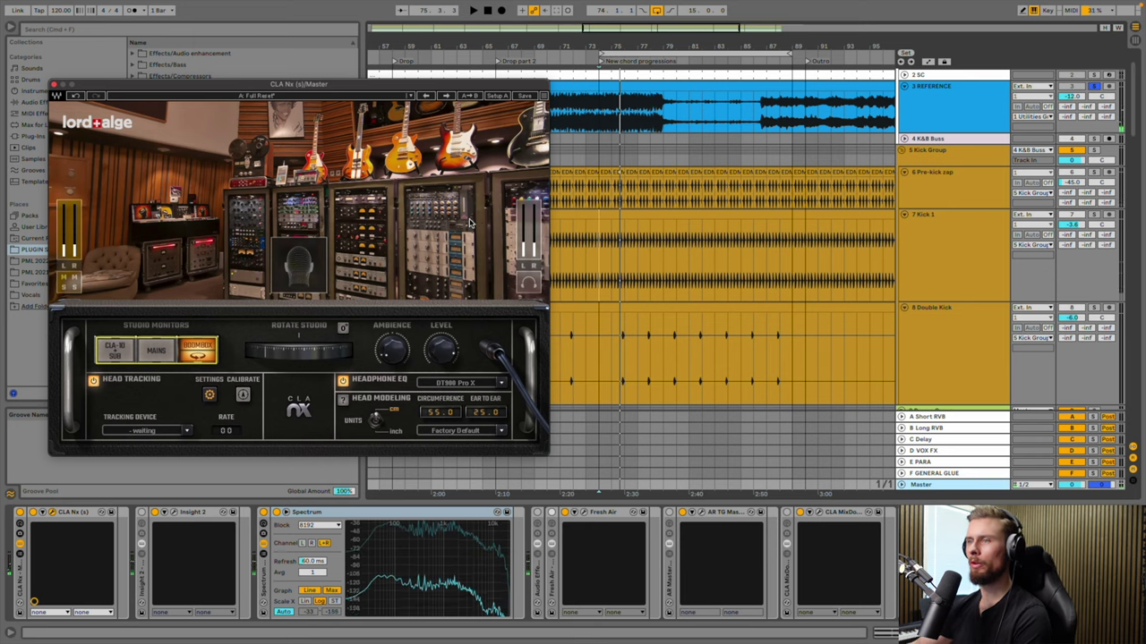
click(200, 349)
click(115, 350)
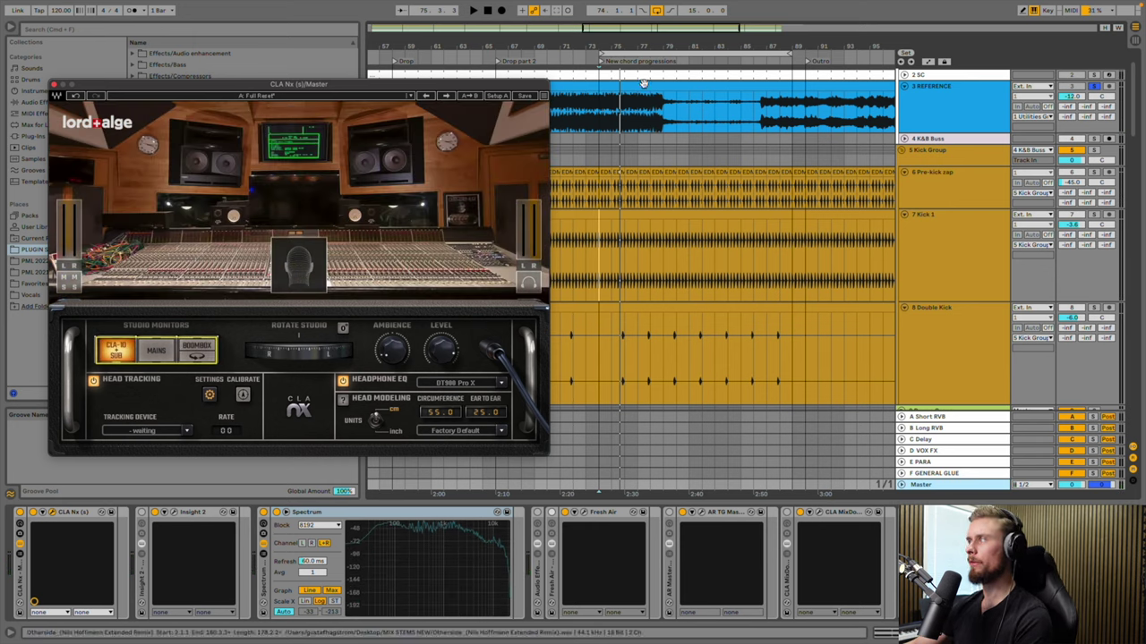
click(1094, 87)
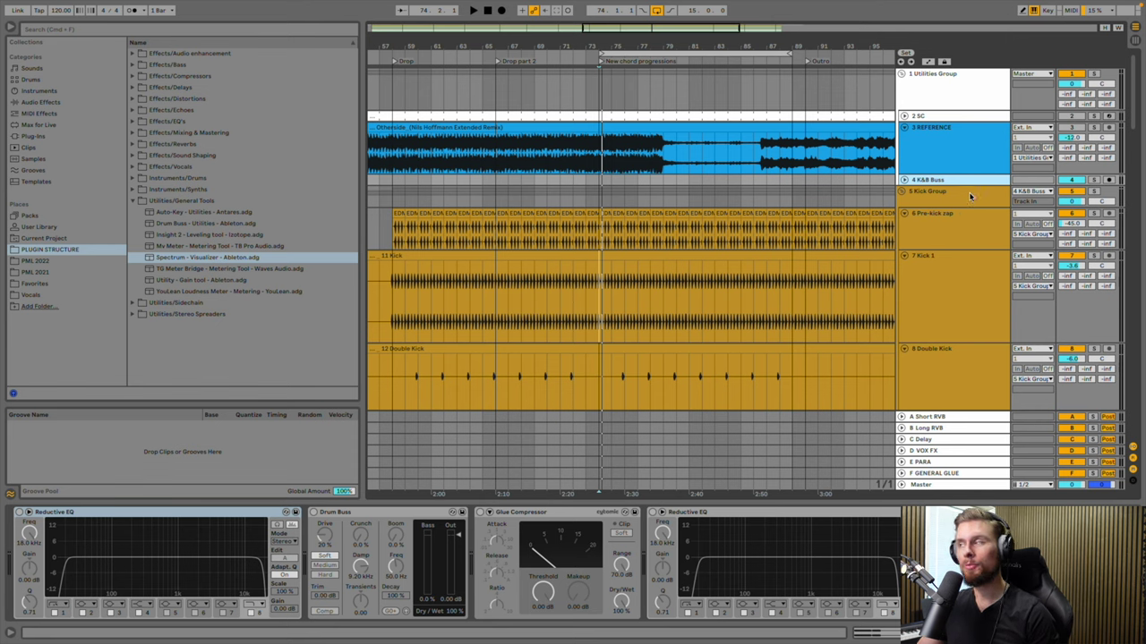
Select the K&B Buss track and its Drum Buss device, solo the buss, and play it briefly from bar 74
right_click(964, 182)
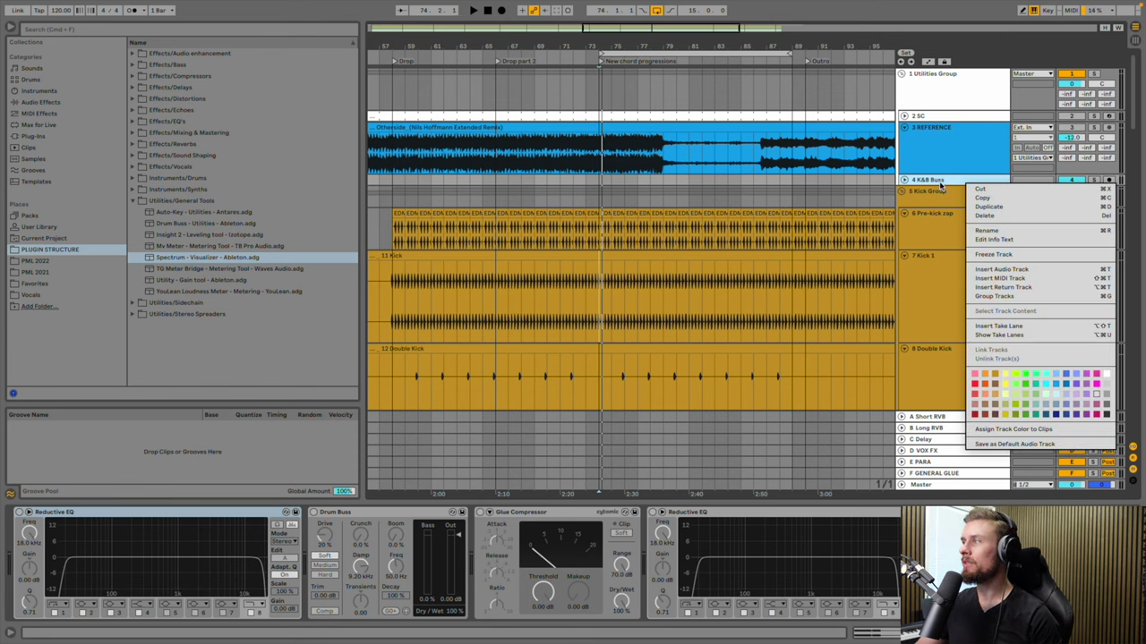
click(941, 184)
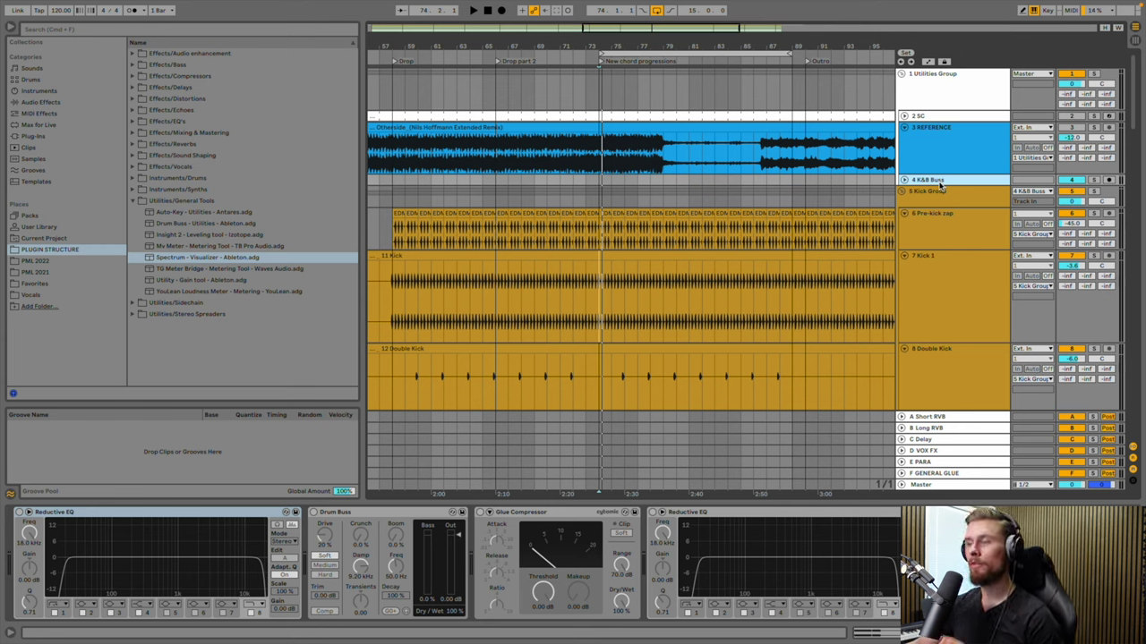
click(365, 516)
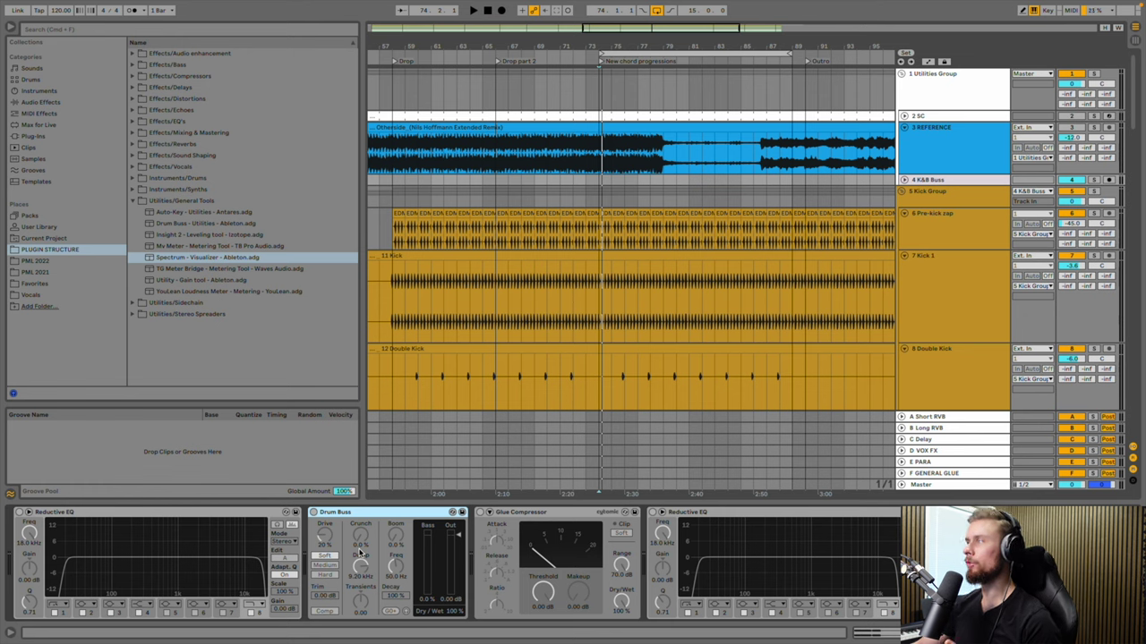
click(1092, 180)
key(space)
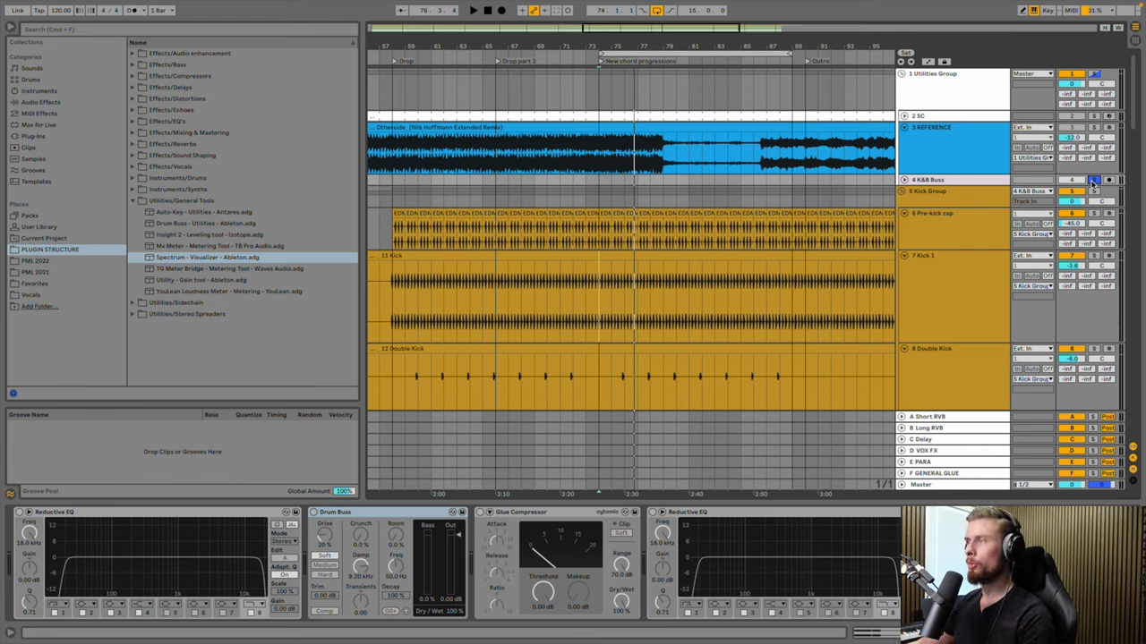
Place K&B Buss's Glue Compressor before Drum Buss, enable the first Reductive EQ, and set its band 8 high cut to 10.0 kHz during playback
drag(524, 513, 303, 526)
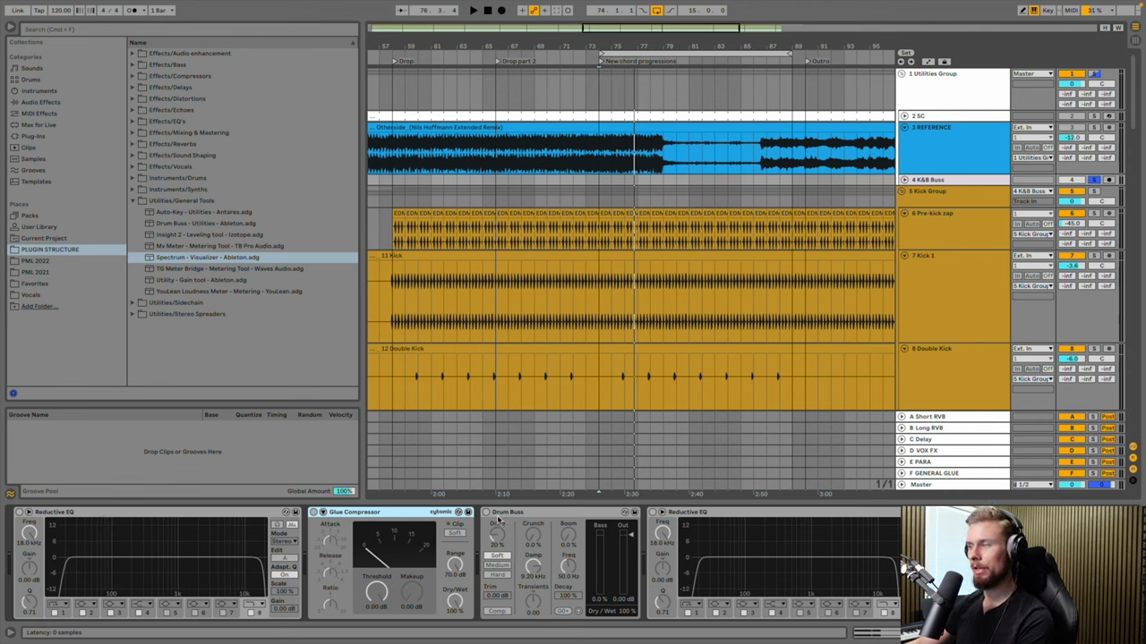
click(19, 512)
key(space)
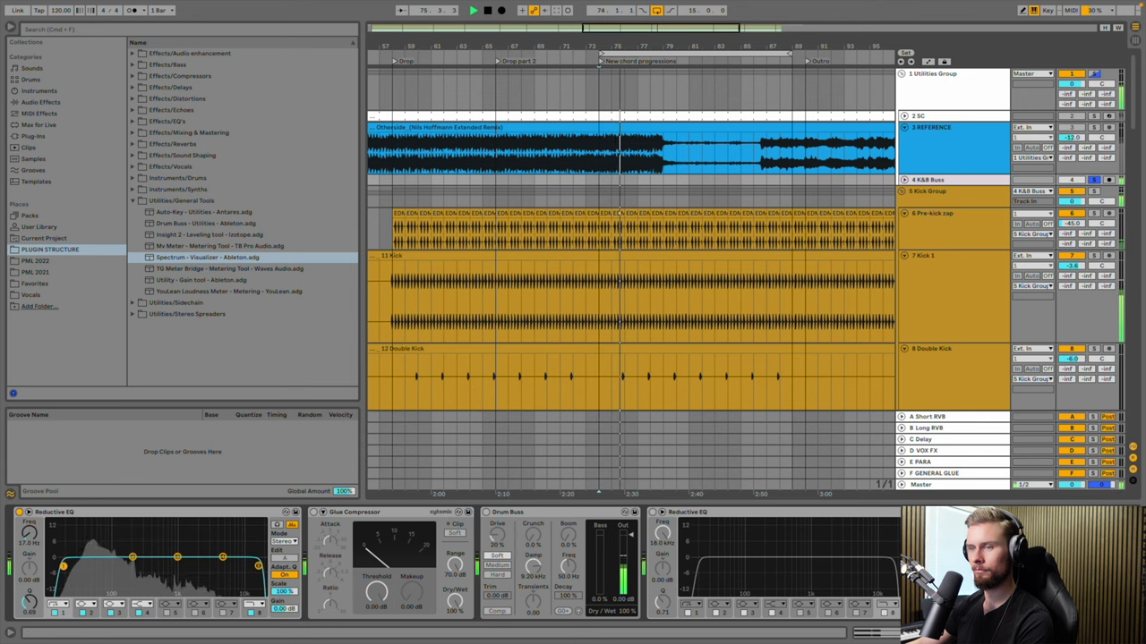
drag(258, 566, 242, 566)
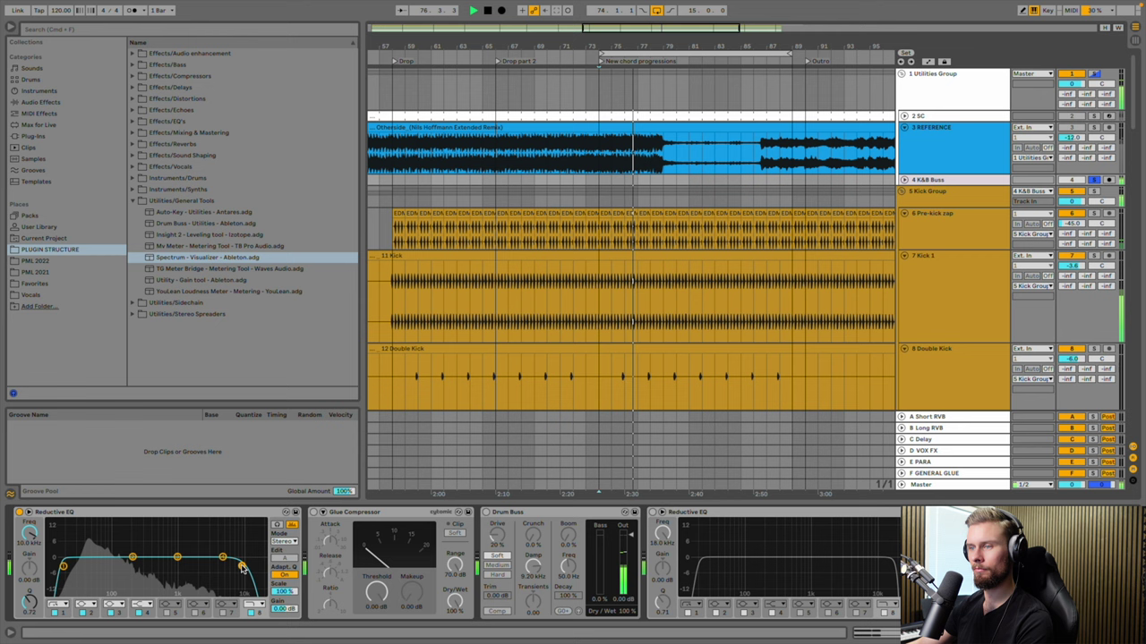
Enable the Glue Compressor on K&B Buss and, during playback, set its threshold to -18.1 dB and makeup to about 3 dB
click(315, 511)
key(space)
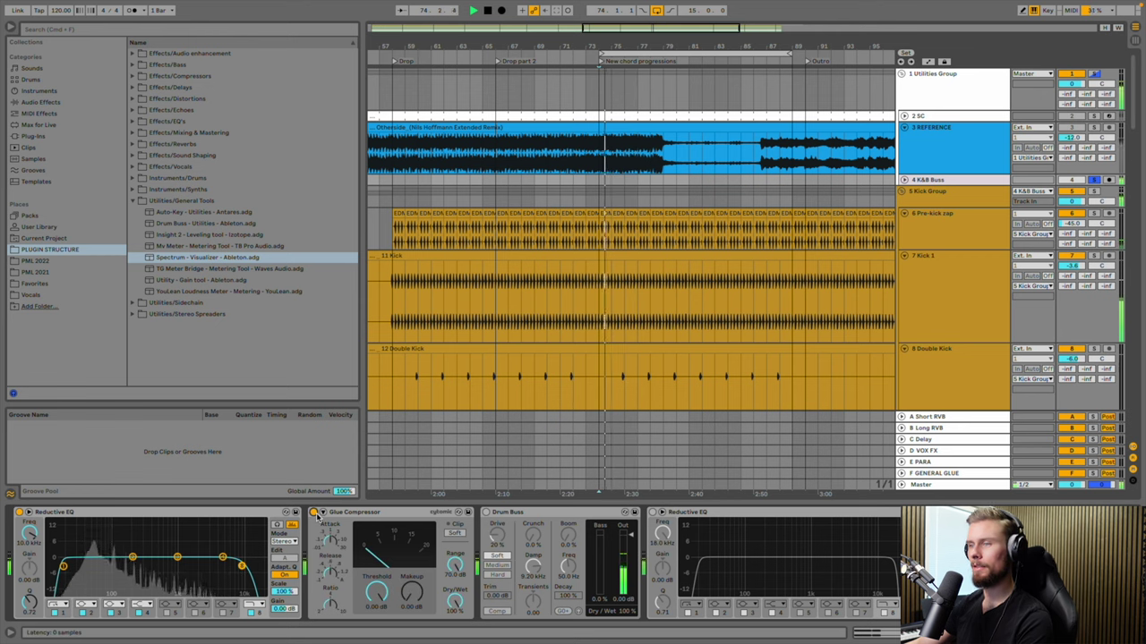
drag(375, 591, 376, 633)
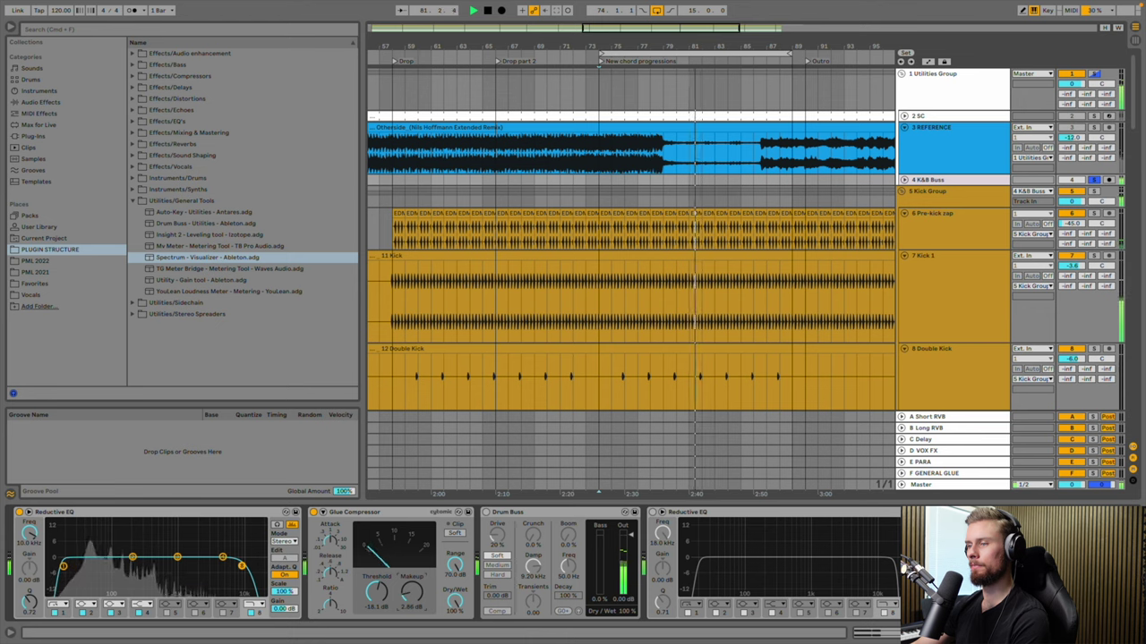
Compare the K&B Buss with the Glue Compressor bypassed and active several times, leave it active, and stop playback
click(313, 512)
click(313, 512)
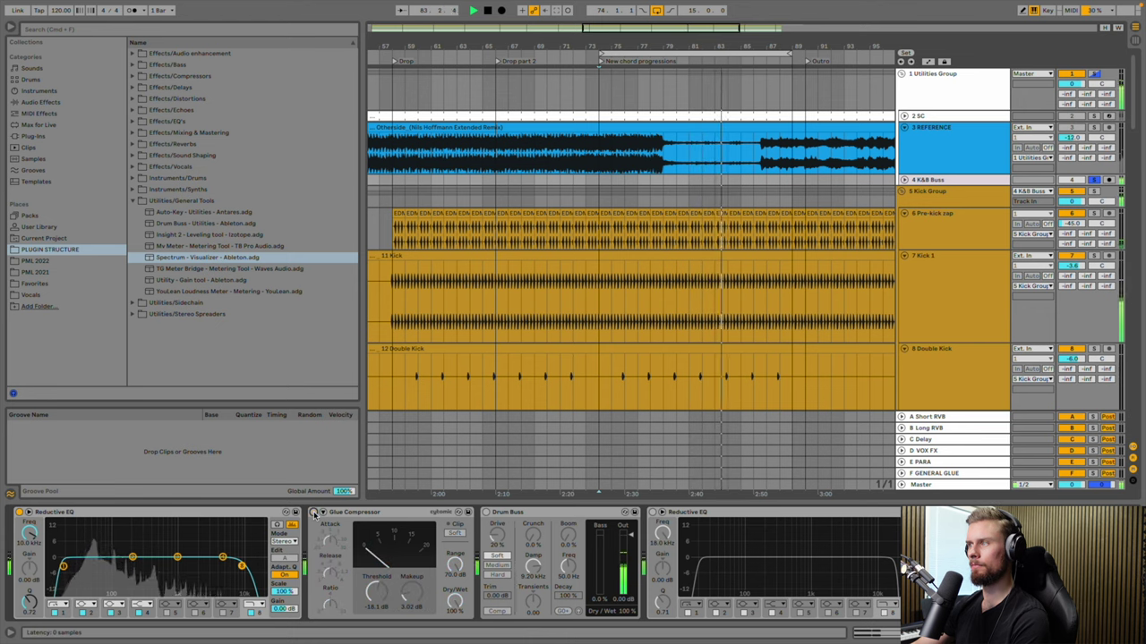
click(313, 512)
click(313, 512)
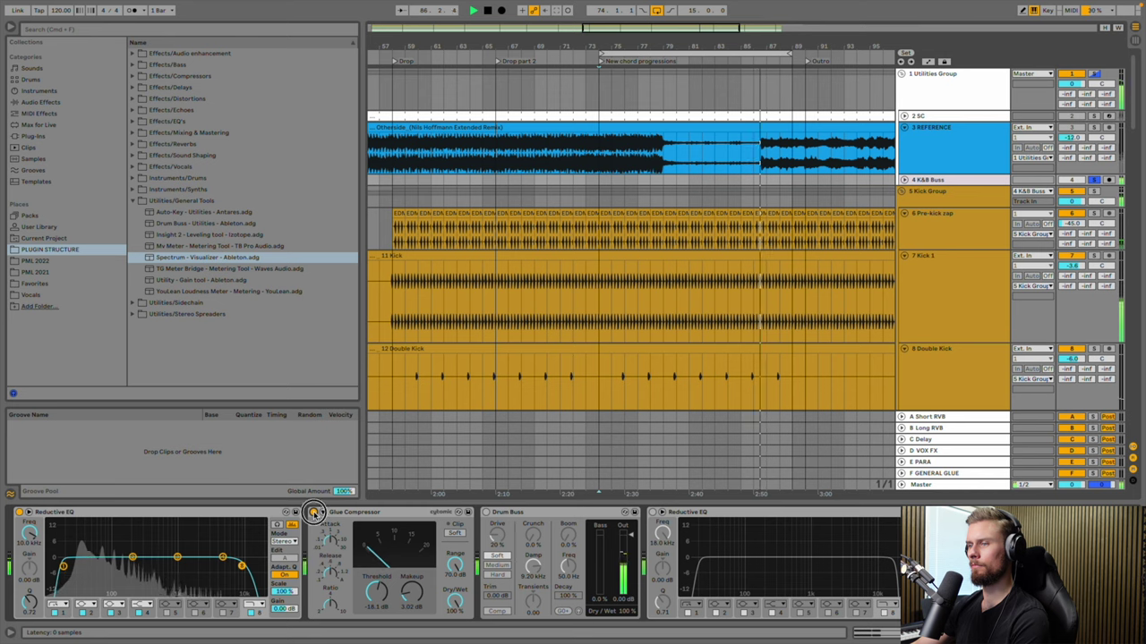
click(314, 512)
click(313, 512)
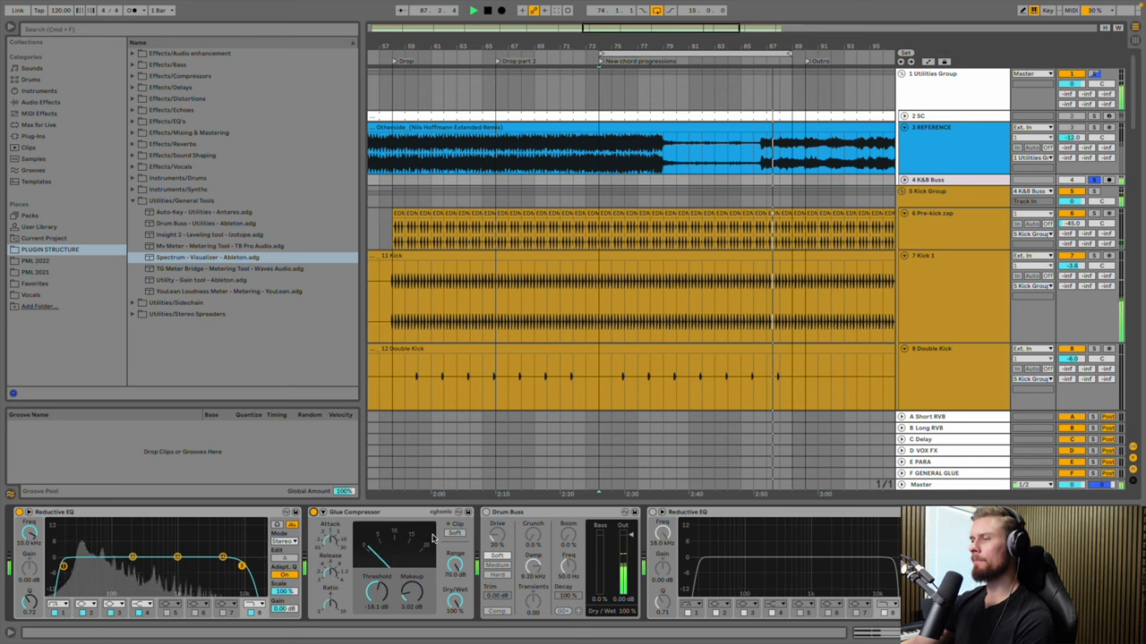
key(space)
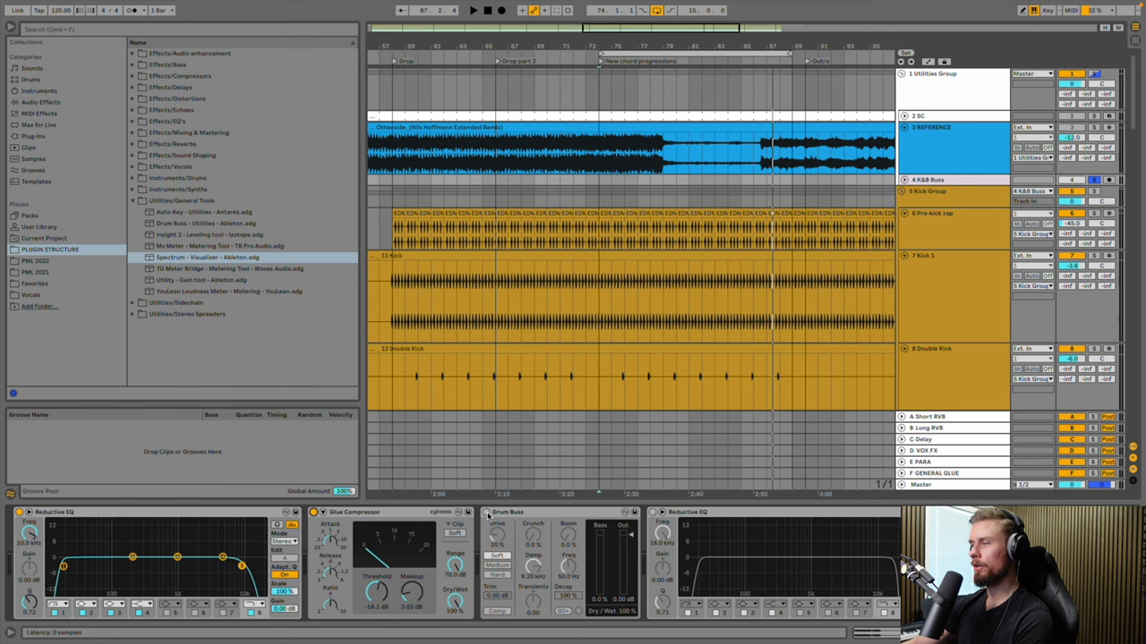
Enable Drum Buss on K&B Buss, compare it against bypass during playback, and set its Dry/Wet to 51 %
click(486, 513)
key(space)
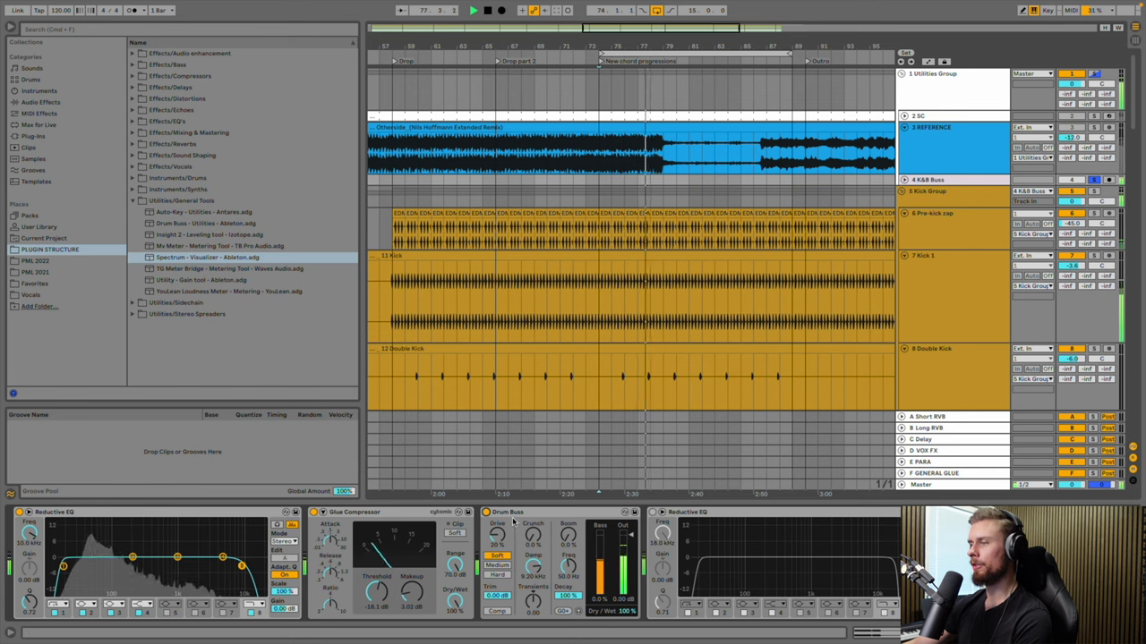
click(485, 512)
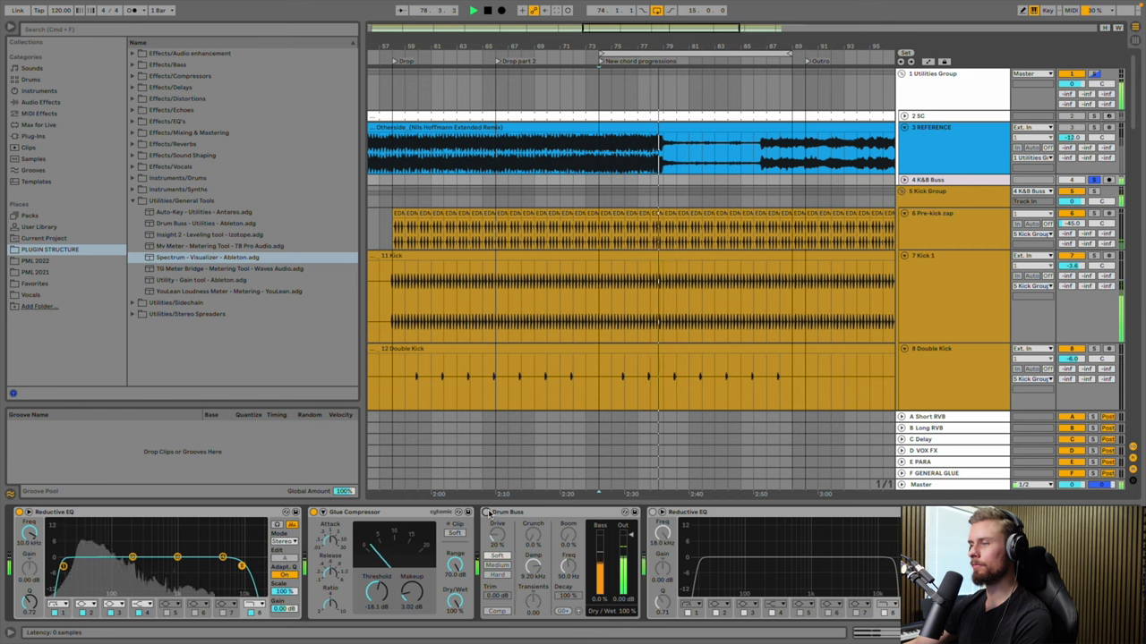
click(486, 512)
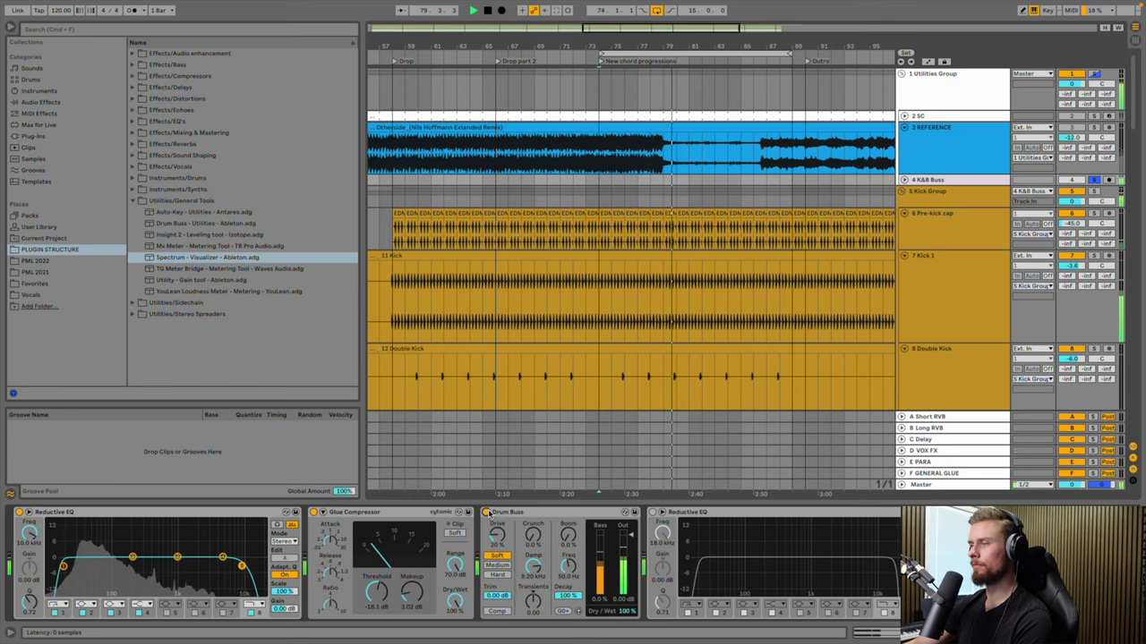
mouse_move(626, 612)
mouse_down()
mouse_move(626, 635)
mouse_move(625, 594)
mouse_move(625, 604)
mouse_up()
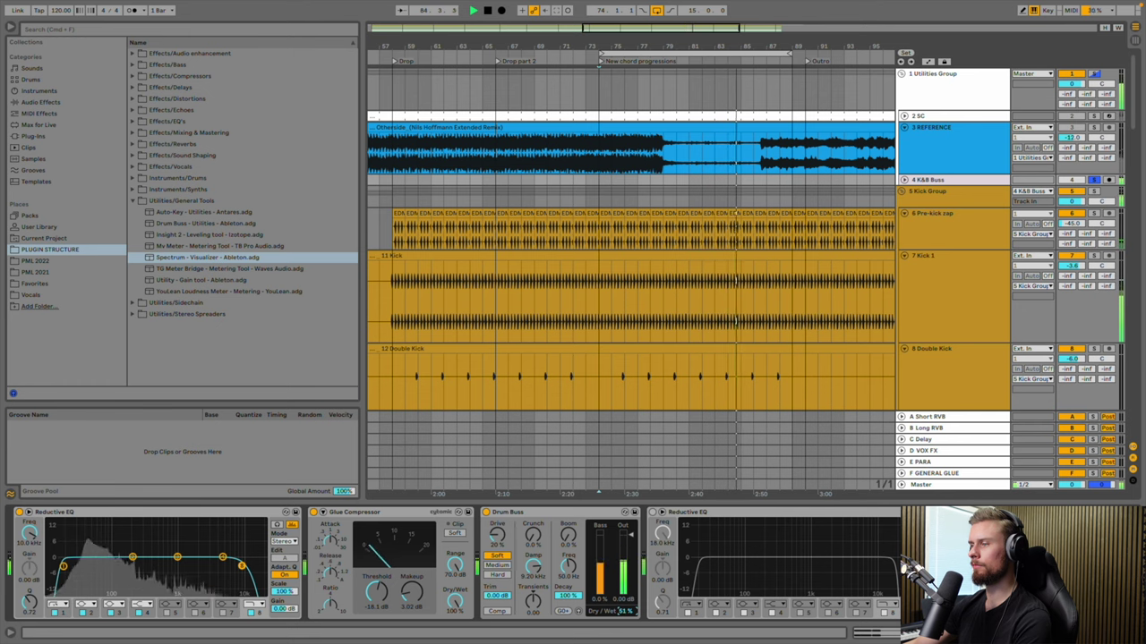
key(space)
Move the Plucky Bass track from the Bass Group into the Synth Group and apply the Synth Group's color to its tracks and clips
scroll(697, 350, down, 3)
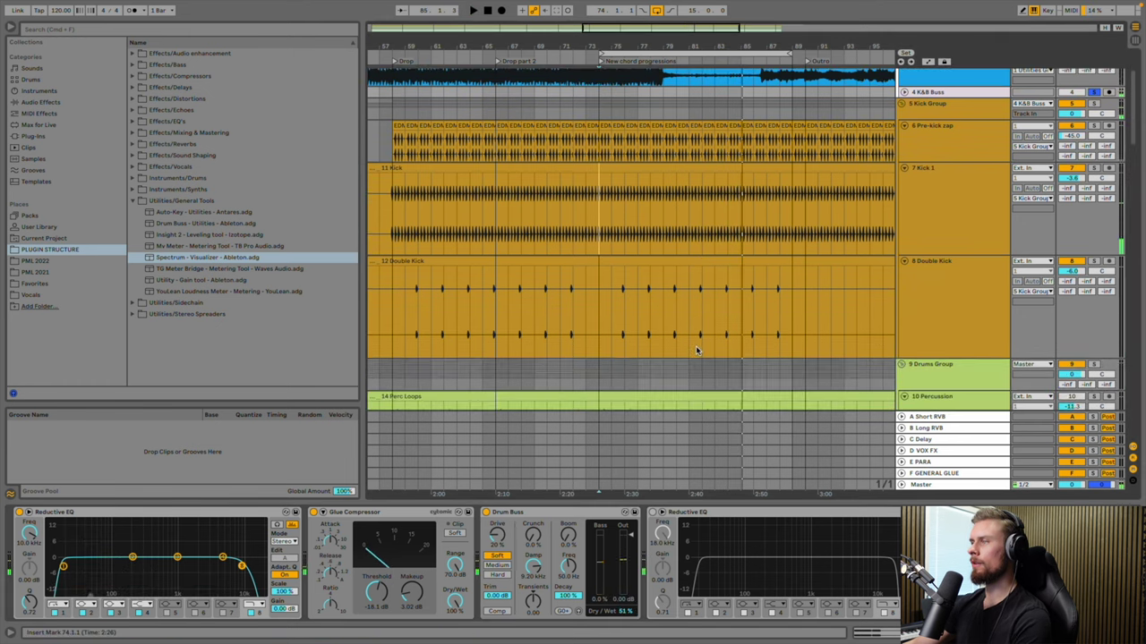
scroll(698, 349, down, 12)
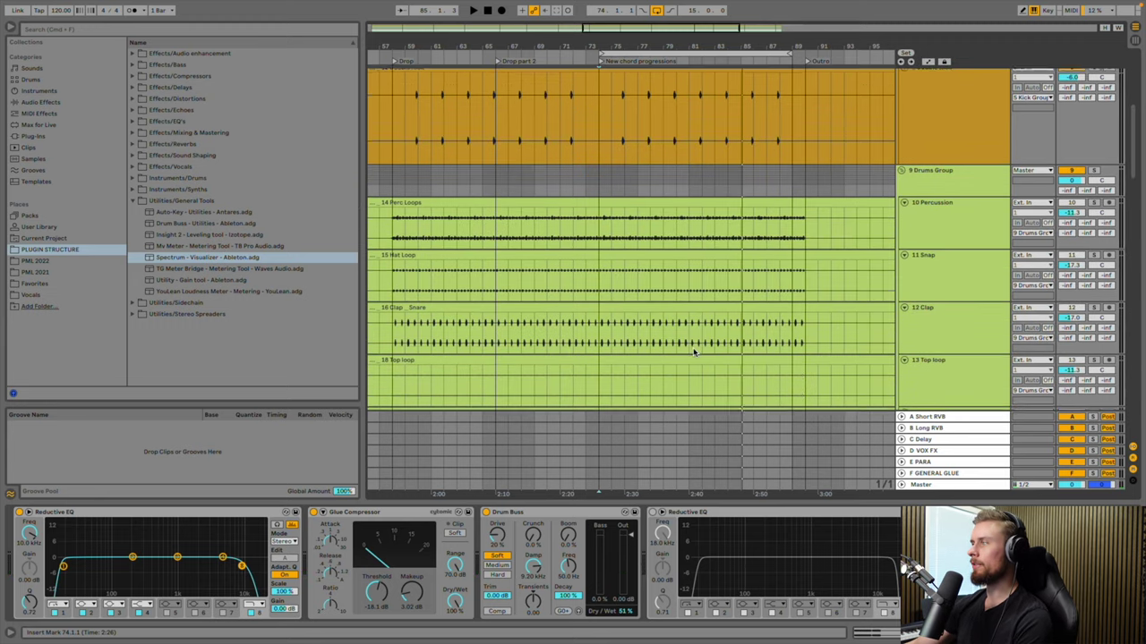
scroll(696, 350, down, 9)
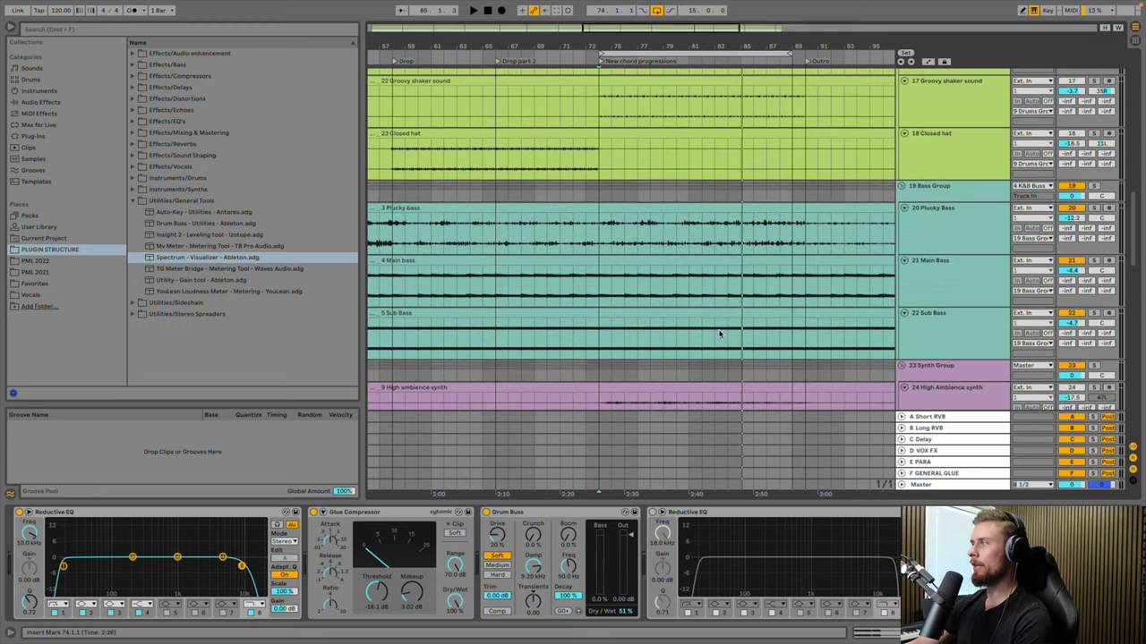
scroll(806, 260, down, 2)
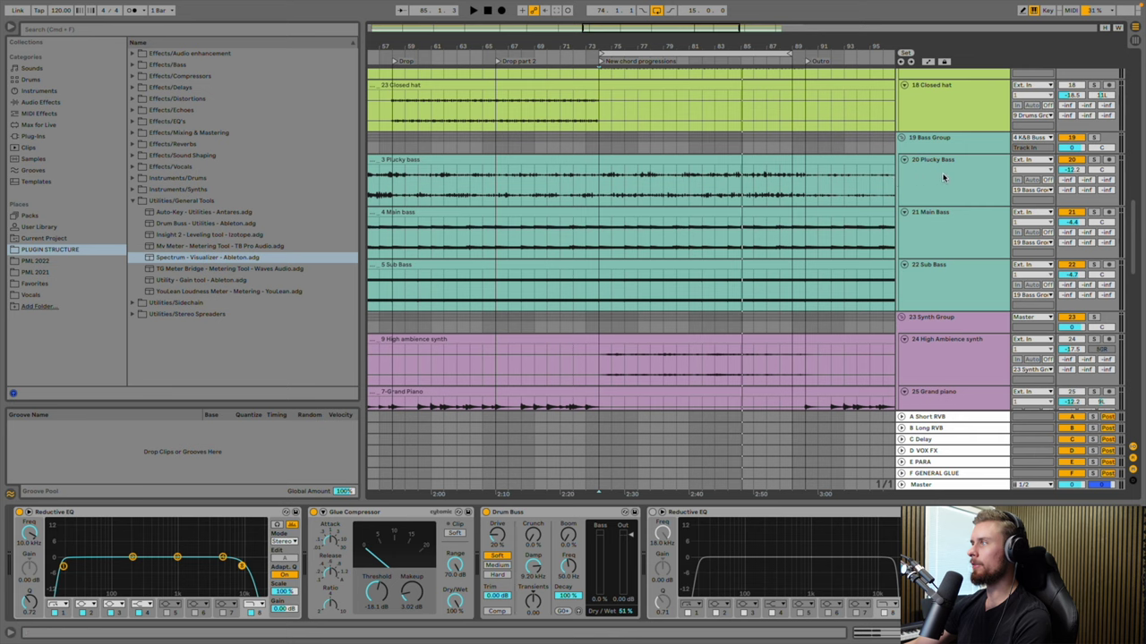
drag(944, 175, 925, 271)
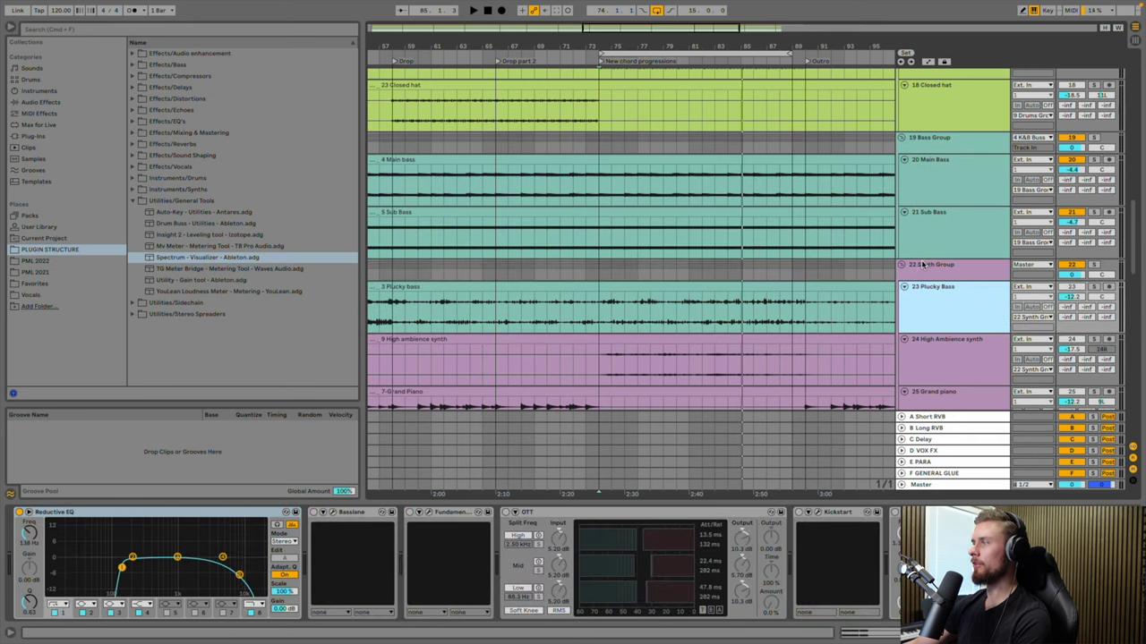
right_click(931, 267)
click(954, 486)
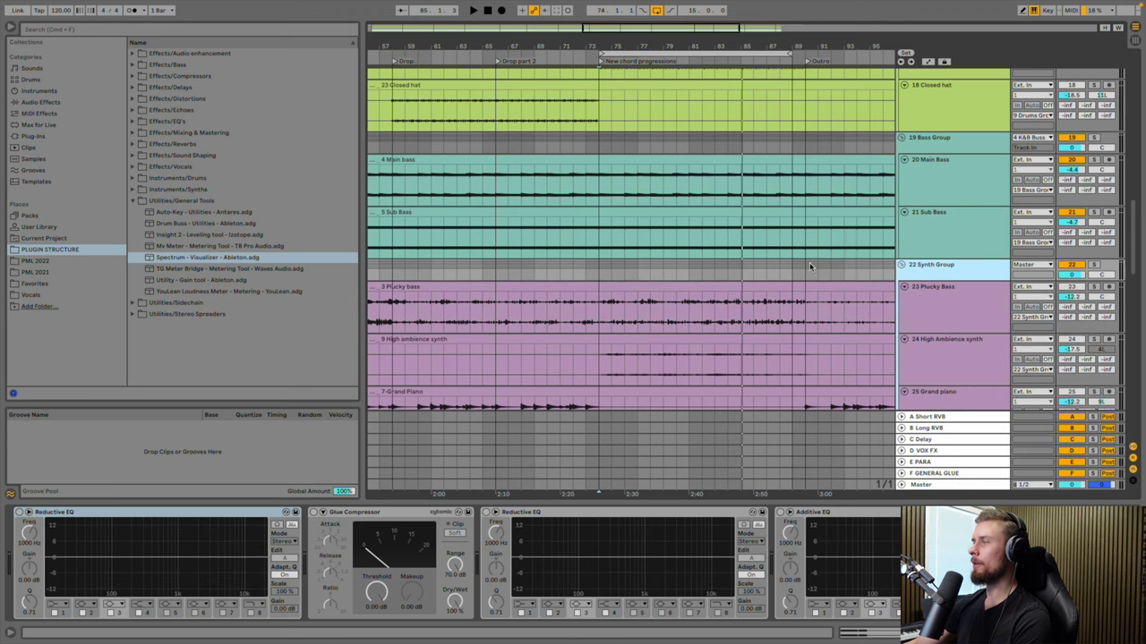
Select the K&B Buss track again and set Drum Buss's Dry/Wet to 90 % during playback
scroll(806, 260, up, 10)
scroll(923, 114, up, 3)
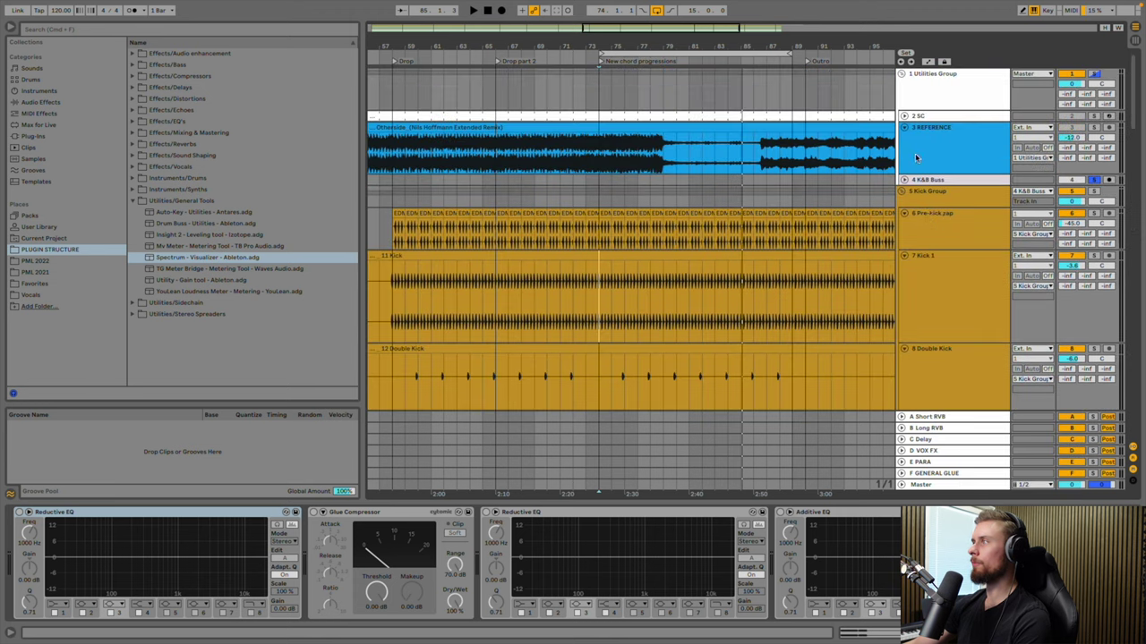
click(929, 180)
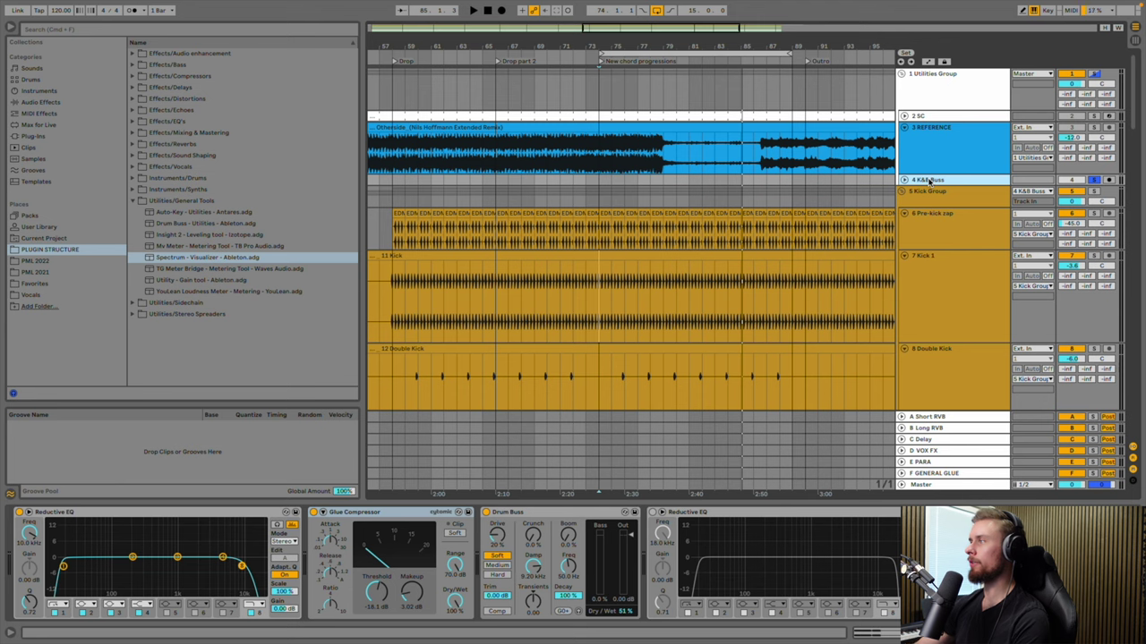
key(space)
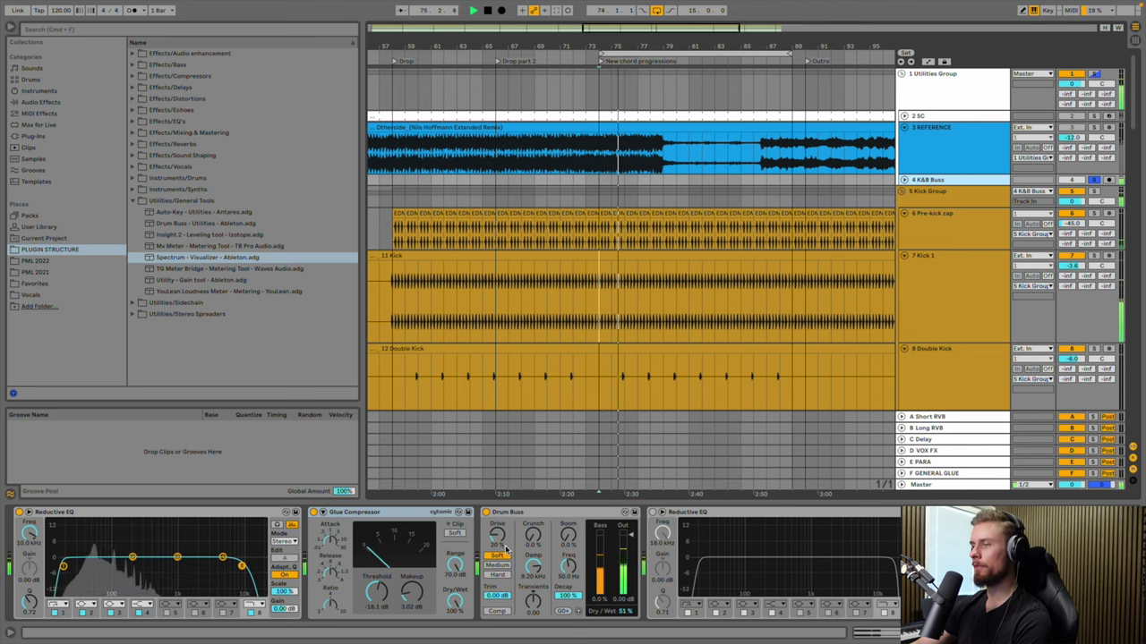
drag(623, 611, 624, 611)
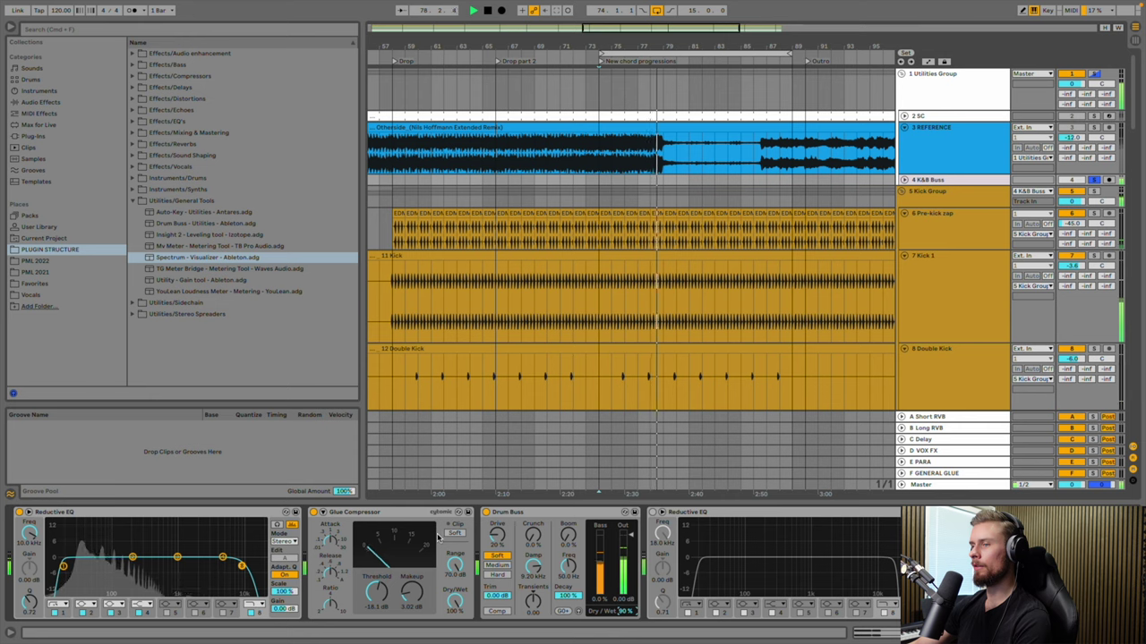
Group K&B Buss's first Reductive EQ, Glue Compressor and Drum Buss into one Audio Effect Rack
click(186, 513)
click(518, 513)
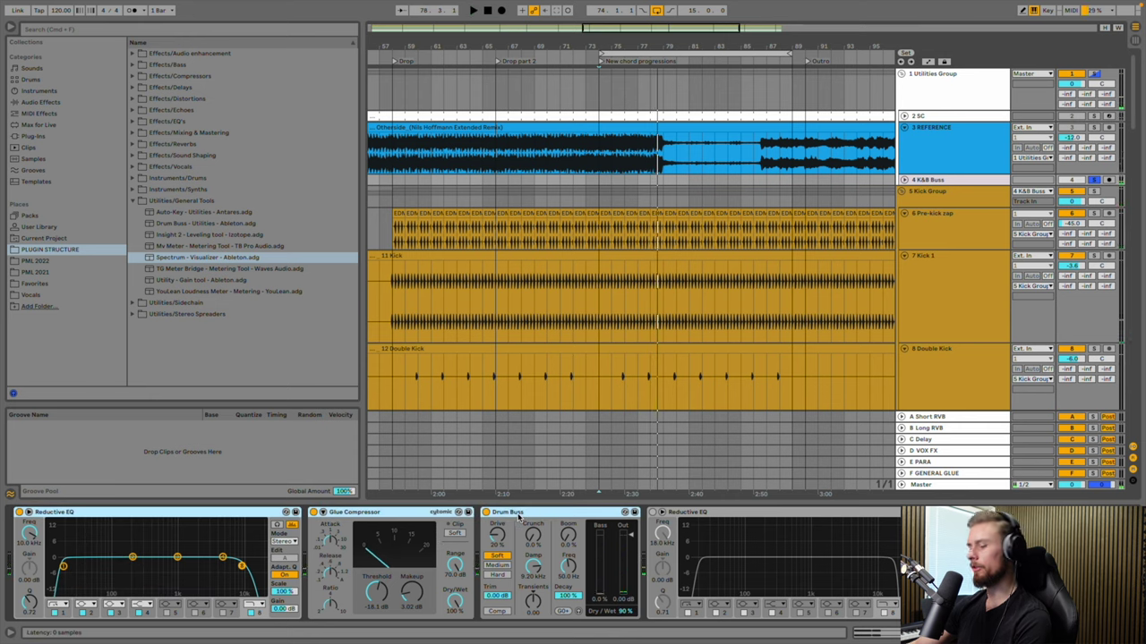
key(super+g)
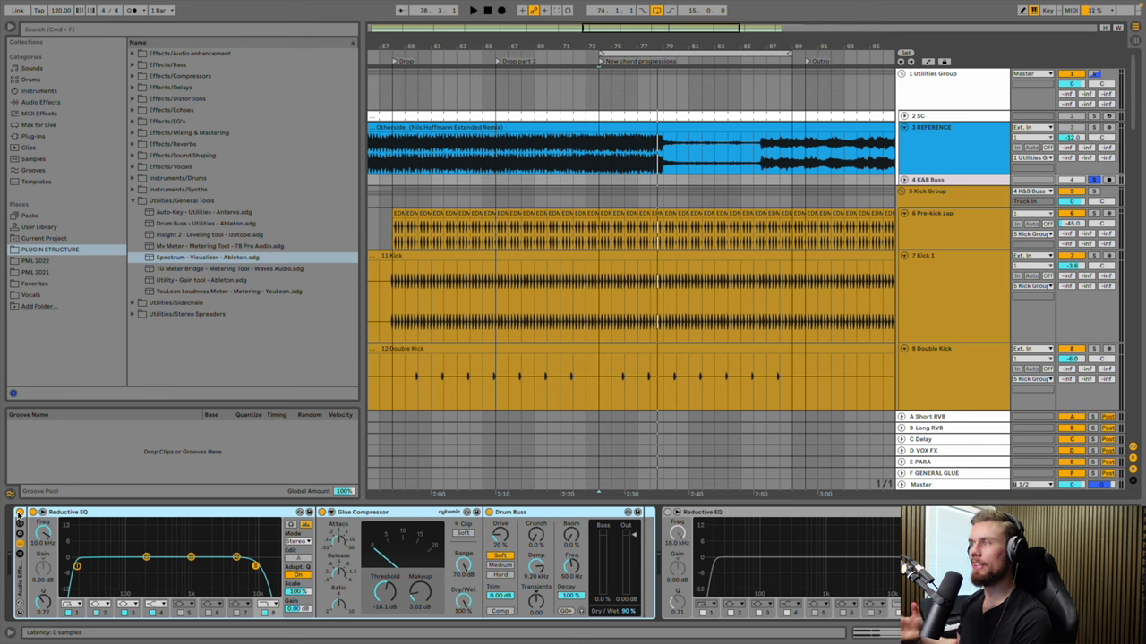
Play the soloed K&B Buss and compare the sound with the whole effect rack bypassed and active, leaving it active
key(space)
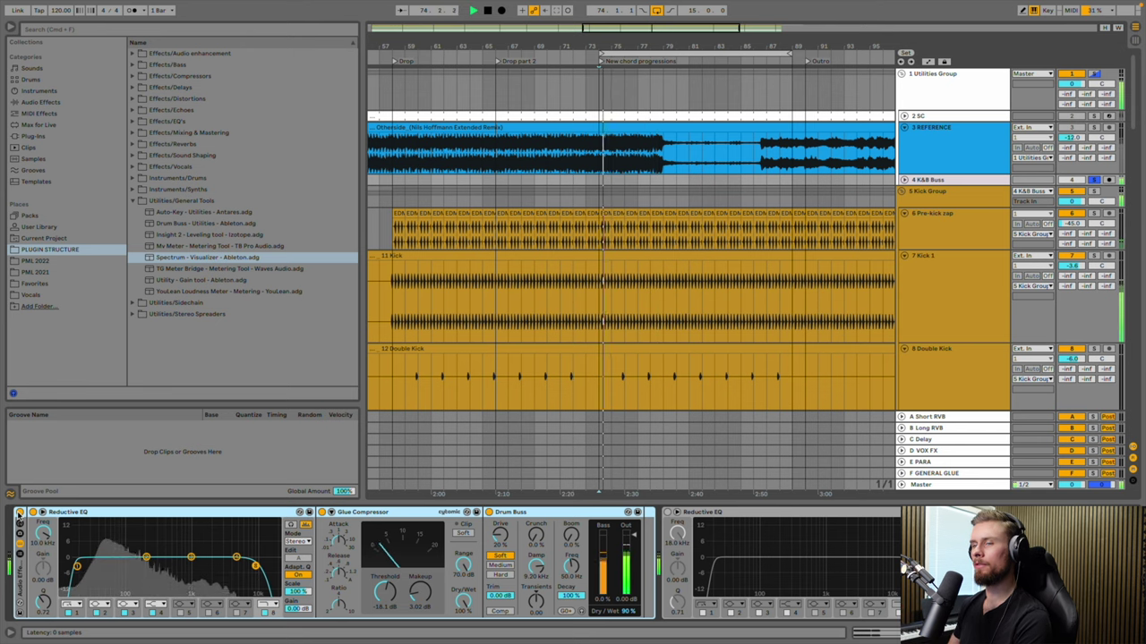
click(20, 514)
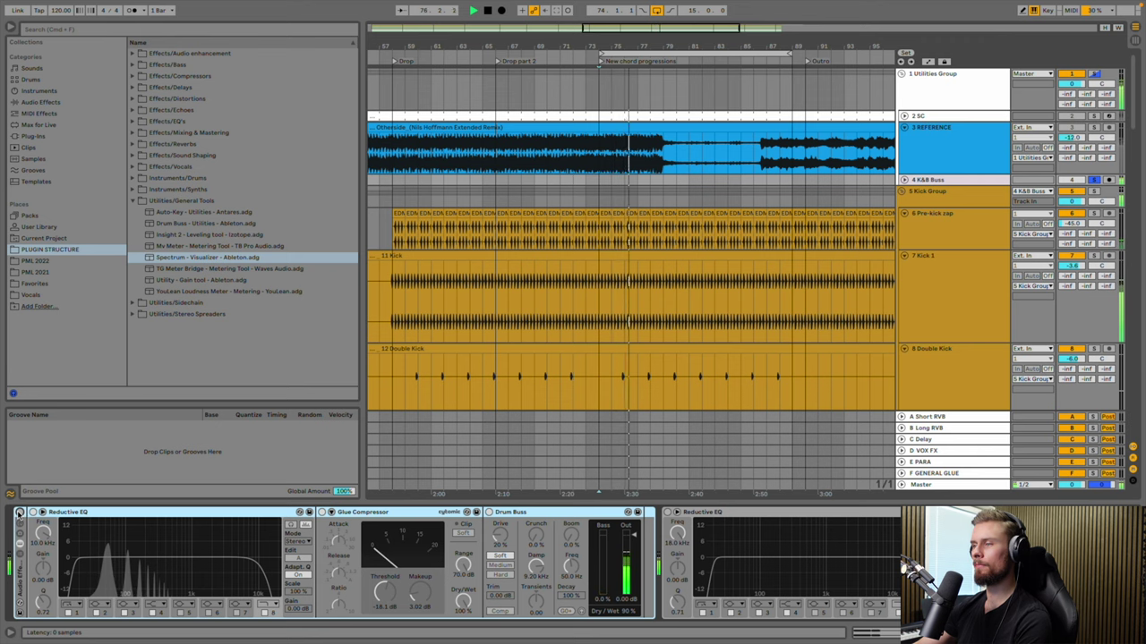
click(20, 514)
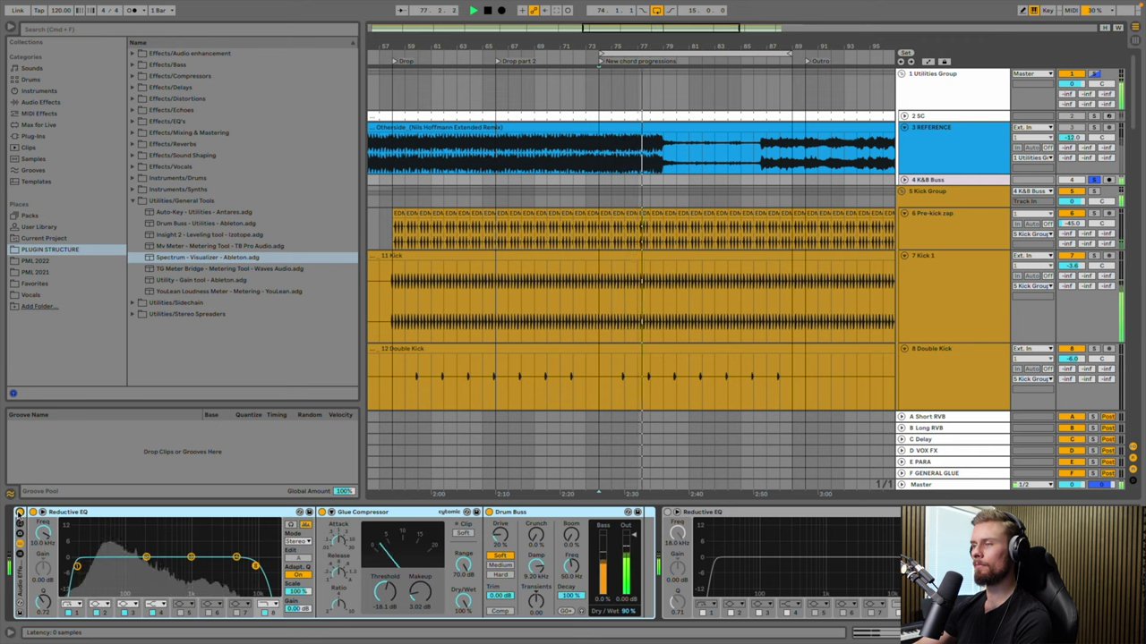
click(19, 514)
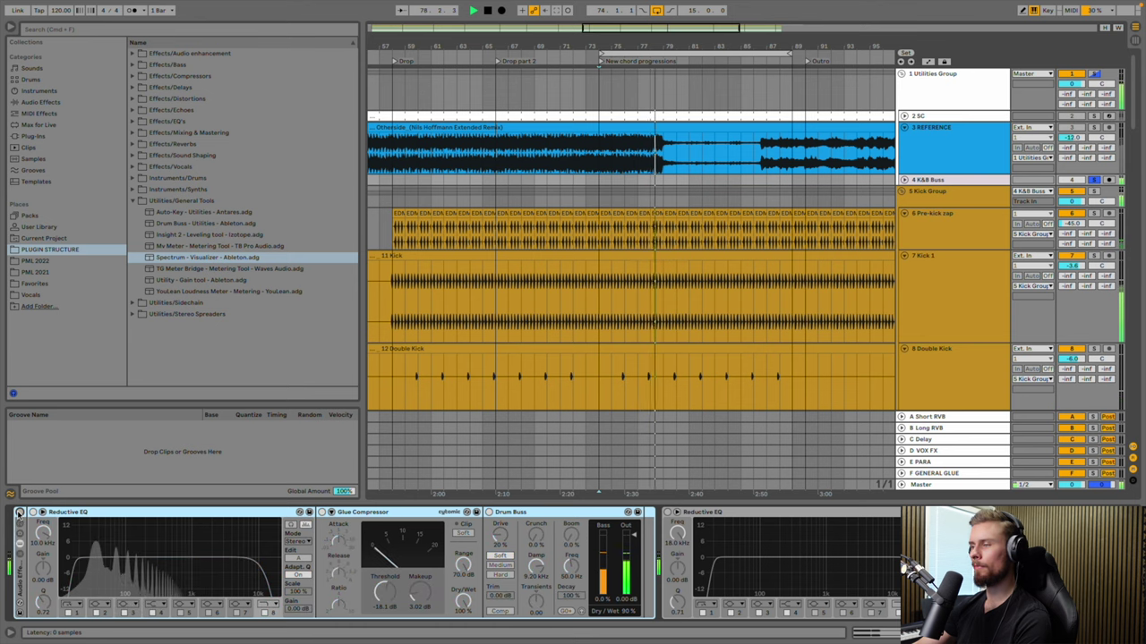
click(20, 514)
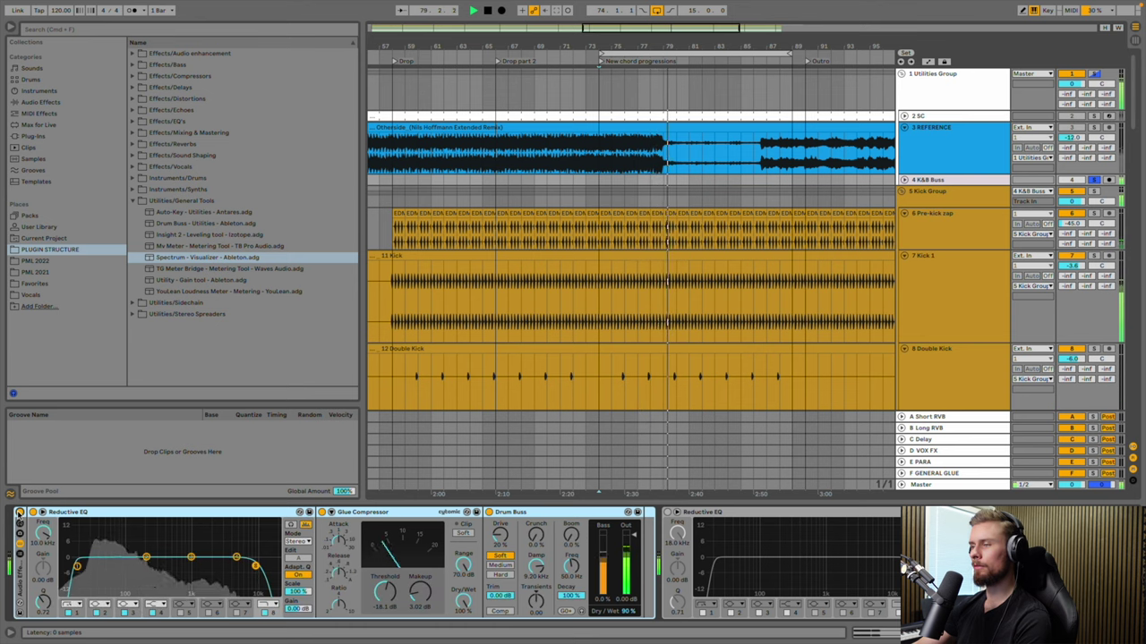
key(space)
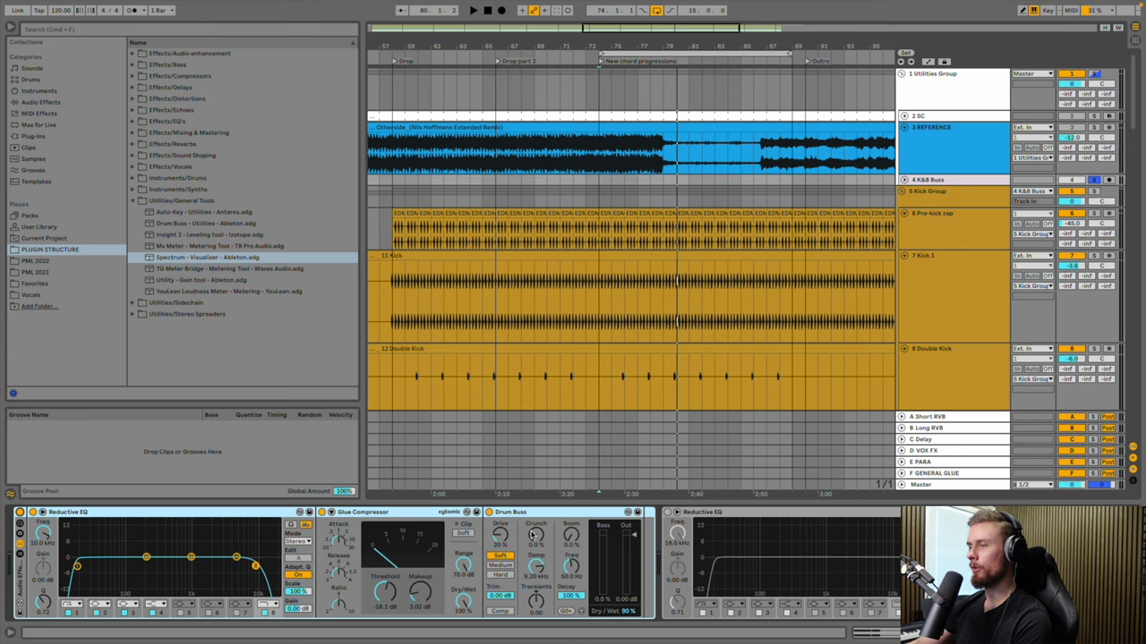
Set Drum Buss's Drive to 15 %, Crunch to 17 % and output to -2.92 dB during playback, checking against the bypassed rack
key(space)
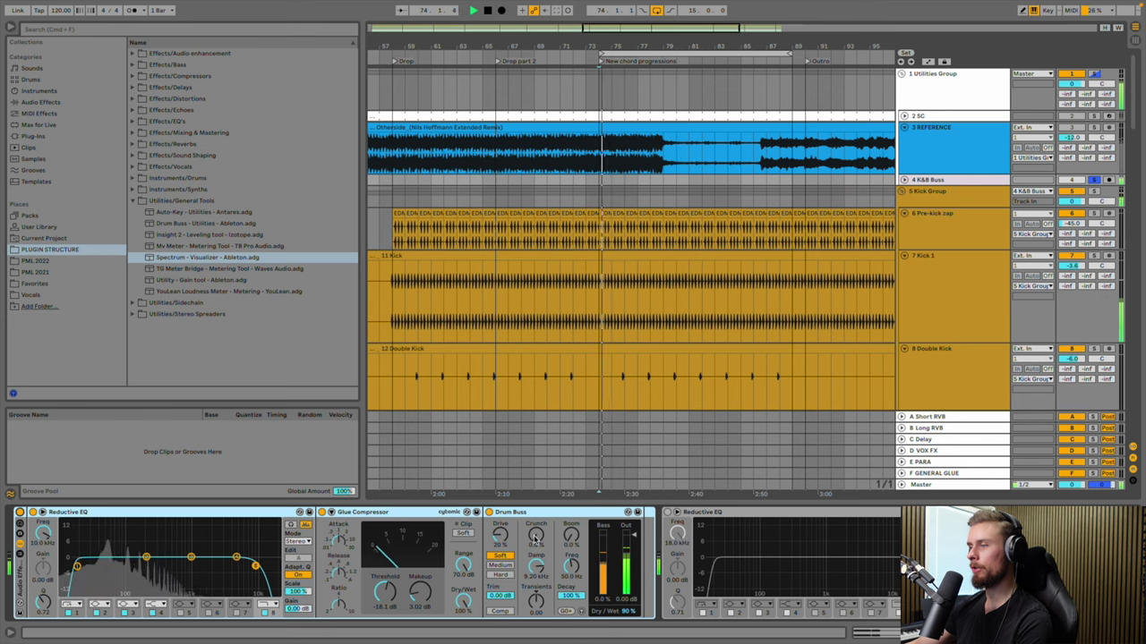
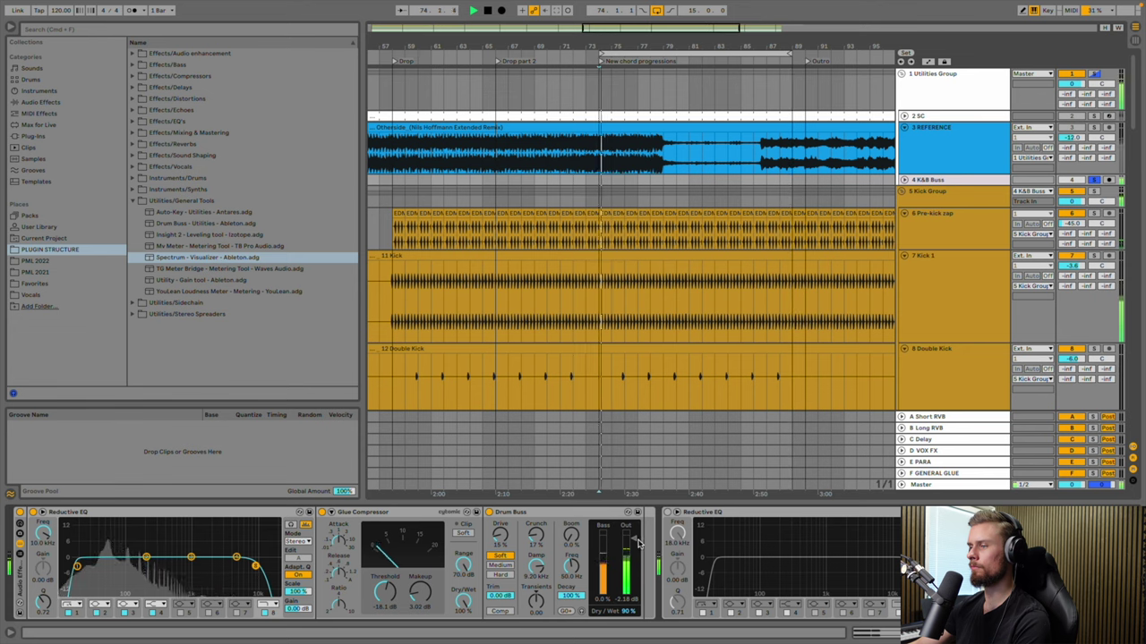
click(19, 513)
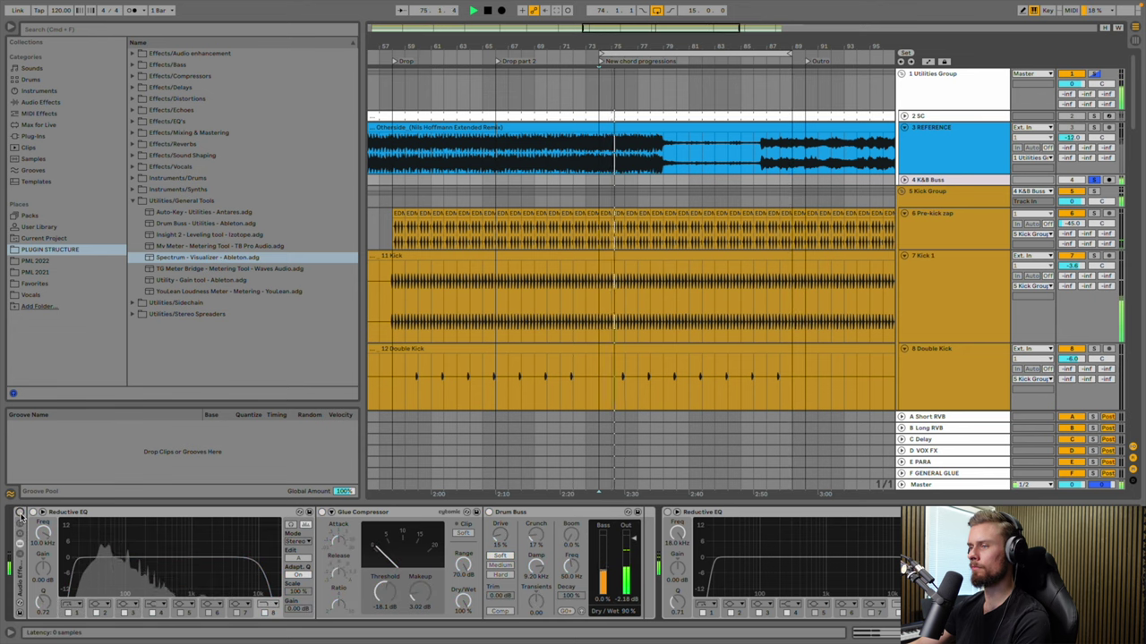
click(19, 513)
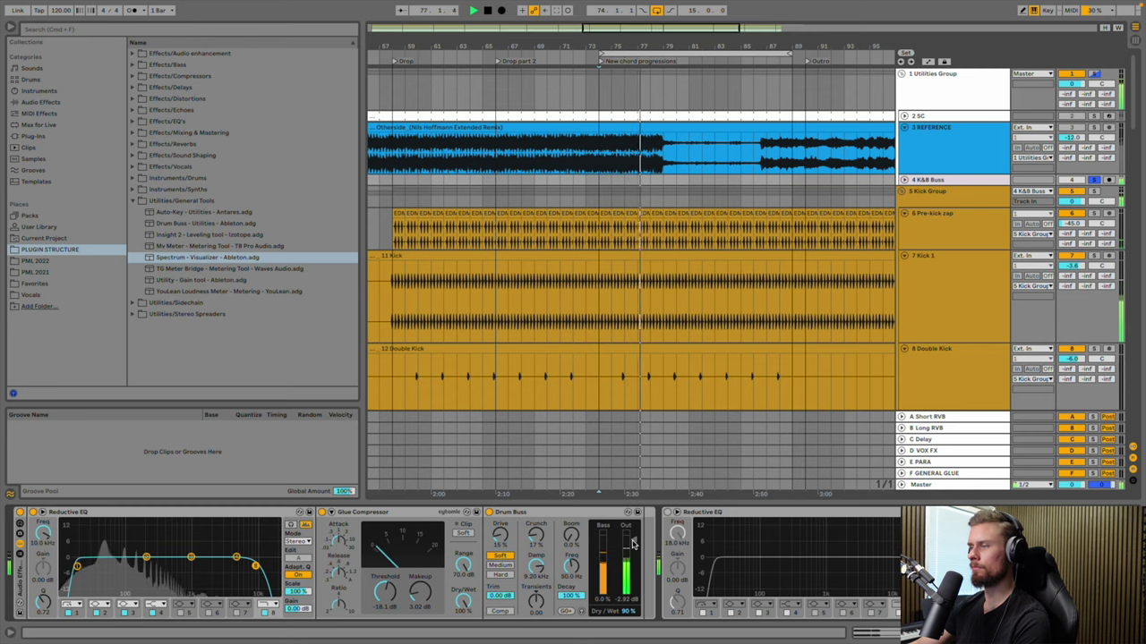
Switch to the Session mixer, place Drum Buss before the Glue Compressor in the K&B Buss rack, and play it
key(Tab)
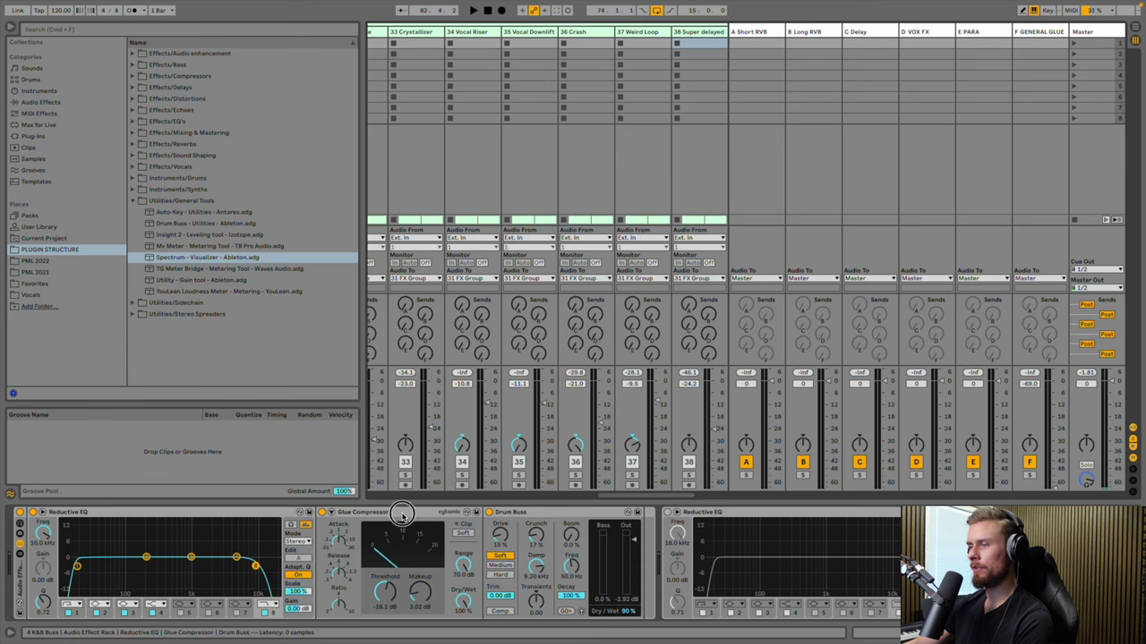
click(402, 517)
click(631, 512)
drag(631, 512, 412, 532)
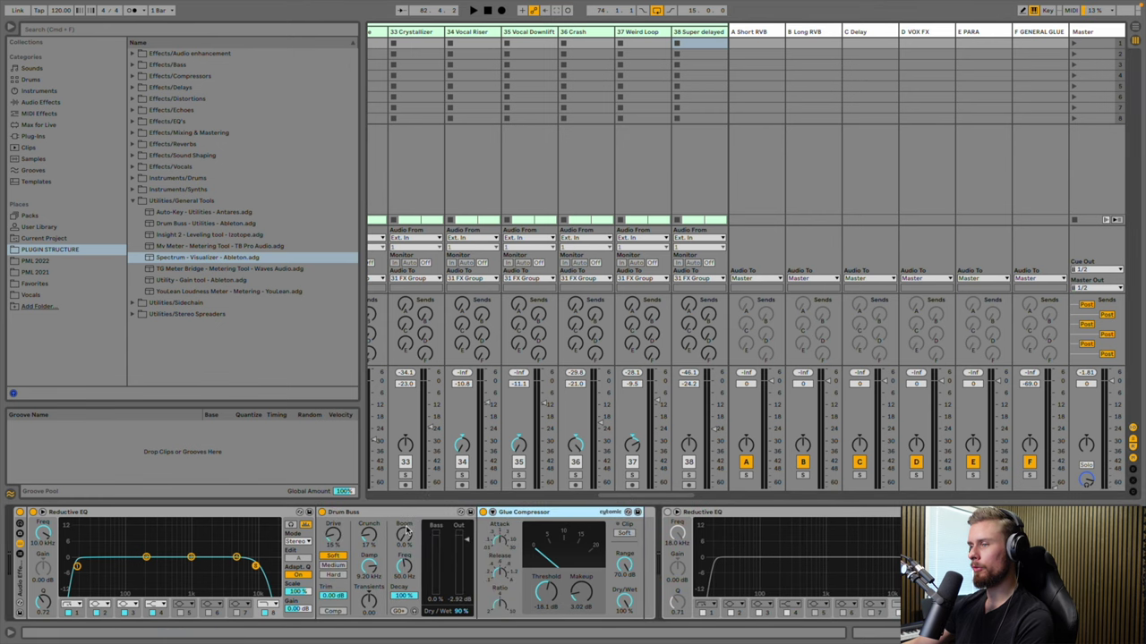
key(space)
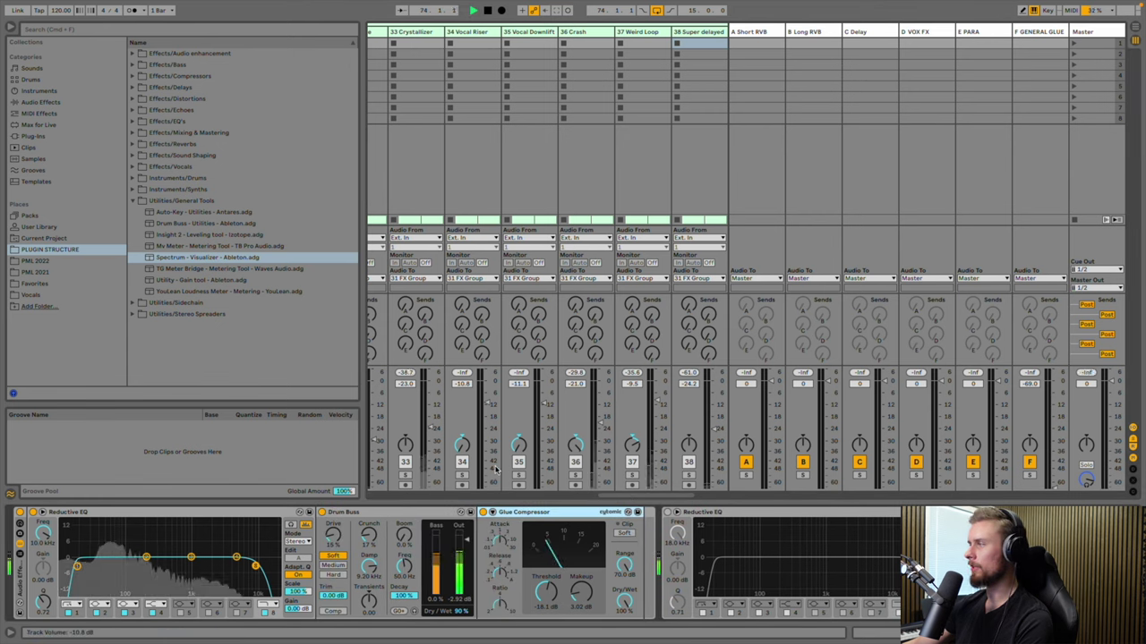
Compare the soloed K&B Buss with its effect rack bypassed and active during playback, leaving the rack active
click(20, 515)
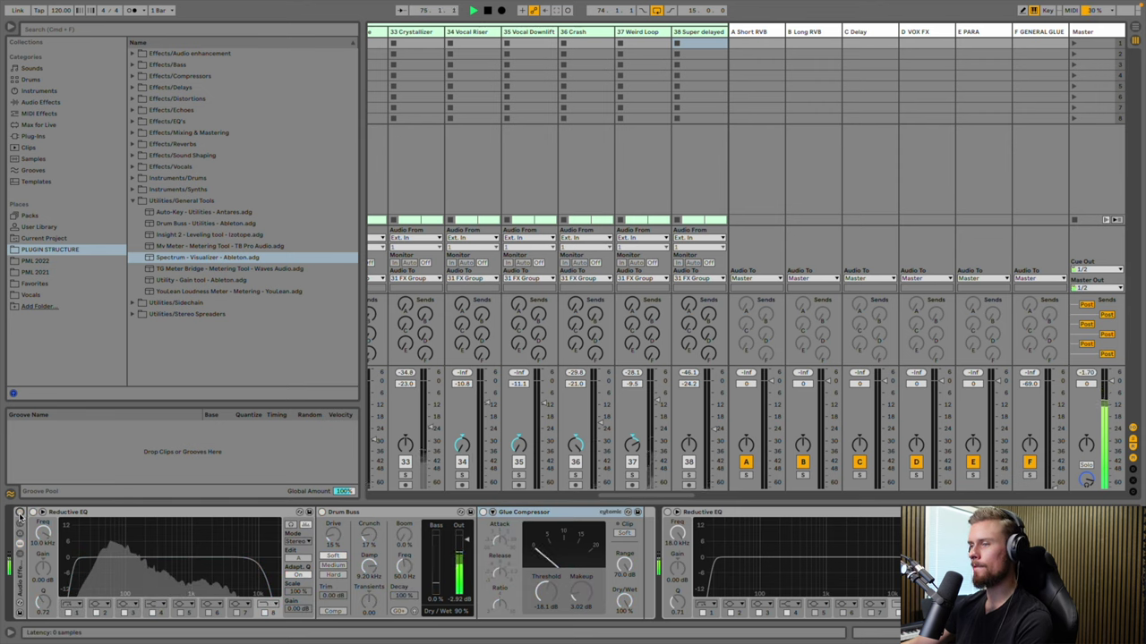
click(20, 516)
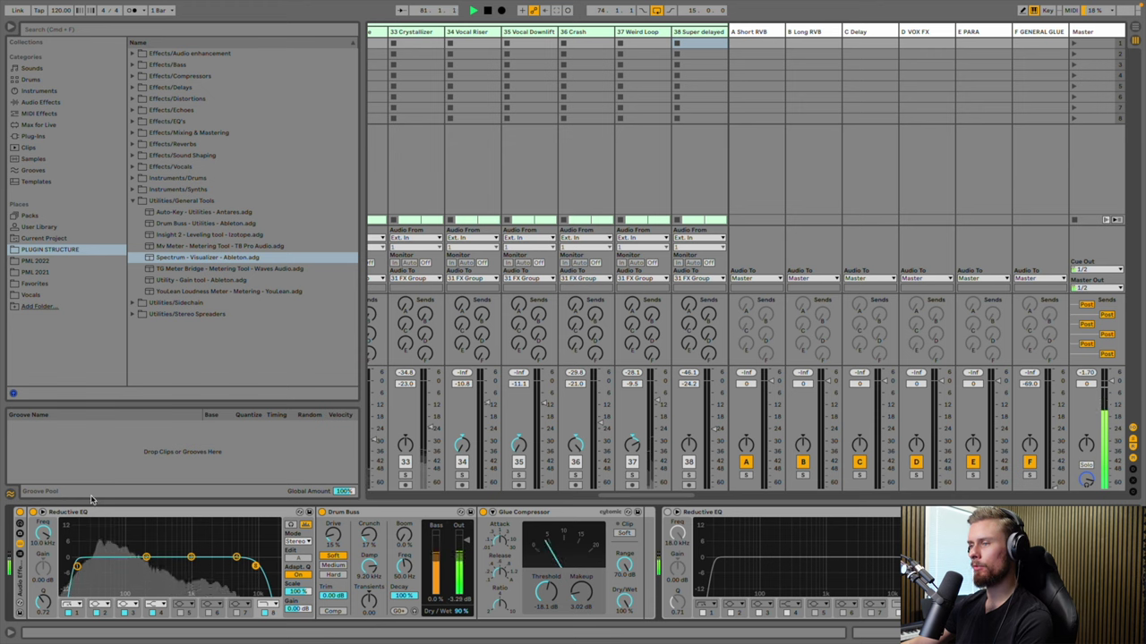
click(20, 513)
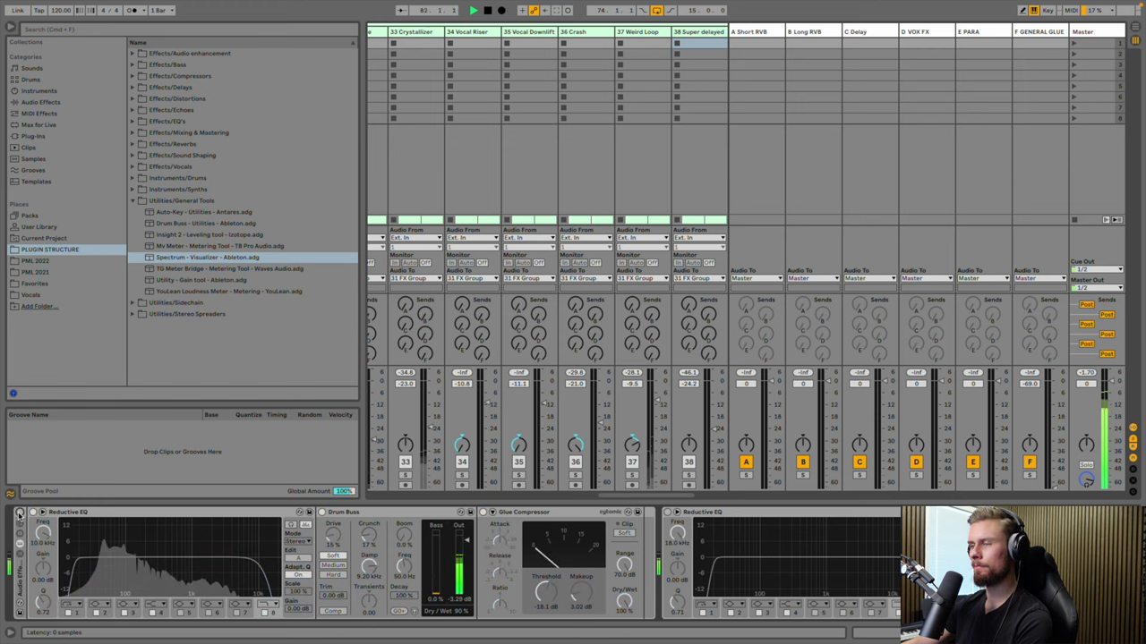
click(19, 513)
Return to the Arrangement view, unsolo K&B Buss and compare its rack bypassed and active within the full mix, leaving it active
key(Tab)
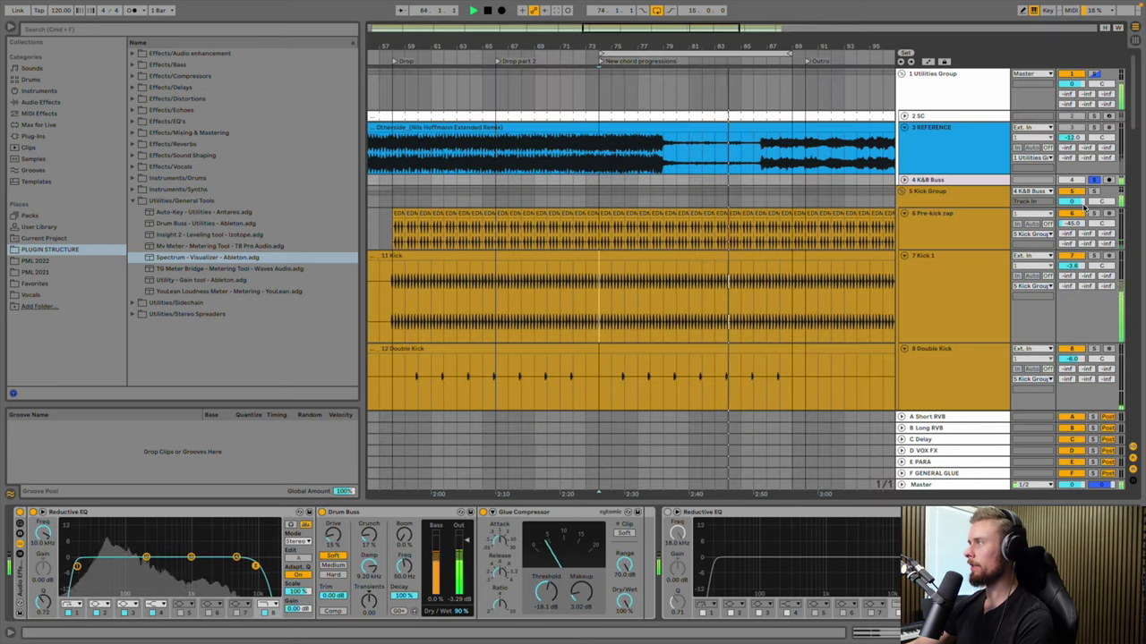
key(space)
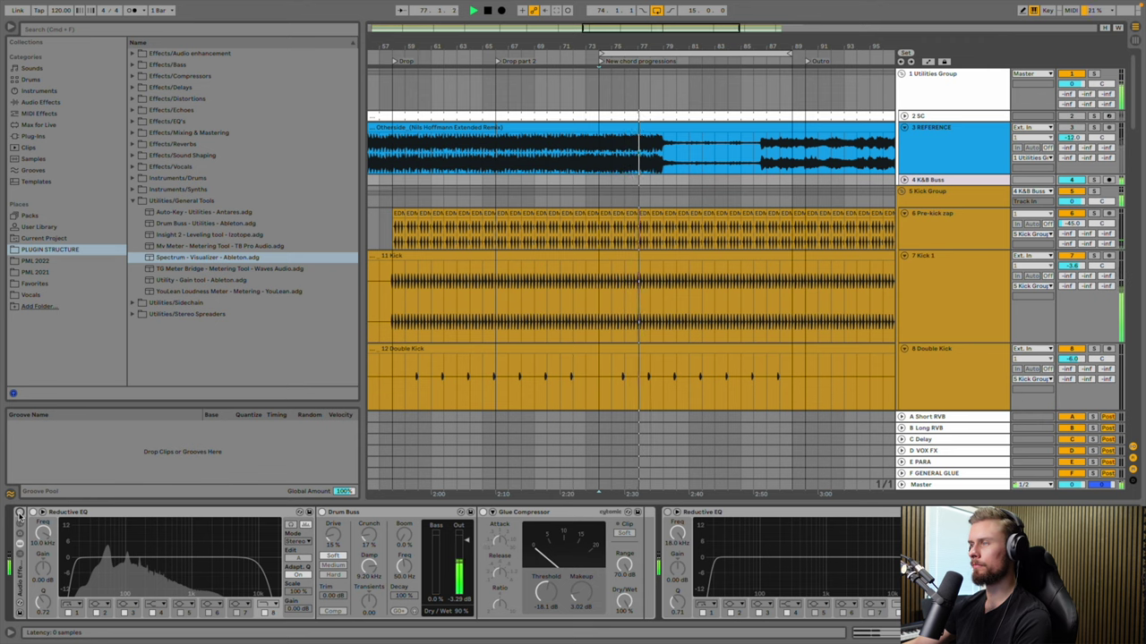
click(20, 517)
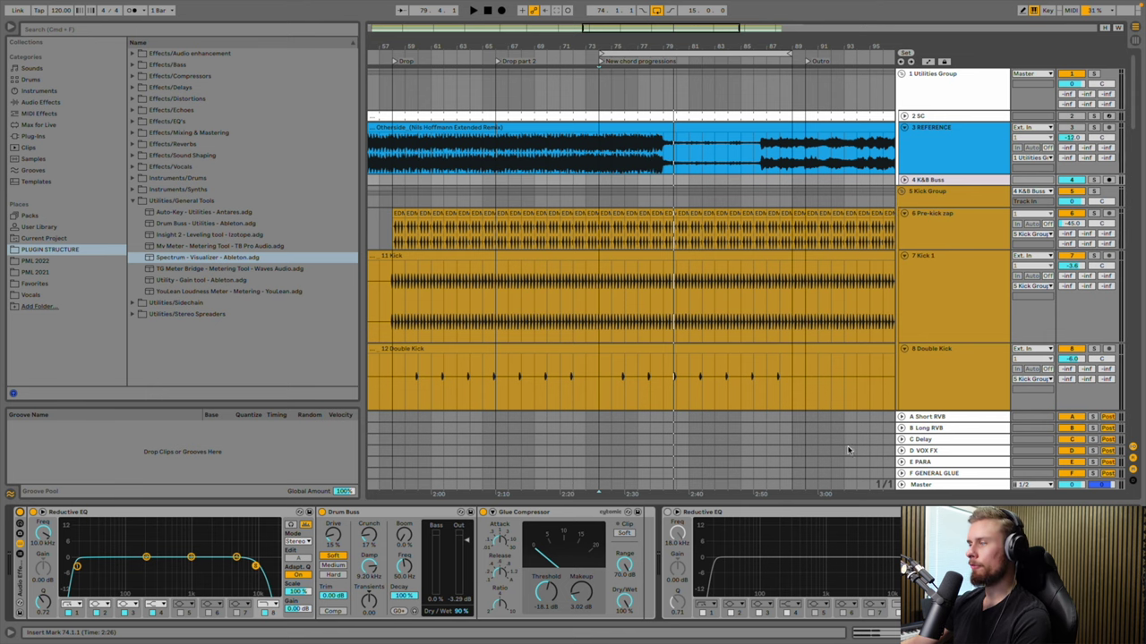
Solo the Bass Group and show its device chain from the first effect
scroll(884, 315, down, 5)
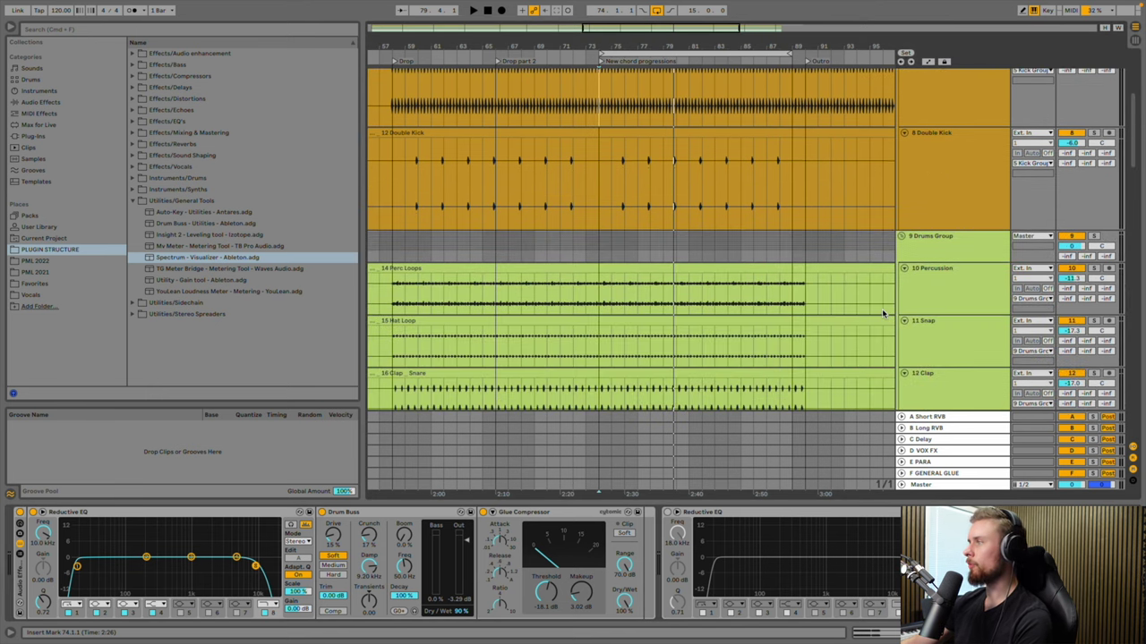
scroll(882, 313, down, 10)
scroll(879, 308, down, 1)
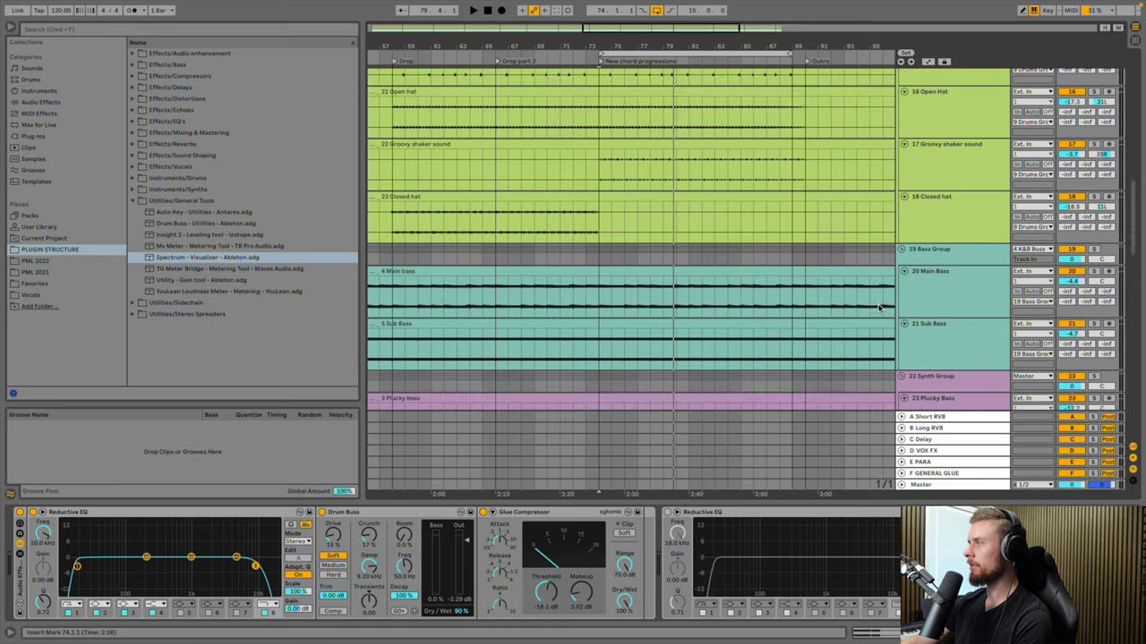
click(939, 260)
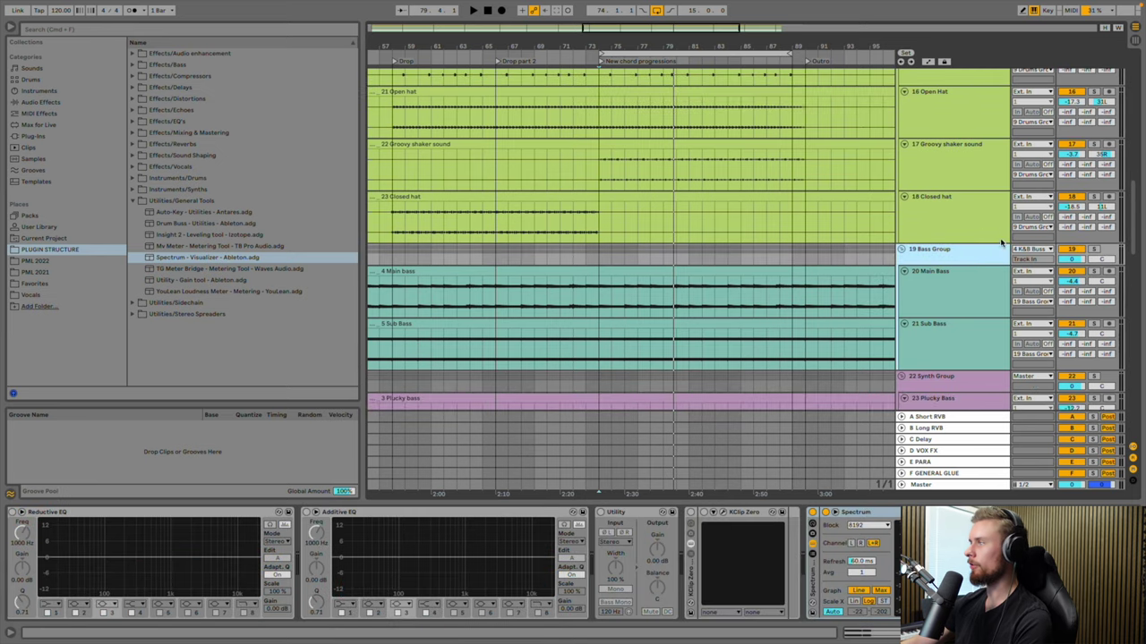
click(1092, 249)
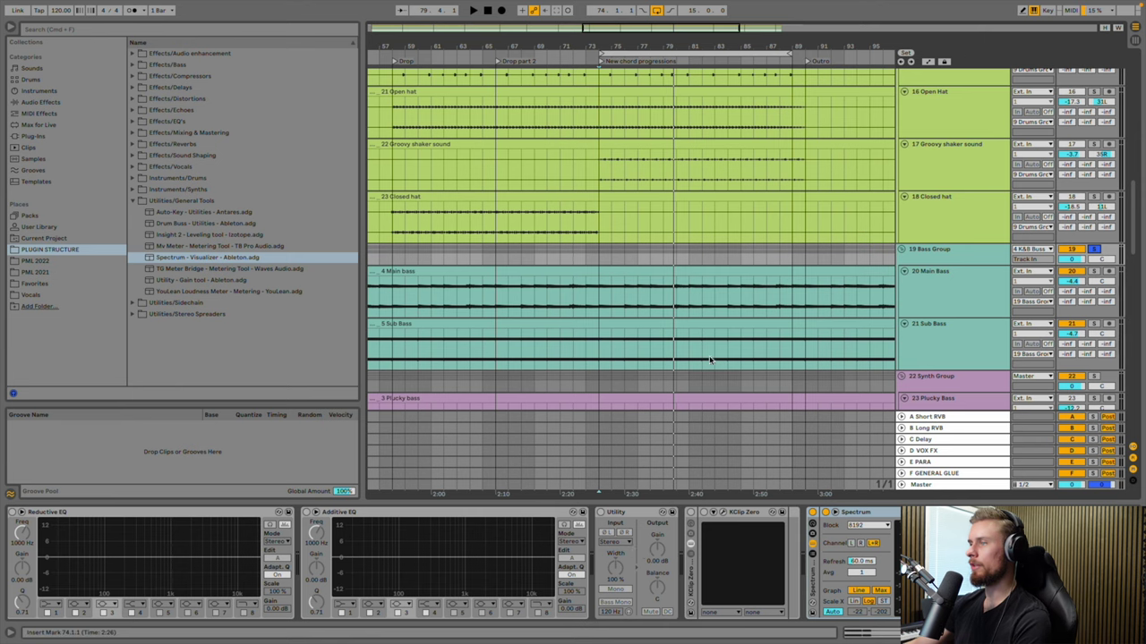
scroll(367, 586, left, 5)
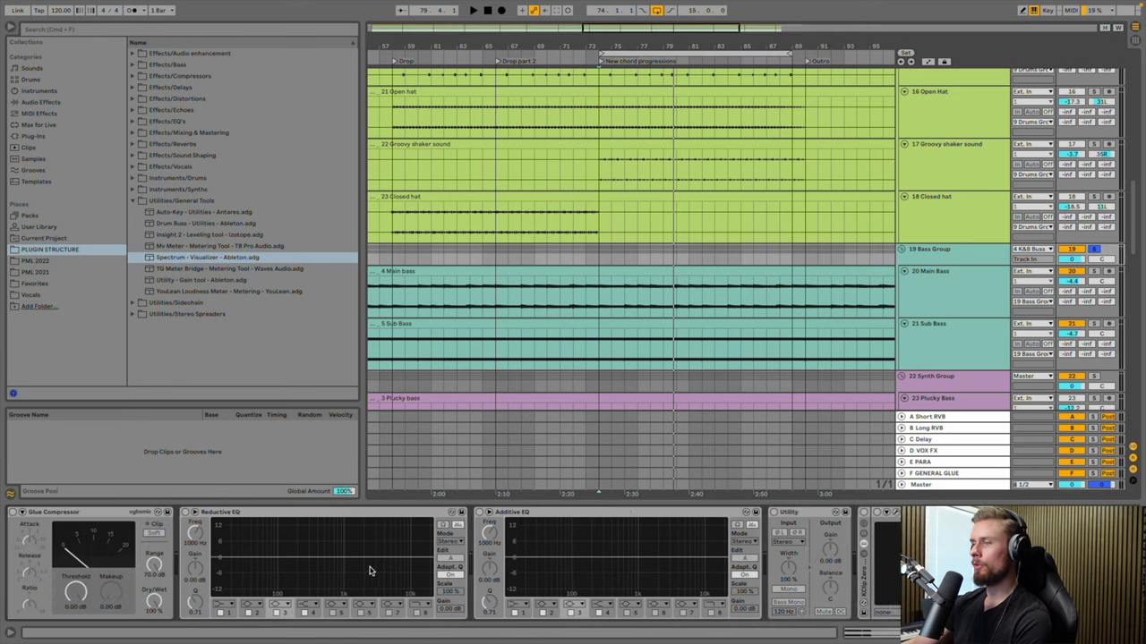
click(934, 251)
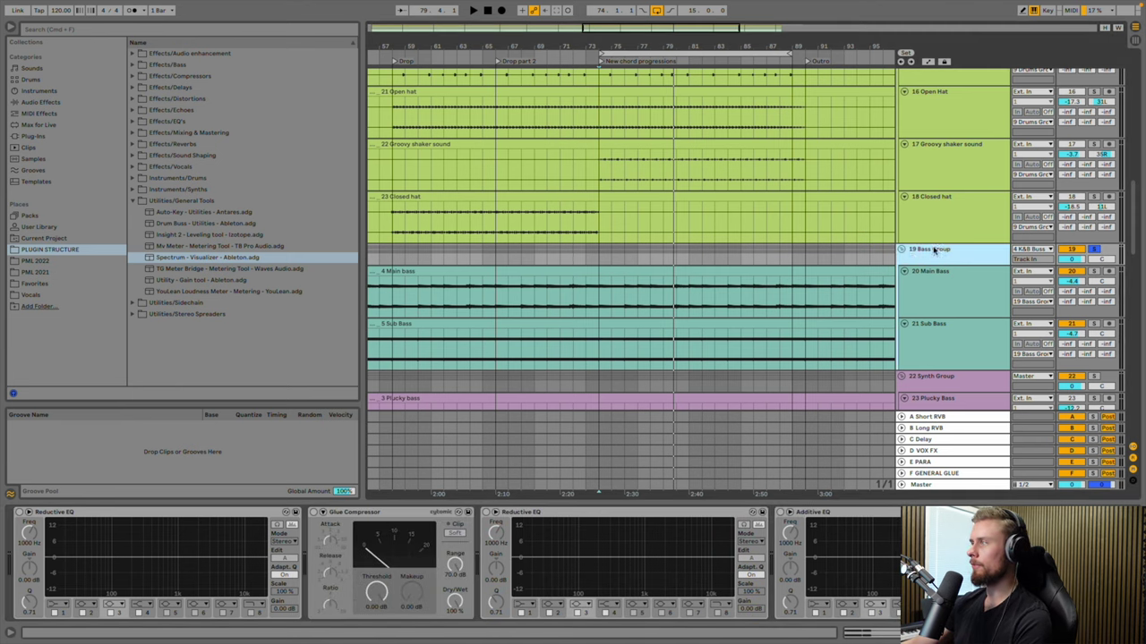
Delete both Reductive EQs and the Additive EQ from the Bass Group, and move Utility to the end of the chain after Spectrum
click(130, 516)
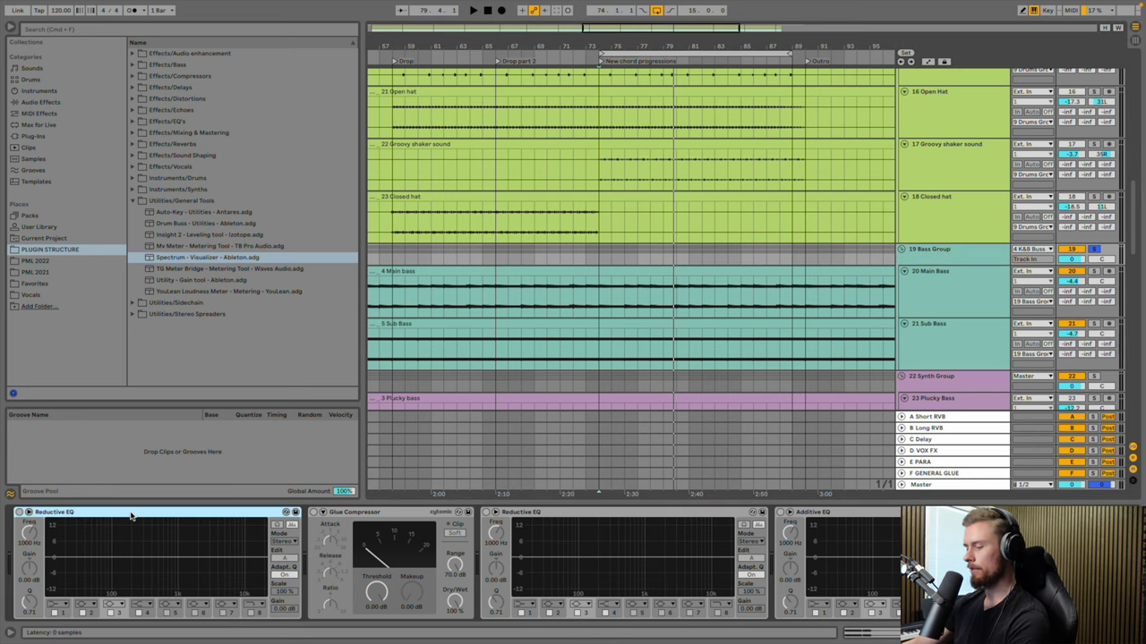
key(Delete)
click(235, 515)
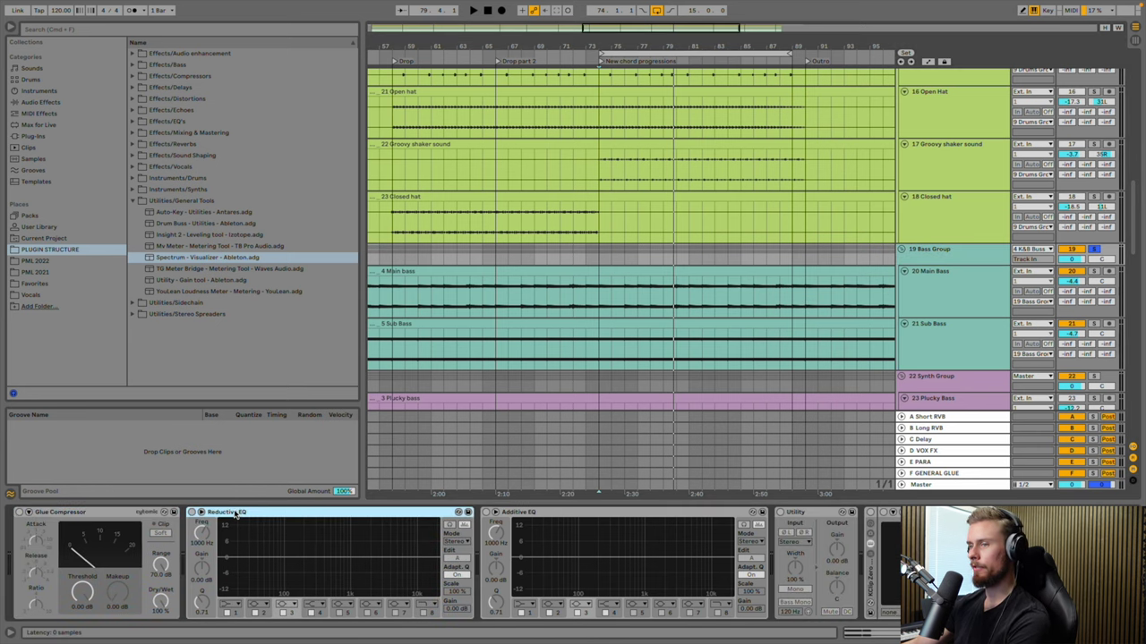
key(Delete)
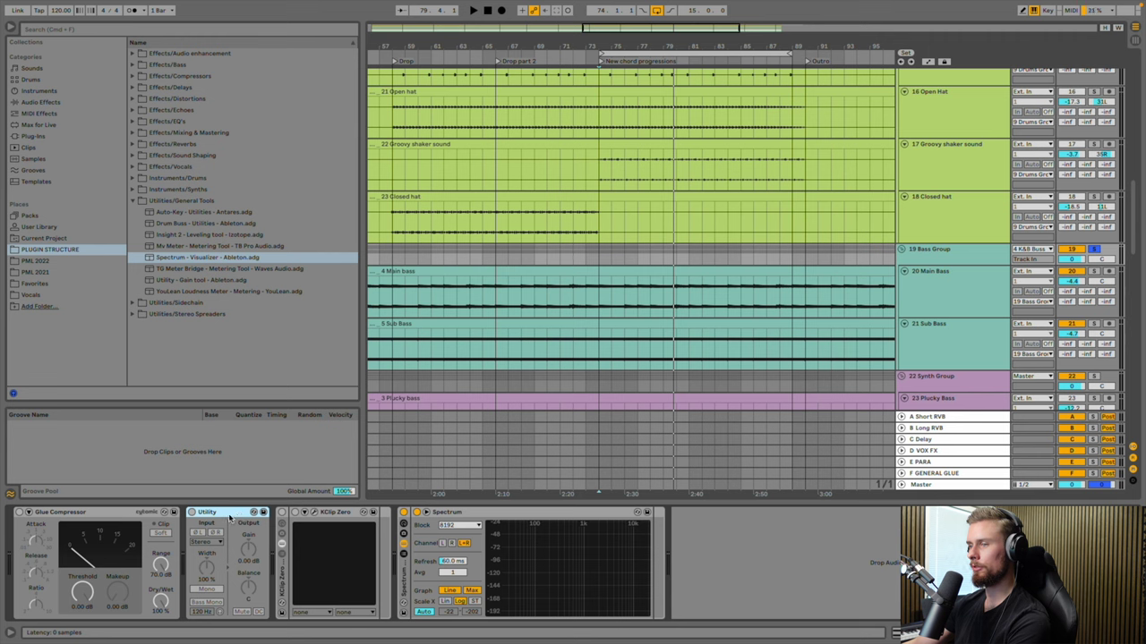
drag(227, 513, 685, 532)
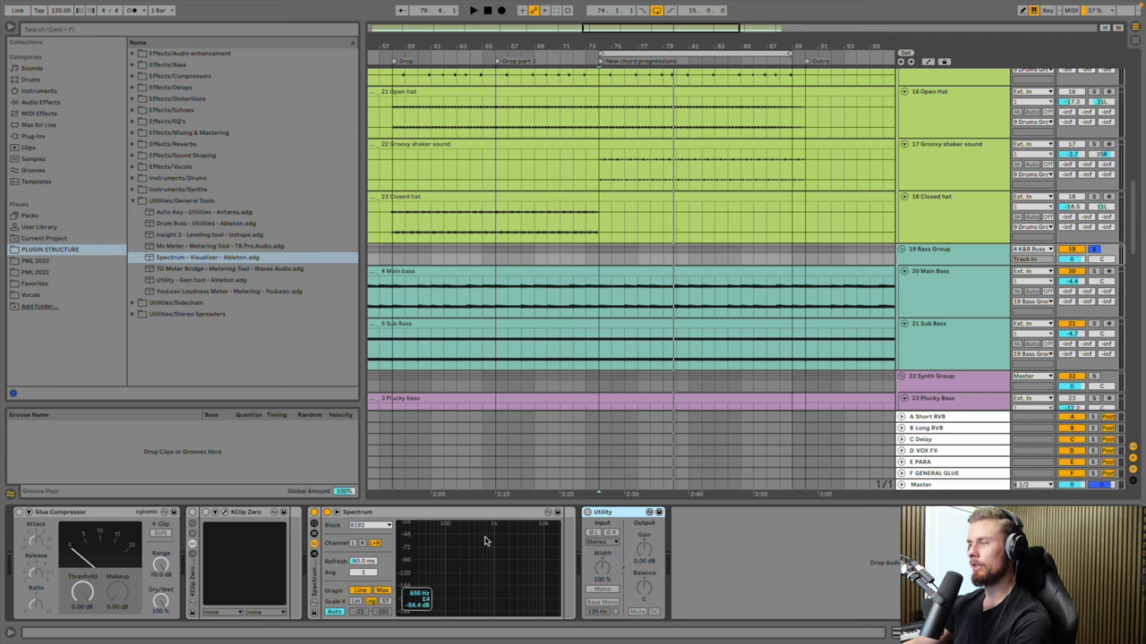
Select the Bass Group's Glue Compressor and play the soloed group from bar 74
click(103, 515)
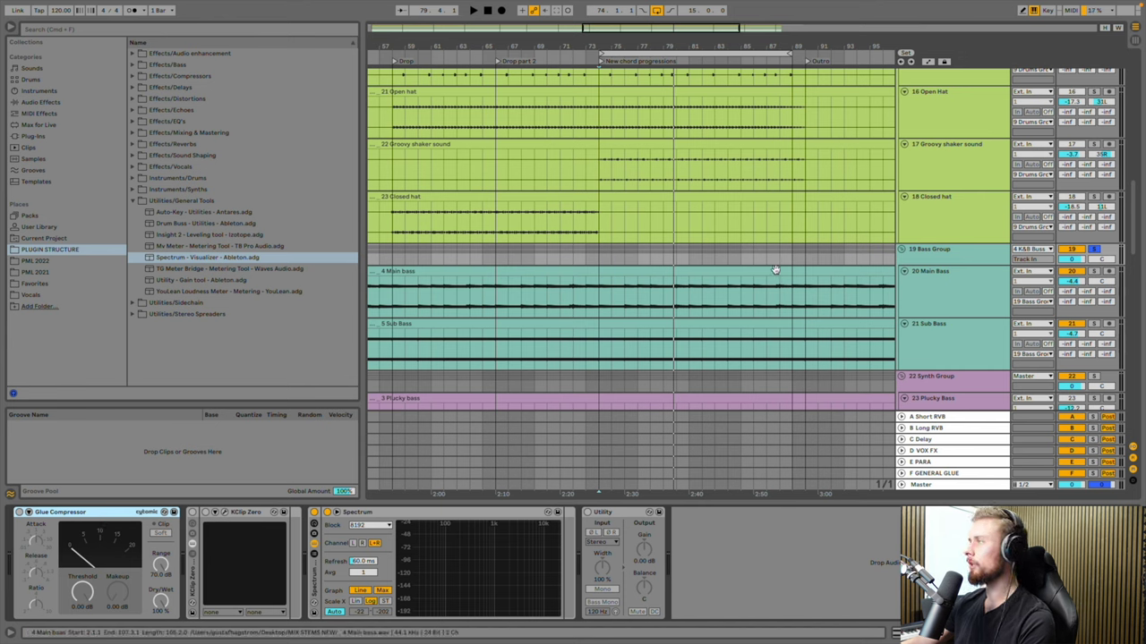
key(space)
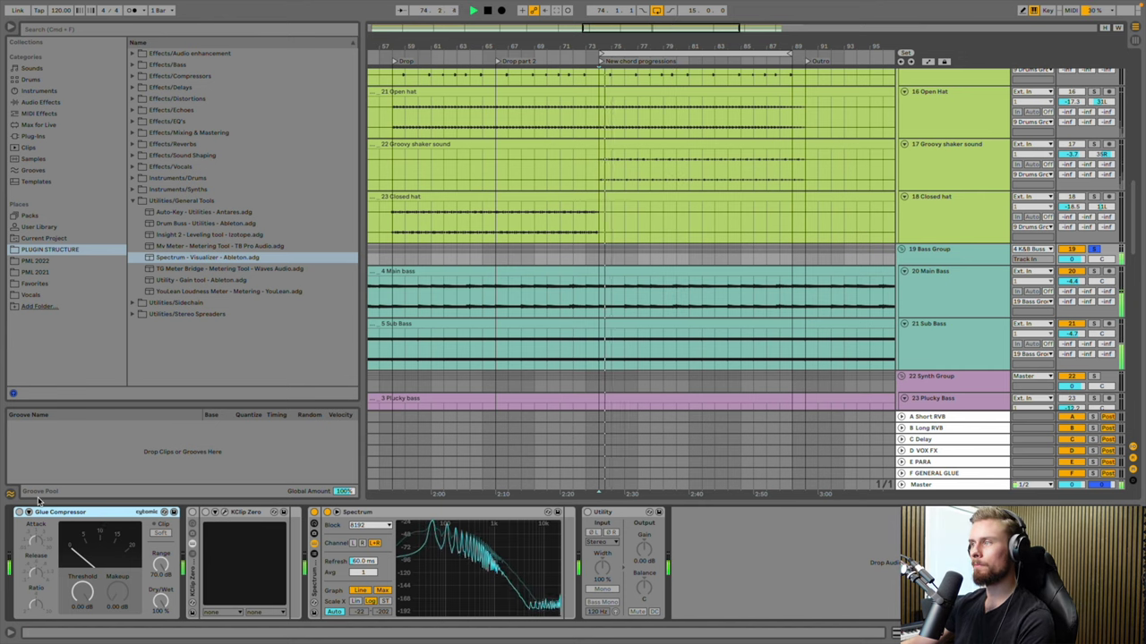
Enable the Glue Compressor on the Bass Group and set its threshold to -20.6 dB and makeup to 1.59 dB
click(17, 513)
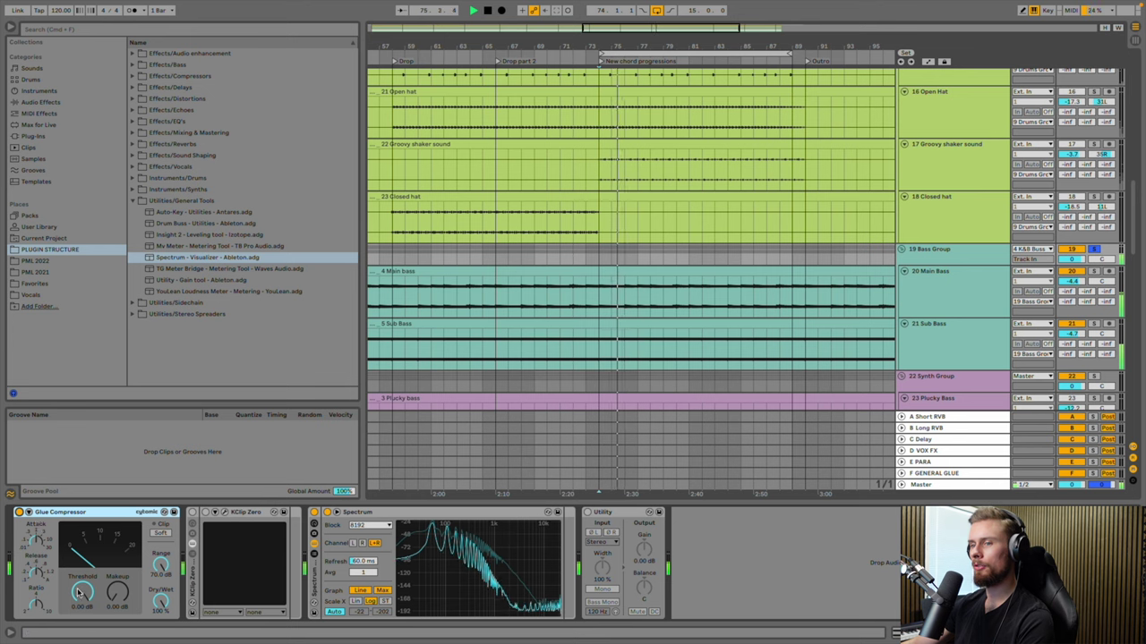
drag(82, 591, 81, 610)
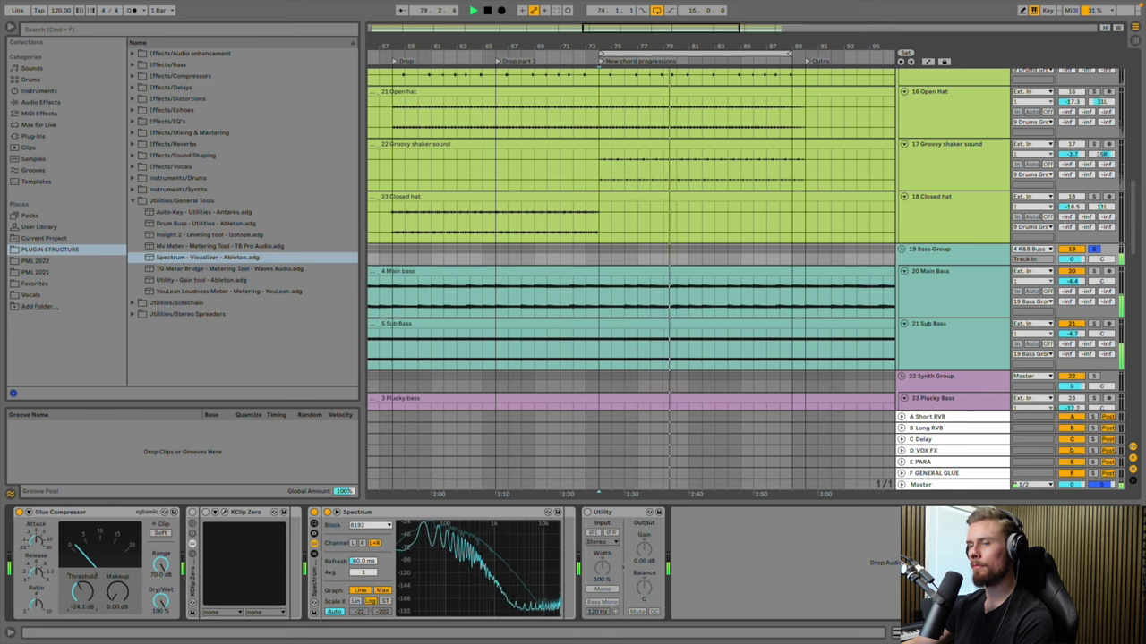
drag(82, 610, 82, 609)
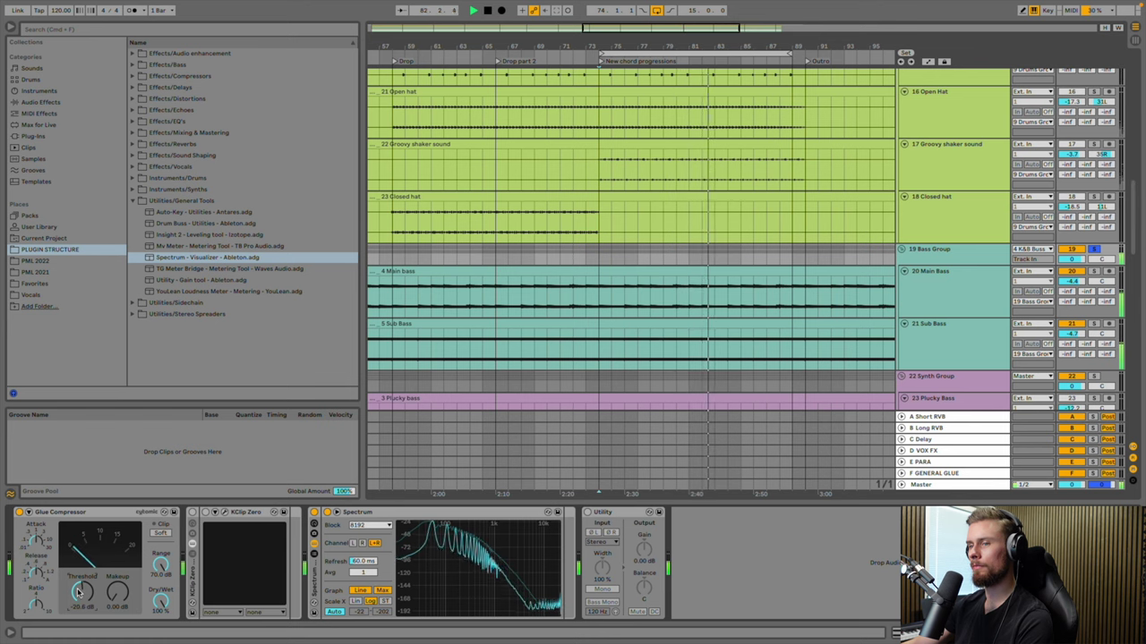
drag(117, 608, 117, 606)
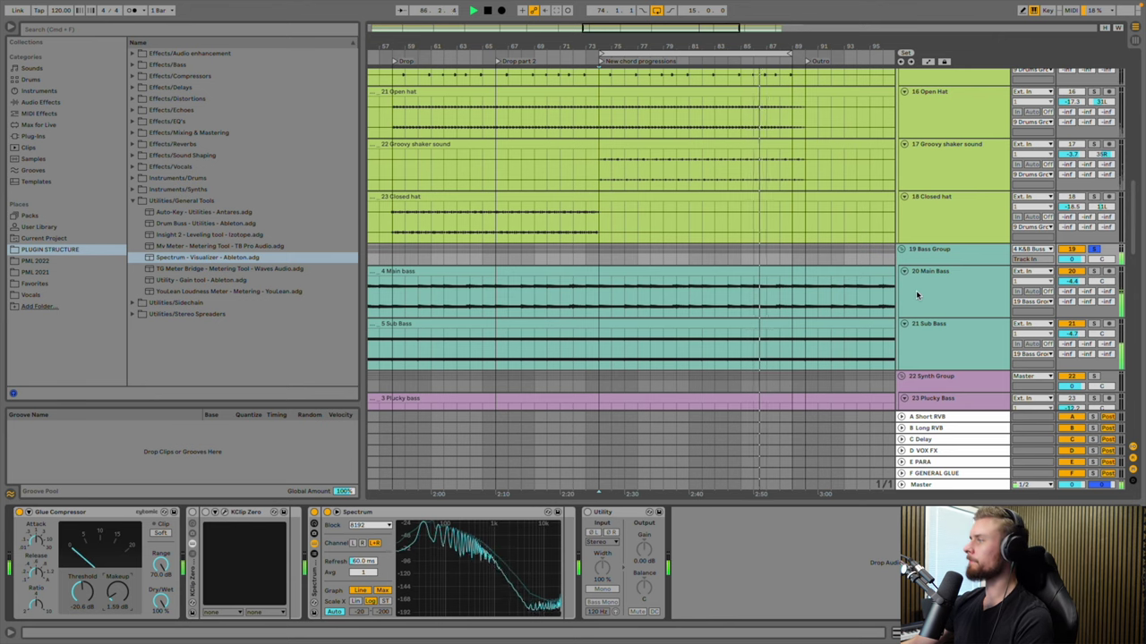
Solo the Main Bass track and enable its OTT with the amount set to 51%, comparing it bypassed and active
key(Down)
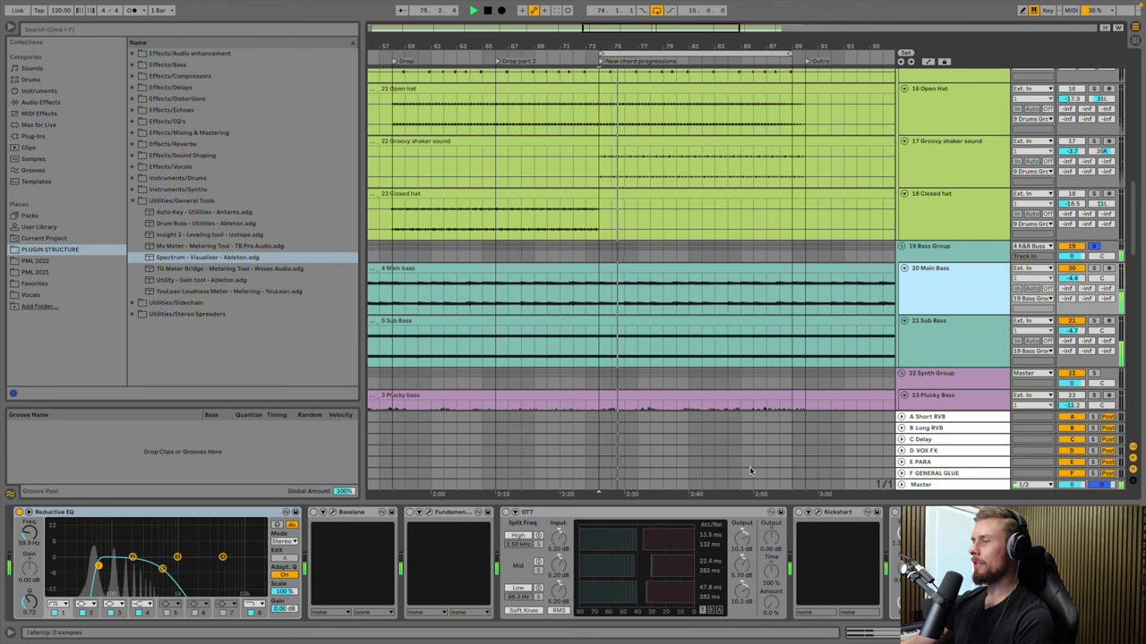
click(589, 516)
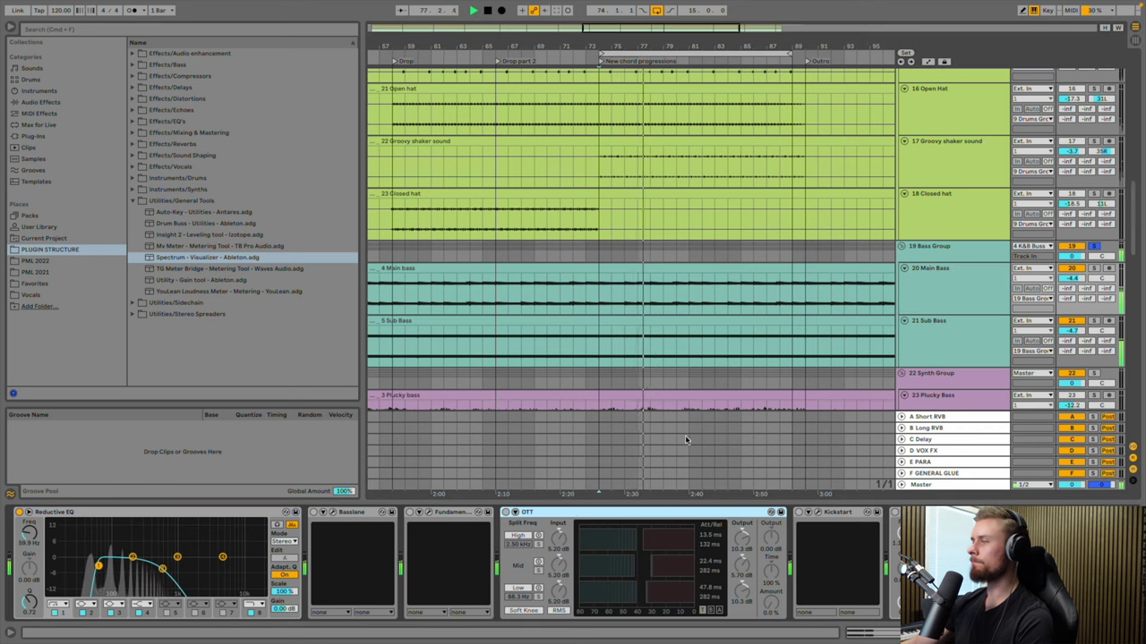
click(1093, 246)
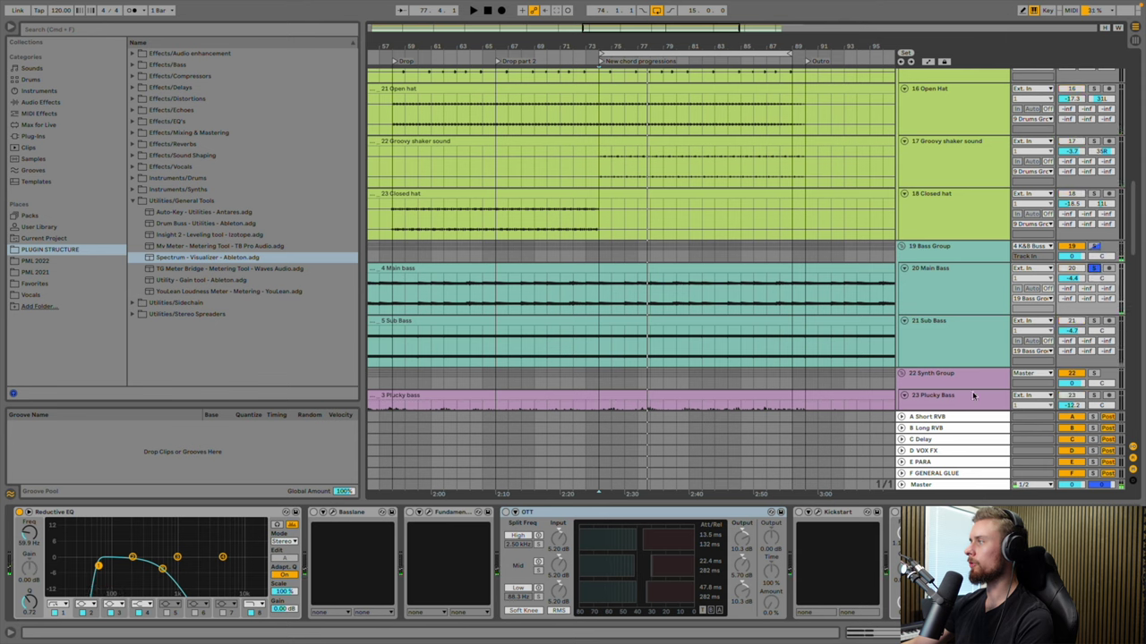
click(506, 513)
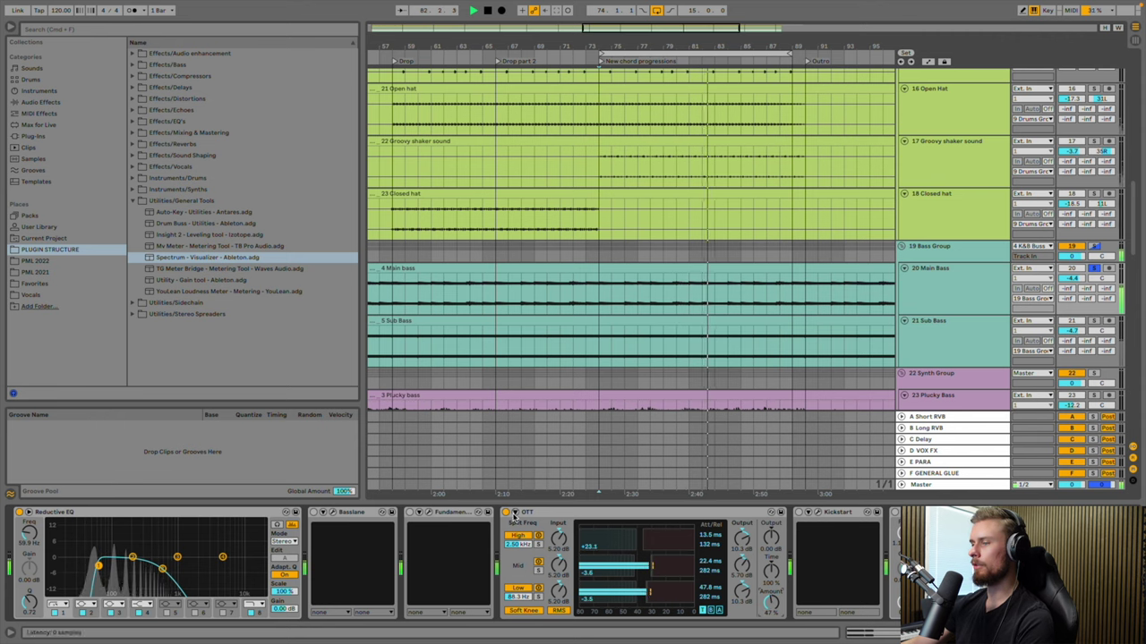
click(508, 514)
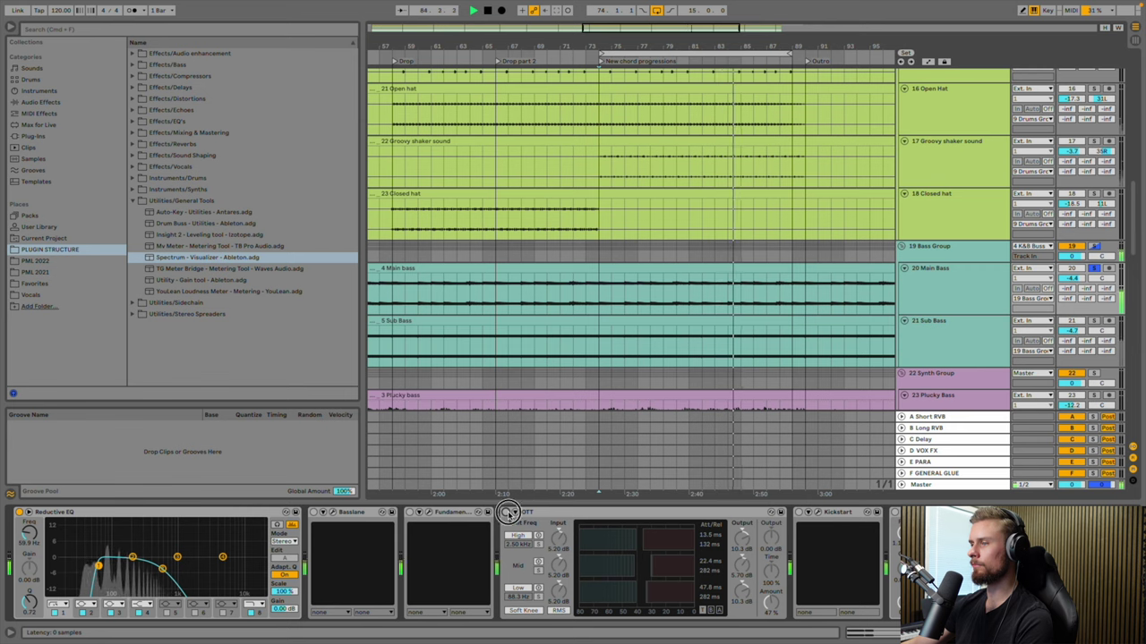
click(507, 513)
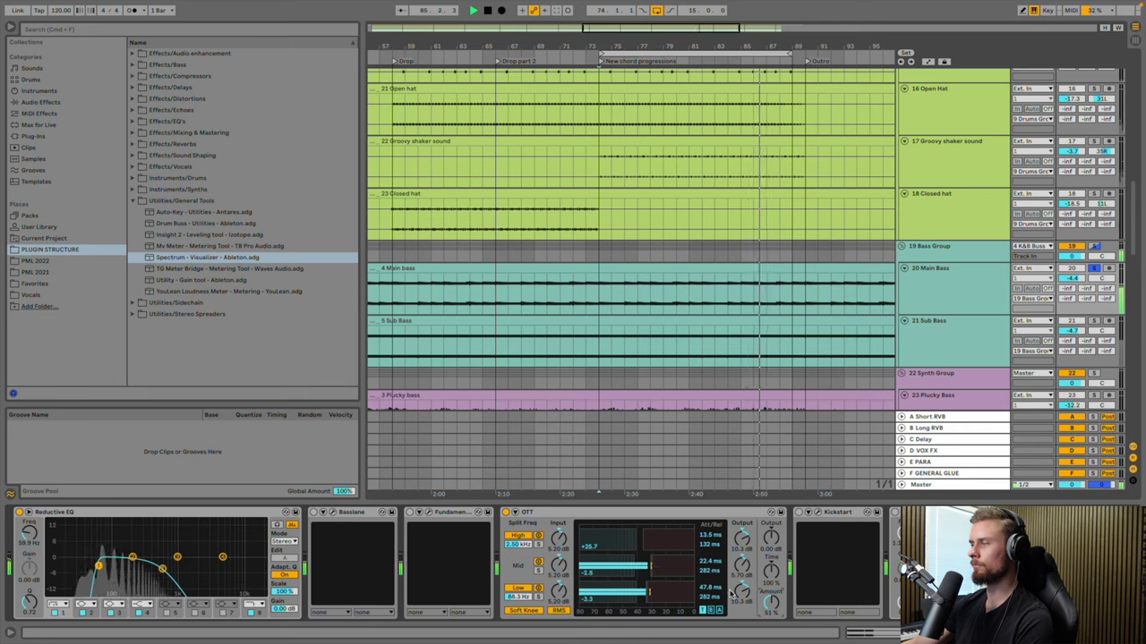
key(space)
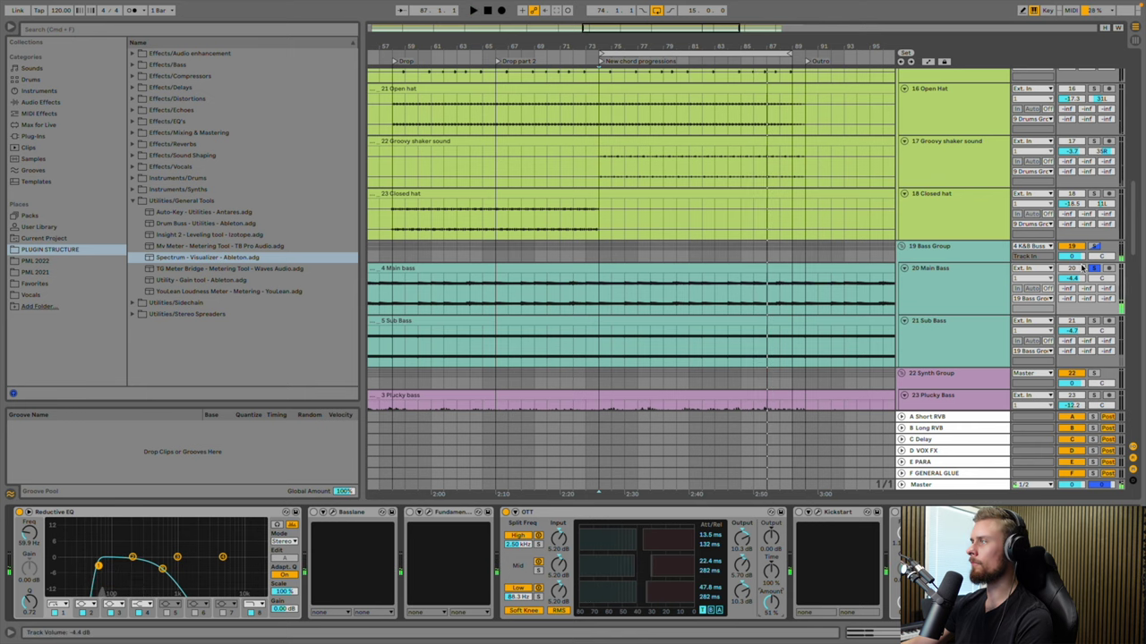
Insert Ableton's Compressor between OTT and Kickstart on Main Bass and lower its threshold to -24.6 dB
scroll(837, 552, right, 8)
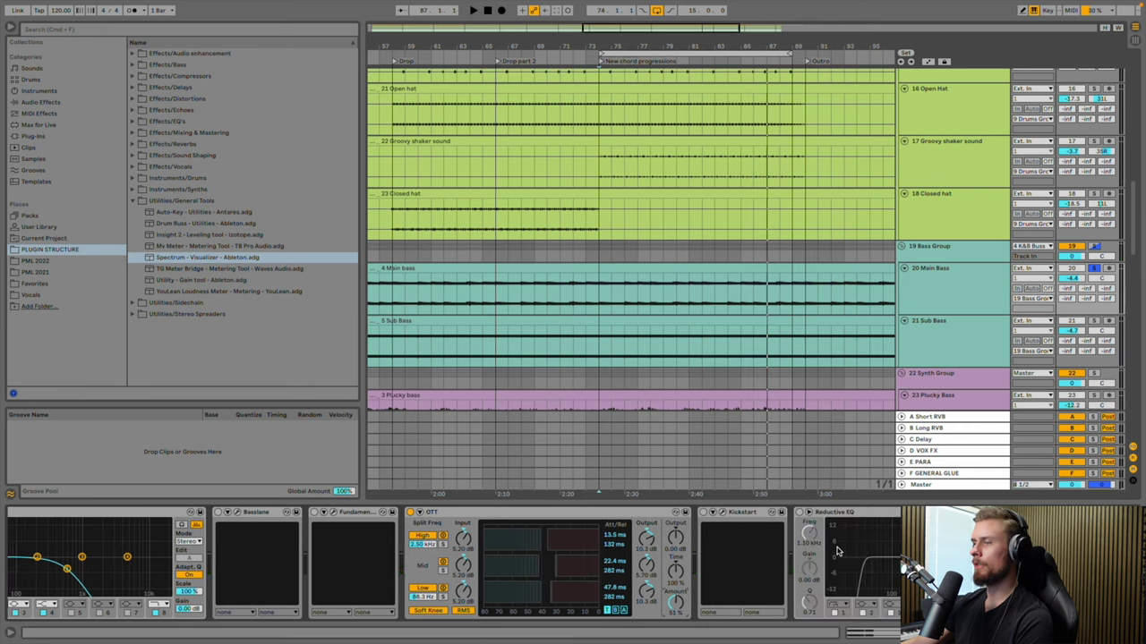
scroll(837, 552, left, 8)
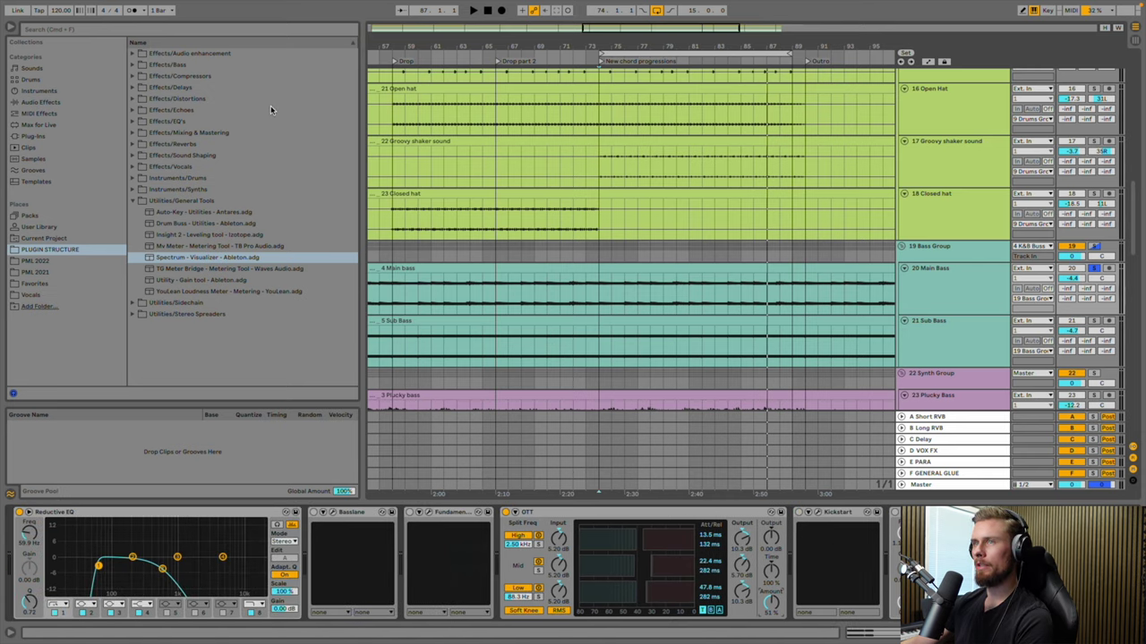
click(135, 77)
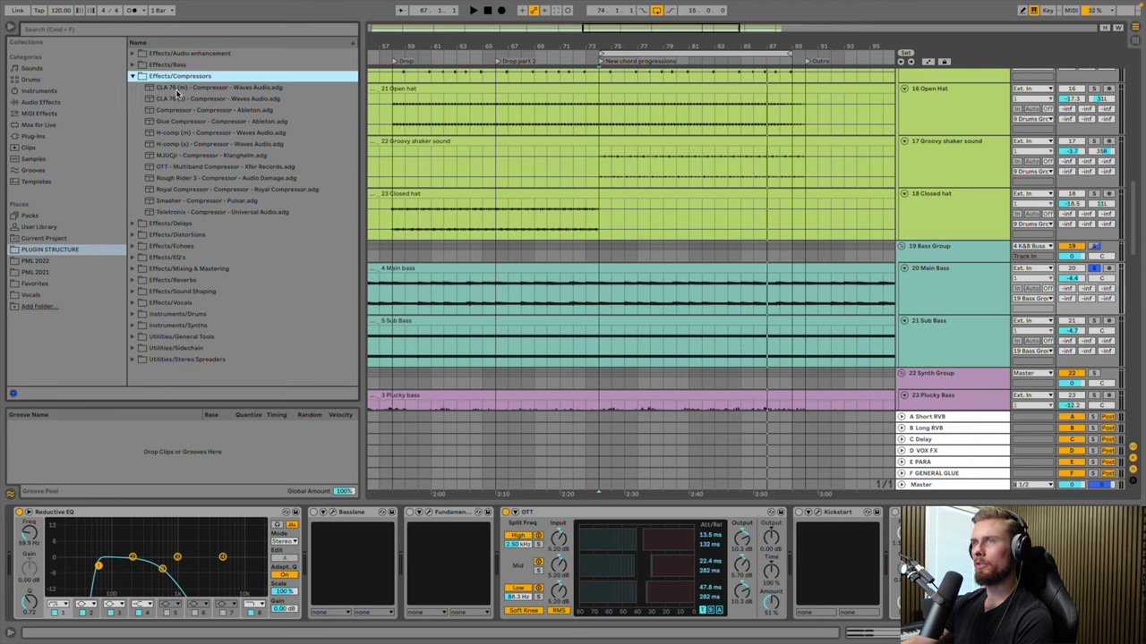
click(173, 110)
mouse_move(792, 511)
mouse_down()
mouse_move(799, 540)
mouse_move(785, 528)
mouse_up()
key(space)
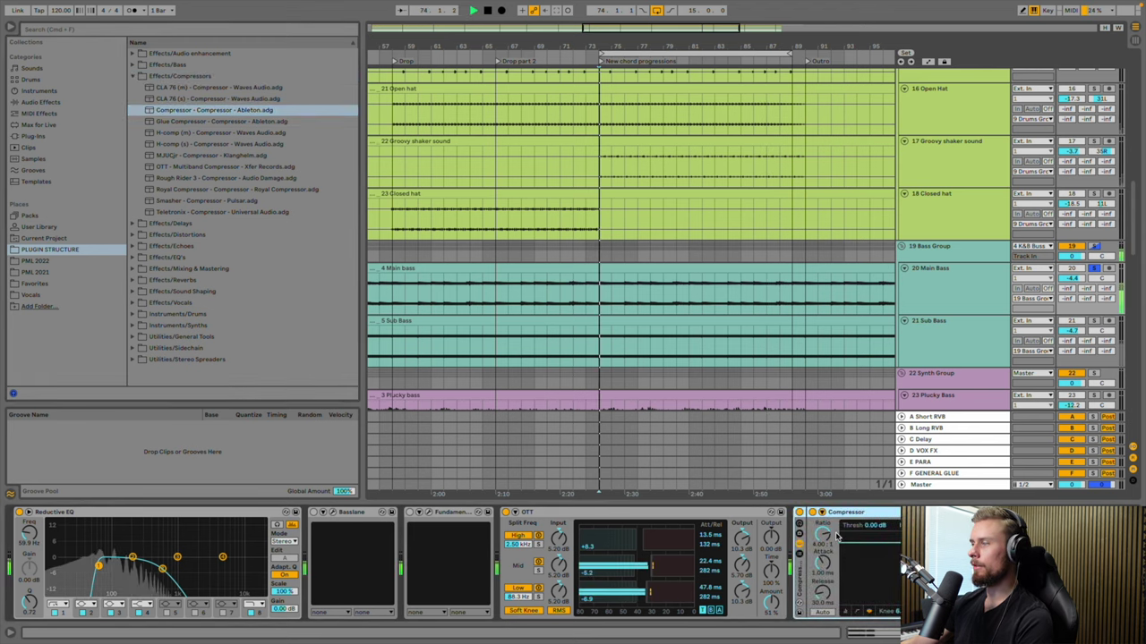
drag(847, 537, 856, 583)
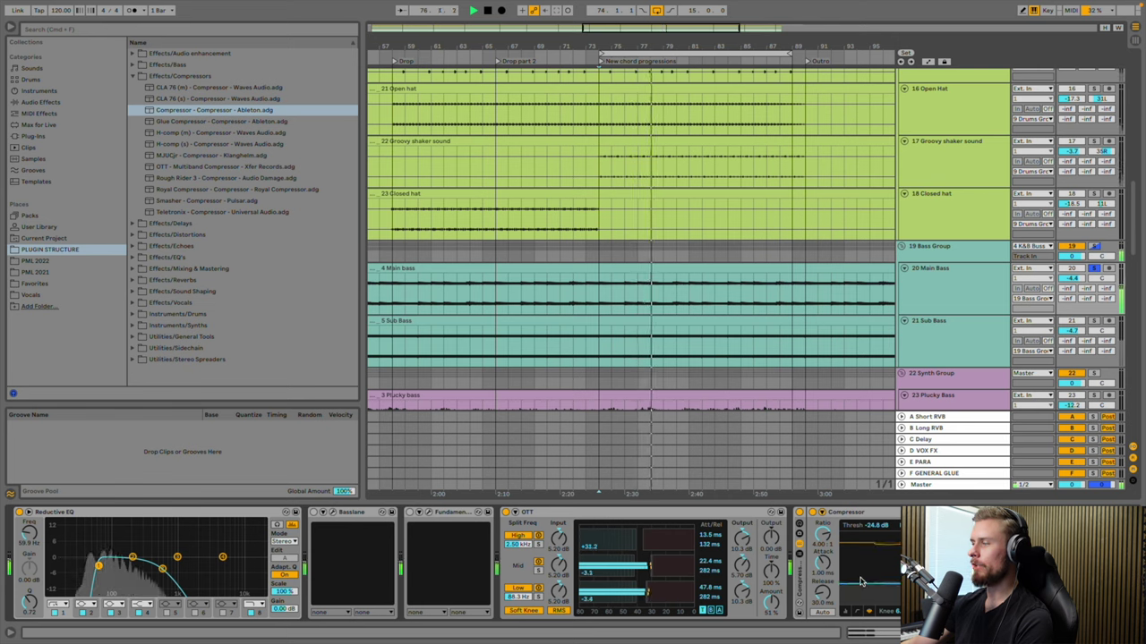
scroll(812, 537, right, 5)
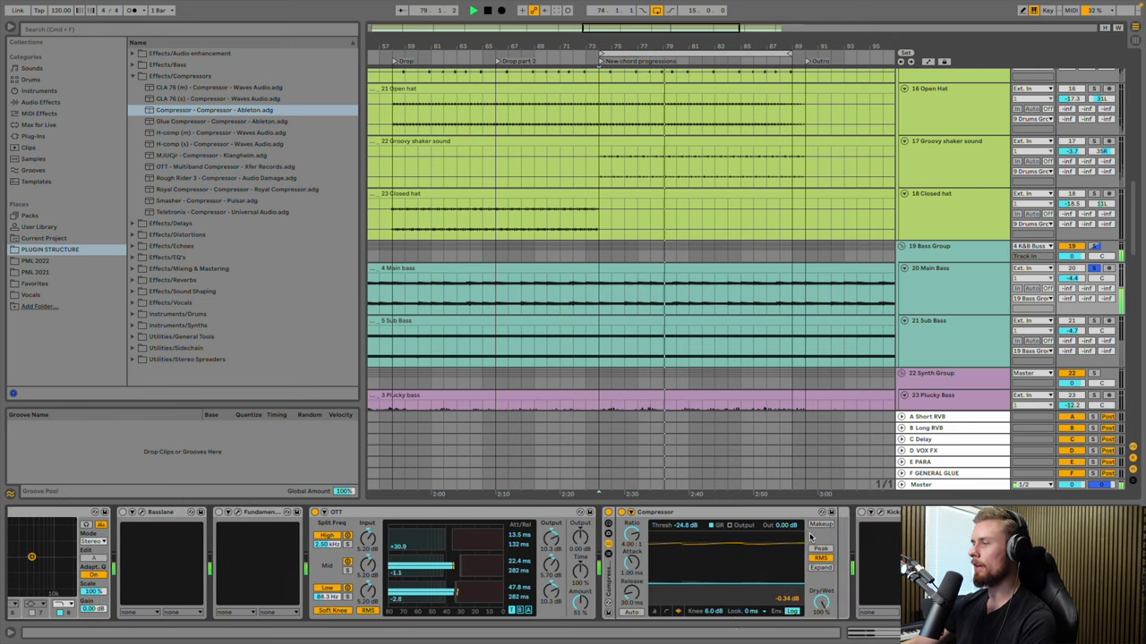
scroll(546, 506, right, 2)
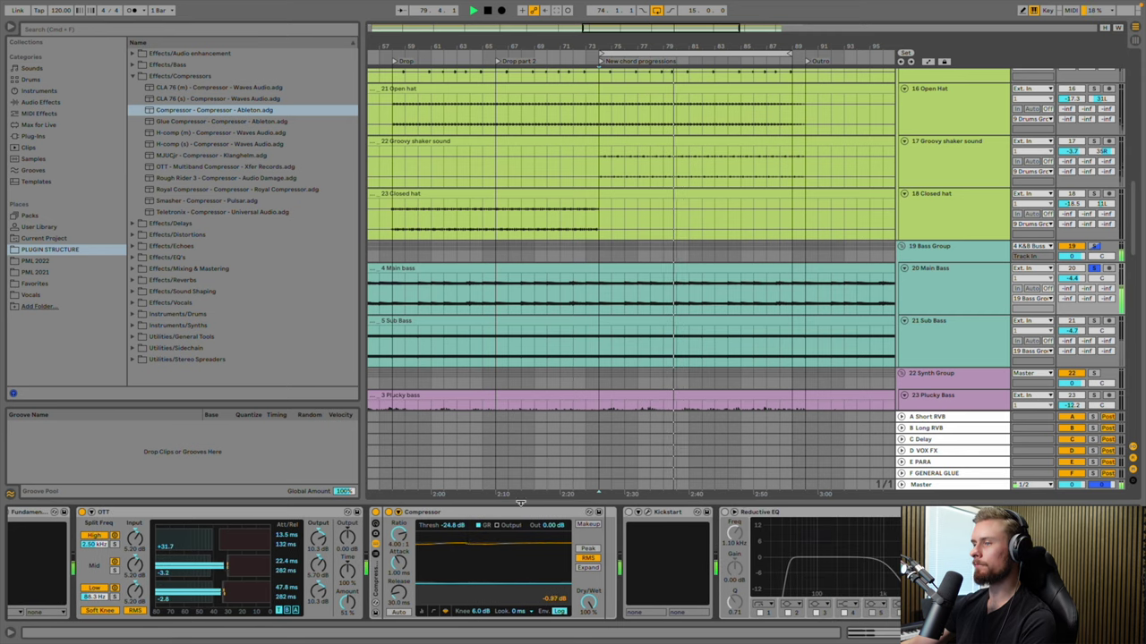
Enable Kickstart on Main Bass and set its mix to 70% while auditioning the sidechain effect
click(647, 513)
drag(137, 196, 137, 203)
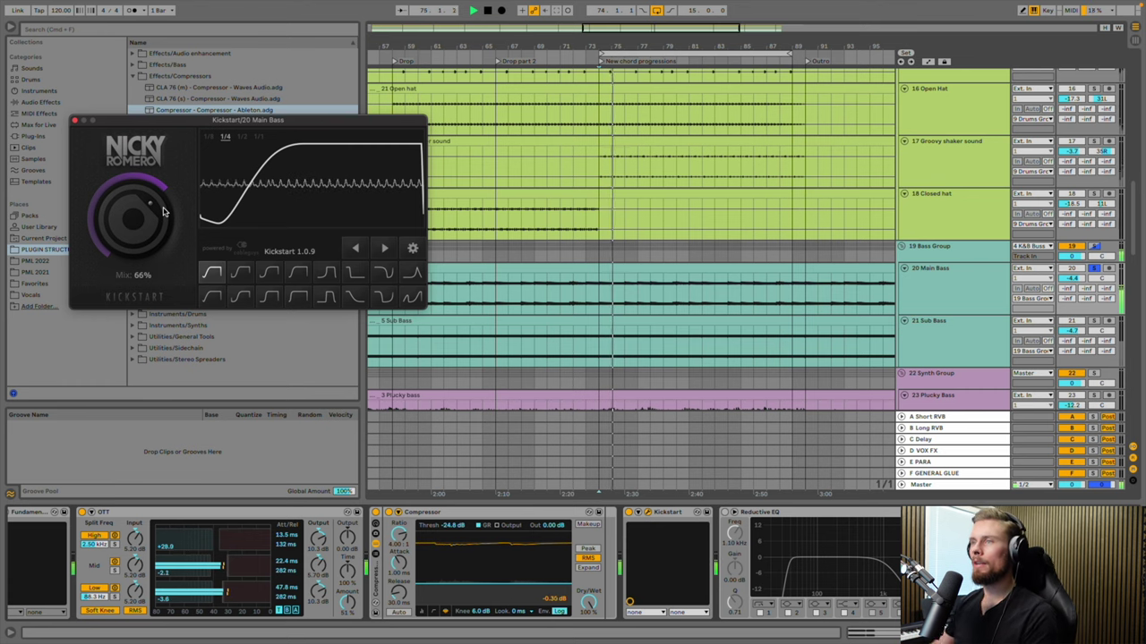
drag(163, 211, 150, 215)
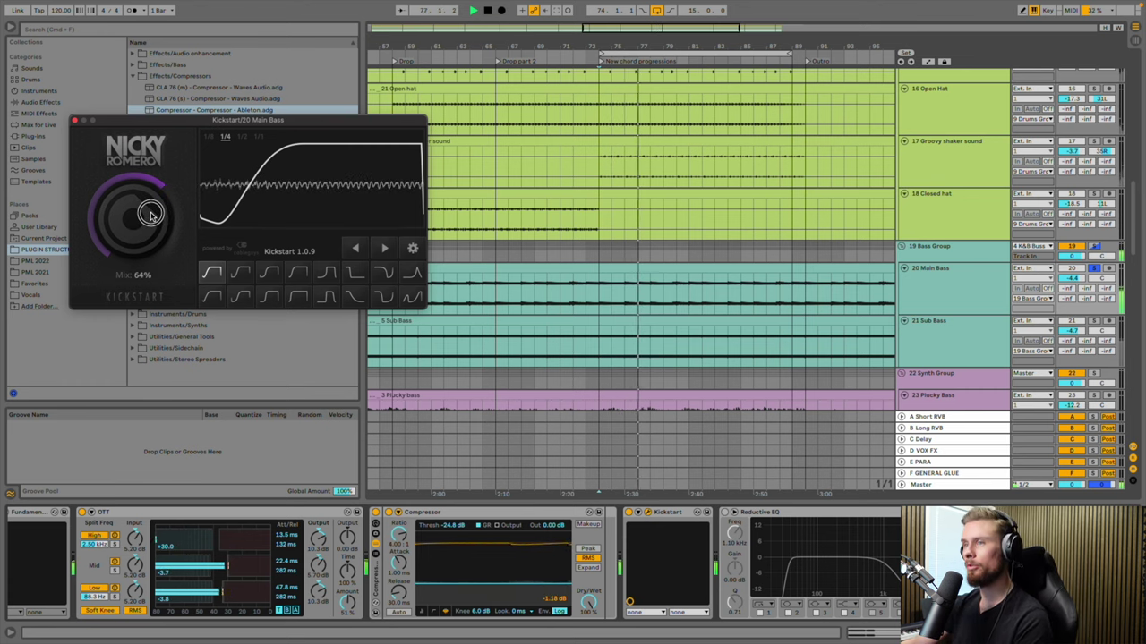
double_click(151, 215)
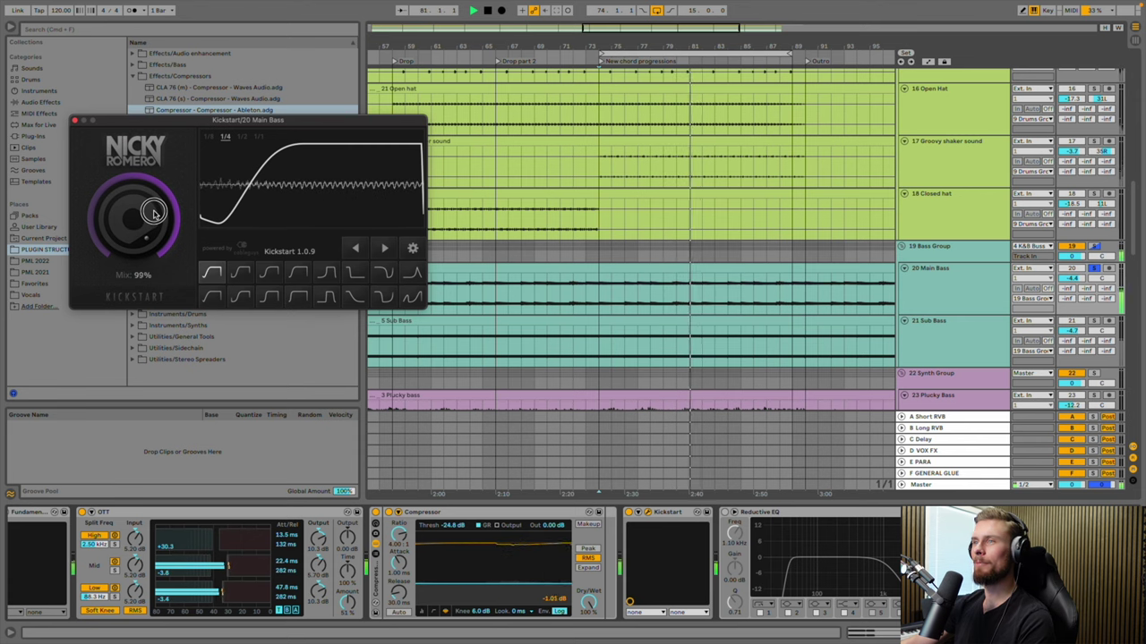
drag(153, 211, 149, 248)
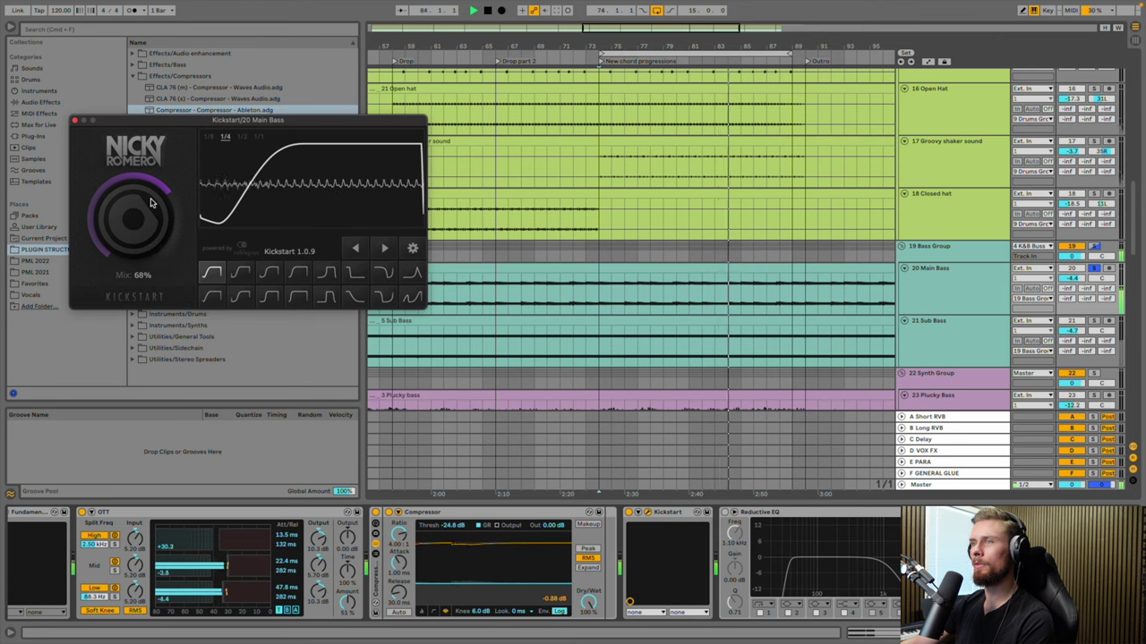
click(137, 217)
drag(136, 218, 135, 215)
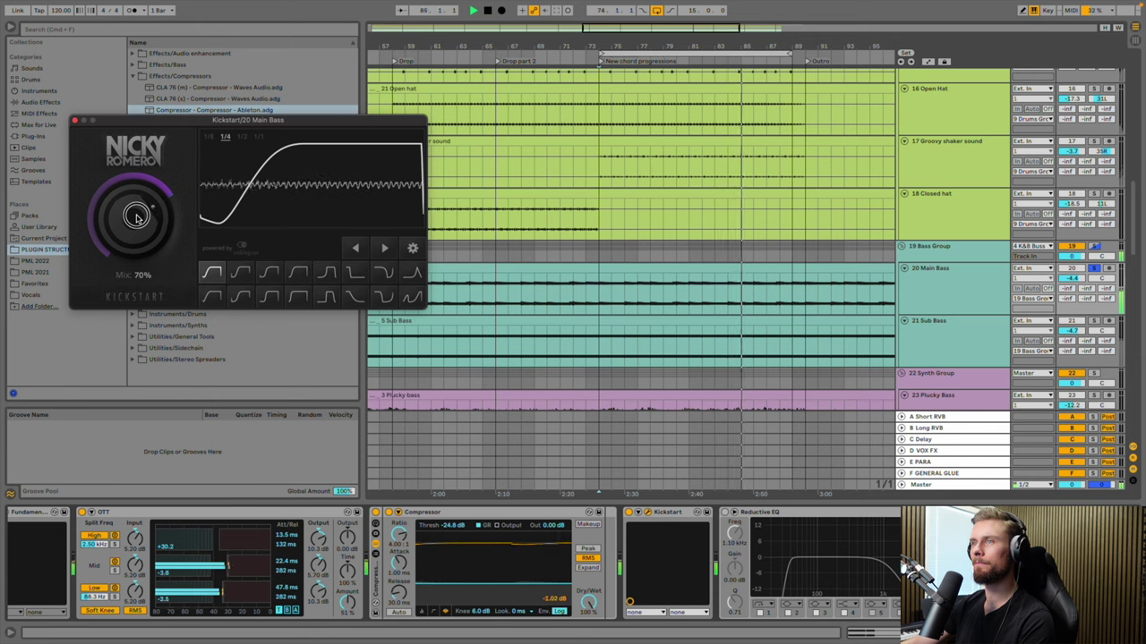
click(76, 121)
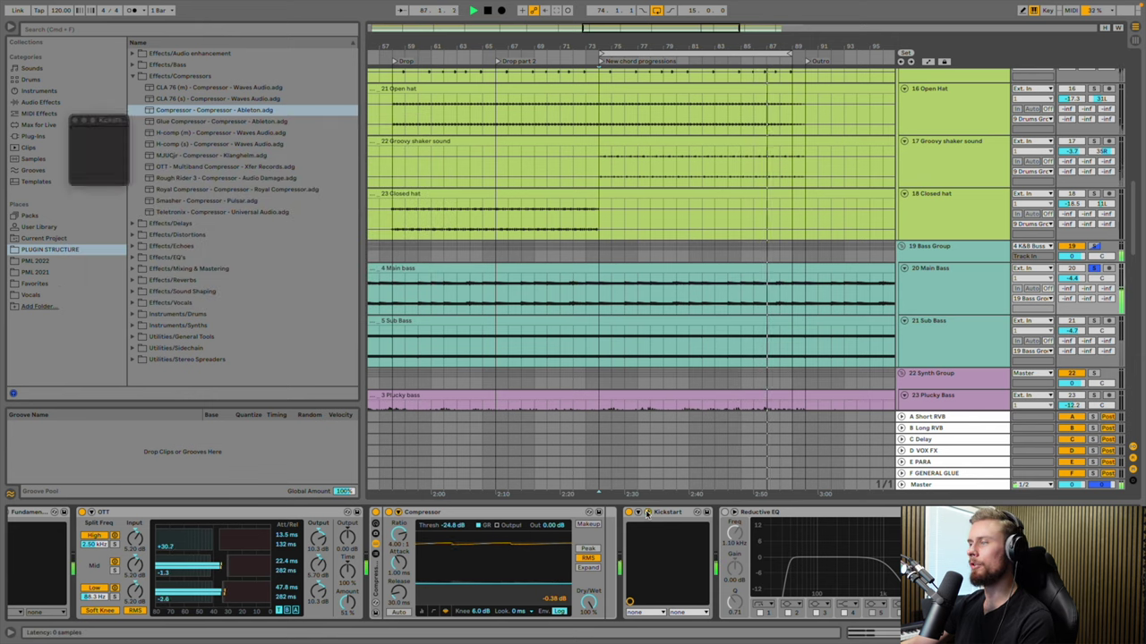
Reopen Kickstart on Main Bass, choose the Free Punch curve, and close the plug-in window
click(637, 512)
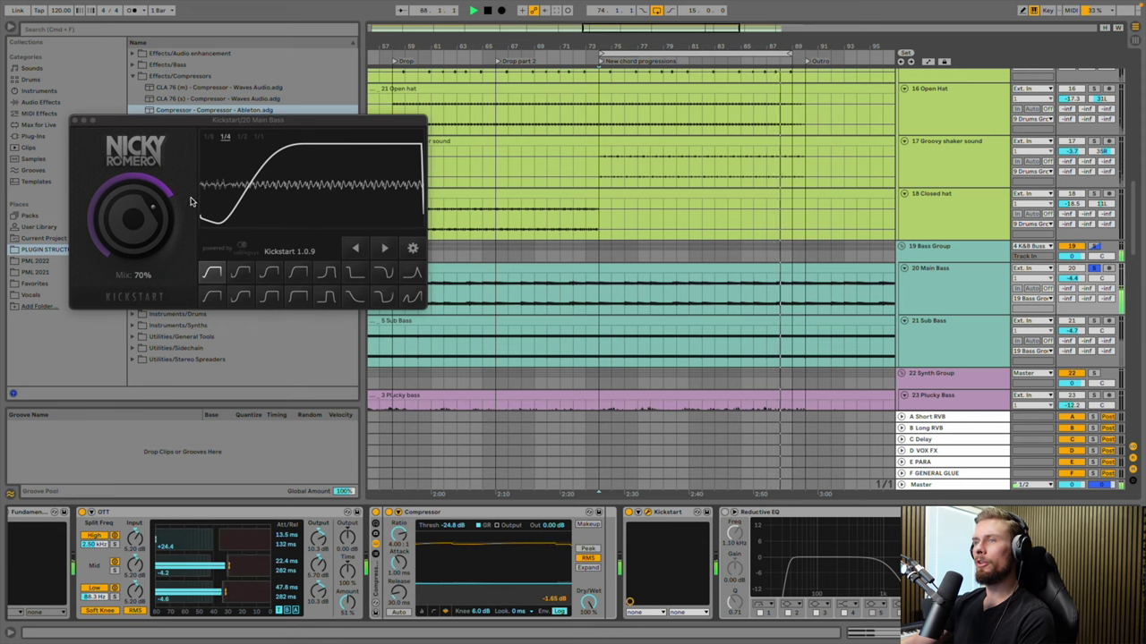
click(215, 273)
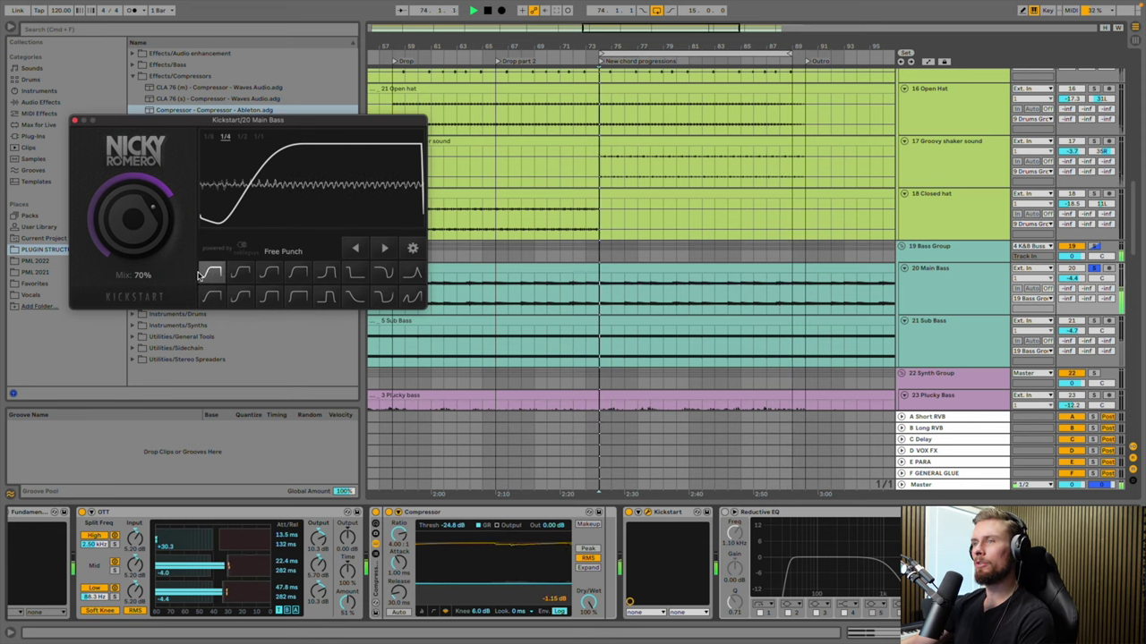
click(211, 274)
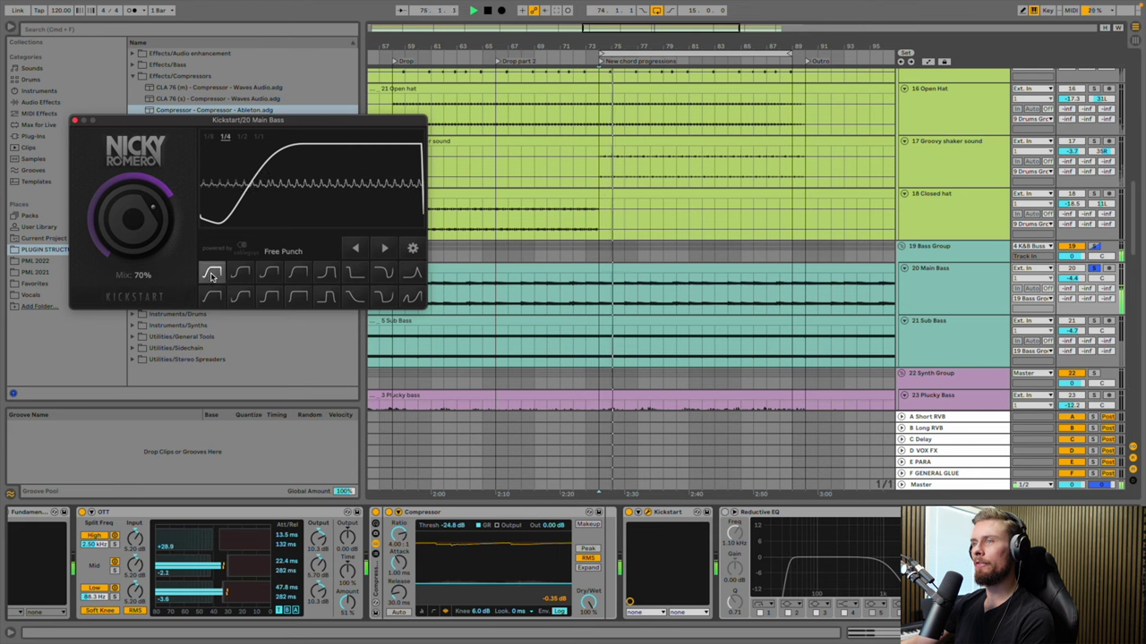
click(75, 120)
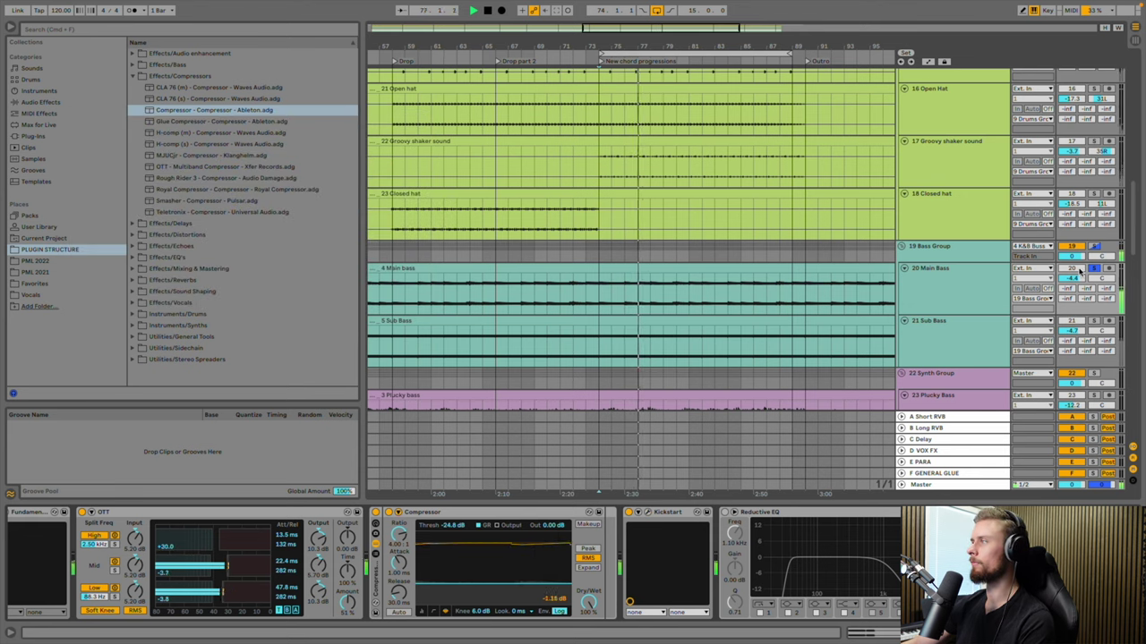
Solo the Sub Bass track and enable its OTT with the amount set to 44% during playback
click(1093, 321)
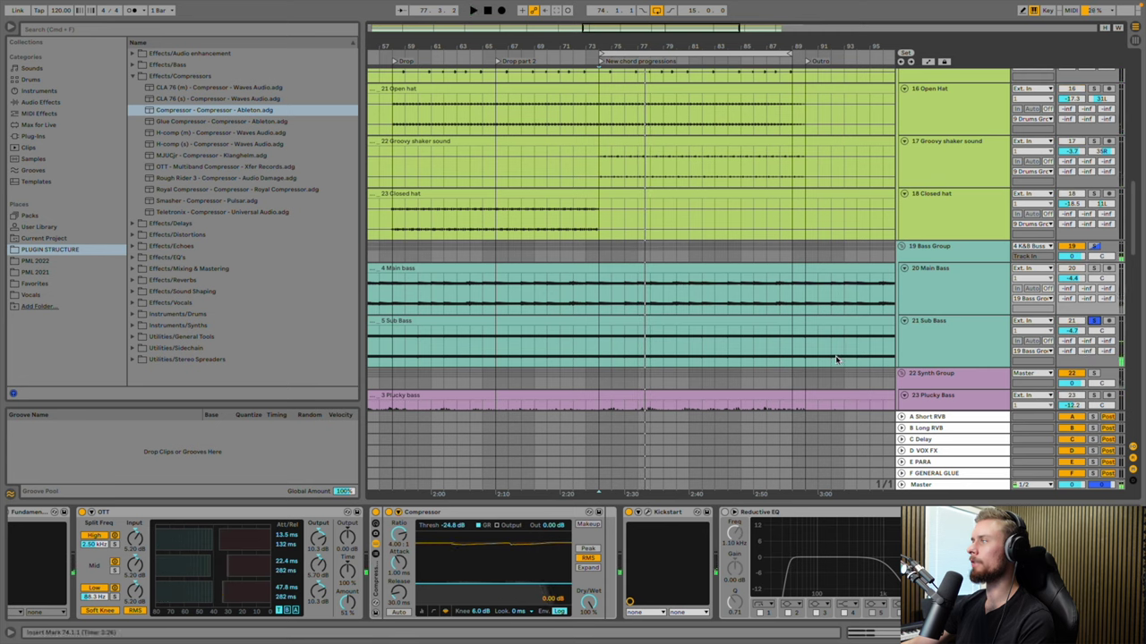
click(931, 340)
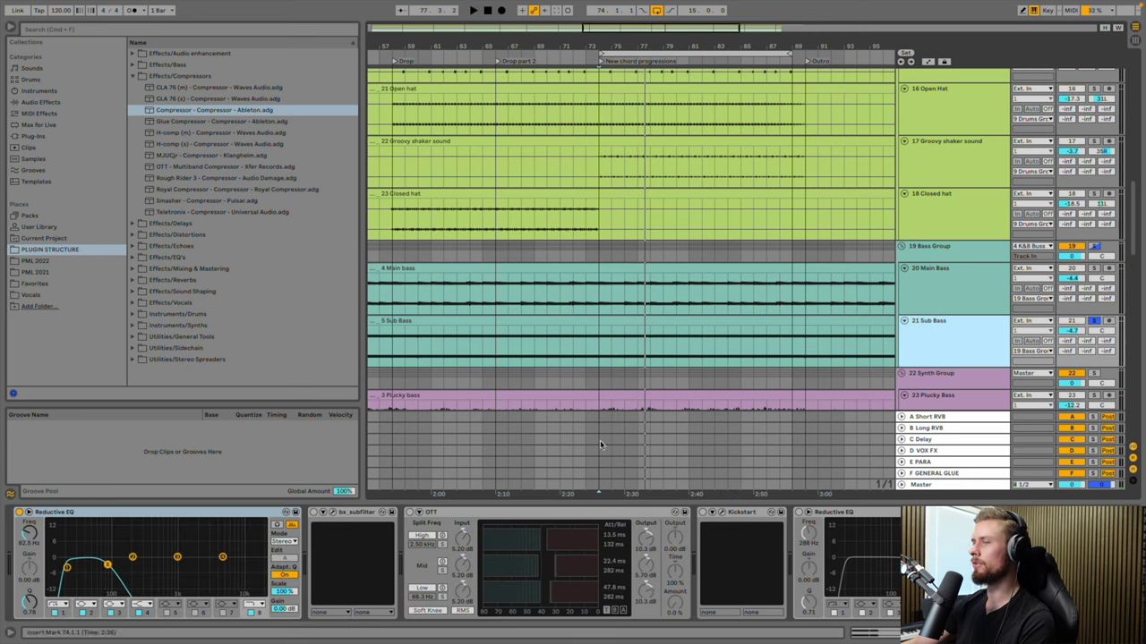
key(space)
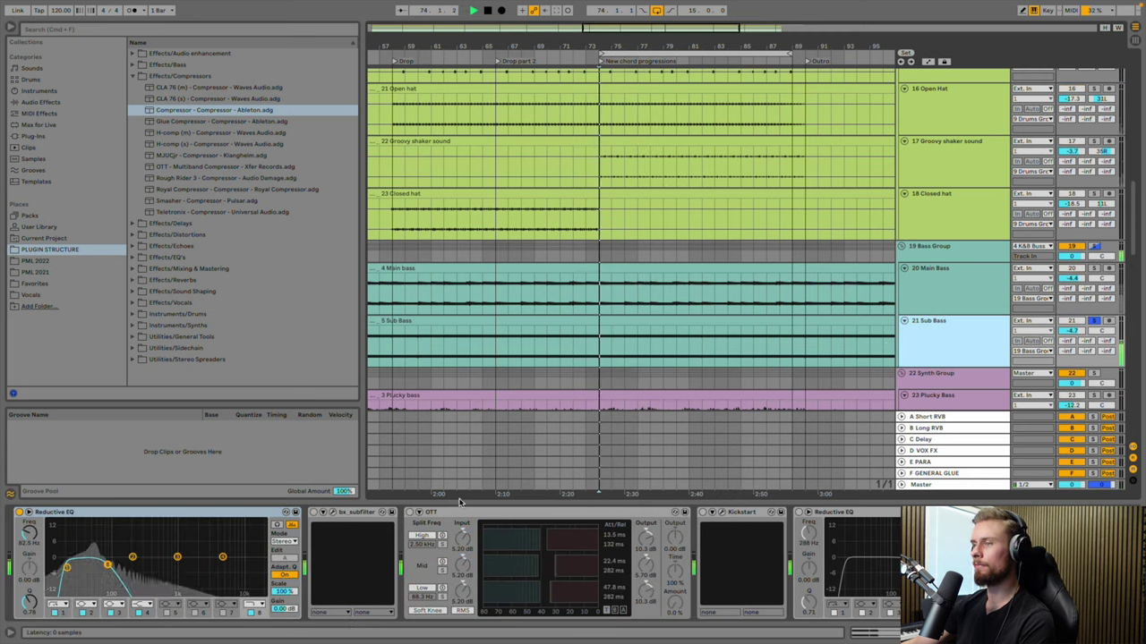
click(411, 513)
click(680, 596)
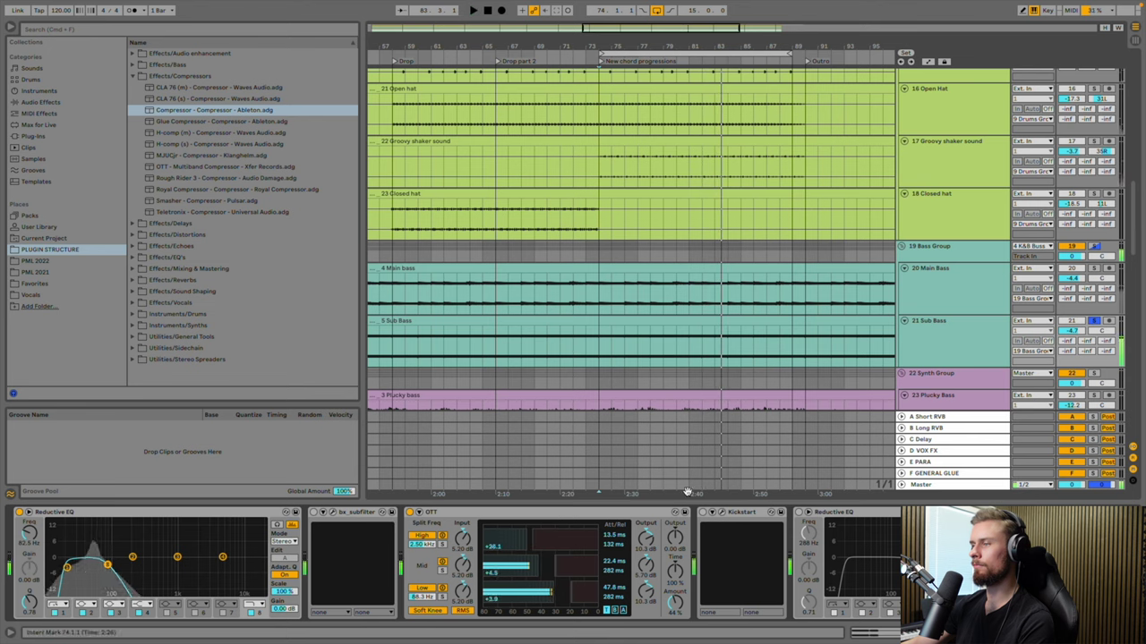
key(space)
Enable Kickstart on Sub Bass with a 70% mix and audition the track together with Main Bass soloed
click(719, 513)
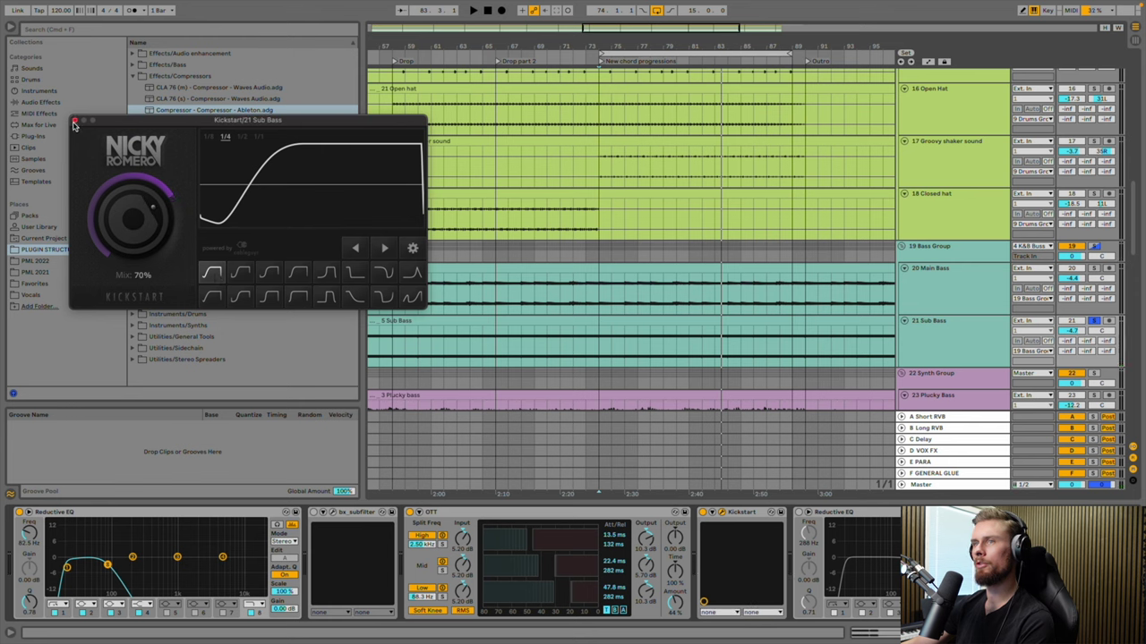
key(space)
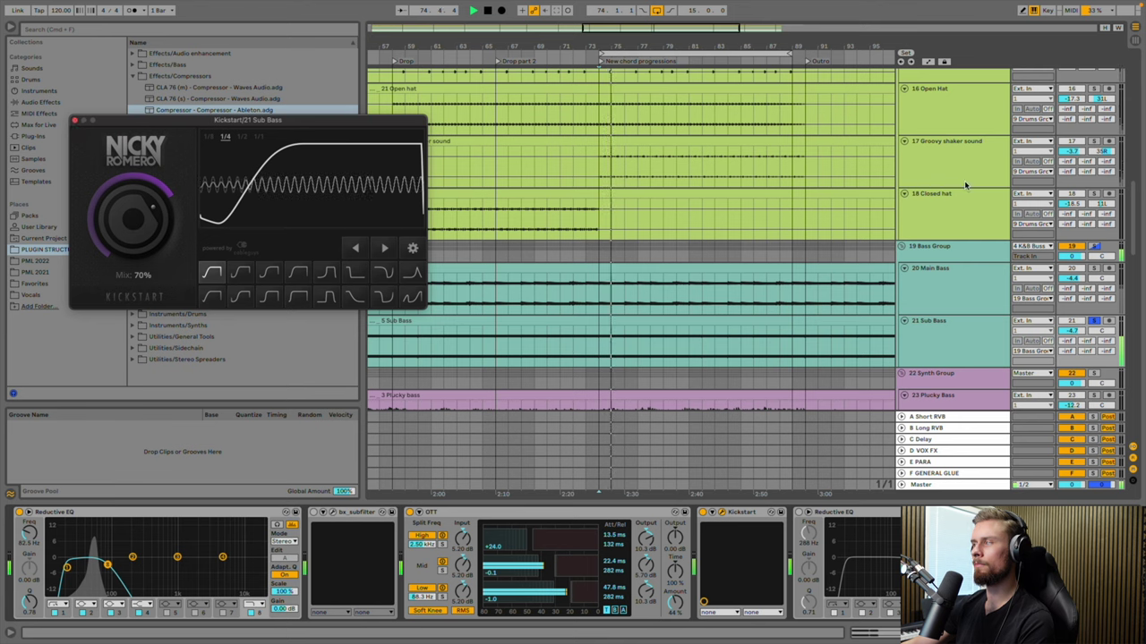
click(1094, 269)
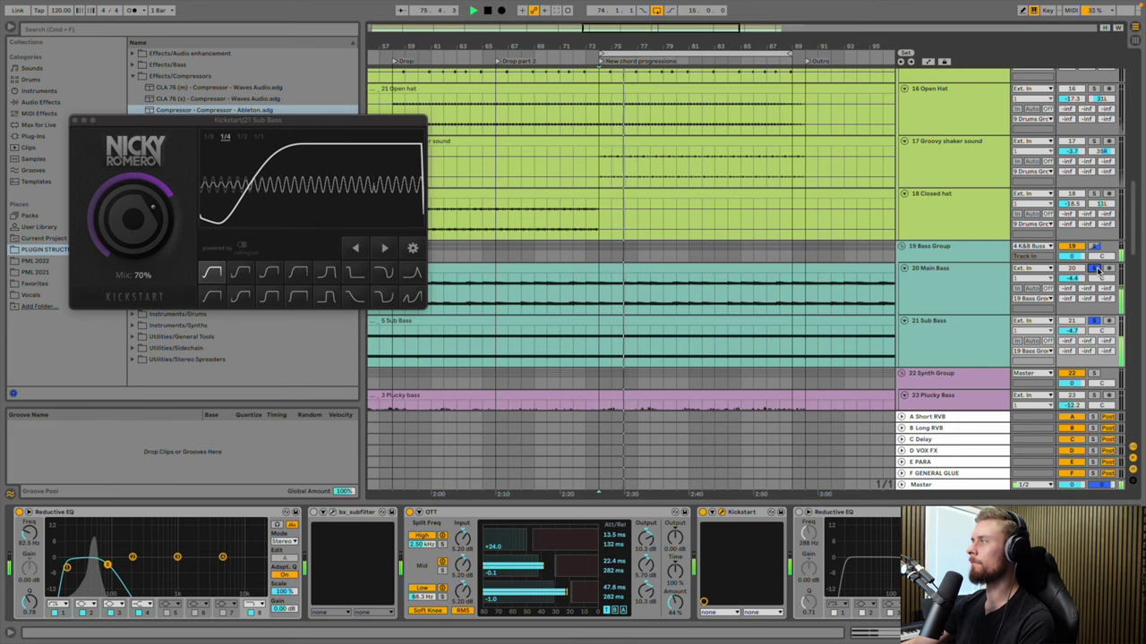
Close Kickstart, then enable bx_subfilter on the Sub Bass track and open its plug-in window
click(76, 120)
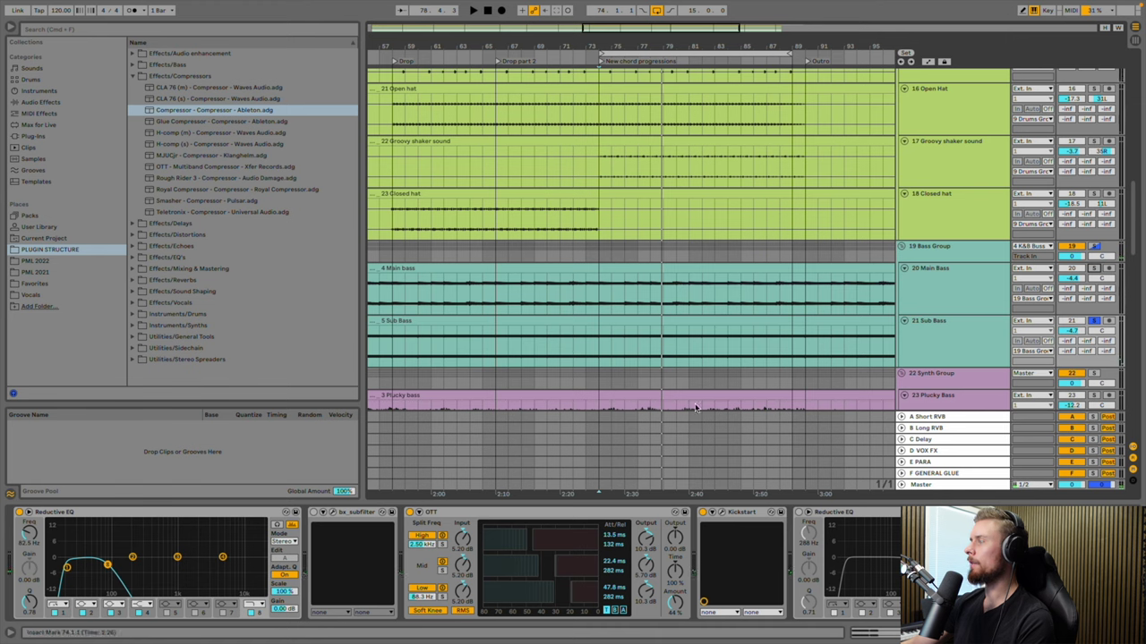
click(313, 513)
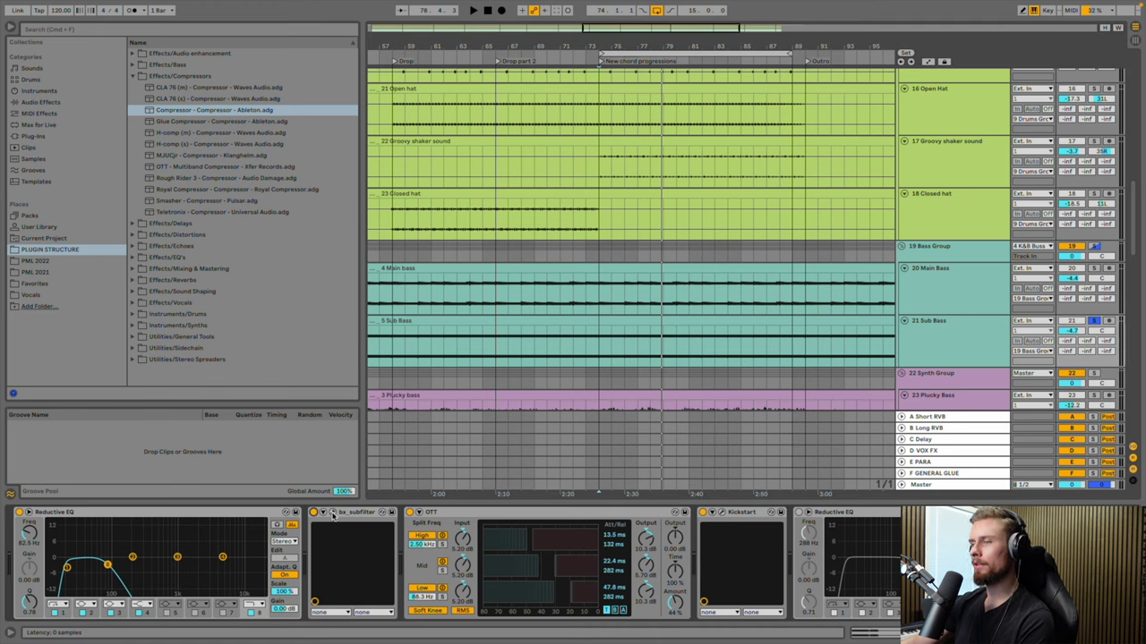
click(333, 513)
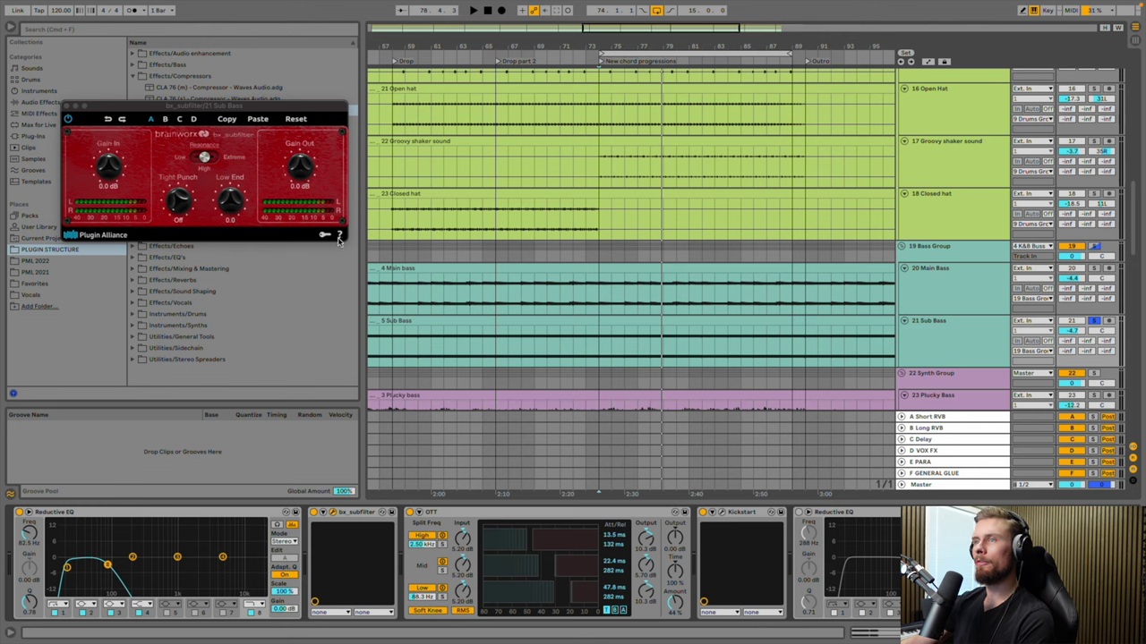
drag(182, 108, 190, 156)
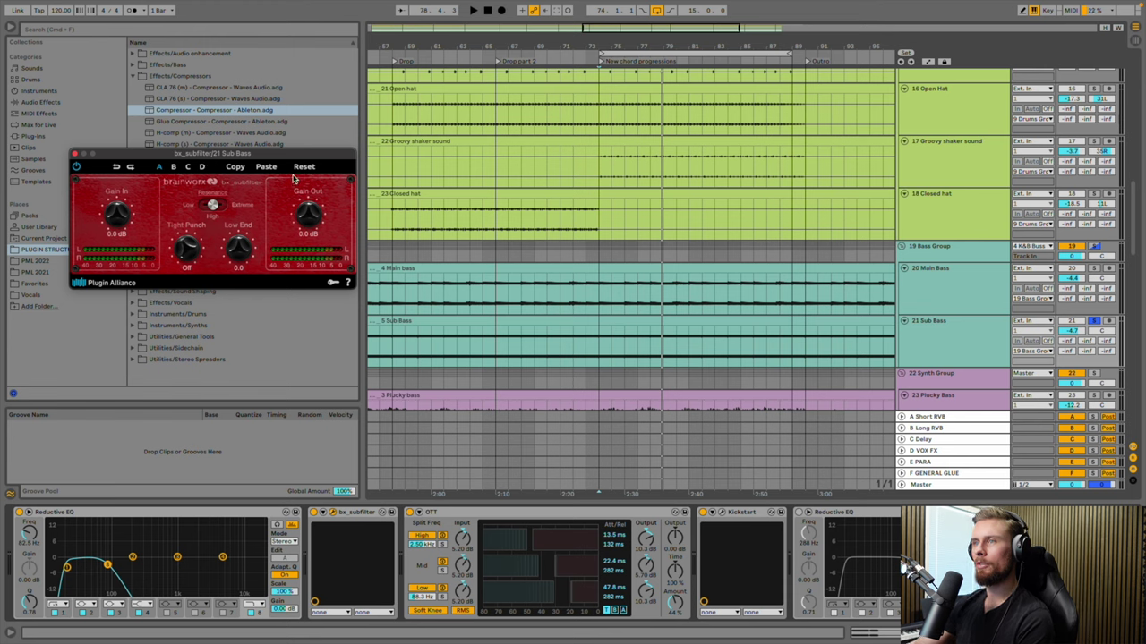
During Sub Bass playback, set bx_subfilter's Tight Punch to 32 Hz, Low End to 5.1 and Gain Out to 0.0 dB
key(space)
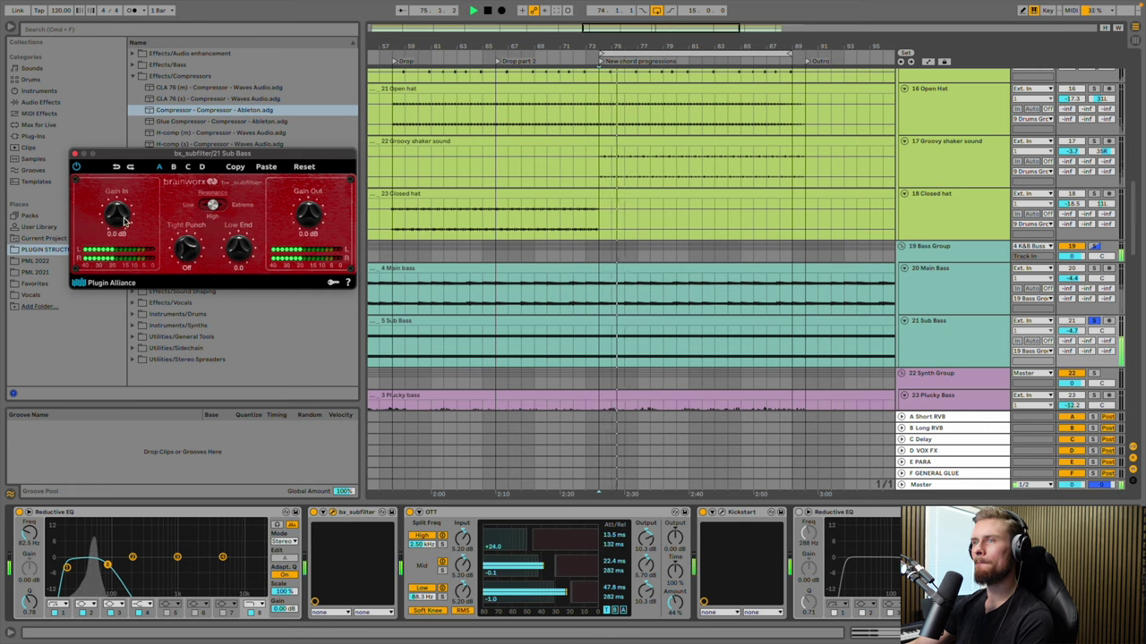
drag(307, 215, 308, 215)
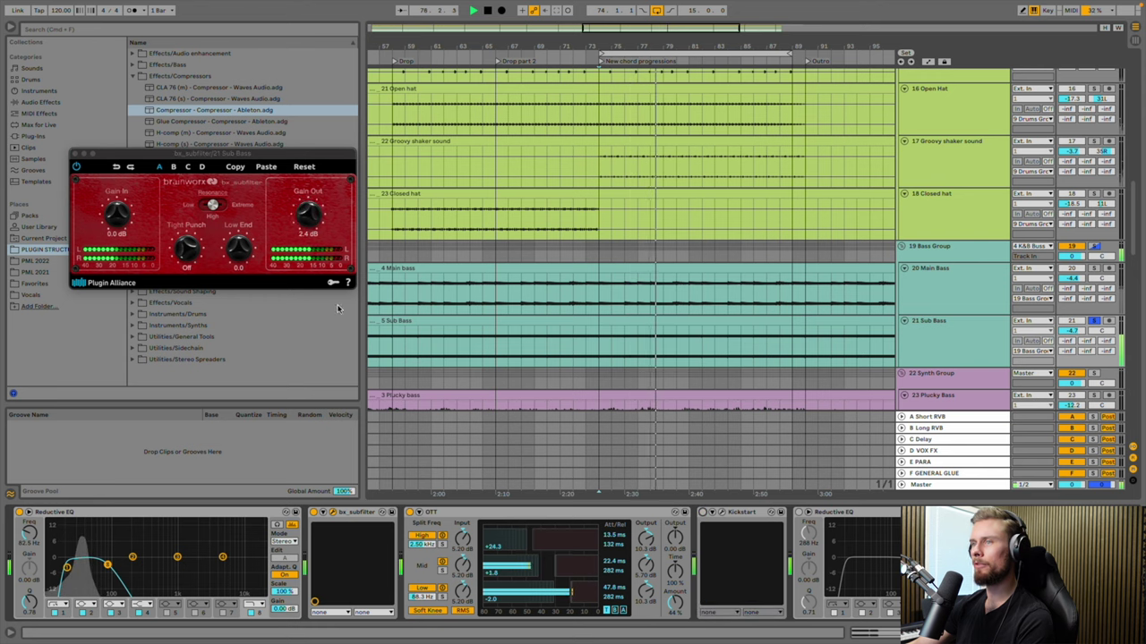
drag(180, 235, 180, 228)
mouse_move(240, 248)
mouse_down()
mouse_move(247, 207)
mouse_move(240, 253)
mouse_up()
double_click(300, 222)
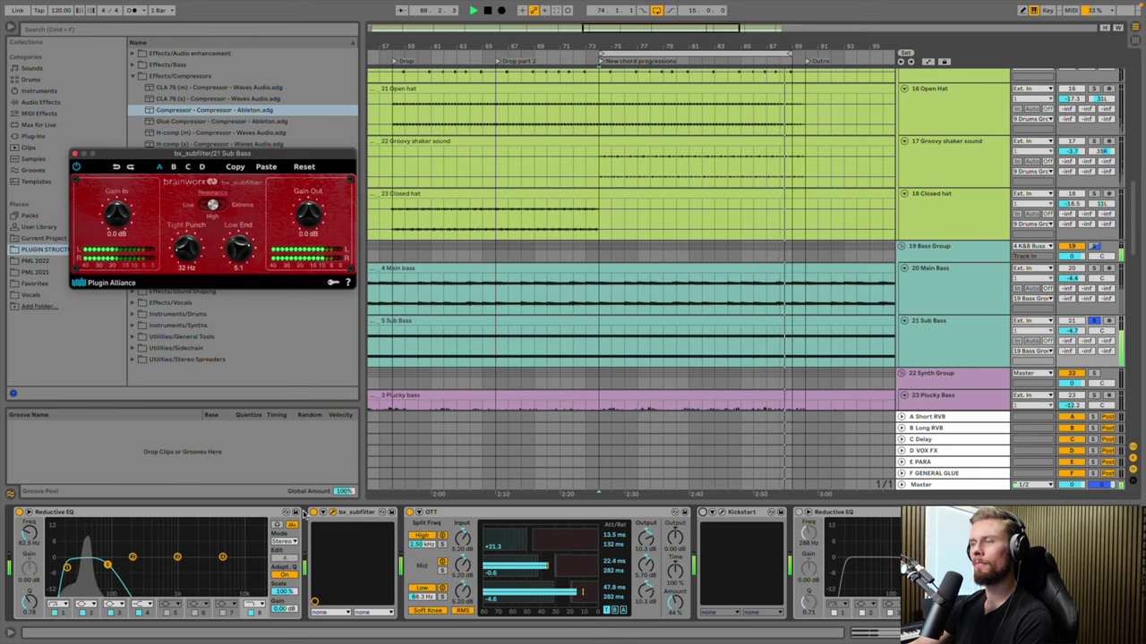
key(space)
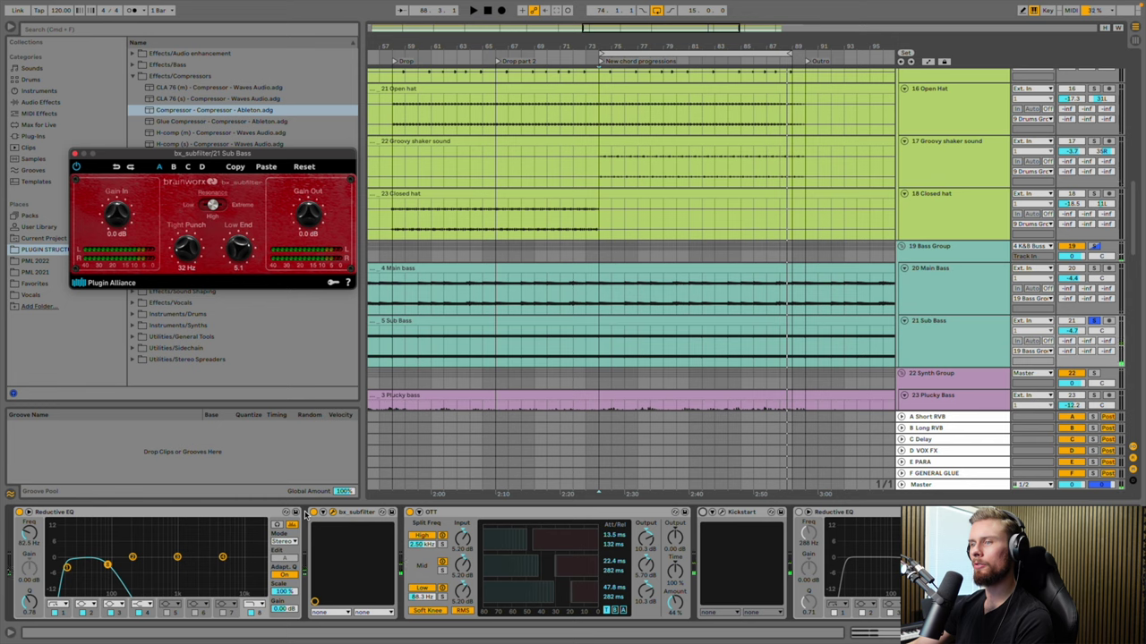
Audition the filtered Sub Bass and lower its track volume to -11.6 dB
key(space)
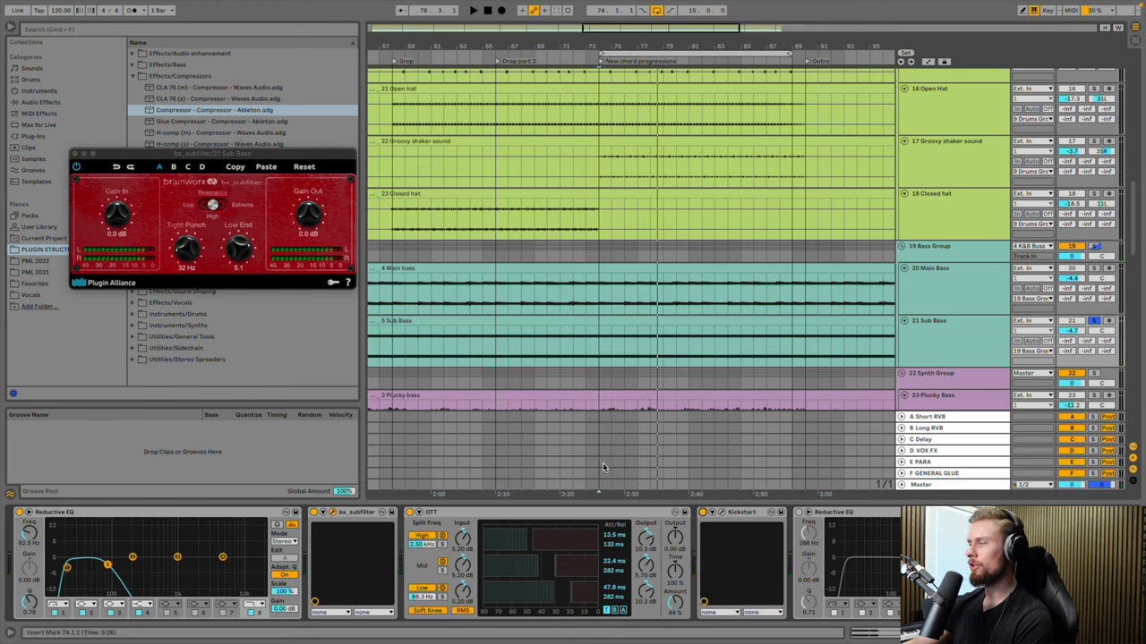
key(space)
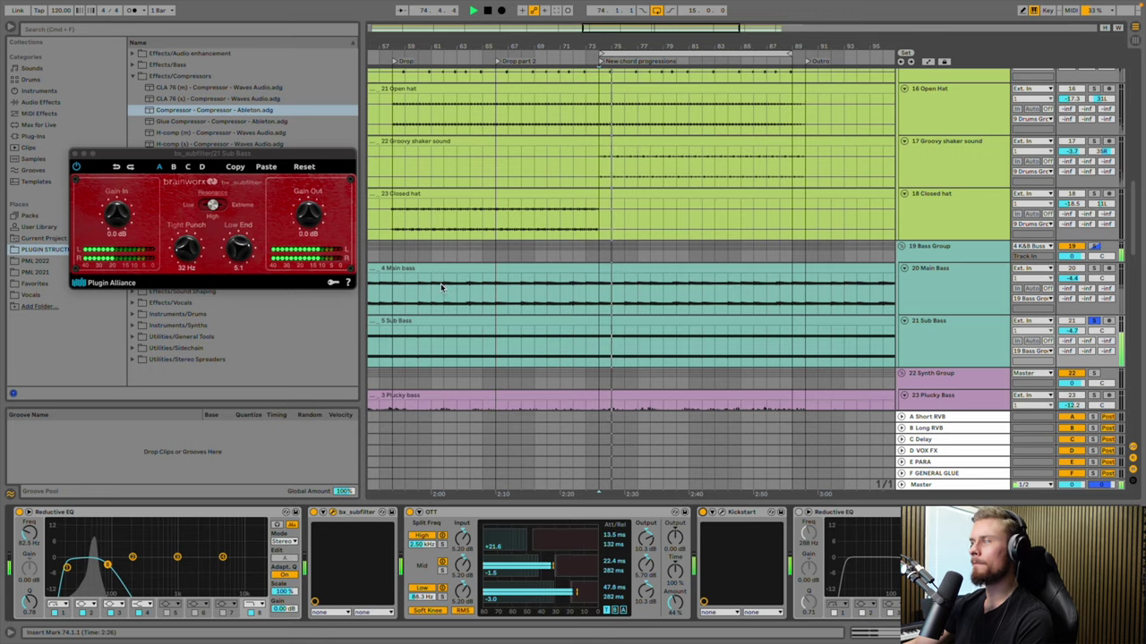
key(Tab)
key(Tab)
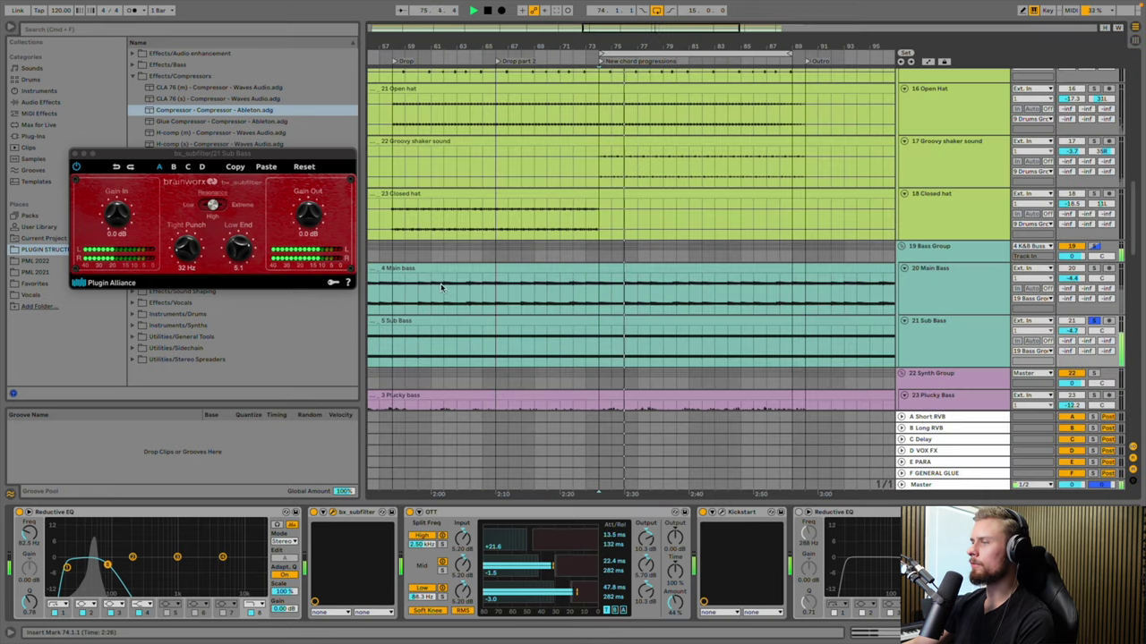
drag(1076, 334, 1077, 340)
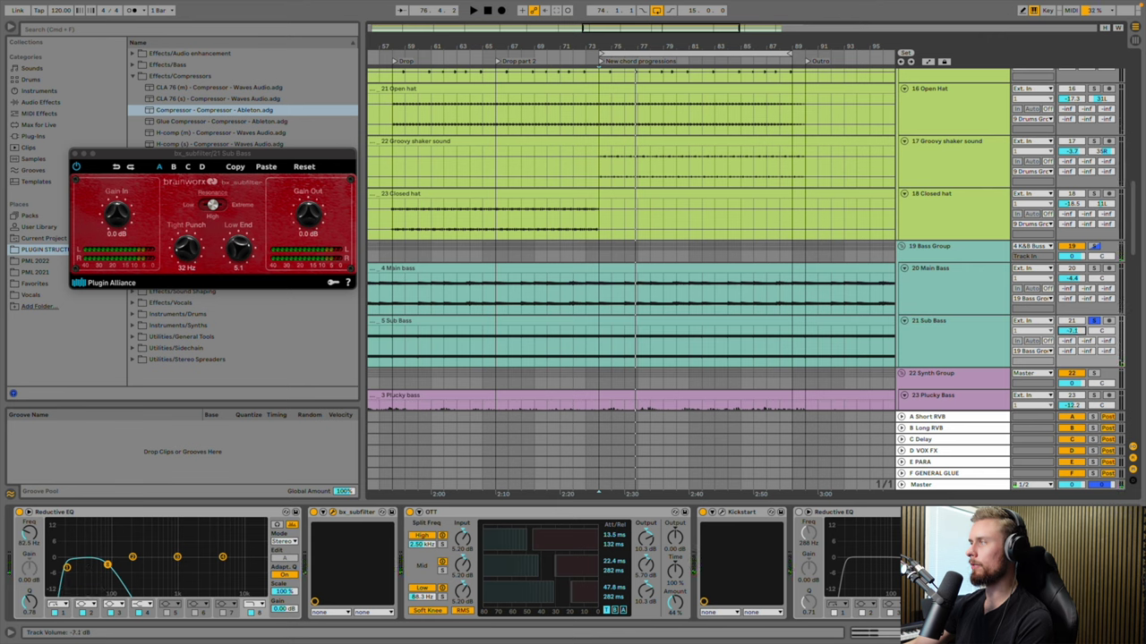
key(space)
drag(1079, 333, 1071, 344)
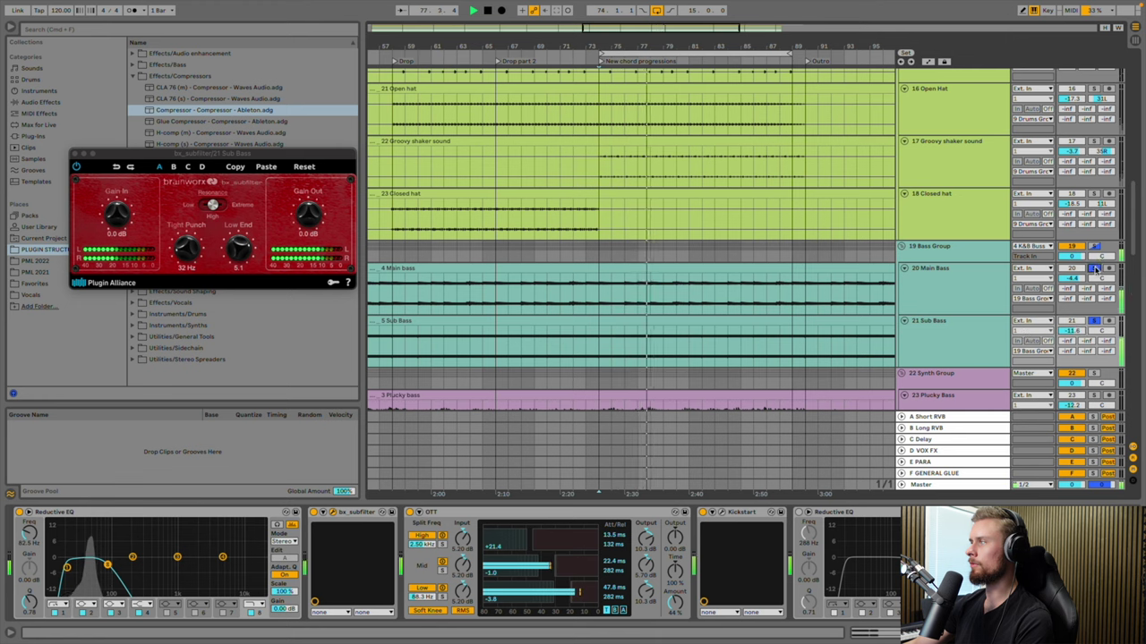
Close bx_subfilter and audition the Kick Group, Main Bass and Sub Bass soloed together
click(78, 154)
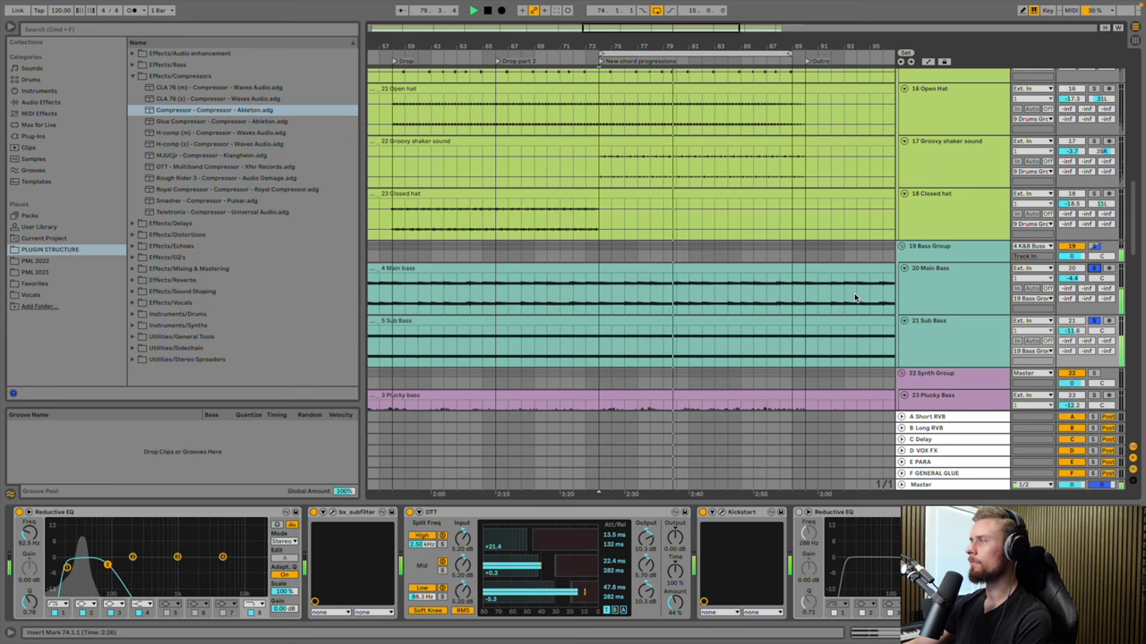
scroll(854, 298, up, 2)
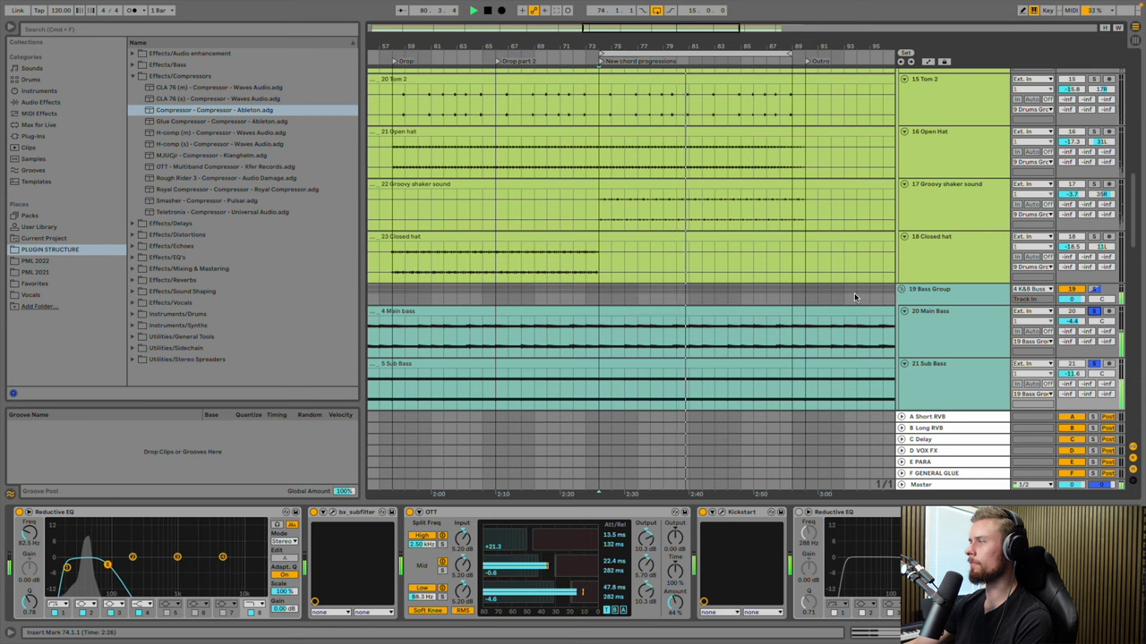
scroll(859, 295, up, 10)
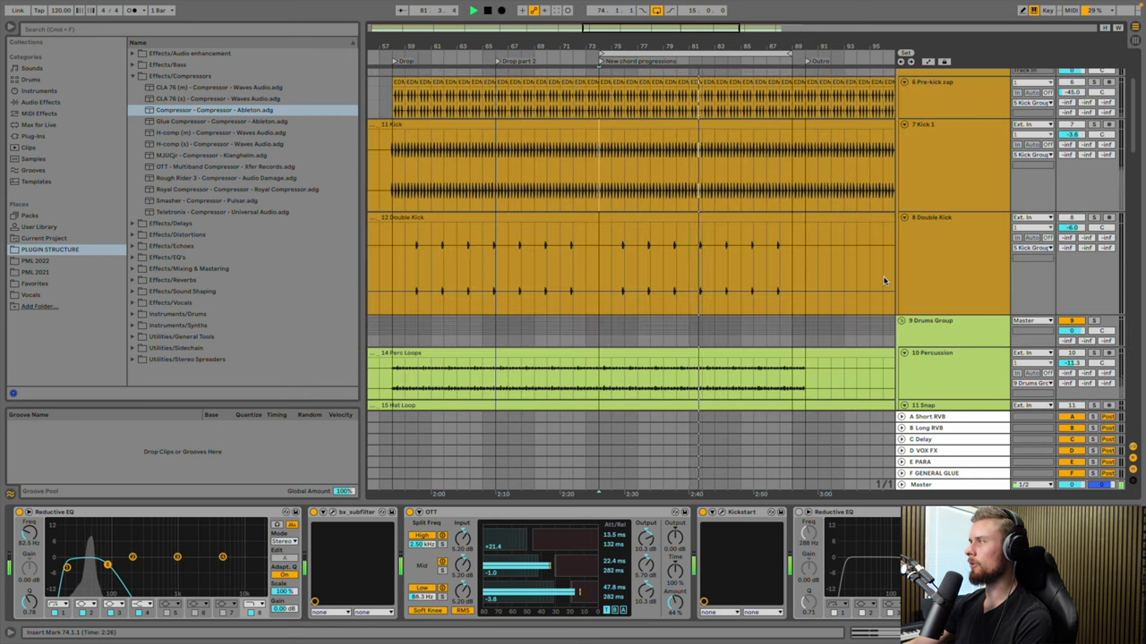
scroll(884, 281, up, 5)
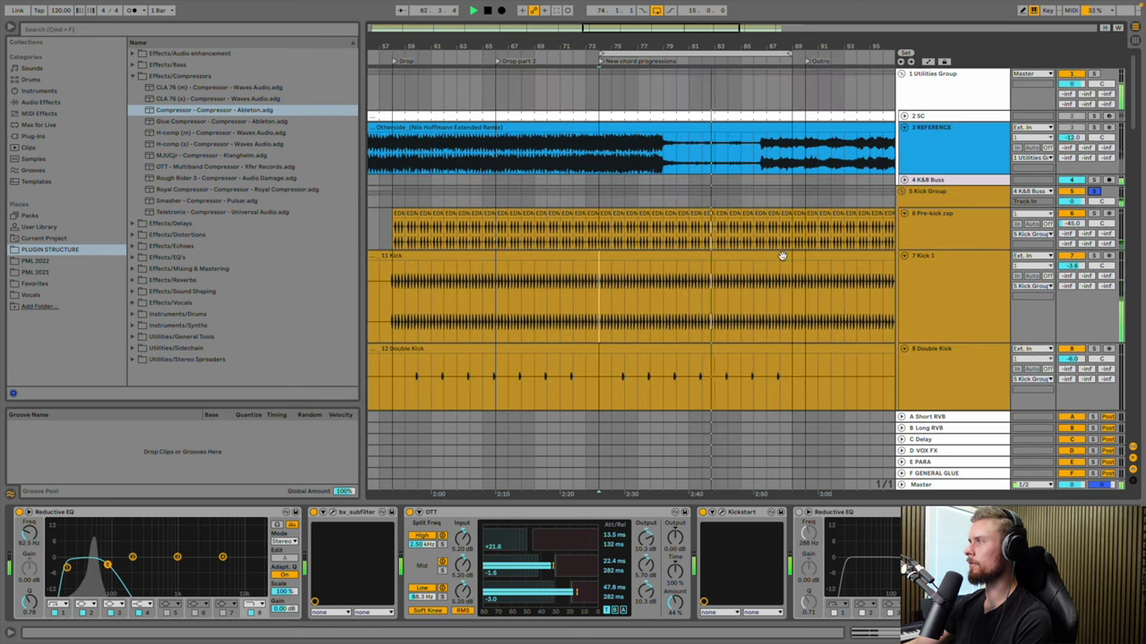
scroll(745, 253, down, 6)
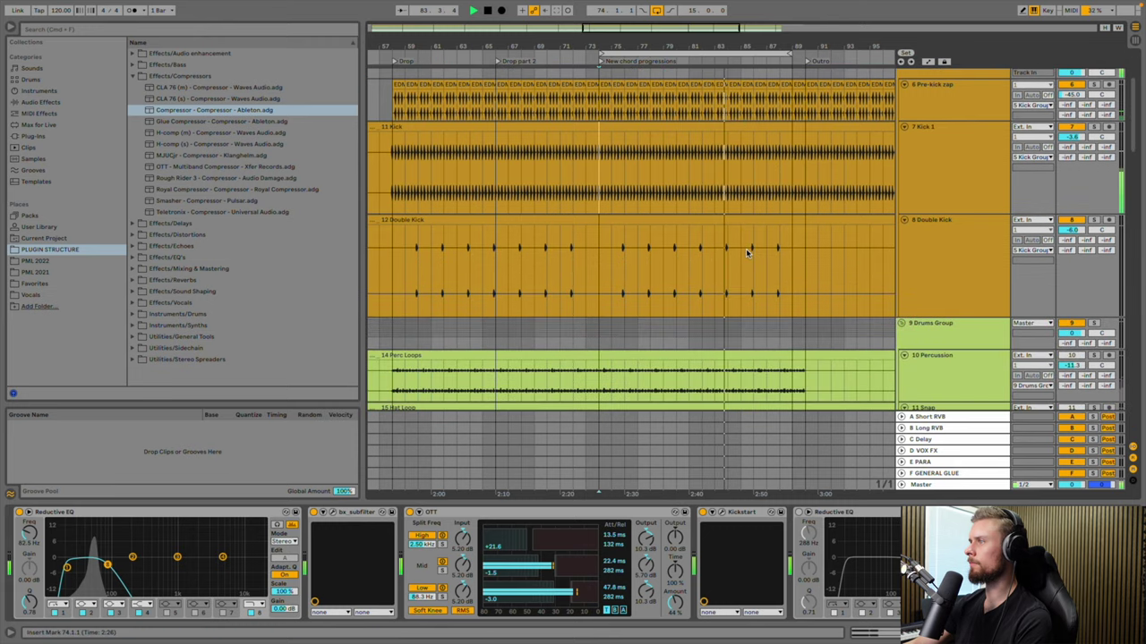
scroll(745, 253, down, 3)
scroll(746, 250, down, 6)
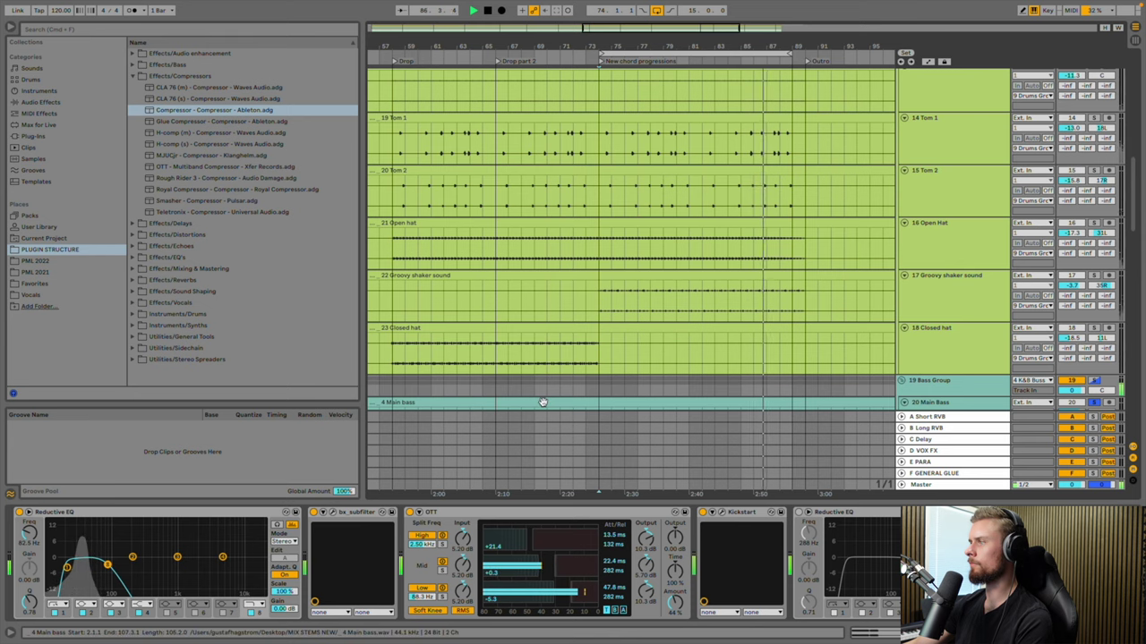
scroll(548, 400, down, 3)
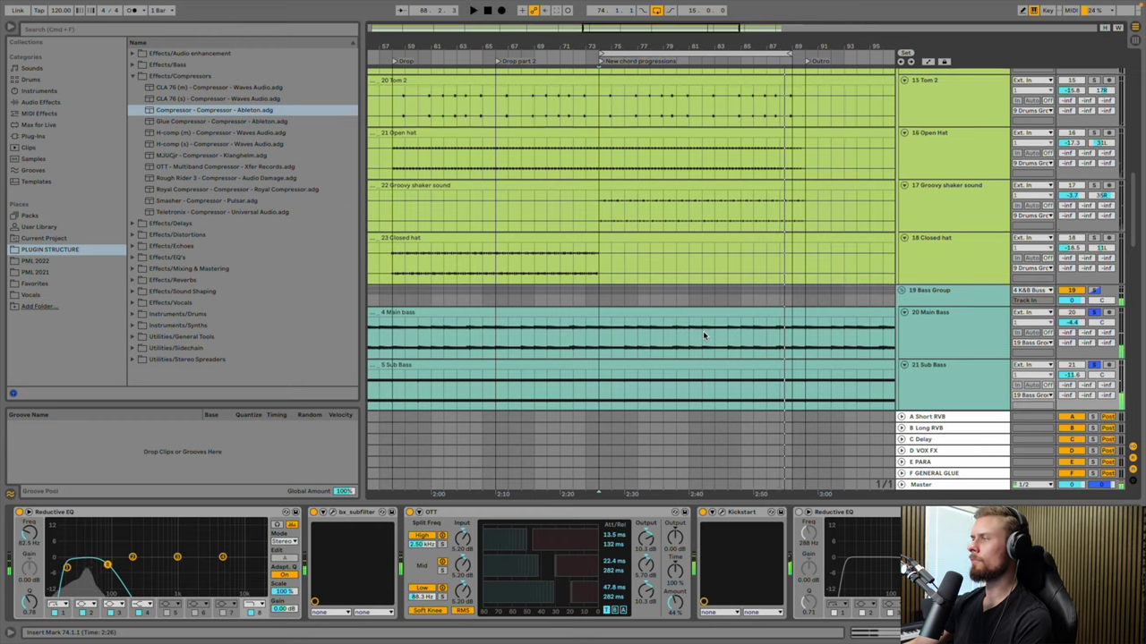
Clear the bass track solos, solo the Plucky Bass track and display its device chain
scroll(703, 335, down, 5)
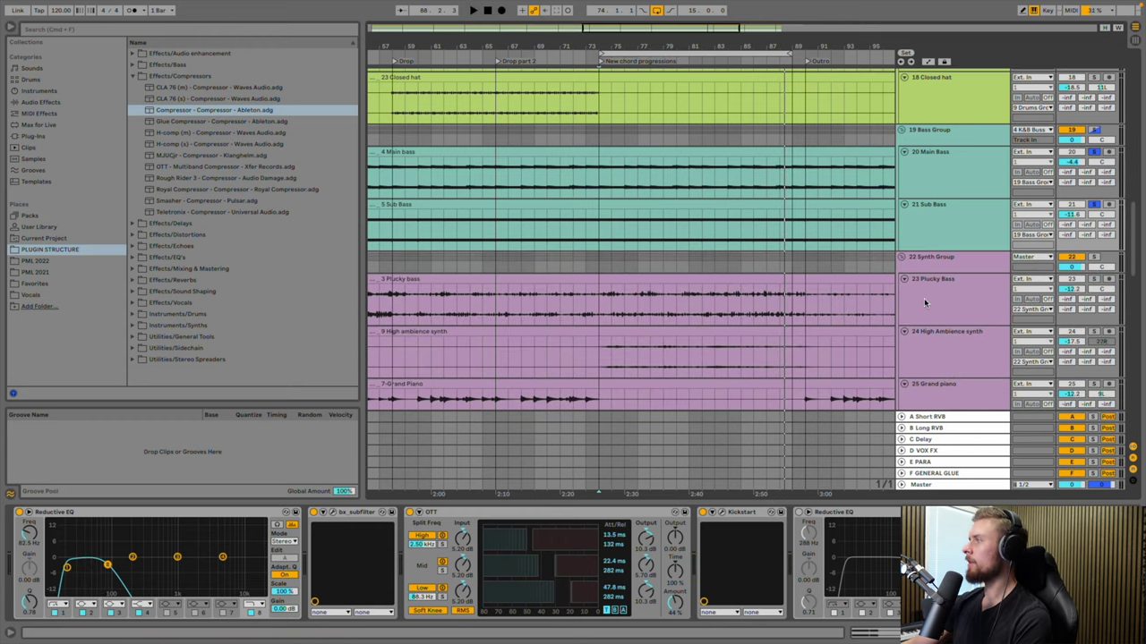
click(929, 261)
scroll(1074, 278, up, 3)
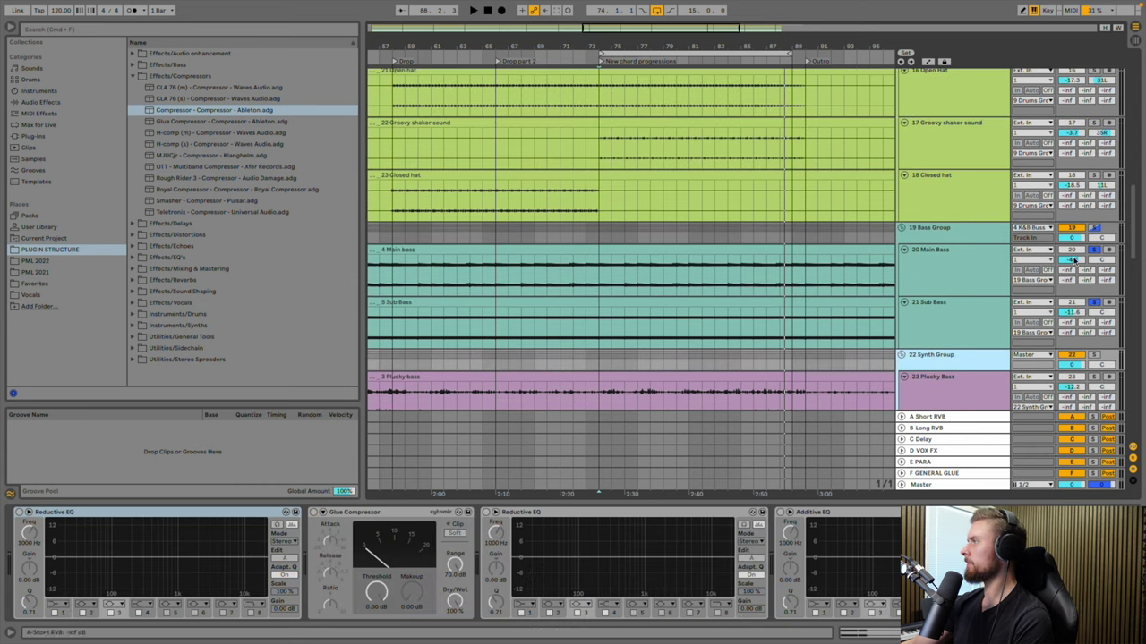
click(1093, 251)
scroll(1092, 304, up, 6)
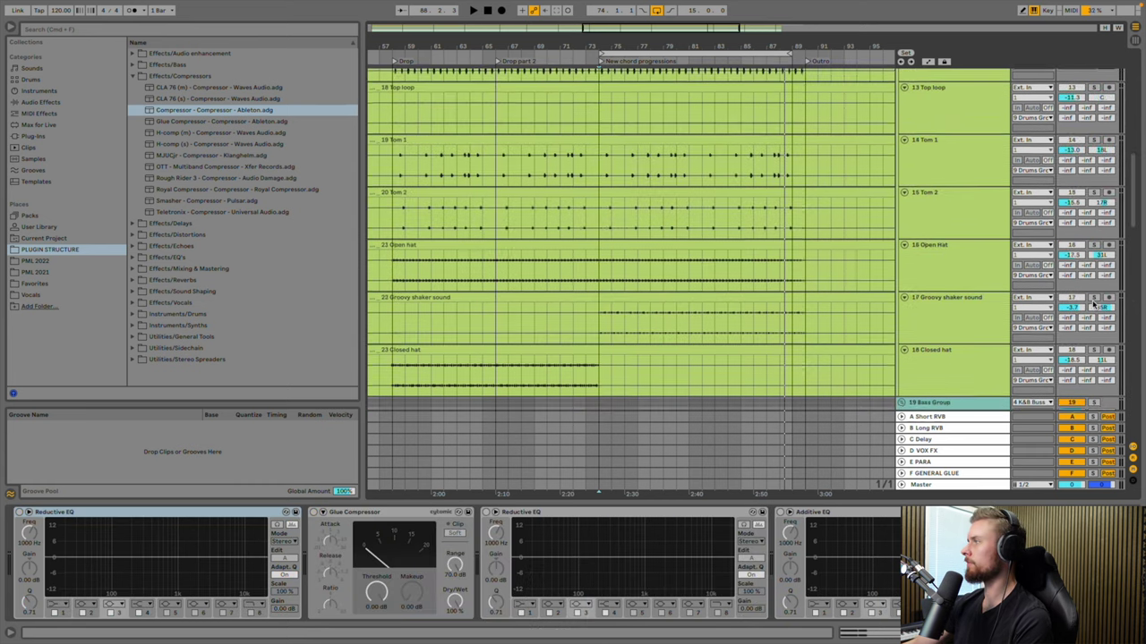
scroll(1085, 304, down, 10)
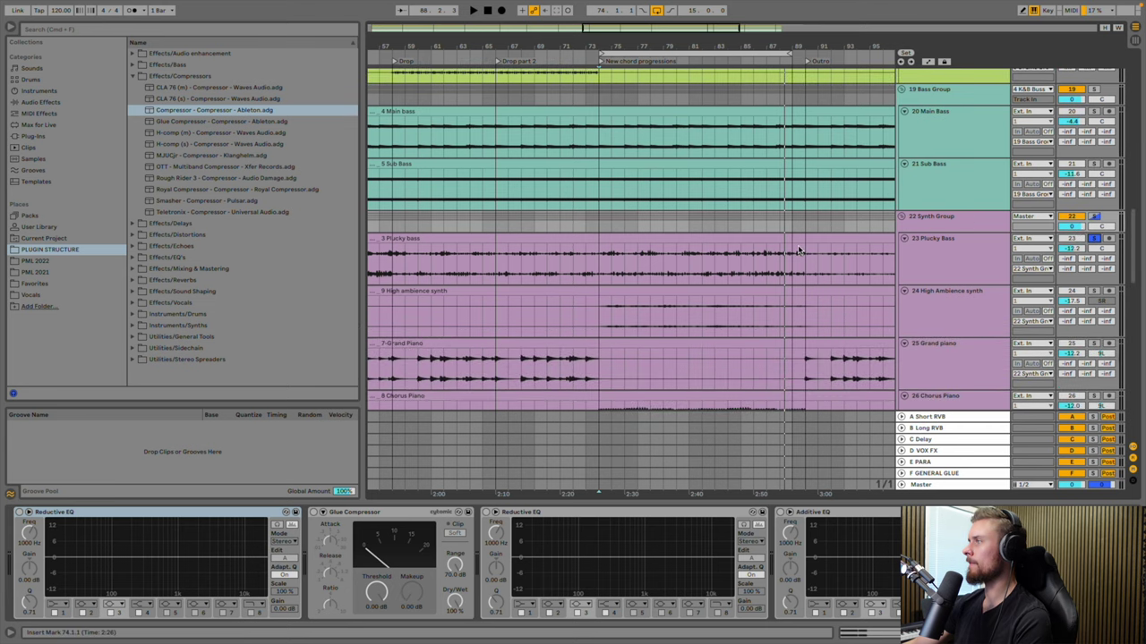
click(892, 250)
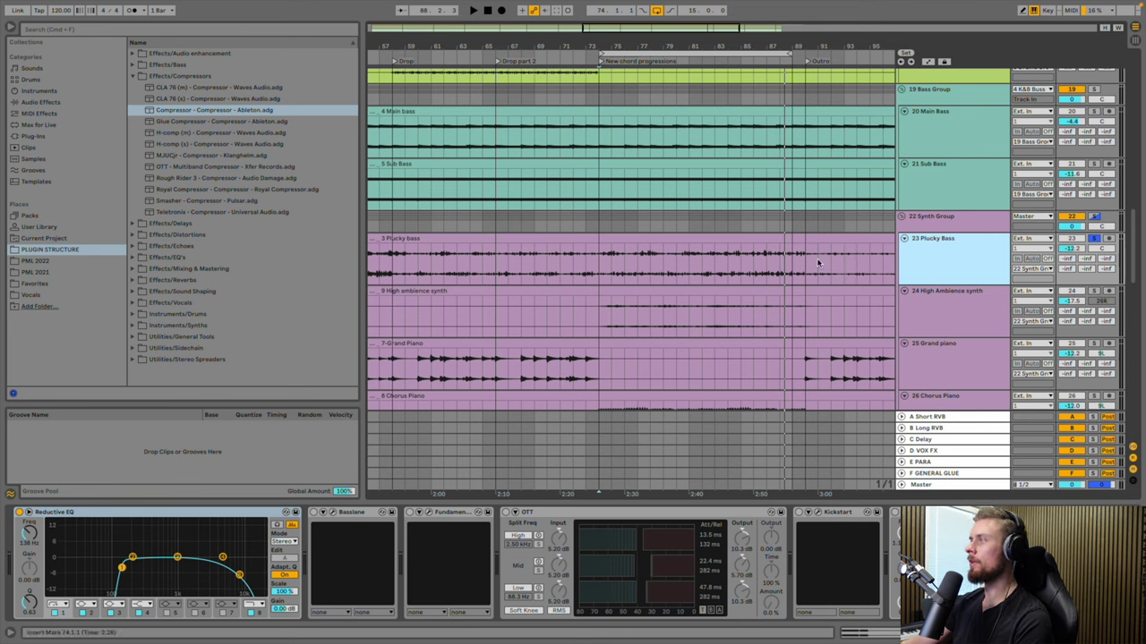
Delete the Basslane, OTT and "Fundamen..." devices from the Plucky Bass track
click(449, 513)
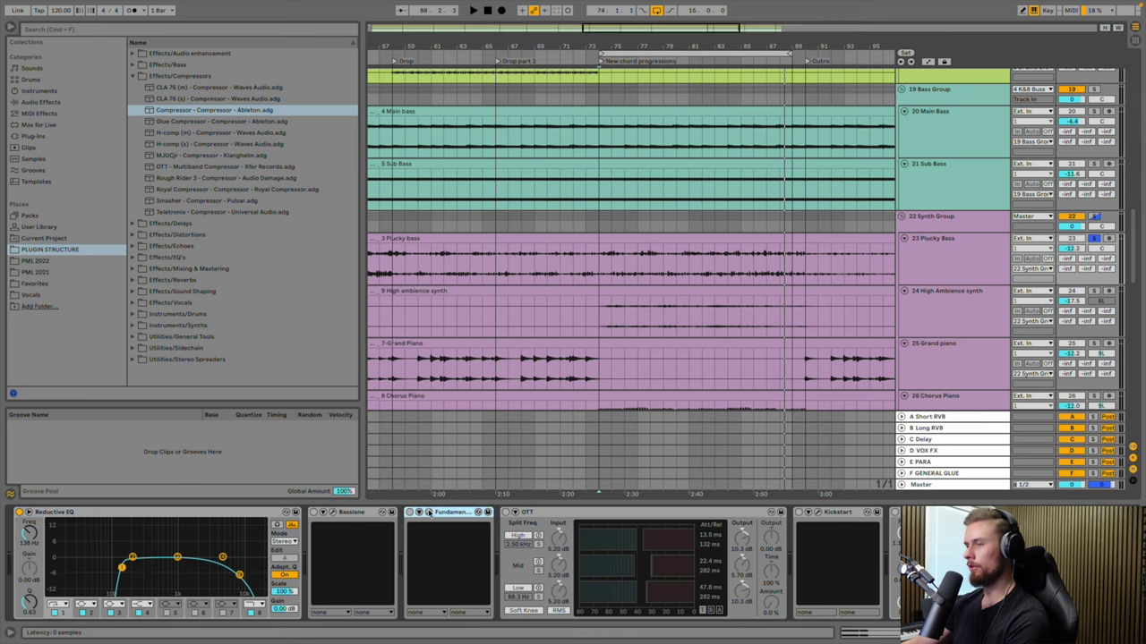
key(Delete)
click(370, 513)
key(Delete)
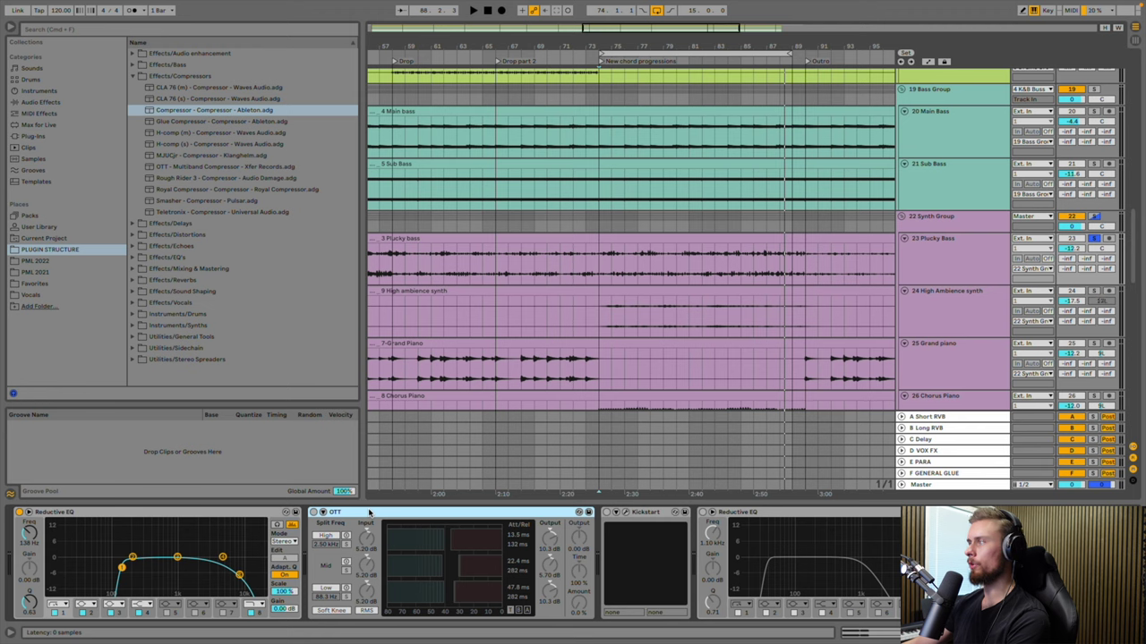
key(Delete)
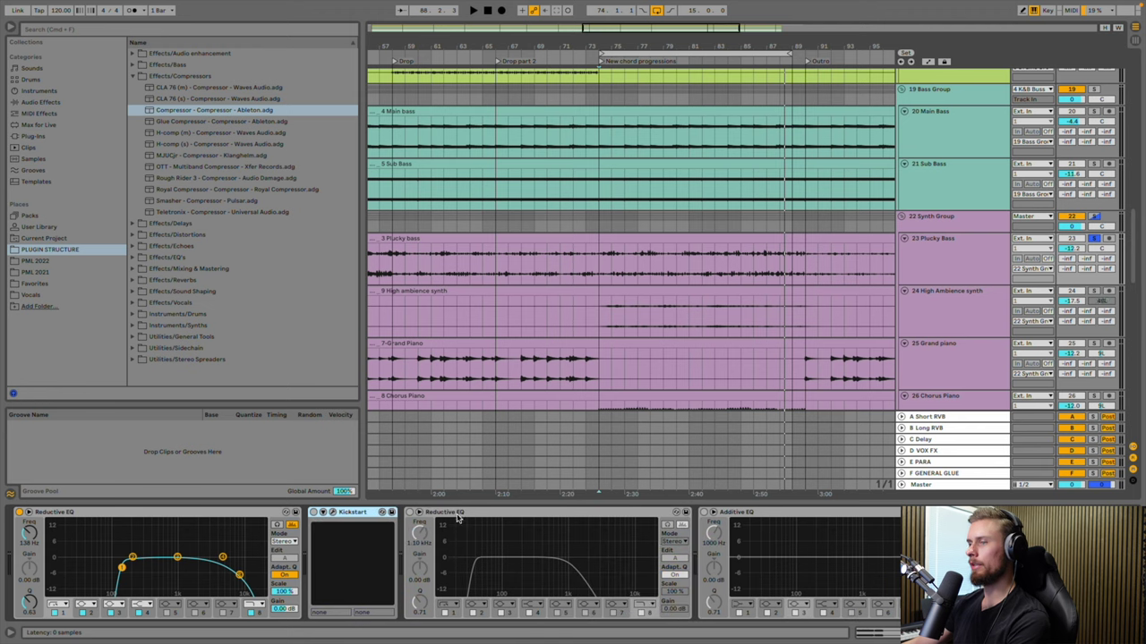
Enable Kickstart on Plucky Bass, audition it against bypass with mix values of 70% and 95%, and close its window
key(space)
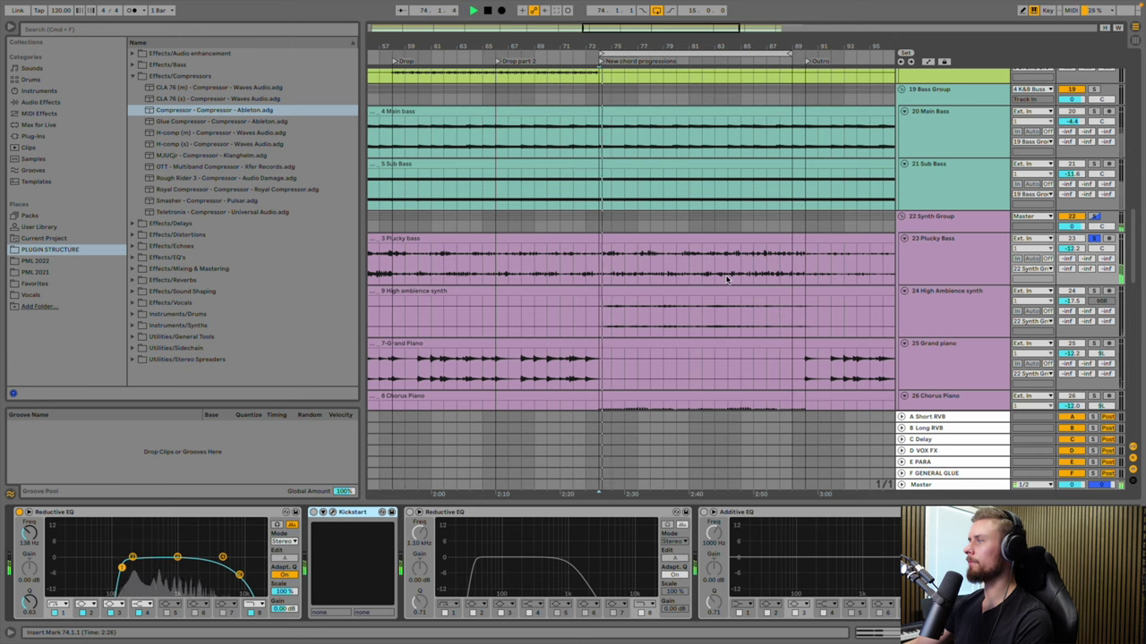
click(333, 513)
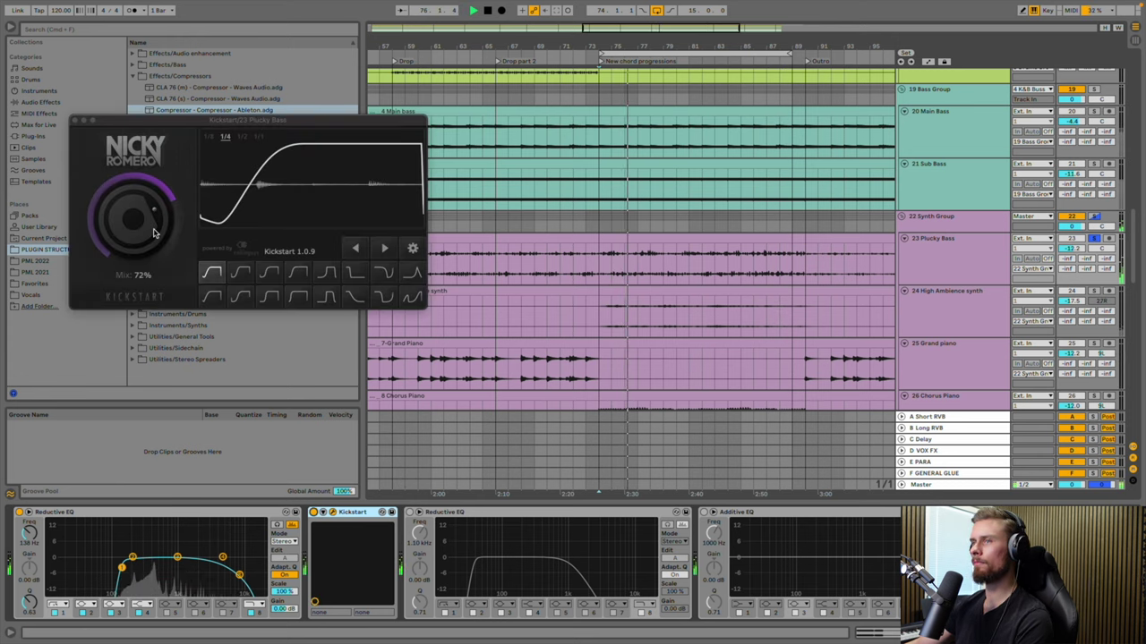
drag(149, 229, 150, 234)
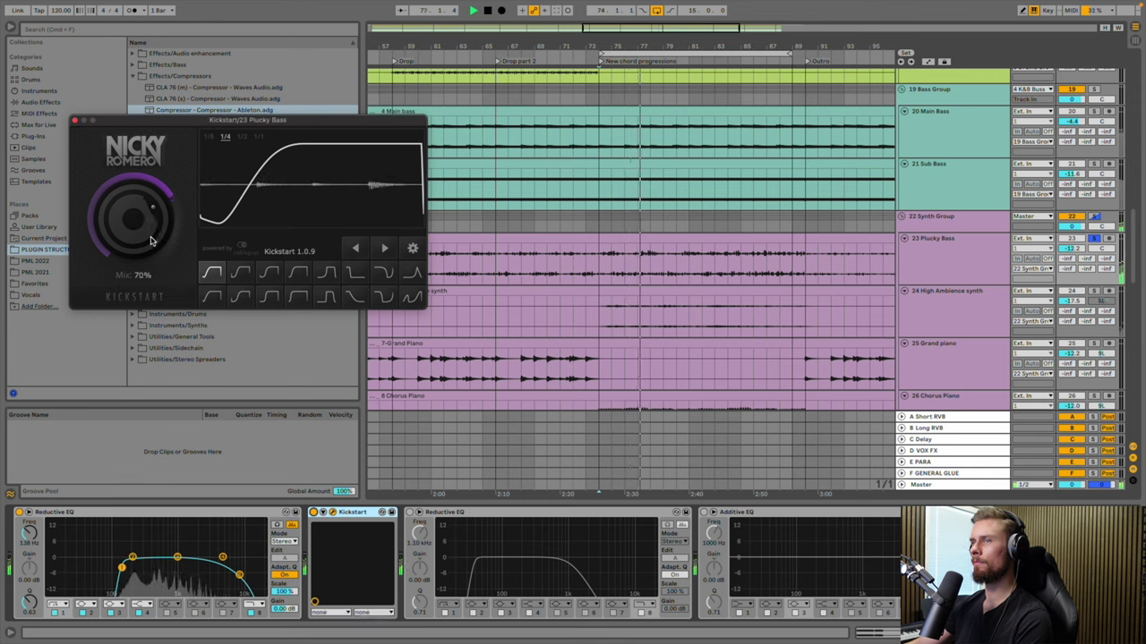
click(314, 516)
click(314, 513)
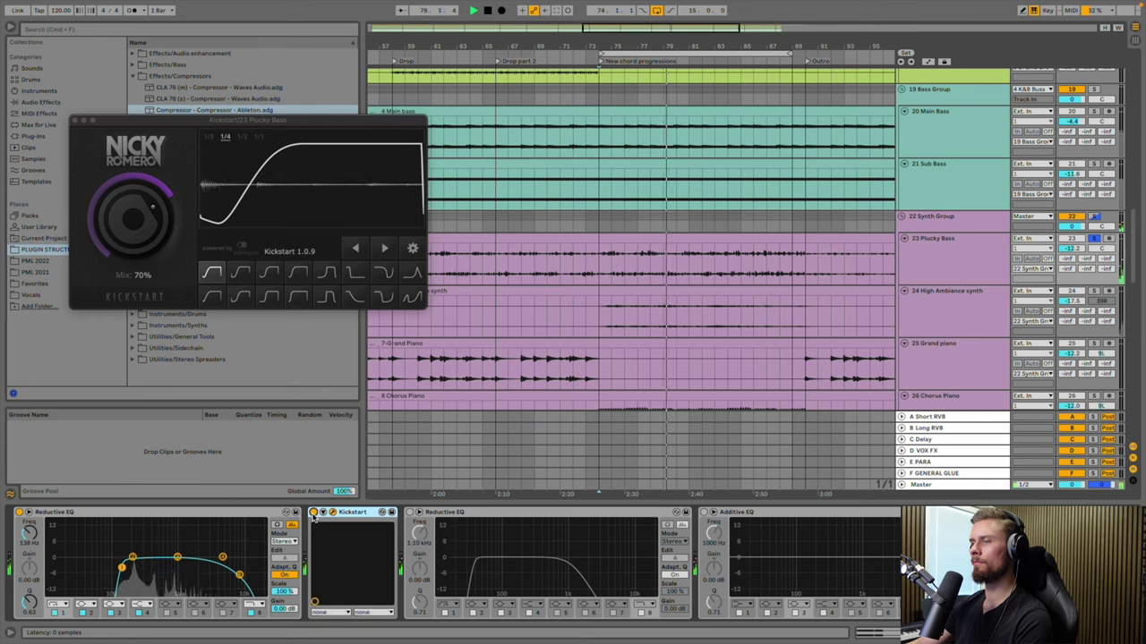
mouse_move(126, 226)
mouse_down()
mouse_move(126, 192)
mouse_move(127, 234)
mouse_up()
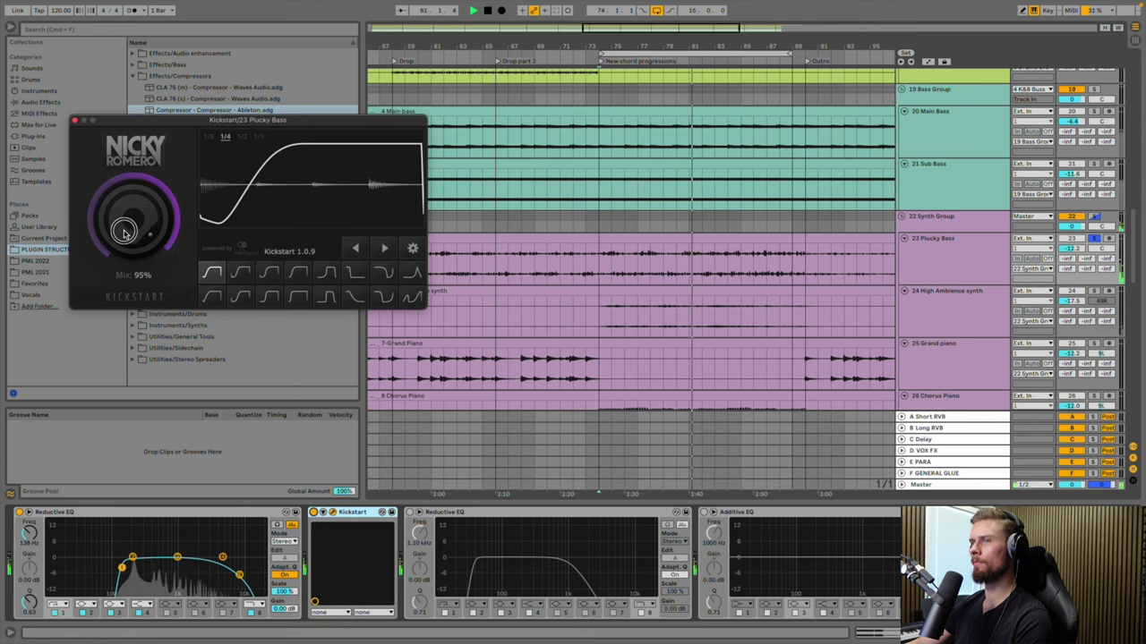
click(75, 119)
Insert the Ableton Compressor preset before Kickstart on Plucky Bass and set its threshold to -25.5 dB
drag(183, 113, 317, 519)
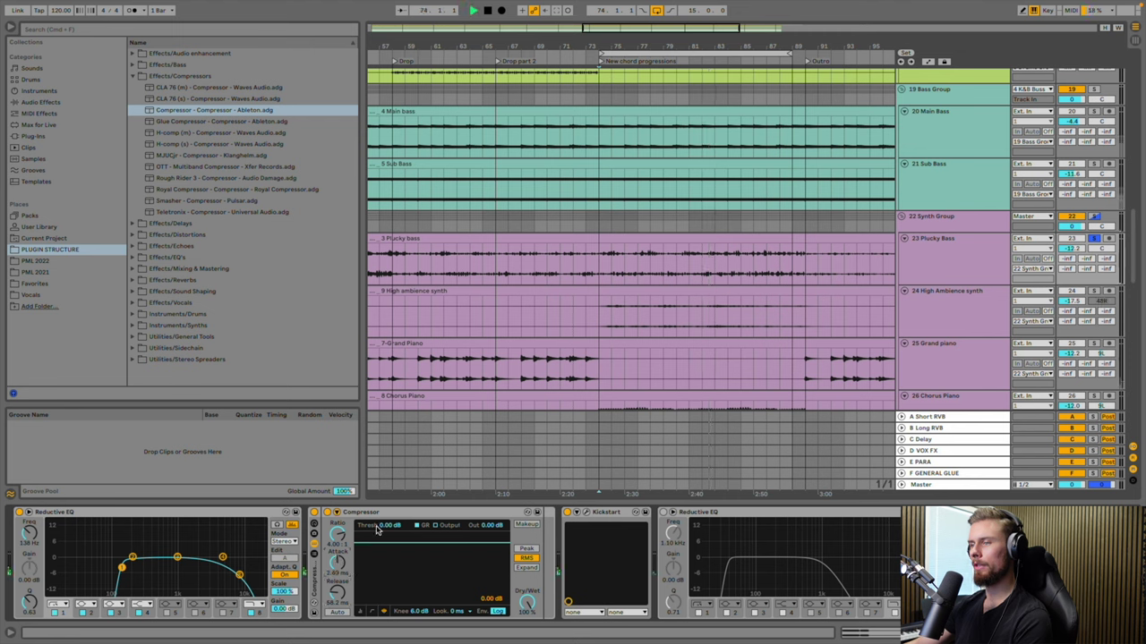
drag(376, 530, 376, 617)
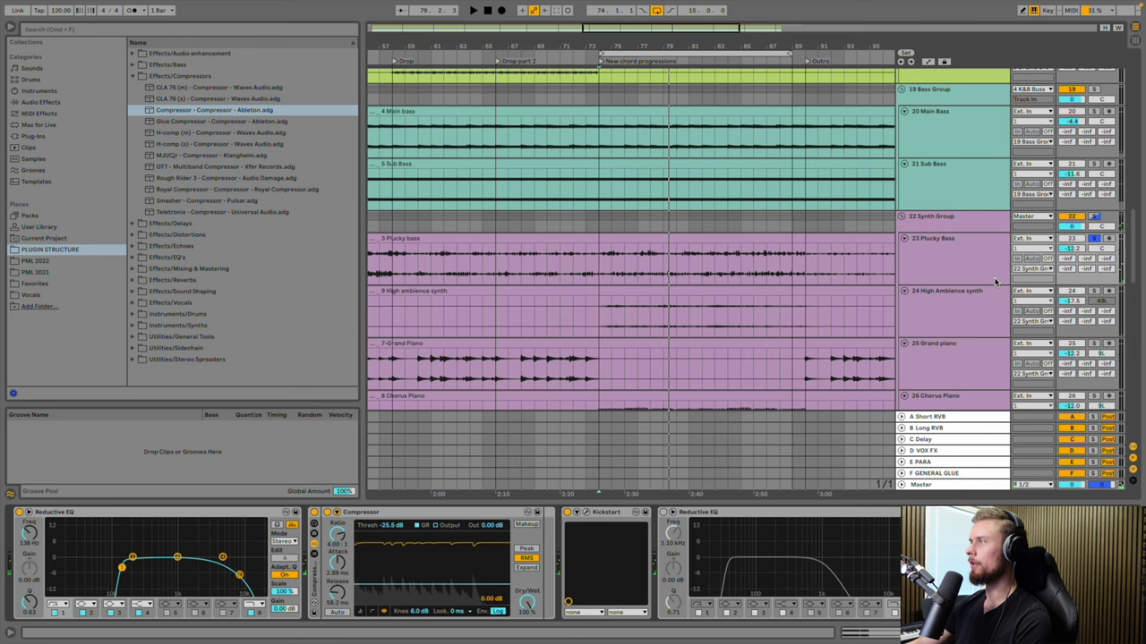
Solo the High Ambience synth track and play it from the start of the New chord progressions section
click(1093, 238)
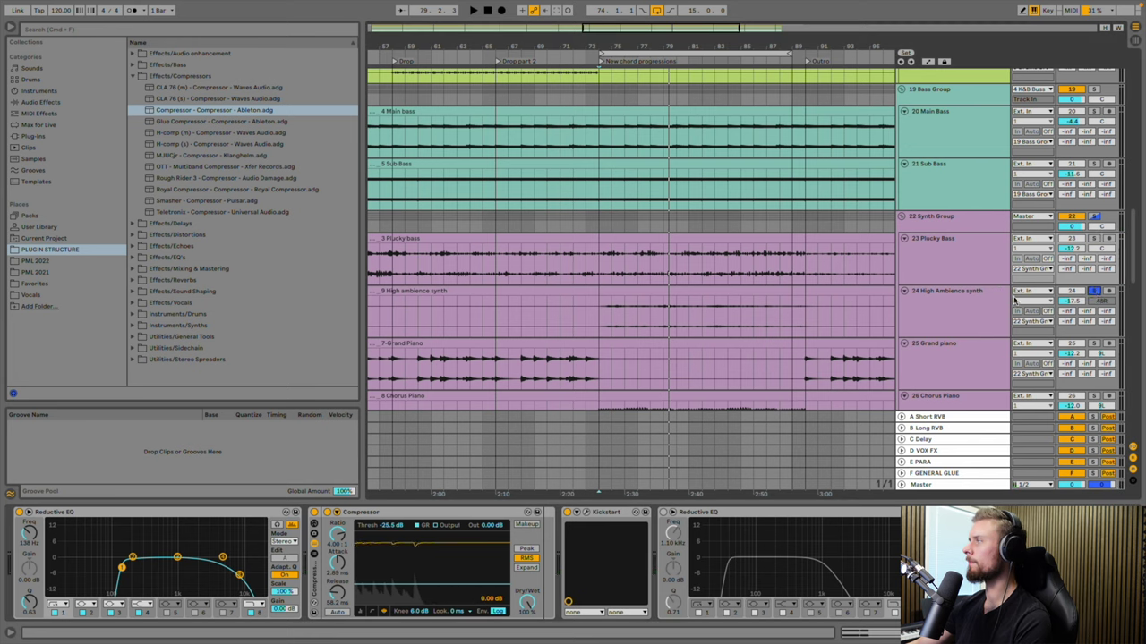
click(927, 307)
click(603, 311)
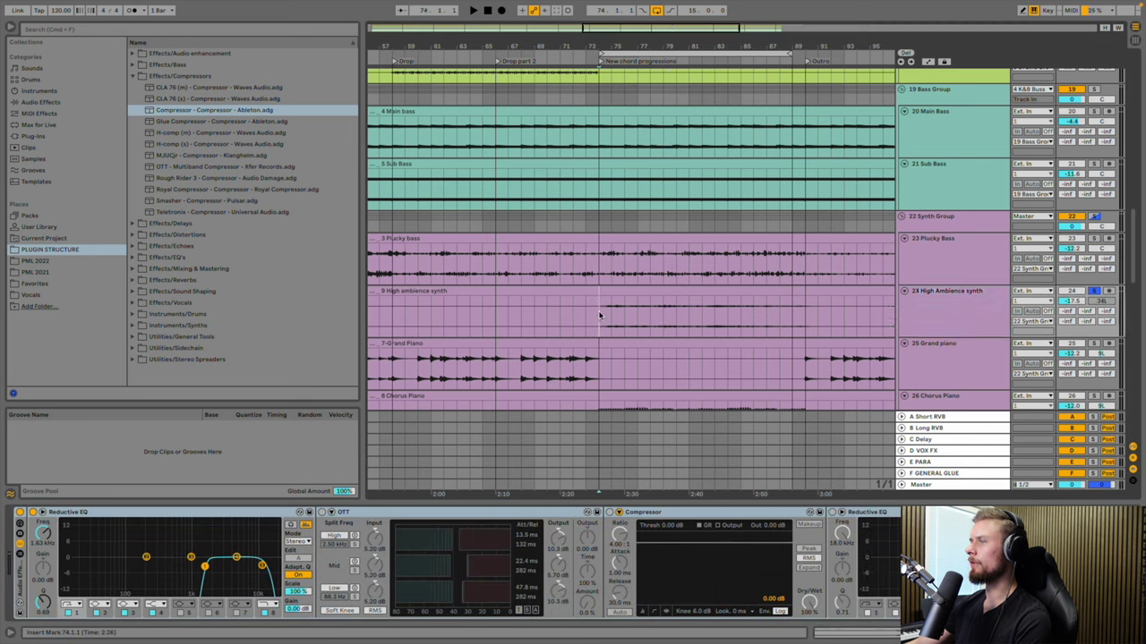
key(space)
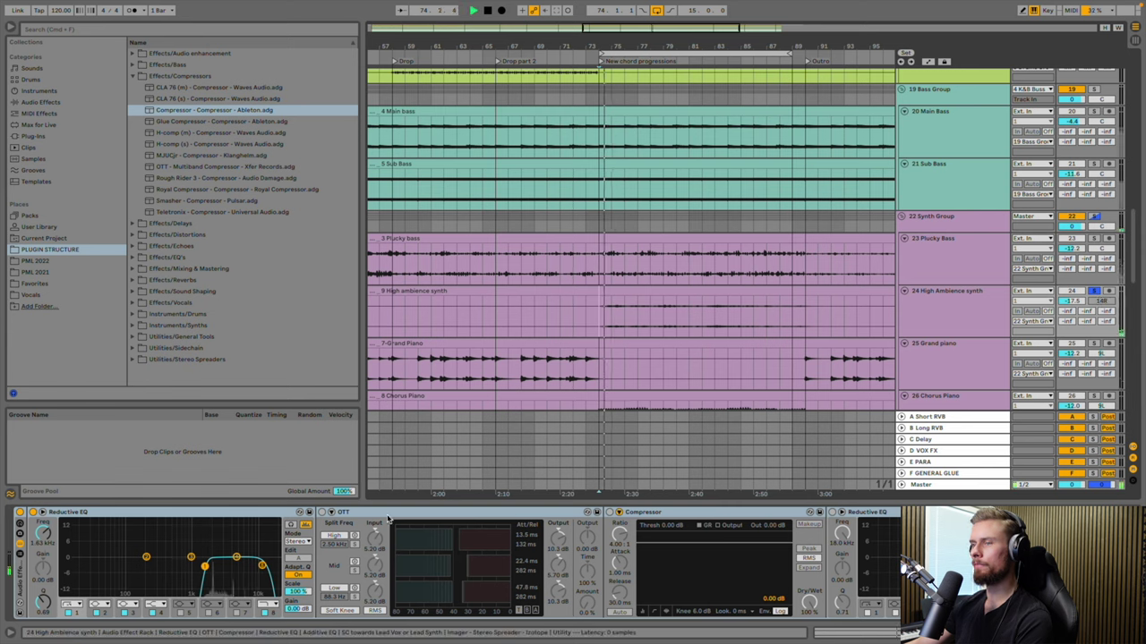
Enable OTT on High Ambience synth with a 6% amount and the Compressor with a -40.3 dB threshold
click(323, 513)
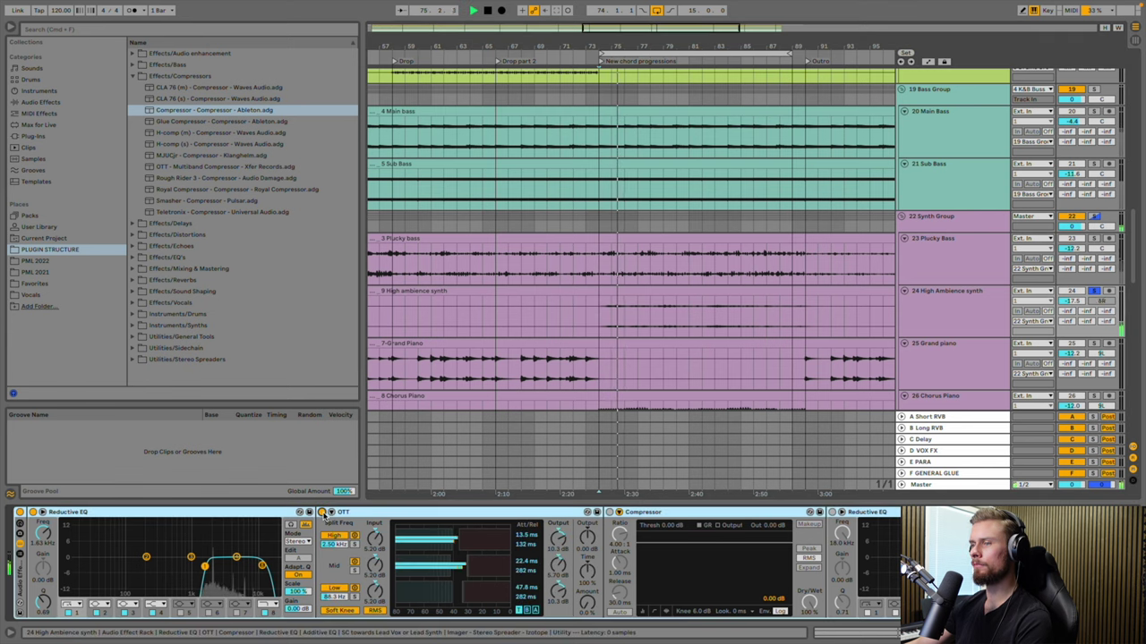
drag(593, 605, 592, 578)
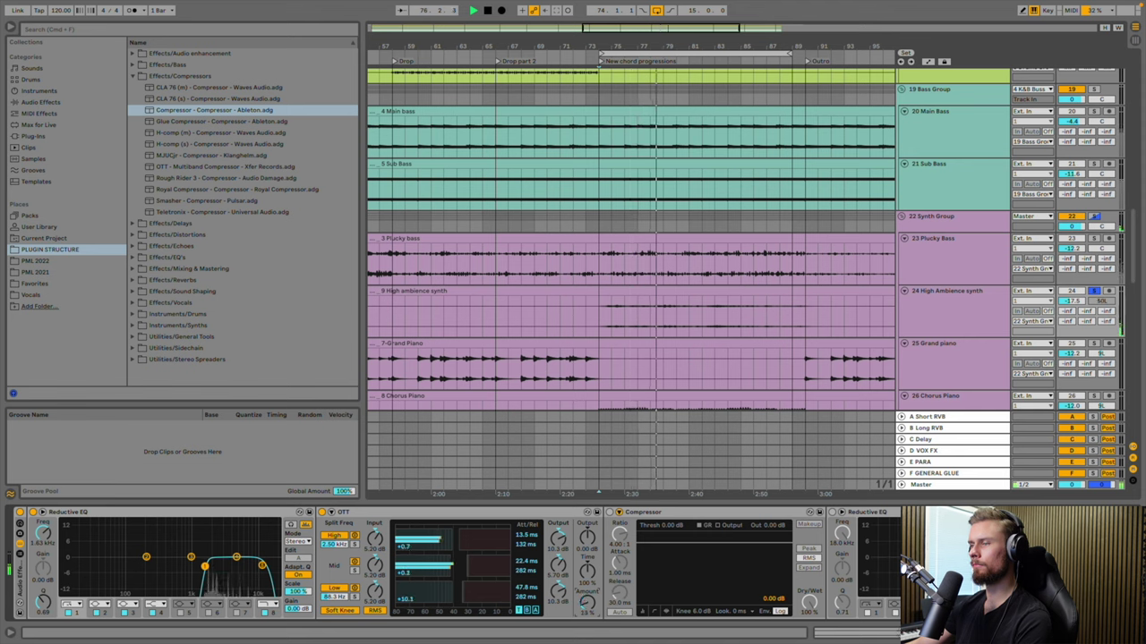
drag(698, 539, 698, 580)
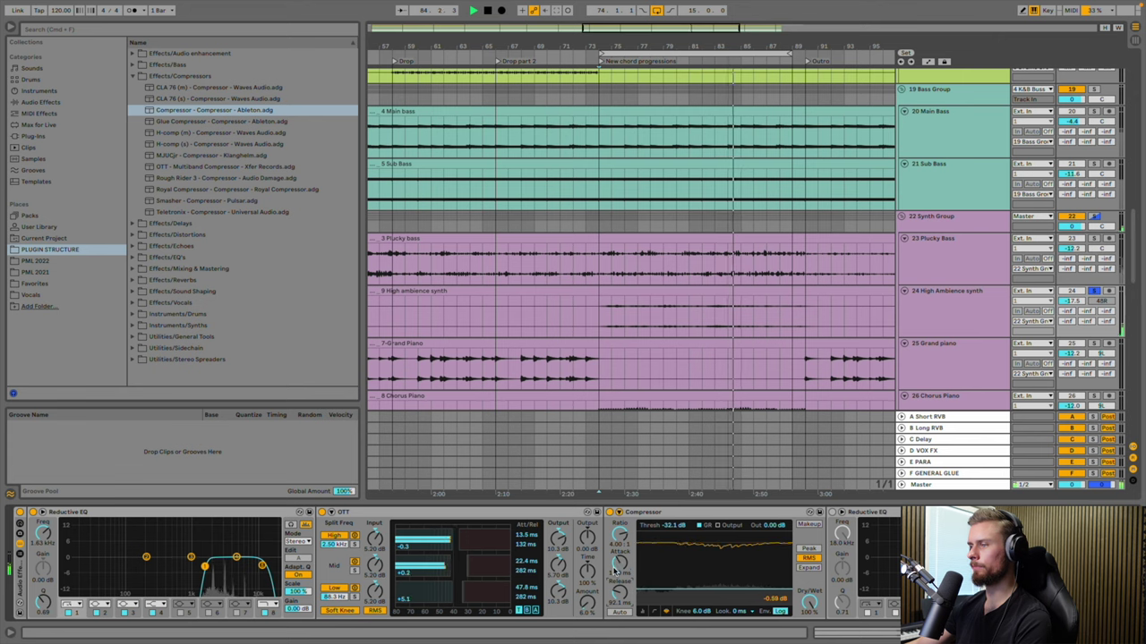
mouse_move(653, 580)
mouse_down()
mouse_move(653, 617)
mouse_move(653, 591)
mouse_up()
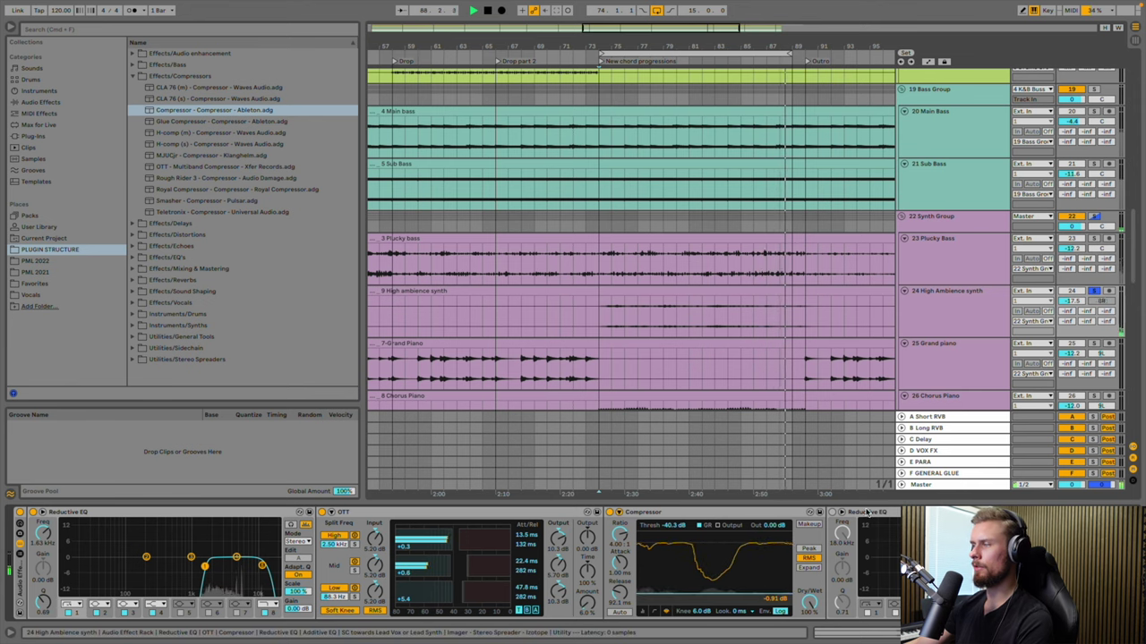
Enable the Reductive EQ after the Compressor, sweep a narrow band for resonances and cut -7.62 dB at 5.40 kHz with Q 4.18
click(831, 512)
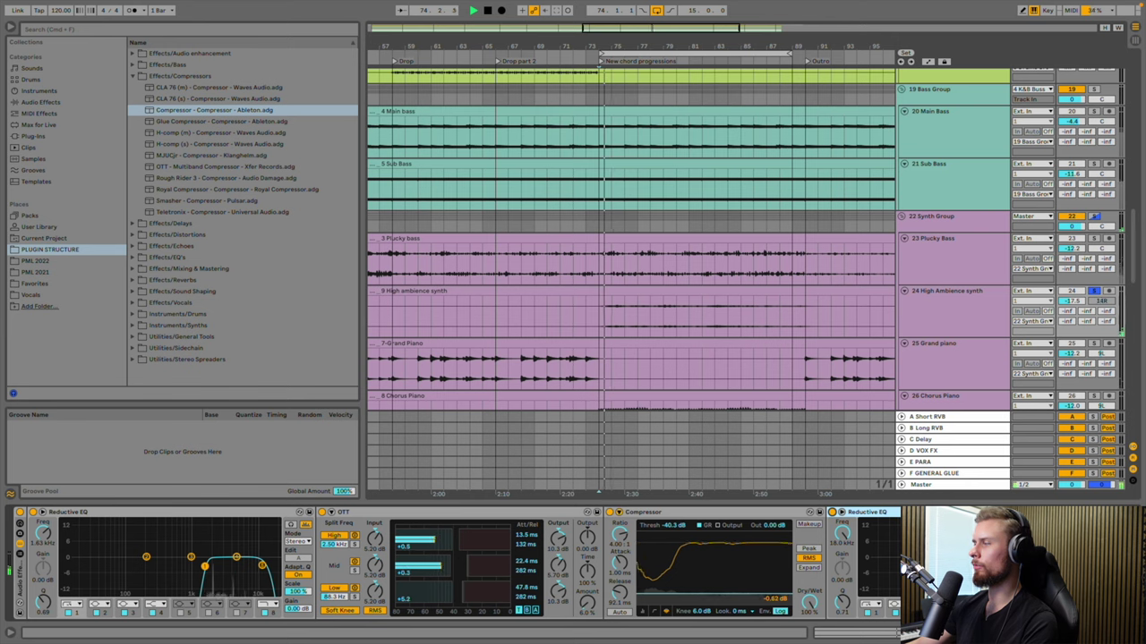
click(895, 521)
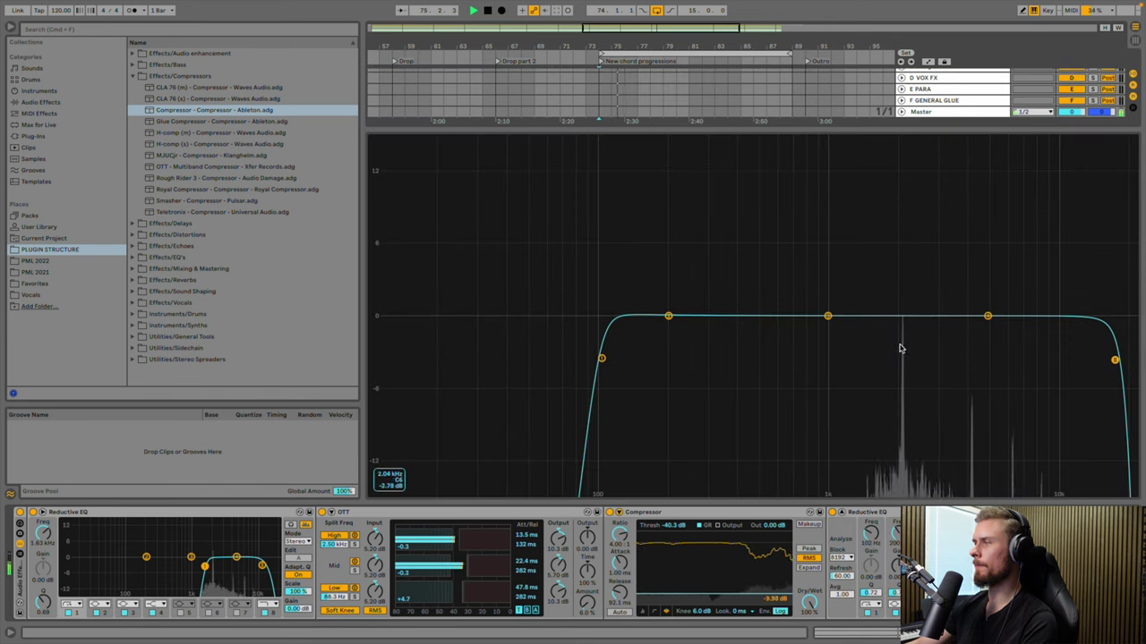
drag(830, 316, 913, 320)
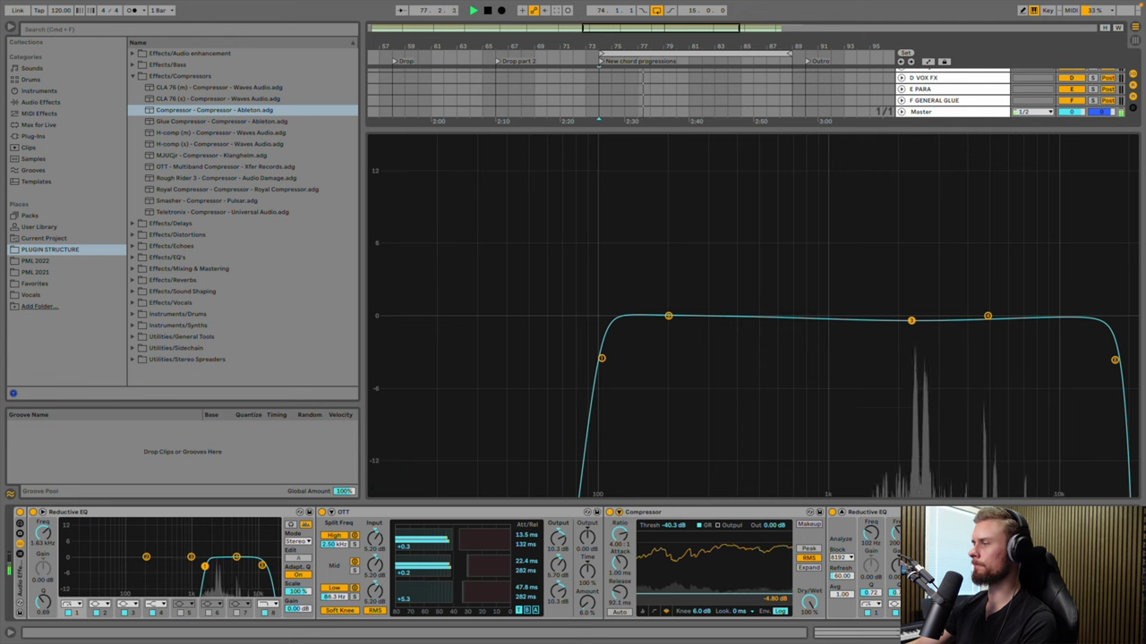
scroll(912, 320, up, 3)
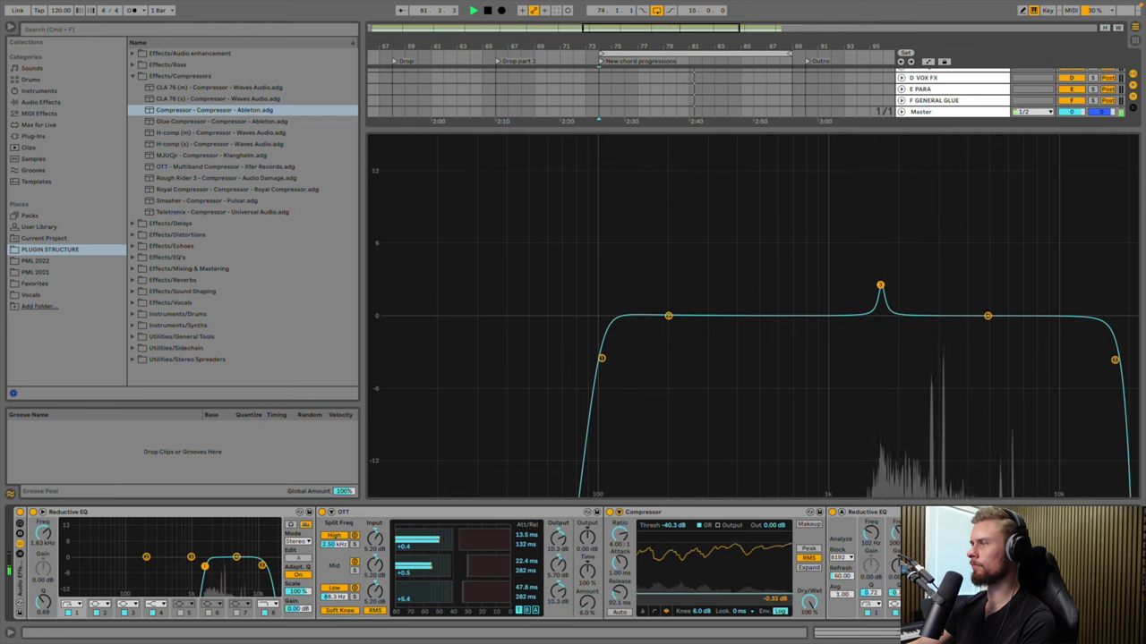
drag(880, 234, 904, 235)
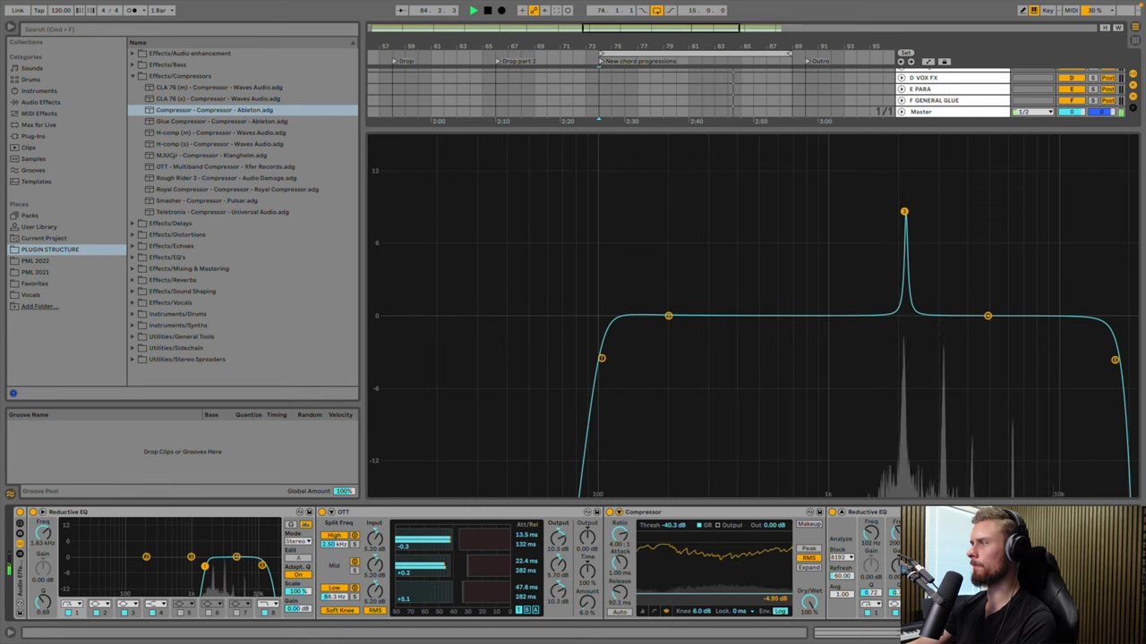
drag(904, 212, 995, 338)
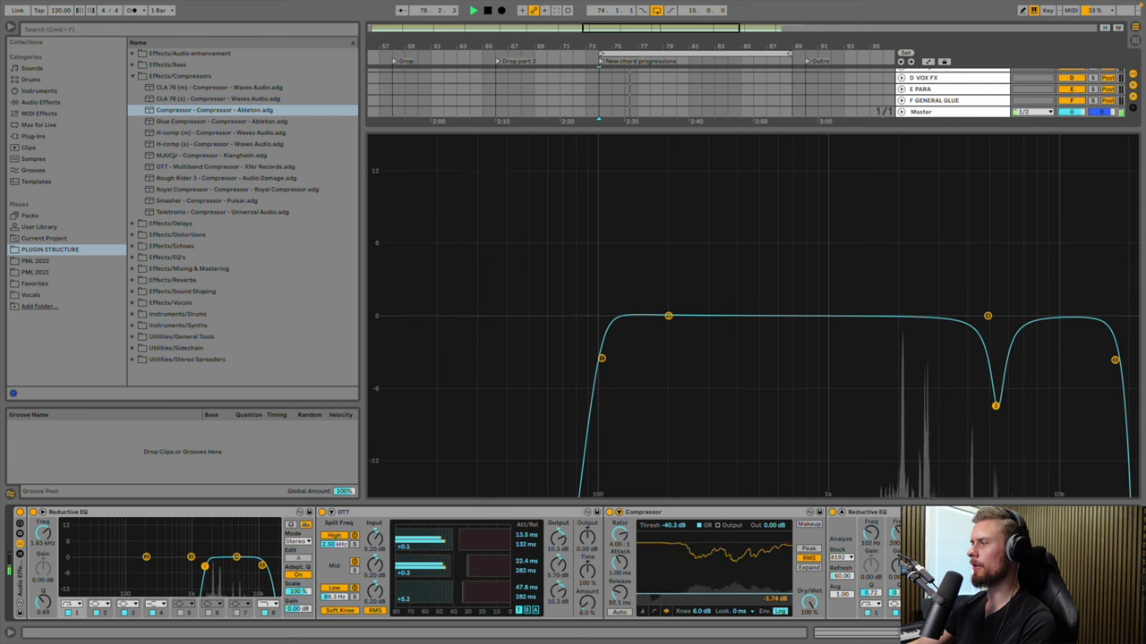
key(Escape)
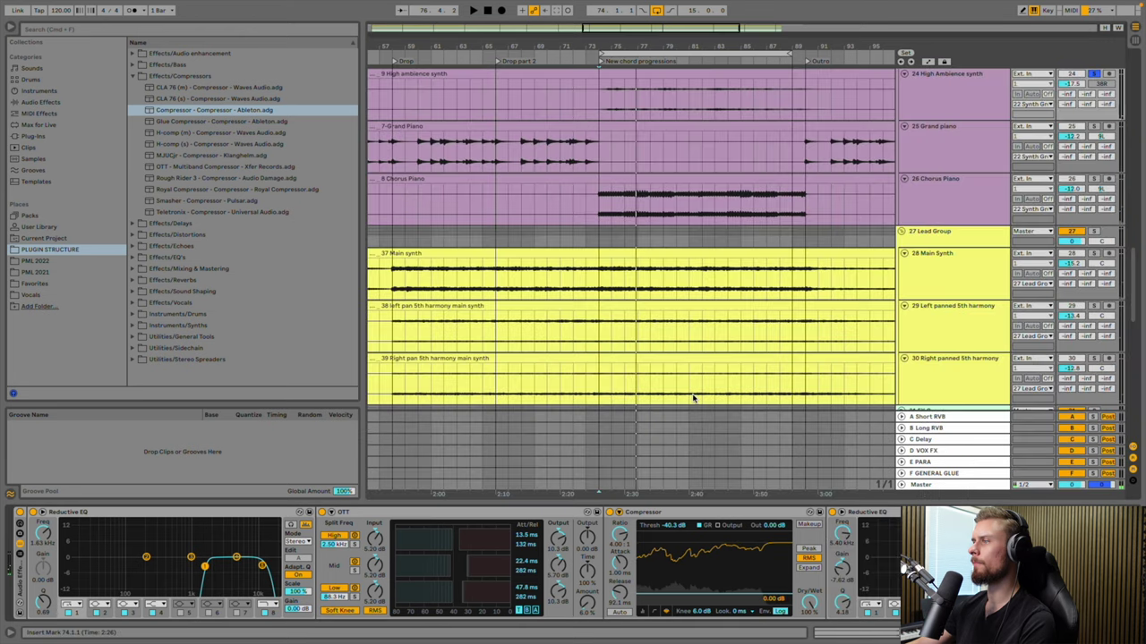
Enable the lead sidechain compressor on High Ambience synth, source it from 28 Main Synth and set its threshold to -24.6 dB
scroll(830, 534, right, 10)
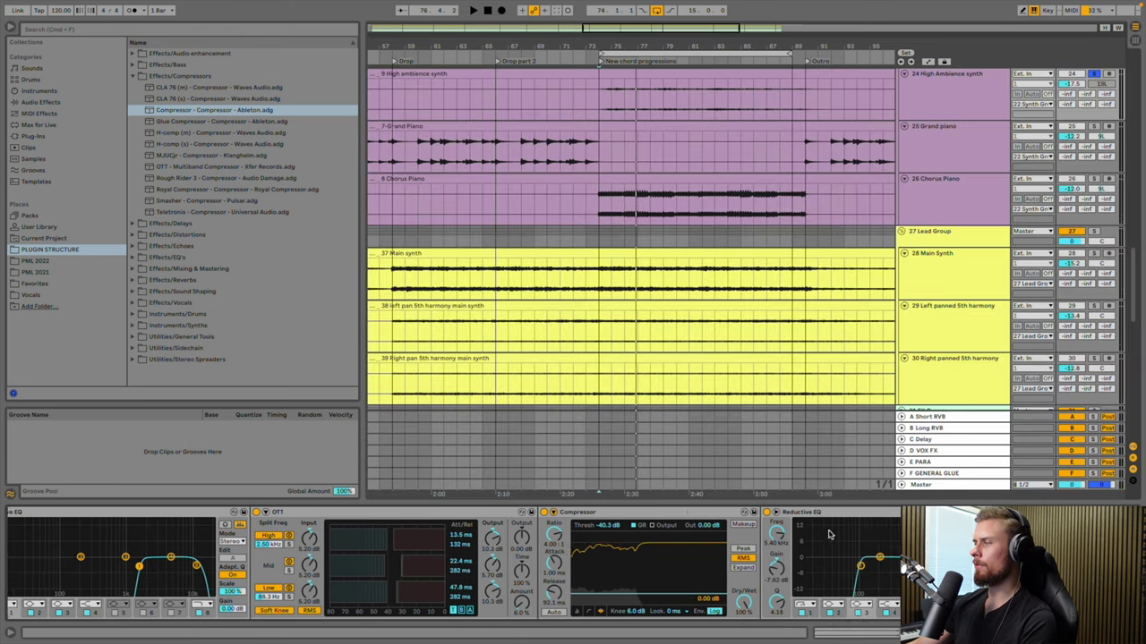
scroll(828, 534, right, 10)
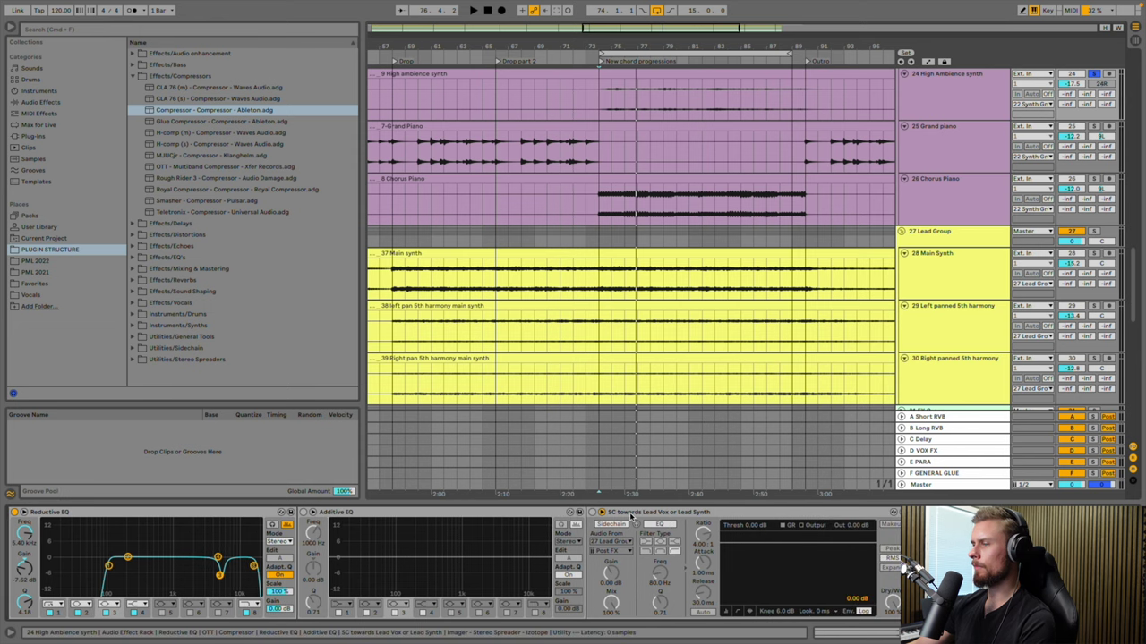
click(628, 515)
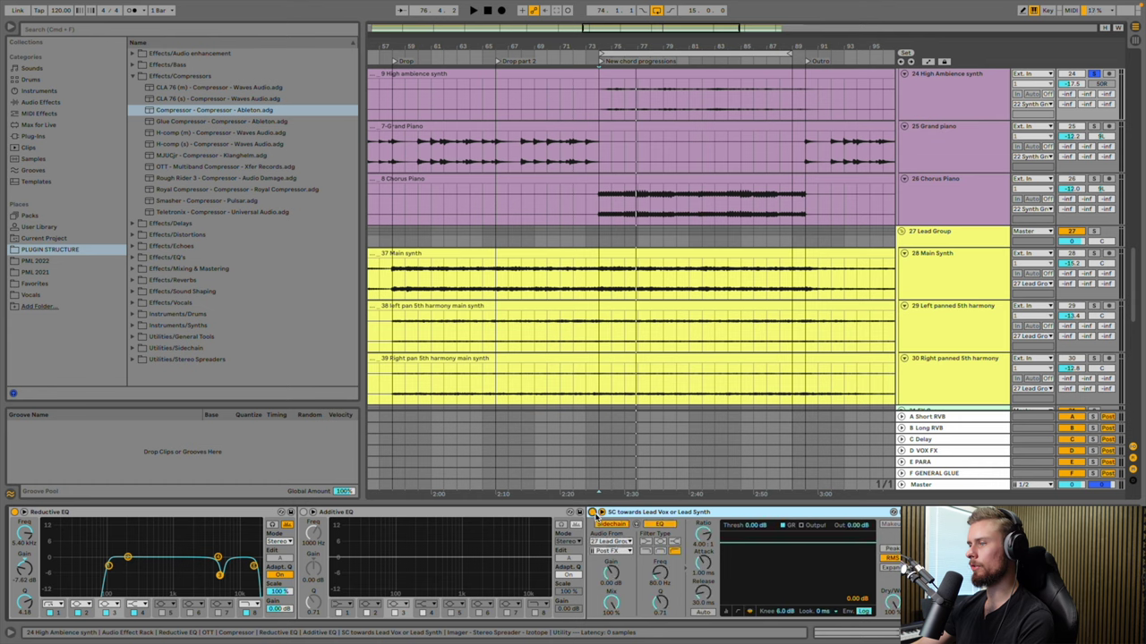
click(613, 544)
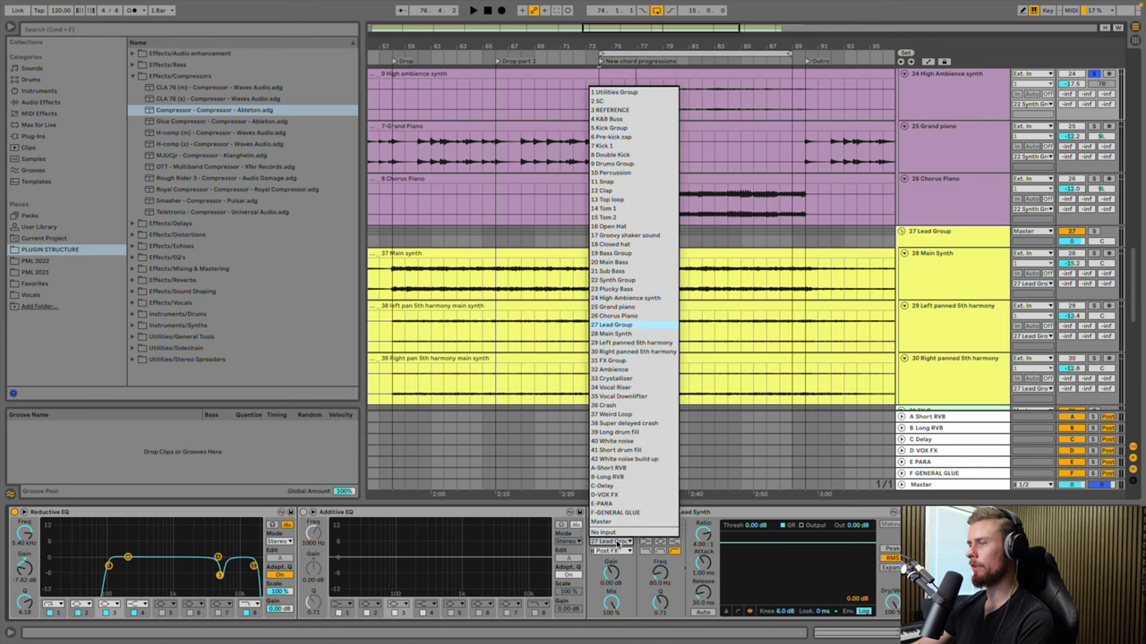
click(617, 333)
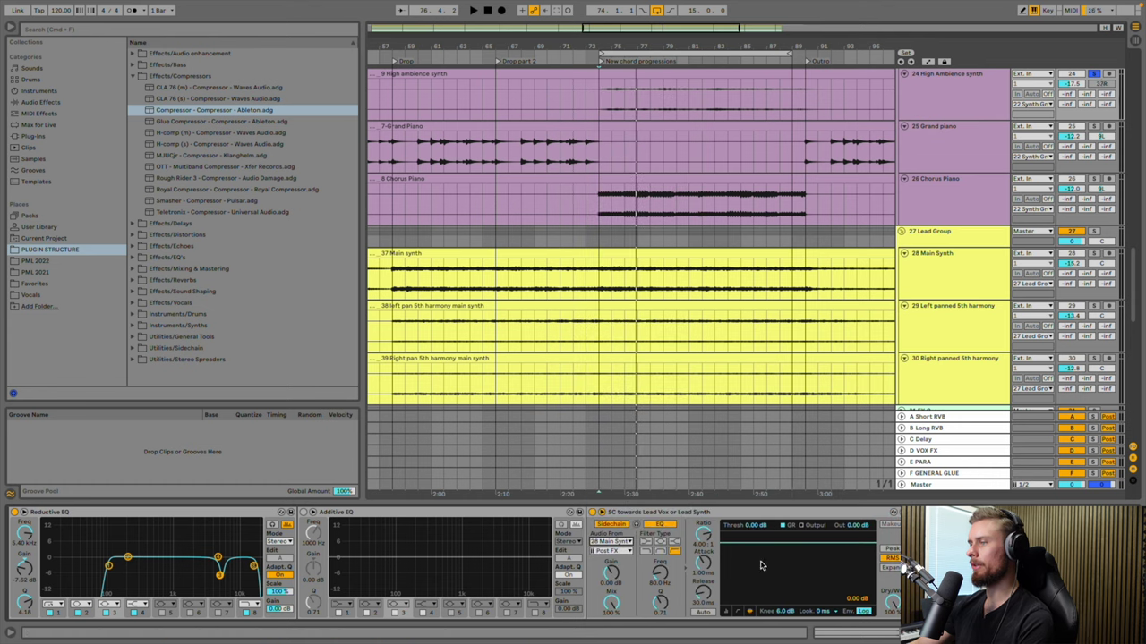
drag(791, 540, 776, 585)
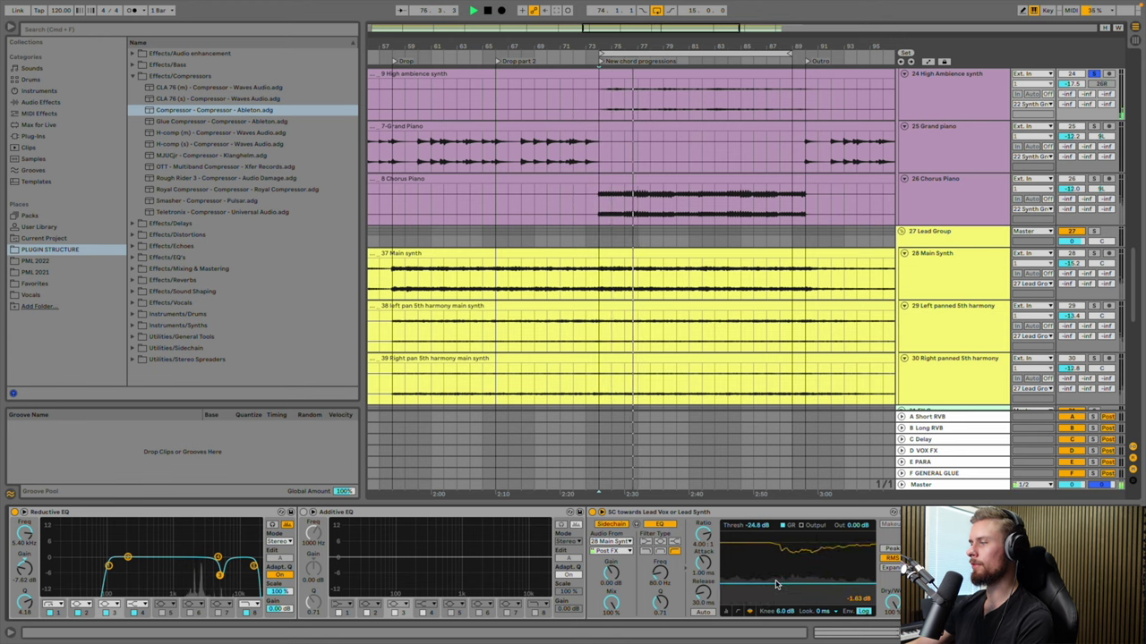
Clear the High Ambience synth solo, solo the Grand piano track and play it from the Drop part 2 marker
scroll(695, 213, up, 1)
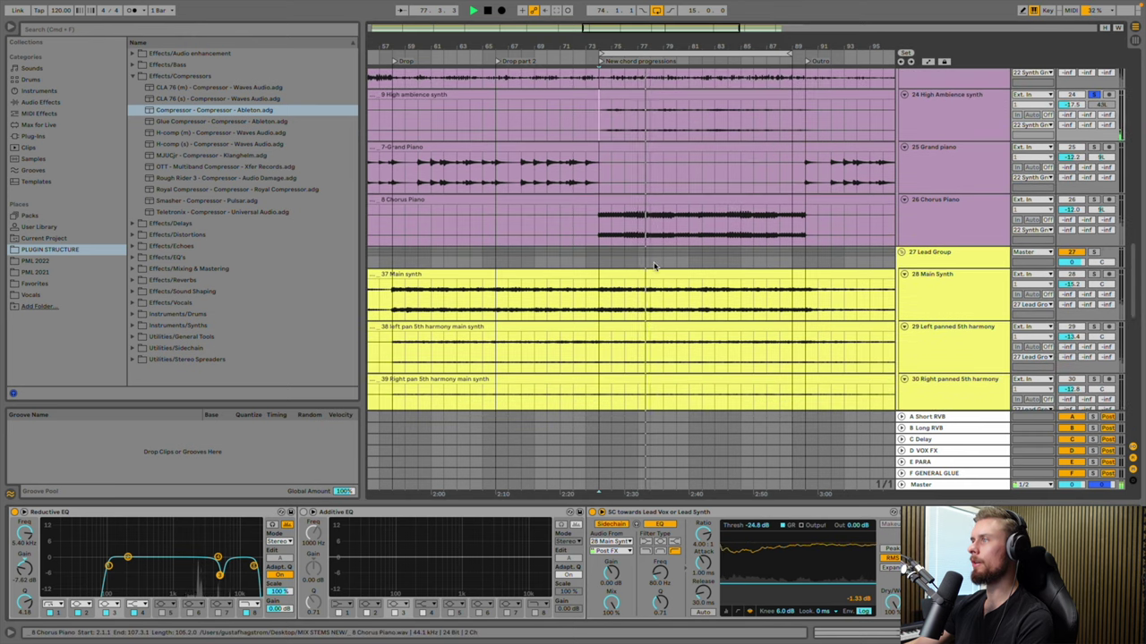
scroll(644, 269, up, 3)
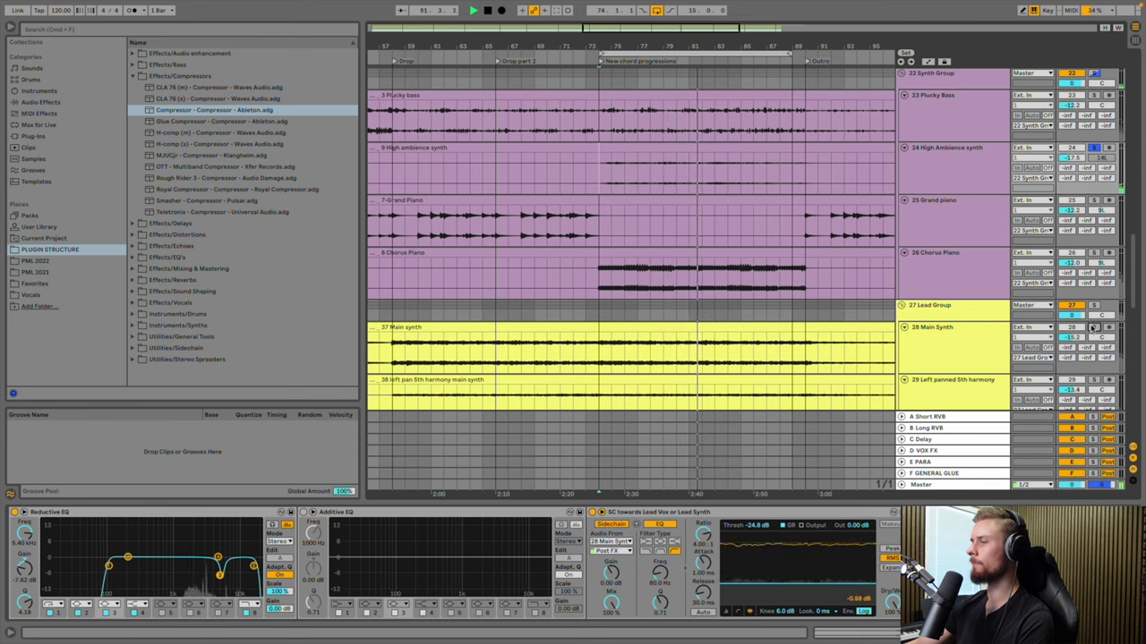
scroll(775, 235, up, 1)
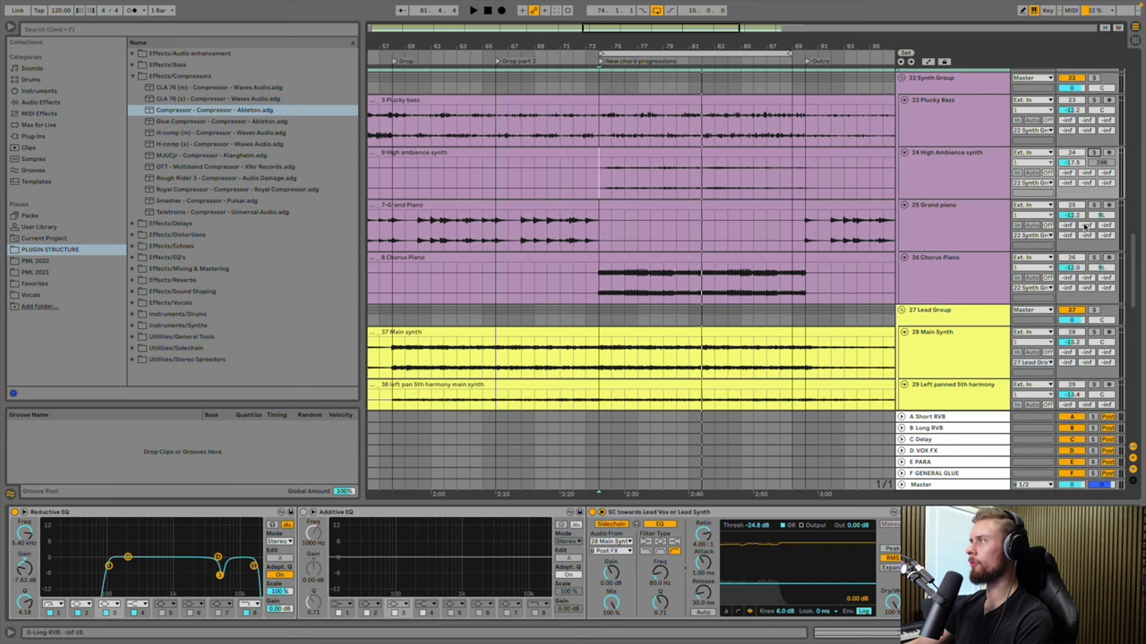
click(951, 215)
click(497, 221)
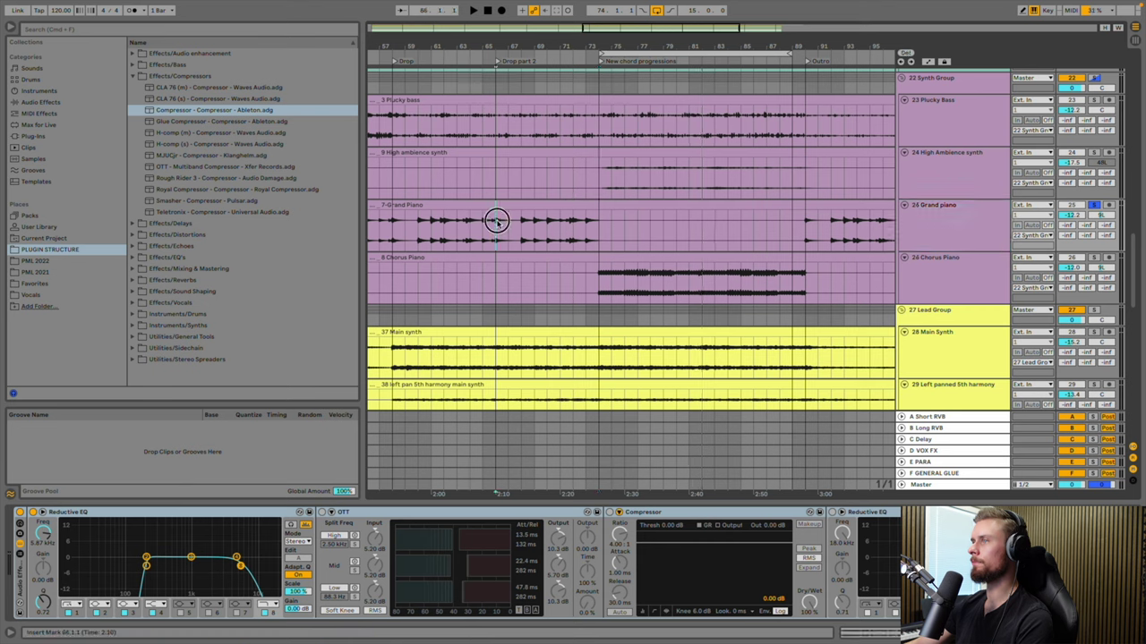
key(space)
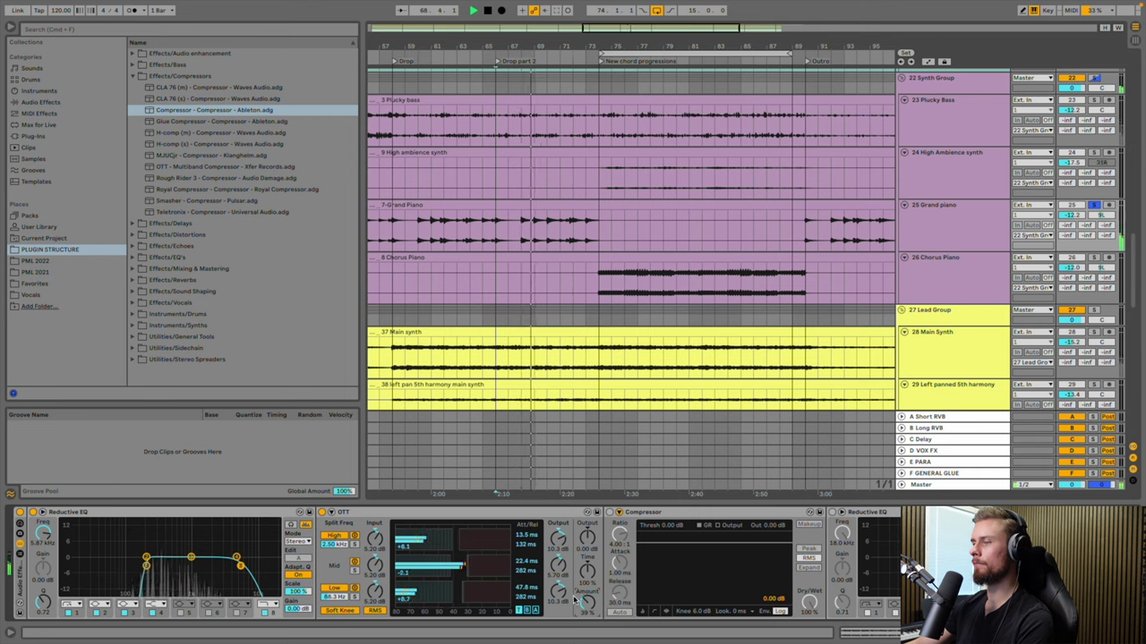
Compare OTT on Grand piano against bypass, set its amount to 46% and low-band output to 12.6 dB, and replay from bar 61
click(324, 513)
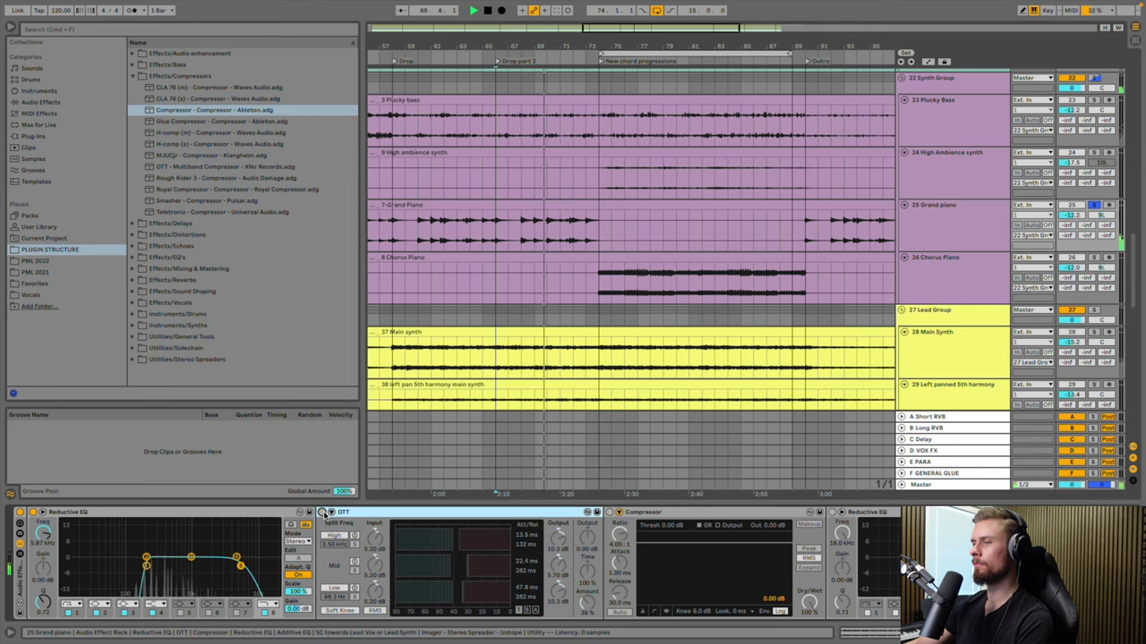
click(323, 512)
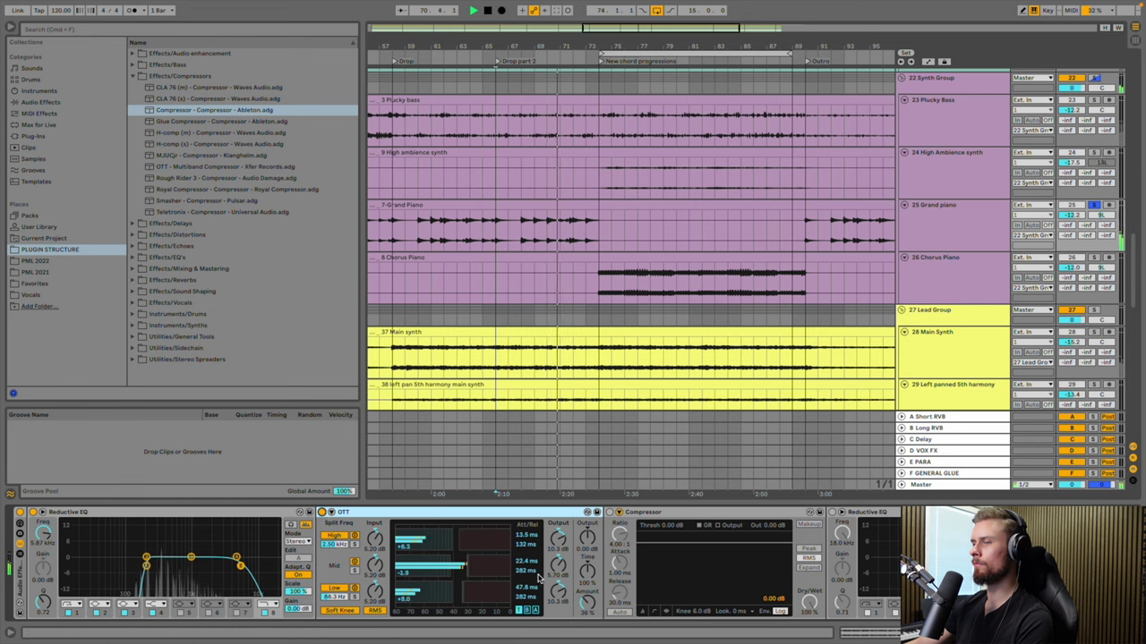
drag(580, 599, 579, 592)
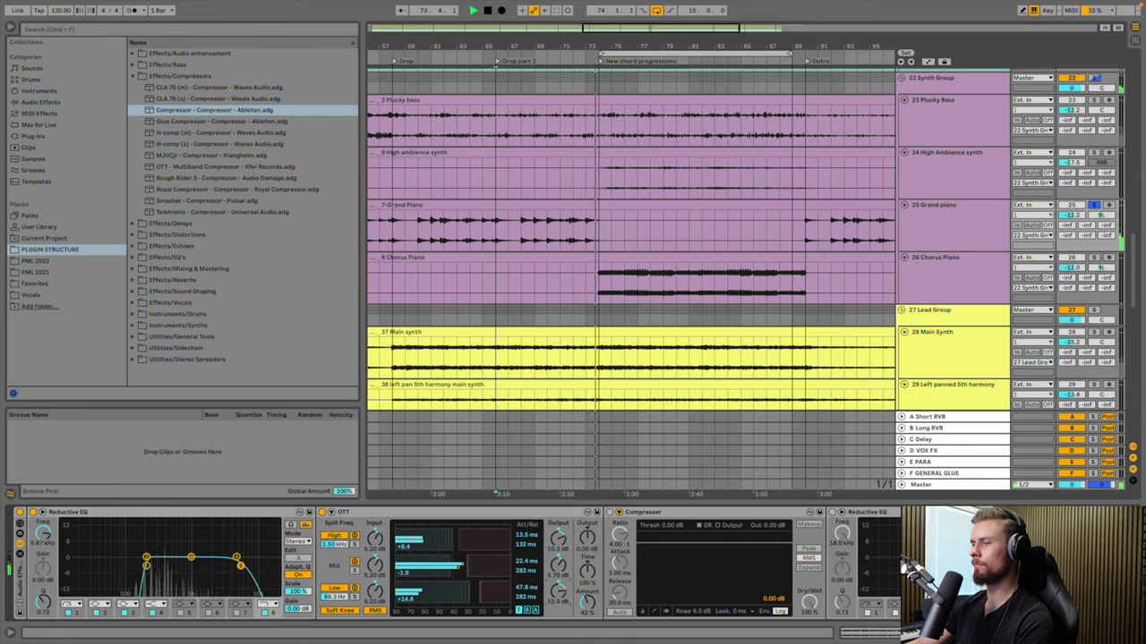
click(433, 230)
key(space)
key(space)
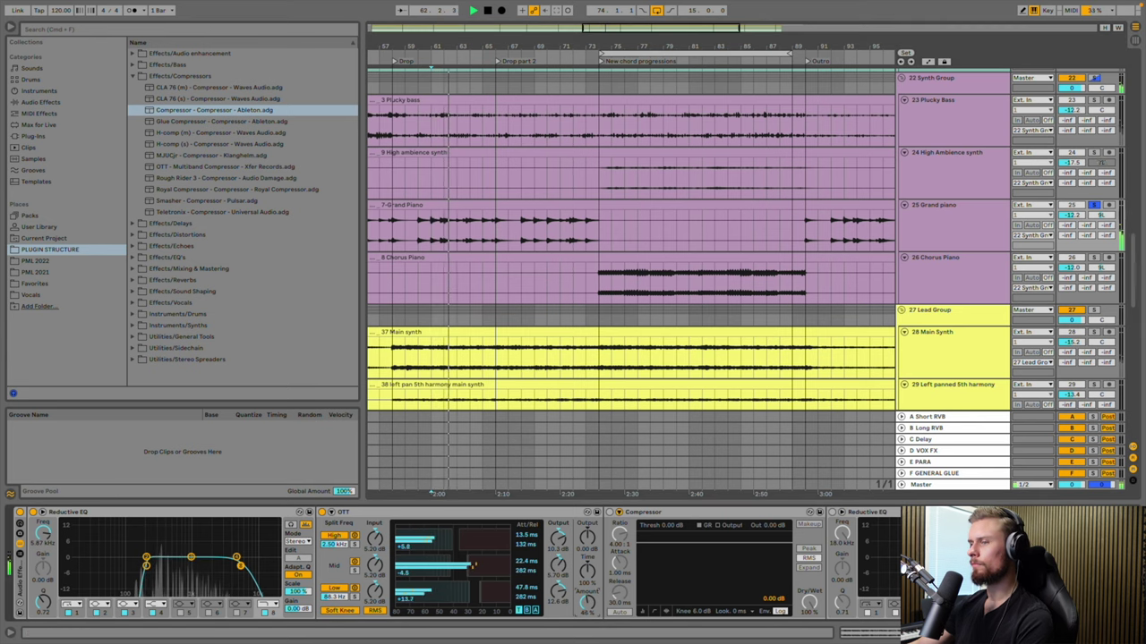
Enable the Compressor on Grand piano with a -25.5 dB threshold, 2.63 ms attack and 49.2 ms release, and stop playback
click(617, 512)
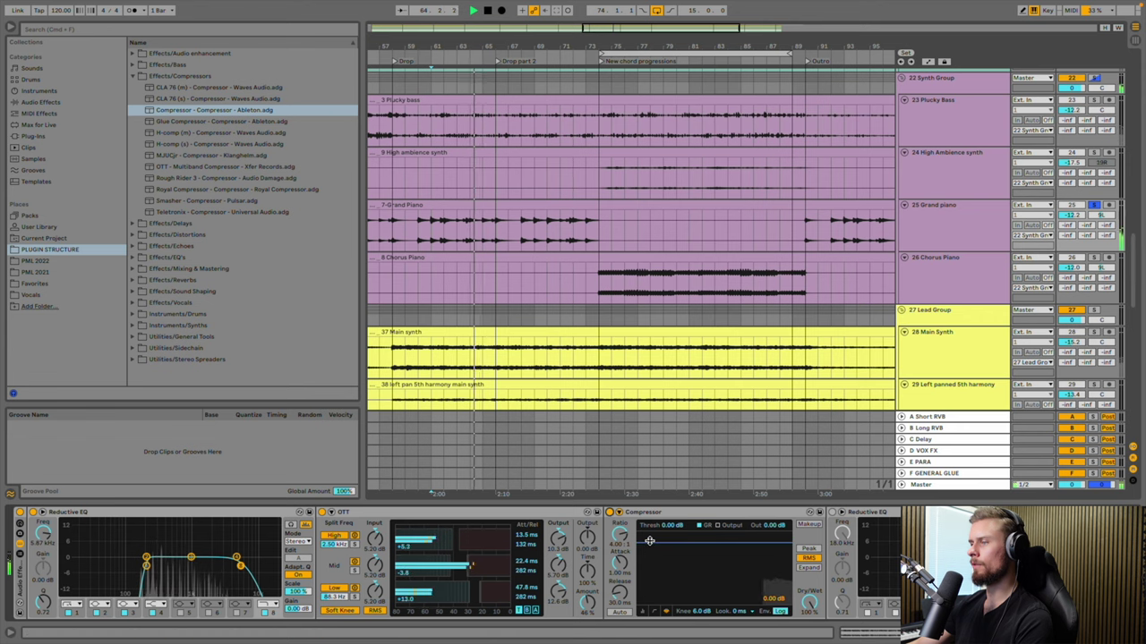
drag(671, 525, 671, 551)
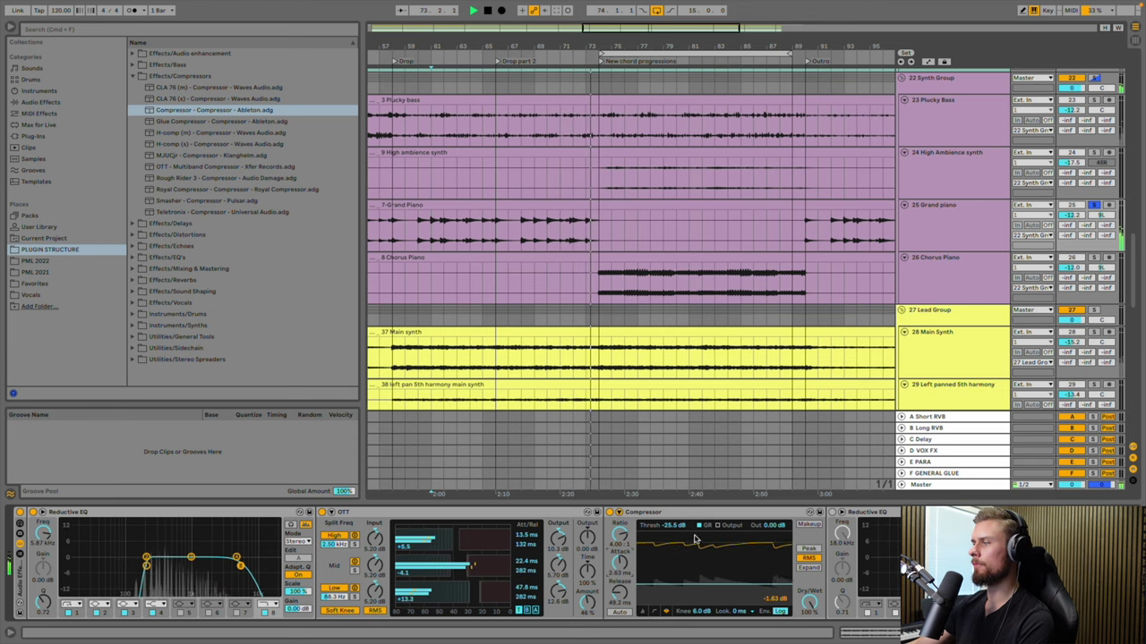
scroll(625, 557, right, 1)
scroll(625, 557, right, 10)
key(space)
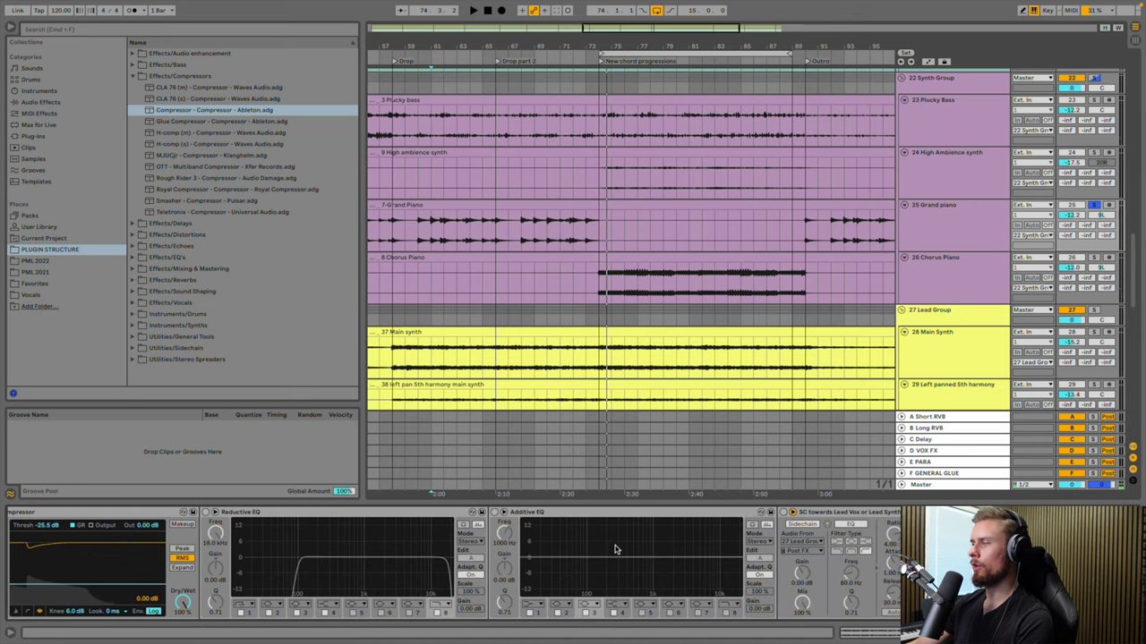
Delete the unused Reductive EQ and Additive EQ that follow the Compressor on the Grand piano track
scroll(614, 547, right, 5)
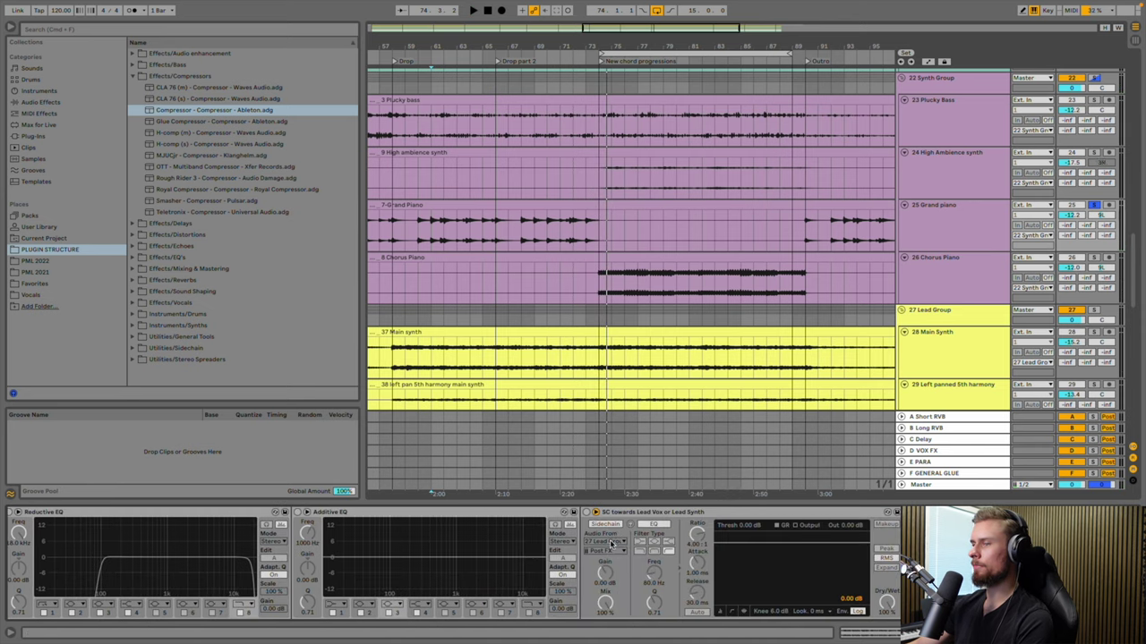
scroll(611, 543, left, 5)
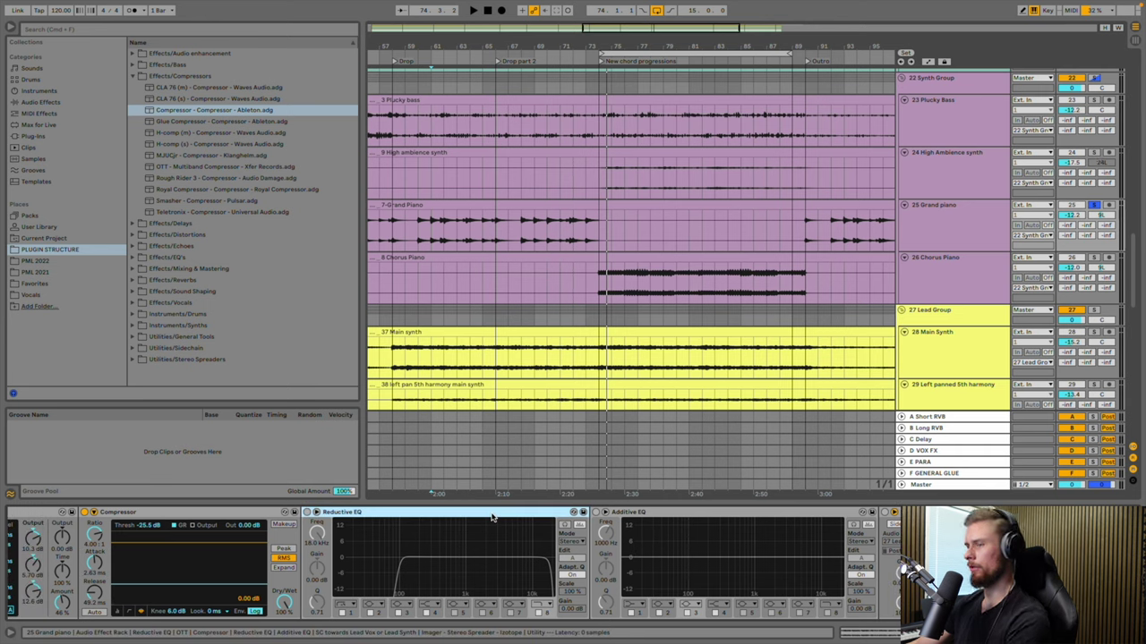
scroll(492, 516, right, 3)
scroll(491, 517, right, 3)
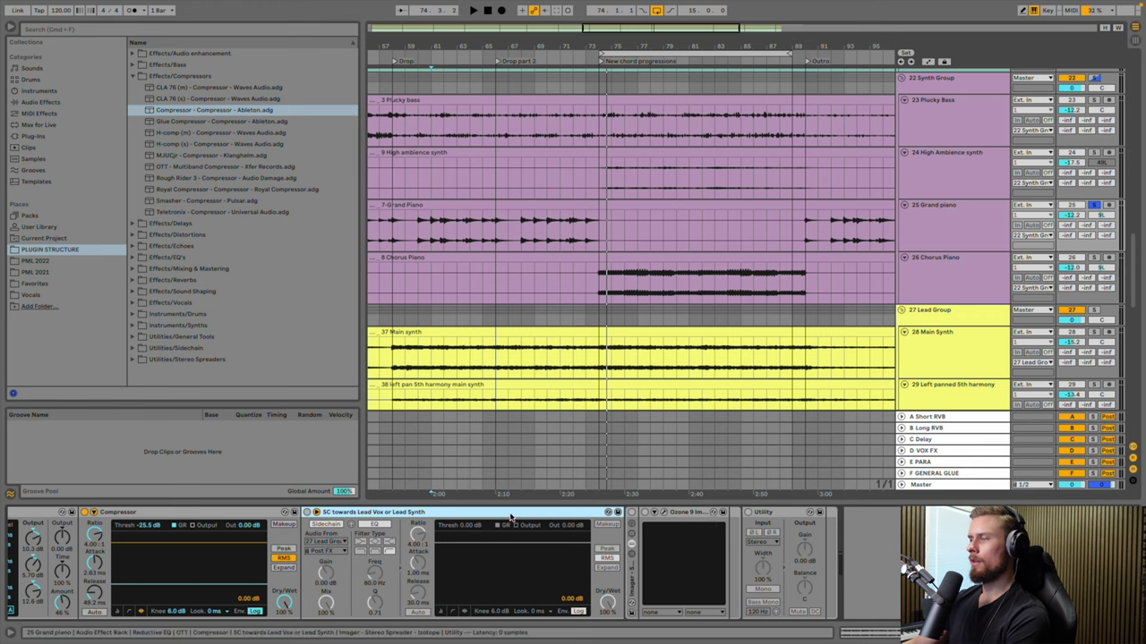
Key the Grand piano's sidechain compressor from 7 Kick 1, set -26.2 dB threshold, 0.17 ms attack and 19.8 ms release, and stop playback
click(324, 524)
click(327, 541)
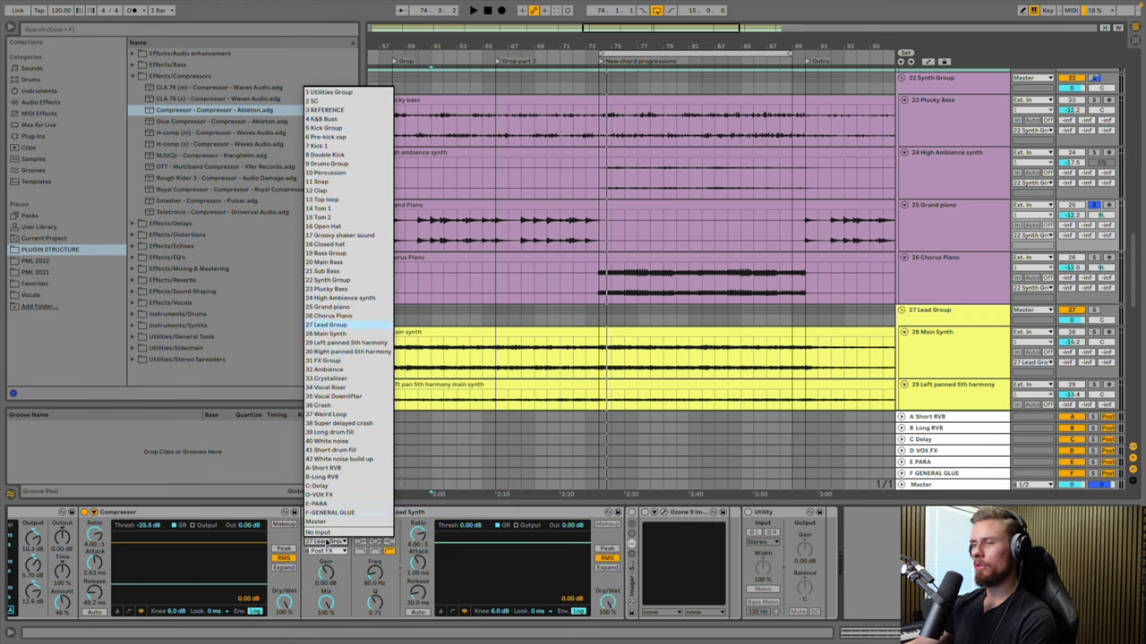
key(Return)
key(space)
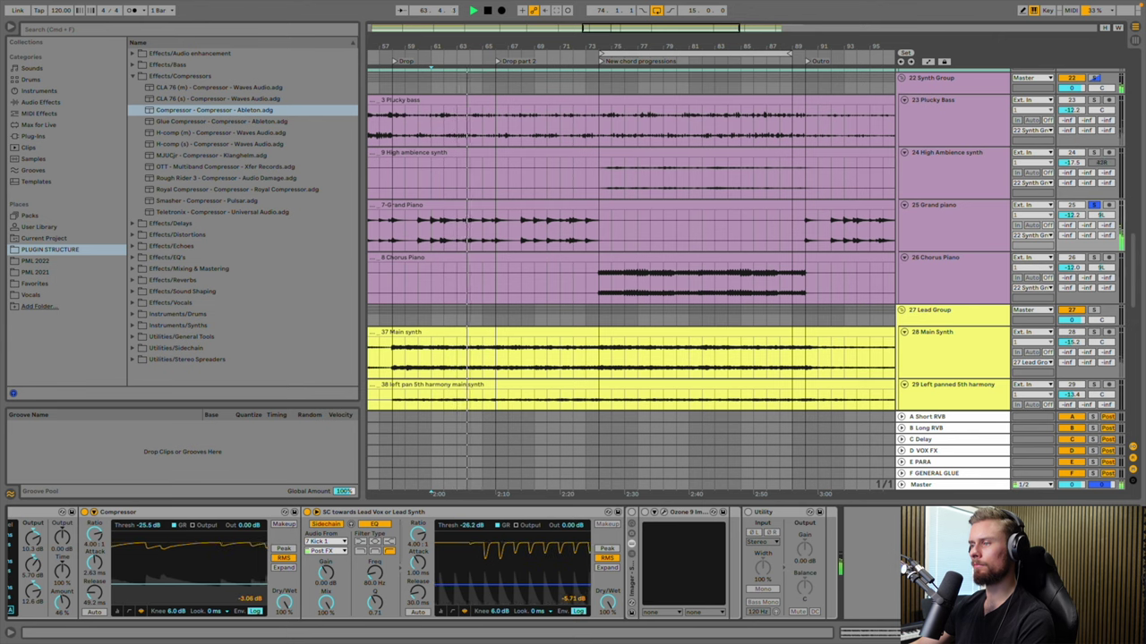
drag(424, 566, 420, 605)
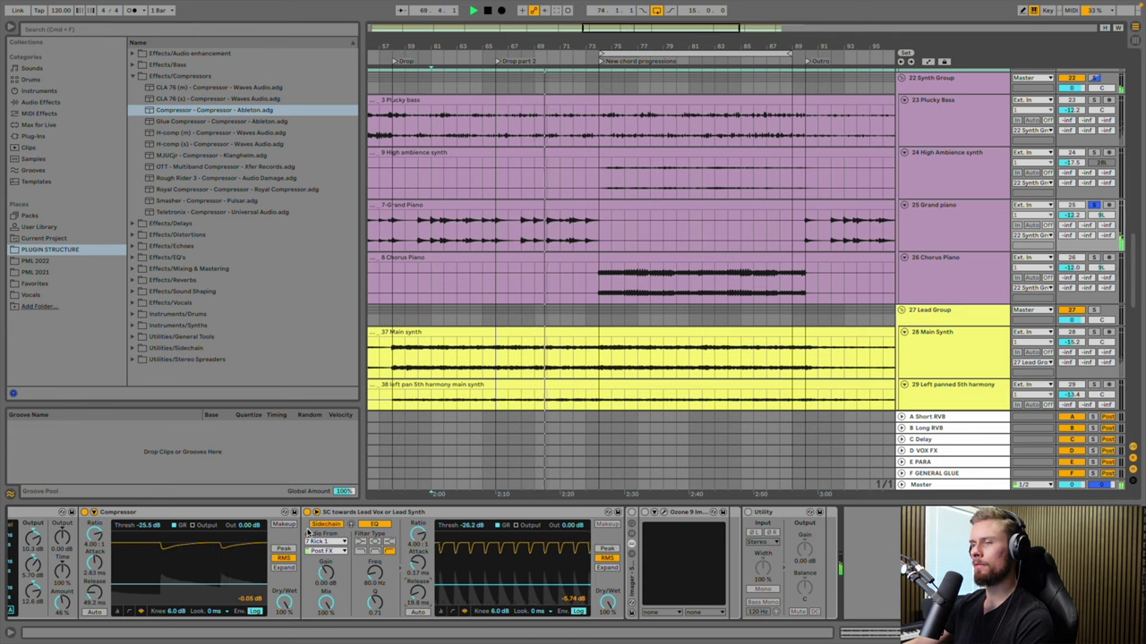
scroll(597, 559, left, 10)
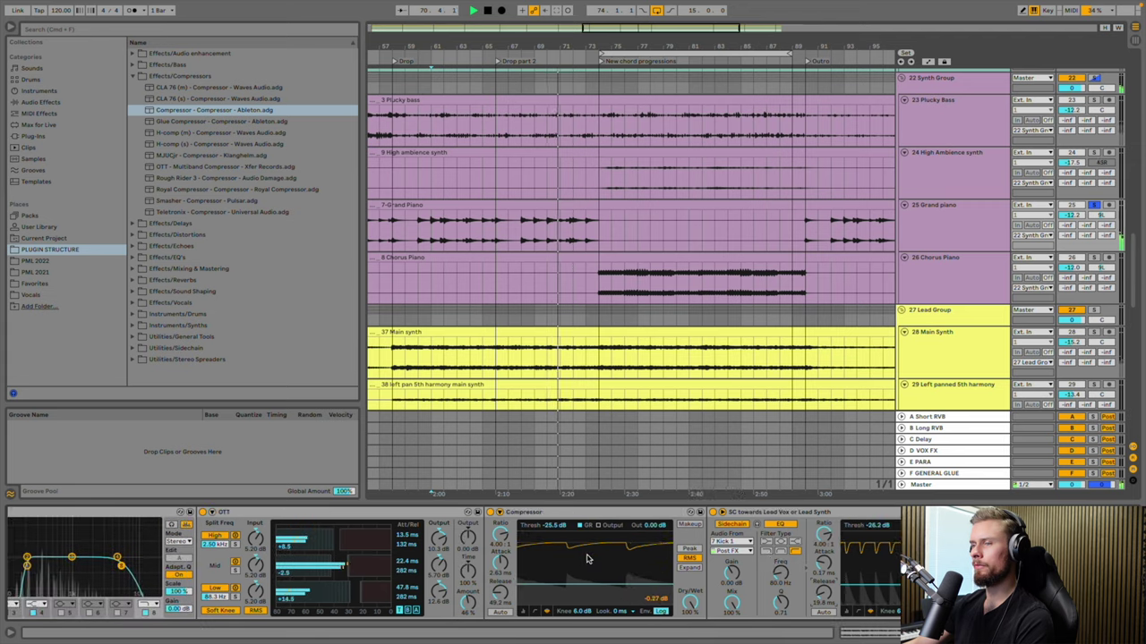
scroll(582, 557, right, 10)
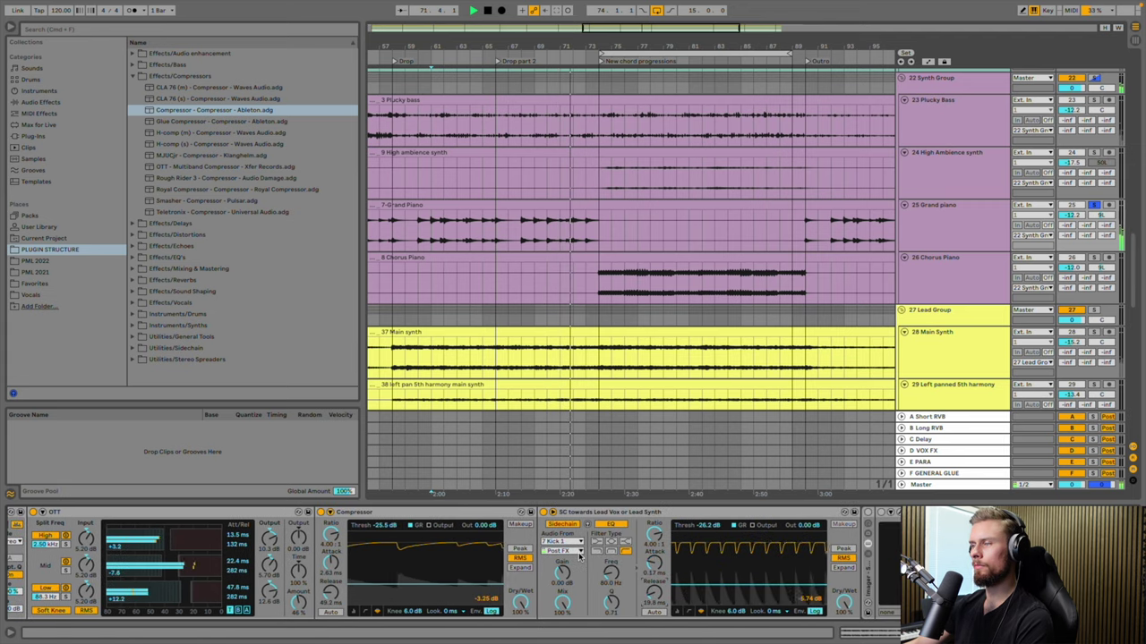
key(space)
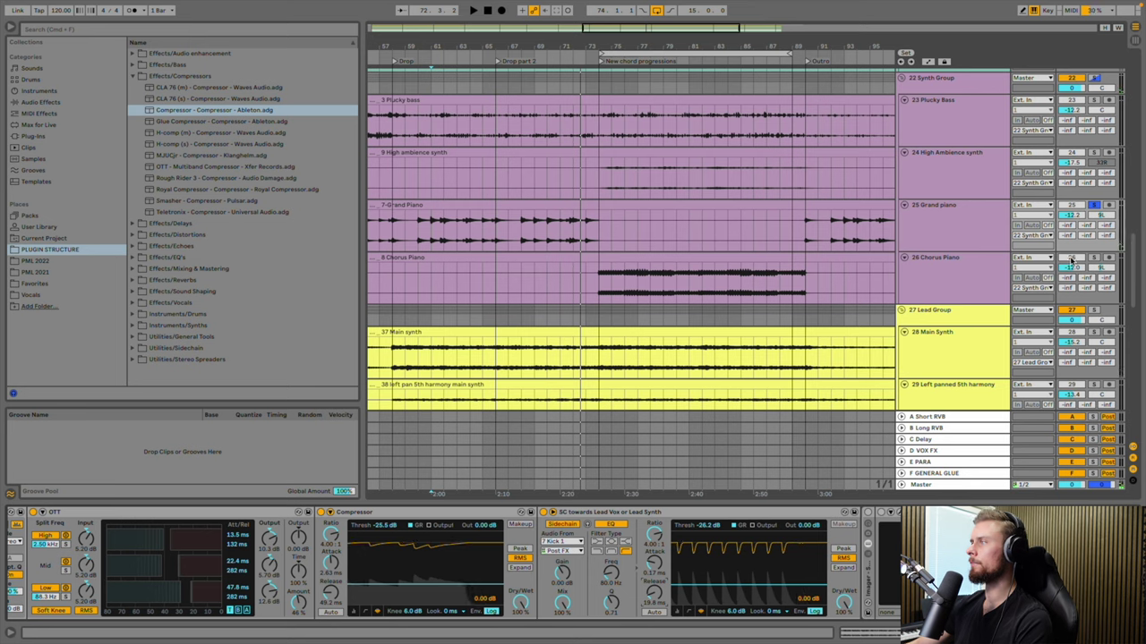
Solo and play Chorus Piano, enable its OTT at 43% amount, and enable its Compressor with -22.3 dB threshold, 3.46 ms attack and 27.7 ms release
click(959, 259)
click(1086, 206)
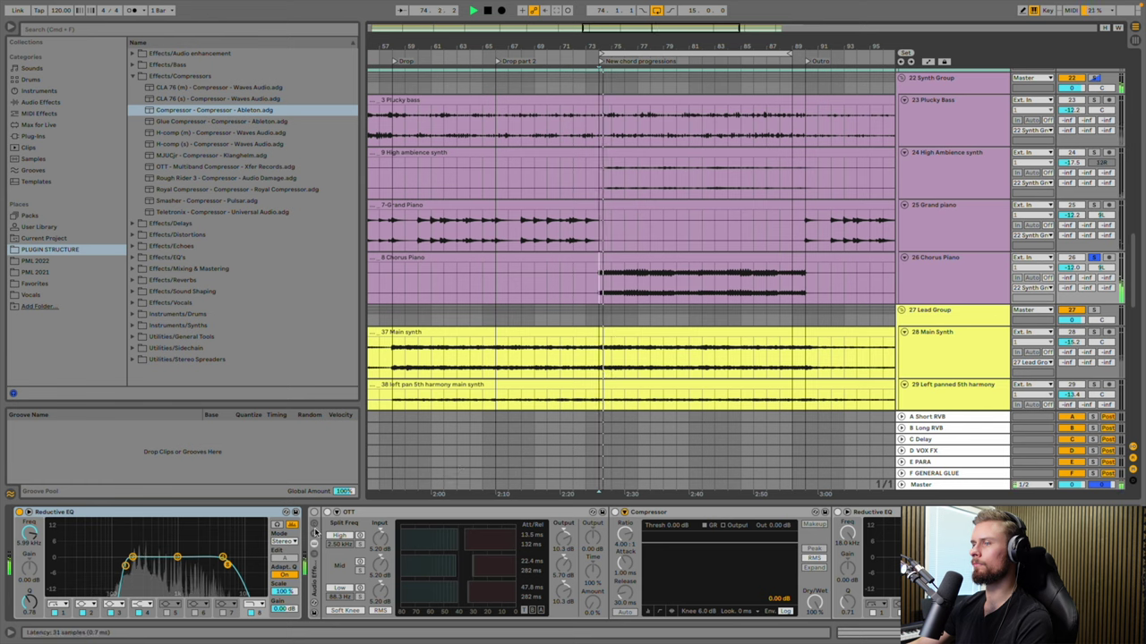
click(314, 512)
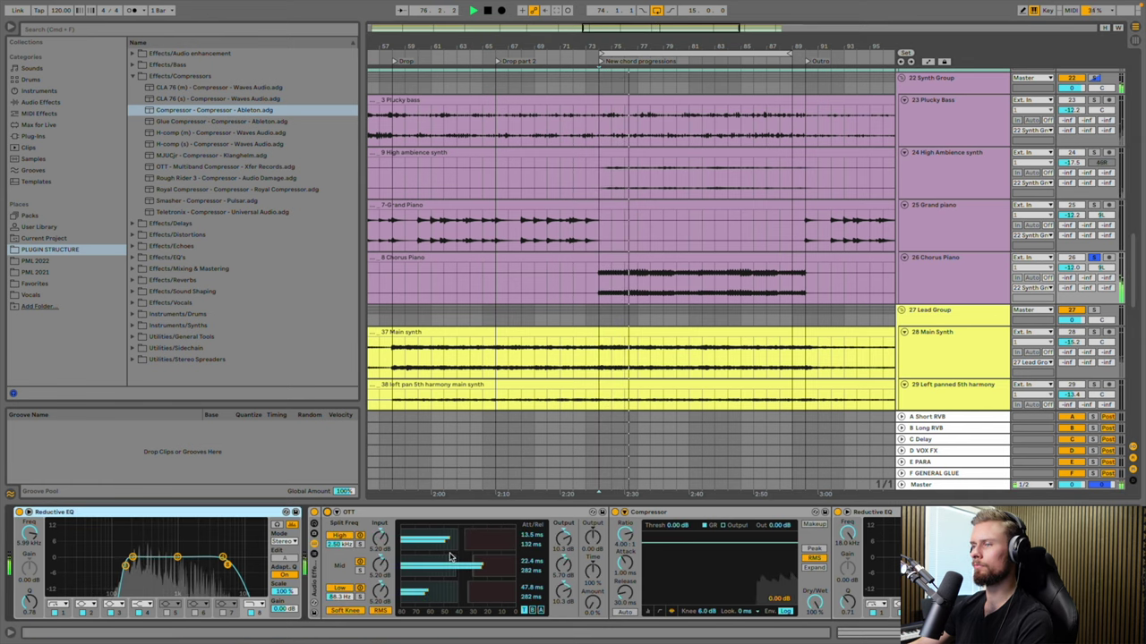
click(341, 514)
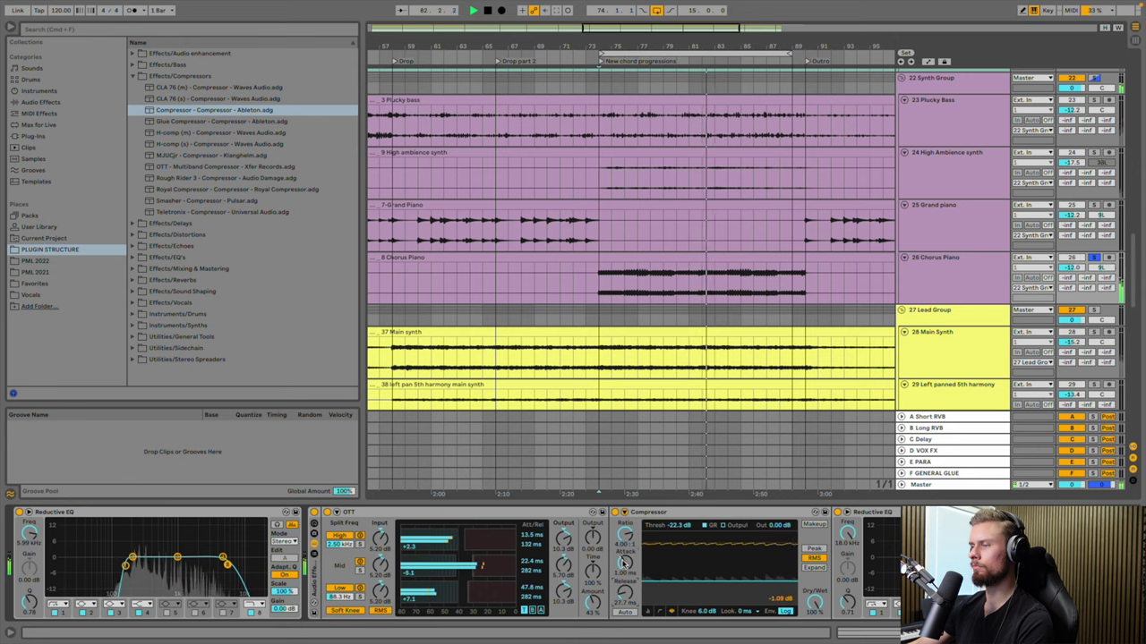
Delete the unused Reductive EQ that follows the Compressor on the Chorus Piano track
scroll(768, 548, right, 5)
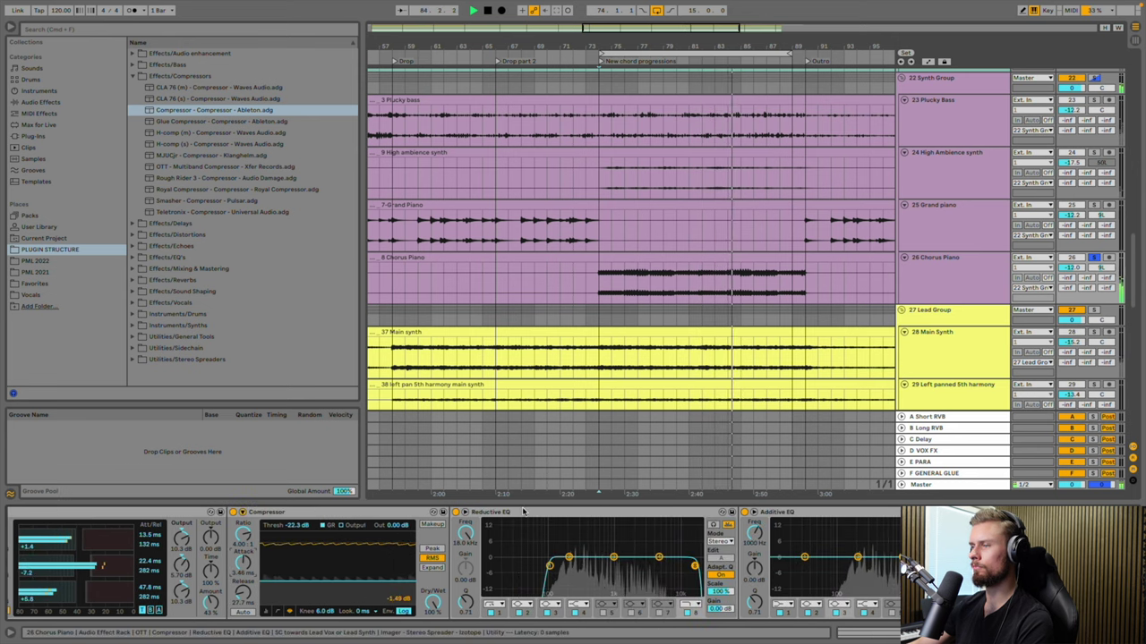
click(483, 512)
key(Delete)
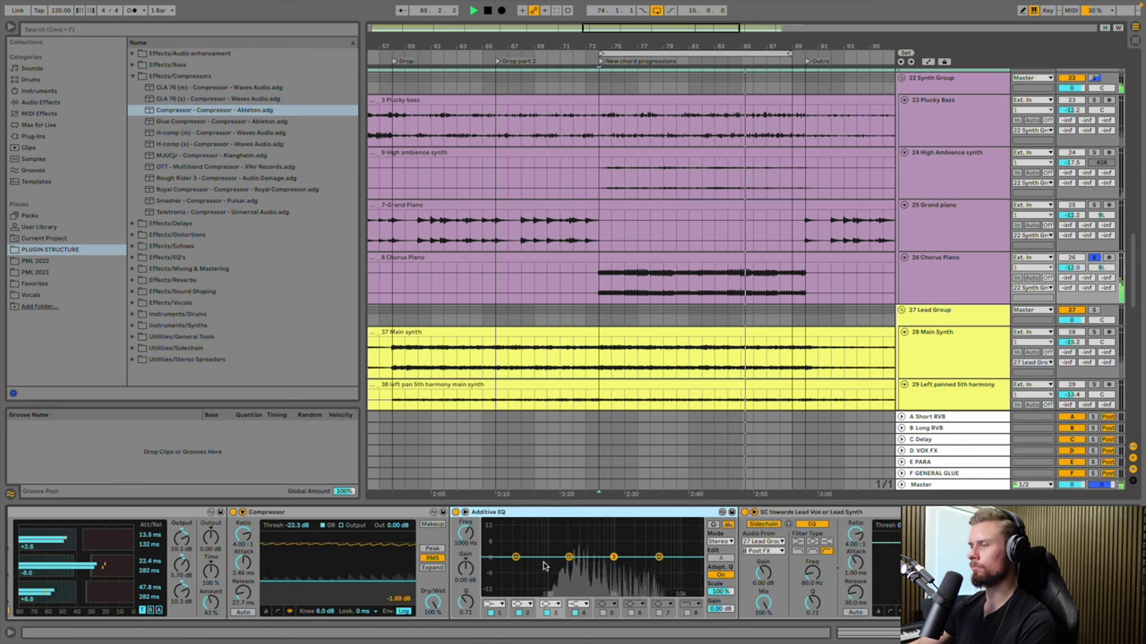
Key the Chorus Piano's sidechain compressor from 7 Kick 1 with -25.5 dB threshold and 15.5 ms release, and compare it against bypass
scroll(573, 560, right, 3)
scroll(597, 567, right, 1)
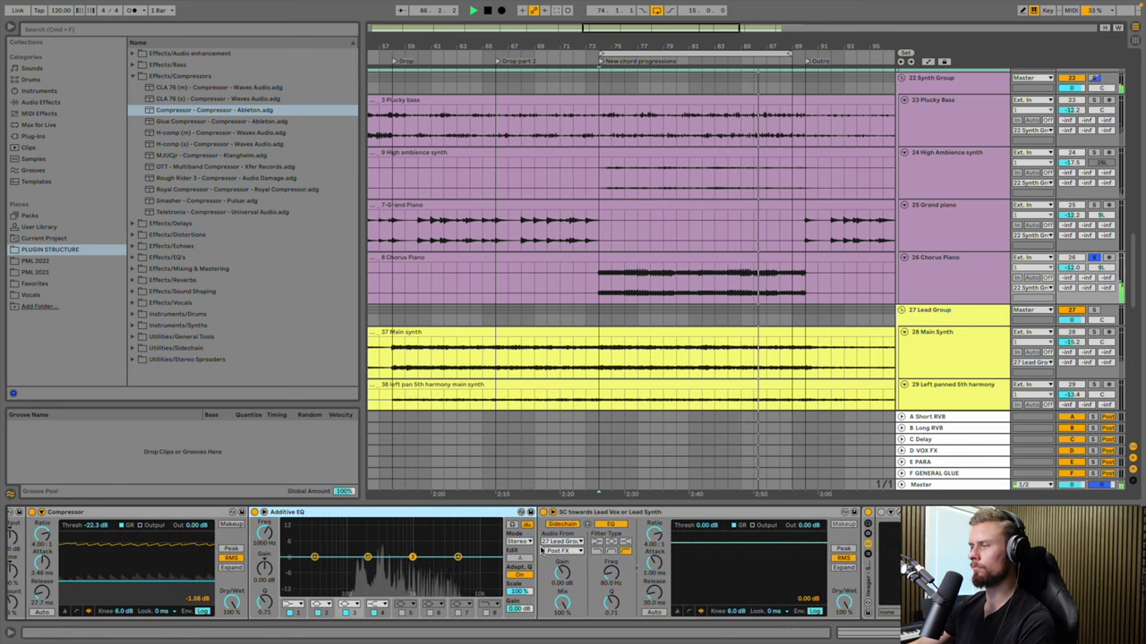
click(561, 542)
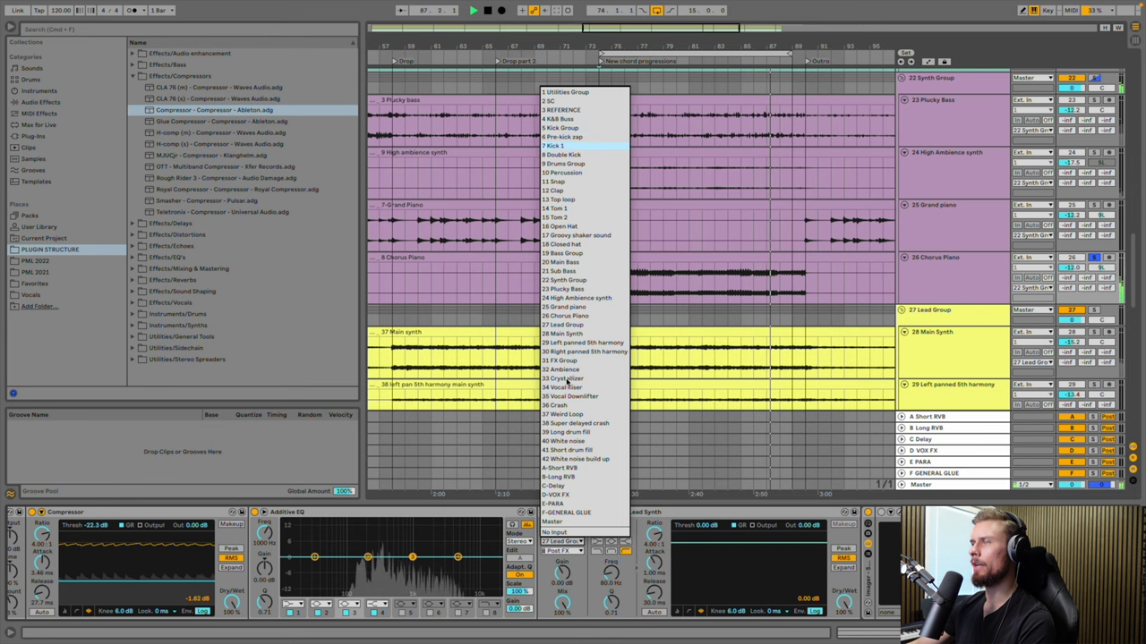
click(557, 146)
mouse_move(694, 541)
mouse_down()
mouse_move(694, 585)
mouse_move(653, 601)
mouse_move(652, 555)
mouse_up()
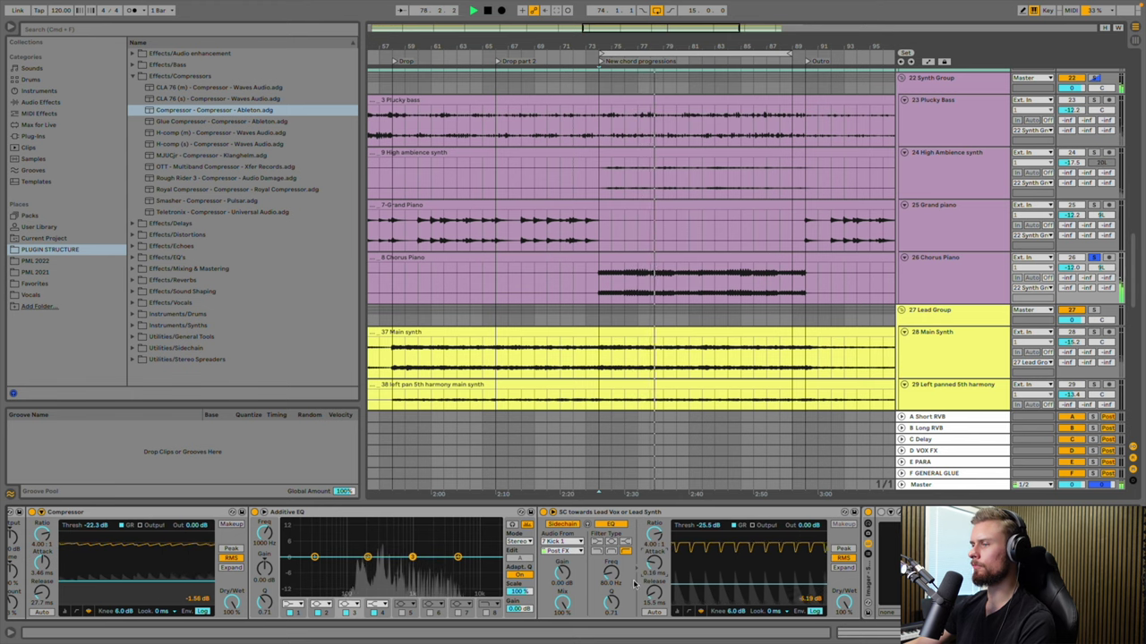
click(543, 513)
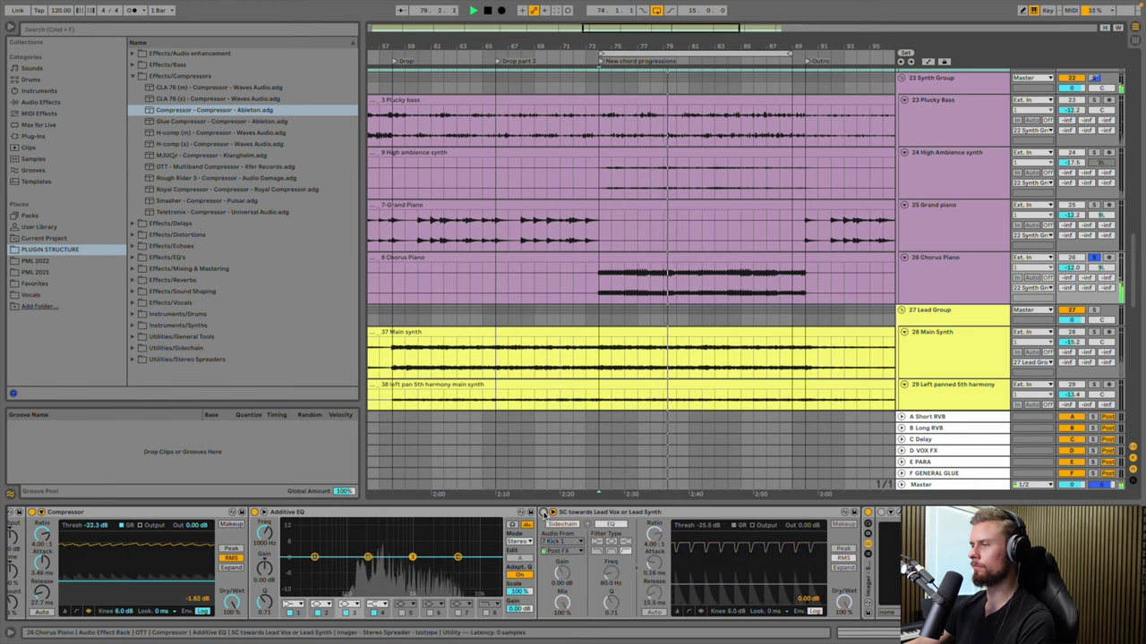
click(543, 513)
Try extreme ducking on Chorus Piano down to a -inf threshold, and settle on -36.0 dB threshold, 0.12 ms attack and 2.90 ms release
drag(716, 584, 743, 596)
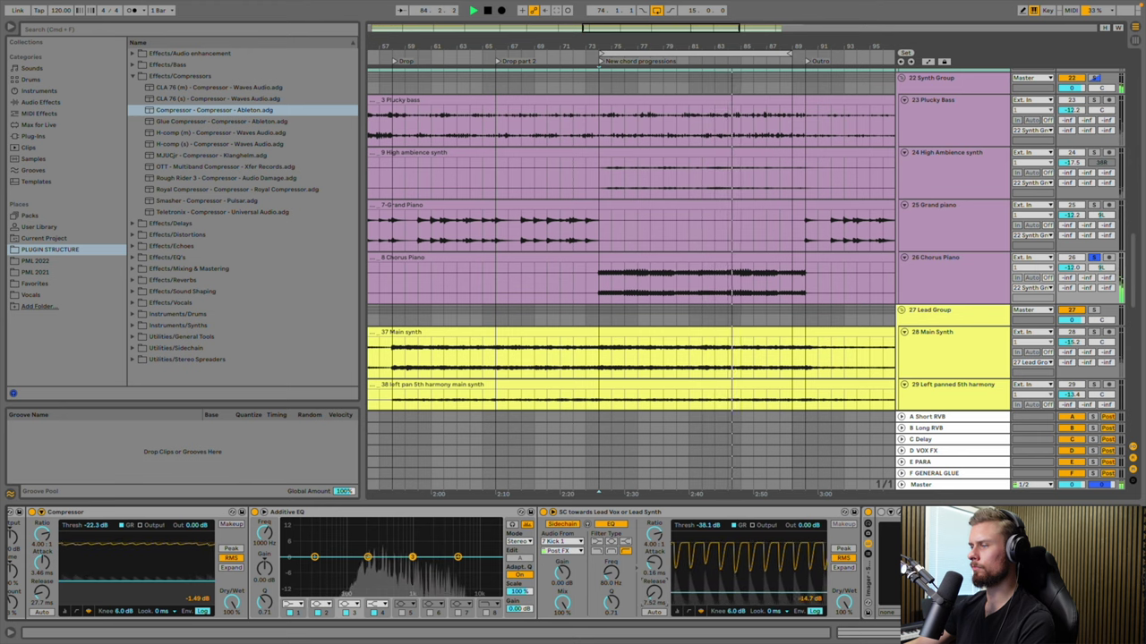
drag(743, 596, 743, 614)
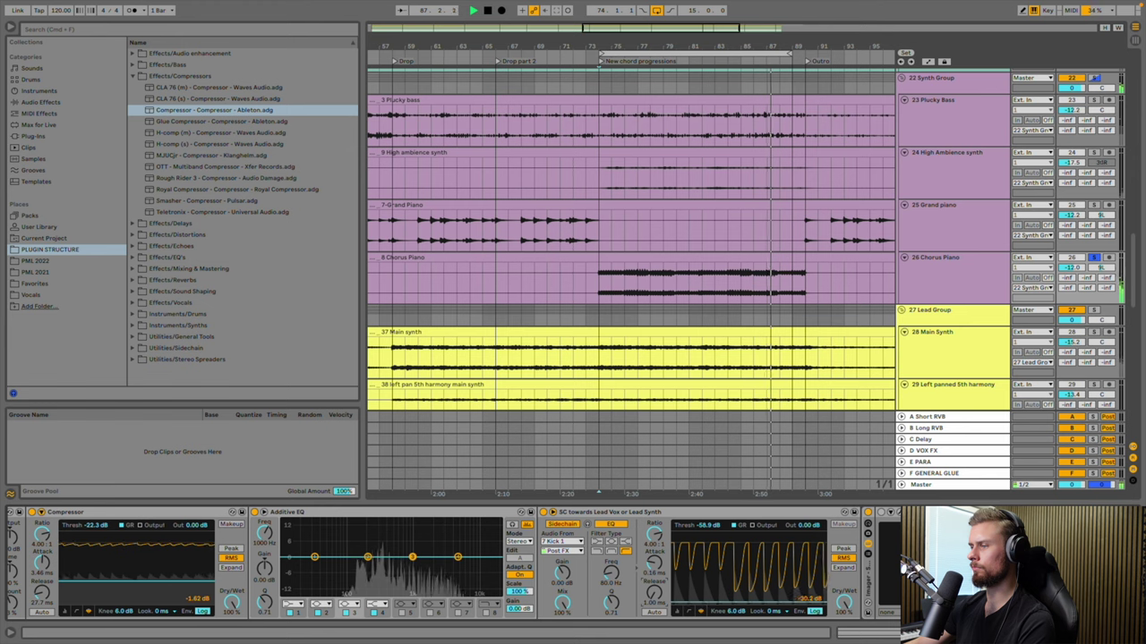
drag(654, 592, 654, 582)
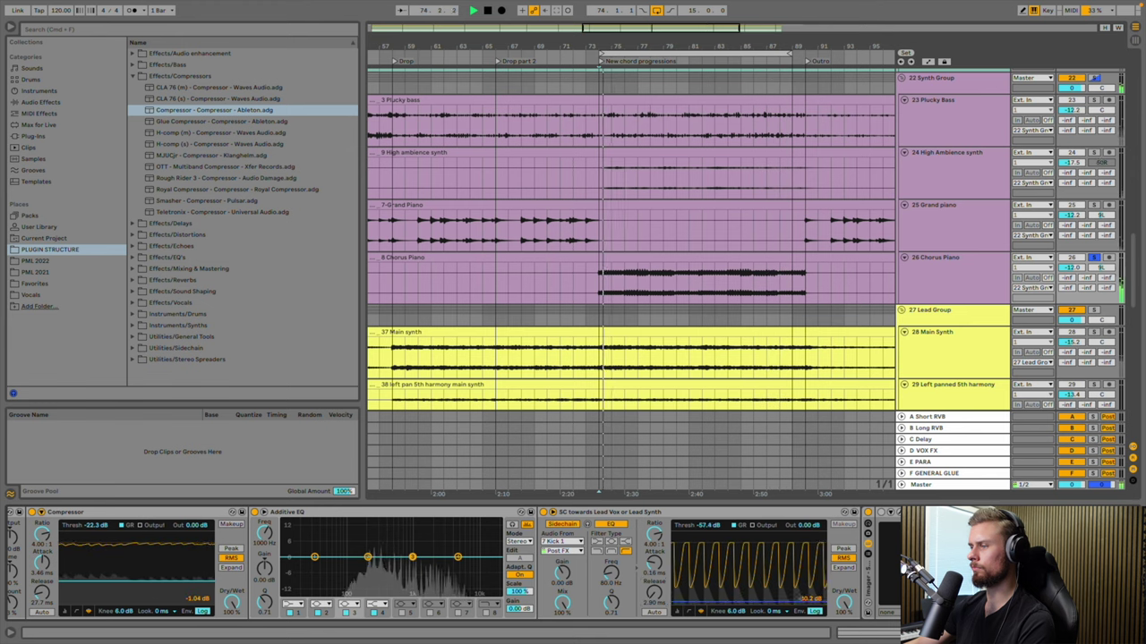
mouse_move(702, 525)
mouse_down()
mouse_move(703, 512)
mouse_move(702, 534)
mouse_up()
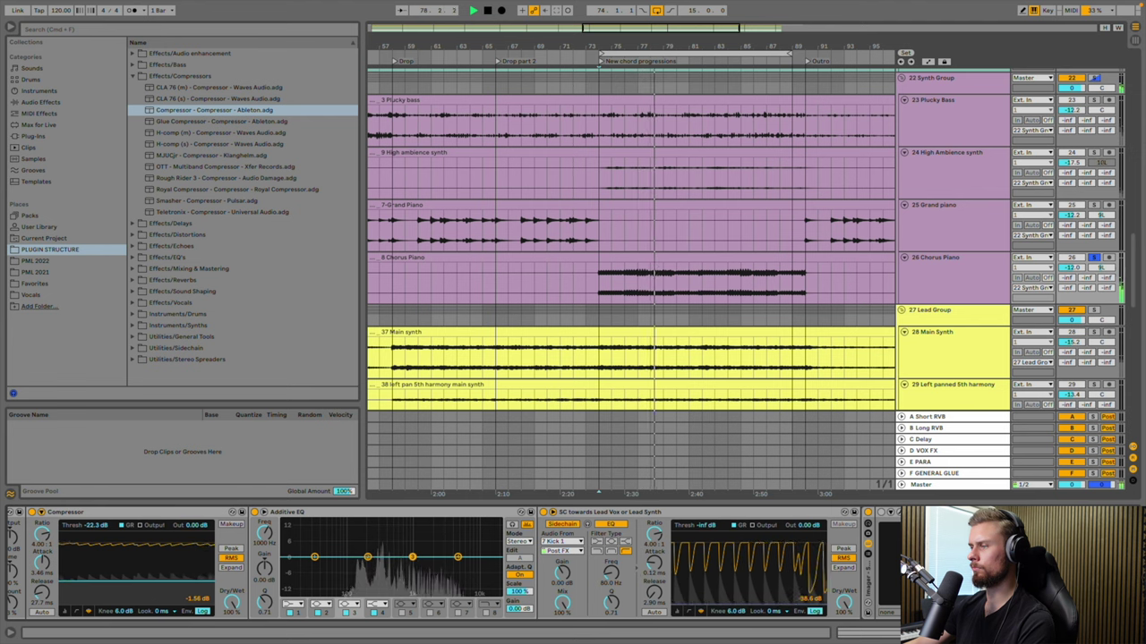
drag(702, 533, 703, 512)
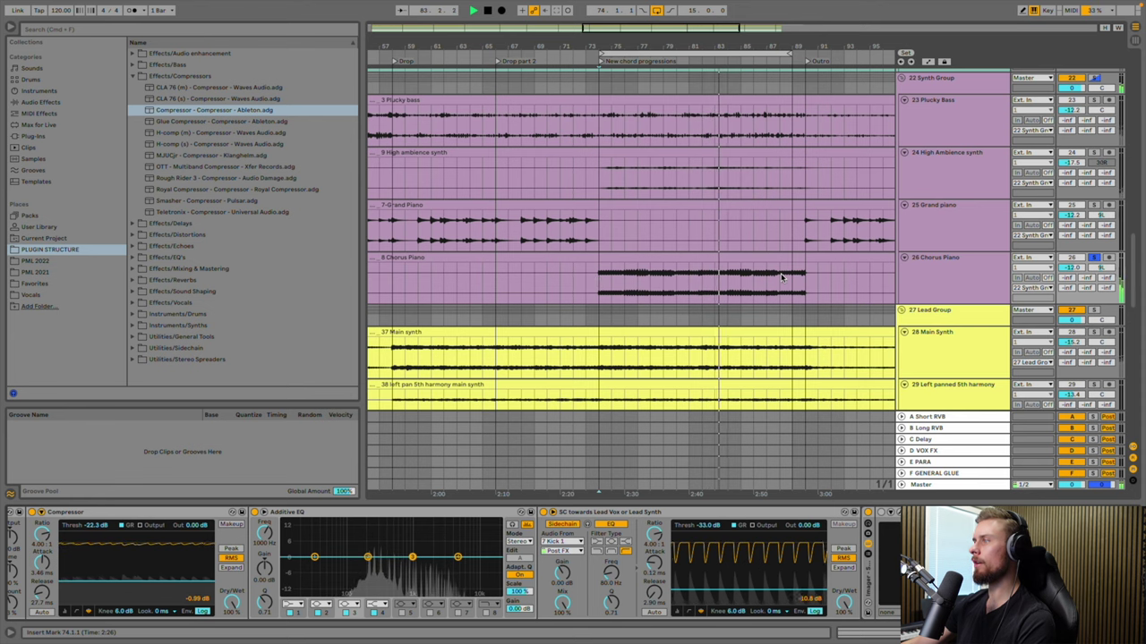
scroll(781, 276, left, 5)
scroll(780, 276, right, 5)
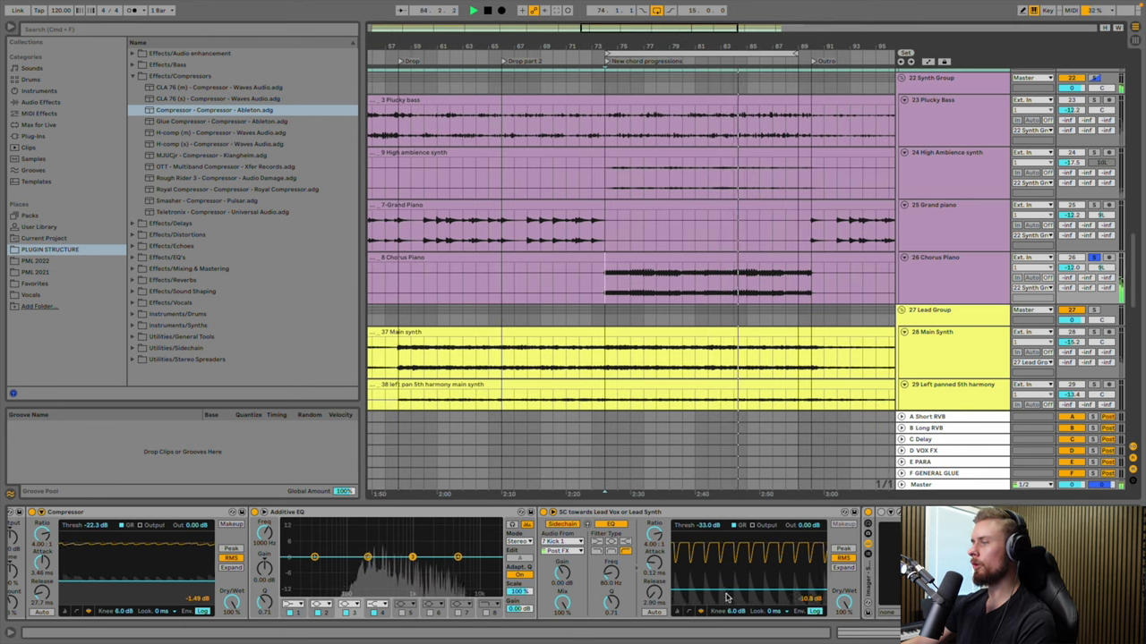
drag(747, 588, 747, 592)
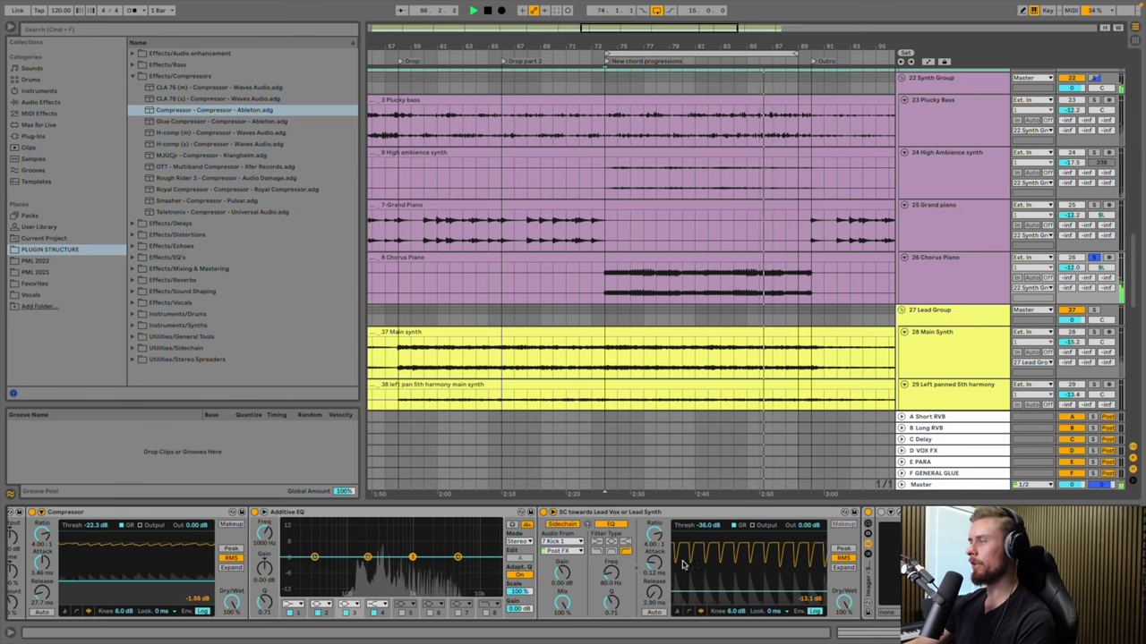
Stop playback, clear the Chorus Piano solo, and solo and play the Main Synth track in the Lead Group
scroll(788, 256, down, 1)
scroll(963, 253, up, 1)
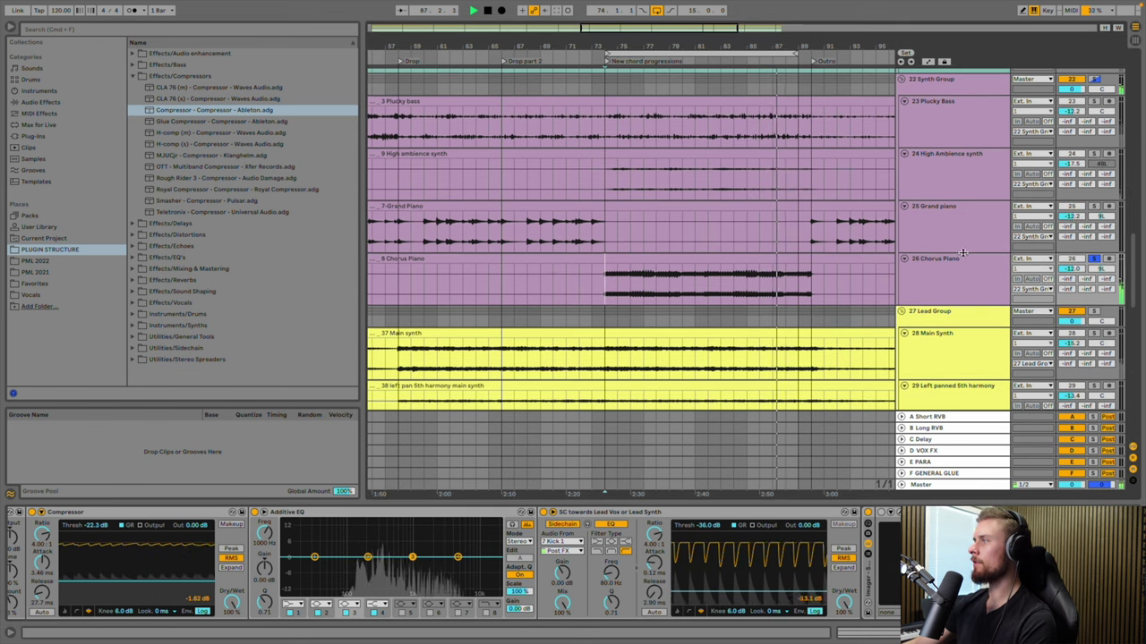
scroll(814, 268, down, 1)
click(891, 256)
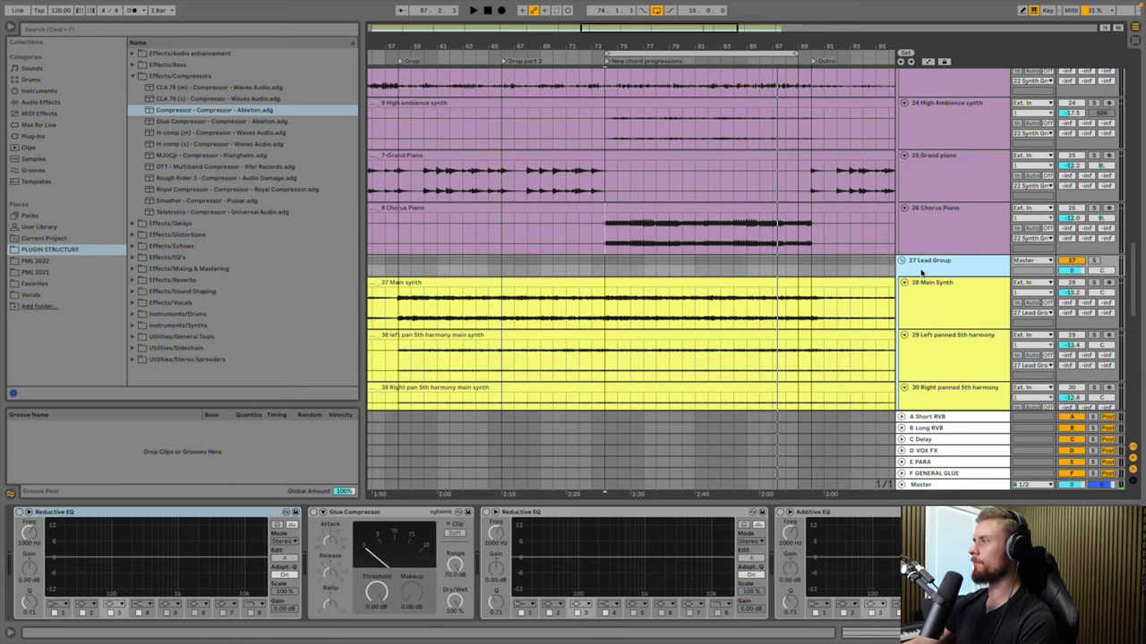
scroll(890, 246, down, 1)
click(1092, 231)
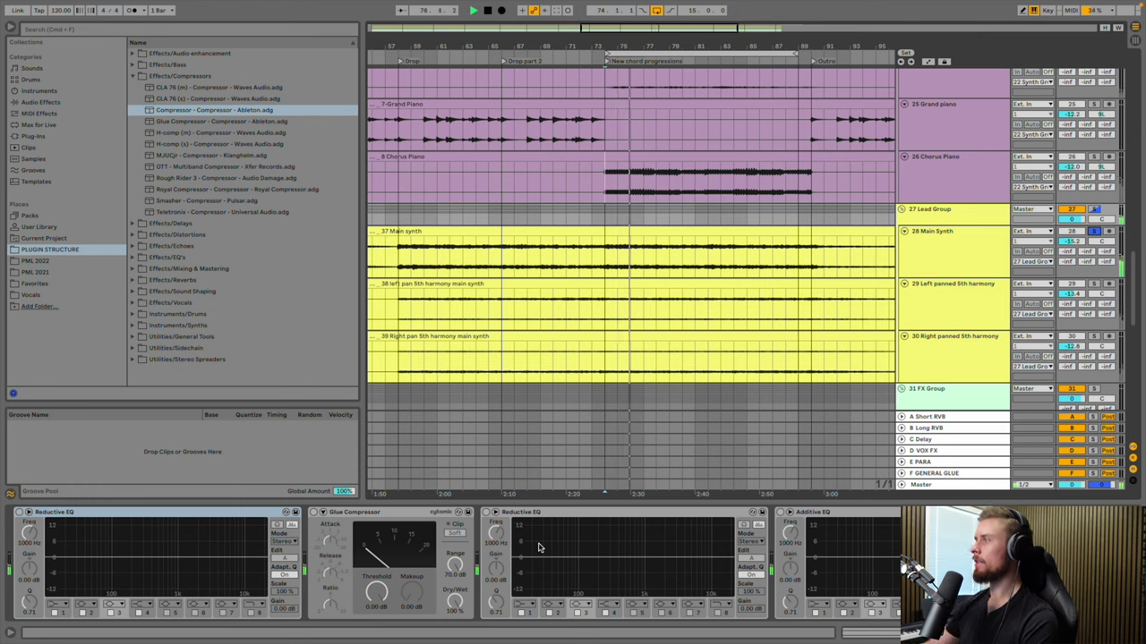
Enable the Glue Compressor on the Lead Group, replay from bar 74, and solo the left and right panned 5th harmony tracks as well
click(955, 213)
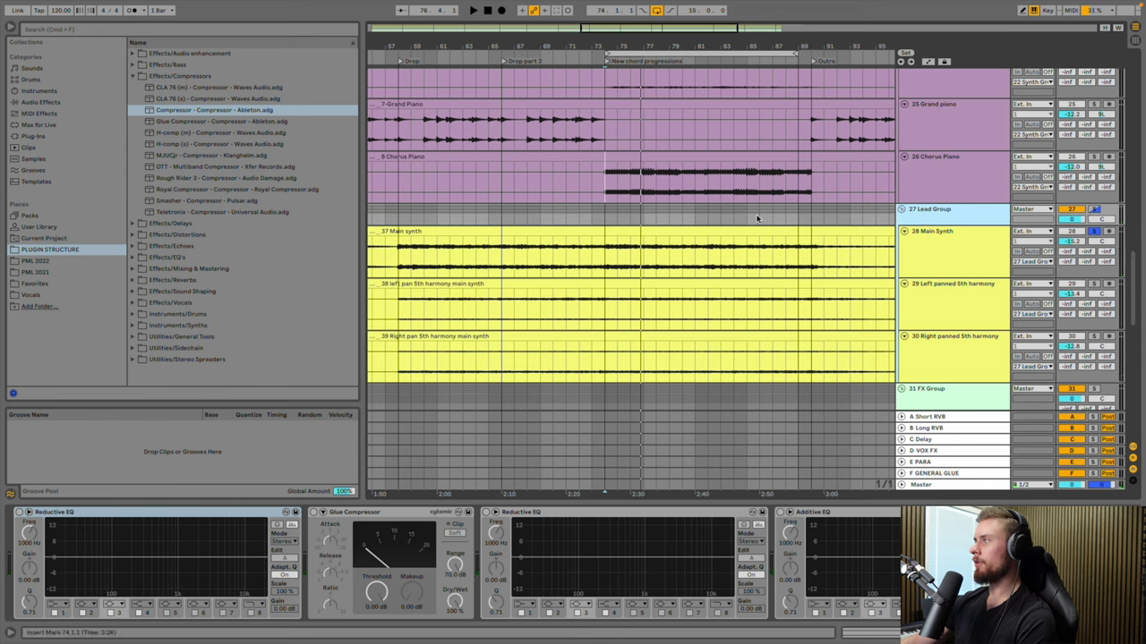
click(312, 514)
key(space)
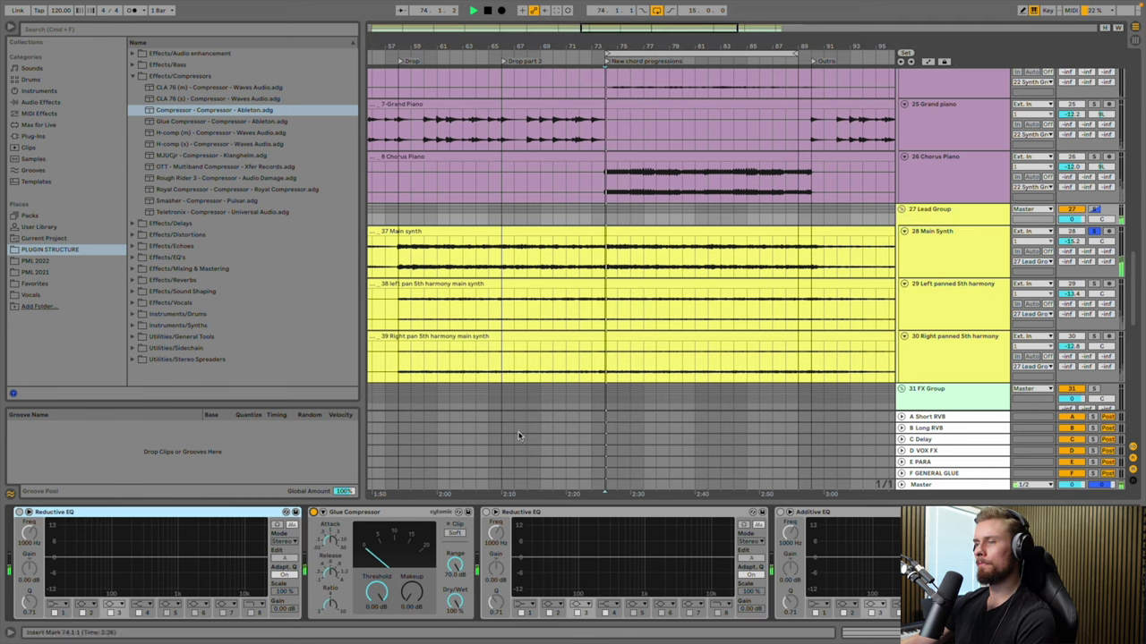
click(1094, 285)
click(1094, 337)
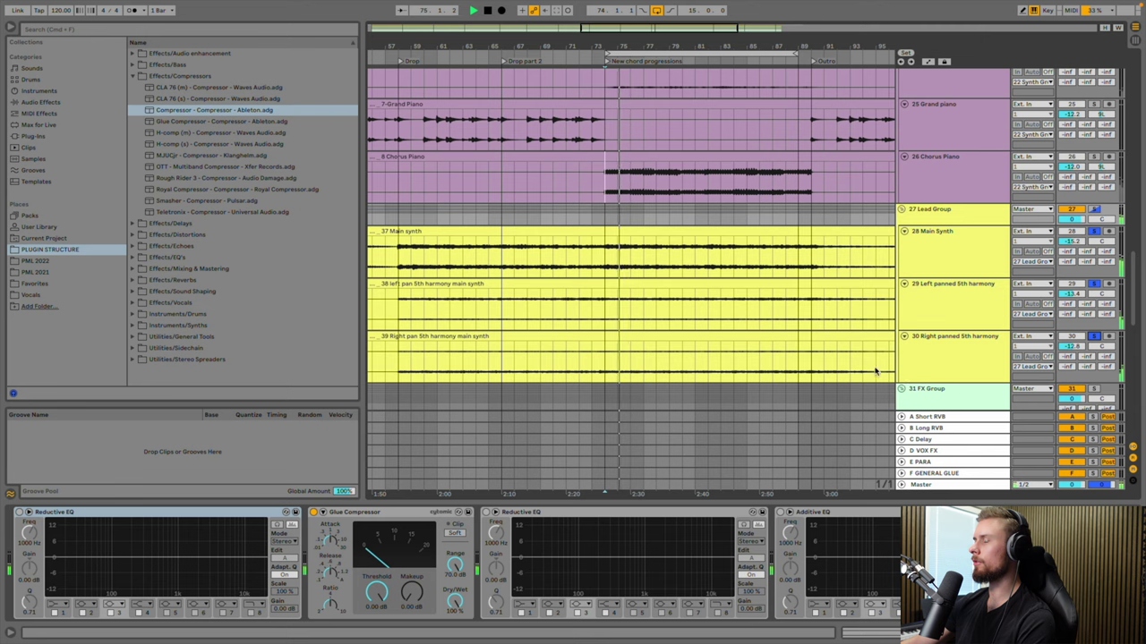
Set the Lead Group's Glue Compressor to -34.8 dB threshold and 3.02 dB makeup, and compare it against bypass
drag(376, 582, 376, 618)
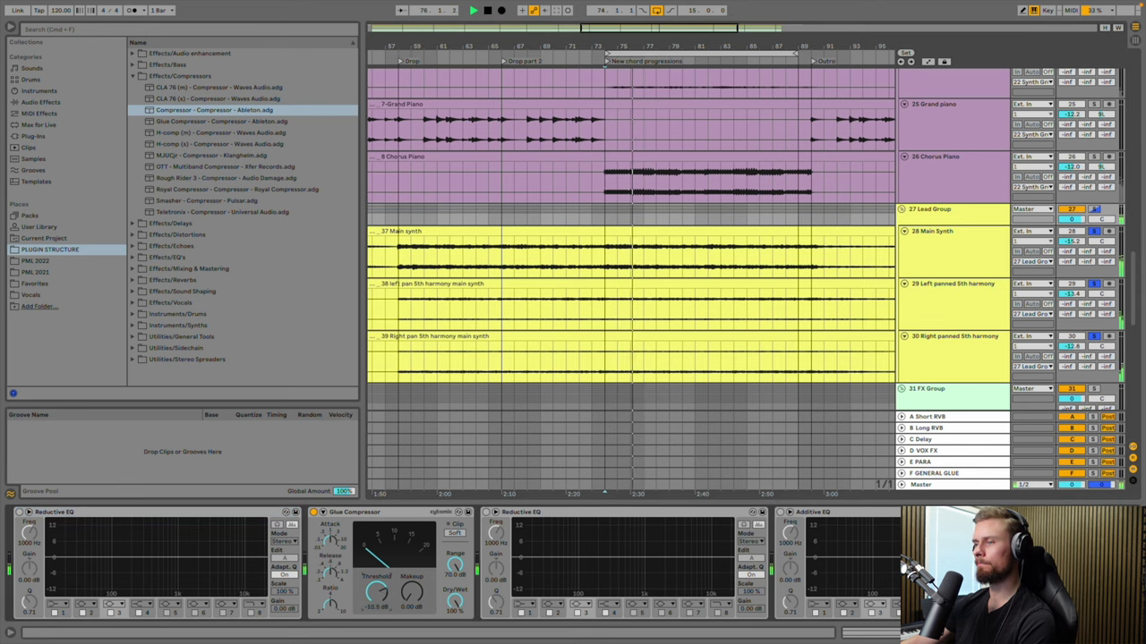
drag(376, 591, 376, 623)
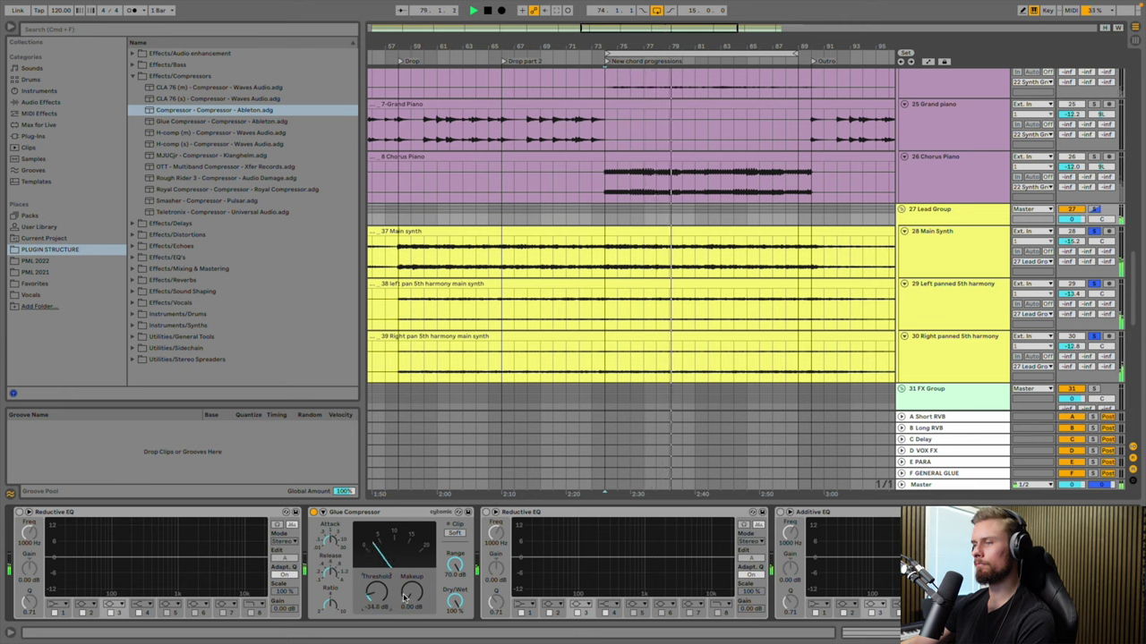
drag(402, 598, 403, 587)
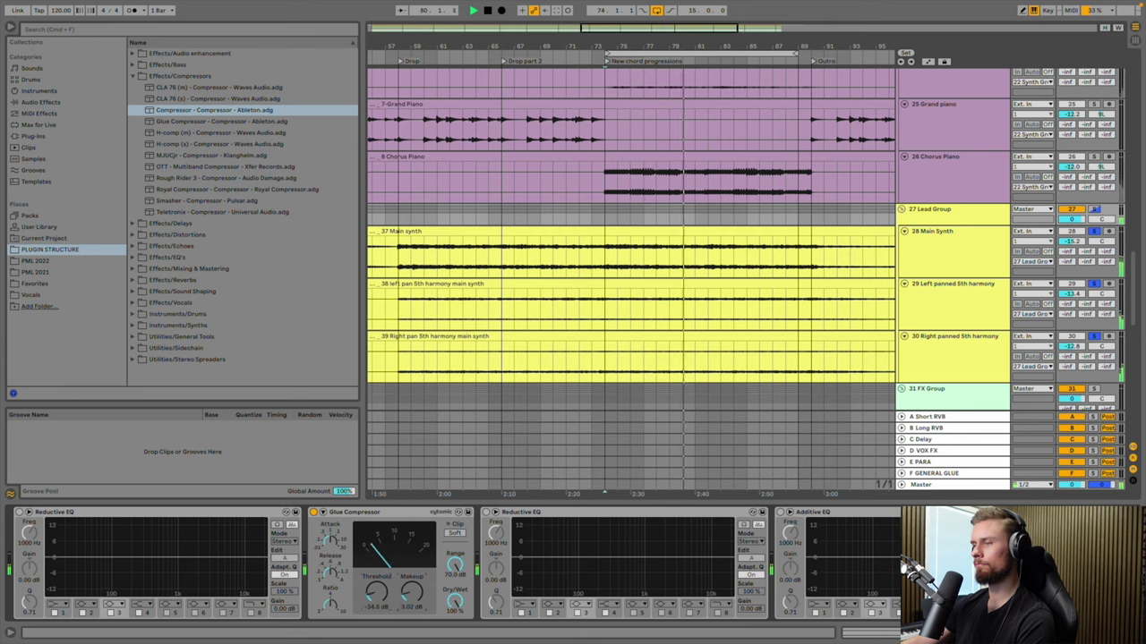
click(312, 512)
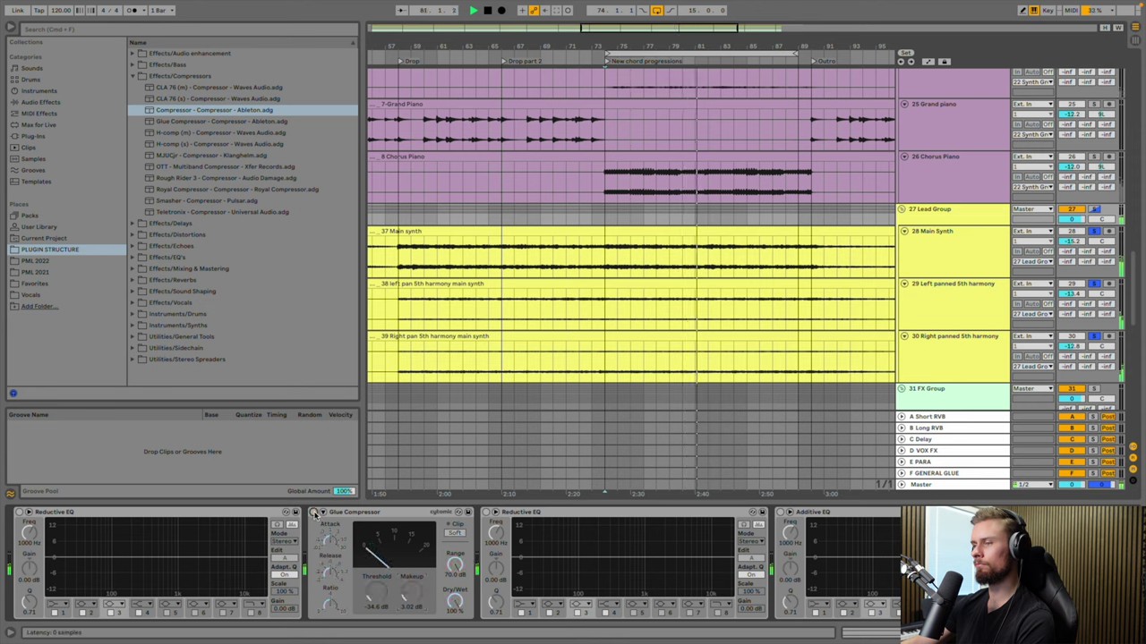
click(312, 512)
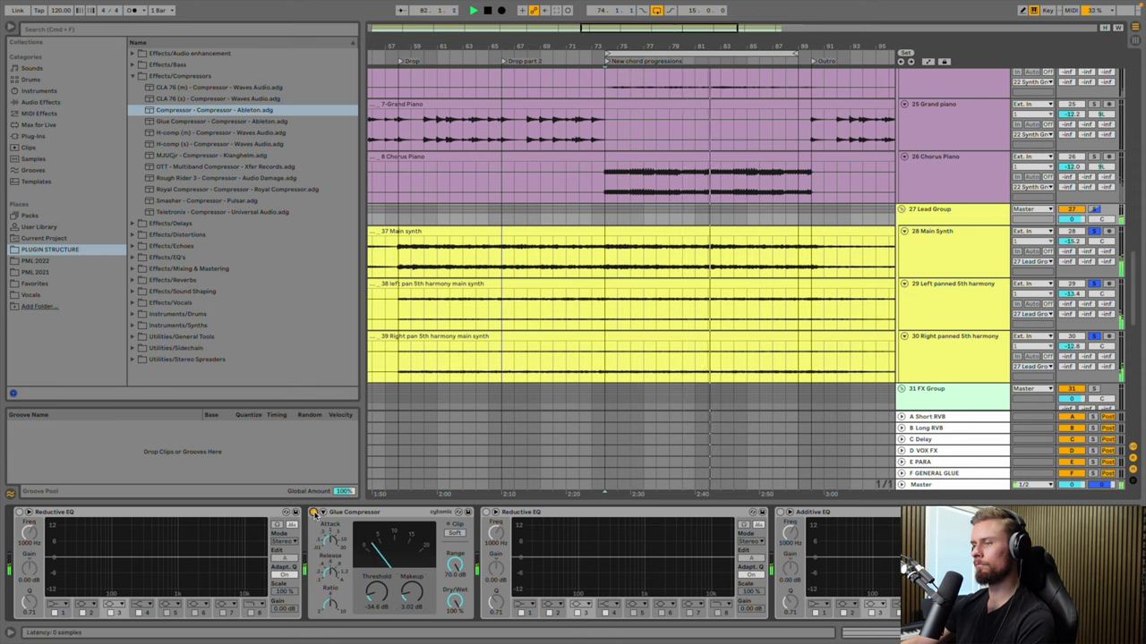
click(313, 512)
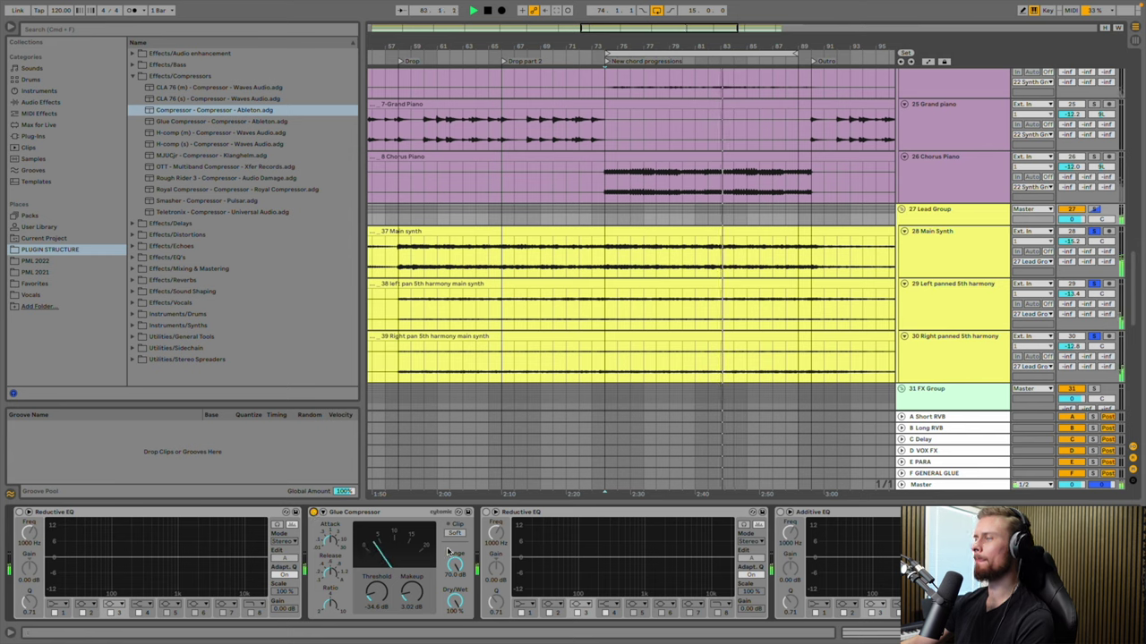
Stop playback, clear the solos on both 5th harmony tracks, replay Main Synth, and enable its effect rack with OTT at 58% amount
click(958, 250)
click(1096, 284)
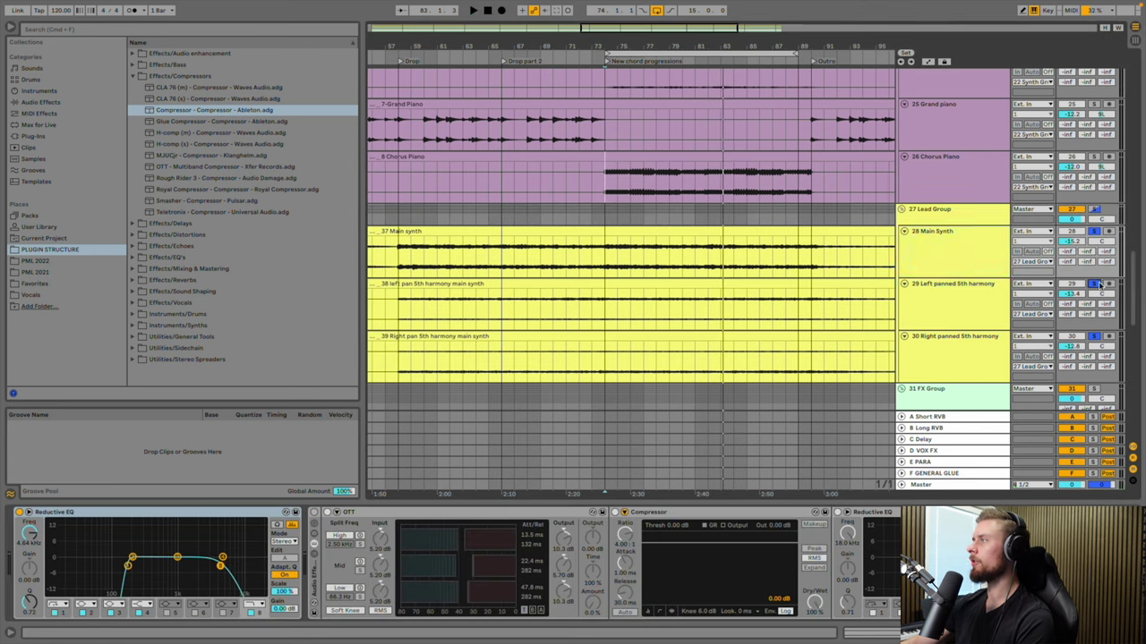
key(space)
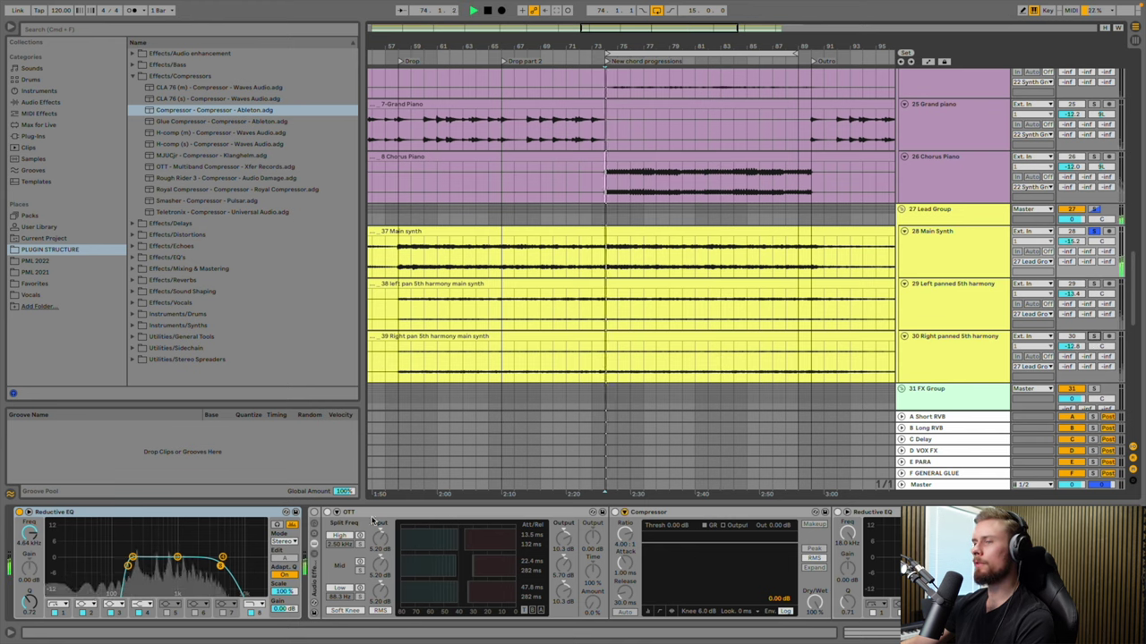
click(314, 514)
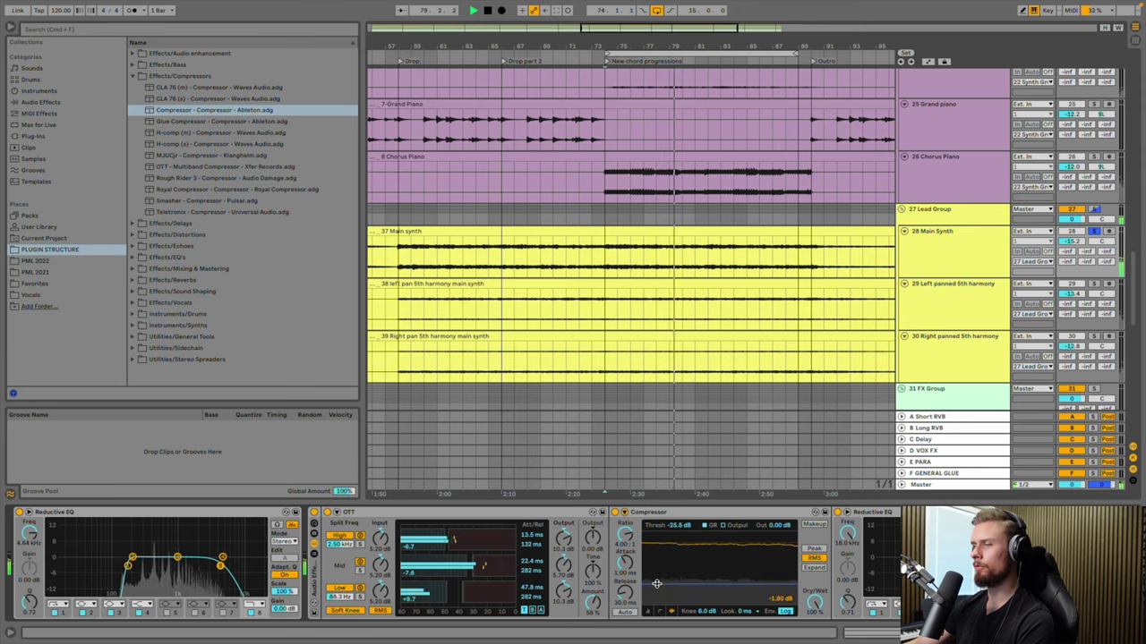
Set Main Synth's SC towards Kick compressor to -40.3 dB threshold with a very fast attack of 0.09 ms and a short release
scroll(486, 500, right, 5)
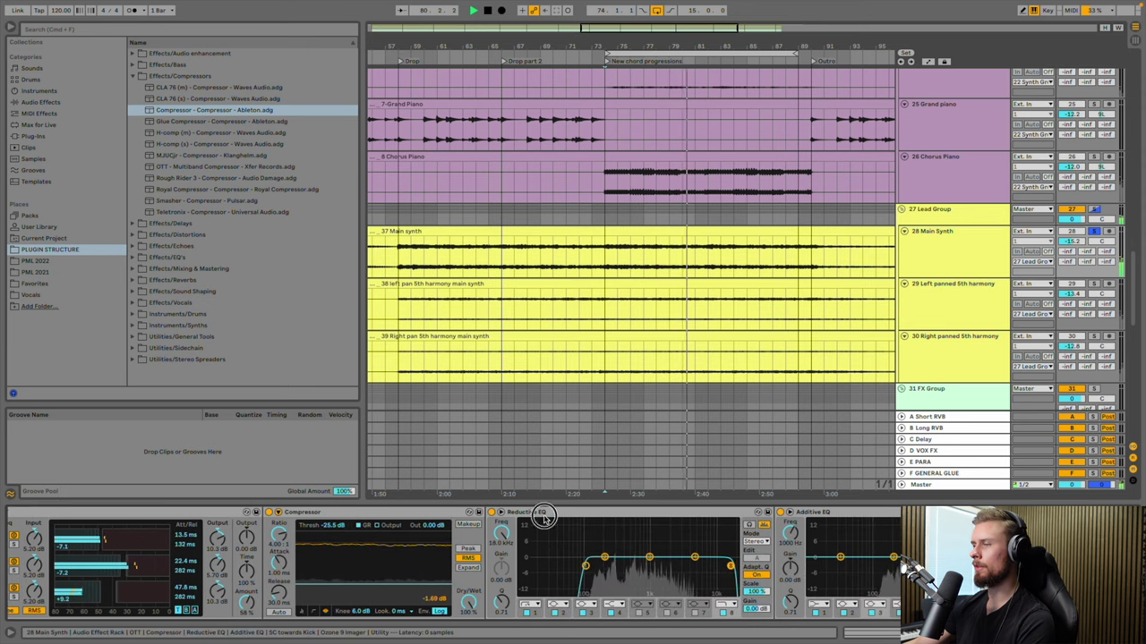
click(548, 537)
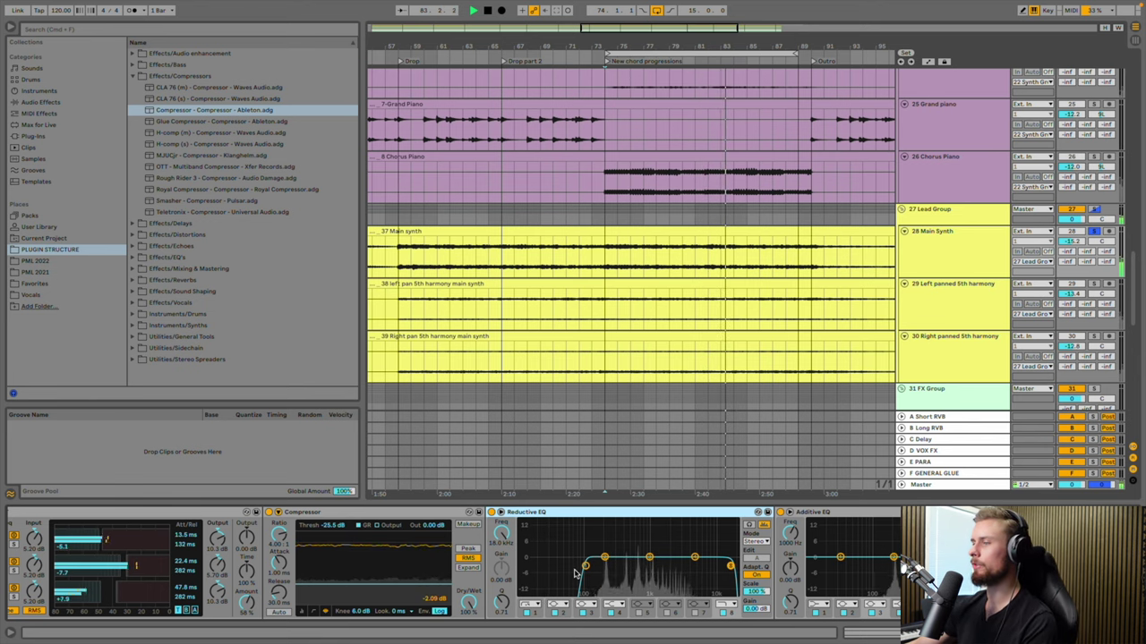
scroll(743, 573, right, 1)
scroll(744, 573, right, 5)
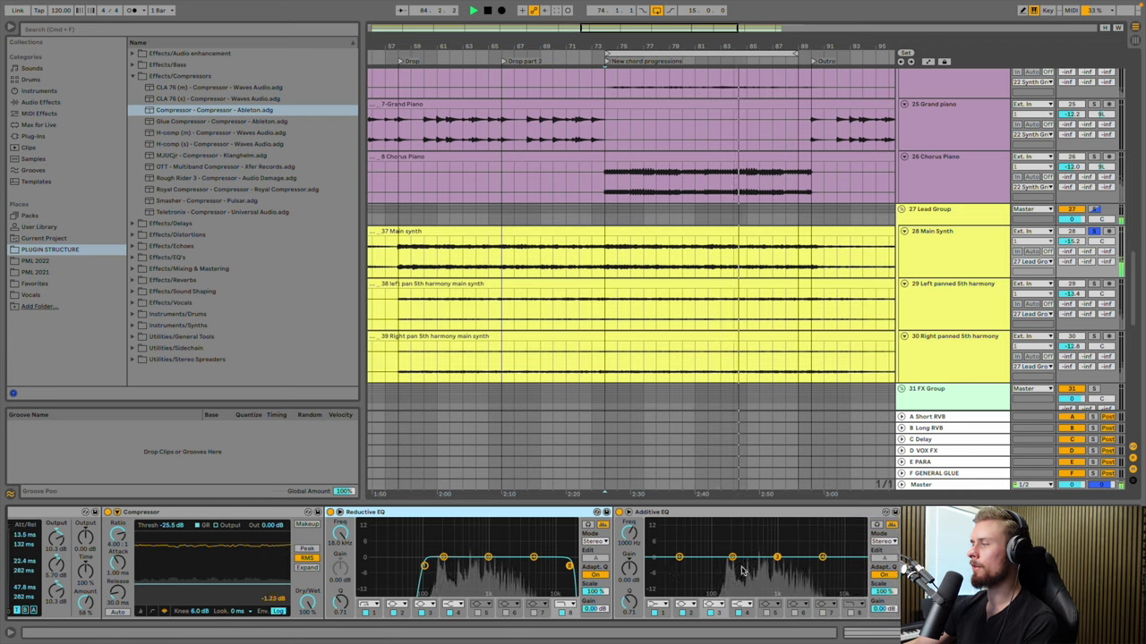
scroll(736, 571, right, 2)
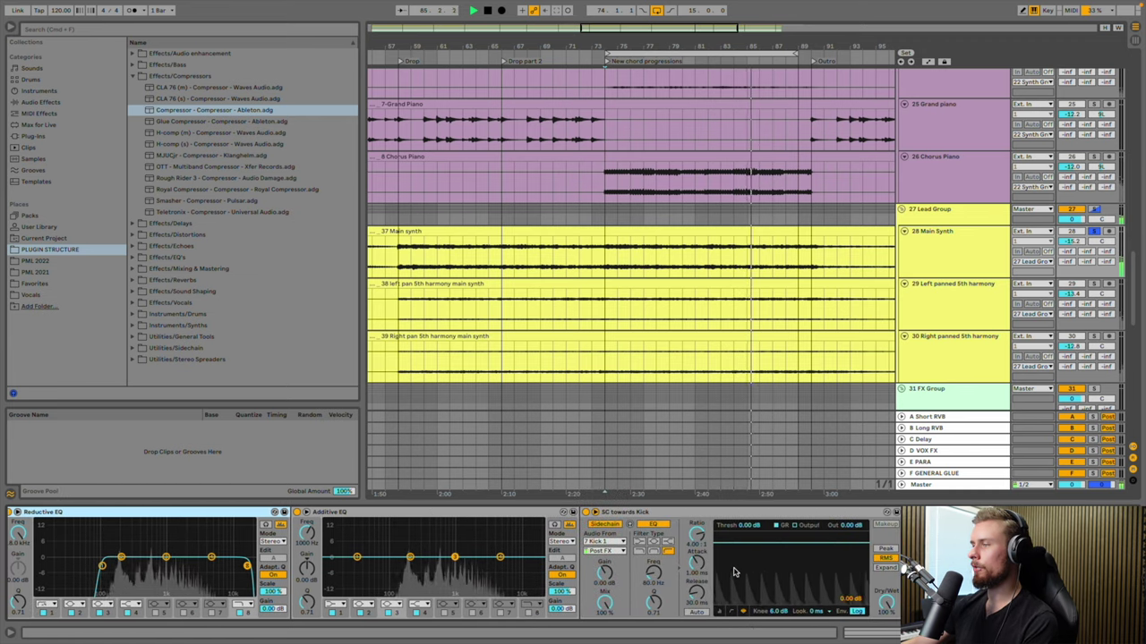
drag(719, 544, 720, 591)
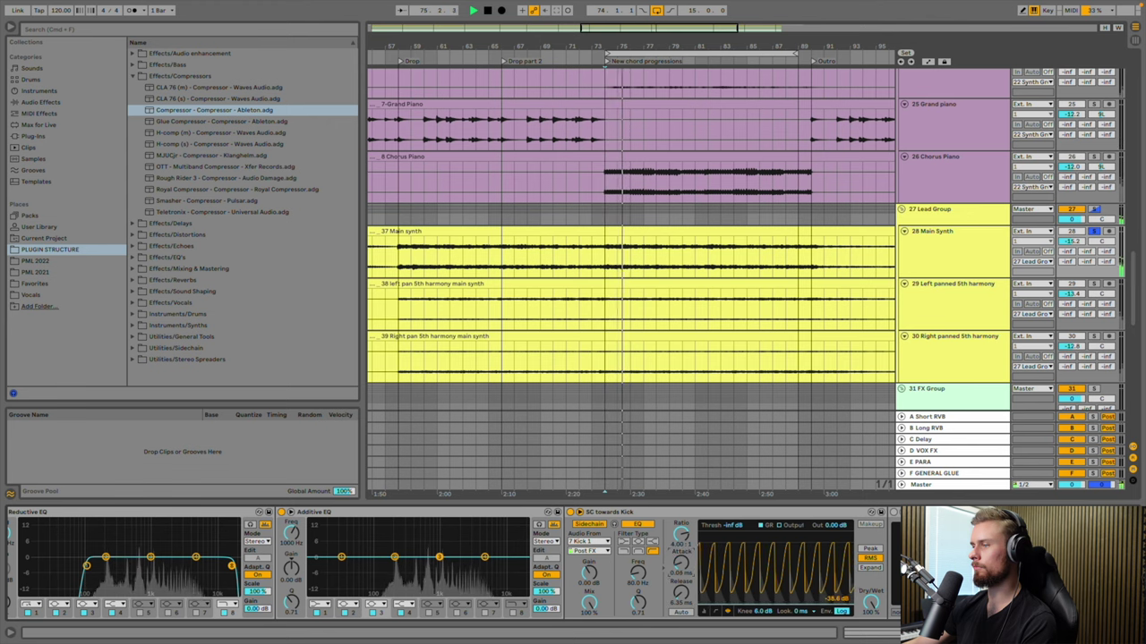
mouse_move(683, 535)
mouse_down()
mouse_move(683, 488)
mouse_move(683, 582)
mouse_move(683, 542)
mouse_up()
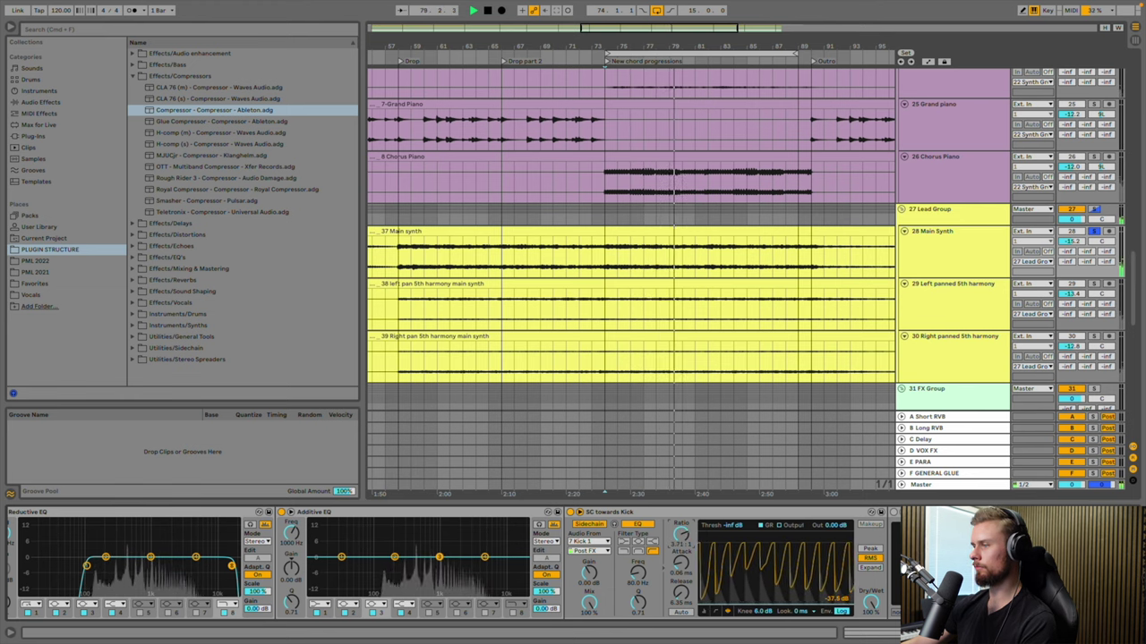
drag(680, 591, 680, 579)
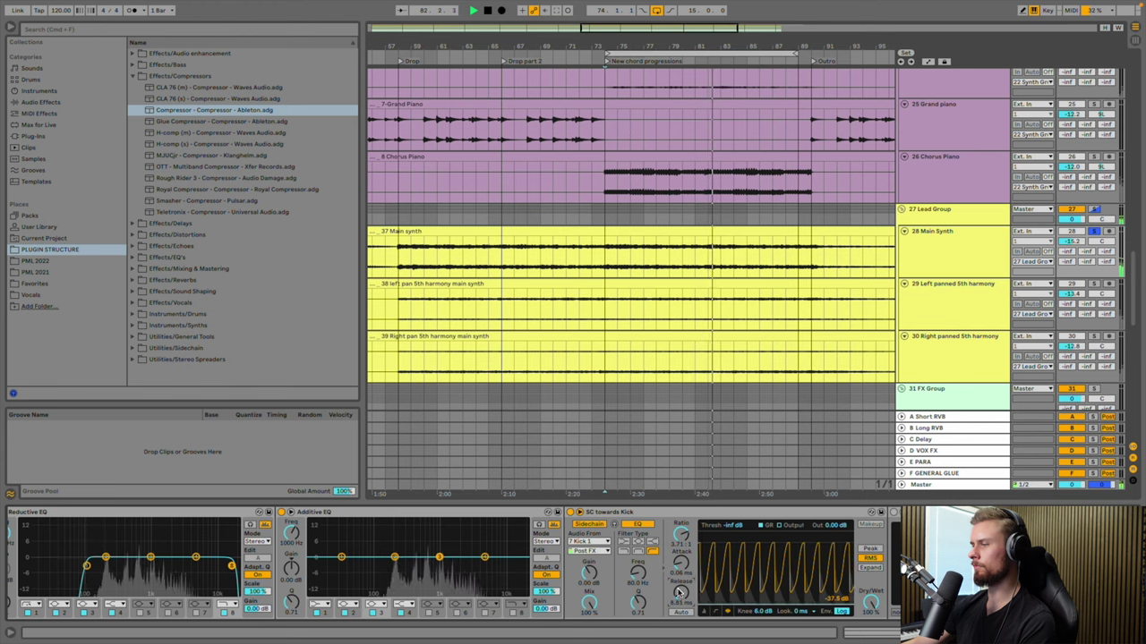
drag(680, 562, 681, 559)
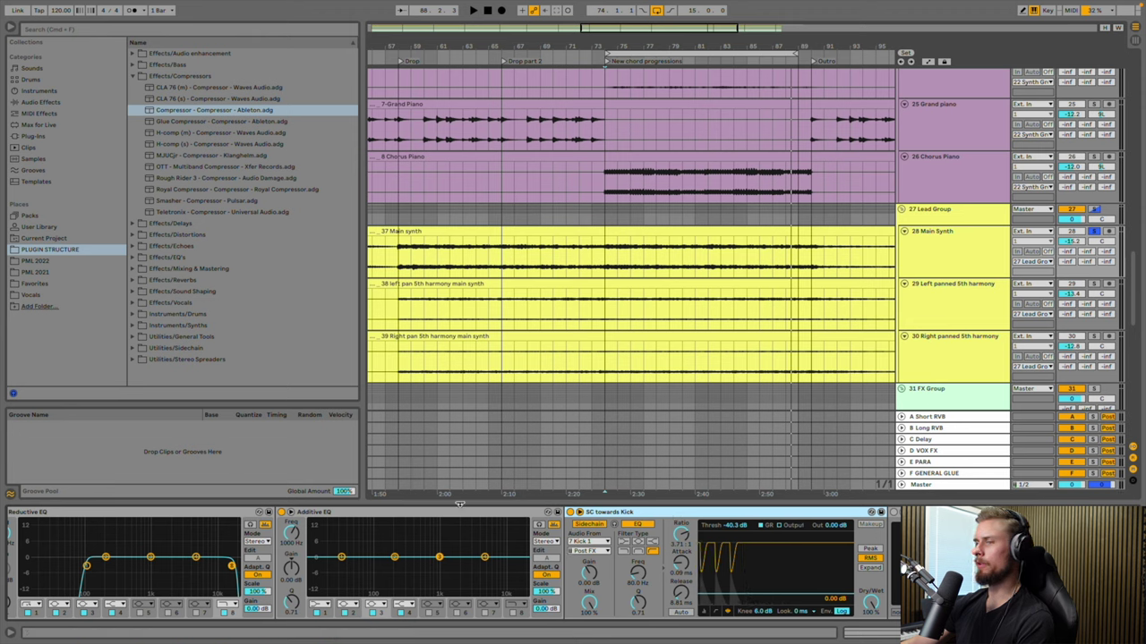
Delete the existing Audio Effect Rack from both the left and right panned 5th harmony tracks
scroll(370, 539, left, 5)
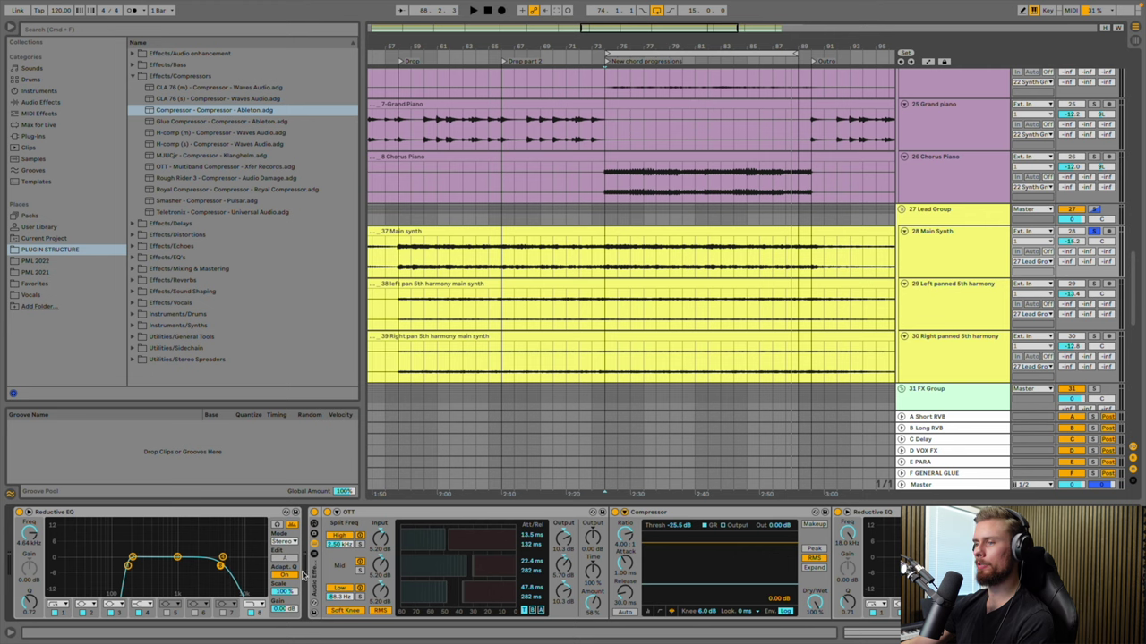
click(314, 577)
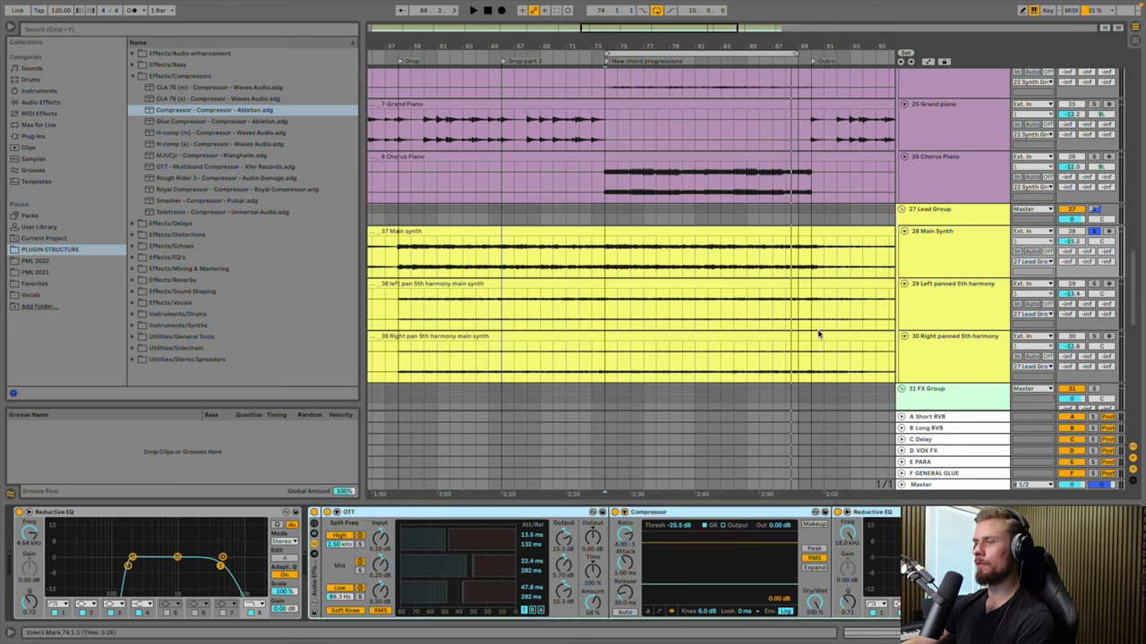
click(926, 315)
click(318, 579)
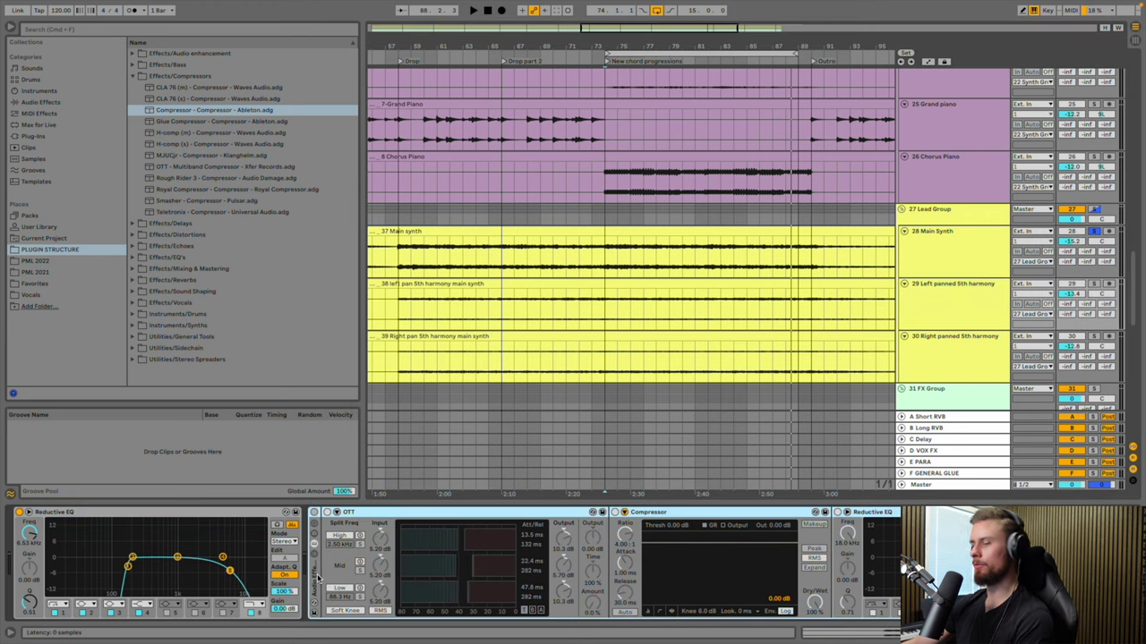
key(Delete)
click(955, 381)
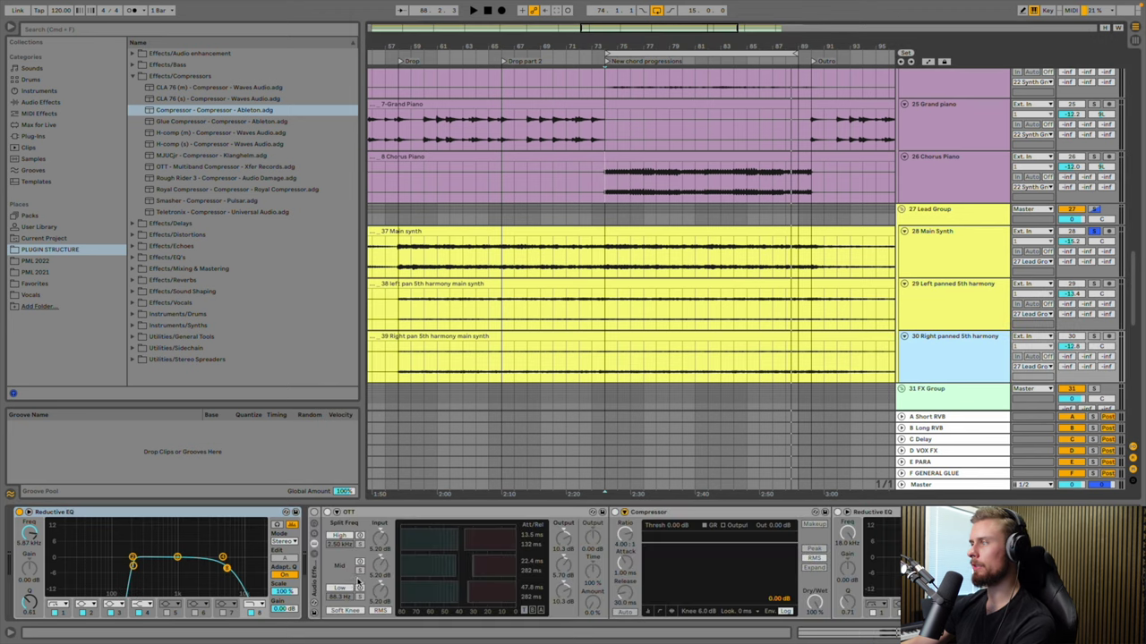
click(309, 577)
key(Delete)
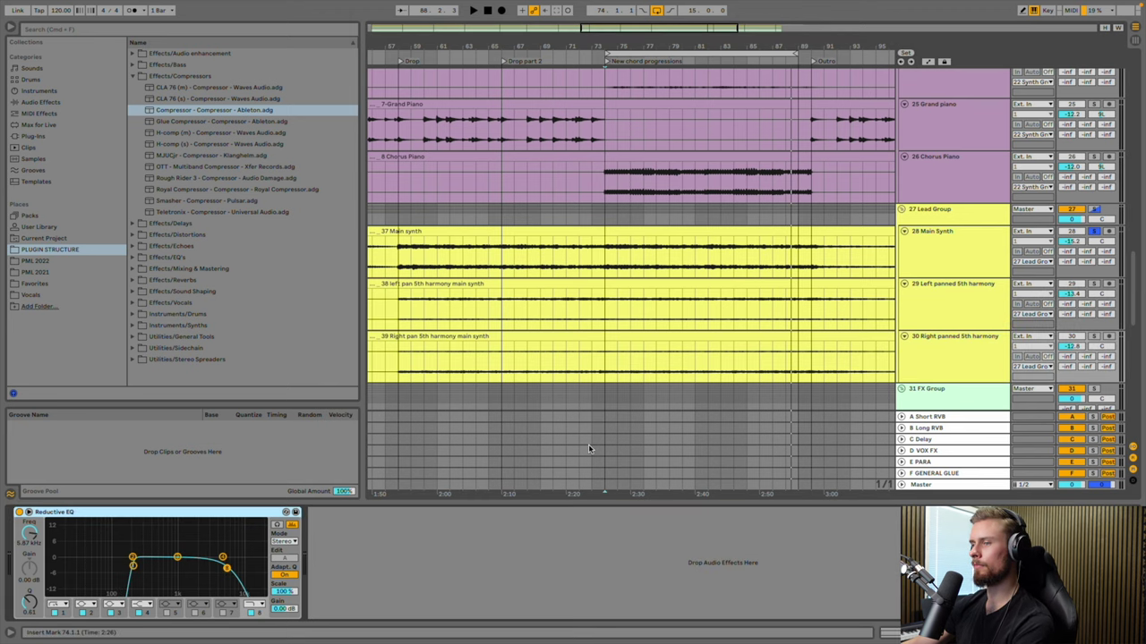
Copy Main Synth's Audio Effect Rack onto the left and right panned 5th harmony tracks, and play all three lead tracks soloed
click(936, 263)
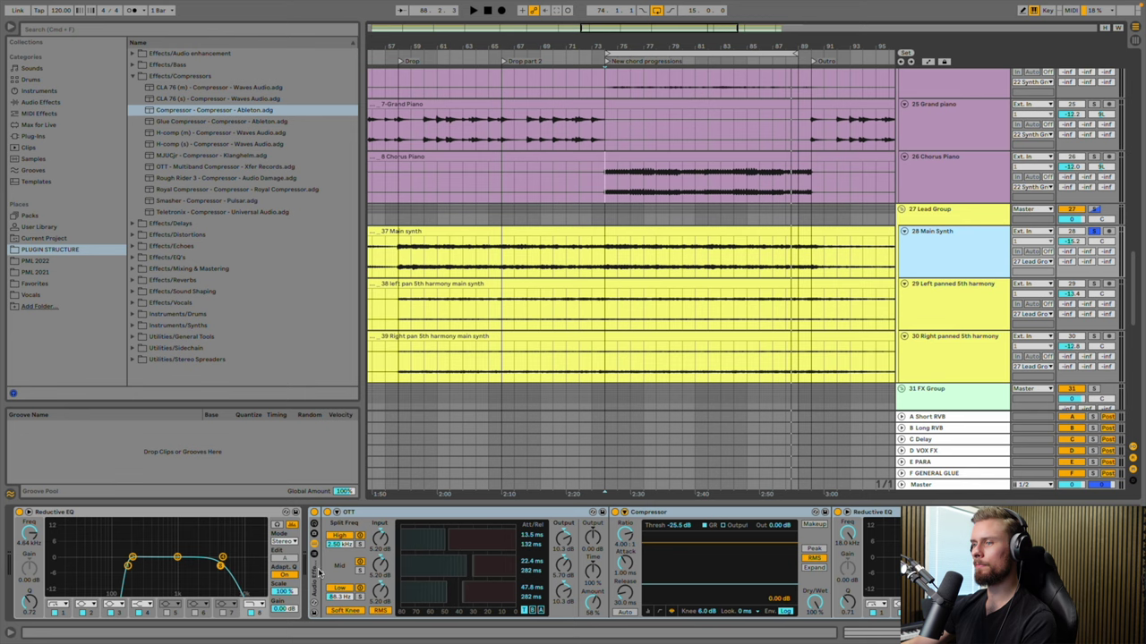
drag(320, 573, 398, 353)
drag(426, 315, 428, 317)
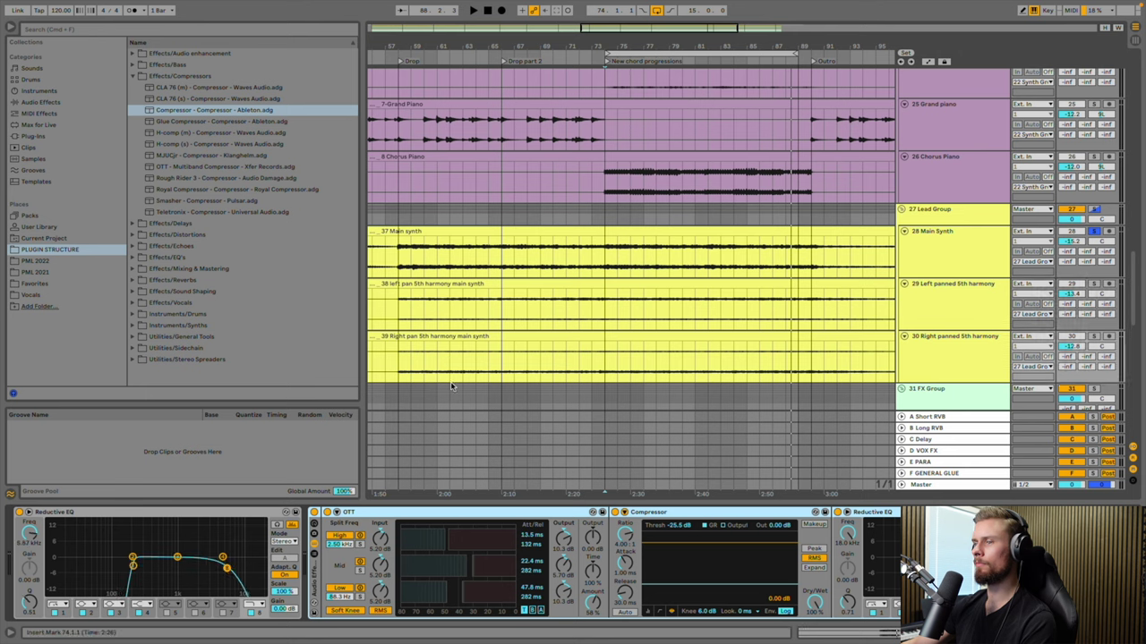
click(1092, 284)
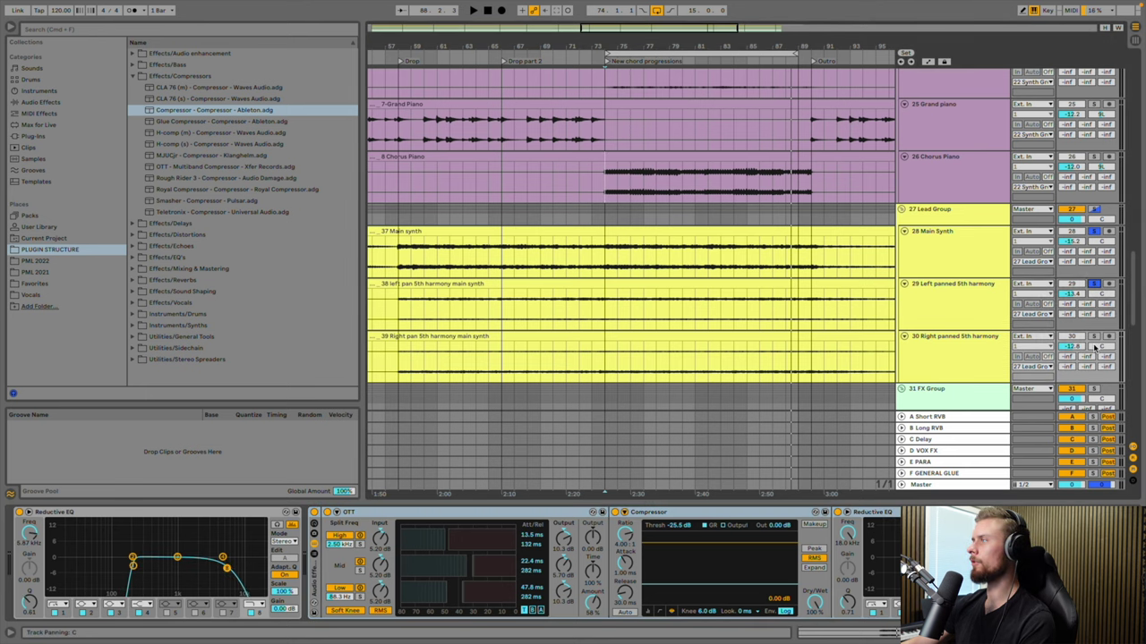
key(space)
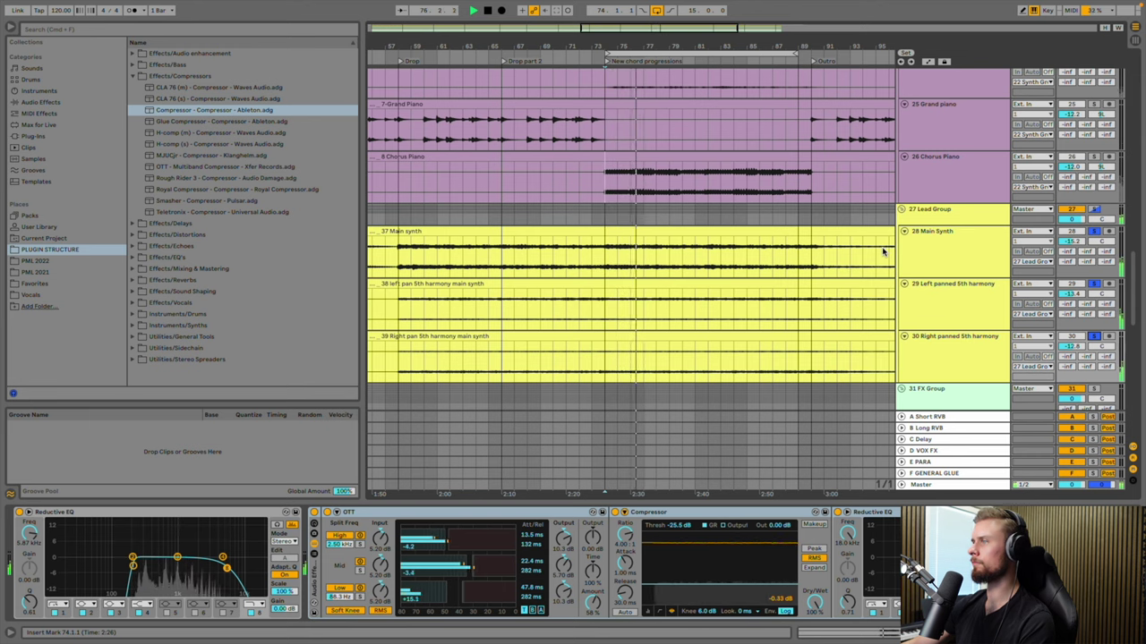
Stop playback, clear the lead track solos, and solo and play the Crystallizer track in the FX Group from bar 74
click(1097, 284)
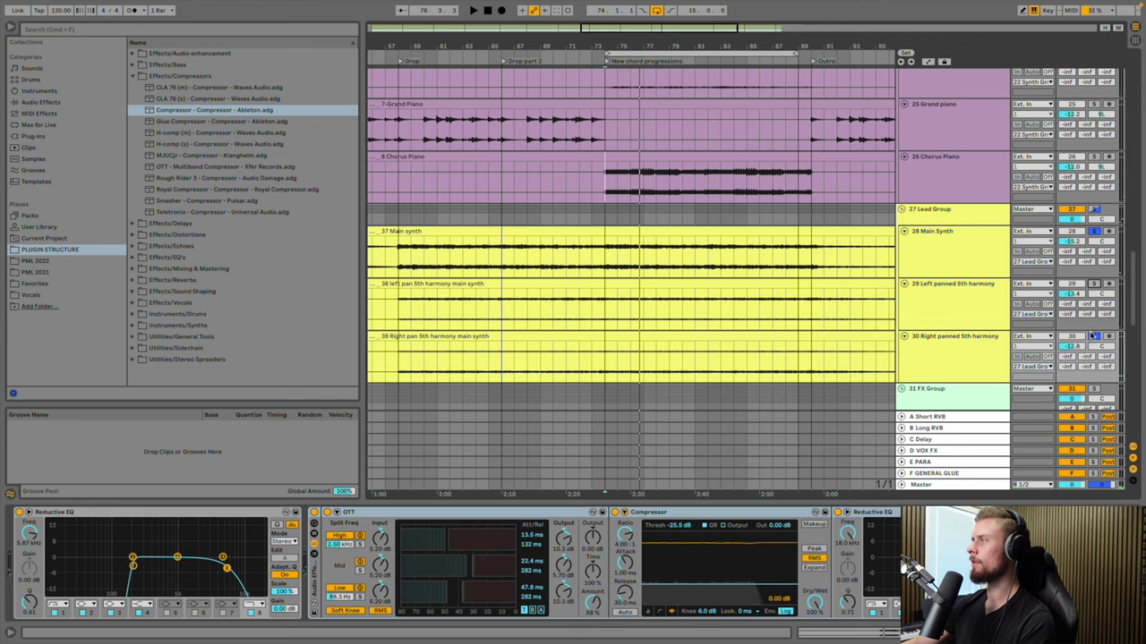
scroll(767, 287, down, 6)
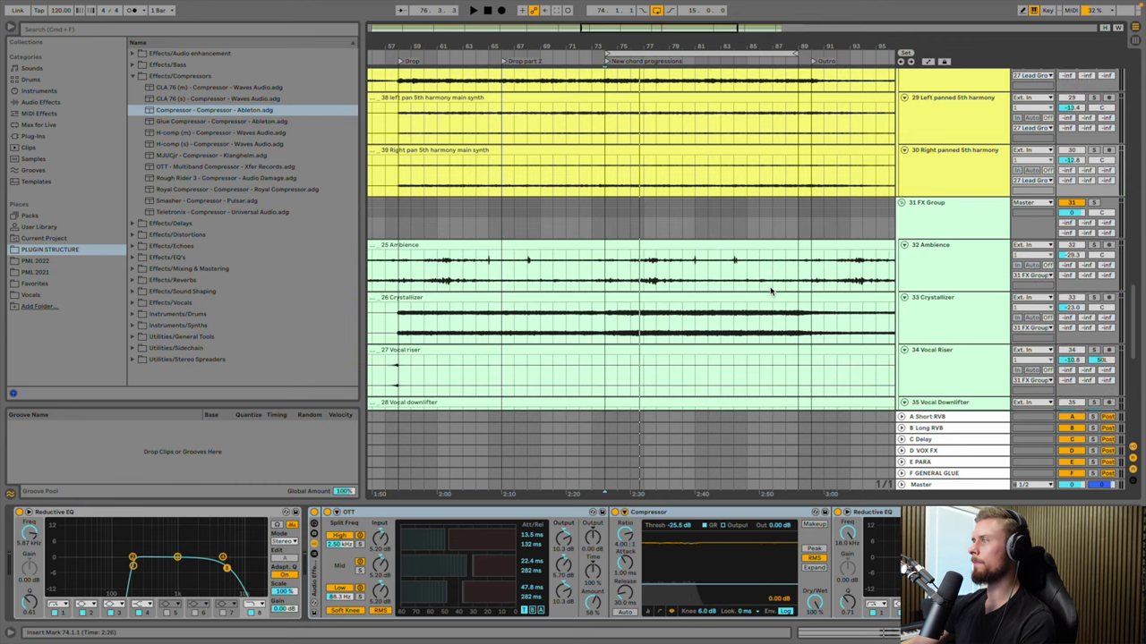
scroll(767, 285, up, 2)
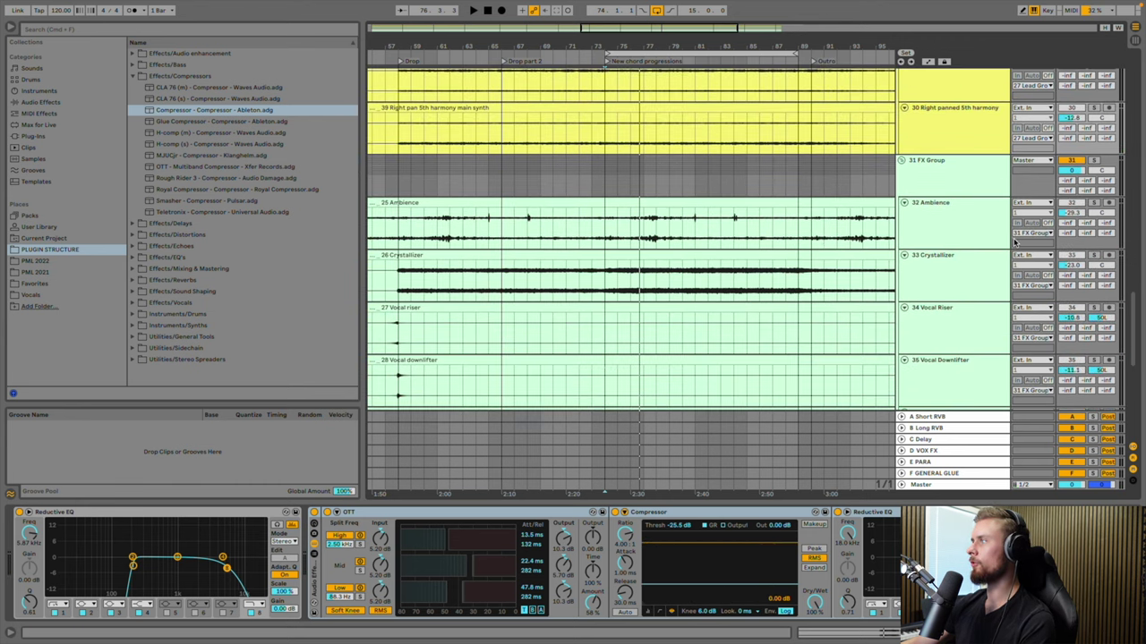
click(993, 283)
click(606, 283)
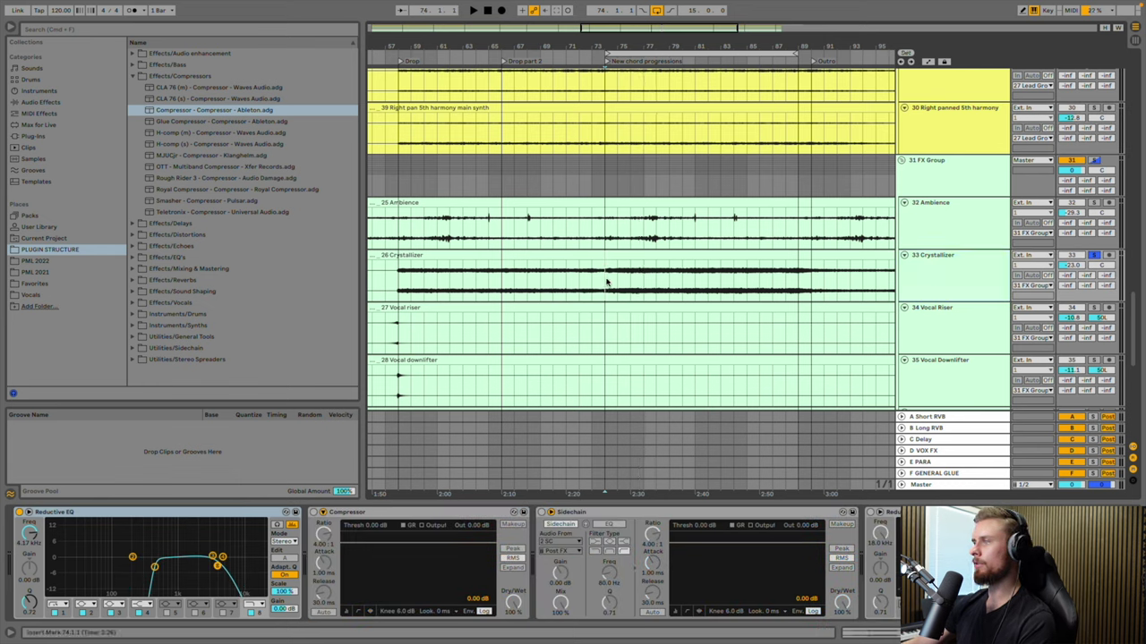
key(space)
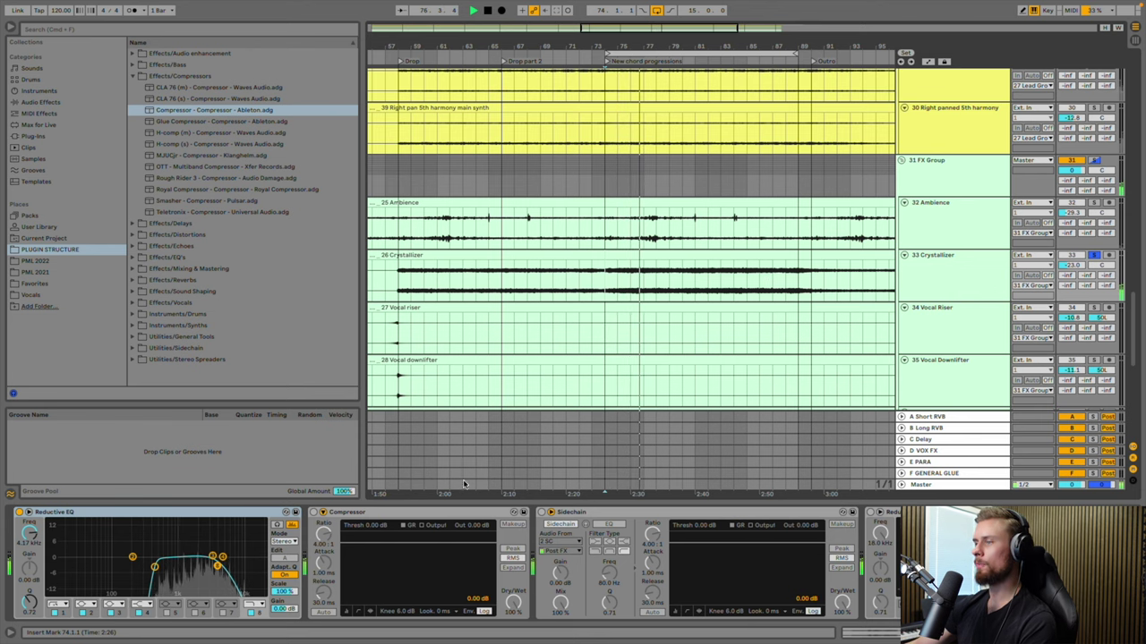
Enable Crystallizer's Sidechain and Compressor, and set the Compressor to -29.4 dB threshold and 5.62 dB output with automatic makeup off
click(587, 513)
click(541, 513)
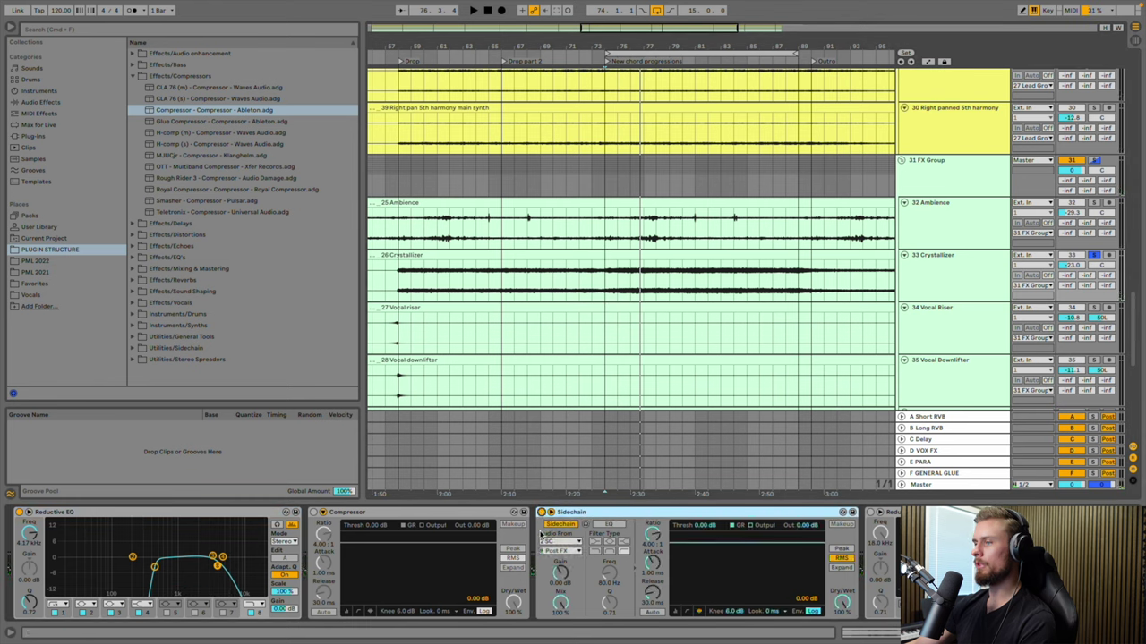
key(space)
drag(362, 565, 363, 581)
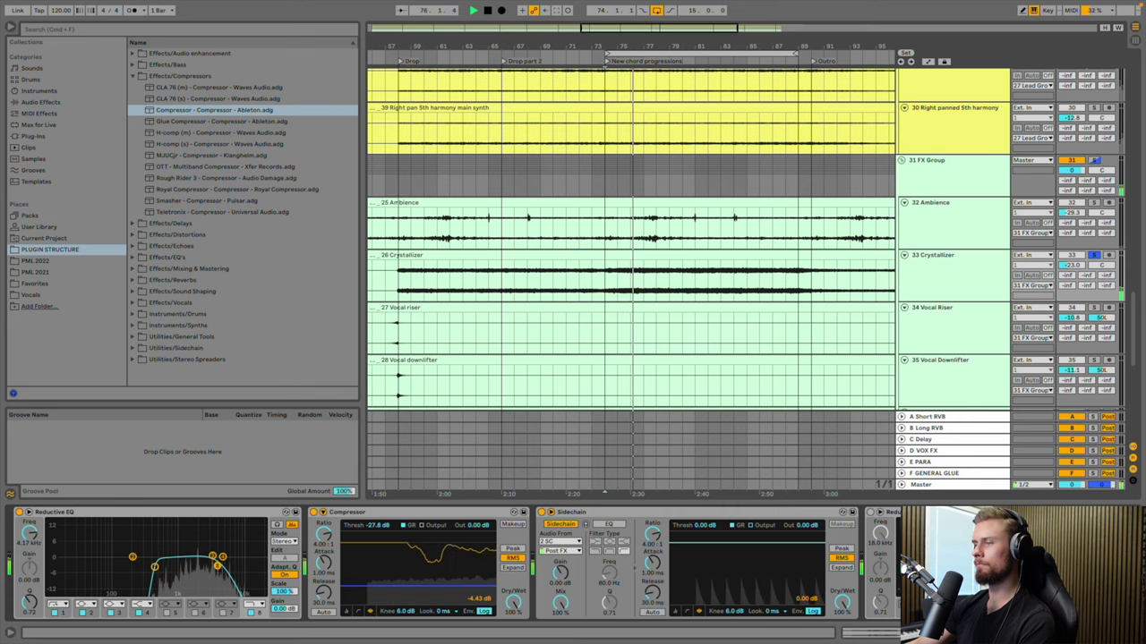
click(510, 524)
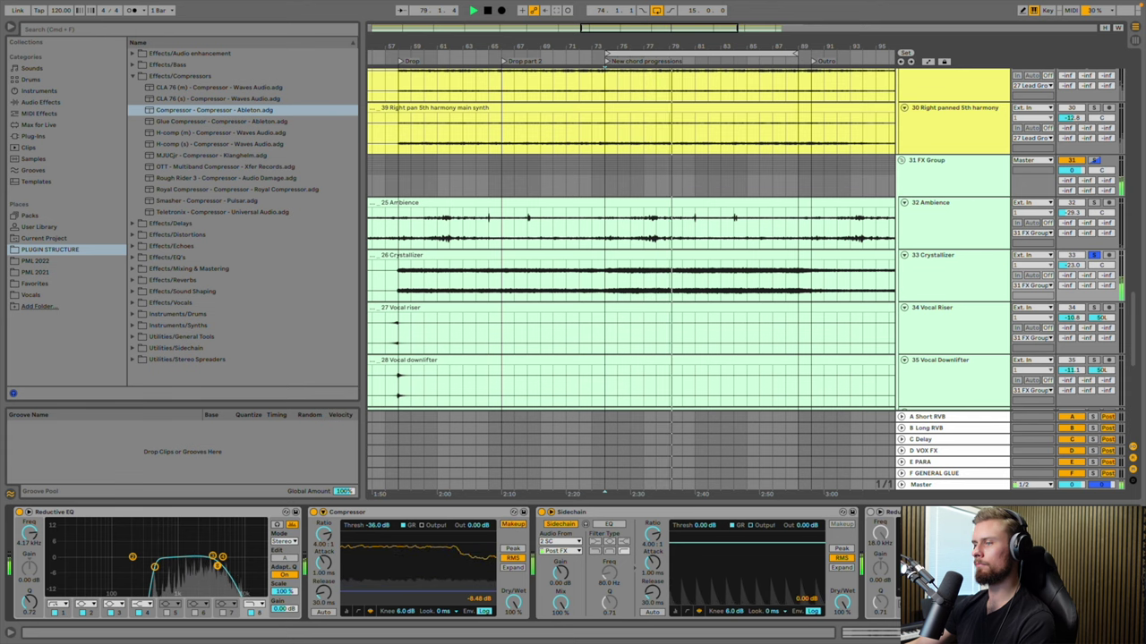
click(510, 525)
drag(443, 591, 443, 573)
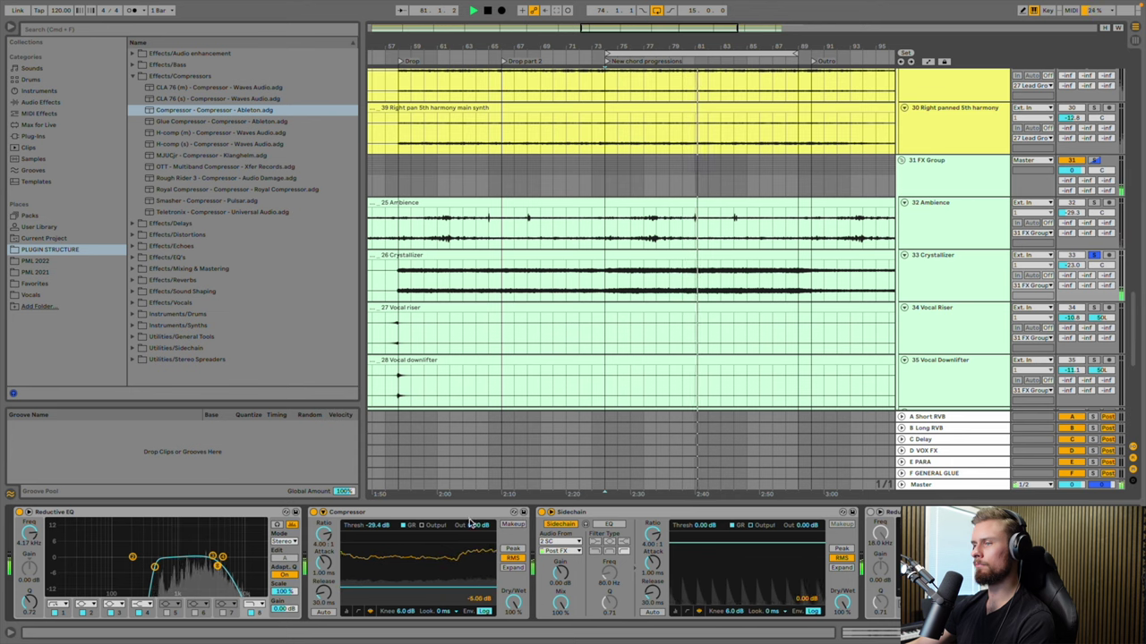
drag(471, 525, 462, 519)
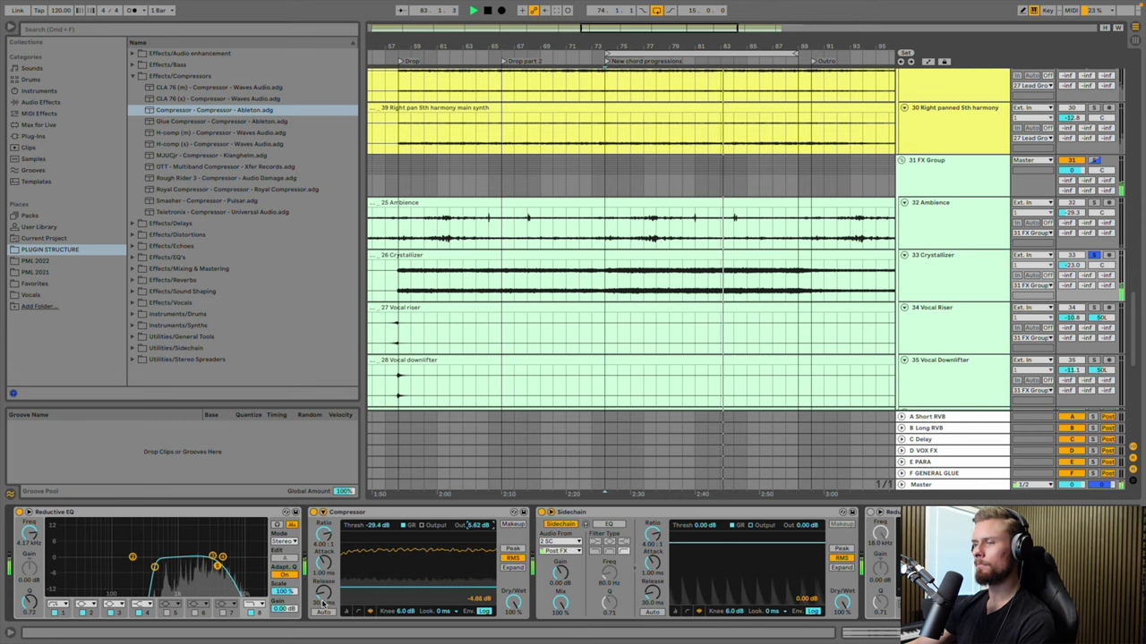
Set Crystallizer's Sidechain compressor to -40.3 dB threshold, 0.29 ms attack and 5.32 ms release
drag(698, 525, 698, 581)
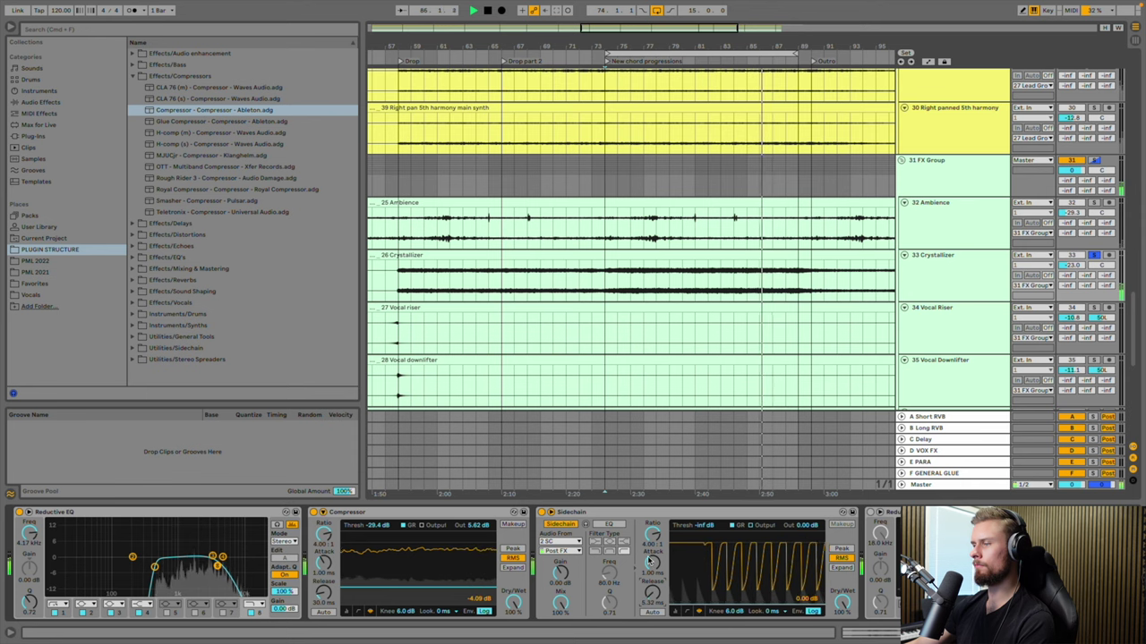
drag(650, 559, 650, 582)
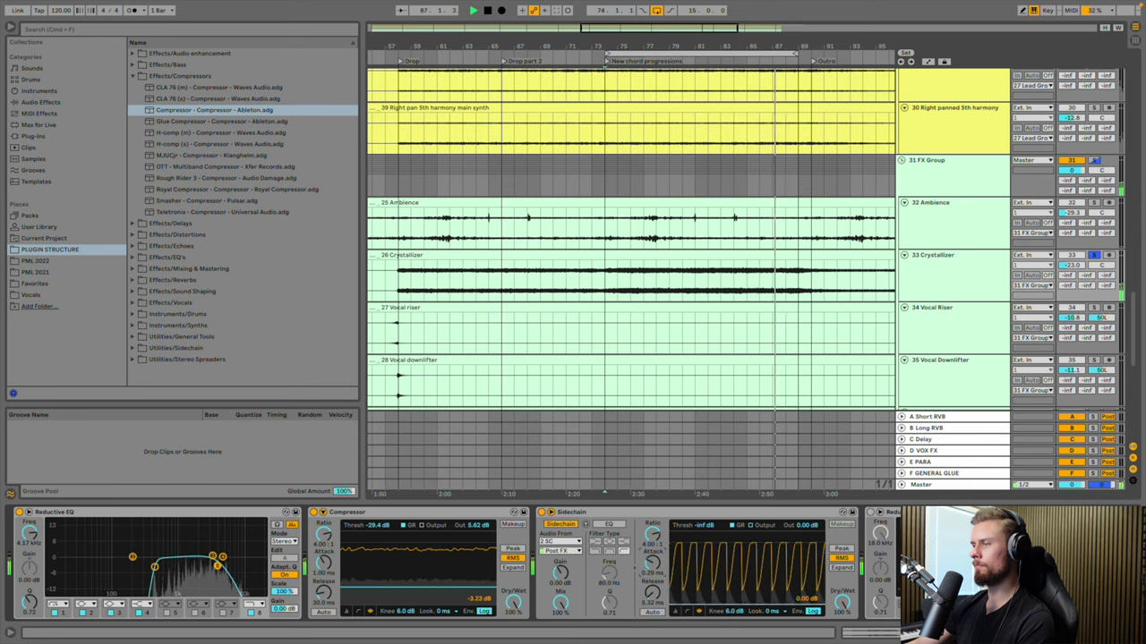
drag(696, 525, 696, 501)
drag(692, 592, 692, 597)
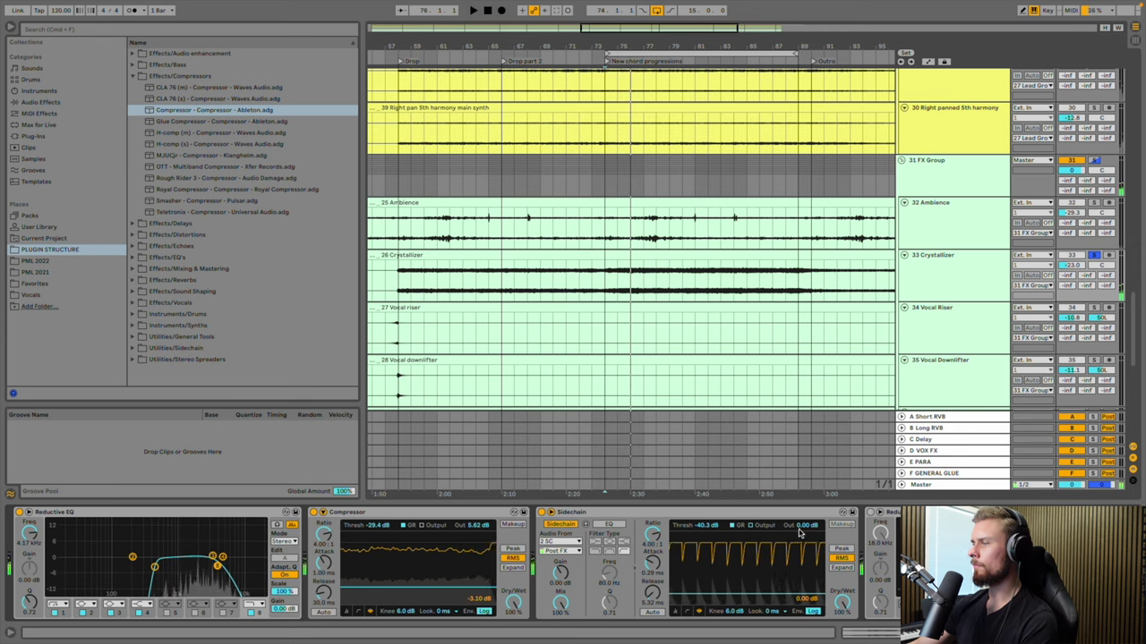
Enable Crystallizer's second Reductive EQ, after the Sidechain, and raise its low cut to 240 Hz during playback
scroll(681, 537, right, 5)
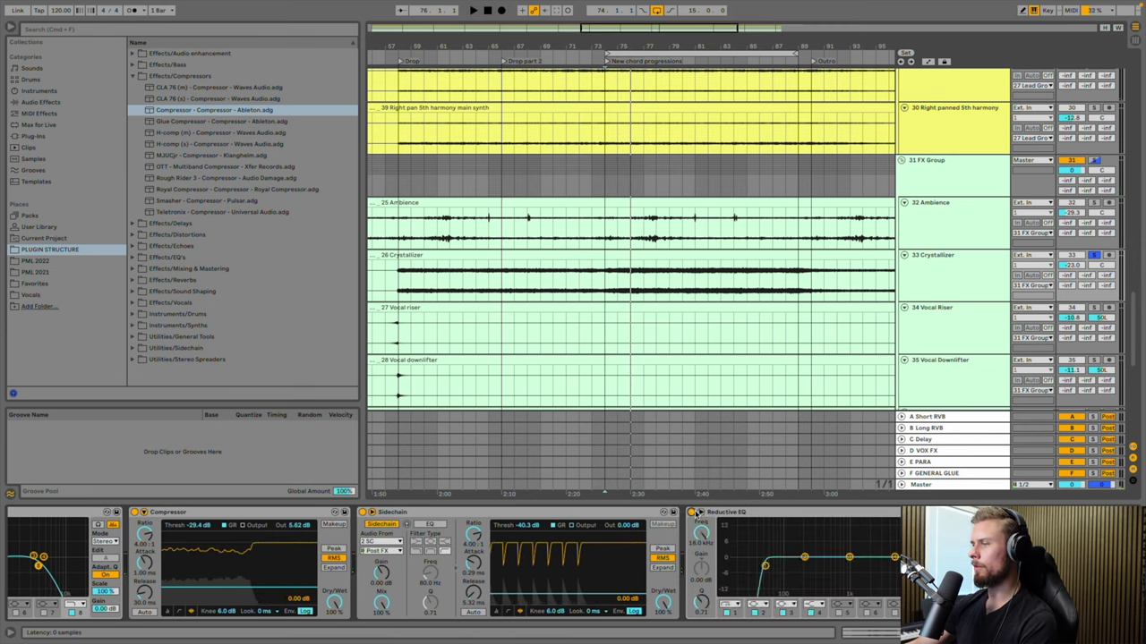
drag(700, 534, 700, 555)
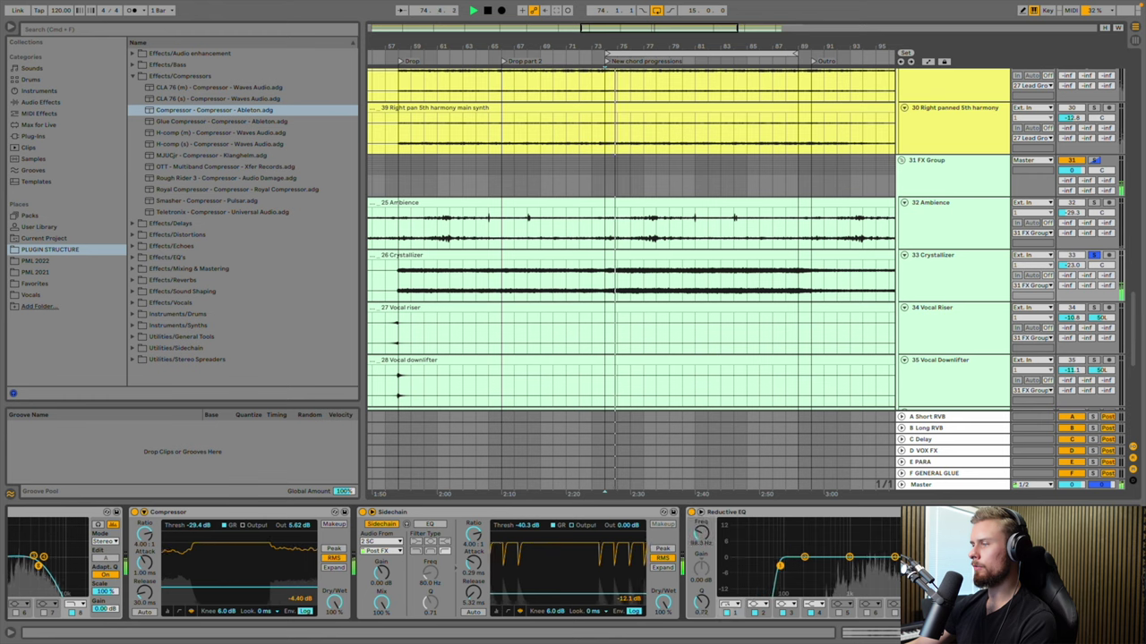
scroll(899, 566, right, 4)
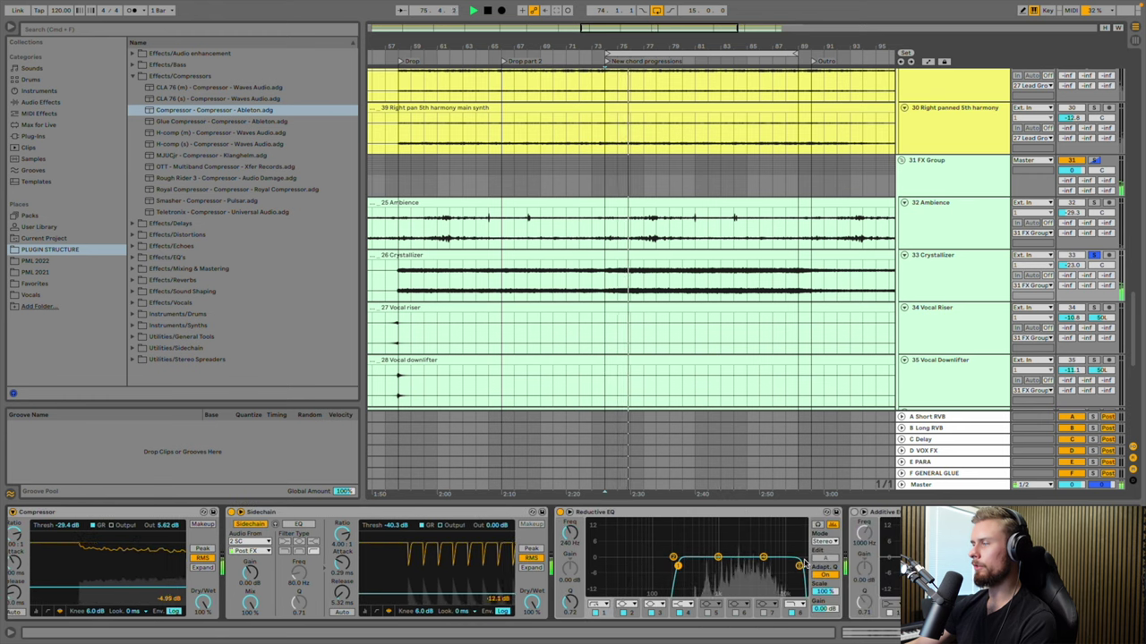
scroll(804, 564, right, 4)
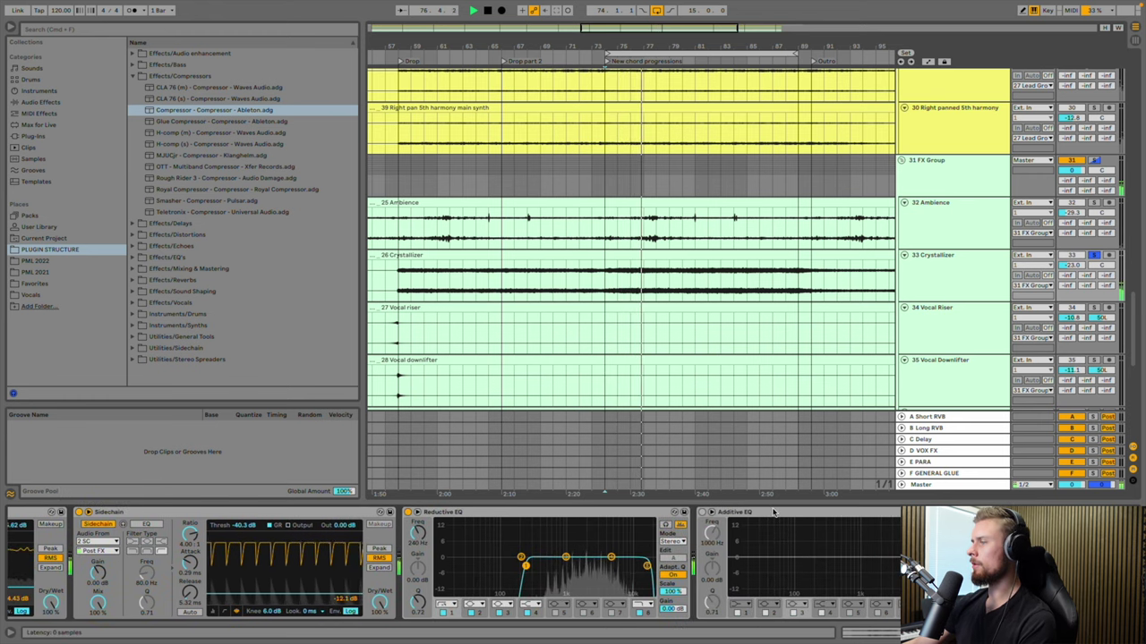
Enable Crystallizer's Additive EQ and boost its third band by 5.33 dB at 1.63 kHz
click(702, 513)
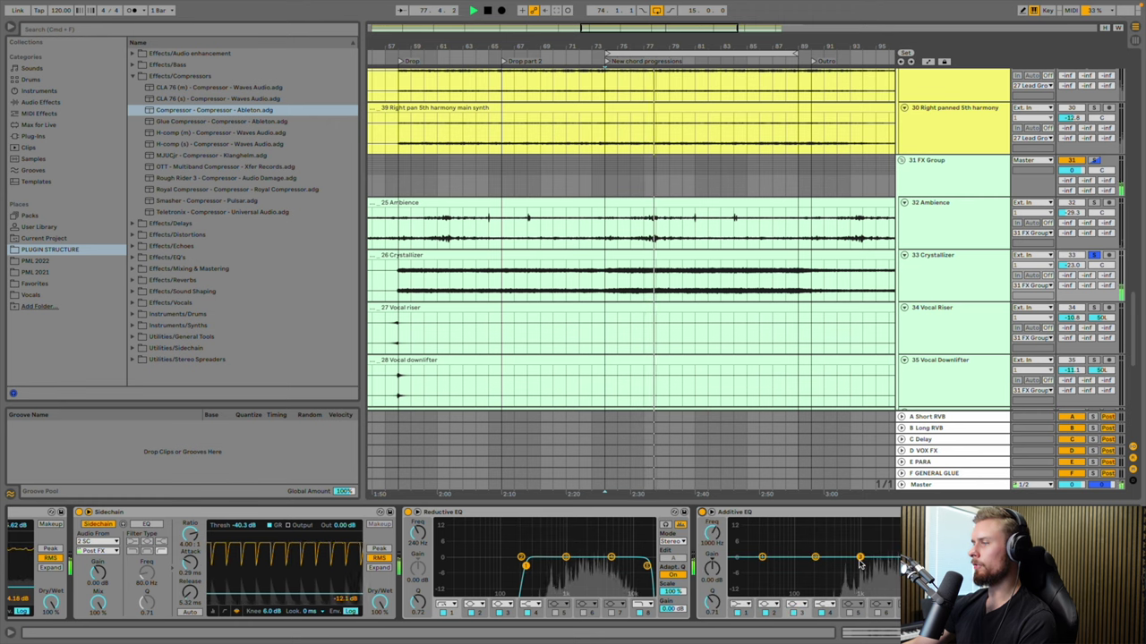
mouse_move(858, 551)
mouse_down()
mouse_move(857, 535)
mouse_move(874, 543)
mouse_up()
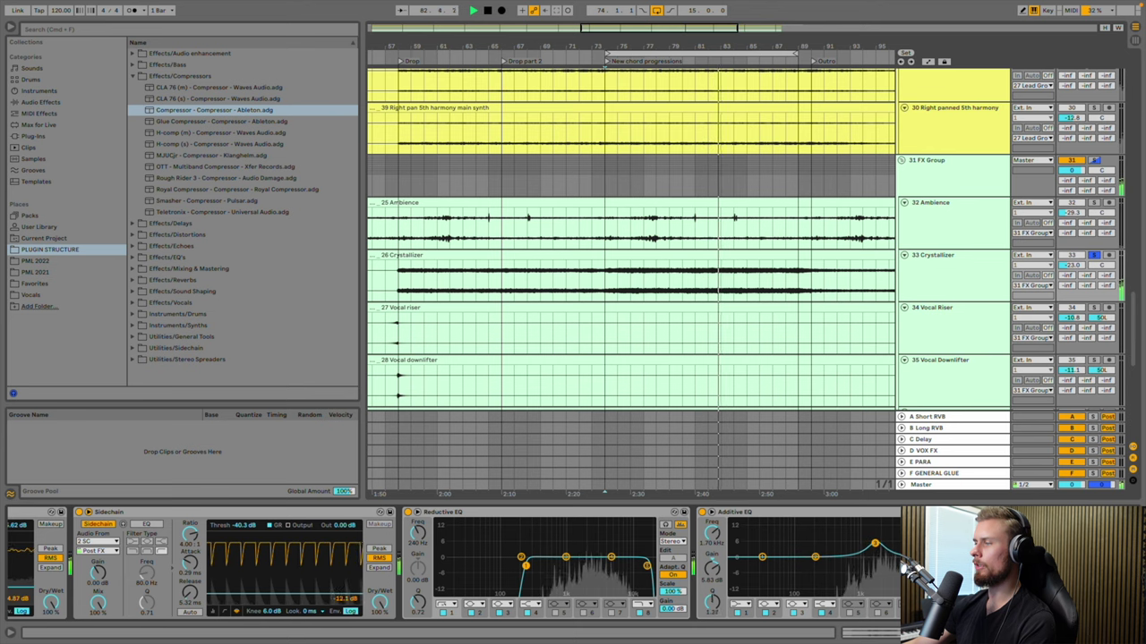
drag(880, 544, 874, 543)
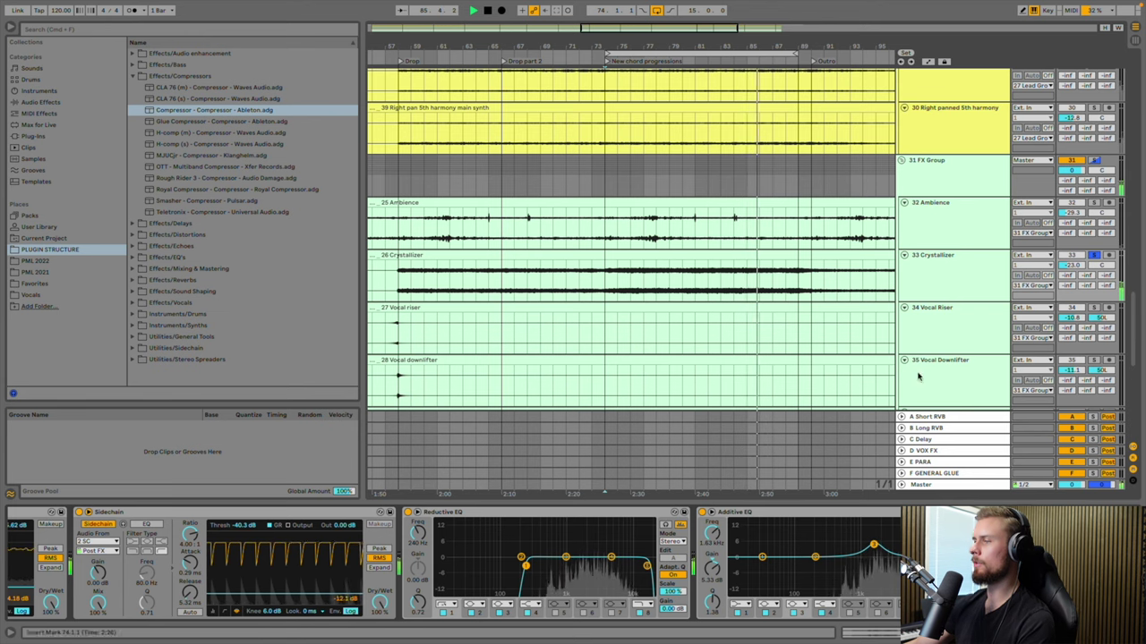
Solo Ambience instead of Crystallizer, and key its Sidechain compressor from 7 Kick 1 with a -39.2 dB threshold during playback
click(1094, 256)
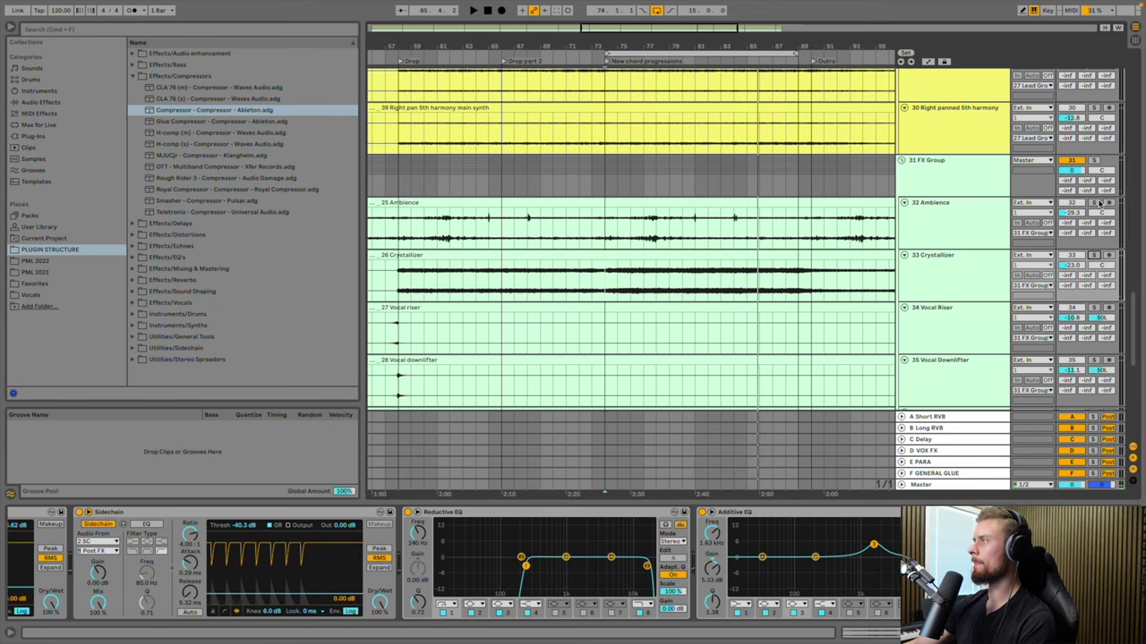
click(941, 215)
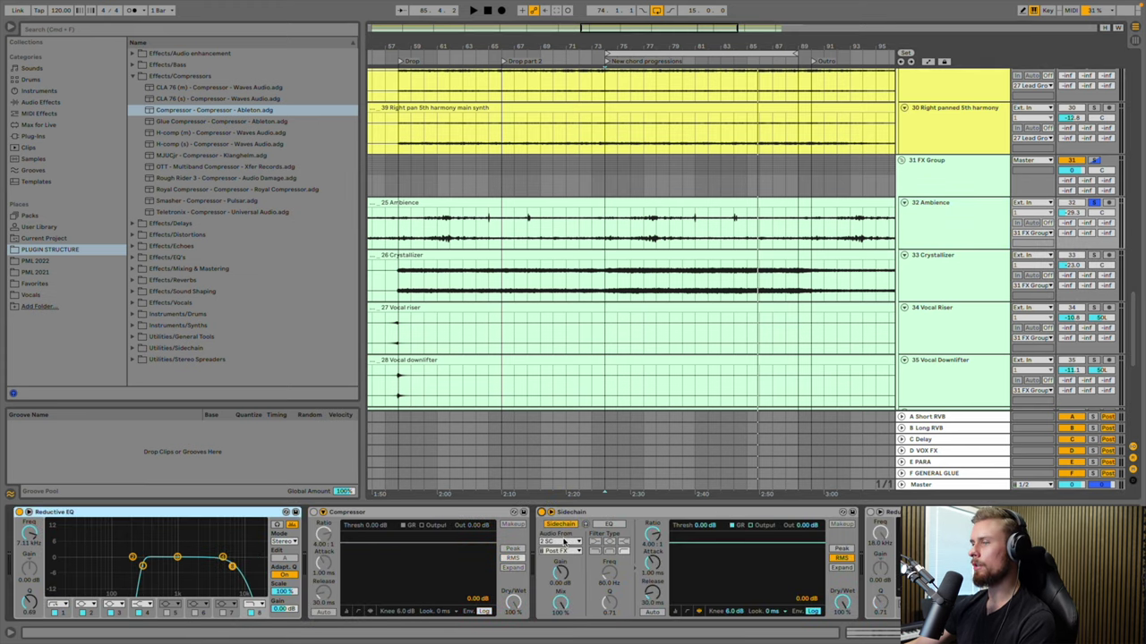
click(562, 541)
click(553, 148)
key(space)
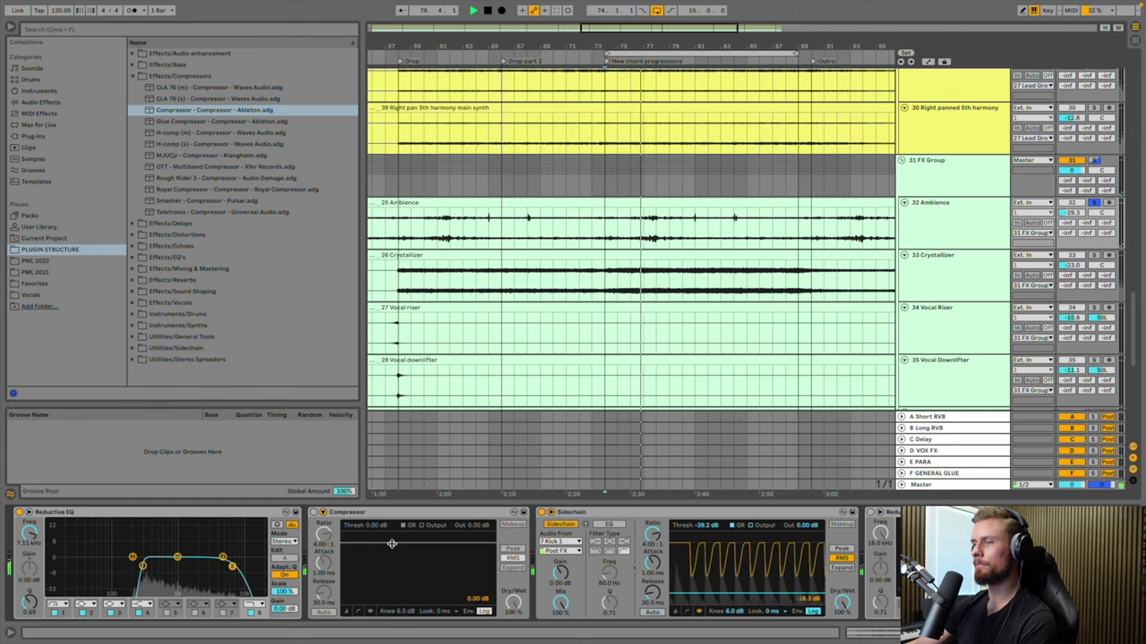
Delete the Compressor, the second Reductive EQ and the Additive EQ from the Ambience track
drag(389, 543, 389, 590)
click(388, 513)
key(Delete)
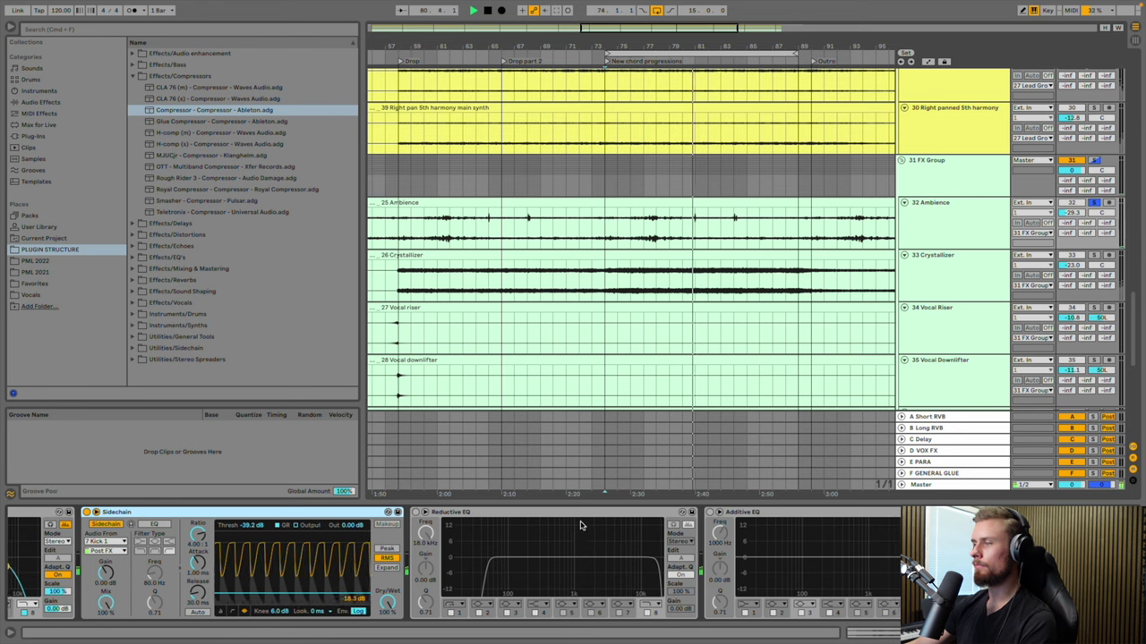
click(580, 517)
key(Delete)
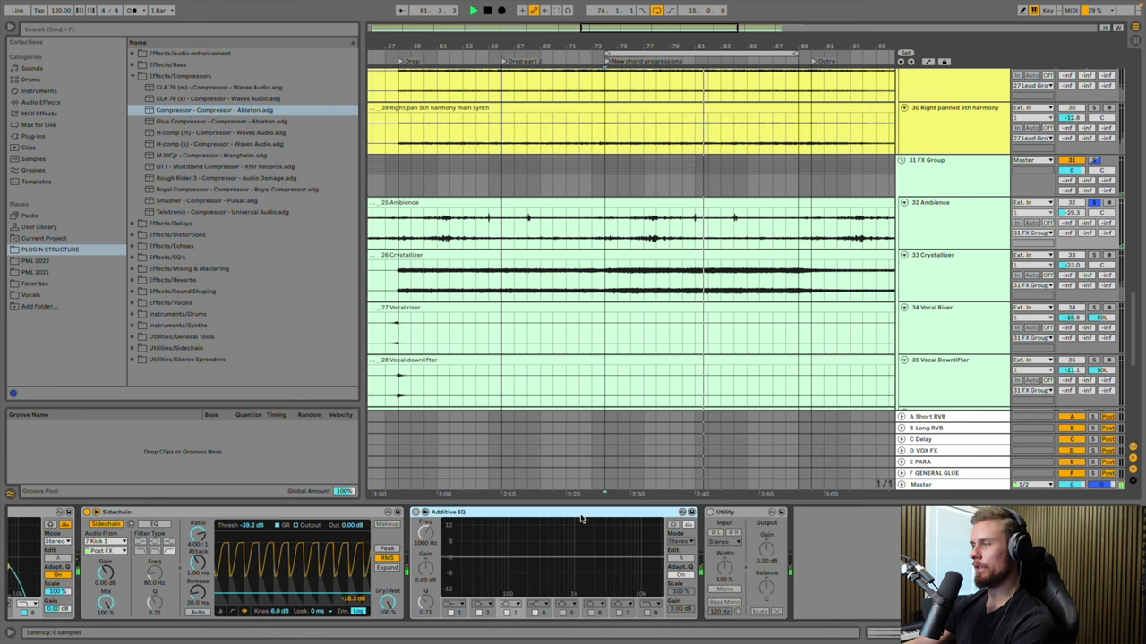
key(Delete)
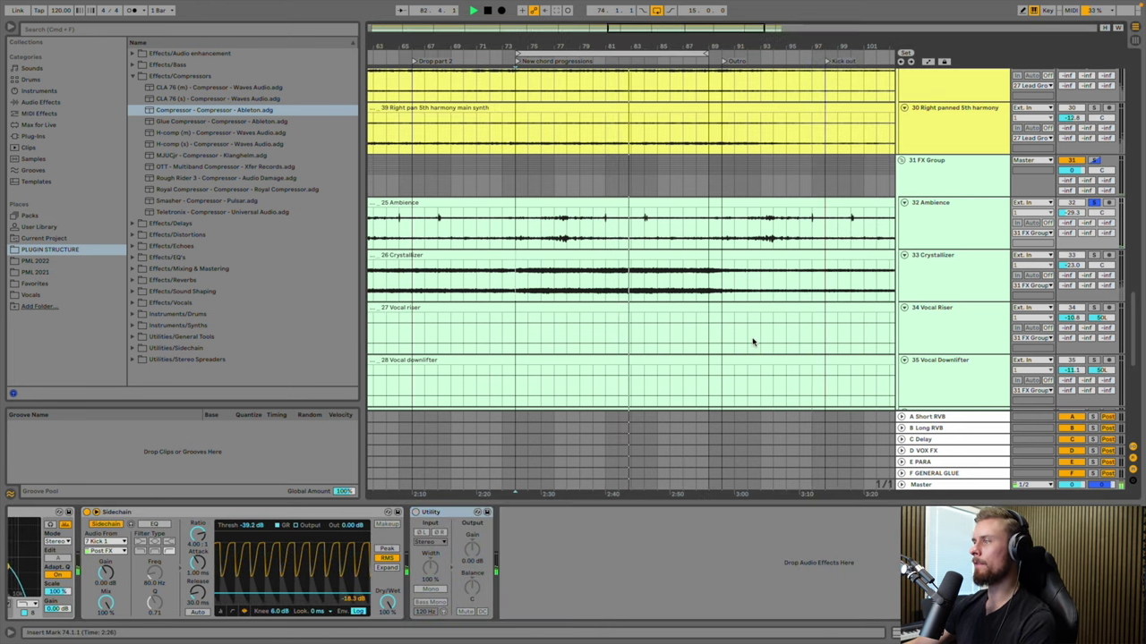
Clear the Ambience solo, and solo and play the White noise track from the drop at bar 58
scroll(752, 341, down, 6)
scroll(752, 336, down, 3)
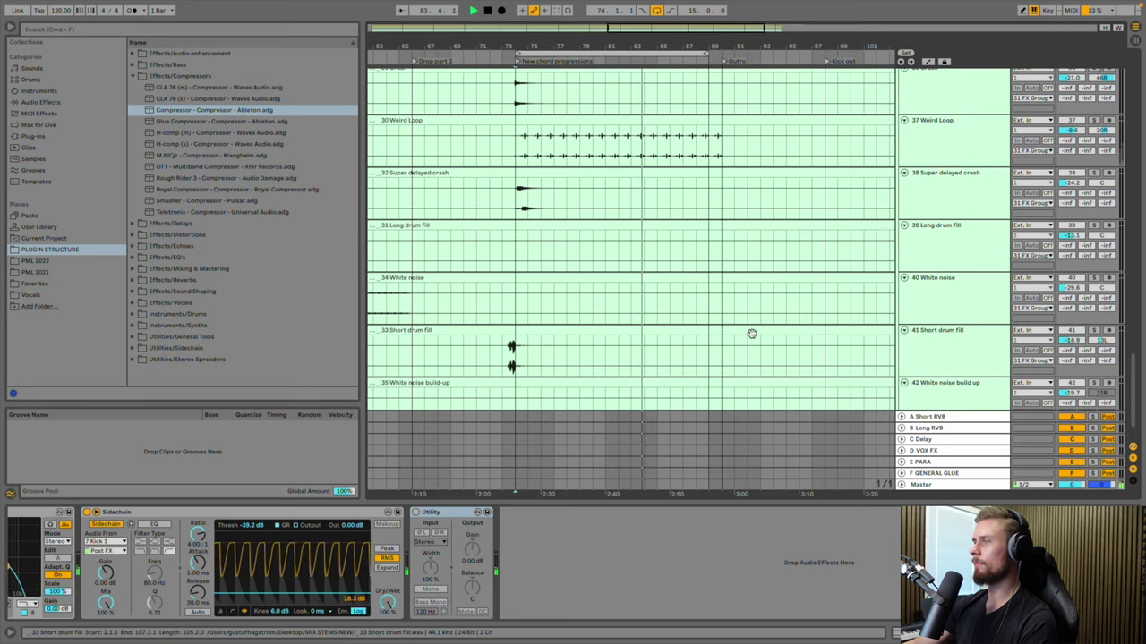
scroll(743, 331, left, 6)
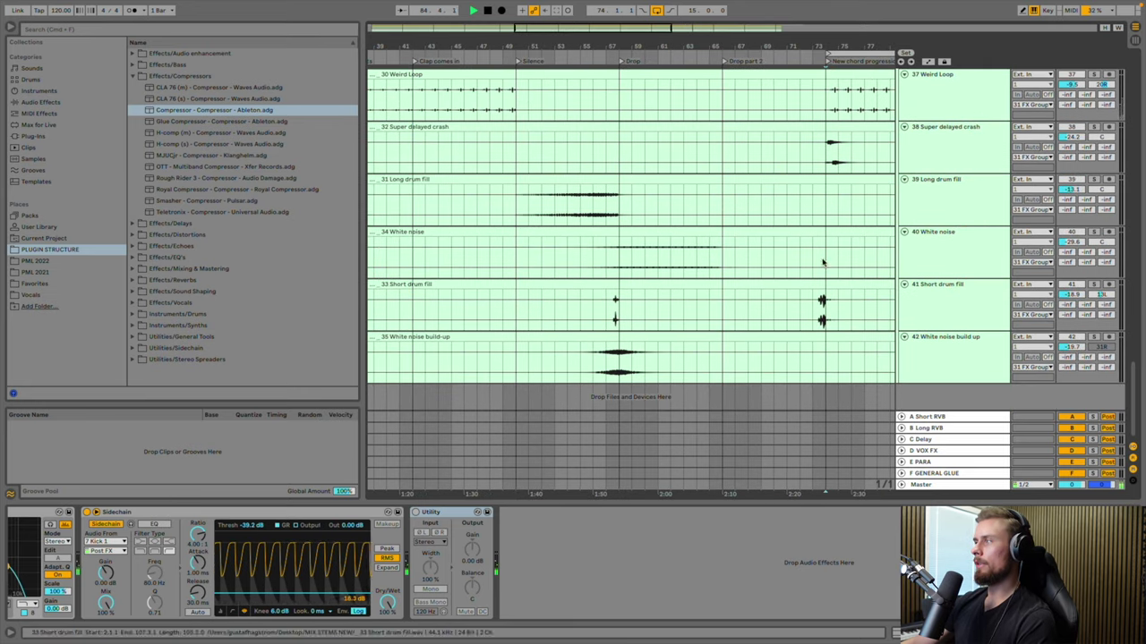
click(939, 261)
scroll(939, 261, up, 6)
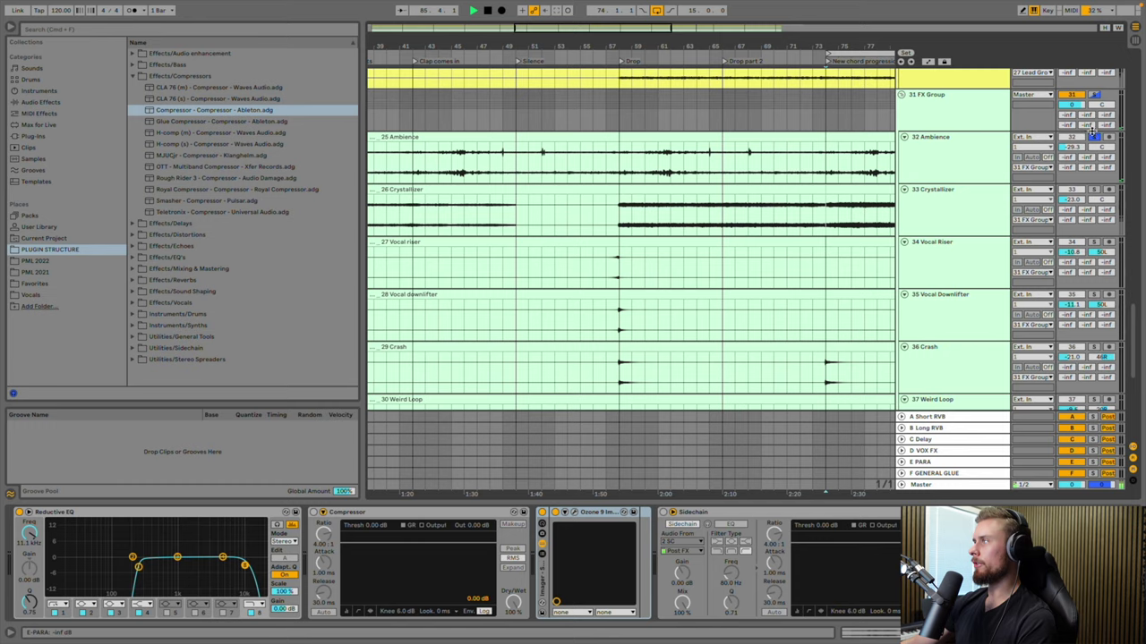
scroll(752, 230, down, 6)
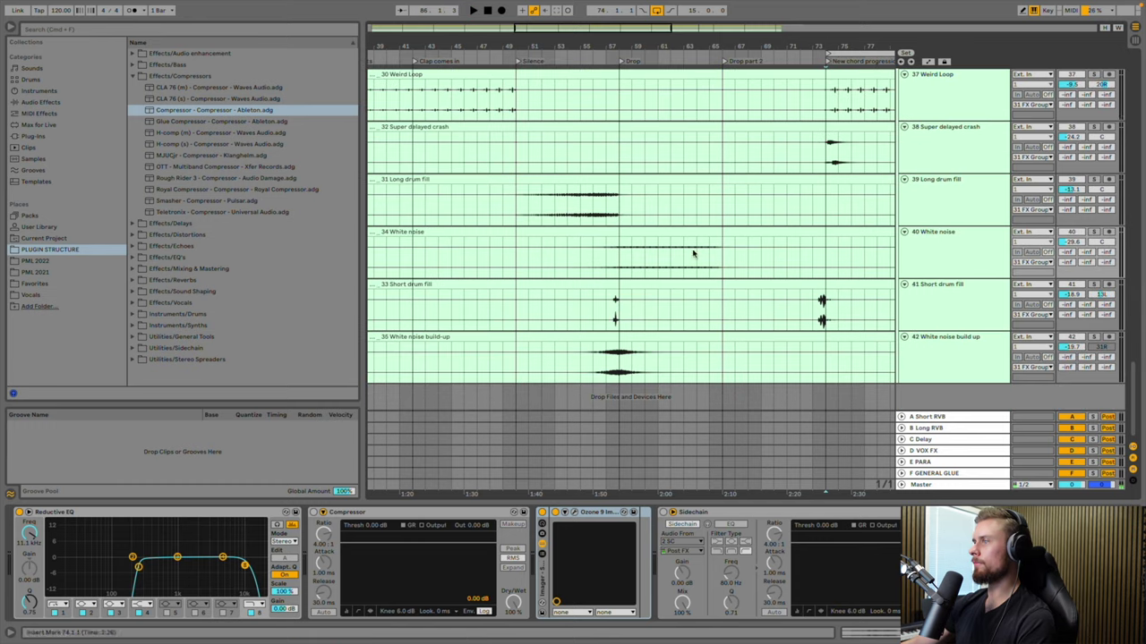
click(624, 258)
key(space)
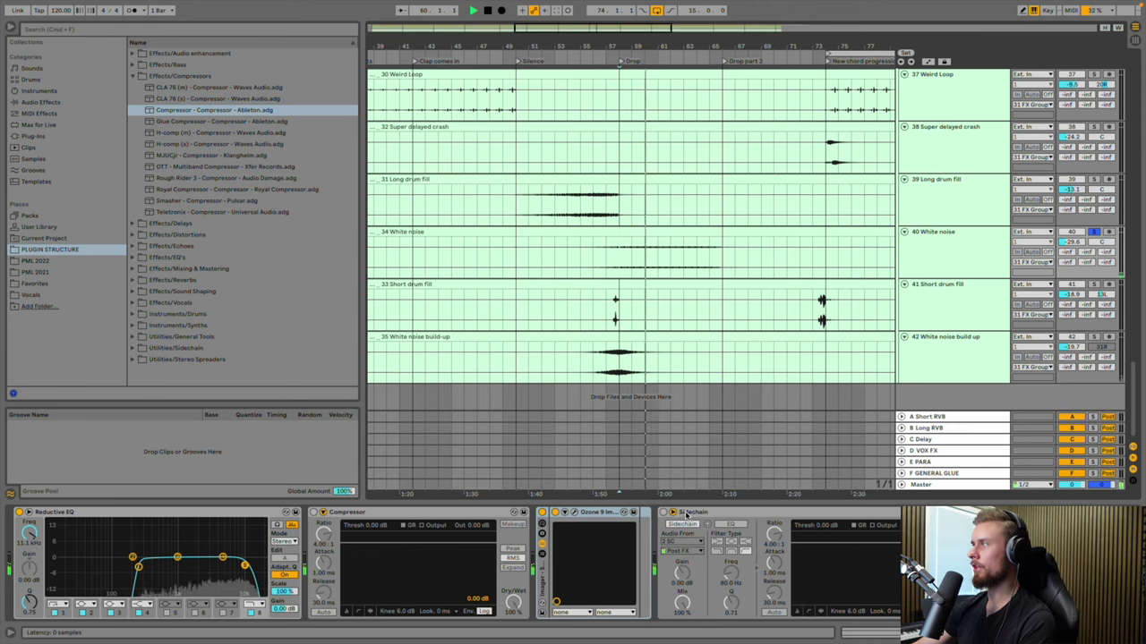
Try White noise's Sidechain compressor with 7 Kick 1 as its source, and delete that Sidechain device
click(675, 542)
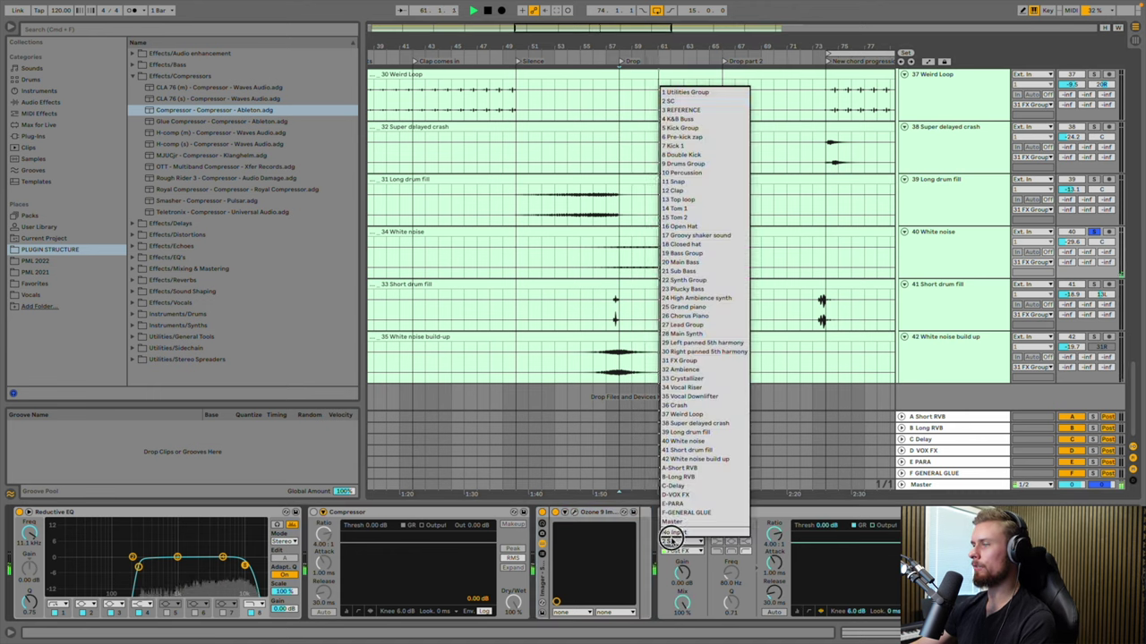
click(763, 631)
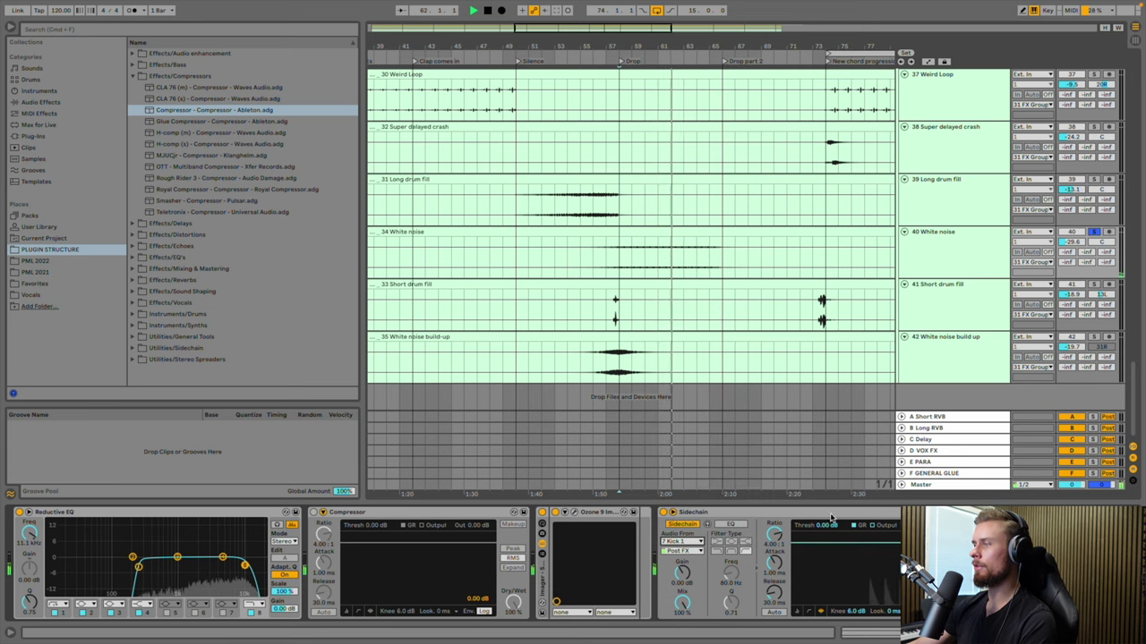
click(752, 514)
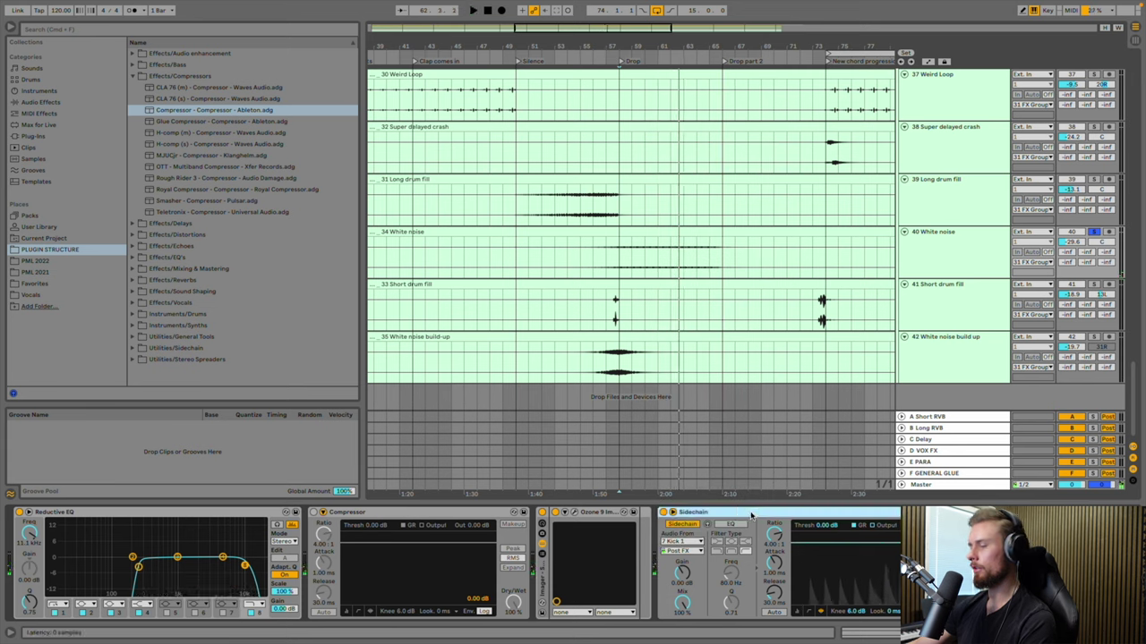
key(Delete)
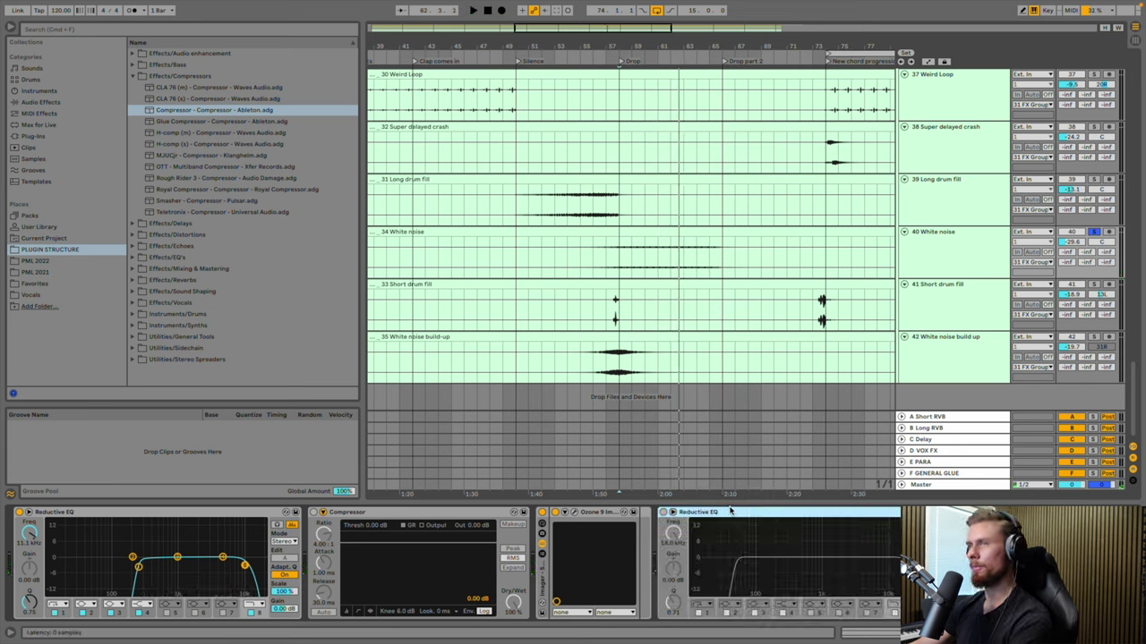
Insert the Kickstart sidechain after White noise's Ozone 9 Imager at 87% mix, and delete the track's unused Compressor
click(132, 348)
drag(166, 227, 663, 536)
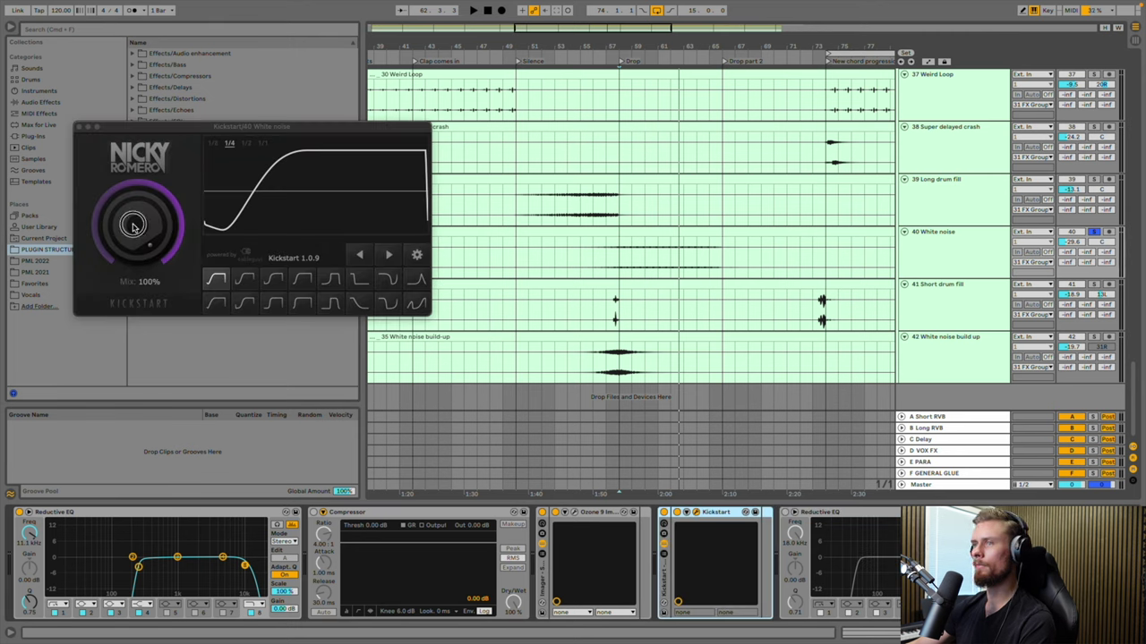
key(space)
drag(134, 229, 160, 212)
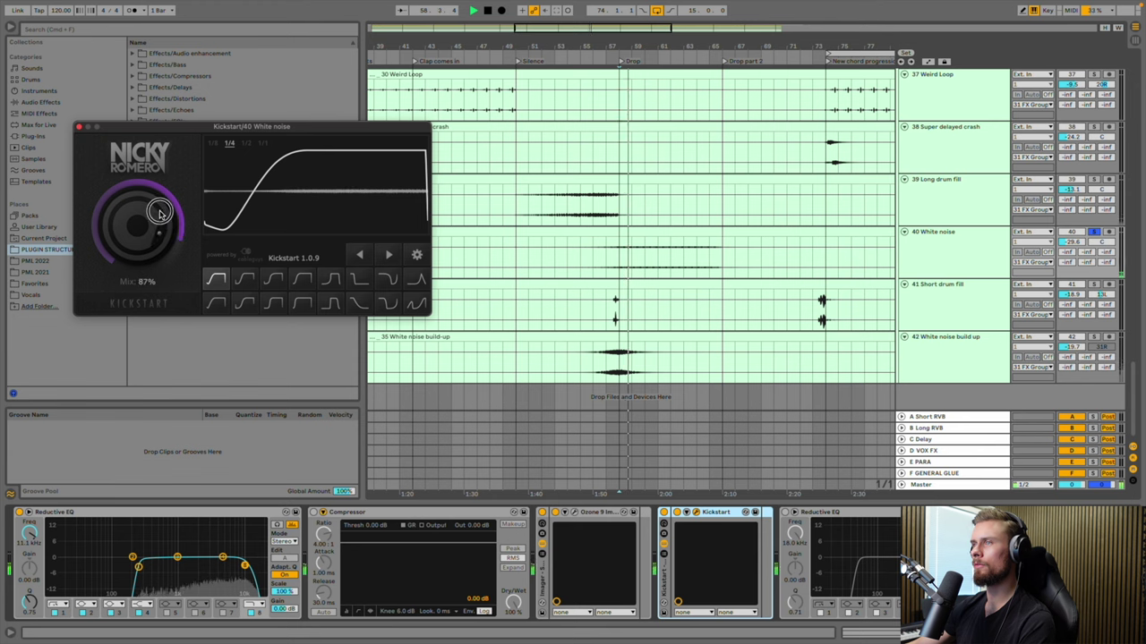
click(79, 126)
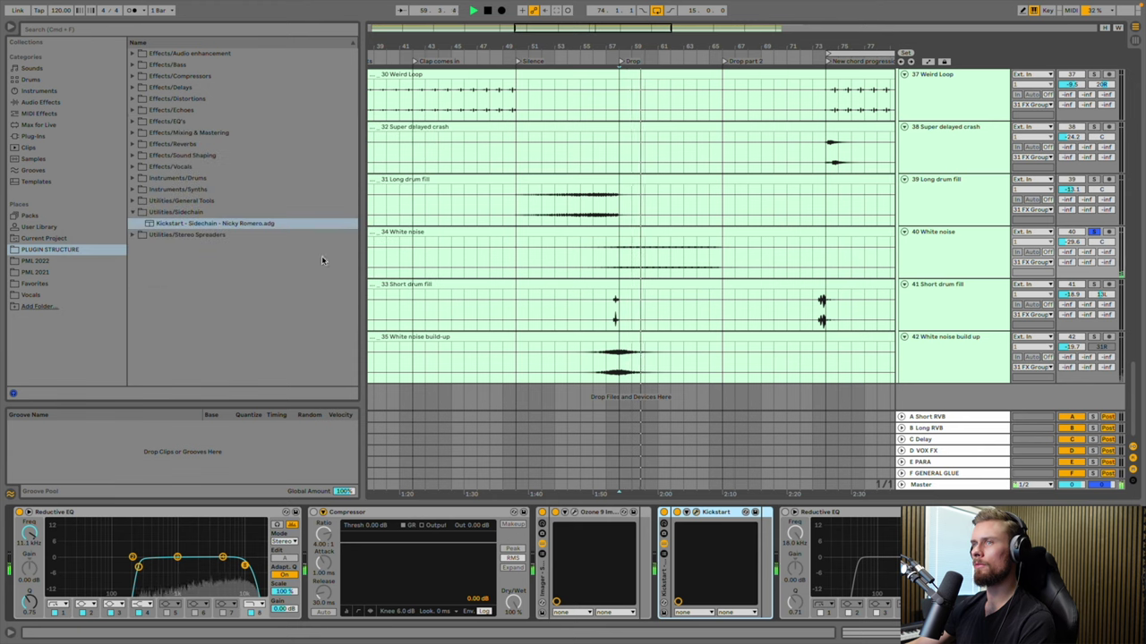
click(387, 518)
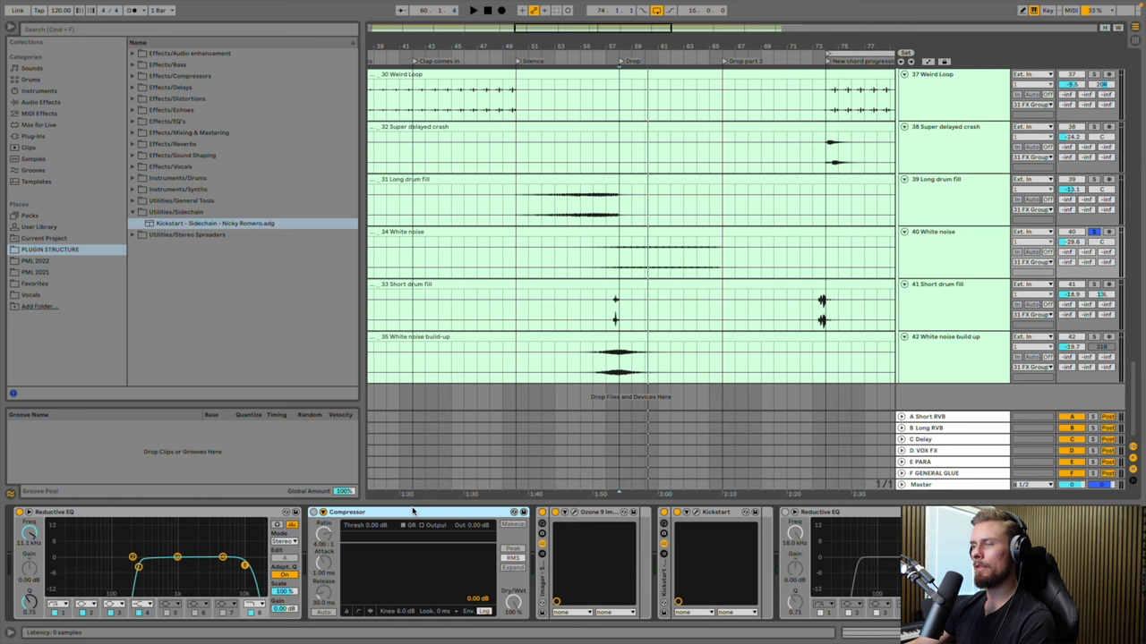
key(Delete)
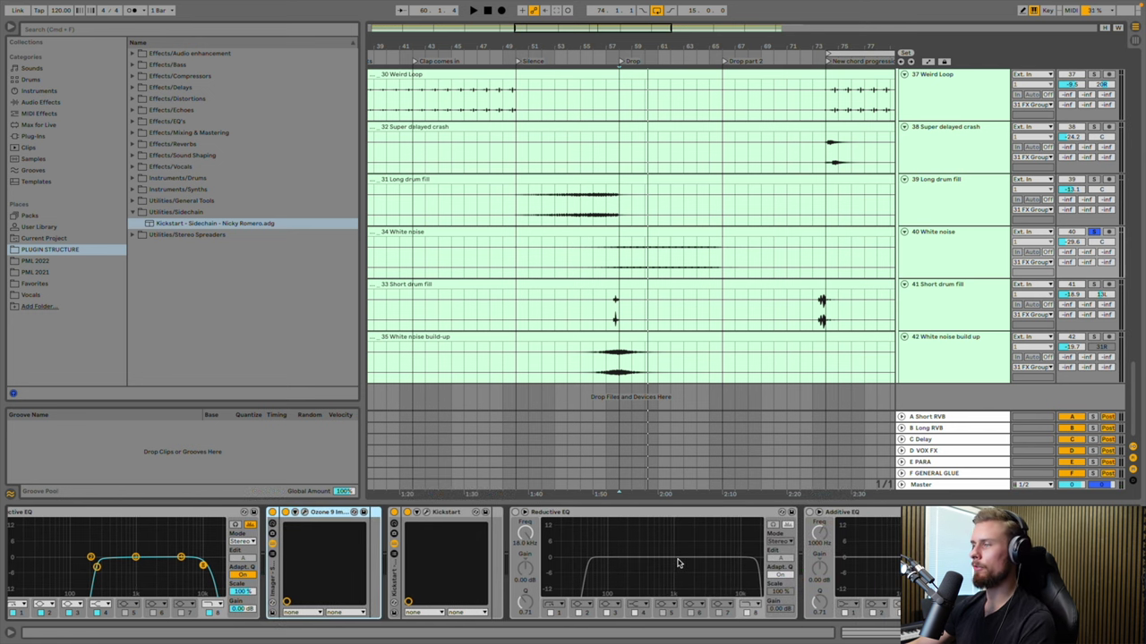
Insert the Ableton Compressor preset between the Glue Compressor and the existing Compressor on the FX Group
scroll(798, 279, up, 5)
scroll(798, 279, up, 3)
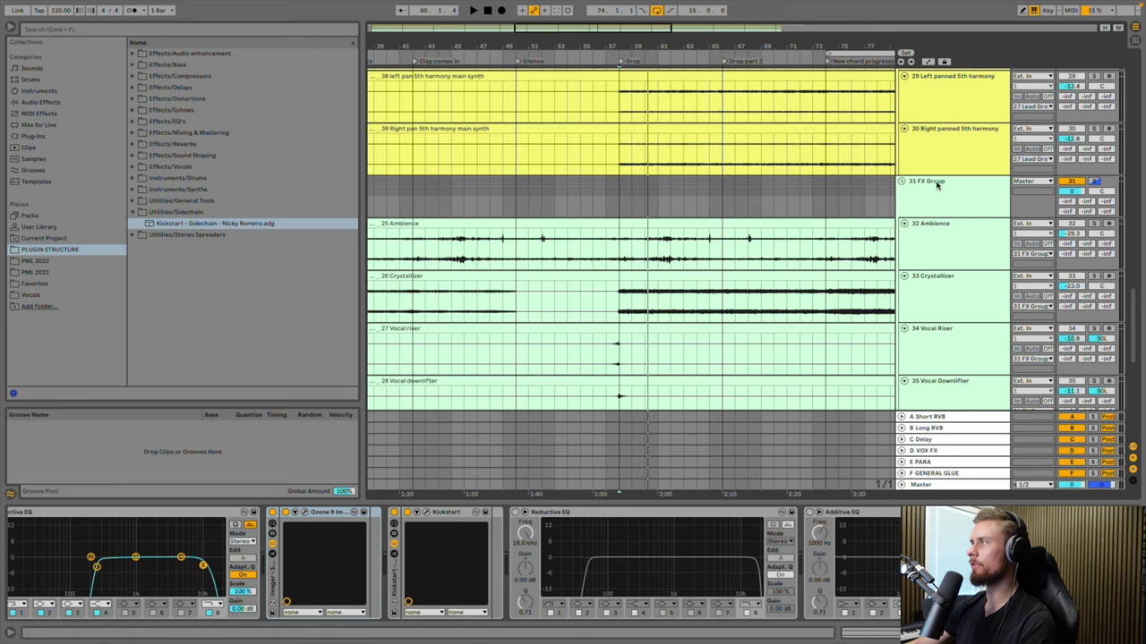
click(940, 195)
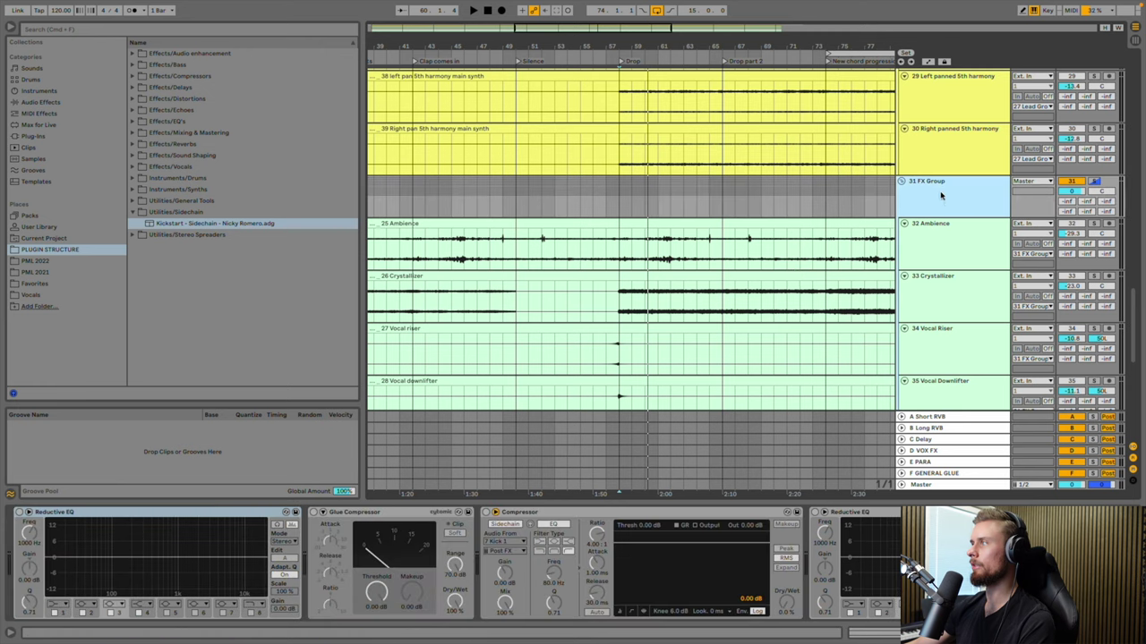
click(513, 512)
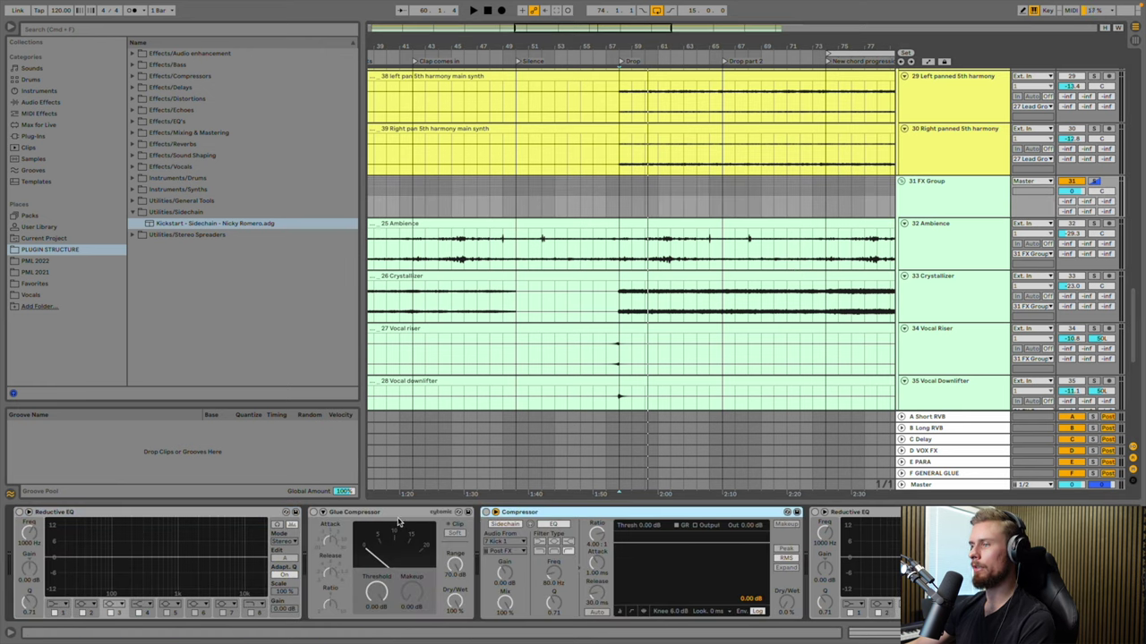
click(132, 75)
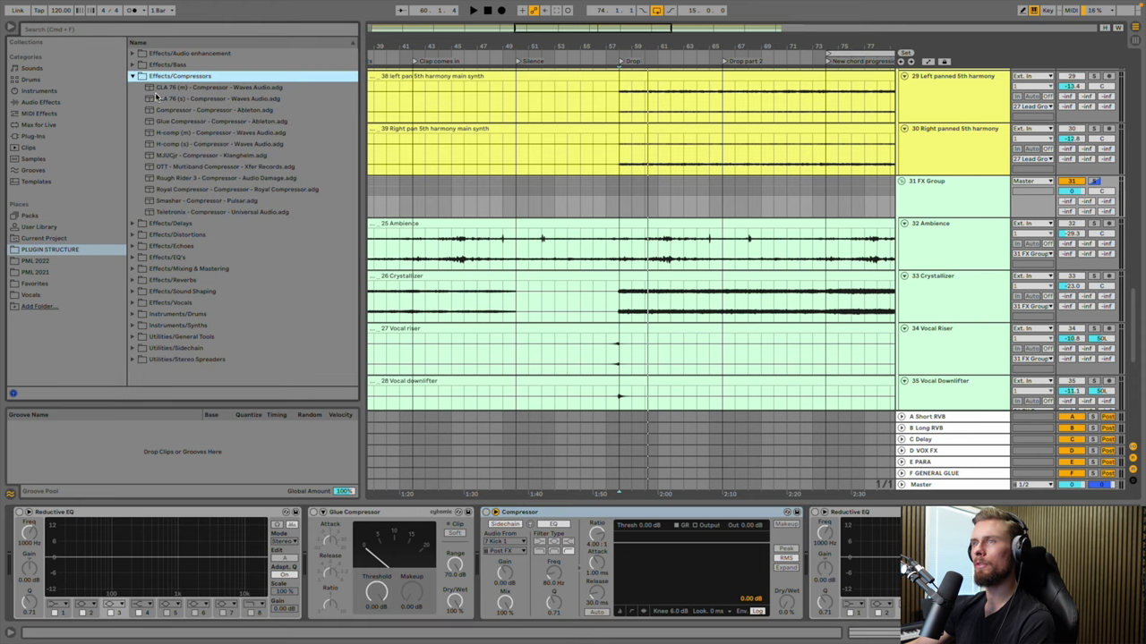
drag(162, 110, 484, 533)
Solo the whole FX Group, play it from bar 58, and set its new Compressor's threshold to -31.2 dB
key(space)
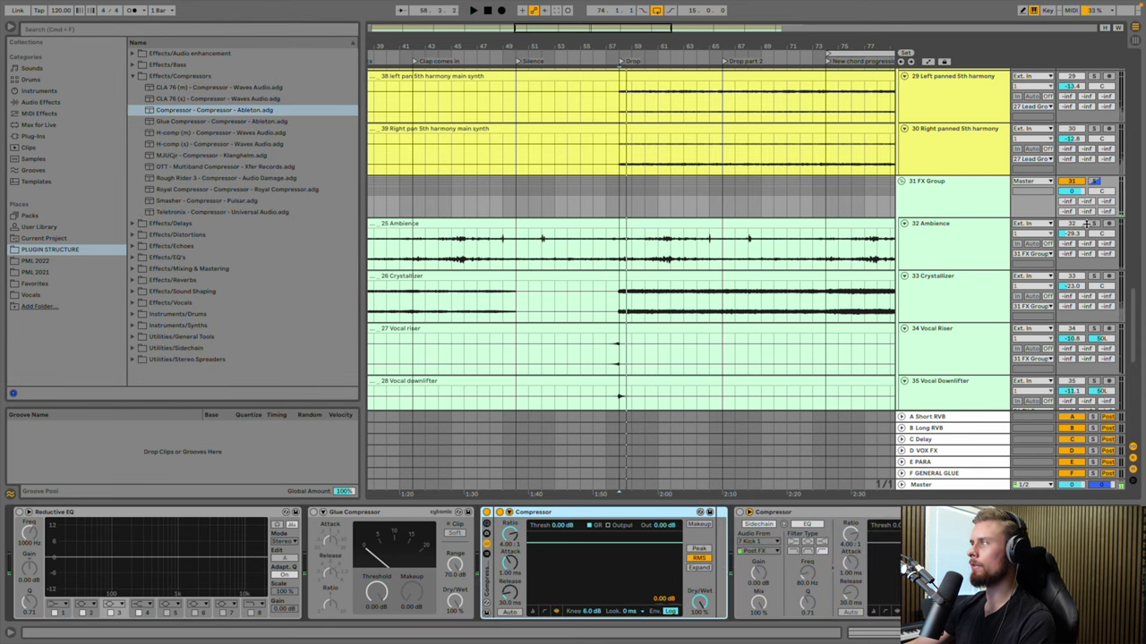
scroll(1107, 220, down, 5)
scroll(1093, 387, up, 5)
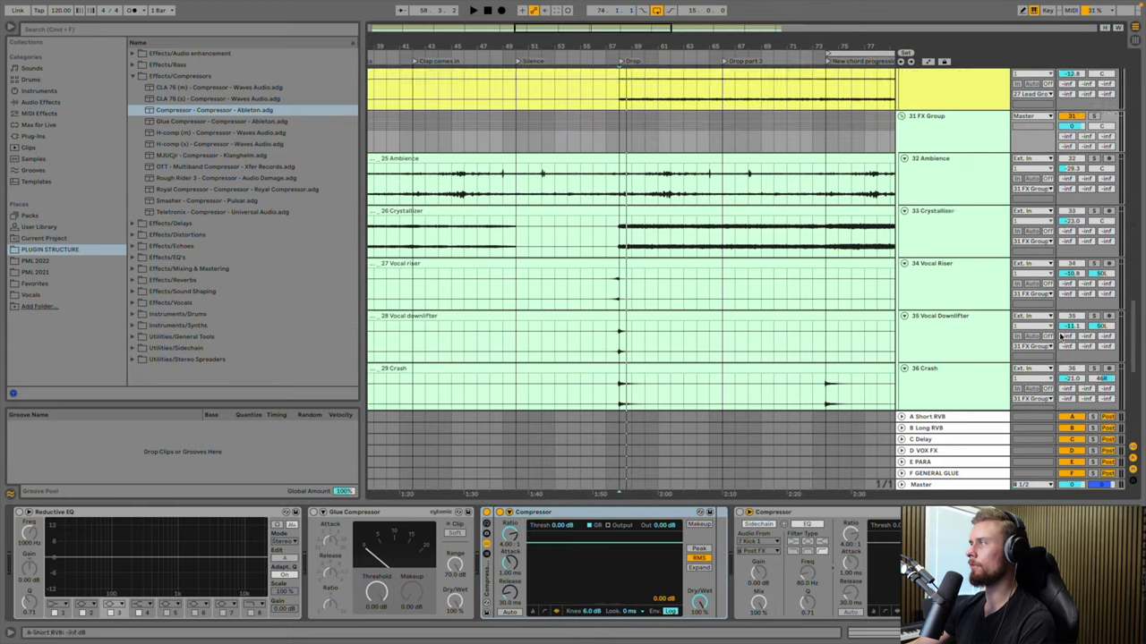
click(1093, 217)
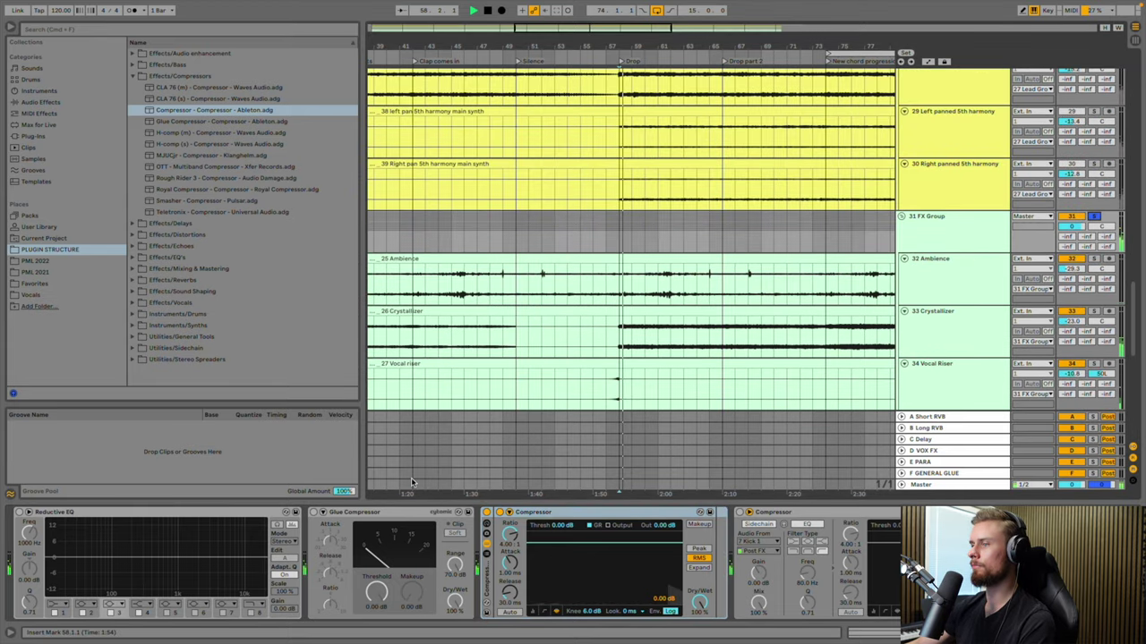
drag(571, 543, 571, 592)
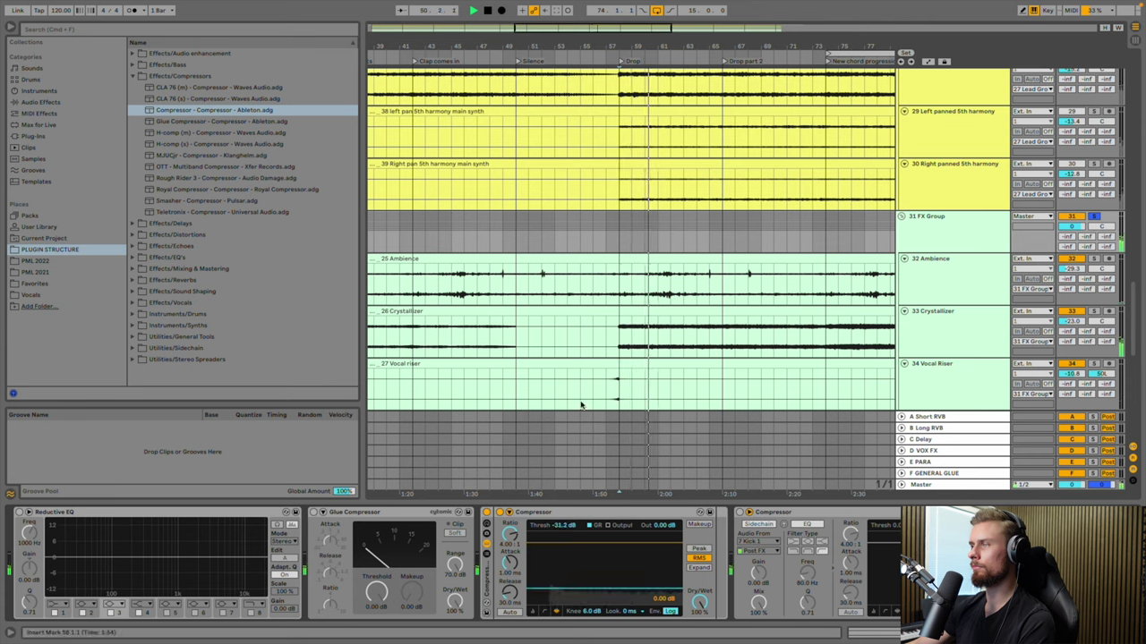
Lower the threshold of the FX Group's middle Compressor to -37.1 dB while playing the group from bar 56
drag(577, 586, 578, 592)
scroll(613, 395, down, 3)
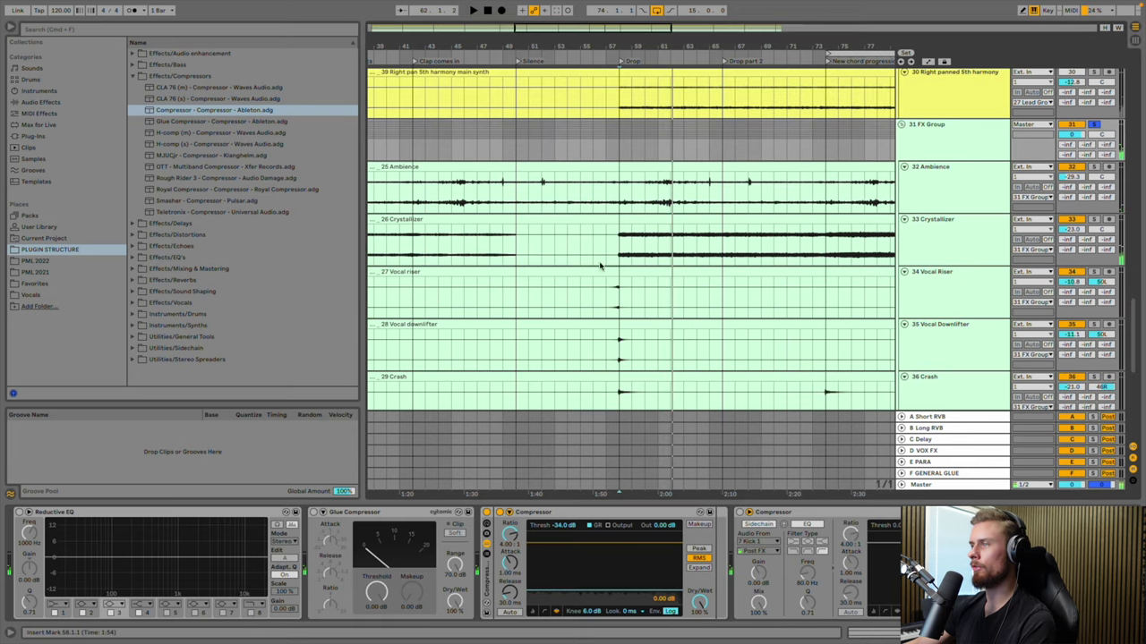
click(598, 302)
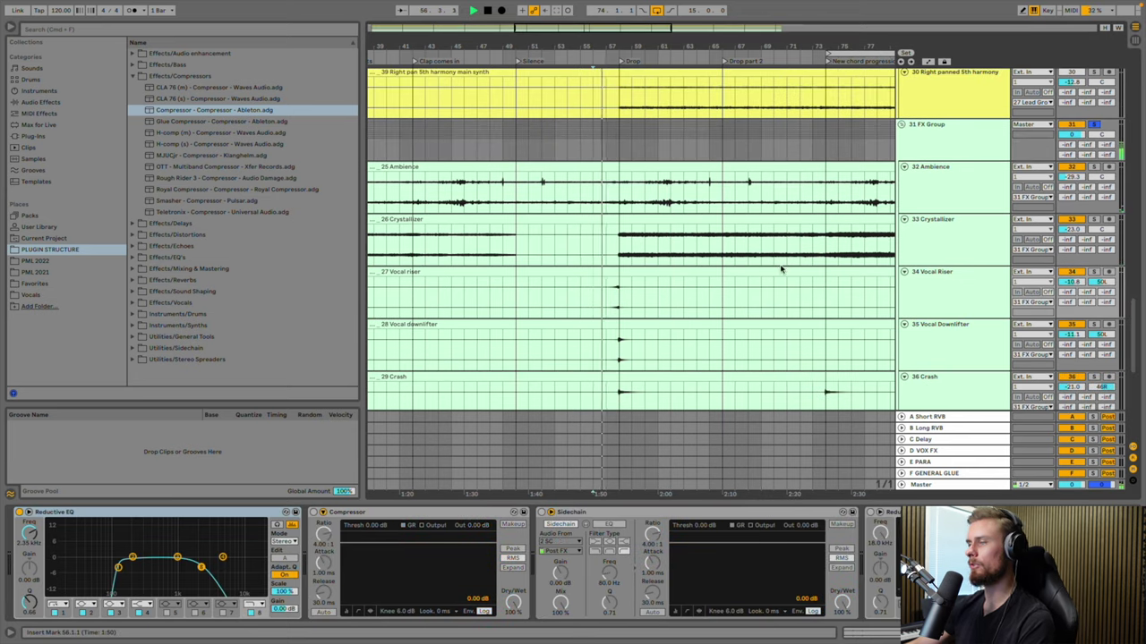
click(906, 145)
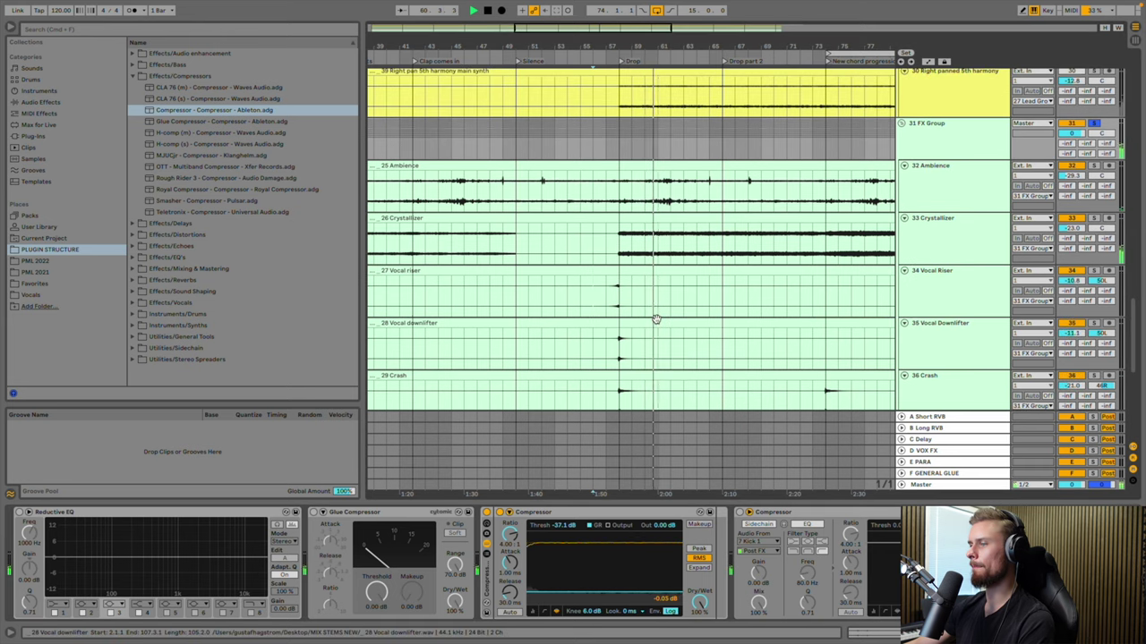
Enable the FX Group's Glue Compressor with the threshold at -29.8 dB and makeup at 1.27 dB, replaying the effects into the drop
key(space)
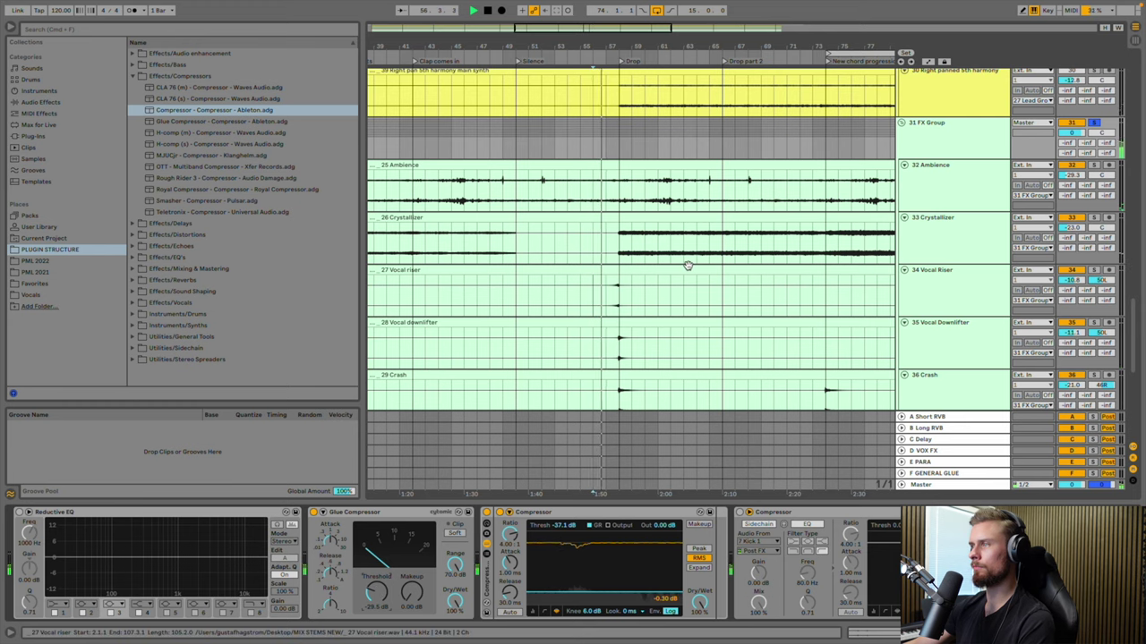
scroll(614, 301, down, 1)
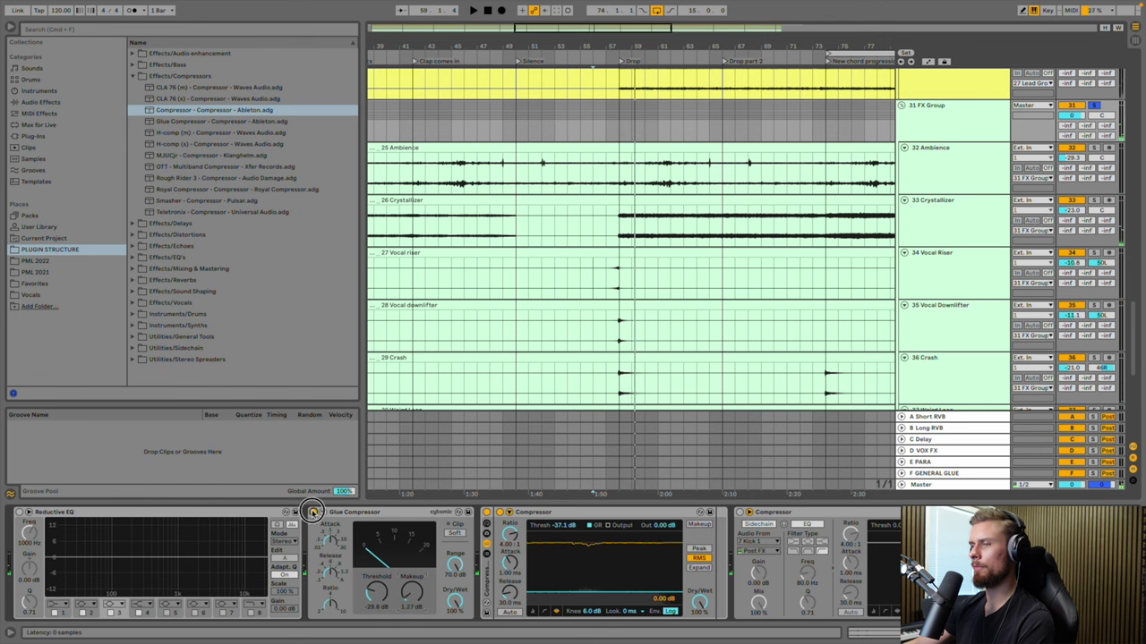
scroll(488, 263, down, 2)
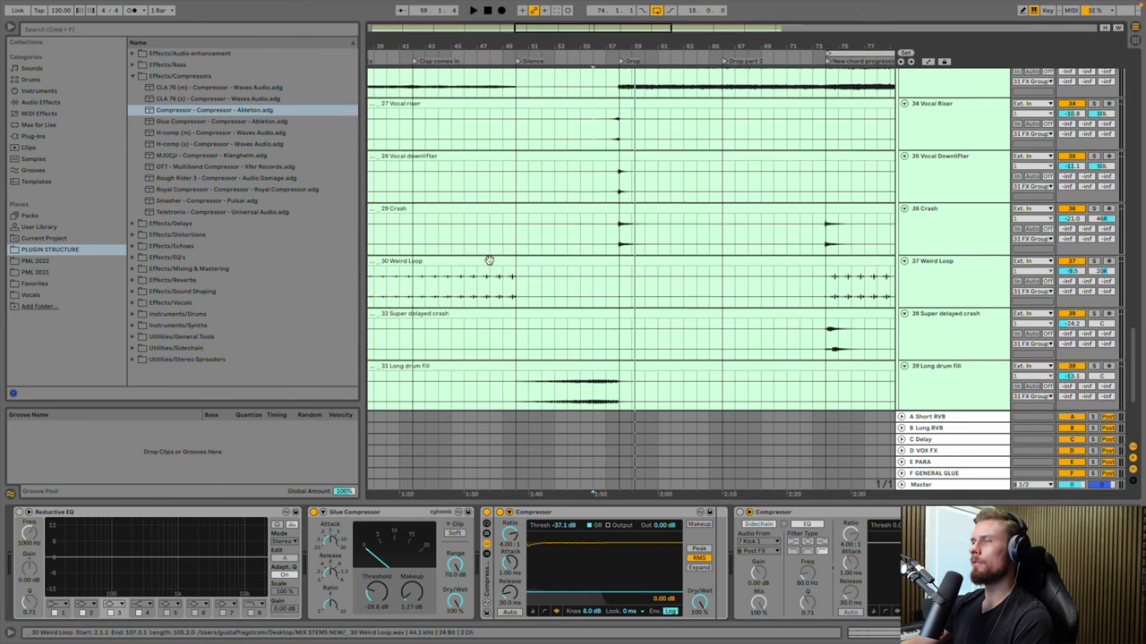
Insert the Drum Buss utility preset between the Reductive EQ and the Glue Compressor on the Drums Group
scroll(487, 263, up, 10)
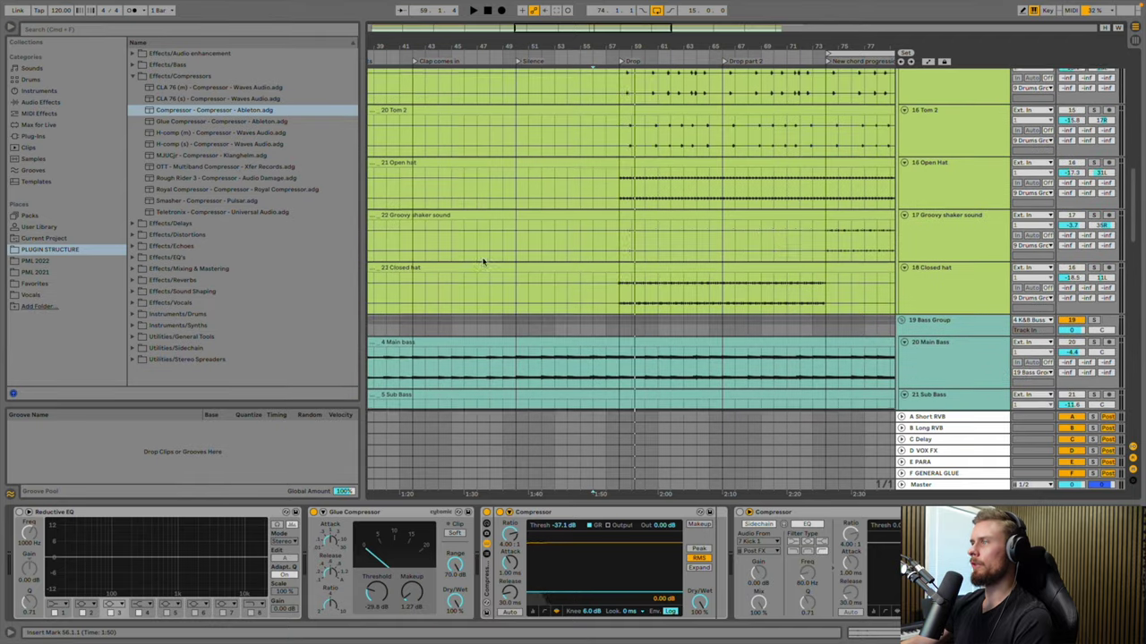
scroll(483, 261, up, 3)
click(915, 118)
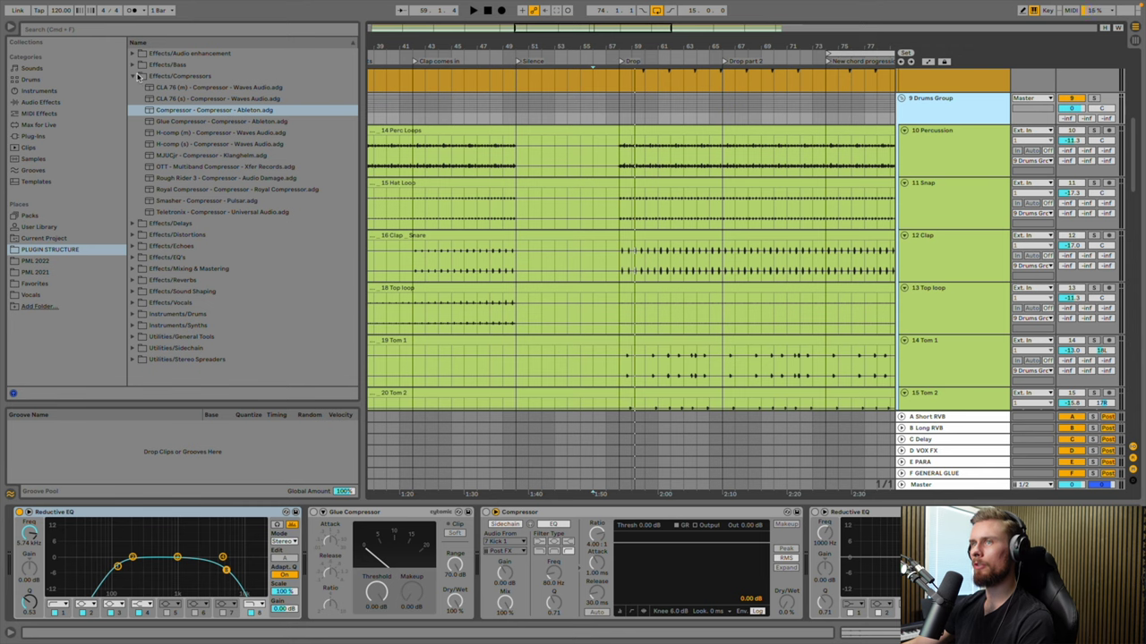
click(133, 76)
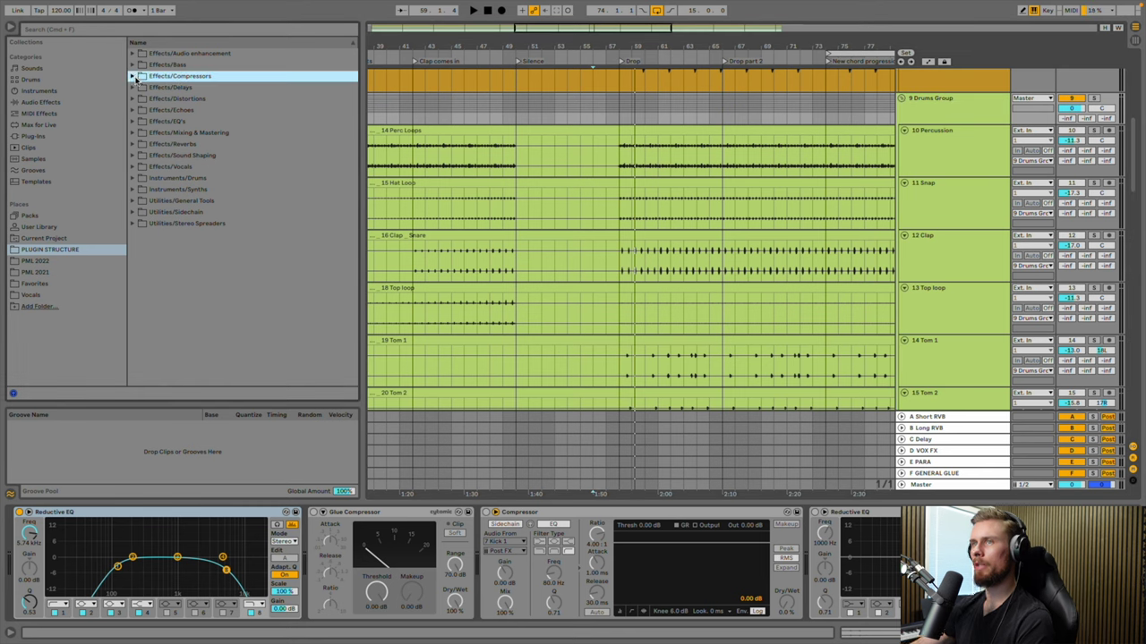
click(132, 134)
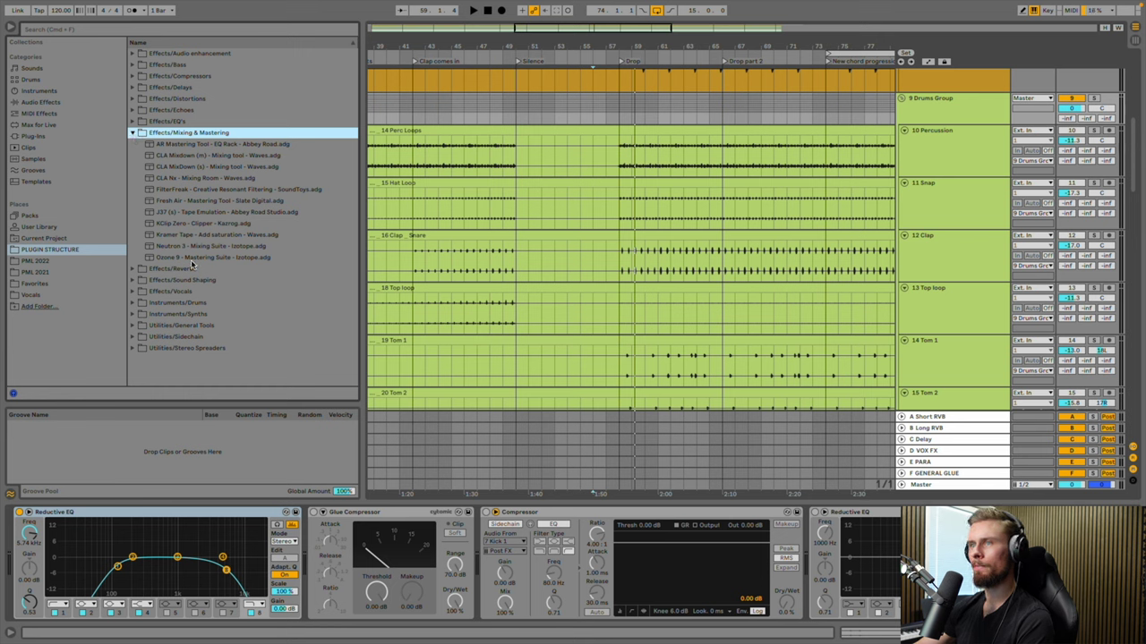
click(133, 304)
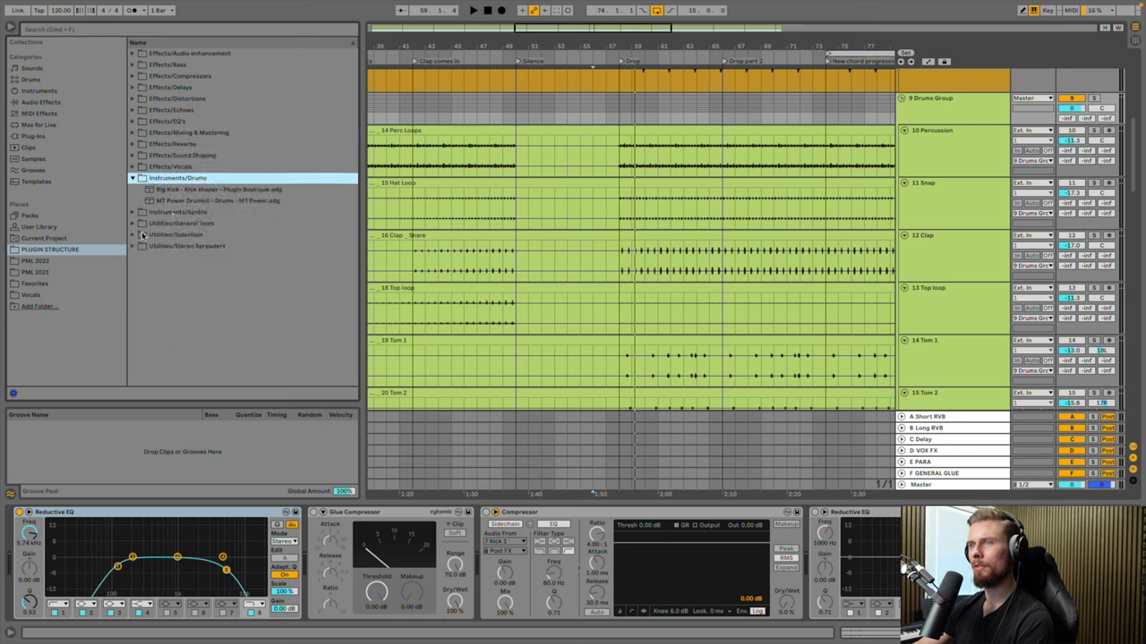
click(131, 224)
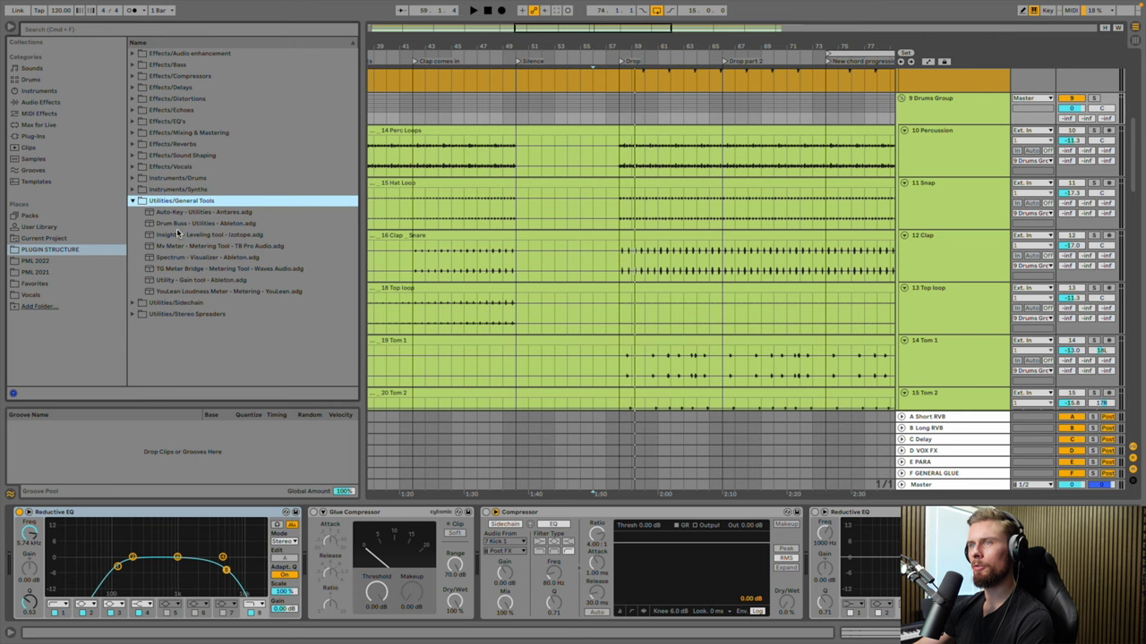
drag(177, 224, 307, 537)
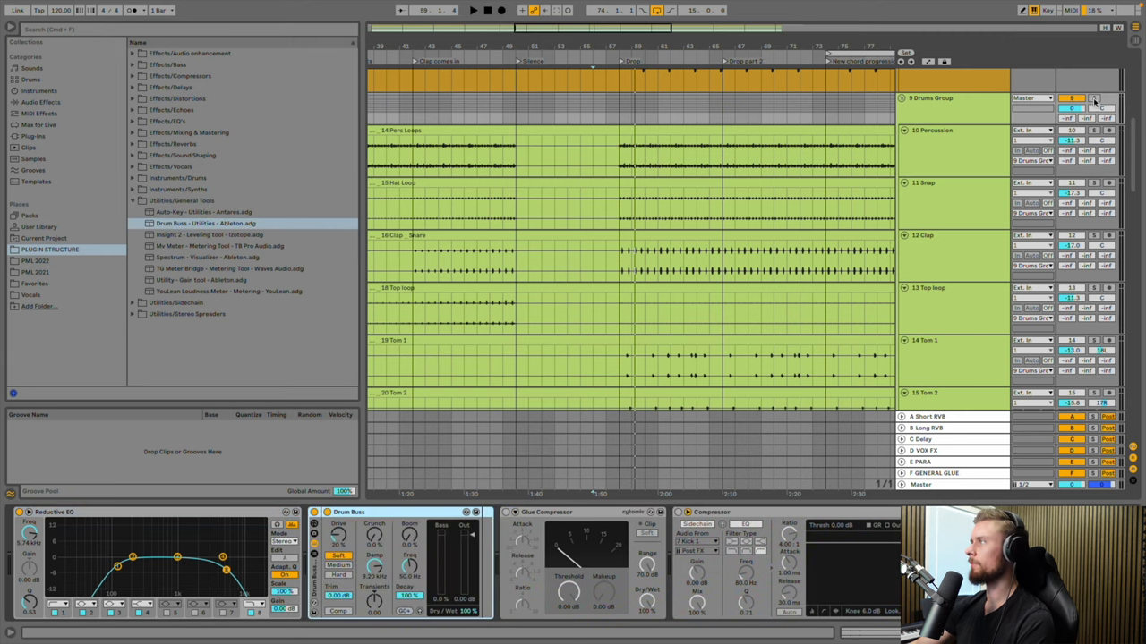
Solo the Drums Group instead of the FX Group, and bypass its Drum Buss rack
scroll(991, 252, down, 15)
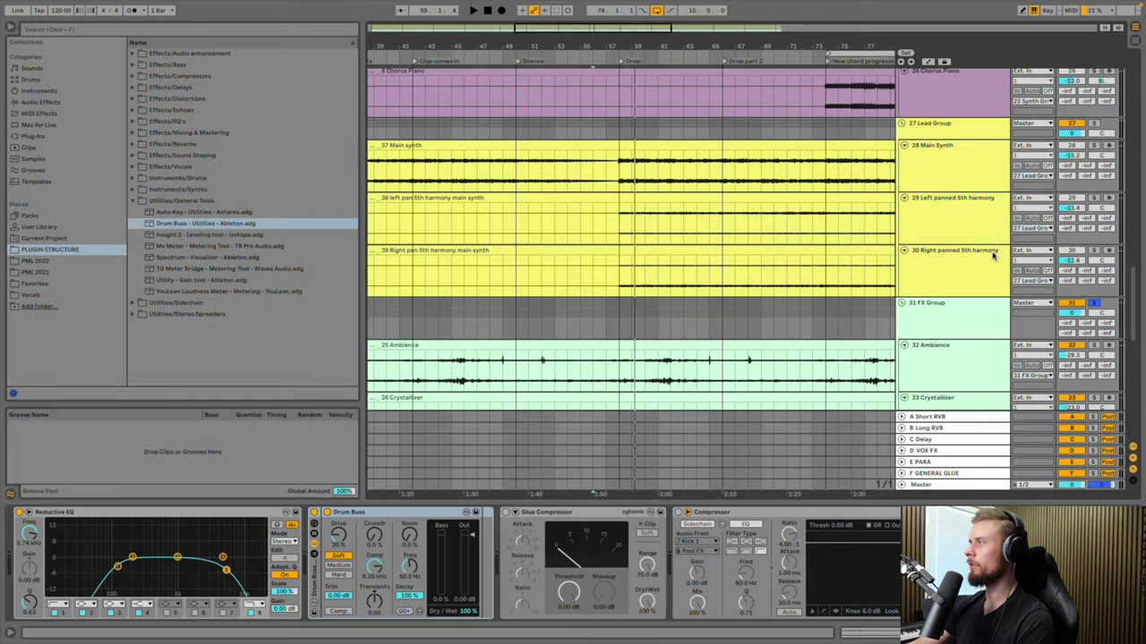
scroll(965, 253, up, 15)
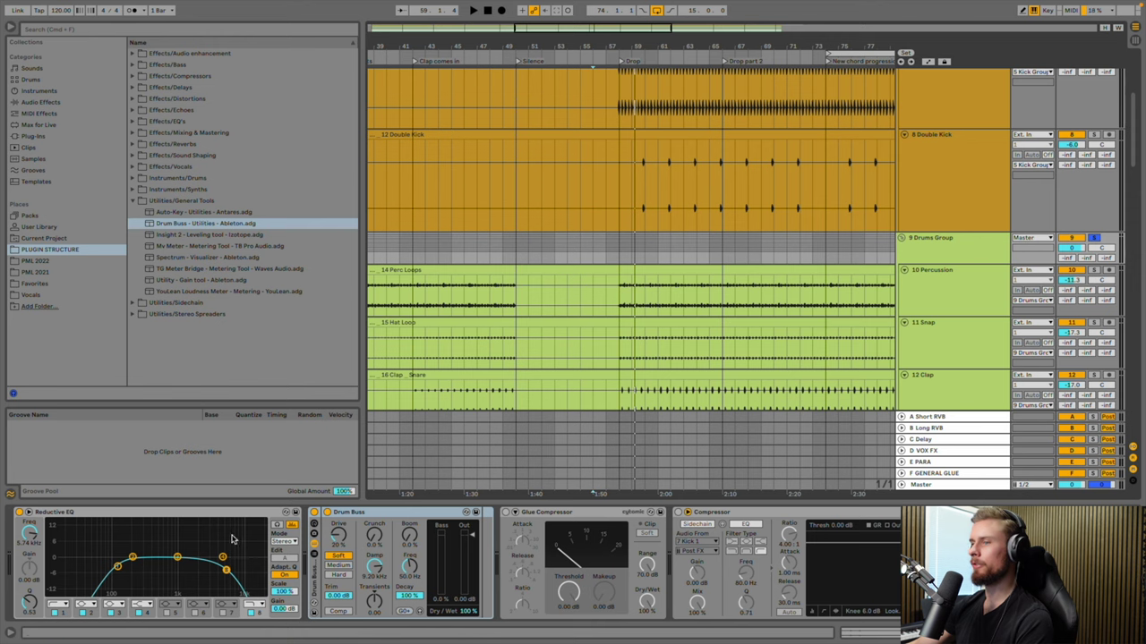
click(318, 512)
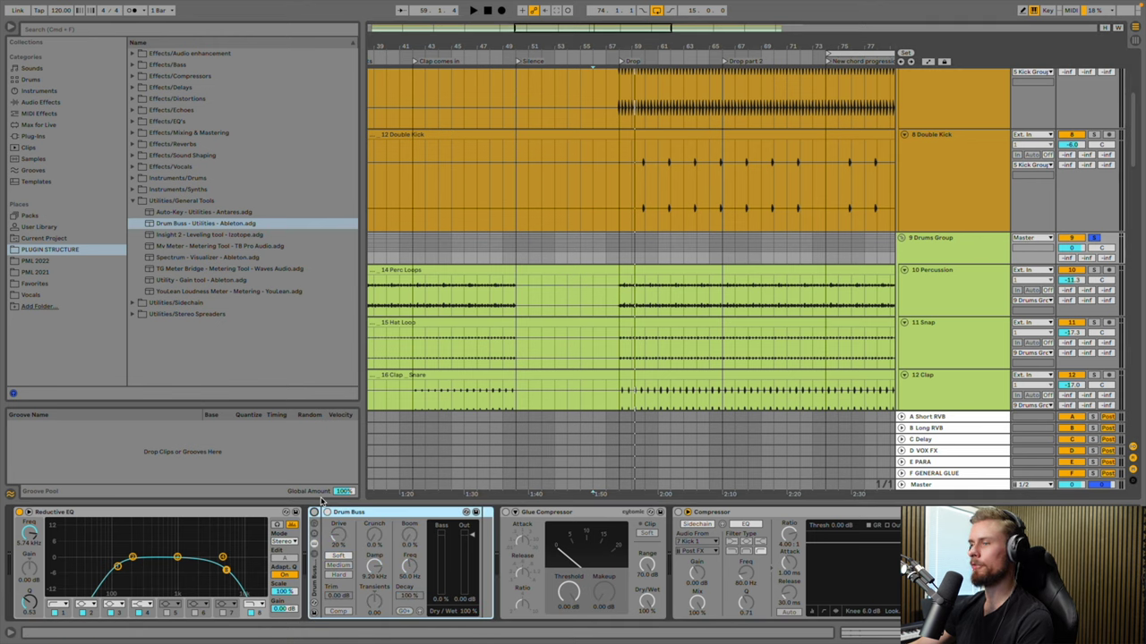
Play the Drums Group from bar 58 and toggle the Kick Group's solo
click(621, 310)
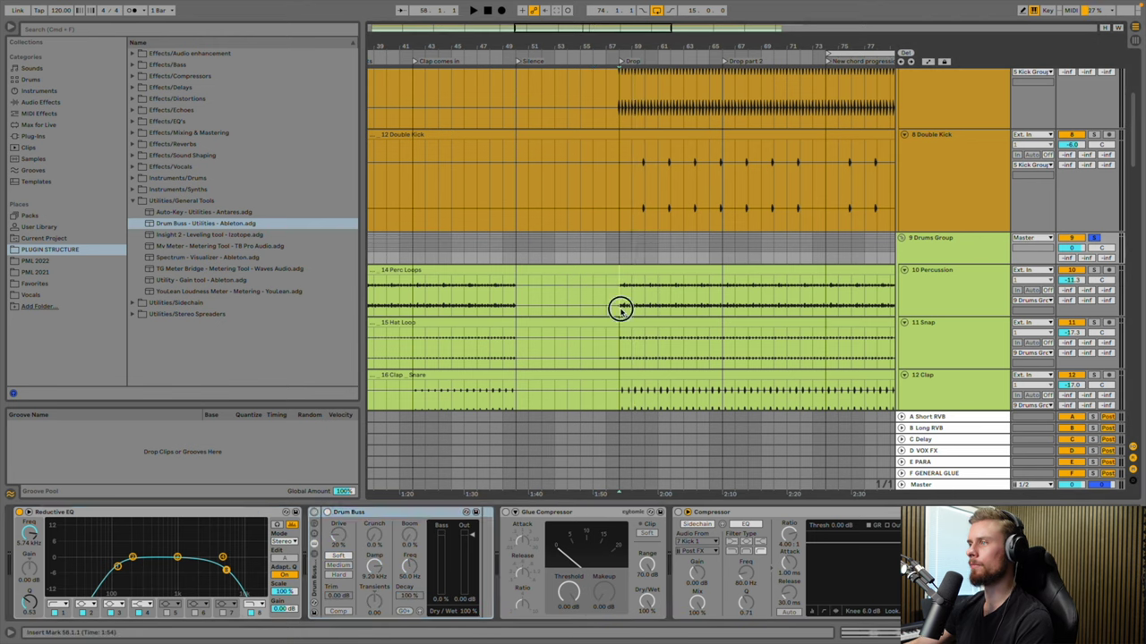
key(Up)
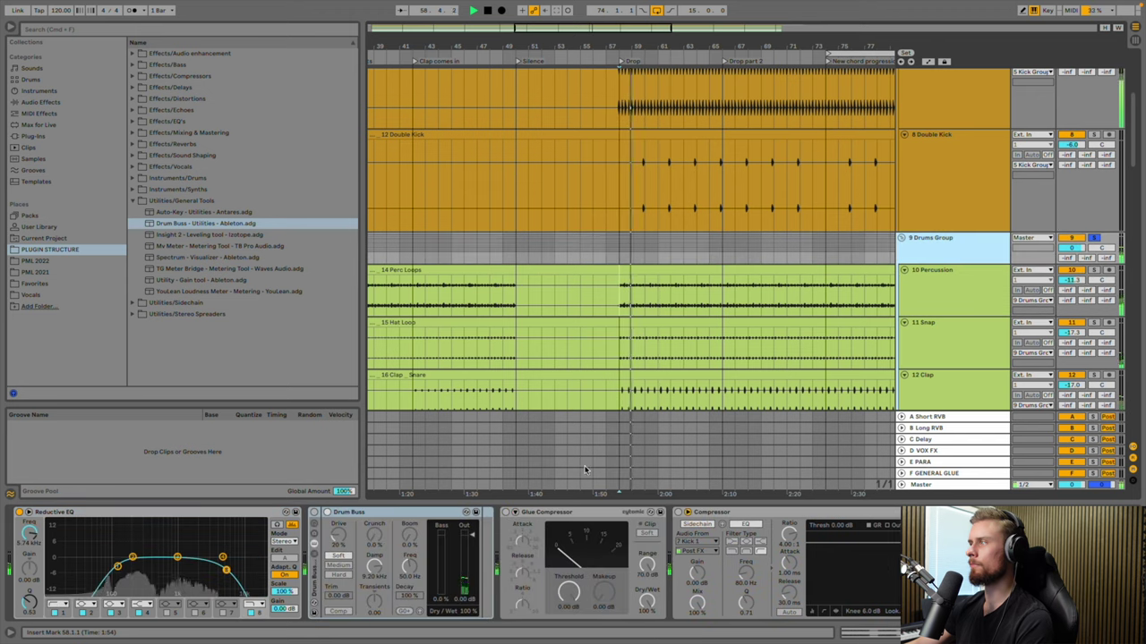
scroll(985, 269, up, 3)
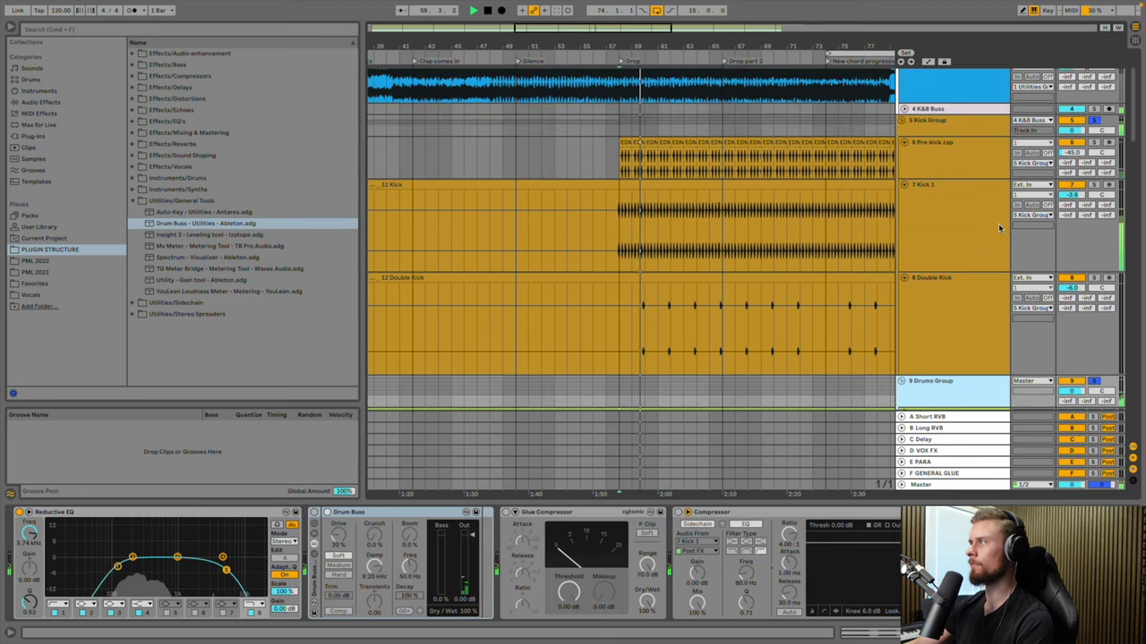
click(1100, 124)
scroll(551, 336, down, 4)
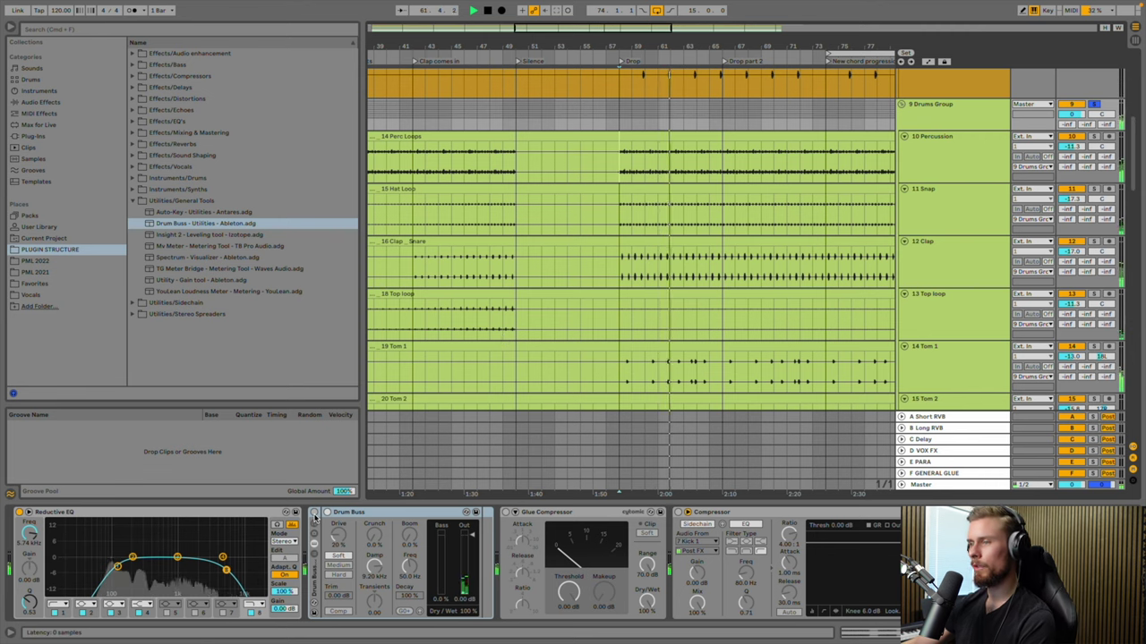
Reactivate the Drums Group's Drum Buss and raise its Crunch to 16%
click(314, 516)
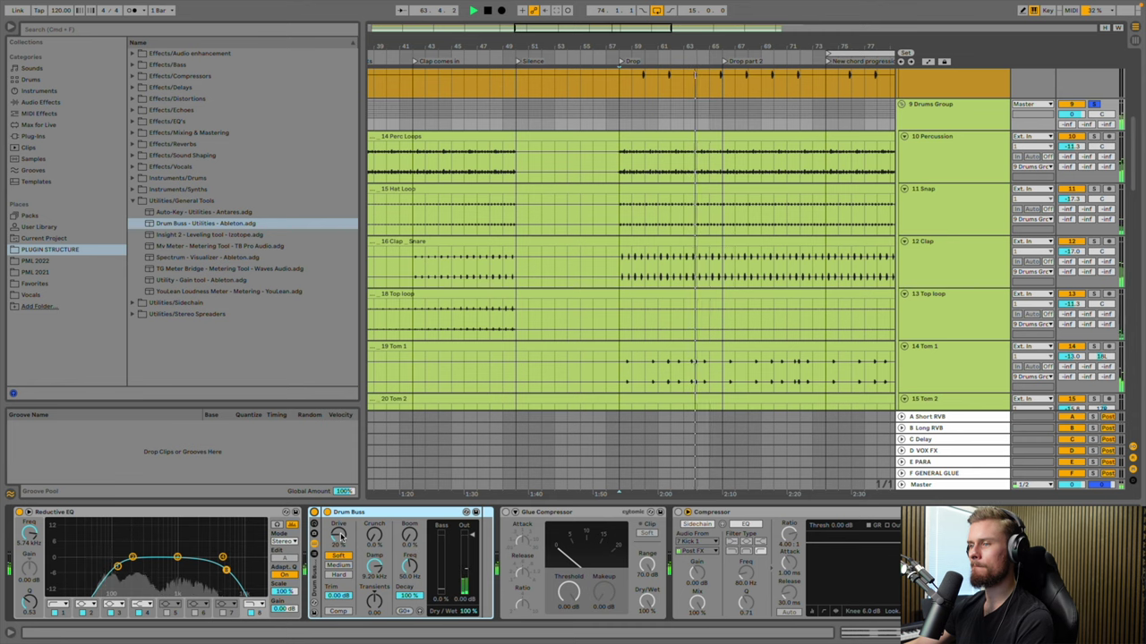
drag(374, 535, 374, 517)
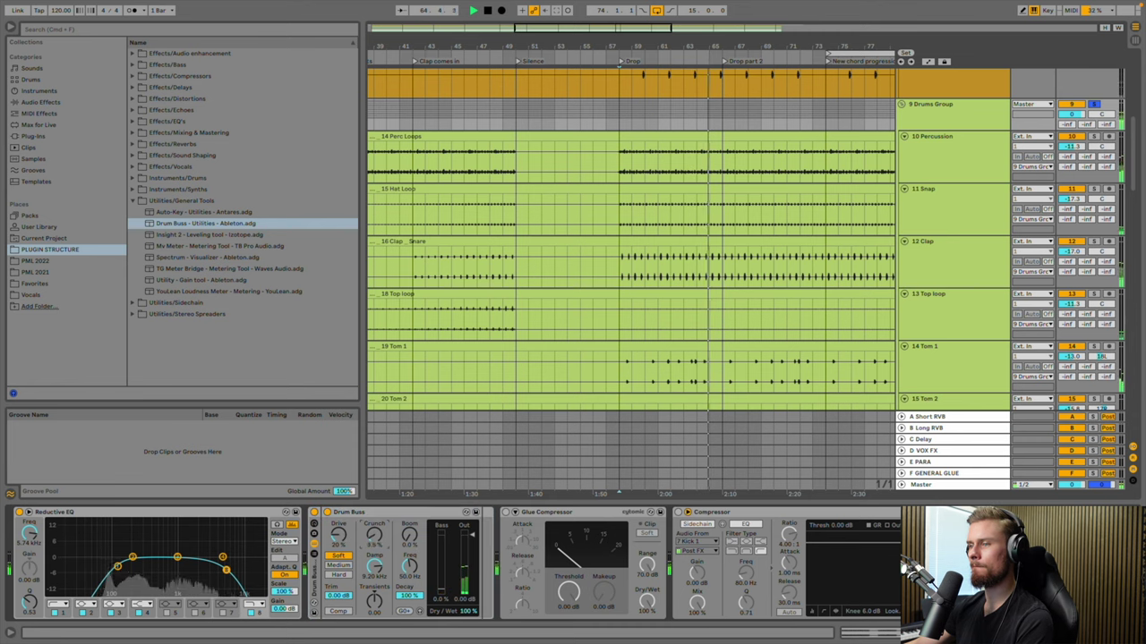
drag(374, 517, 420, 492)
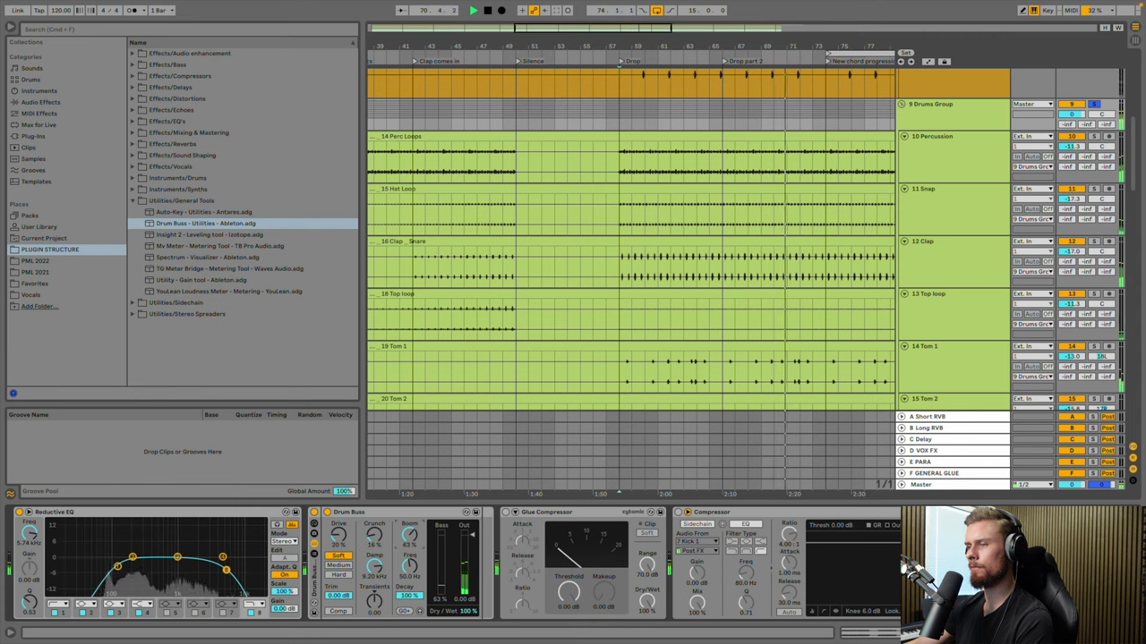
Set the Drum Buss's Boom to 21% and Transients to 0.22, and compare its built-in compression on and off
drag(409, 536, 409, 571)
mouse_move(337, 535)
mouse_down()
mouse_move(337, 506)
mouse_move(337, 557)
mouse_up()
mouse_move(374, 598)
mouse_down()
mouse_move(374, 582)
mouse_move(377, 606)
mouse_up()
click(338, 611)
click(339, 612)
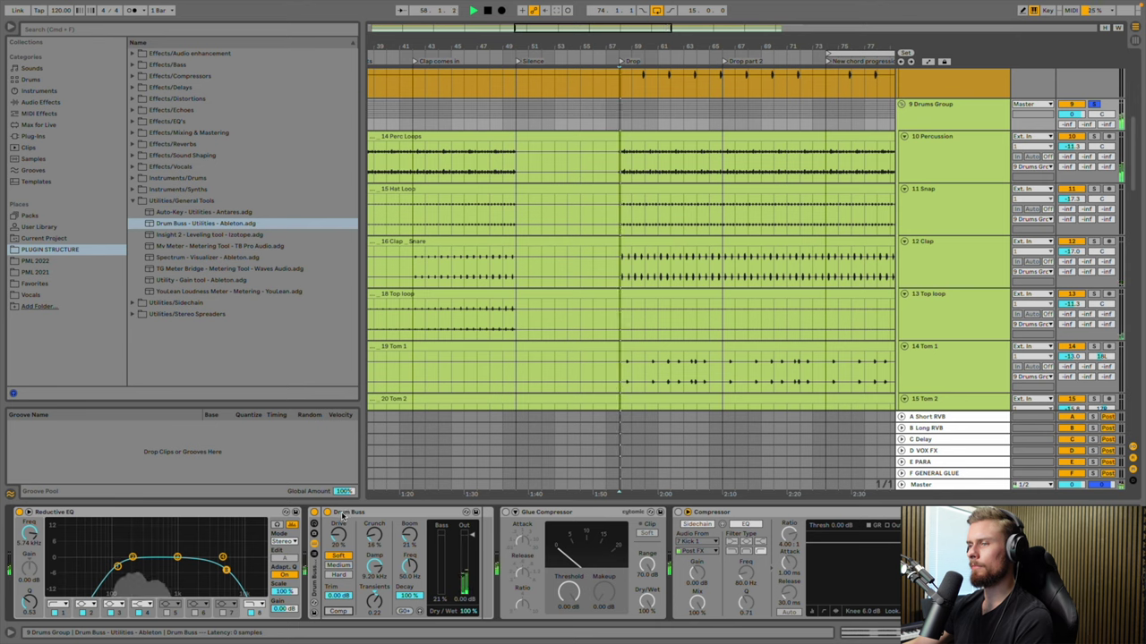
Compare the Drum Buss against bypass, lower its output to -3.29 dB, and leave it active
click(314, 513)
click(314, 513)
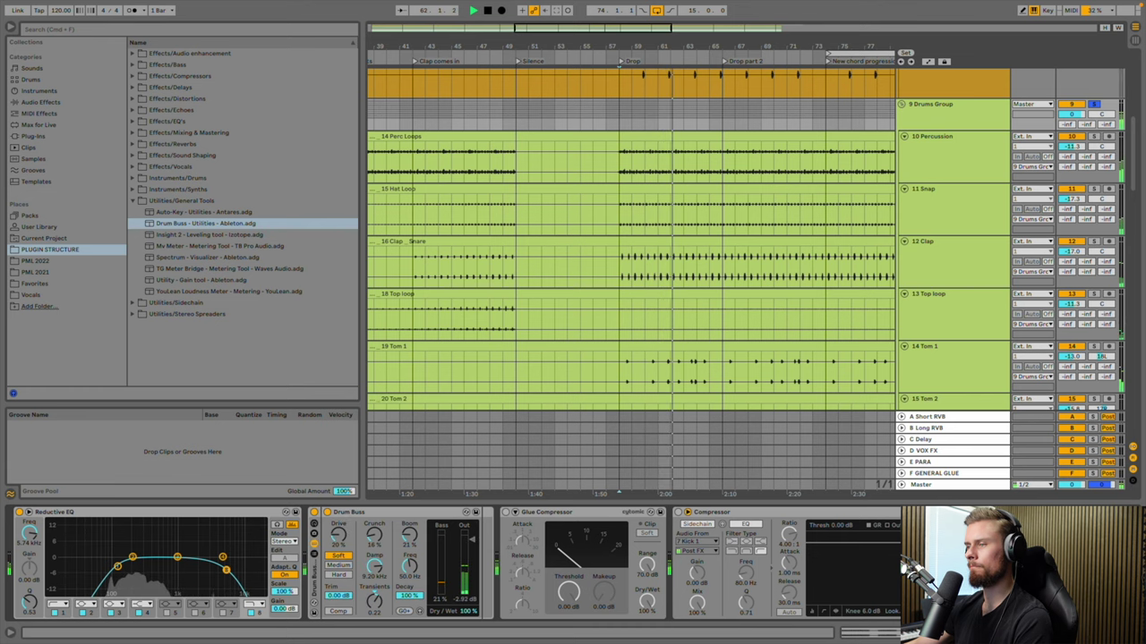
click(327, 513)
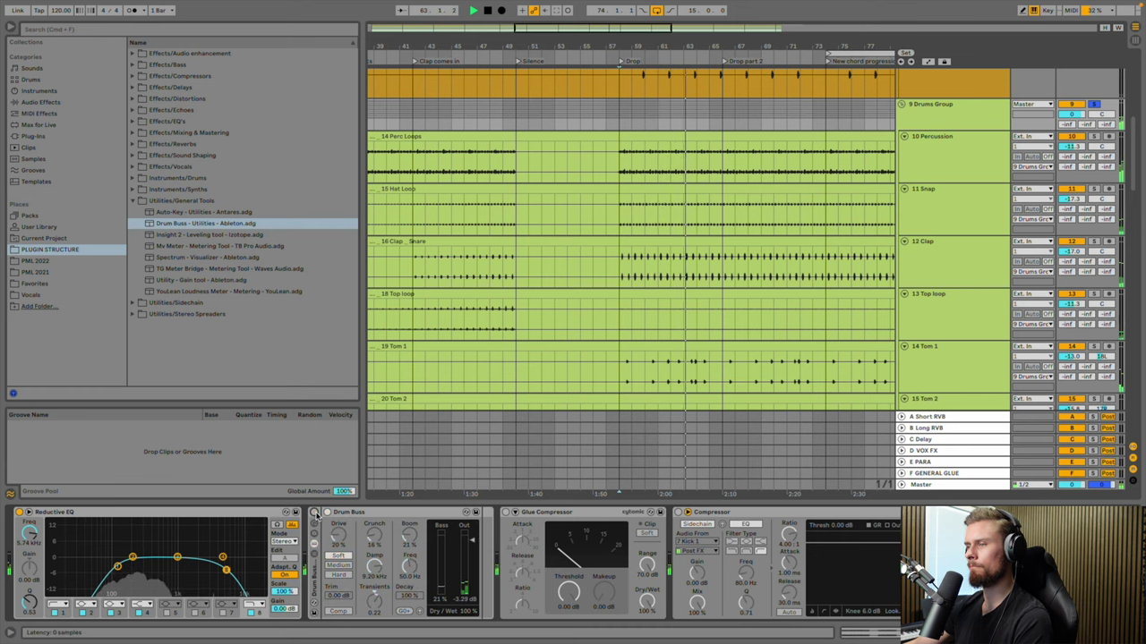
click(315, 513)
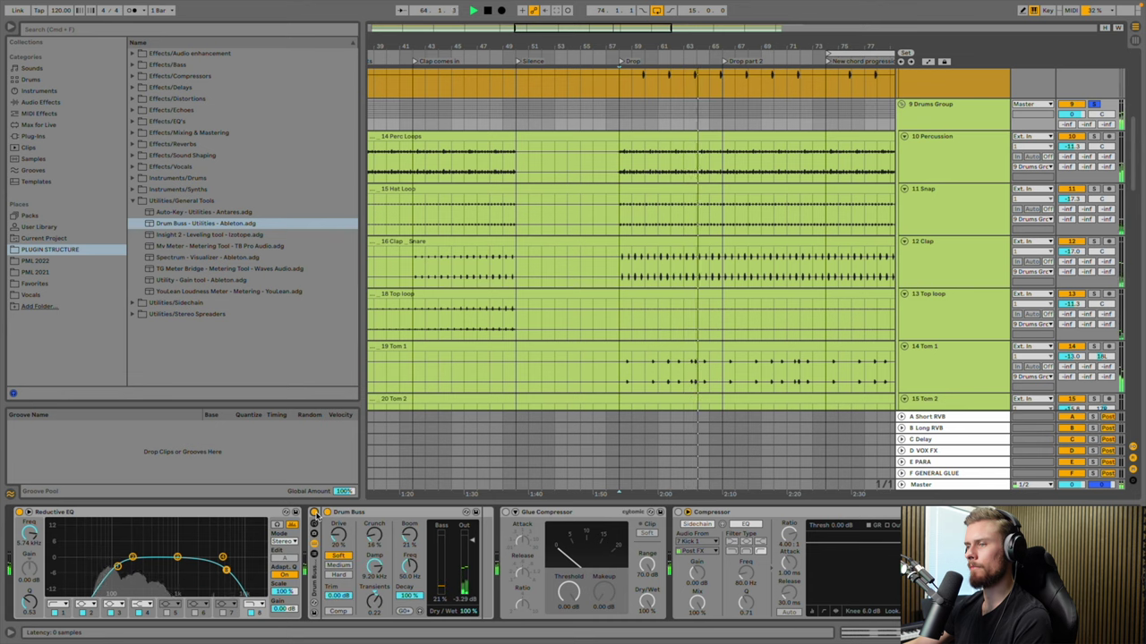
Enable the Drums Group's Glue Compressor and set its threshold to -30.2 dB and makeup to 3.49 dB
click(503, 513)
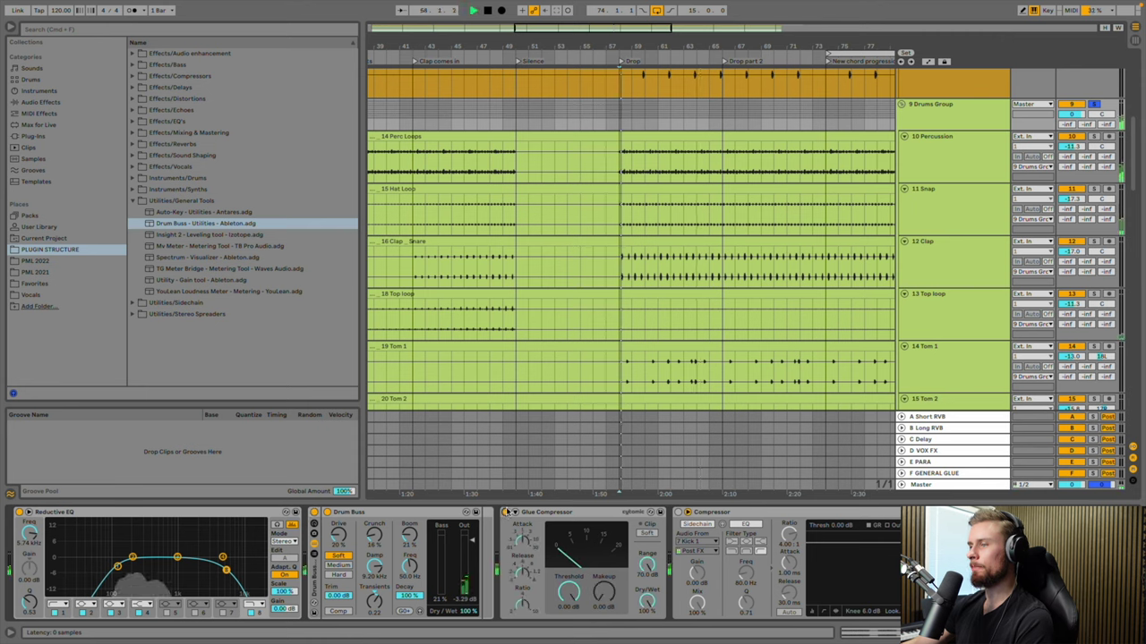
drag(568, 590, 568, 613)
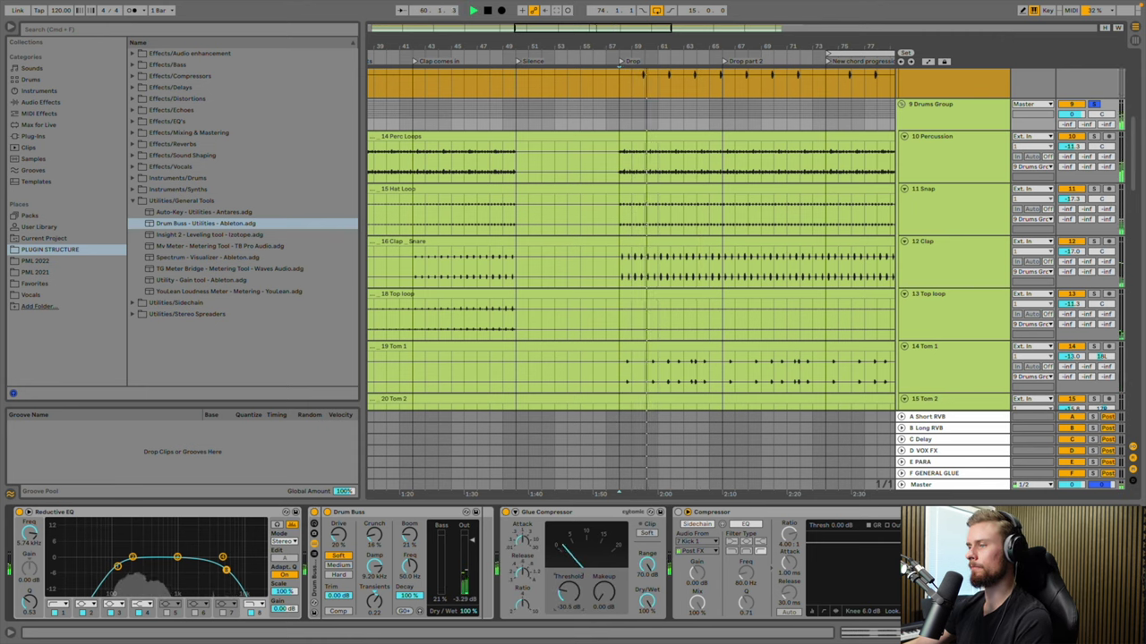
mouse_move(605, 591)
mouse_down()
mouse_move(604, 578)
mouse_move(608, 597)
mouse_up()
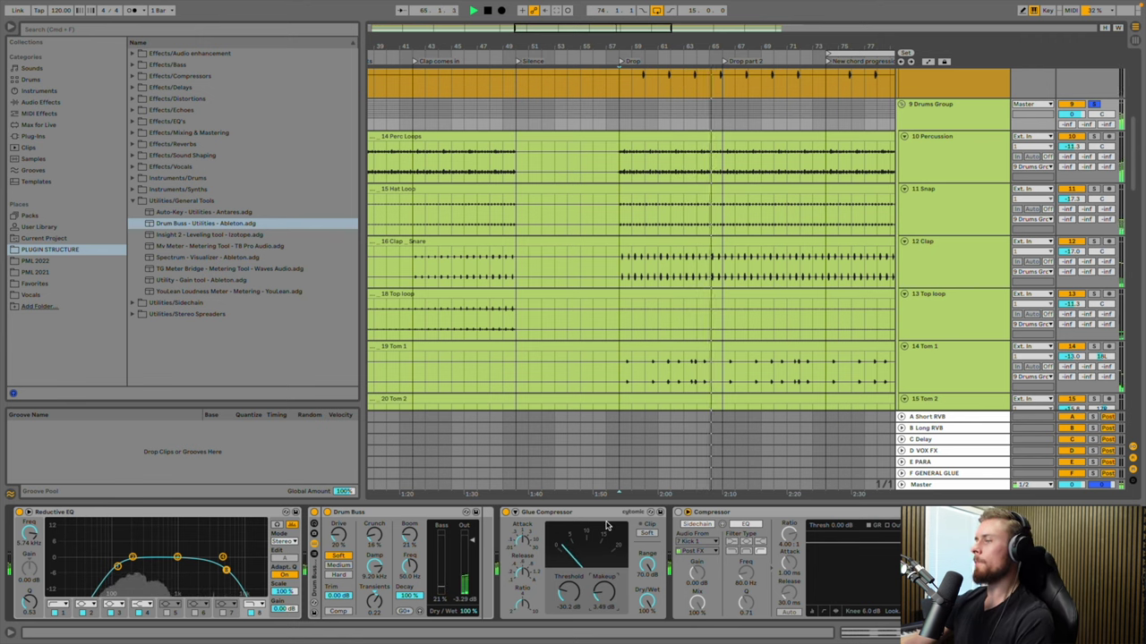
Delete the inactive Compressor that follows the Glue Compressor on the Drums Group
click(747, 513)
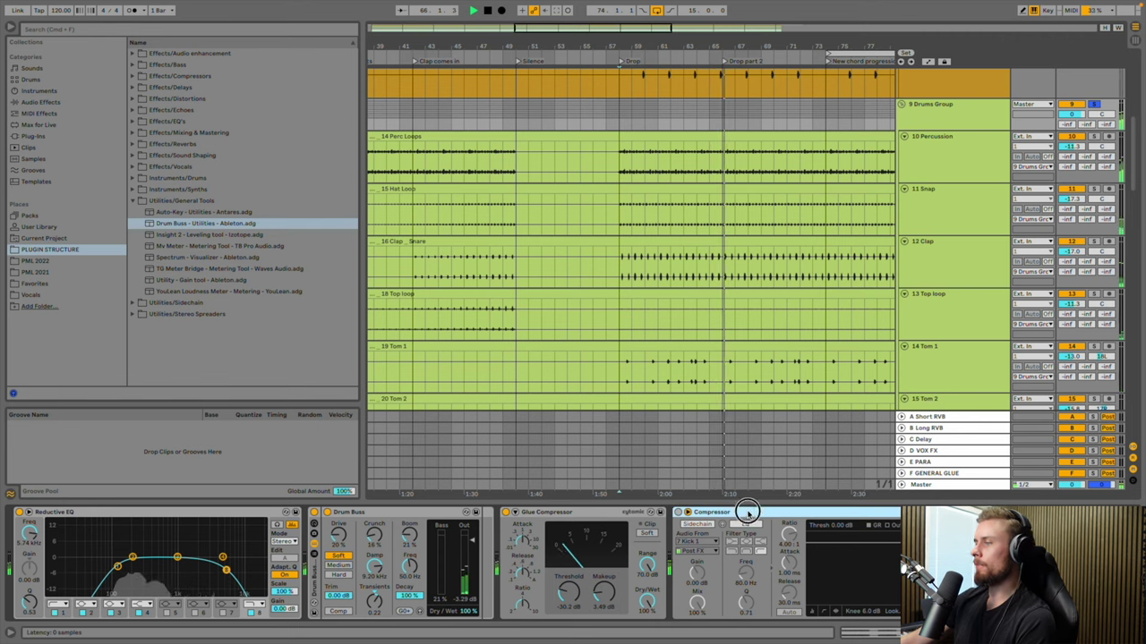
key(Delete)
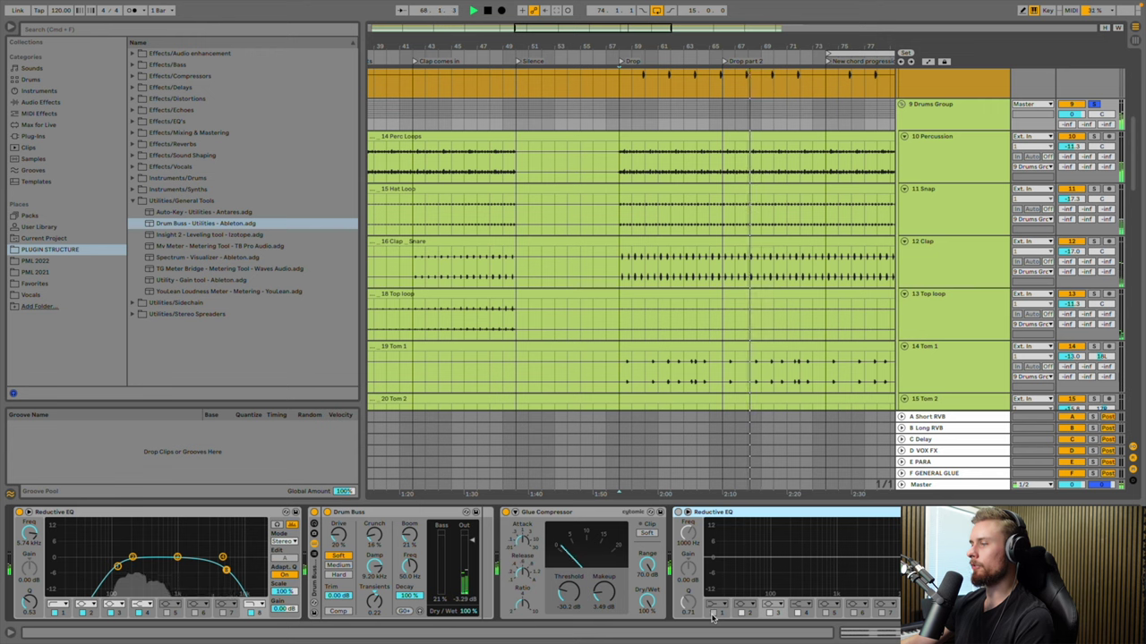
Enable the Reductive EQ after the Glue Compressor, with a low cut at about 89 Hz and a high cut at 15.0 kHz
click(678, 512)
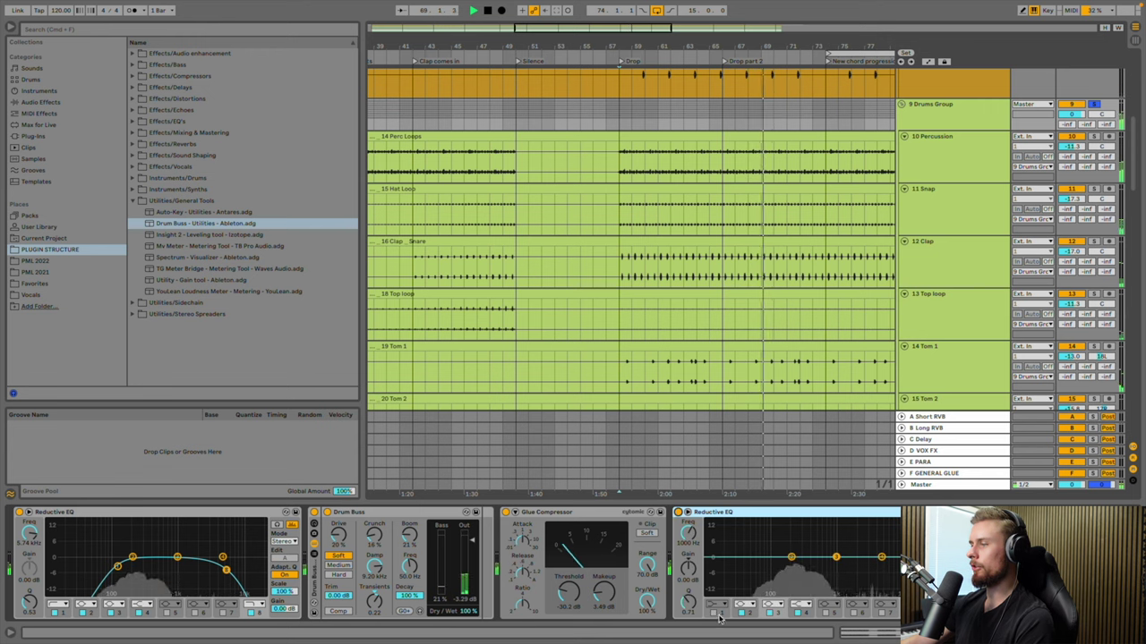
drag(737, 558, 768, 566)
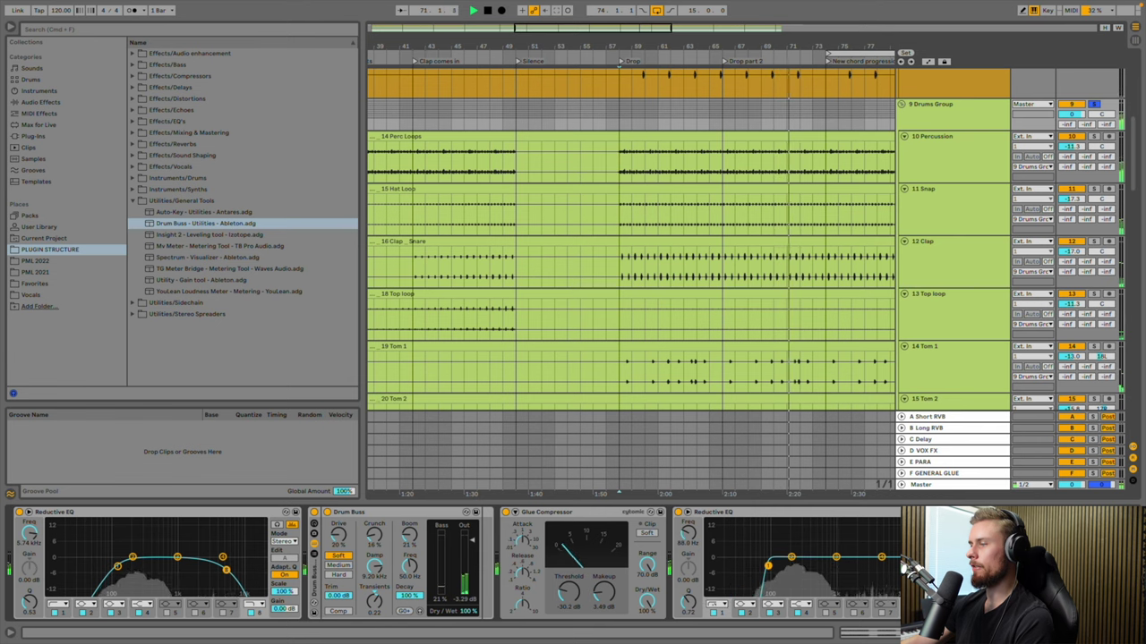
click(880, 557)
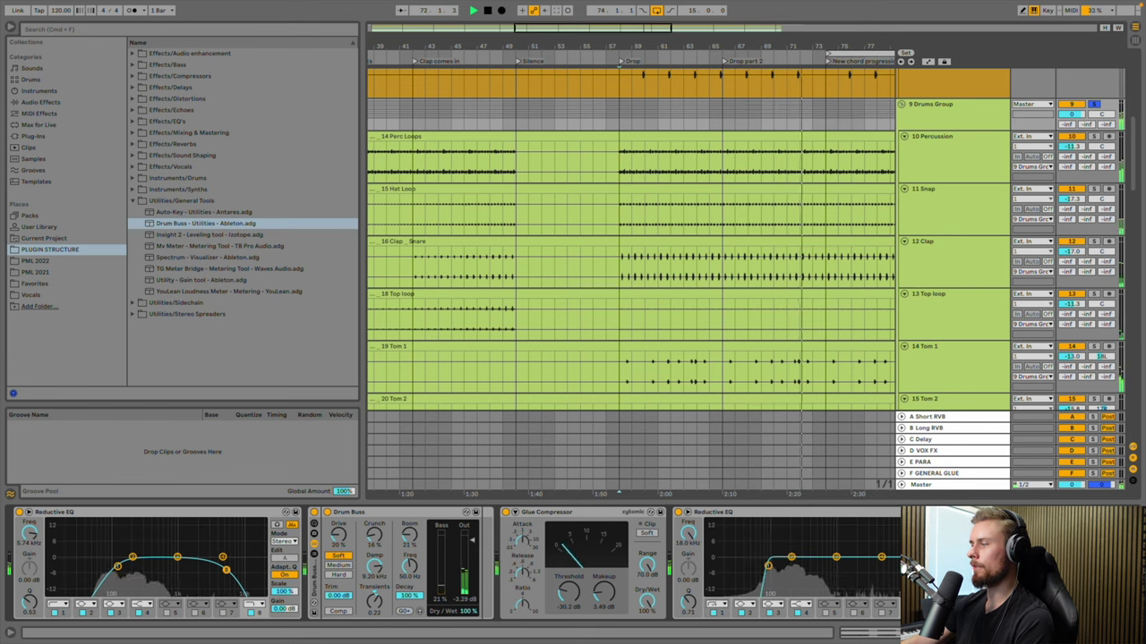
drag(901, 562, 895, 567)
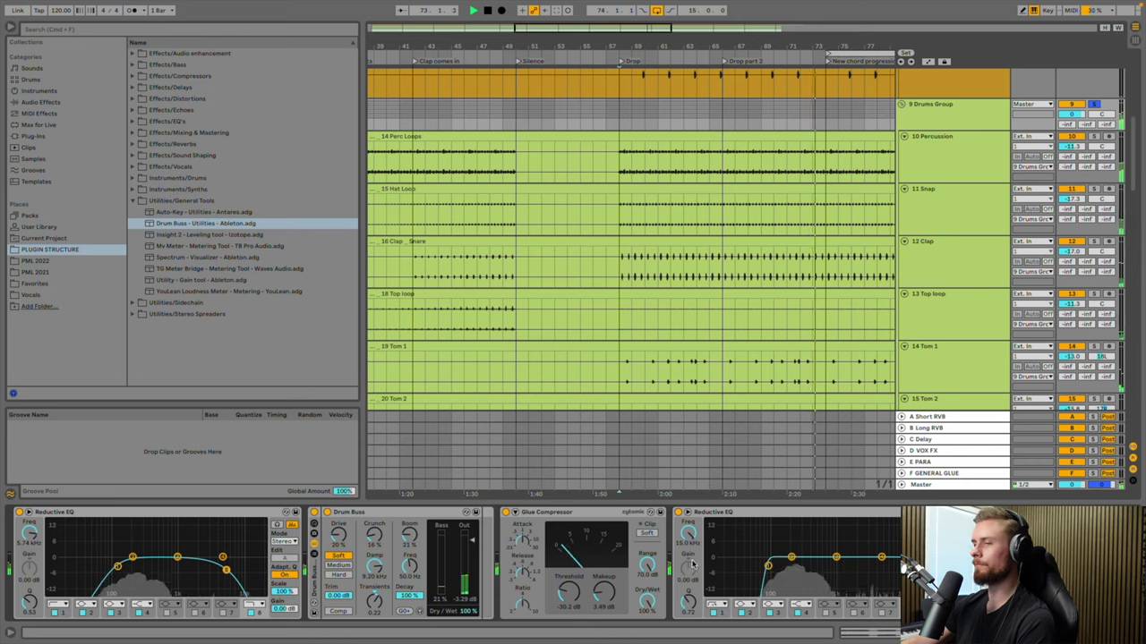
scroll(689, 564, right, 3)
scroll(689, 564, right, 10)
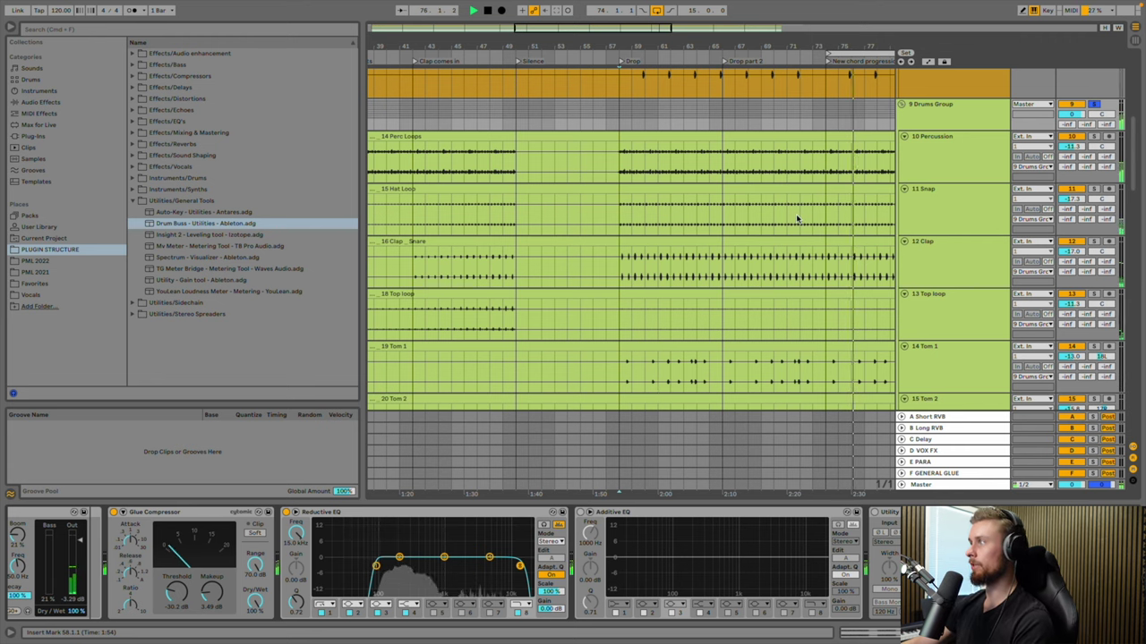
Unsolo the Drums Group and play the drop from bar 58 to hear the drums in the full mix
scroll(815, 250, down, 4)
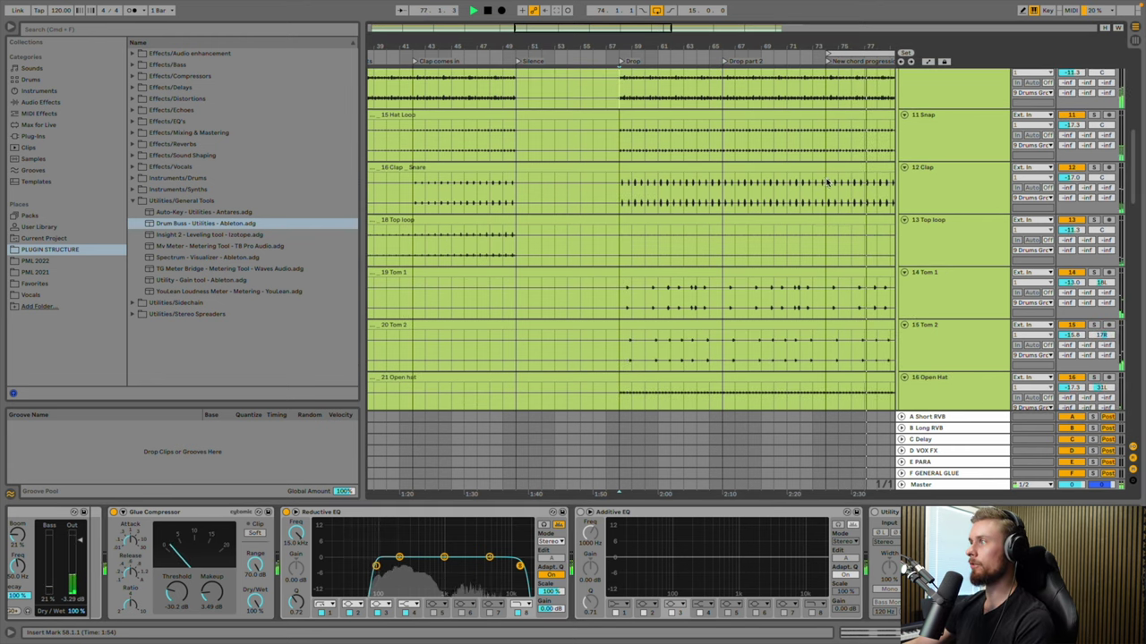
scroll(819, 257, up, 1)
scroll(816, 255, down, 1)
scroll(814, 255, up, 5)
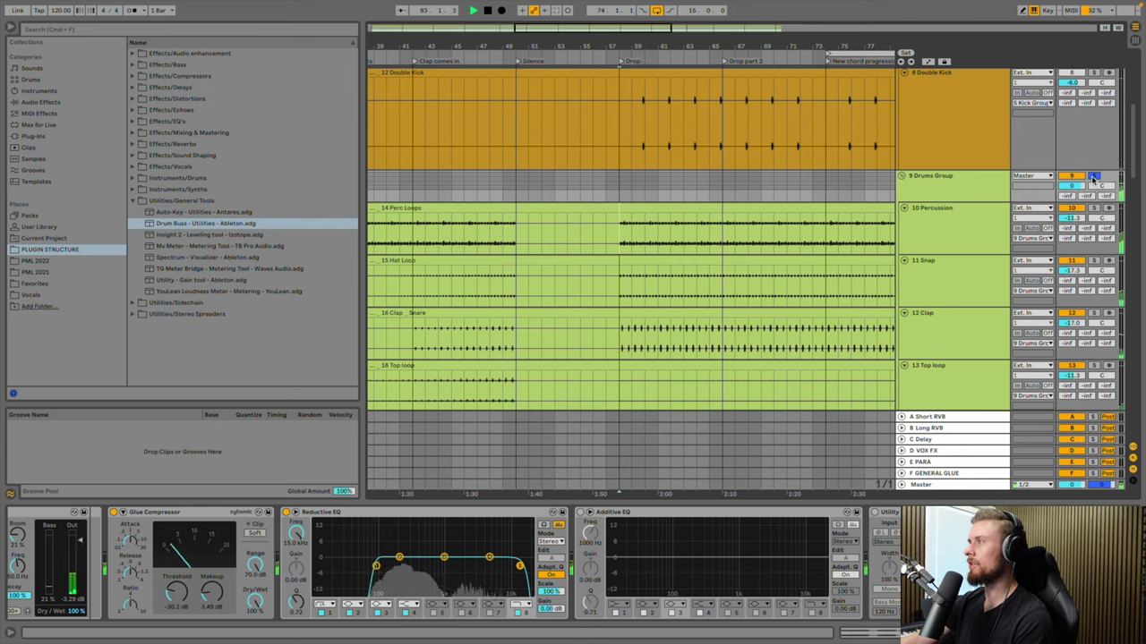
key(space)
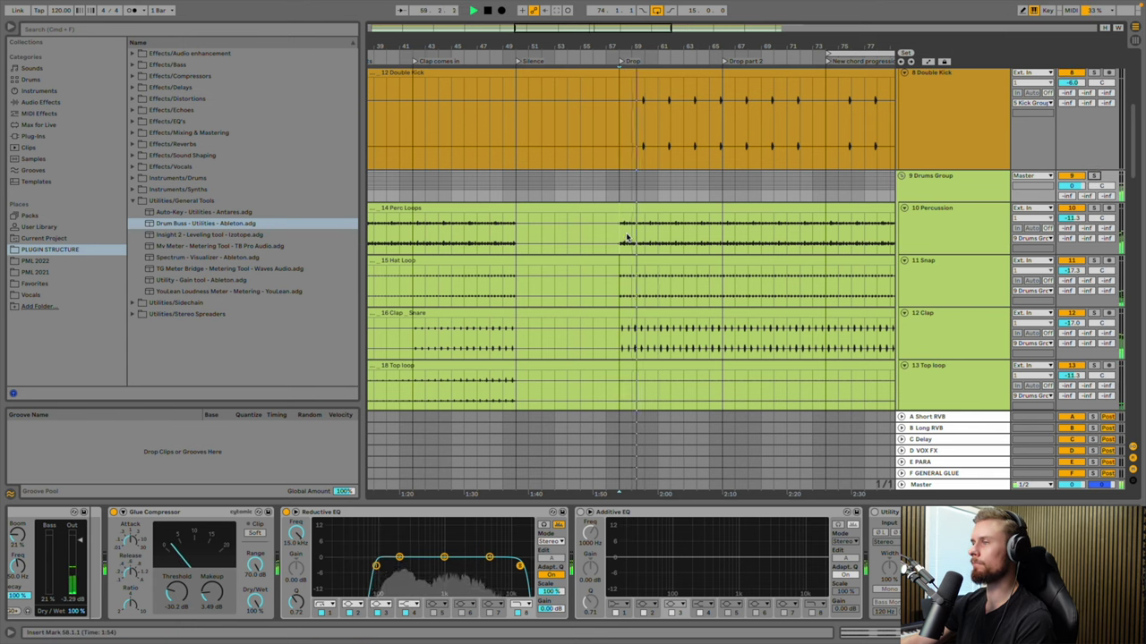
scroll(629, 237, up, 1)
scroll(629, 237, up, 3)
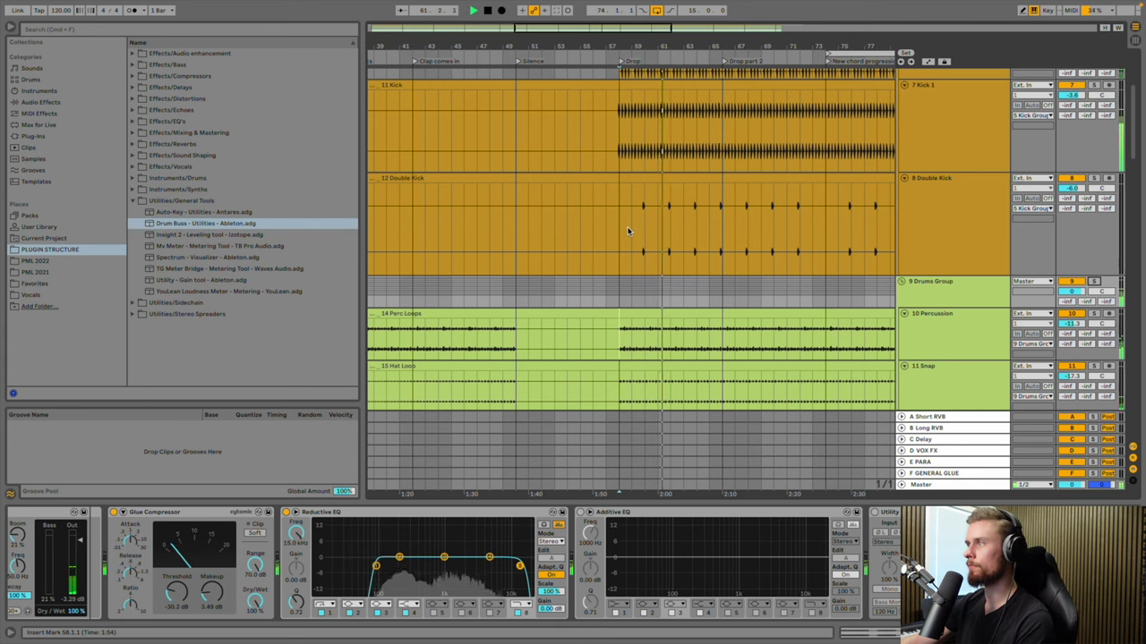
scroll(627, 231, up, 2)
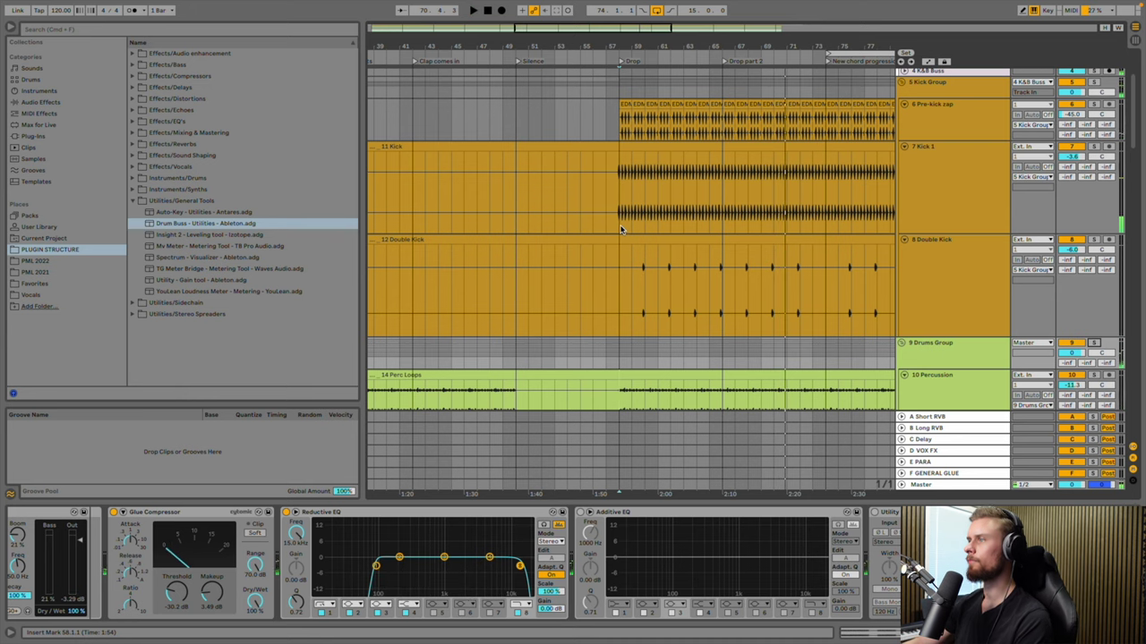
scroll(624, 231, up, 2)
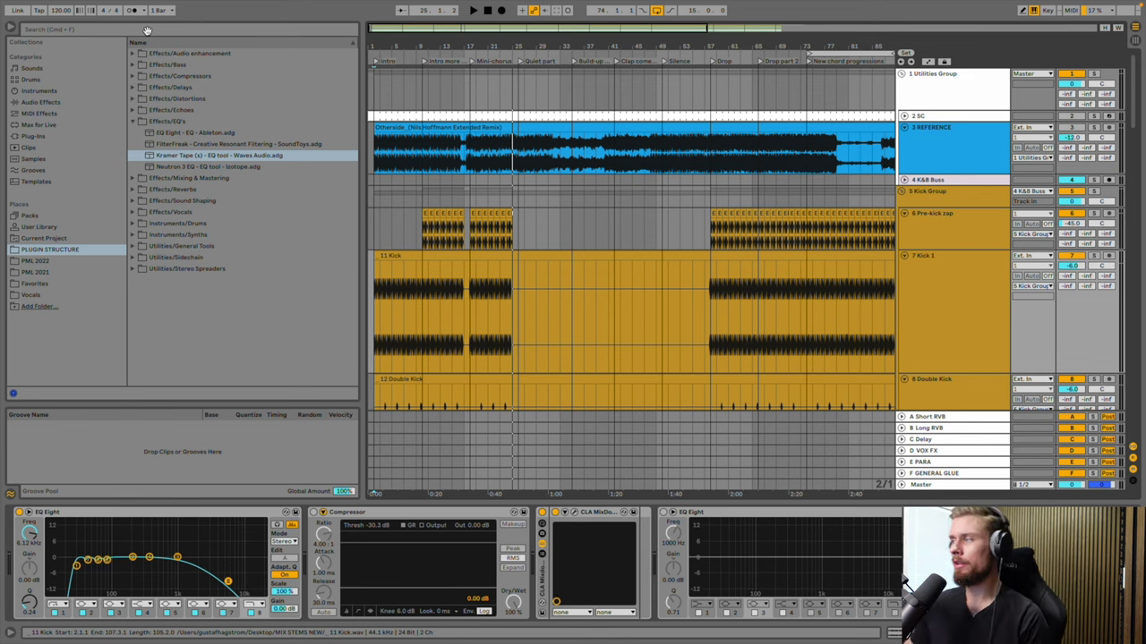
View the Short RVB return track's effect chain, and return to the Drums Group tracks in the arrangement
right_click(929, 421)
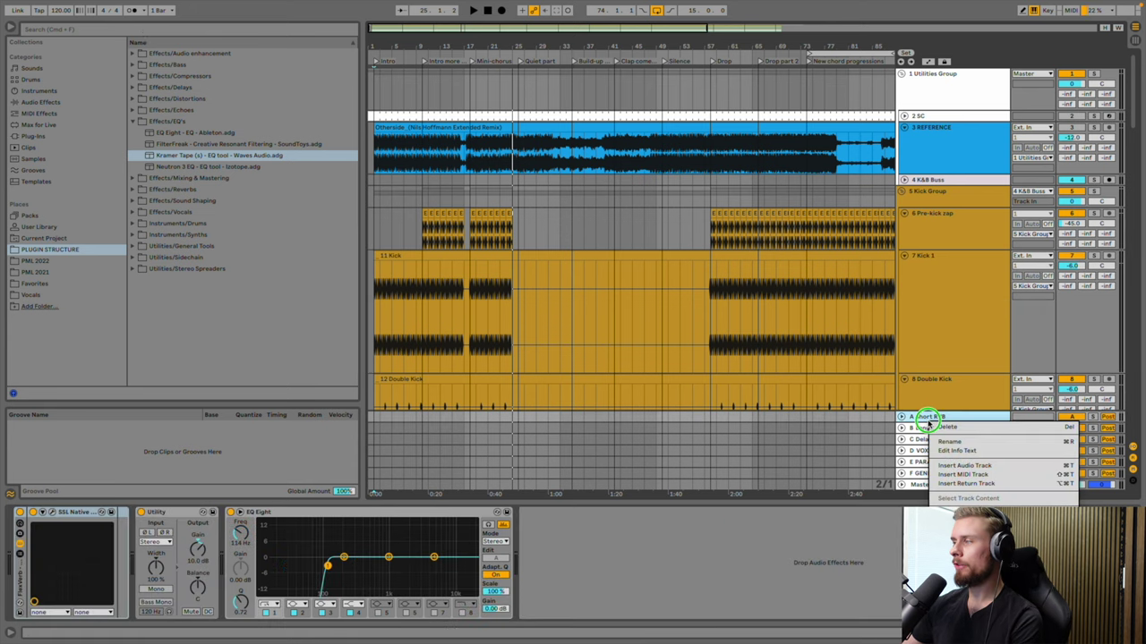
click(925, 419)
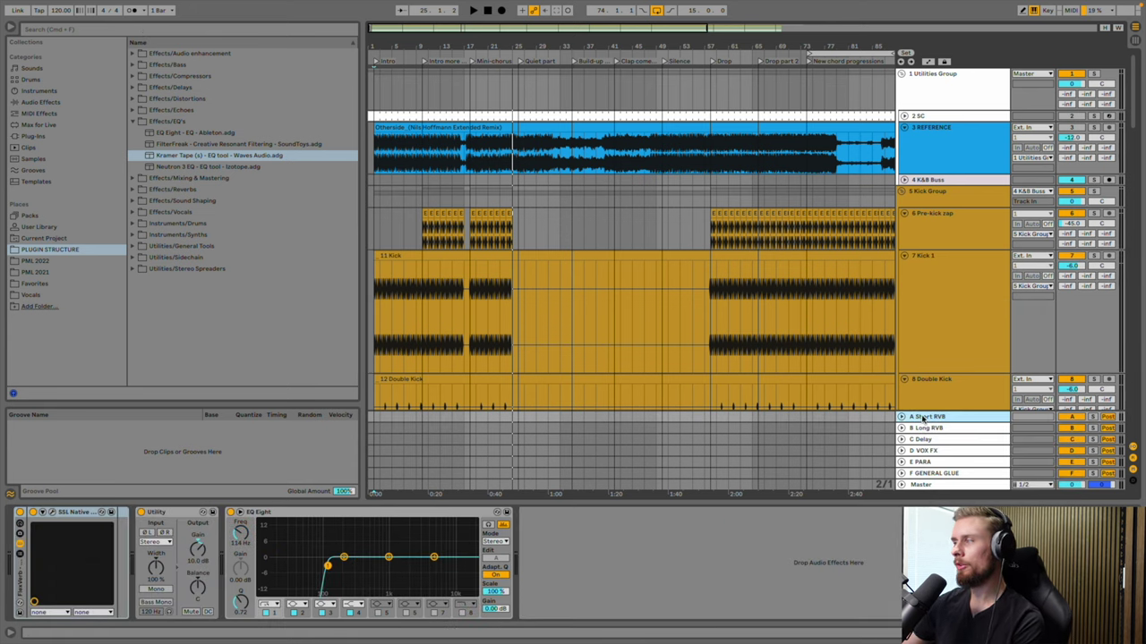
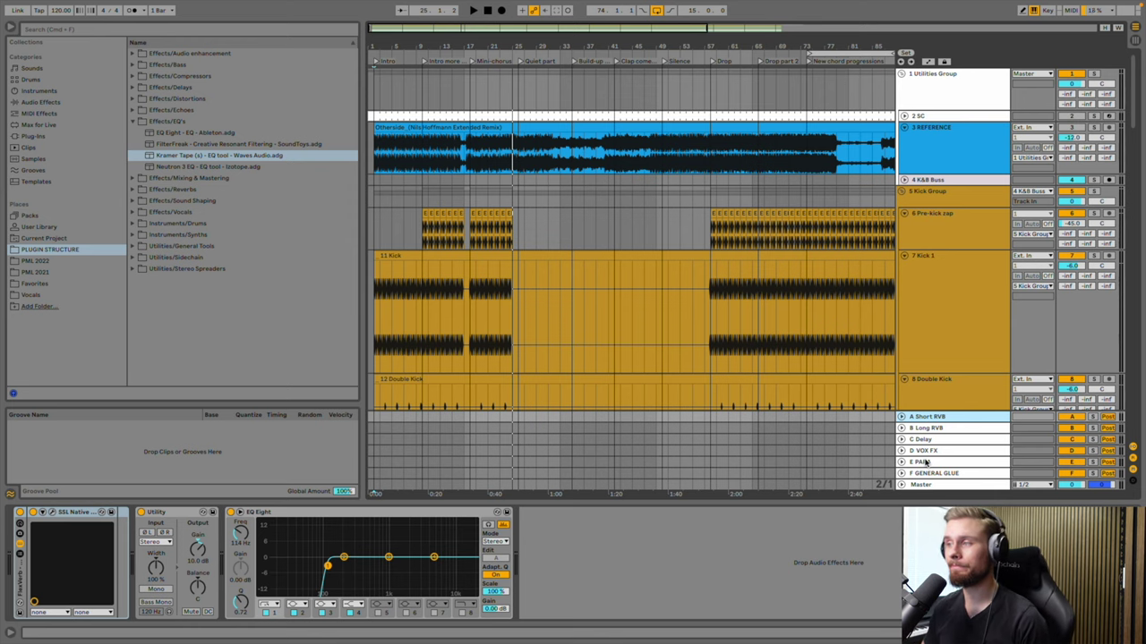
scroll(606, 305, down, 5)
click(692, 296)
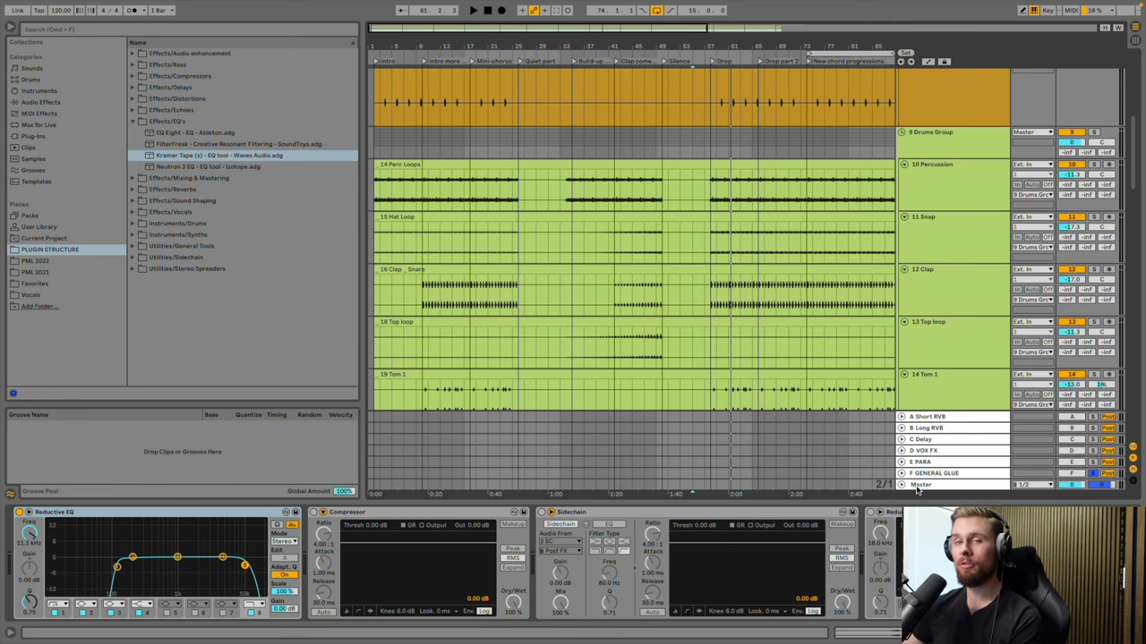
Switch to the Session mixer and inspect the FlexVerb reverb settings on the General Glue return track
key(Tab)
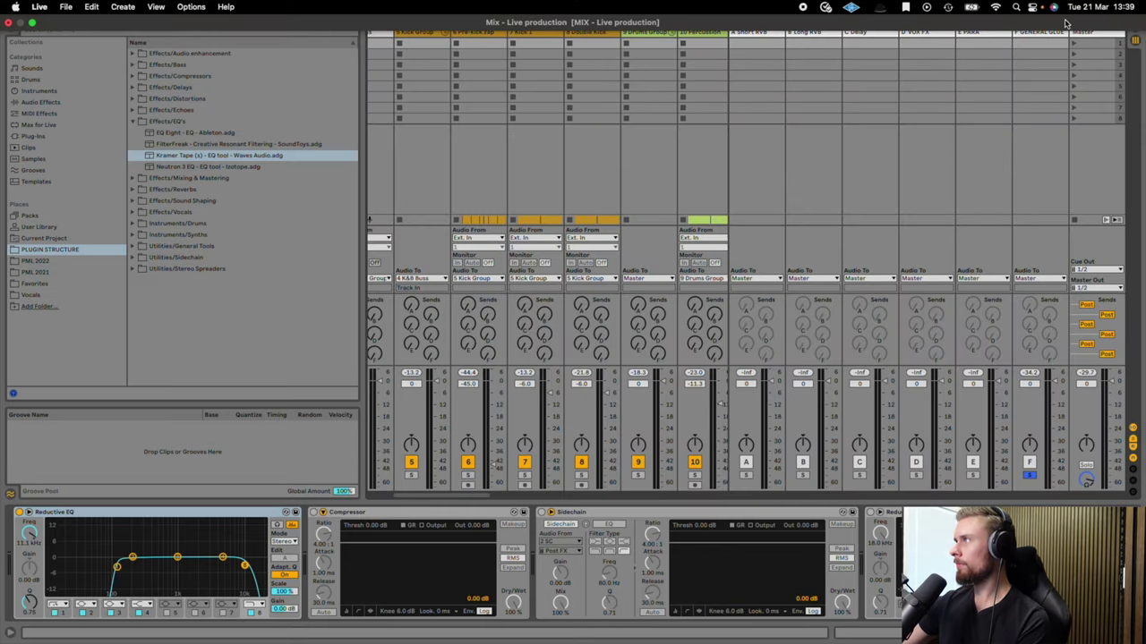
click(1038, 33)
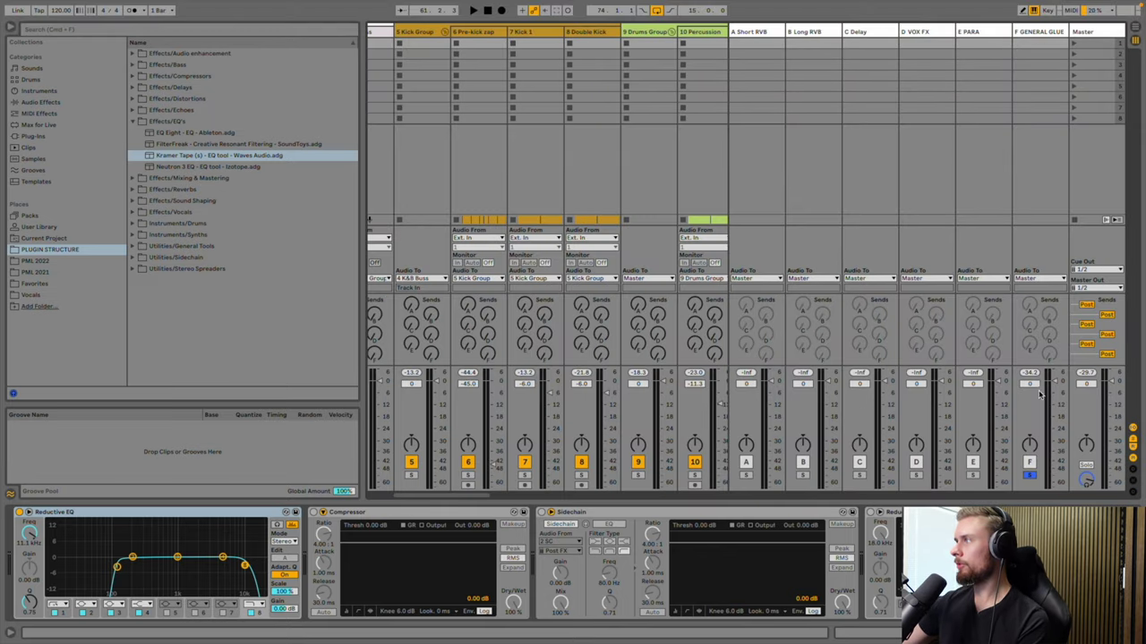
click(1038, 32)
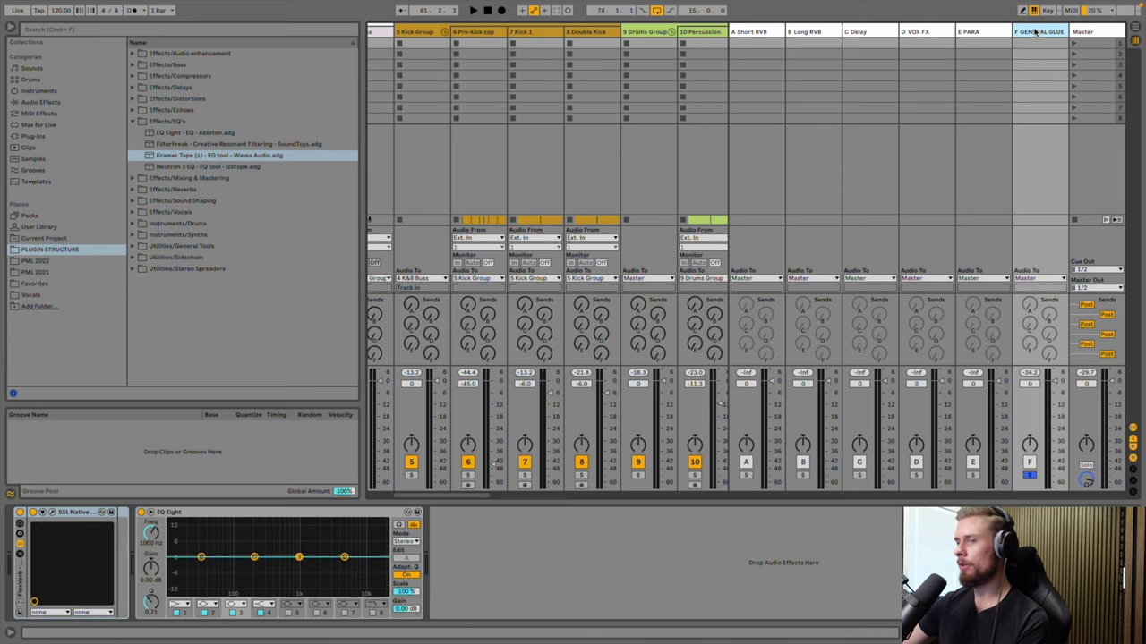
click(51, 512)
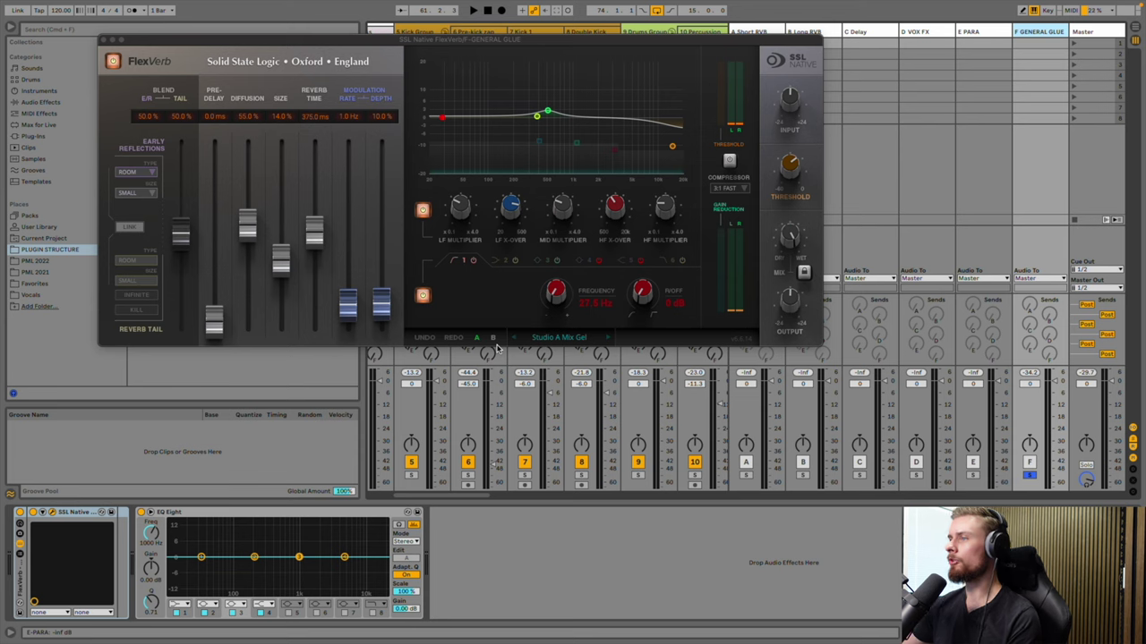
click(104, 40)
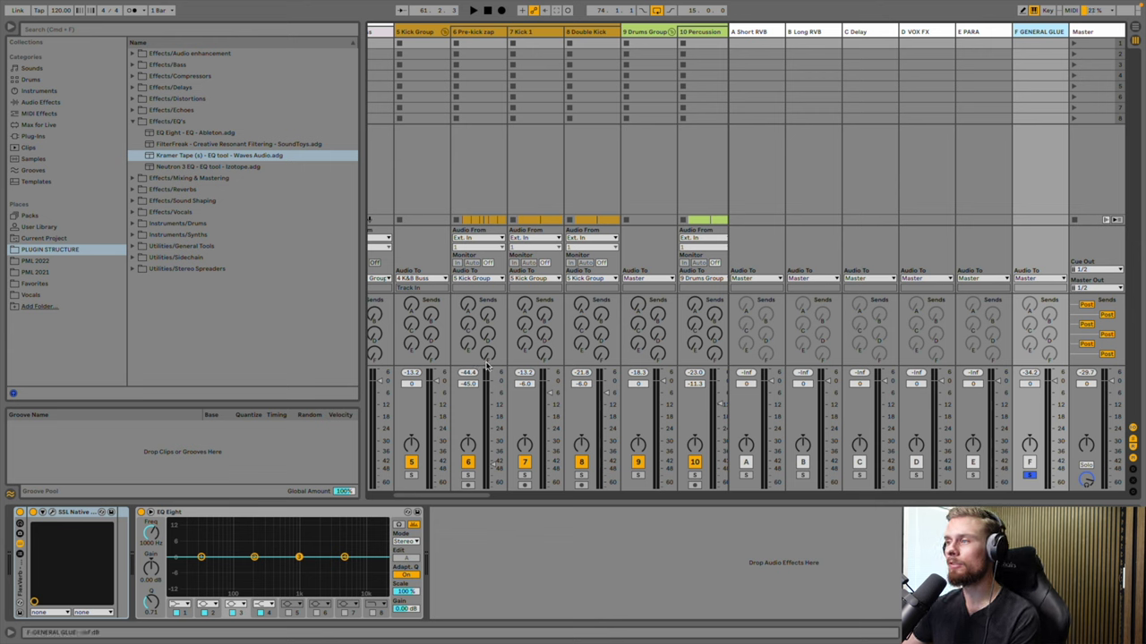
Lower the General Glue return's volume to -inf and set its send to 0 dB on Pre-kick cap, Kick 1 and Double Kick
drag(1051, 383, 1054, 487)
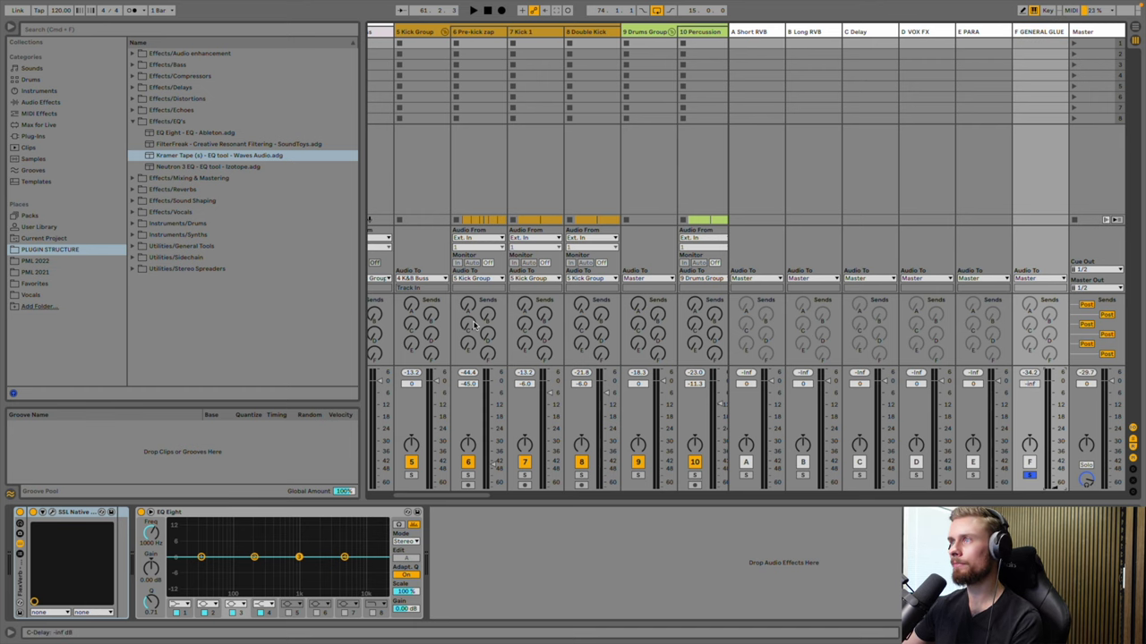
scroll(475, 327, left, 2)
scroll(470, 349, right, 1)
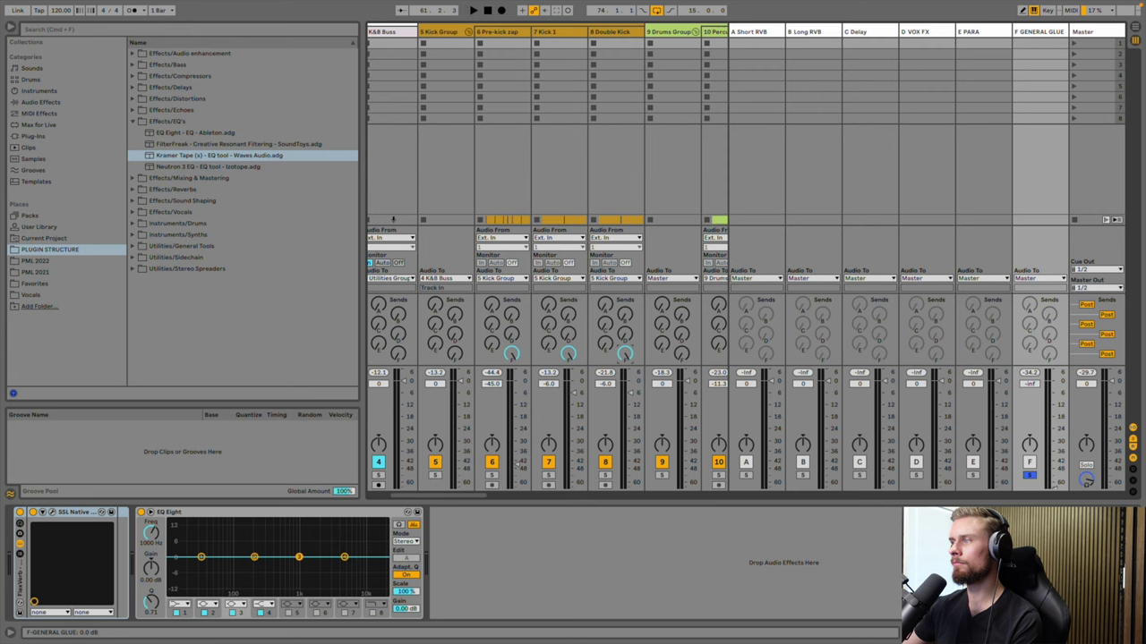
Set the General Glue send to 0 dB on every track in the Drums Group, from Percussion to Closed hat
scroll(678, 370, right, 3)
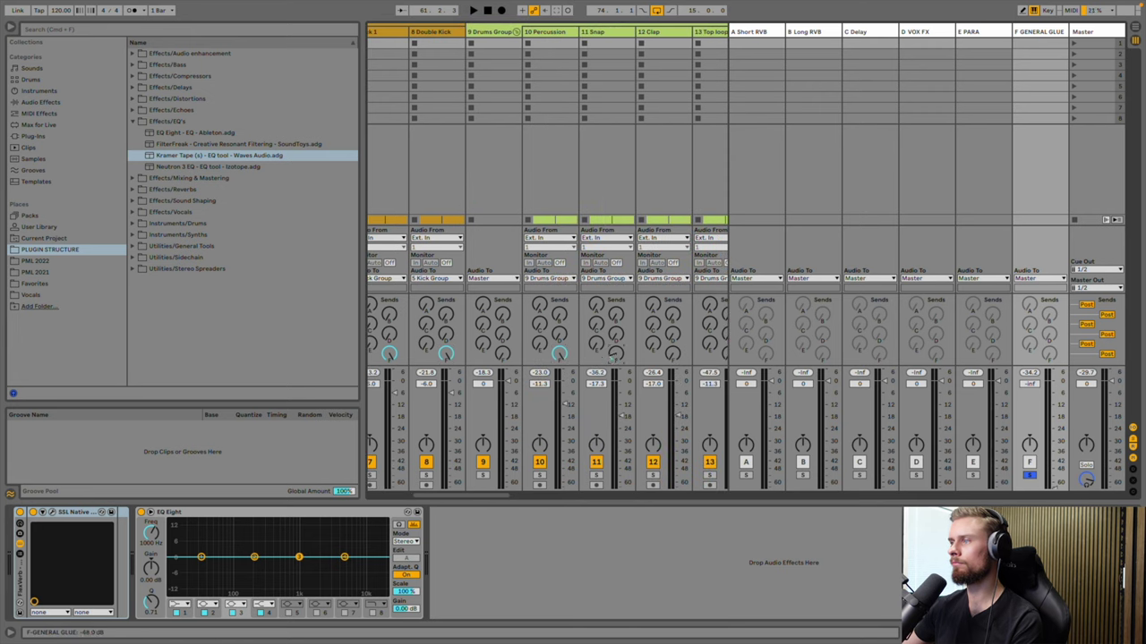
scroll(654, 410, right, 4)
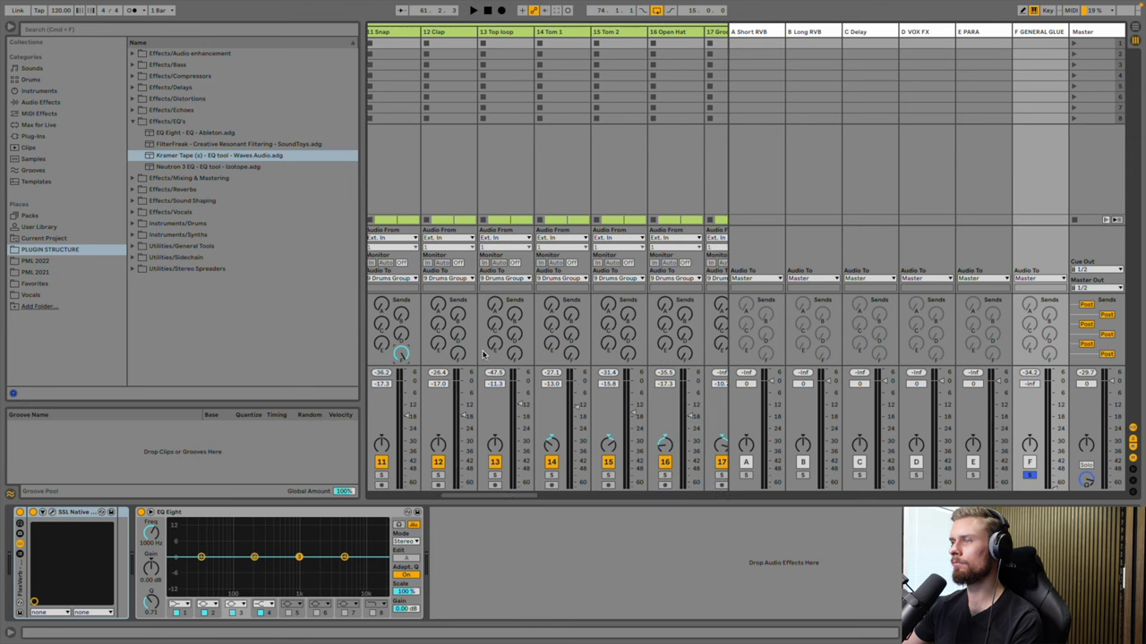
drag(450, 351, 450, 333)
drag(514, 354, 570, 345)
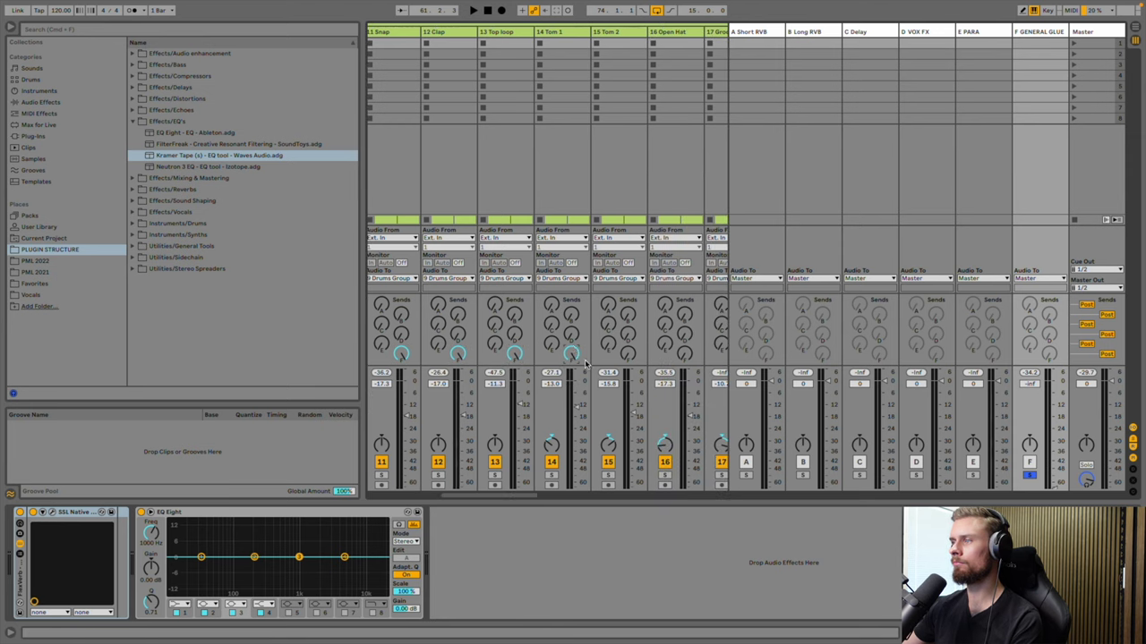
scroll(570, 345, right, 2)
scroll(570, 347, right, 1)
drag(491, 356, 547, 349)
Set the General Glue send to 0 dB on the Main Bass and Sub Bass tracks
scroll(577, 403, right, 2)
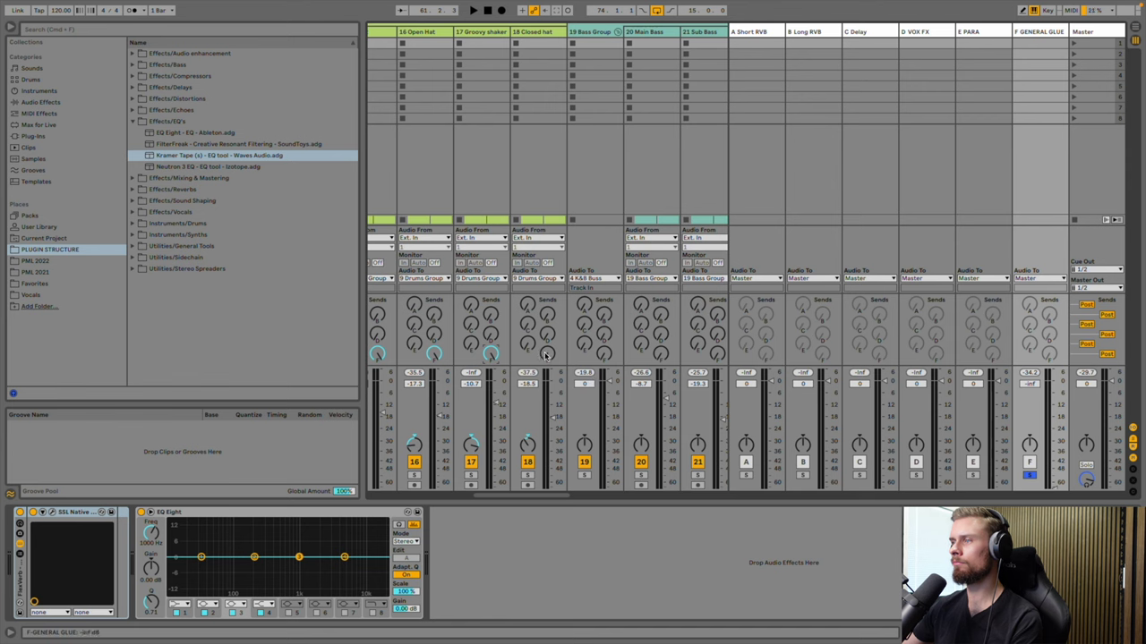
scroll(542, 367, right, 4)
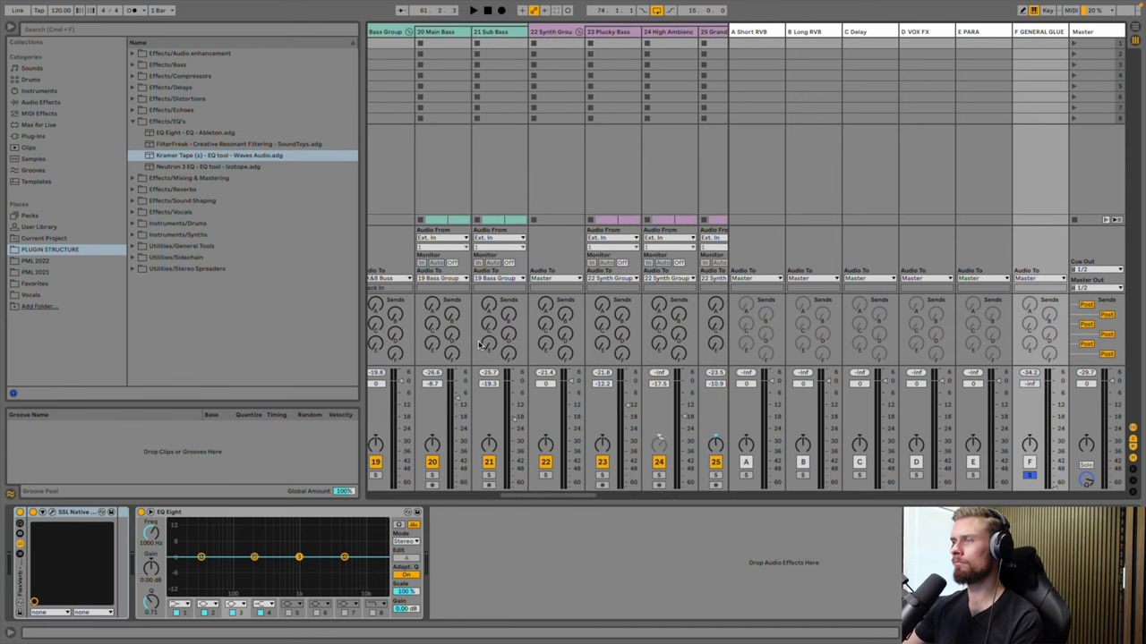
drag(438, 357, 496, 347)
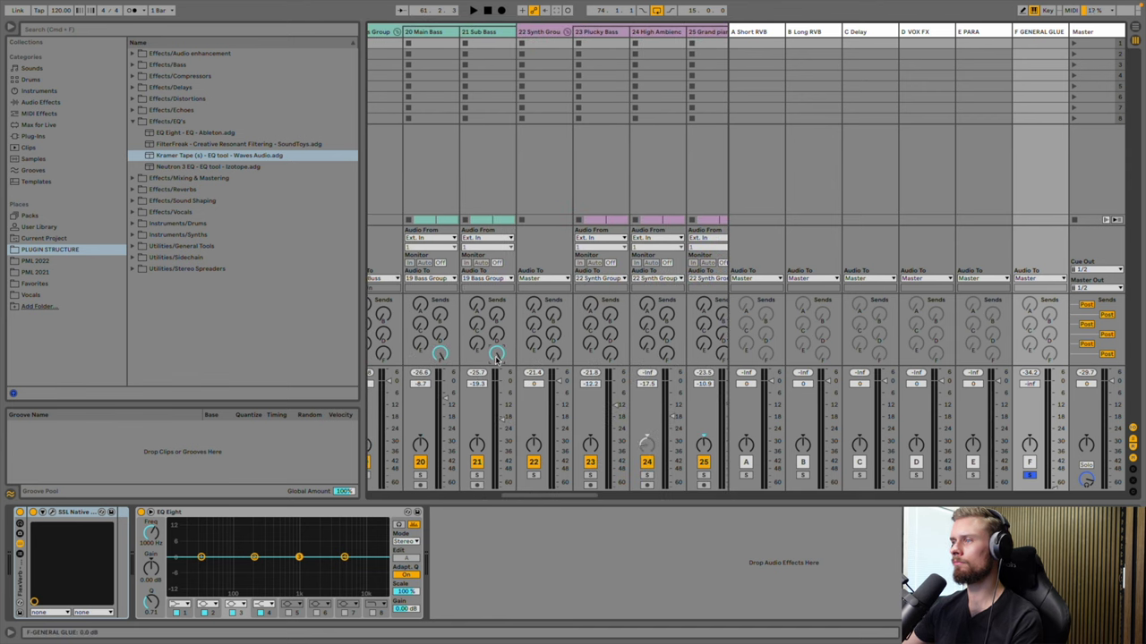
Set the General Glue send to 0 dB on all individual tracks in the Synth Group and Lead Group
scroll(505, 411, right, 1)
scroll(501, 412, right, 2)
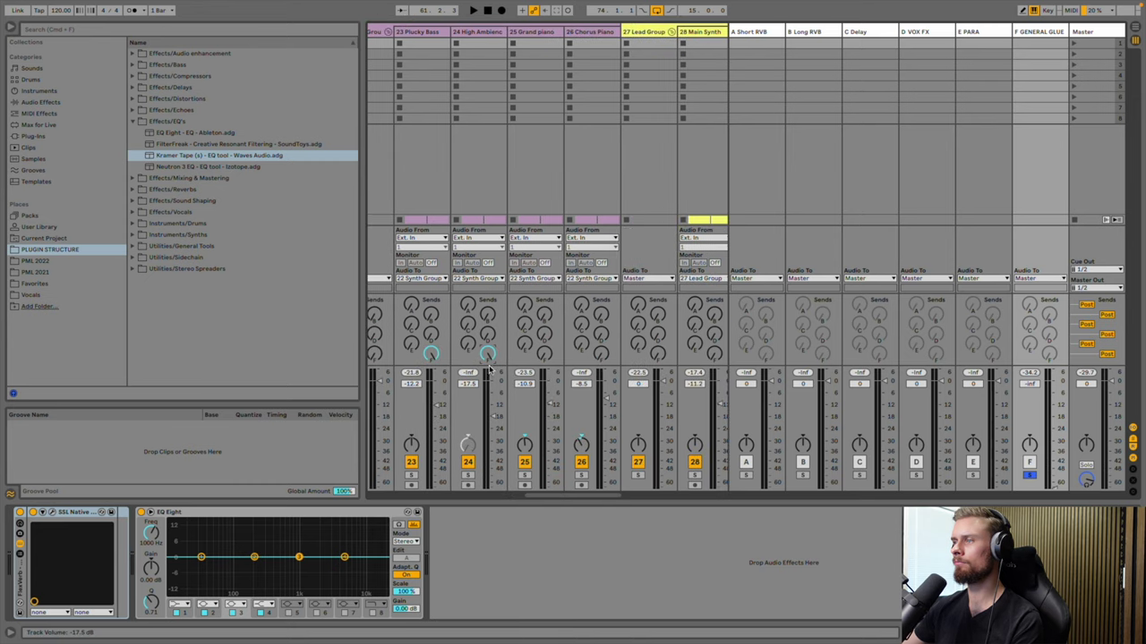
scroll(488, 362, right, 3)
scroll(487, 362, right, 1)
drag(410, 357, 638, 349)
Set the General Glue send to 0 dB on all FX Group tracks, from Ambience to the white noise build-up
scroll(598, 436, right, 5)
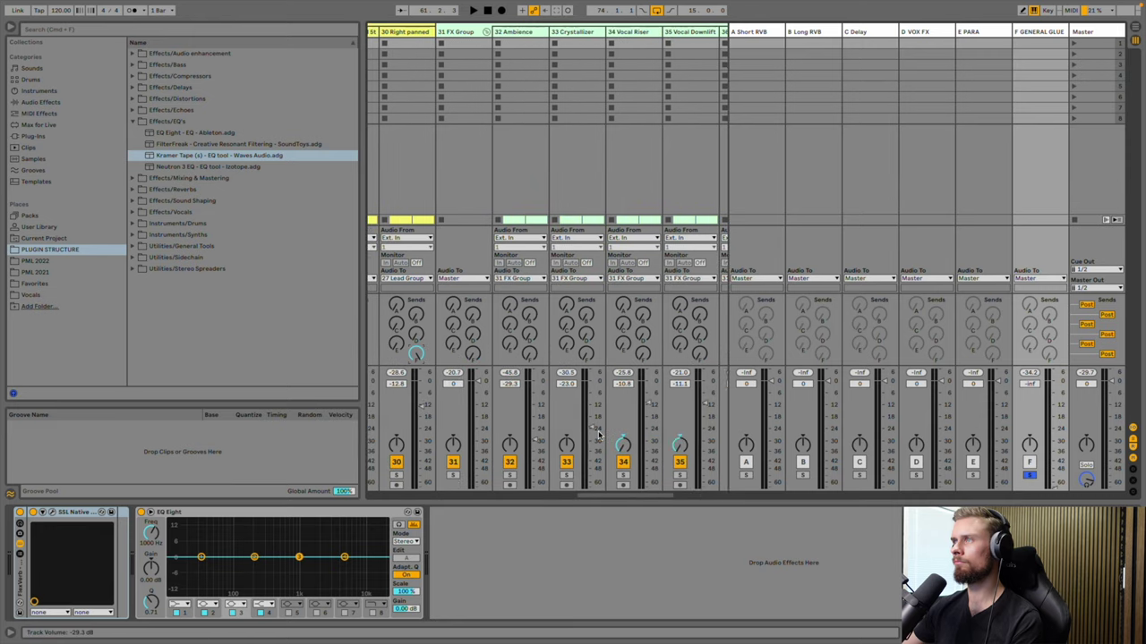
scroll(598, 436, right, 1)
drag(410, 356, 579, 347)
scroll(548, 378, right, 3)
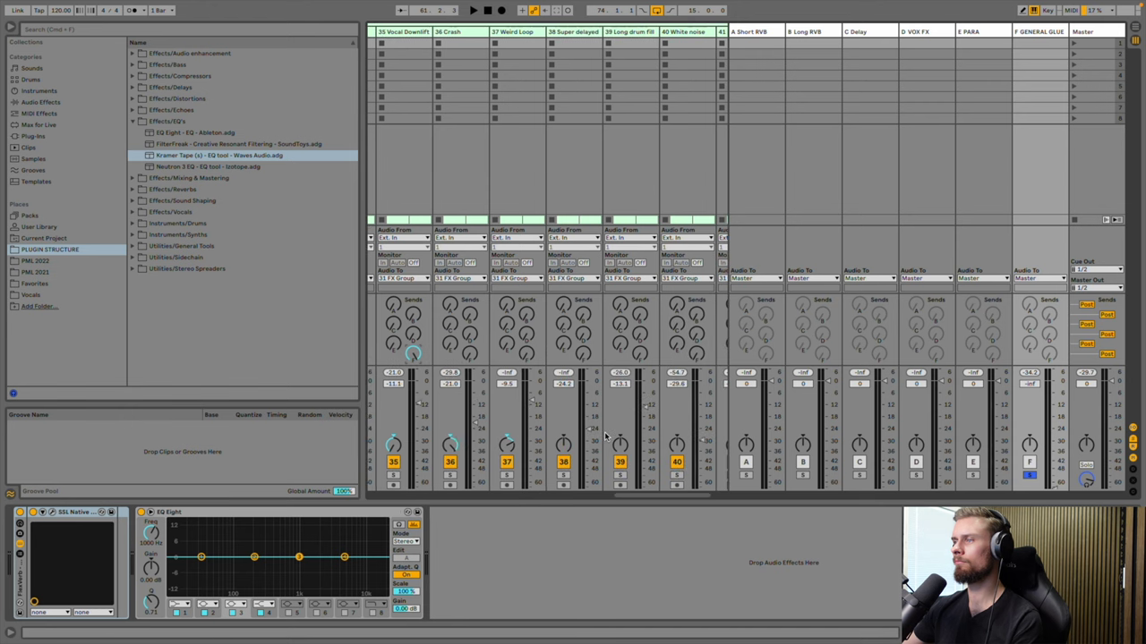
drag(452, 356, 622, 347)
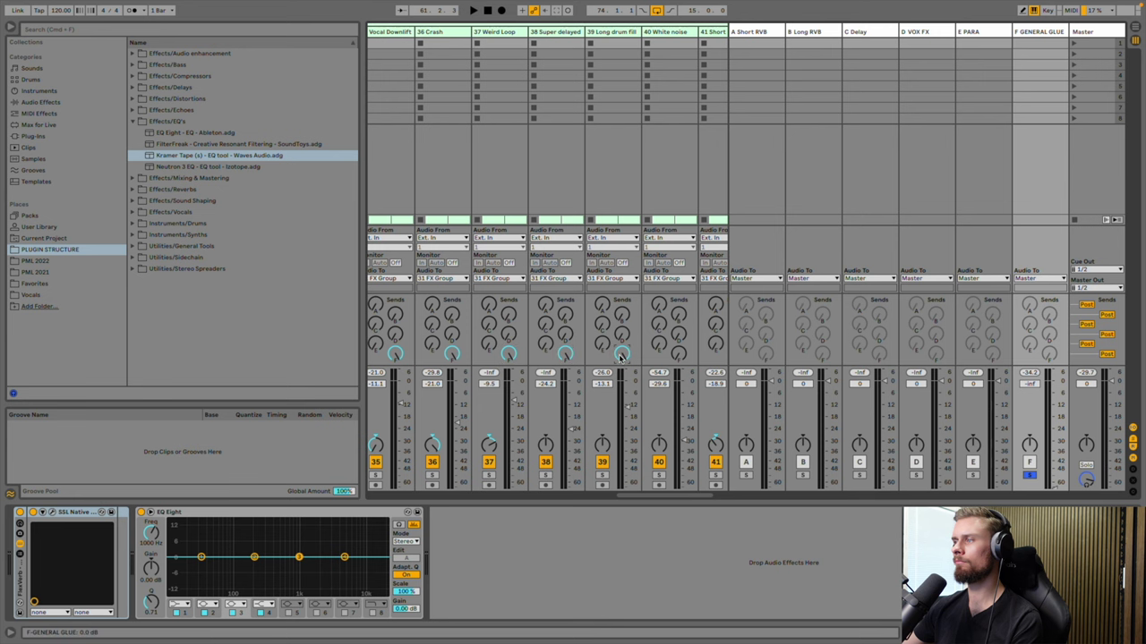
scroll(613, 385, right, 2)
scroll(613, 385, right, 1)
drag(552, 356, 665, 347)
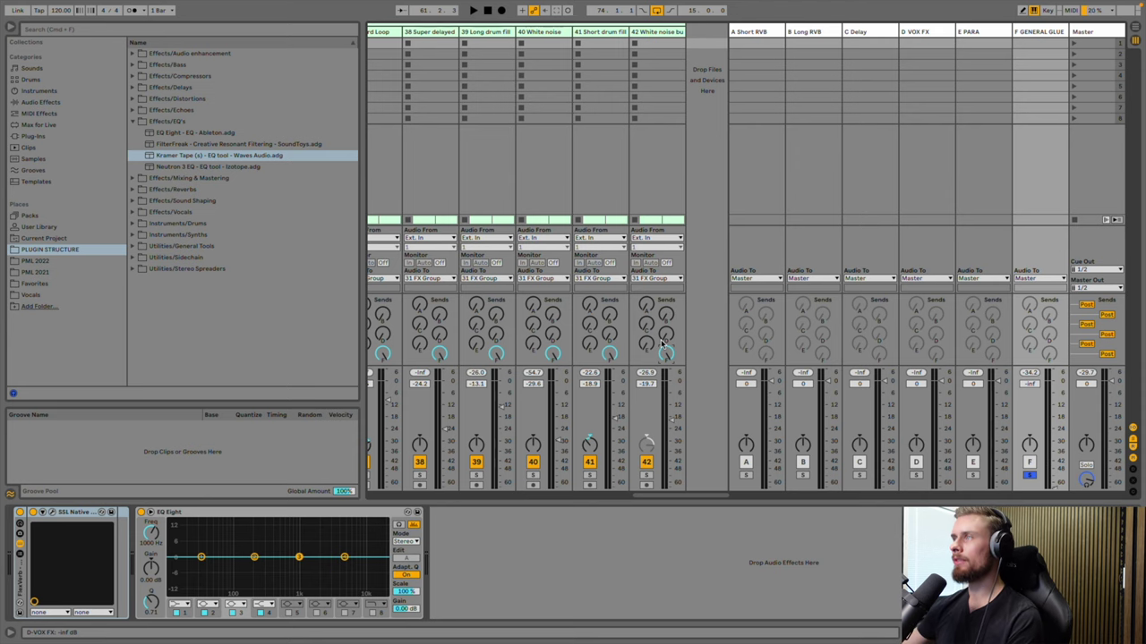
Play the track with the General Glue return soloed, raise its volume to -23.5 dB and unsolo it
key(Tab)
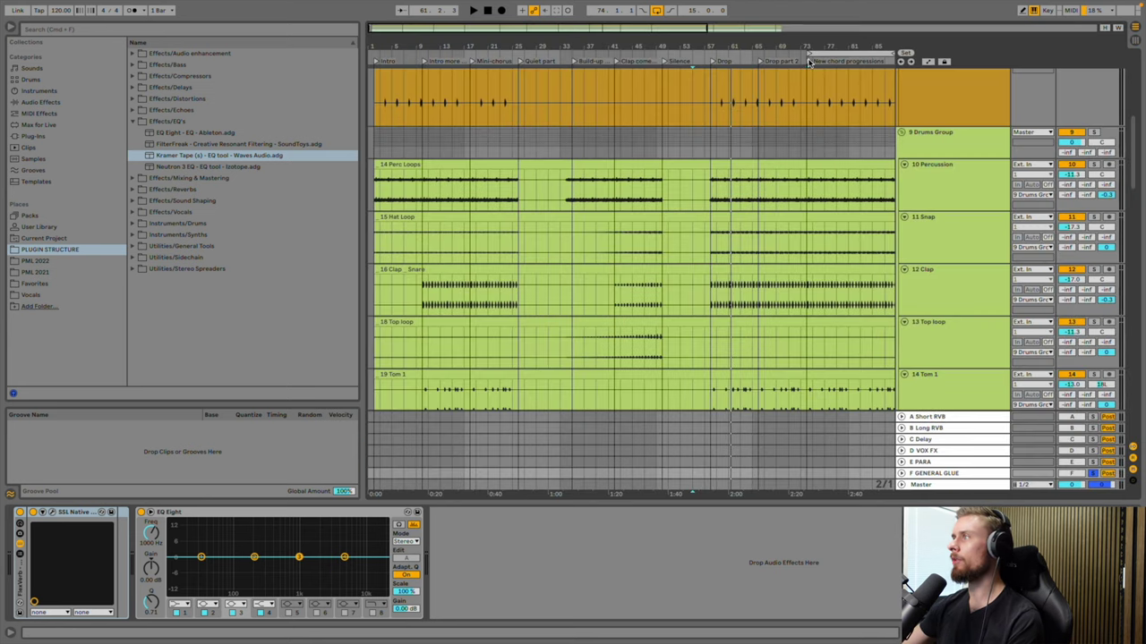
key(space)
key(Tab)
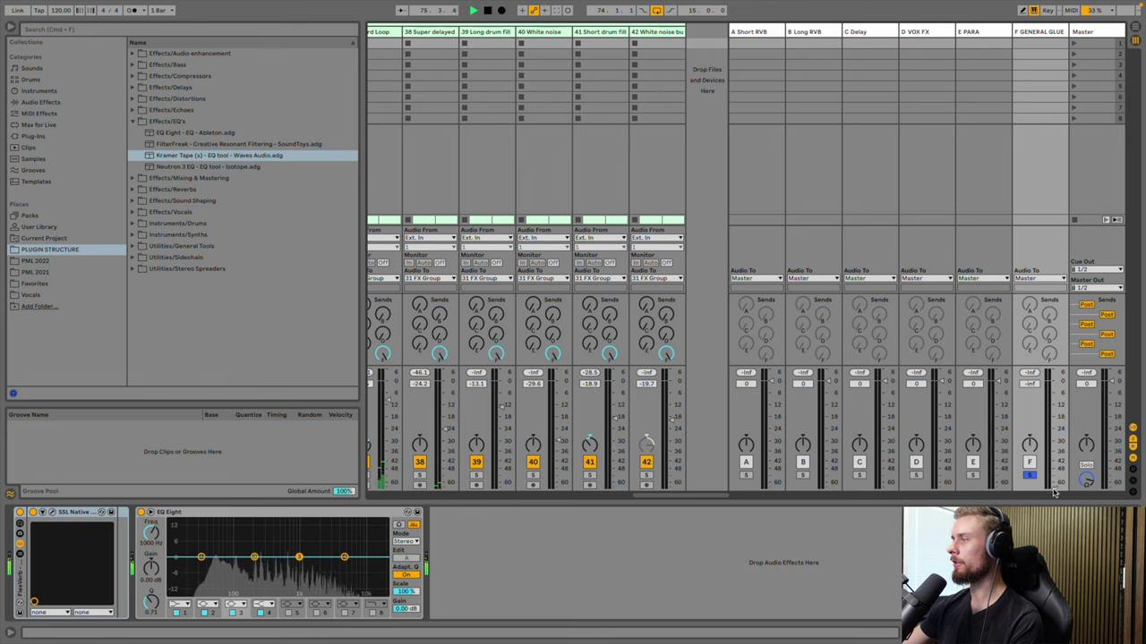
drag(1055, 492, 1054, 430)
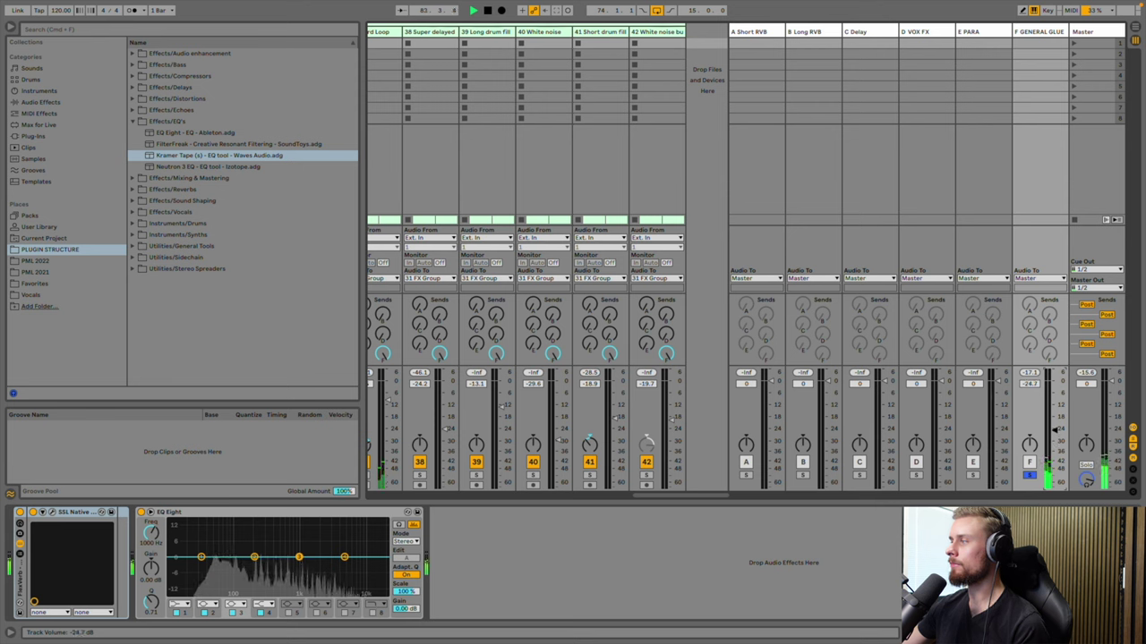
drag(1053, 433, 1054, 429)
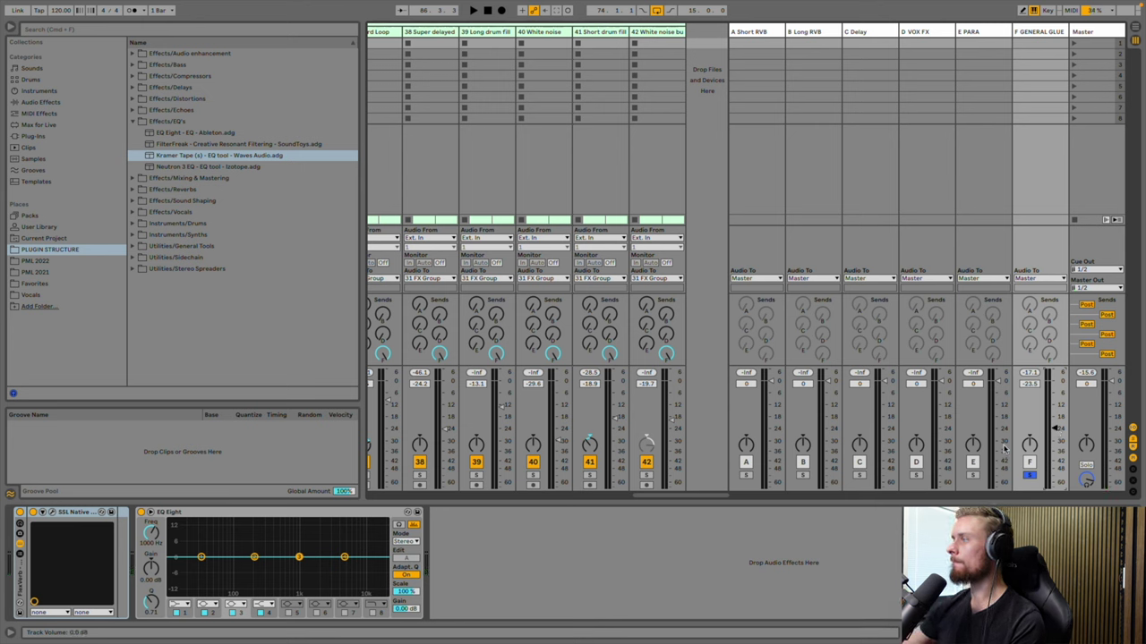
click(1029, 475)
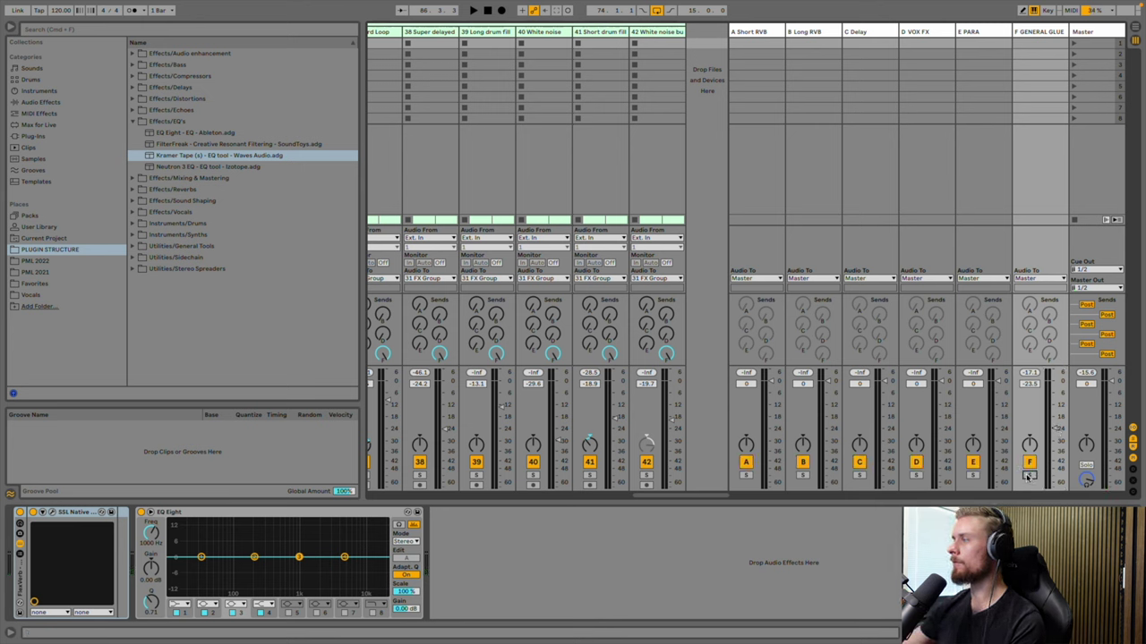
Compare the full mix with the General Glue return on and off, and set its volume to -17.3 dB
key(space)
click(1030, 463)
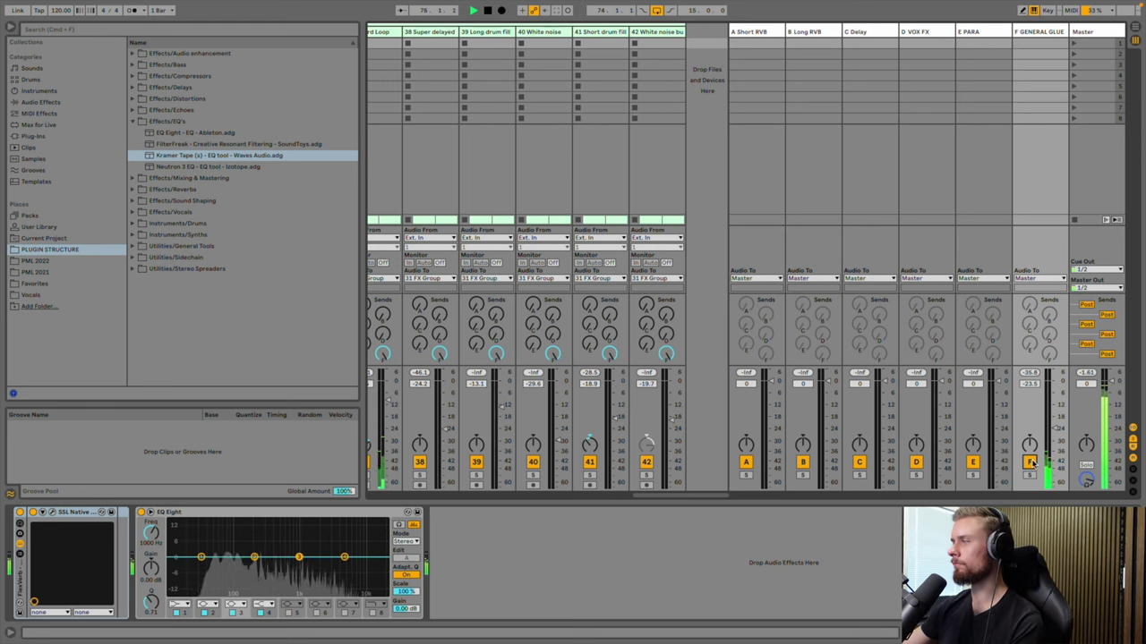
drag(1053, 436, 1056, 404)
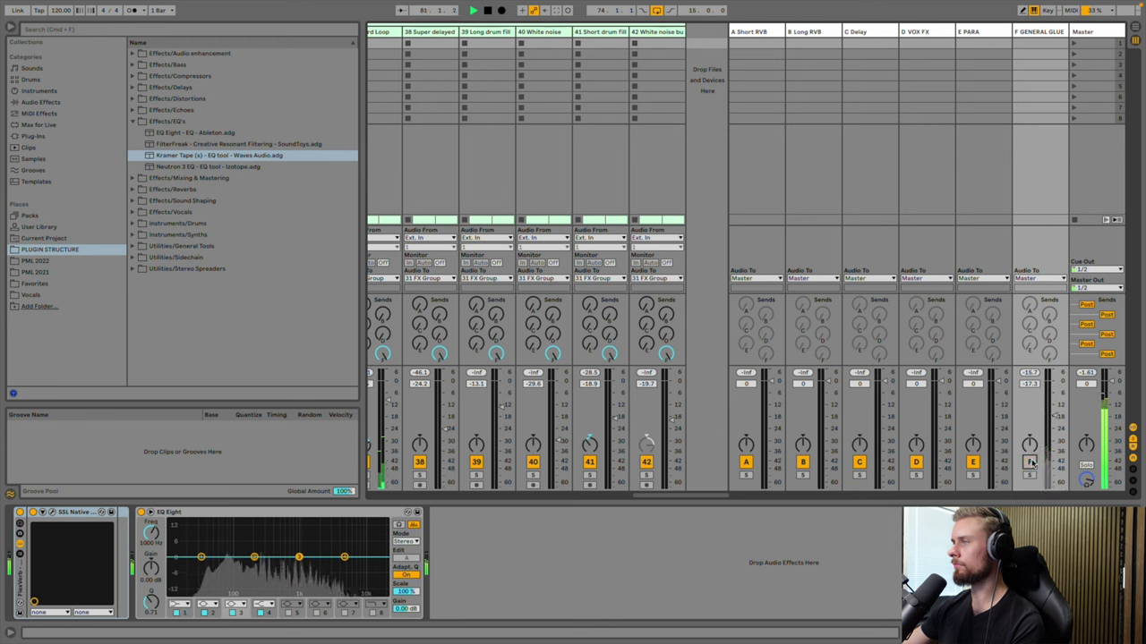
click(1031, 462)
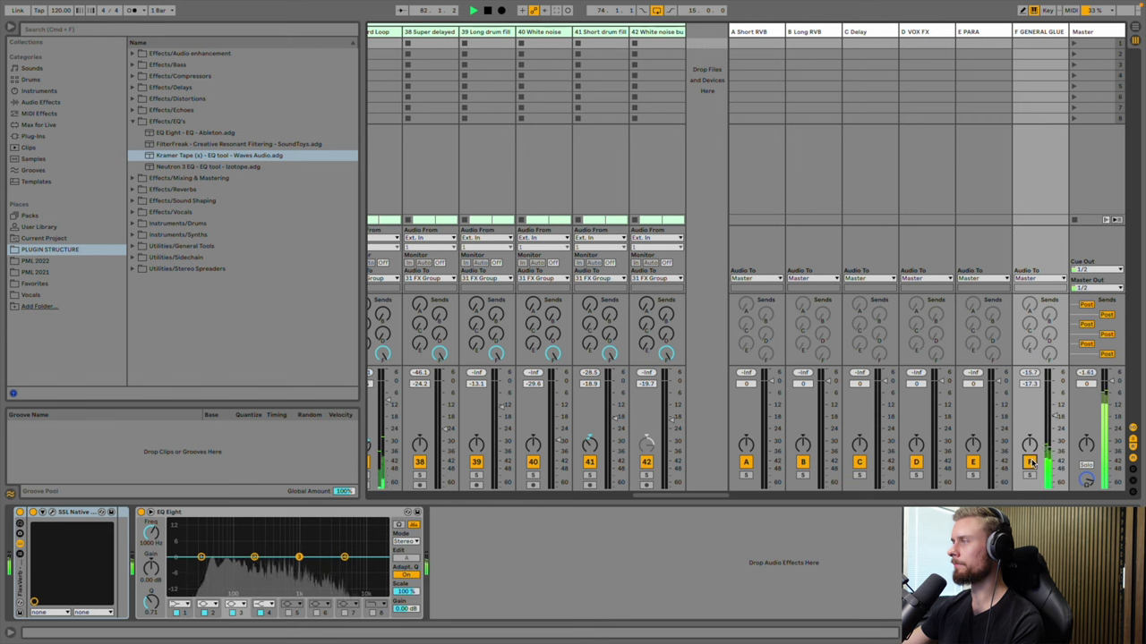
key(space)
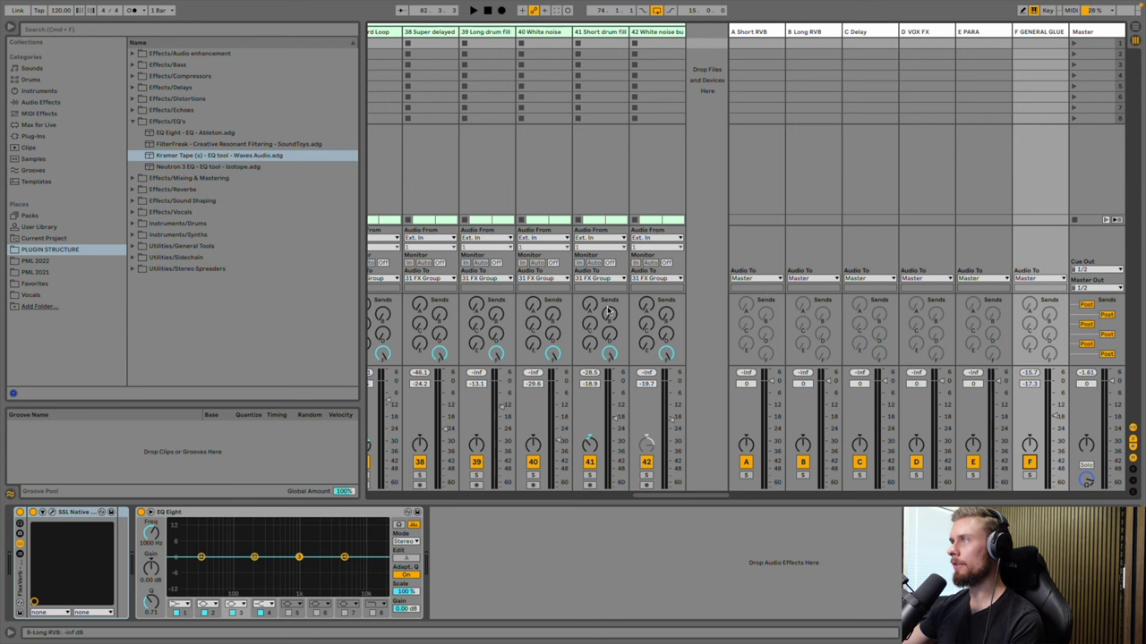
Solo the Plucky Bass track and, during playback, raise its Short RVB send and set its Delay send to -25 dB
scroll(607, 311, left, 10)
scroll(606, 311, left, 12)
scroll(607, 311, left, 4)
scroll(607, 311, left, 4)
scroll(607, 310, right, 5)
scroll(605, 309, right, 12)
scroll(605, 309, right, 3)
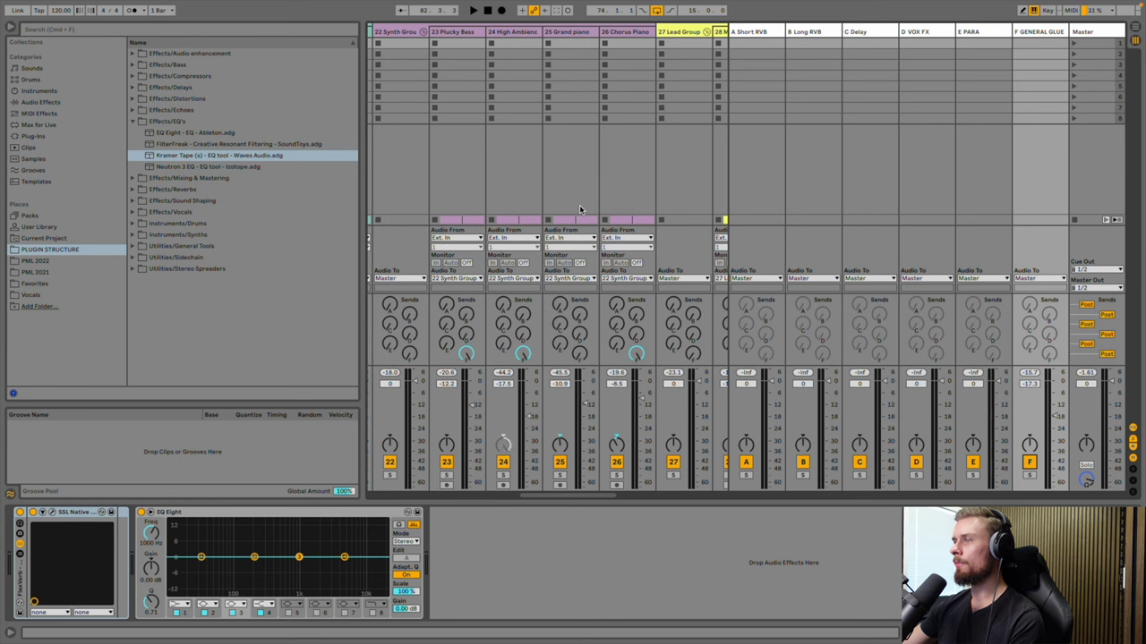
click(457, 43)
click(446, 474)
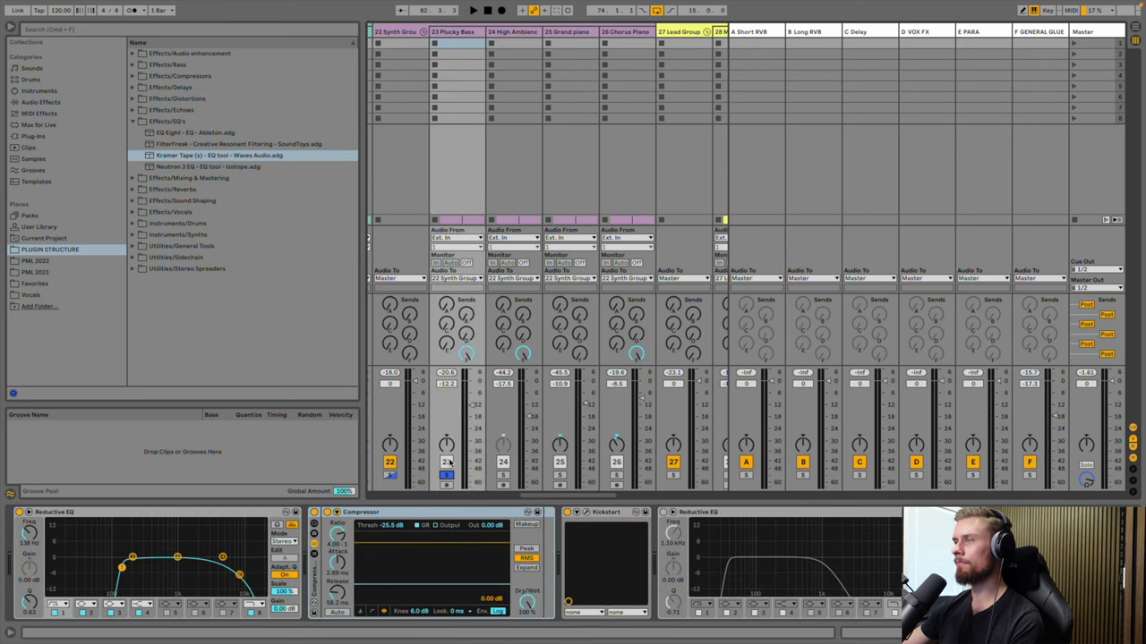
key(space)
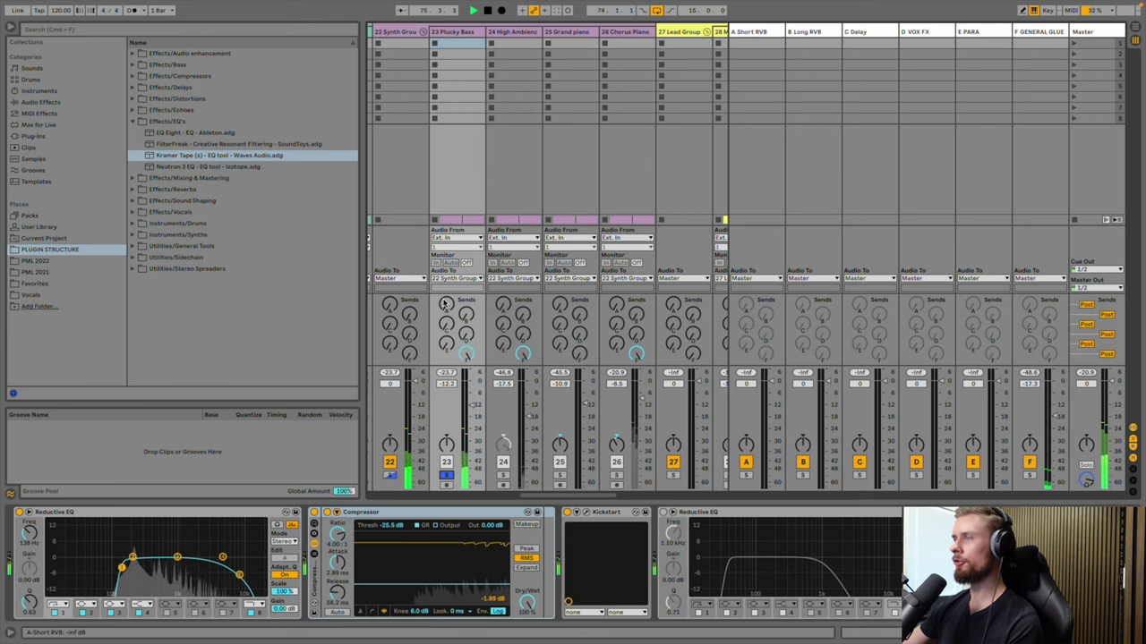
drag(446, 305, 446, 295)
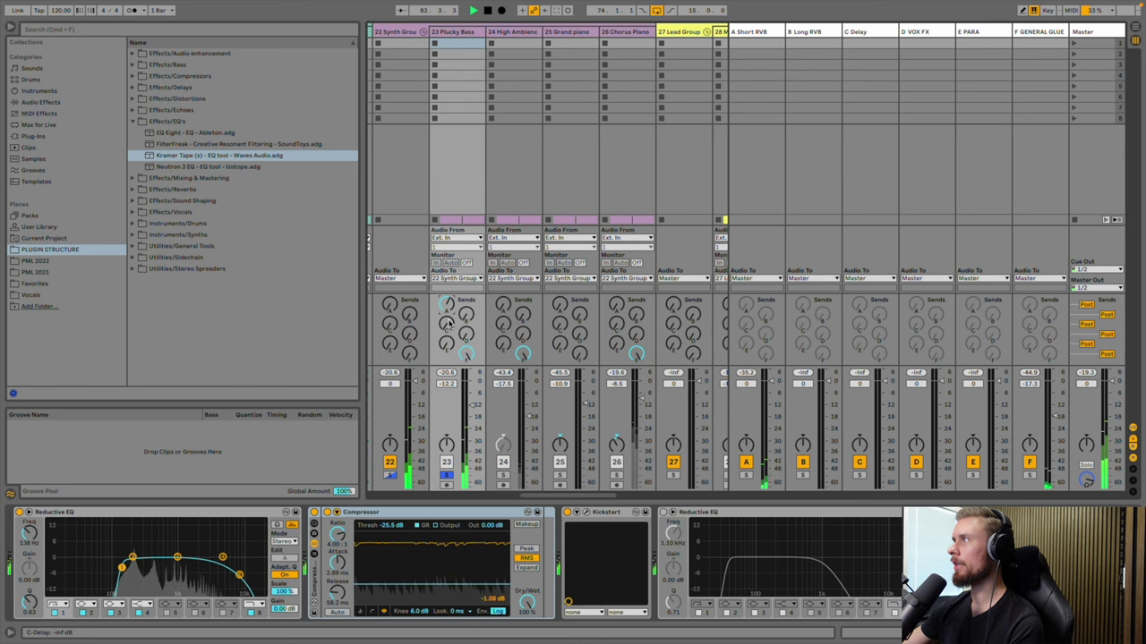
drag(448, 324, 448, 313)
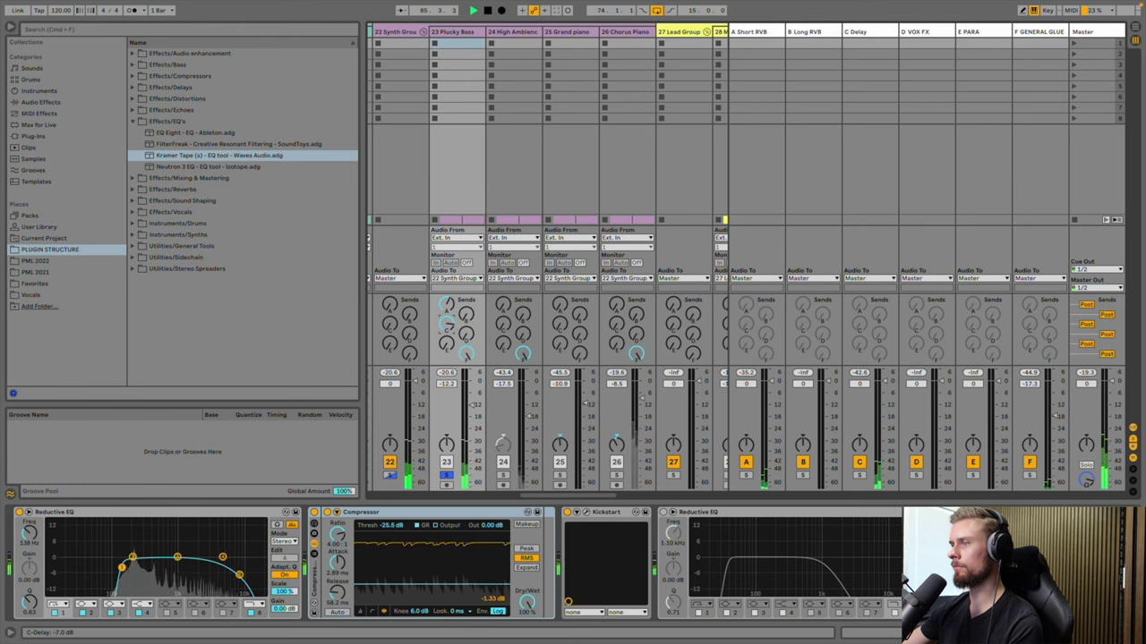
drag(448, 324, 448, 318)
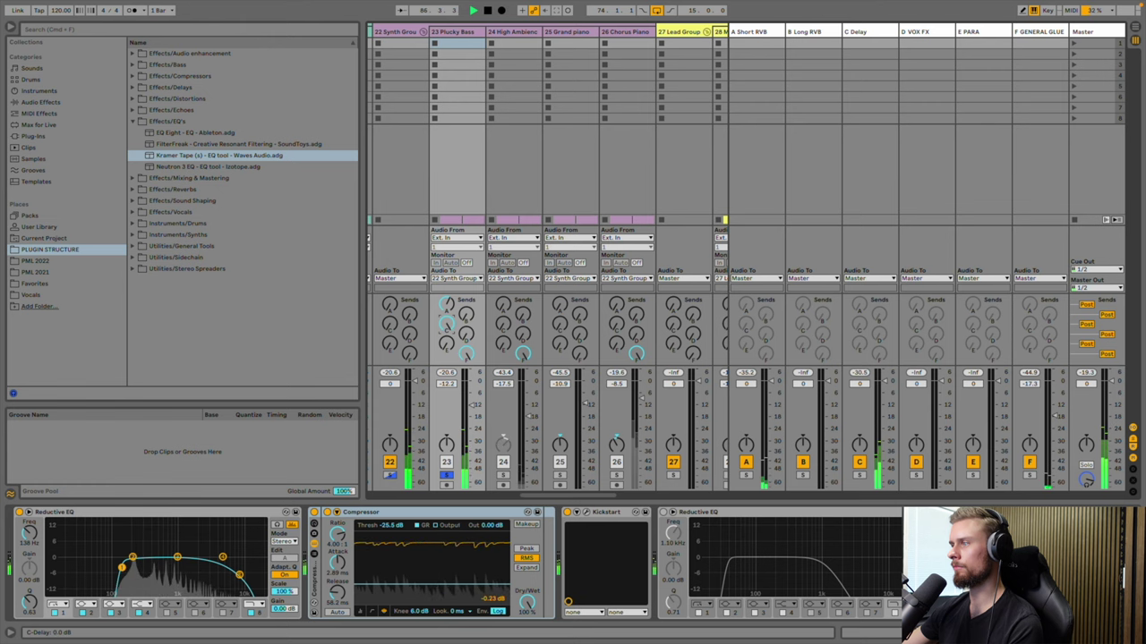
drag(447, 322, 445, 328)
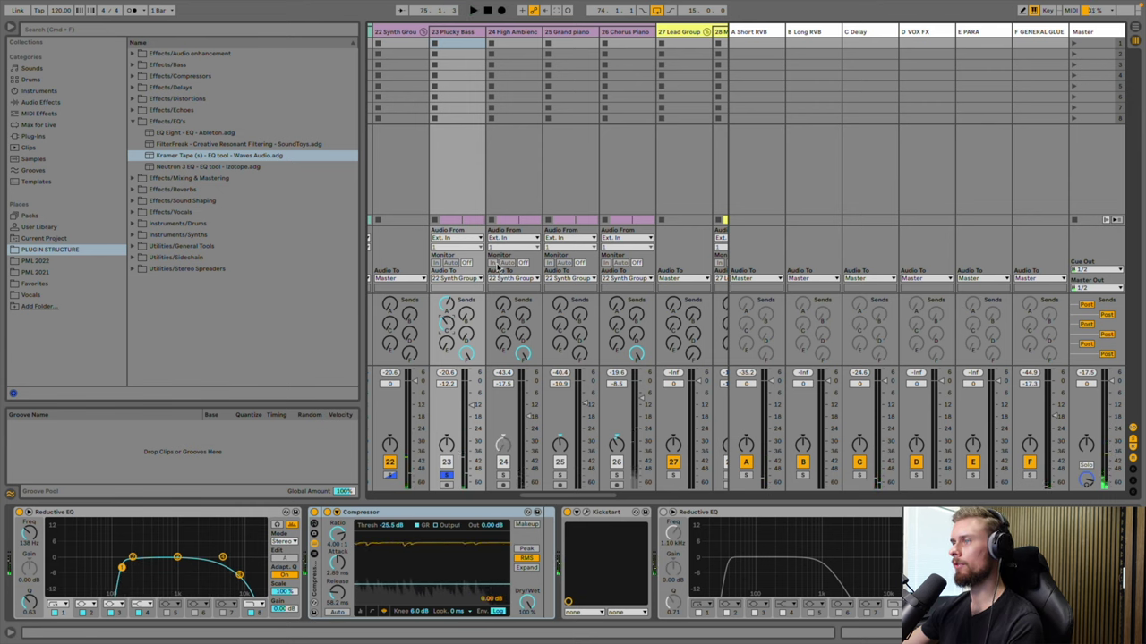
Solo the High Ambience synth in the New chord progressions section, set its Short RVB send to -21.3 dB and try out the Delay send
key(Tab)
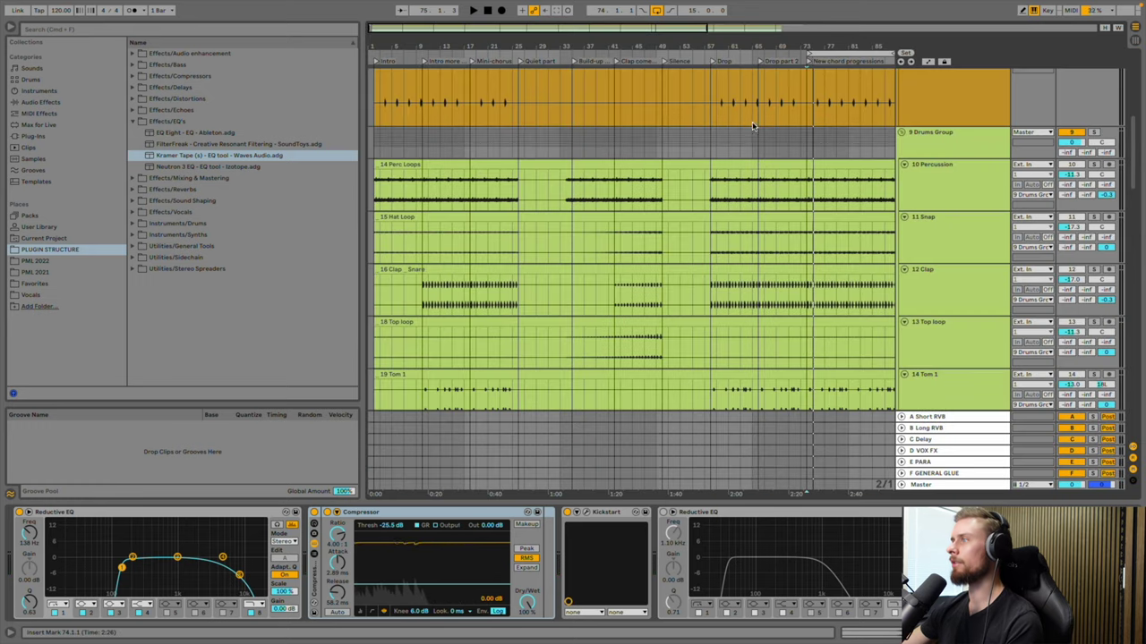
scroll(752, 123, right, 6)
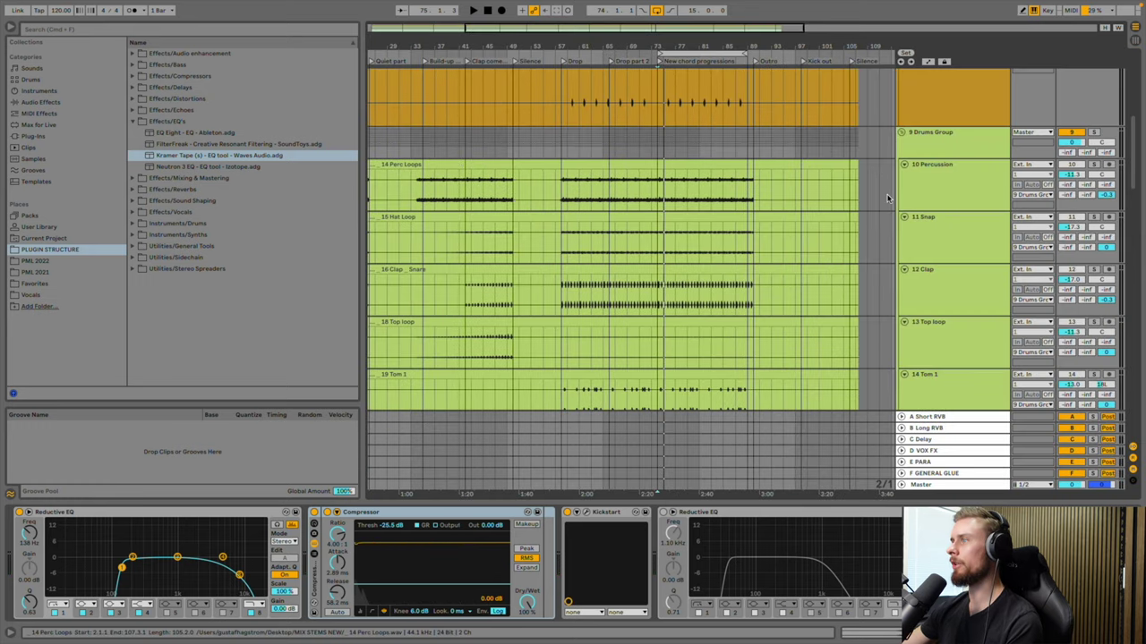
scroll(760, 251, down, 10)
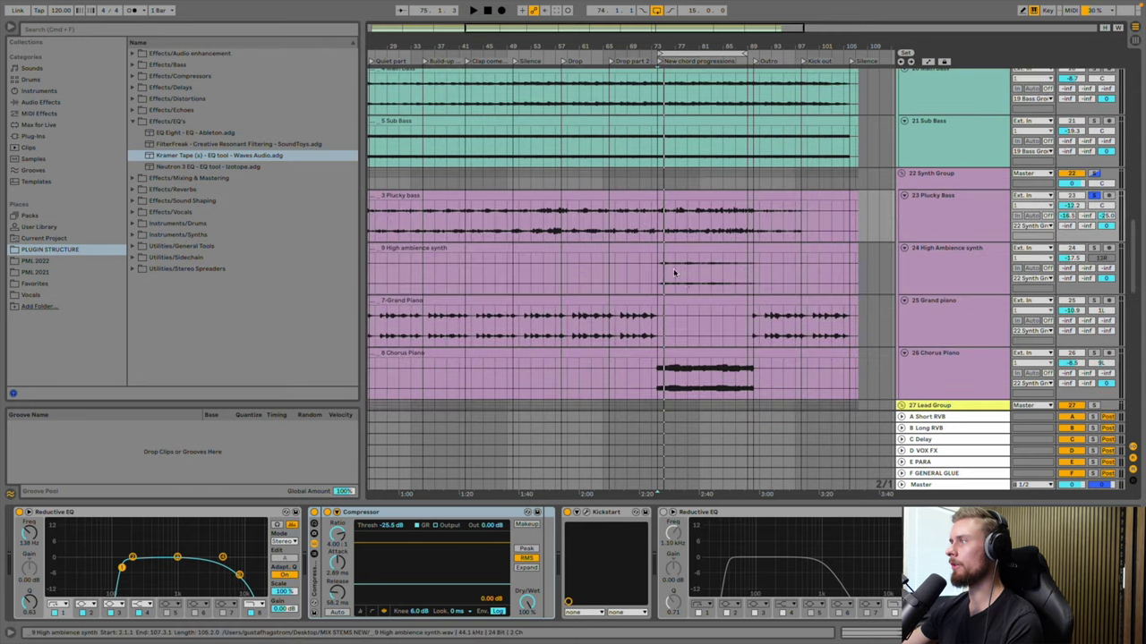
click(661, 63)
key(Tab)
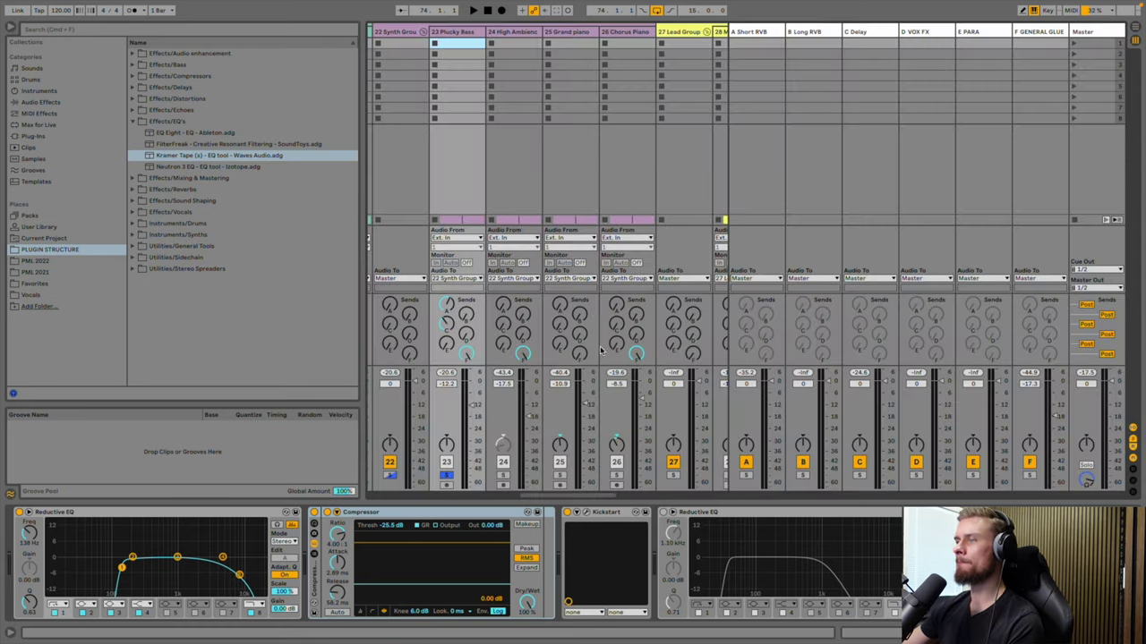
click(503, 475)
key(space)
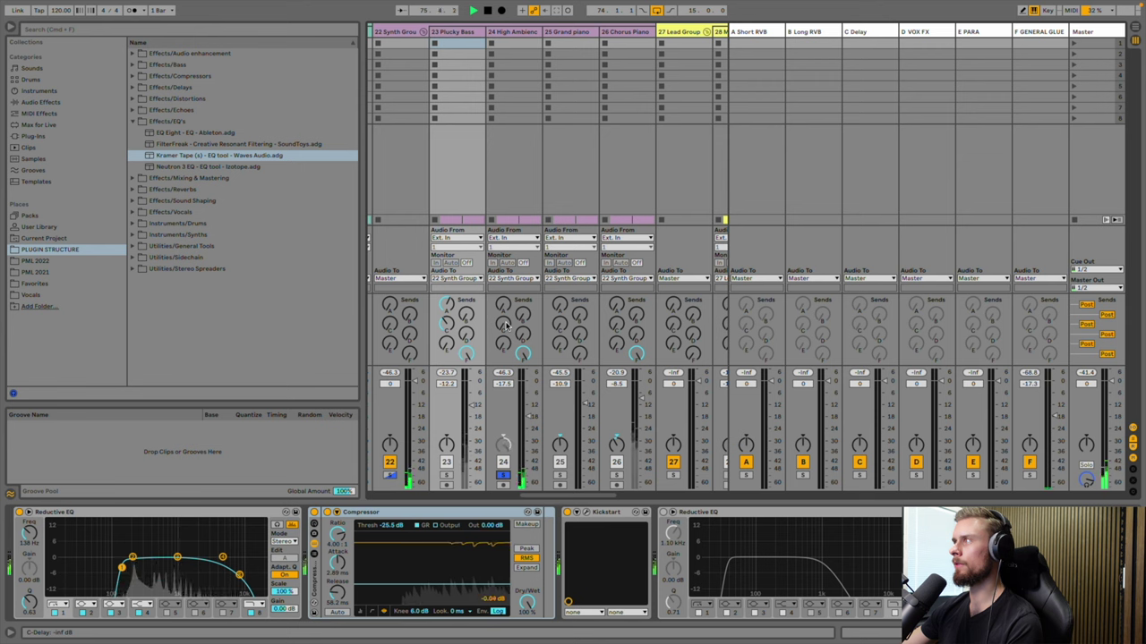
drag(505, 309, 505, 299)
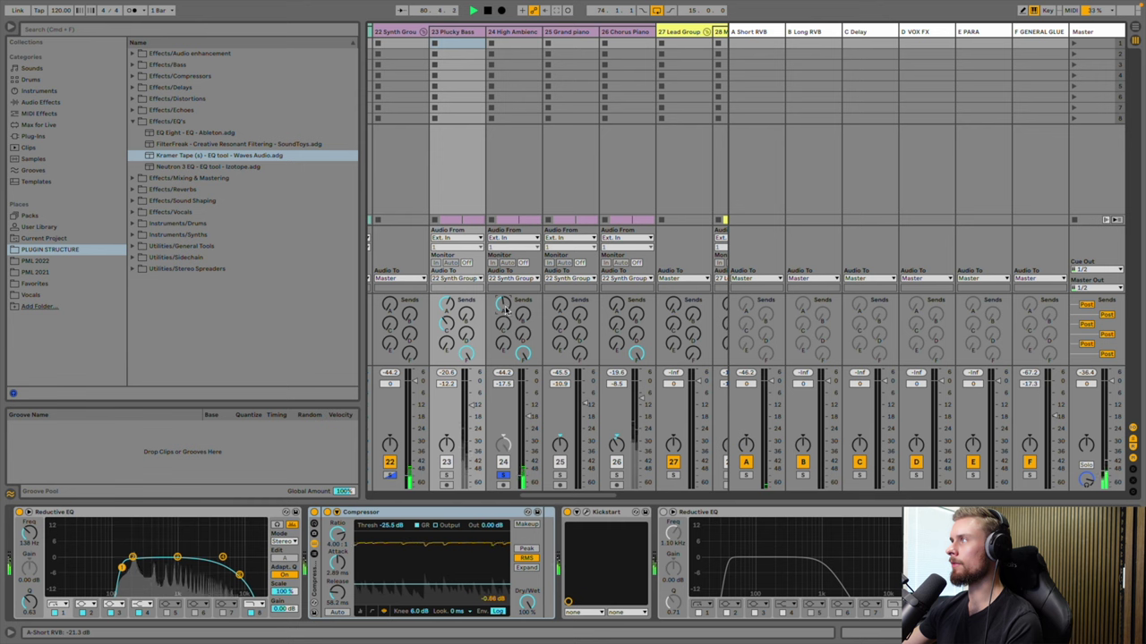
drag(508, 325, 507, 320)
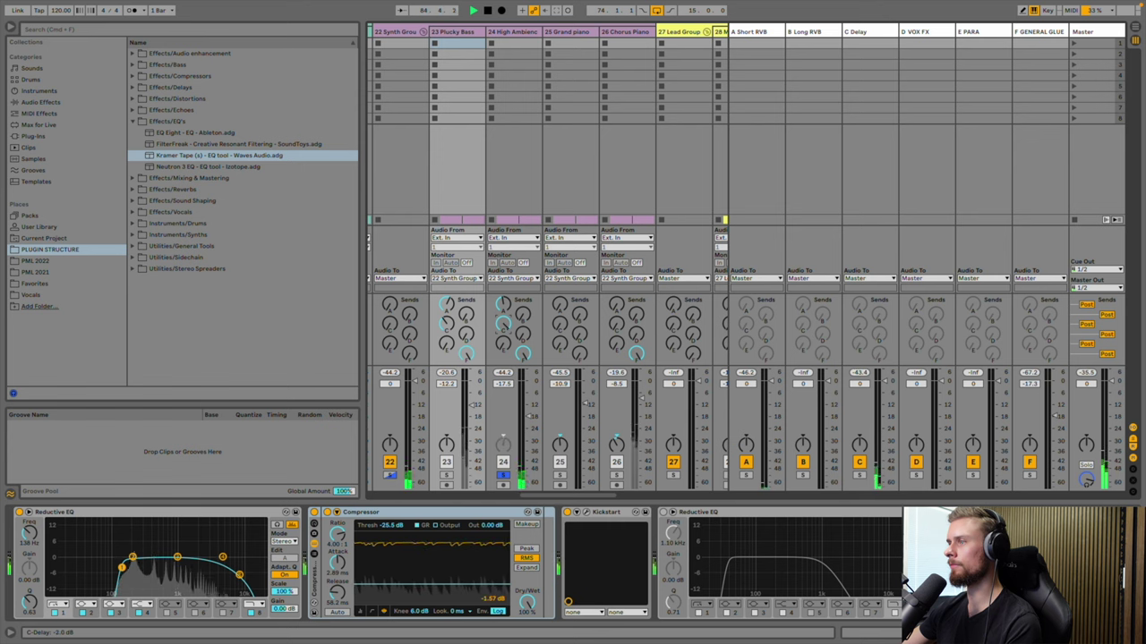
drag(503, 320, 503, 328)
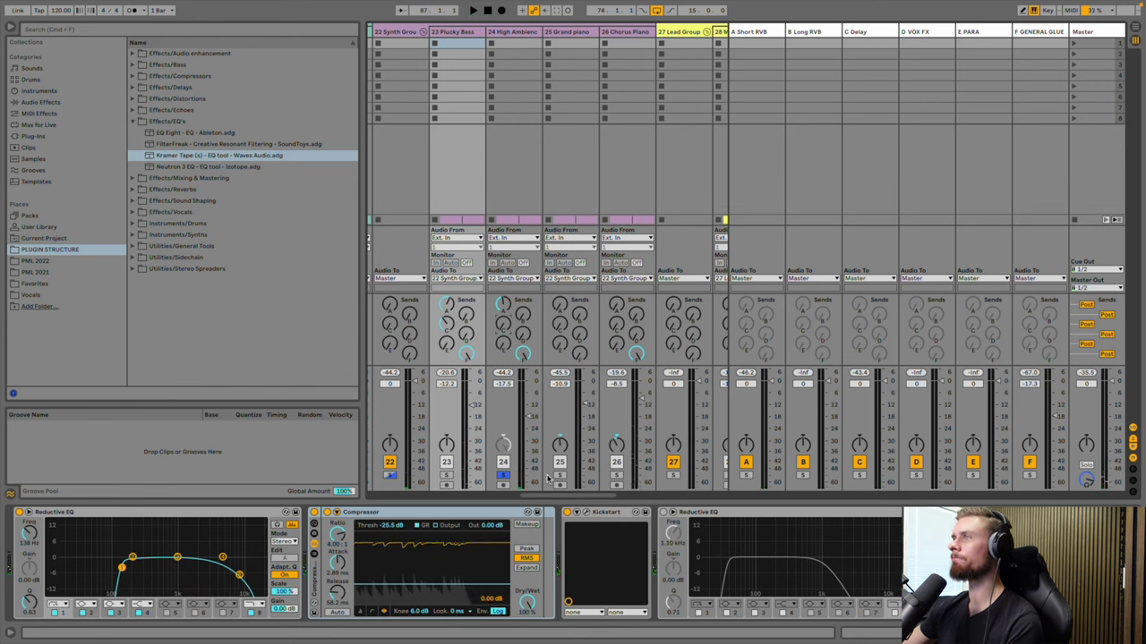
Solo only the Grand piano, play it from the Drop, and set its Short RVB send to -19.7 dB and Delay send to -16.5 dB
click(559, 475)
click(503, 475)
key(space)
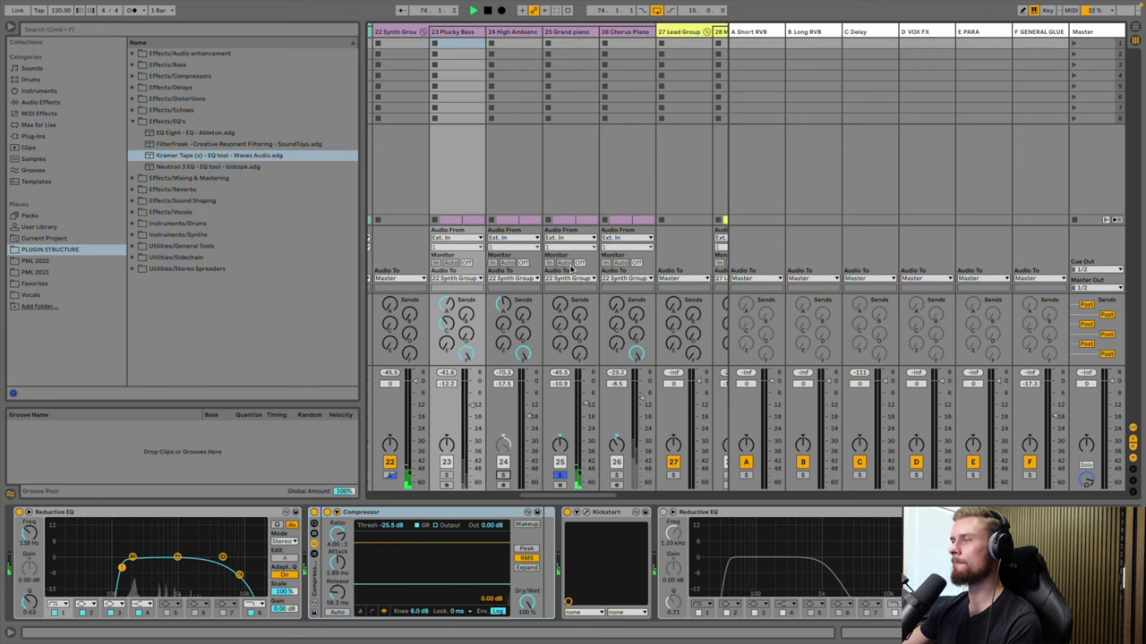
key(Tab)
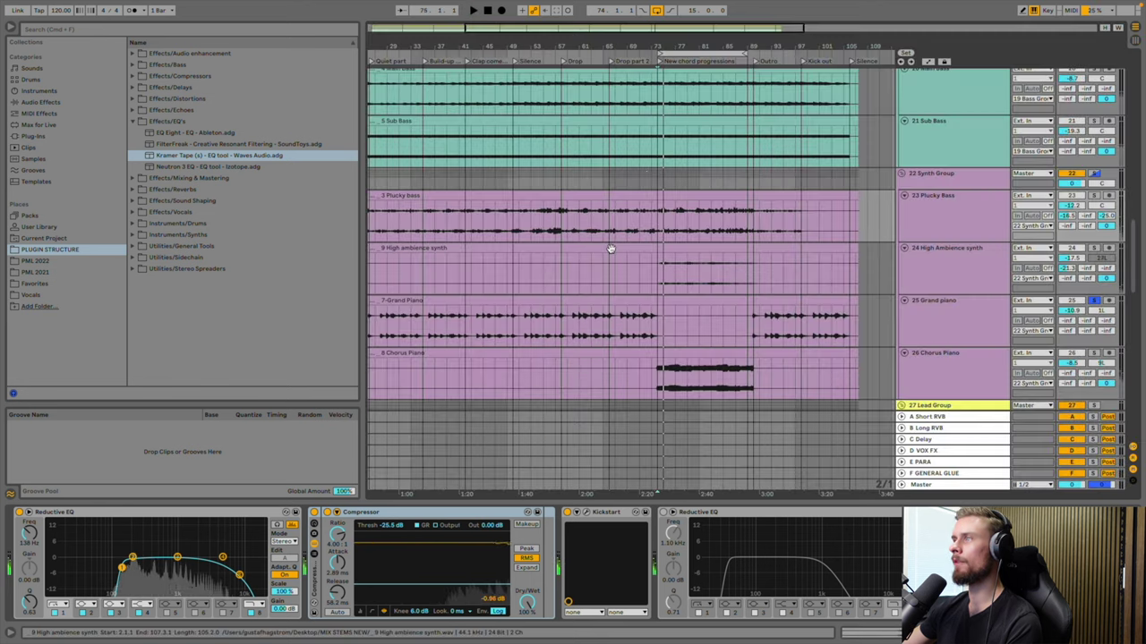
click(561, 317)
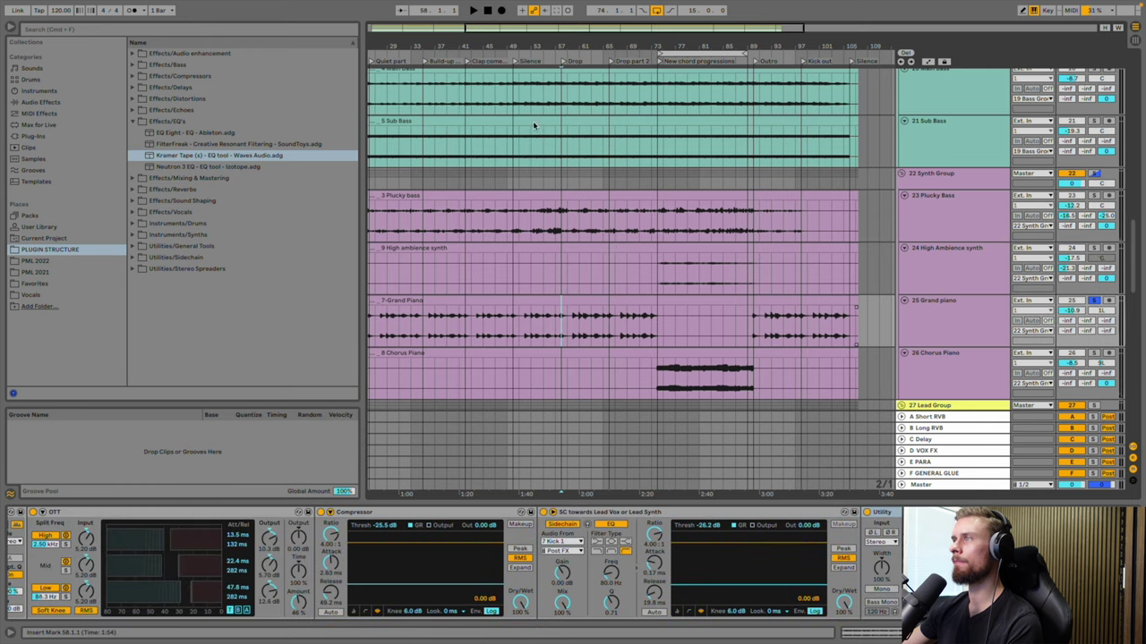
key(space)
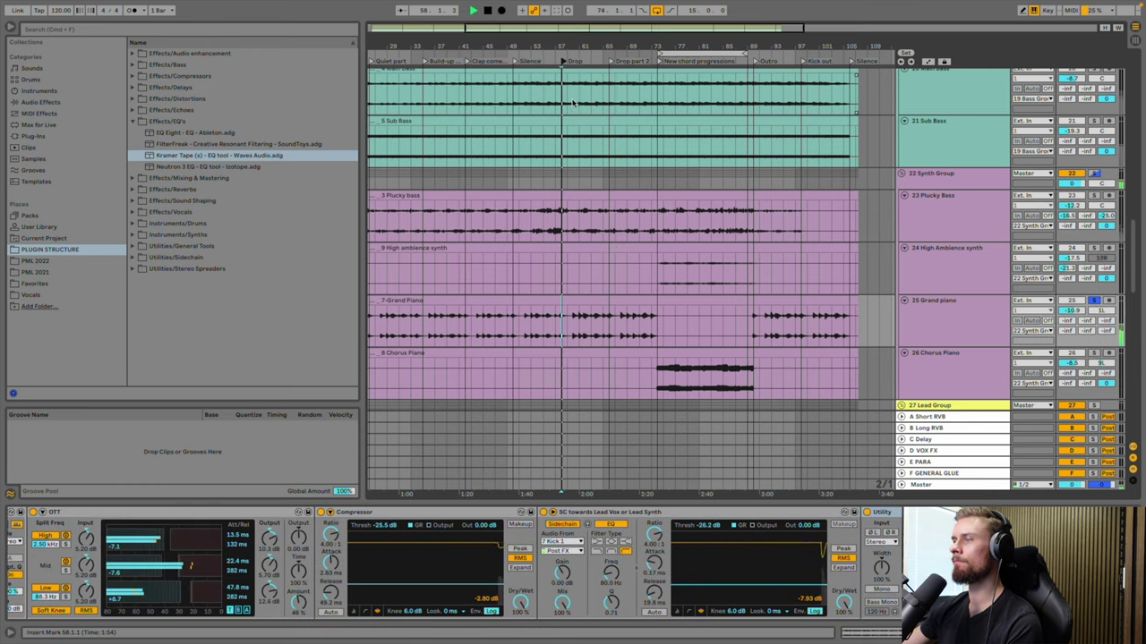
key(Tab)
drag(559, 308, 559, 292)
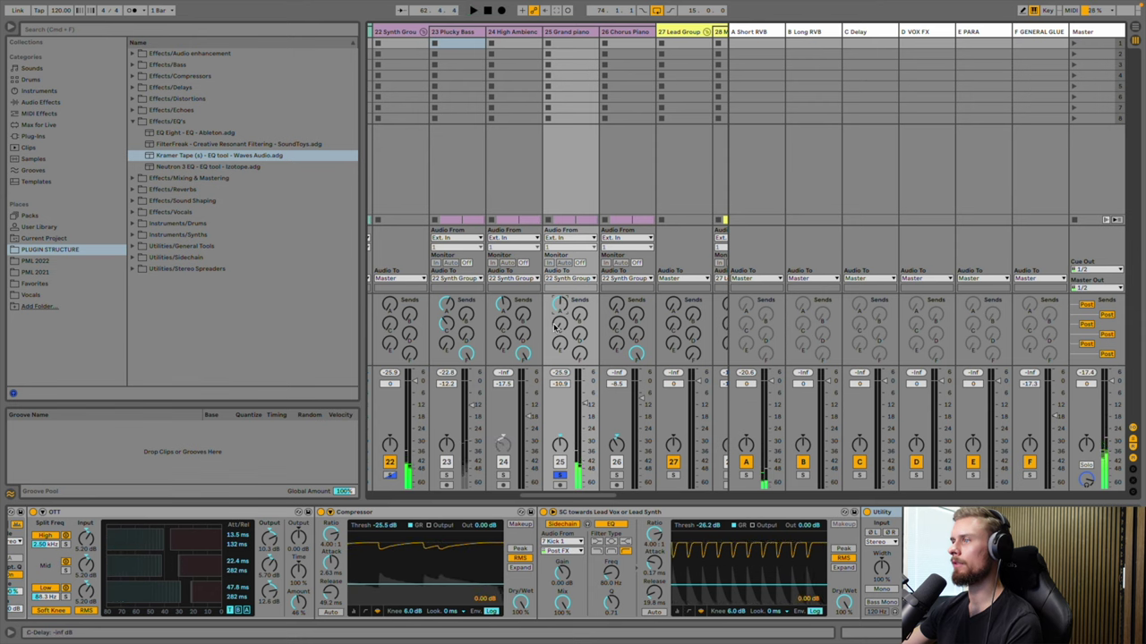
drag(559, 324, 559, 317)
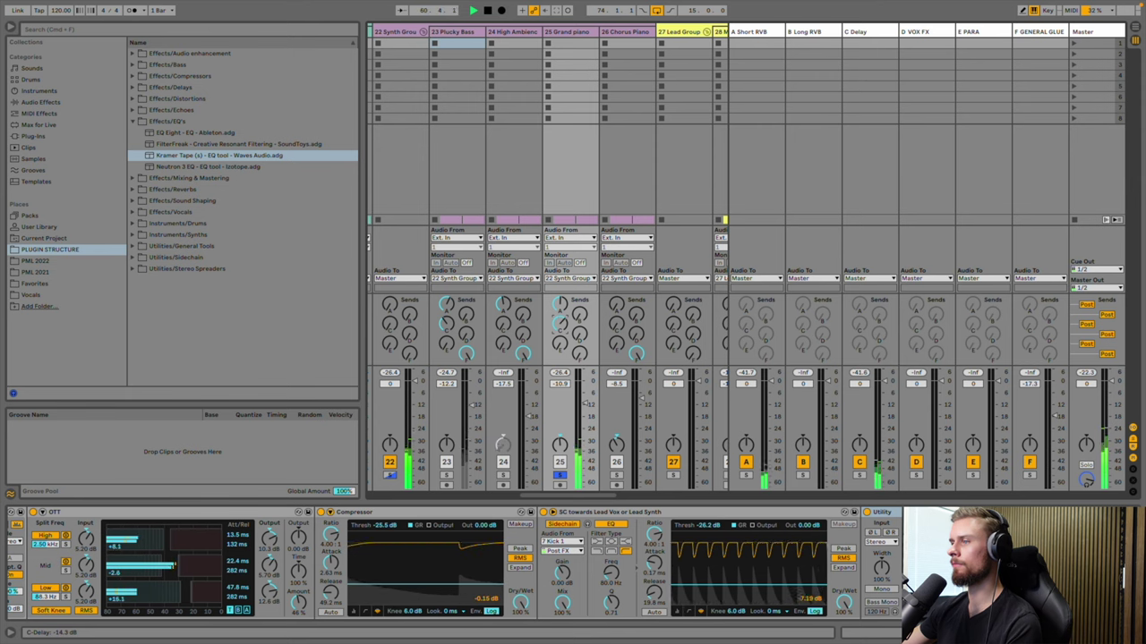
drag(558, 318, 559, 318)
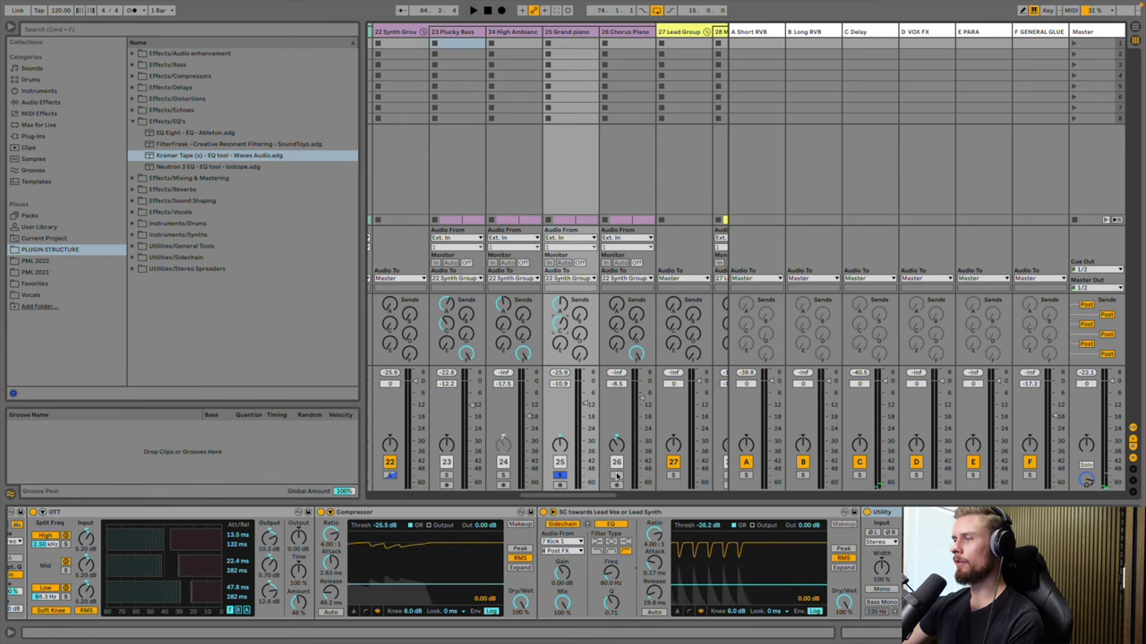
Solo the Chorus Piano, play it from the New chord progressions section, and raise its Short RVB send
key(Tab)
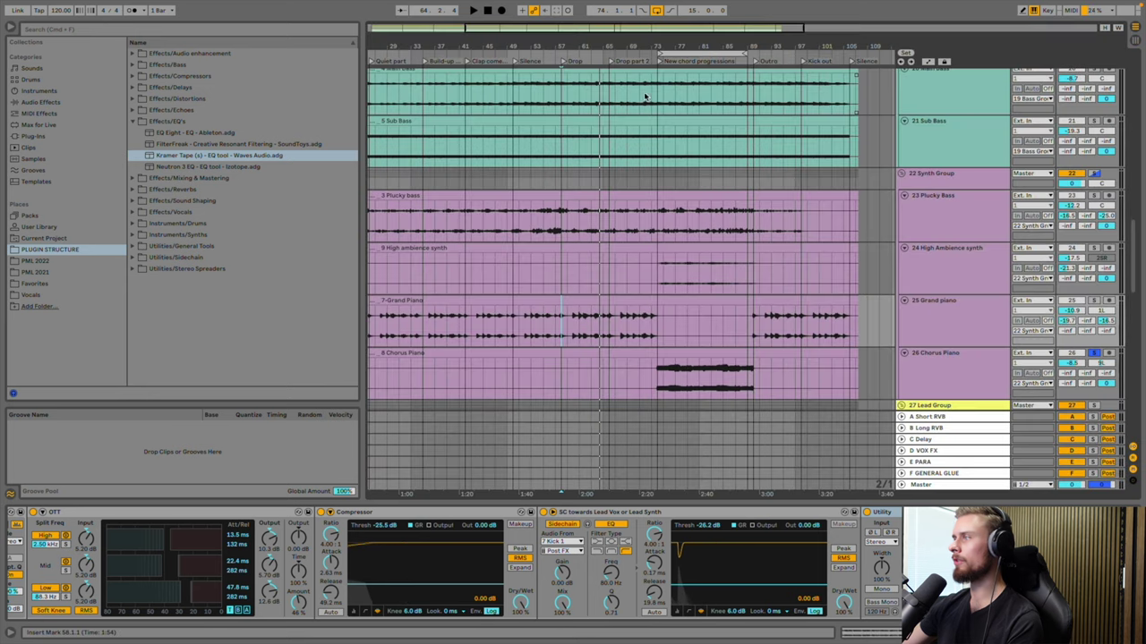
scroll(648, 89, down, 2)
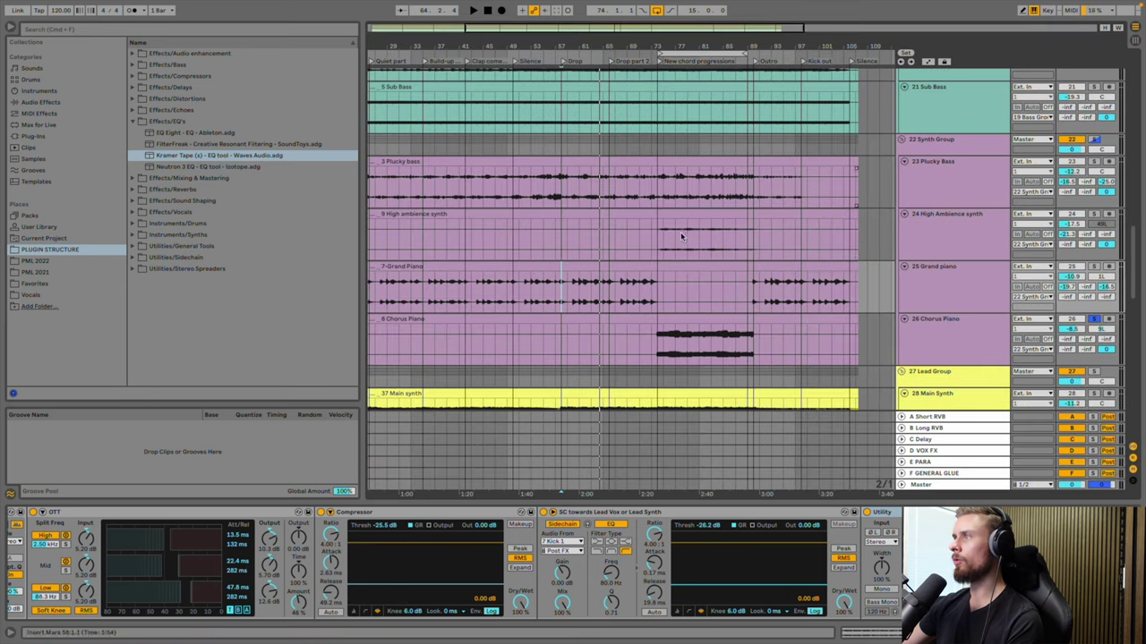
click(660, 63)
key(Tab)
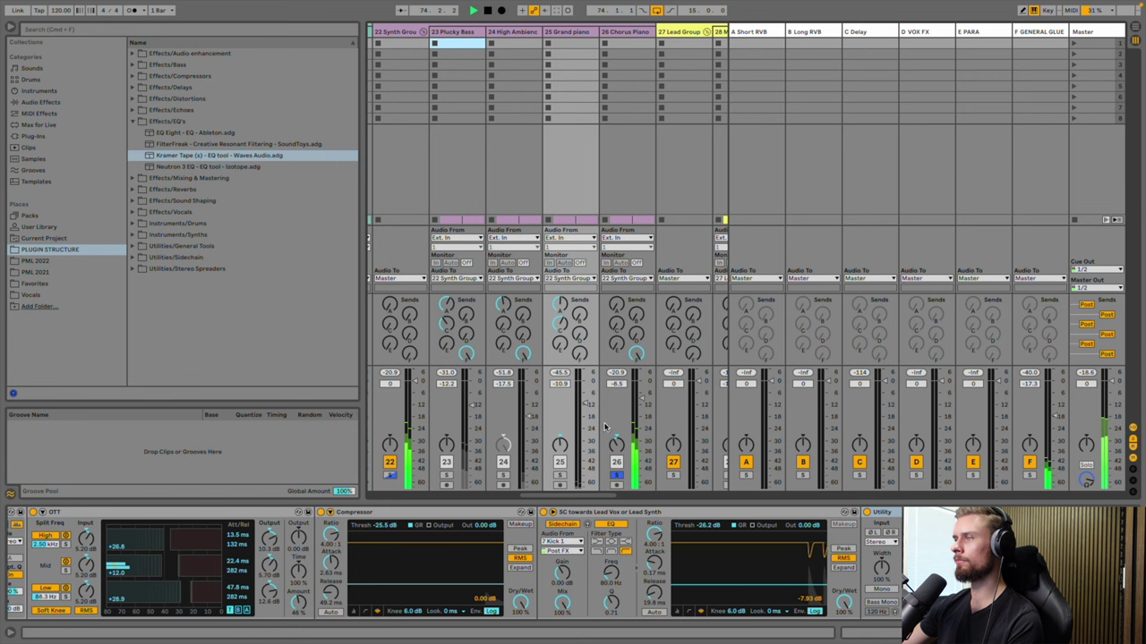
drag(615, 304, 616, 285)
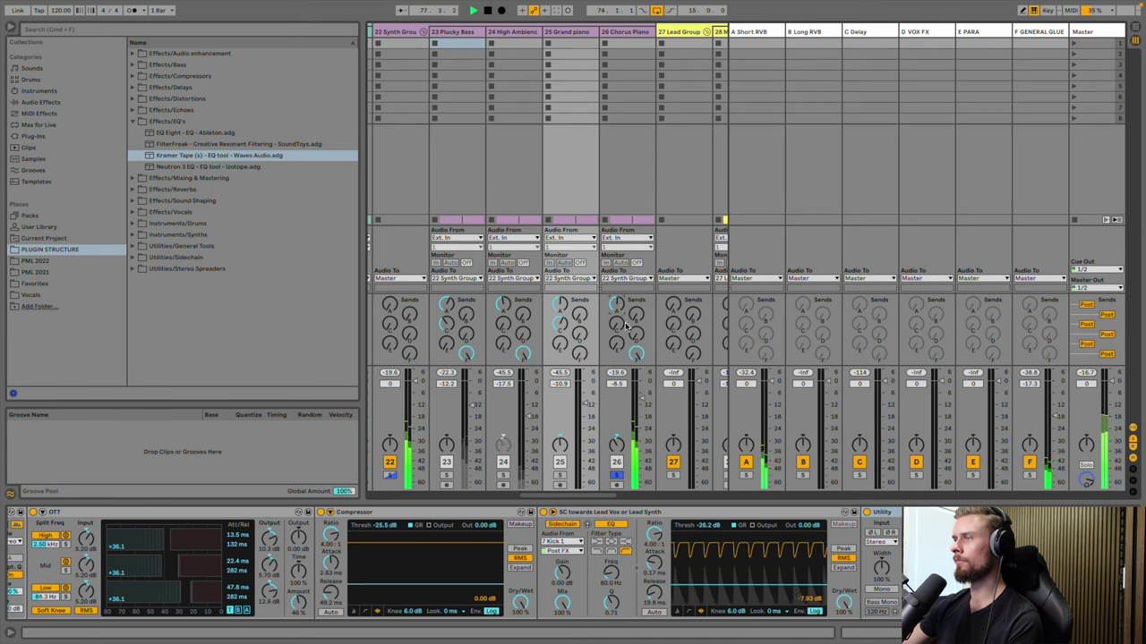
mouse_move(616, 286)
mouse_down()
mouse_move(616, 260)
mouse_move(616, 288)
mouse_up()
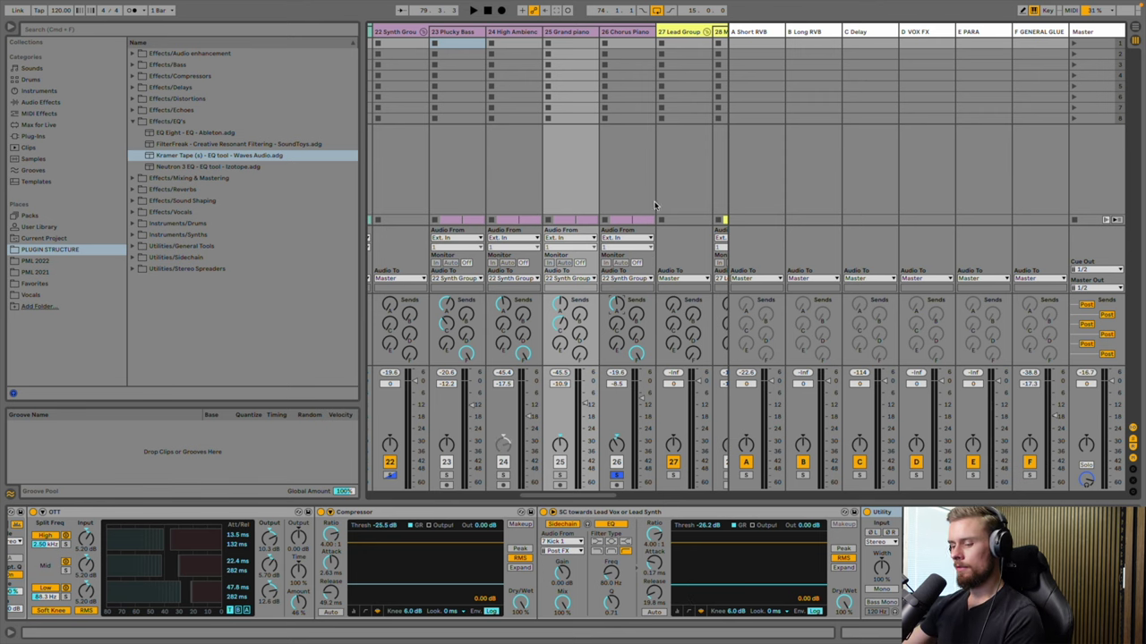
Solo the Percussion track in place of the Chorus Piano and play it from the New chord progressions section
scroll(647, 217, left, 10)
scroll(647, 217, left, 4)
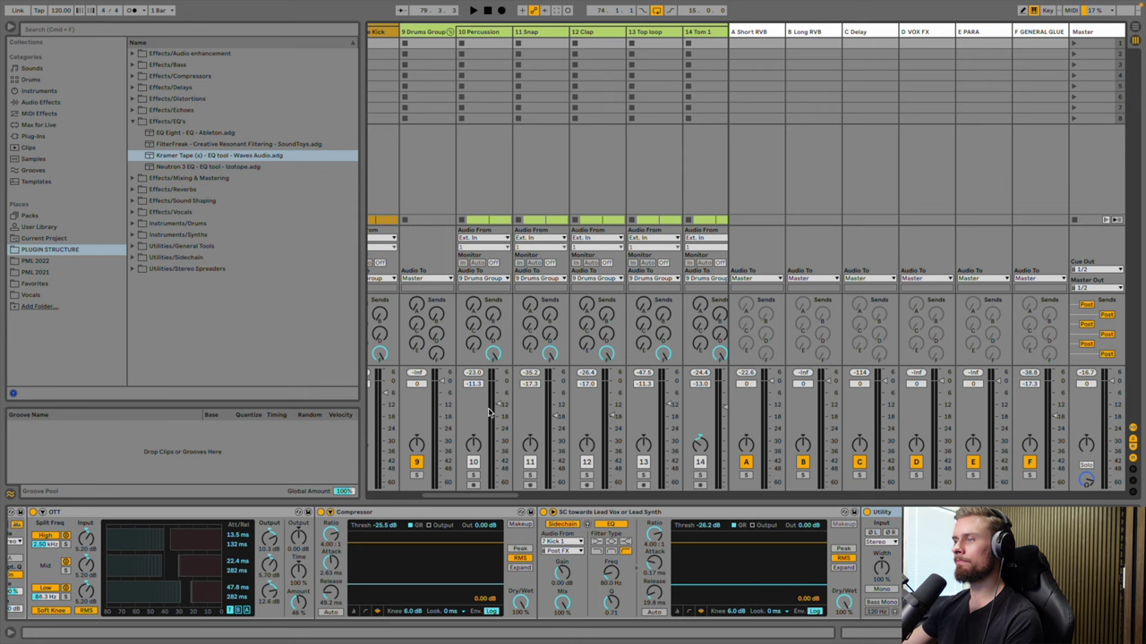
key(Tab)
scroll(710, 159, up, 5)
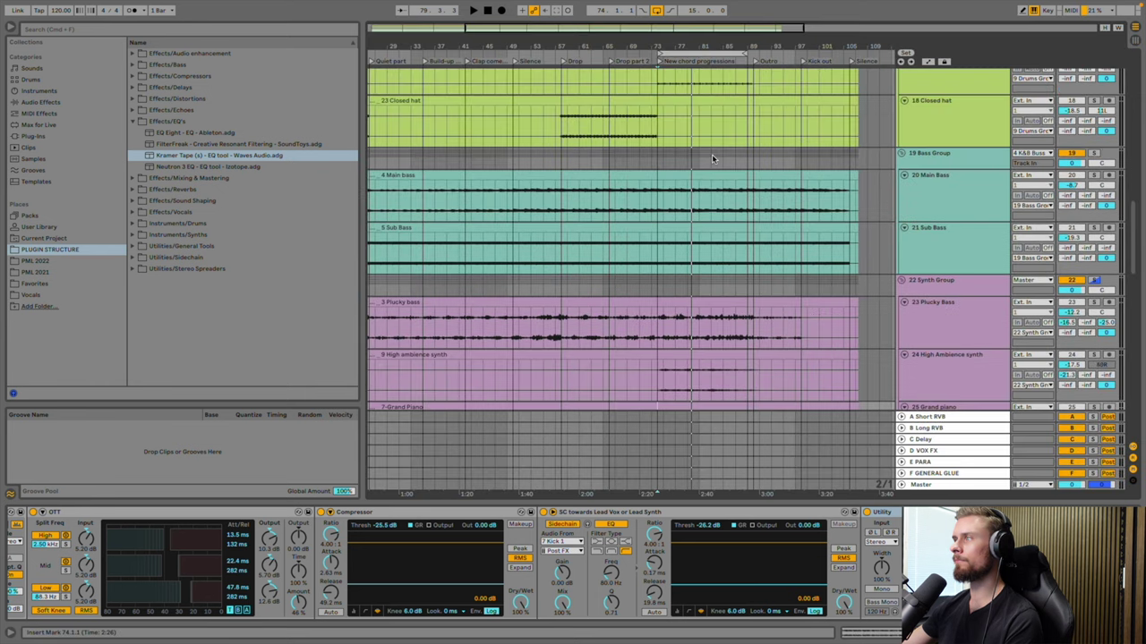
scroll(710, 160, up, 5)
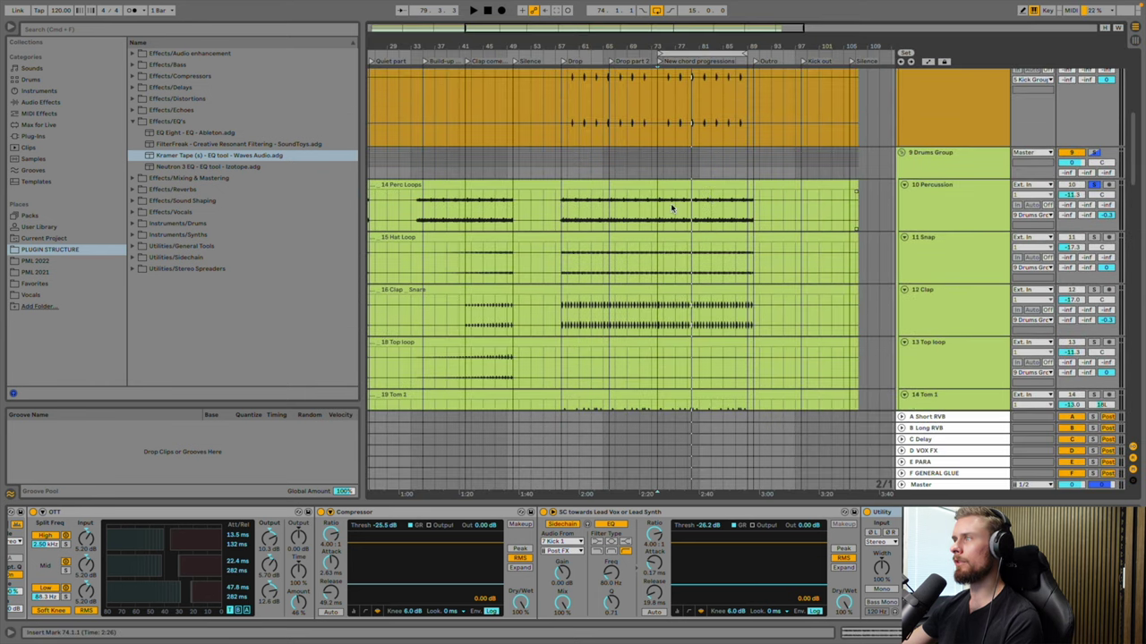
key(space)
key(Tab)
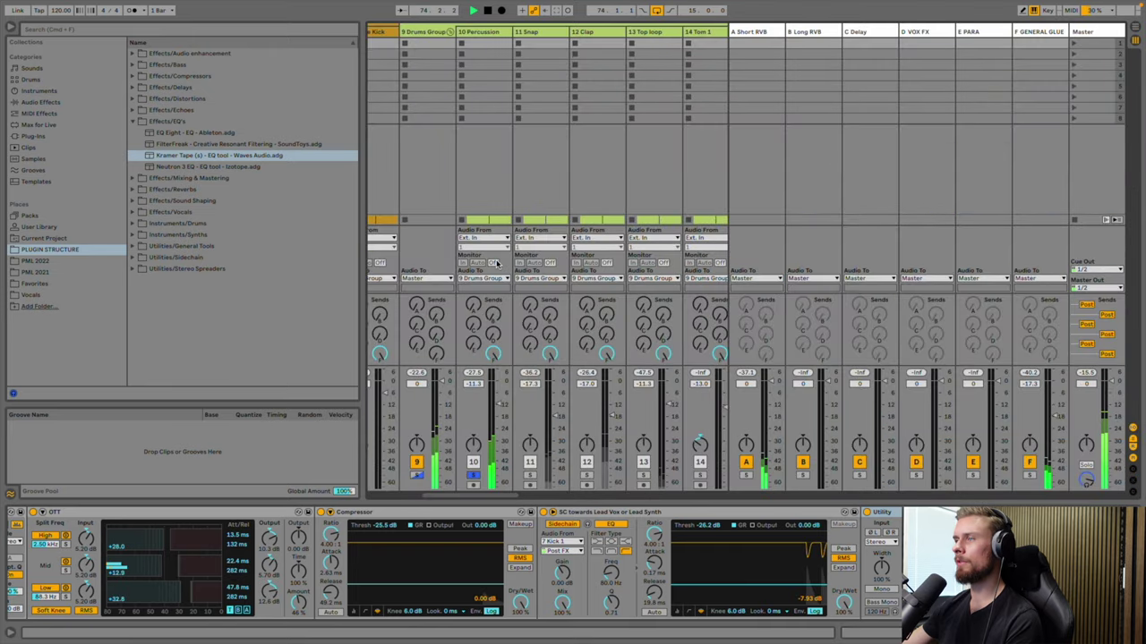
scroll(497, 264, right, 11)
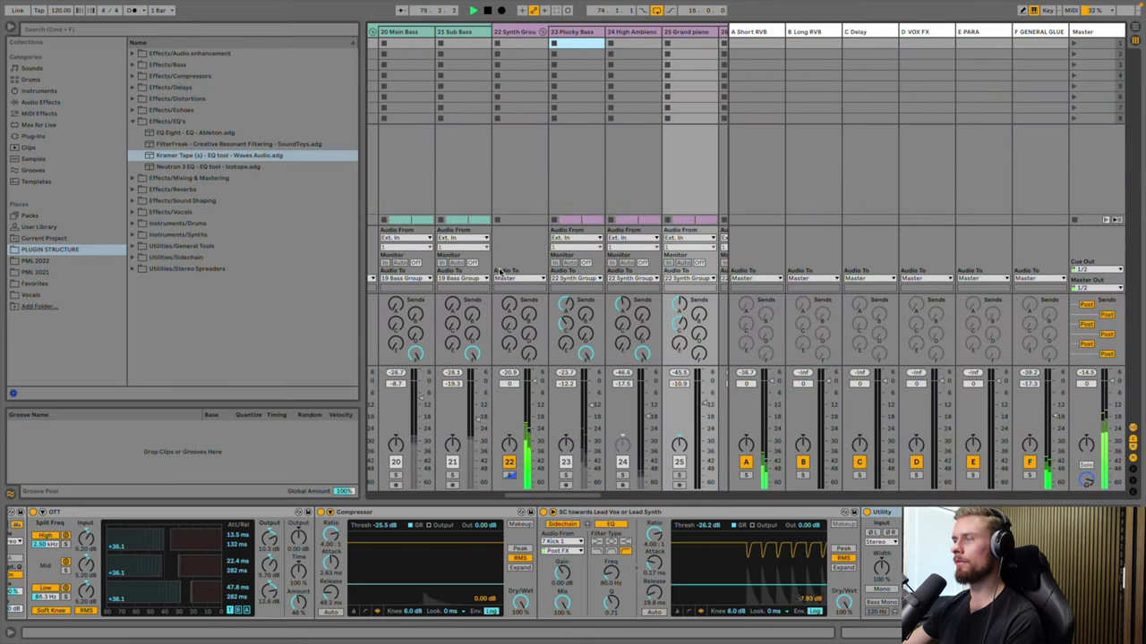
scroll(500, 269, right, 3)
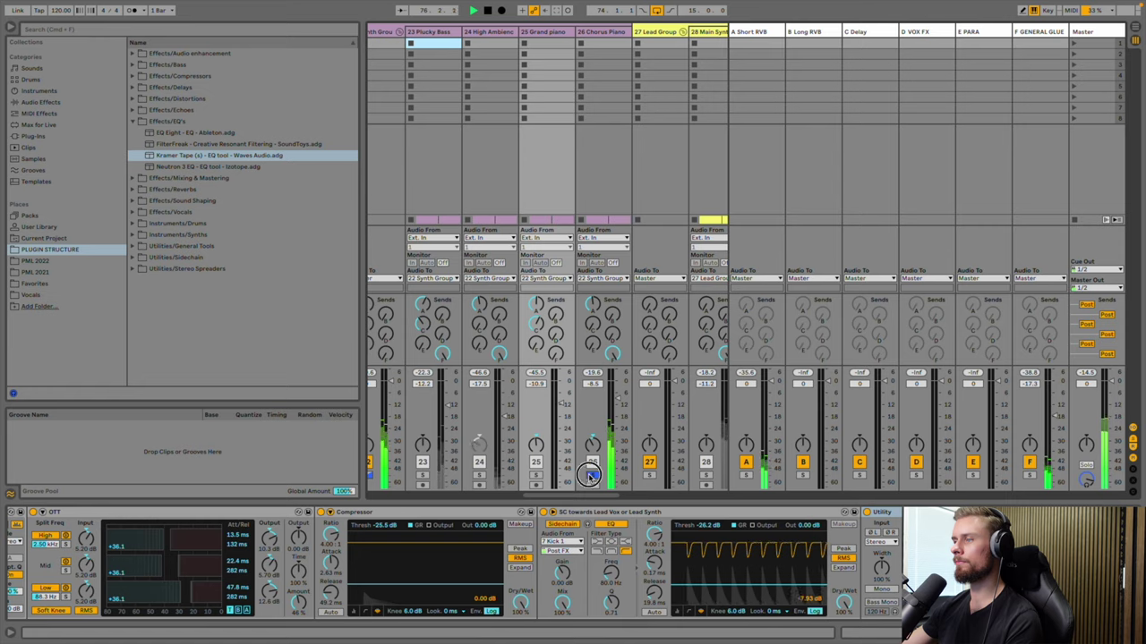
scroll(589, 475, left, 14)
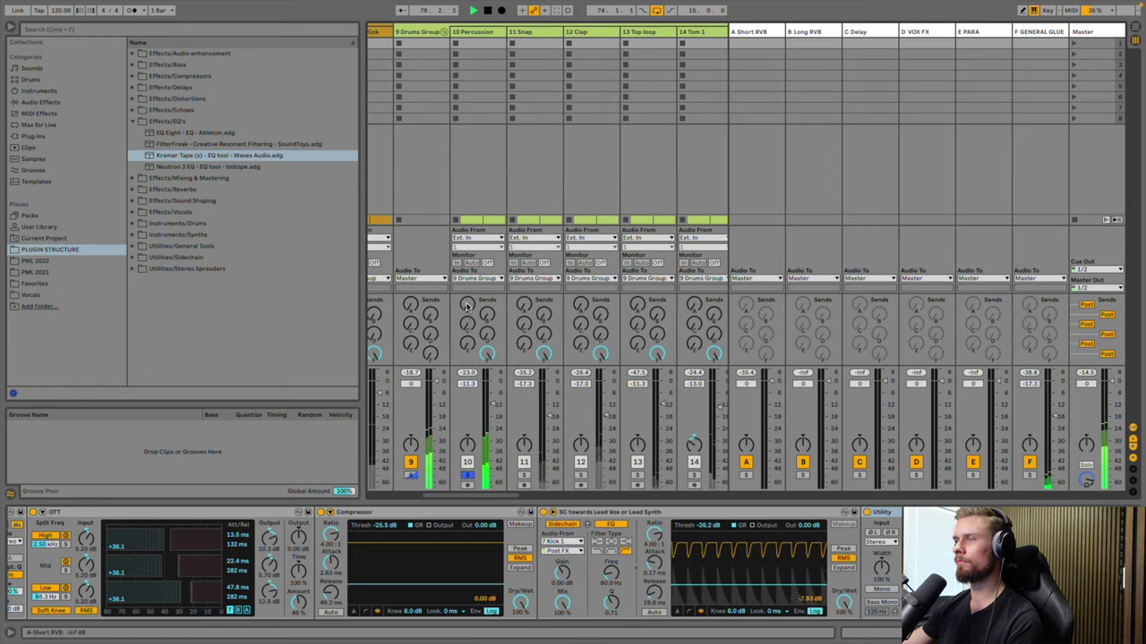
During playback, set Percussion's Delay send to -14.3 dB, try its Short RVB send, and raise its Long RVB send instead
drag(467, 324, 466, 295)
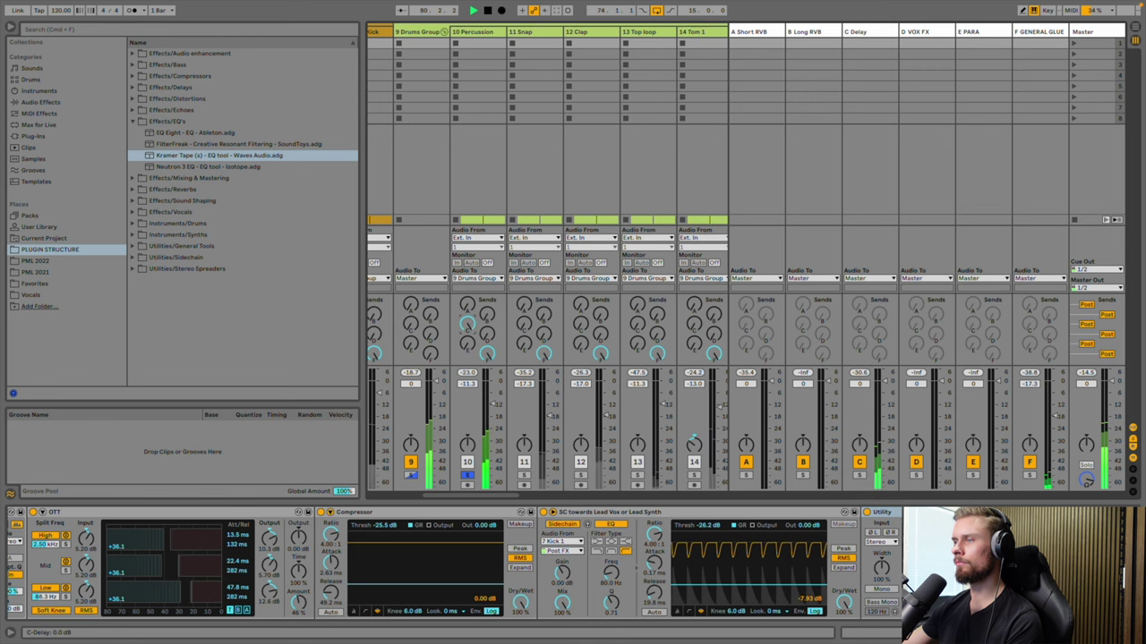
drag(467, 295, 466, 322)
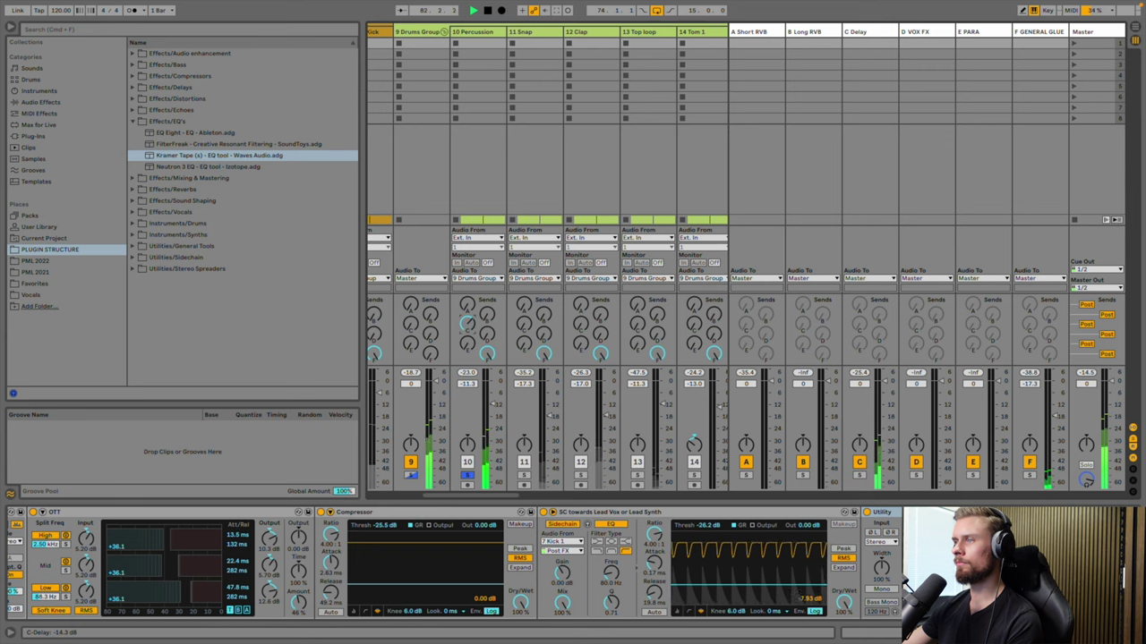
click(467, 305)
drag(466, 305, 467, 278)
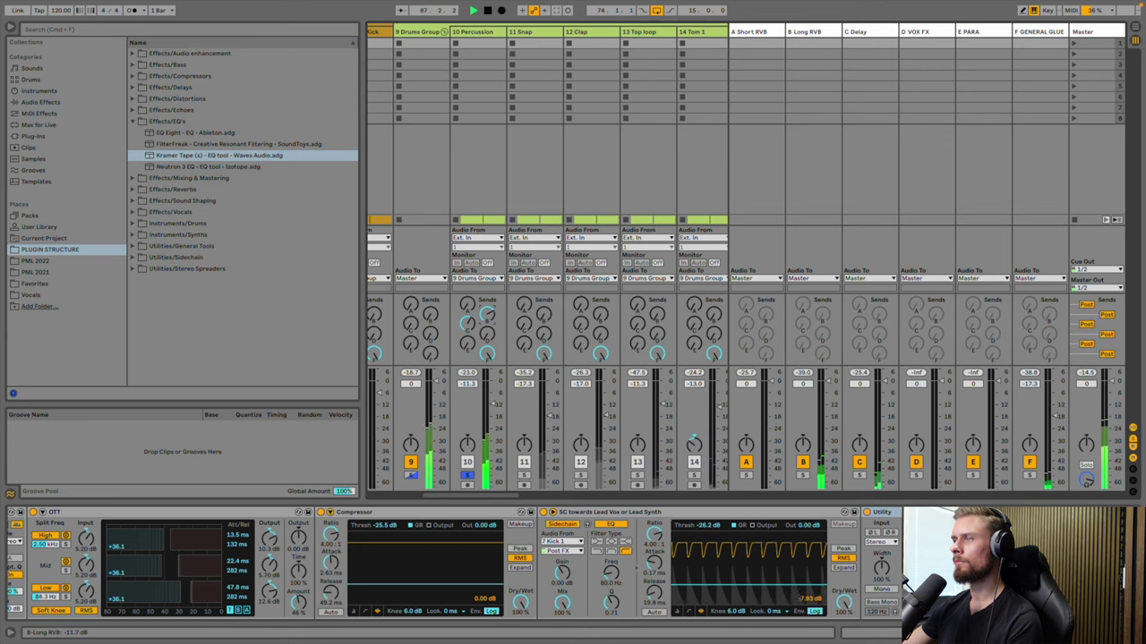
drag(486, 315, 486, 318)
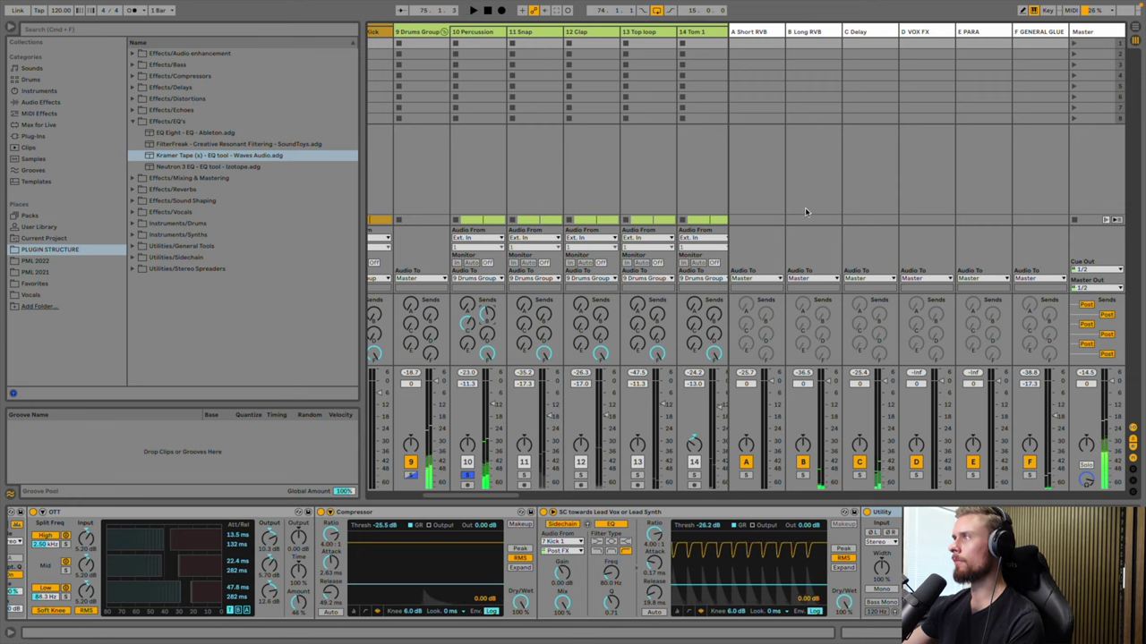
Open the FlexVerb reverb on the Long RVB return, examine its settings, and close its window
click(805, 34)
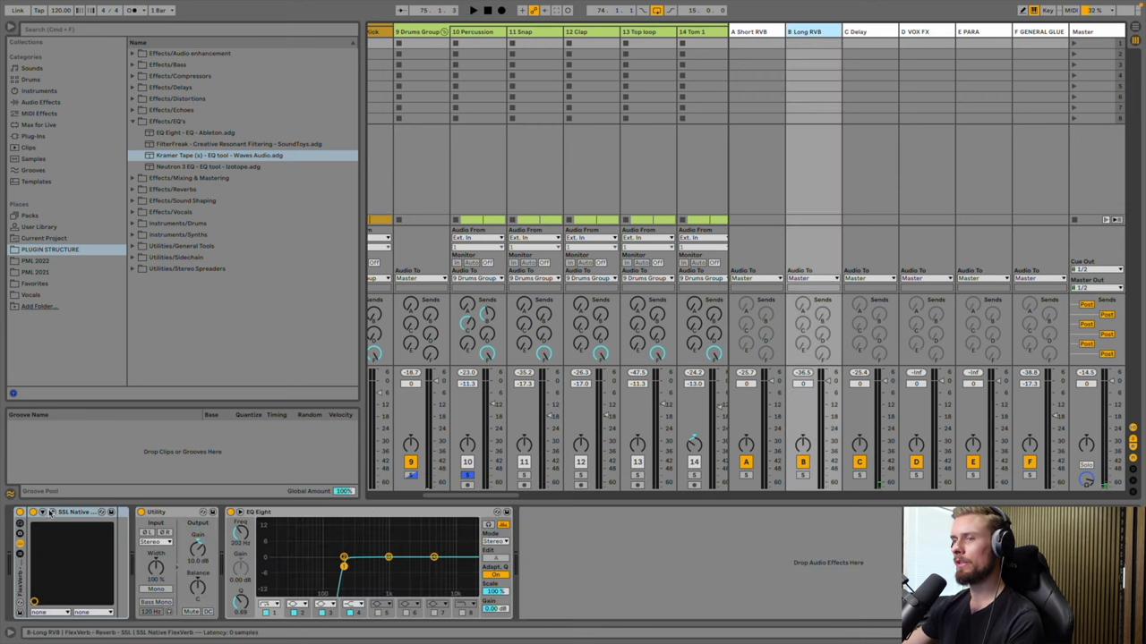
click(41, 512)
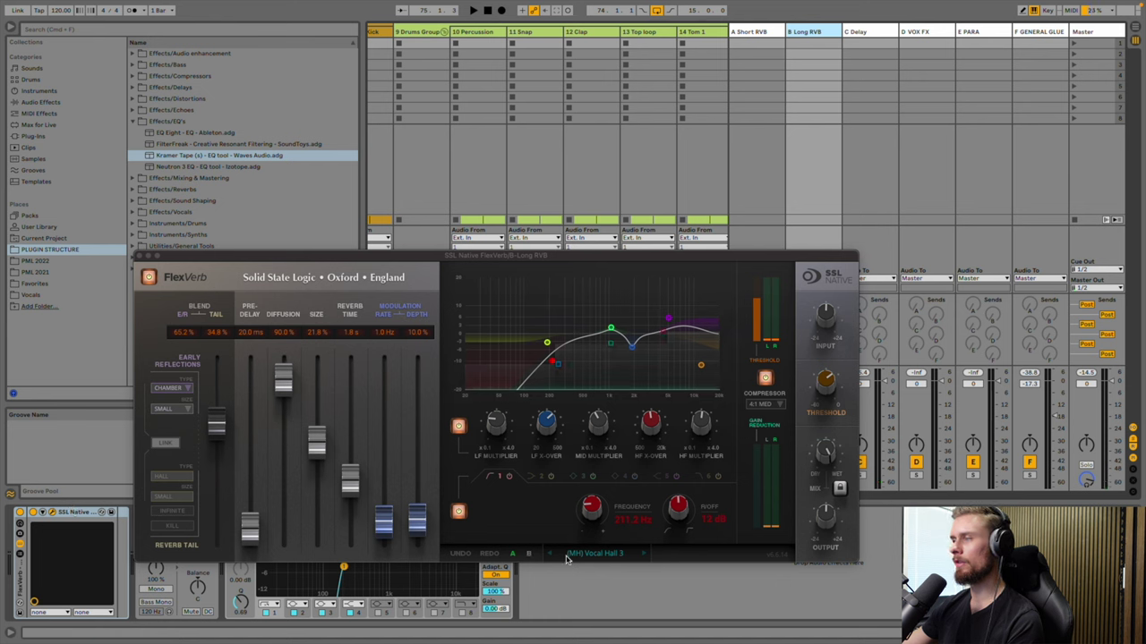
click(141, 257)
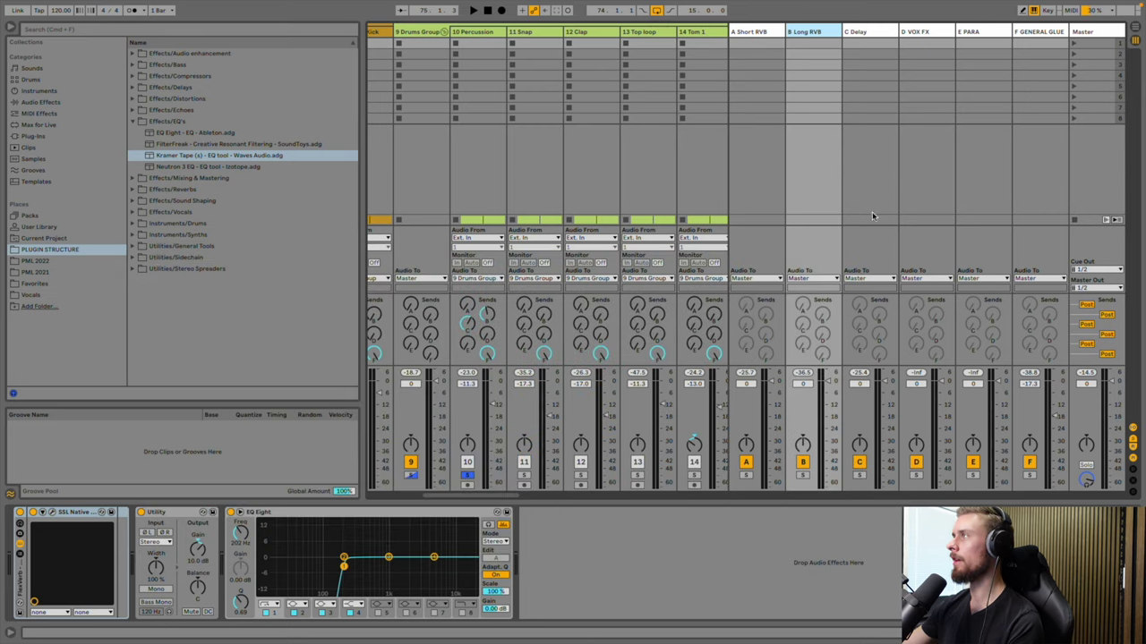
Play Percussion soloed and within the full mix, and readjust its Long RVB send to a lower level
key(space)
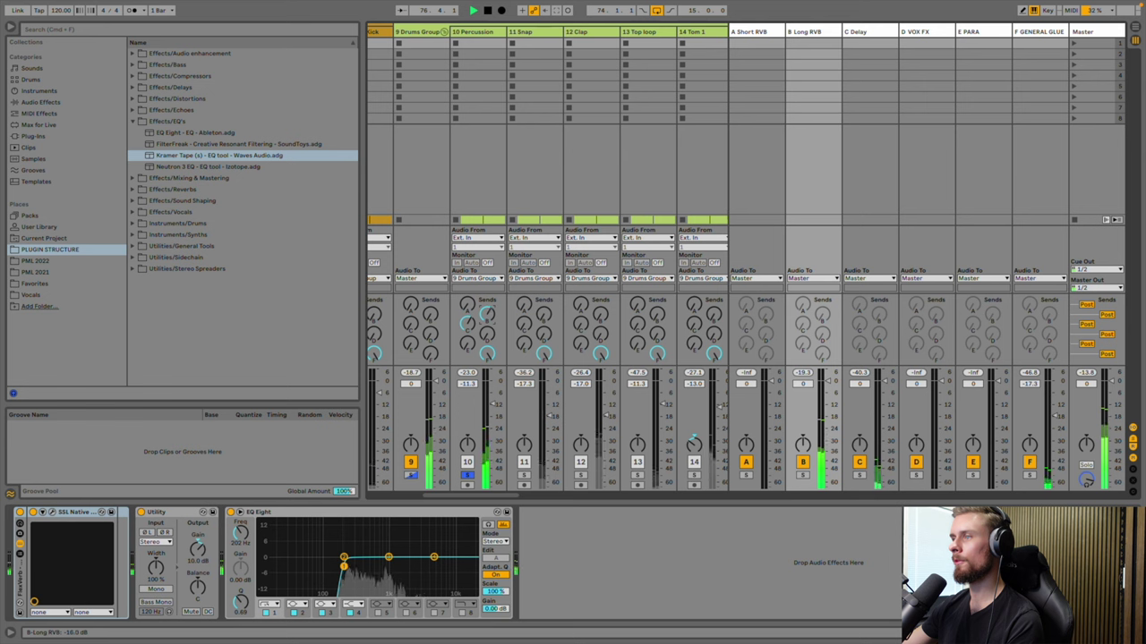
key(space)
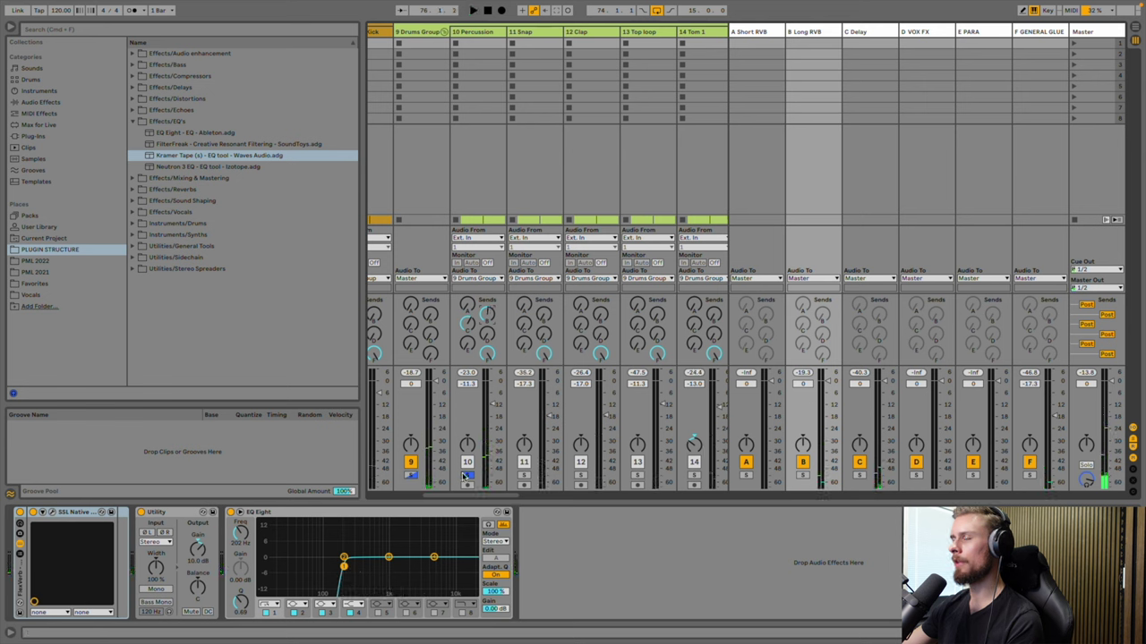
key(space)
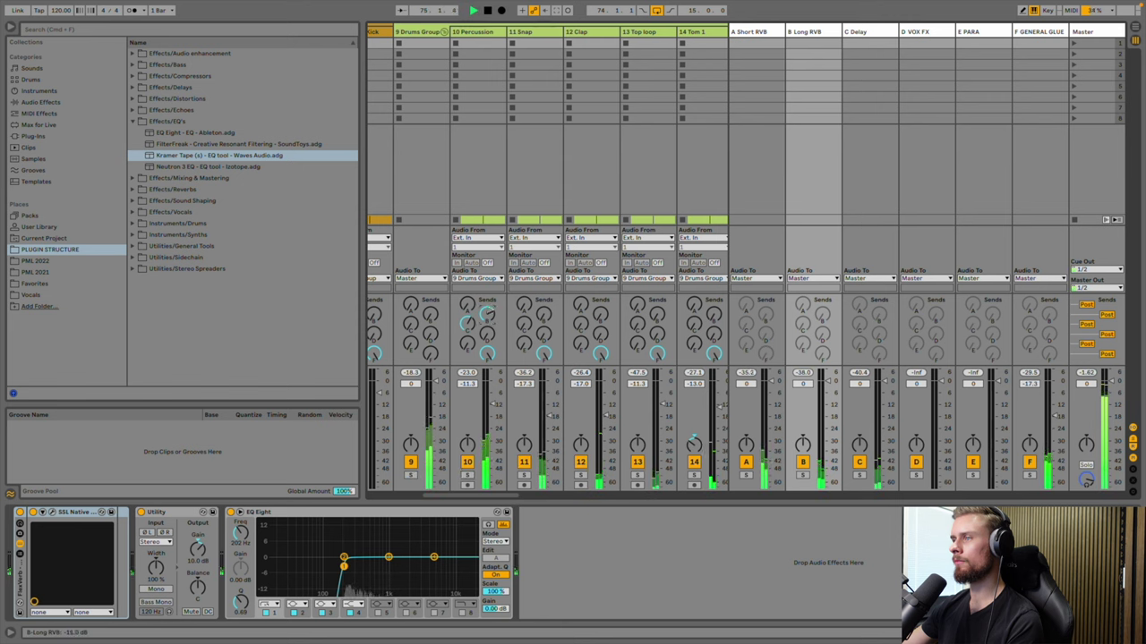
drag(487, 315, 489, 328)
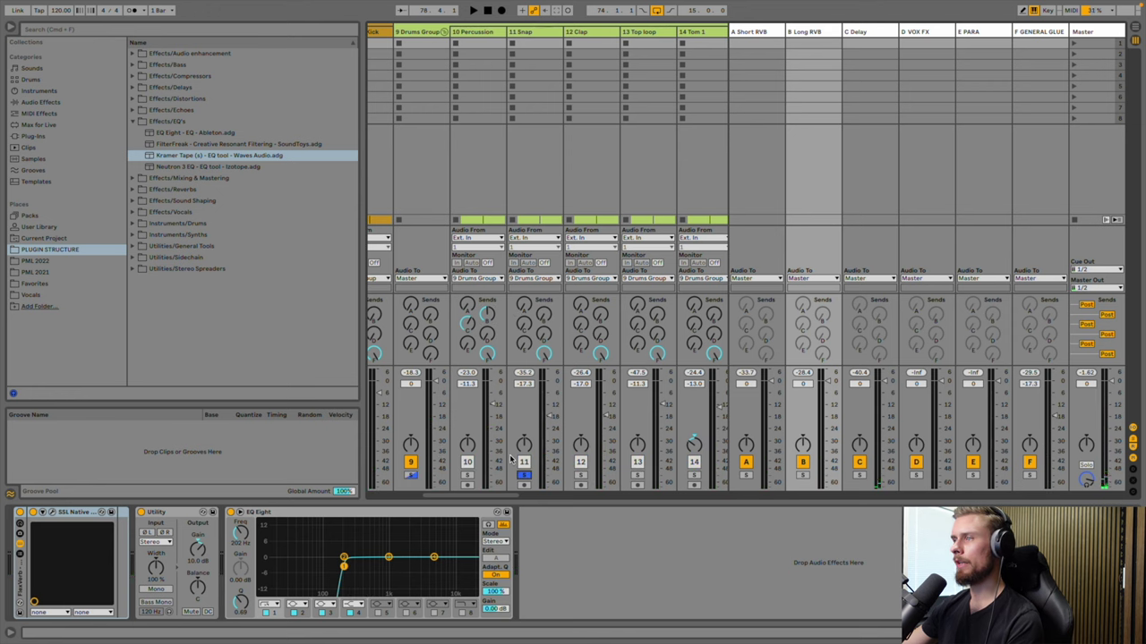
Play the soloed Snap track and set its Short RVB send to -22.0 dB and Delay send to -22.2 dB
click(538, 34)
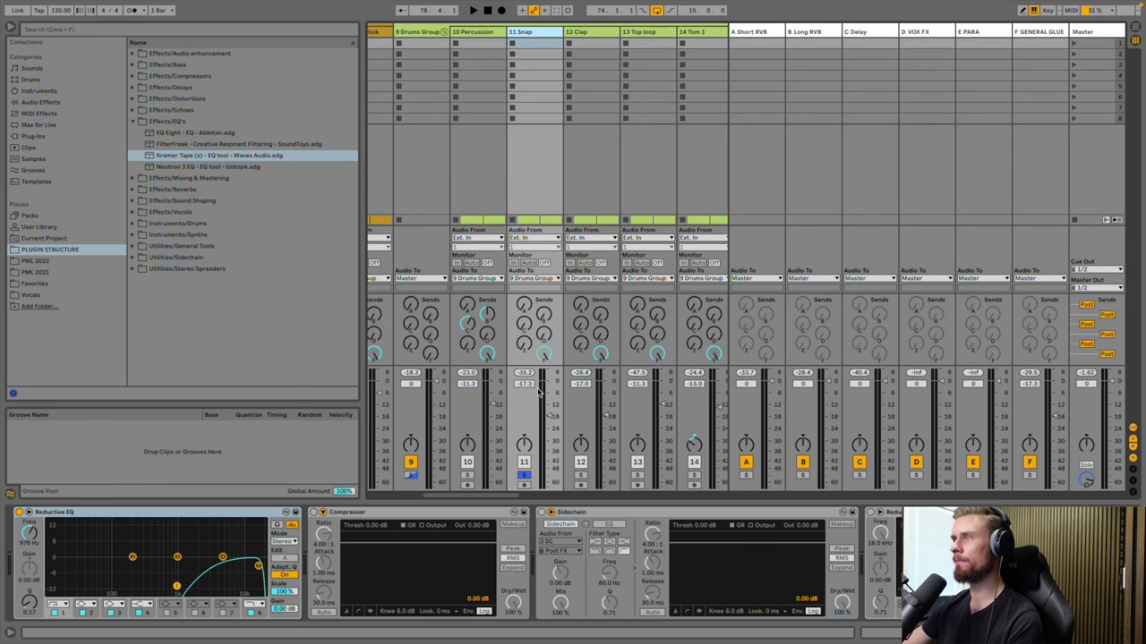
key(space)
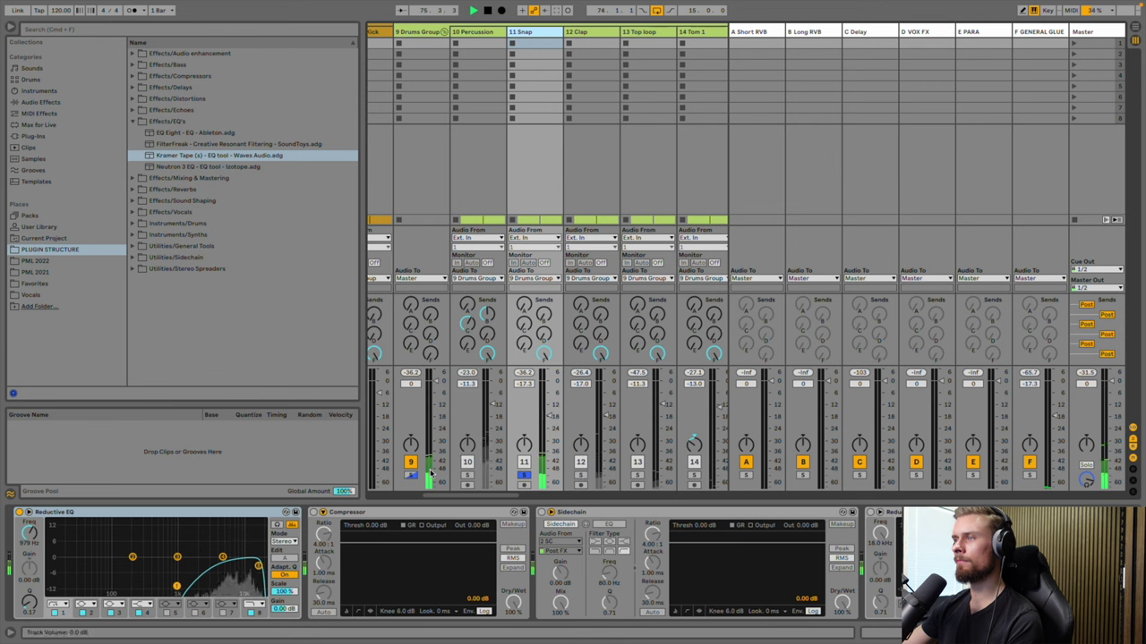
mouse_move(524, 304)
mouse_down()
mouse_move(524, 284)
mouse_move(523, 315)
mouse_up()
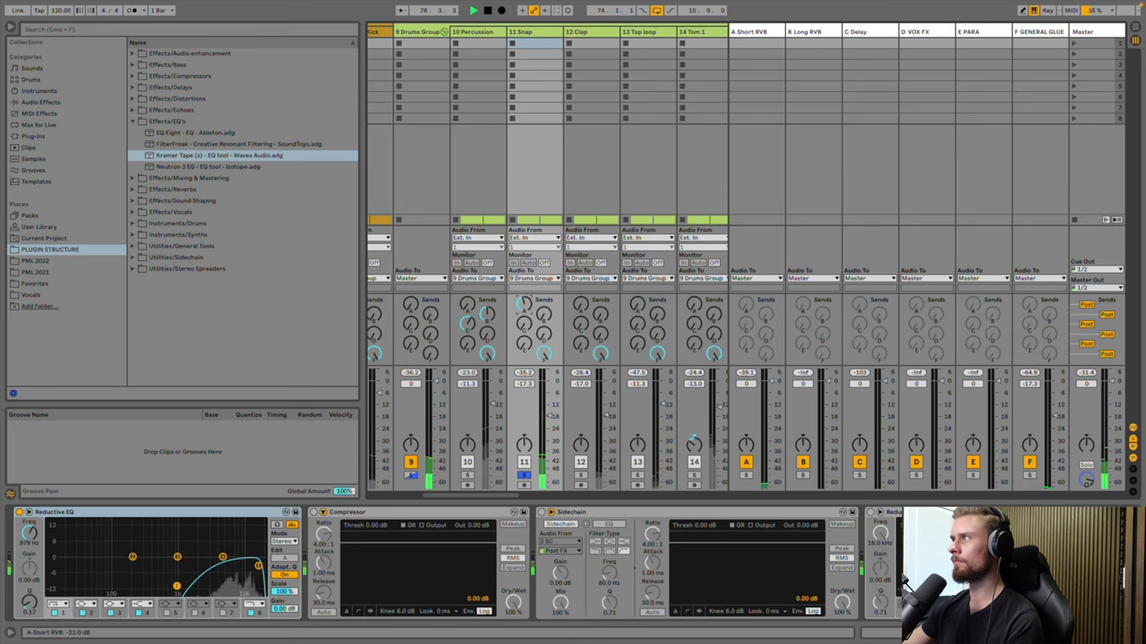
drag(525, 327, 525, 313)
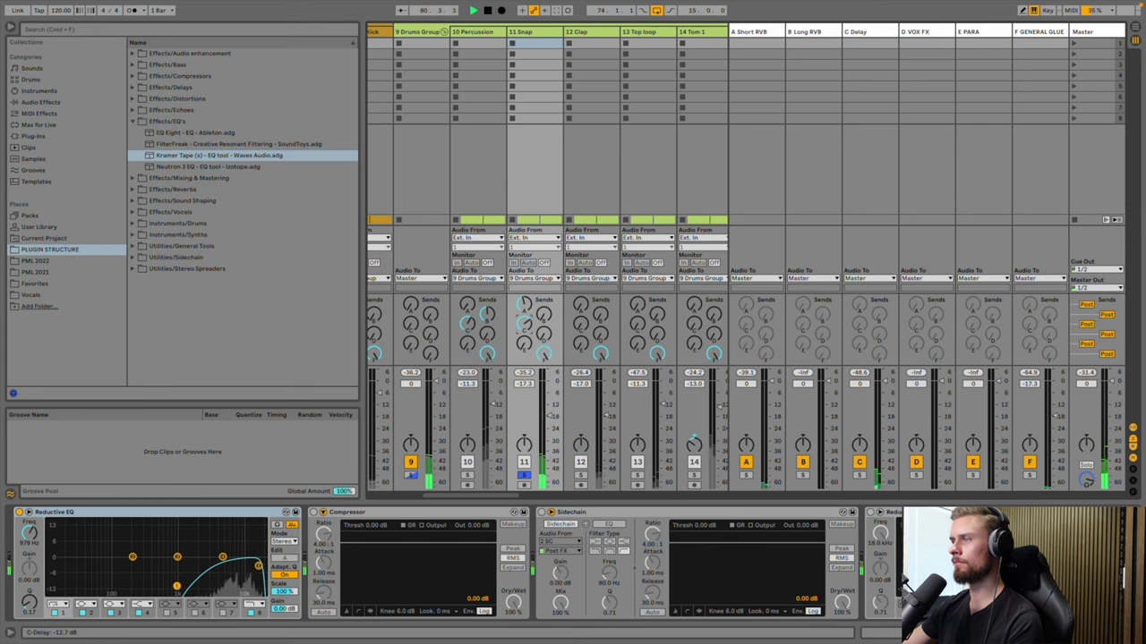
drag(526, 313, 525, 311)
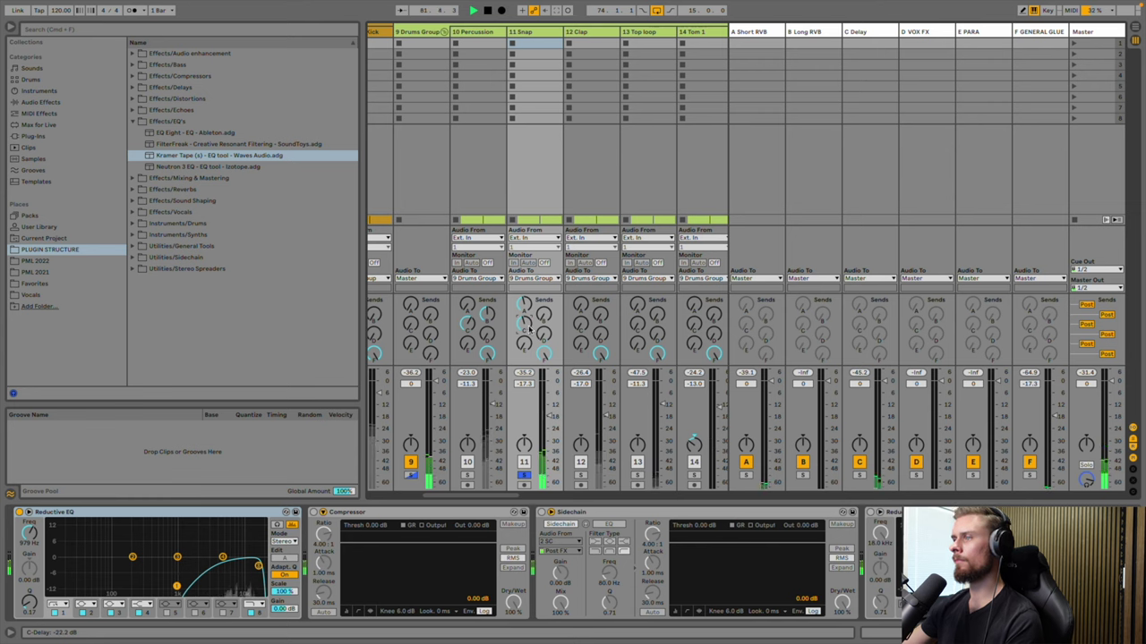
Solo the Clap track in place of Snap and raise its Short RVB send during playback
click(598, 32)
click(580, 476)
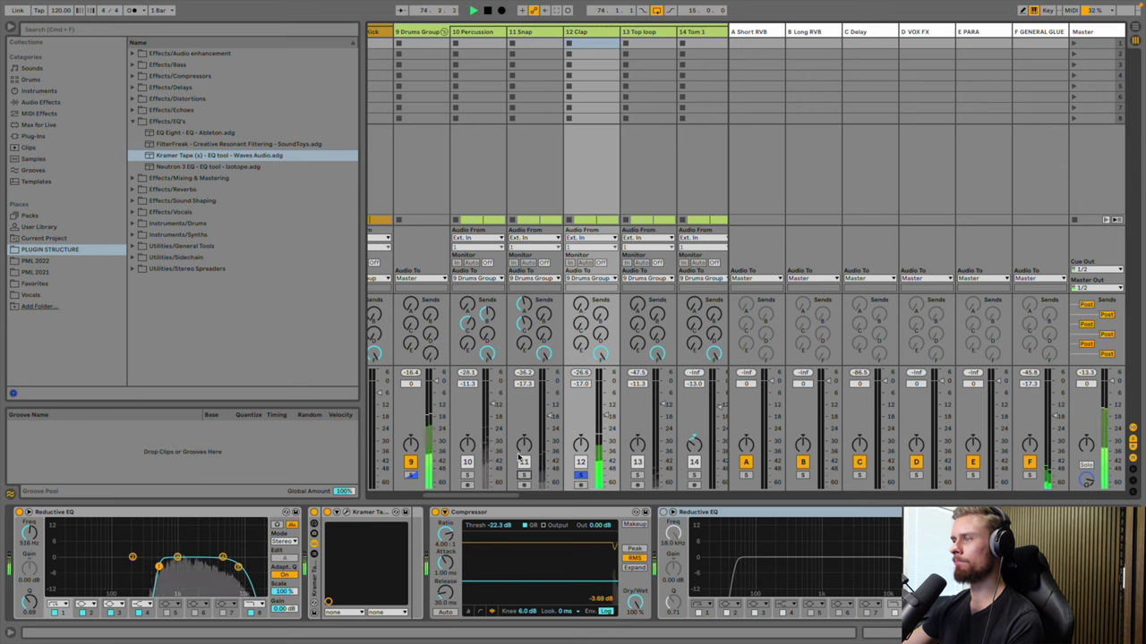
drag(580, 315, 580, 283)
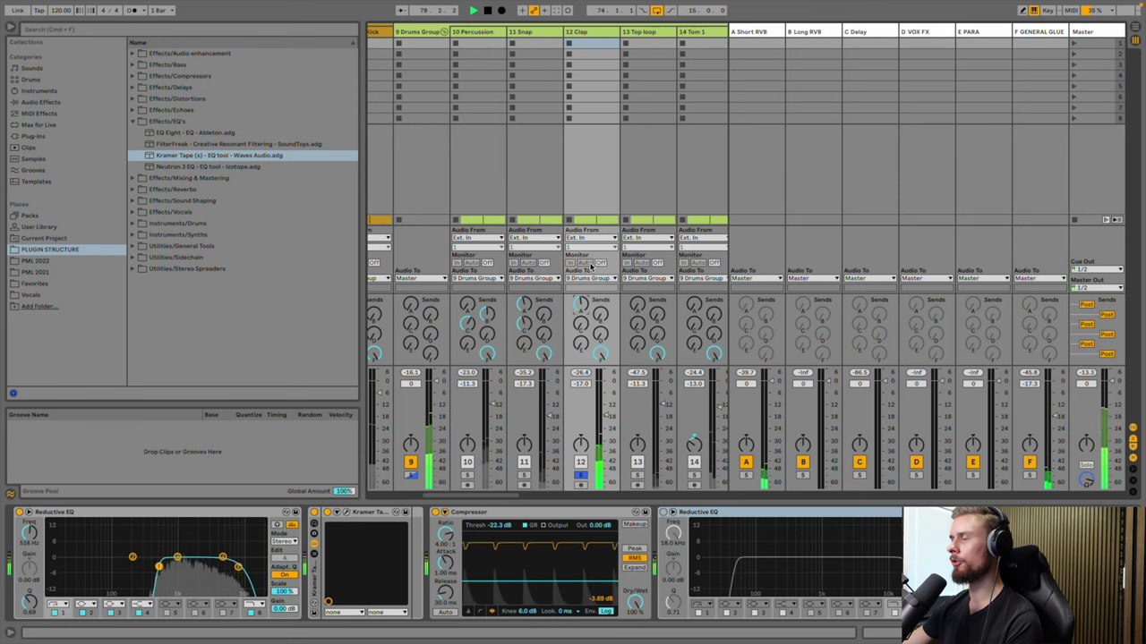
Solo and play the Top loop track, raise its Delay send, and set its Short RVB send to -20.0 dB
scroll(593, 246, right, 2)
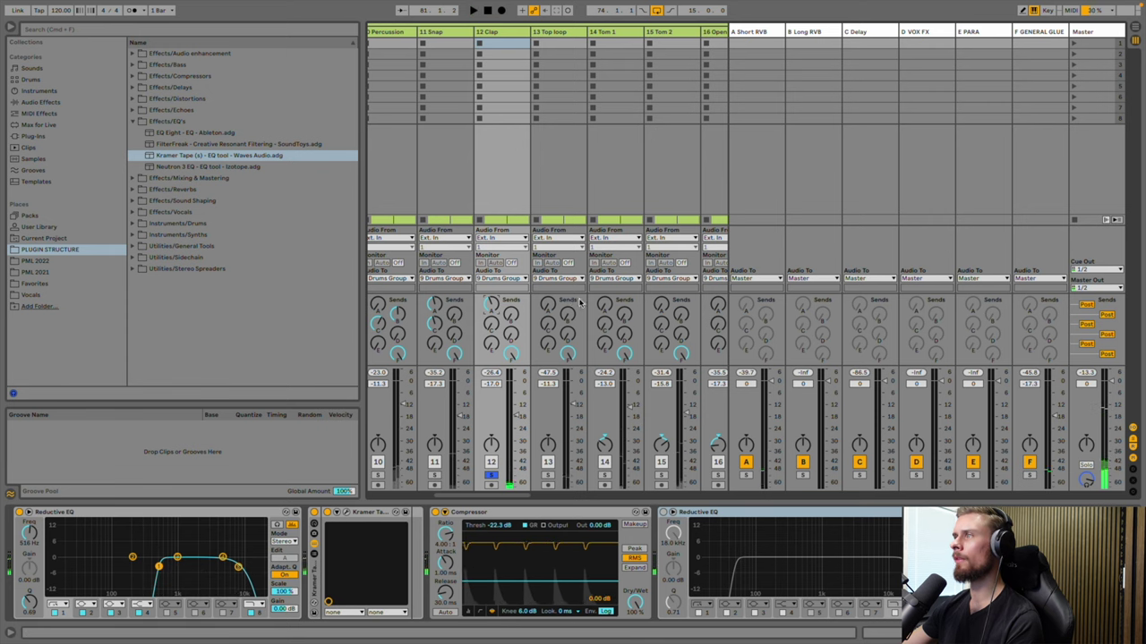
scroll(555, 305, right, 6)
scroll(580, 302, right, 1)
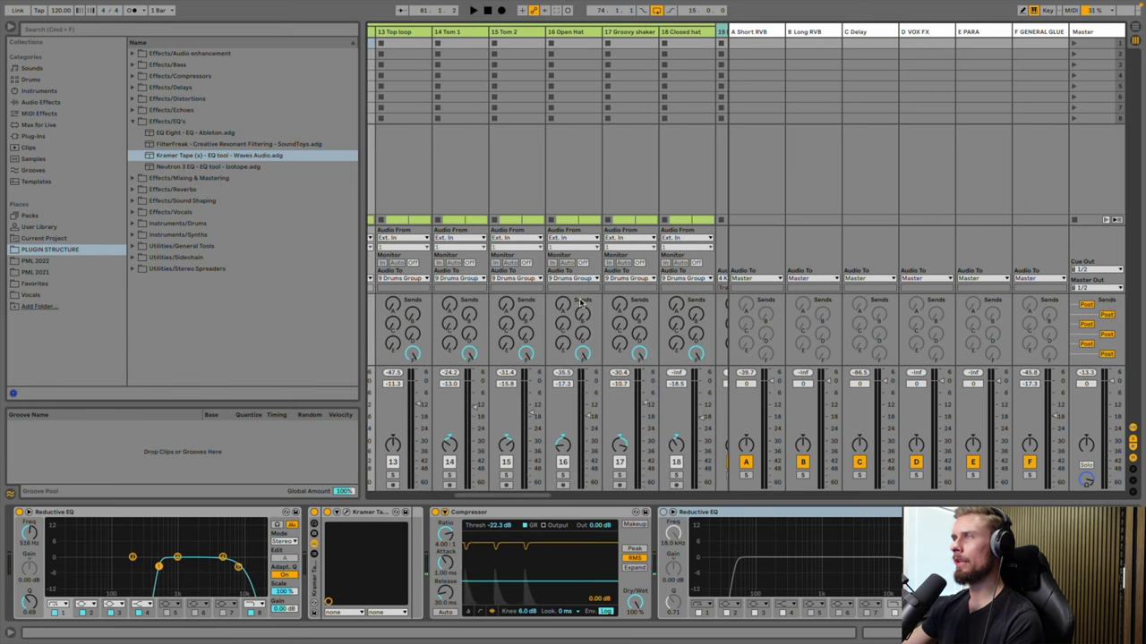
scroll(416, 464, left, 2)
click(446, 475)
key(space)
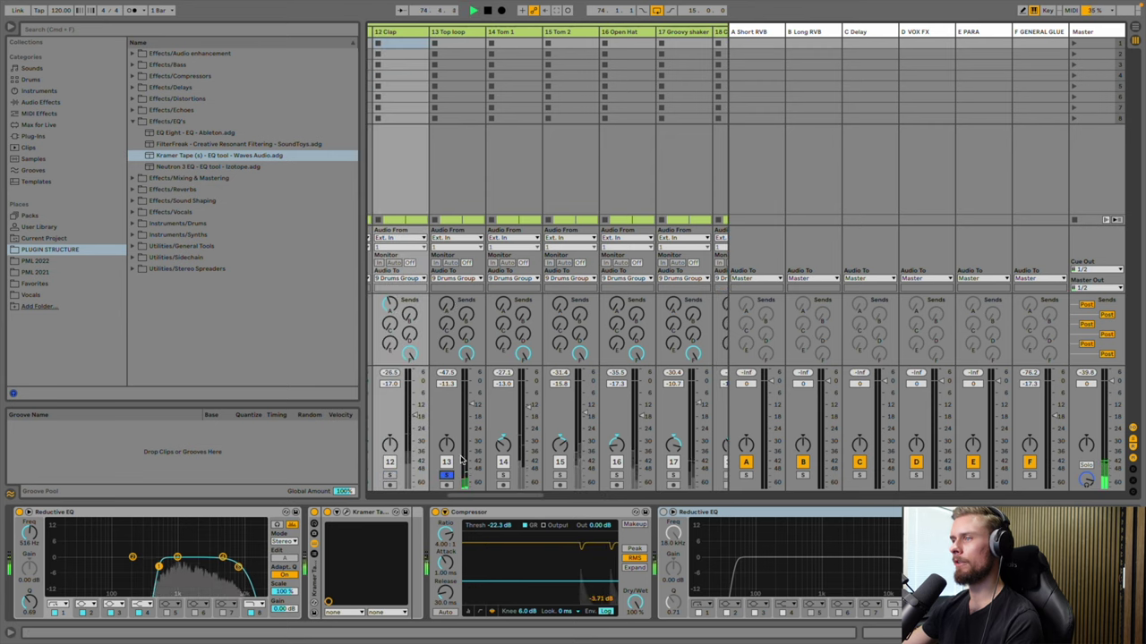
drag(448, 325, 448, 300)
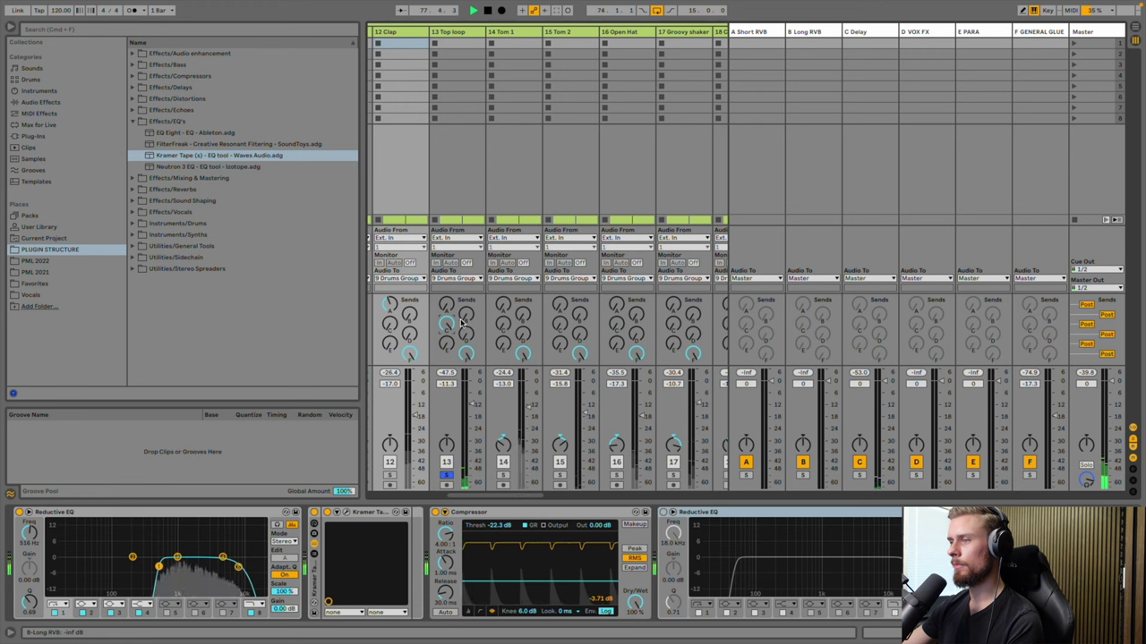
drag(446, 305, 446, 291)
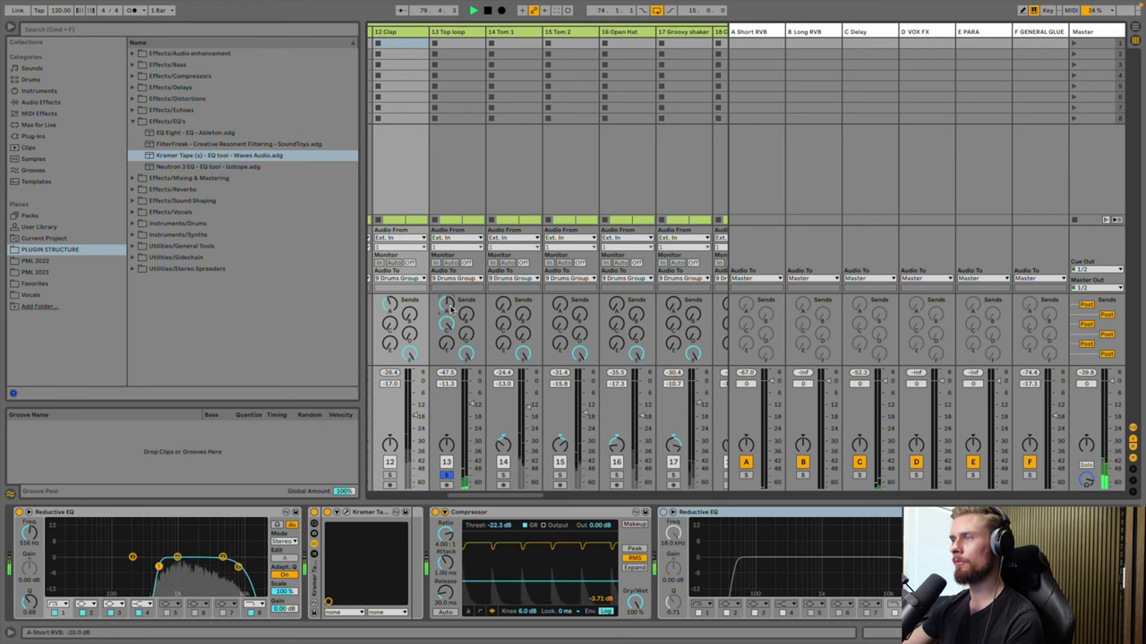
Solo and play Tom 1 and Tom 2, and raise the Short RVB and Delay sends on both, with Tom 2's Short RVB at -14.3 dB
scroll(466, 370, right, 3)
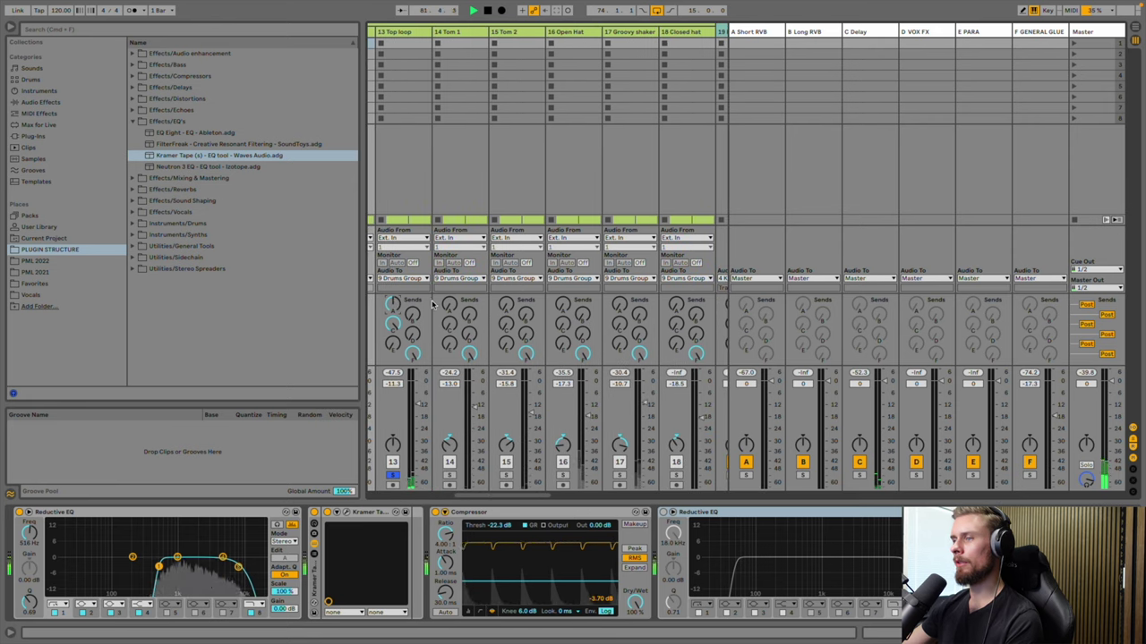
click(449, 475)
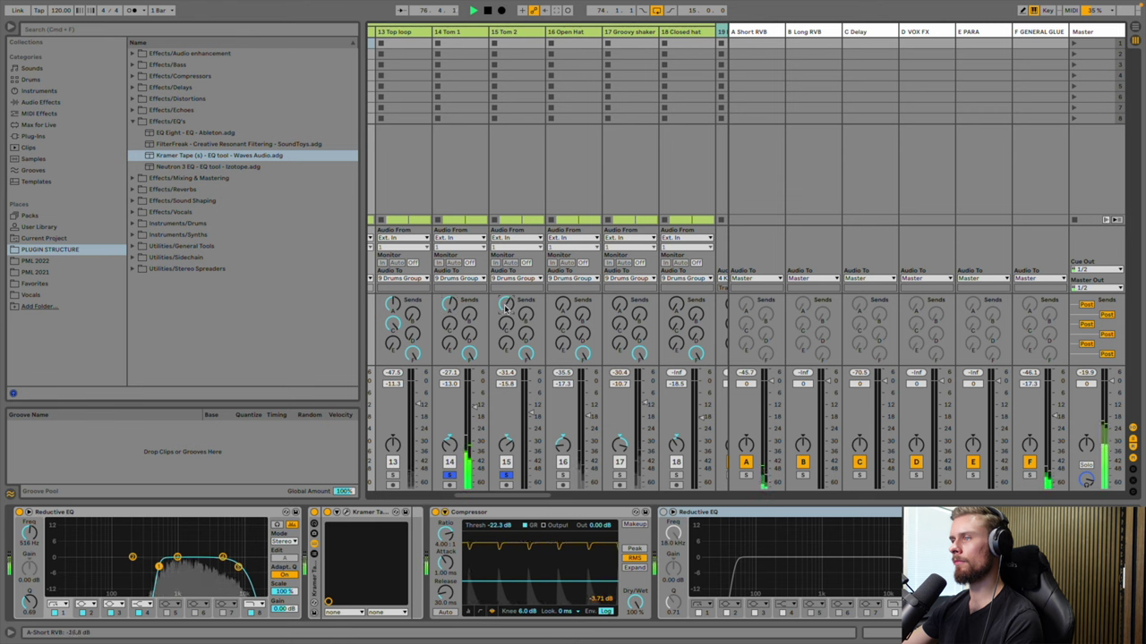
drag(453, 304, 454, 314)
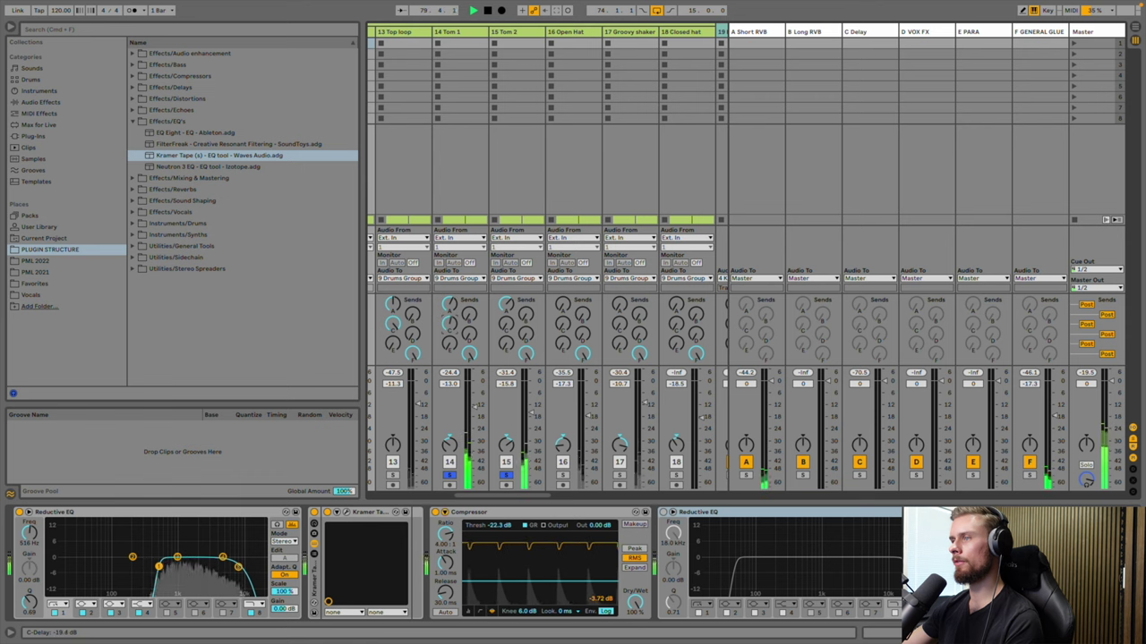
drag(505, 324, 506, 304)
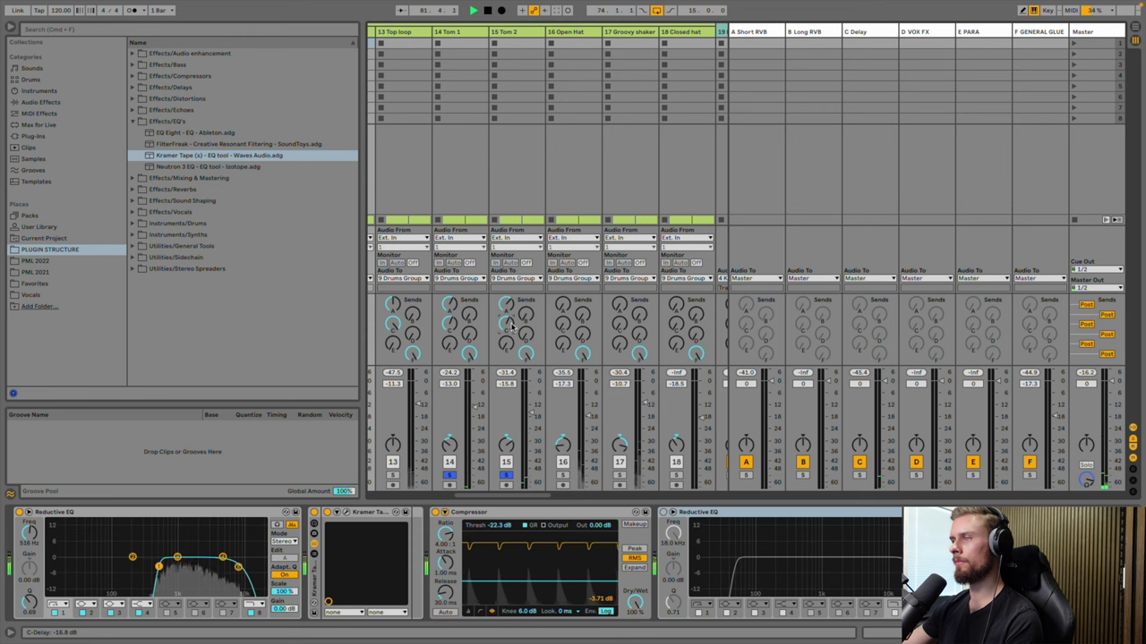
drag(450, 323, 450, 318)
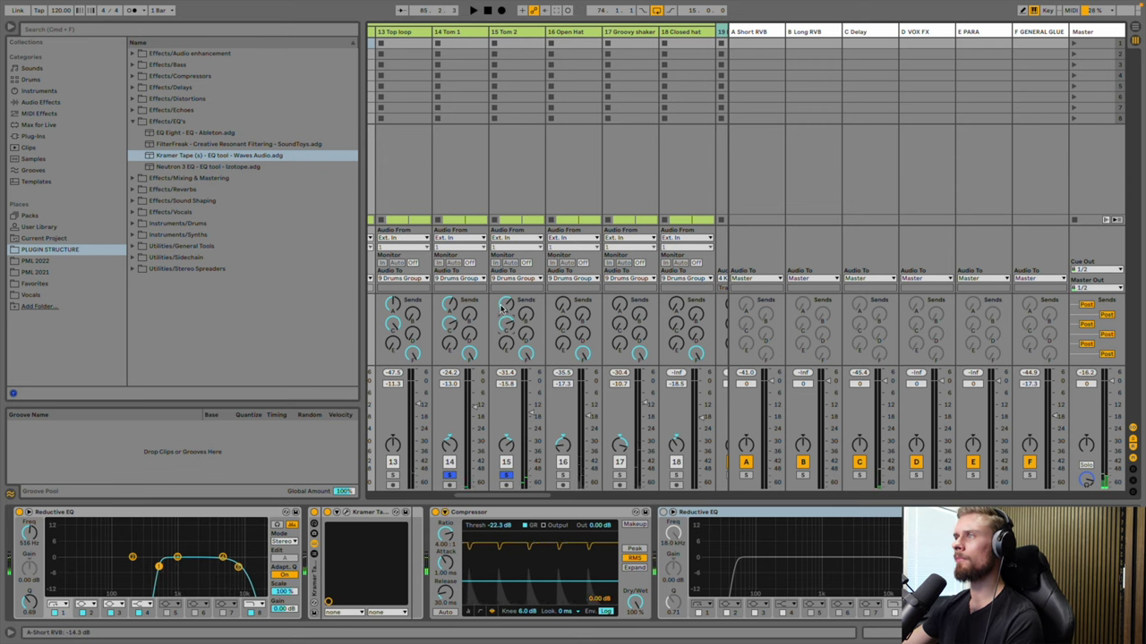
Solo and play Open Hat in place of the toms and set its Long RVB send to about -16 dB, leaving Short RVB off
scroll(503, 320, right, 2)
click(383, 475)
click(435, 474)
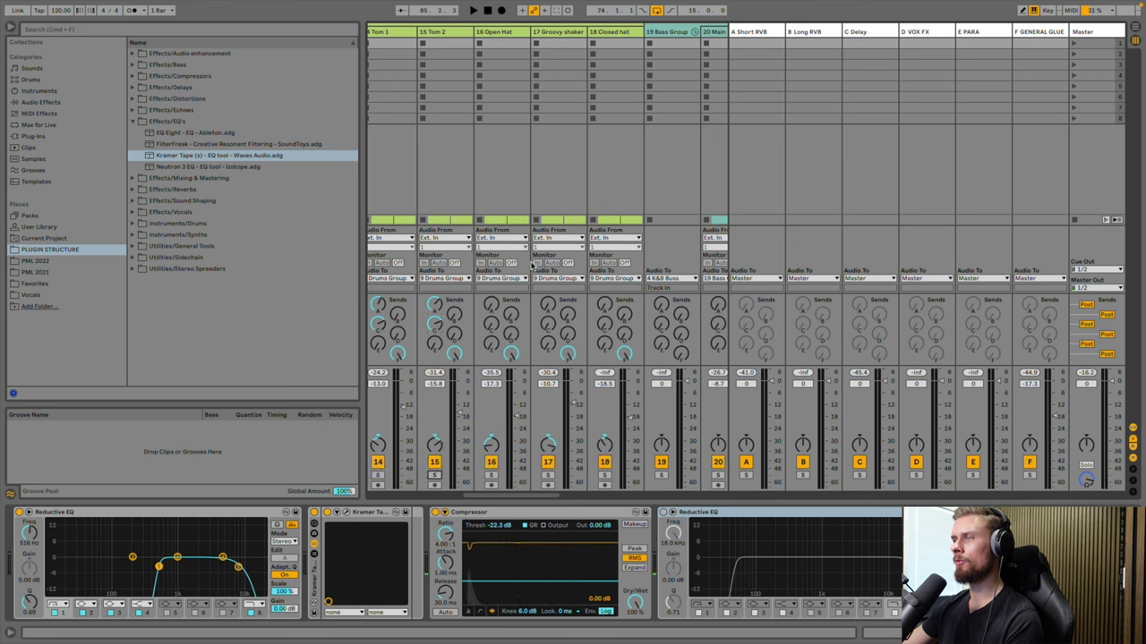
click(490, 476)
key(space)
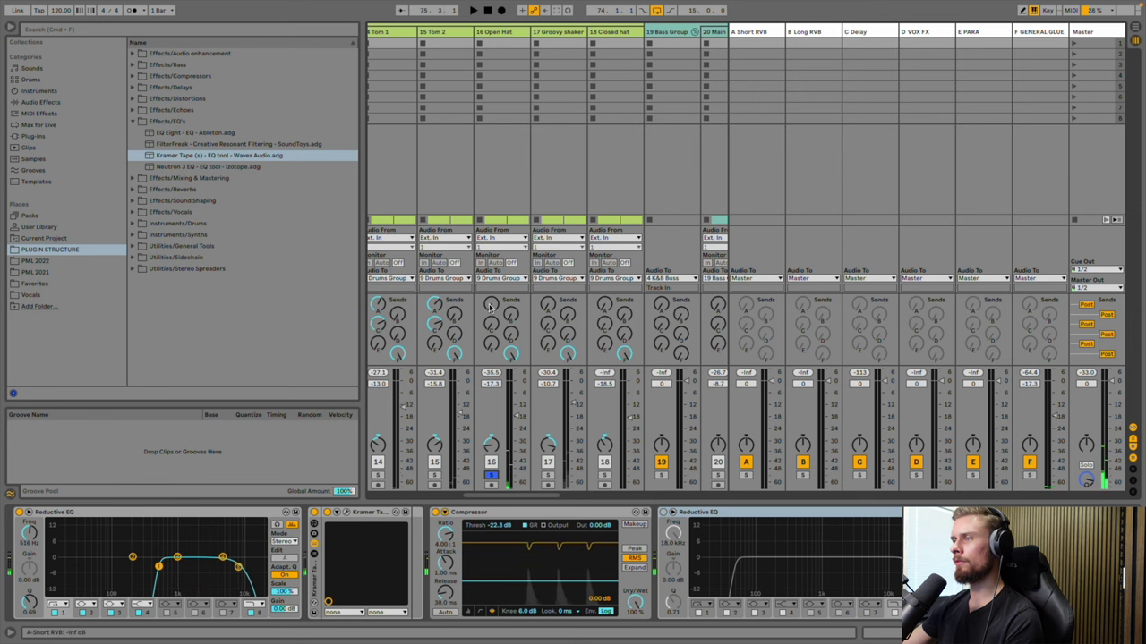
drag(510, 315, 510, 264)
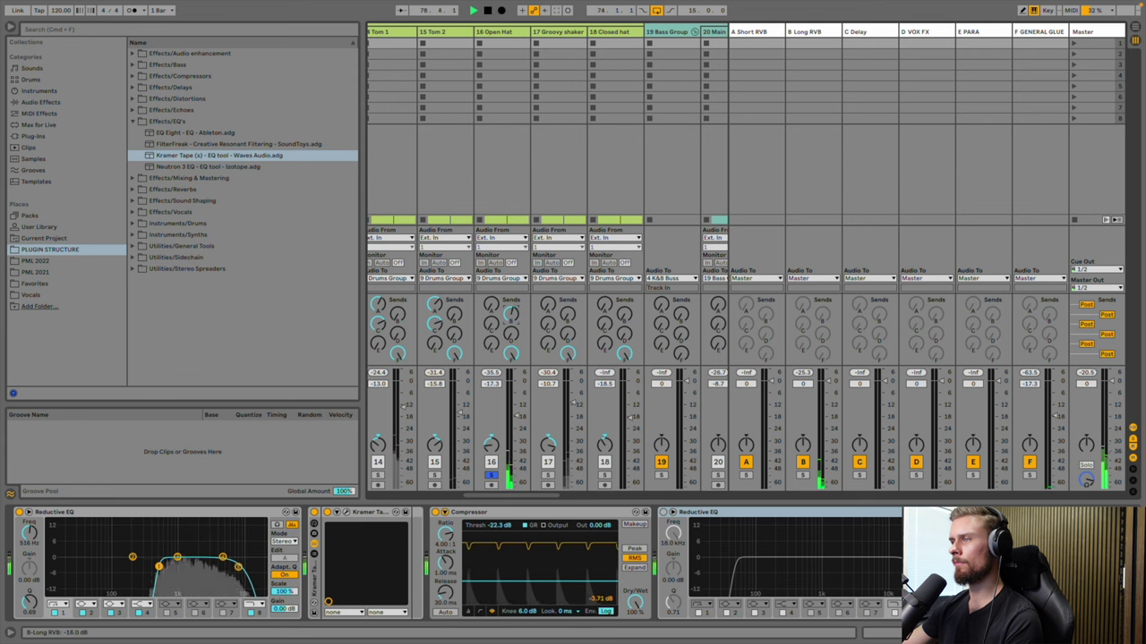
mouse_move(491, 304)
mouse_down()
mouse_move(491, 291)
mouse_move(491, 308)
mouse_up()
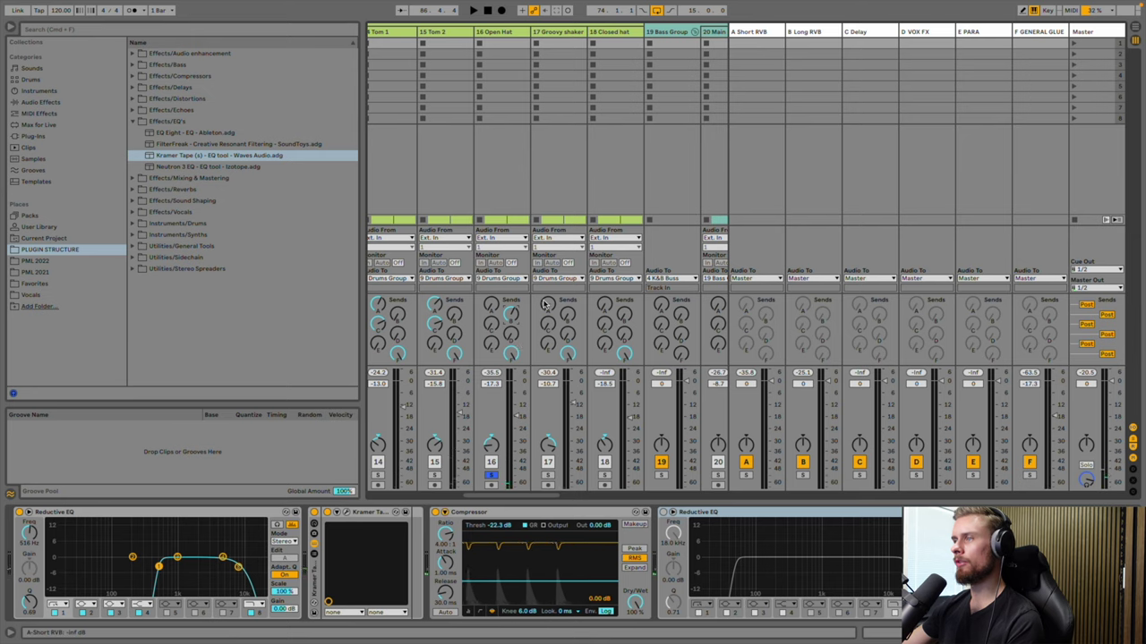
Solo Groovy shaker and Closed hat, play them, and raise the Groovy shaker's Short RVB and Delay sends
scroll(530, 322, right, 3)
scroll(533, 301, left, 1)
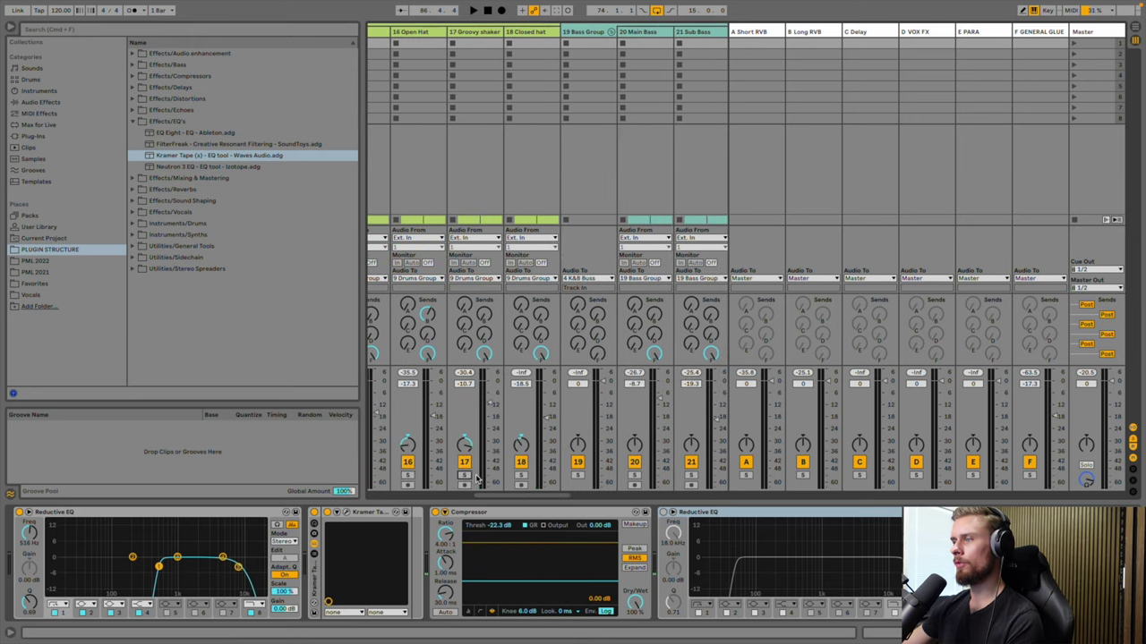
click(465, 476)
click(520, 476)
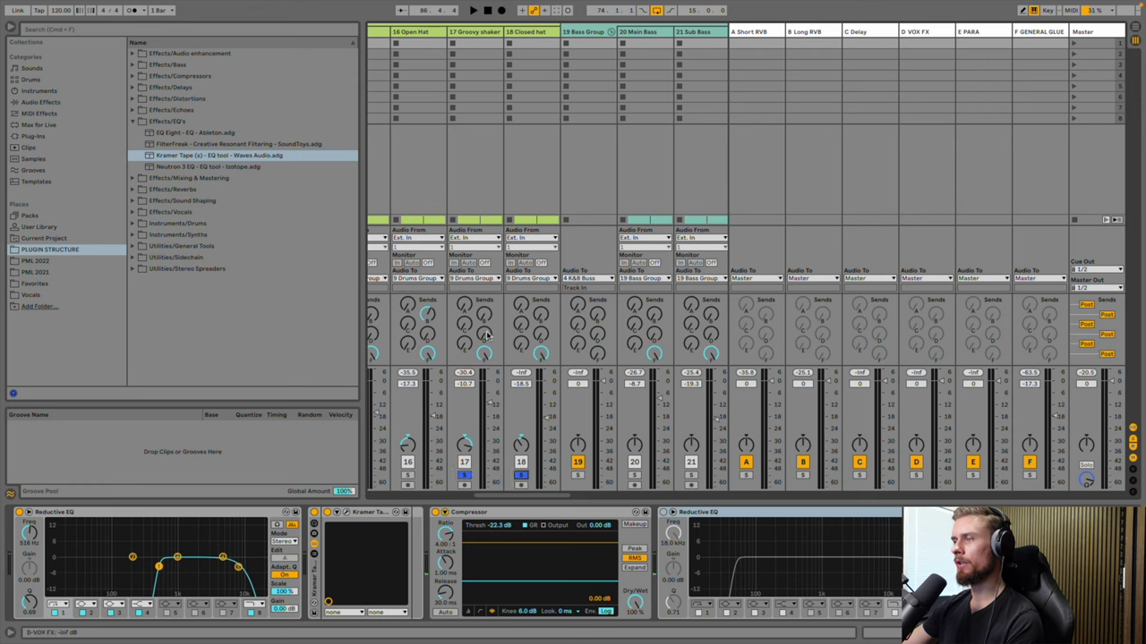
key(space)
mouse_move(465, 324)
mouse_down()
mouse_move(463, 296)
mouse_move(463, 310)
mouse_up()
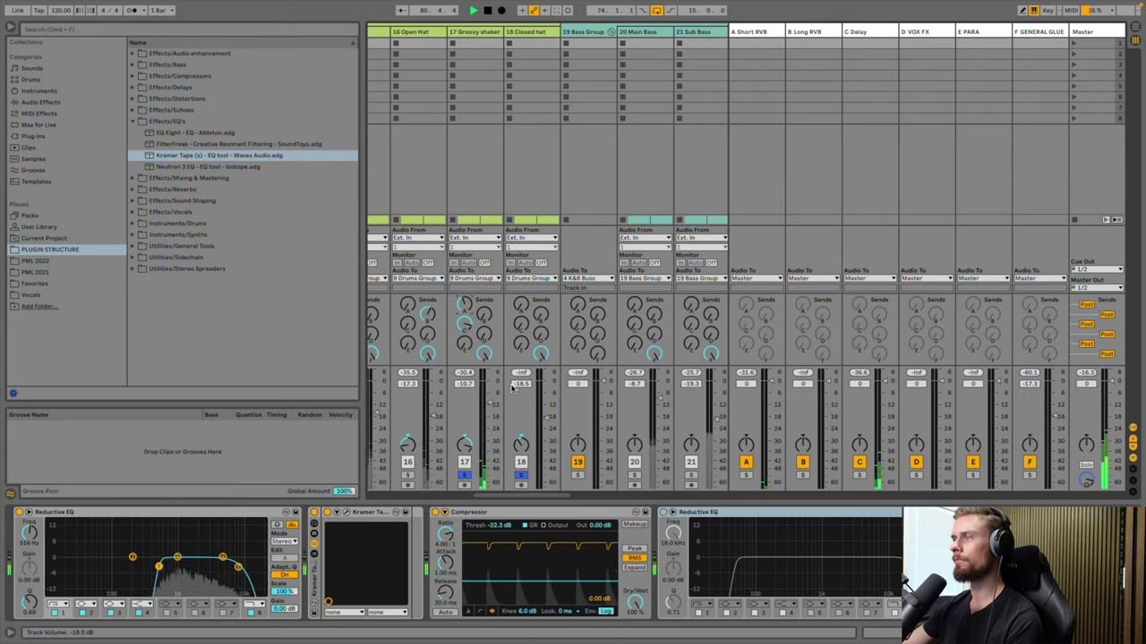
Play the Closed hat from the start of the Drop section and raise its Short RVB send
key(Tab)
scroll(632, 244, down, 5)
scroll(632, 243, down, 2)
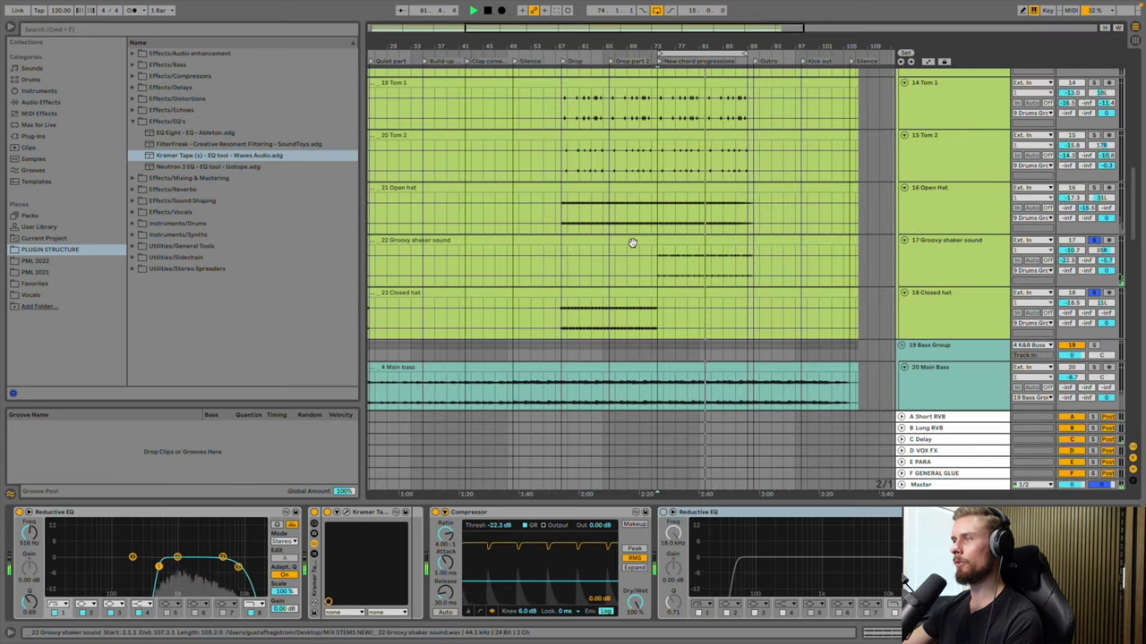
scroll(632, 243, left, 3)
click(622, 313)
key(Tab)
key(space)
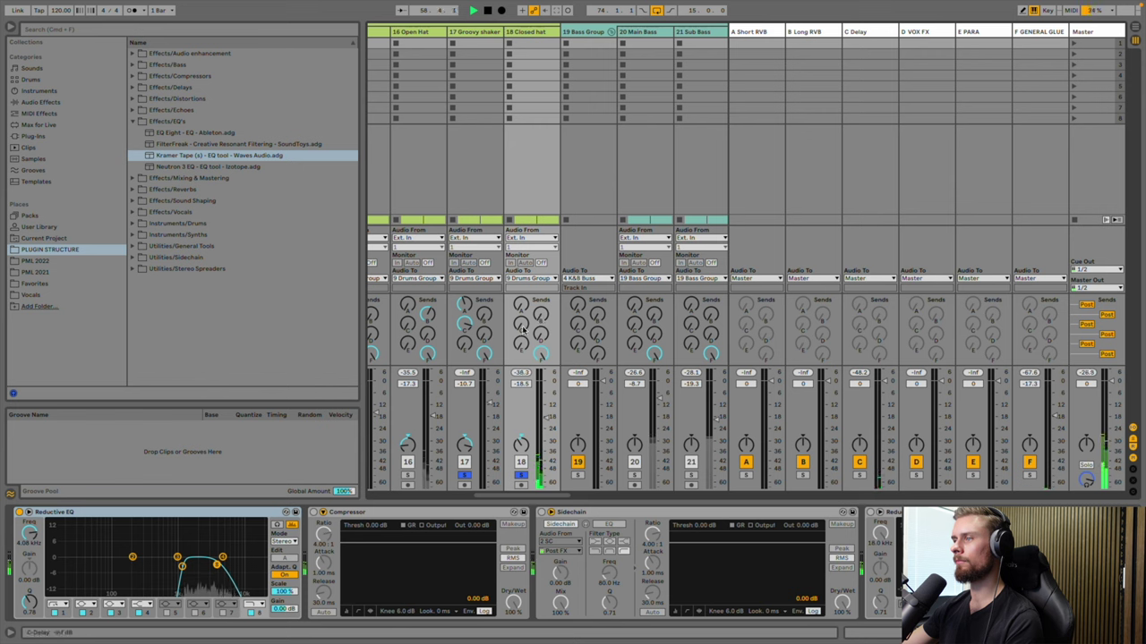
mouse_move(520, 304)
mouse_down()
mouse_move(520, 289)
mouse_move(522, 305)
mouse_up()
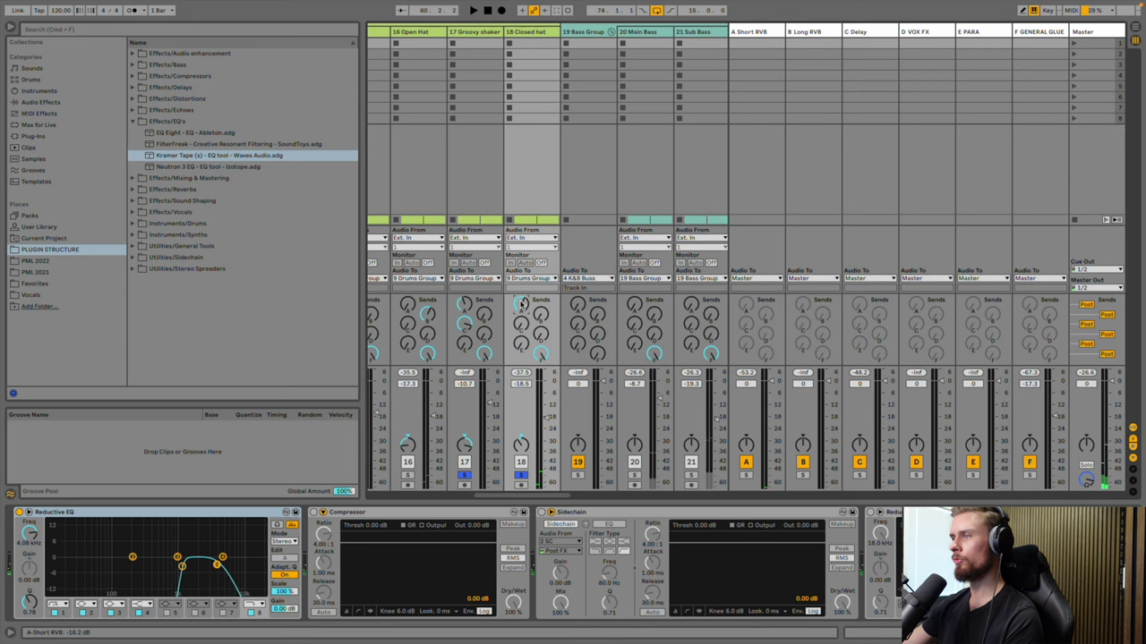
Select the PARA return track and examine its device chain, checking the return tracks in the arrangement
scroll(519, 304, left, 1)
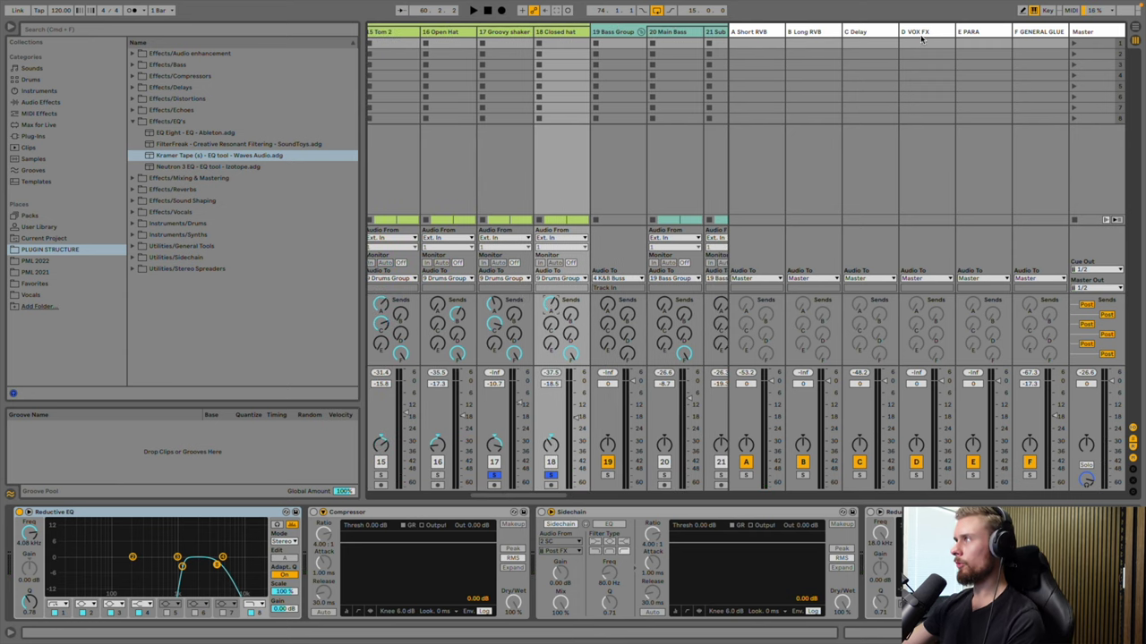
click(973, 31)
key(Tab)
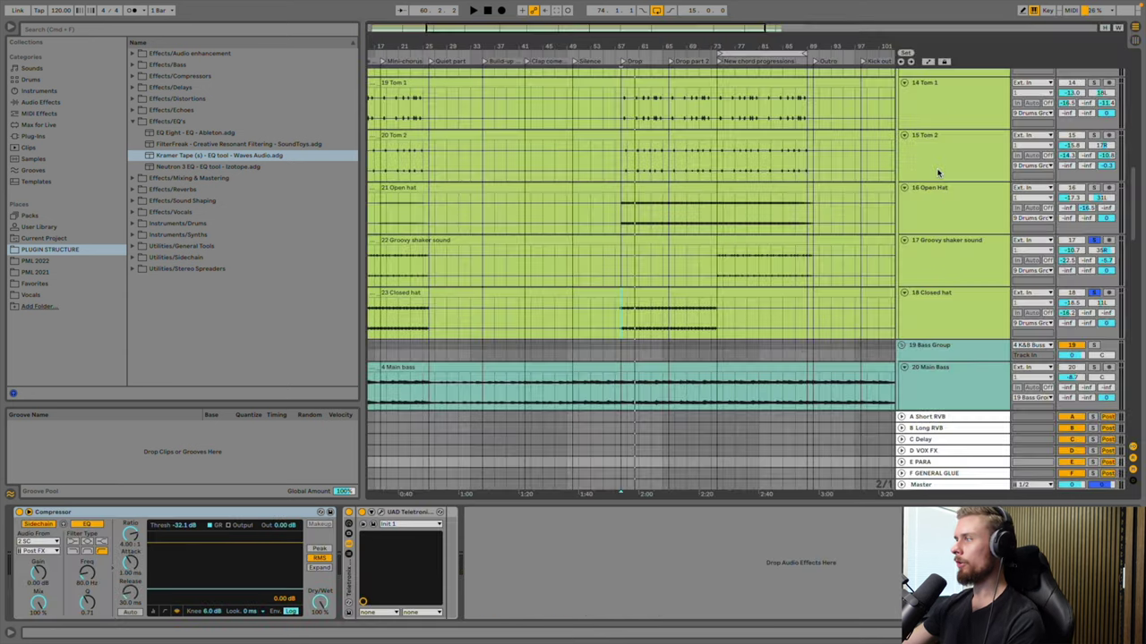
right_click(926, 463)
key(Escape)
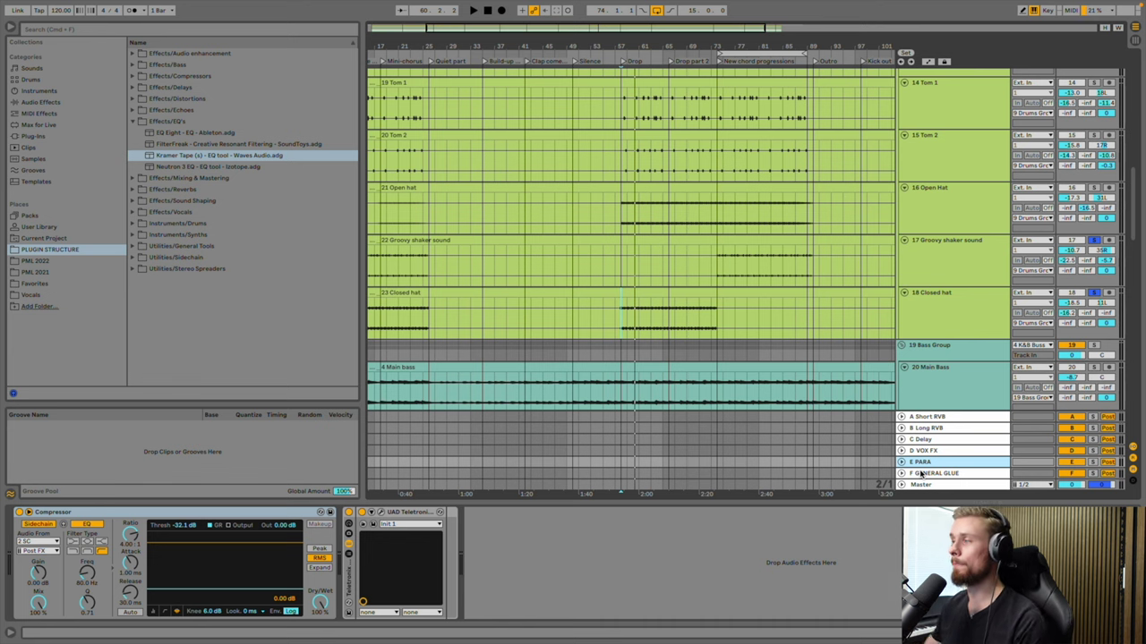
key(Tab)
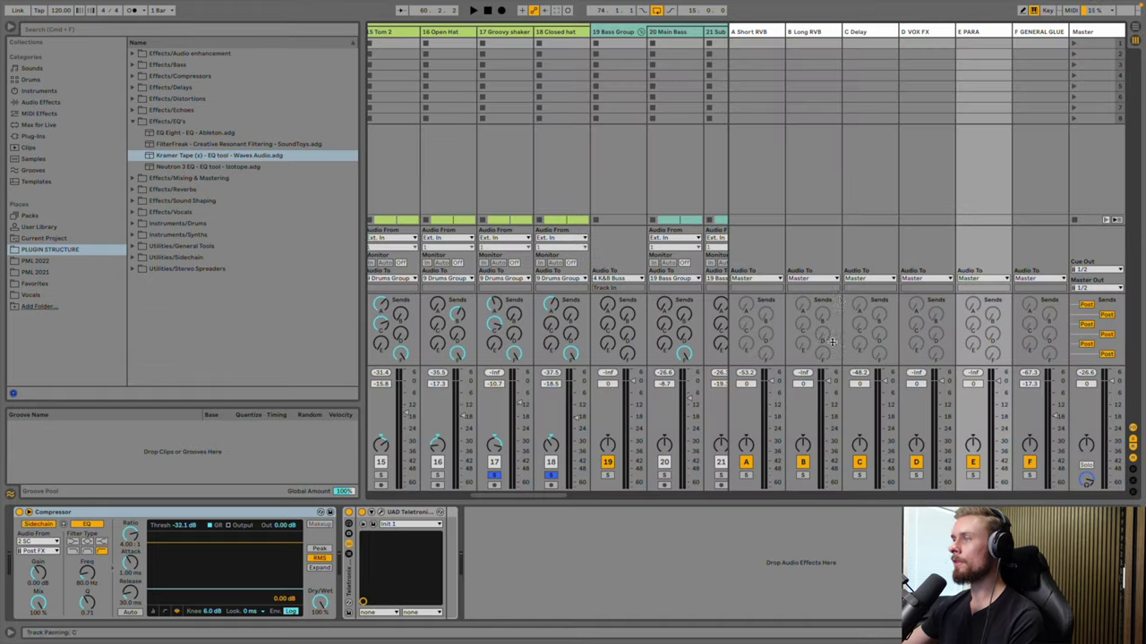
Set the E-PARA send to 0 dB on the tracks in the Kick Group
scroll(591, 378, left, 10)
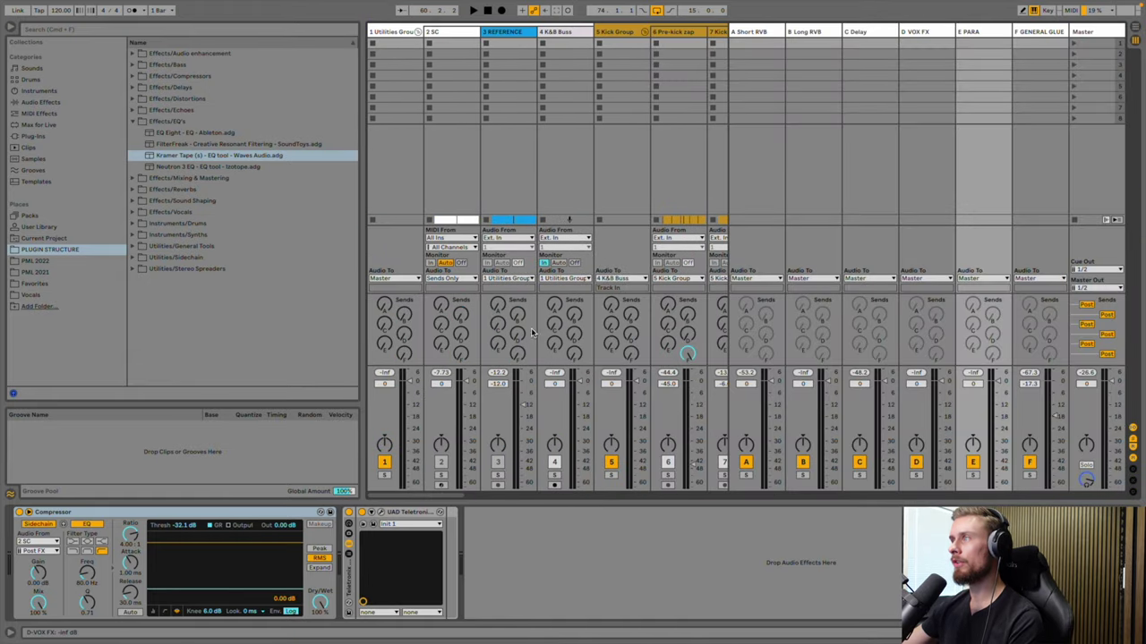
scroll(528, 334, right, 3)
scroll(537, 334, right, 1)
drag(554, 345, 667, 334)
scroll(640, 390, right, 5)
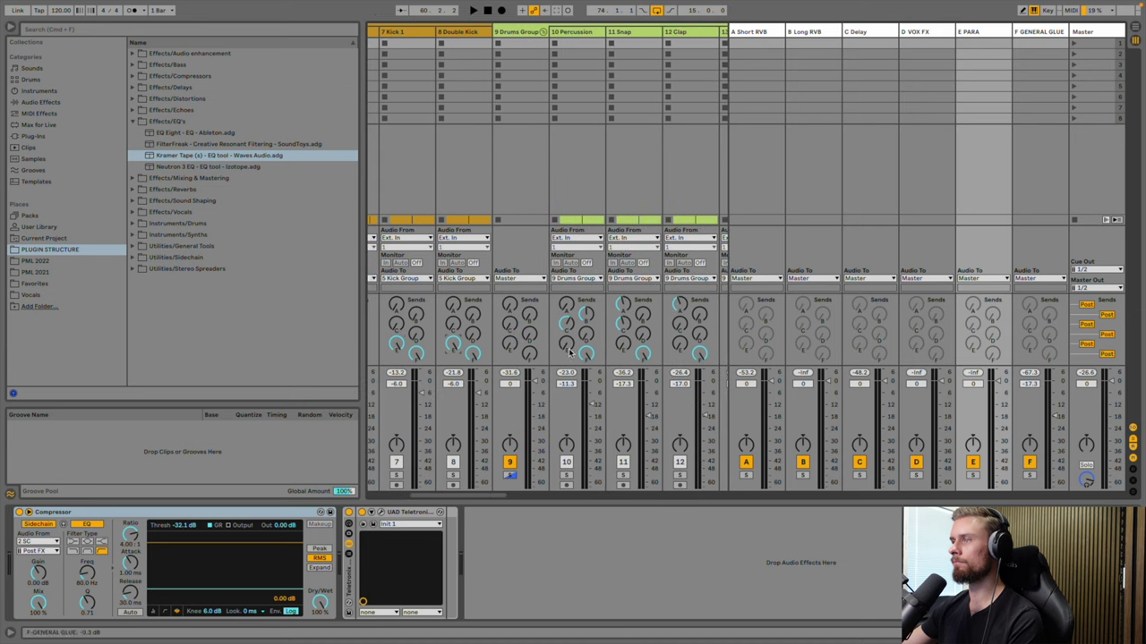
Set the E-PARA send to 0 dB on the drum tracks from Percussion through Groovy shaker
scroll(580, 353, right, 3)
drag(572, 350, 627, 343)
scroll(643, 401, right, 5)
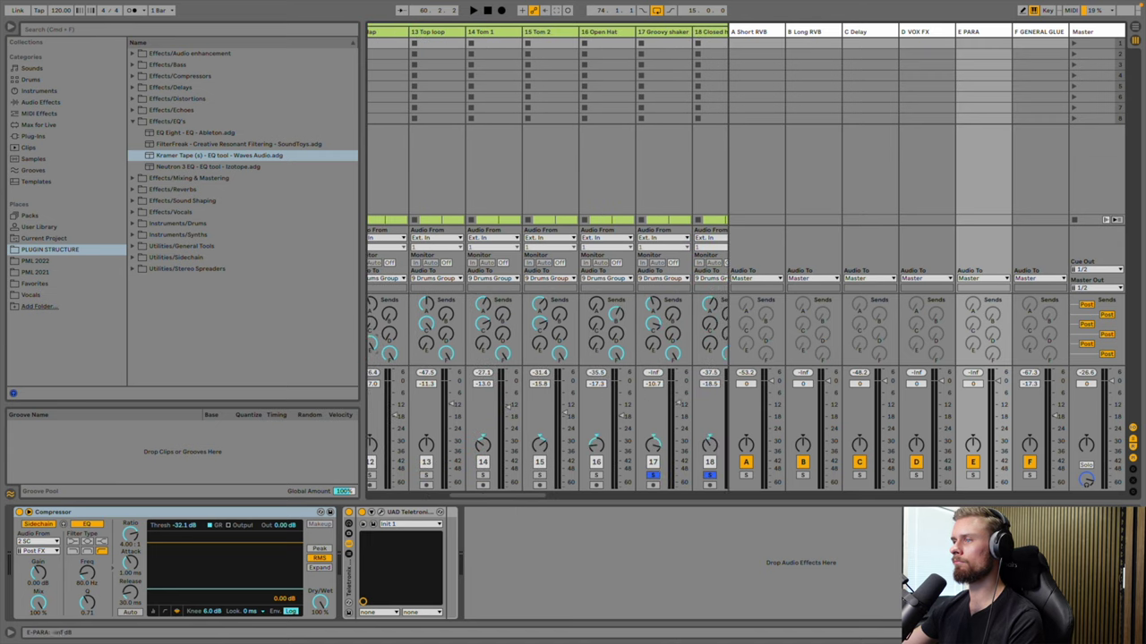
drag(478, 349, 539, 343)
scroll(564, 387, right, 4)
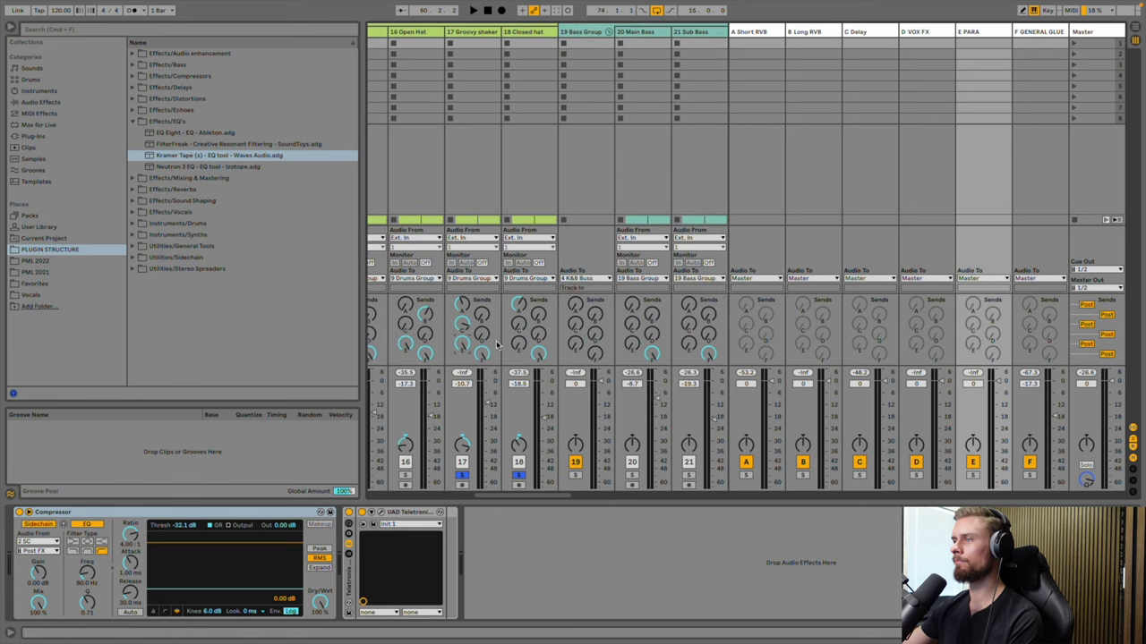
Set the E-PARA send to 0 dB on Closed hat and on the individual Bass Group and Synth Group tracks
scroll(569, 303, right, 3)
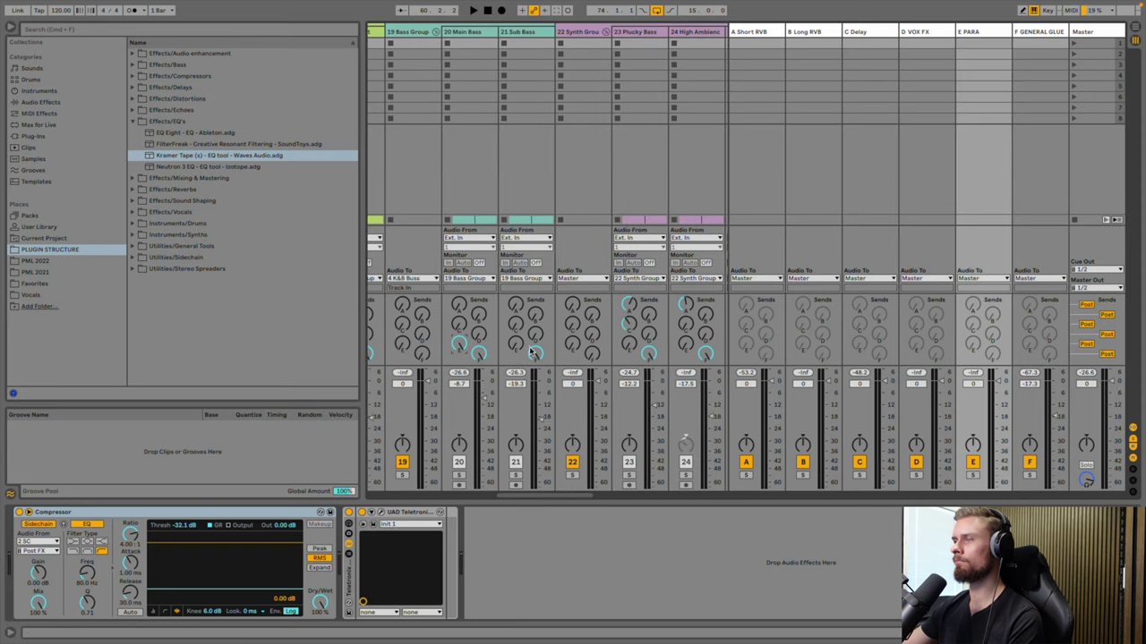
scroll(551, 350, right, 3)
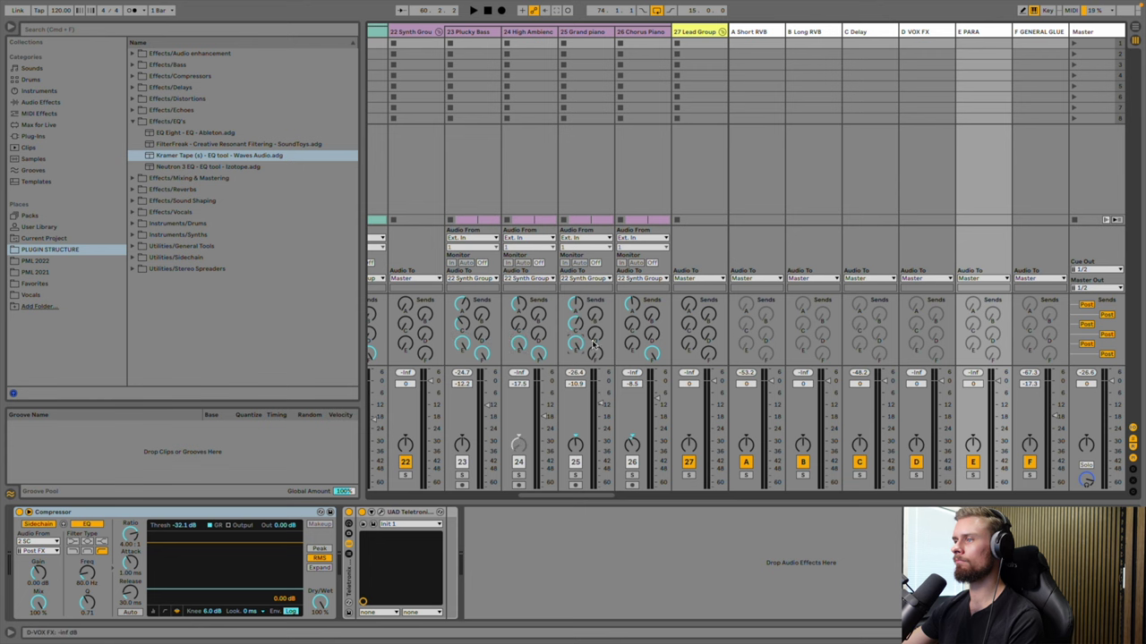
scroll(587, 336, right, 2)
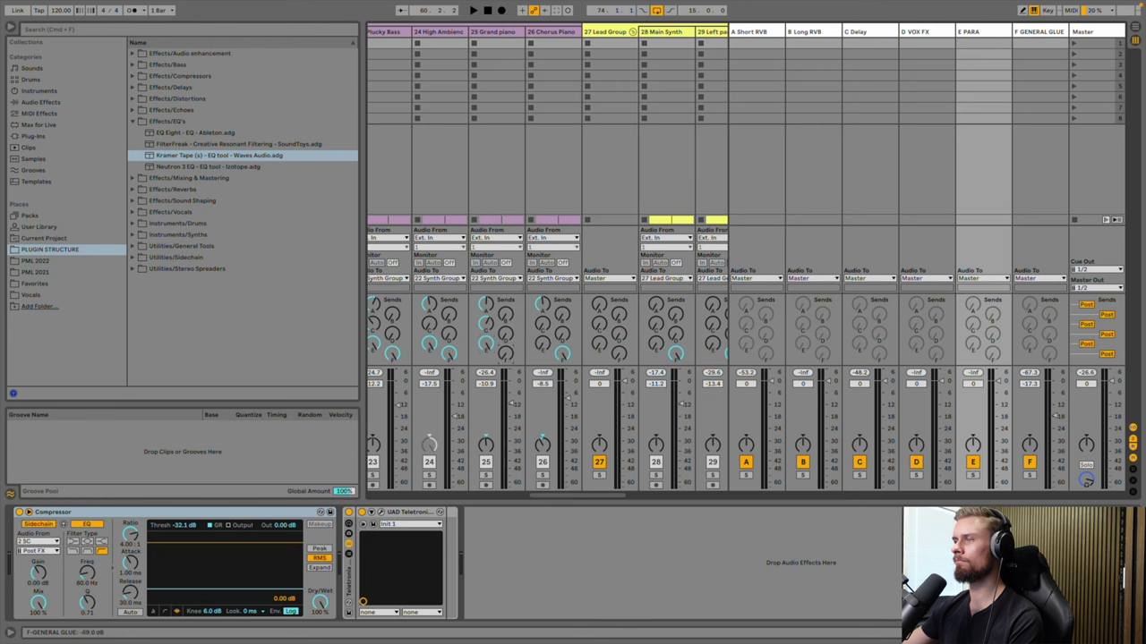
scroll(438, 344, right, 4)
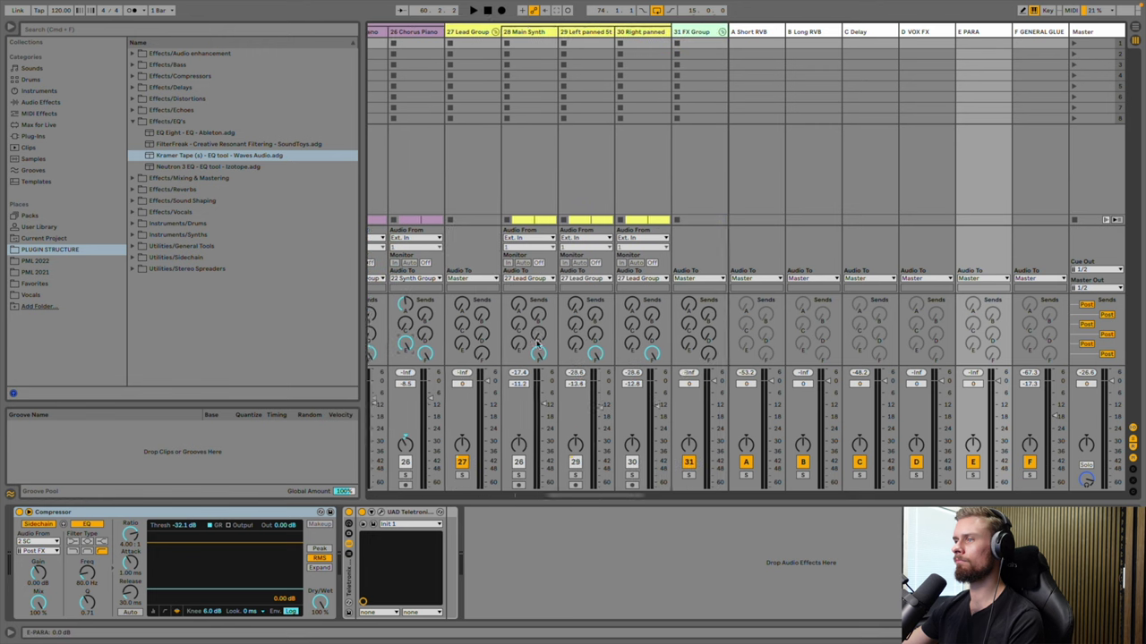
Set the E-PARA send to 0 dB on the Main Synth, left panned and right panned lead tracks
drag(437, 344, 437, 304)
drag(498, 344, 497, 304)
scroll(550, 344, right, 5)
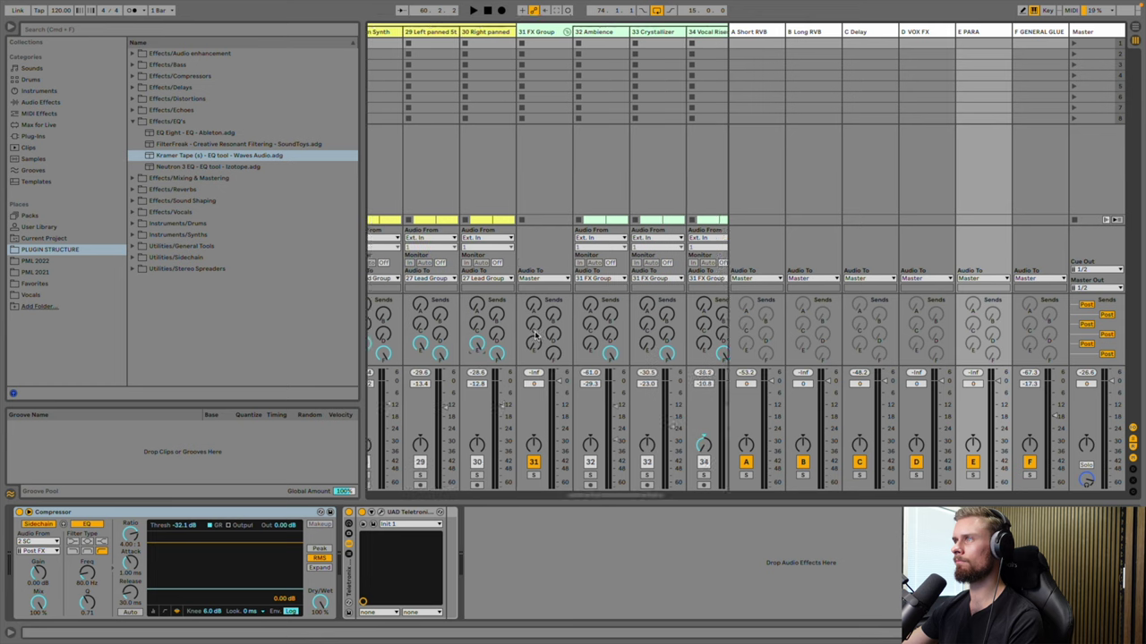
Set the E-PARA send to 0 dB on Ambience, Crystallizer, Vocal Riser, Vocal Downlift and Crash
drag(414, 347, 415, 305)
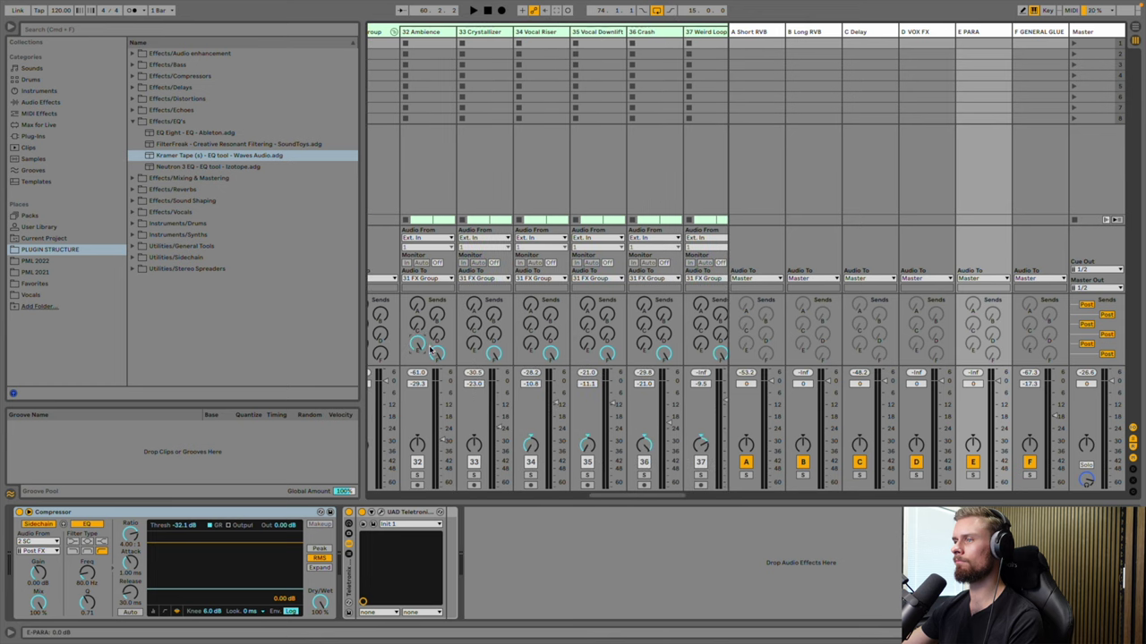
drag(472, 345, 473, 304)
drag(530, 346, 530, 305)
drag(587, 346, 587, 309)
drag(643, 347, 645, 330)
Set the E-PARA send to 0 dB on the remaining FX tracks, from Weird Loop through the last white noise track
scroll(634, 328, right, 4)
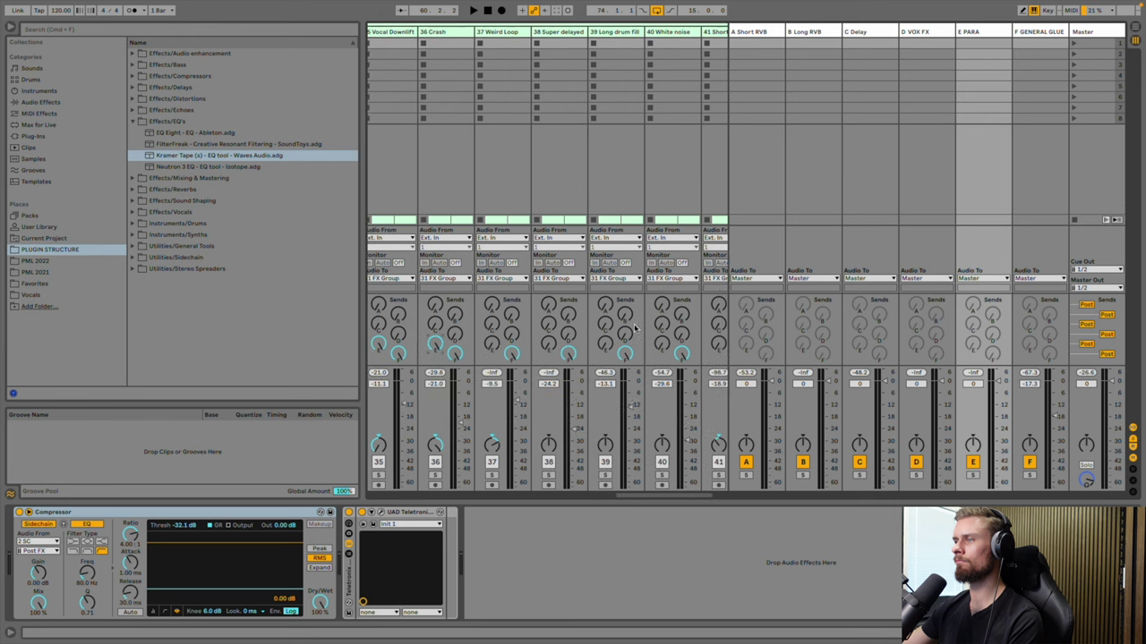
drag(492, 348, 493, 327)
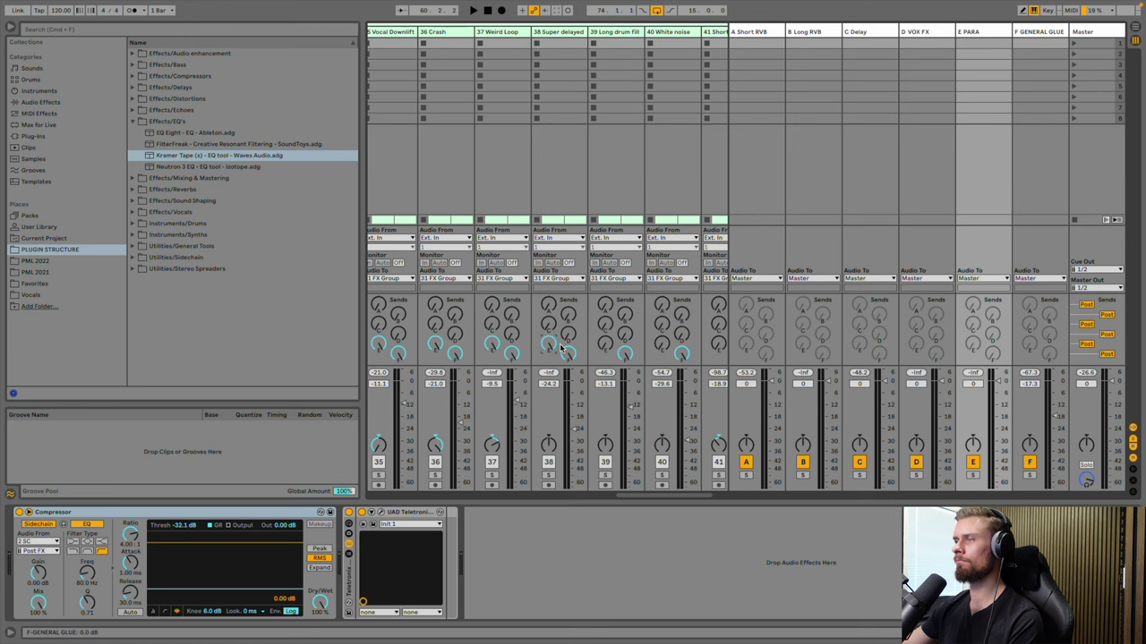
drag(597, 346, 598, 330)
scroll(600, 345, right, 3)
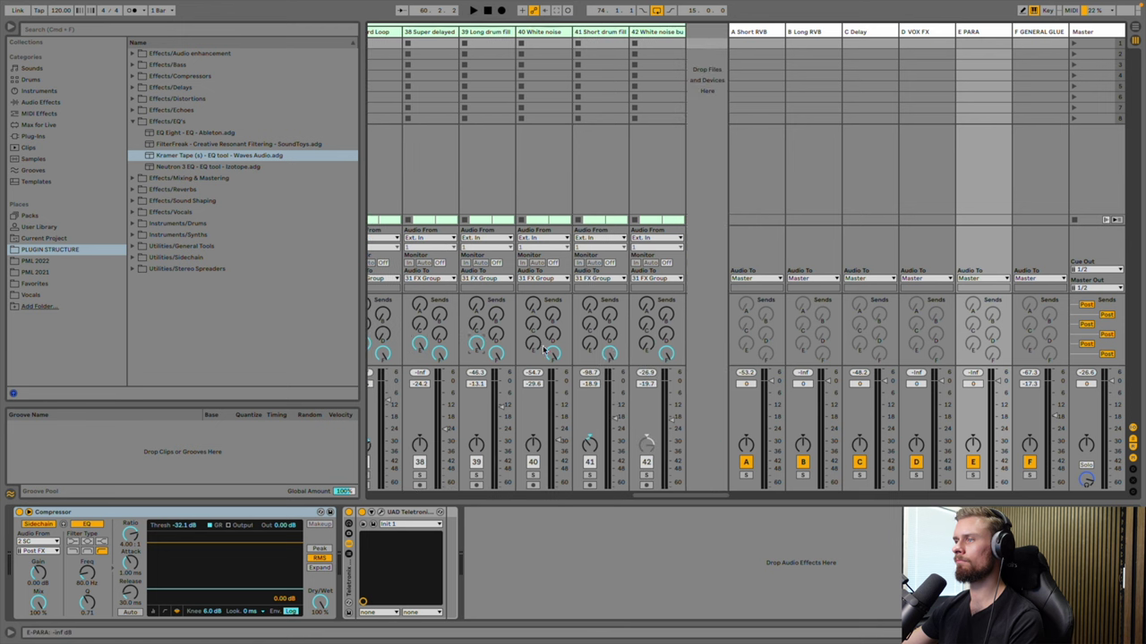
drag(591, 348, 647, 330)
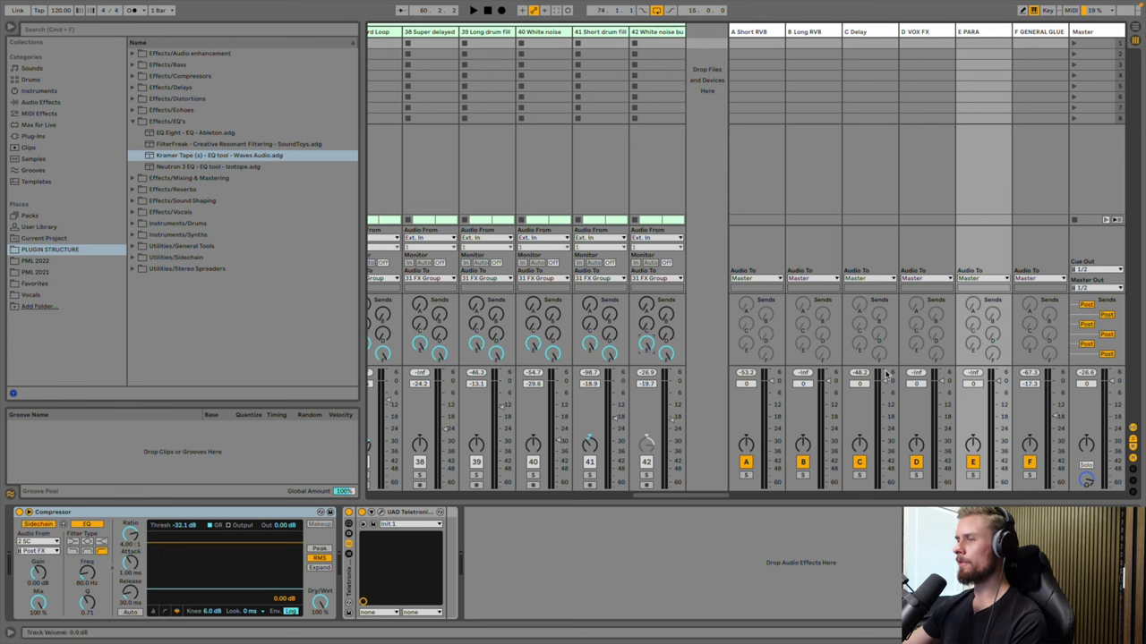
Turn off solo on the Groovy shaker track
scroll(586, 425, left, 10)
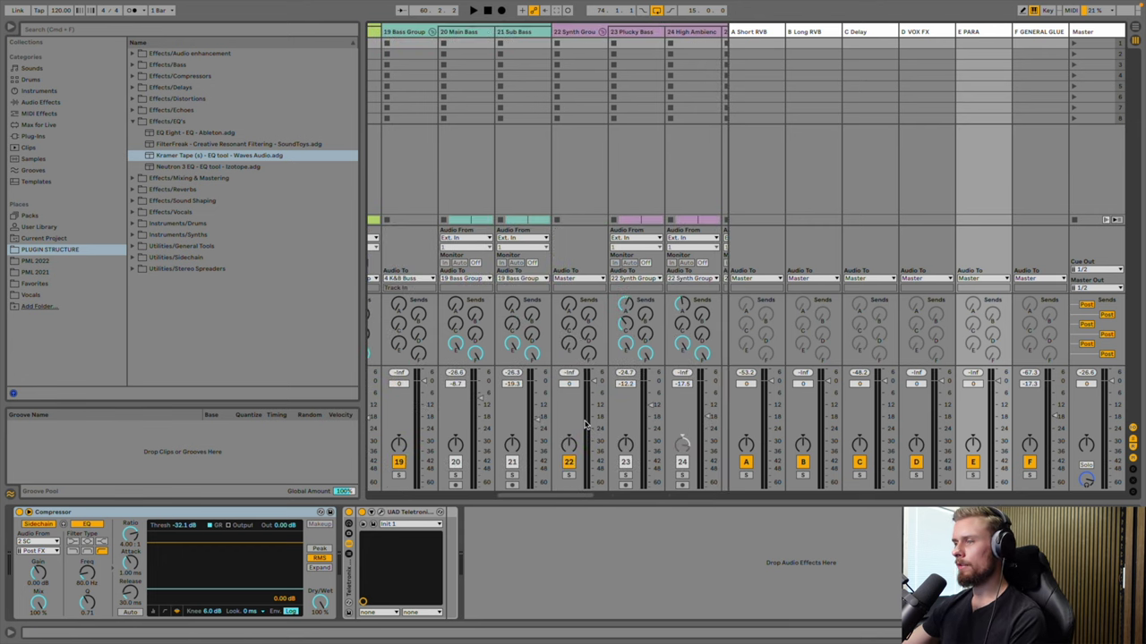
scroll(586, 425, left, 4)
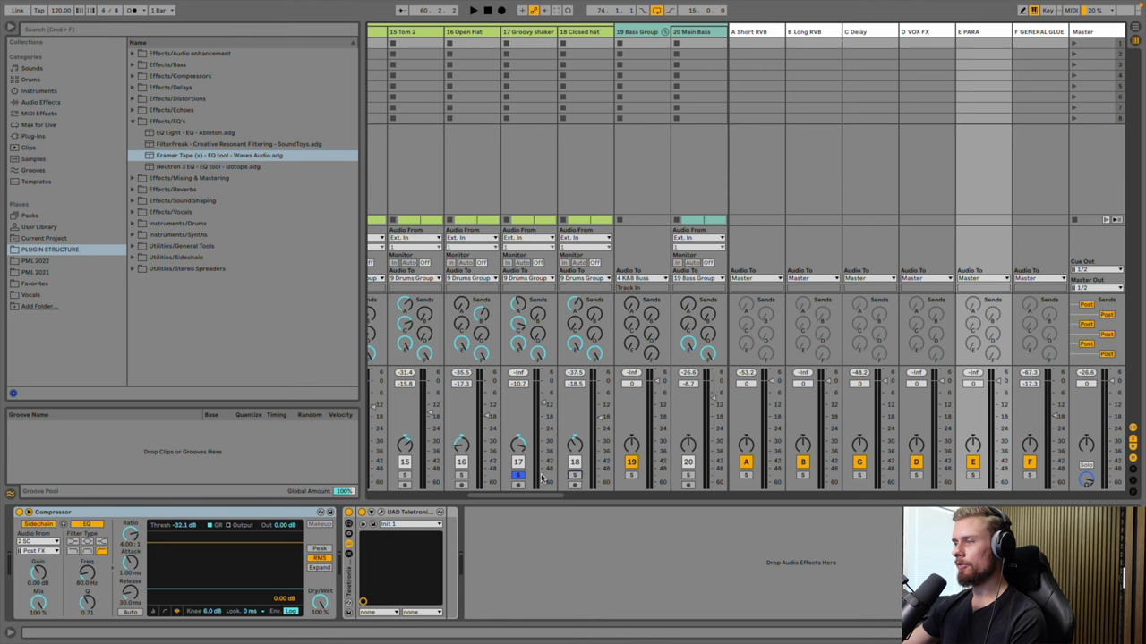
click(518, 475)
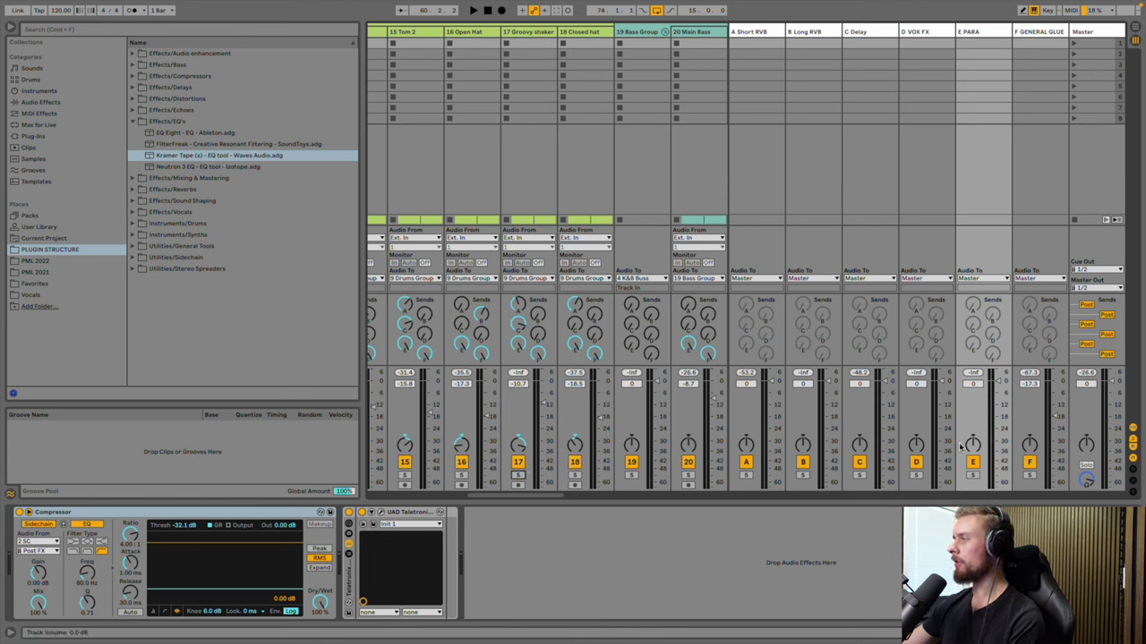
Solo the E PARA return, set its volume to -38.0 dB and audition it during playback
click(973, 475)
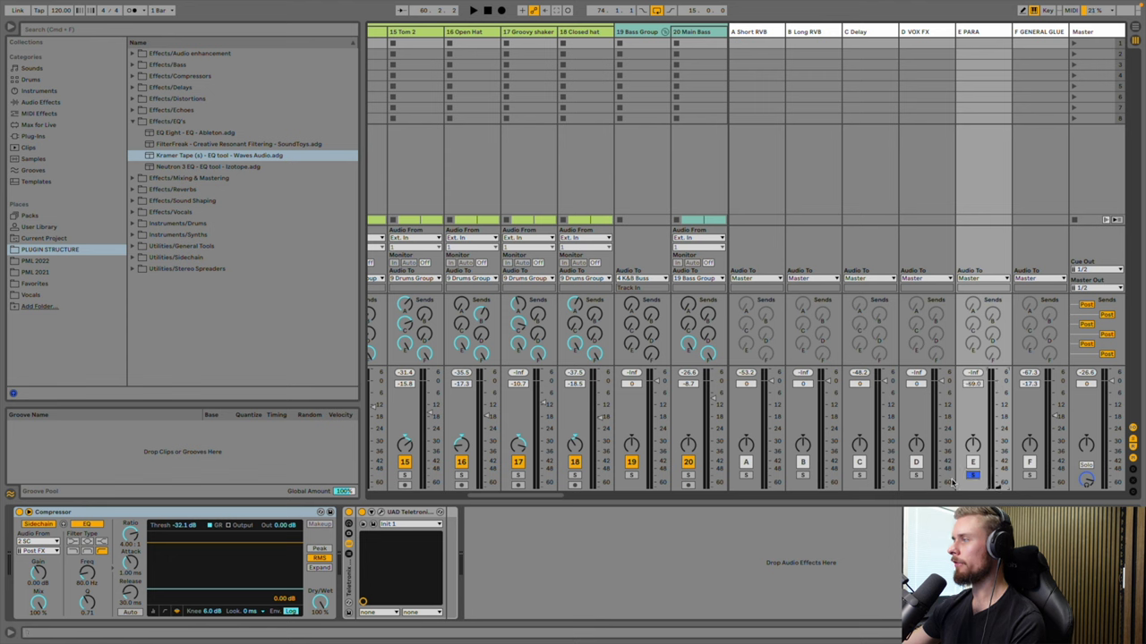
key(space)
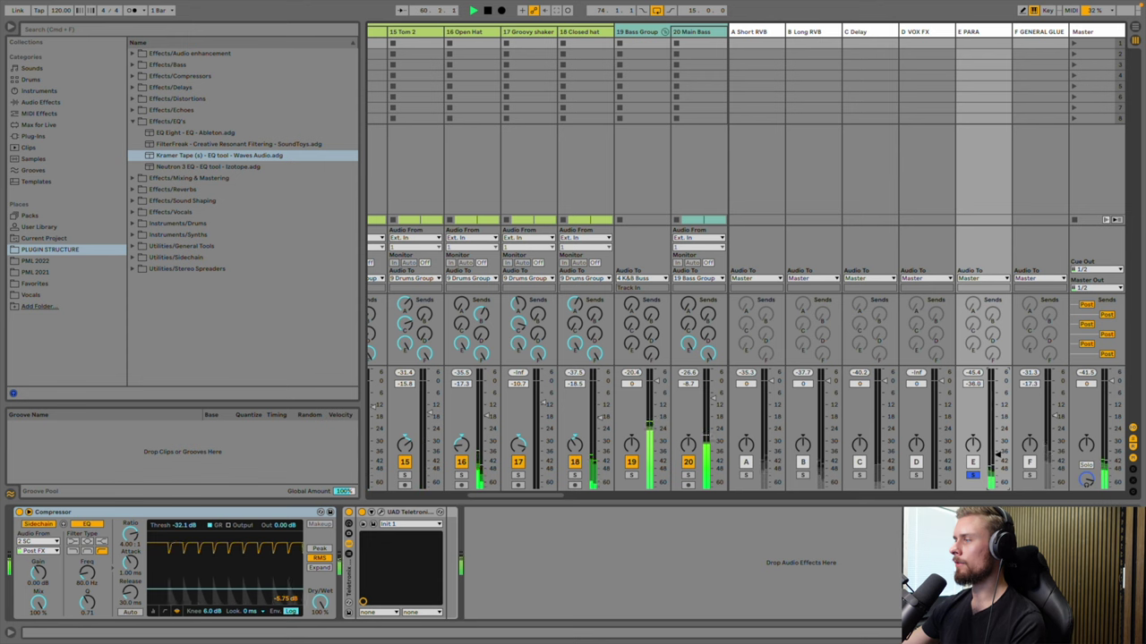
key(space)
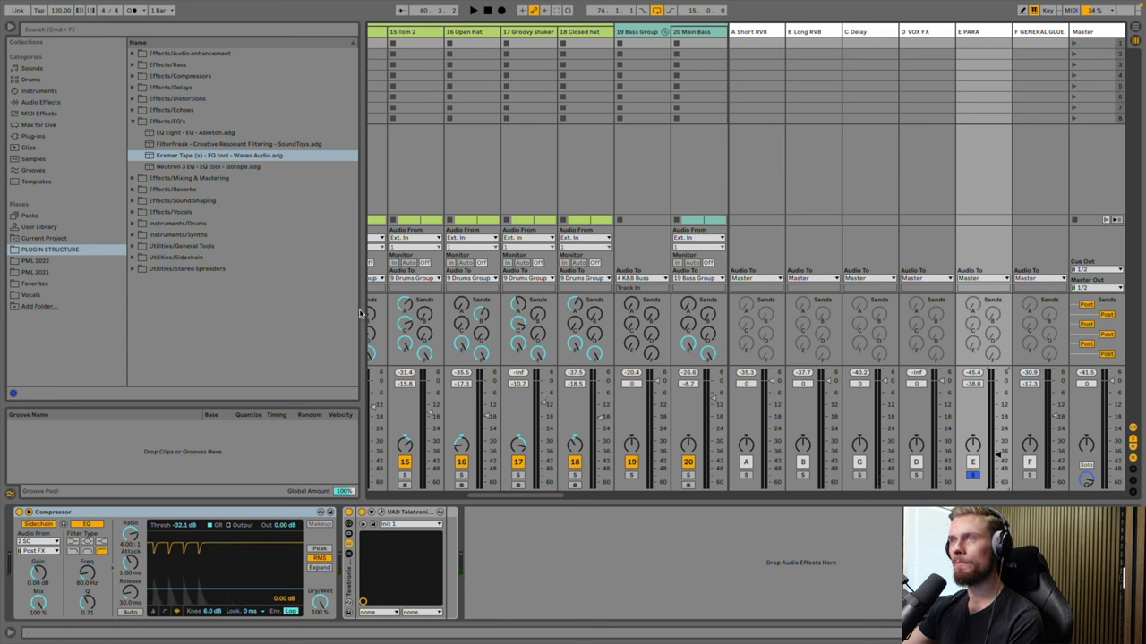
Load the SoundToys Decapitator from the Distortions presets onto E PARA, between the Compressor and the UAD Teletronix
click(133, 121)
click(132, 99)
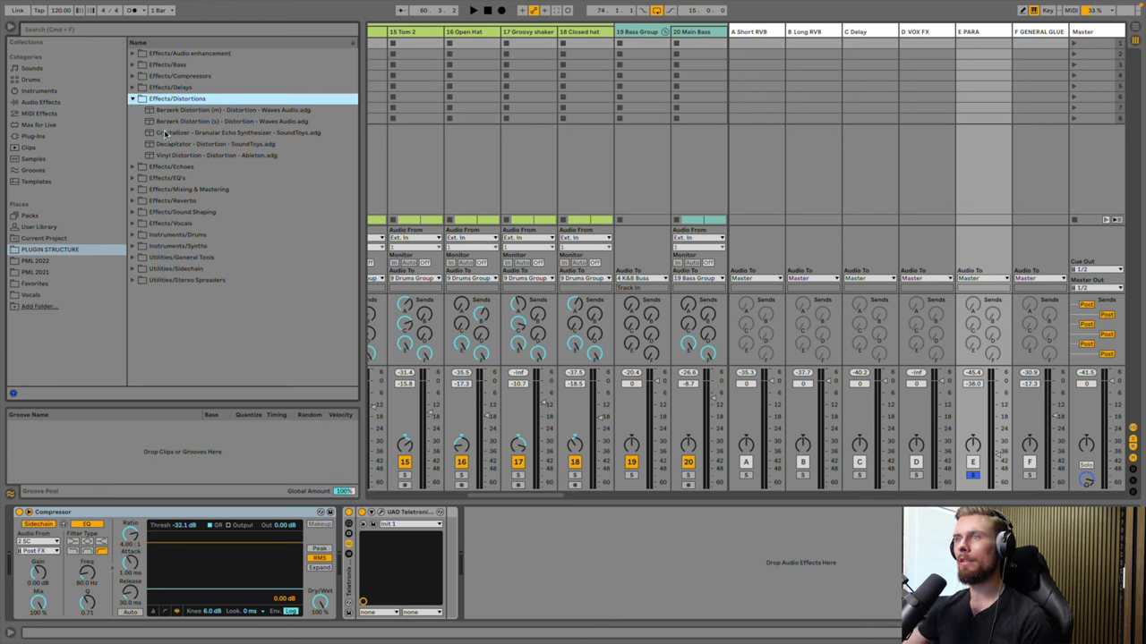
drag(164, 149, 335, 541)
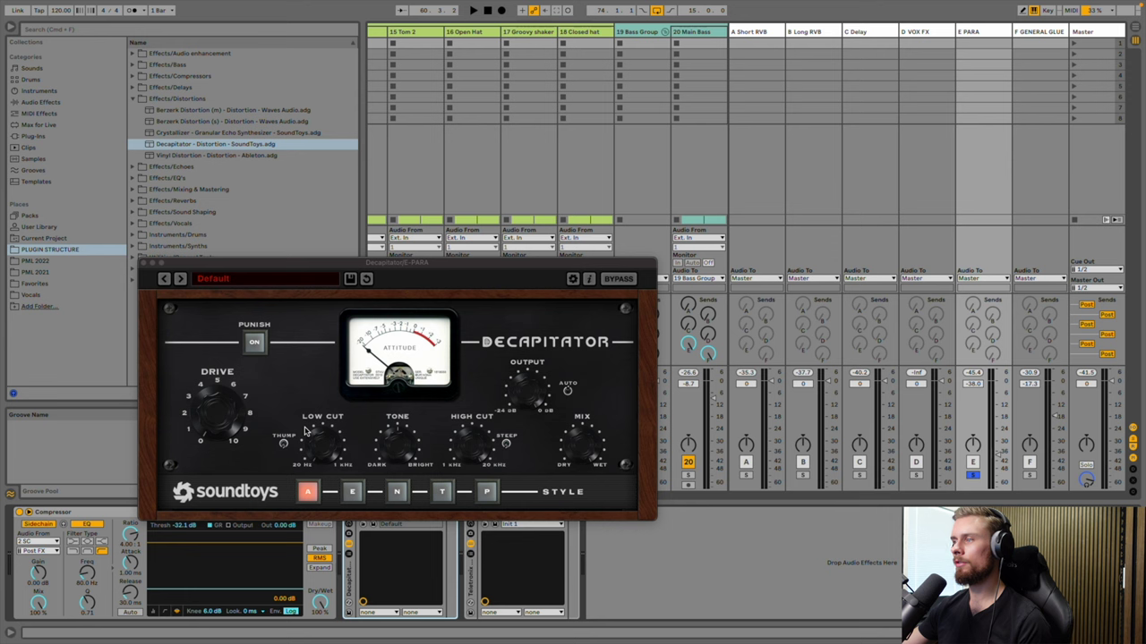
Increase Decapitator's drive slightly while playing the soloed return, and set the E PARA volume to -35.5 dB
key(space)
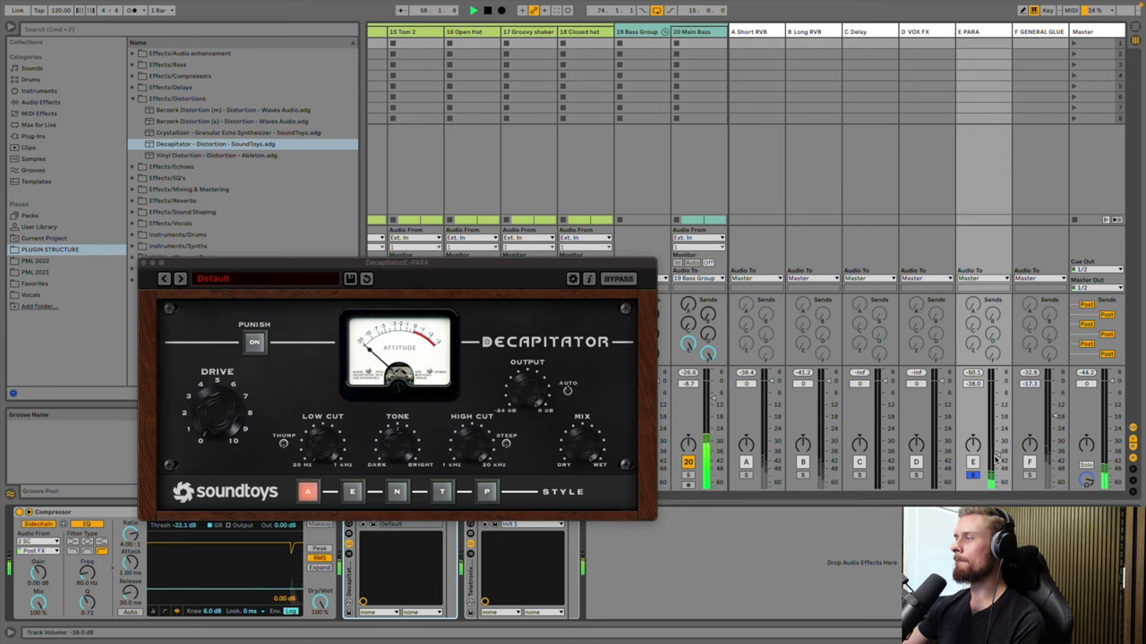
click(223, 377)
drag(223, 377, 223, 361)
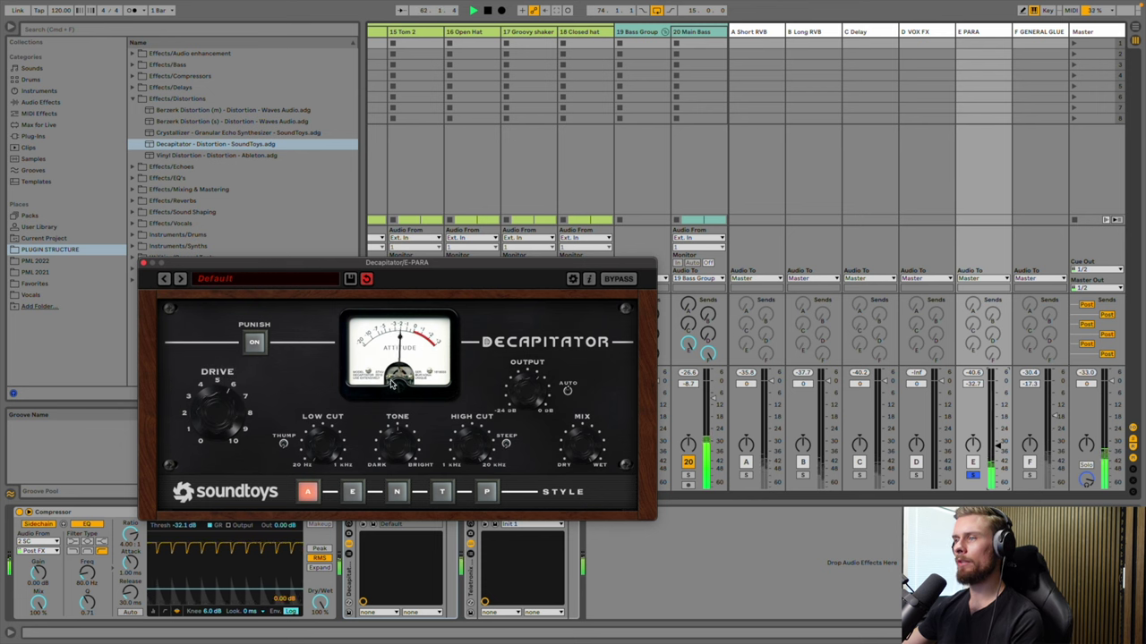
click(252, 345)
click(252, 345)
drag(207, 399, 207, 399)
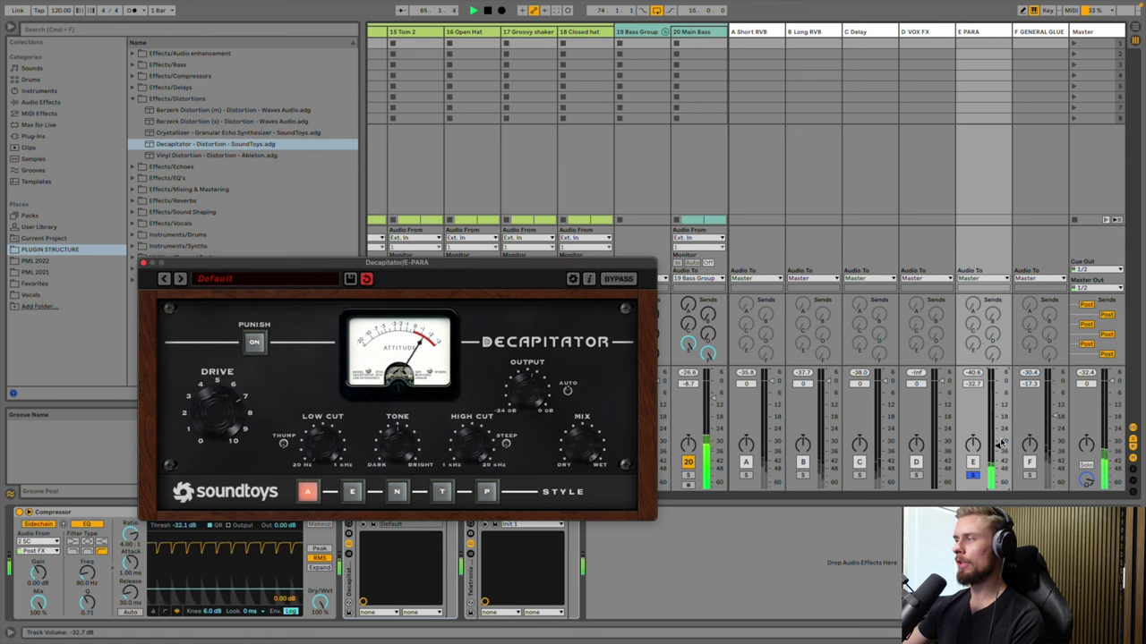
drag(1000, 445, 997, 448)
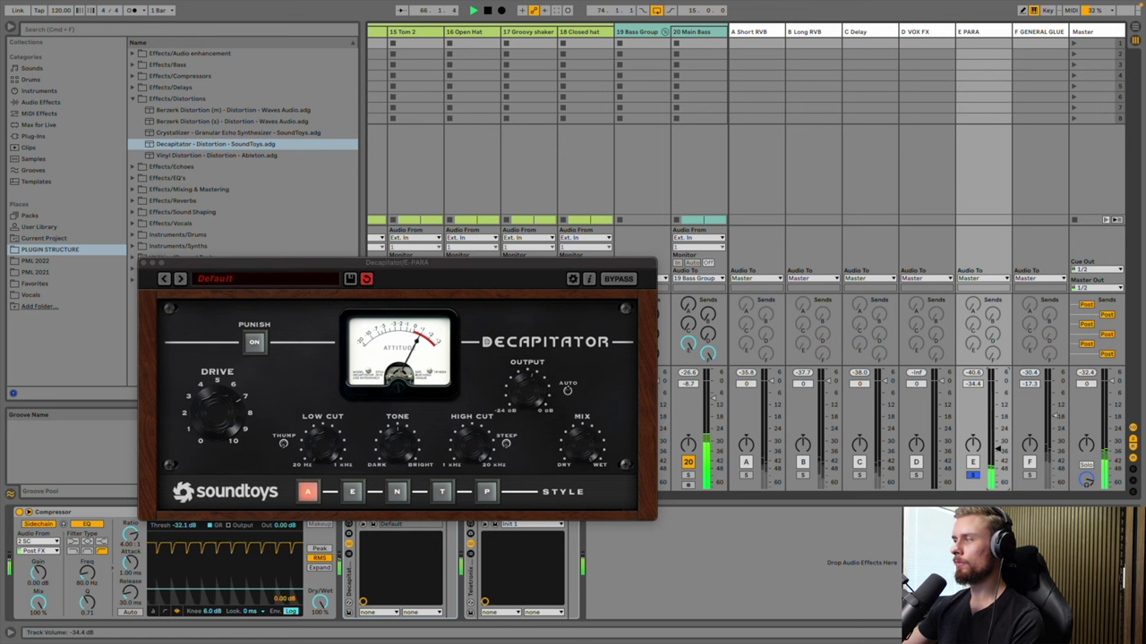
click(143, 266)
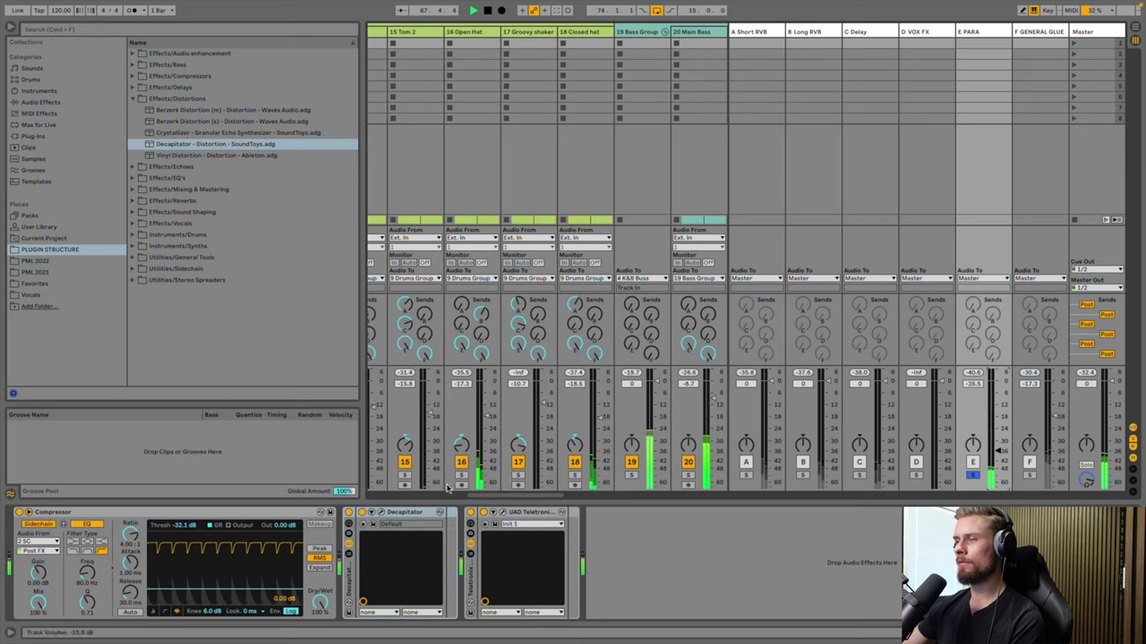
Check the Teletronix LA-2A on E PARA and lower the sidechain Compressor's threshold to -40.3 dB
click(499, 513)
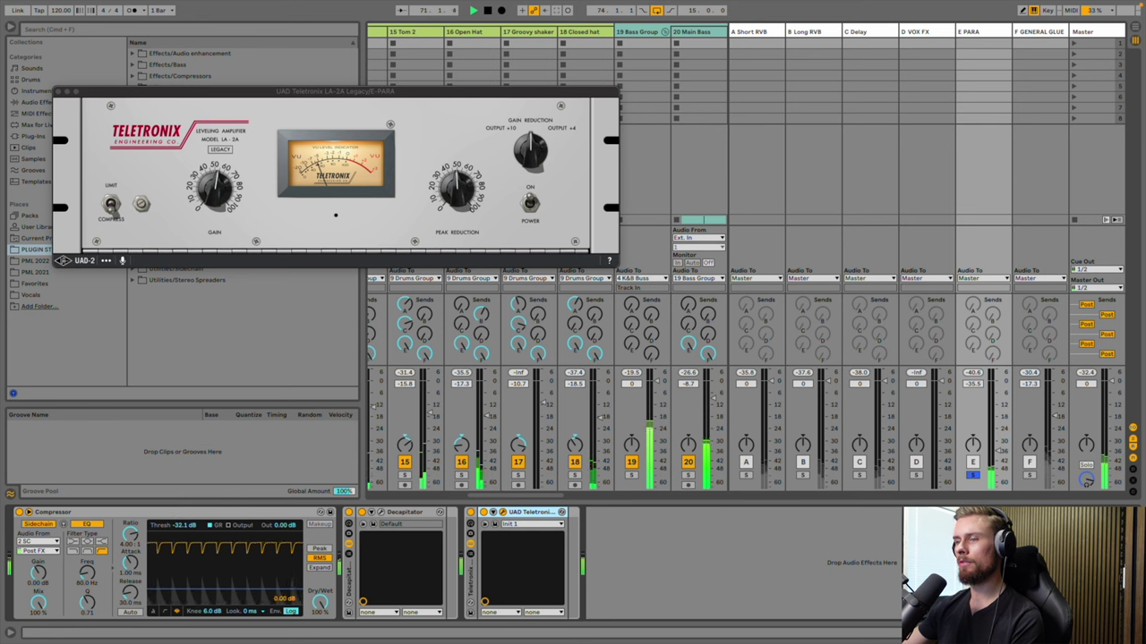
drag(192, 583, 193, 592)
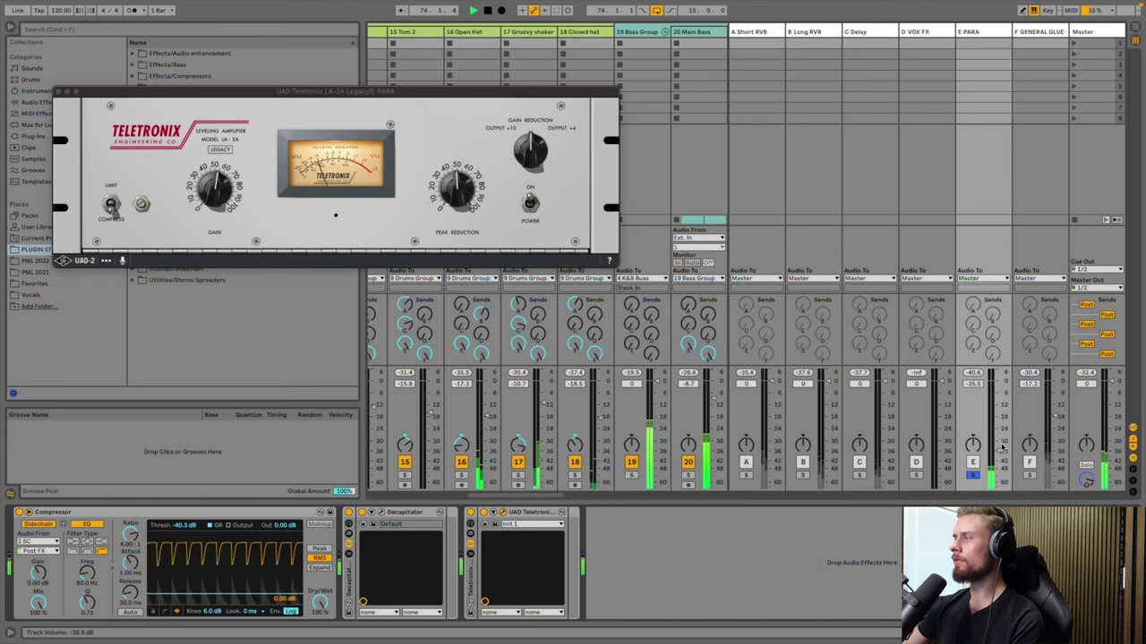
click(58, 92)
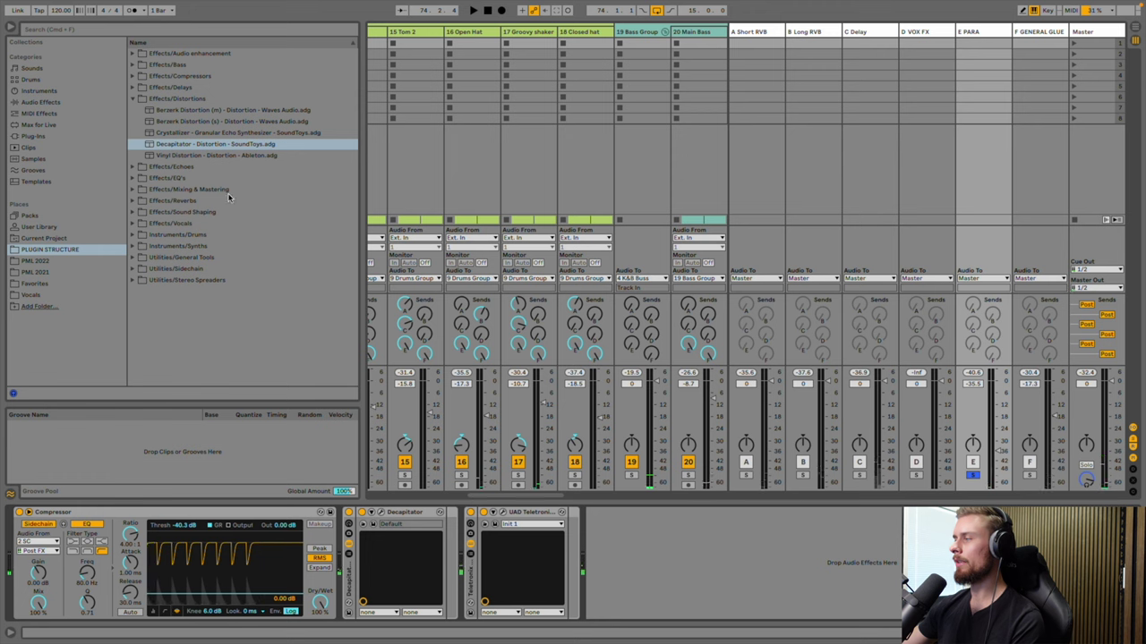
Unsolo E PARA and play the full mix, comparing it with the return switched off and on
click(975, 477)
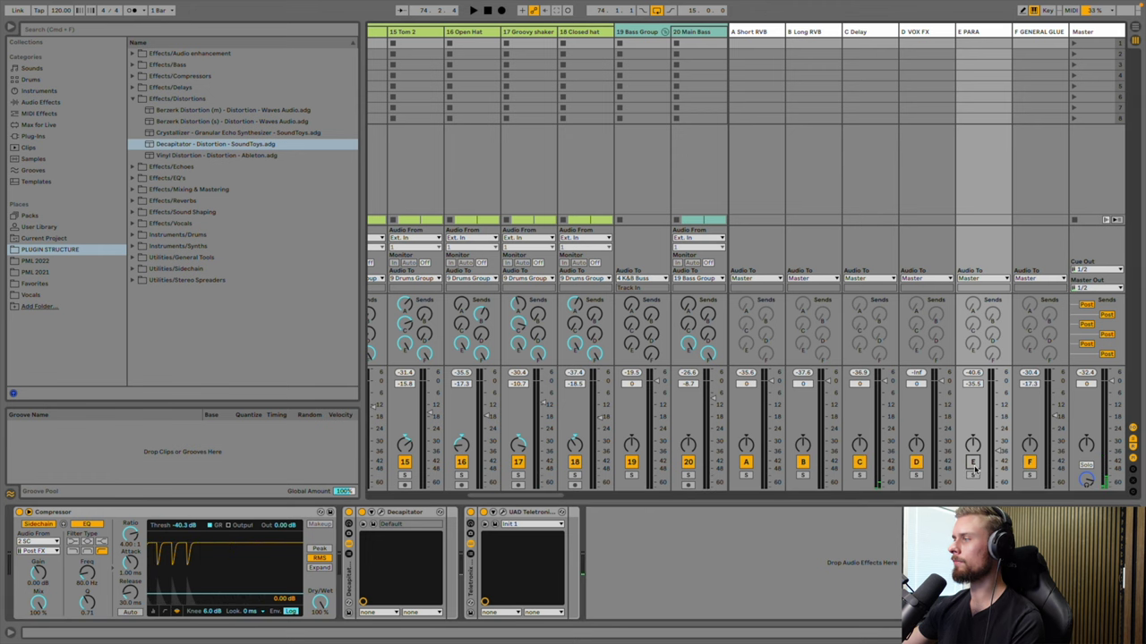
key(space)
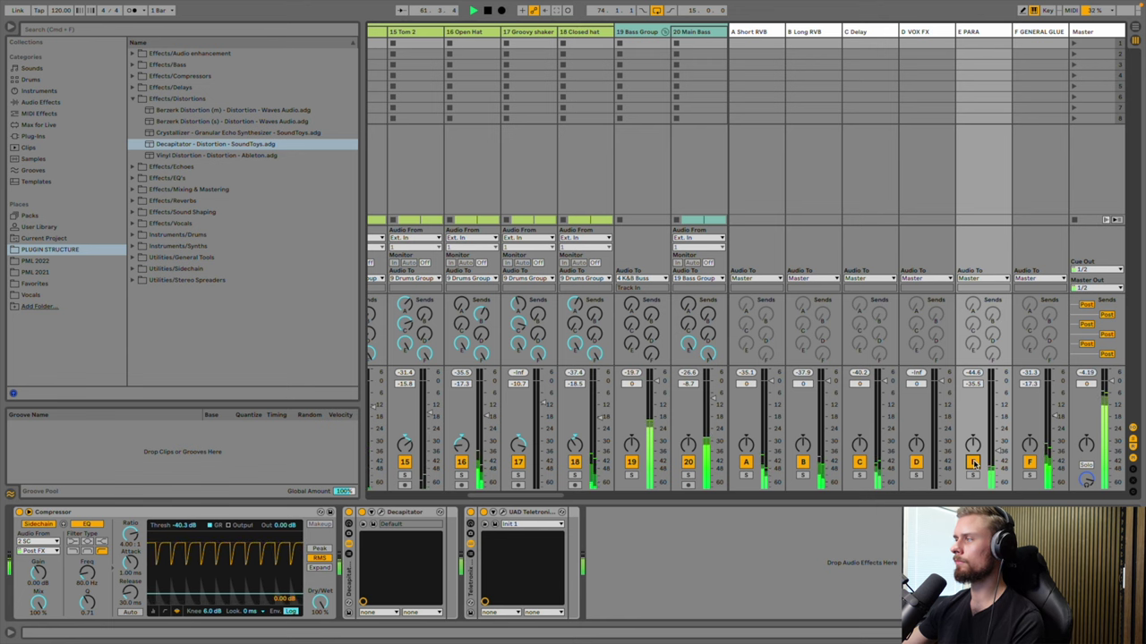
click(973, 462)
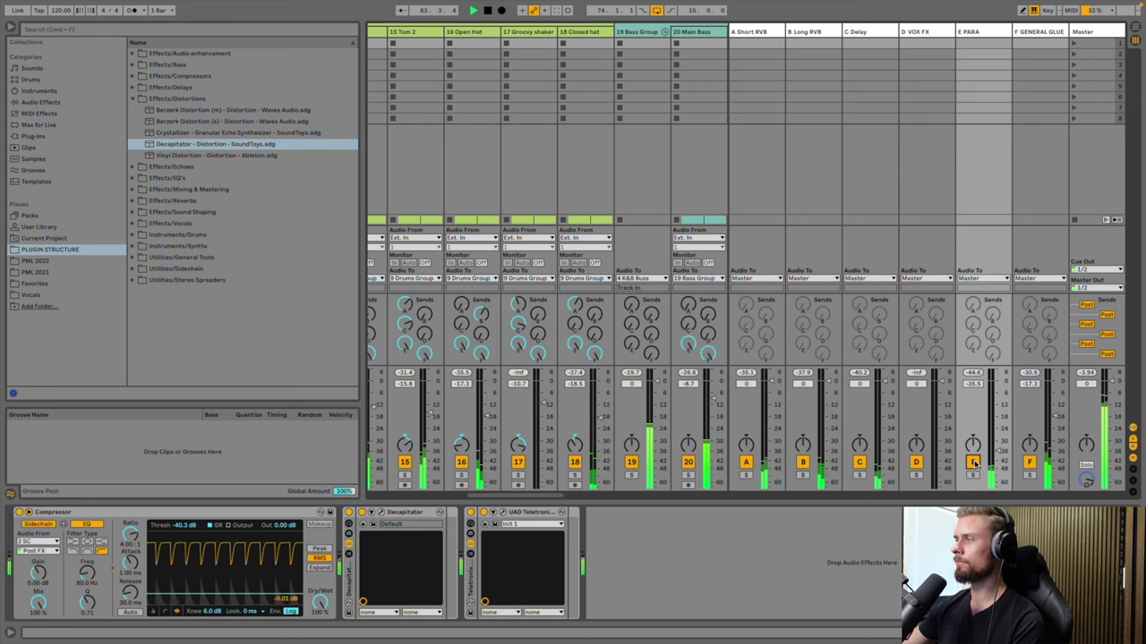
Raise the E PARA return's volume to -23.5 dB while the full mix plays
drag(991, 460, 999, 412)
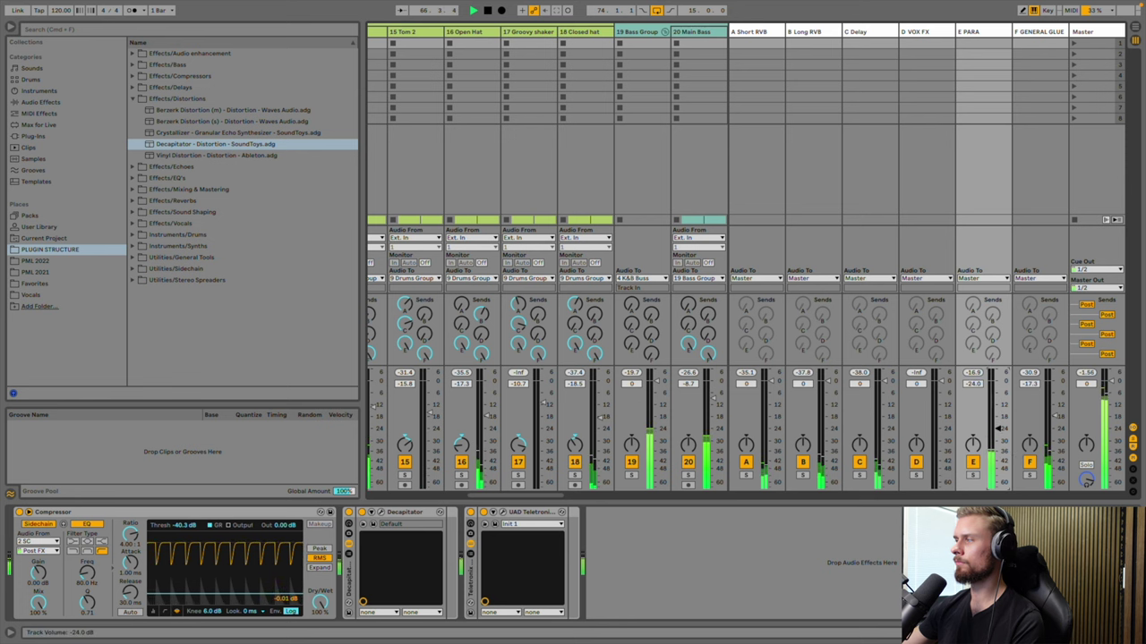
drag(997, 430, 997, 431)
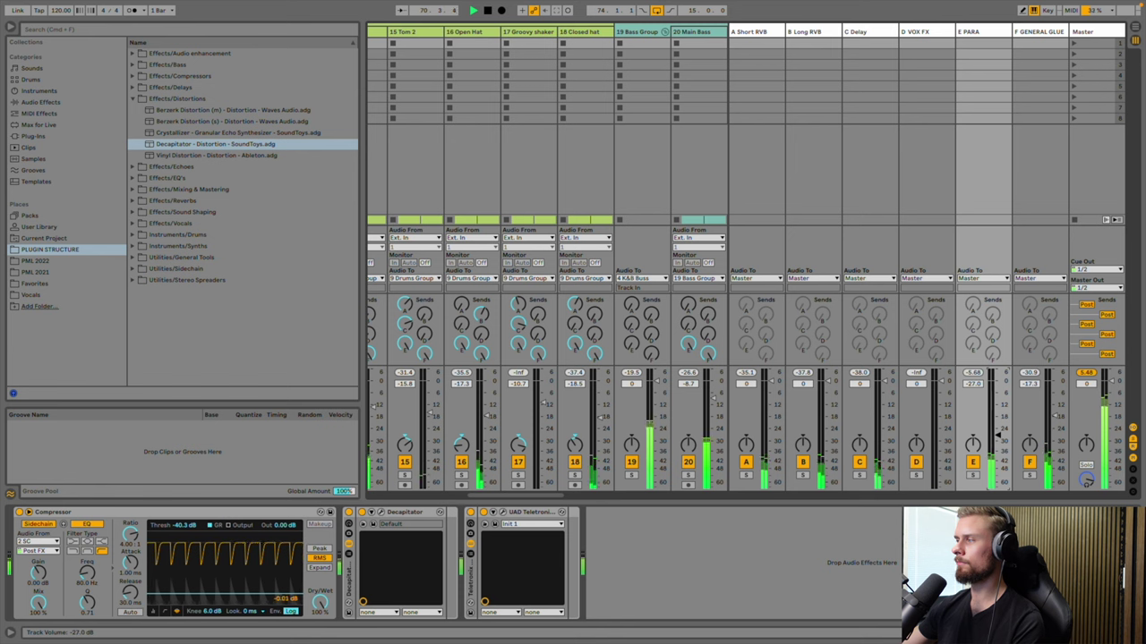
drag(997, 430, 998, 429)
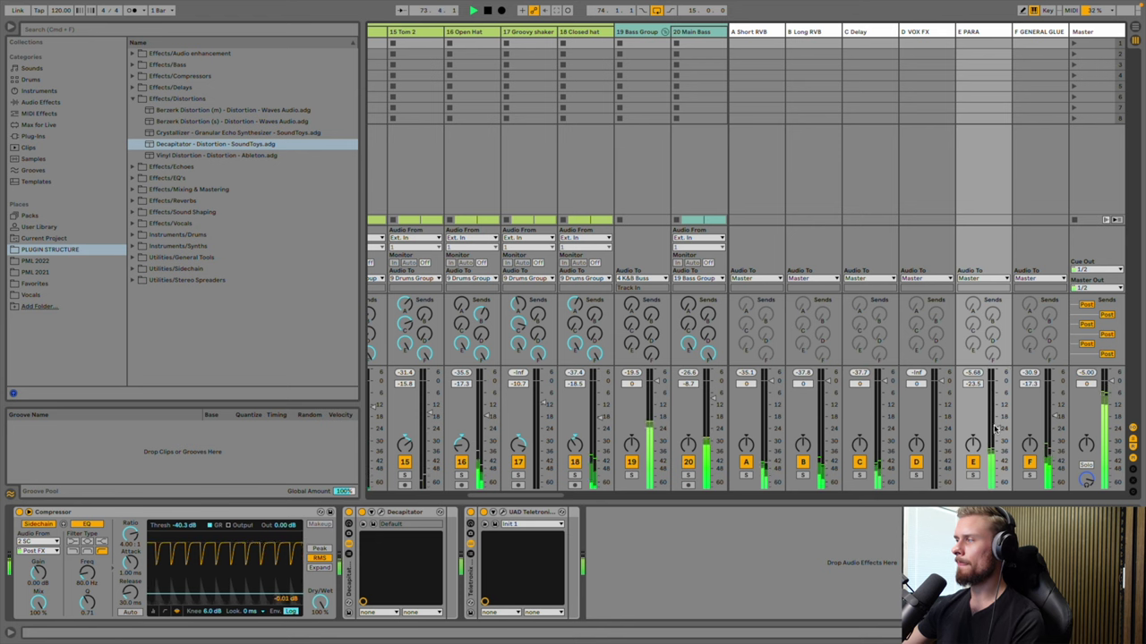
Toggle the E PARA return off and on during playback to compare the mix with and without parallel compression
click(972, 462)
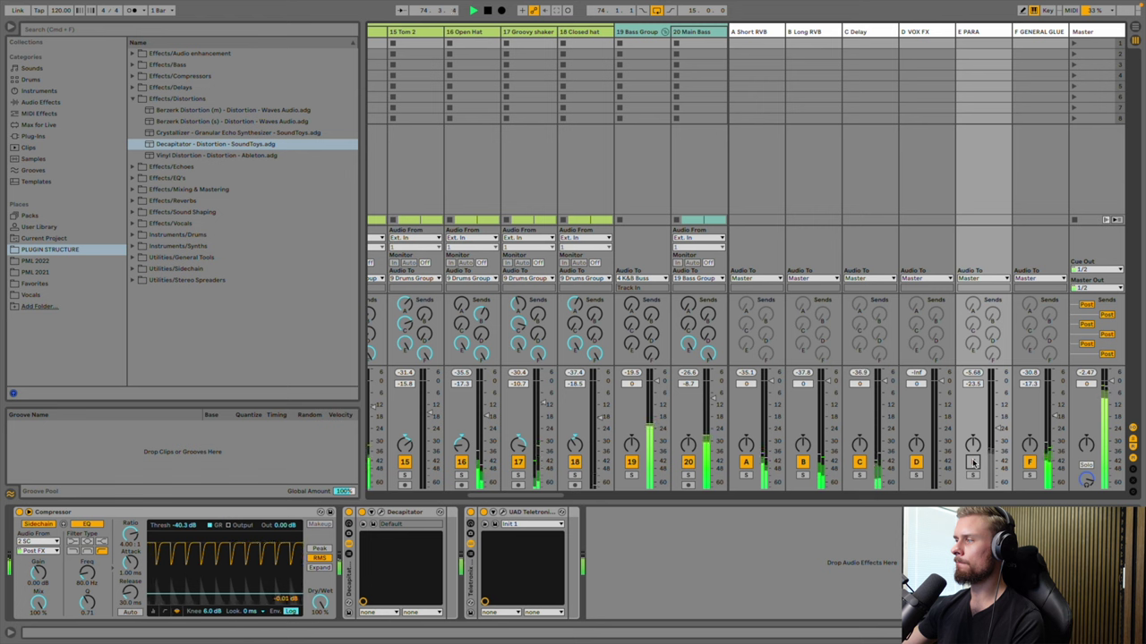
click(973, 462)
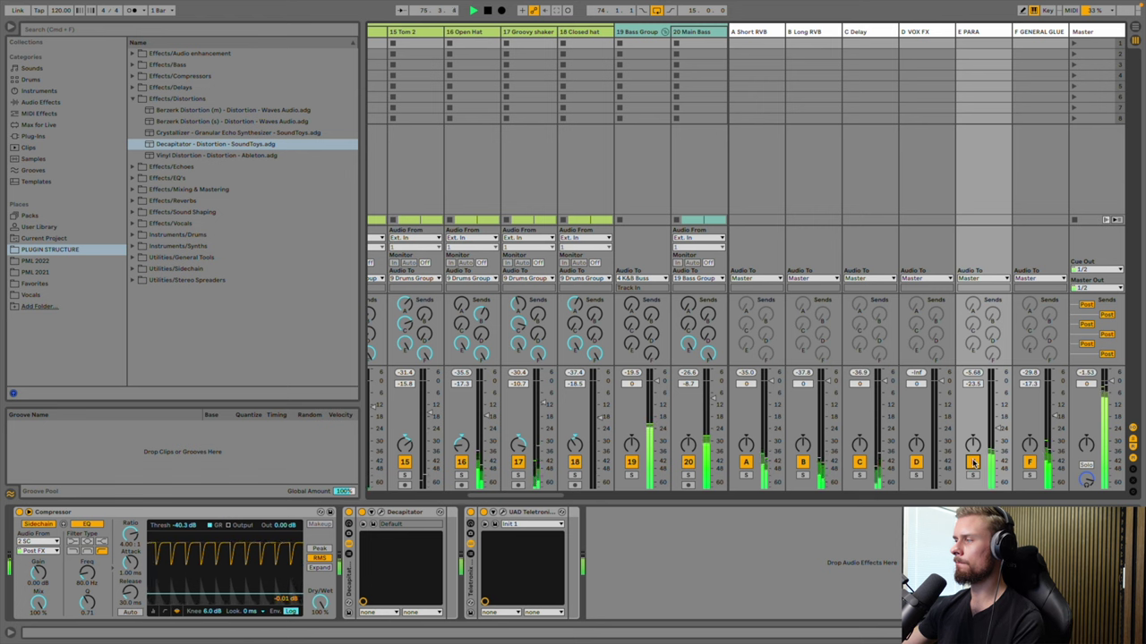
click(973, 462)
click(973, 462)
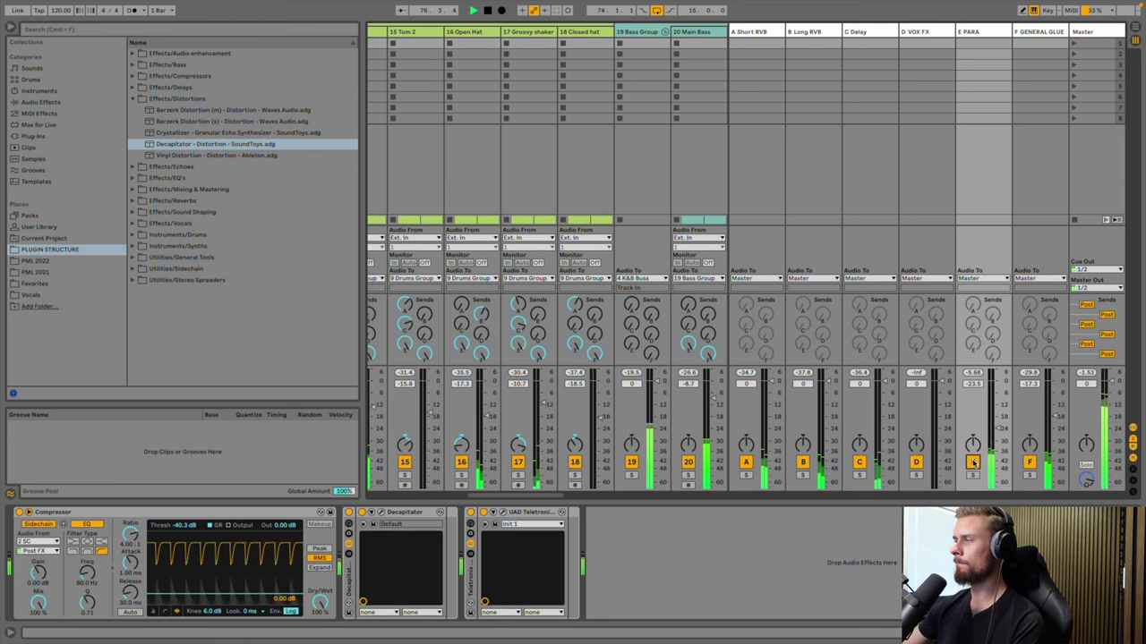